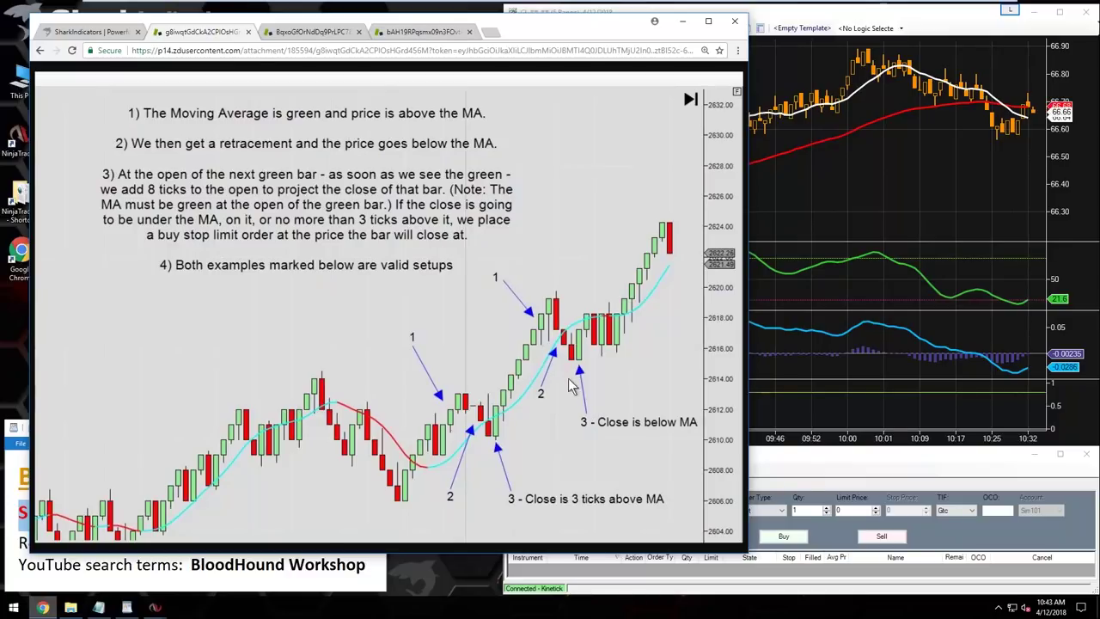
# - Minimize the browser window and delete the Stochastics indicator from the CL chart
pyautogui.click(681, 23)
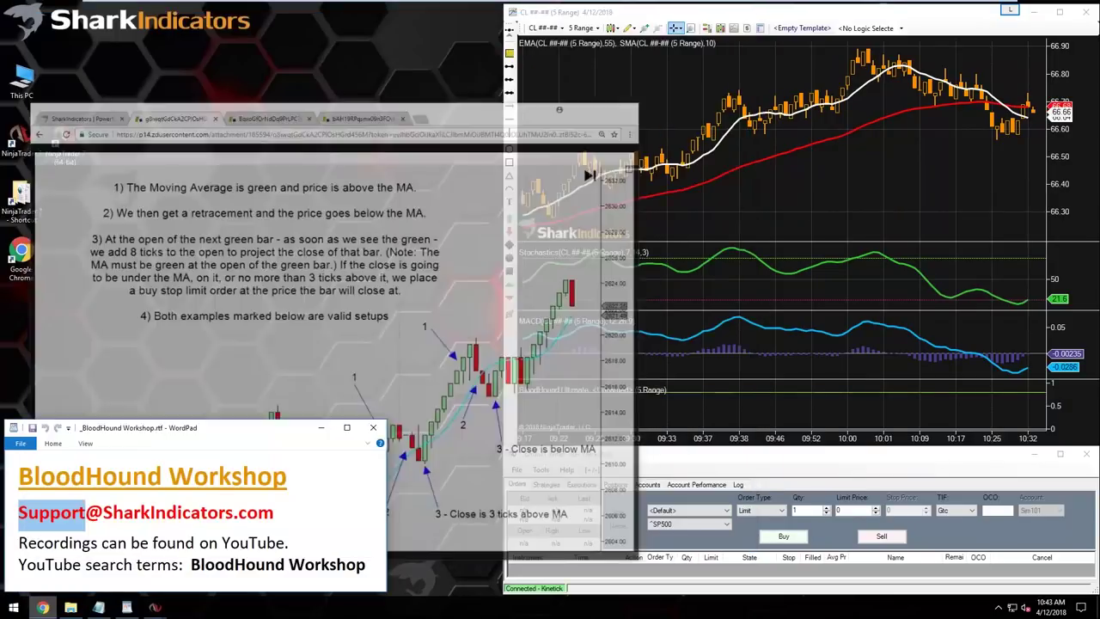
pyautogui.click(757, 253)
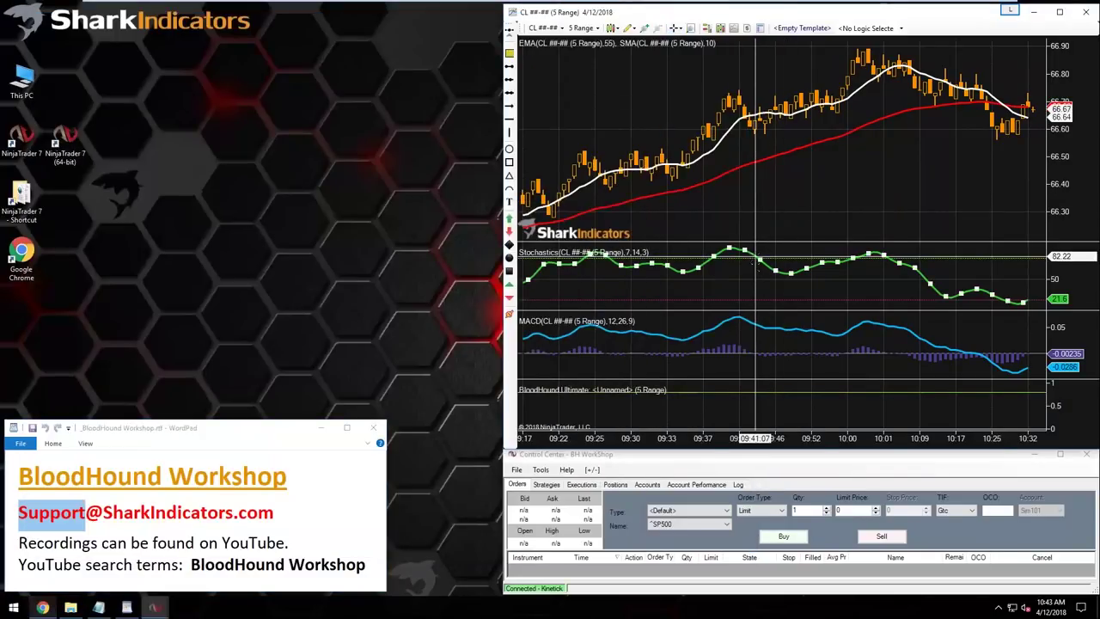
pyautogui.press('Delete')
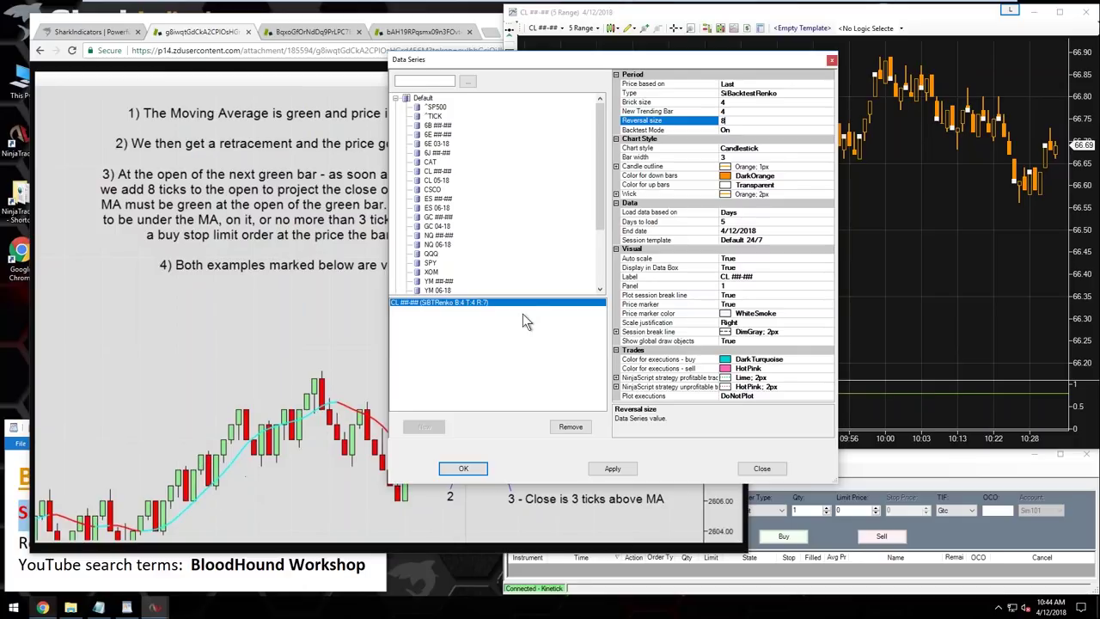
# - Shift the white arrow drawn beside the rising bars on the NQ chart closer to the peak
pyautogui.click(739, 224)
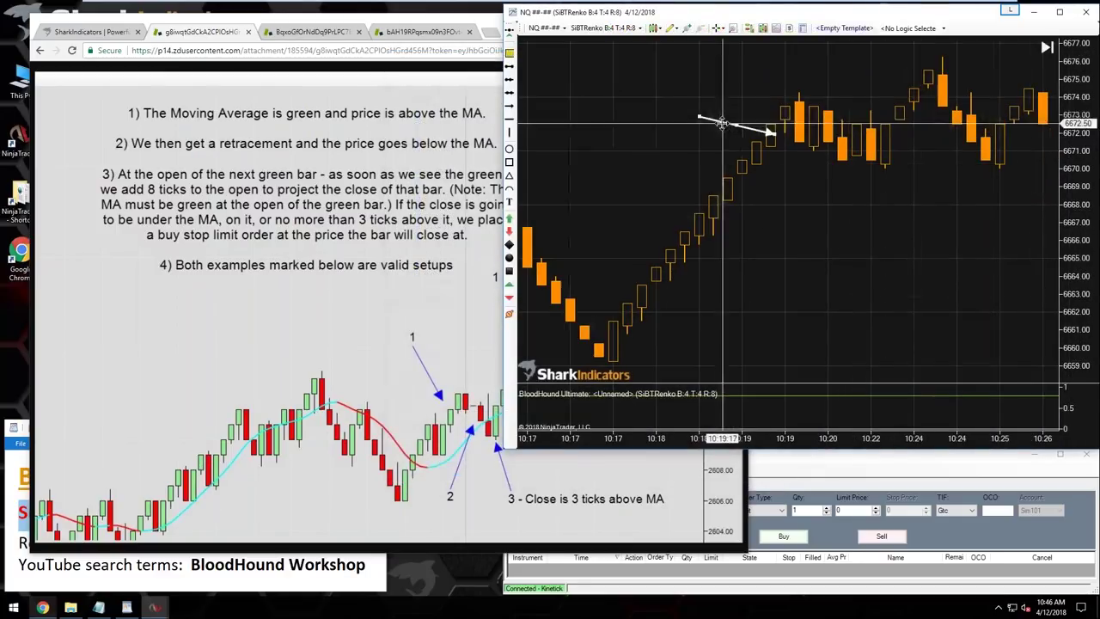
pyautogui.moveTo(722, 123)
pyautogui.mouseDown()
pyautogui.moveTo(727, 95)
pyautogui.moveTo(687, 153)
pyautogui.moveTo(732, 96)
pyautogui.moveTo(741, 127)
pyautogui.moveTo(730, 95)
pyautogui.moveTo(744, 128)
pyautogui.mouseUp()
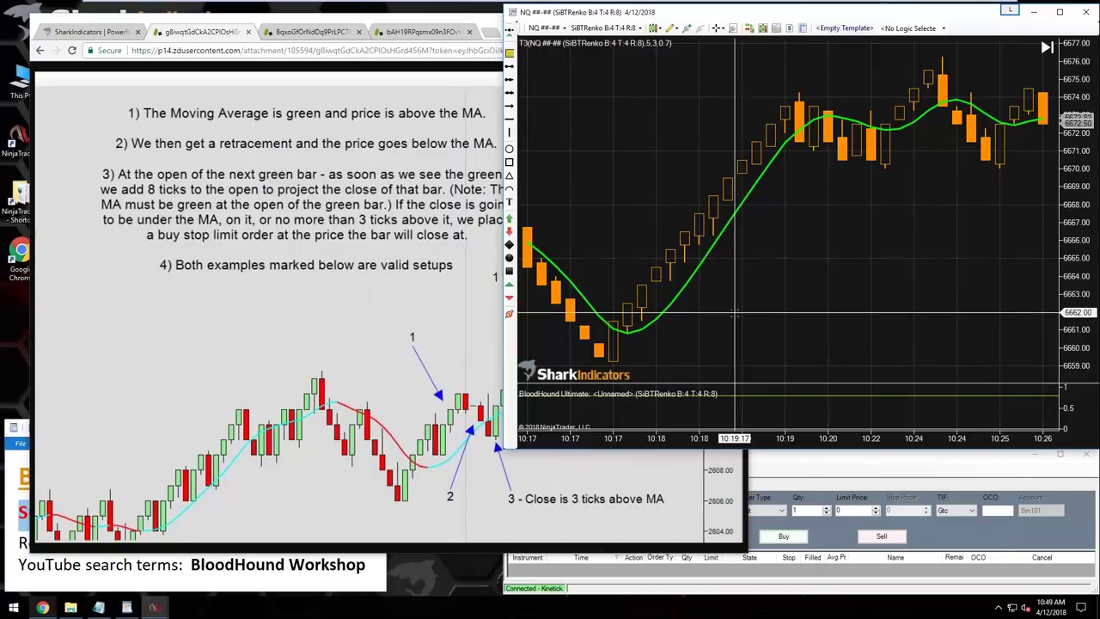
# - Compare the recent bars and T3 line on the NQ chart with the marked setup examples in the browser screenshot
pyautogui.scroll(-3, 735, 314)
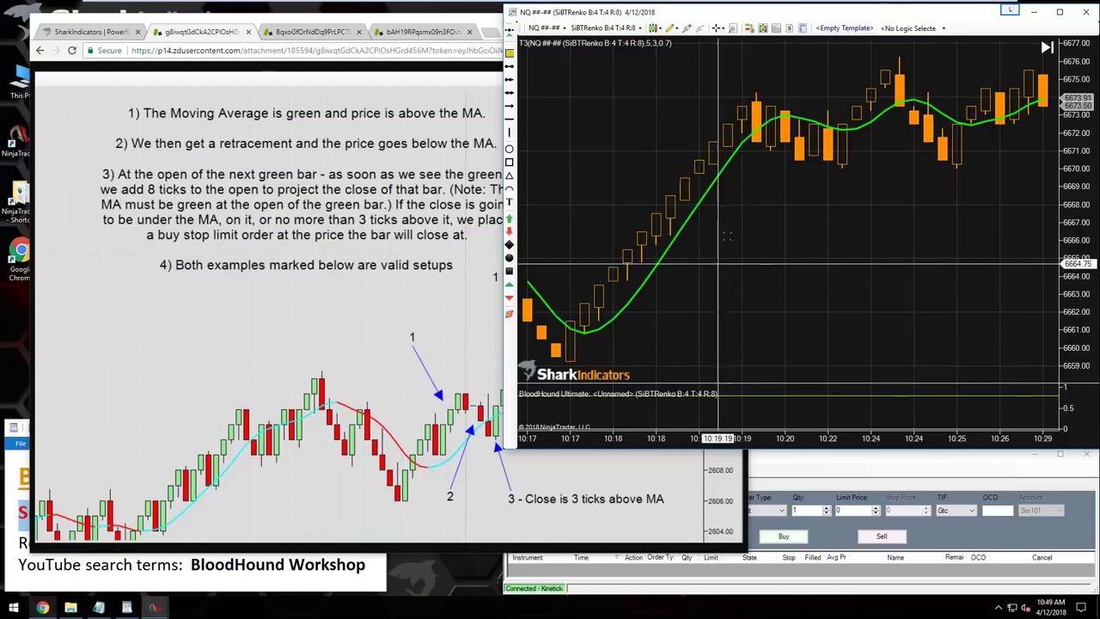
pyautogui.click(422, 33)
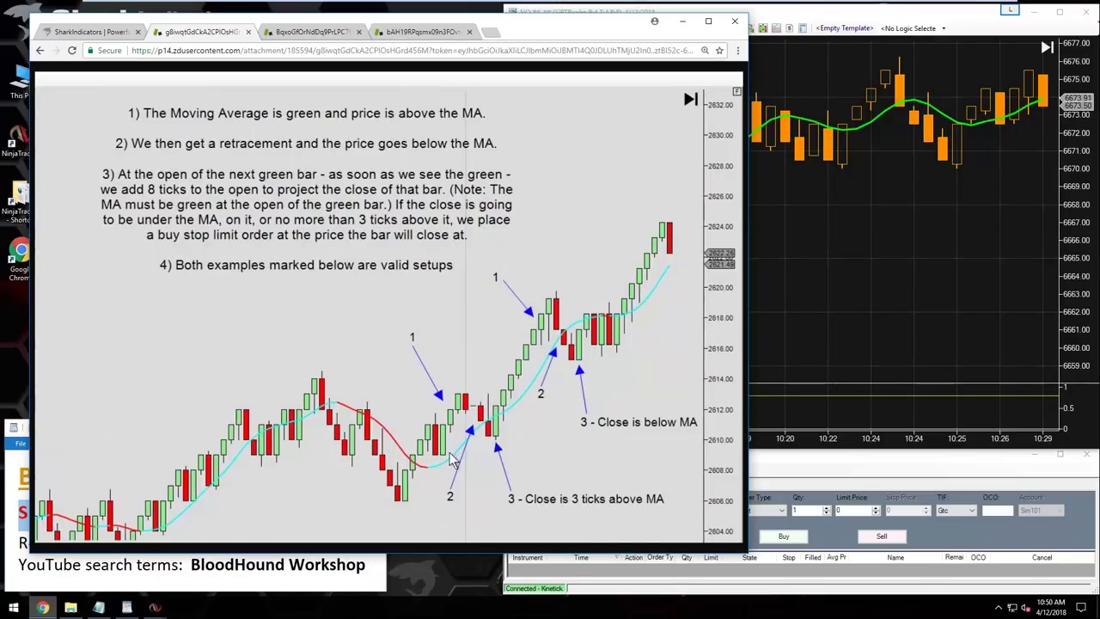
pyautogui.click(825, 344)
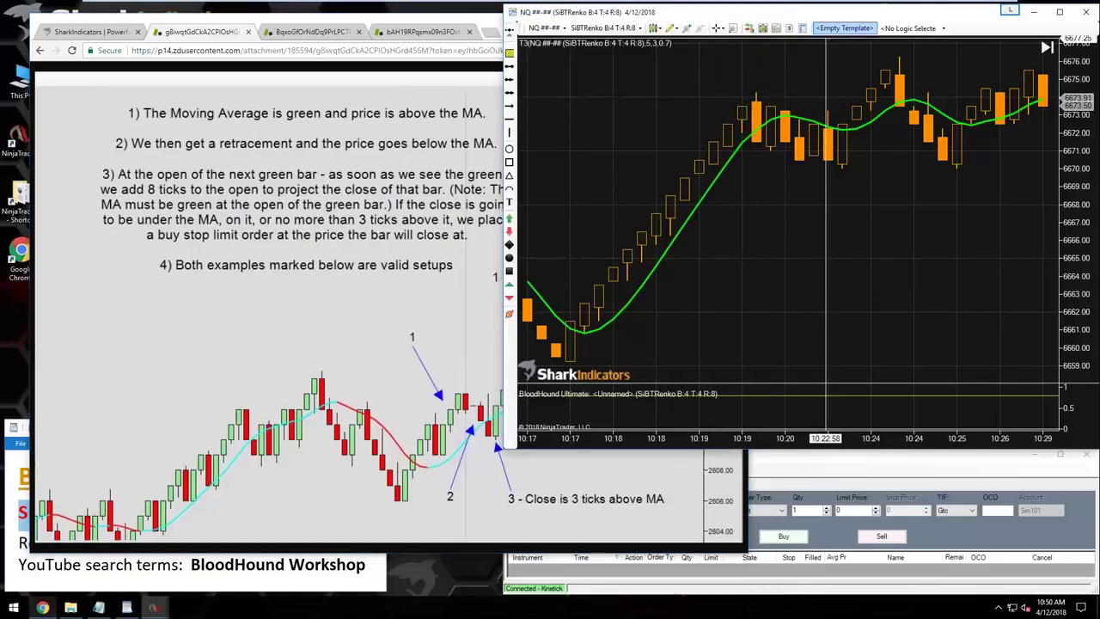
# - Open the BloodHound template editor from the NQ chart, move it to the screen corner and enlarge it
pyautogui.click(798, 50)
pyautogui.moveTo(214, 37); pyautogui.dragTo(194, 17)
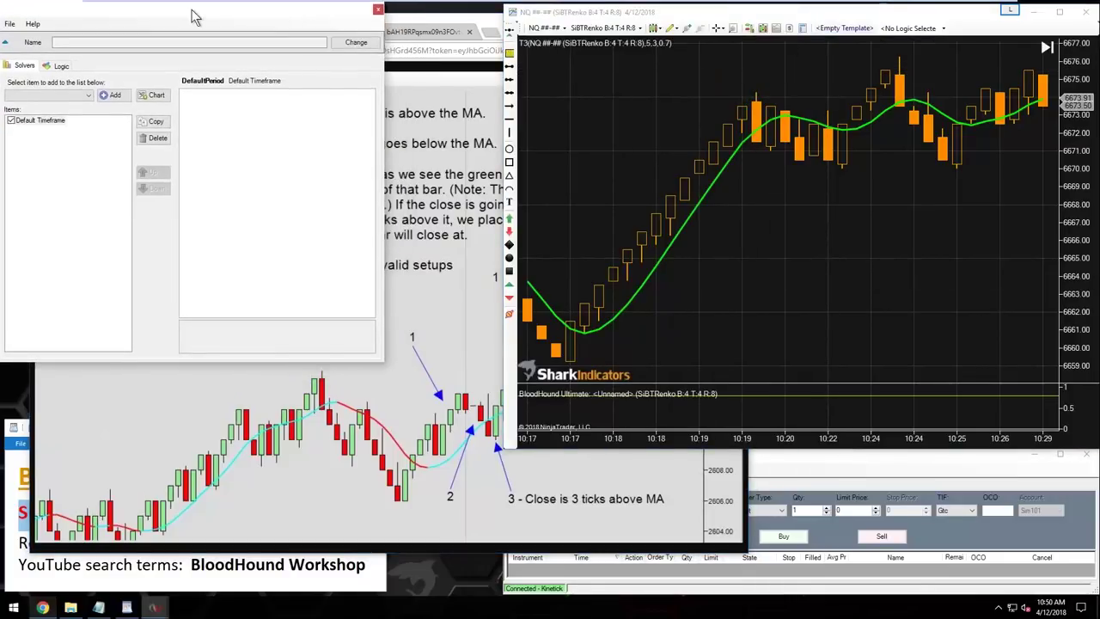
pyautogui.moveTo(379, 362); pyautogui.dragTo(564, 496)
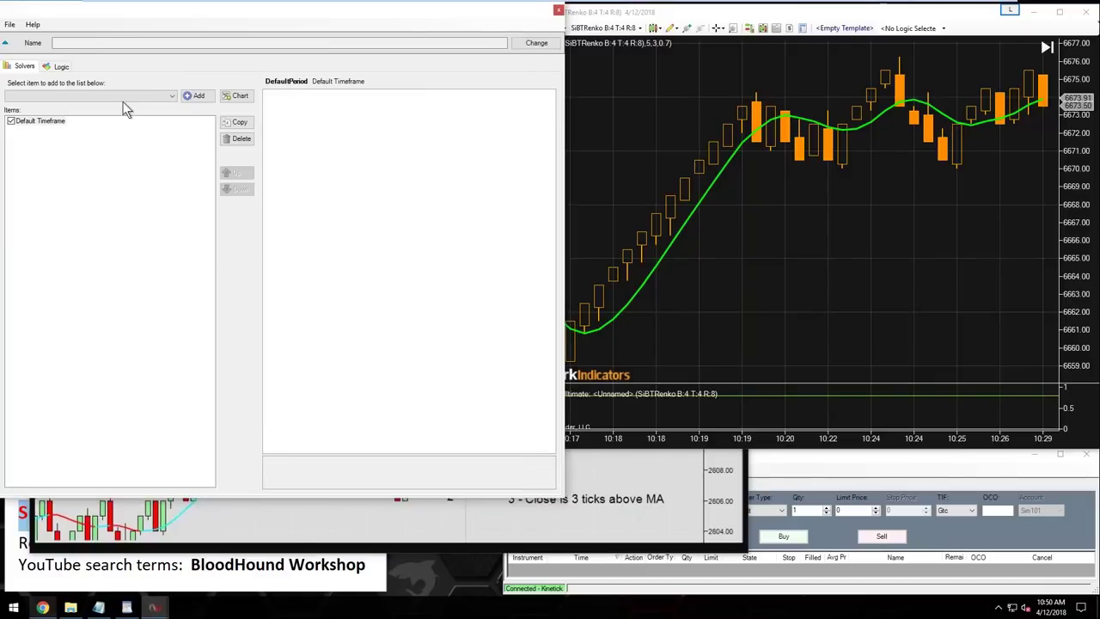
# - Save the unnamed BloodHound template as Si-BHWorkshop20180412, basing the file name on the existing Si-BHWorkshop20180405.bht
pyautogui.click(103, 44)
pyautogui.click(518, 44)
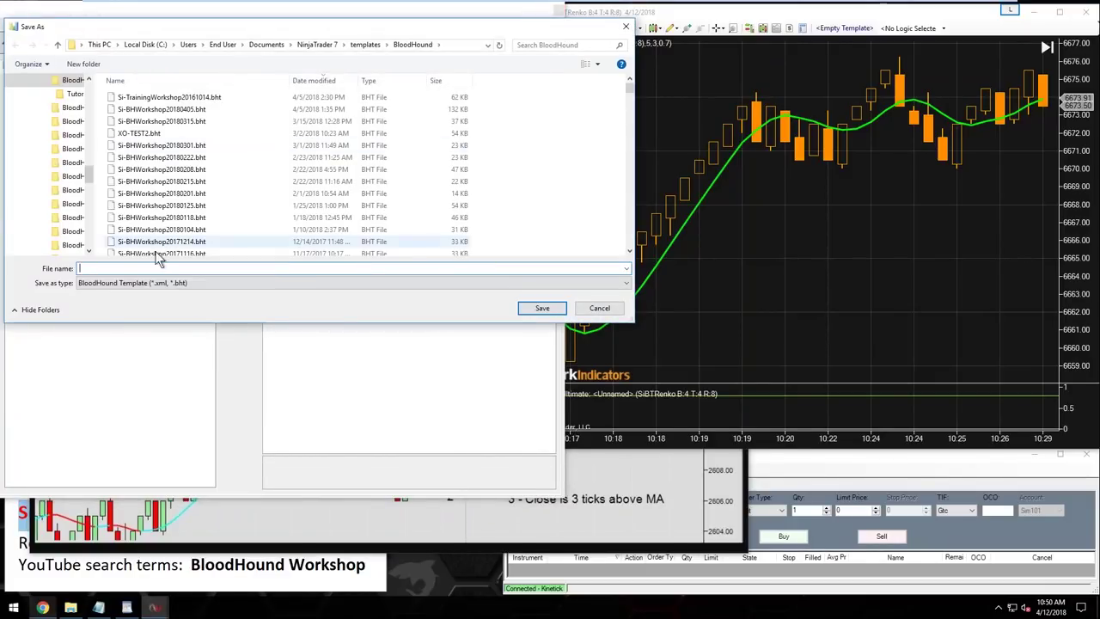
pyautogui.click(164, 109)
pyautogui.moveTo(148, 268); pyautogui.dragTo(181, 269)
pyautogui.write('12')
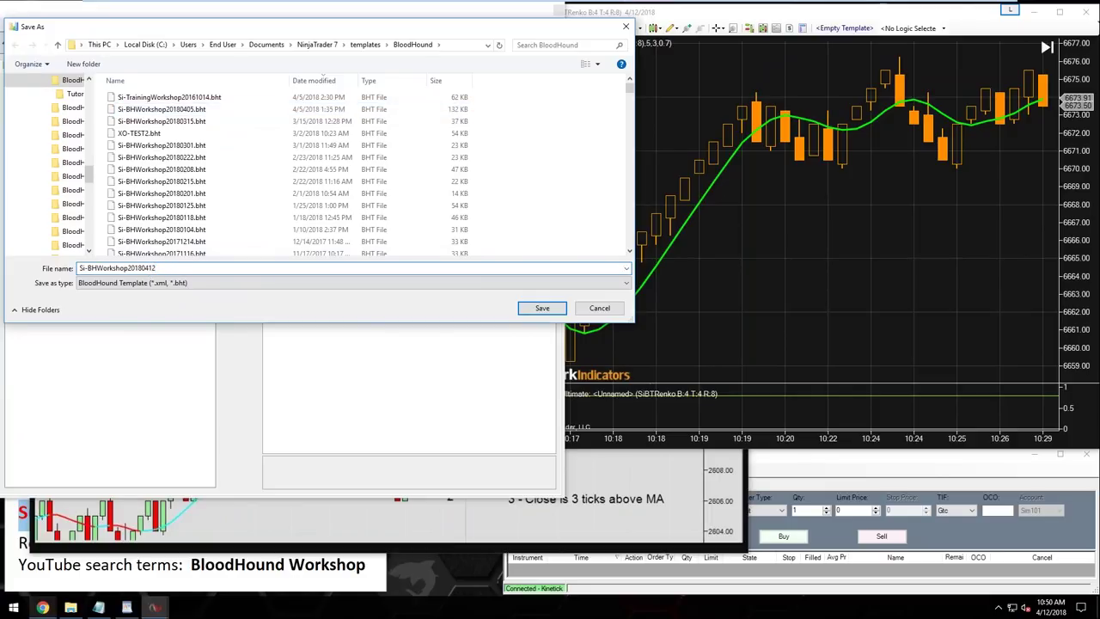
pyautogui.click(542, 307)
pyautogui.moveTo(125, 42); pyautogui.dragTo(49, 42)
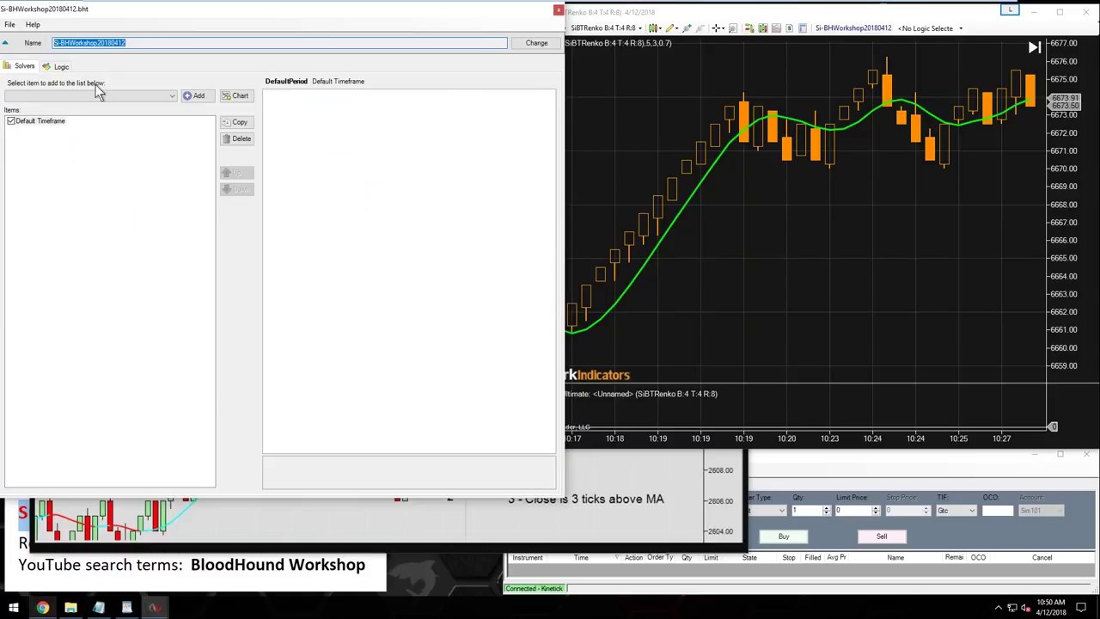
# - Create a new logic named "T3 Max 5tk Pullback" and place the editor beside the example screenshot
pyautogui.click(60, 69)
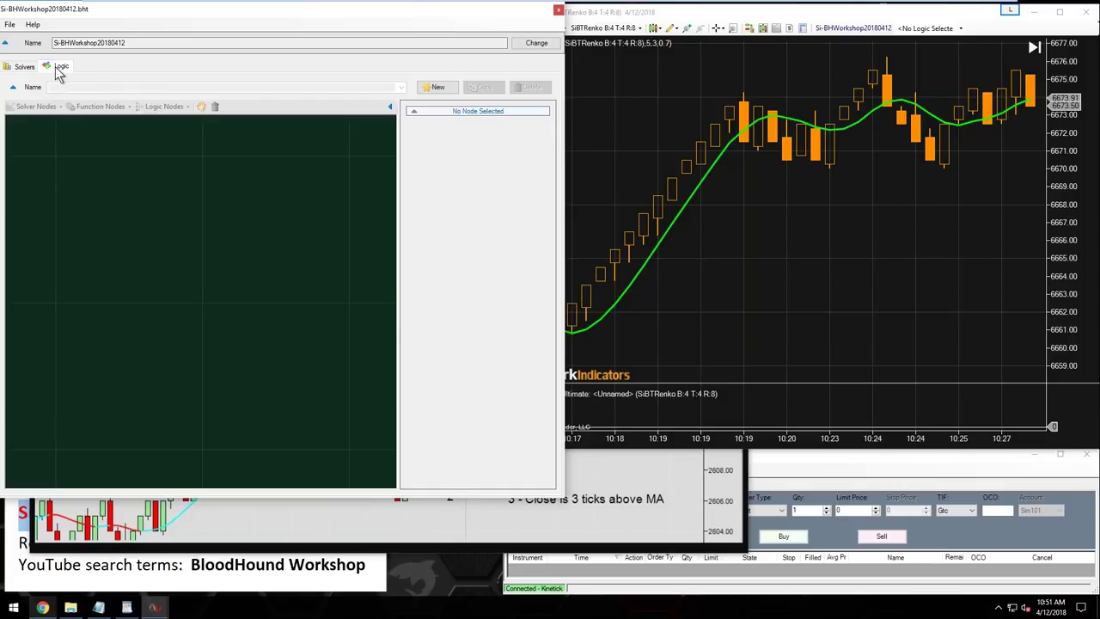
pyautogui.click(439, 87)
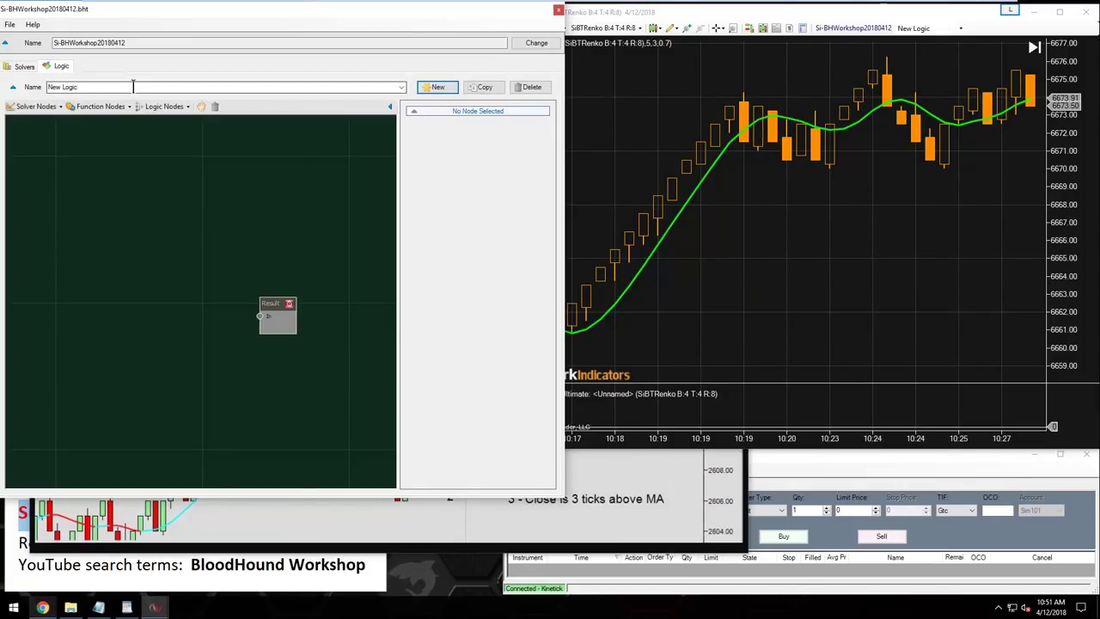
pyautogui.moveTo(154, 13); pyautogui.dragTo(695, 321)
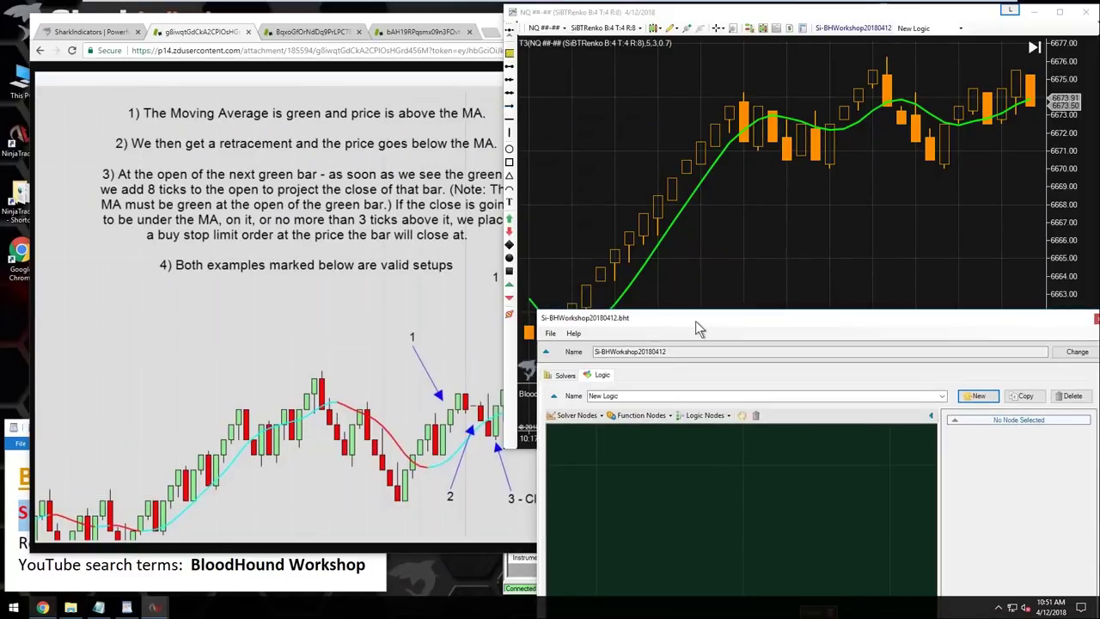
pyautogui.moveTo(695, 321); pyautogui.dragTo(666, 60)
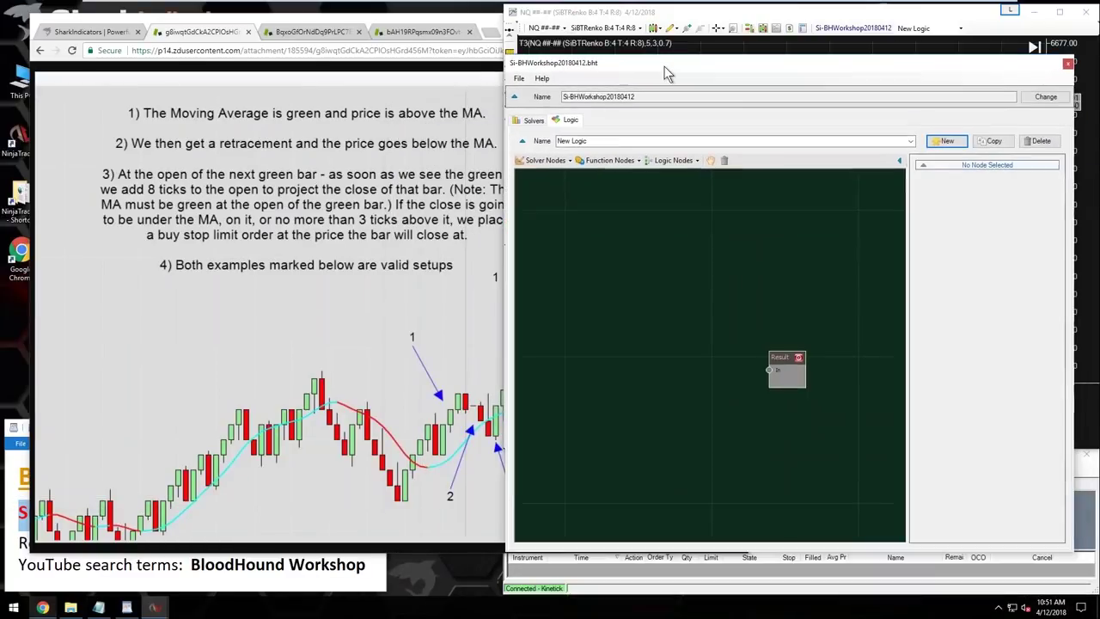
pyautogui.click(610, 129)
pyautogui.write('T3 Pullback')
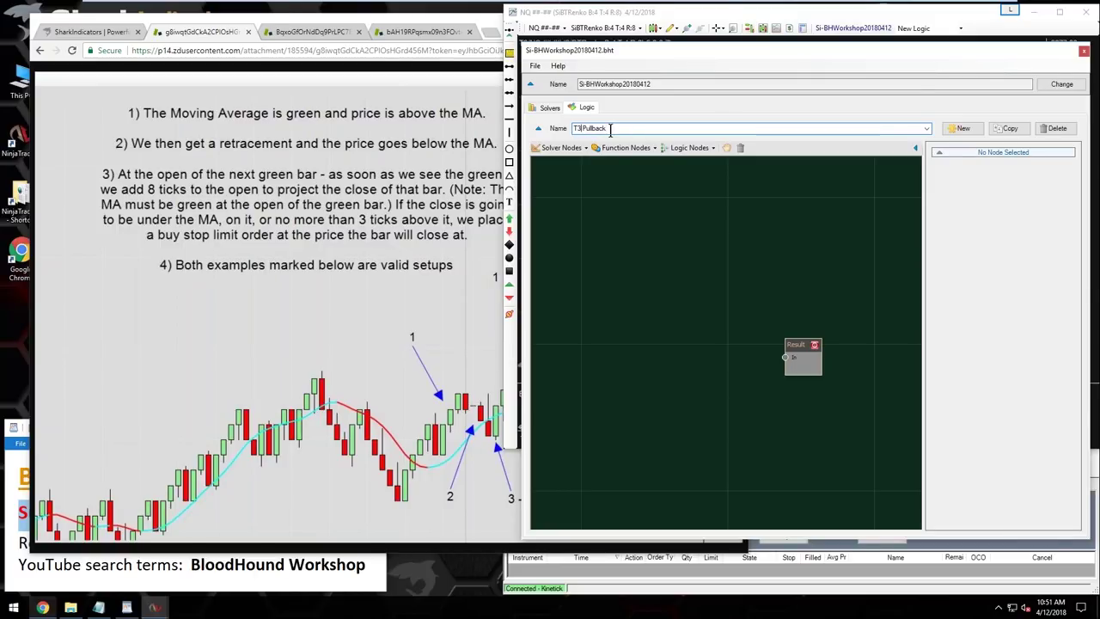
pyautogui.write(' Max 5tk')
# - Add an Indicator Comparison solver node named "Bar A/B T3 Comp" and connect its output to the Result node
pyautogui.click(558, 147)
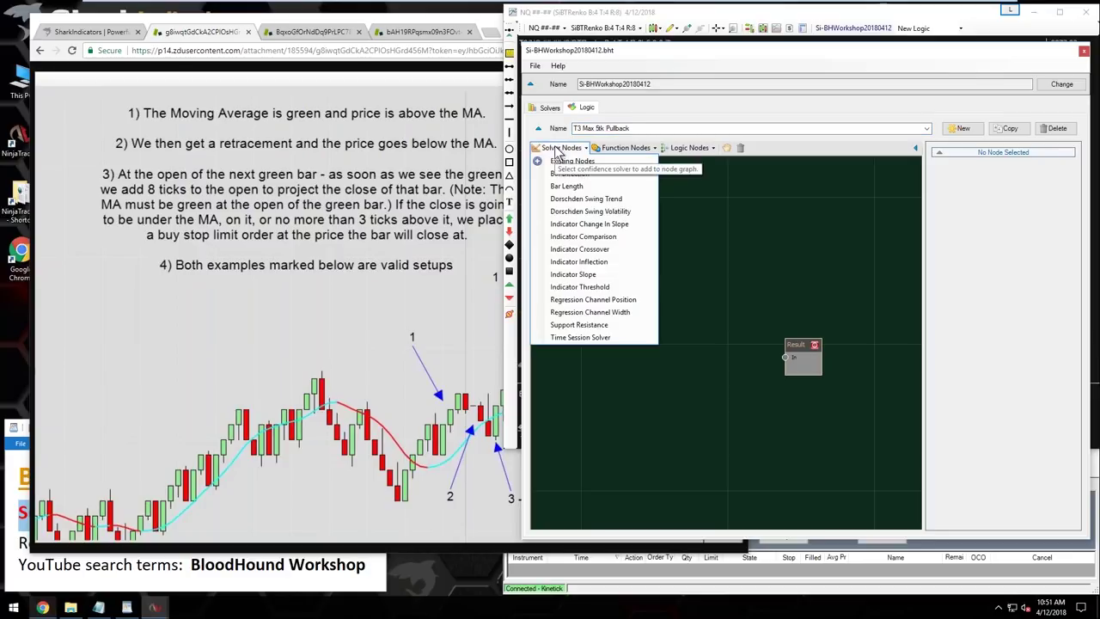
pyautogui.click(598, 237)
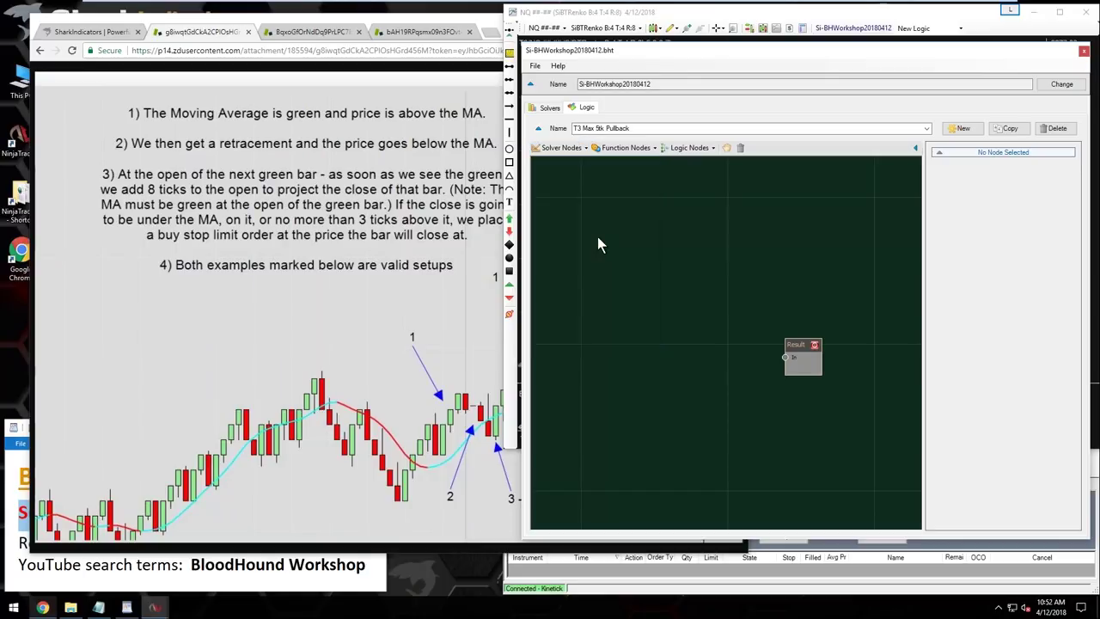
pyautogui.moveTo(751, 345); pyautogui.dragTo(646, 311)
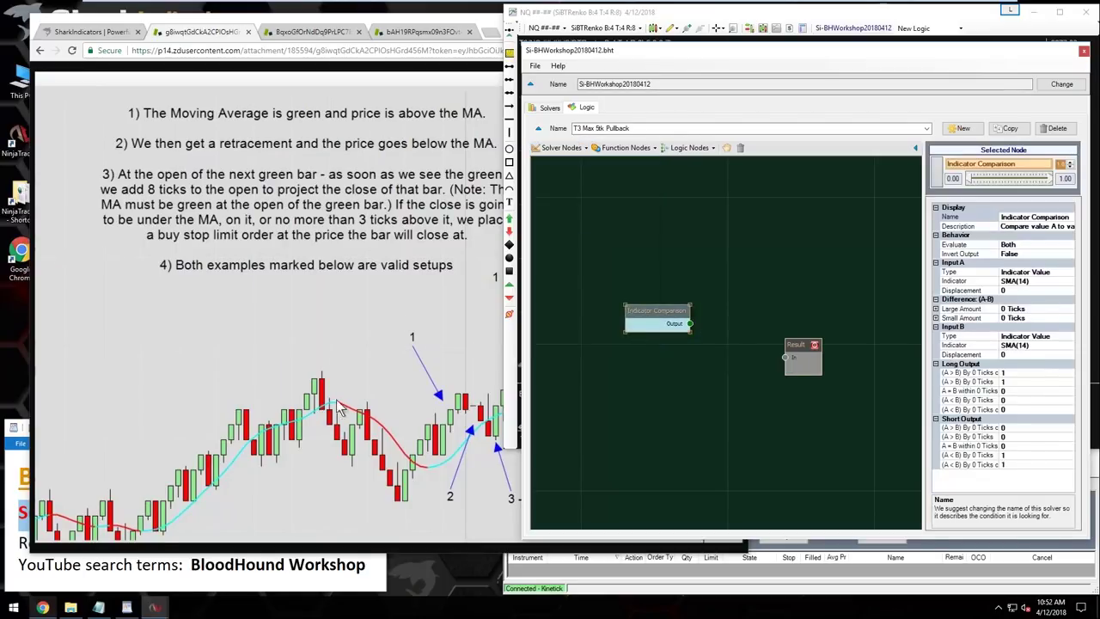
pyautogui.click(372, 370)
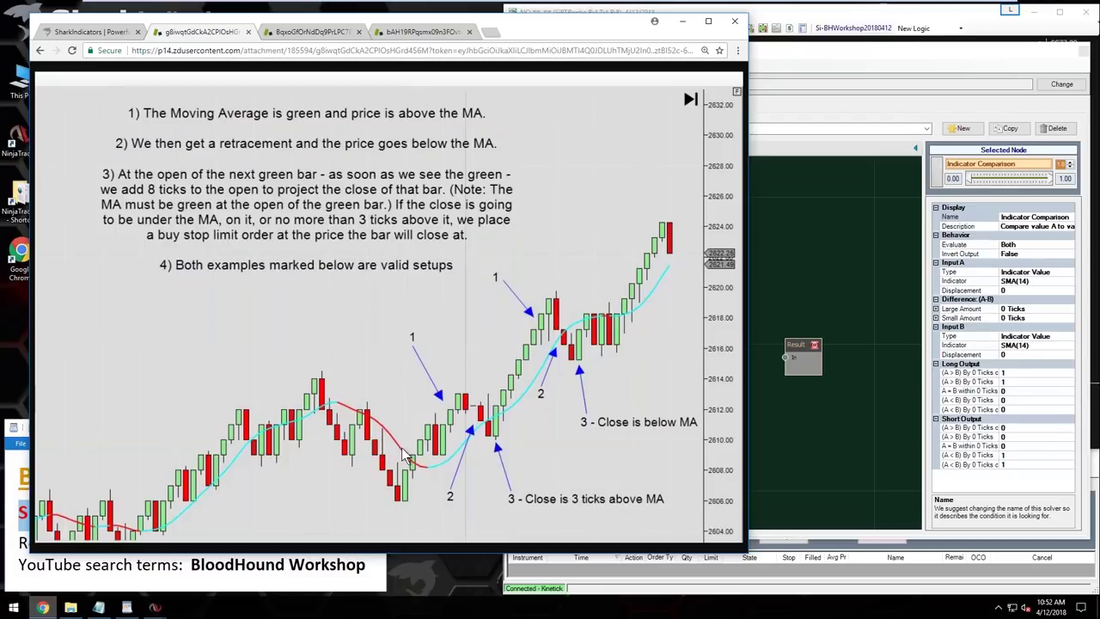
pyautogui.click(799, 448)
pyautogui.moveTo(700, 328); pyautogui.dragTo(784, 356)
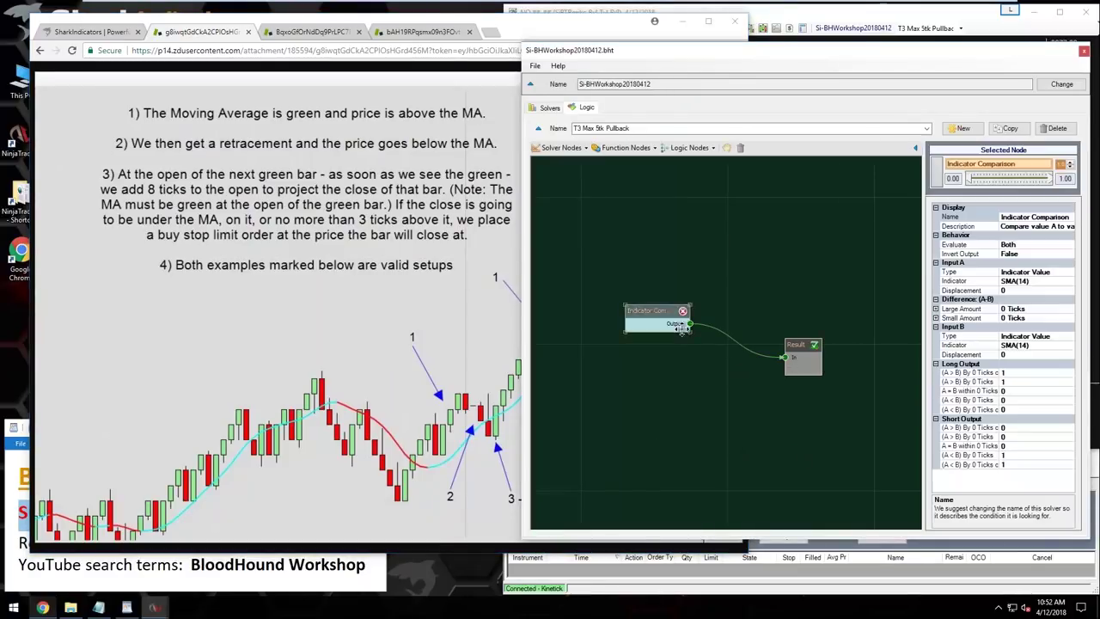
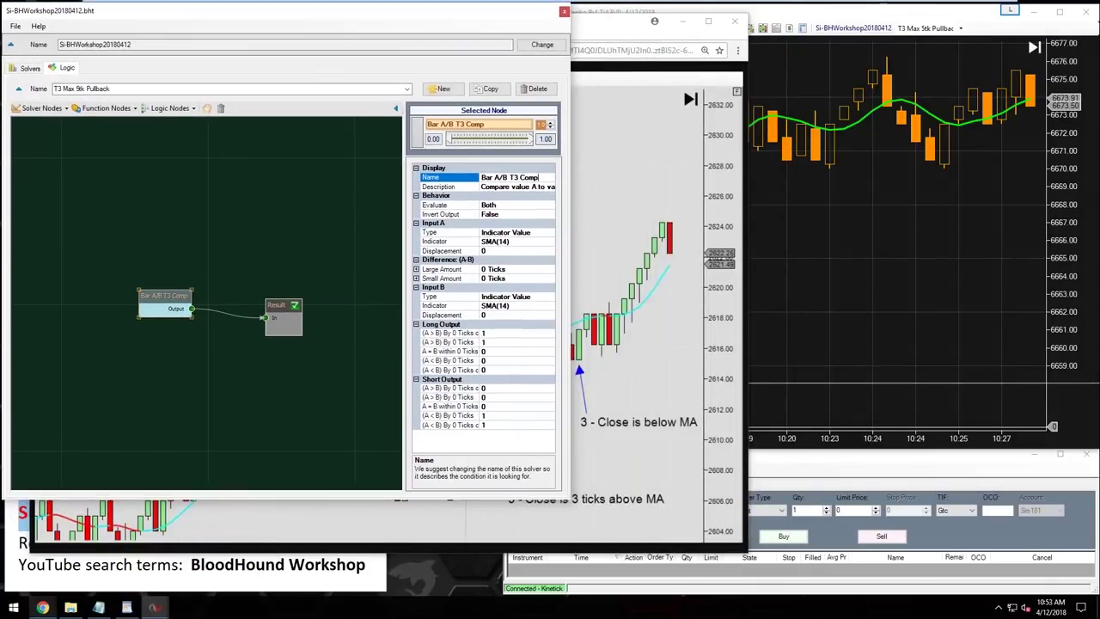
pyautogui.click(162, 299)
pyautogui.moveTo(168, 298); pyautogui.dragTo(155, 280)
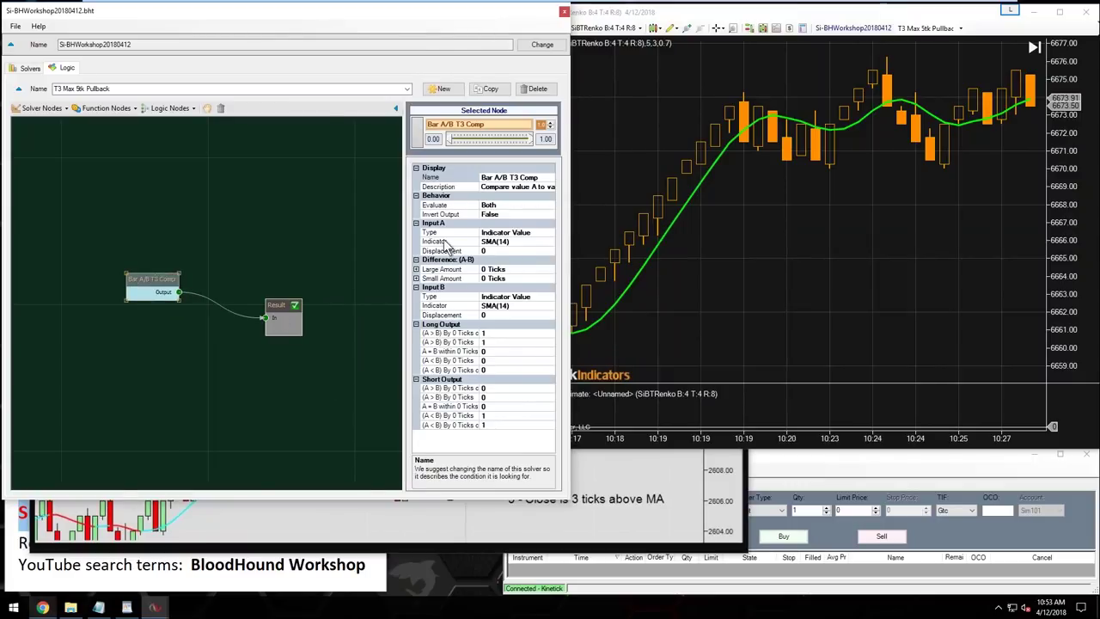
# - Set the Input A type of the Bar A/B T3 Comp node to Price
pyautogui.click(435, 224)
pyautogui.click(434, 233)
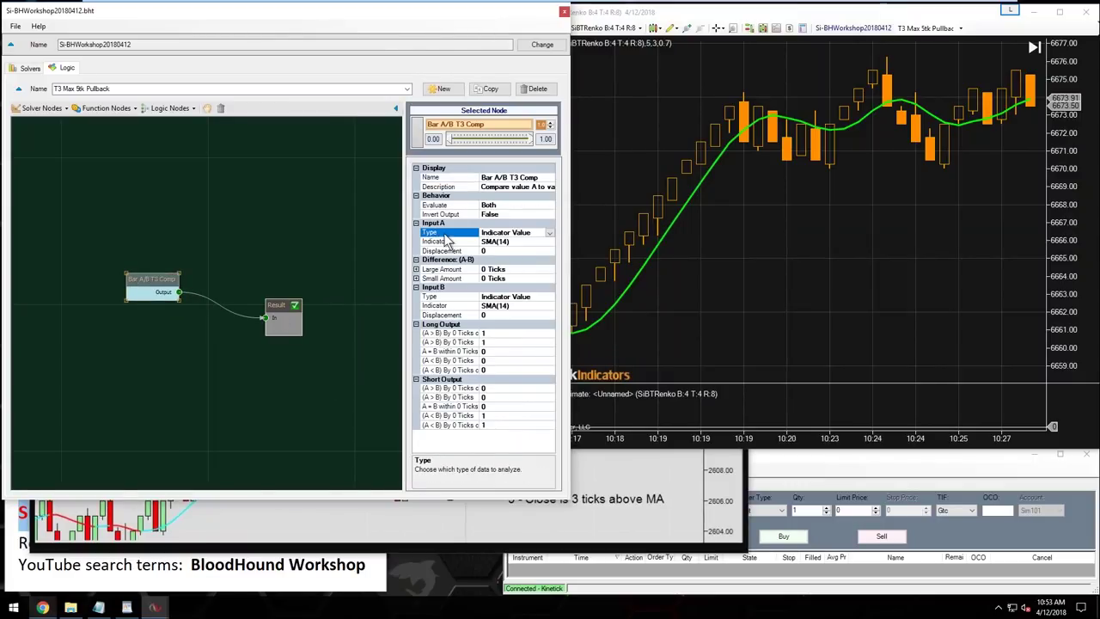
pyautogui.click(549, 232)
pyautogui.click(465, 252)
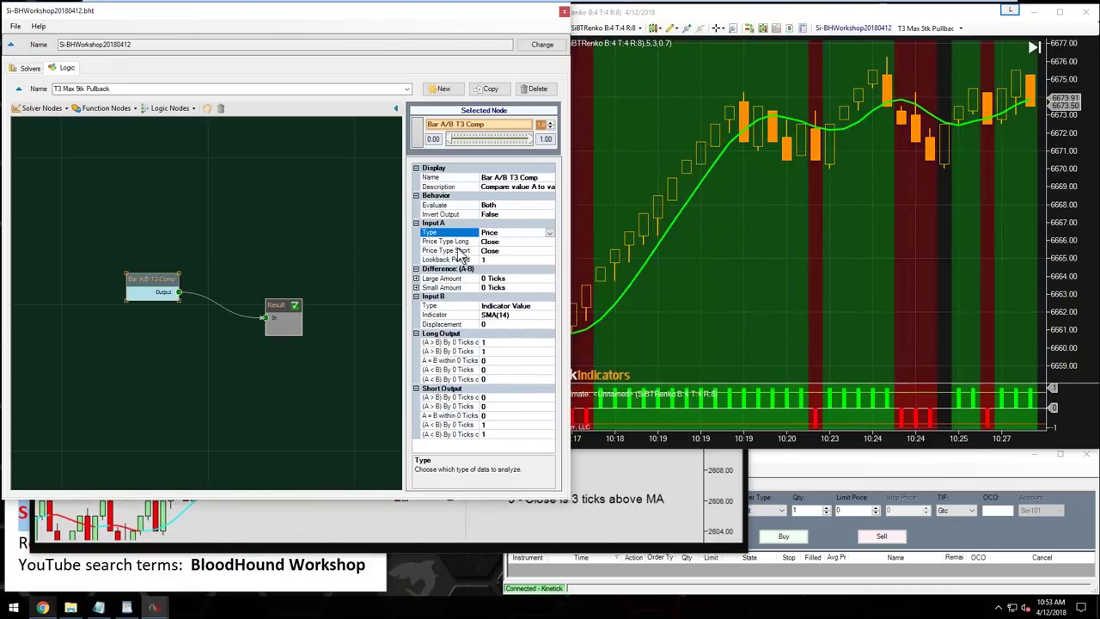
# - Set Input A's long price type to Low and its short price type to High
pyautogui.click(459, 243)
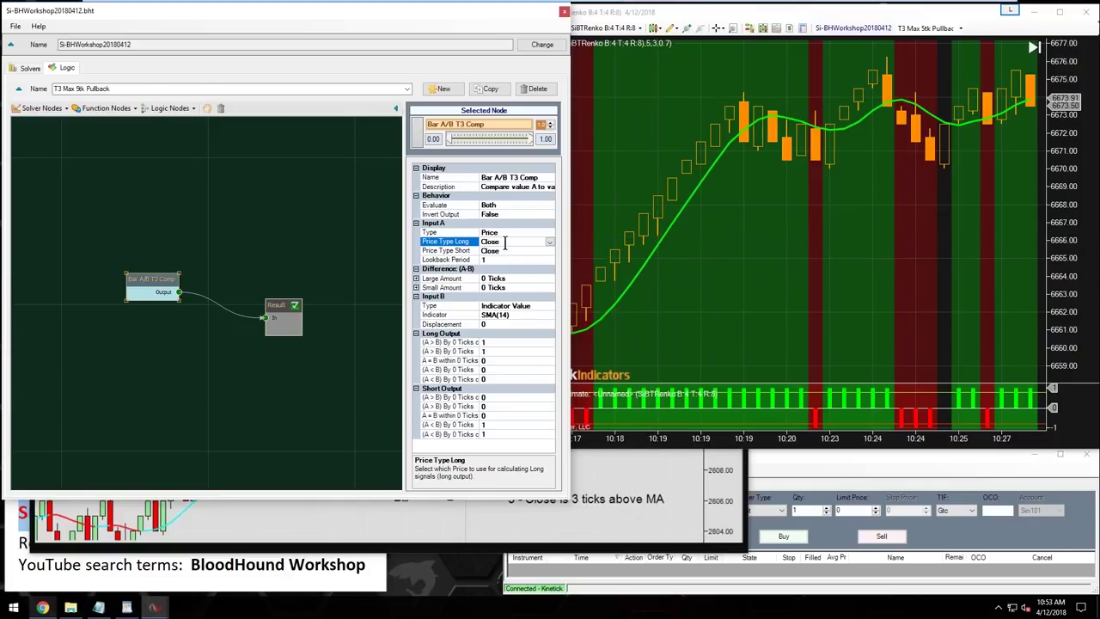
pyautogui.click(549, 243)
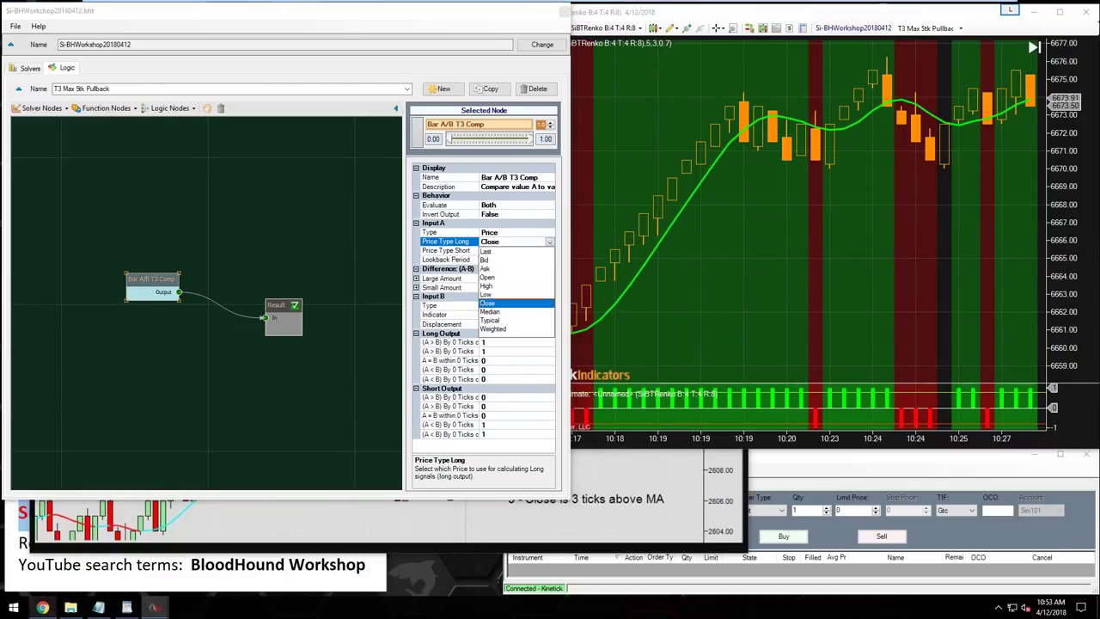
pyautogui.click(487, 294)
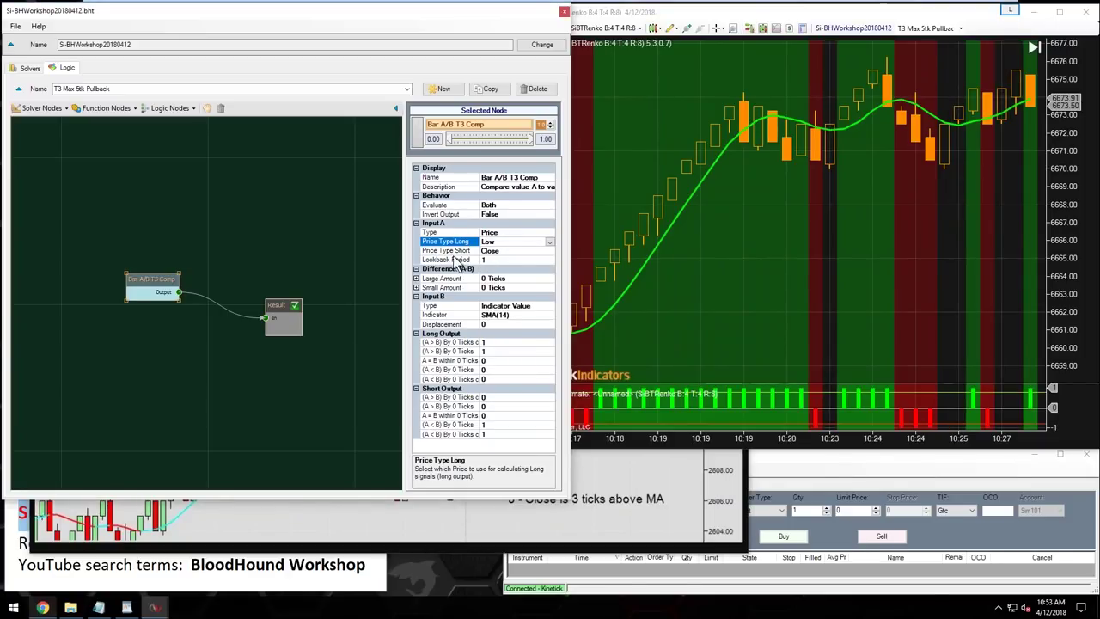
pyautogui.click(451, 252)
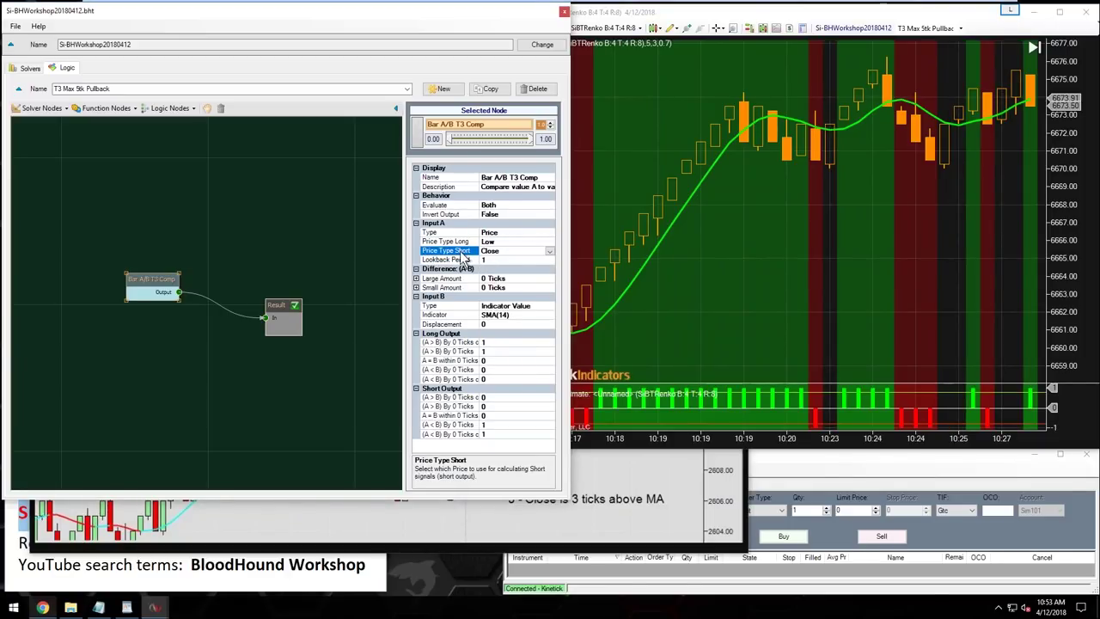
pyautogui.click(549, 250)
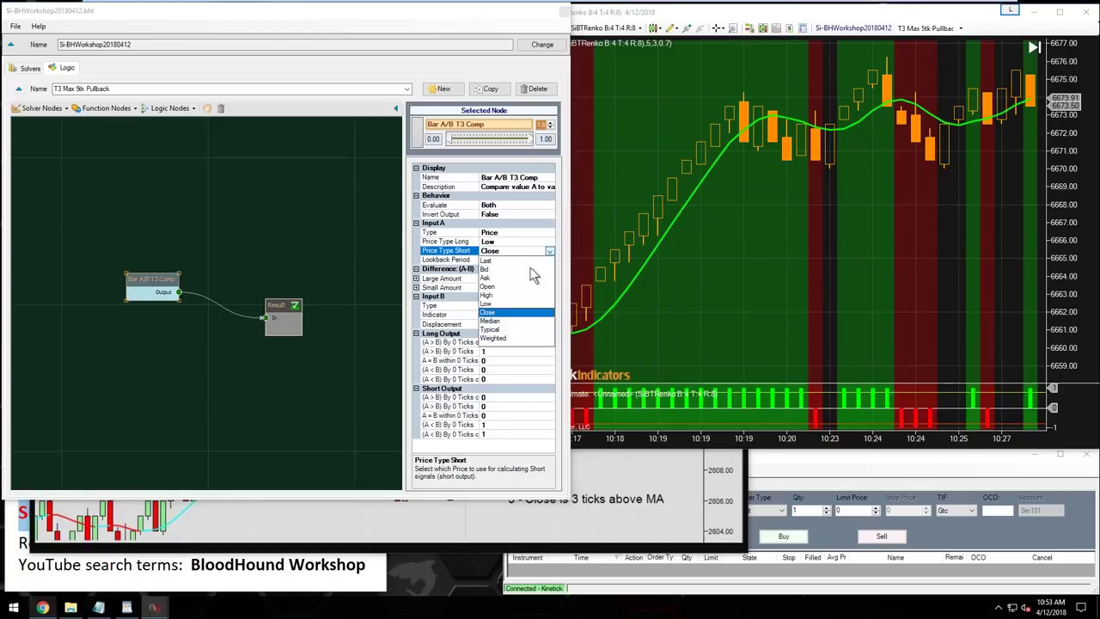
pyautogui.click(488, 296)
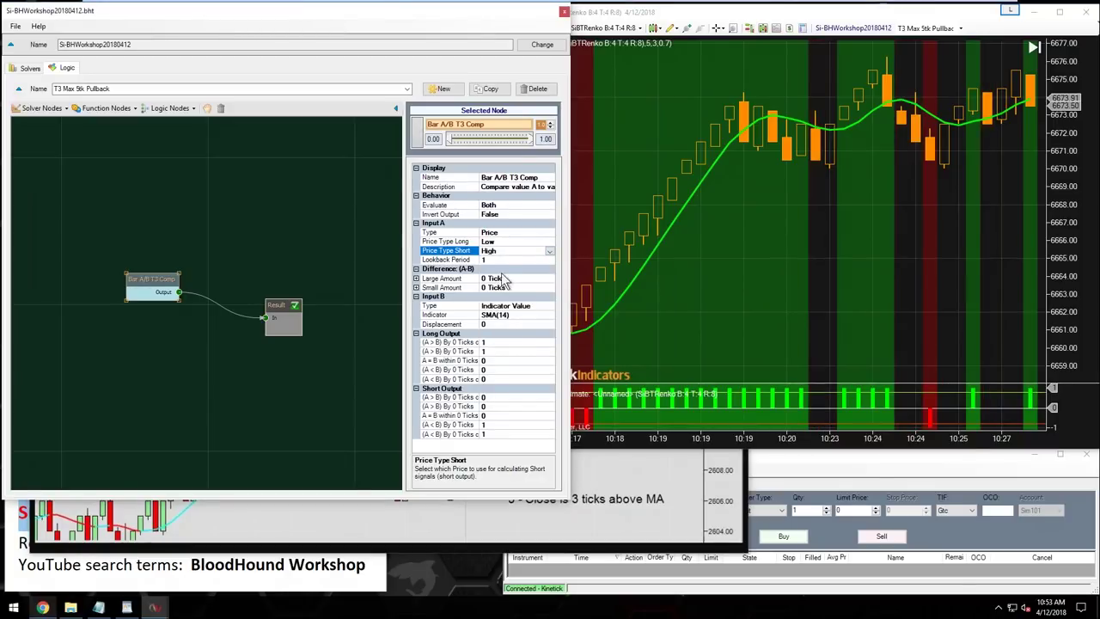
# - Replace the Input B indicator of the Bar A/B T3 Comp node with the T3 indicator
pyautogui.click(437, 317)
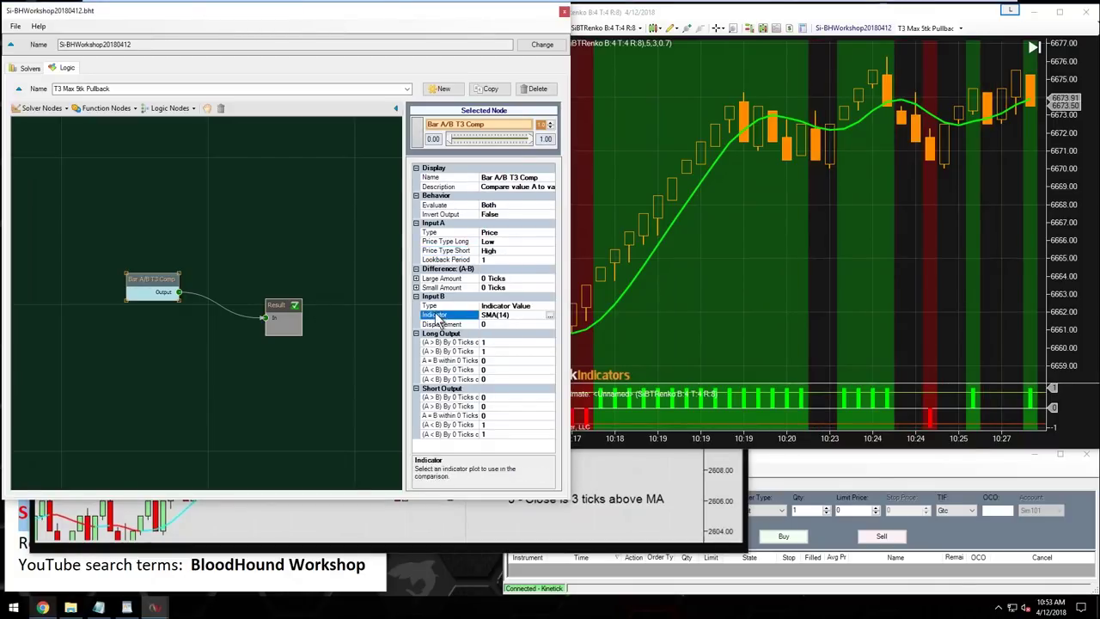
pyautogui.click(550, 316)
pyautogui.click(77, 213)
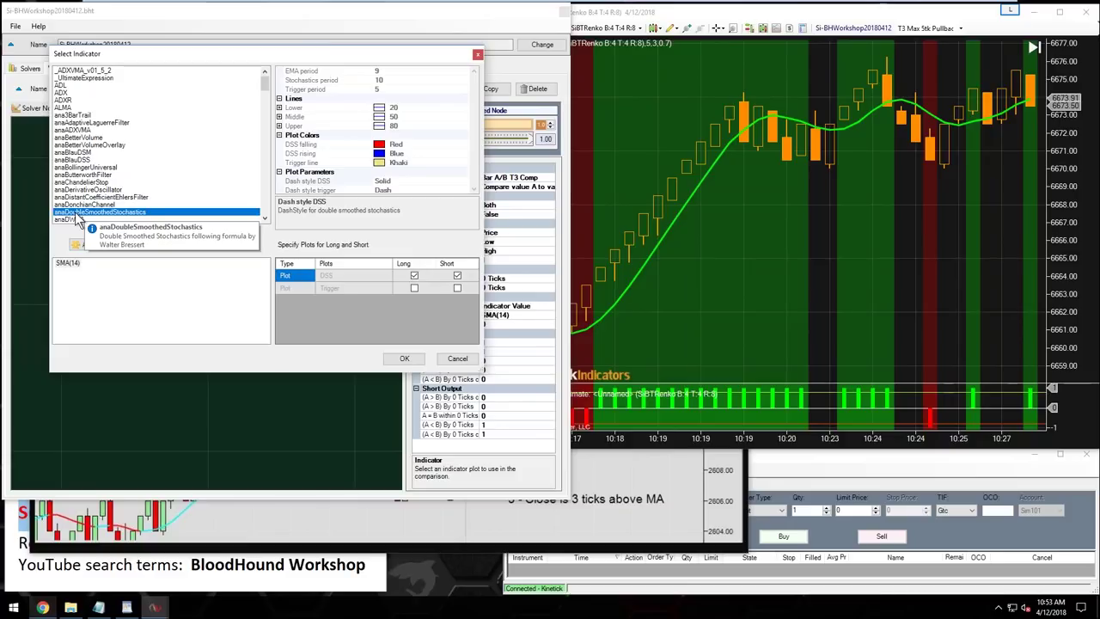
pyautogui.press('t')
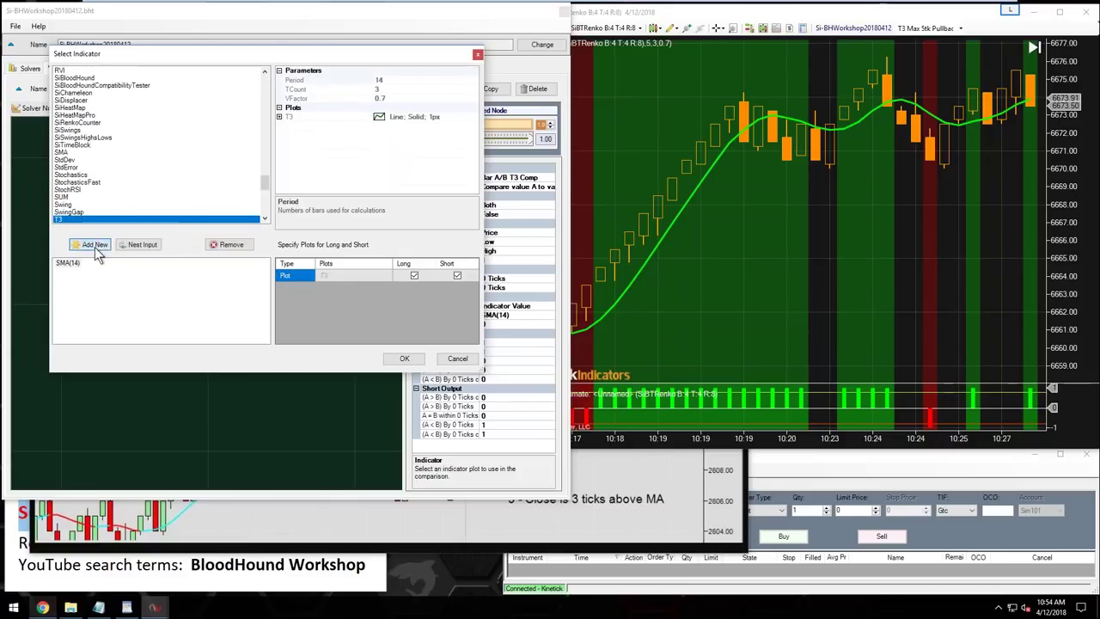
pyautogui.click(95, 245)
pyautogui.click(73, 262)
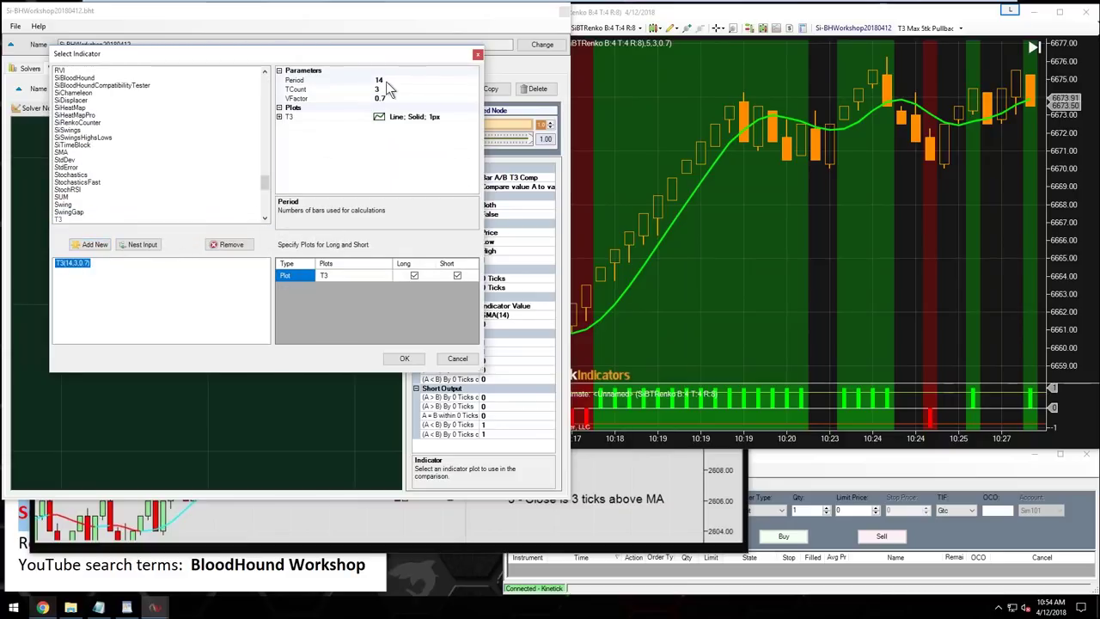
# - Set the T3 indicator's Period to 5, keep TCount 3 and VFactor 0.7, and apply the indicator selection
pyautogui.click(385, 80)
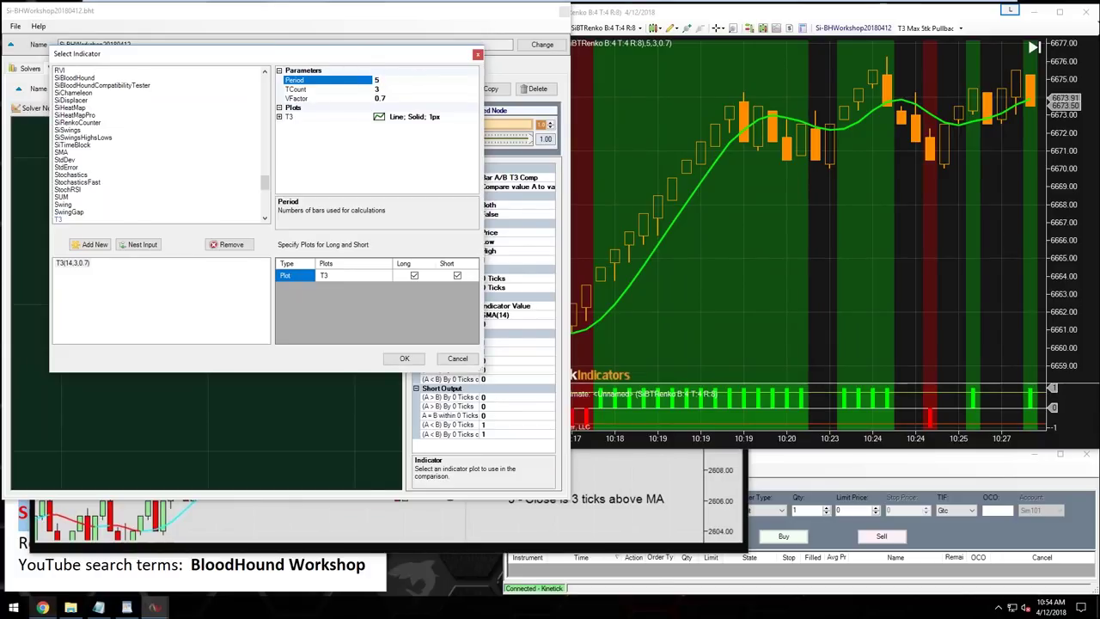
pyautogui.click(294, 90)
pyautogui.click(319, 81)
pyautogui.click(318, 90)
pyautogui.click(323, 99)
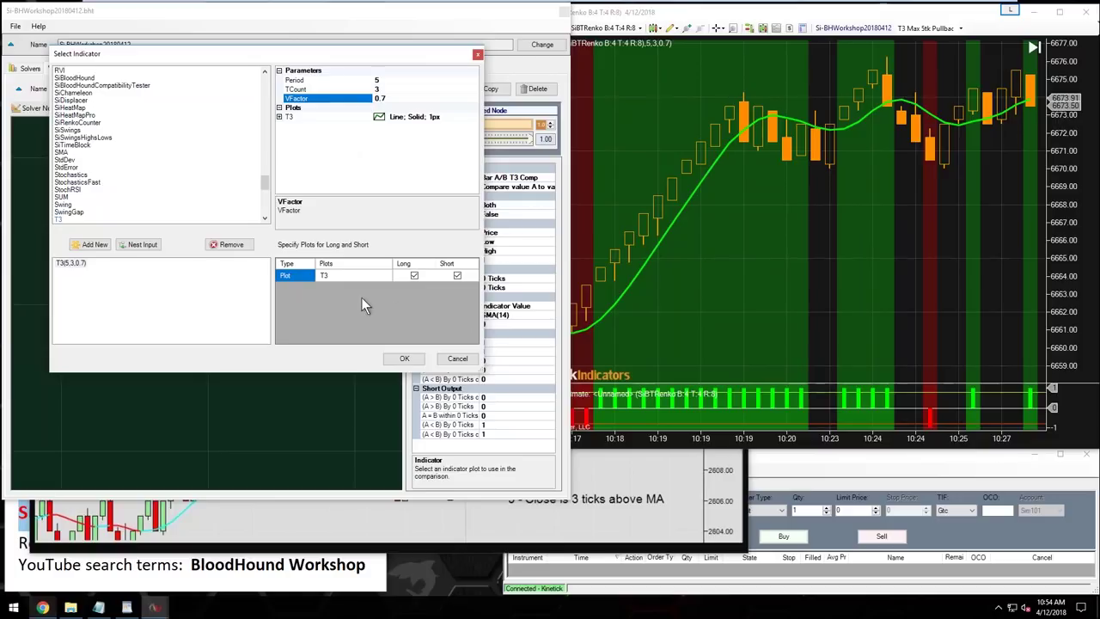
pyautogui.click(402, 358)
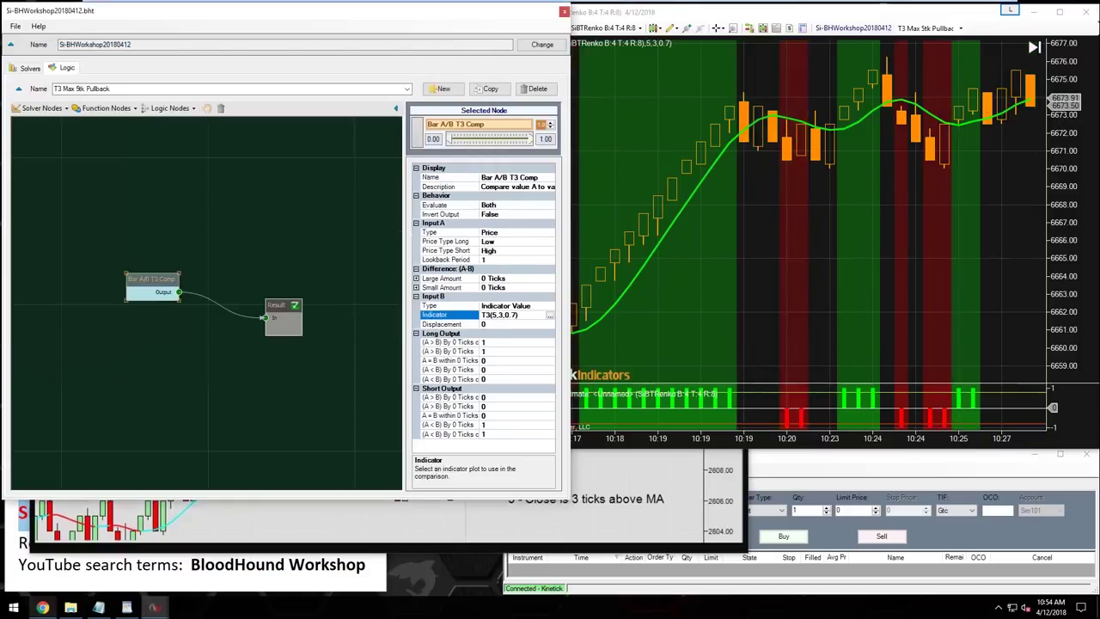
# - Draw an arrow on the chart at the first bars above the T3 line and move it up along the rally
pyautogui.click(485, 351)
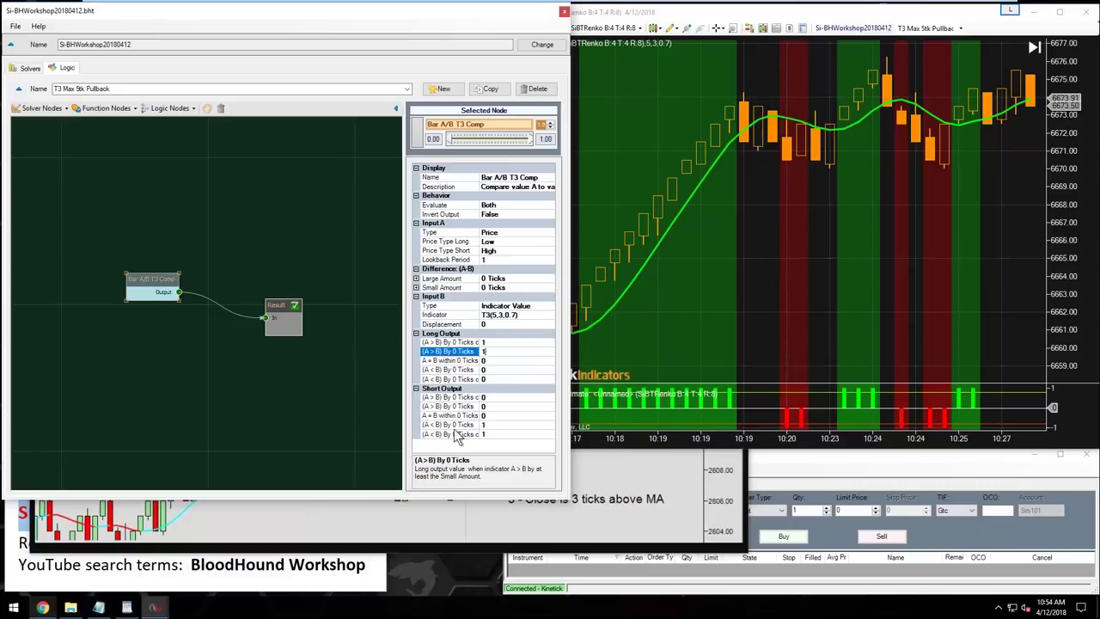
pyautogui.click(760, 257)
pyautogui.scroll(5, 760, 257)
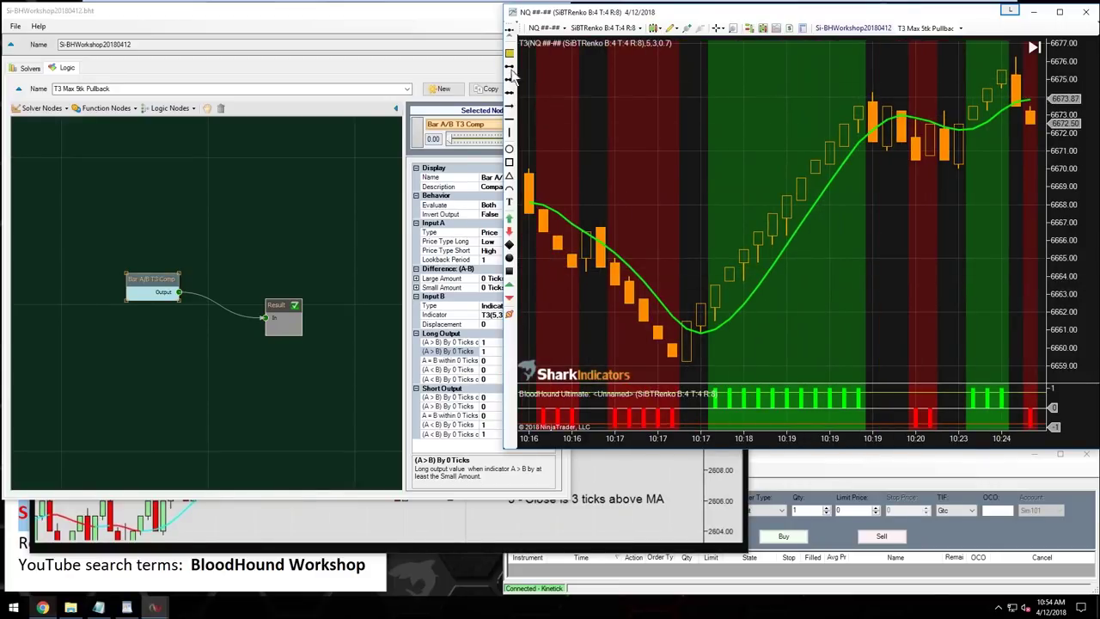
pyautogui.click(509, 105)
pyautogui.click(821, 376)
pyautogui.click(733, 322)
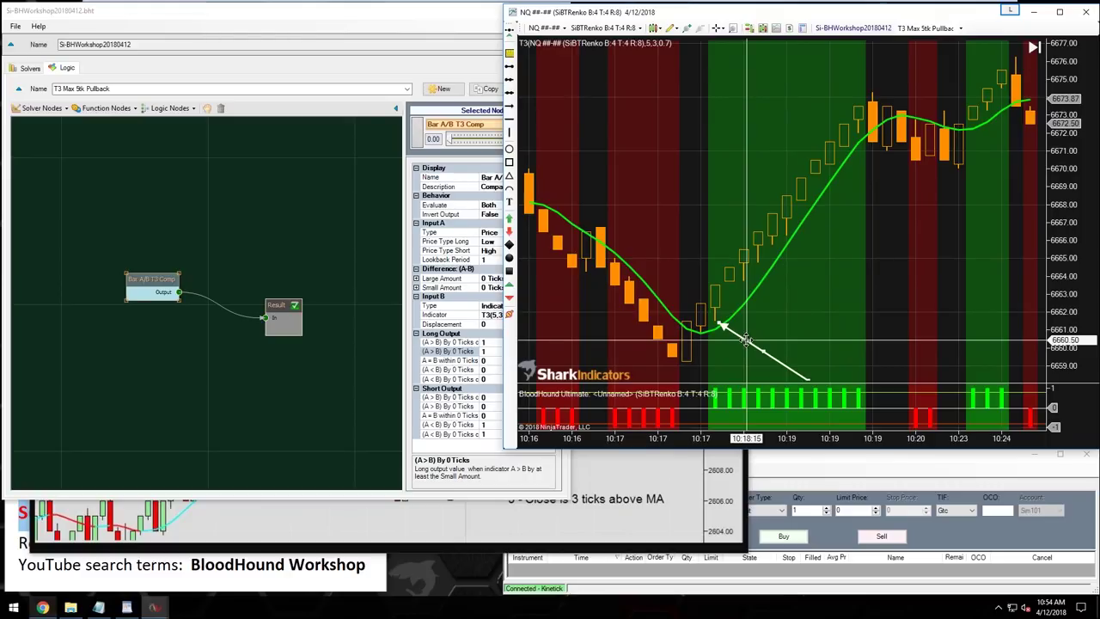
pyautogui.moveTo(767, 322)
pyautogui.mouseDown()
pyautogui.moveTo(877, 170)
pyautogui.moveTo(807, 236)
pyautogui.moveTo(746, 322)
pyautogui.moveTo(831, 232)
pyautogui.moveTo(885, 241)
pyautogui.moveTo(738, 283)
pyautogui.moveTo(636, 270)
pyautogui.moveTo(697, 335)
pyautogui.moveTo(756, 312)
pyautogui.moveTo(870, 168)
pyautogui.moveTo(859, 168)
pyautogui.moveTo(865, 213)
pyautogui.mouseUp()
pyautogui.hotkey('ctrl', 'z')
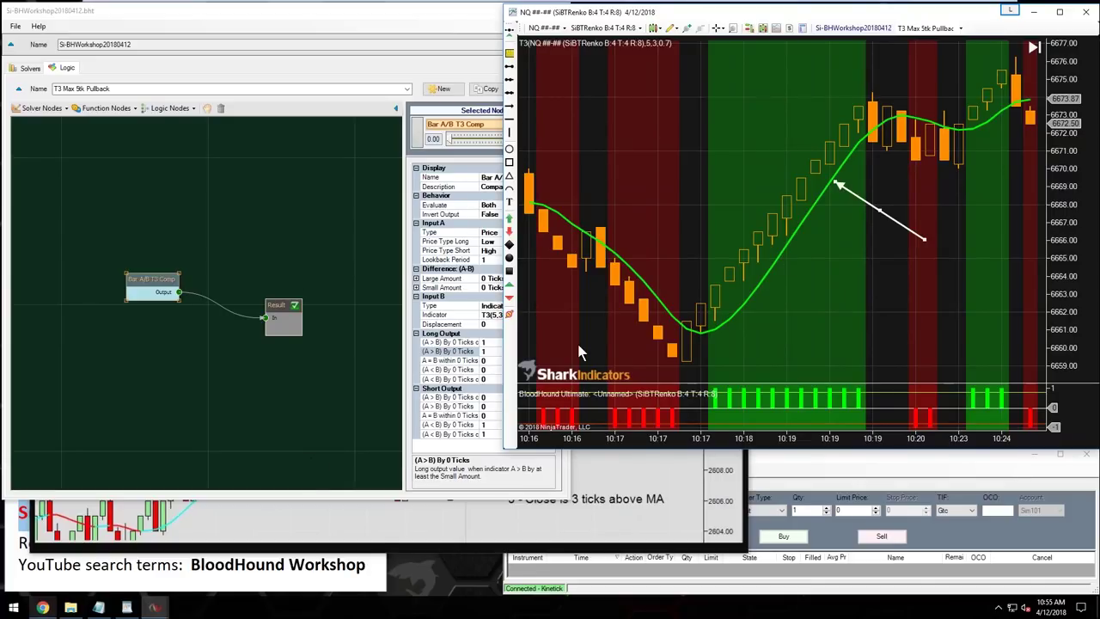
# - Review the moving-average pullback rules in the example screenshot and return to the logic editor
pyautogui.click(414, 518)
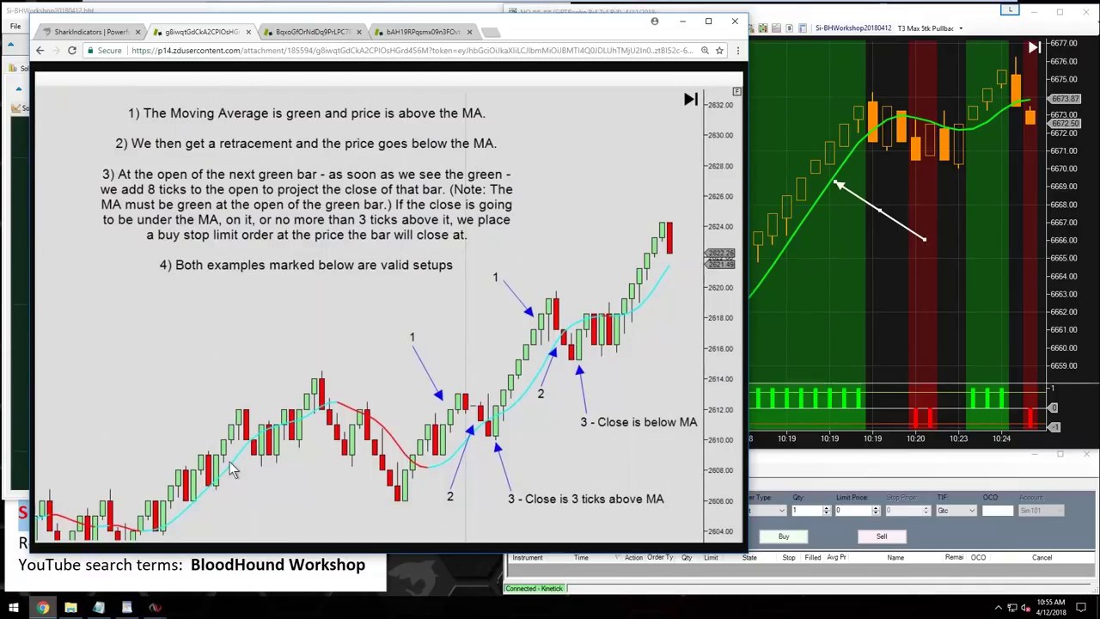
pyautogui.click(826, 284)
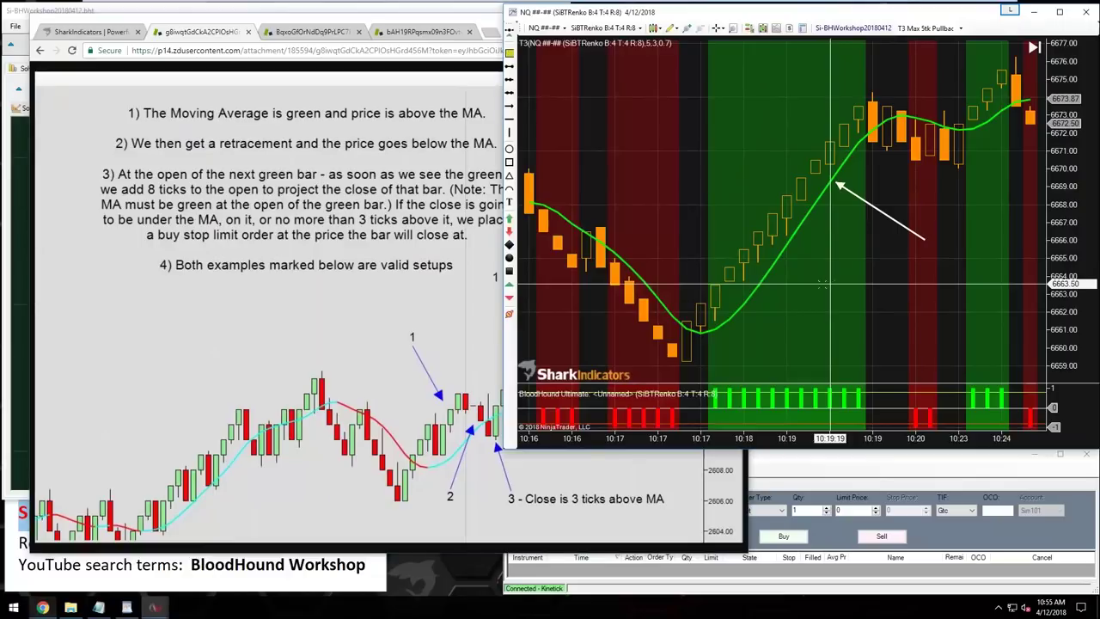
pyautogui.click(26, 295)
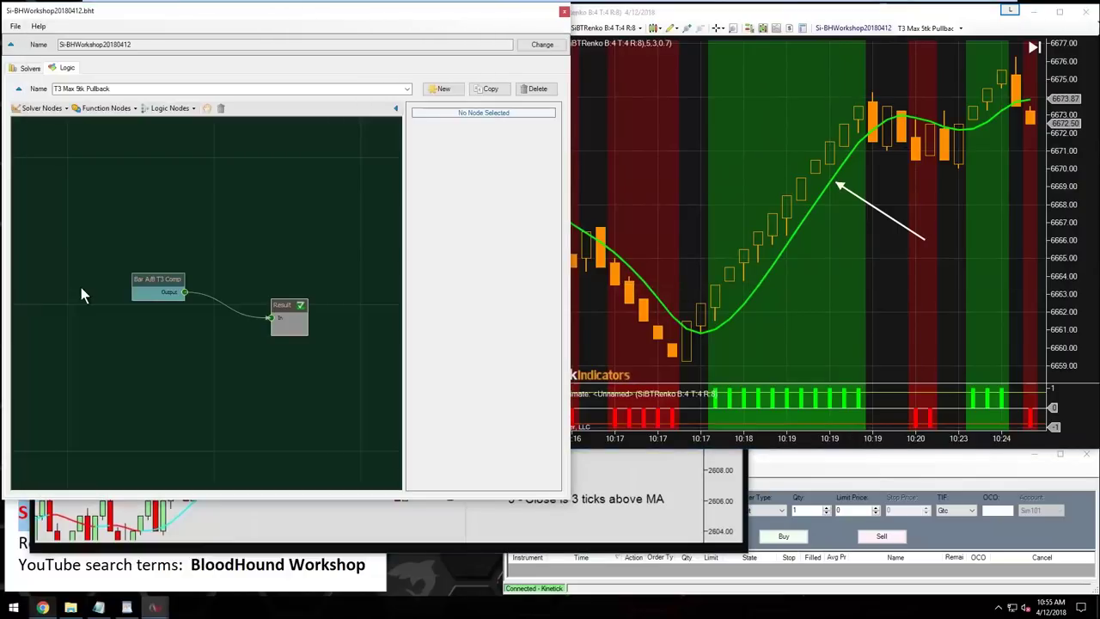
# - Insert a Lookback function node between Bar A/B T3 Comp and Result and name it "4 Bar Min"
pyautogui.moveTo(152, 278); pyautogui.dragTo(124, 275)
pyautogui.click(106, 109)
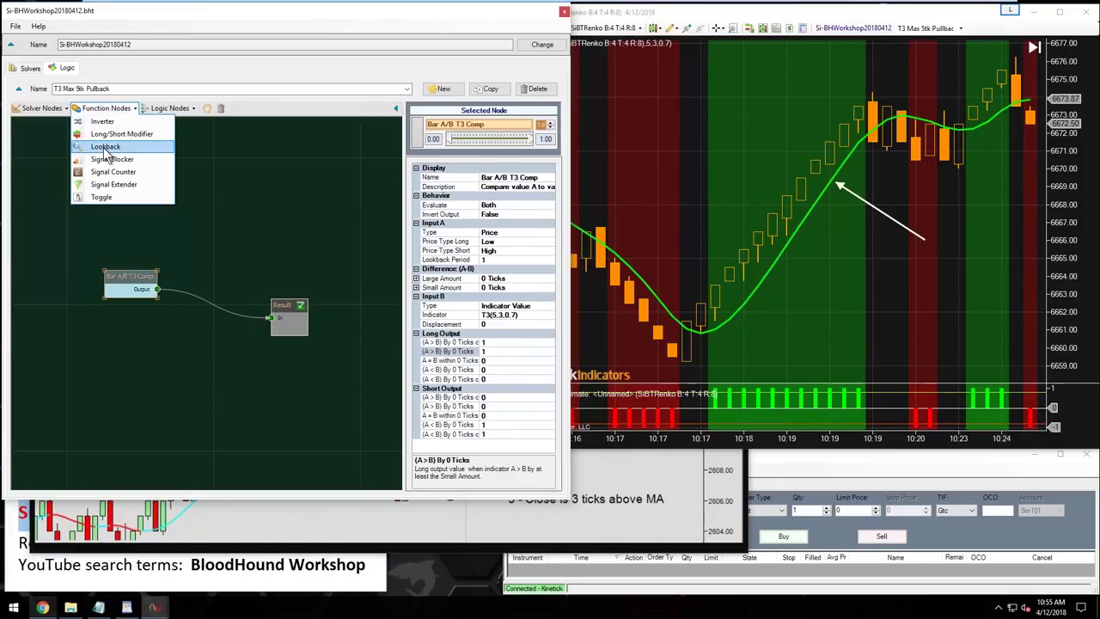
pyautogui.moveTo(105, 147); pyautogui.dragTo(194, 275)
pyautogui.click(507, 222)
pyautogui.write('4 Bar Min')
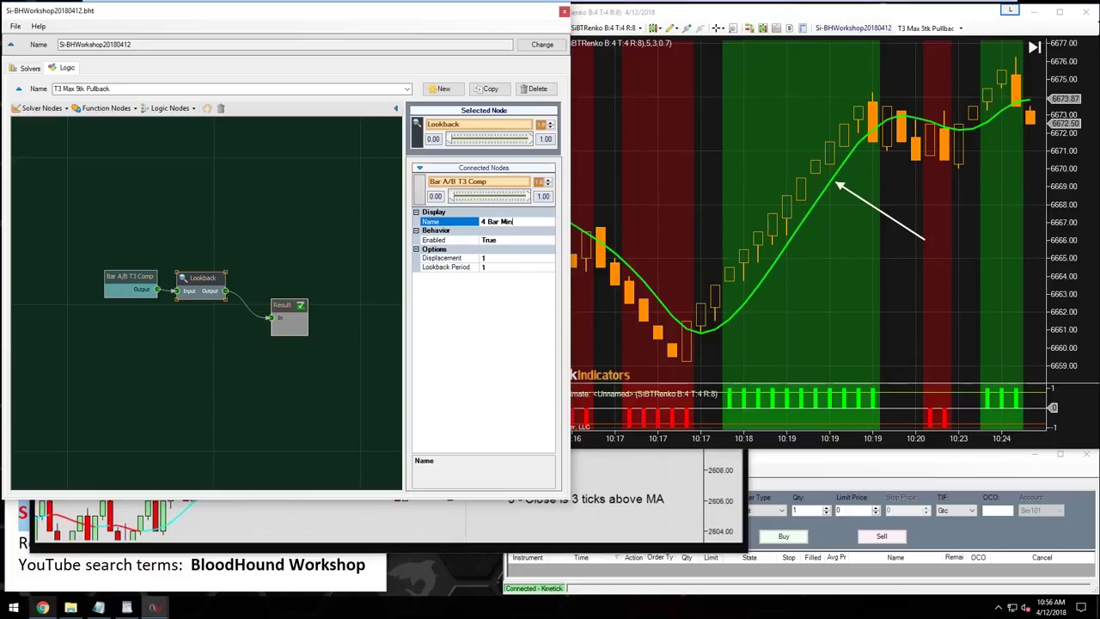
# - Set the 4 Bar Min node's Displacement to 0, Lookback Period to 4 and Lookback Mode to Min
pyautogui.click(447, 266)
pyautogui.click(448, 258)
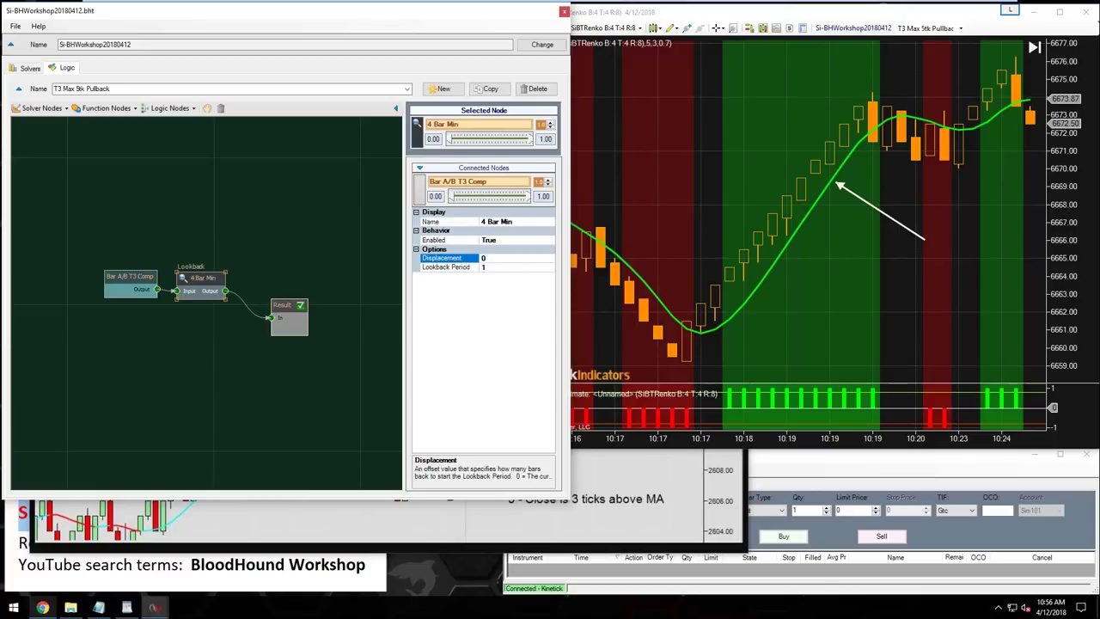
pyautogui.click(491, 267)
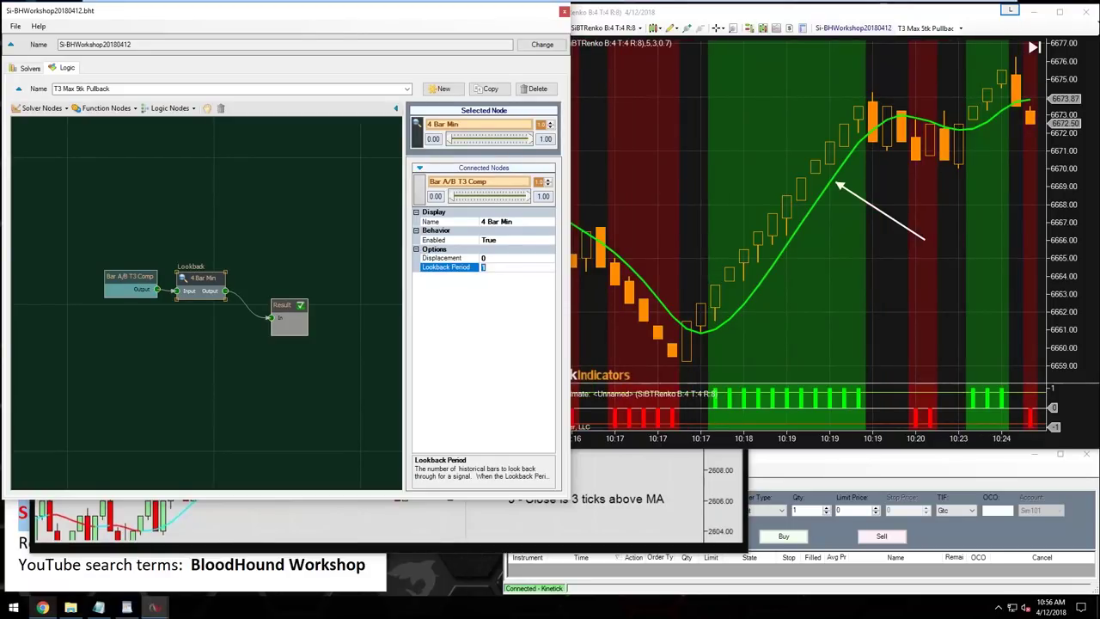
pyautogui.write('4')
pyautogui.click(551, 279)
pyautogui.click(553, 286)
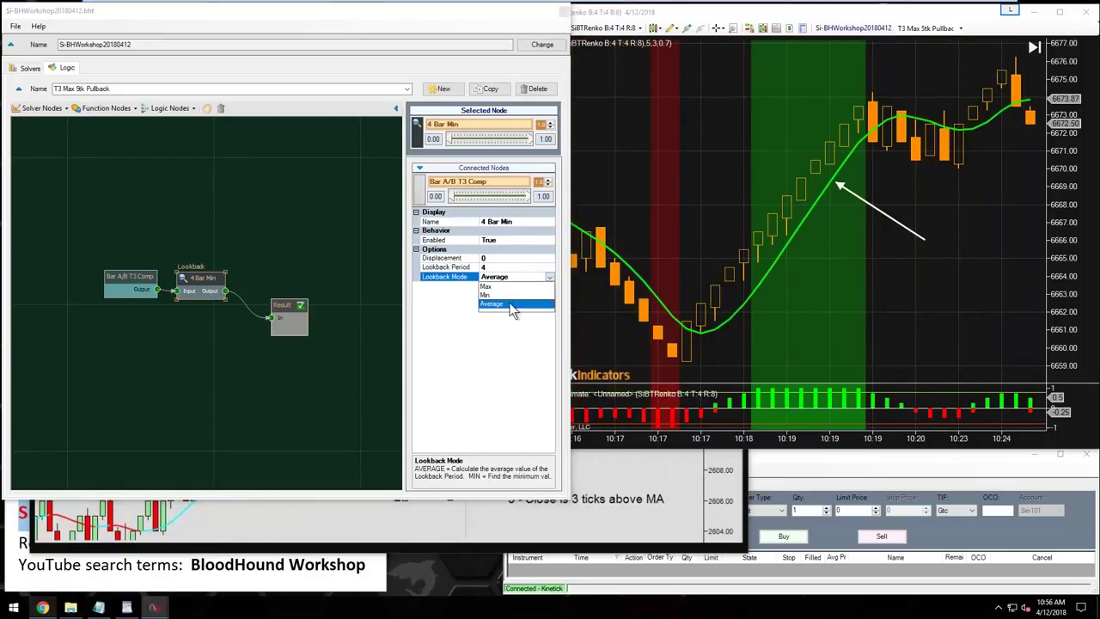
pyautogui.click(488, 297)
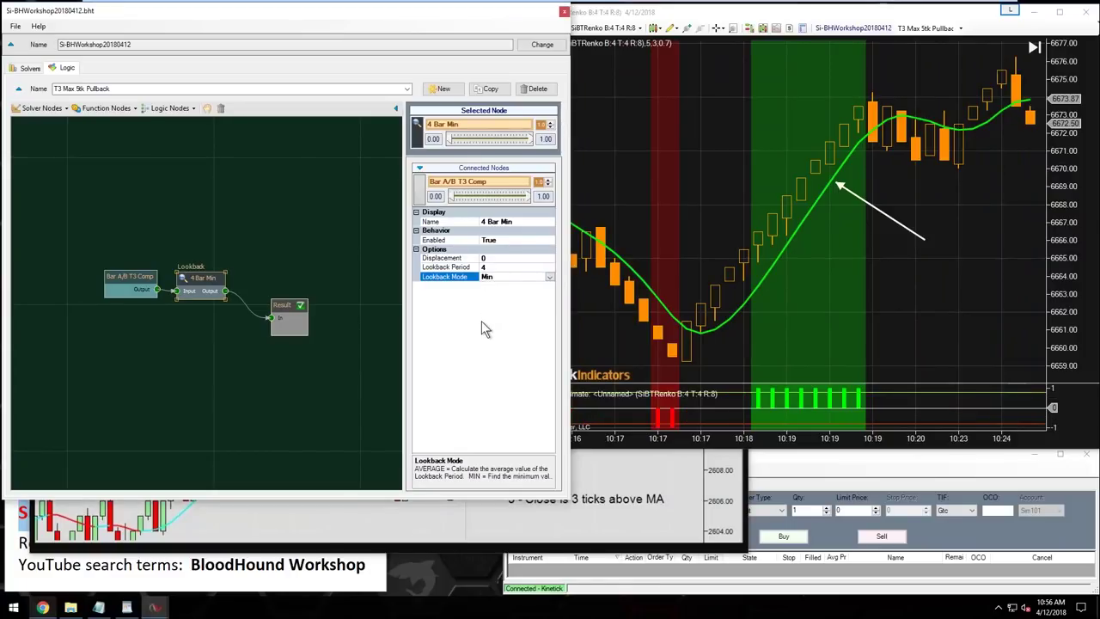
# - Move the chart arrow along the falling bars below the T3 line to the short signals, and delete it
pyautogui.click(602, 326)
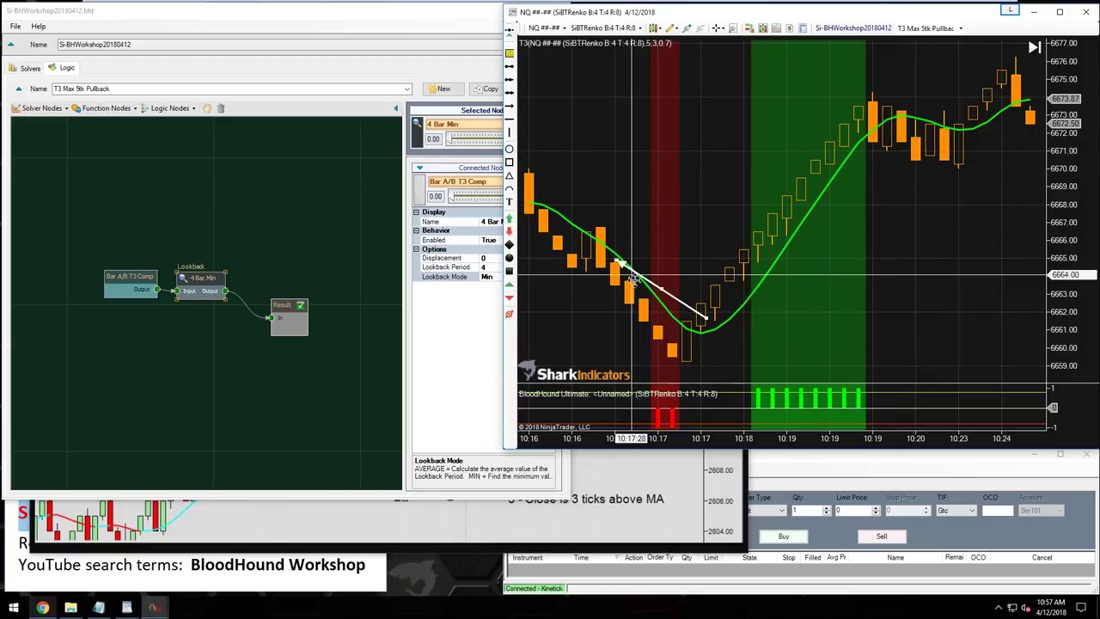
pyautogui.moveTo(673, 319)
pyautogui.mouseDown()
pyautogui.moveTo(646, 285)
pyautogui.moveTo(638, 298)
pyautogui.moveTo(674, 288)
pyautogui.moveTo(670, 314)
pyautogui.moveTo(646, 307)
pyautogui.moveTo(672, 335)
pyautogui.moveTo(673, 316)
pyautogui.moveTo(682, 345)
pyautogui.mouseUp()
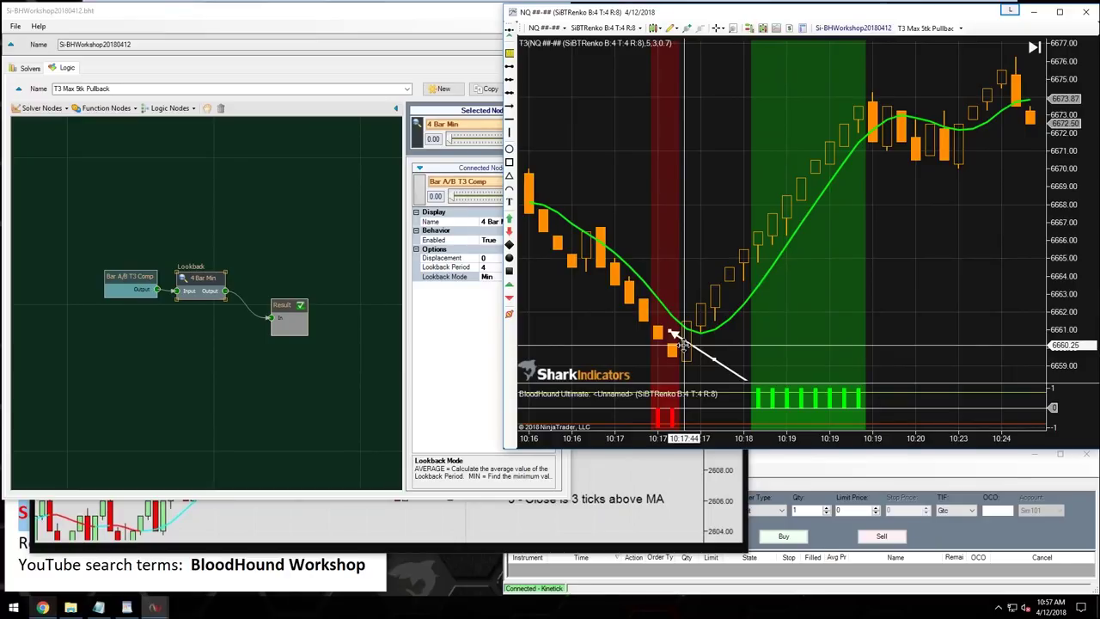
pyautogui.moveTo(683, 344); pyautogui.dragTo(850, 241)
pyautogui.press('Delete')
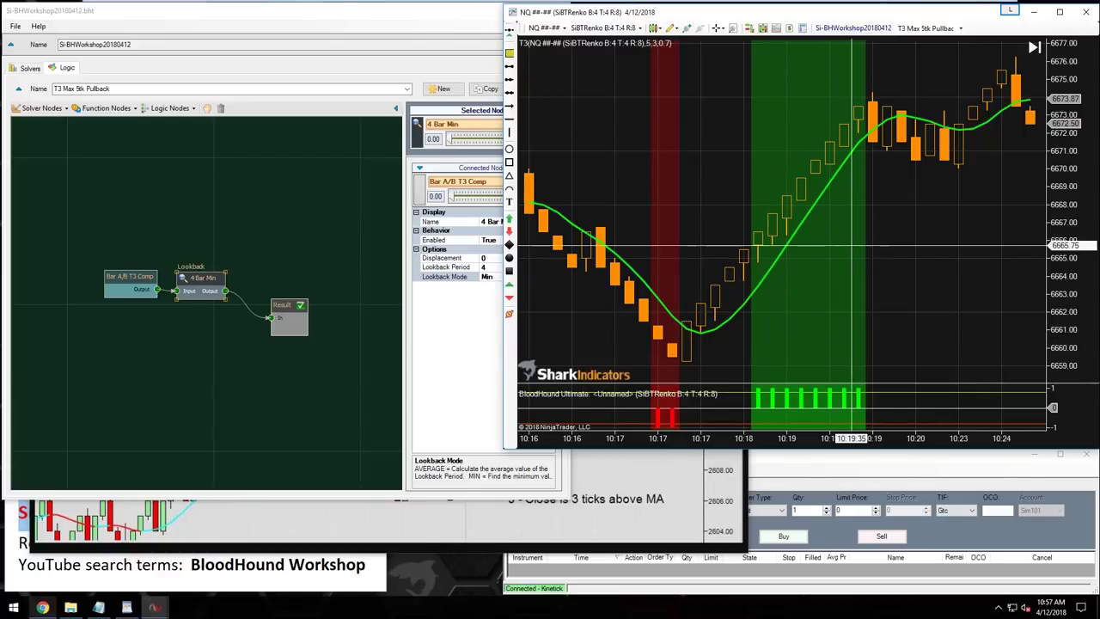
# - Select the Bar A/B T3 Comp and 4 Bar Min nodes together and move them farther from the Result node
pyautogui.click(190, 294)
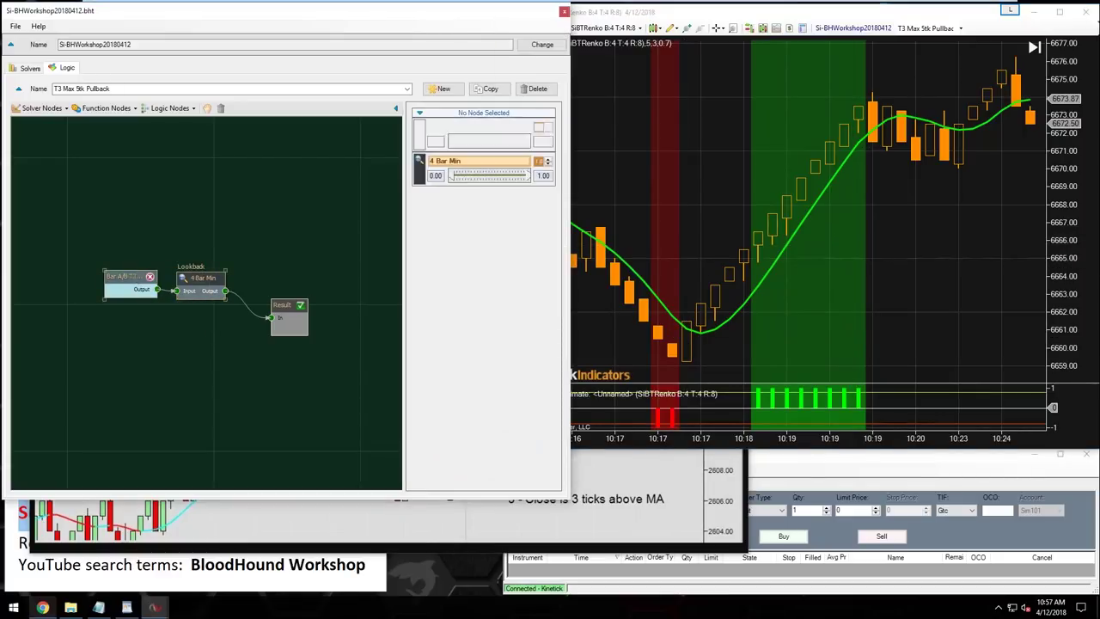
pyautogui.keyDown('ctrl'); pyautogui.click(125, 279); pyautogui.keyUp('ctrl')
pyautogui.moveTo(125, 279); pyautogui.dragTo(85, 274)
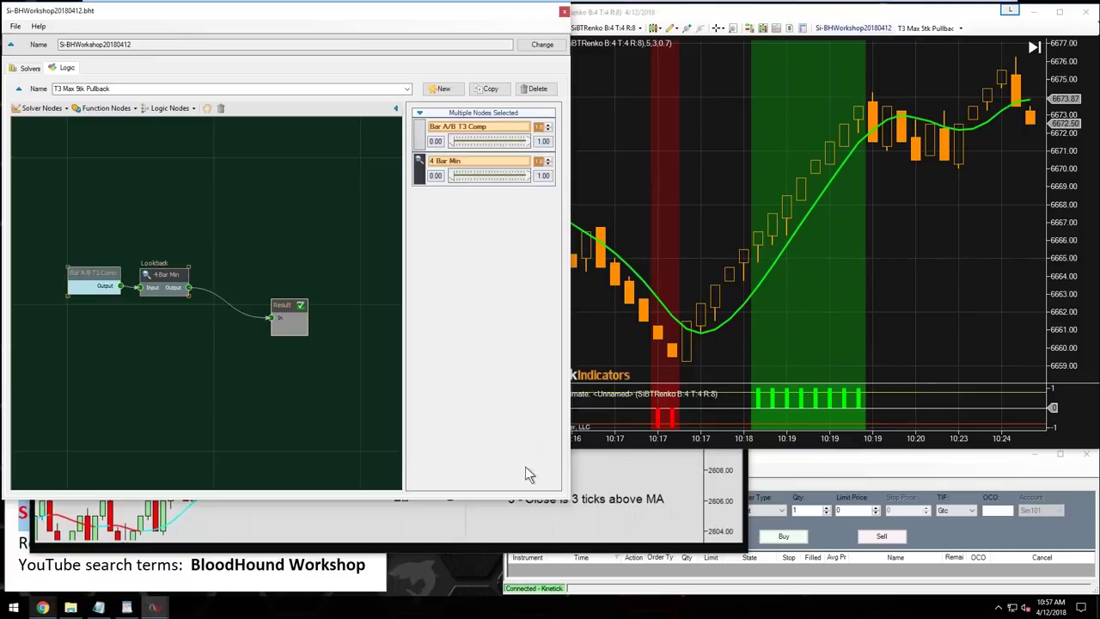
# - Add an Indicator Inflection solver node below the Lookback node and connect its output to Result in place of 4 Bar Min
pyautogui.click(484, 536)
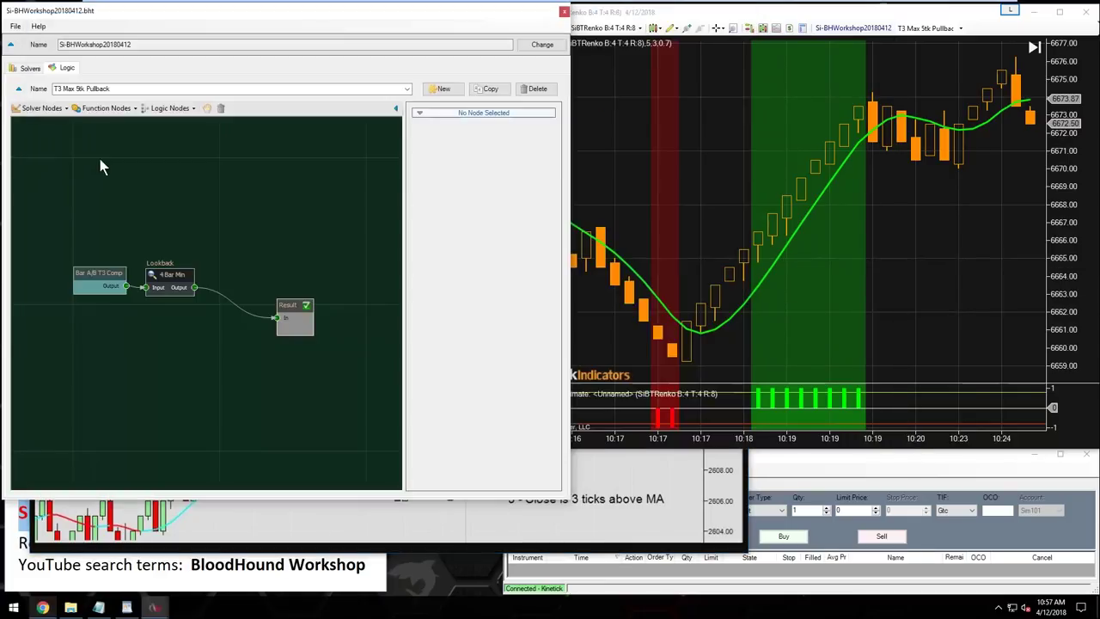
pyautogui.hotkey('alt', 'Tab')
pyautogui.click(30, 109)
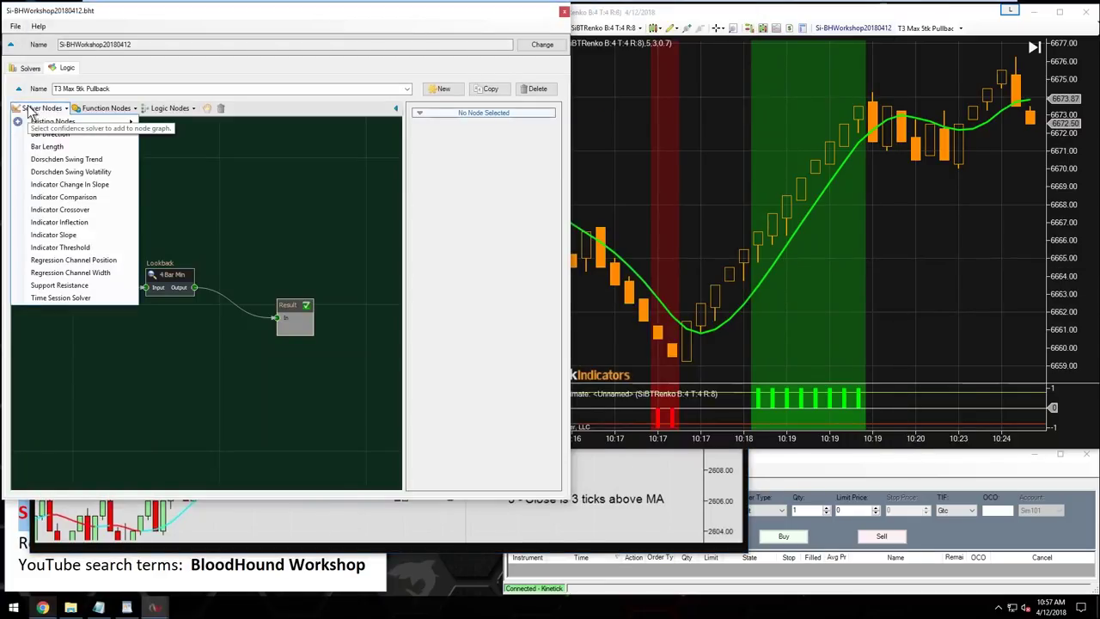
pyautogui.click(74, 225)
pyautogui.moveTo(222, 318); pyautogui.dragTo(274, 318)
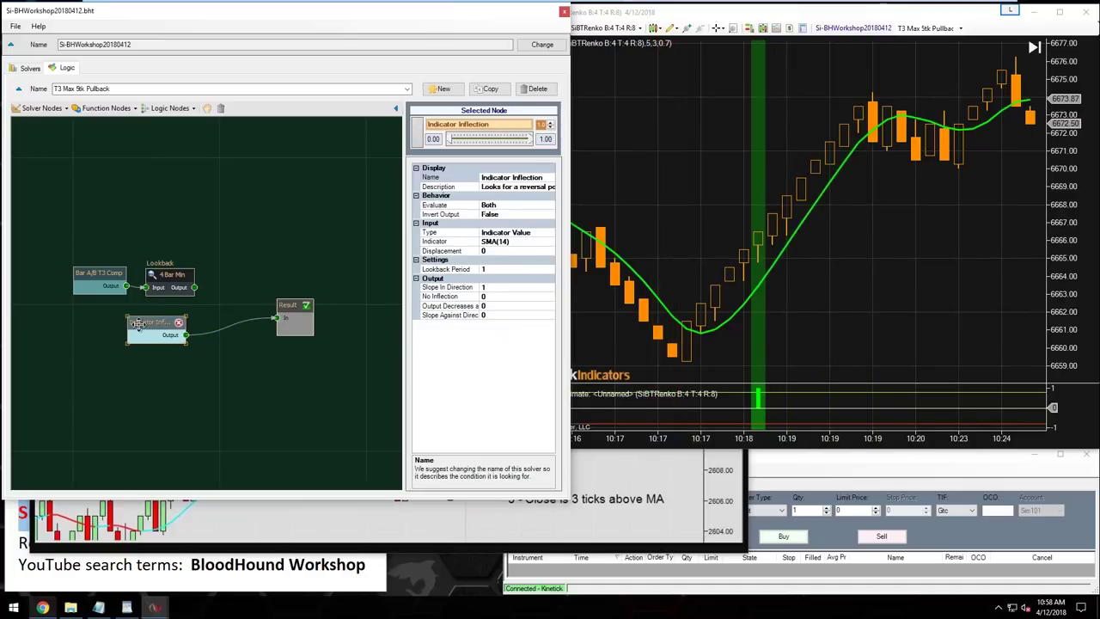
pyautogui.click(43, 108)
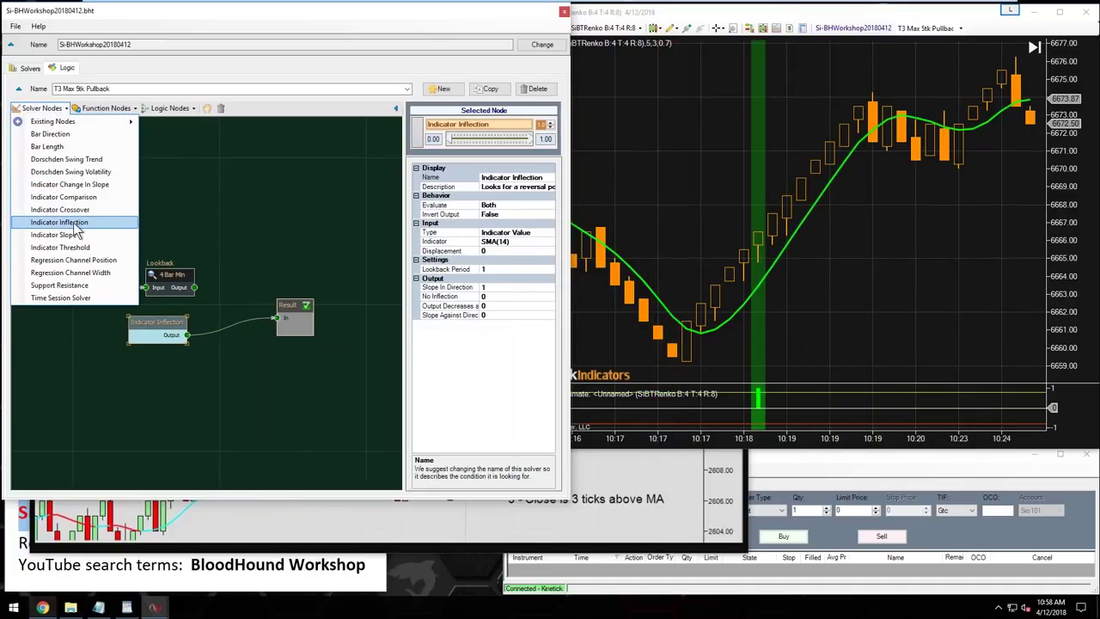
pyautogui.click(147, 323)
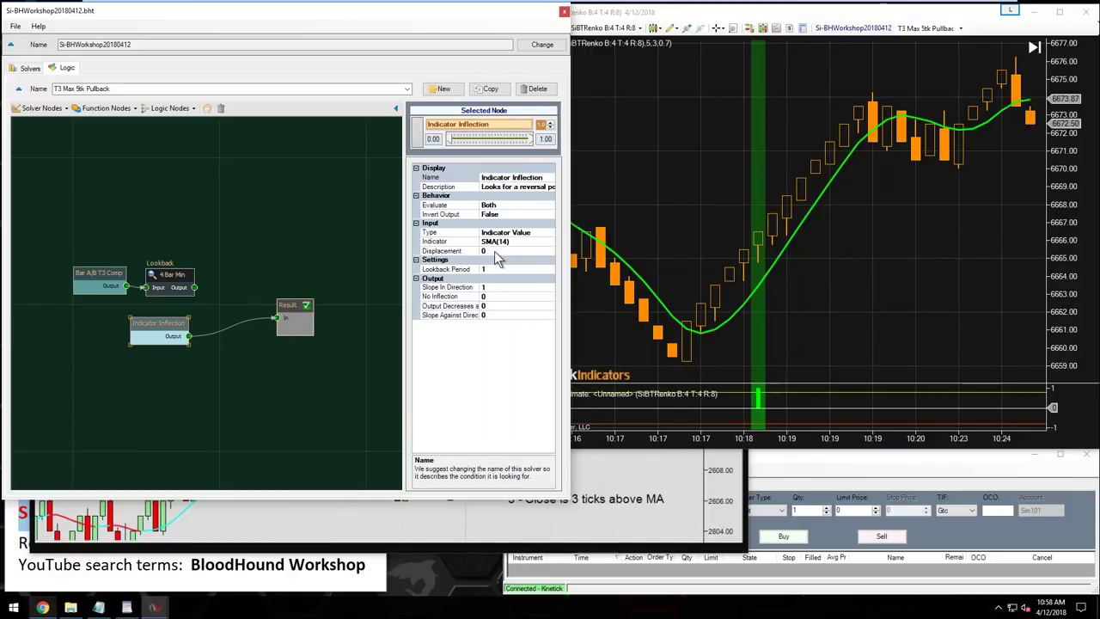
# - Rename the Indicator Inflection node "Price Infl" and set its input type to Price, using Close for both long and short
pyautogui.doubleClick(495, 177)
pyautogui.write('Price Infl')
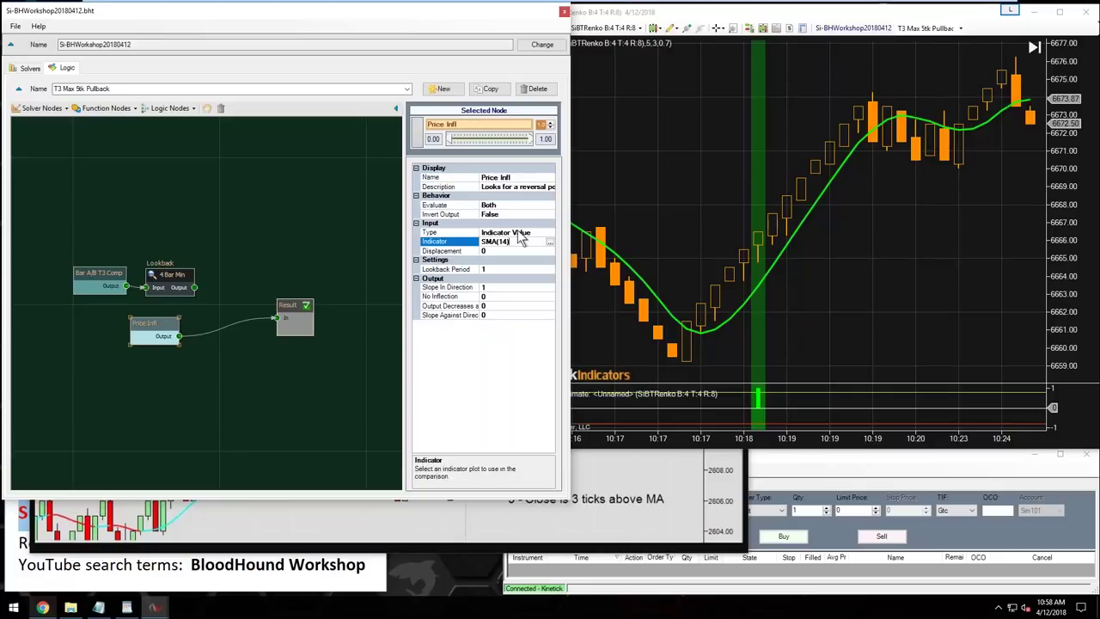
pyautogui.click(516, 232)
pyautogui.click(551, 233)
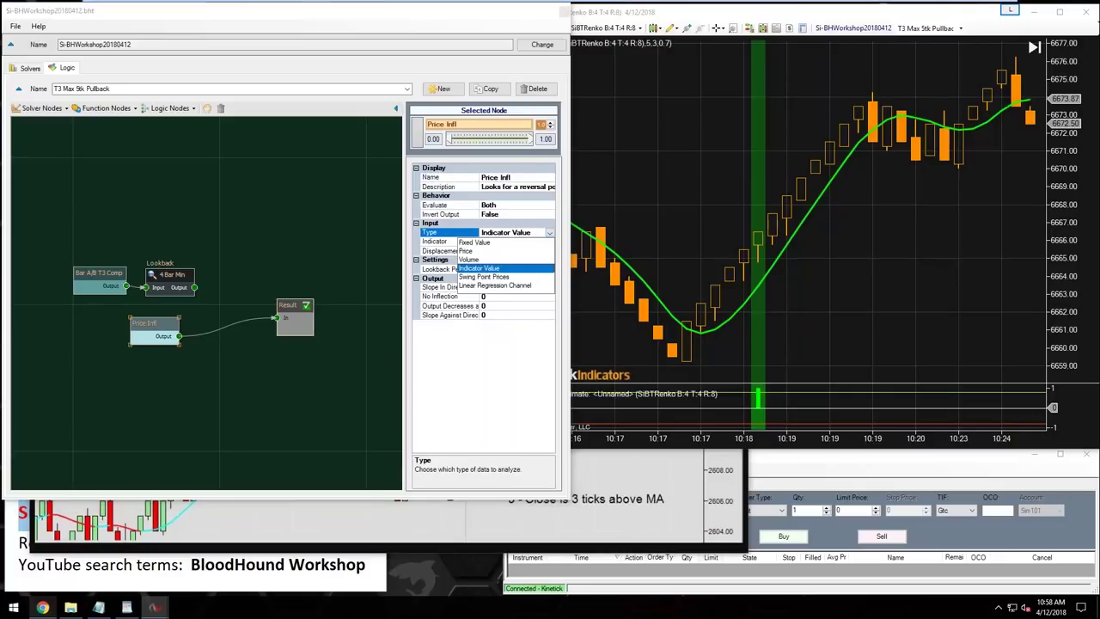
pyautogui.click(468, 251)
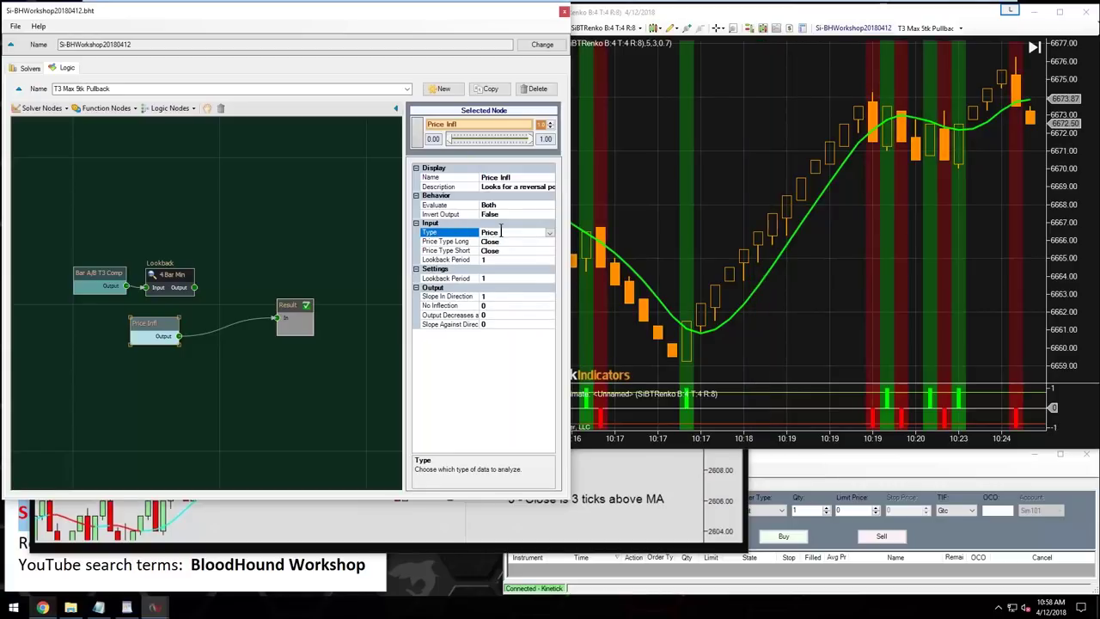
pyautogui.click(500, 242)
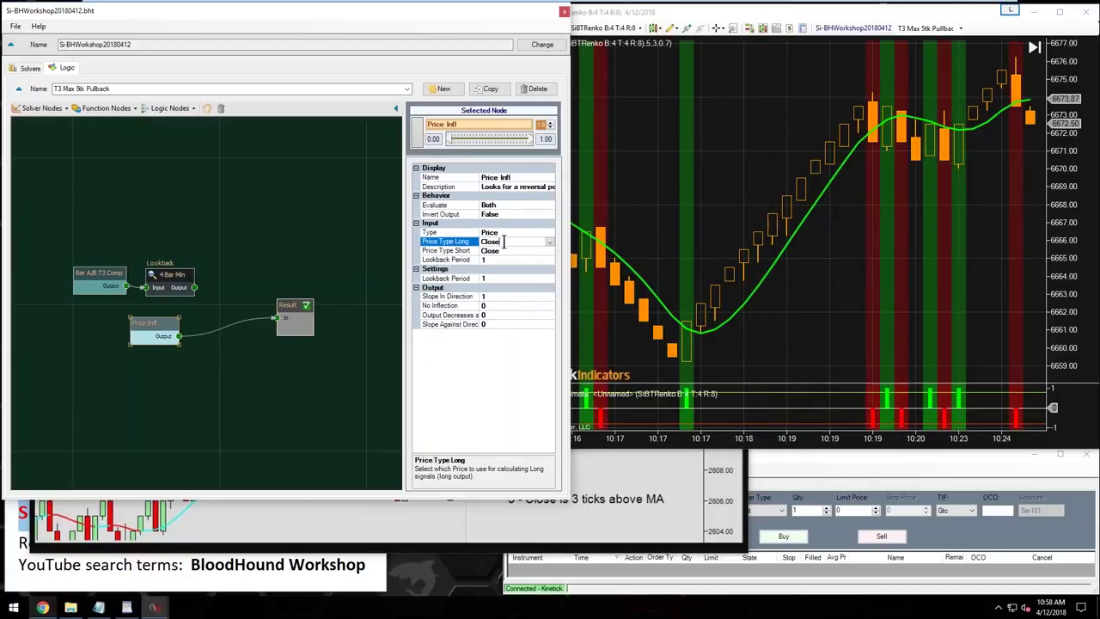
pyautogui.click(499, 251)
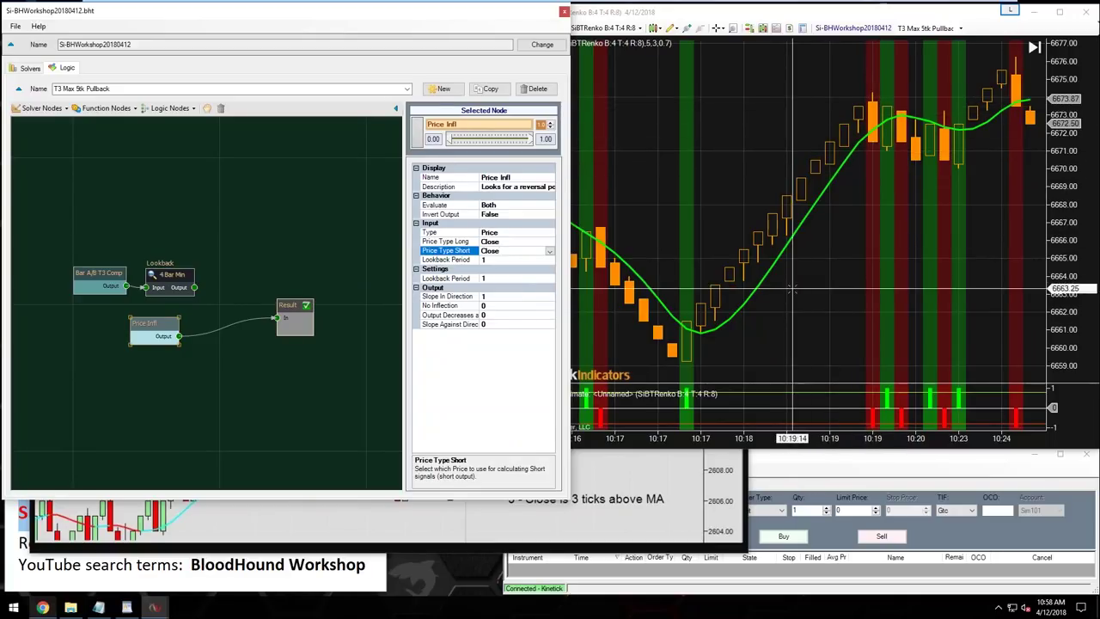
# - Draw an arrow on the chart pointing to the first falling bar after the rally, and move it down beneath that bar's body
pyautogui.click(773, 321)
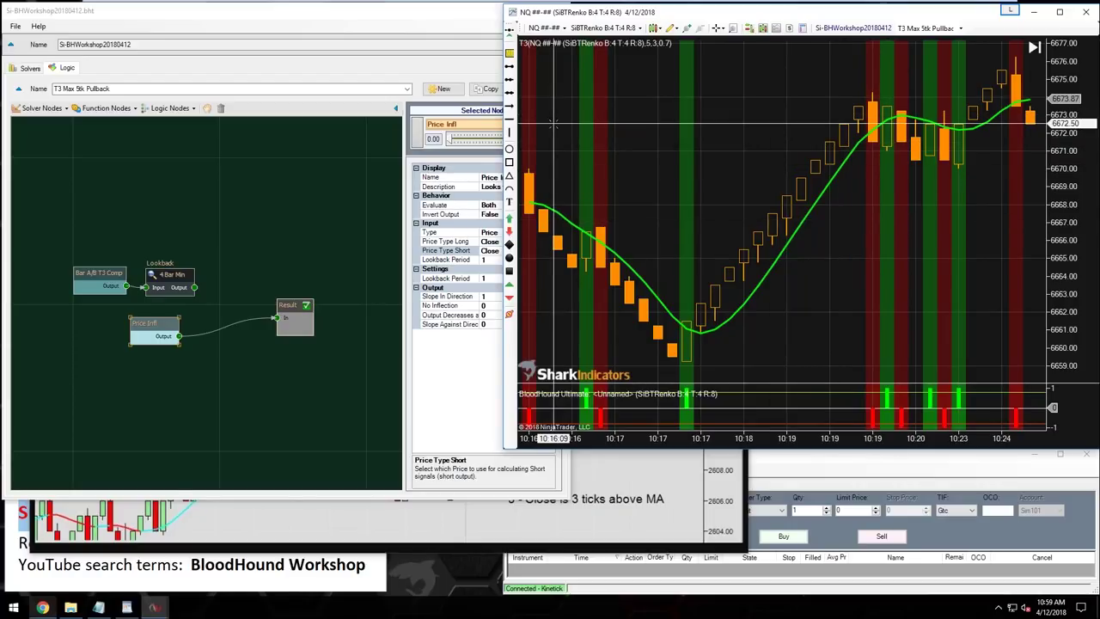
pyautogui.click(777, 76)
pyautogui.click(878, 122)
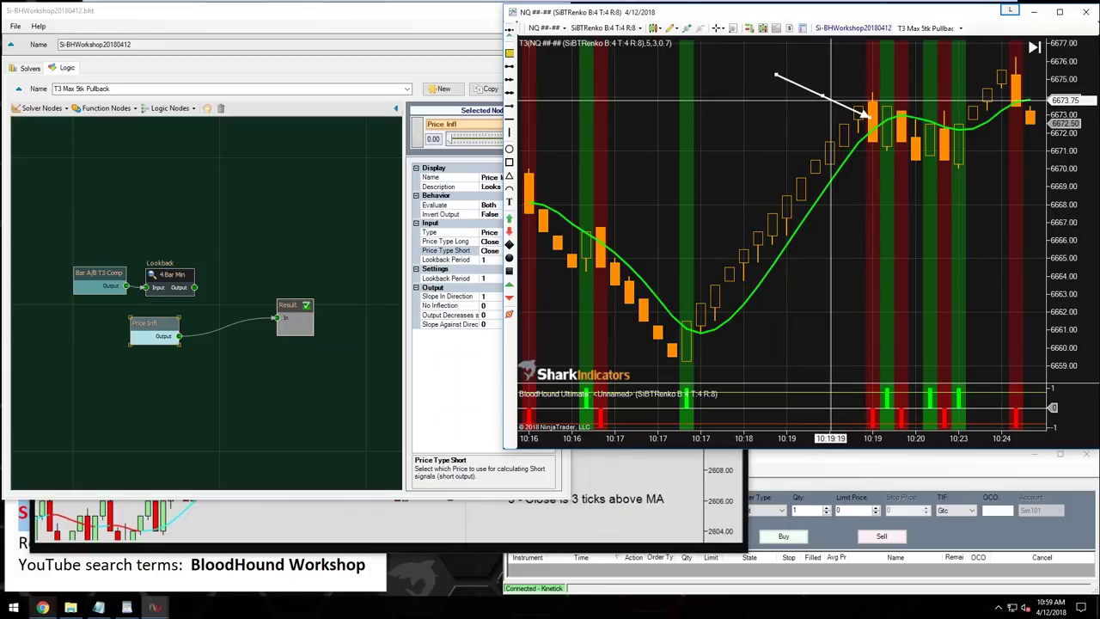
pyautogui.moveTo(828, 98)
pyautogui.mouseDown()
pyautogui.moveTo(784, 108)
pyautogui.moveTo(835, 93)
pyautogui.moveTo(832, 138)
pyautogui.mouseUp()
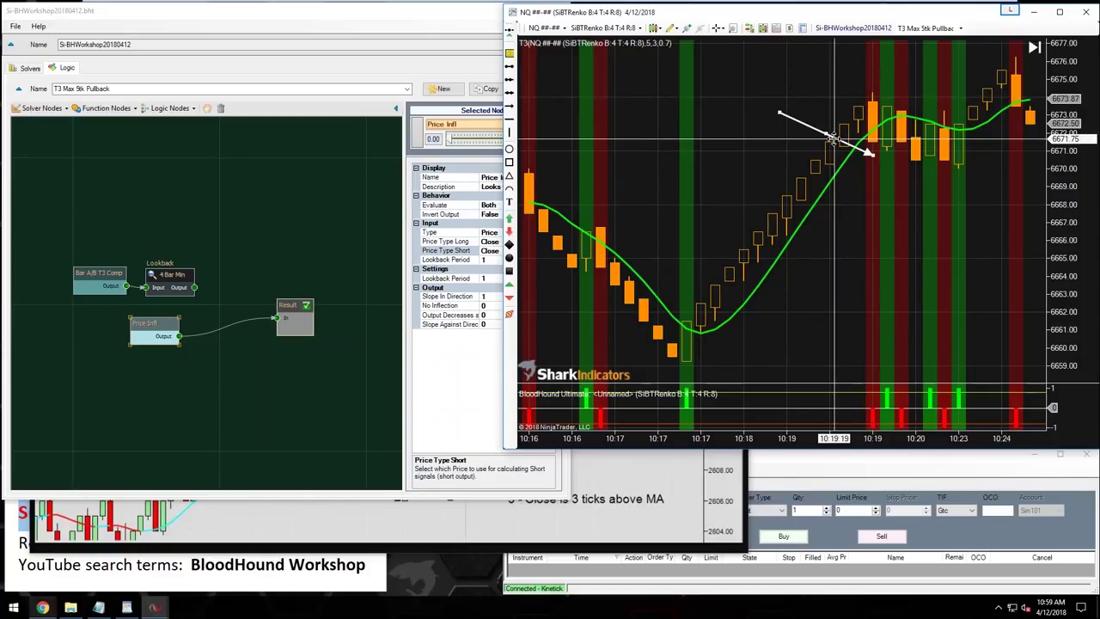
pyautogui.moveTo(831, 137); pyautogui.dragTo(832, 141)
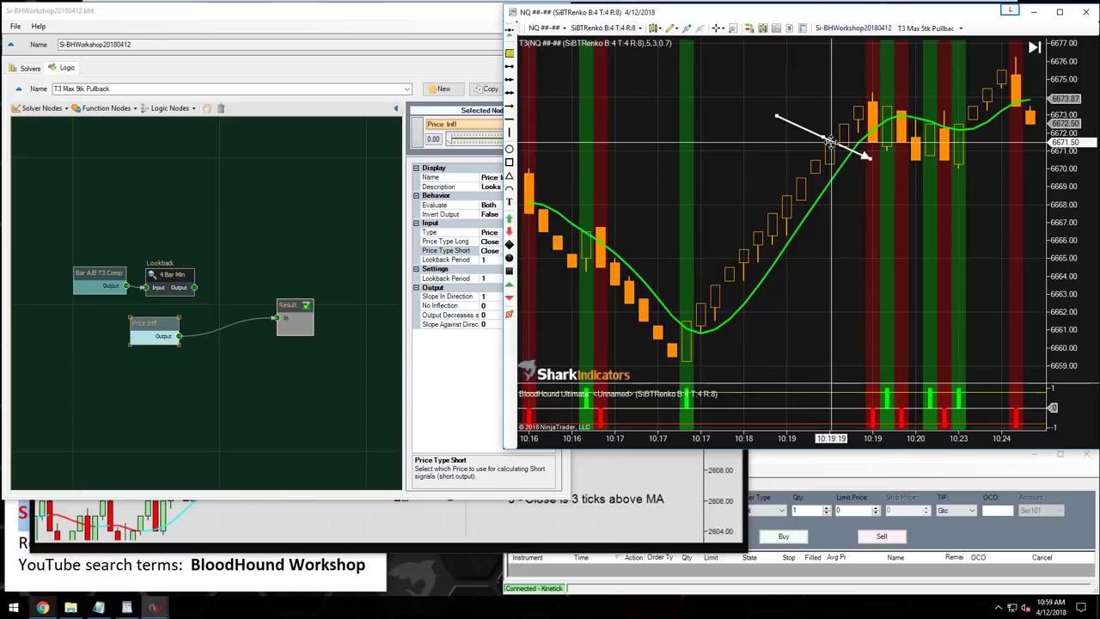
# - Set the Price Infl node's Slope In Direction output to 0 and its Slope Against Direction output to 1
pyautogui.click(447, 296)
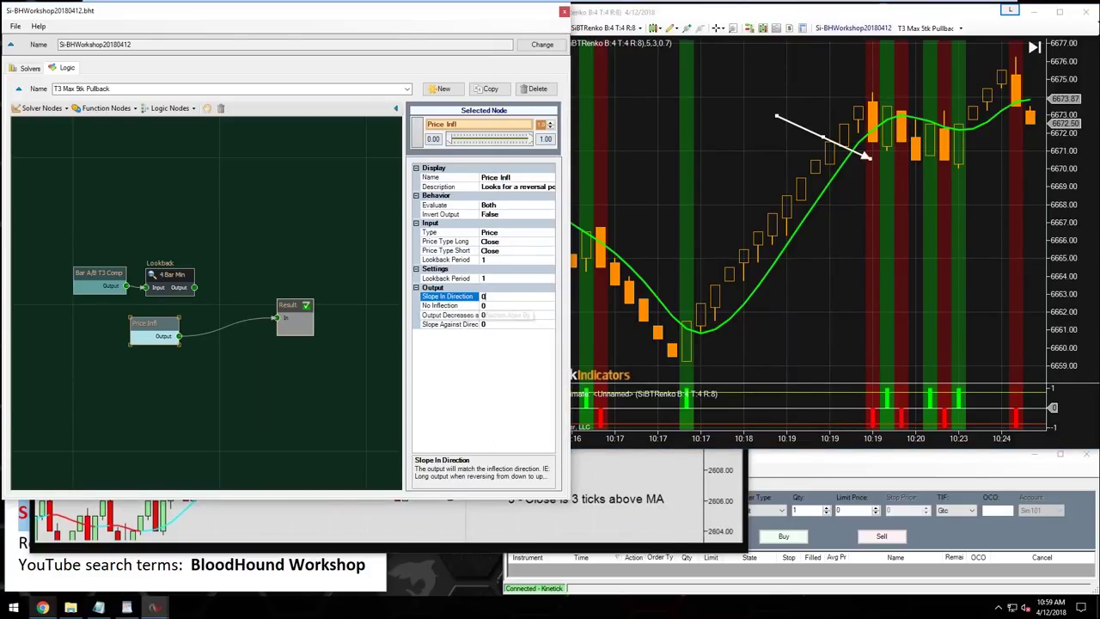
pyautogui.click(438, 324)
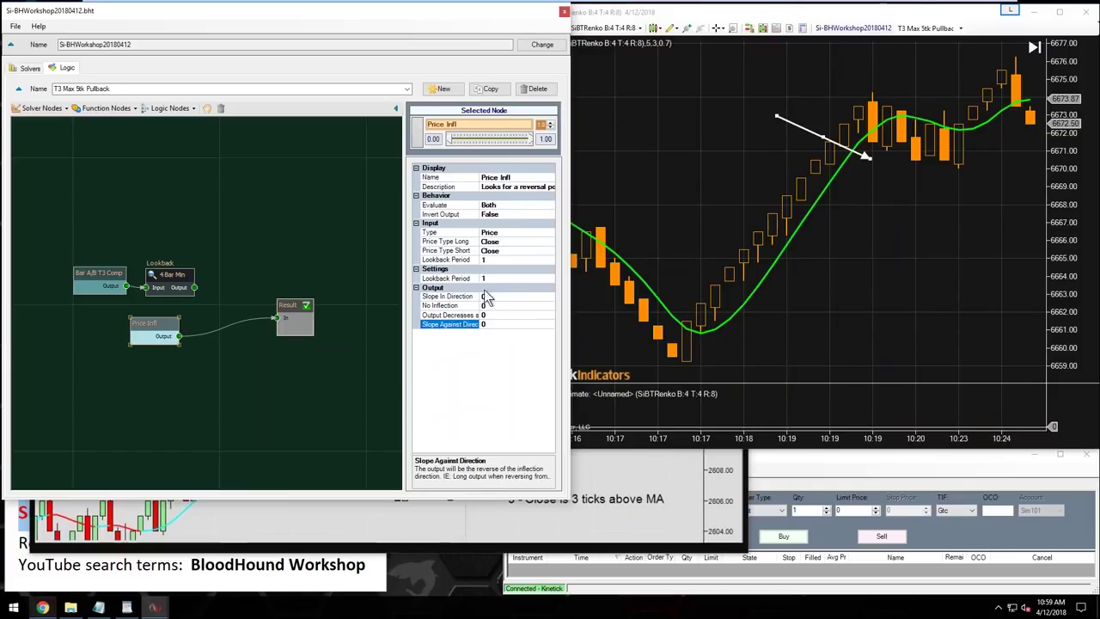
pyautogui.moveTo(480, 287); pyautogui.dragTo(491, 287)
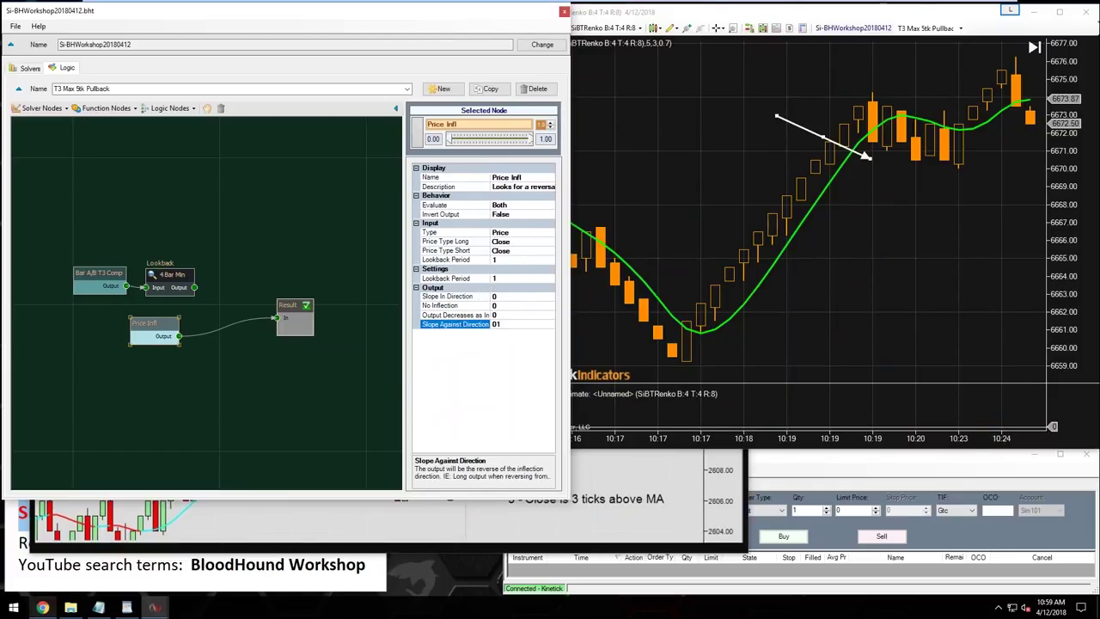
pyautogui.press('Return')
pyautogui.click(446, 295)
pyautogui.click(456, 328)
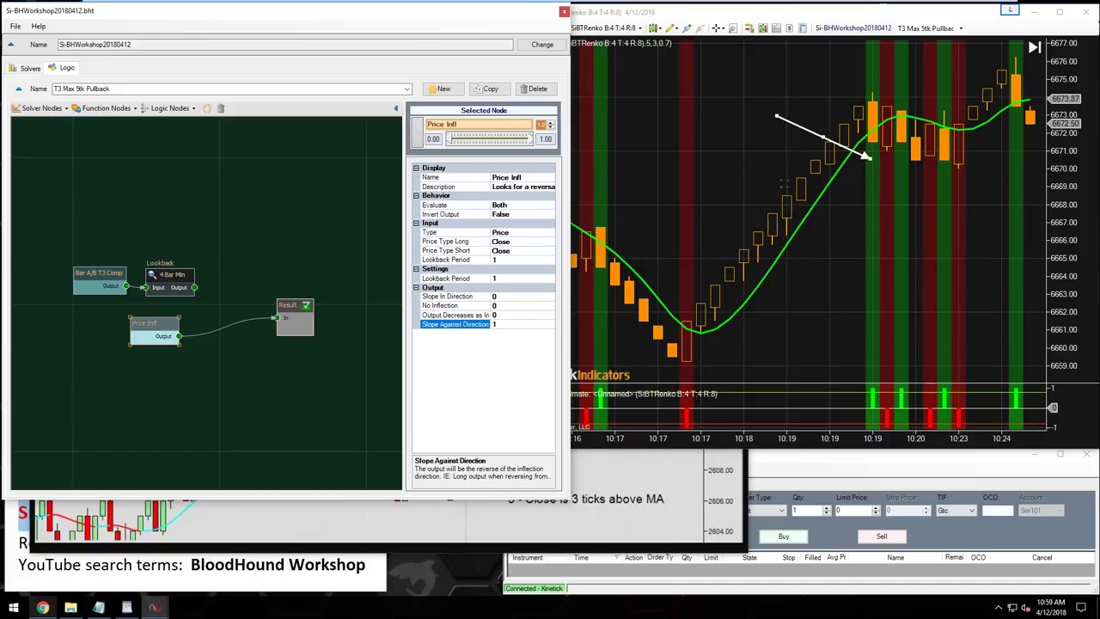
# - Move the chart arrow up slightly at the first pullback bar, and check the written setup rules and example chart in the browser
pyautogui.click(784, 183)
pyautogui.moveTo(801, 125)
pyautogui.mouseDown()
pyautogui.moveTo(793, 71)
pyautogui.moveTo(806, 121)
pyautogui.mouseUp()
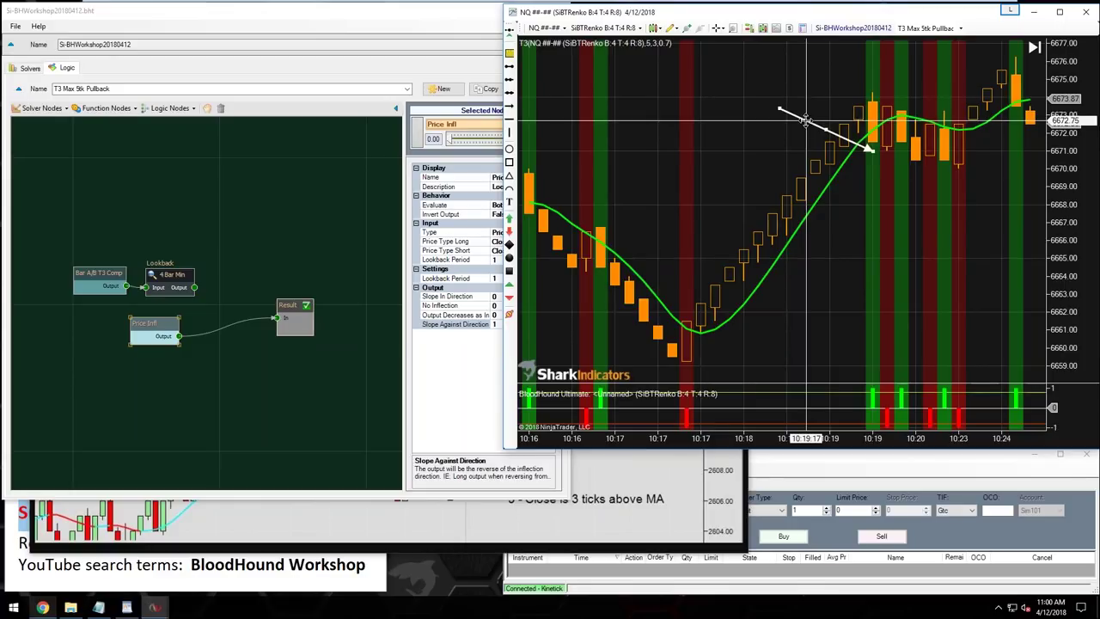
pyautogui.click(190, 404)
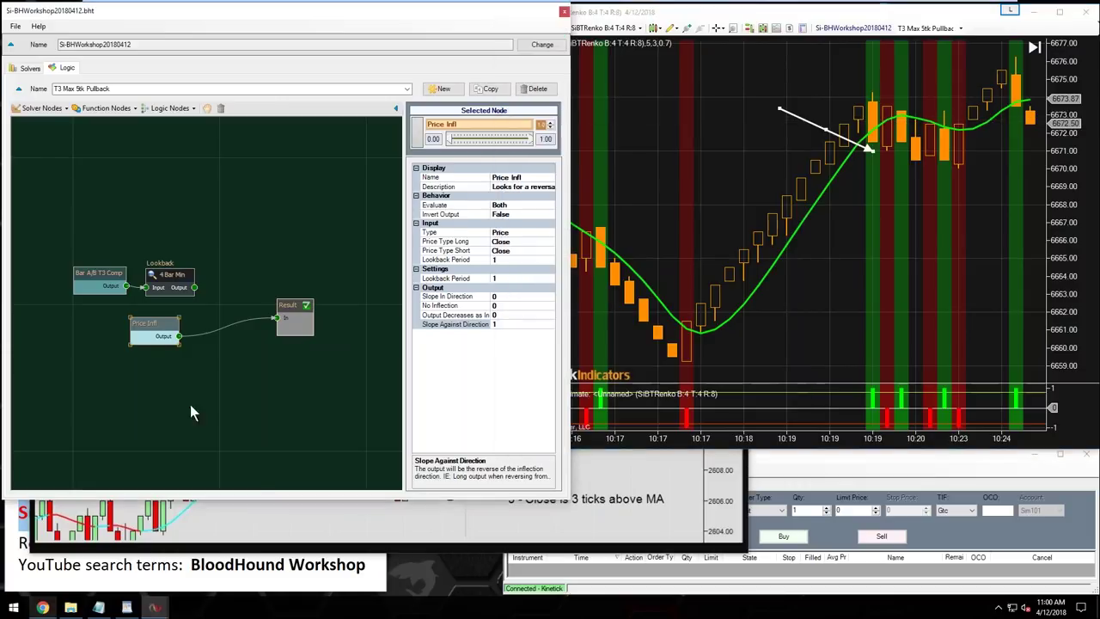
pyautogui.click(254, 538)
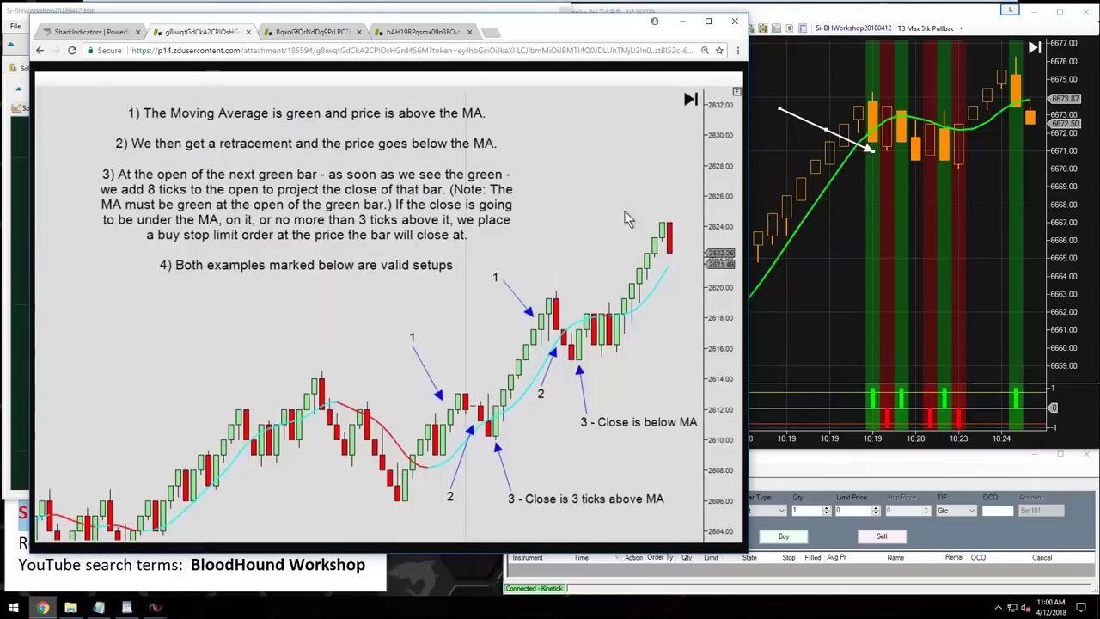
pyautogui.click(842, 257)
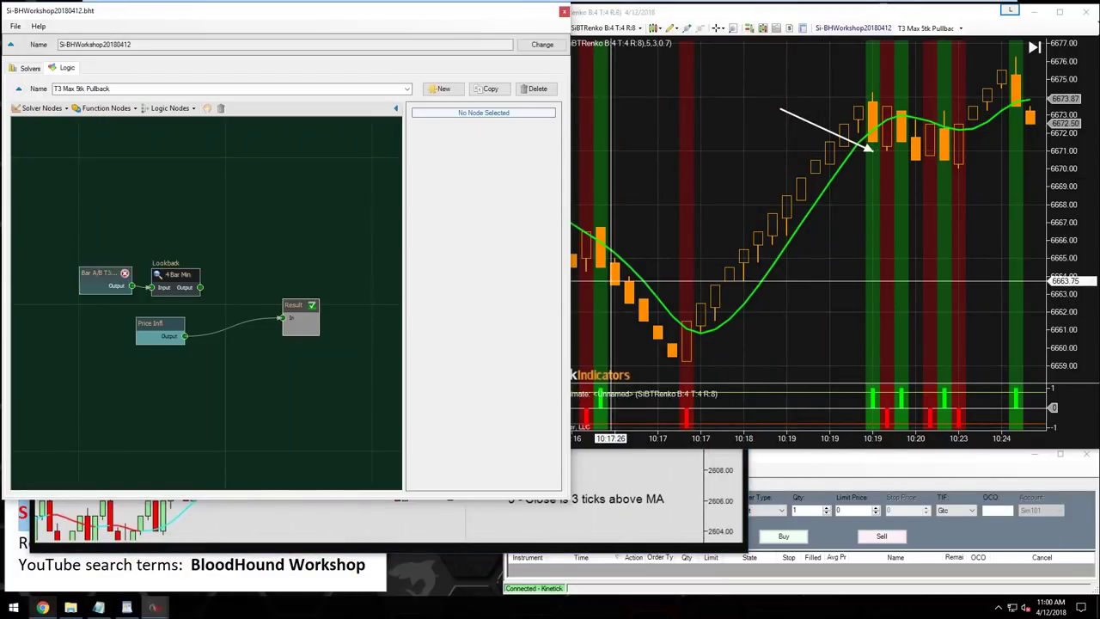
# - Add an Indicator Comparison solver node below Price Infl and connect its output to Result in place of Price Infl
pyautogui.click(39, 109)
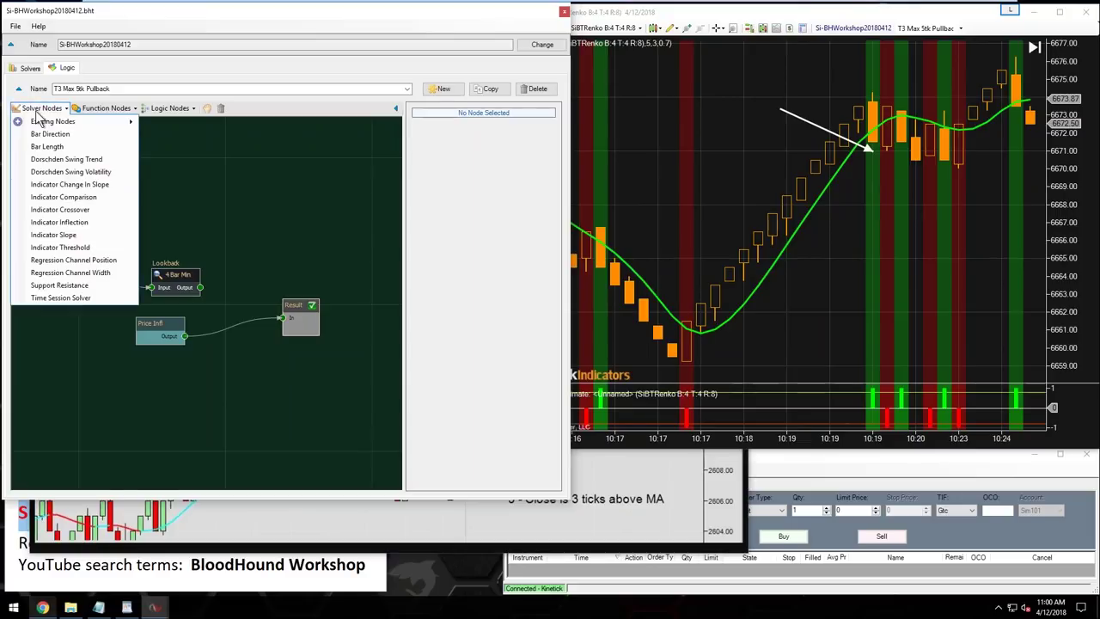
pyautogui.click(74, 197)
pyautogui.click(157, 369)
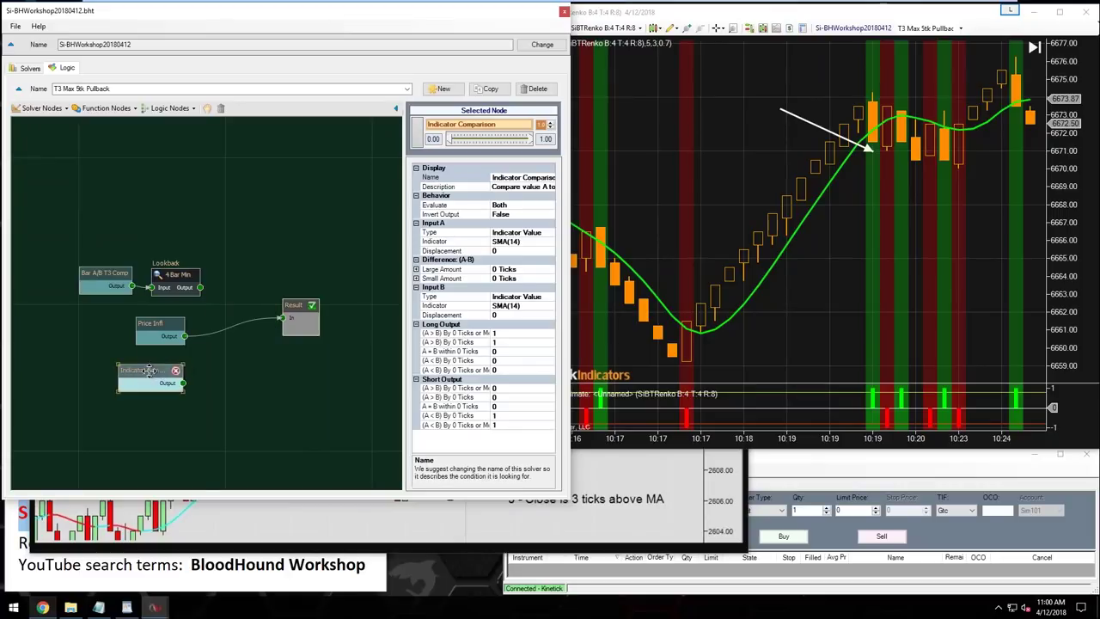
# - Rename the Indicator Comparison node "Price Pullback B/A T3 Comp"
pyautogui.click(518, 177)
pyautogui.hotkey('ctrl', 'v')
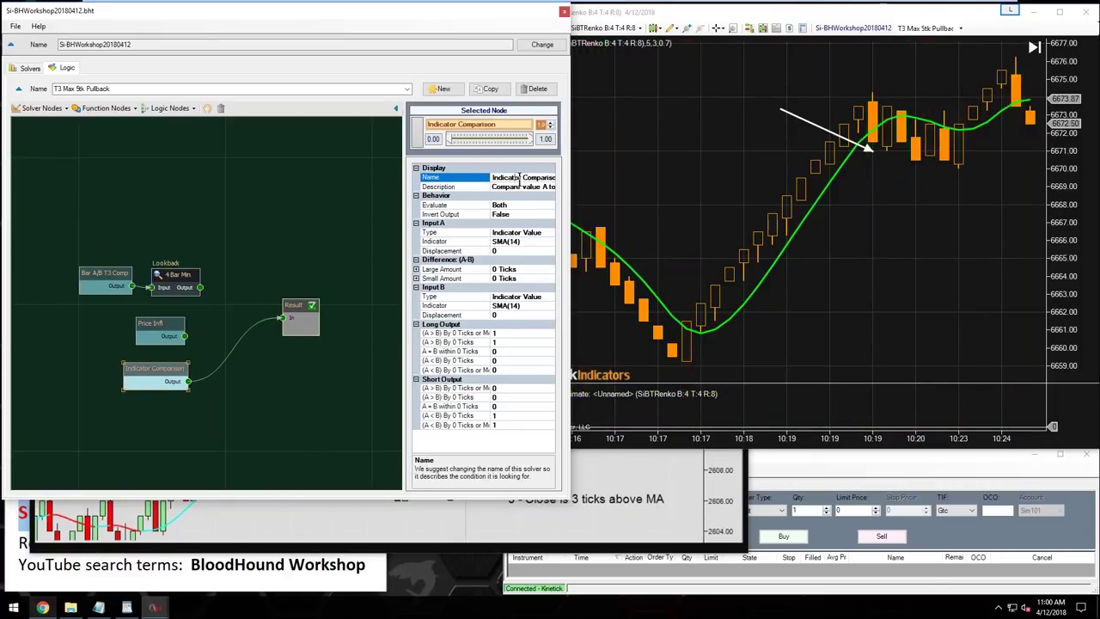
pyautogui.press('Return')
pyautogui.press('End')
pyautogui.write('B/A T3')
pyautogui.click(455, 232)
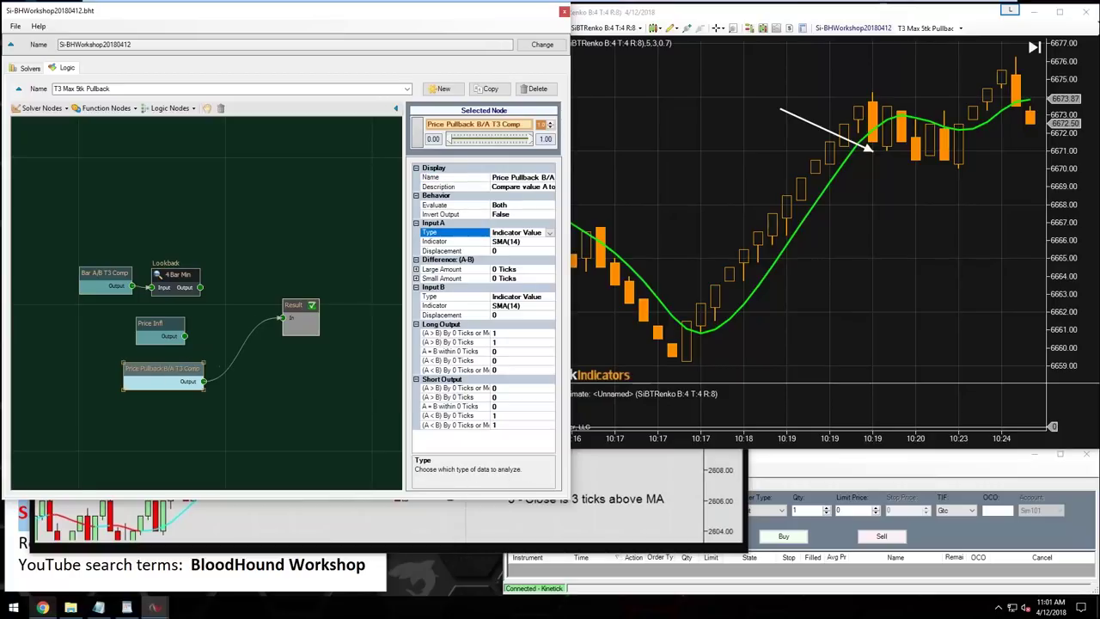
# - Reposition the Price Pullback B/A T3 Comp node below Price Infl and shift the Bar A/B T3 Comp node slightly away from Lookback
pyautogui.moveTo(166, 374); pyautogui.dragTo(159, 381)
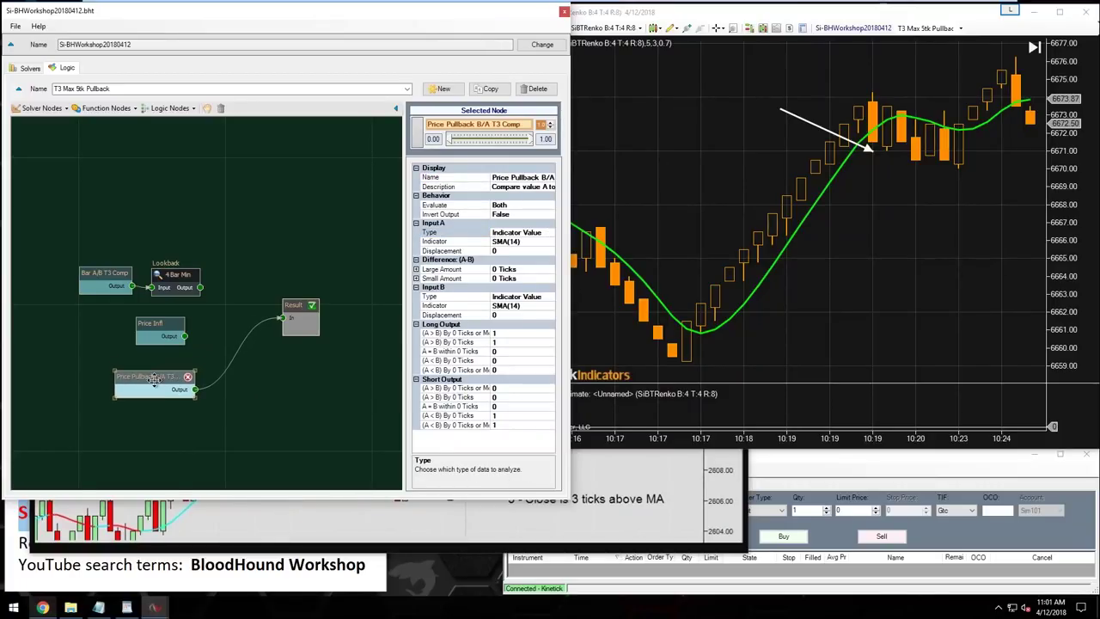
pyautogui.moveTo(98, 272); pyautogui.dragTo(95, 275)
pyautogui.moveTo(146, 372); pyautogui.dragTo(156, 363)
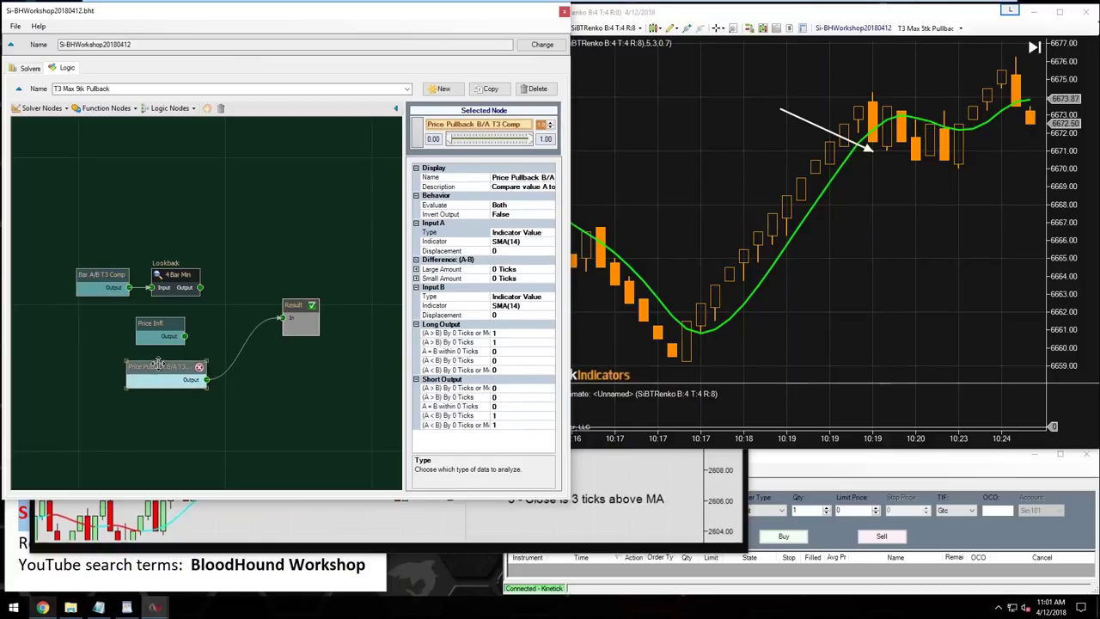
# - Set the pullback node's Input A type to Price, using Low for long and High for short
pyautogui.click(440, 233)
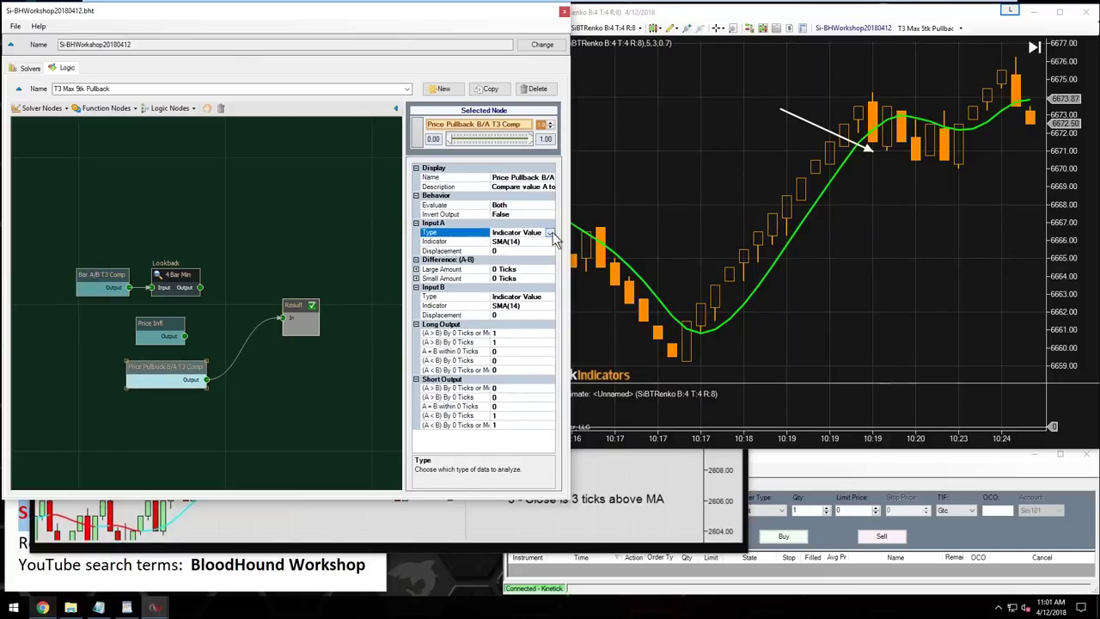
pyautogui.click(550, 233)
pyautogui.click(475, 251)
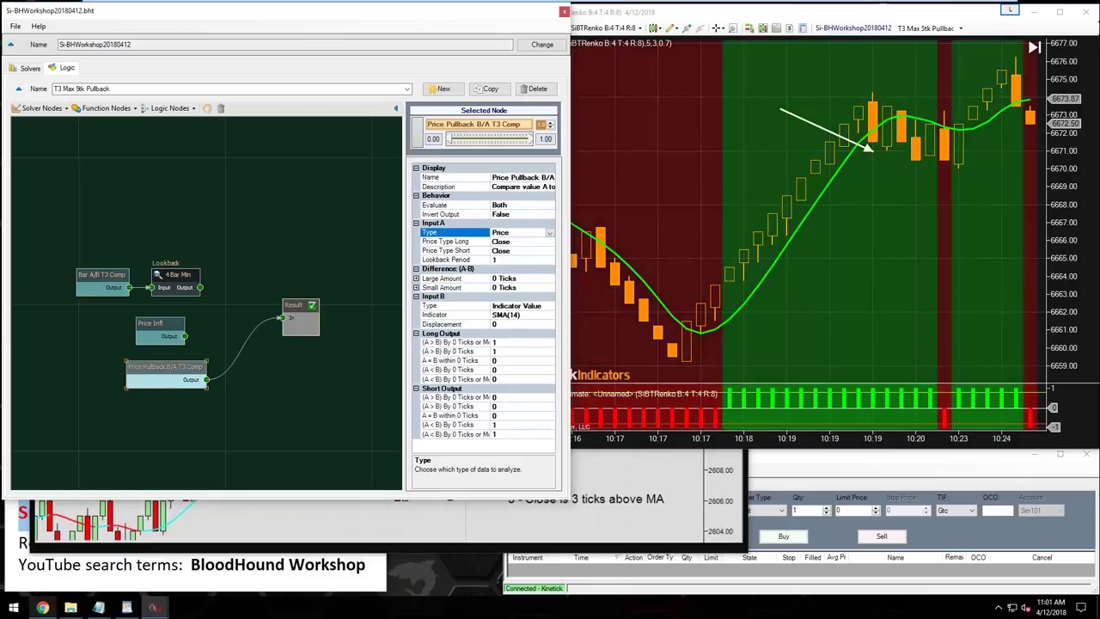
pyautogui.click(478, 243)
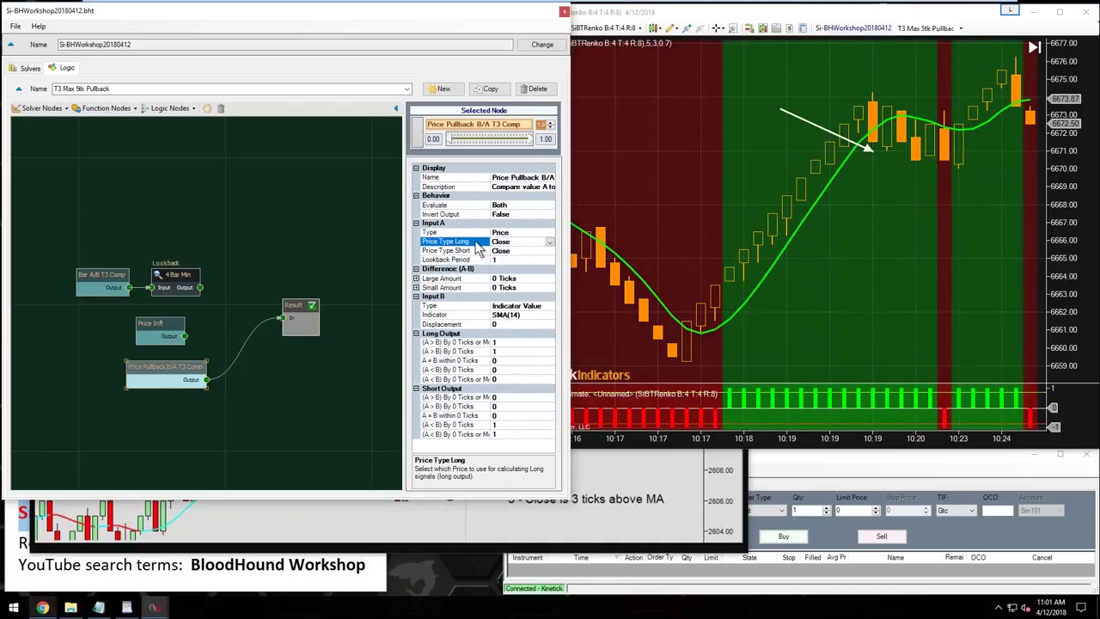
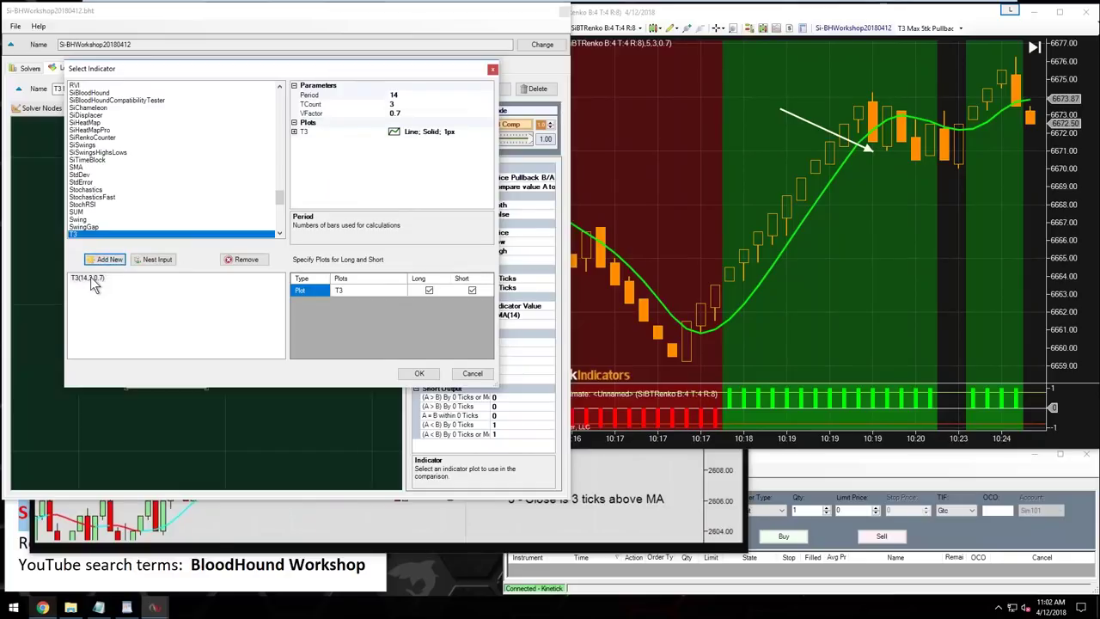
# - Set the T3 indicator's period to 5 with TCount 3 and VFactor 0.7, and accept it as Input B of the pullback node
pyautogui.click(398, 95)
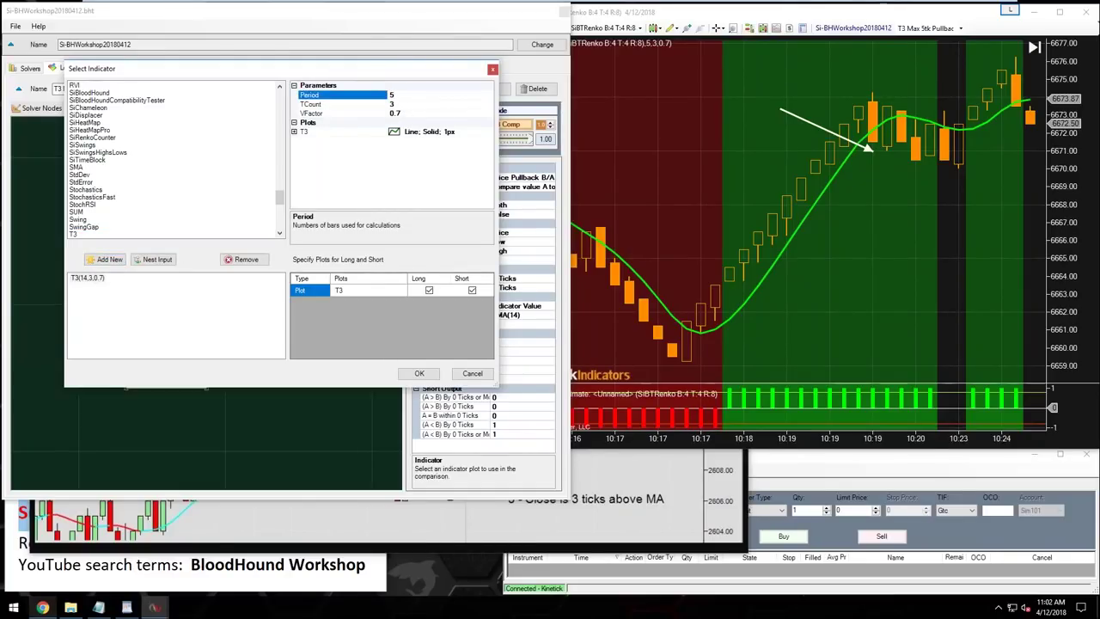
pyautogui.write('5')
pyautogui.click(336, 106)
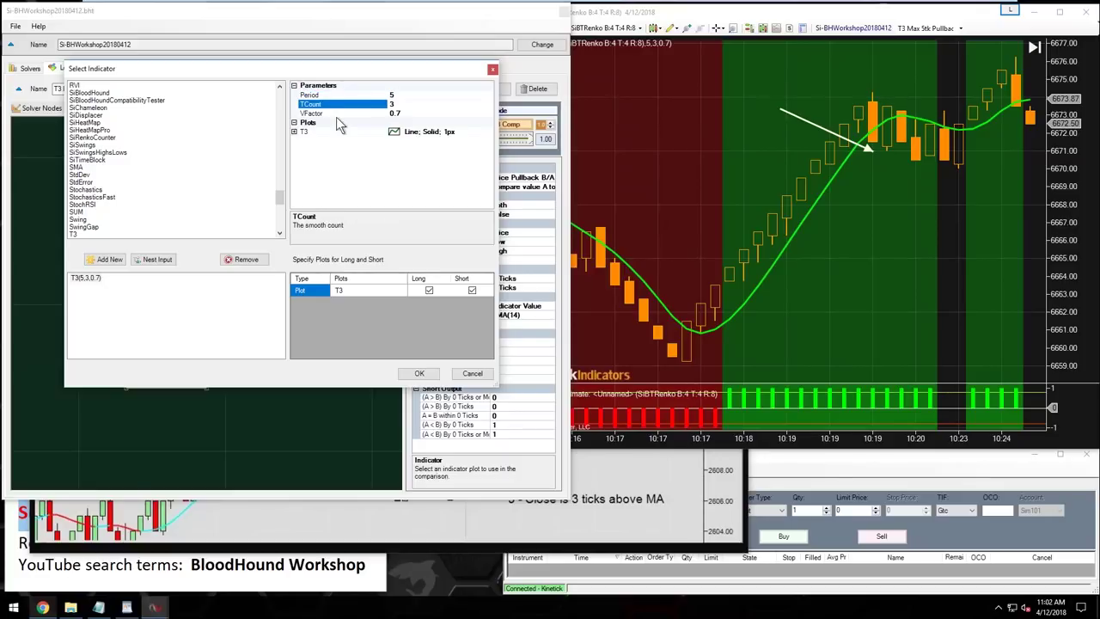
pyautogui.click(336, 116)
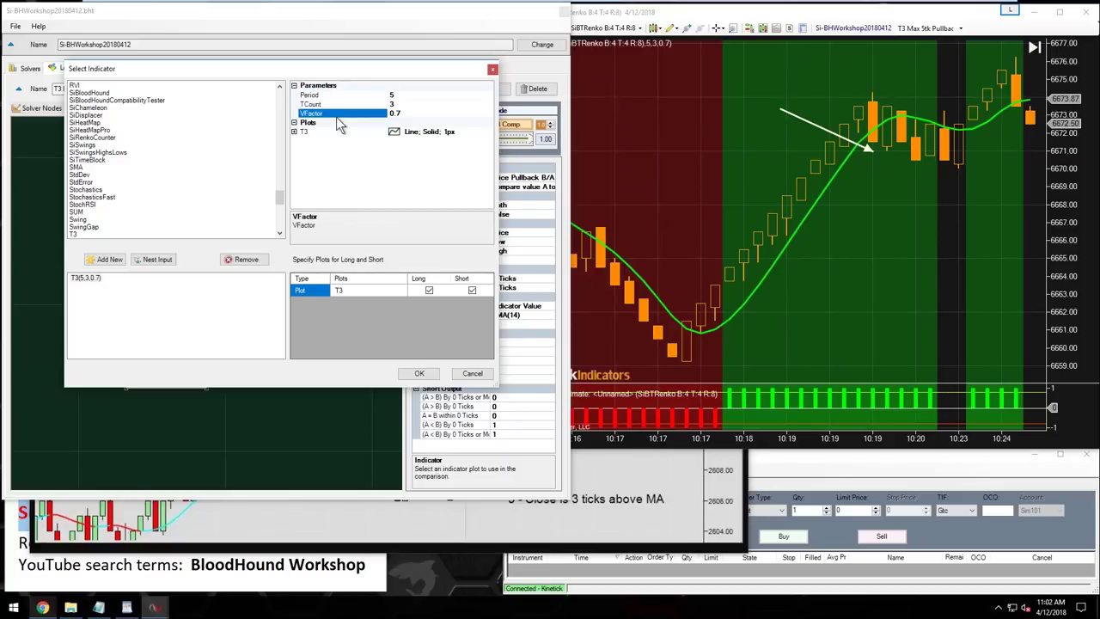
pyautogui.click(436, 376)
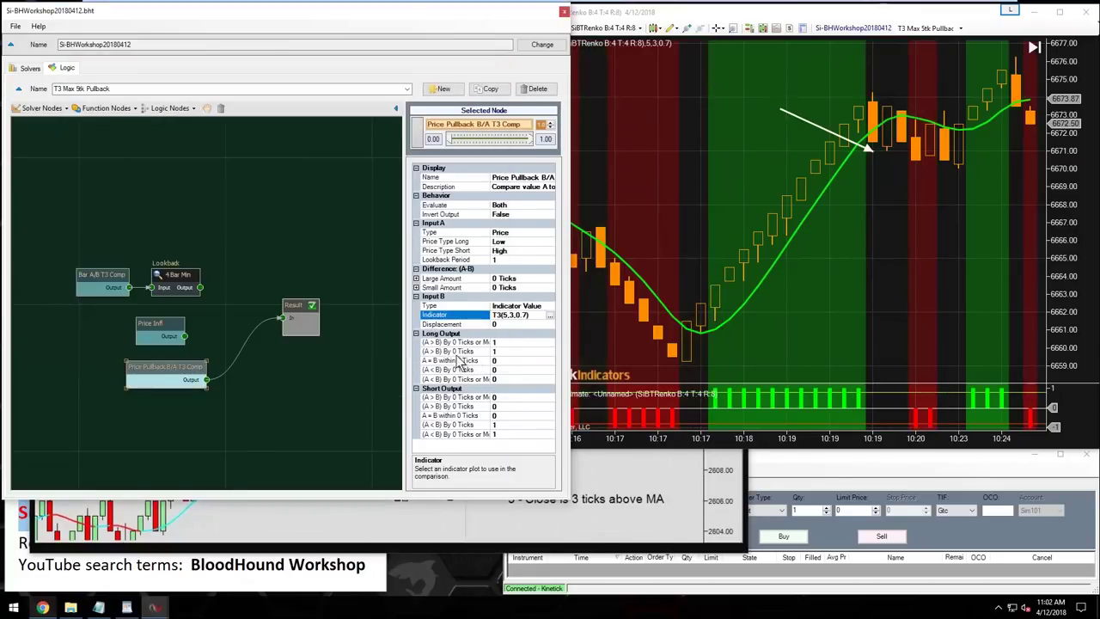
# - Make the editor window taller and set the pullback node's Long Output to 0 for both A > B conditions and 1 for A < B or more
pyautogui.click(447, 342)
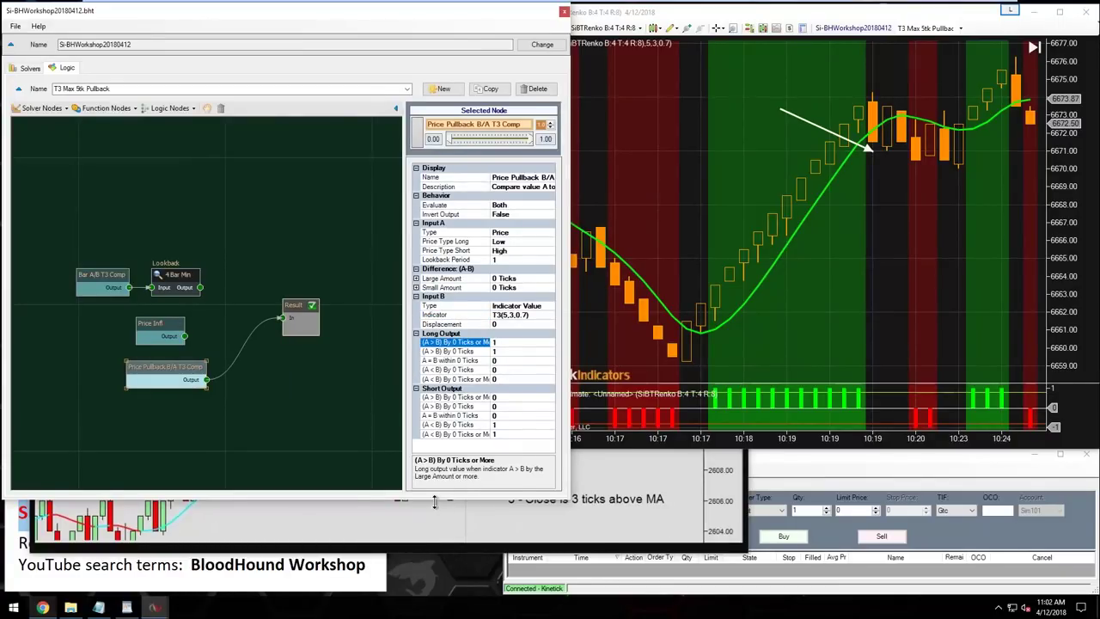
pyautogui.moveTo(434, 501); pyautogui.dragTo(435, 528)
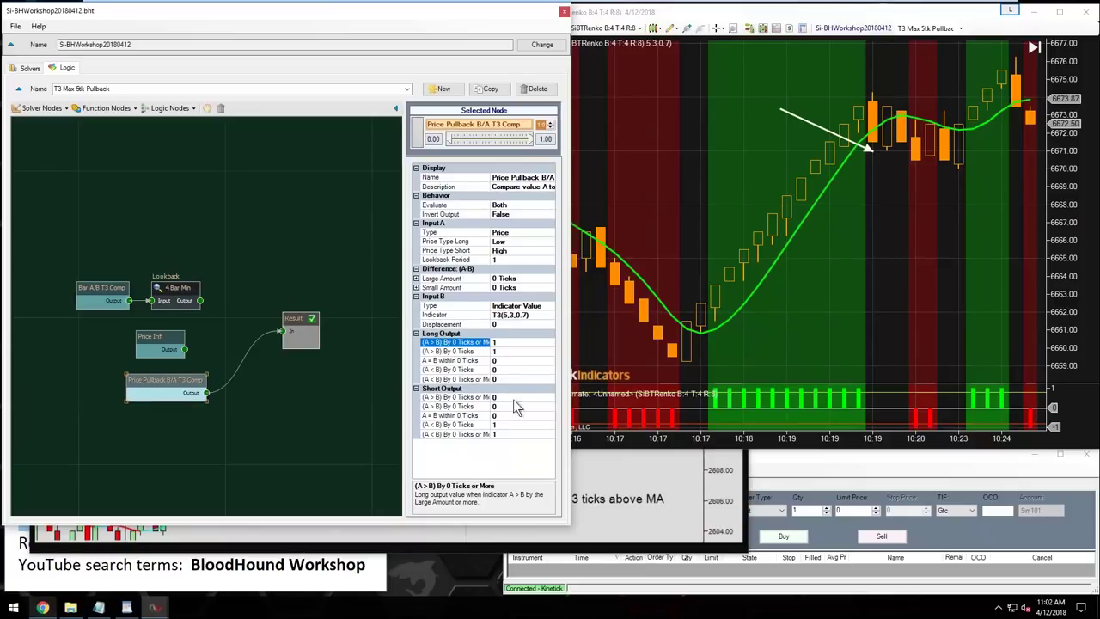
pyautogui.click(495, 343)
pyautogui.write('0')
pyautogui.click(495, 351)
pyautogui.write('0')
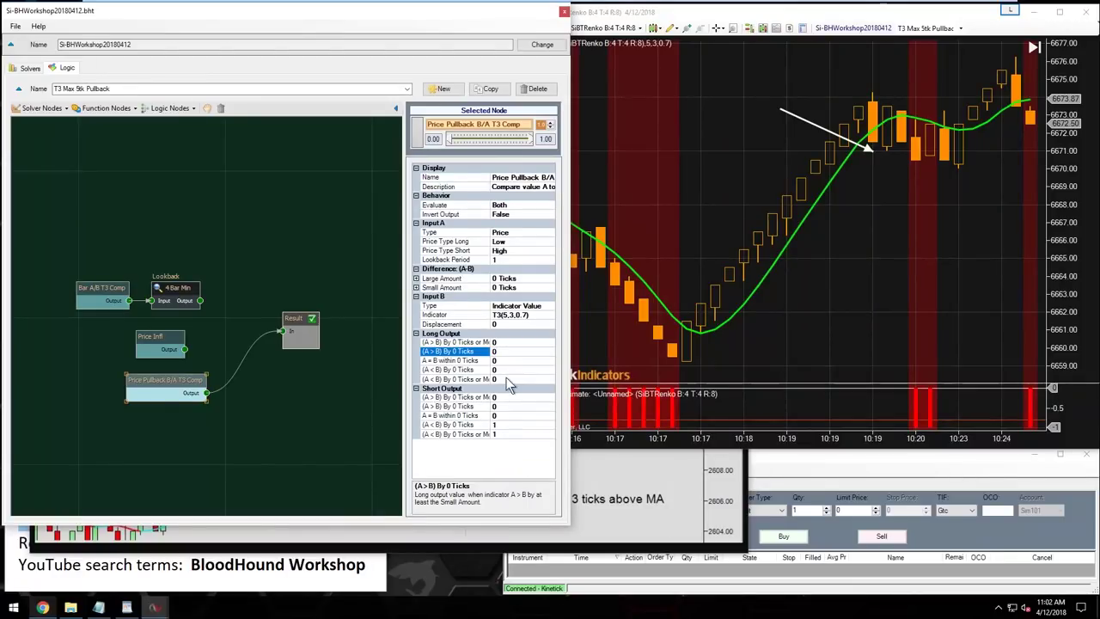
pyautogui.click(496, 379)
pyautogui.write('1')
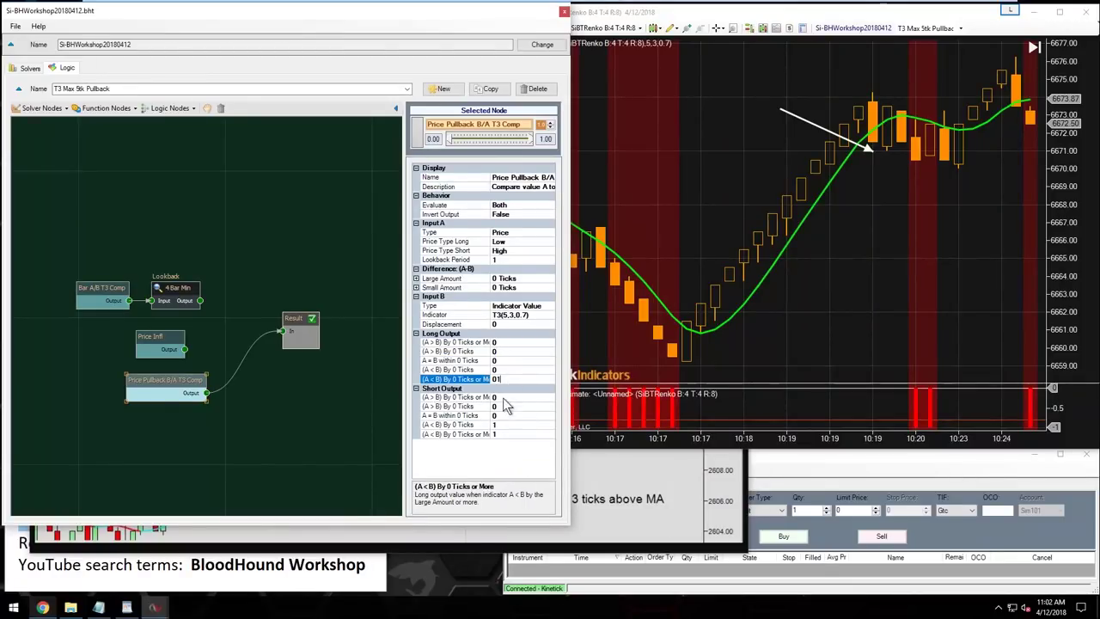
# - Set the pullback node's Short Output to 1 for A > B by 0 ticks or more and 0 for both A < B conditions
pyautogui.click(502, 398)
pyautogui.write('1')
pyautogui.click(496, 434)
pyautogui.write('0')
pyautogui.click(496, 424)
pyautogui.write('0')
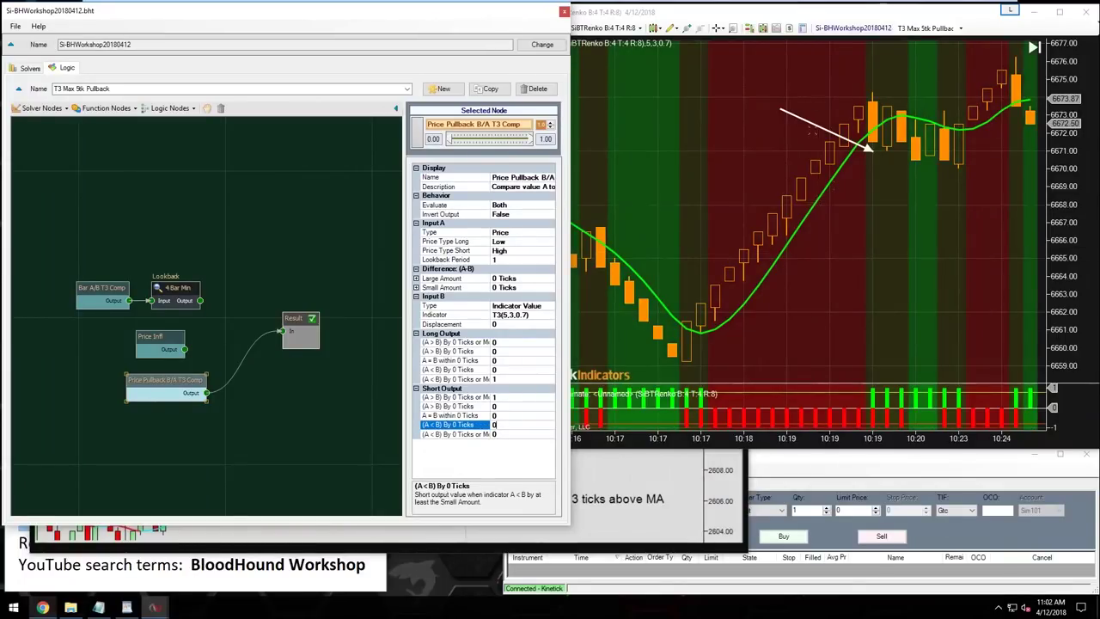
# - Move the chart arrow up so that it points to the first falling bar crossing the T3 line
pyautogui.click(803, 114)
pyautogui.moveTo(803, 114); pyautogui.dragTo(803, 112)
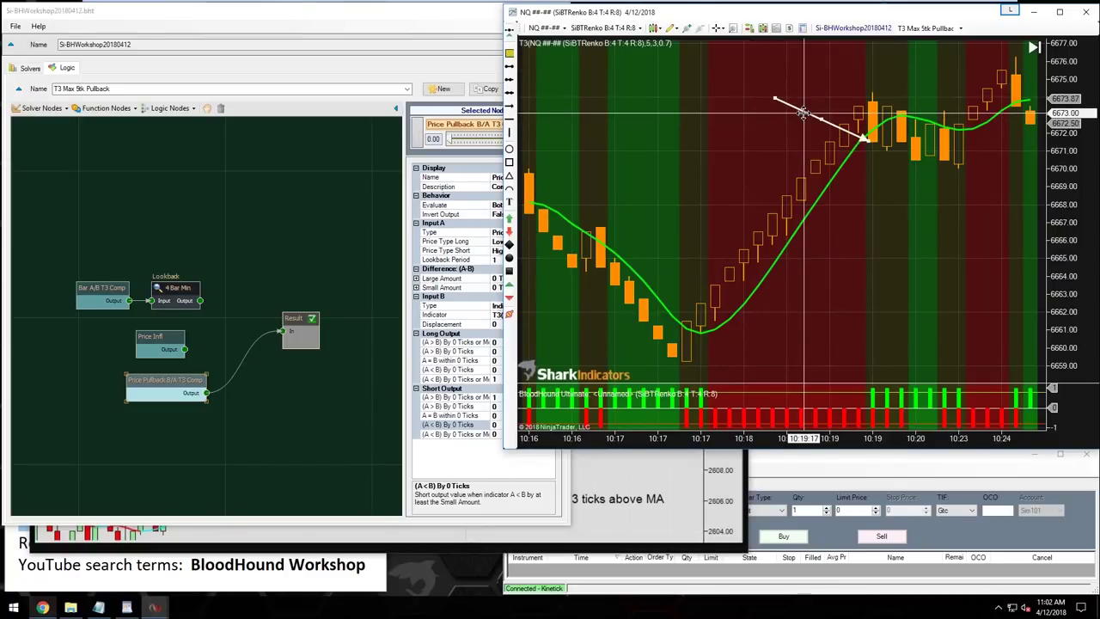
pyautogui.moveTo(803, 112); pyautogui.dragTo(807, 116)
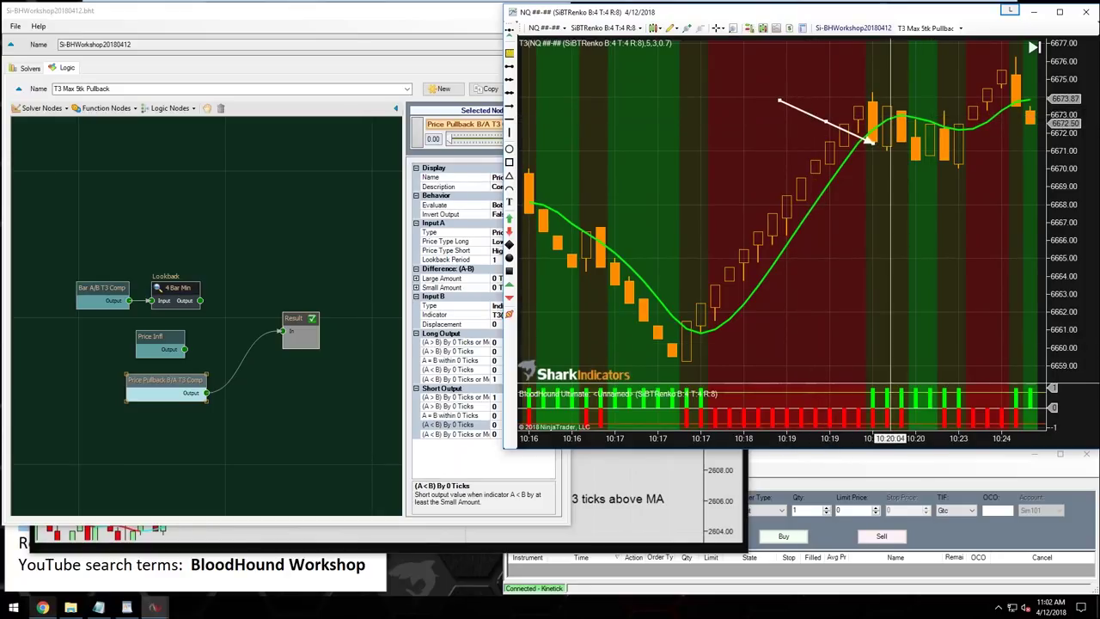
# - Enlarge the BloodHound signal panel and draw a box around the three short signals beneath the first pullback bars
pyautogui.moveTo(879, 384); pyautogui.dragTo(876, 285)
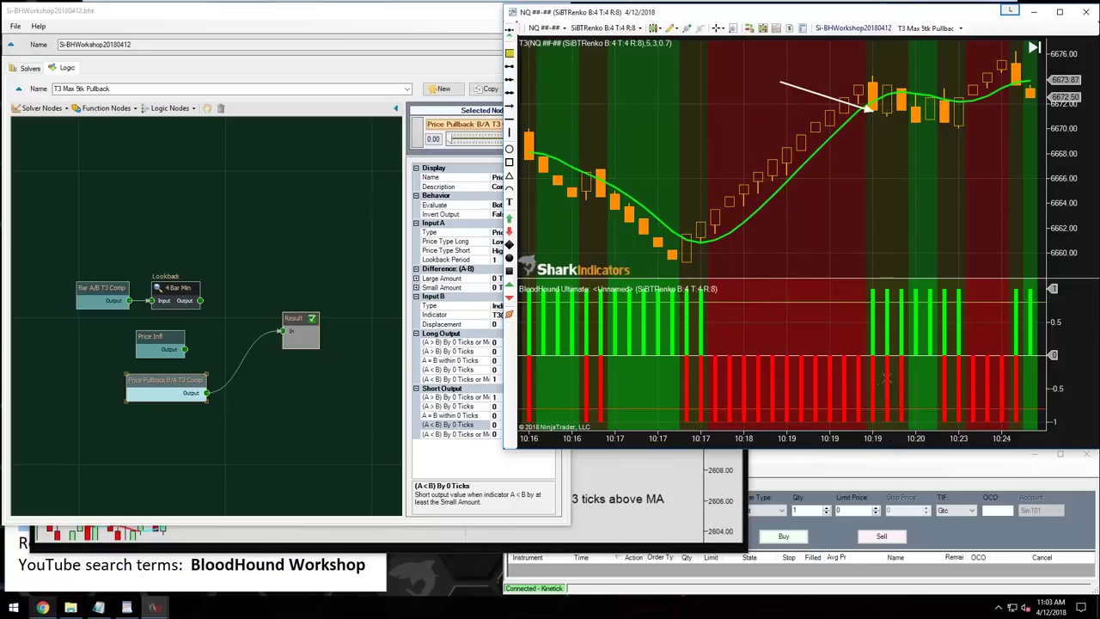
pyautogui.moveTo(866, 355); pyautogui.dragTo(905, 419)
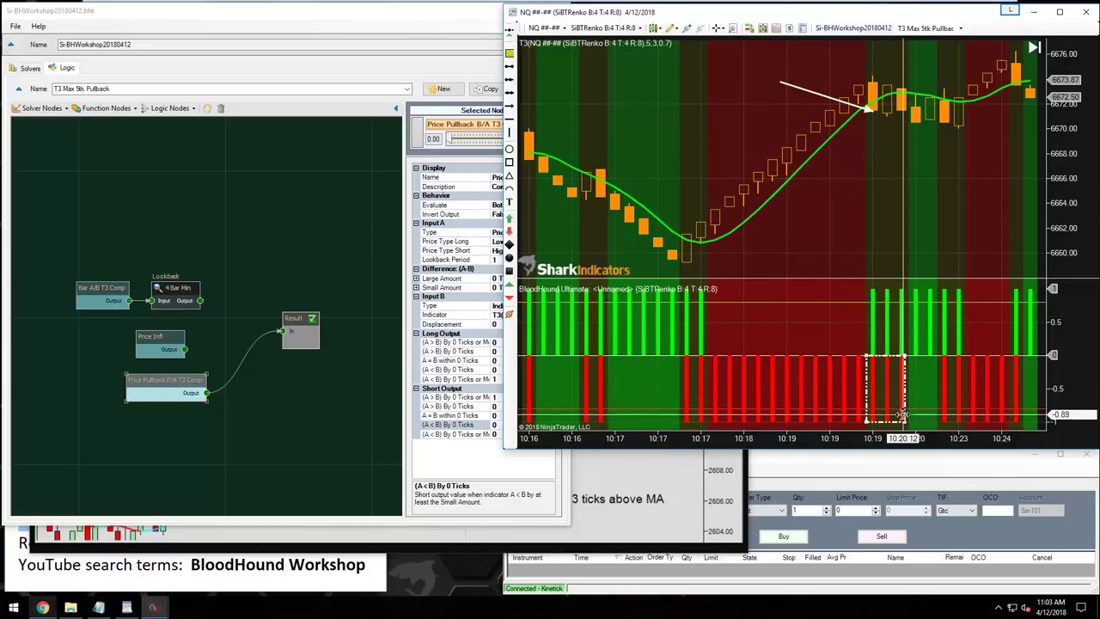
# - Move the marker box between the short and long signals of the first pullback bars, ending around the three long signals
pyautogui.moveTo(862, 290); pyautogui.dragTo(906, 381)
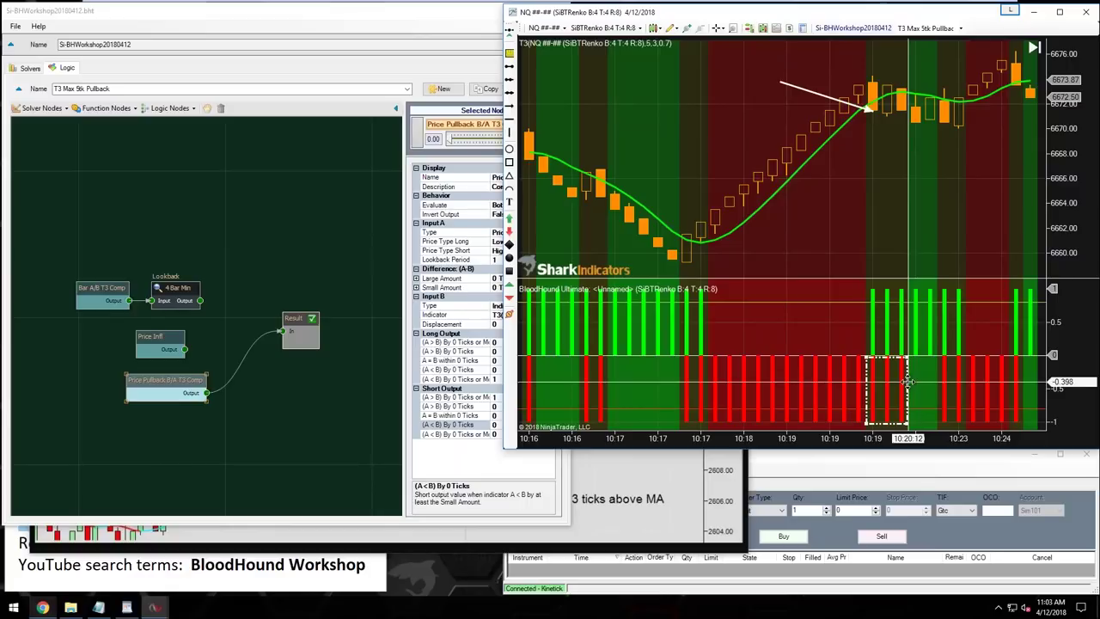
pyautogui.moveTo(907, 380); pyautogui.dragTo(906, 314)
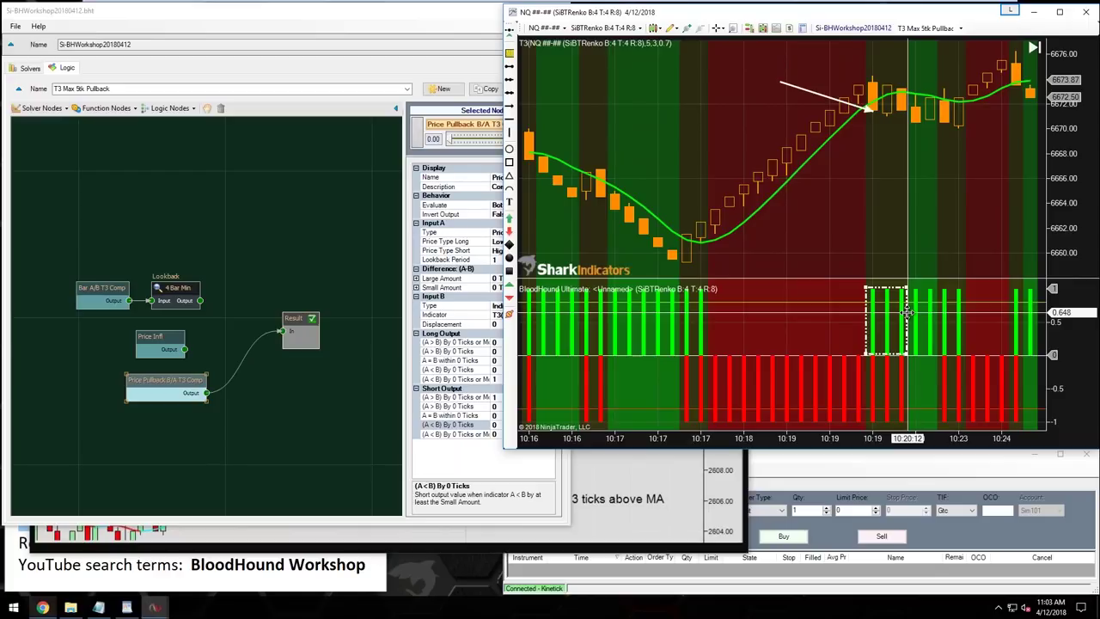
pyautogui.moveTo(906, 313); pyautogui.dragTo(911, 381)
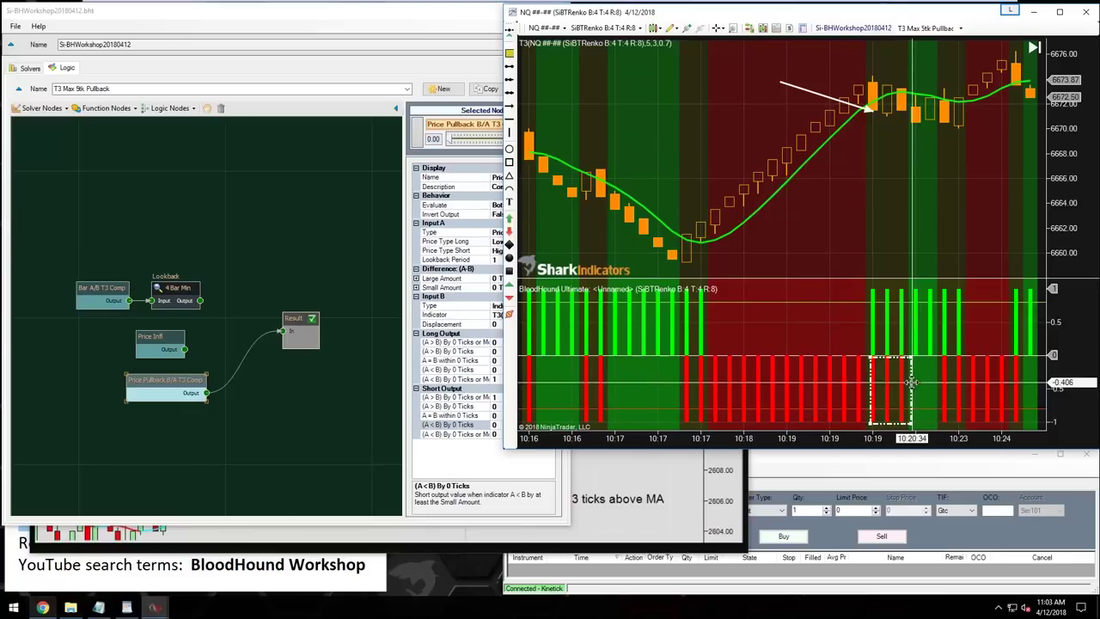
pyautogui.moveTo(910, 381); pyautogui.dragTo(905, 314)
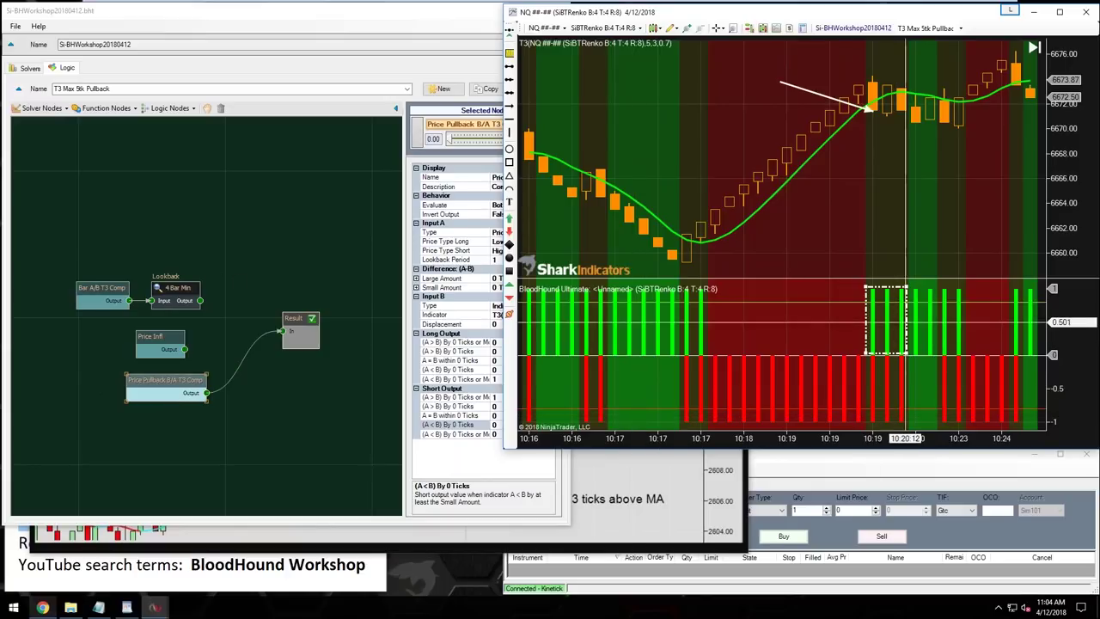
pyautogui.moveTo(905, 322)
pyautogui.mouseDown()
pyautogui.moveTo(902, 382)
pyautogui.moveTo(906, 323)
pyautogui.mouseUp()
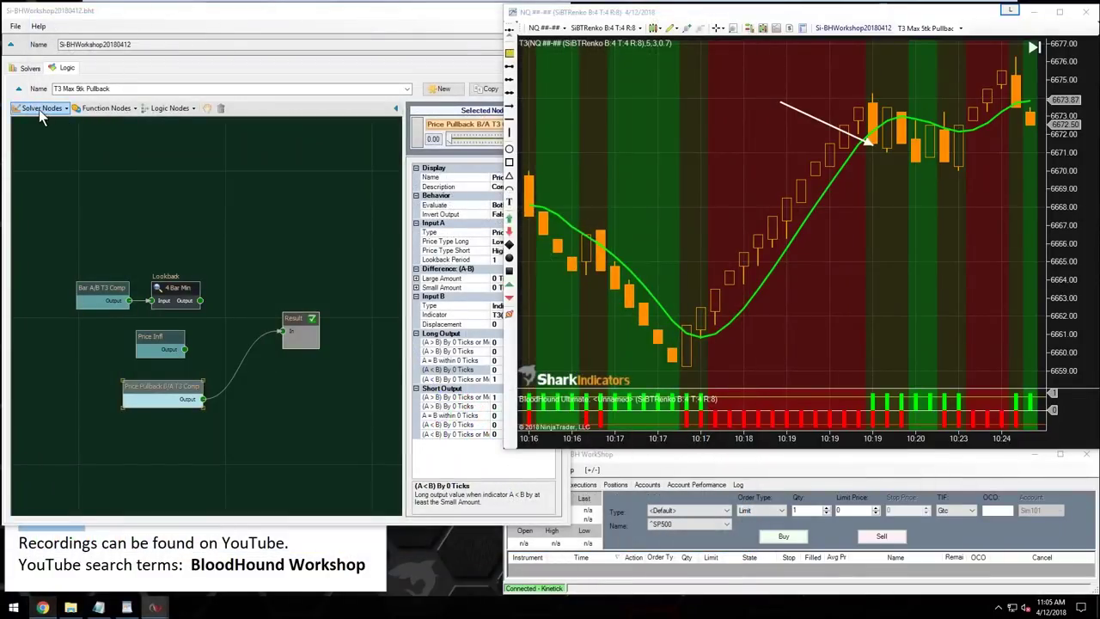
# - Add an Indicator Comparison solver node below the pullback node and connect its output to the Result node
pyautogui.click(38, 109)
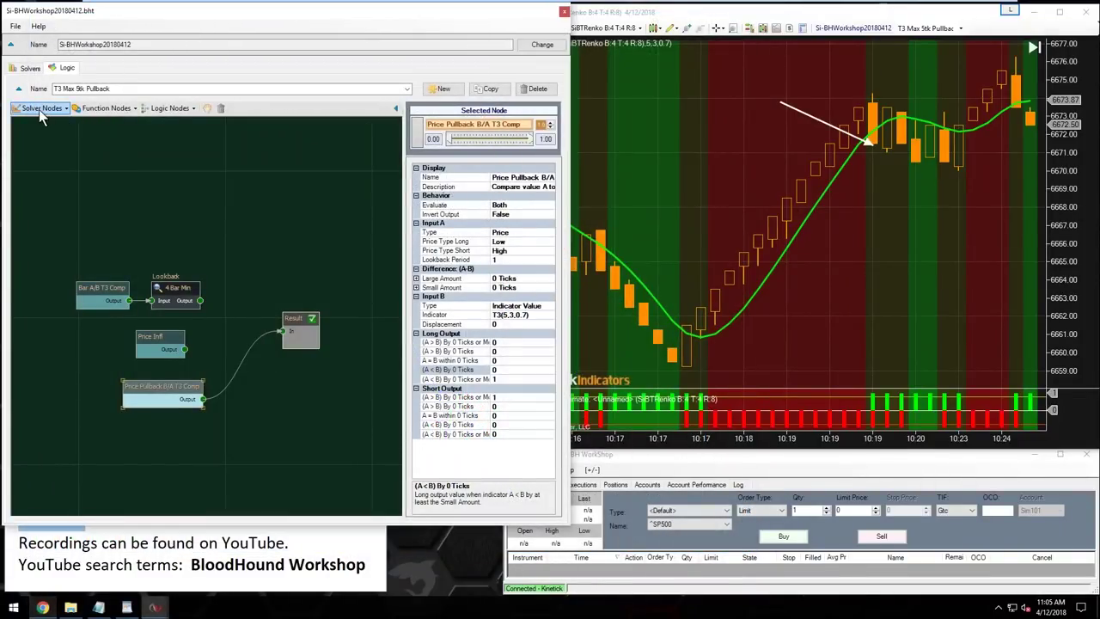
pyautogui.click(39, 110)
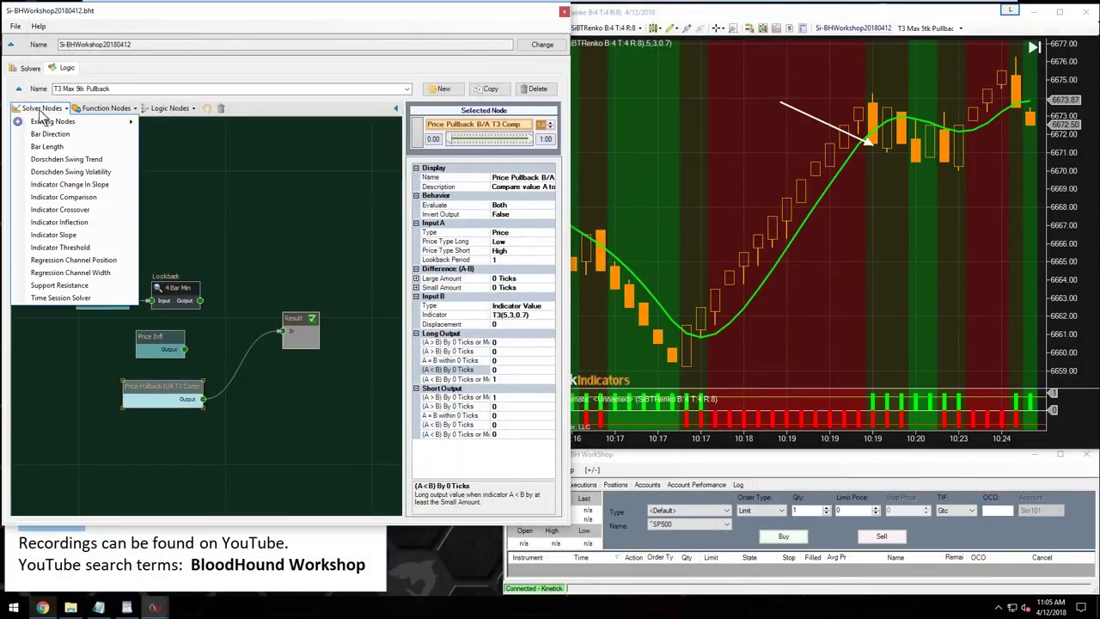
pyautogui.click(63, 197)
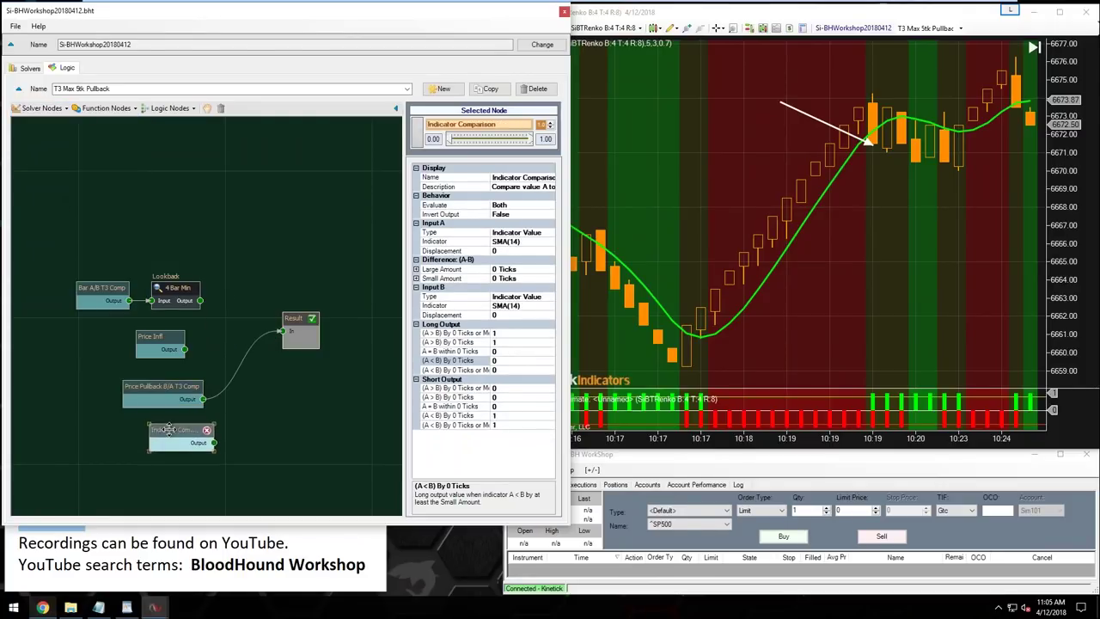
pyautogui.moveTo(214, 443); pyautogui.dragTo(291, 332)
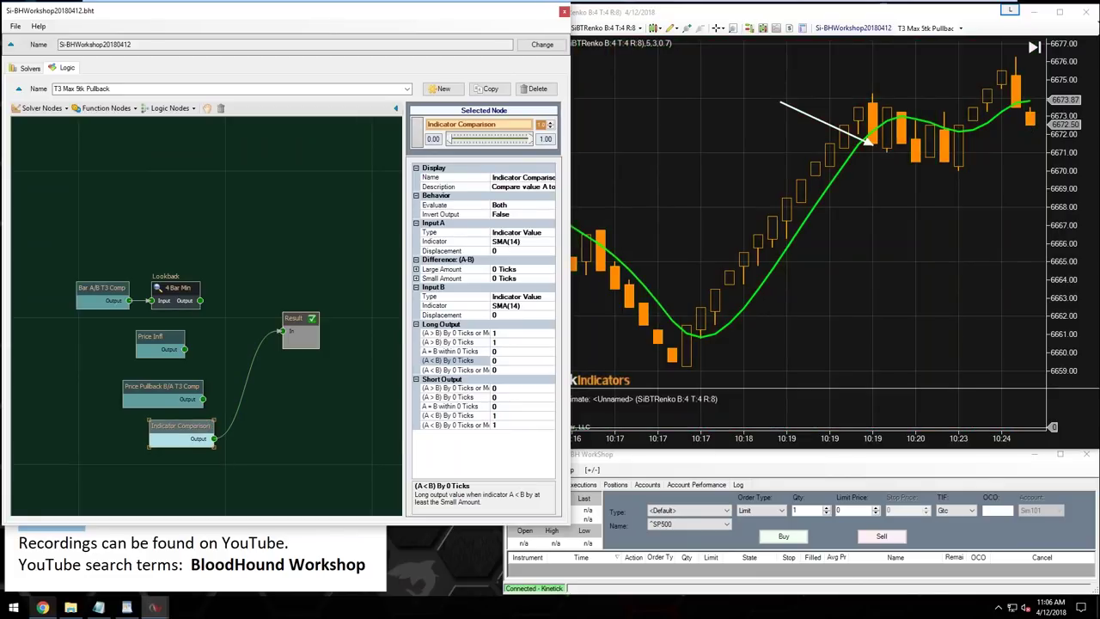
# - Rename the new comparison node as Close 5tk T3 Comp
pyautogui.doubleClick(493, 177)
pyautogui.write('Close')
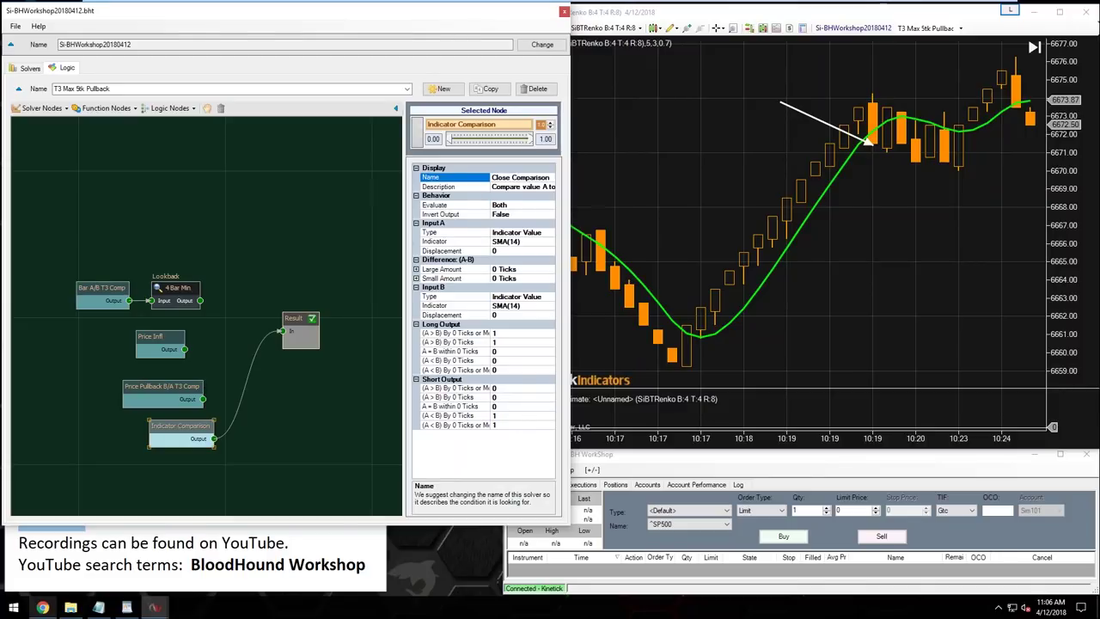
pyautogui.write(' 5tk T3')
pyautogui.press('End')
pyautogui.press('BackSpace')
pyautogui.press('BackSpace')
pyautogui.press('BackSpace')
pyautogui.press('BackSpace')
pyautogui.press('BackSpace')
pyautogui.press('BackSpace')
# - Set the node's Input A type to Price, using Close for both the long and short price types
pyautogui.click(516, 231)
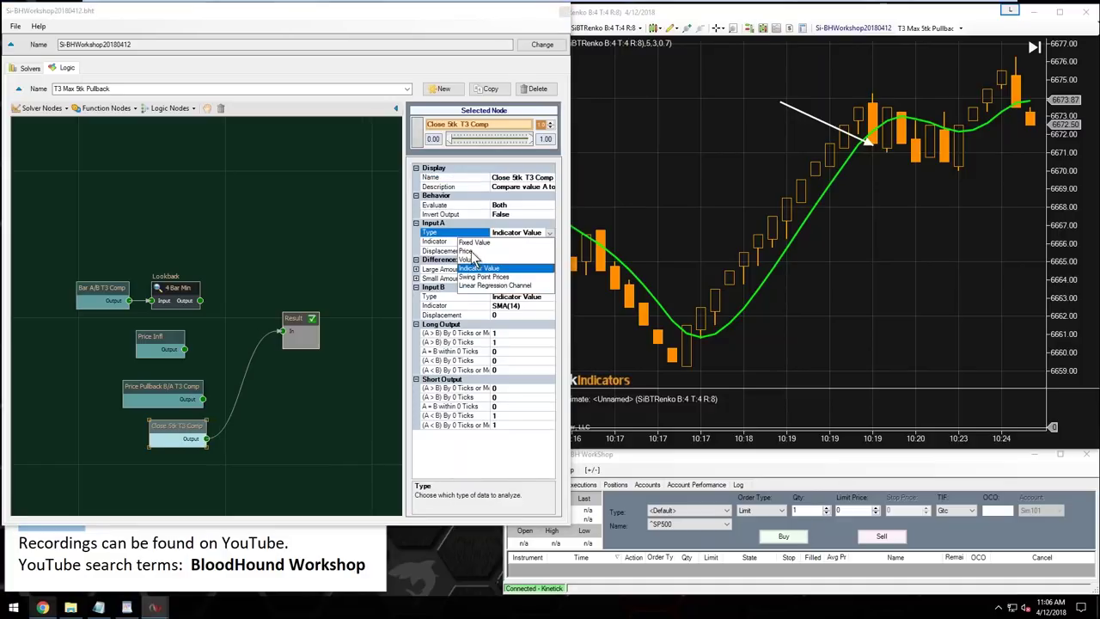
pyautogui.click(472, 251)
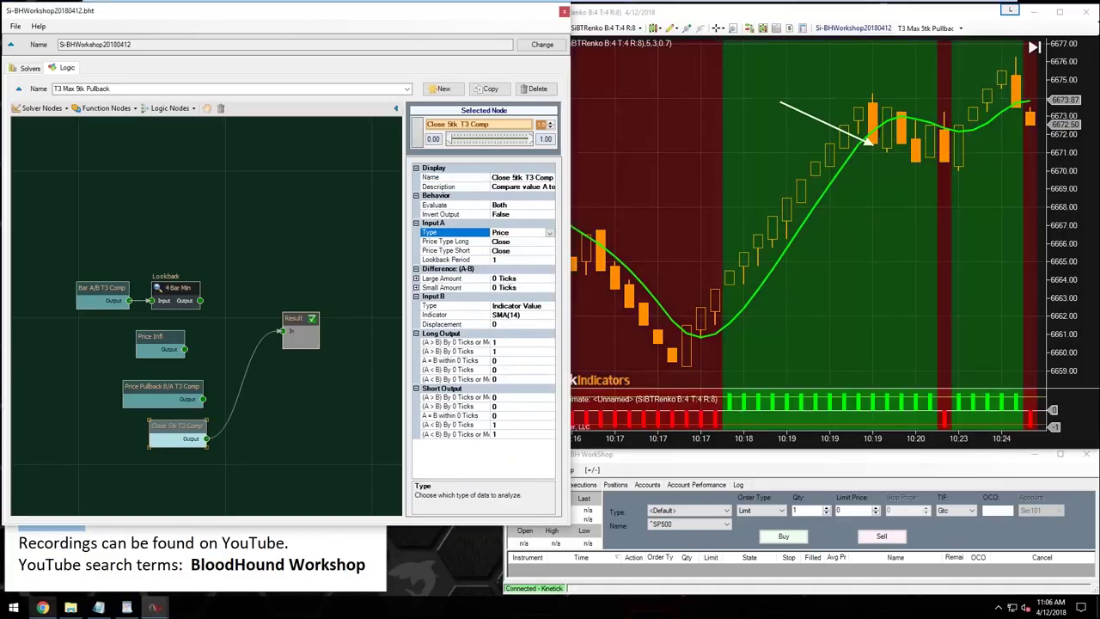
pyautogui.click(468, 241)
pyautogui.click(513, 241)
pyautogui.click(513, 251)
# - Move the chart arrow up so that it points to where the first falling bar meets the T3 line
pyautogui.click(874, 263)
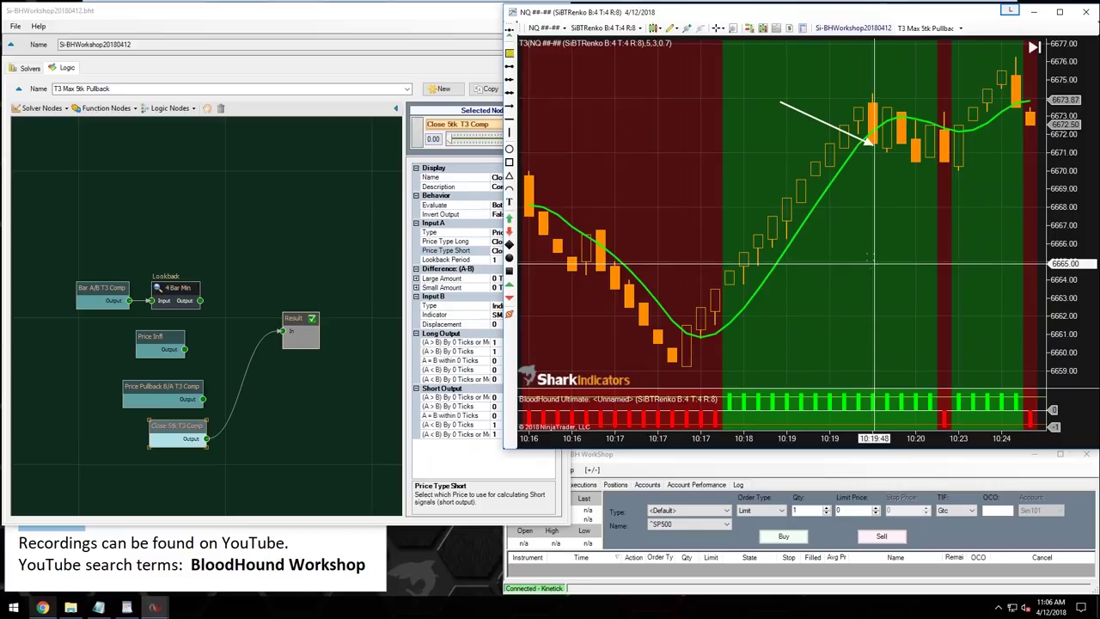
pyautogui.moveTo(824, 119); pyautogui.dragTo(817, 104)
pyautogui.moveTo(818, 105); pyautogui.dragTo(821, 105)
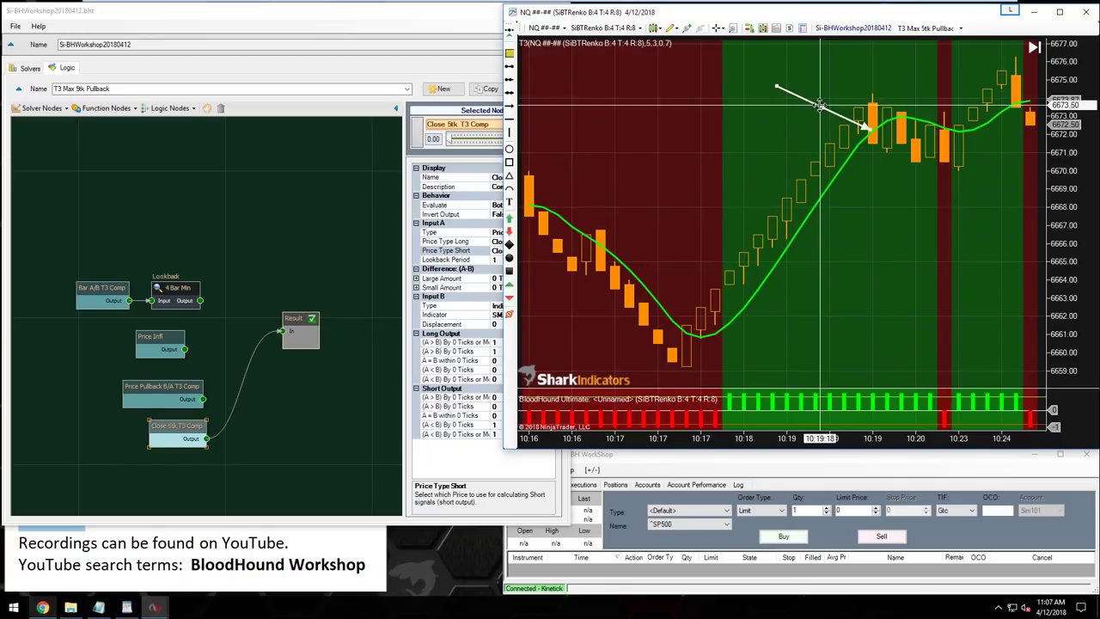
pyautogui.moveTo(820, 104); pyautogui.dragTo(822, 102)
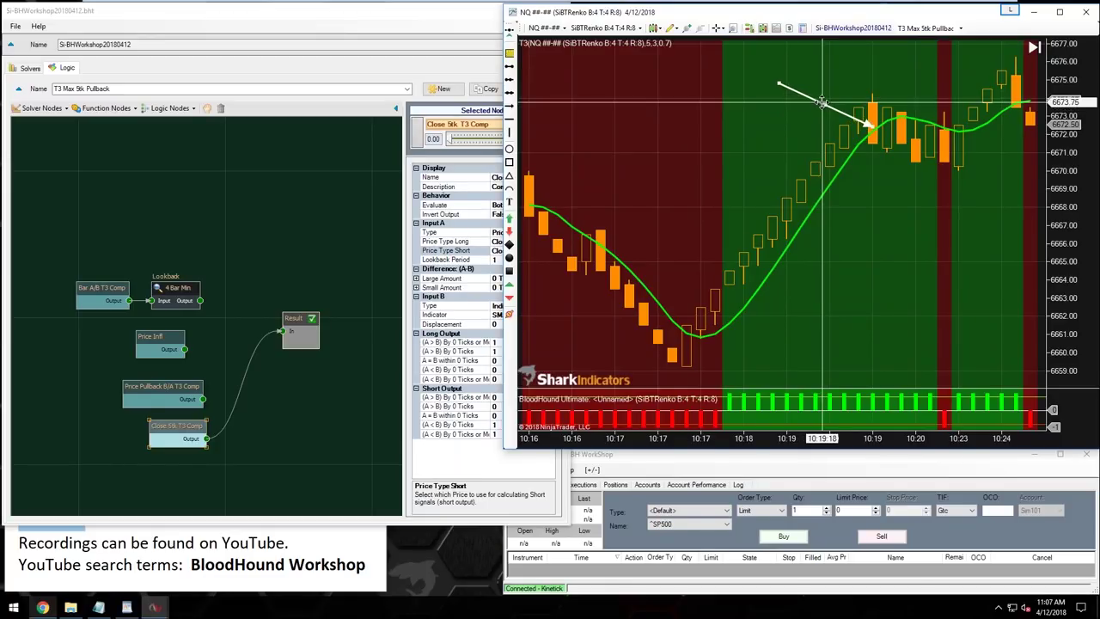
# - Switch to Chrome to review the setup rules image in a smaller window, and return to the BloodHound editor
pyautogui.hotkey('alt', 'Tab')
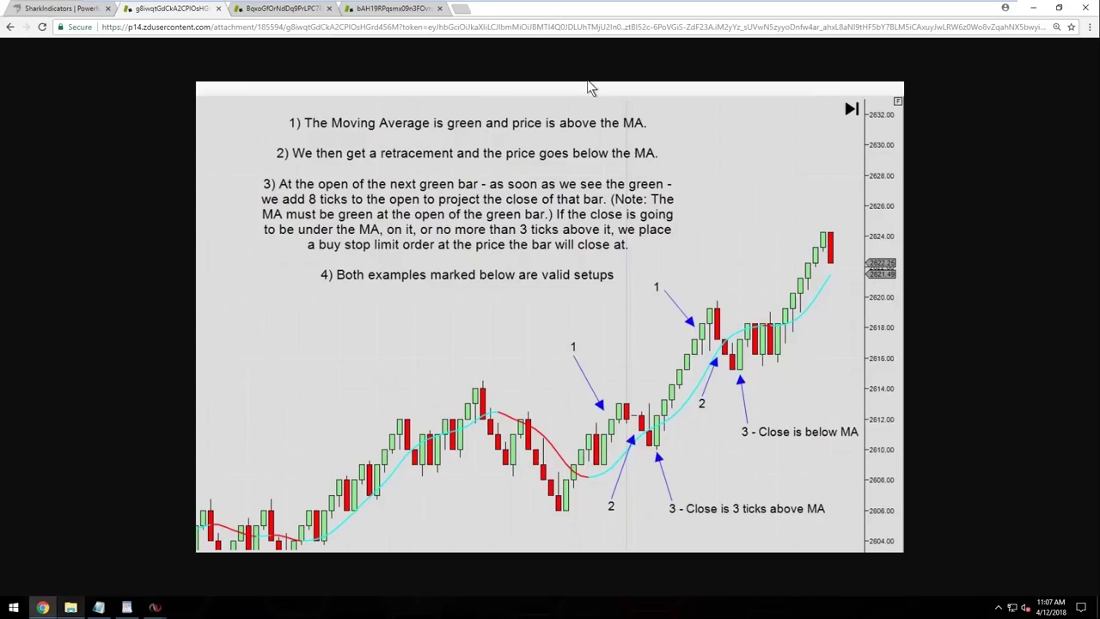
pyautogui.doubleClick(541, 12)
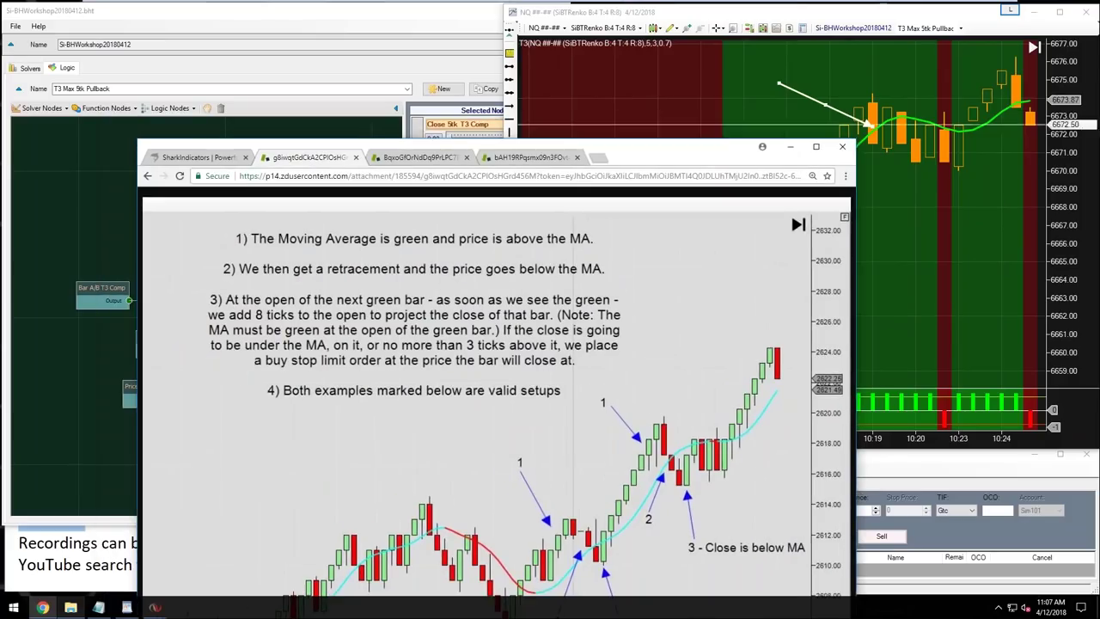
pyautogui.moveTo(626, 154); pyautogui.dragTo(557, 38)
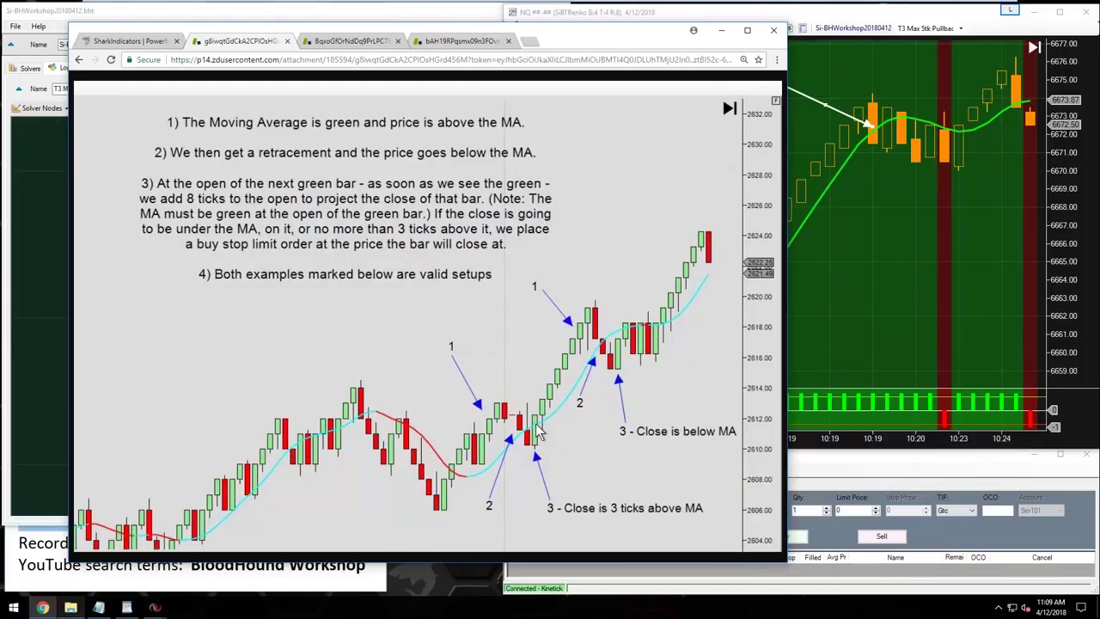
pyautogui.moveTo(601, 34); pyautogui.dragTo(661, 73)
pyautogui.click(777, 75)
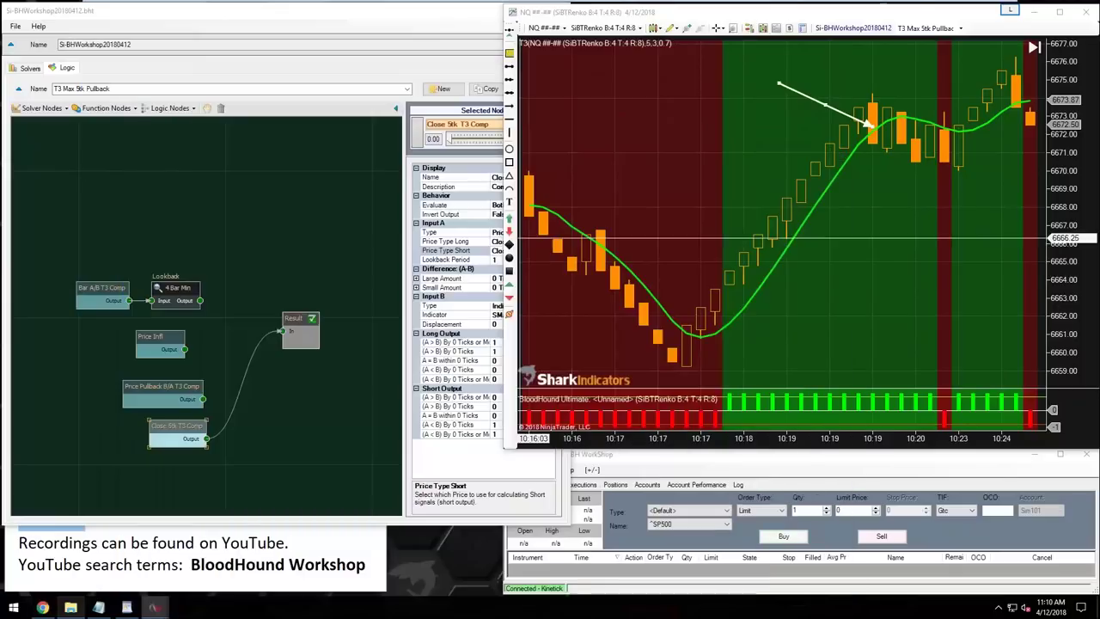
# - Set the Input A Lookback Period of the Close 5tk T3 Comp node to 2
pyautogui.click(170, 425)
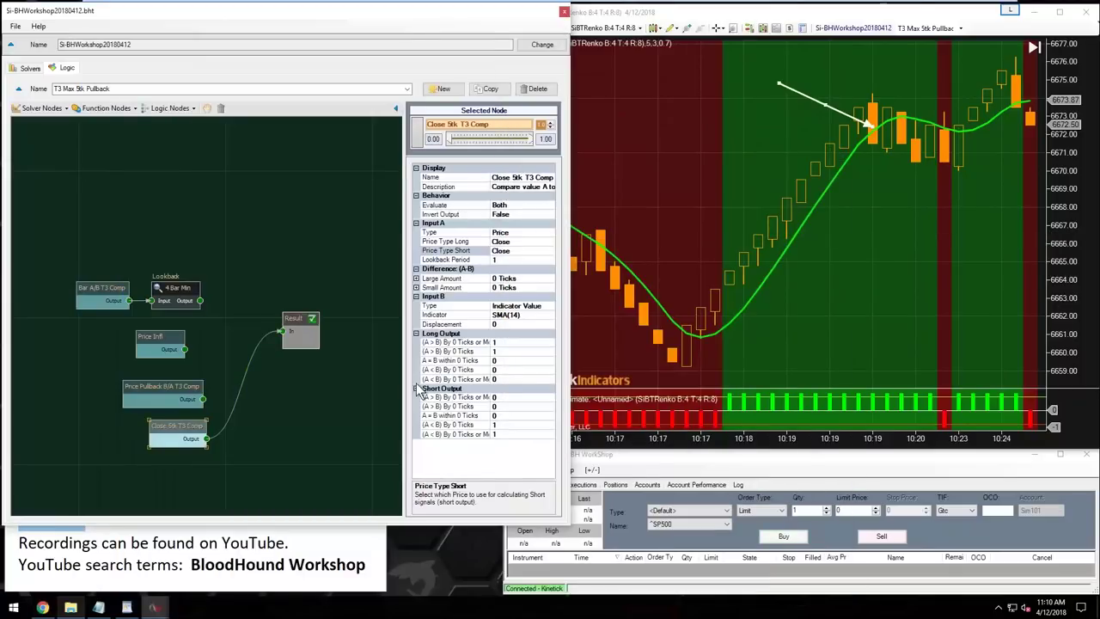
pyautogui.click(501, 241)
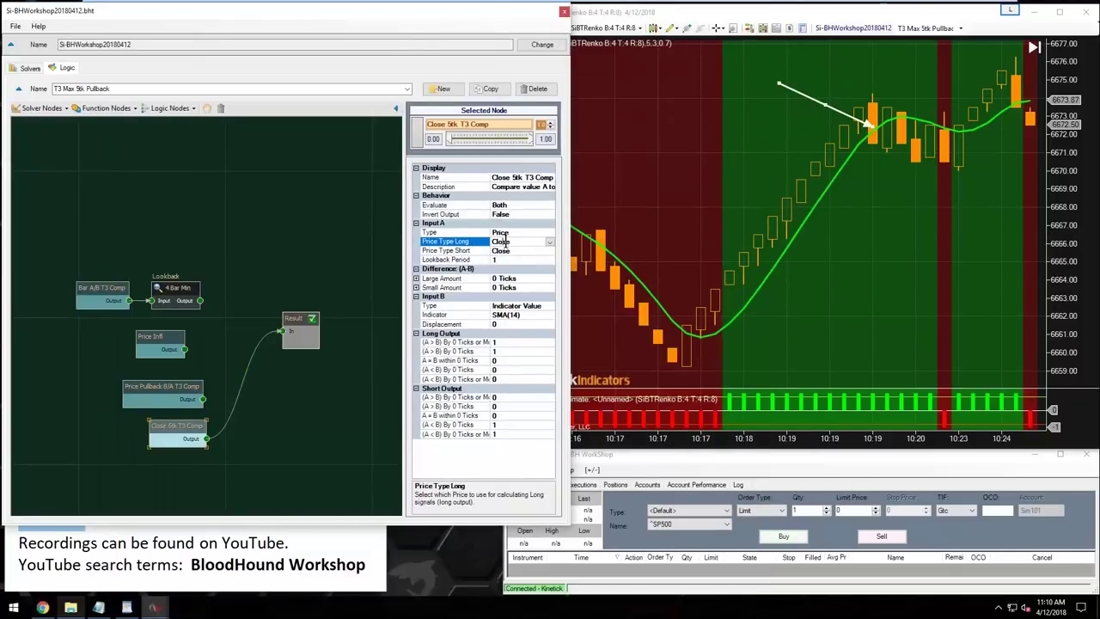
pyautogui.click(498, 241)
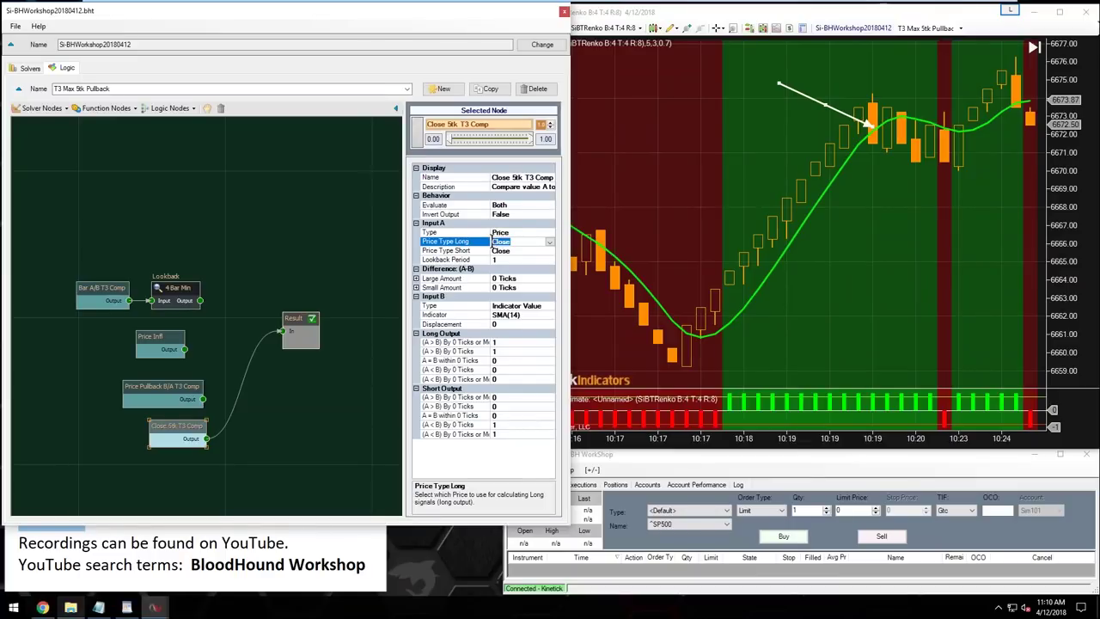
pyautogui.click(494, 251)
pyautogui.click(494, 259)
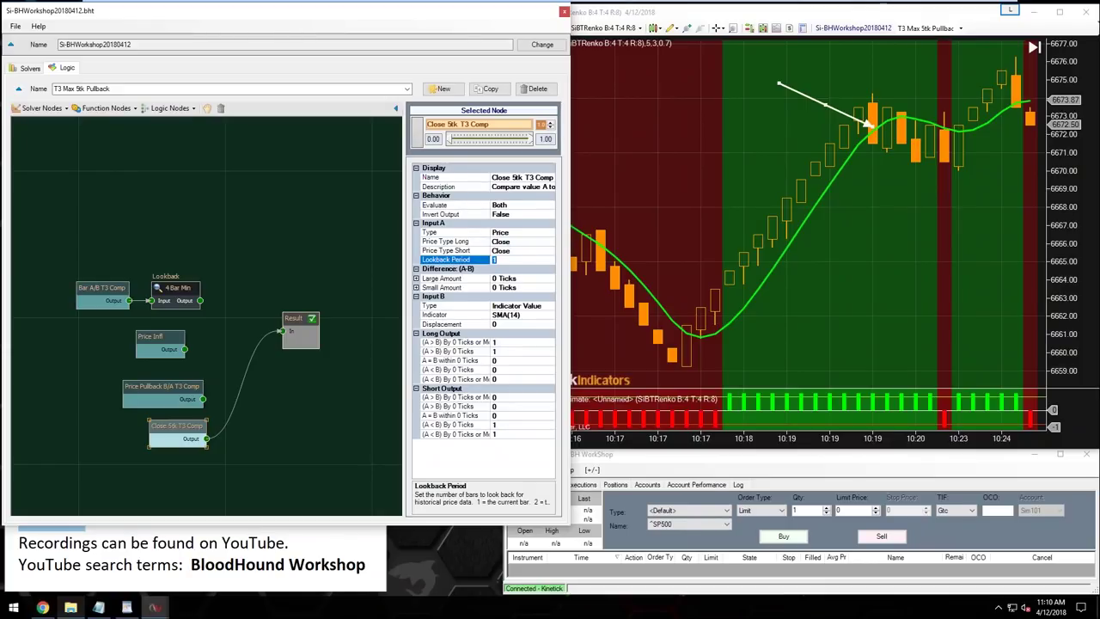
pyautogui.write('2')
pyautogui.press('Return')
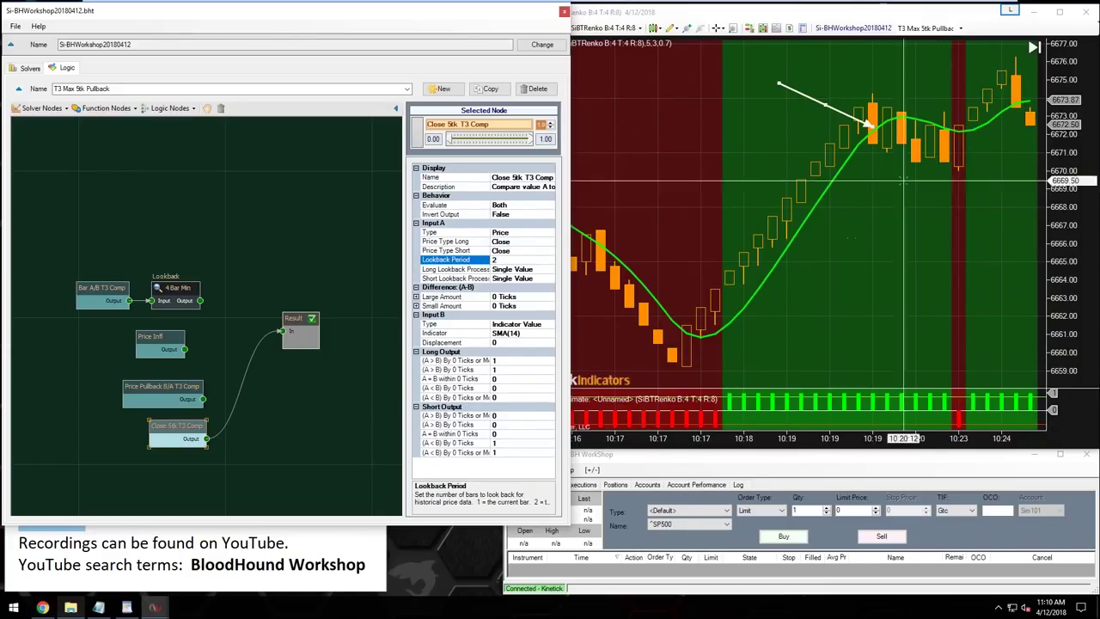
# - Delete the arrow pointing at the first pullback bar from the chart
pyautogui.click(812, 93)
pyautogui.moveTo(813, 94)
pyautogui.mouseDown()
pyautogui.moveTo(813, 111)
pyautogui.moveTo(810, 92)
pyautogui.mouseUp()
pyautogui.press('Delete')
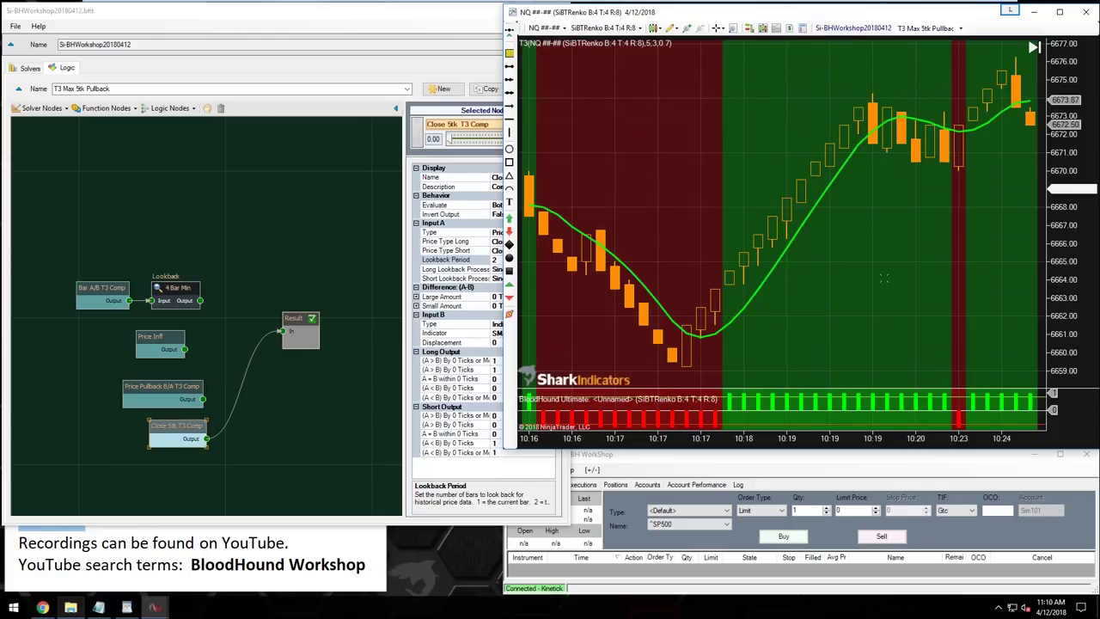
# - Examine the four-bar lookback signals back to about 09:02 on the maximized chart and temporarily circle the pullback bars near 09:11
pyautogui.scroll(-5, 793, 335)
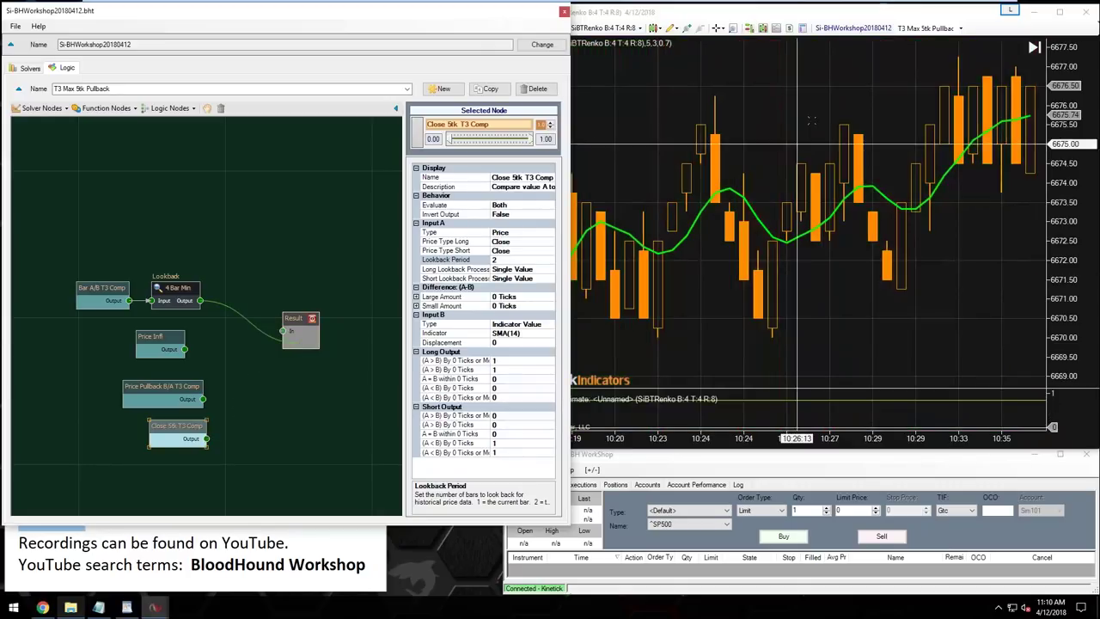
pyautogui.doubleClick(792, 12)
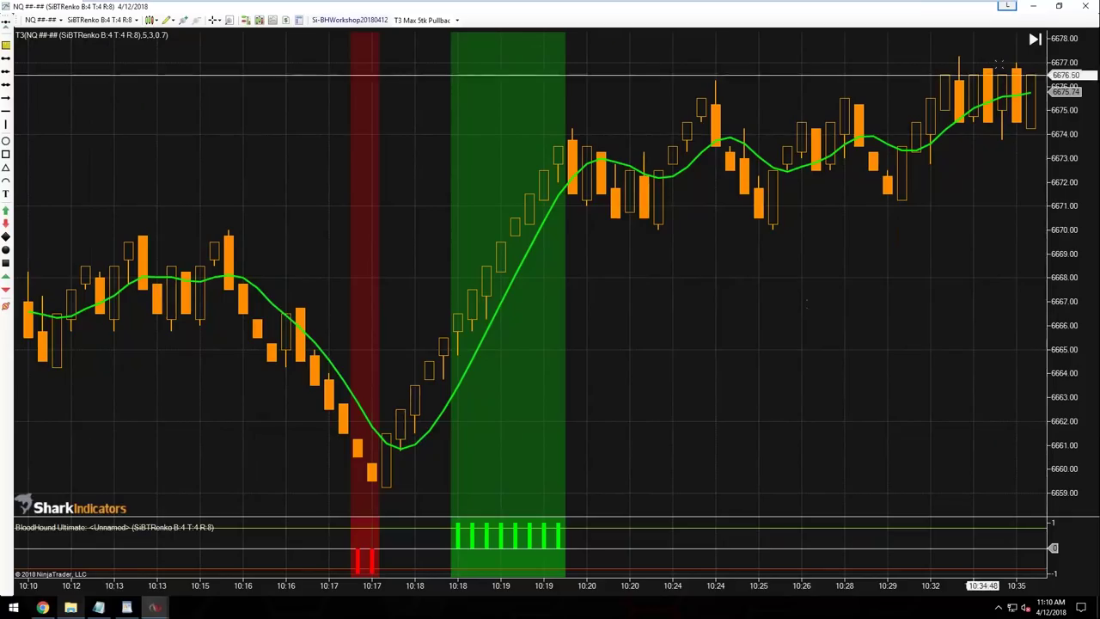
pyautogui.scroll(10, 761, 324)
pyautogui.scroll(10, 726, 366)
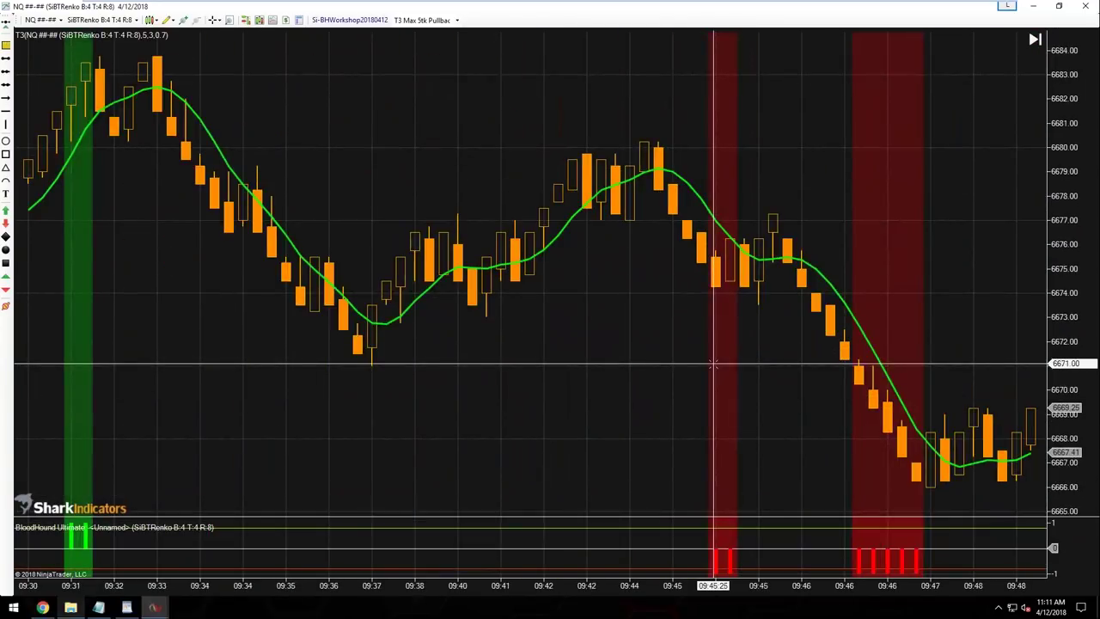
pyautogui.scroll(12, 713, 366)
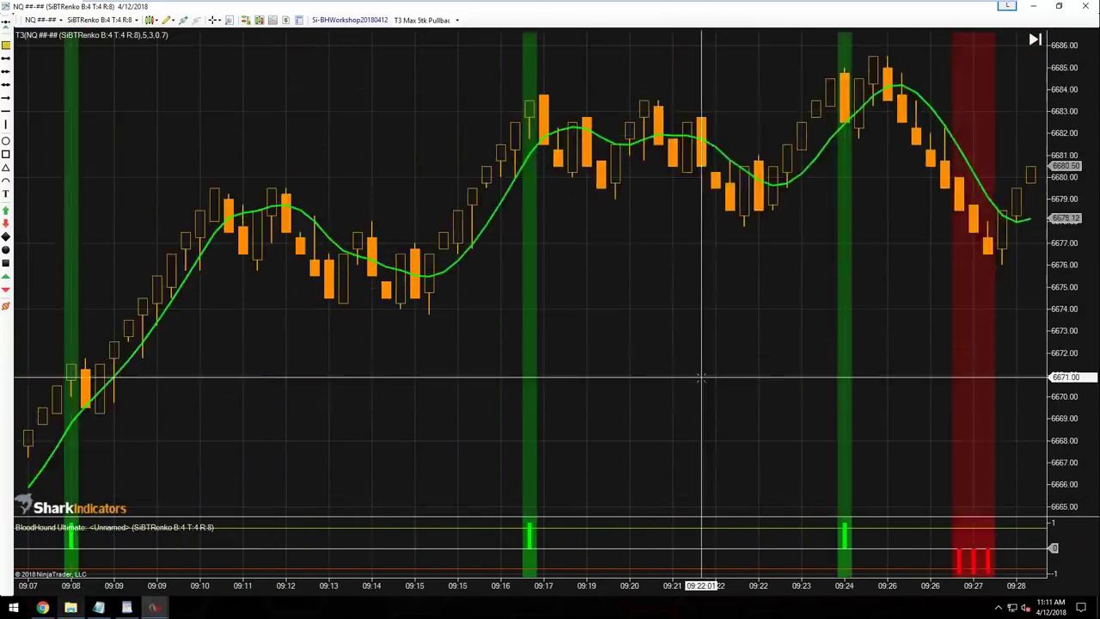
pyautogui.scroll(4, 700, 378)
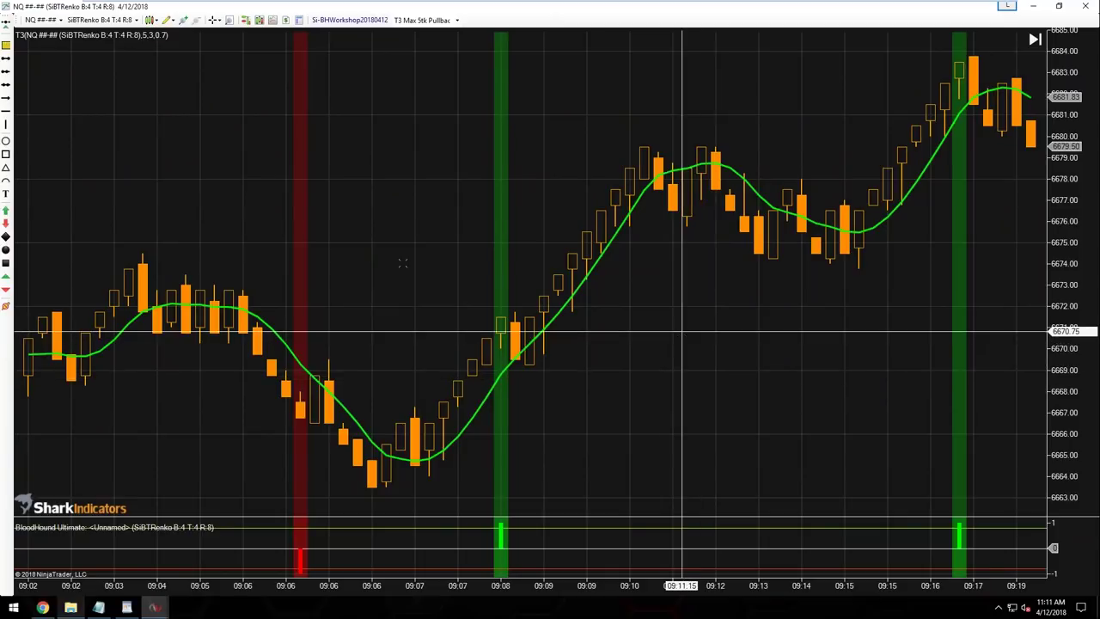
pyautogui.moveTo(657, 138)
pyautogui.mouseDown()
pyautogui.moveTo(690, 233)
pyautogui.moveTo(687, 263)
pyautogui.mouseUp()
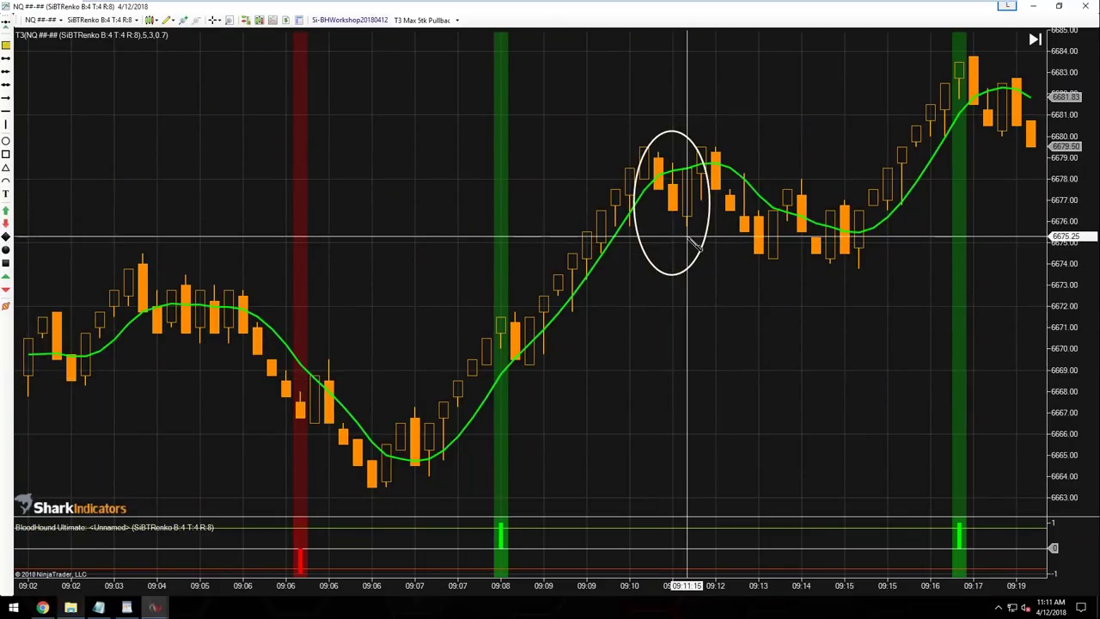
pyautogui.press('Delete')
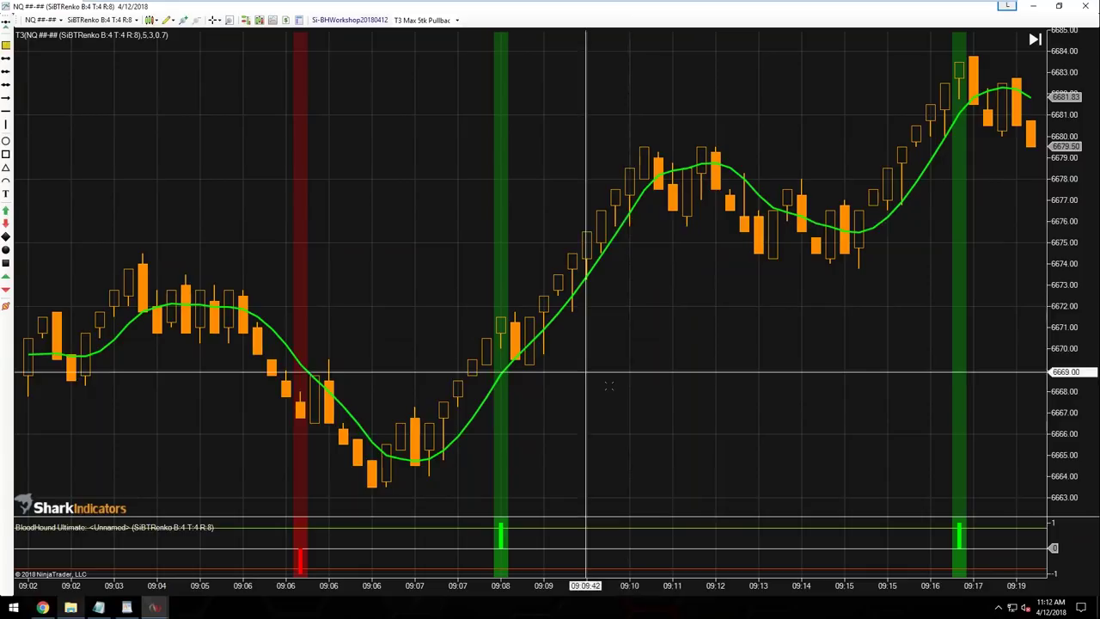
# - Try VFactor values of 1 and 0.8 on the chart's T3 indicator
pyautogui.scroll(5, 609, 386)
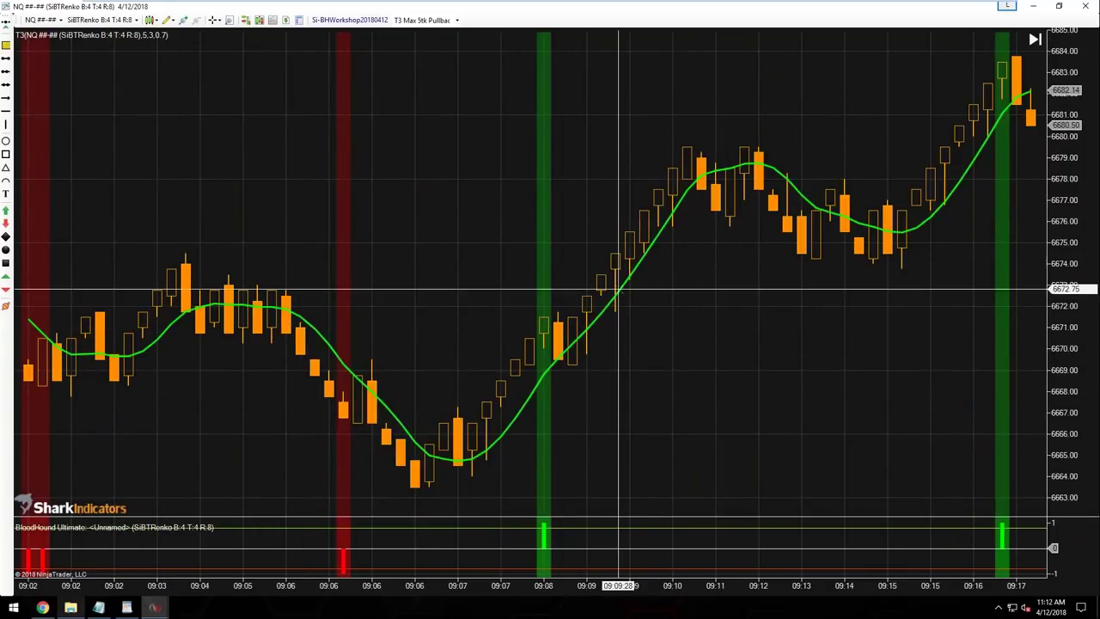
pyautogui.doubleClick(617, 295)
pyautogui.moveTo(613, 167); pyautogui.dragTo(486, 103)
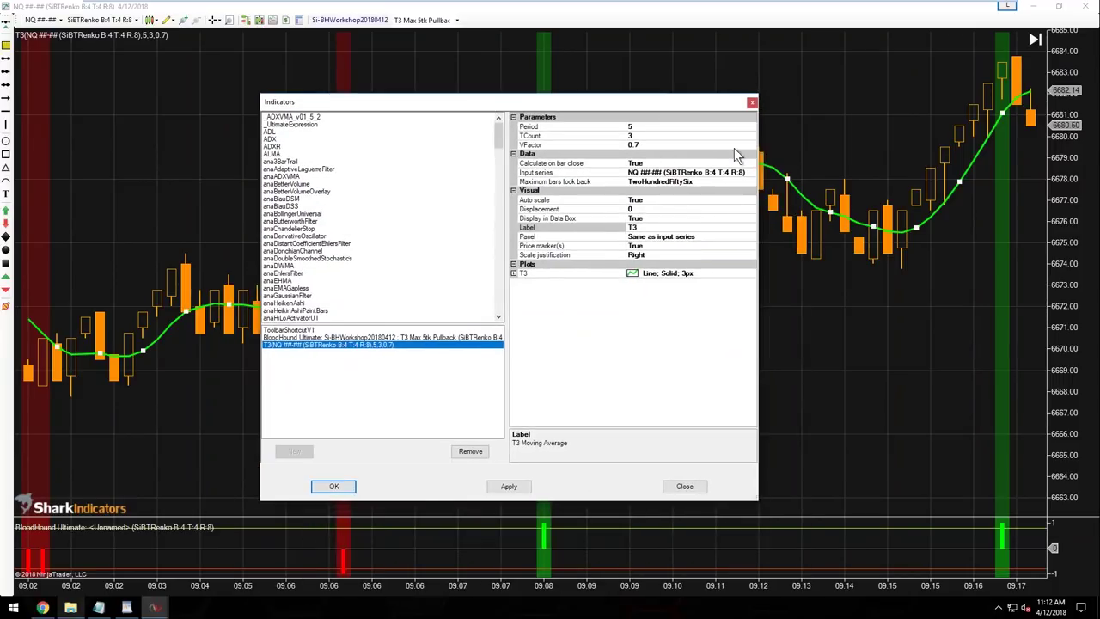
pyautogui.moveTo(652, 101); pyautogui.dragTo(447, 90)
pyautogui.click(444, 133)
pyautogui.write('1')
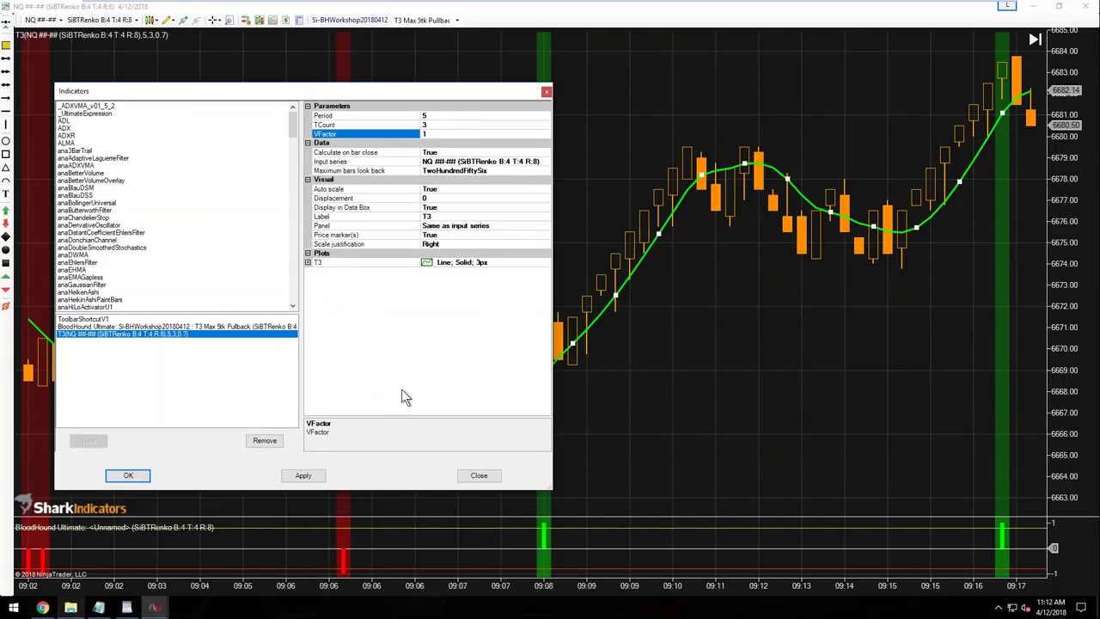
pyautogui.click(303, 475)
pyautogui.moveTo(450, 94); pyautogui.dragTo(421, 91)
pyautogui.click(418, 132)
pyautogui.write('0.8')
pyautogui.click(275, 472)
# - Set the chart's T3 indicator to Period 6 and VFactor 0.7
pyautogui.click(408, 112)
pyautogui.write('6')
pyautogui.press('Return')
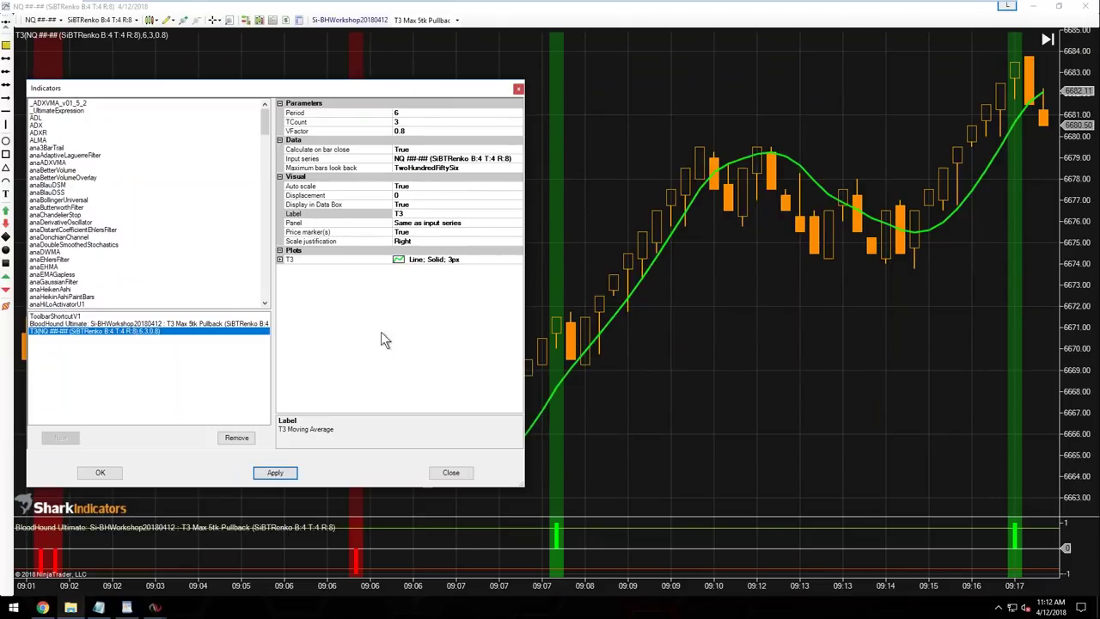
pyautogui.click(405, 129)
pyautogui.write('0.7')
pyautogui.press('Return')
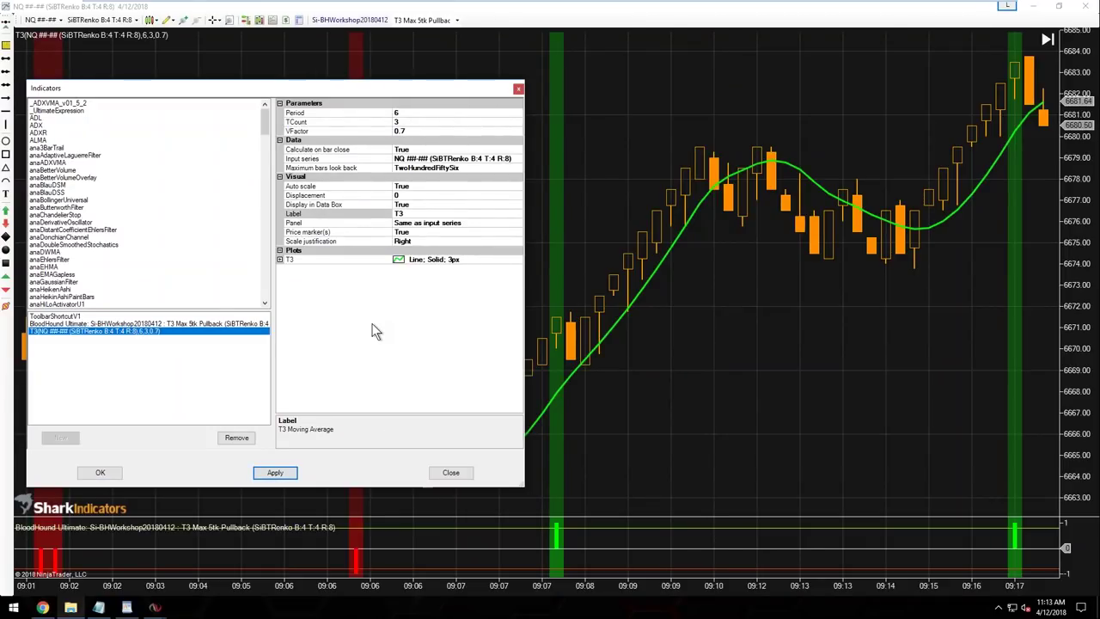
pyautogui.click(101, 473)
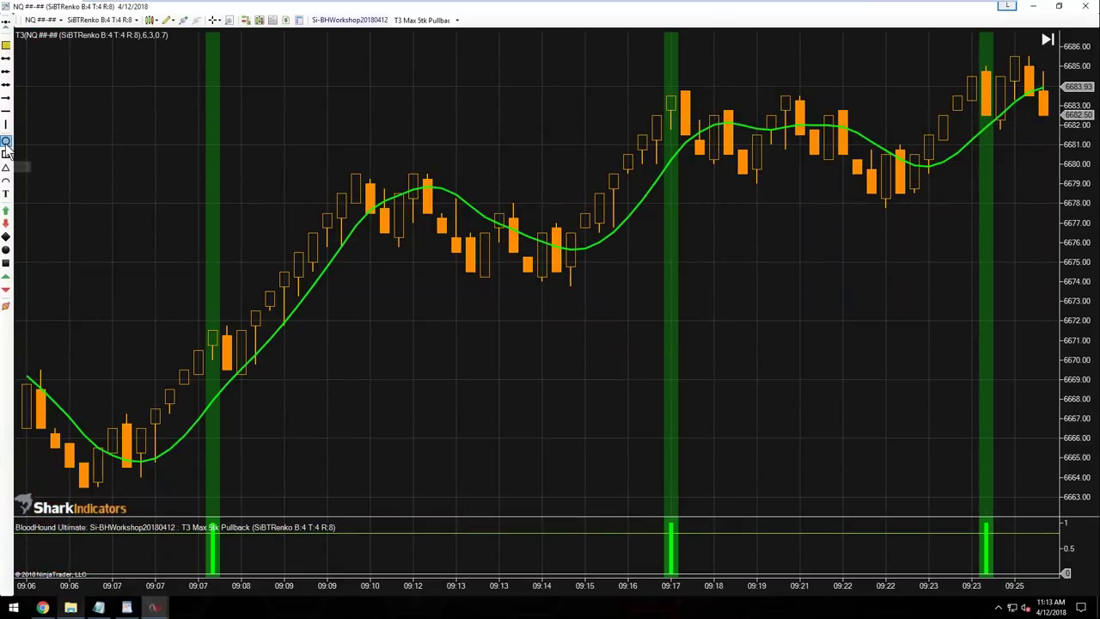
# - Circle the pullback bars around 09:17 to 09:18 with an ellipse and mark the bar near 09:18 with an up arrow below it
pyautogui.moveTo(659, 86); pyautogui.dragTo(733, 202)
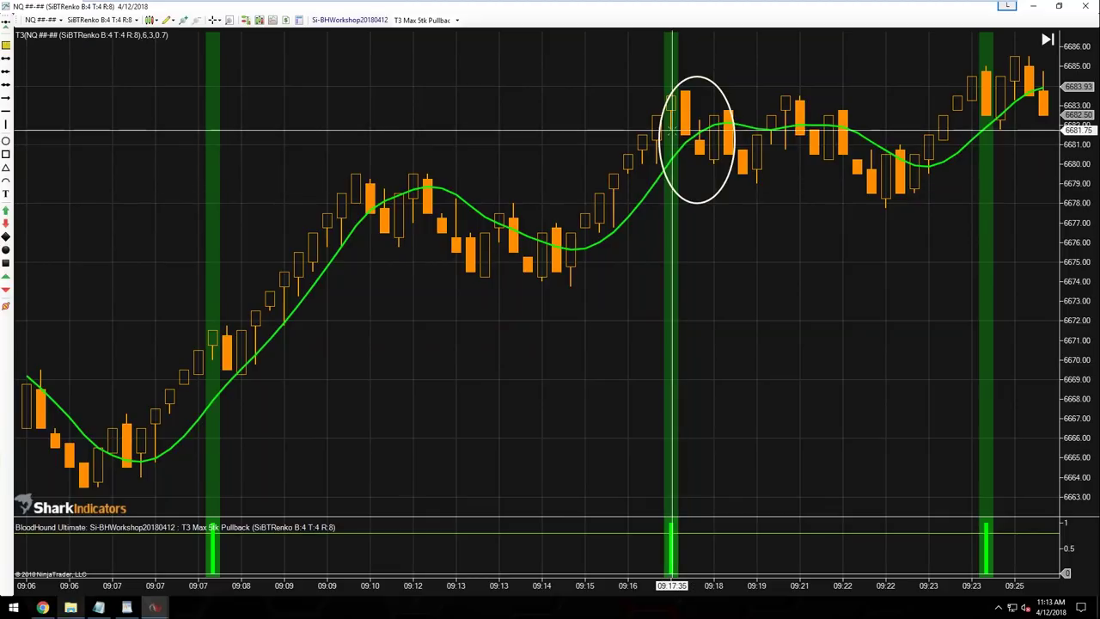
pyautogui.click(643, 204)
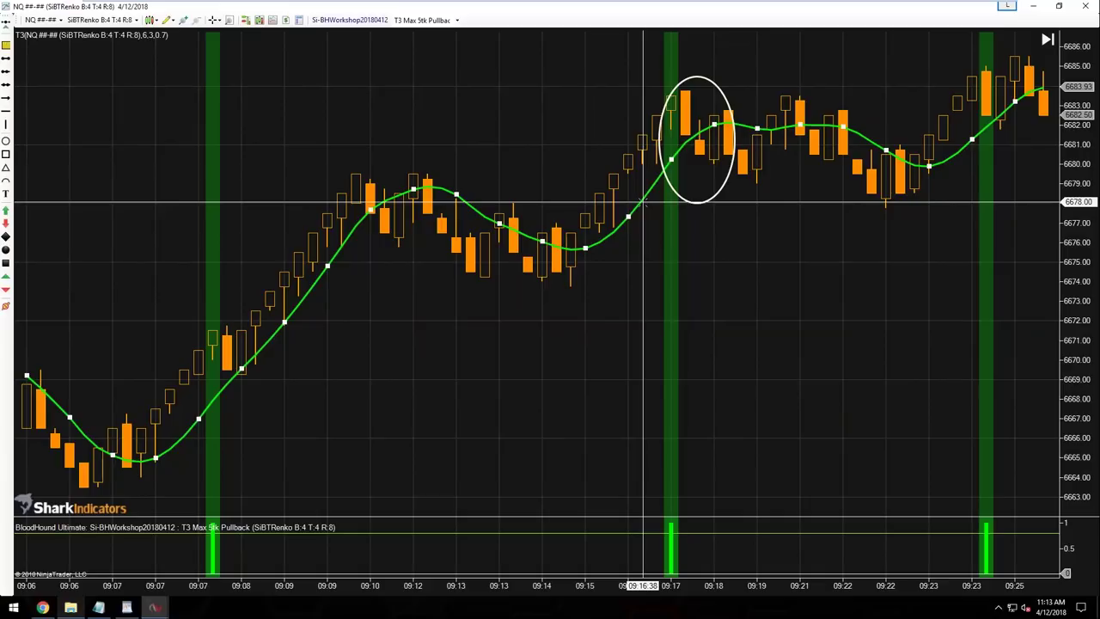
pyautogui.click(696, 202)
pyautogui.moveTo(696, 202); pyautogui.dragTo(695, 245)
pyautogui.click(713, 177)
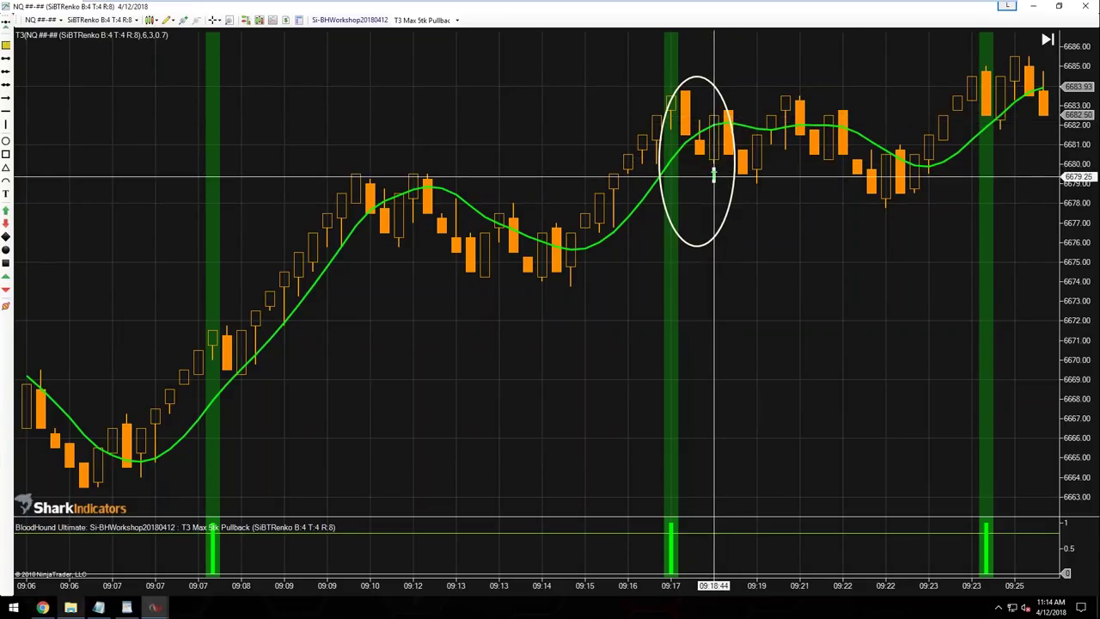
# - Return the chart to its smaller window and check the T3 indicator's parameters without changing them
pyautogui.moveTo(776, 338); pyautogui.dragTo(837, 339)
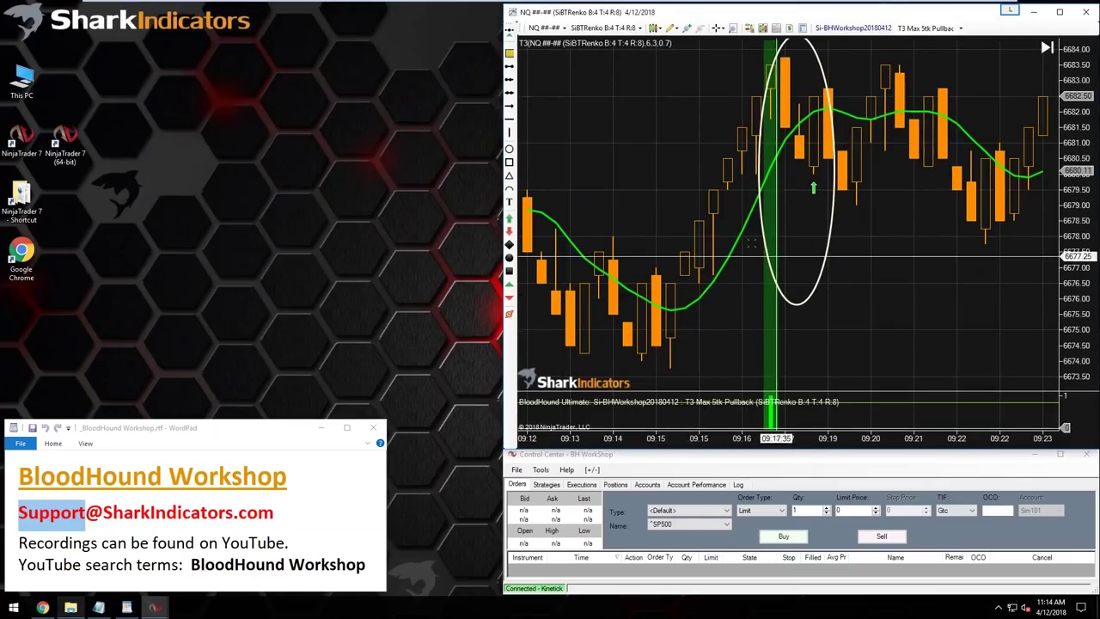
pyautogui.hotkey('ctrl', 'i')
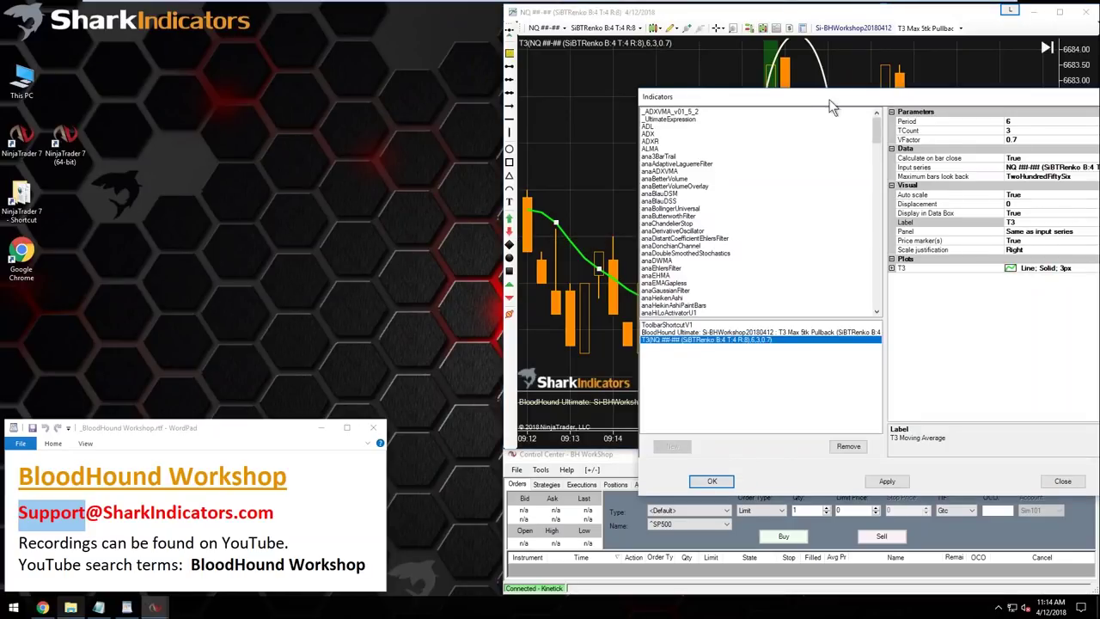
pyautogui.moveTo(820, 99); pyautogui.dragTo(429, 87)
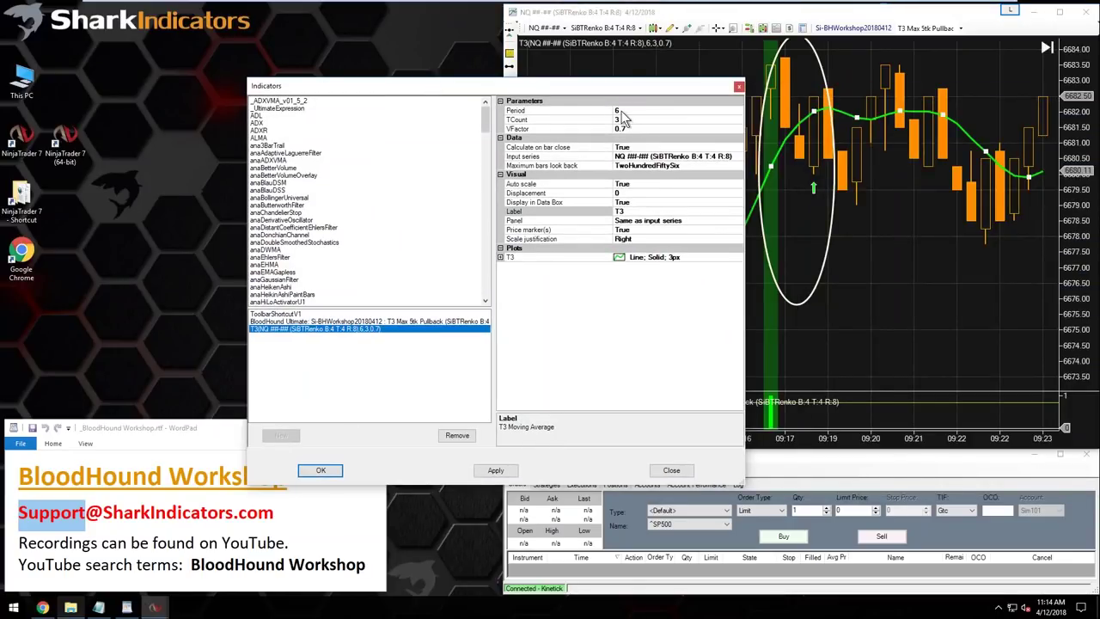
pyautogui.click(622, 112)
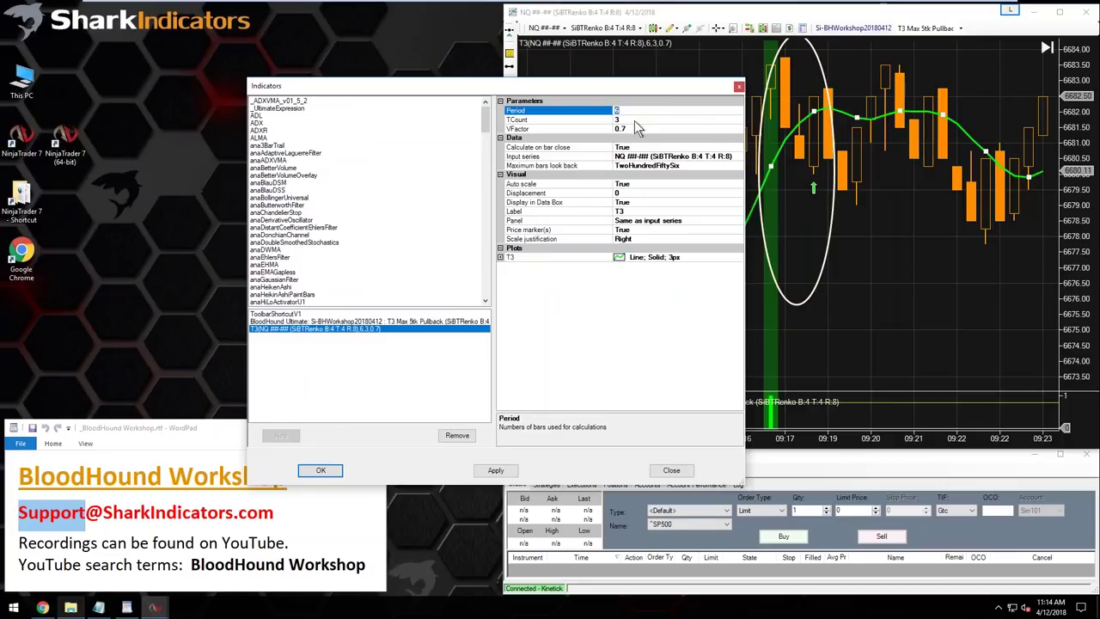
pyautogui.click(684, 473)
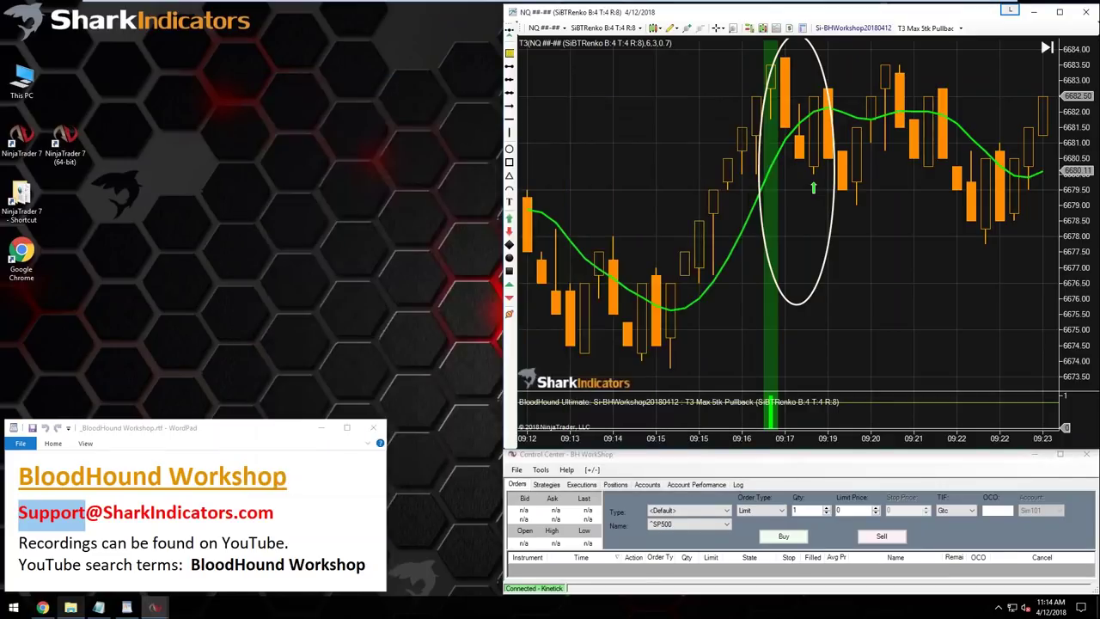
# - Open the Si-BHWorkshop20180412 template editor from the chart, and move and enlarge its window beside the circled pullback
pyautogui.click(834, 28)
pyautogui.moveTo(221, 50); pyautogui.dragTo(178, 11)
pyautogui.moveTo(388, 365); pyautogui.dragTo(573, 532)
# - Set the Period of the Input B T3 indicator to 6 in the Bar A/B T3 Comp solver
pyautogui.click(53, 130)
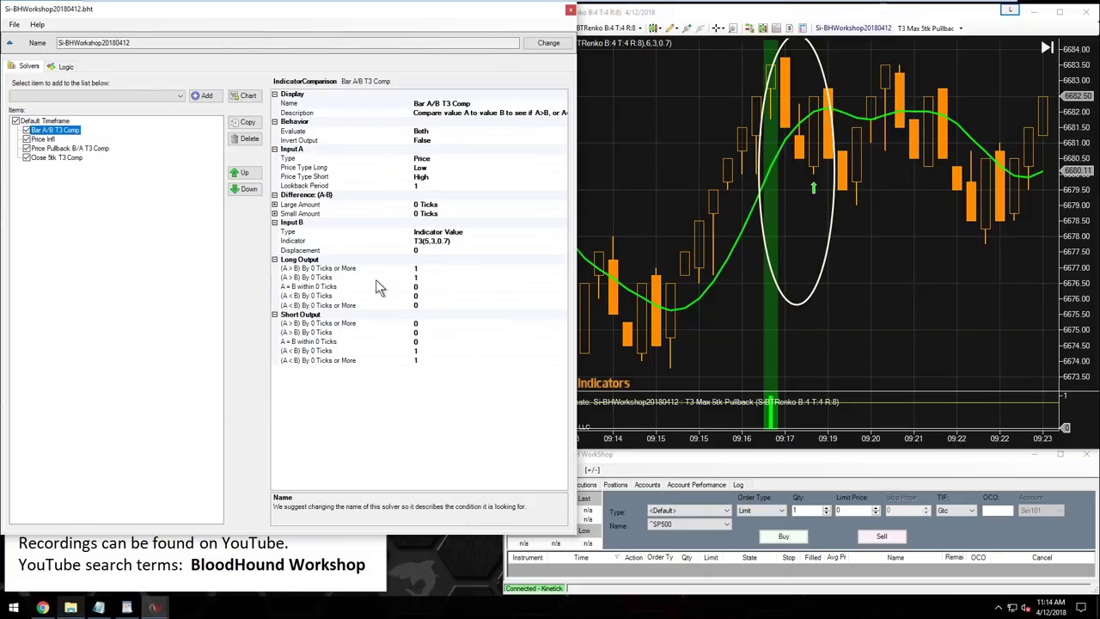
pyautogui.click(418, 240)
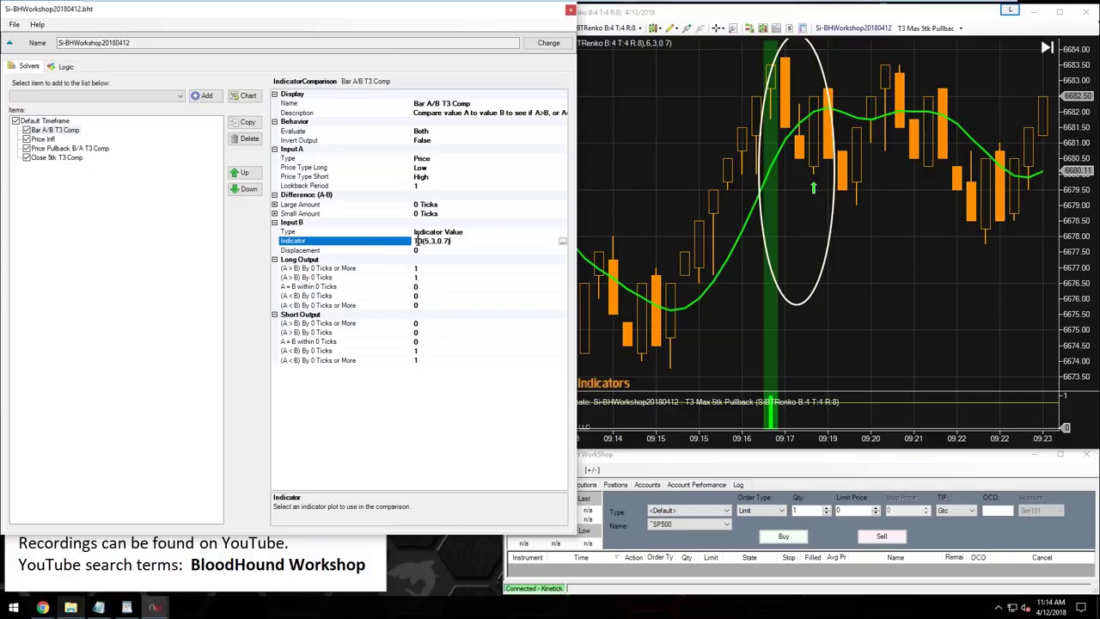
pyautogui.click(562, 242)
pyautogui.click(392, 95)
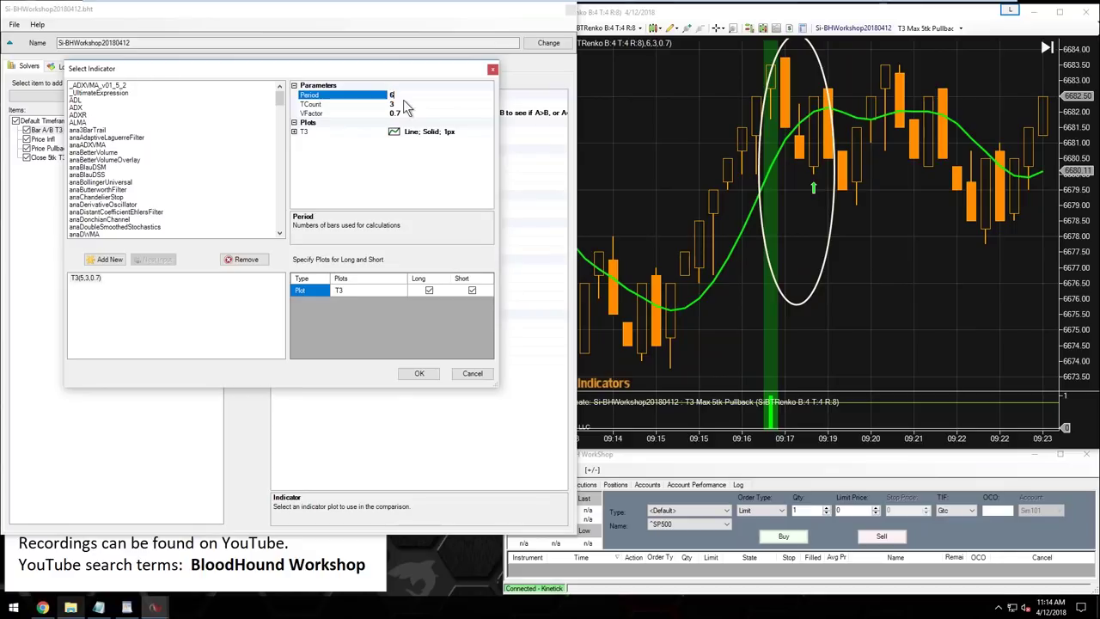
pyautogui.write('6')
pyautogui.click(403, 102)
pyautogui.click(406, 112)
pyautogui.click(418, 373)
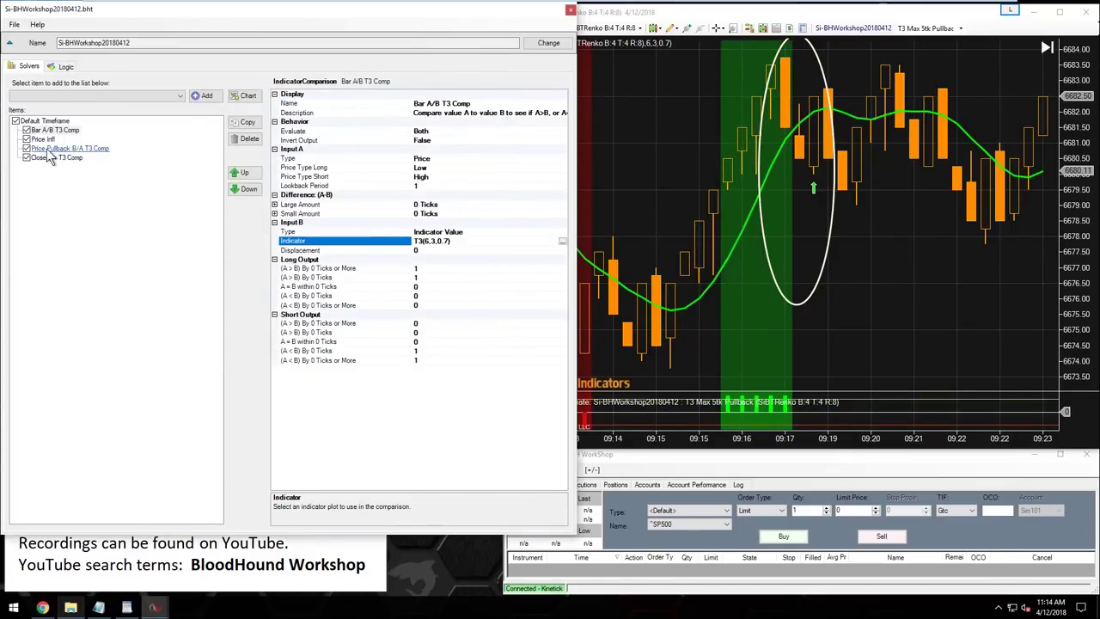
# - Set the Period of the Input B T3 indicator to 6 in the Price Pullback B/A T3 Comp solver
pyautogui.click(52, 150)
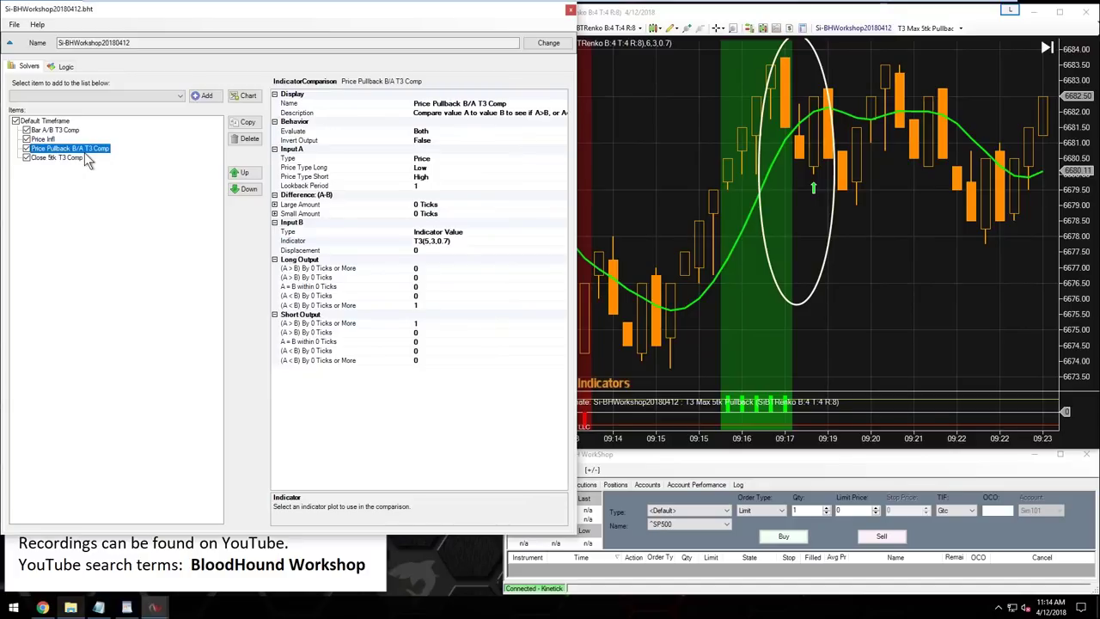
pyautogui.click(543, 241)
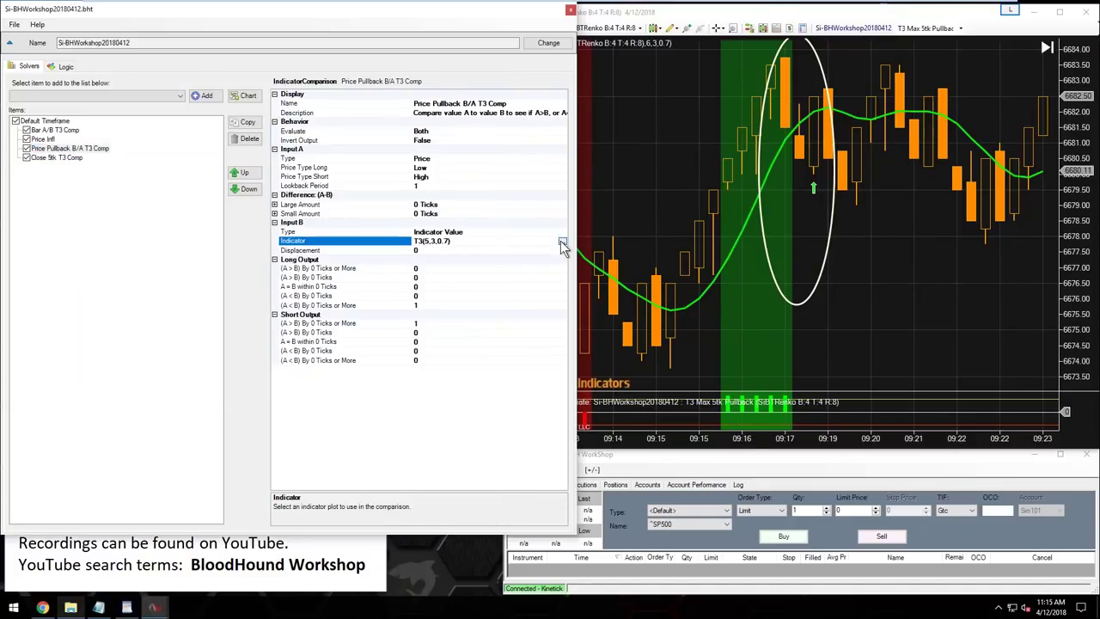
pyautogui.click(561, 241)
pyautogui.click(407, 110)
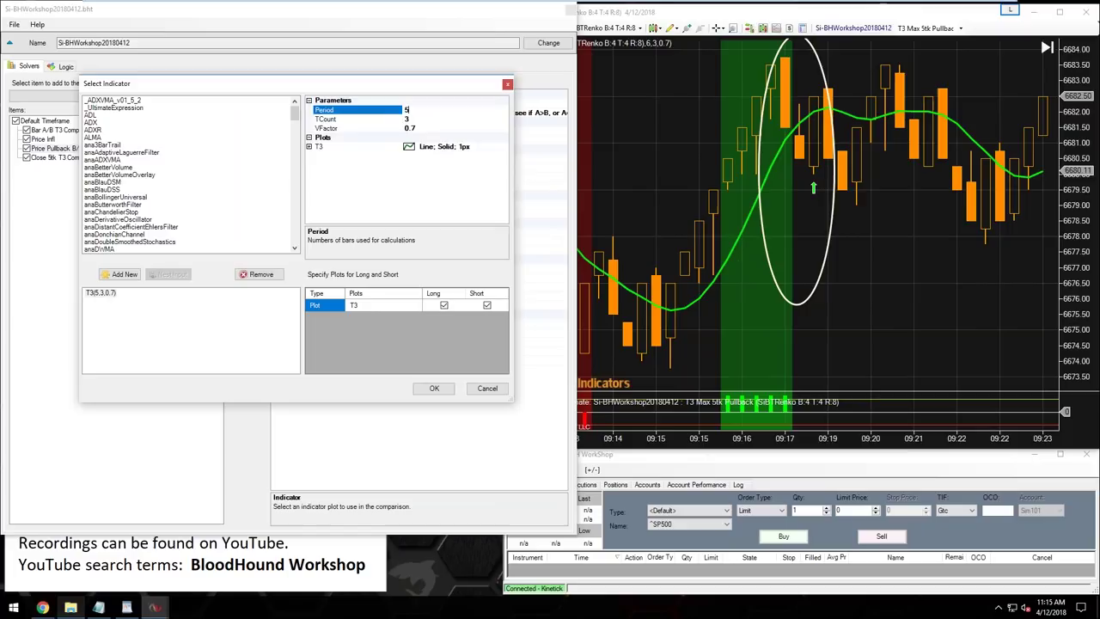
pyautogui.write('6')
pyautogui.click(439, 388)
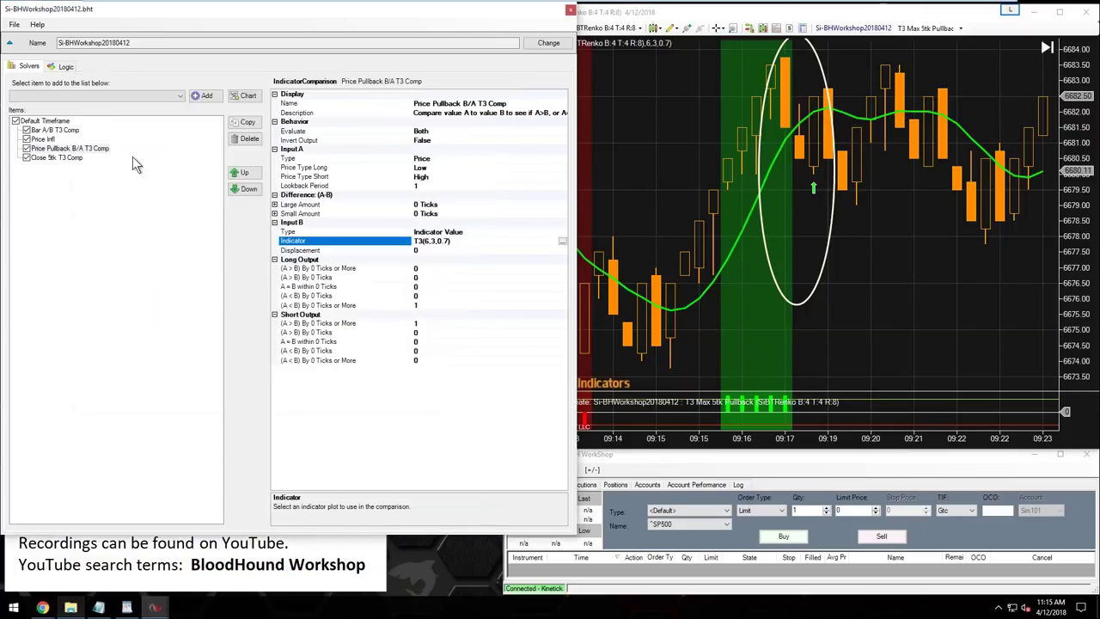
# - Check the Input B indicator of the Close 5tk T3 Comp solver and return to the T3 Max 5tk Pullback logic graph
pyautogui.click(70, 160)
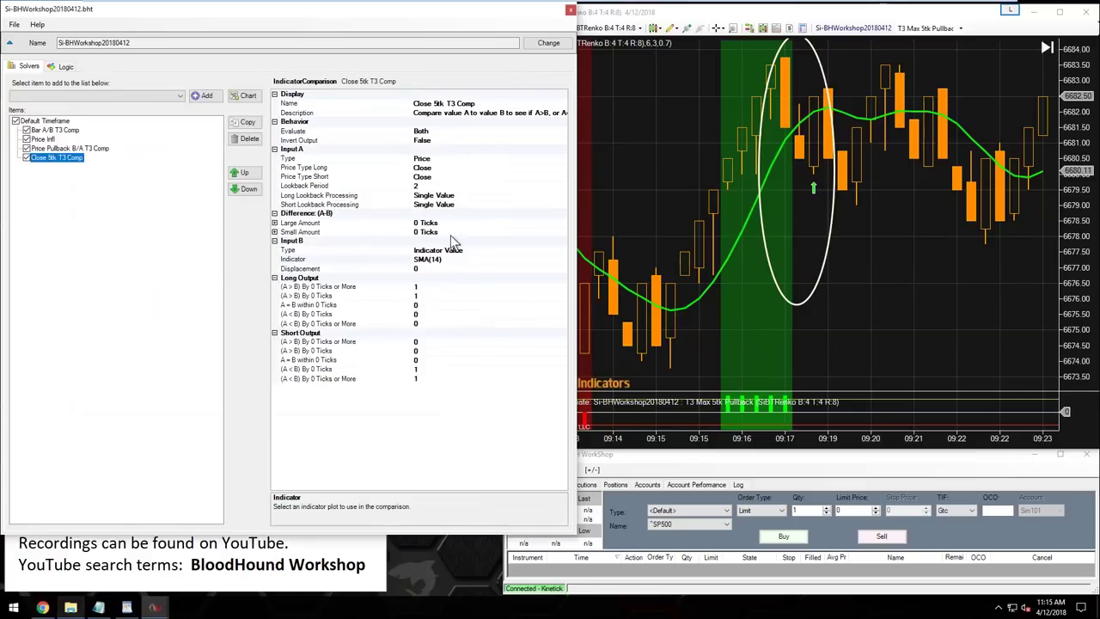
pyautogui.click(421, 260)
pyautogui.click(43, 158)
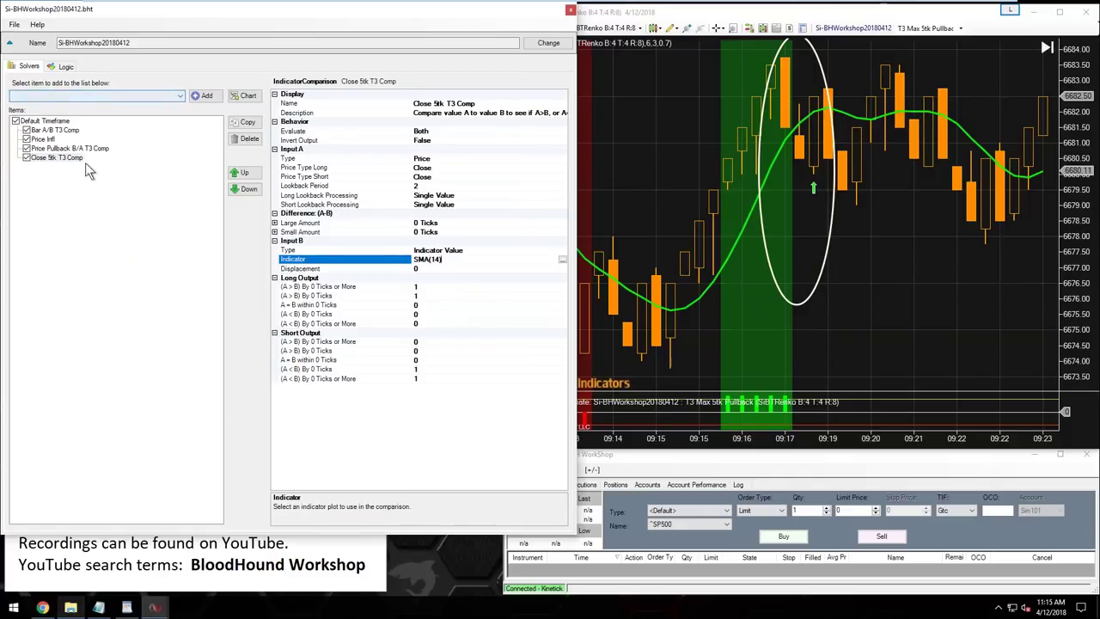
pyautogui.click(62, 68)
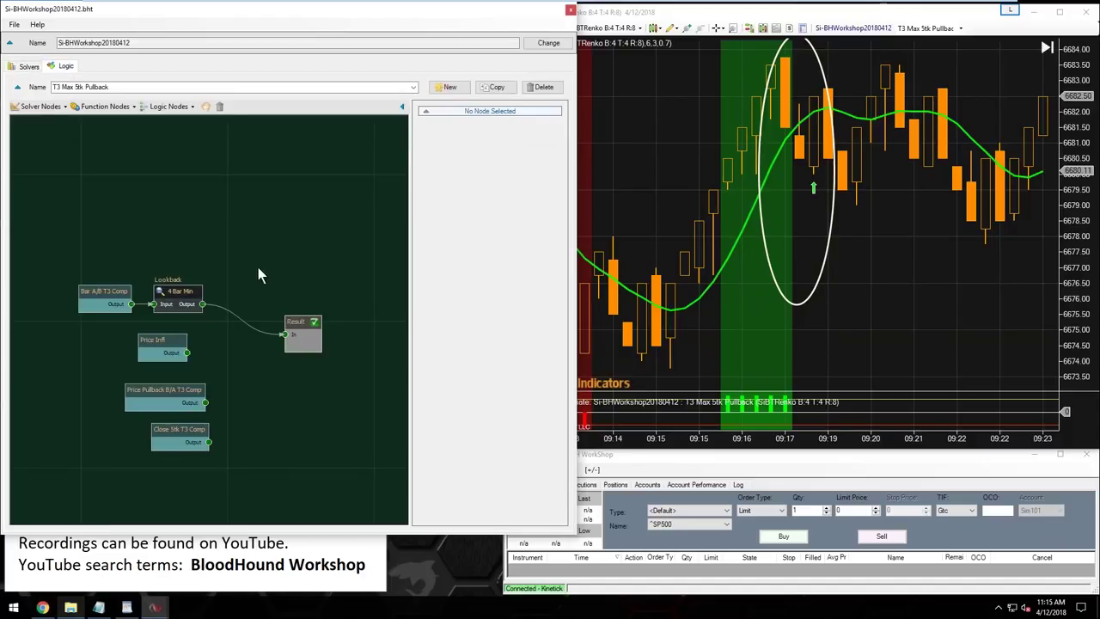
# - Compare the T3 line at the circled pullback with the setup rules image in Chrome, and return to the chart
pyautogui.click(858, 287)
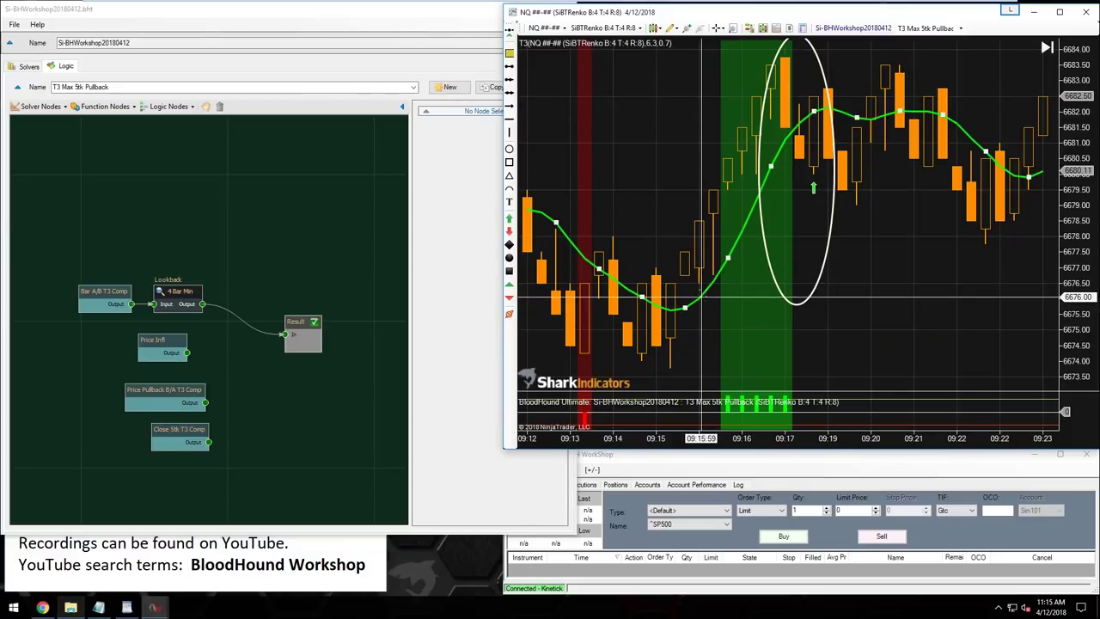
pyautogui.click(697, 283)
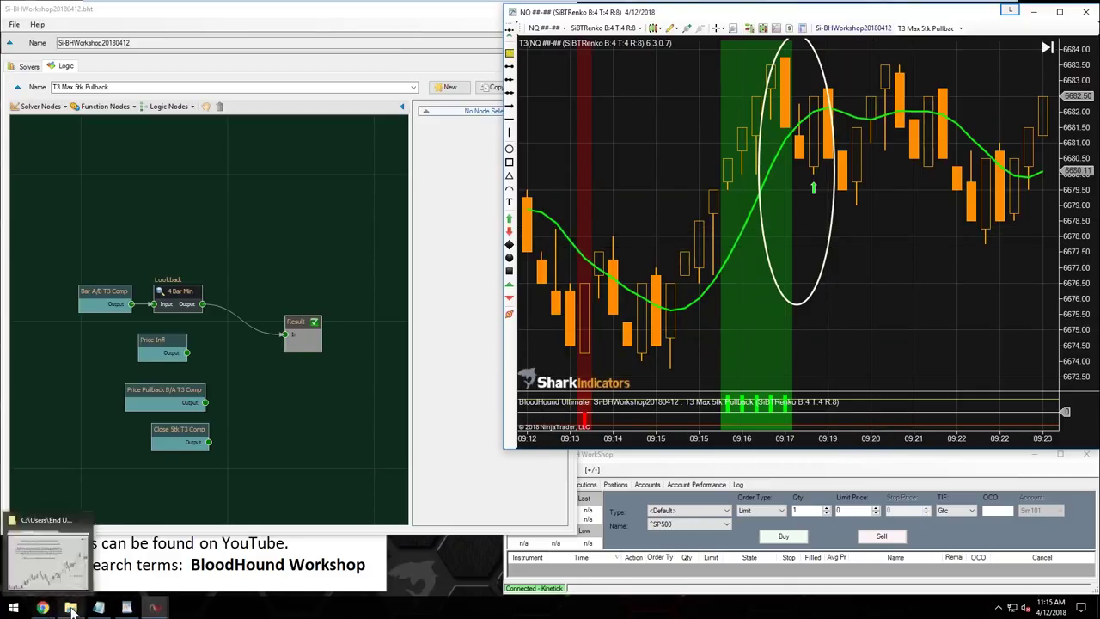
pyautogui.click(42, 607)
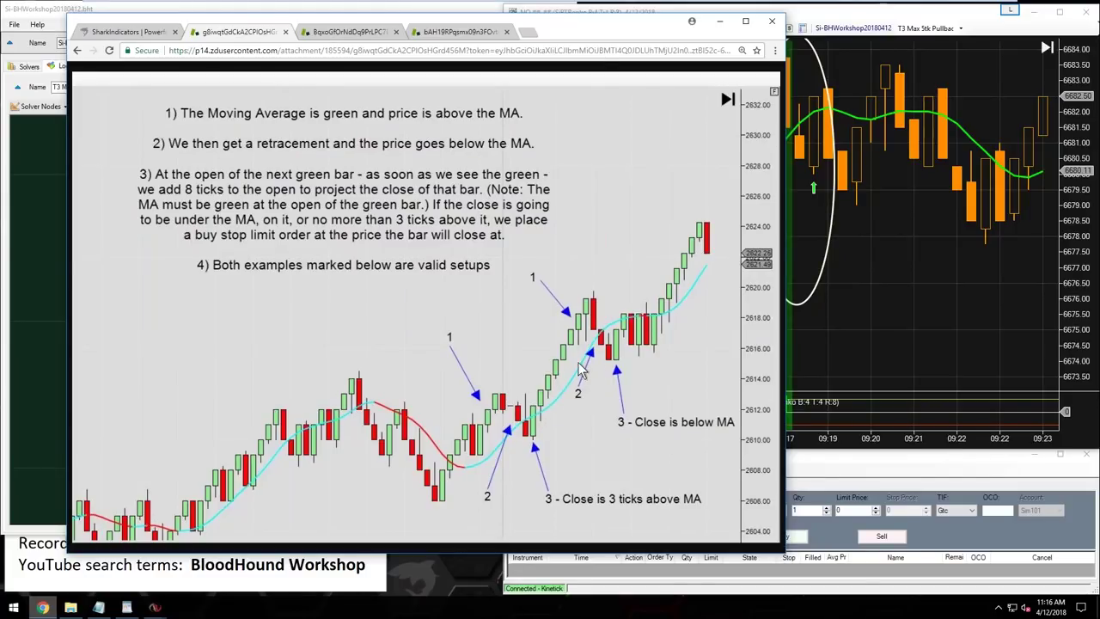
pyautogui.click(720, 24)
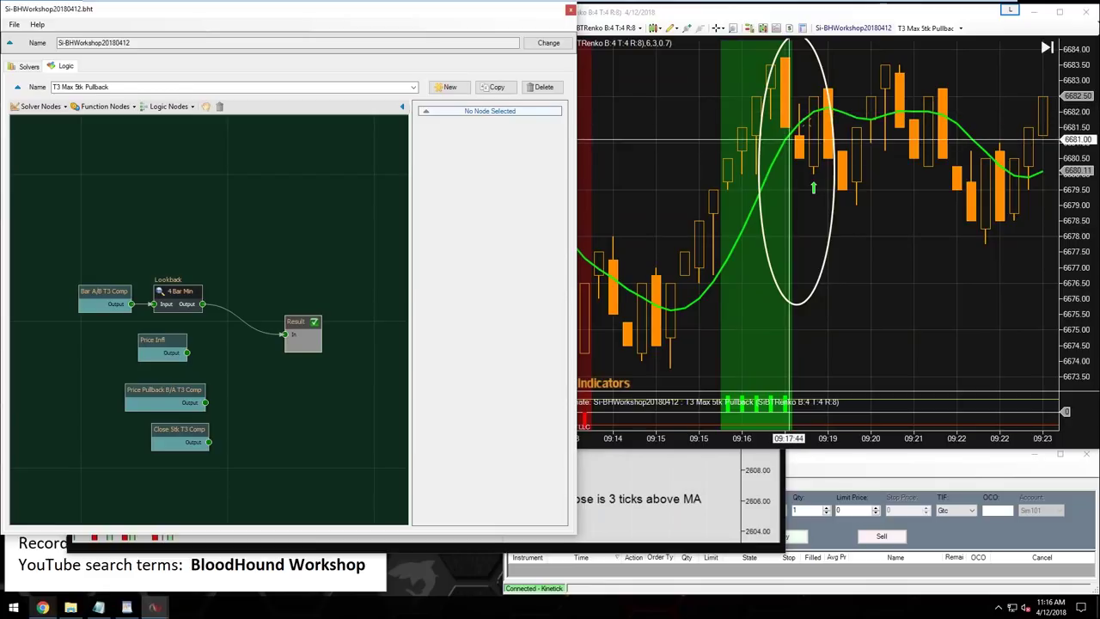
pyautogui.click(816, 118)
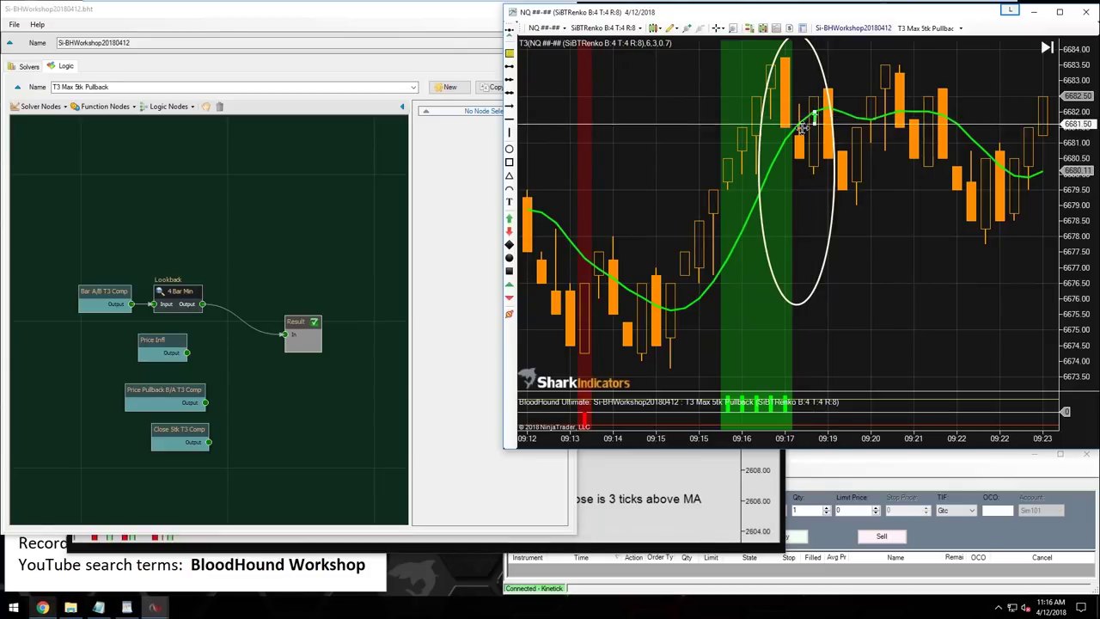
pyautogui.click(813, 188)
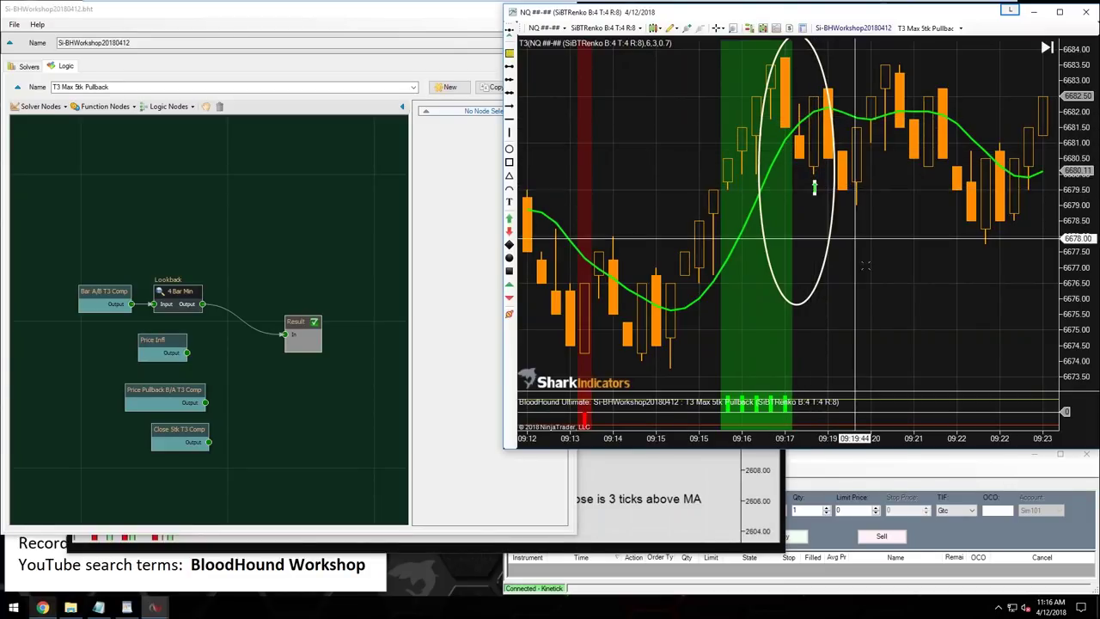
# - Add an Indicator Slope solver node between the lookback and Price Infl nodes, shifting the lower nodes down, and connect it to Result
pyautogui.click(38, 111)
pyautogui.click(38, 110)
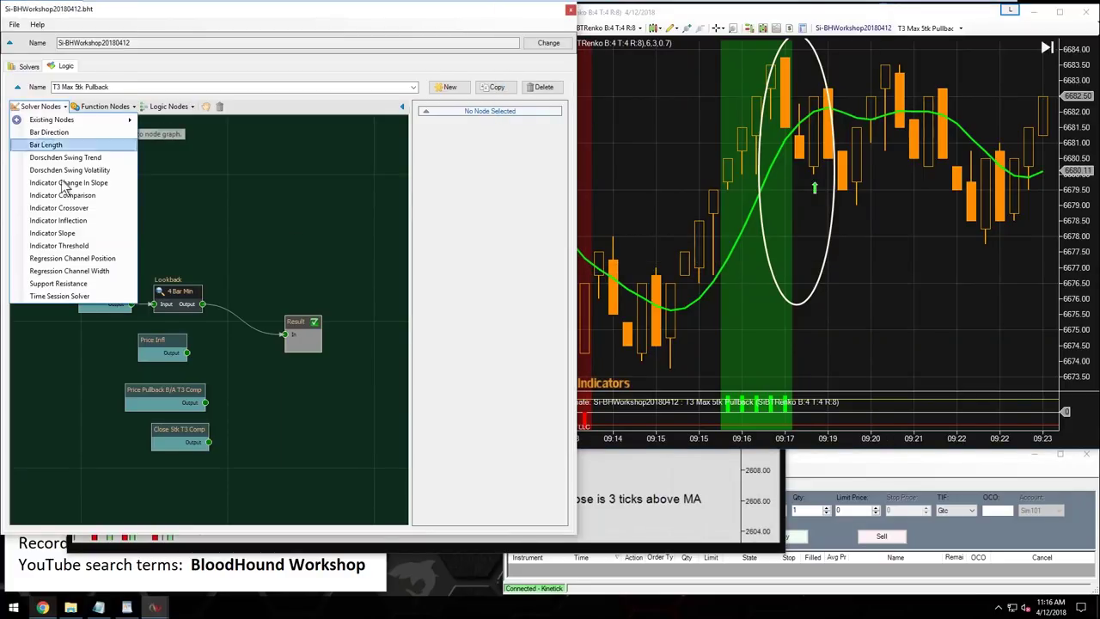
pyautogui.click(85, 241)
pyautogui.moveTo(202, 461); pyautogui.dragTo(163, 397)
pyautogui.click(327, 215)
pyautogui.moveTo(241, 331); pyautogui.dragTo(222, 352)
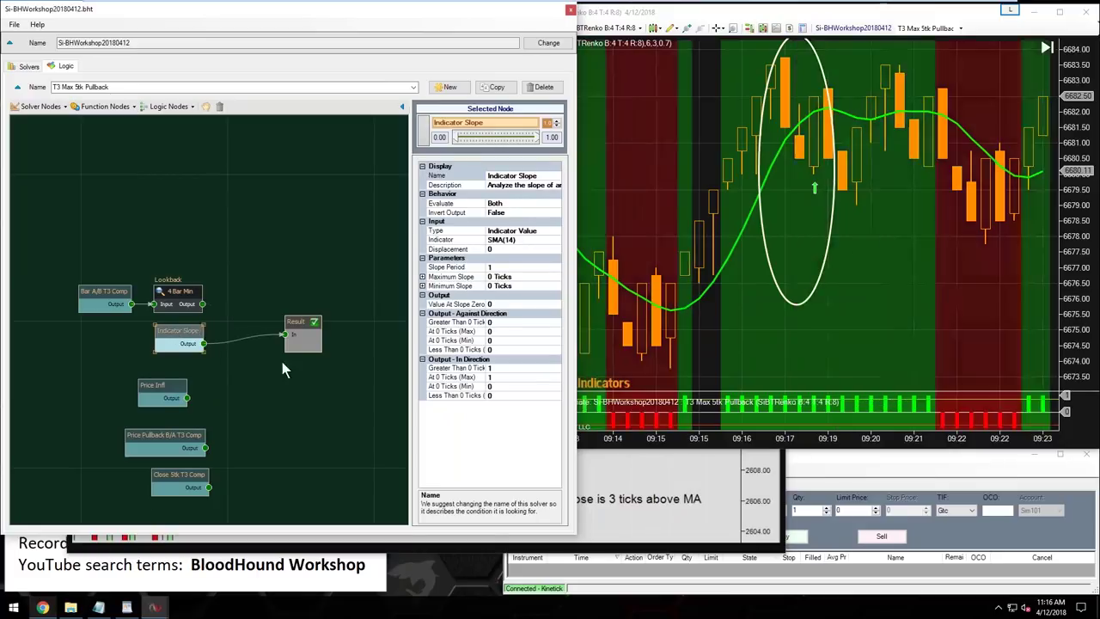
# - Rename the Indicator Slope node as T3 Slope and set its input indicator to T3 with a Period of 6
pyautogui.click(461, 175)
pyautogui.write('T3')
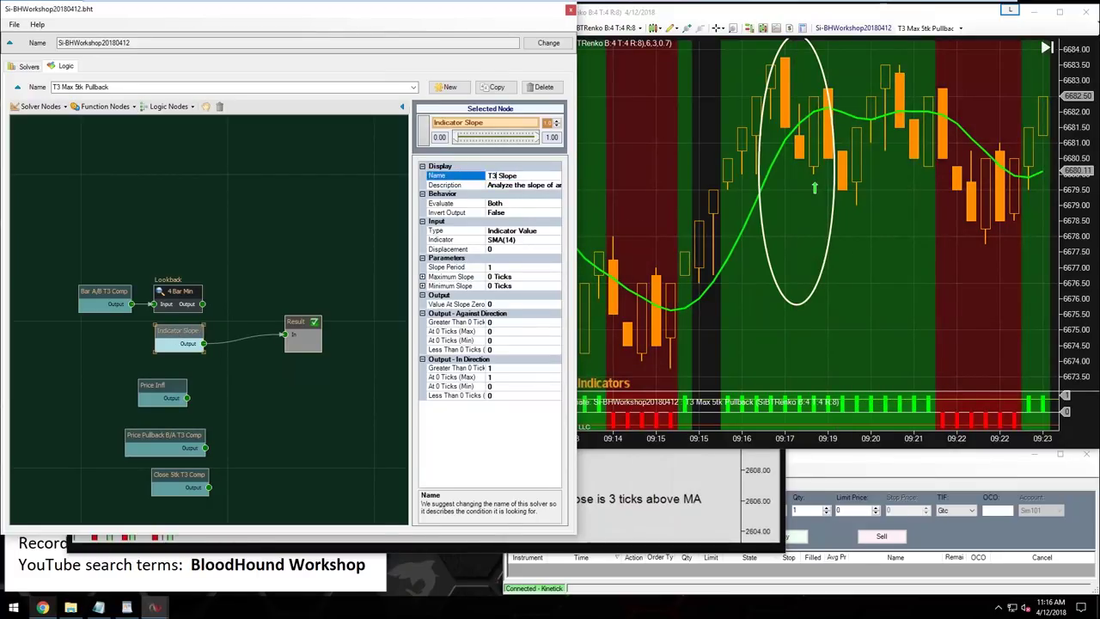
pyautogui.click(557, 239)
pyautogui.click(556, 239)
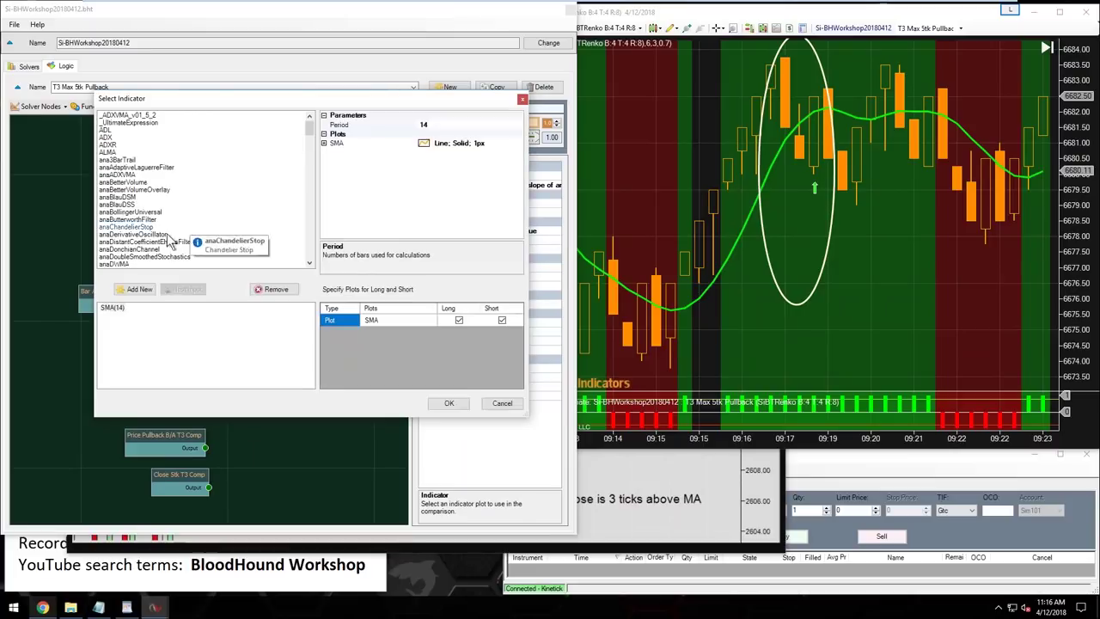
pyautogui.click(134, 289)
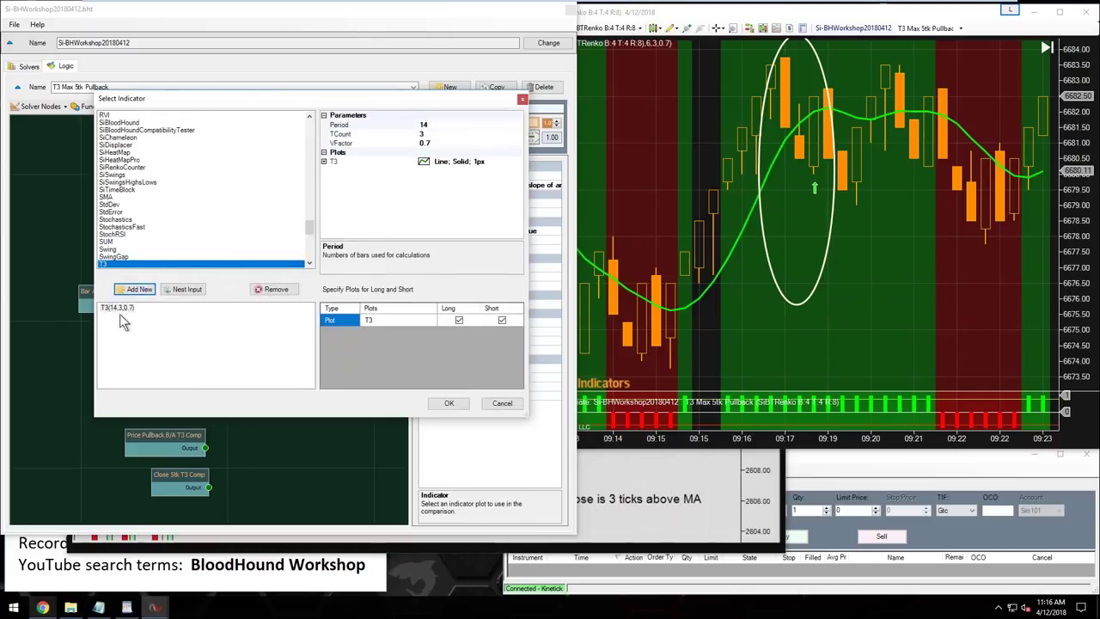
pyautogui.click(423, 125)
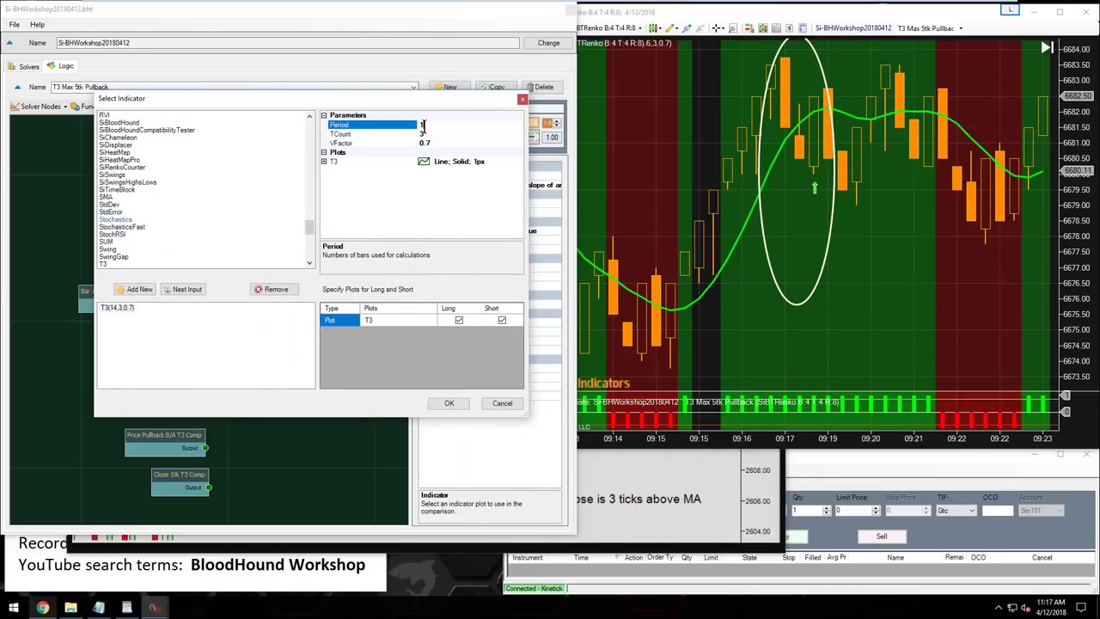
pyautogui.write('6')
pyautogui.click(449, 403)
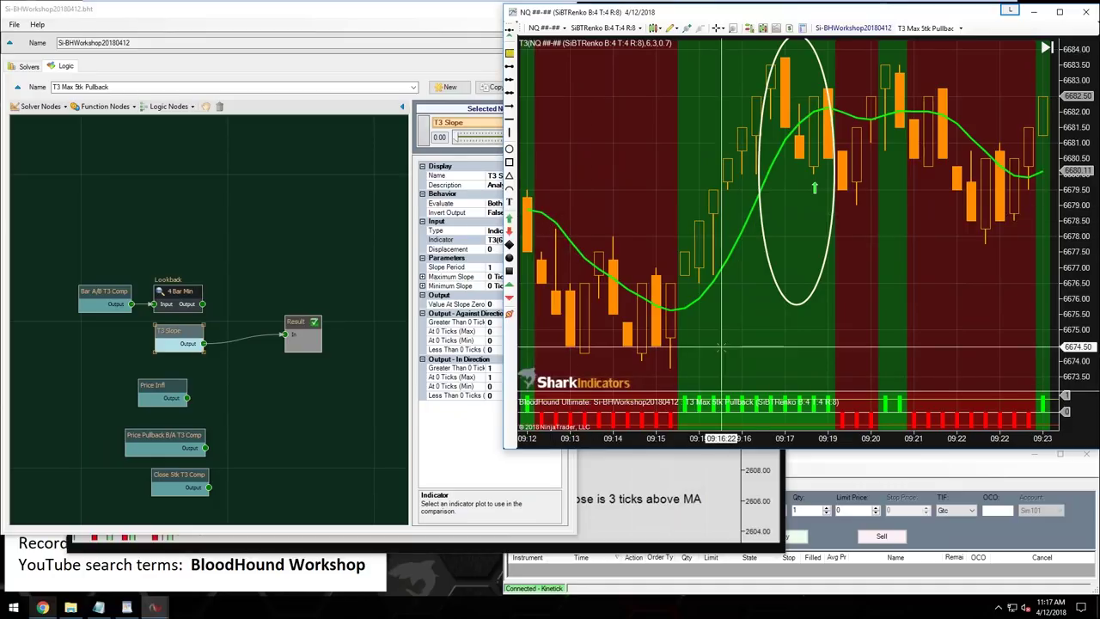
# - Compare the T3 Slope signals with the circled pullback on the chart, and align the T3 Slope node below the lookback node
pyautogui.middleClick(788, 208)
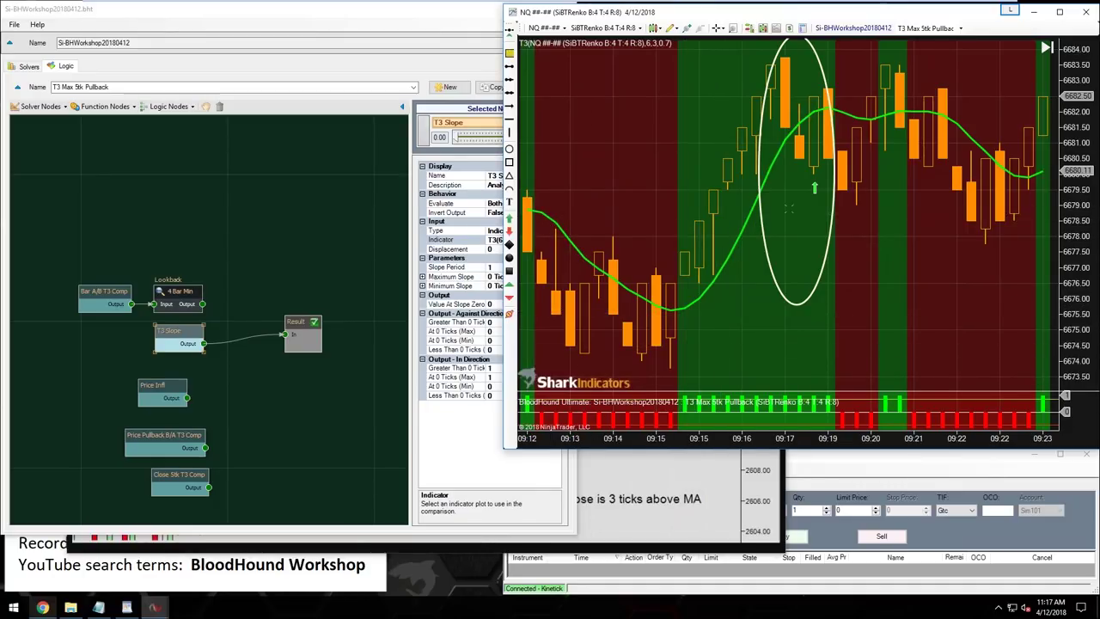
pyautogui.click(172, 331)
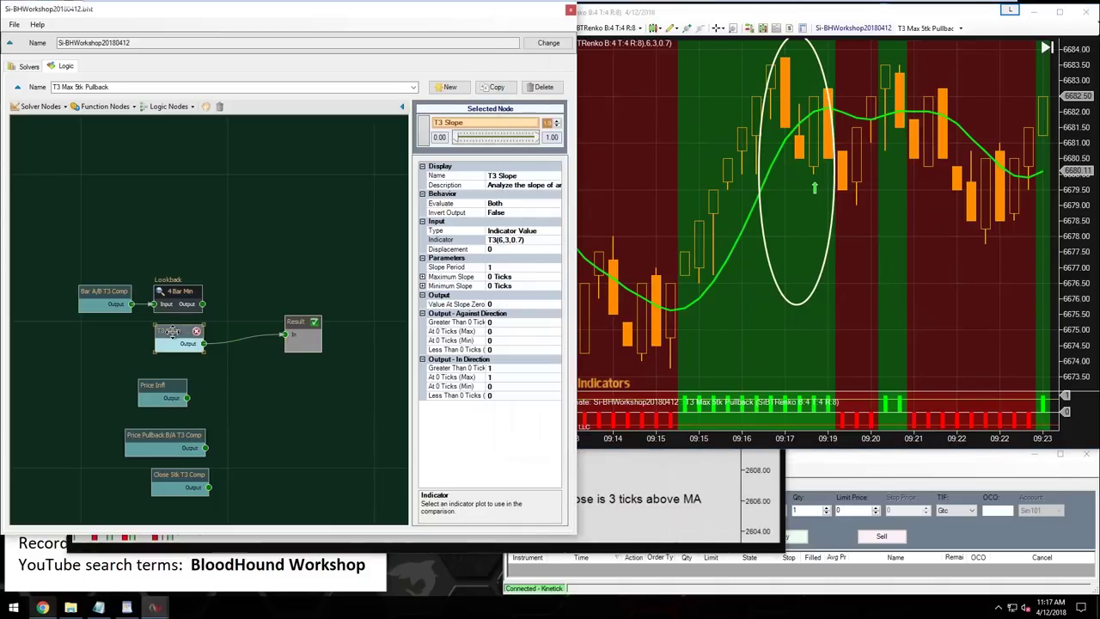
pyautogui.moveTo(172, 331); pyautogui.dragTo(166, 336)
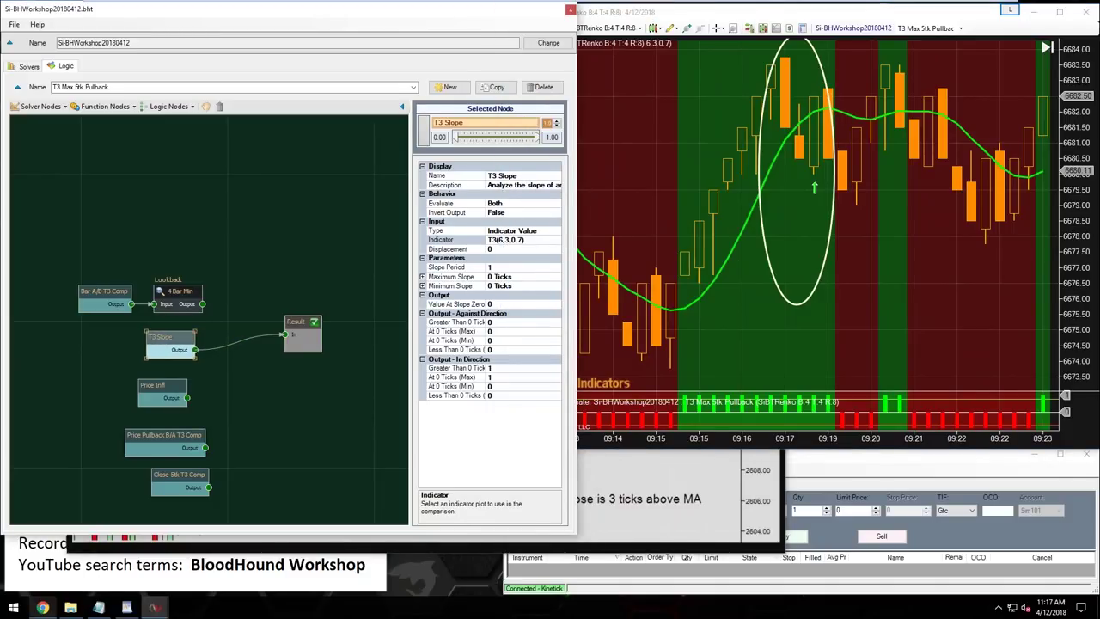
pyautogui.click(729, 292)
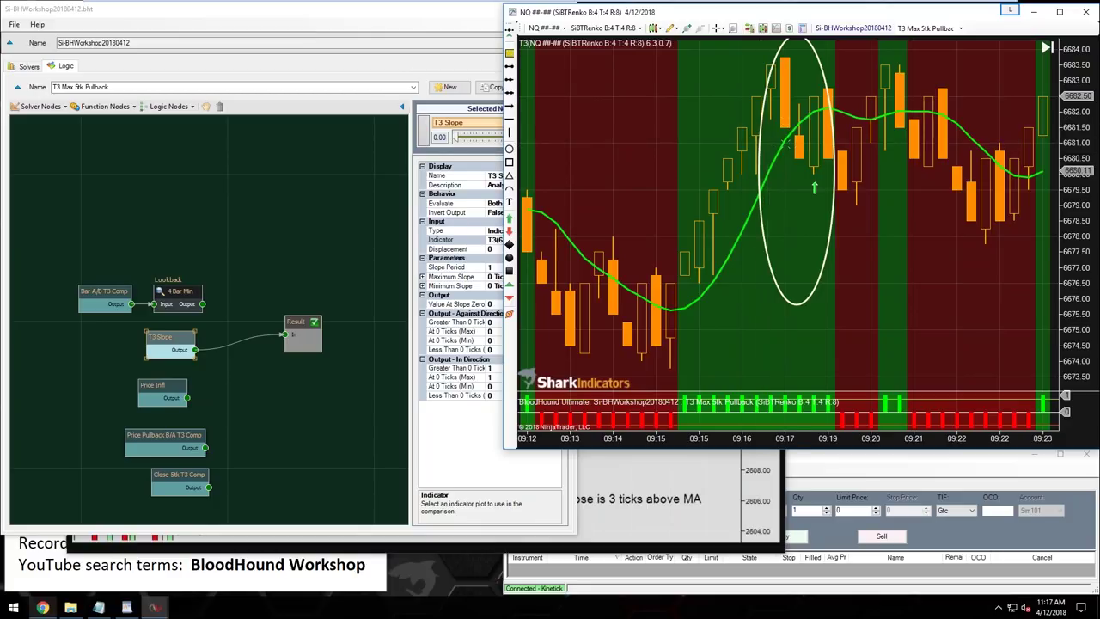
# - Add an And logic node that combines the 4 Bar Min and T3 Slope outputs and feeds Result
pyautogui.click(161, 111)
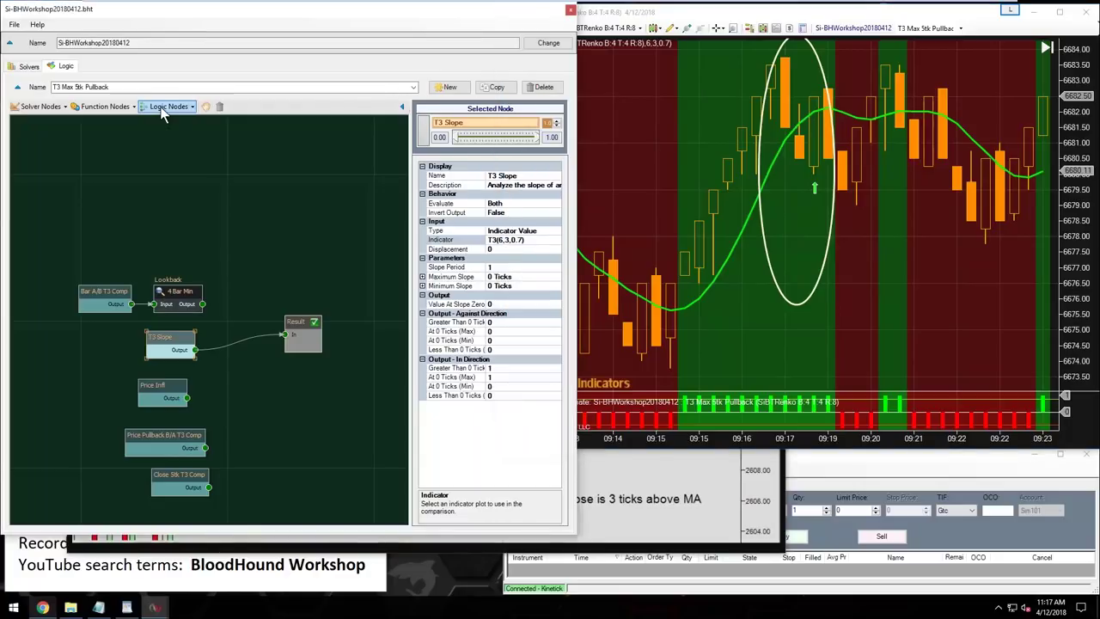
pyautogui.click(179, 146)
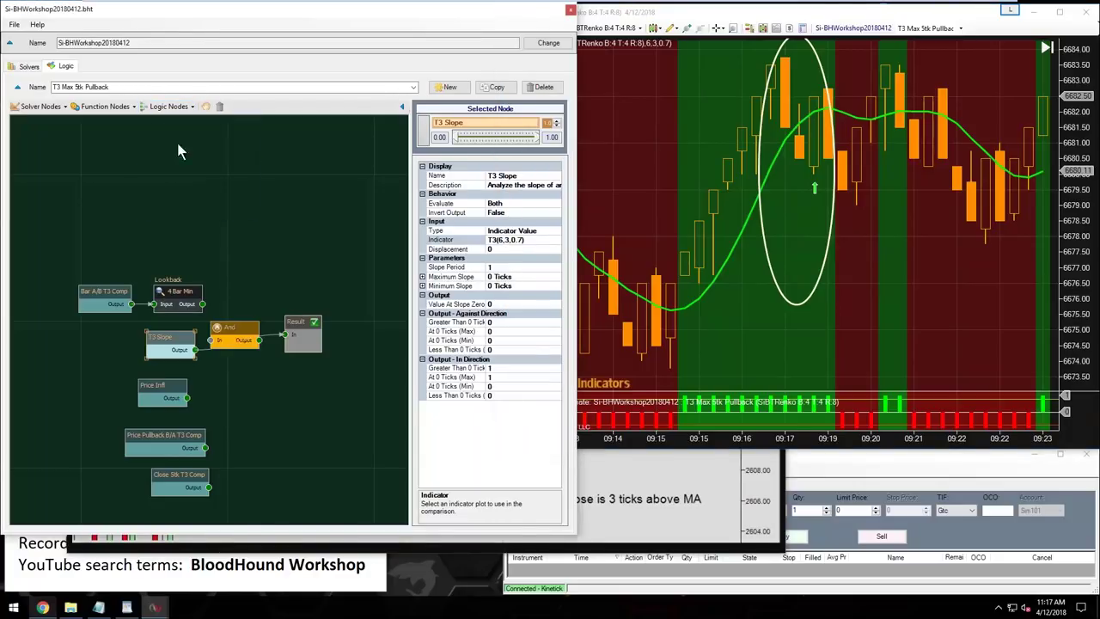
pyautogui.moveTo(294, 325); pyautogui.dragTo(333, 378)
pyautogui.moveTo(225, 328); pyautogui.dragTo(251, 305)
pyautogui.moveTo(195, 349); pyautogui.dragTo(323, 389)
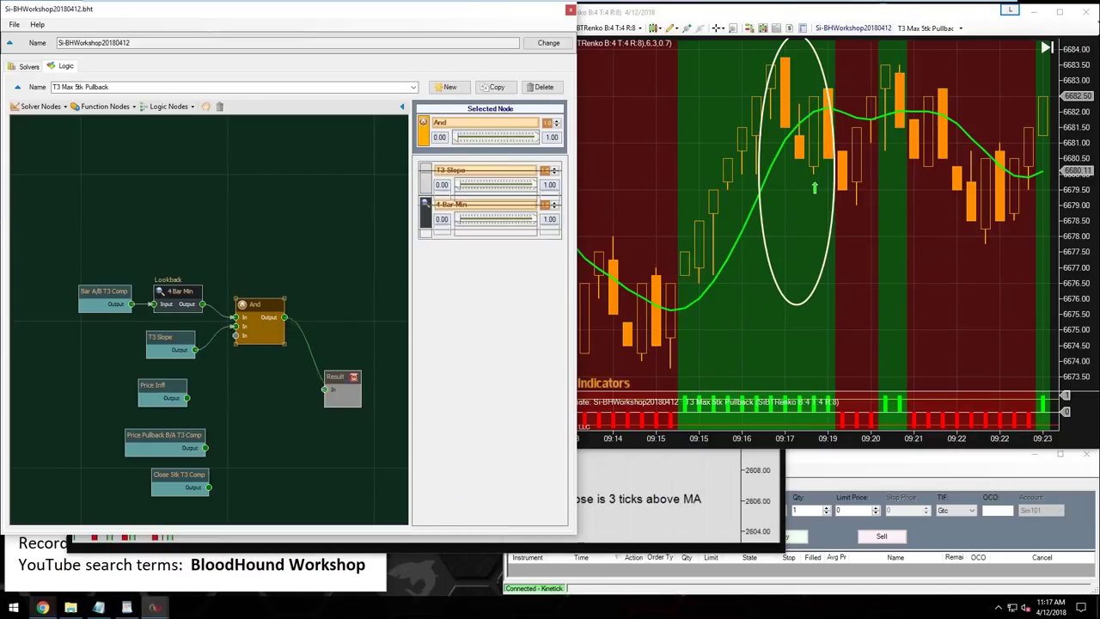
pyautogui.moveTo(250, 305); pyautogui.dragTo(252, 317)
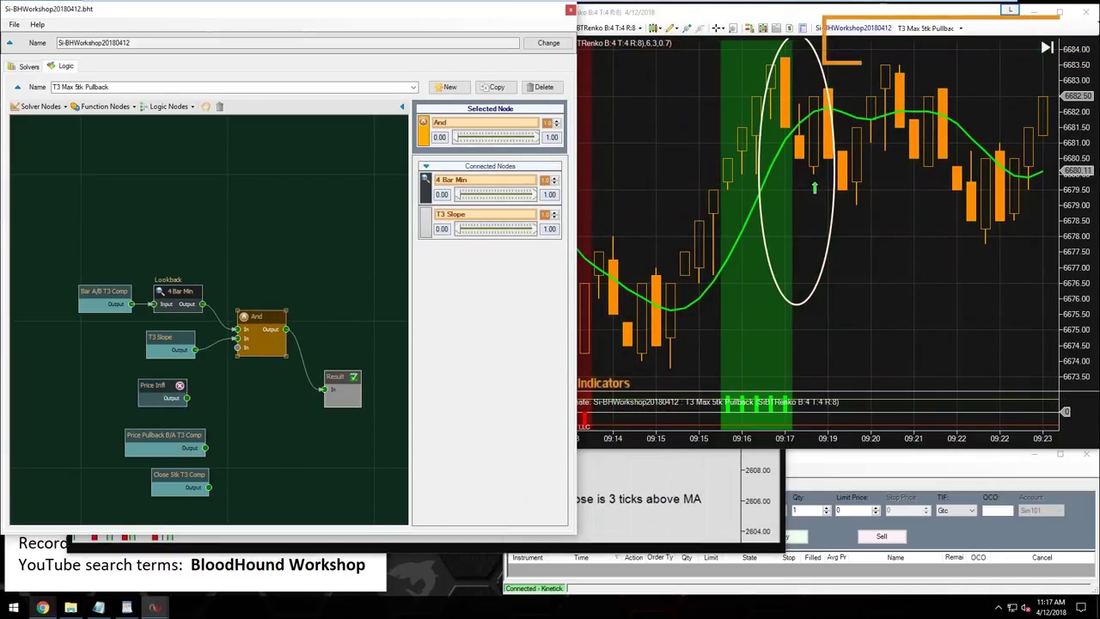
# - Connect the Price Infl output to the And node and align the Price Infl and Price Pullback B/A T3 Comp nodes
pyautogui.moveTo(187, 397); pyautogui.dragTo(238, 344)
pyautogui.moveTo(165, 435); pyautogui.dragTo(172, 434)
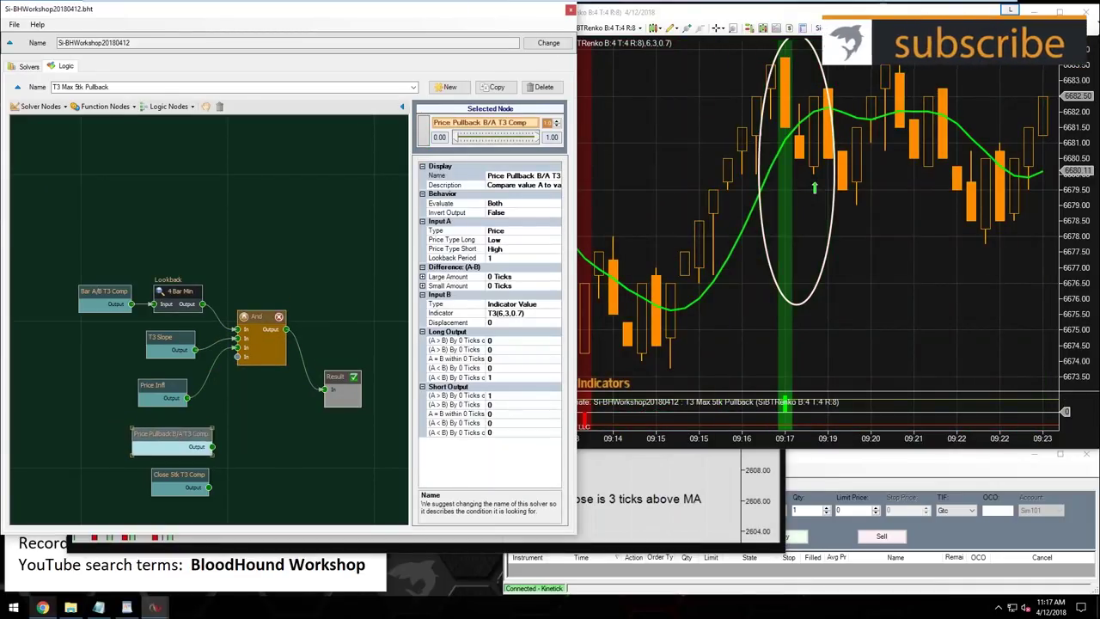
pyautogui.click(264, 394)
pyautogui.moveTo(213, 378)
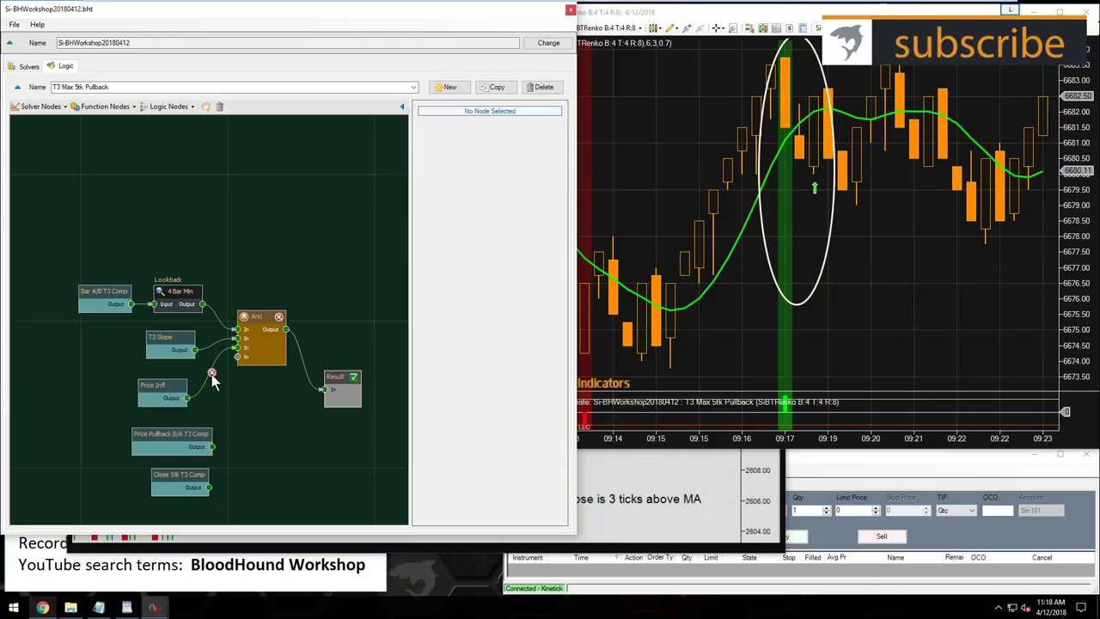
pyautogui.moveTo(153, 388); pyautogui.dragTo(162, 381)
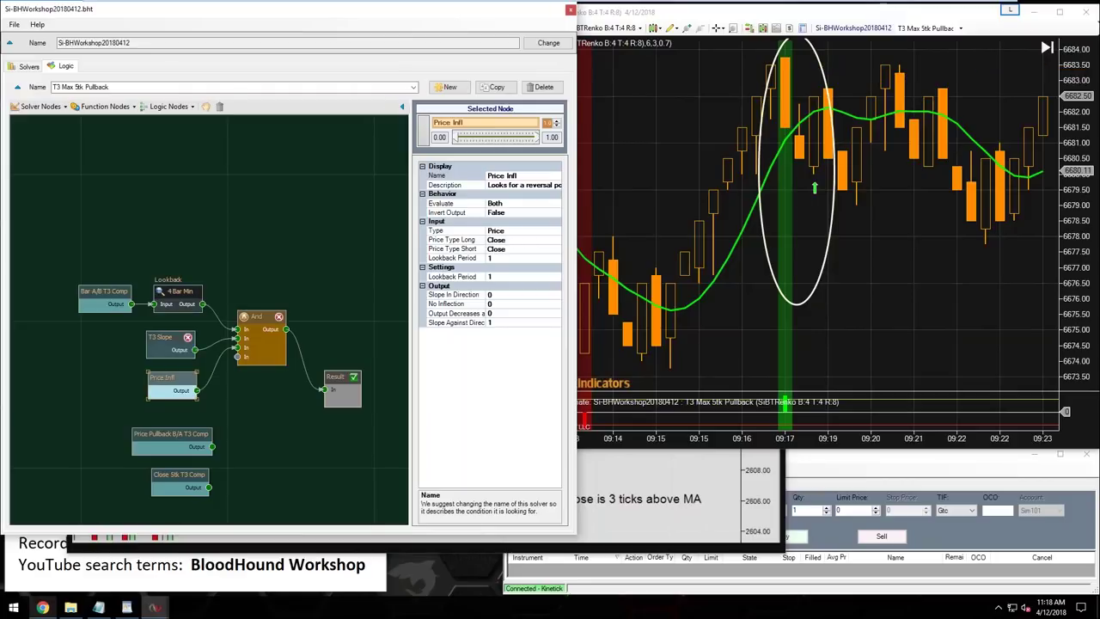
pyautogui.moveTo(215, 343)
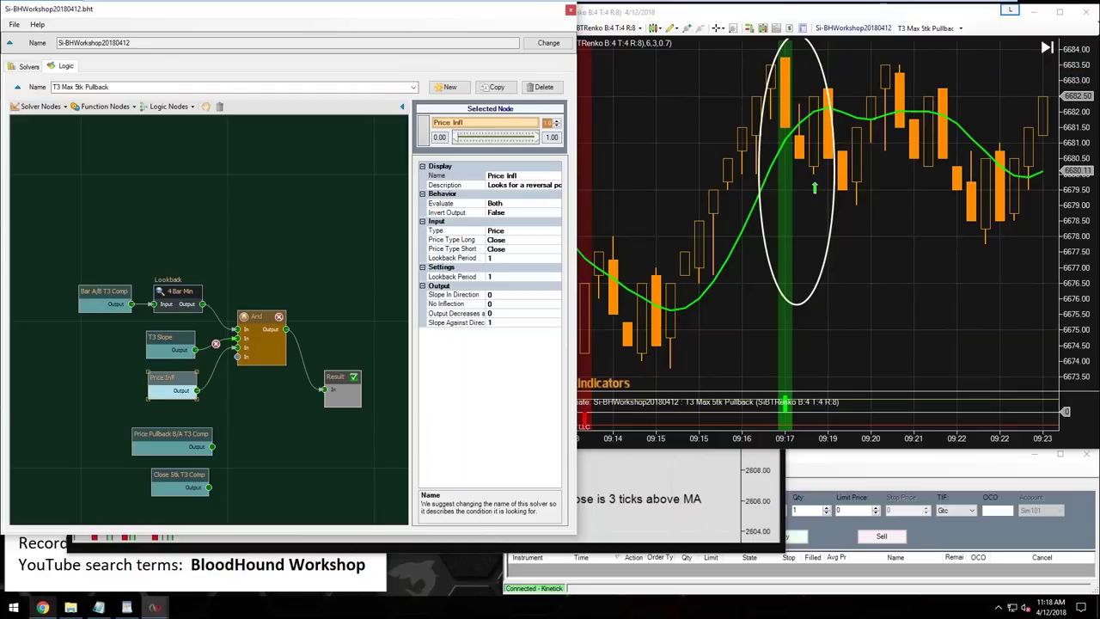
# - Rename the And node as Cond #1
pyautogui.click(254, 318)
pyautogui.doubleClick(458, 123)
pyautogui.press('BackSpace')
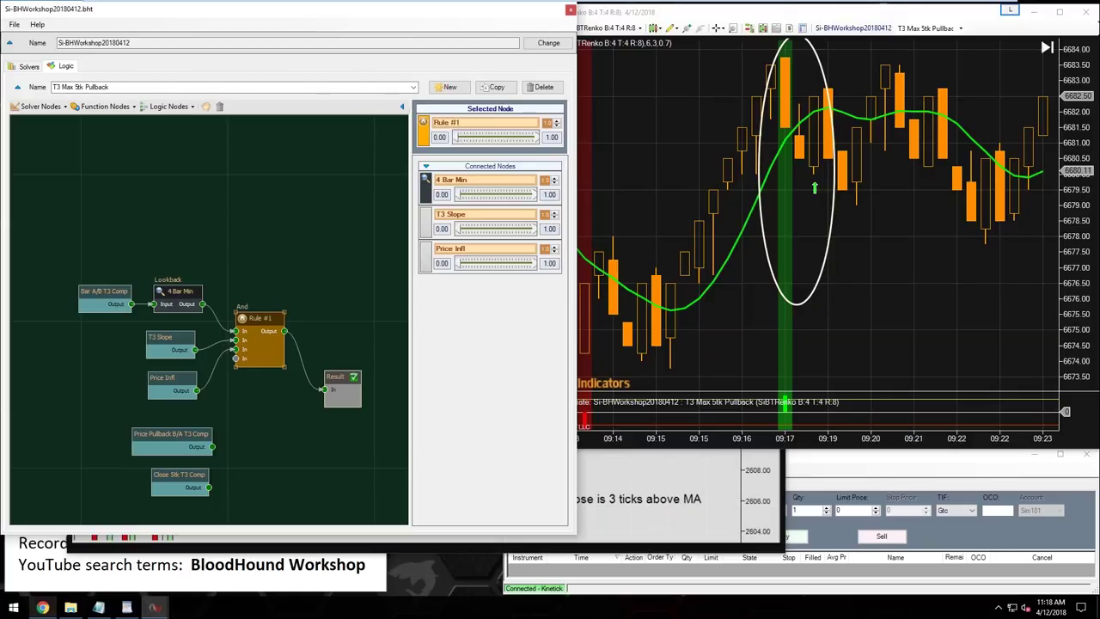
pyautogui.press('Delete')
pyautogui.press('Delete')
# - Check the setup rules image in Chrome, and disconnect Price Infl from the Cond #1 node in the logic graph
pyautogui.click(43, 608)
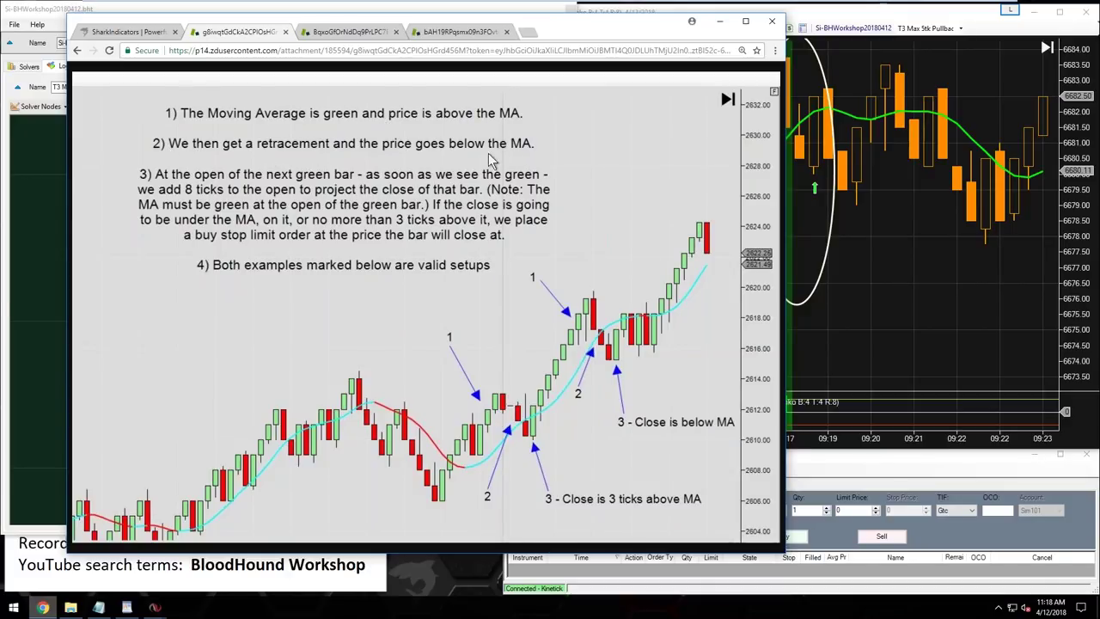
pyautogui.click(30, 284)
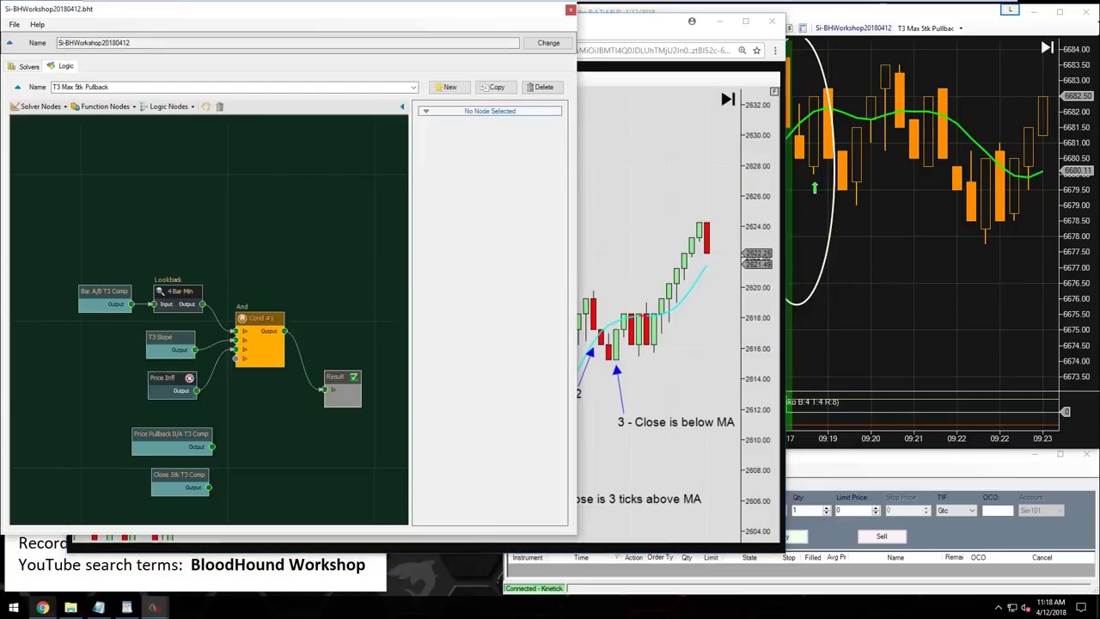
pyautogui.click(165, 389)
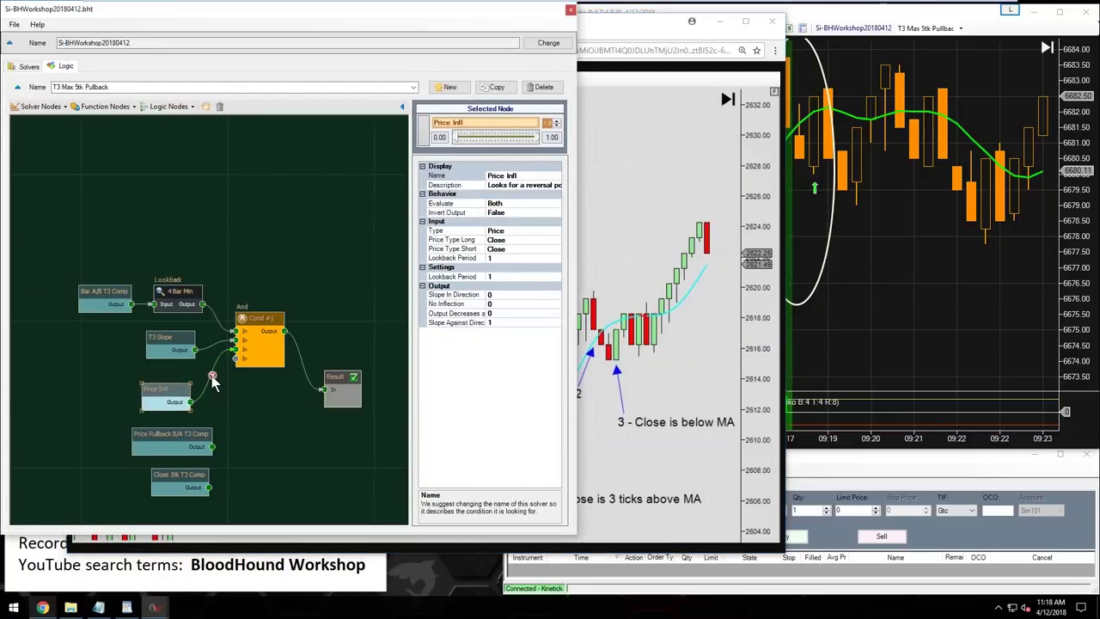
pyautogui.click(214, 378)
# - Place Price Infl just above the Price Pullback B/A T3 Comp node and move the Cond #1 node group up and to the left
pyautogui.moveTo(159, 388); pyautogui.dragTo(178, 402)
pyautogui.moveTo(68, 262); pyautogui.dragTo(251, 414)
pyautogui.click(216, 204)
# - Add a second And node named Cond #2 with Price Infl and Price Pullback B/A T3 Comp as its inputs
pyautogui.click(169, 105)
pyautogui.click(176, 157)
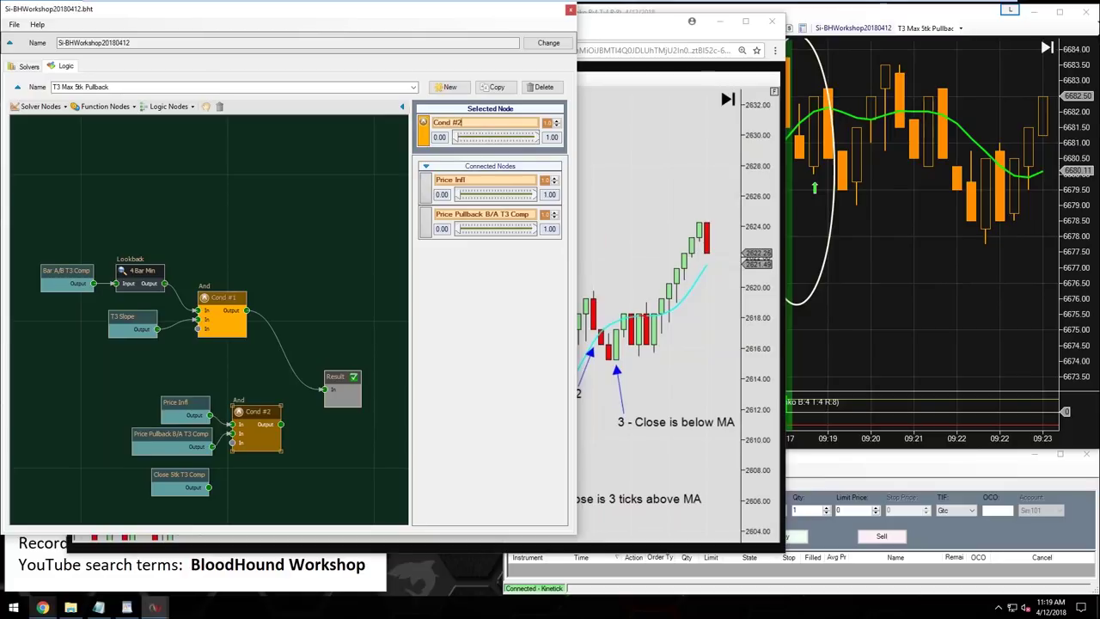
pyautogui.click(314, 216)
# - Move the Result node up beside Cond #1, and review the Cond #1 signals across the maximized NQ chart
pyautogui.moveTo(284, 348)
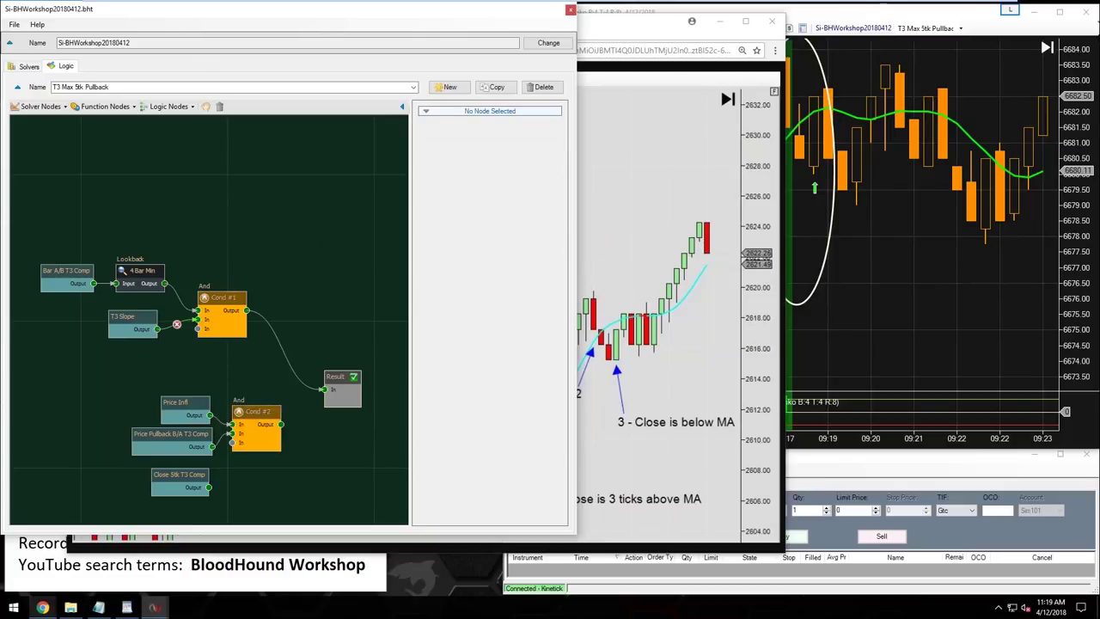
pyautogui.moveTo(342, 376); pyautogui.dragTo(335, 329)
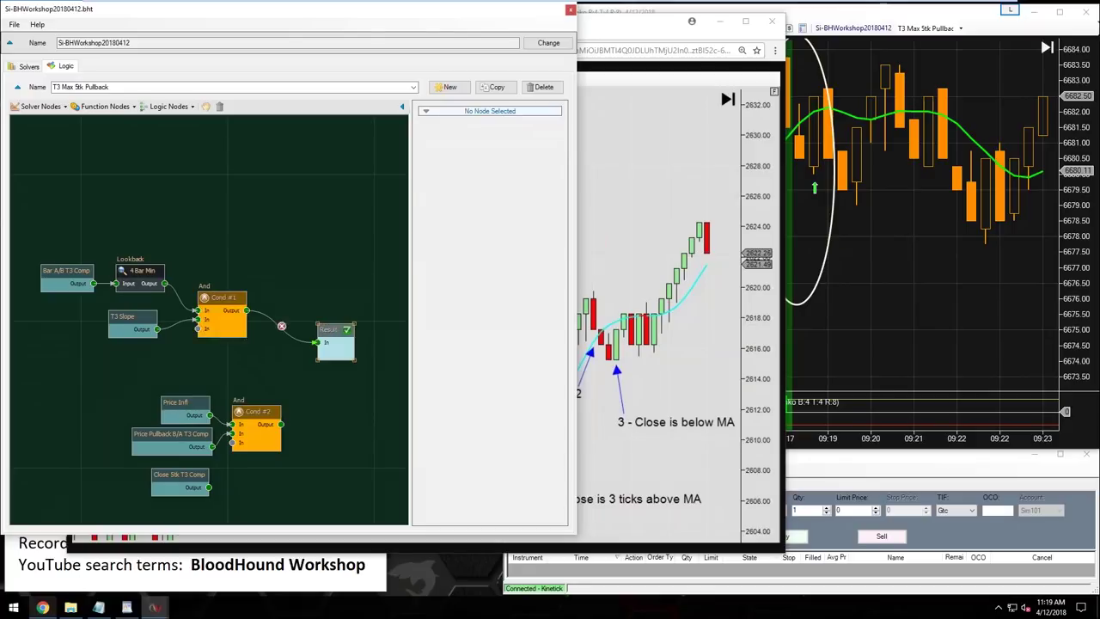
pyautogui.click(850, 63)
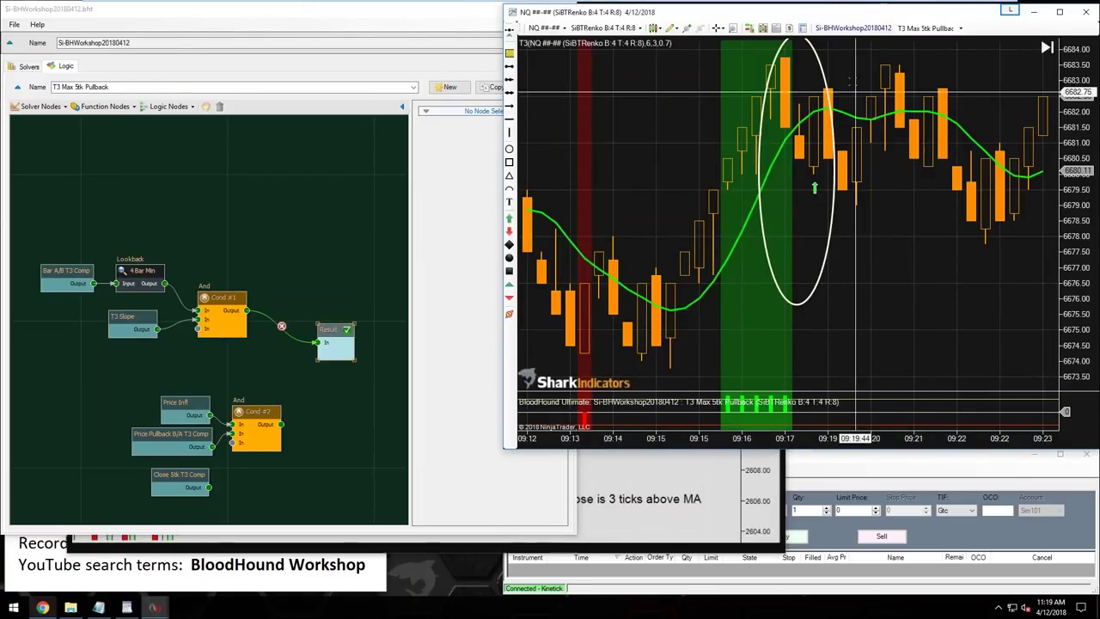
pyautogui.doubleClick(849, 13)
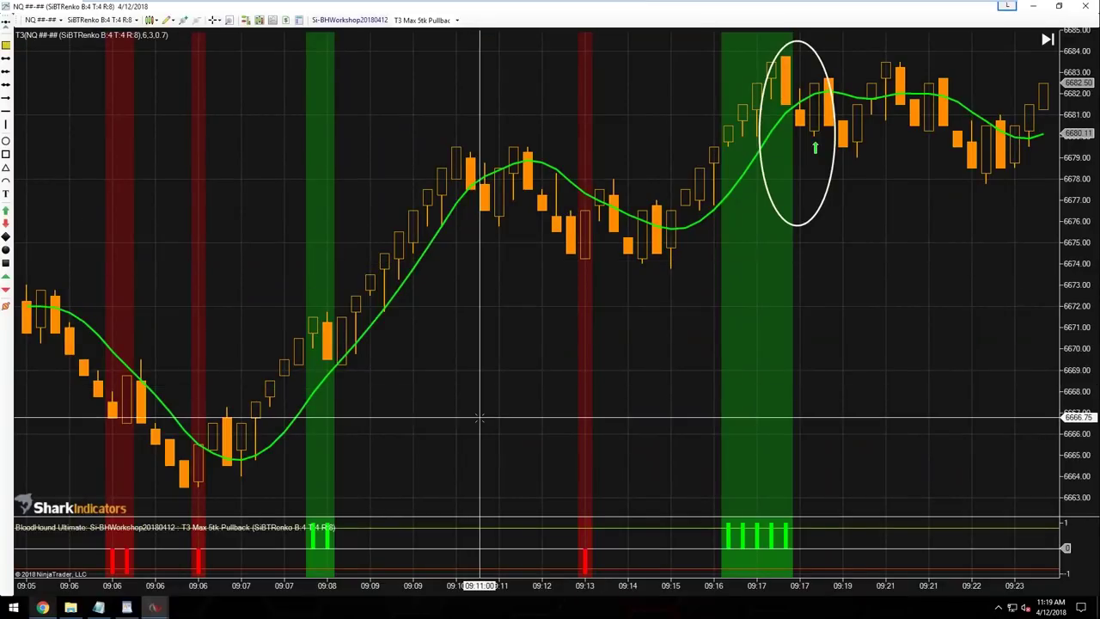
pyautogui.scroll(-3, 479, 419)
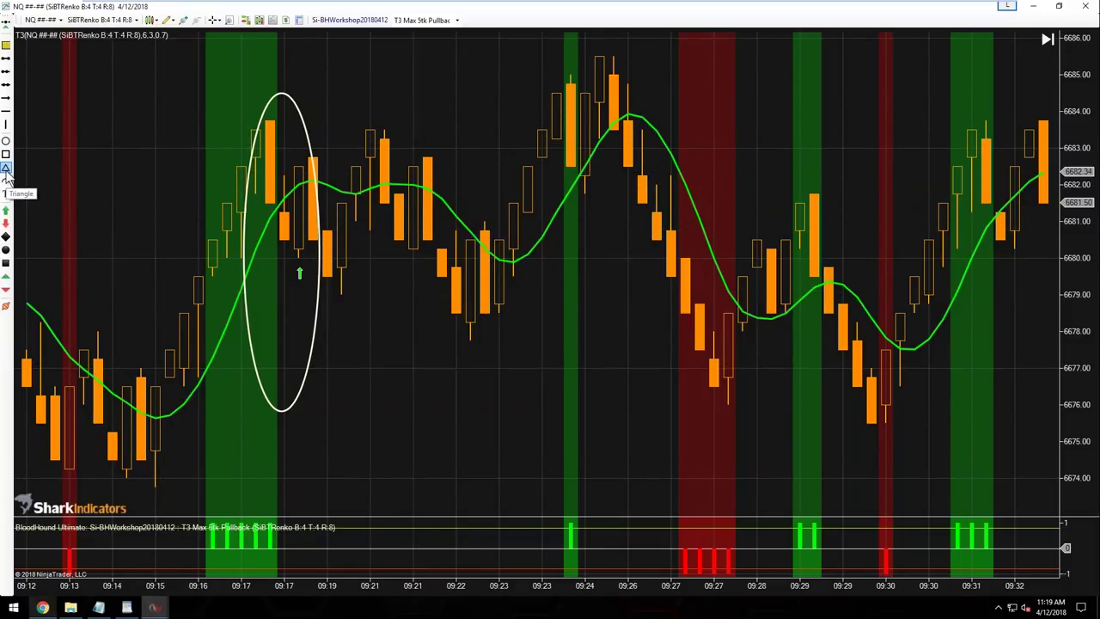
# - Draw a triangle on the chart around the bars and green signal zone near 09:29
pyautogui.moveTo(739, 334)
pyautogui.mouseDown()
pyautogui.moveTo(768, 307)
pyautogui.moveTo(798, 241)
pyautogui.moveTo(799, 185)
pyautogui.mouseUp()
pyautogui.click(825, 330)
pyautogui.moveTo(739, 335); pyautogui.dragTo(745, 329)
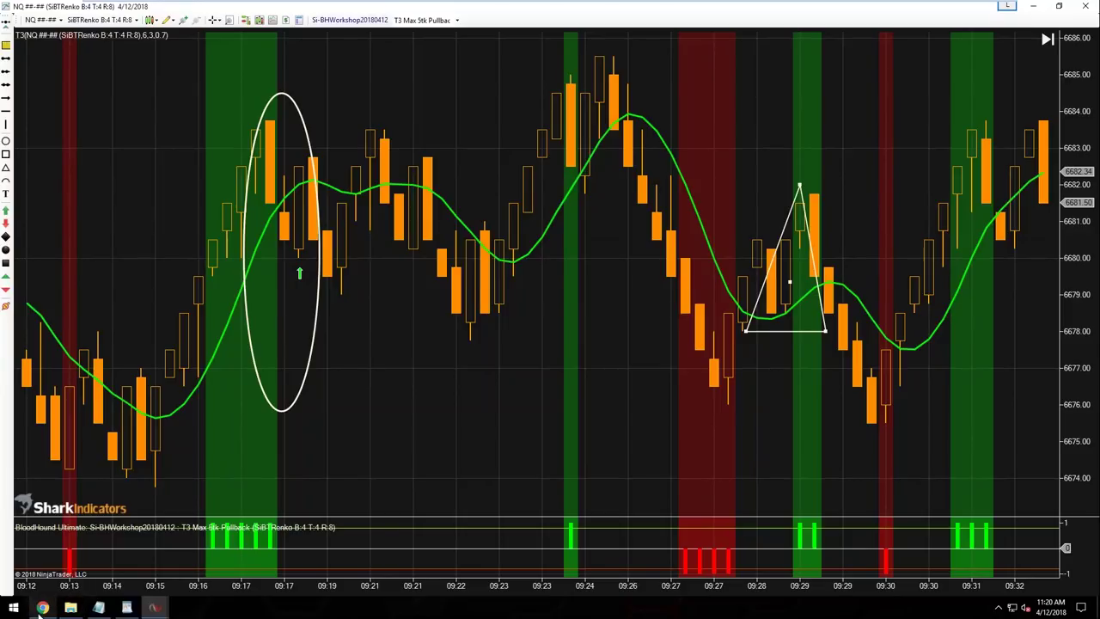
# - Compare the marked bars with the setup rules image in Chrome, and delete the triangle from the chart
pyautogui.click(42, 607)
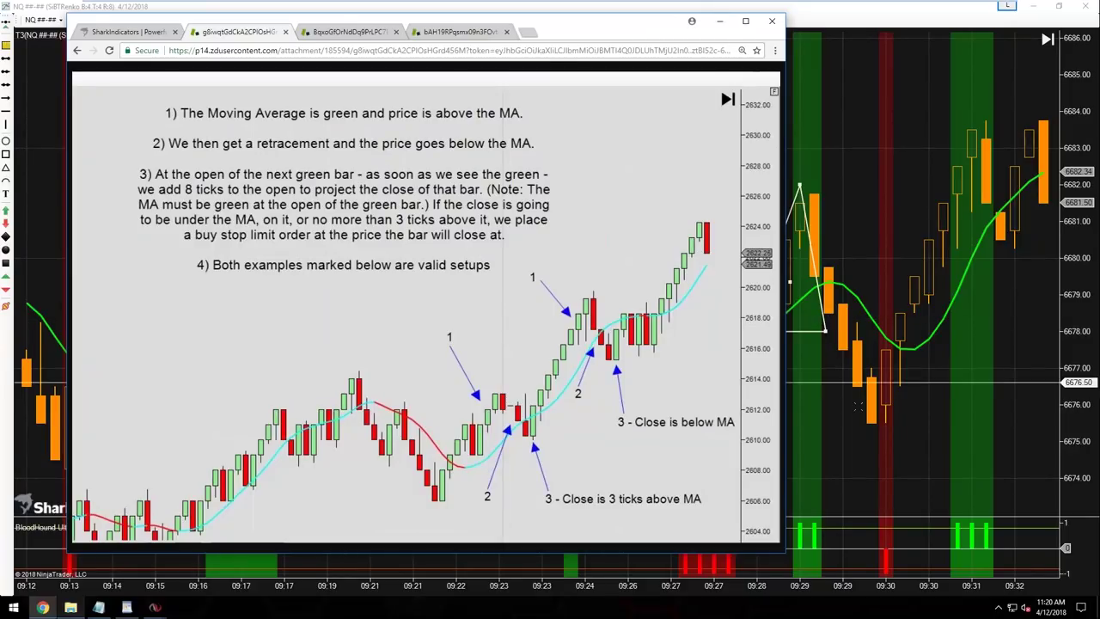
pyautogui.click(720, 25)
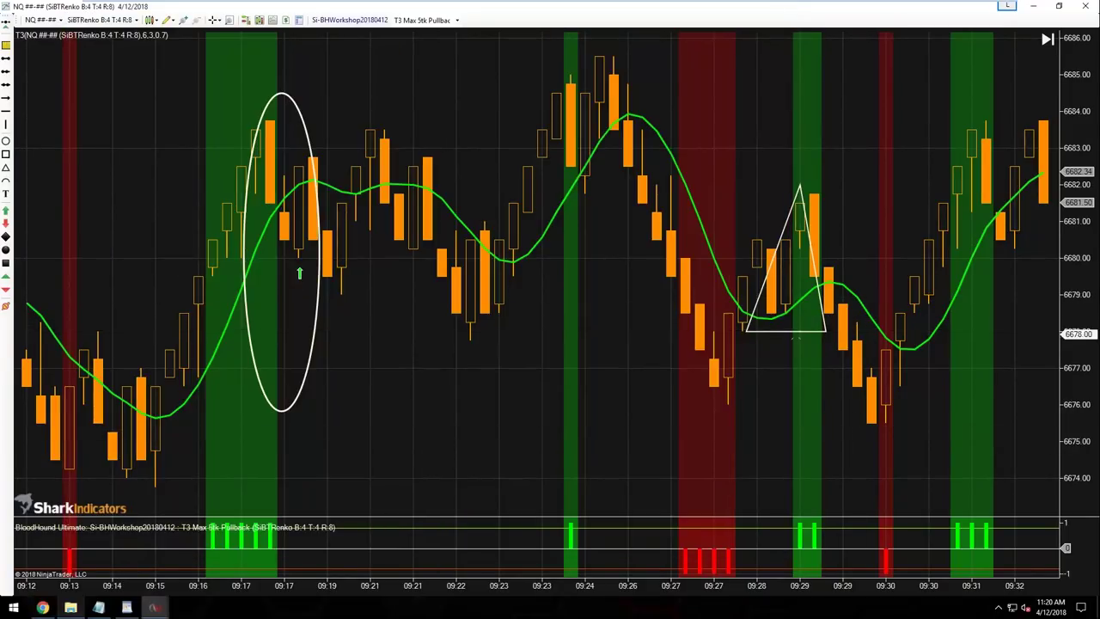
pyautogui.click(789, 330)
pyautogui.press('Delete')
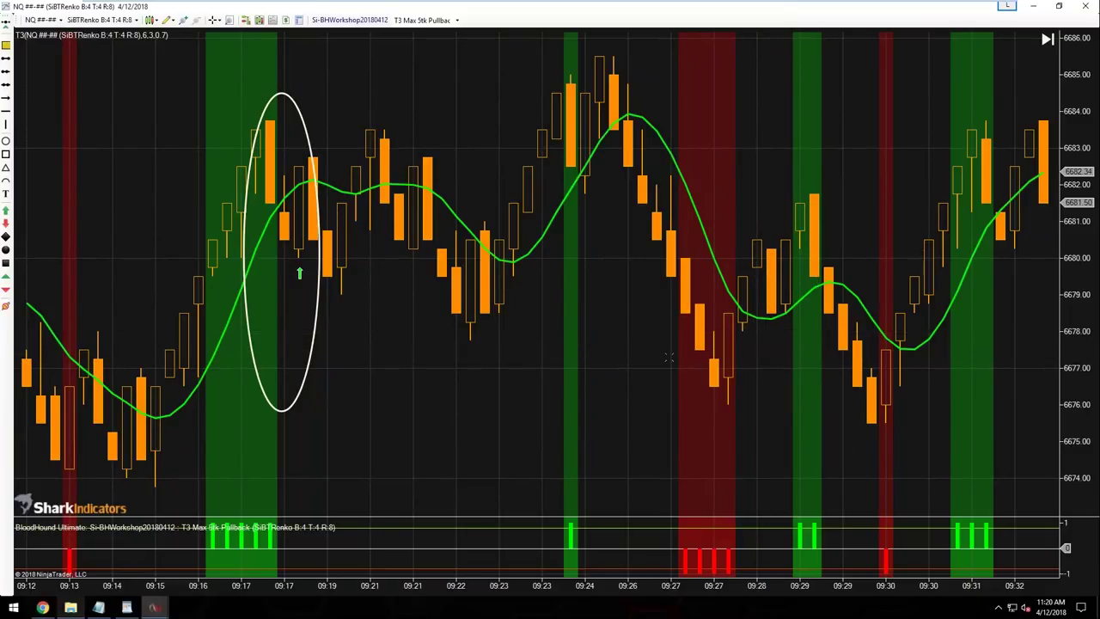
# - Draw an ellipse around the pullback bars near 09:28 and place a down arrow above the solid orange bar inside it
pyautogui.click(6, 143)
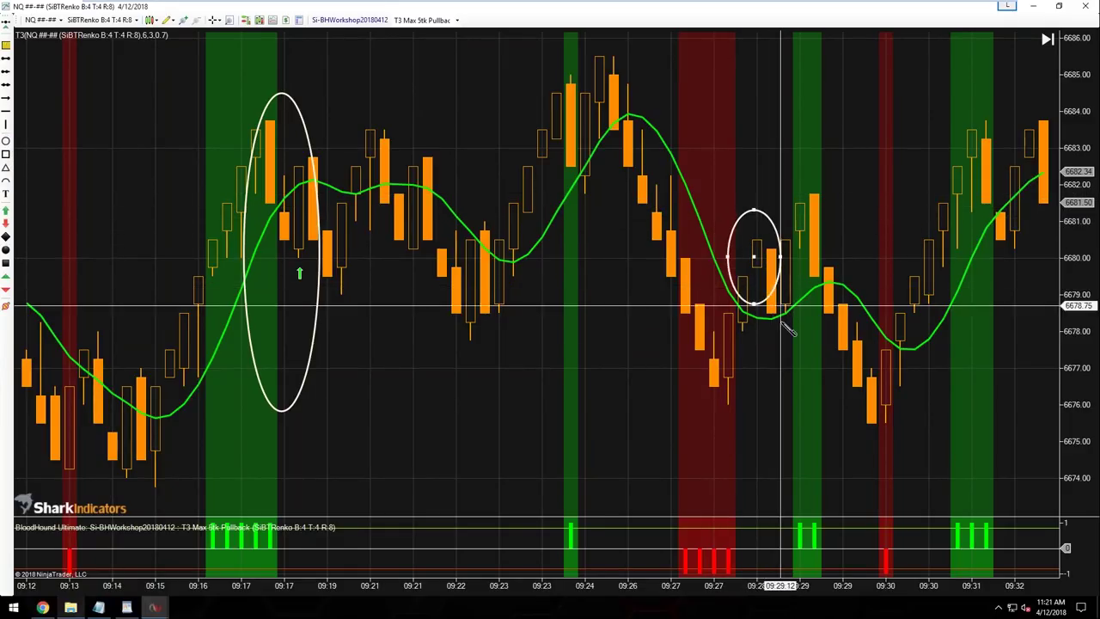
pyautogui.click(784, 355)
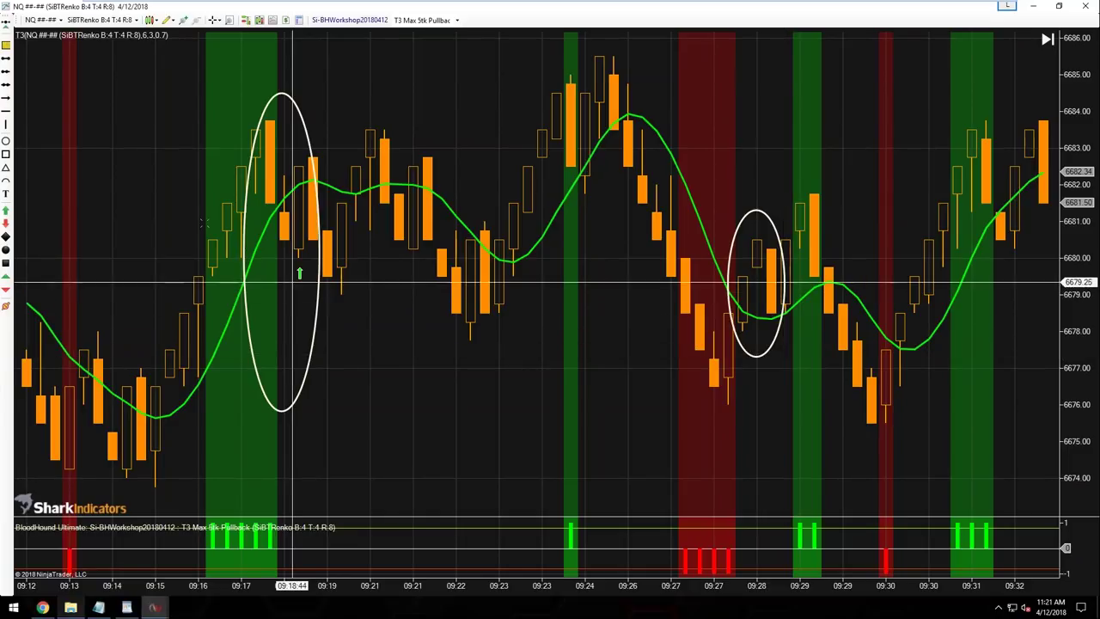
pyautogui.click(6, 228)
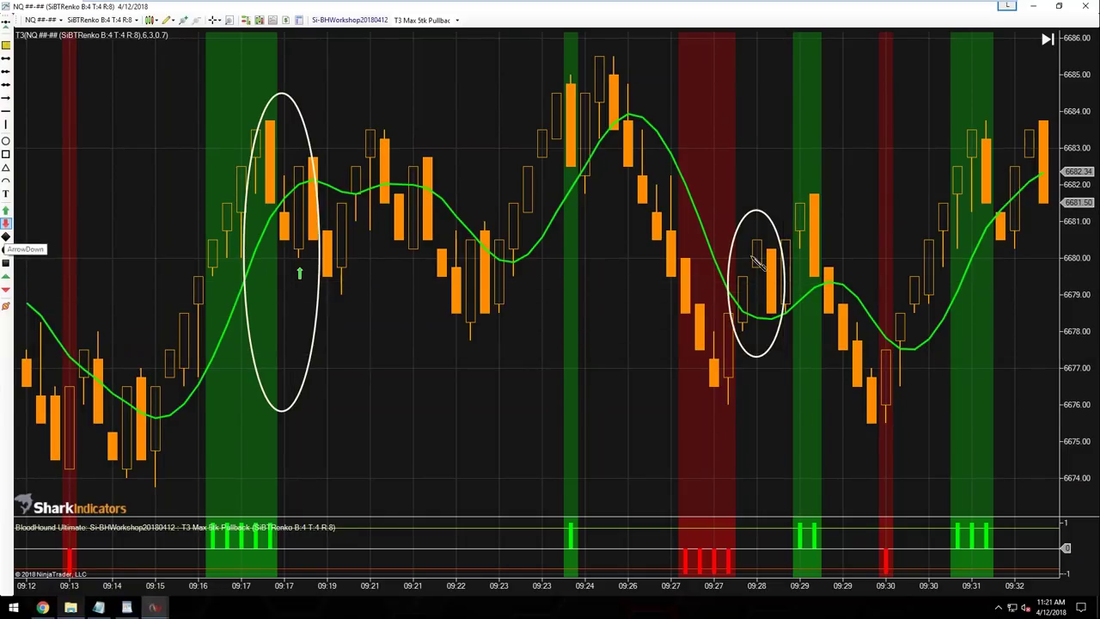
pyautogui.click(771, 240)
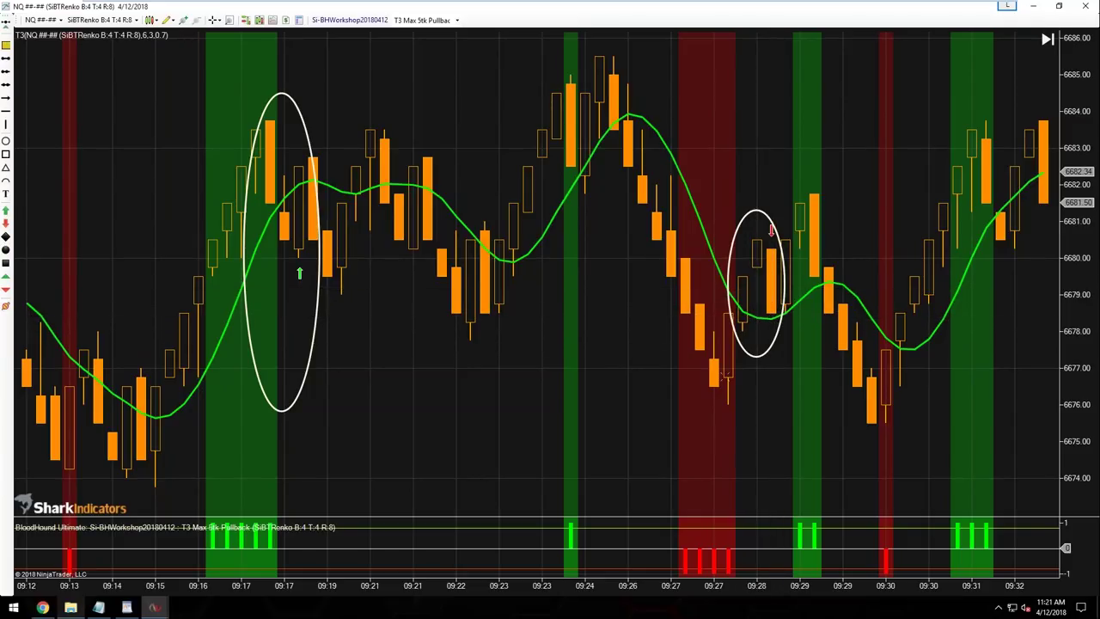
# - Return to the BloodHound template beside the restored chart, move up Cond #1, and feed T3 Slope directly into the Result node
pyautogui.press('super+Down')
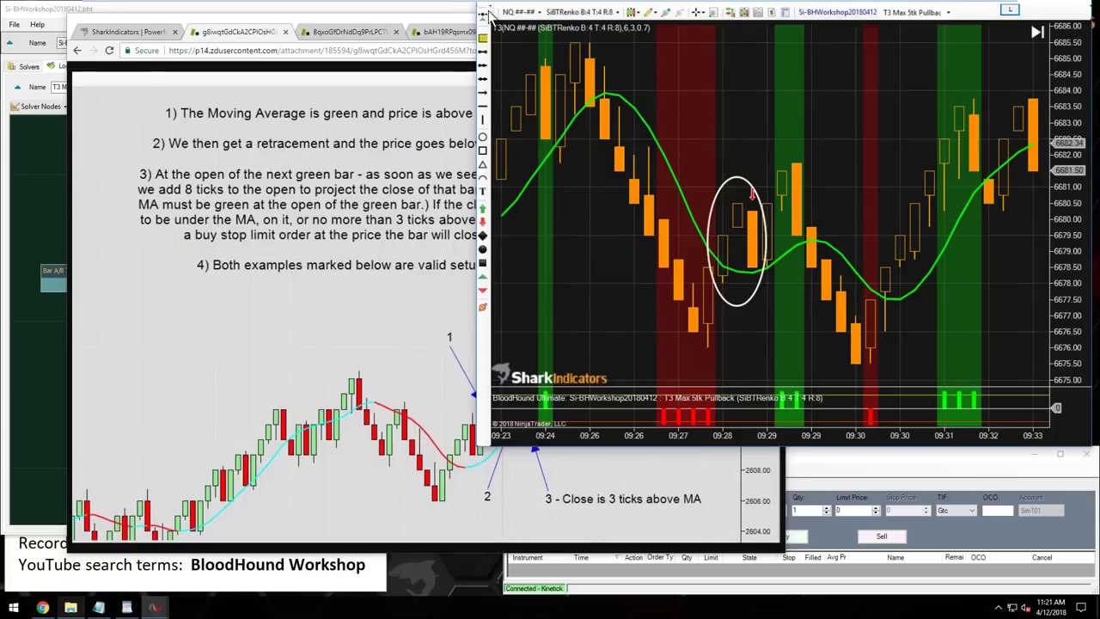
pyautogui.click(42, 401)
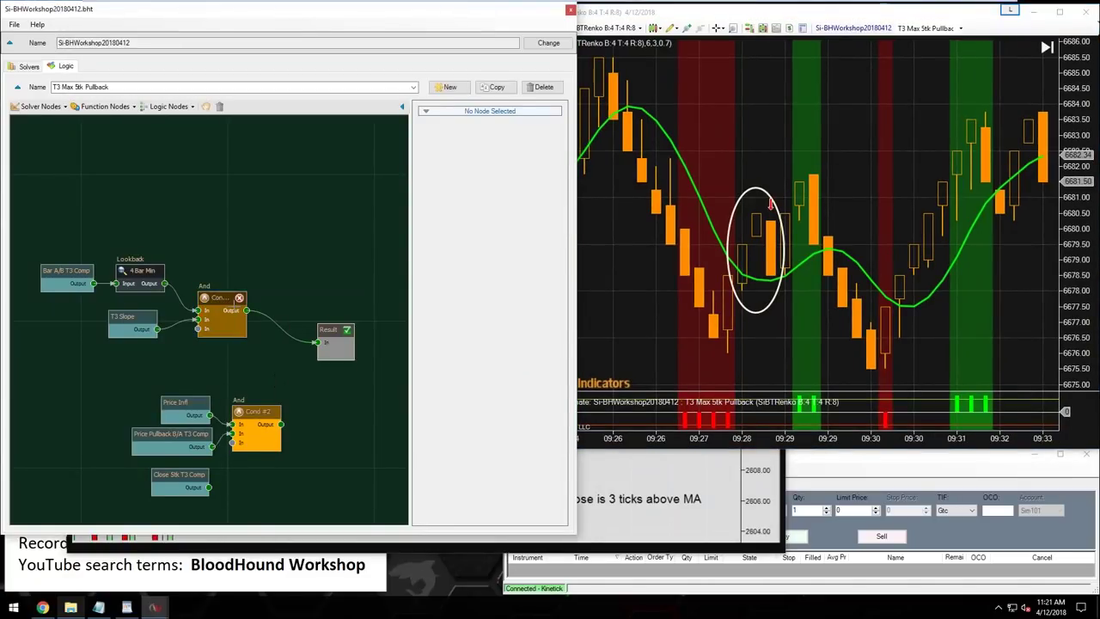
pyautogui.moveTo(221, 298); pyautogui.dragTo(217, 283)
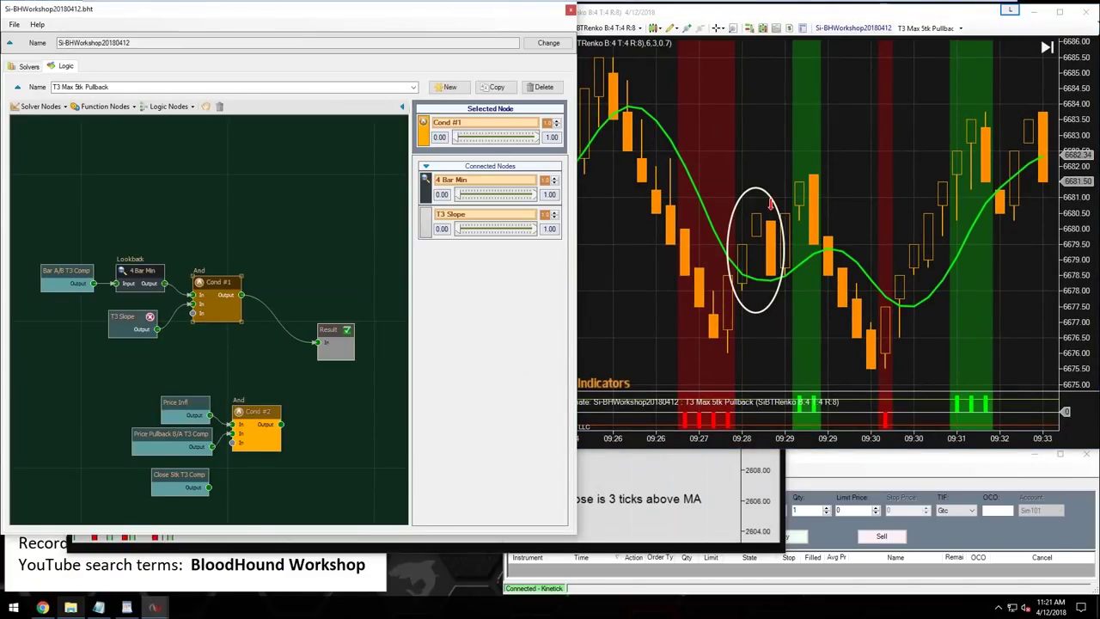
pyautogui.click(121, 321)
pyautogui.moveTo(121, 323); pyautogui.dragTo(316, 342)
pyautogui.click(321, 338)
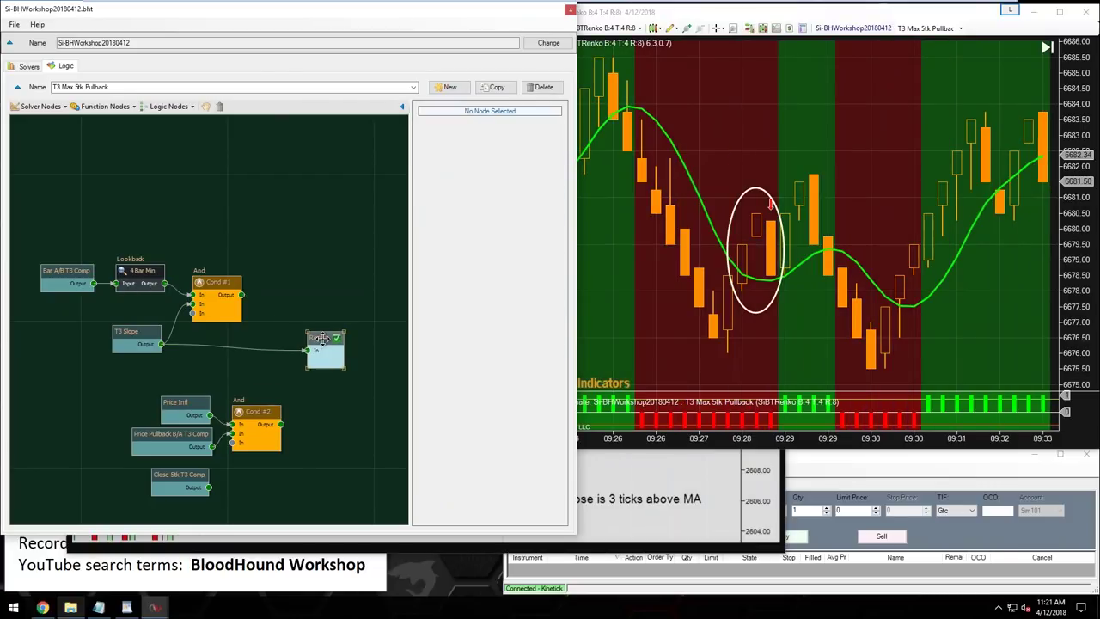
# - Draw an arrow line to the T3 line below the solid bar near 09:28, reposition it, and remove it
pyautogui.click(769, 271)
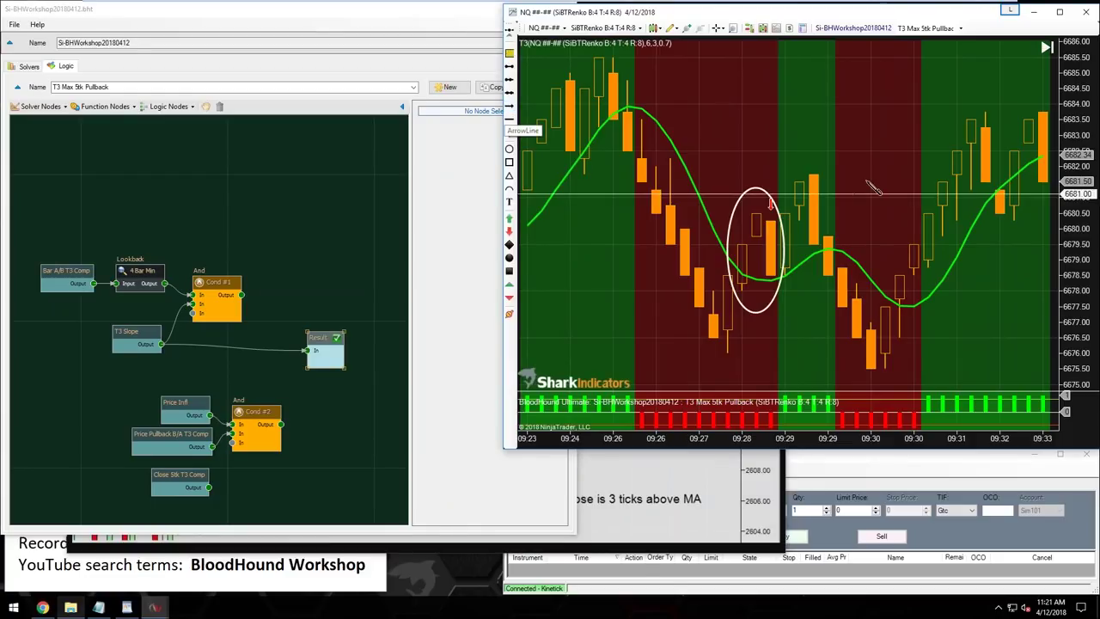
pyautogui.click(772, 277)
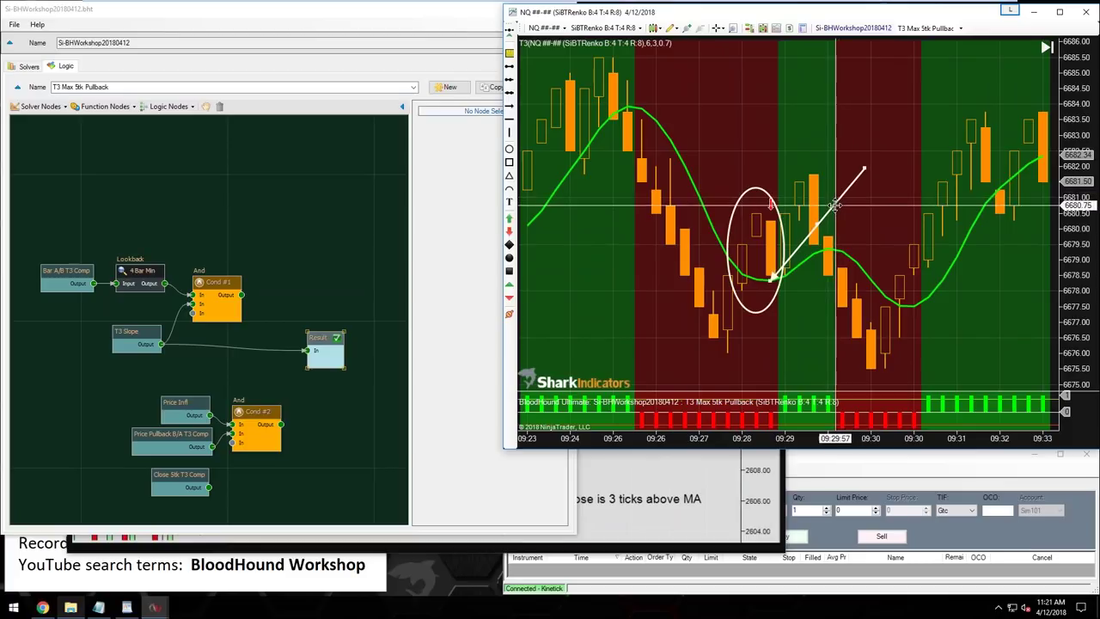
pyautogui.moveTo(834, 204); pyautogui.dragTo(837, 204)
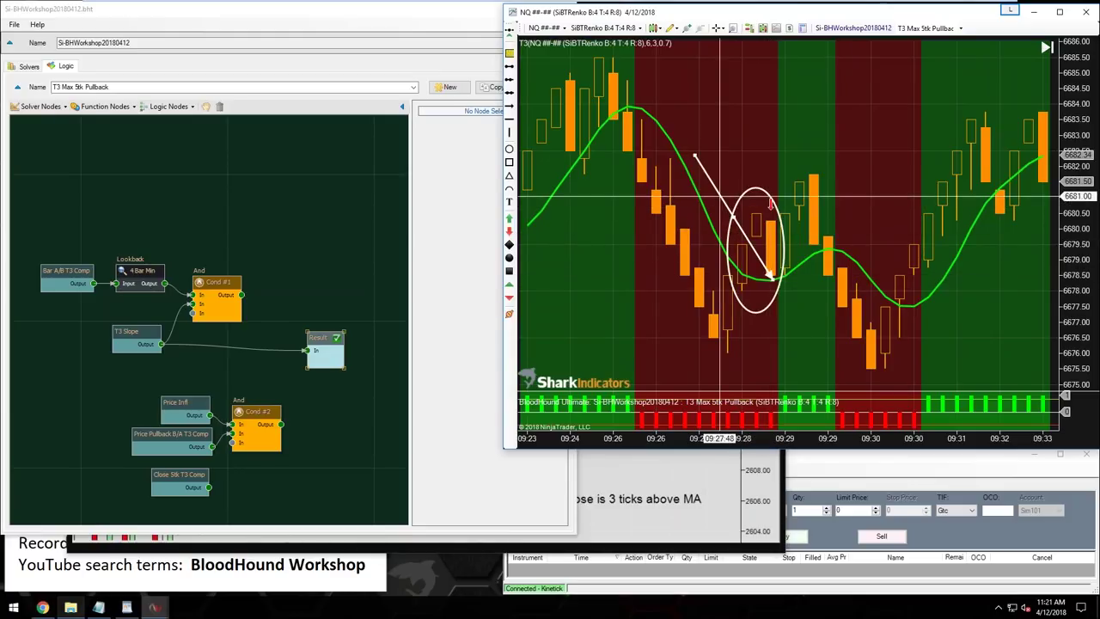
pyautogui.hotkey('ctrl', 'z')
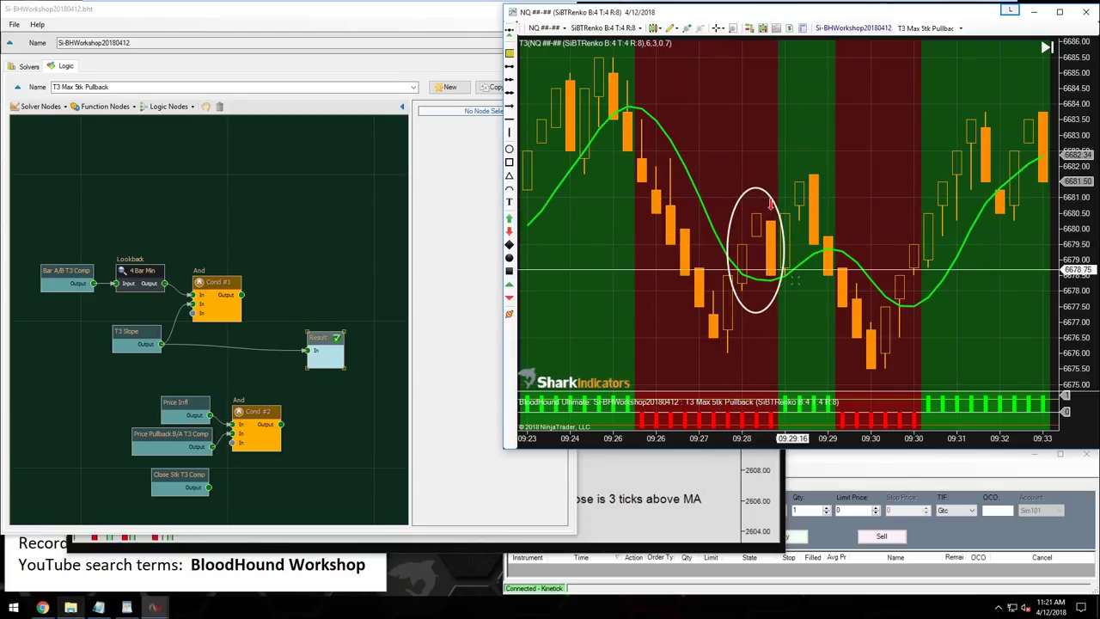
# - Stretch the ellipse around the pullback bars near 09:28 both downward and upward
pyautogui.click(758, 310)
pyautogui.moveTo(757, 309); pyautogui.dragTo(755, 367)
pyautogui.moveTo(754, 188); pyautogui.dragTo(750, 142)
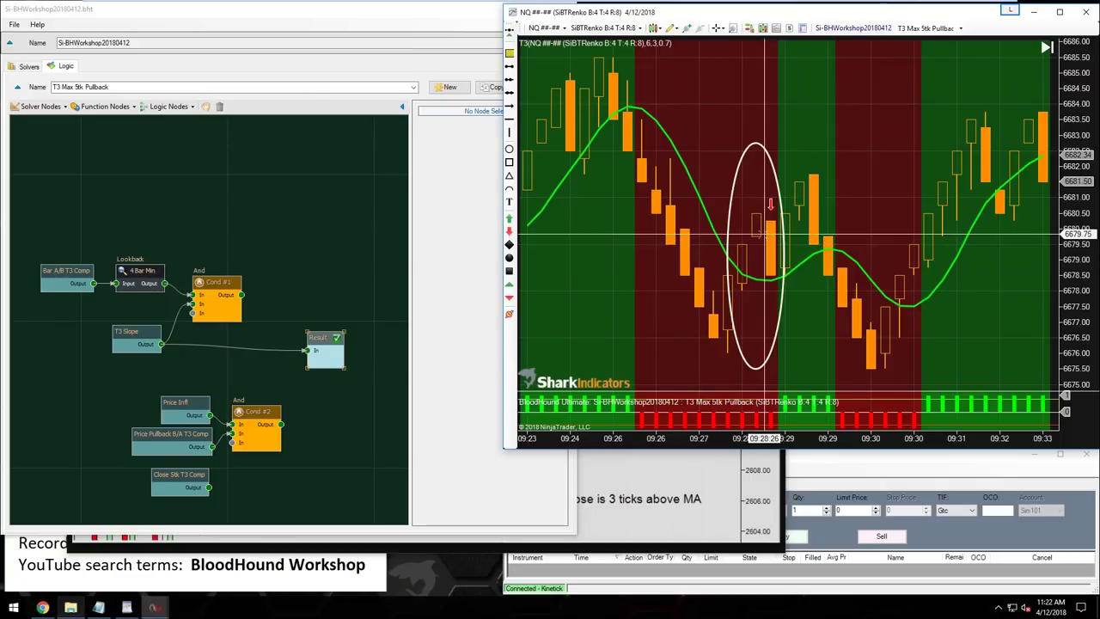
# - Feed the Result node from Cond #1 and switch it over to Cond #2, and show the Price Pullback B/A T3 Comp settings
pyautogui.click(248, 300)
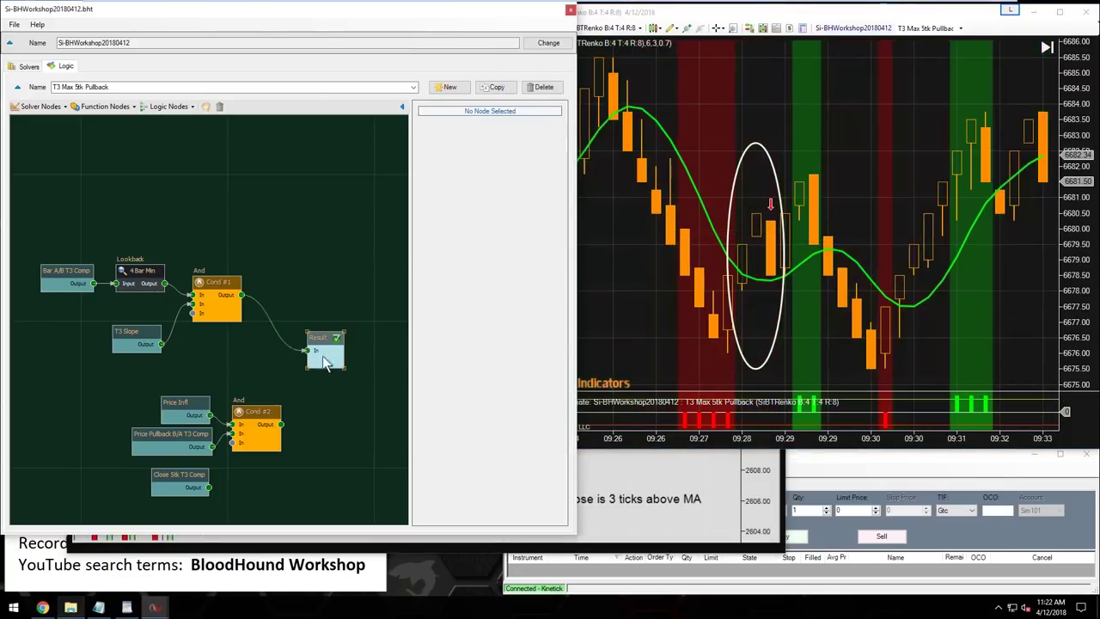
pyautogui.moveTo(281, 424); pyautogui.dragTo(307, 351)
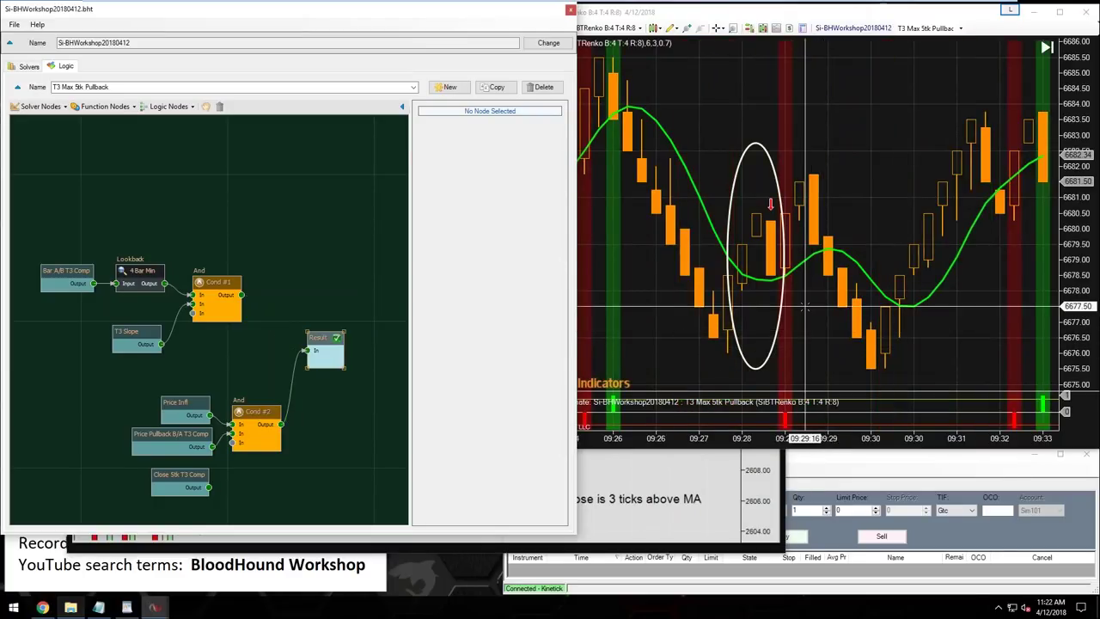
pyautogui.click(172, 437)
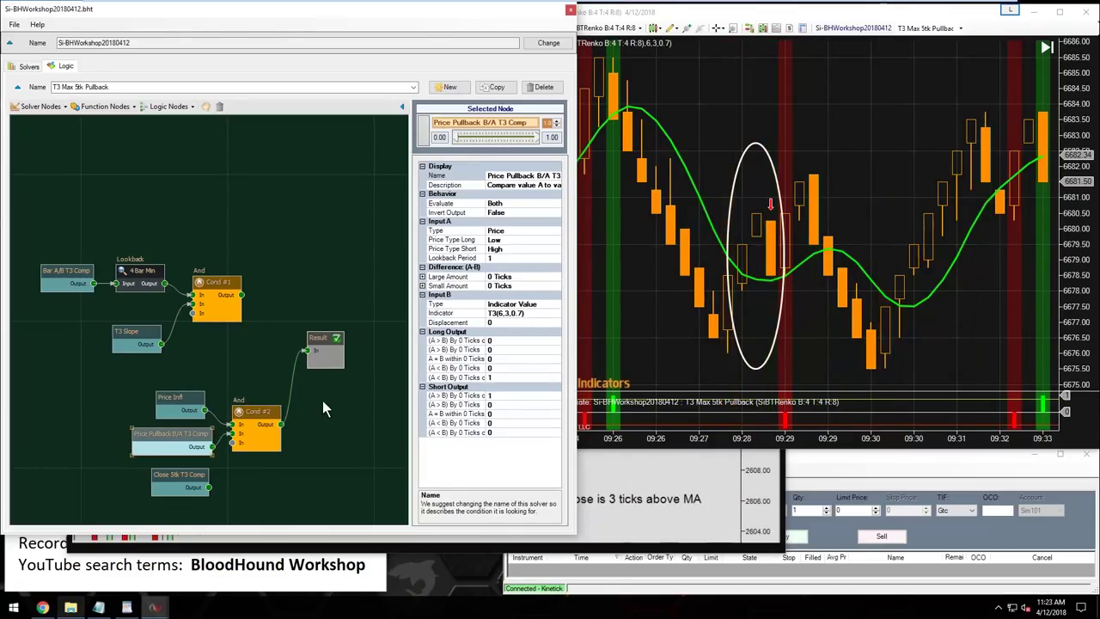
# - Delete the Price Infl node and move Price Pullback B/A T3 Comp up beside Cond #2
pyautogui.moveTo(170, 398); pyautogui.dragTo(72, 388)
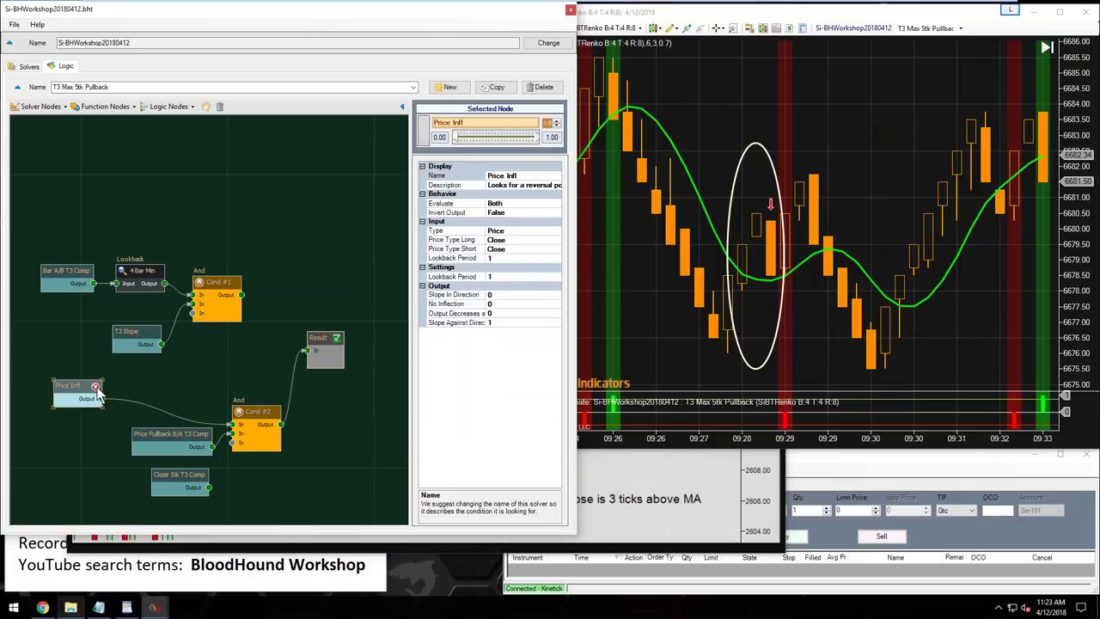
pyautogui.click(94, 387)
pyautogui.moveTo(164, 435); pyautogui.dragTo(163, 416)
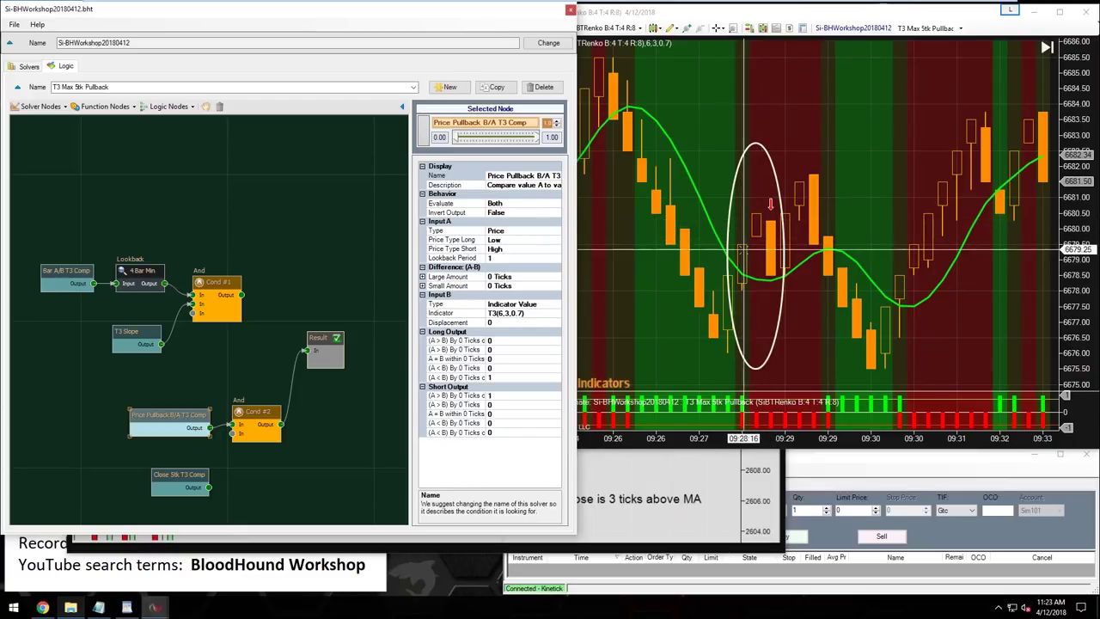
# - Draw an arrow line on the chart to the second solid orange bar inside the ellipse near 09:17
pyautogui.click(670, 276)
pyautogui.scroll(10, 773, 292)
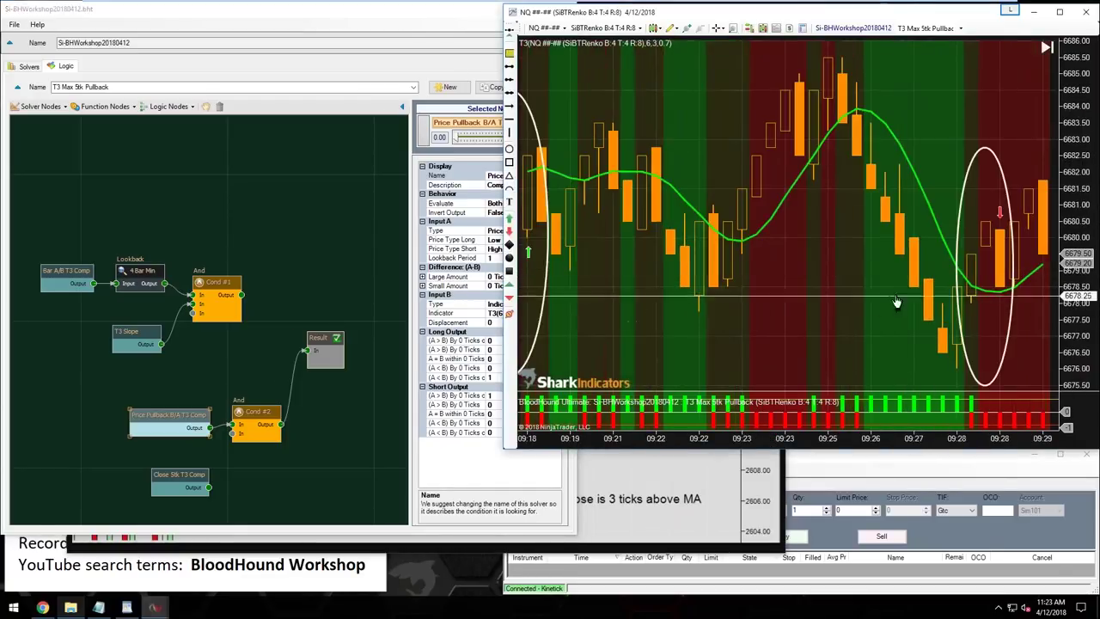
pyautogui.scroll(2, 800, 318)
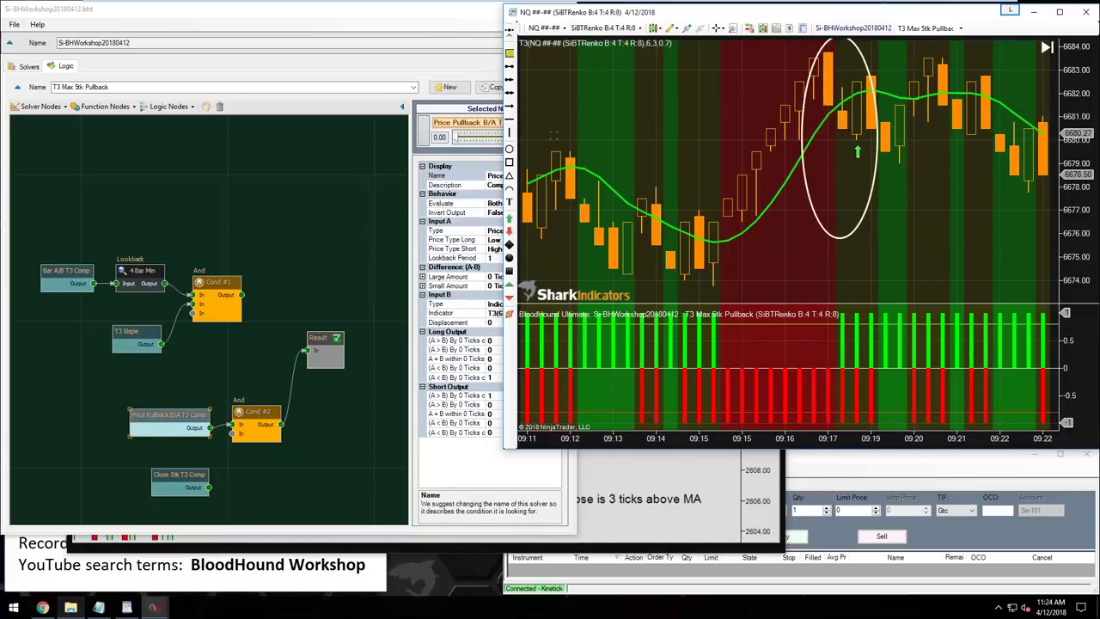
pyautogui.click(508, 108)
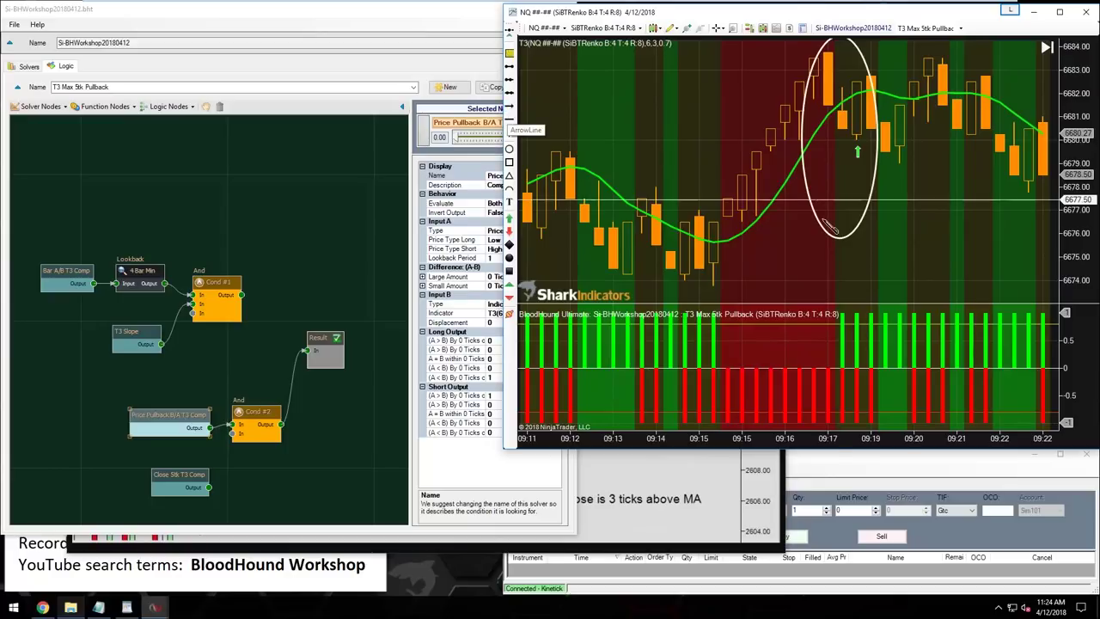
pyautogui.click(803, 232)
pyautogui.click(840, 135)
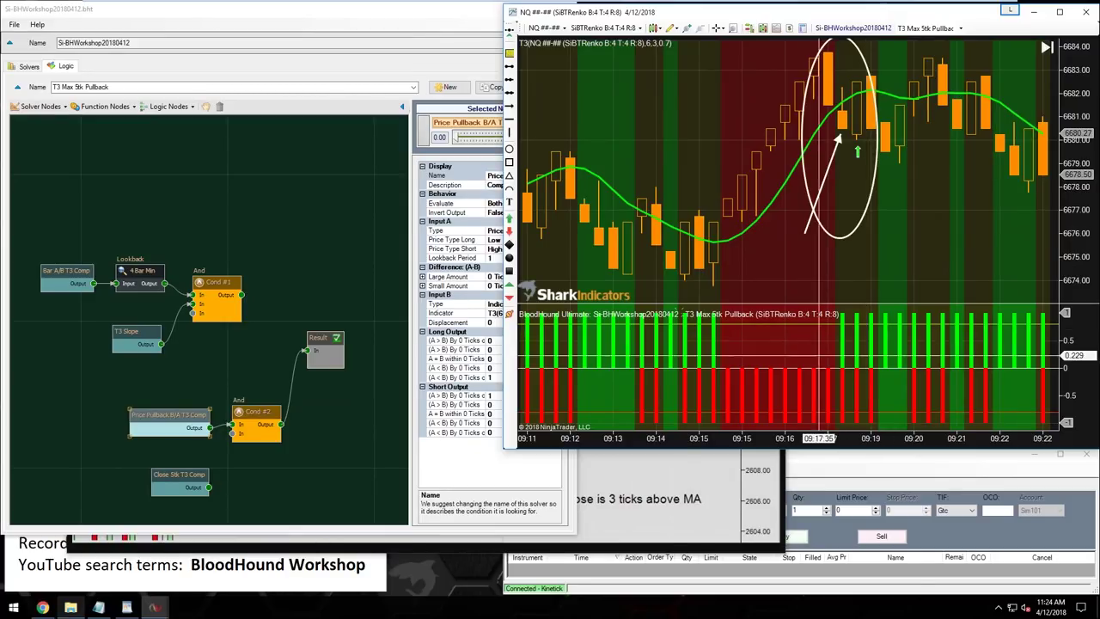
# - Place three dots in a row on the chart below the pullback bars between 09:17 and 09:19
pyautogui.click(508, 225)
pyautogui.click(843, 293)
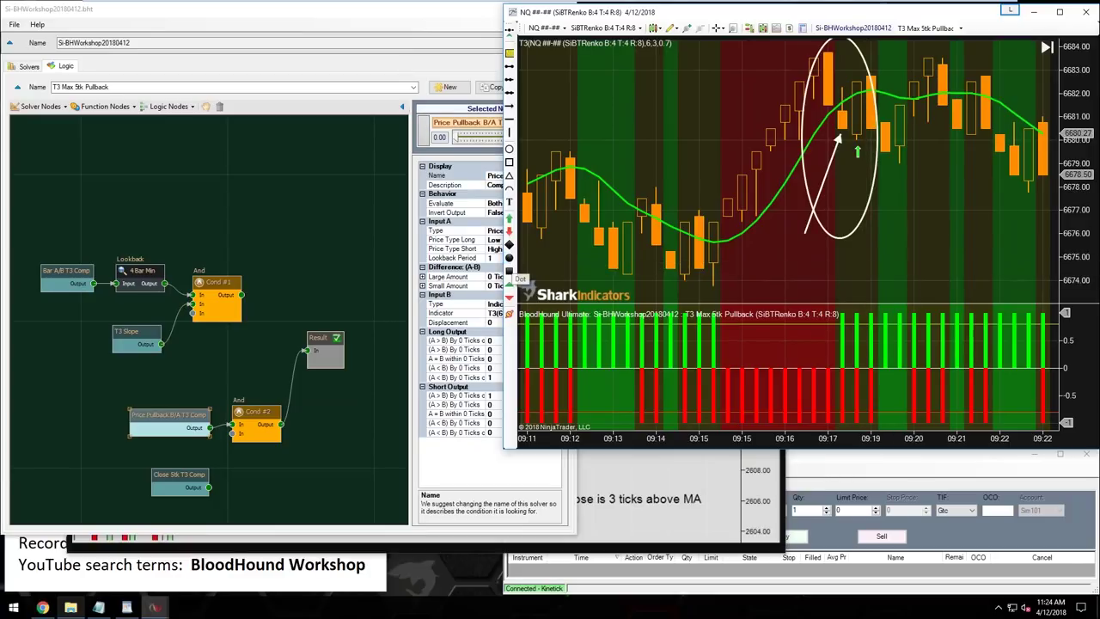
pyautogui.click(510, 272)
pyautogui.click(841, 280)
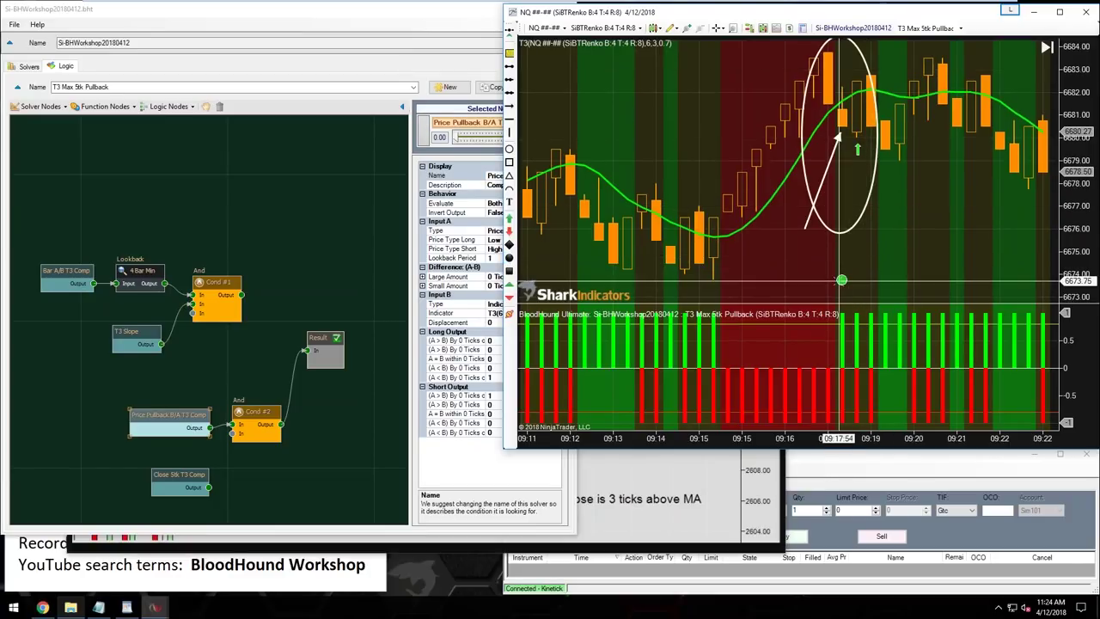
pyautogui.click(854, 280)
pyautogui.click(869, 280)
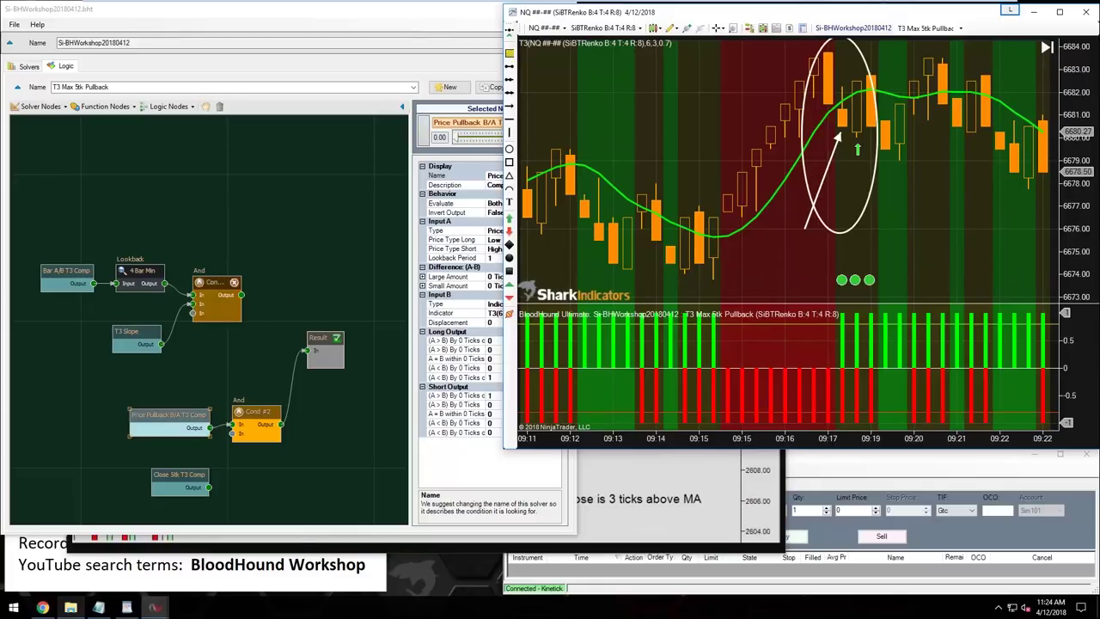
# - Connect the output of Cond #1 to the Result node and move Result slightly up
pyautogui.click(247, 300)
pyautogui.moveTo(247, 301); pyautogui.dragTo(306, 350)
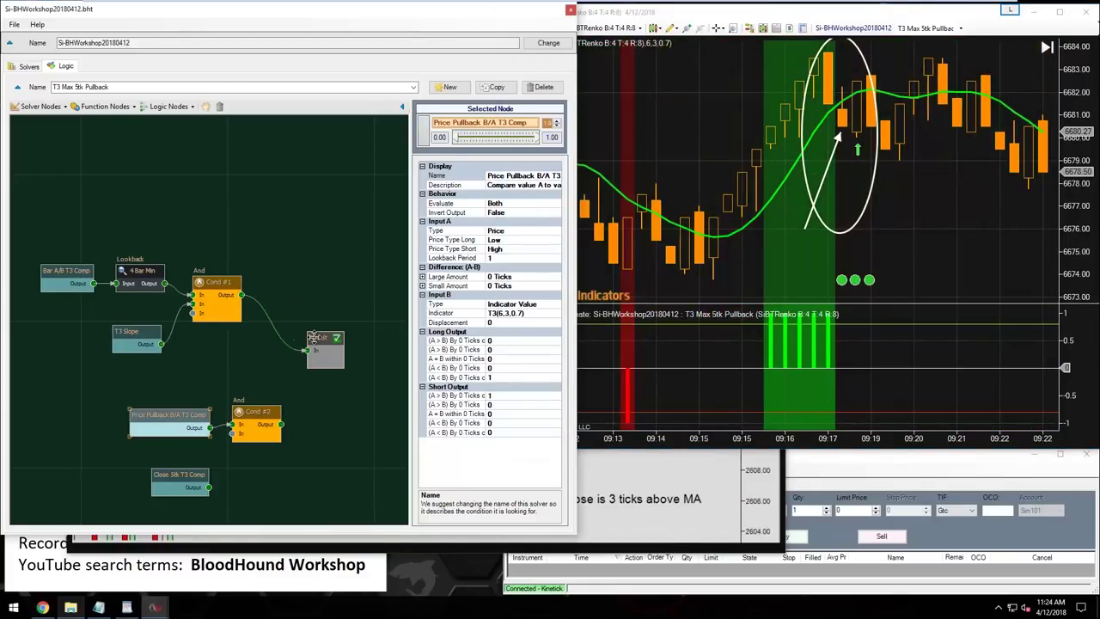
pyautogui.click(315, 328)
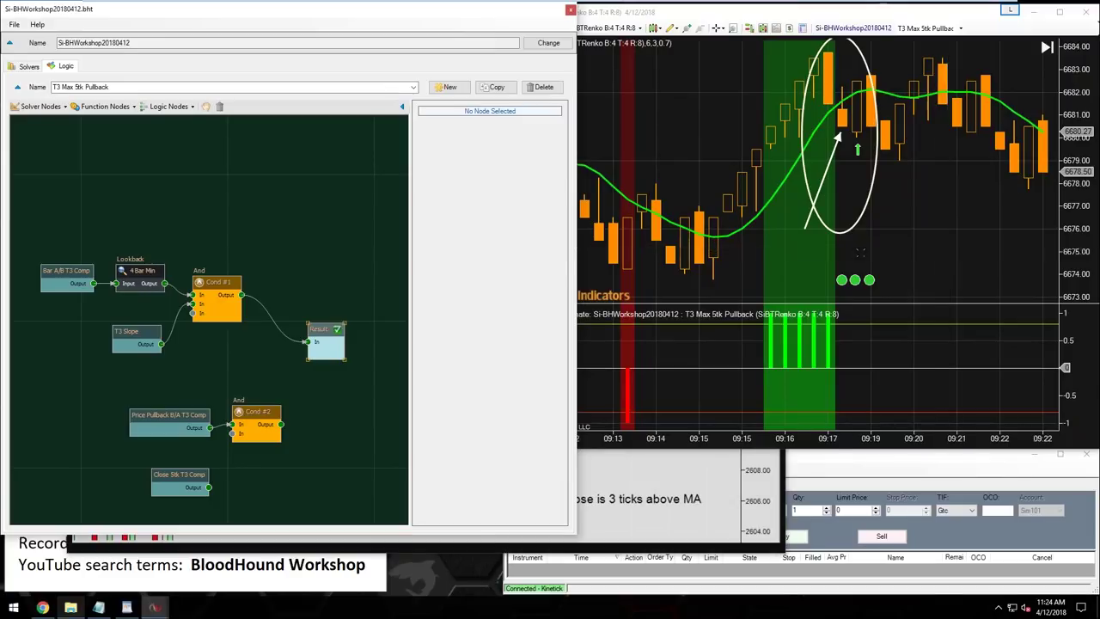
# - Delete the arrow inside the ellipse and draw one ending just before the first green dot, near 09:17
pyautogui.click(827, 230)
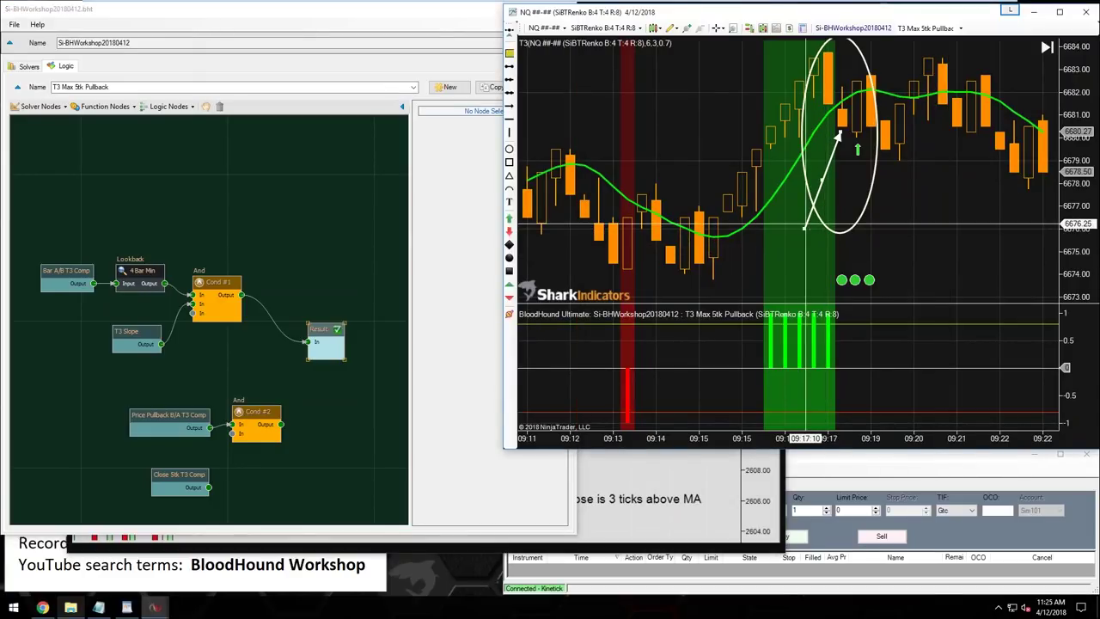
pyautogui.click(509, 105)
pyautogui.click(723, 161)
pyautogui.click(823, 274)
pyautogui.moveTo(805, 250)
pyautogui.mouseDown()
pyautogui.moveTo(761, 256)
pyautogui.moveTo(850, 259)
pyautogui.moveTo(804, 257)
pyautogui.mouseUp()
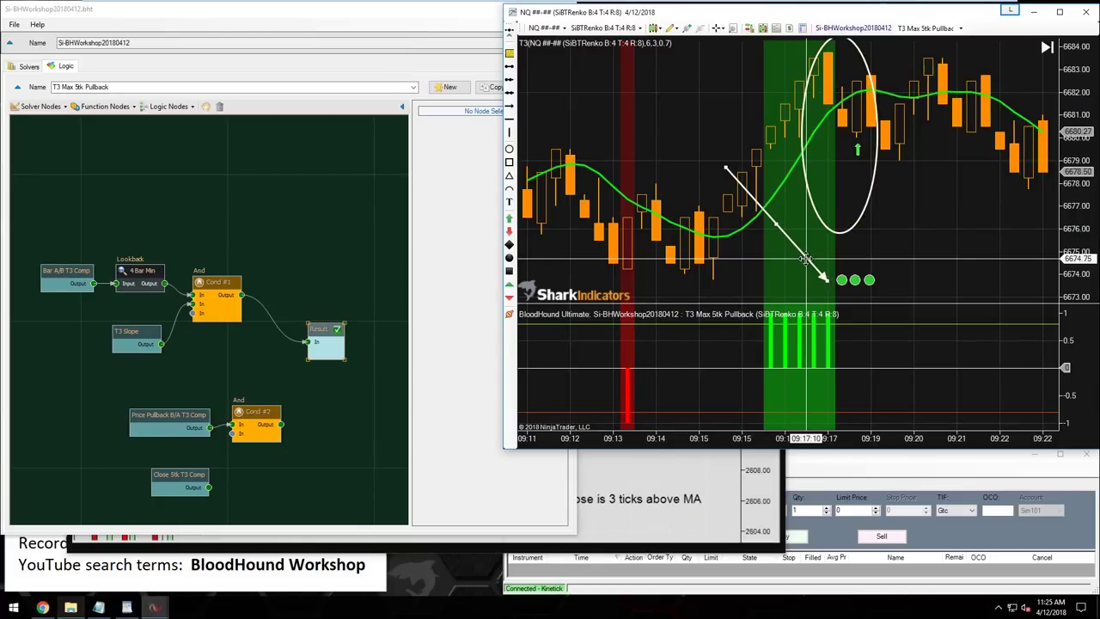
pyautogui.moveTo(804, 256); pyautogui.dragTo(804, 257)
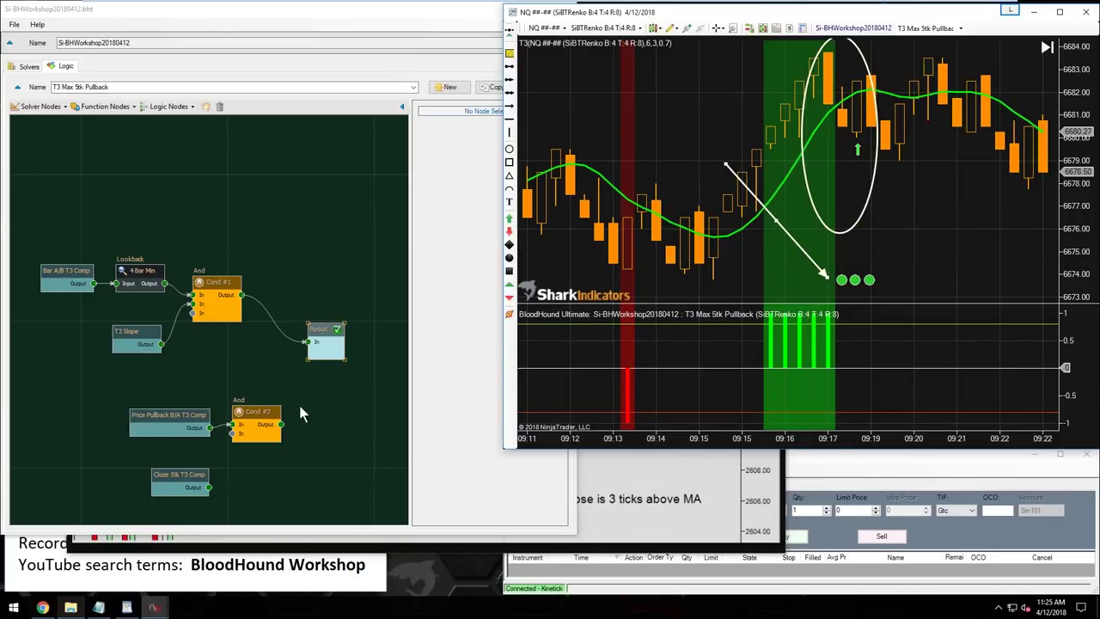
# - Rearrange the nodes so Cond #1 feeds Cond #2 and Cond #2 feeds Result, and check the chart around 09:17
pyautogui.moveTo(255, 411)
pyautogui.moveTo(255, 412); pyautogui.dragTo(292, 378)
pyautogui.moveTo(211, 286); pyautogui.dragTo(204, 292)
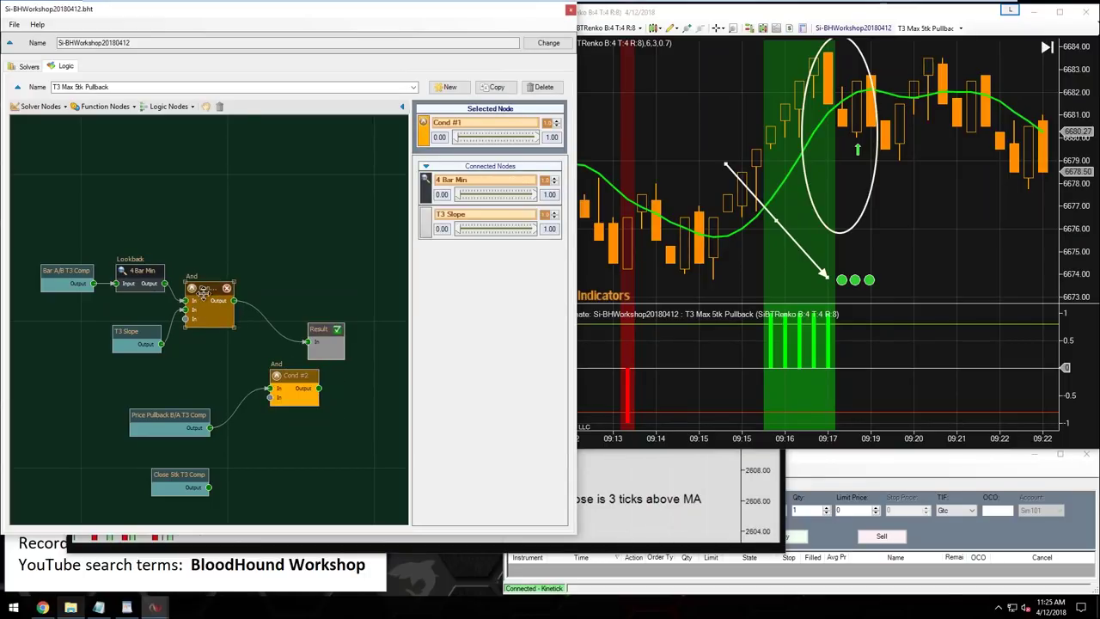
pyautogui.moveTo(314, 334); pyautogui.dragTo(344, 307)
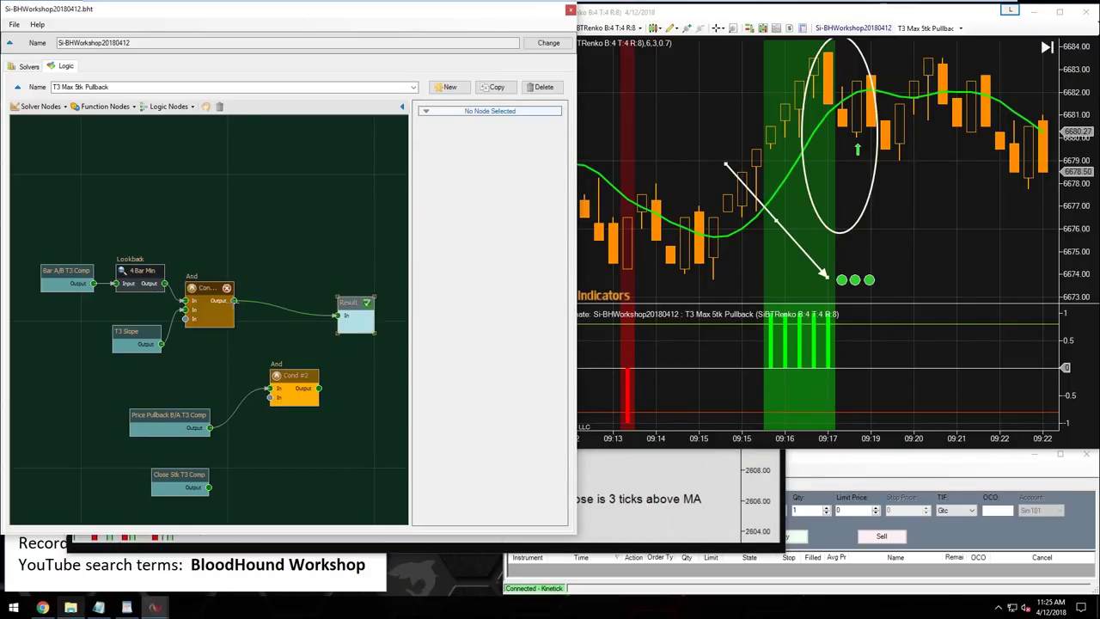
pyautogui.moveTo(234, 300); pyautogui.dragTo(346, 385)
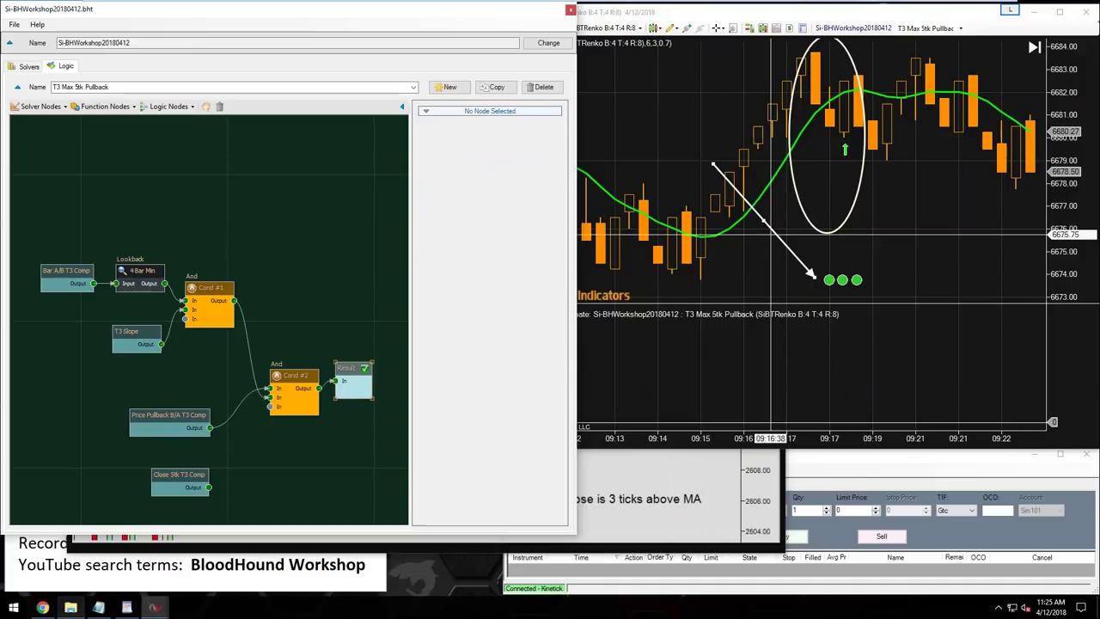
pyautogui.click(770, 234)
pyautogui.moveTo(770, 234); pyautogui.dragTo(741, 241)
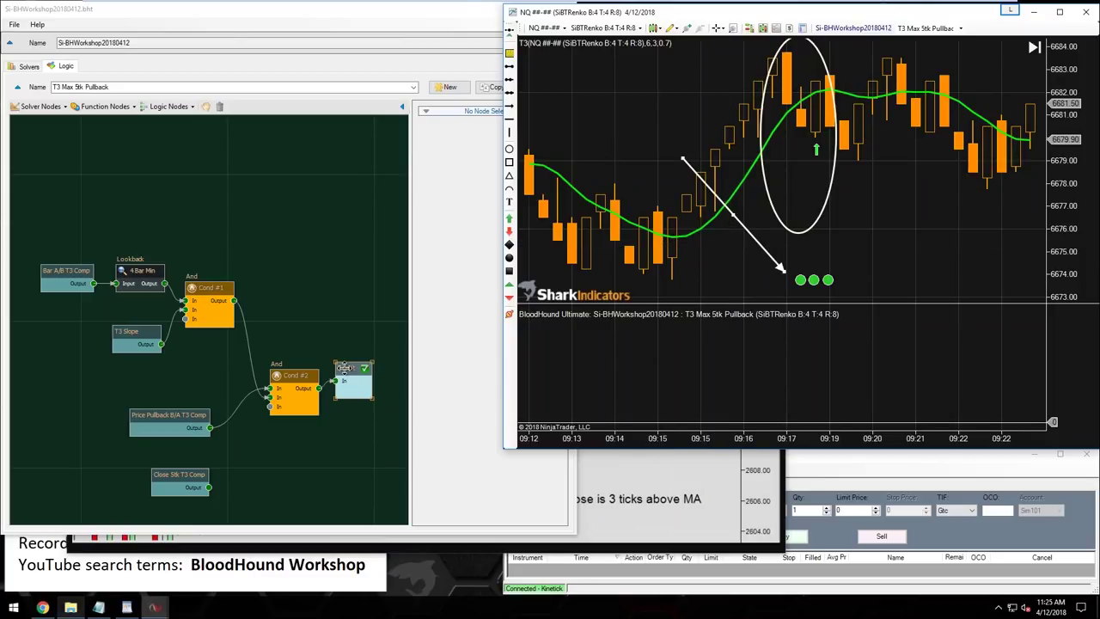
# - Reconnect Cond #1 to the Result node, and slide the chart arrow across the first green dot to the second
pyautogui.moveTo(342, 367); pyautogui.dragTo(348, 329)
pyautogui.moveTo(232, 301); pyautogui.dragTo(337, 341)
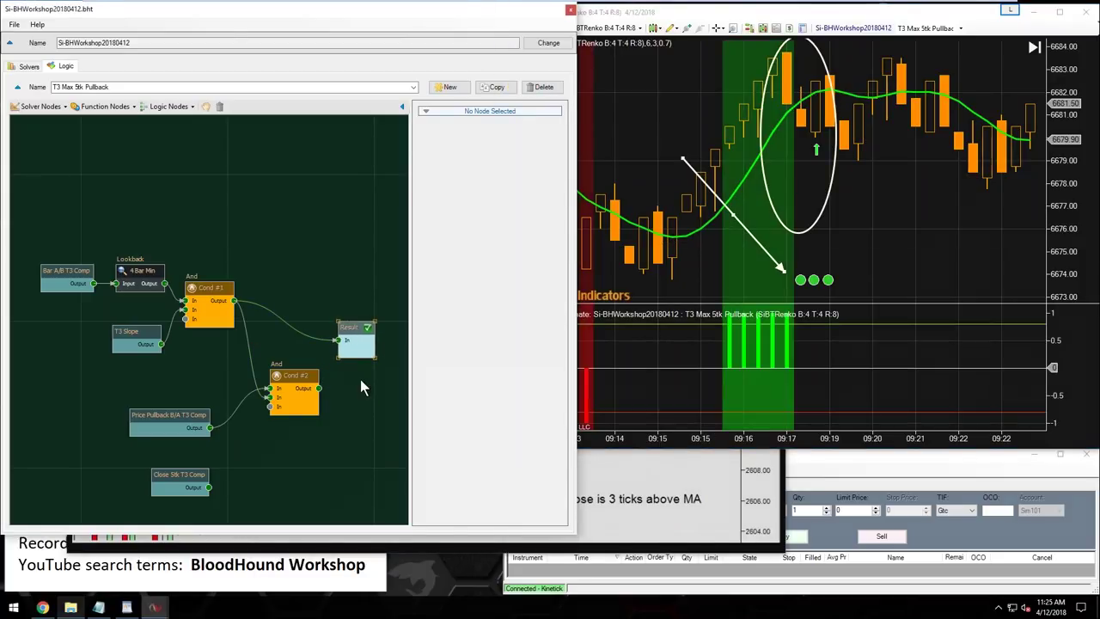
pyautogui.click(758, 248)
pyautogui.moveTo(758, 249); pyautogui.dragTo(773, 250)
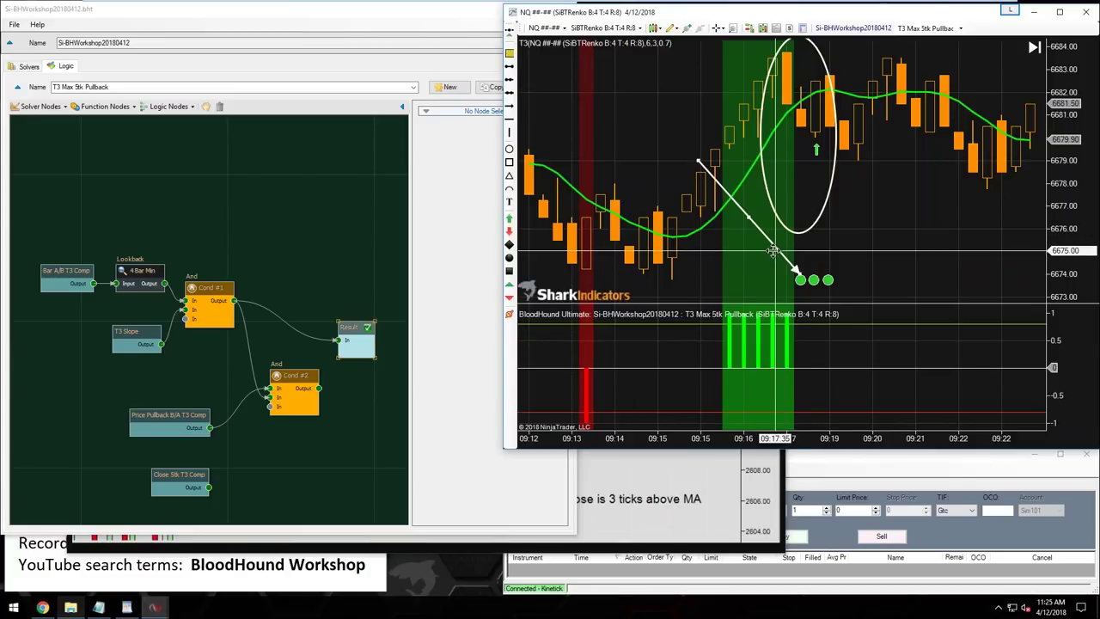
pyautogui.moveTo(774, 249); pyautogui.dragTo(790, 247)
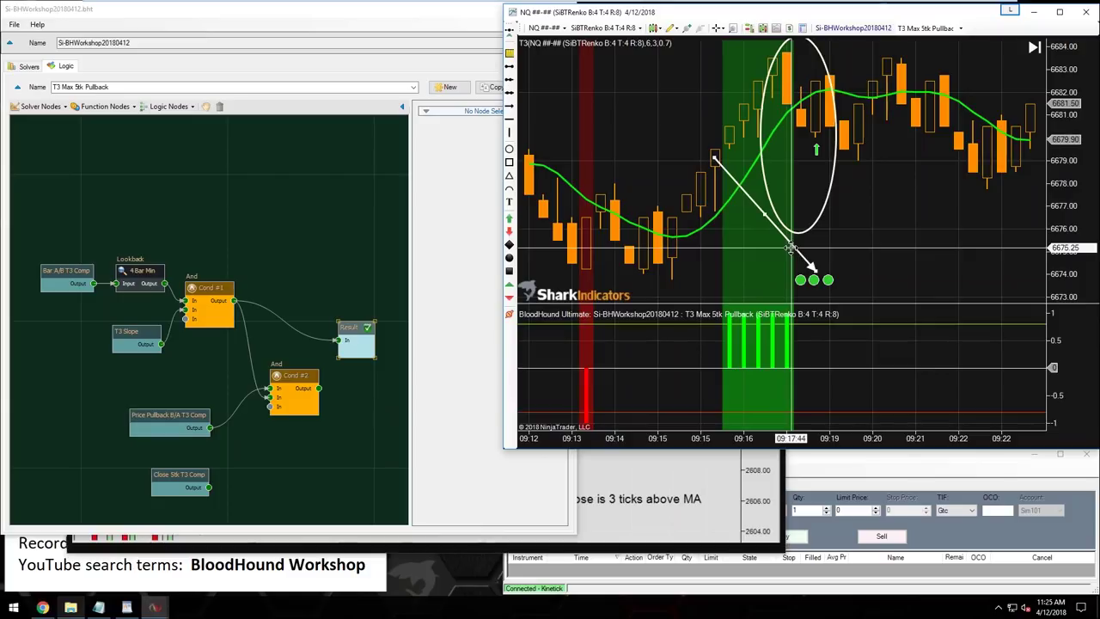
# - Shift Cond #1 and its input nodes to the left and add a Signal Extender node between Cond #1 and Result
pyautogui.moveTo(233, 264); pyautogui.dragTo(41, 351)
pyautogui.moveTo(192, 290); pyautogui.dragTo(125, 285)
pyautogui.click(256, 233)
pyautogui.click(102, 106)
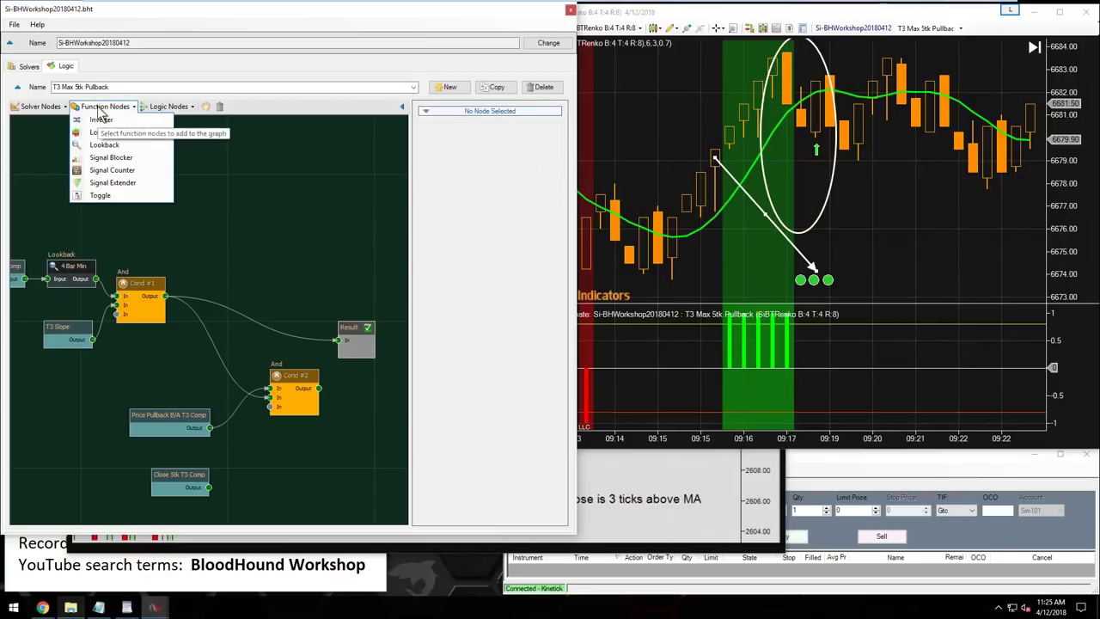
pyautogui.click(123, 194)
pyautogui.click(216, 292)
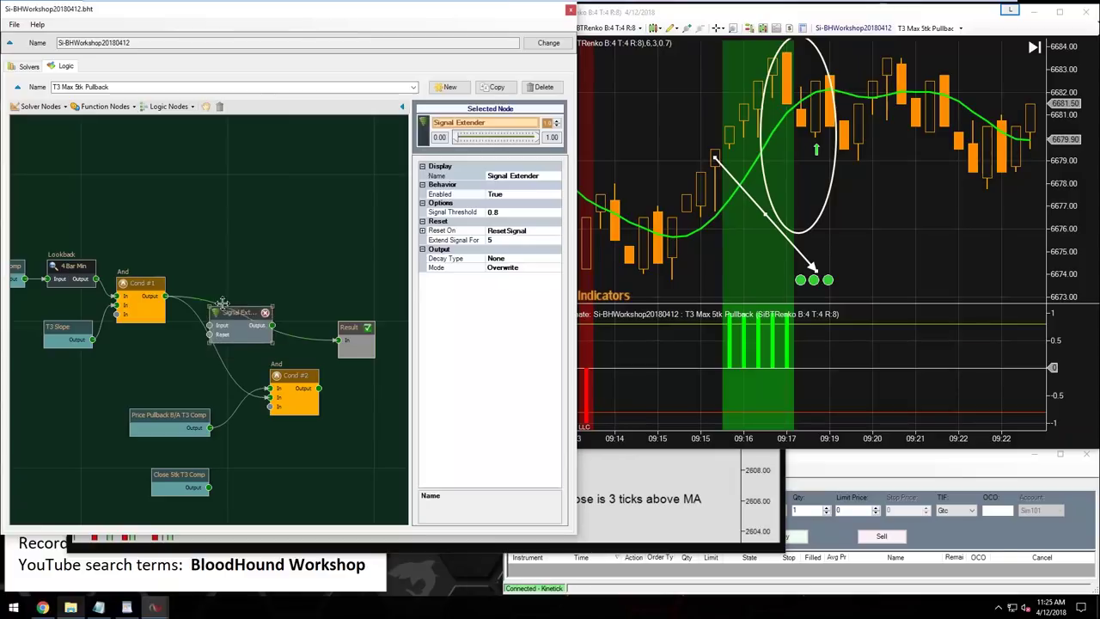
# - Route Cond #1's output through the Signal Extender's Input and review the pullback setup rules in the browser
pyautogui.moveTo(165, 296); pyautogui.dragTo(209, 313)
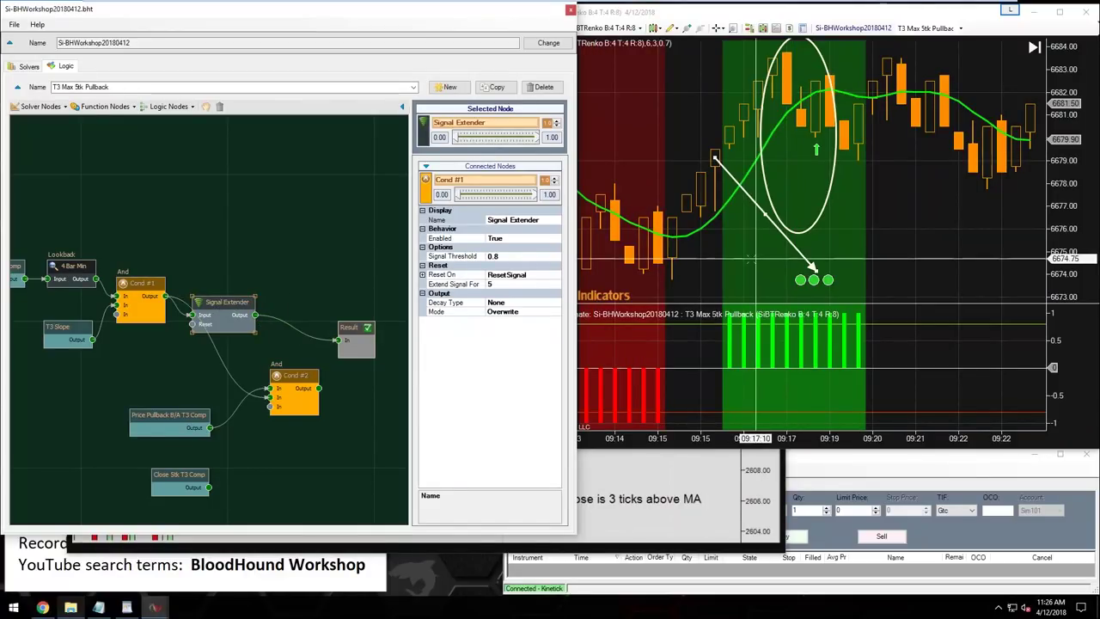
pyautogui.click(246, 548)
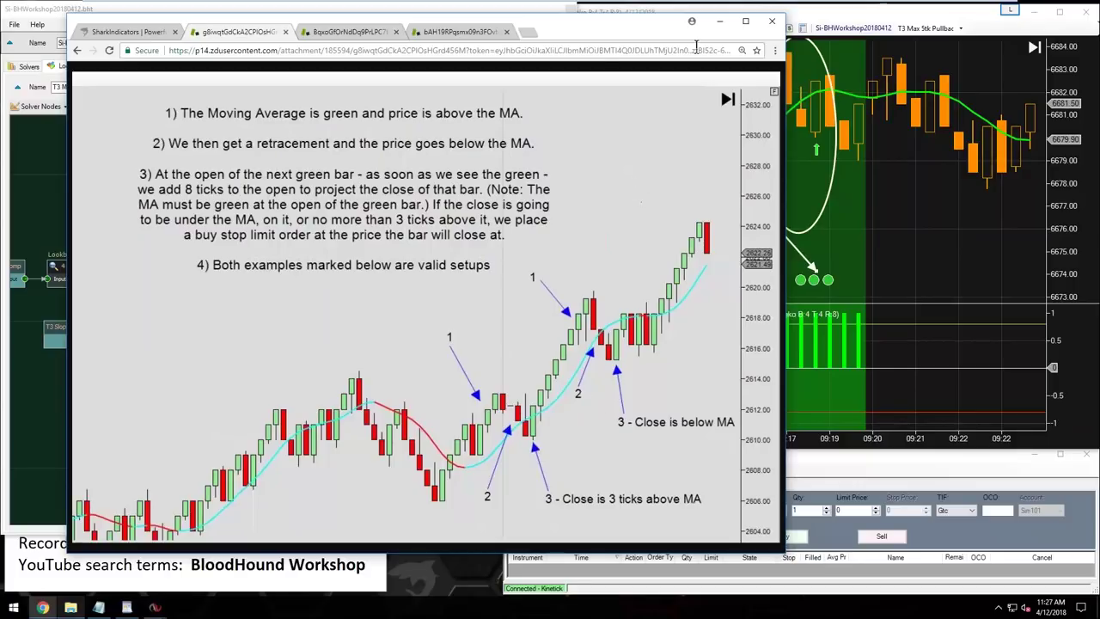
pyautogui.click(66, 215)
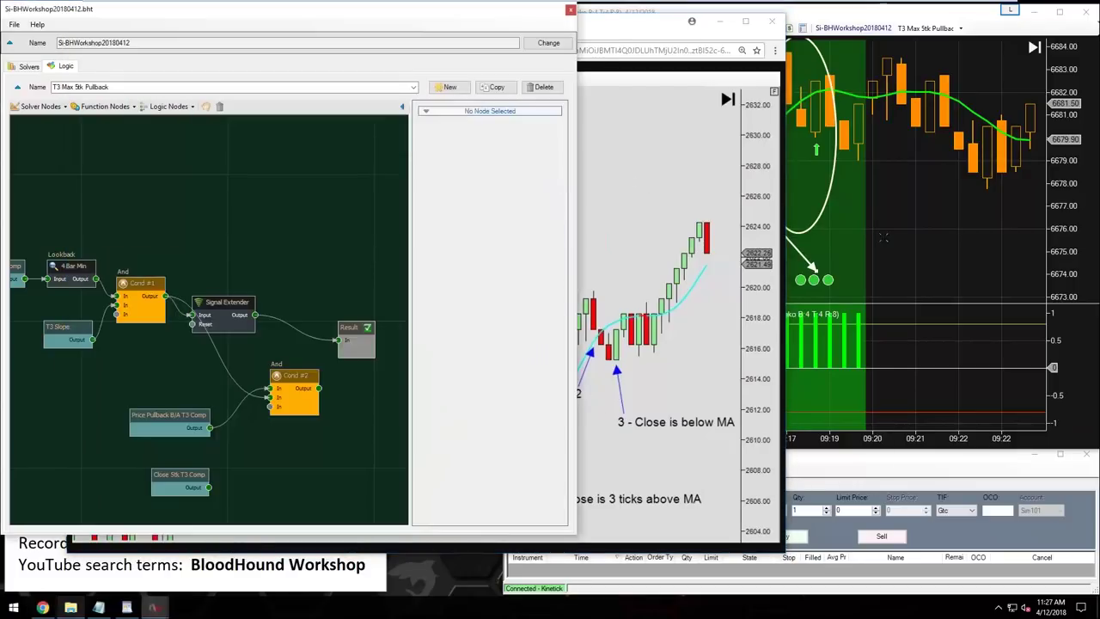
# - Examine the Signal Extender's Extend Signal For setting and its individual Reset On options
pyautogui.moveTo(230, 303); pyautogui.dragTo(225, 304)
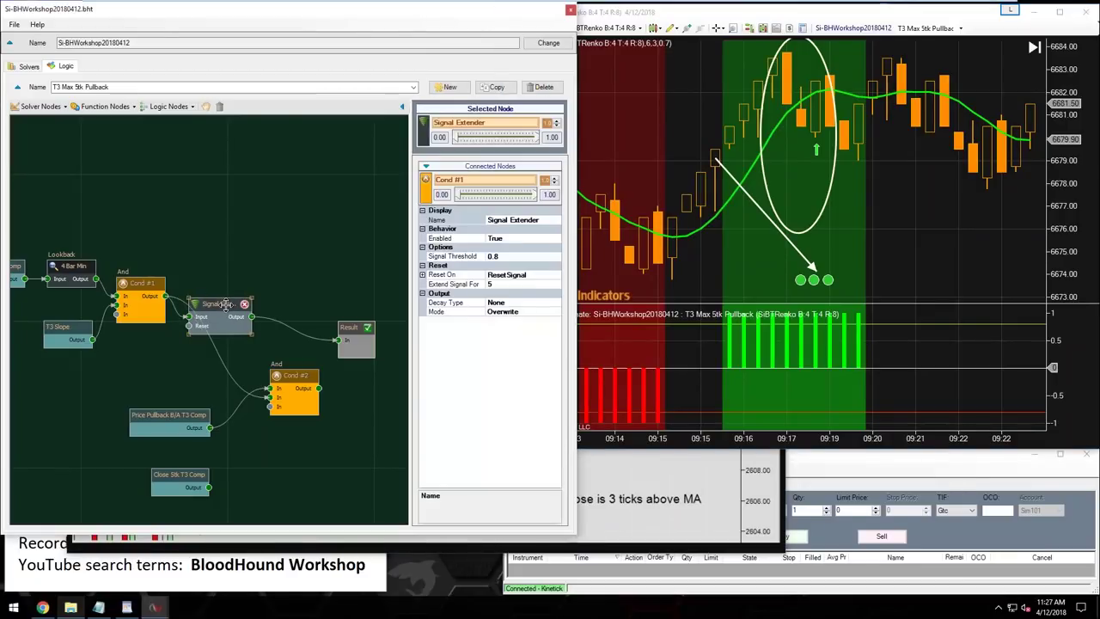
pyautogui.click(451, 285)
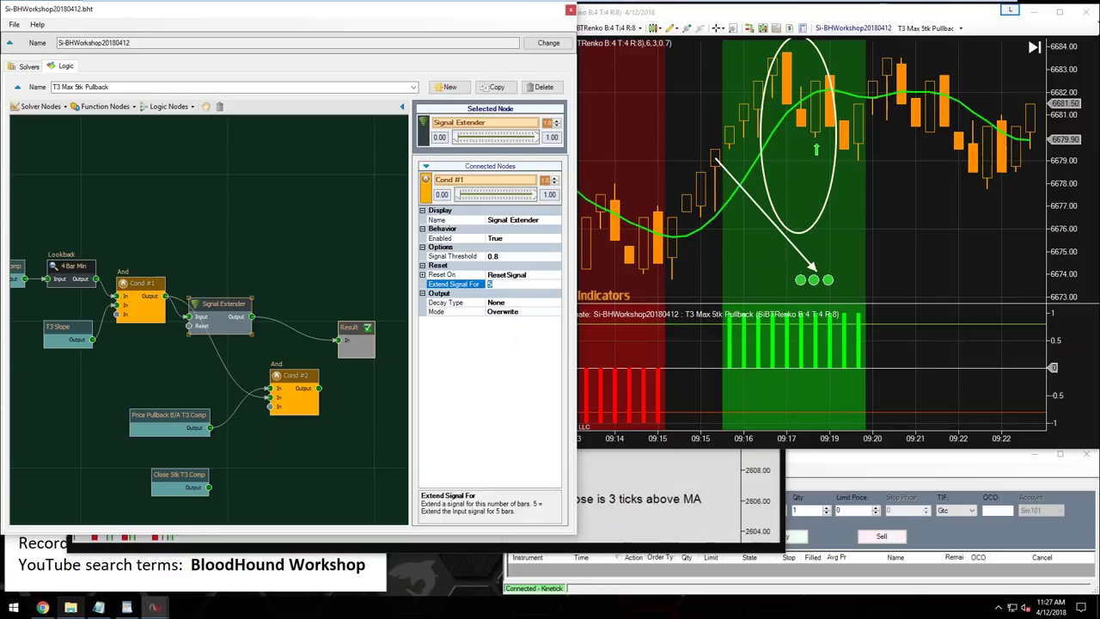
pyautogui.click(422, 275)
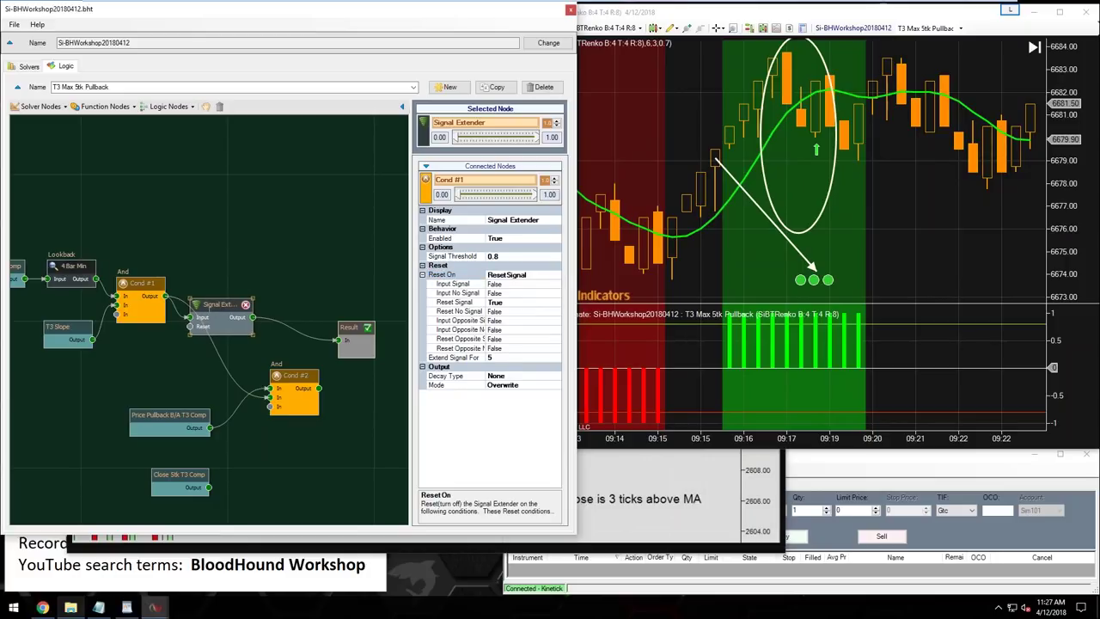
pyautogui.scroll(2, 135, 371)
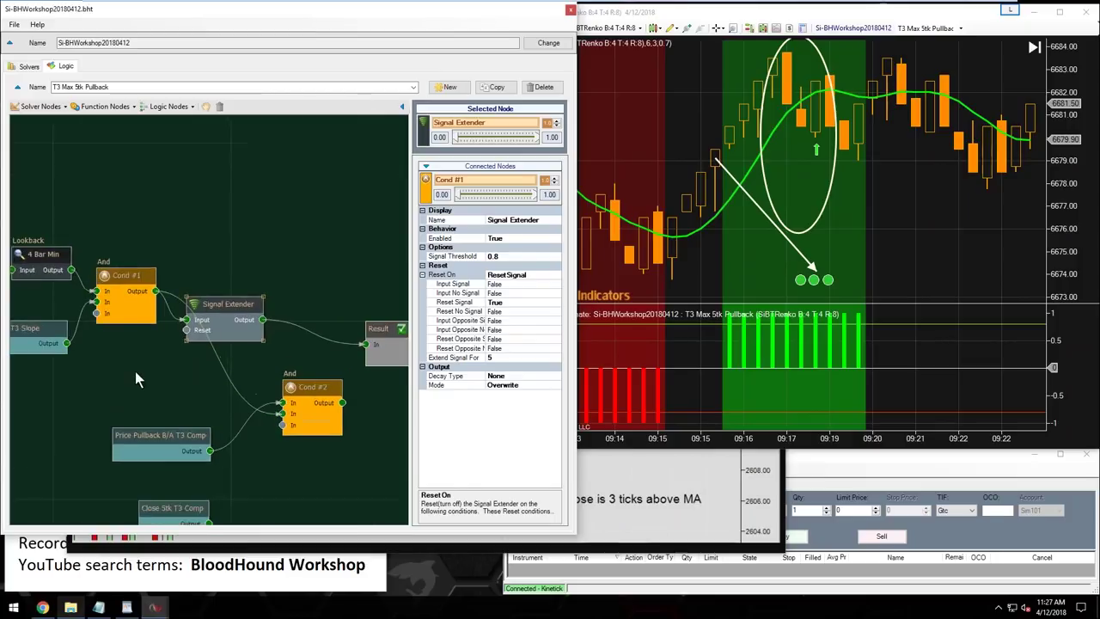
pyautogui.scroll(2, 133, 378)
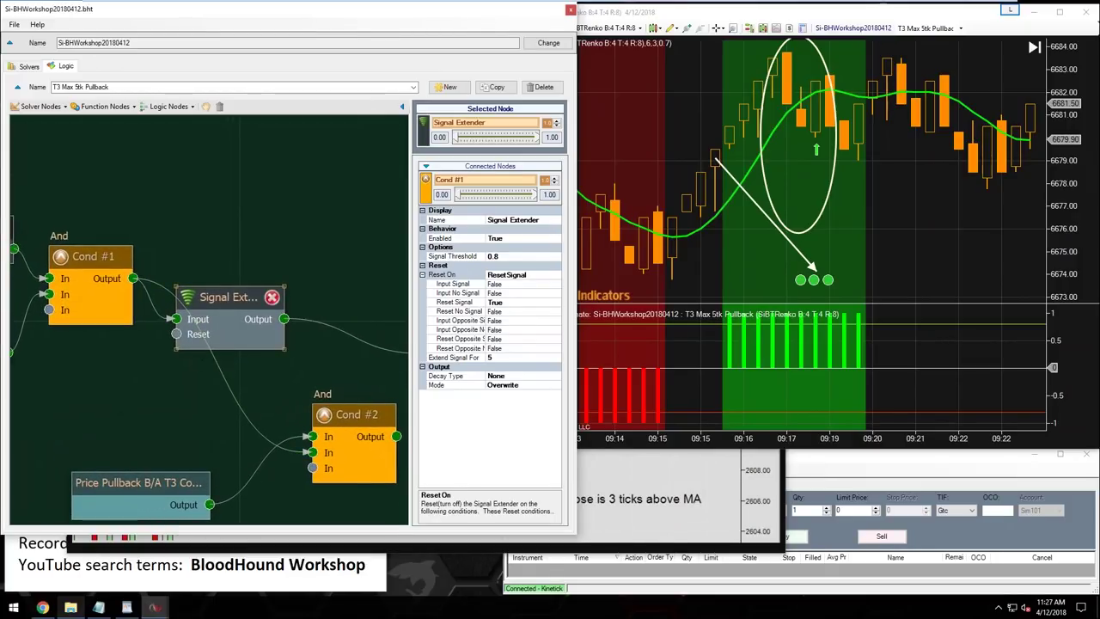
# - Nudge the Cond #1 node upward and move the chart arrow to point at the rising T3 line near 09:17
pyautogui.moveTo(89, 438); pyautogui.dragTo(156, 431)
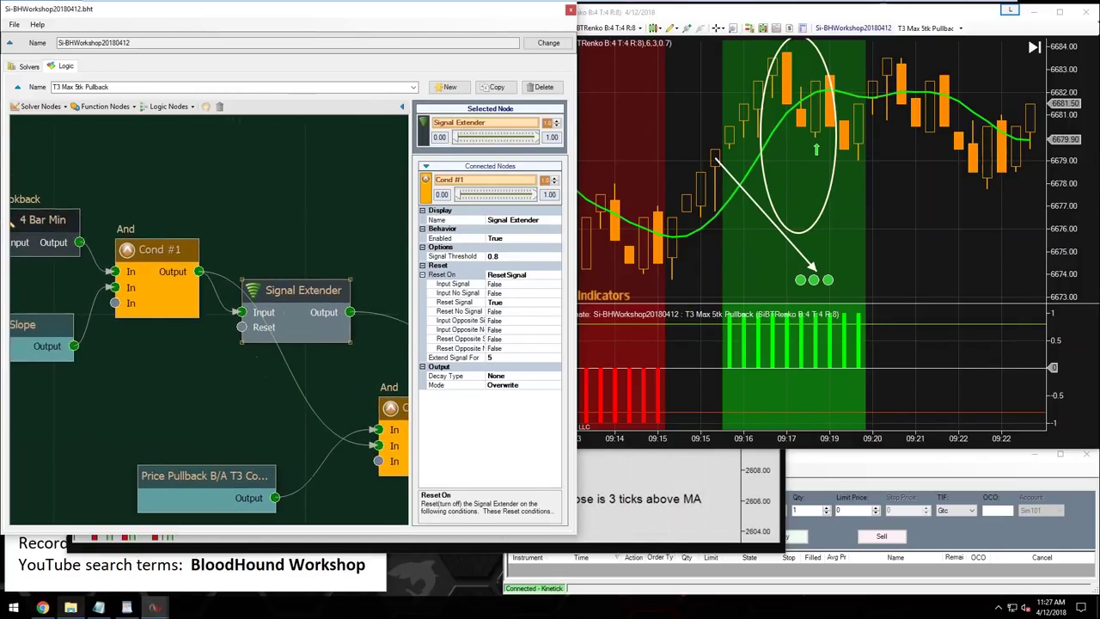
pyautogui.moveTo(155, 283); pyautogui.dragTo(151, 277)
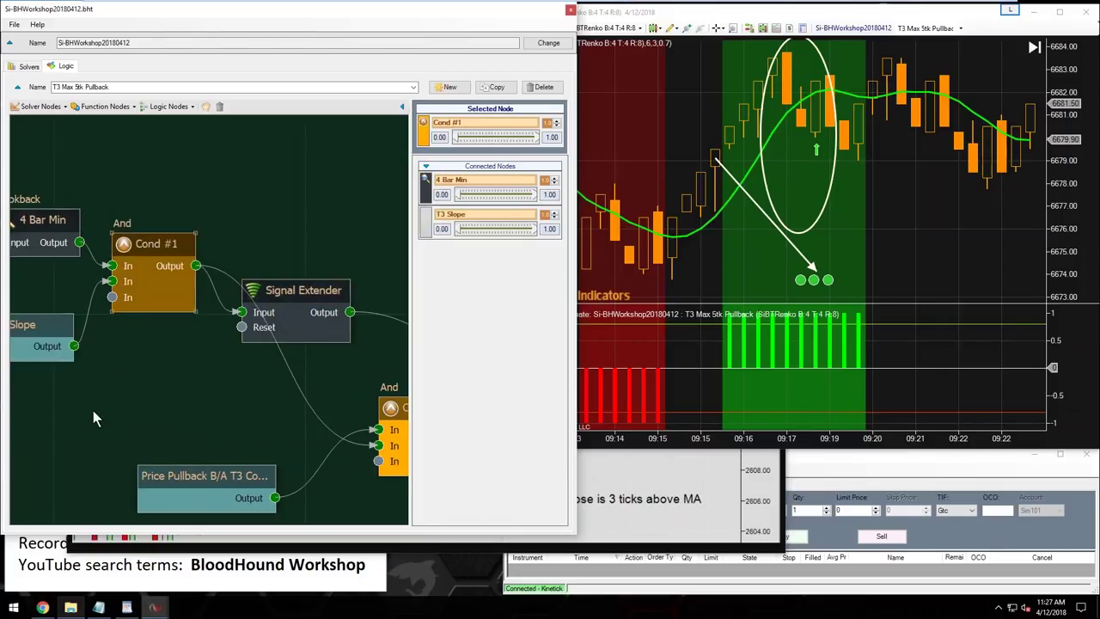
pyautogui.moveTo(92, 420); pyautogui.dragTo(114, 418)
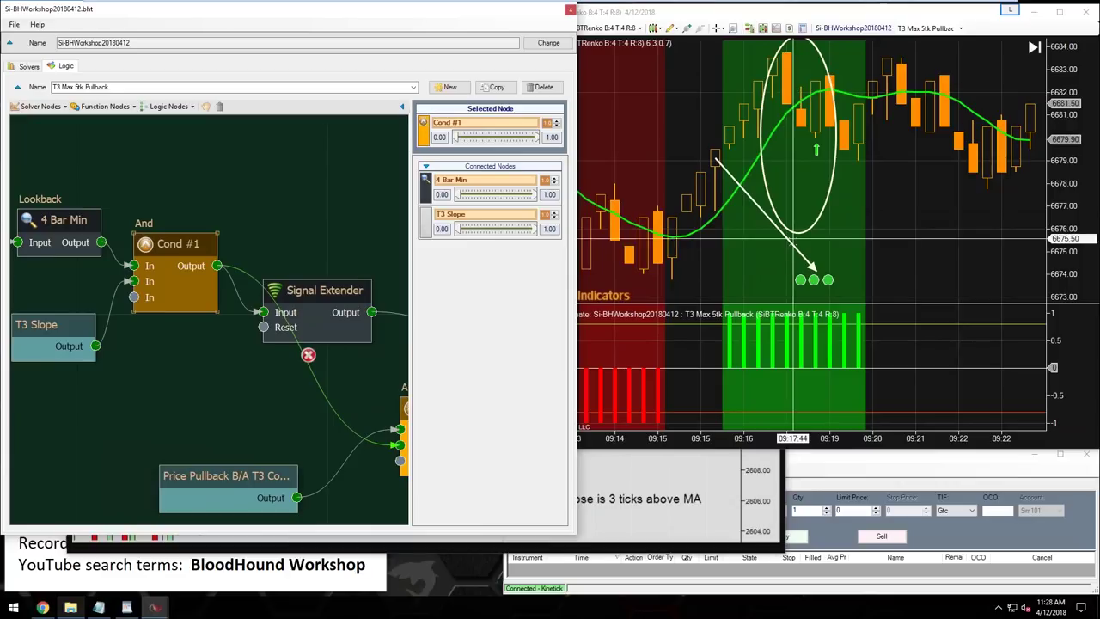
pyautogui.click(784, 240)
pyautogui.moveTo(778, 234)
pyautogui.mouseDown()
pyautogui.moveTo(668, 209)
pyautogui.moveTo(767, 90)
pyautogui.moveTo(750, 105)
pyautogui.mouseUp()
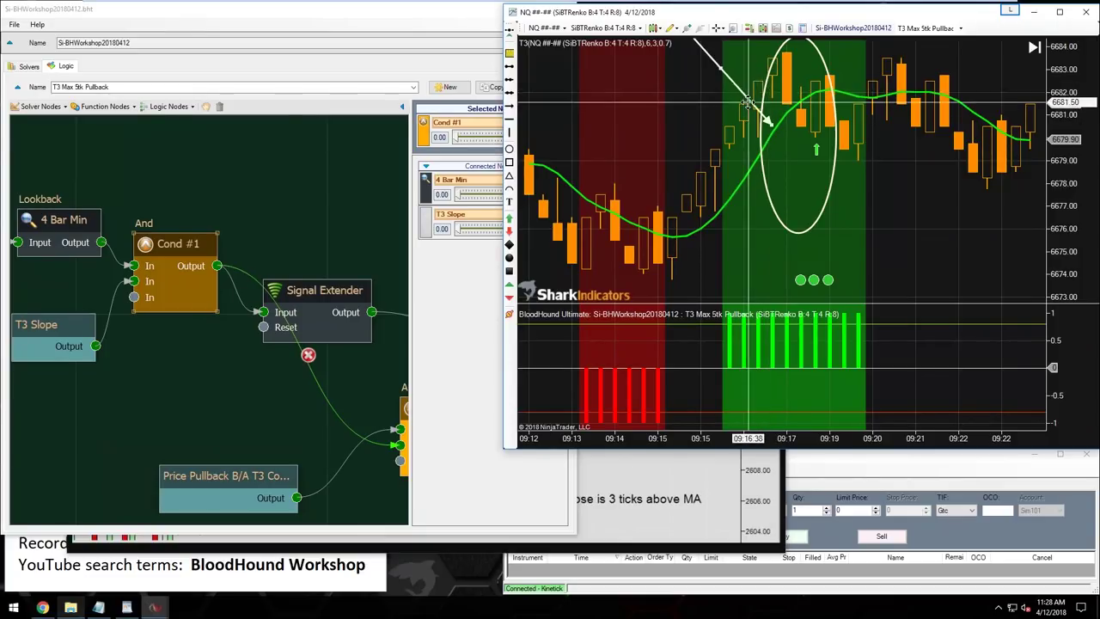
# - Connect T3 Slope's output to the Signal Extender's Reset input and set its Reset Signal option to False
pyautogui.click(95, 345)
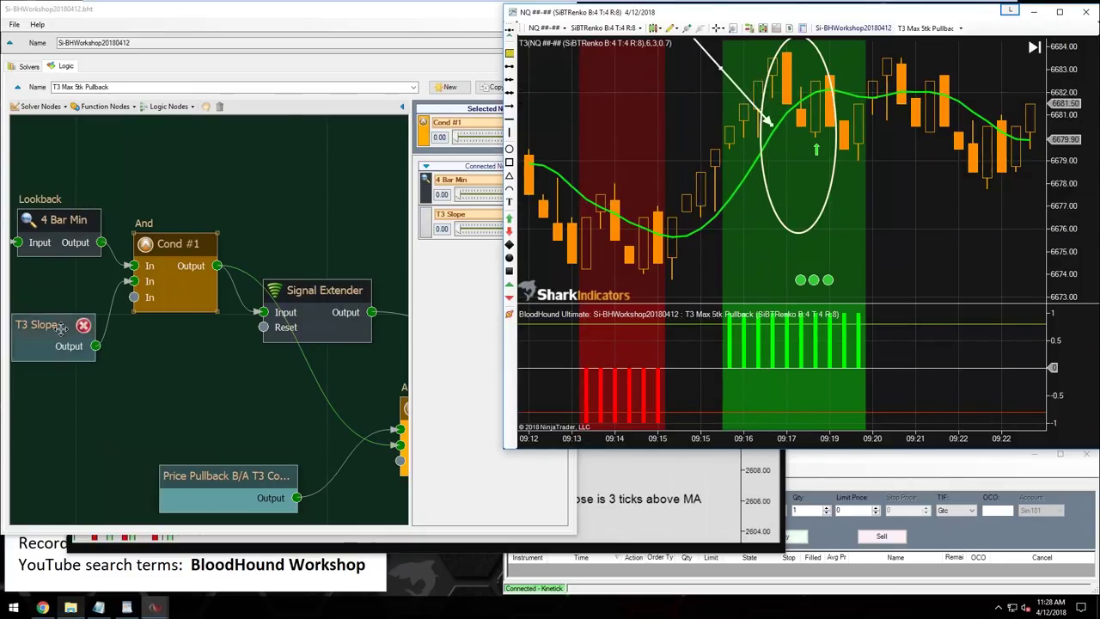
pyautogui.moveTo(50, 322); pyautogui.dragTo(263, 326)
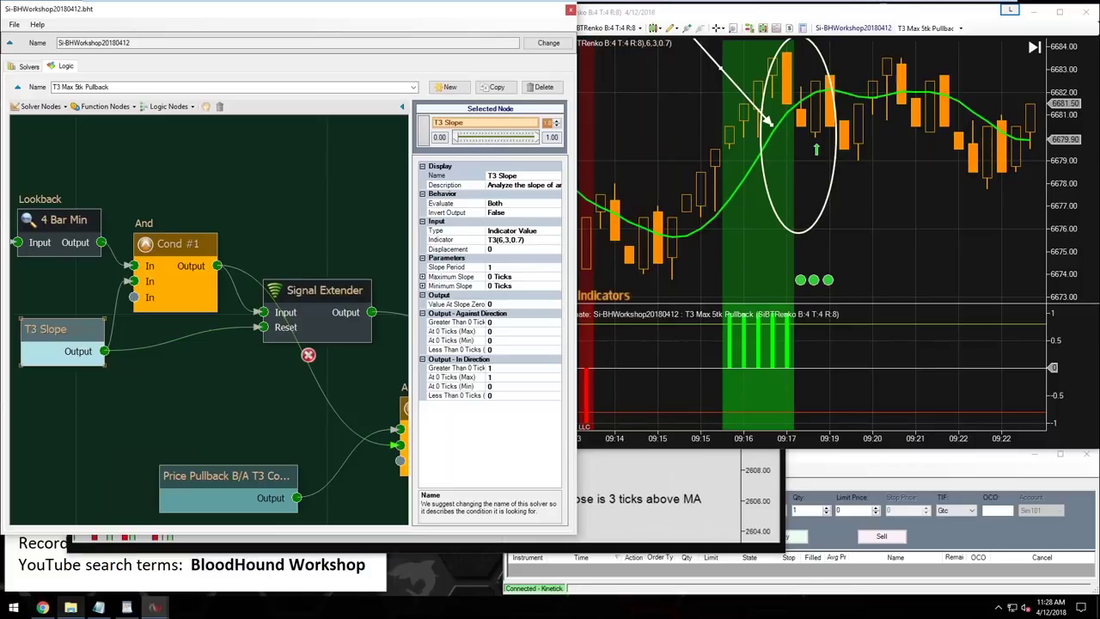
pyautogui.click(333, 291)
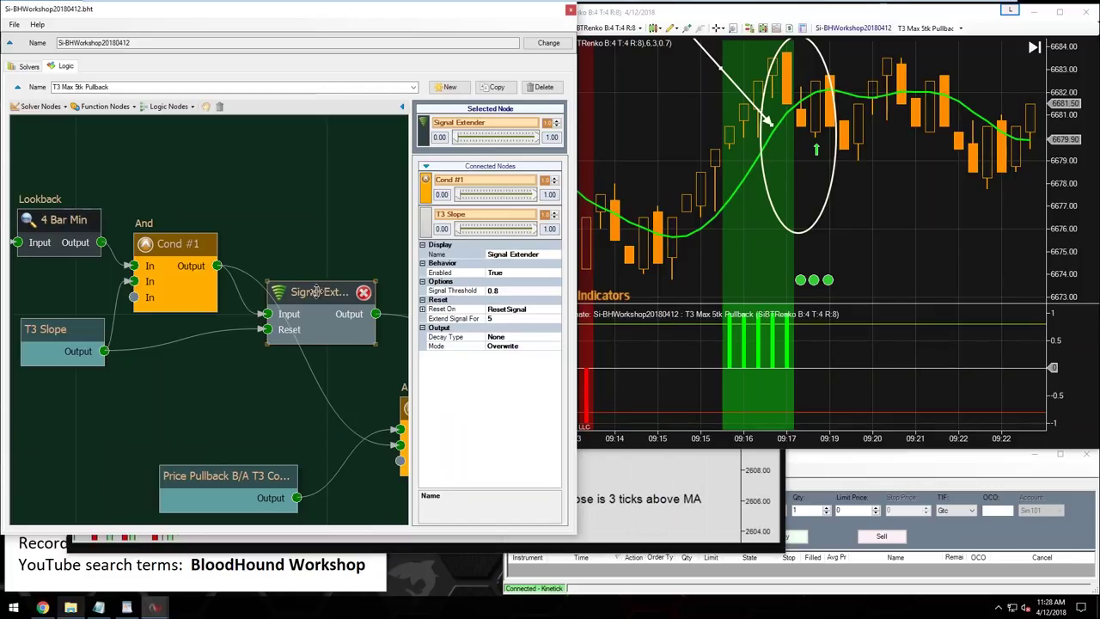
pyautogui.moveTo(369, 231); pyautogui.dragTo(198, 246)
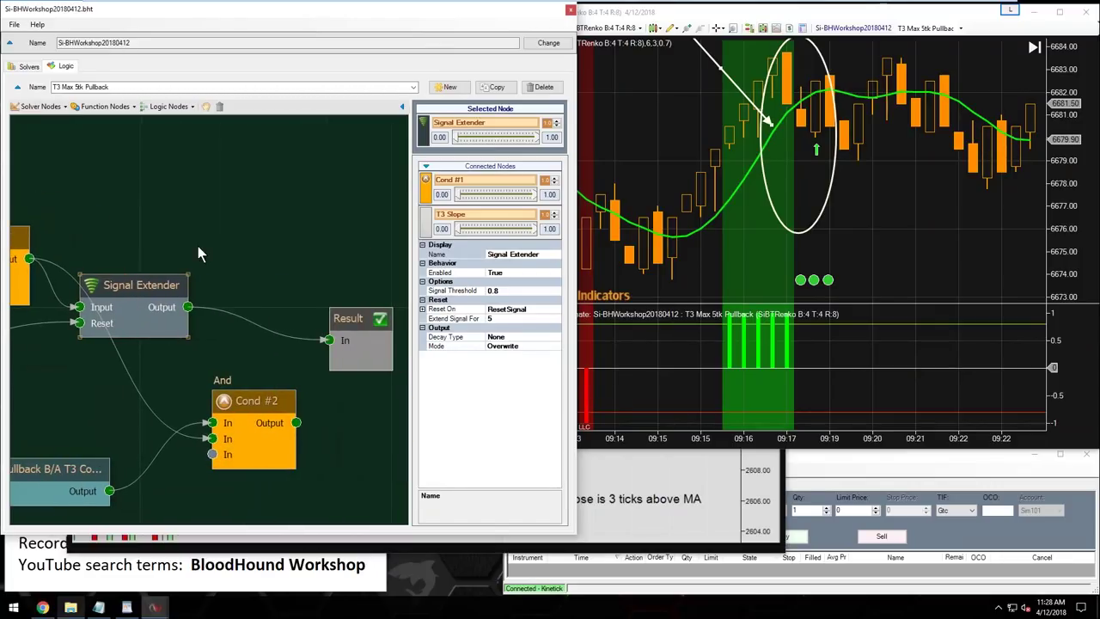
pyautogui.click(423, 309)
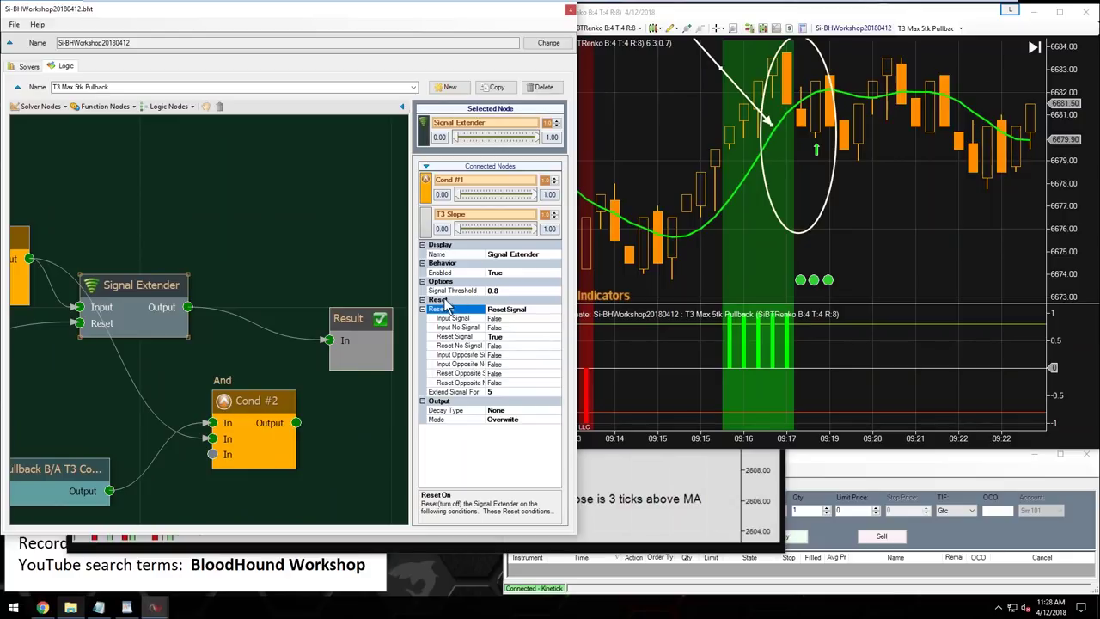
pyautogui.click(507, 338)
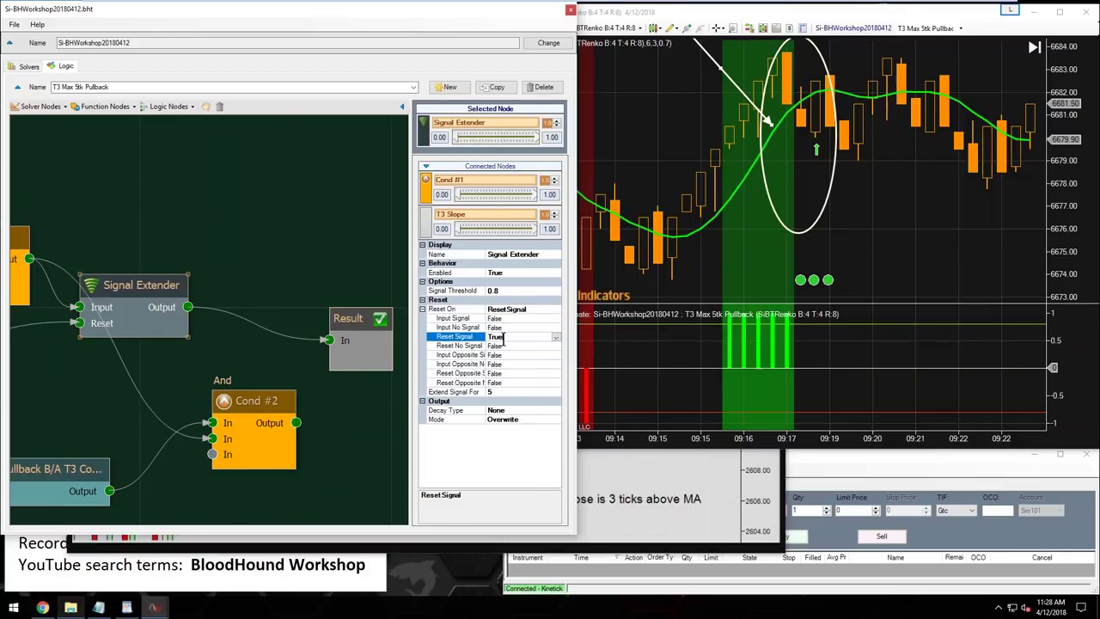
pyautogui.doubleClick(498, 337)
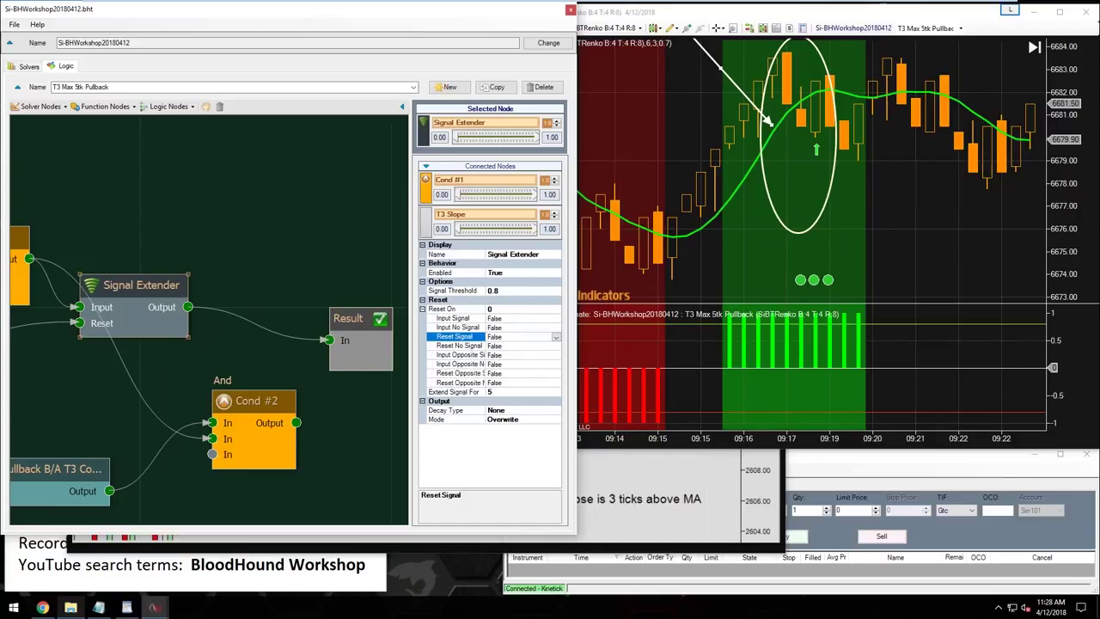
# - Widen the property name column and set the Signal Extender's Reset Opposite Signal option to True
pyautogui.moveTo(487, 326); pyautogui.dragTo(503, 330)
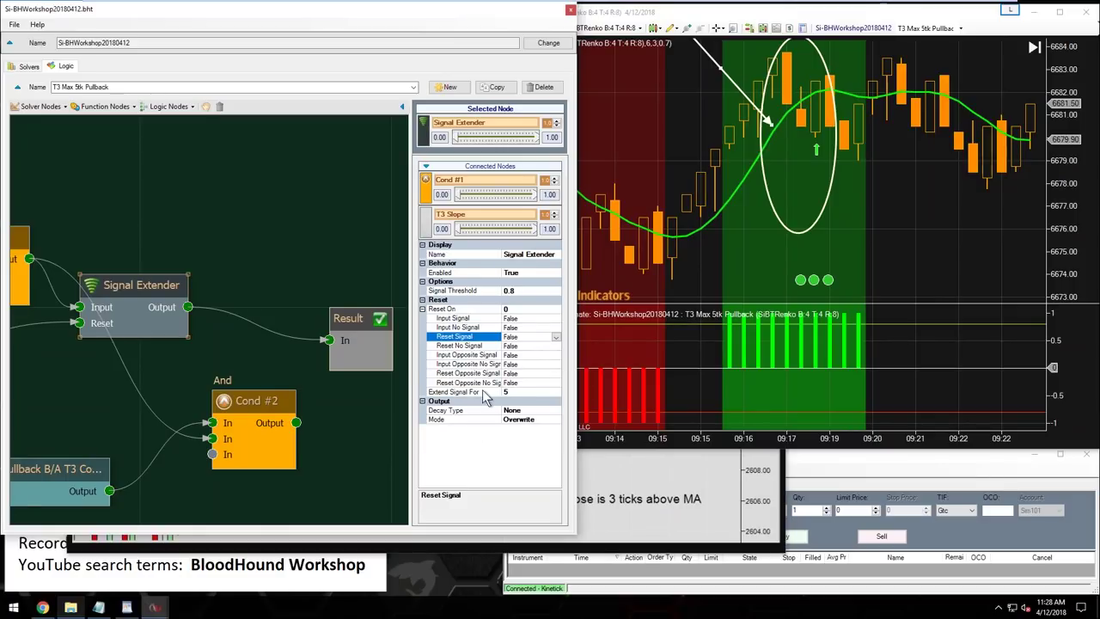
pyautogui.click(459, 374)
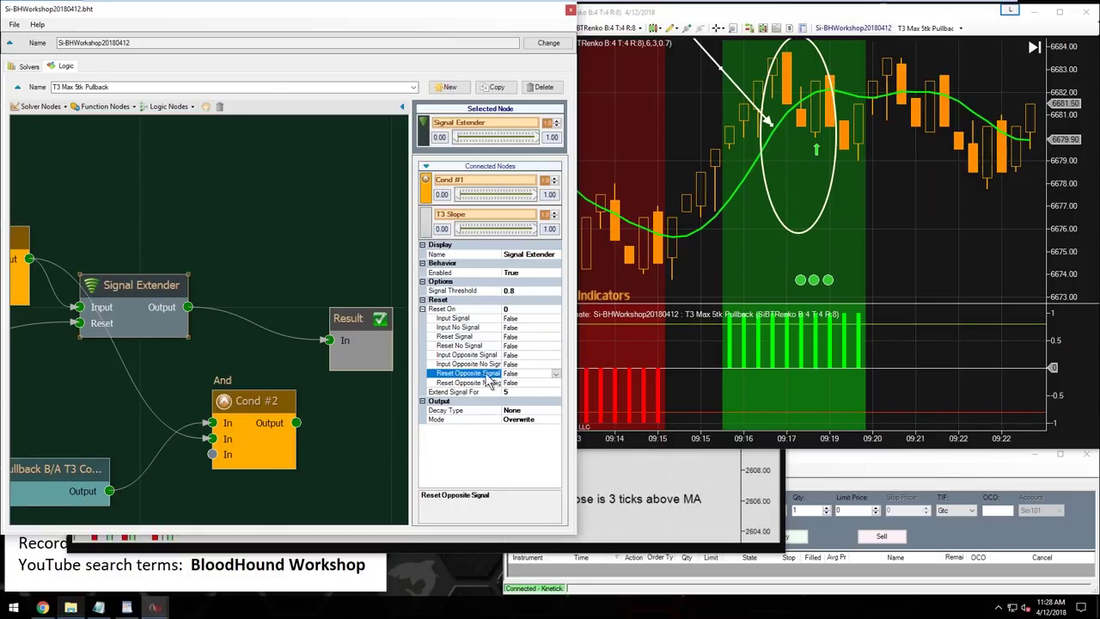
pyautogui.click(517, 373)
pyautogui.doubleClick(516, 372)
# - Enlarge the chart's price area and move the arrow to the T3 line's peak at the end of the green zone
pyautogui.click(887, 256)
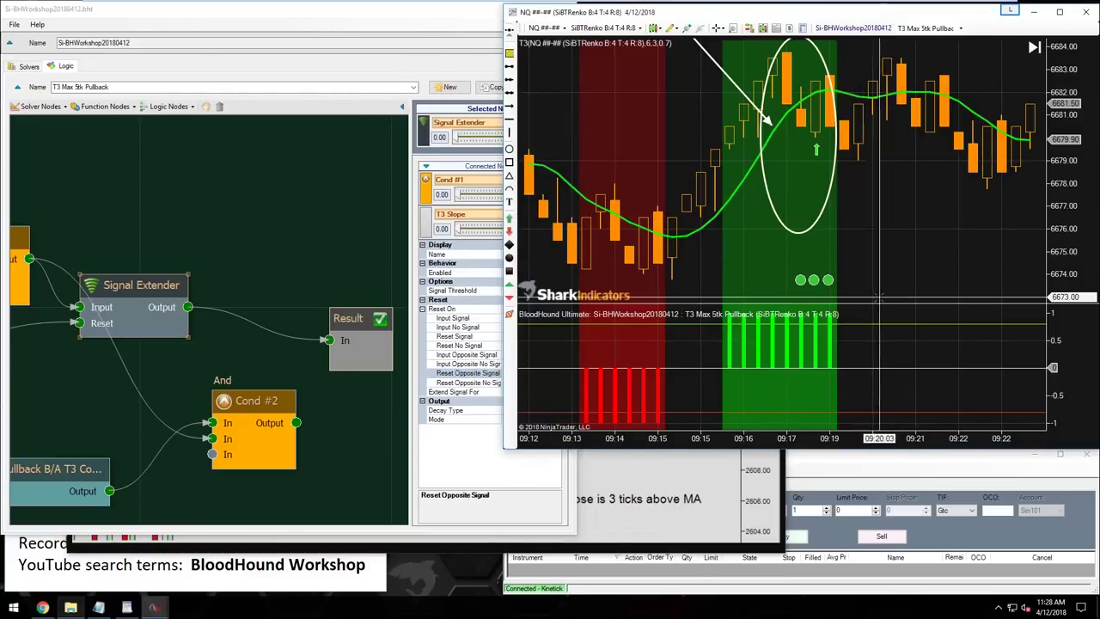
pyautogui.moveTo(874, 303); pyautogui.dragTo(873, 366)
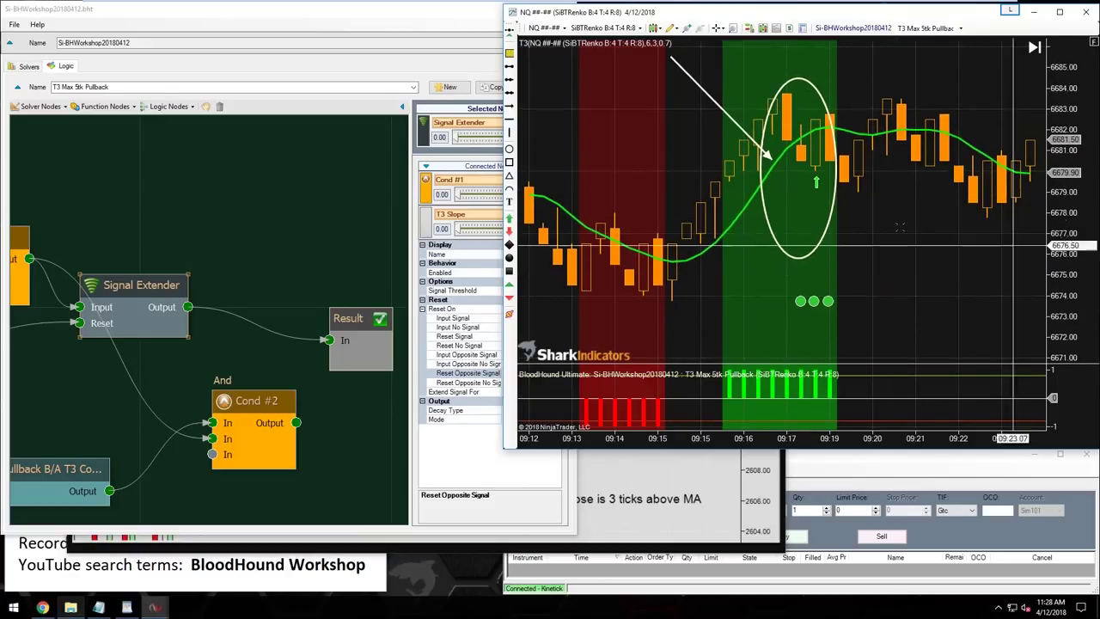
pyautogui.scroll(1, 881, 271)
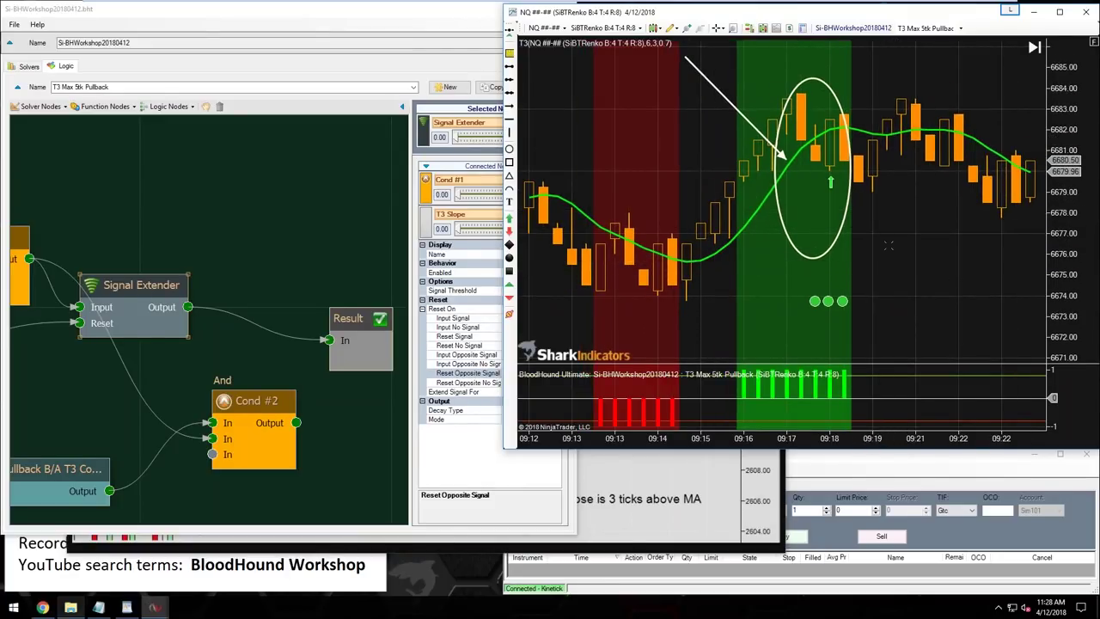
pyautogui.moveTo(776, 89)
pyautogui.mouseDown()
pyautogui.moveTo(776, 133)
pyautogui.moveTo(760, 146)
pyautogui.moveTo(804, 121)
pyautogui.mouseUp()
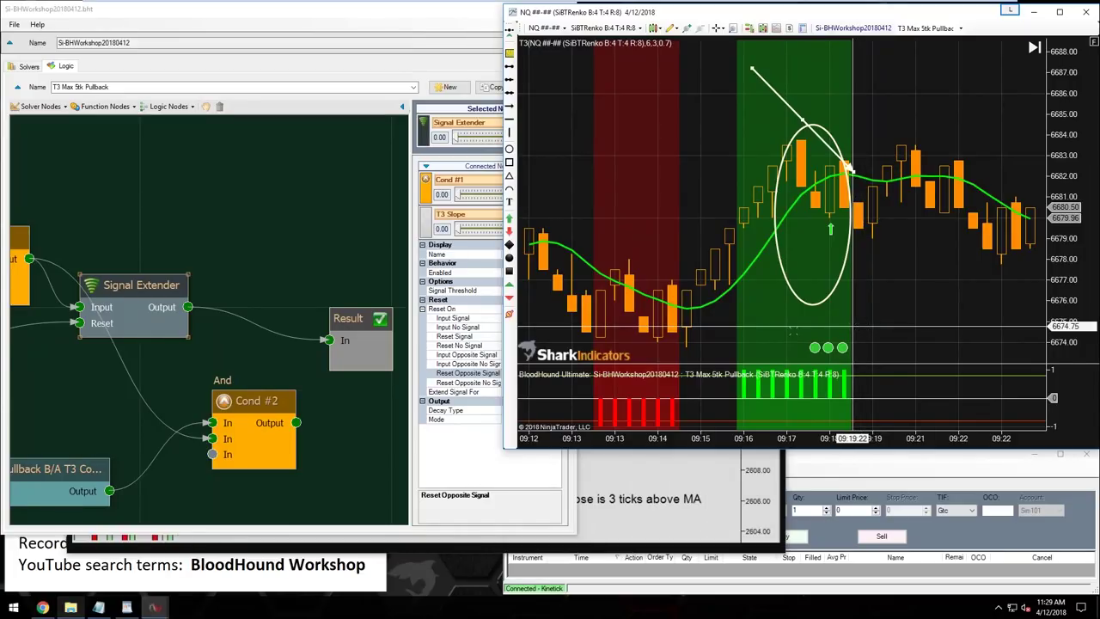
# - Set Reset Opposite Signal to False, compare the signal with the green dots on the chart, and restore it to True
pyautogui.moveTo(227, 333)
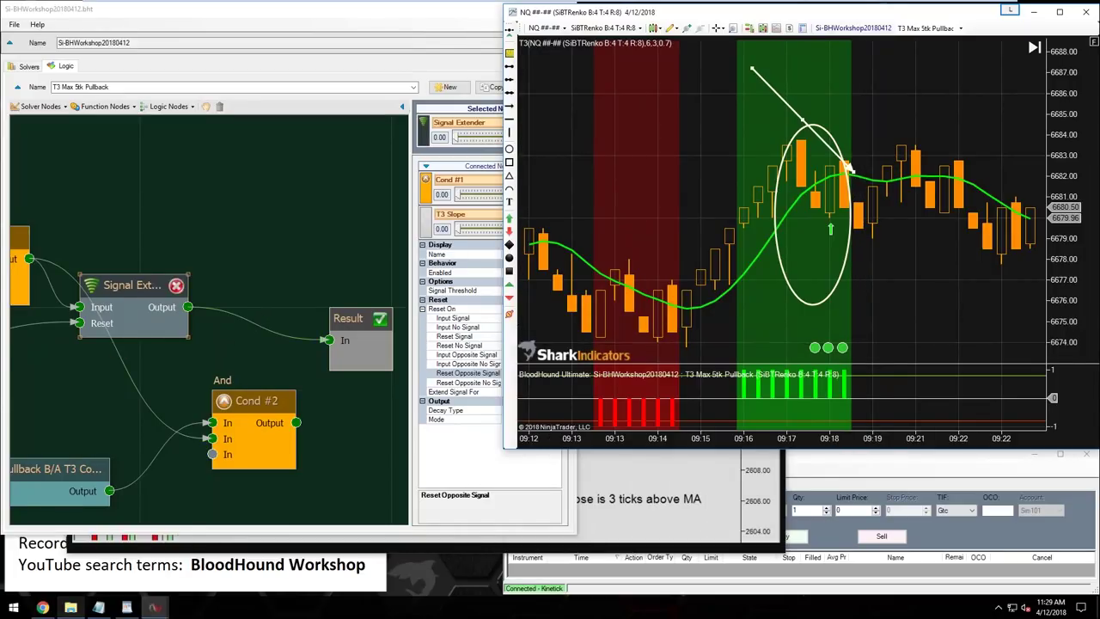
pyautogui.click(135, 285)
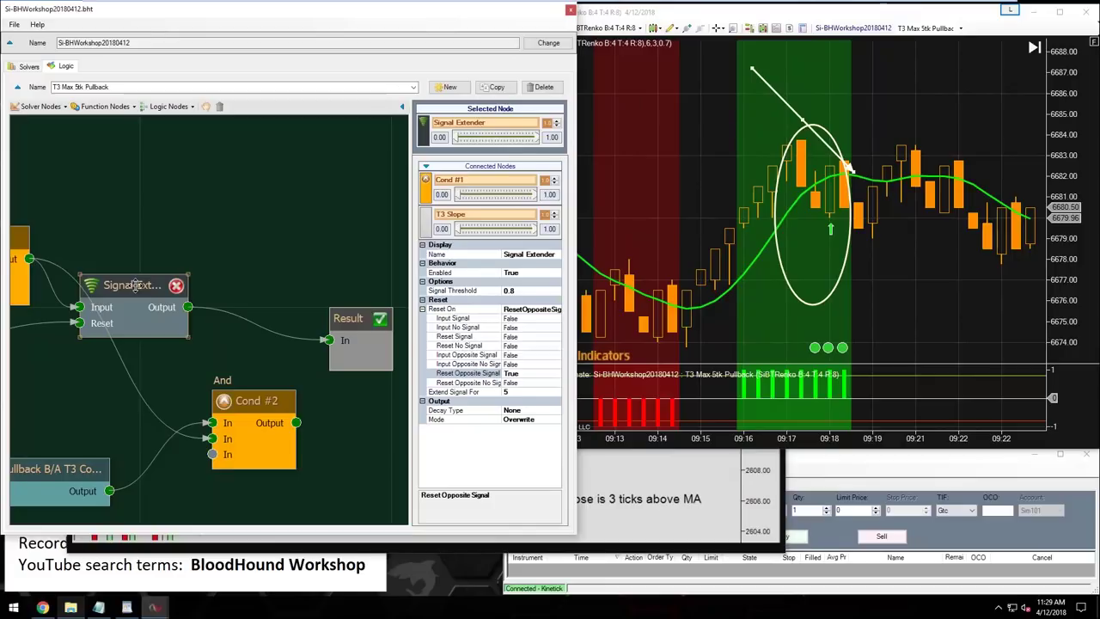
pyautogui.click(464, 373)
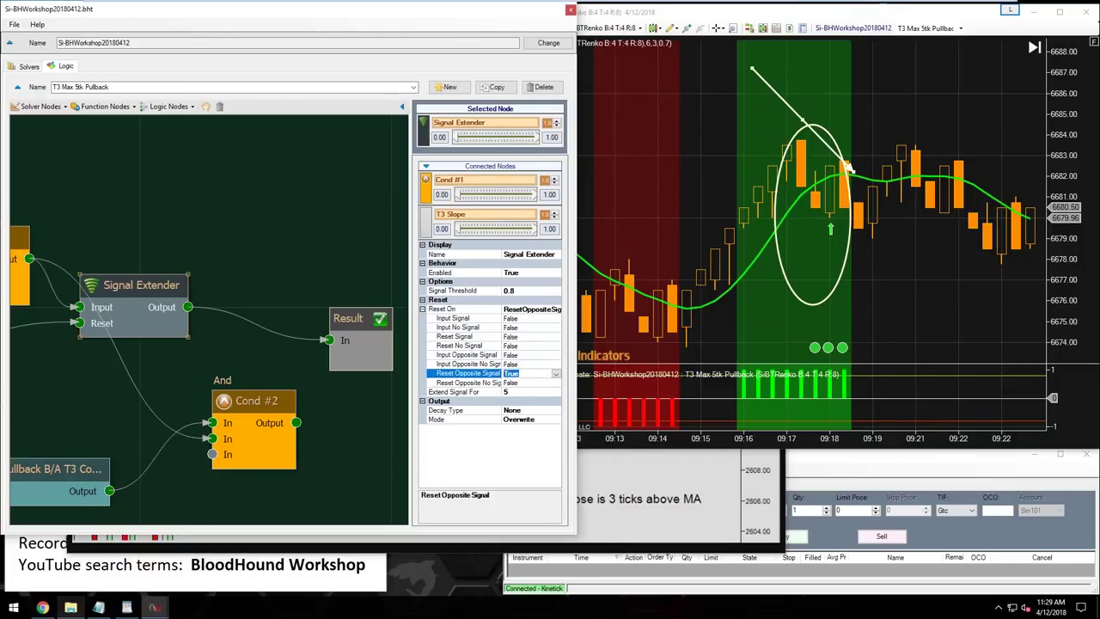
pyautogui.doubleClick(511, 373)
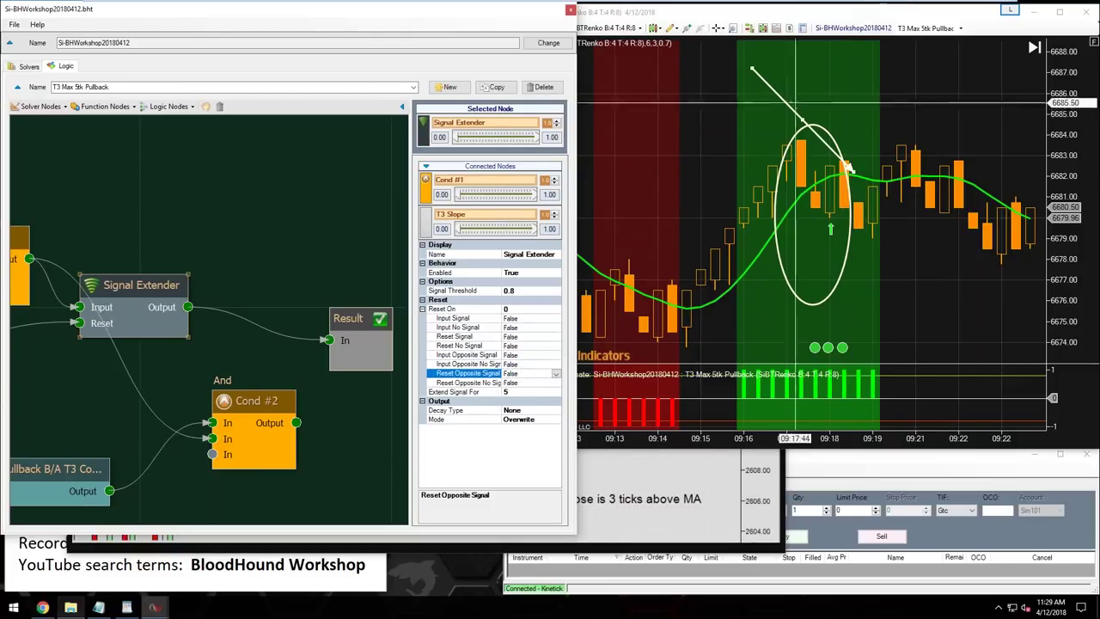
pyautogui.click(825, 344)
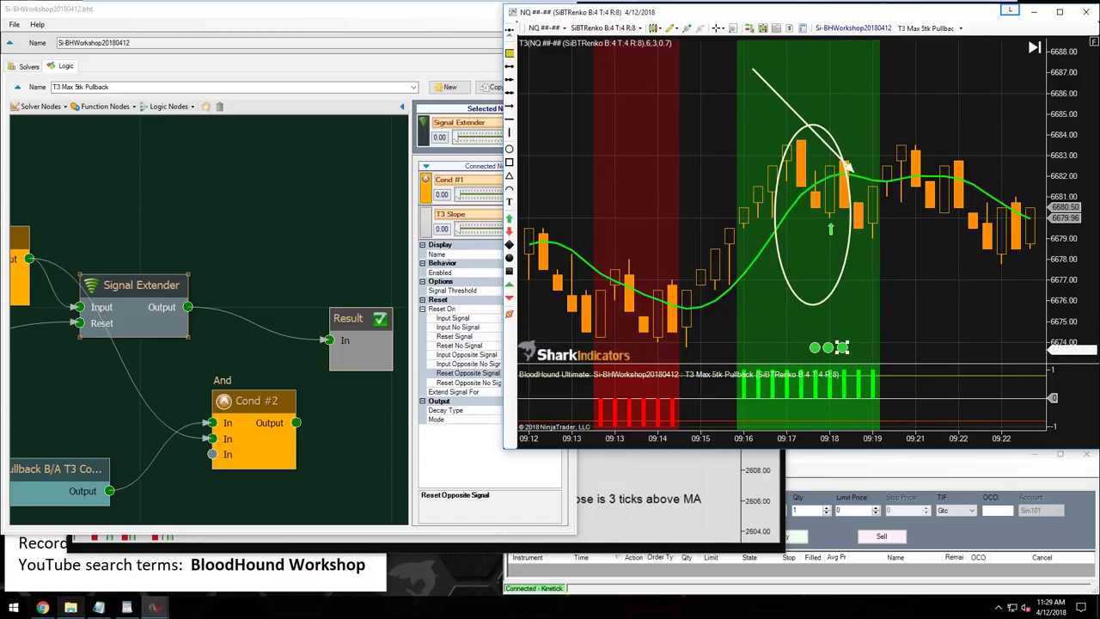
pyautogui.click(163, 287)
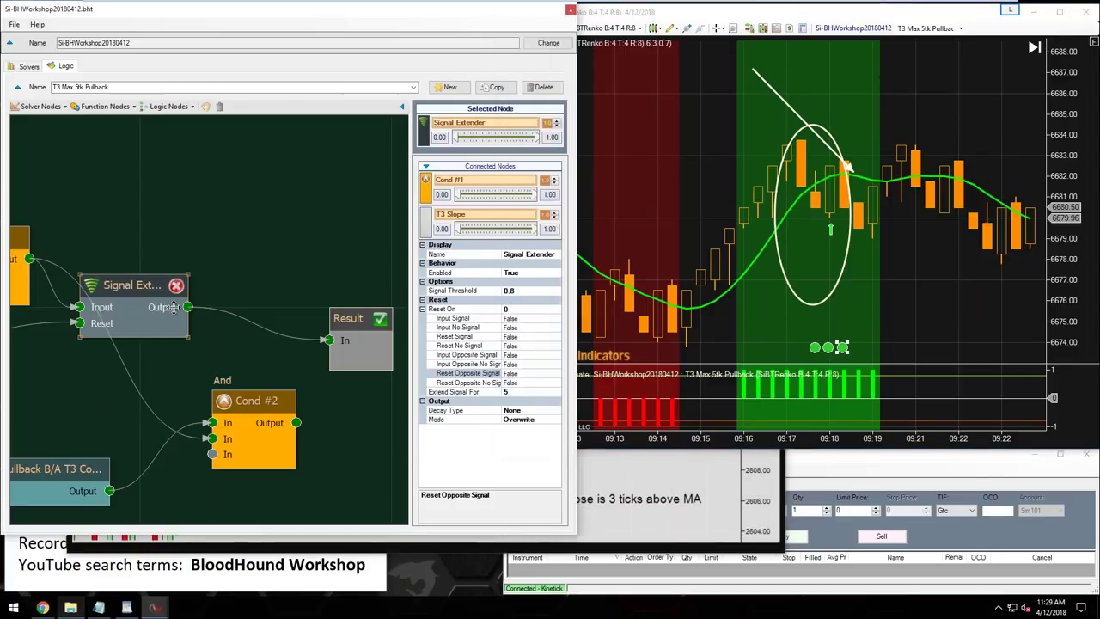
pyautogui.click(514, 373)
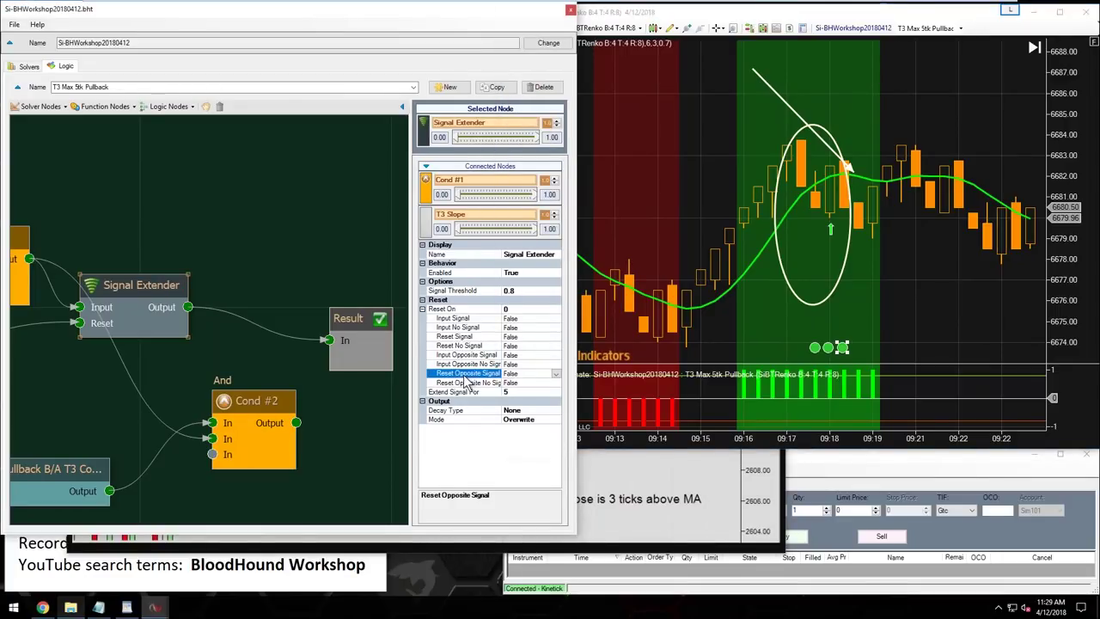
pyautogui.doubleClick(513, 373)
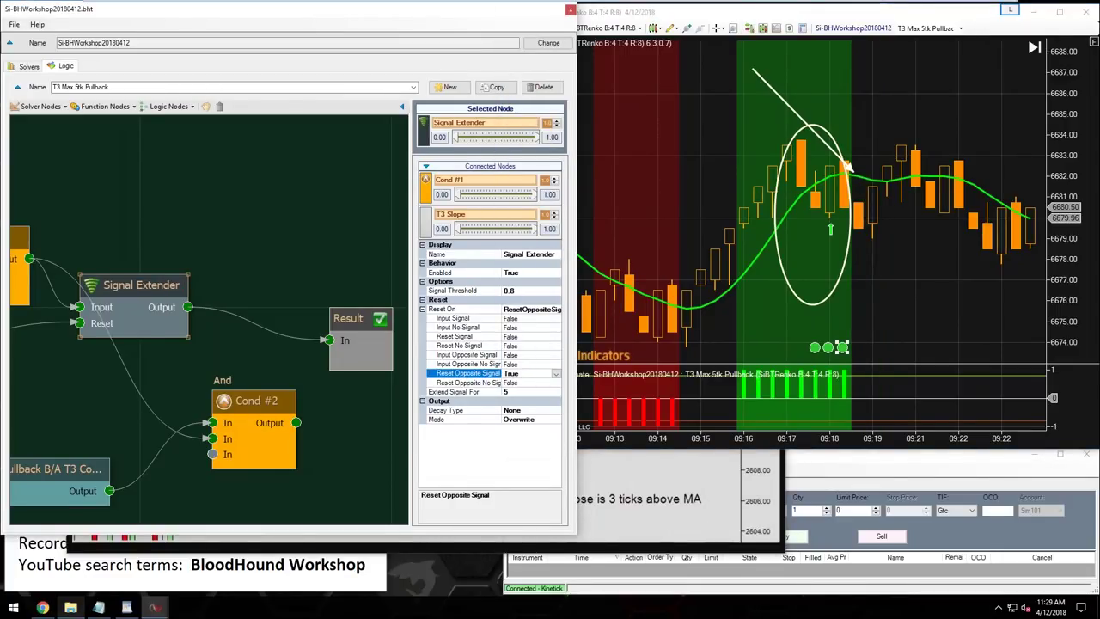
# - Shift the chart arrow to point at the T3 line just past the green zone, and return to the logic diagram
pyautogui.click(868, 342)
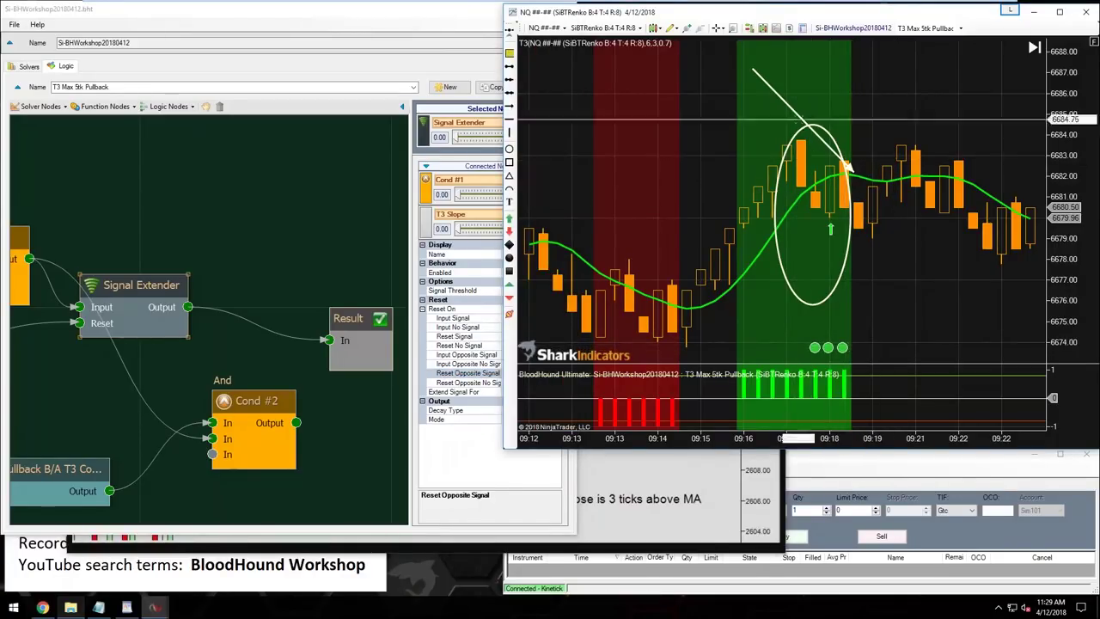
pyautogui.moveTo(791, 111); pyautogui.dragTo(805, 117)
pyautogui.click(275, 280)
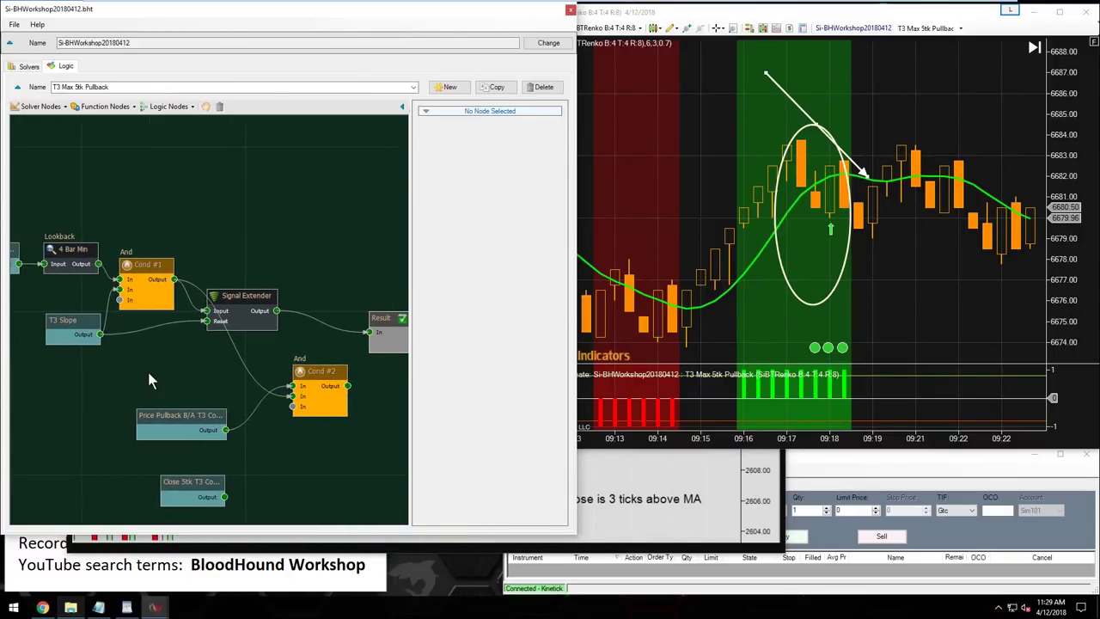
# - Shift the T3 Slope and Signal Extender nodes slightly and rename the Signal Extender to "#1 5 Bar Extender"
pyautogui.click(55, 319)
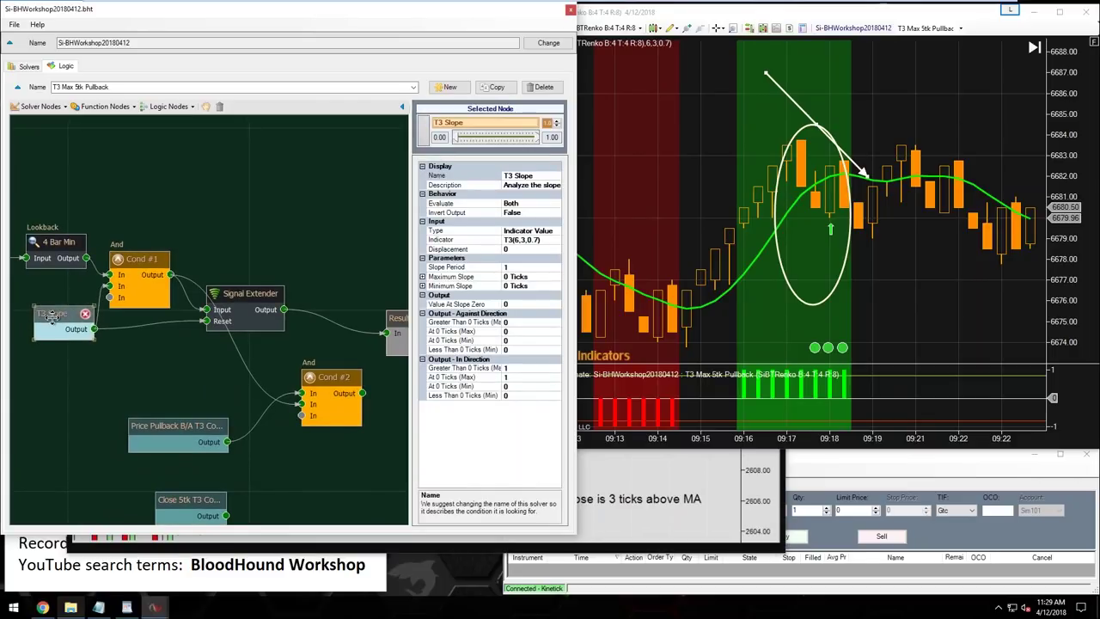
pyautogui.click(241, 296)
pyautogui.moveTo(241, 296); pyautogui.dragTo(230, 297)
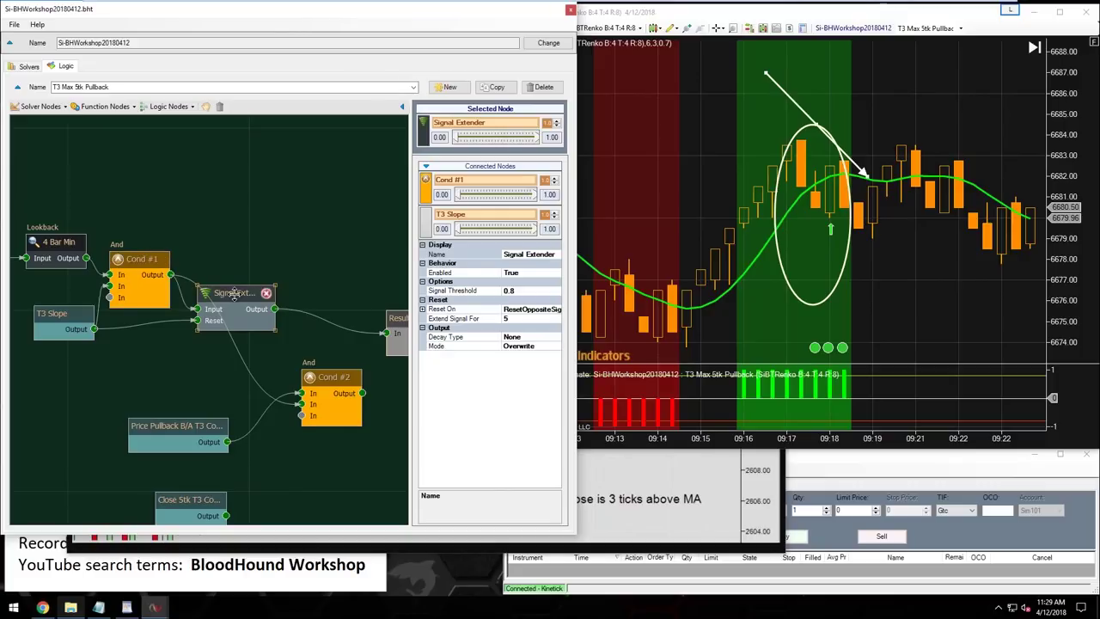
pyautogui.click(508, 256)
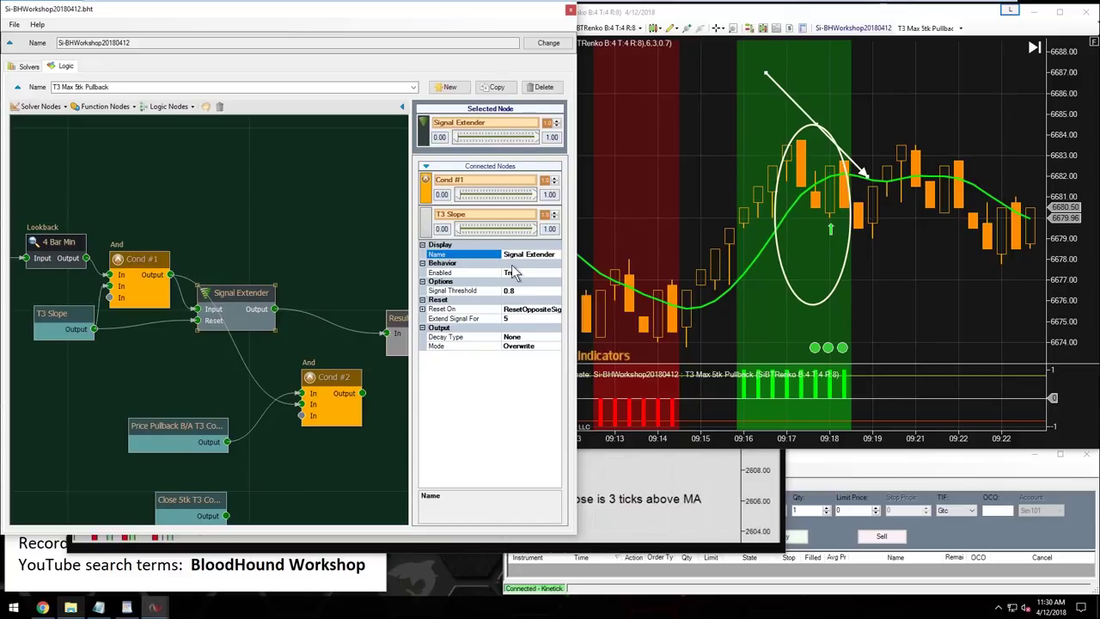
pyautogui.write('#1')
pyautogui.press('Delete')
pyautogui.press('Delete')
pyautogui.press('Delete')
pyautogui.press('Delete')
pyautogui.press('Delete')
pyautogui.press('Delete')
pyautogui.write('5 Bar')
pyautogui.press('Return')
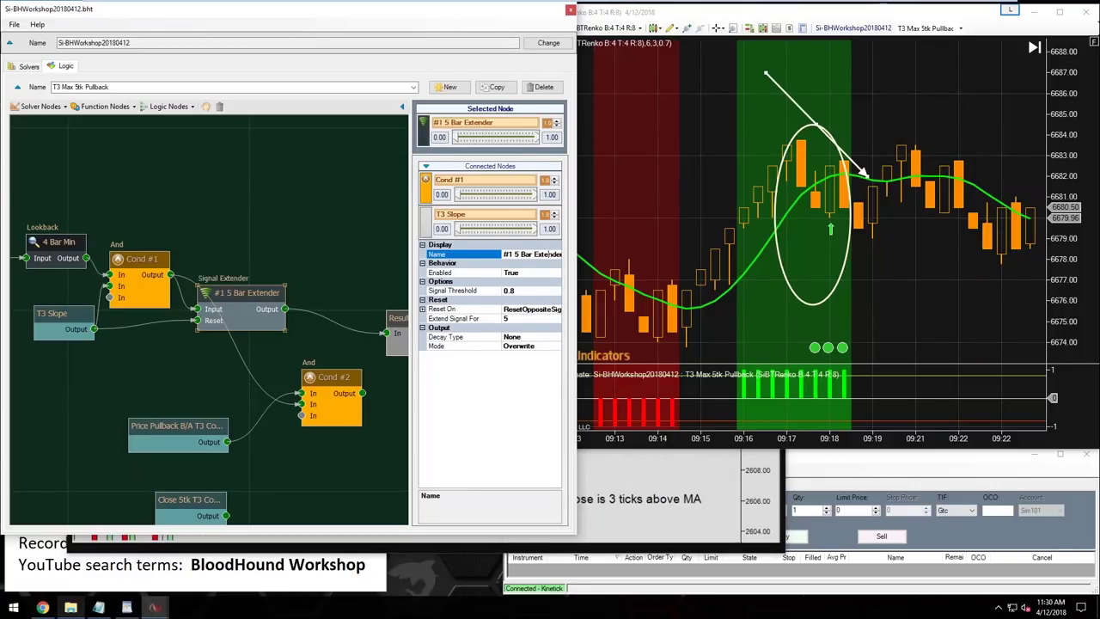
# - Delete the direct connection from Cond #1 to Cond #2, moving the #1 5 Bar Extender aside to reach it and back again
pyautogui.click(318, 260)
pyautogui.scroll(-3, 184, 391)
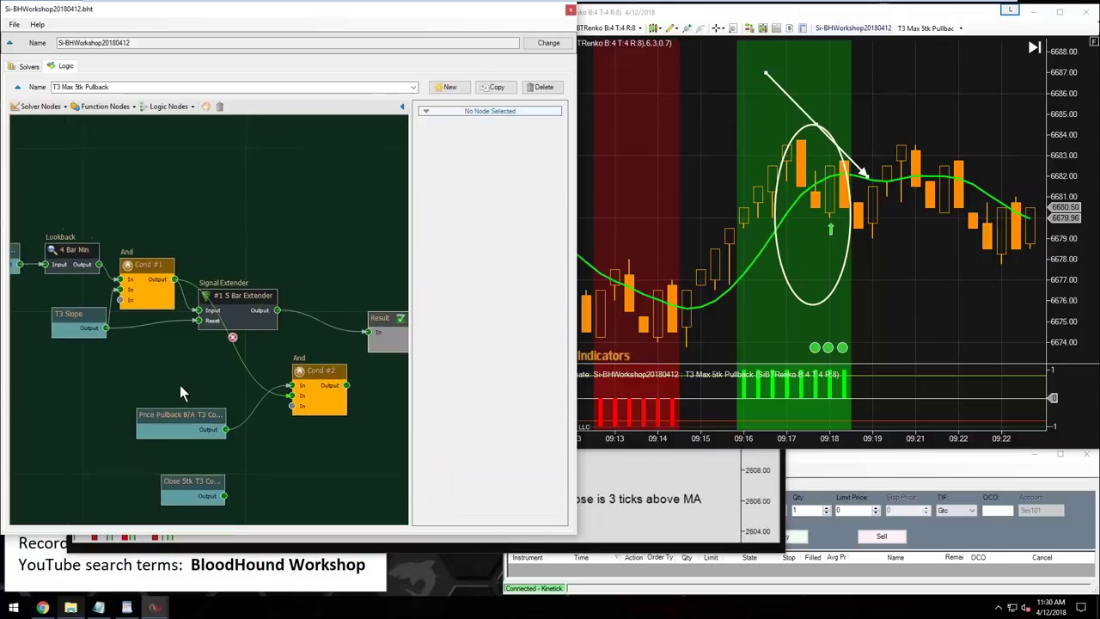
pyautogui.moveTo(226, 450); pyautogui.dragTo(211, 449)
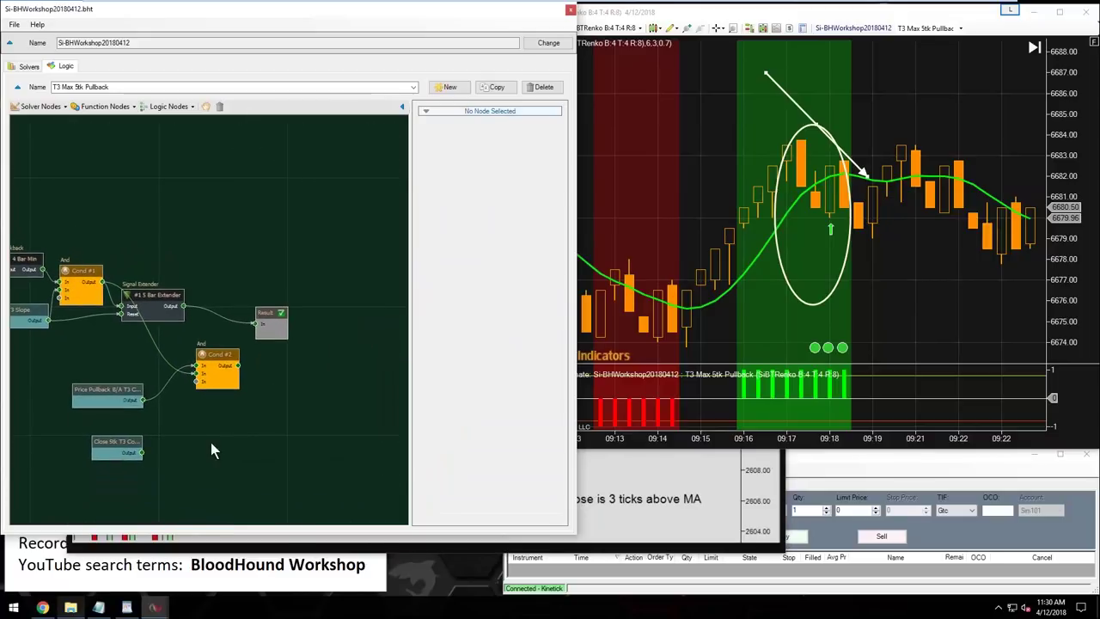
pyautogui.moveTo(153, 295); pyautogui.dragTo(246, 214)
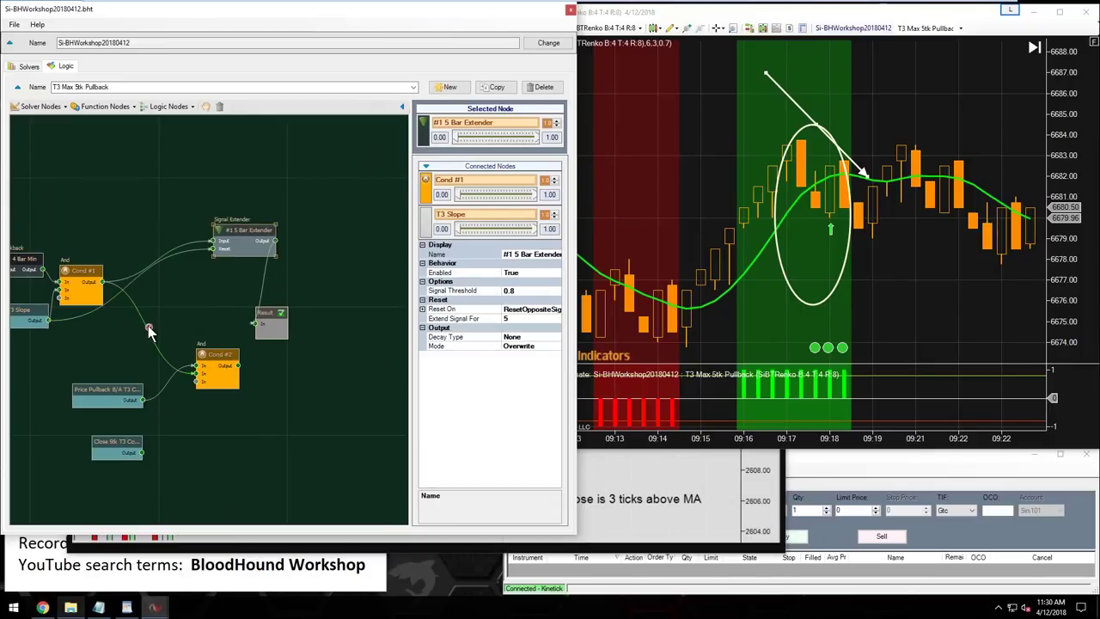
pyautogui.click(148, 329)
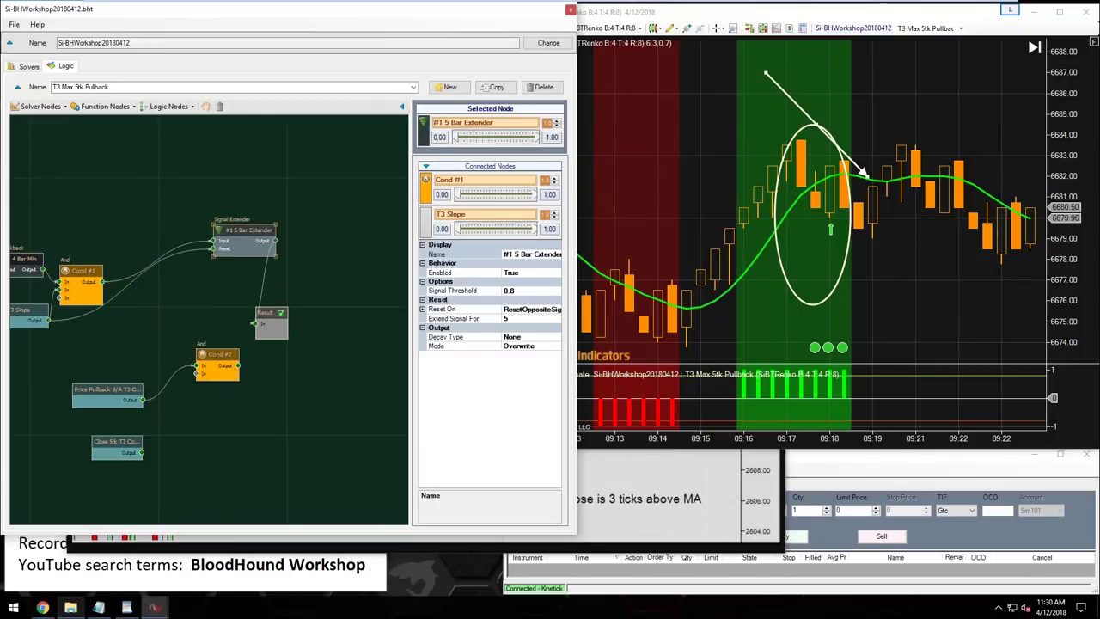
pyautogui.moveTo(239, 230); pyautogui.dragTo(146, 295)
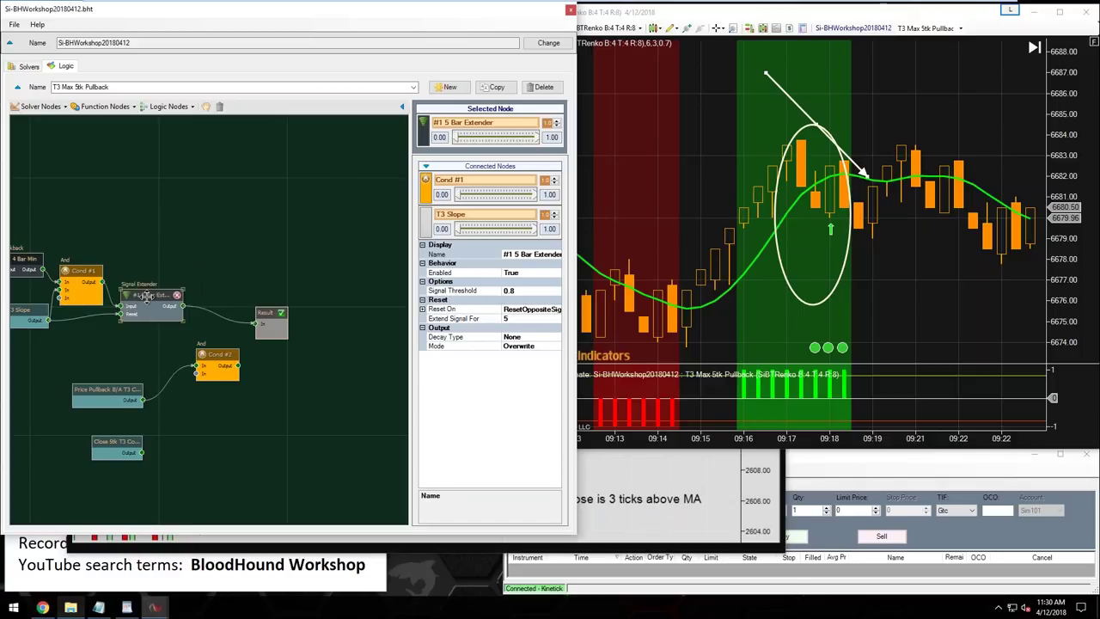
# - Reroute the #1 5 Bar Extender's output from Result into Cond #2, and feed Cond #2's output into Result
pyautogui.moveTo(208, 354); pyautogui.dragTo(231, 355)
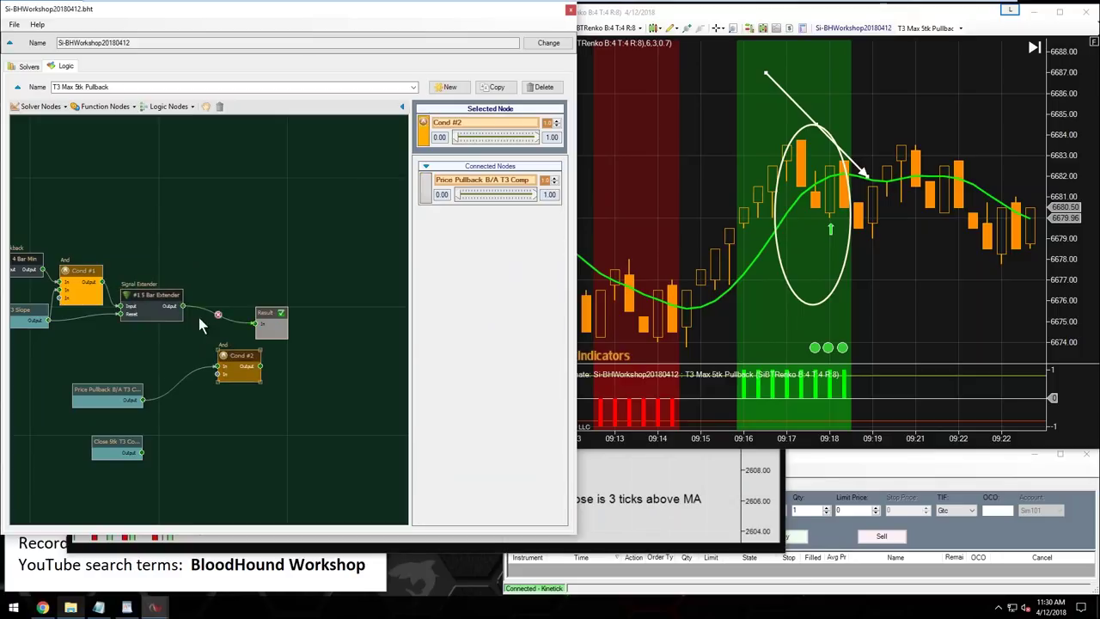
pyautogui.click(217, 315)
pyautogui.moveTo(182, 306); pyautogui.dragTo(264, 360)
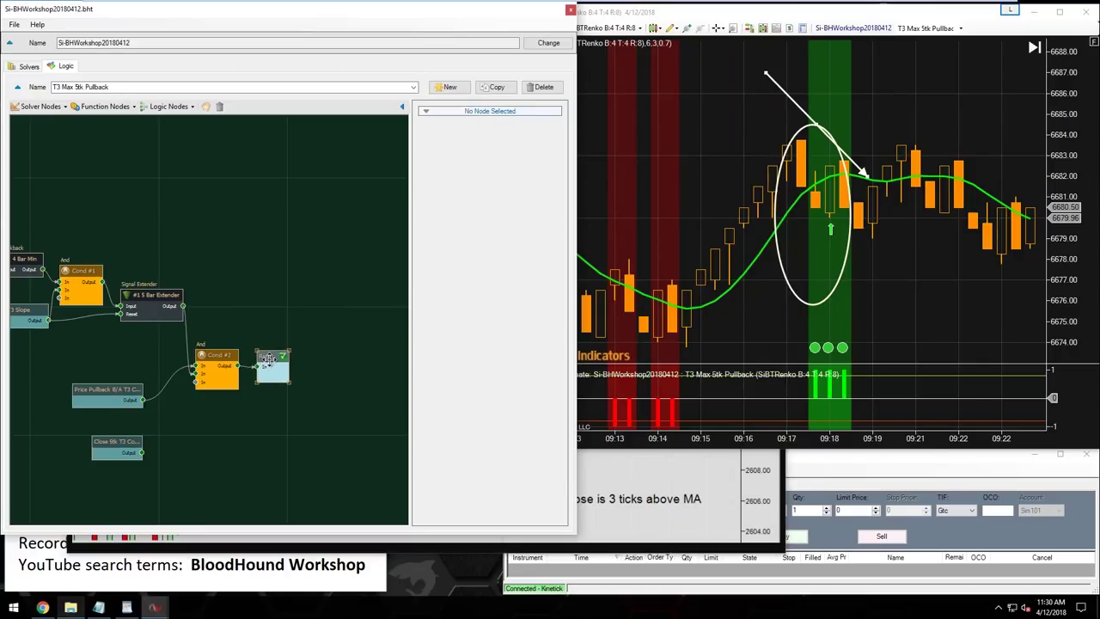
# - Move the chart arrow to point at the pullback bars inside the green zone below the T3 line
pyautogui.click(895, 294)
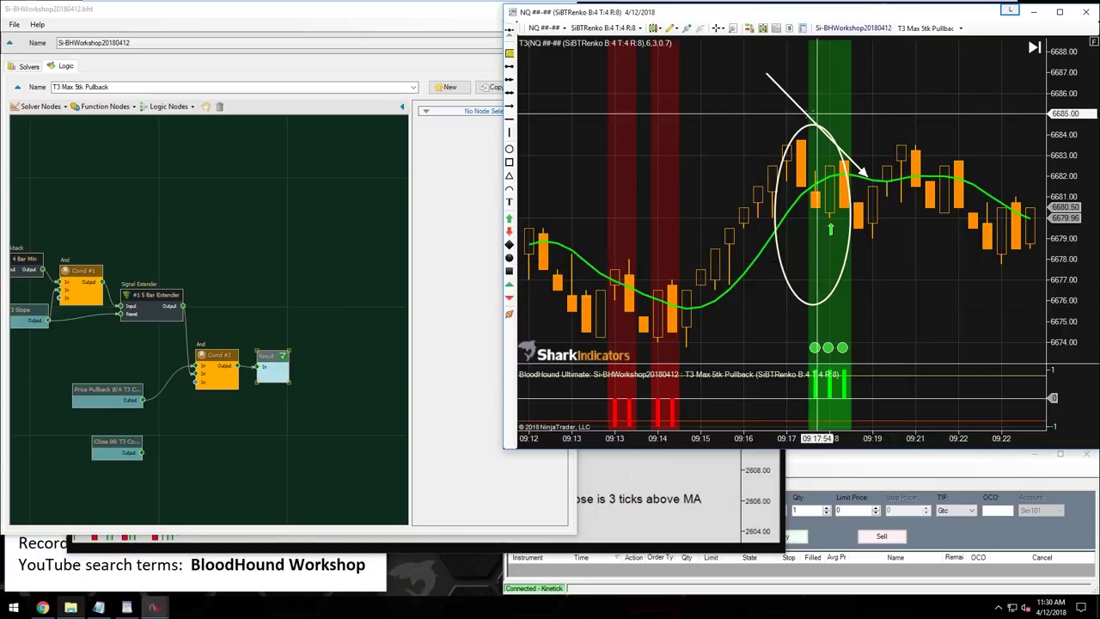
pyautogui.moveTo(806, 117)
pyautogui.mouseDown()
pyautogui.moveTo(740, 124)
pyautogui.moveTo(751, 146)
pyautogui.mouseUp()
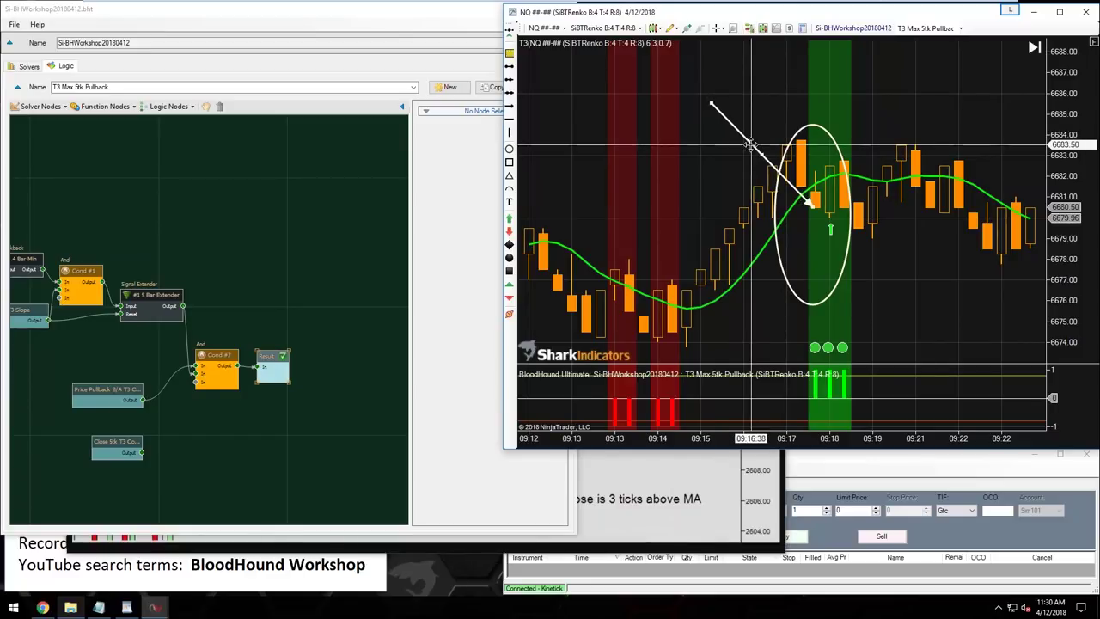
pyautogui.moveTo(750, 146); pyautogui.dragTo(763, 149)
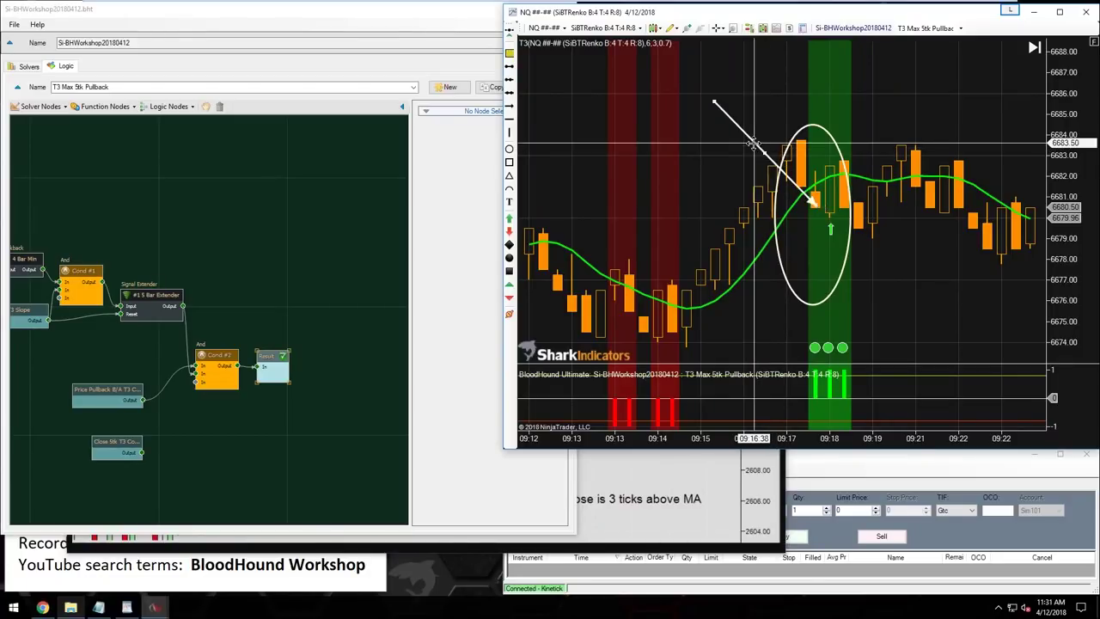
pyautogui.moveTo(763, 149)
pyautogui.mouseDown()
pyautogui.moveTo(785, 143)
pyautogui.moveTo(752, 144)
pyautogui.mouseUp()
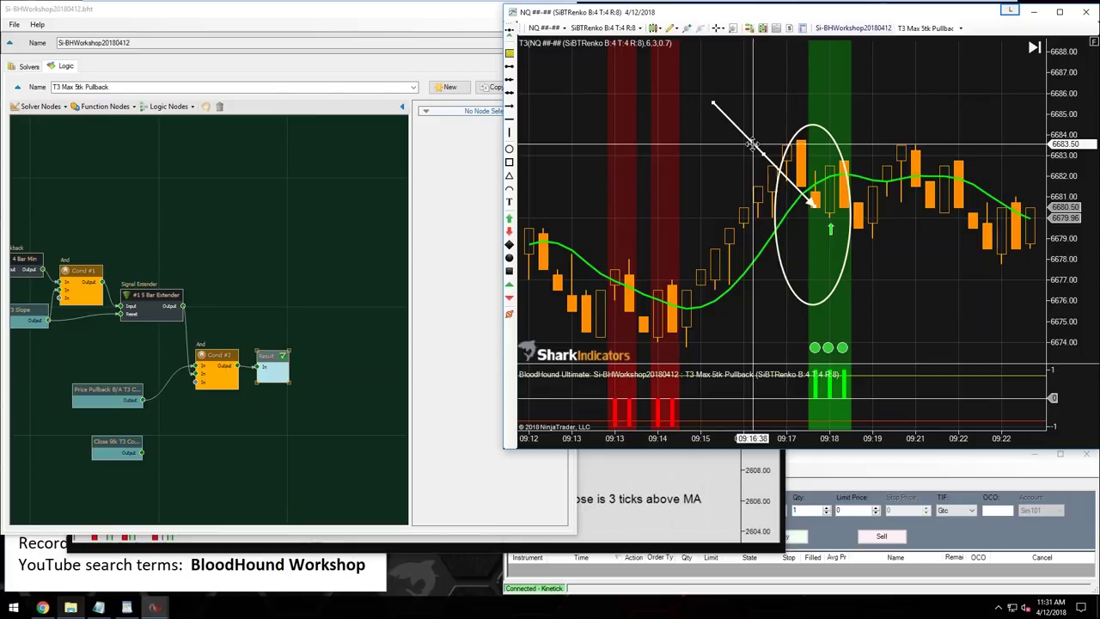
pyautogui.moveTo(752, 144); pyautogui.dragTo(765, 147)
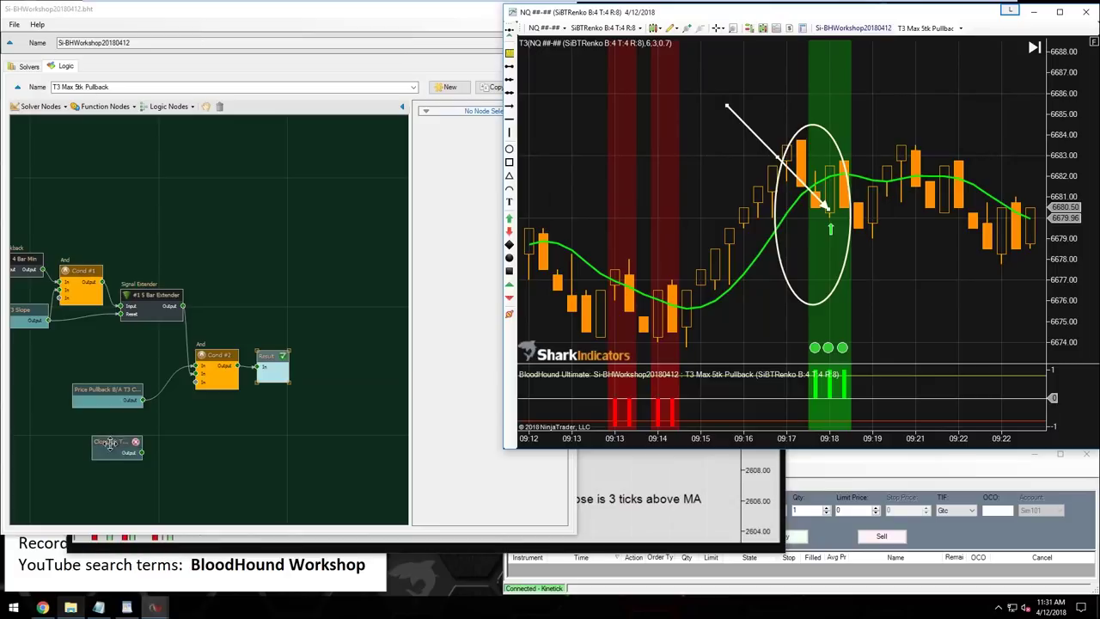
# - Nudge the Close 5tk and Price Pullback solver nodes, and shift the chart arrow up to the T3 line above the pullback bars
pyautogui.moveTo(111, 443); pyautogui.dragTo(121, 442)
pyautogui.moveTo(106, 398)
pyautogui.mouseDown()
pyautogui.moveTo(134, 380)
pyautogui.moveTo(119, 379)
pyautogui.moveTo(111, 407)
pyautogui.mouseUp()
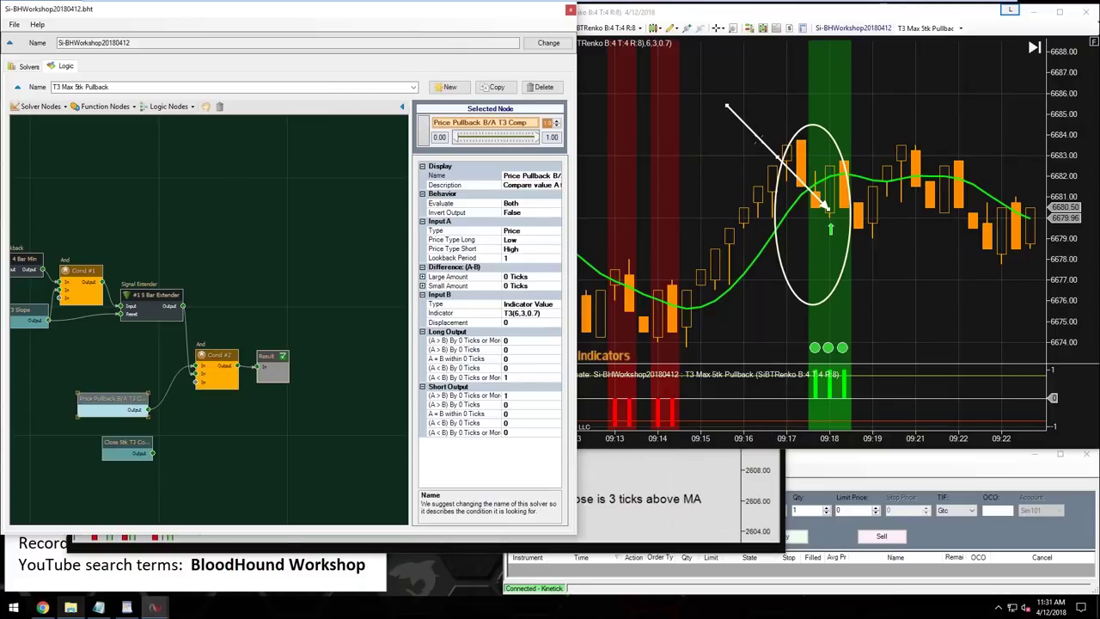
pyautogui.click(759, 136)
pyautogui.moveTo(759, 136)
pyautogui.mouseDown()
pyautogui.moveTo(740, 122)
pyautogui.moveTo(751, 113)
pyautogui.mouseUp()
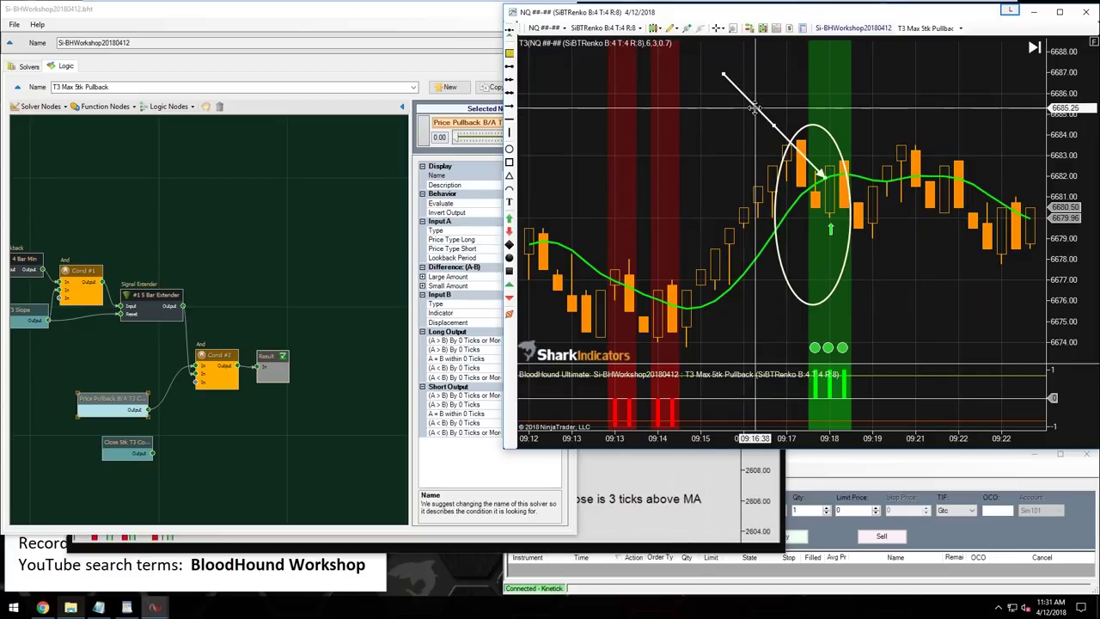
# - Maximize the logic template window and connect T3 Slope's output to the free input of Cond #2
pyautogui.click(214, 468)
pyautogui.moveTo(229, 449); pyautogui.dragTo(280, 440)
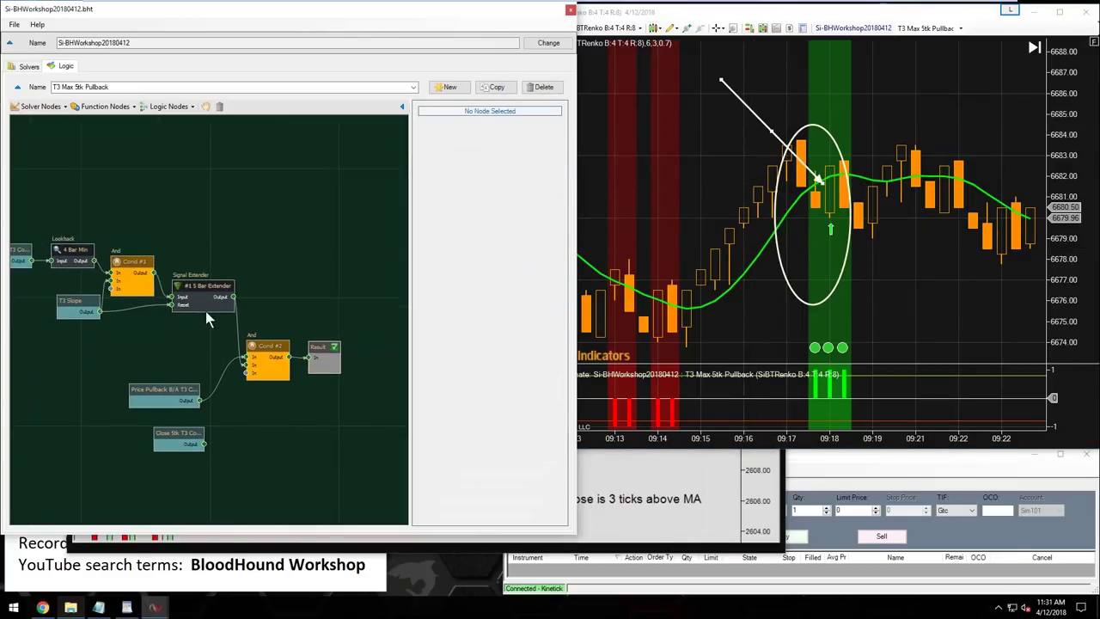
pyautogui.scroll(3, 121, 363)
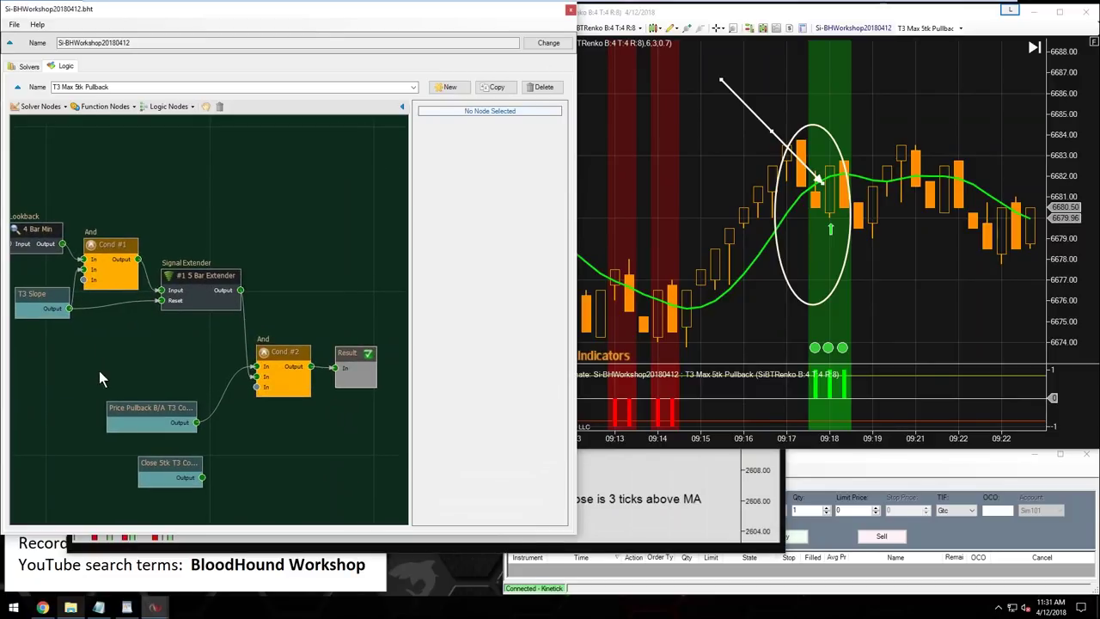
pyautogui.doubleClick(263, 10)
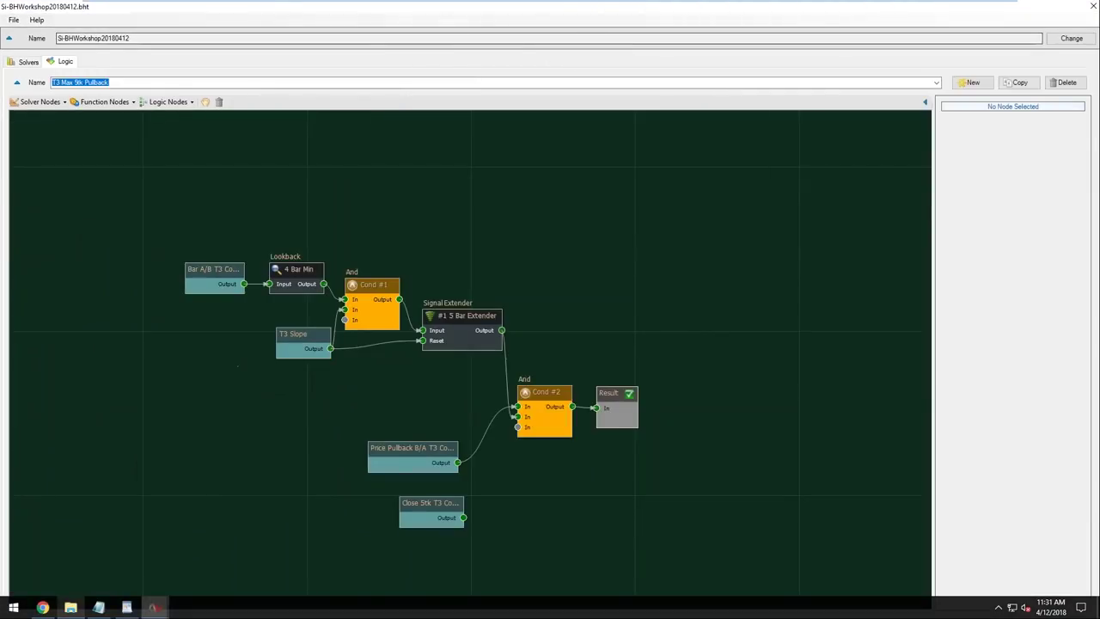
pyautogui.scroll(3, 530, 498)
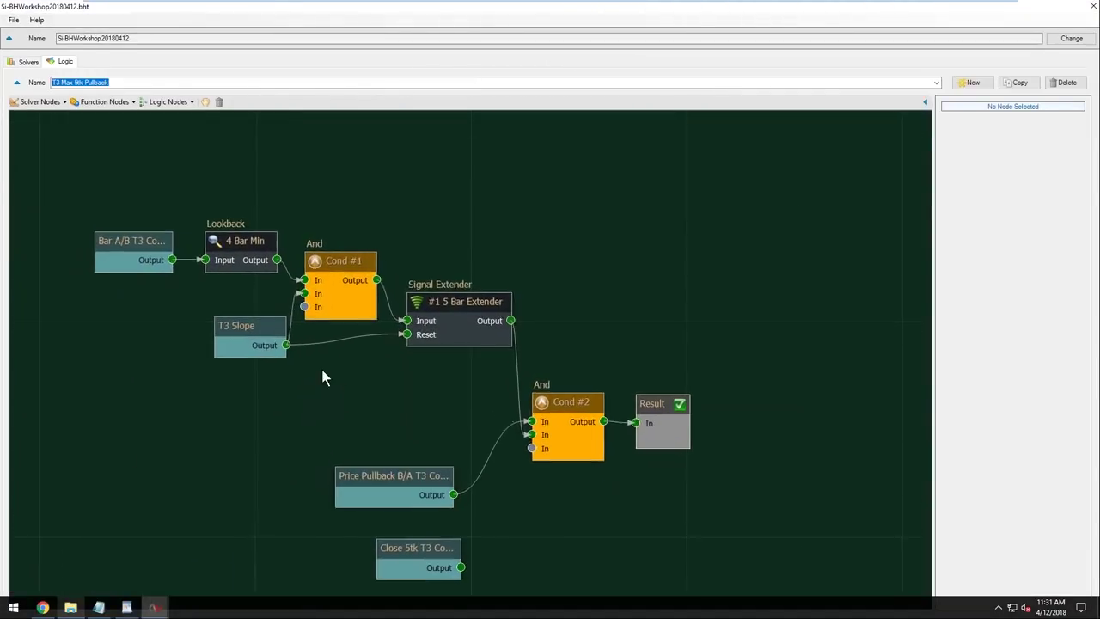
pyautogui.moveTo(286, 345); pyautogui.dragTo(519, 447)
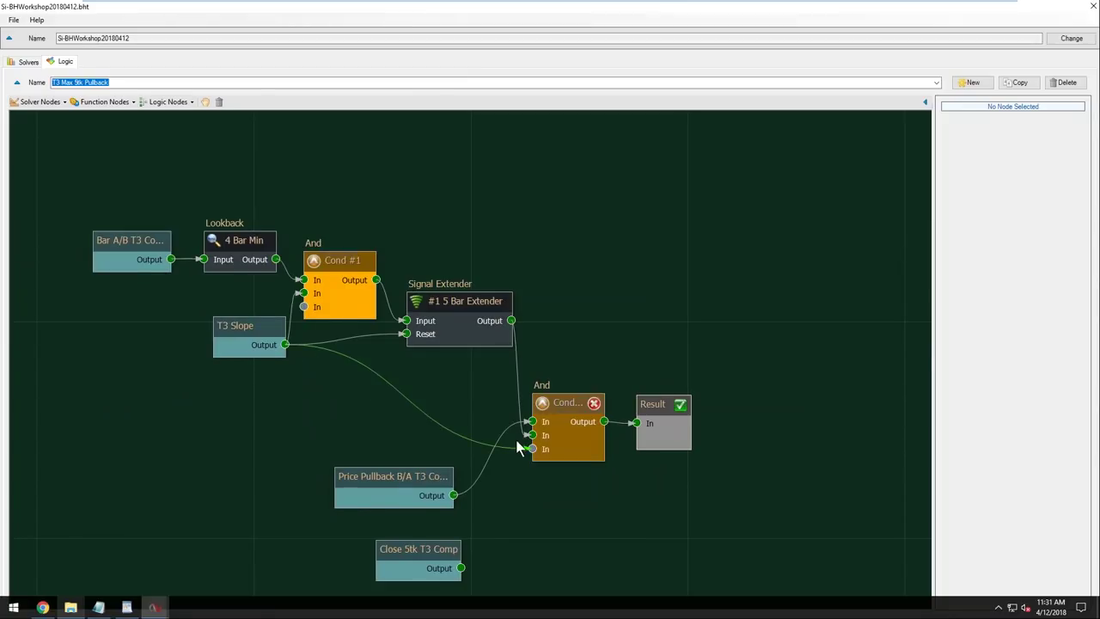
# - Move Cond #2 and Price Pullback B/A T3 Comp closer together, and reconnect the pullback solver to Cond #2's input below T3 Slope
pyautogui.moveTo(566, 404); pyautogui.dragTo(574, 344)
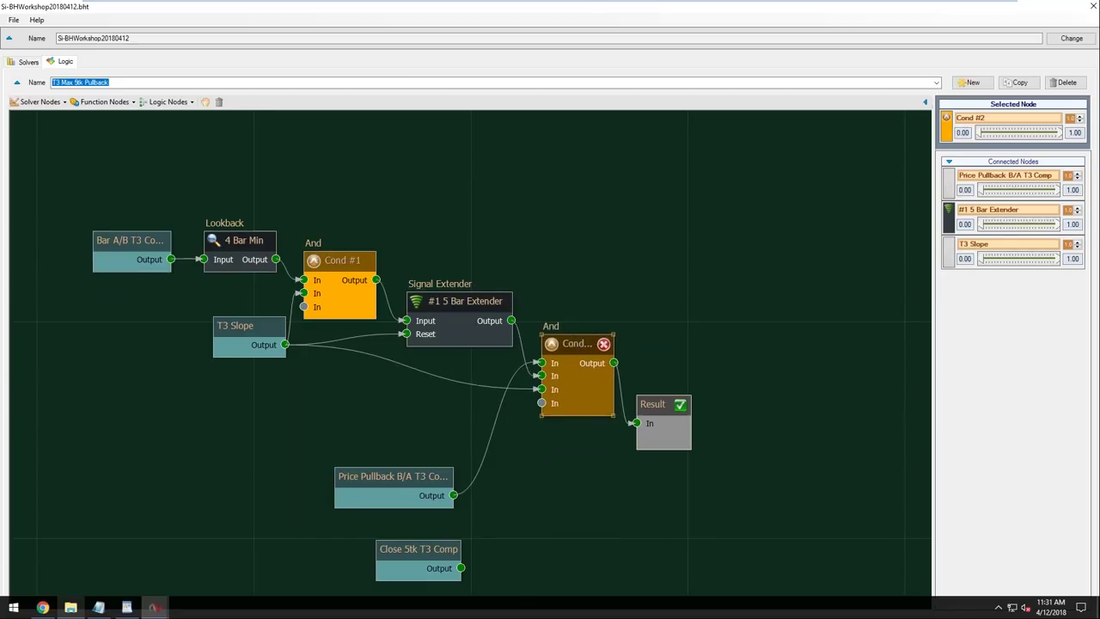
pyautogui.moveTo(394, 481); pyautogui.dragTo(420, 441)
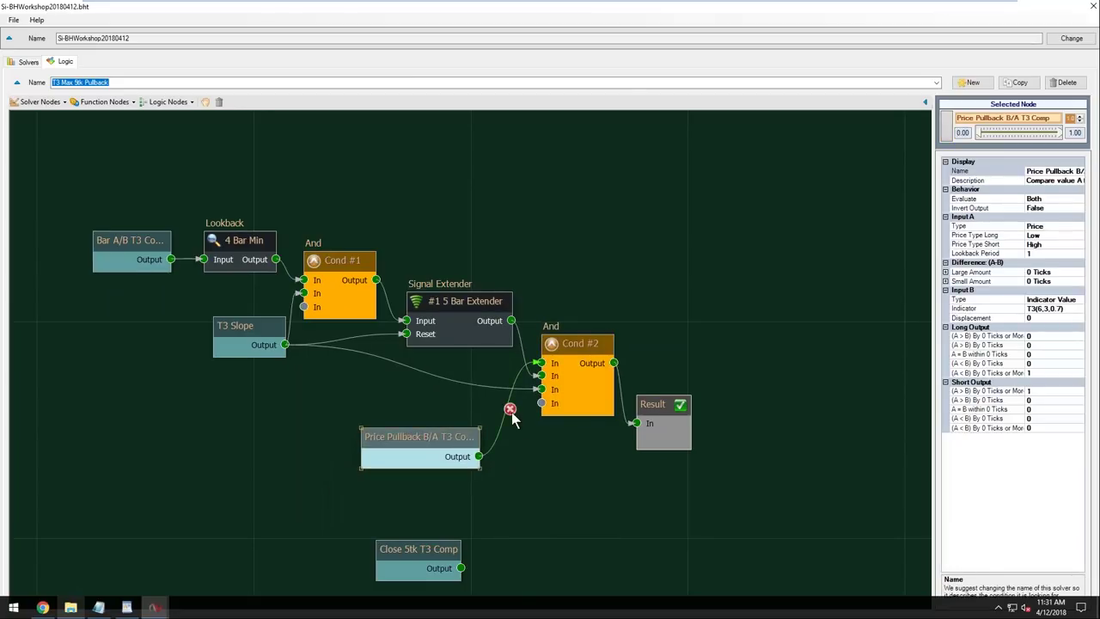
pyautogui.click(510, 410)
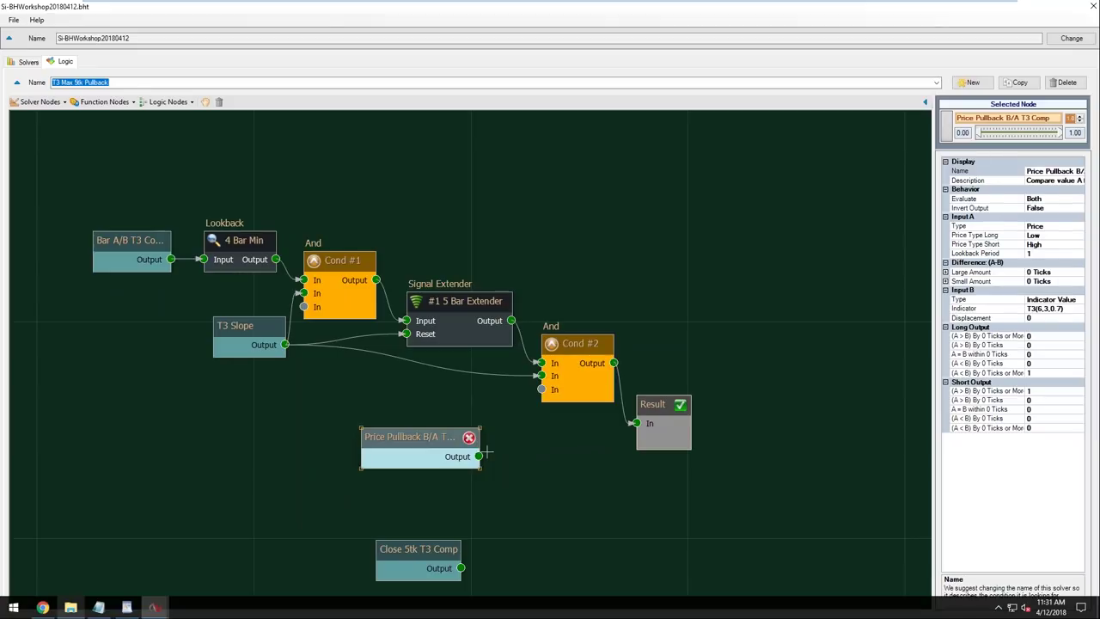
pyautogui.moveTo(478, 457); pyautogui.dragTo(494, 427)
pyautogui.moveTo(411, 444); pyautogui.dragTo(442, 421)
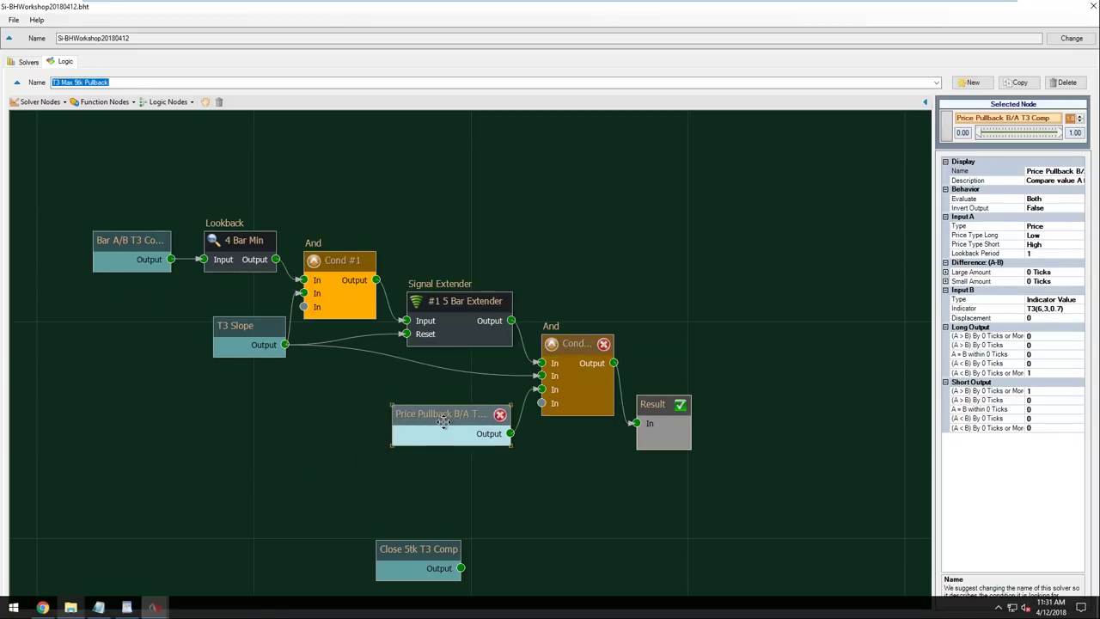
# - Space out the diagram by moving Result and Cond #2 farther along the signal flow and T3 Slope slightly away from Cond #1
pyautogui.moveTo(653, 408); pyautogui.dragTo(760, 397)
pyautogui.moveTo(570, 346); pyautogui.dragTo(588, 349)
pyautogui.moveTo(245, 327); pyautogui.dragTo(232, 333)
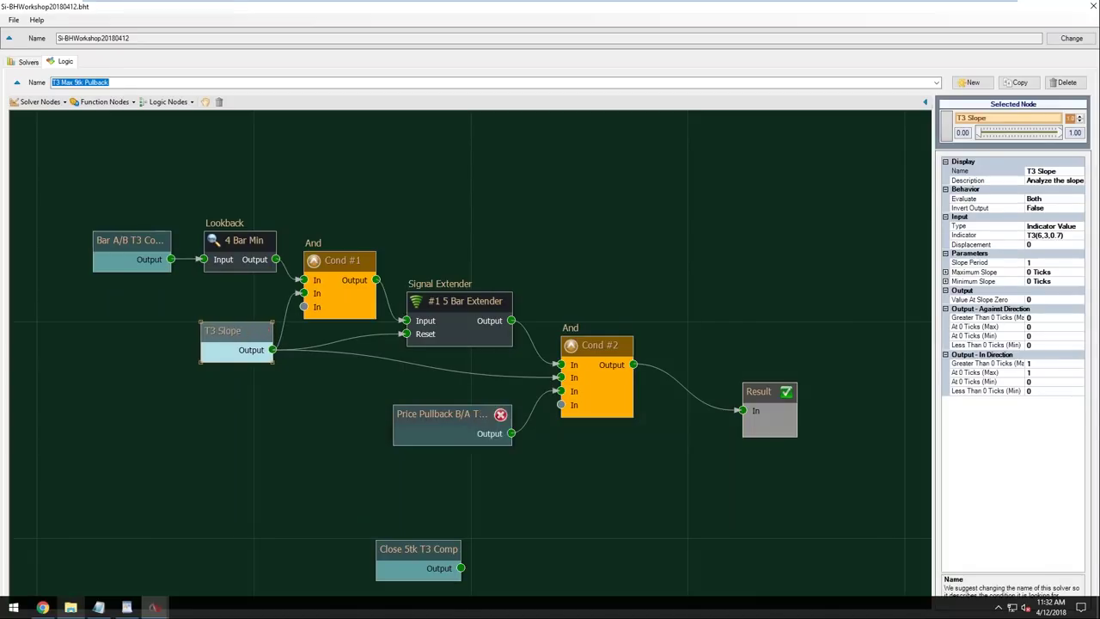
# - Review the written setup rules in the browser and the nodes feeding Cond #2 in the T3 Max 5tk Pullback logic
pyautogui.moveTo(453, 418); pyautogui.dragTo(460, 416)
pyautogui.click(600, 344)
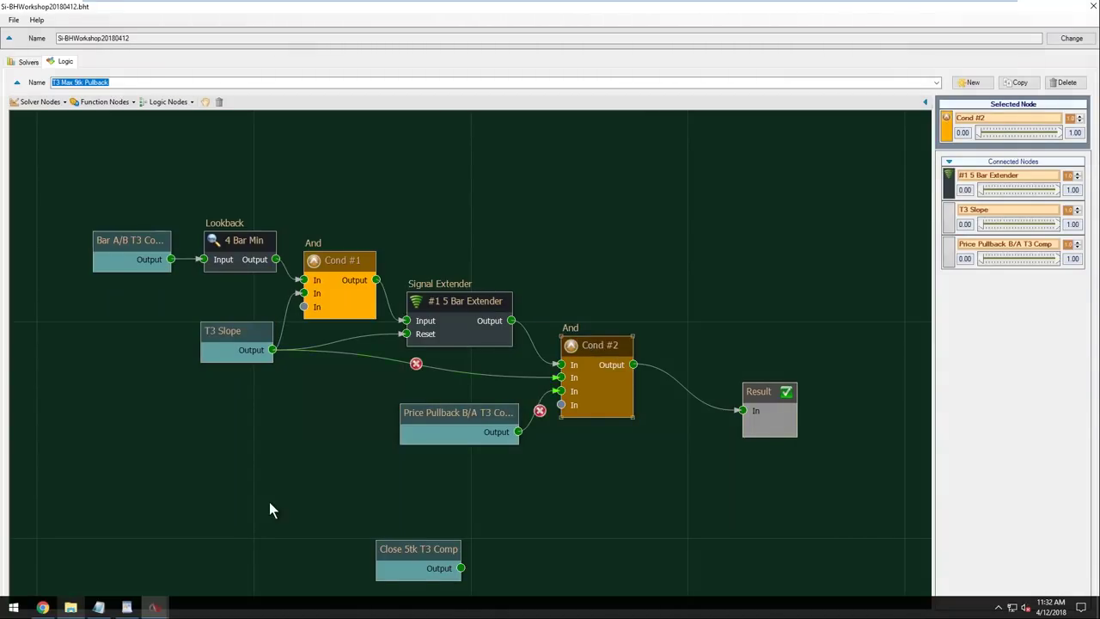
pyautogui.click(42, 608)
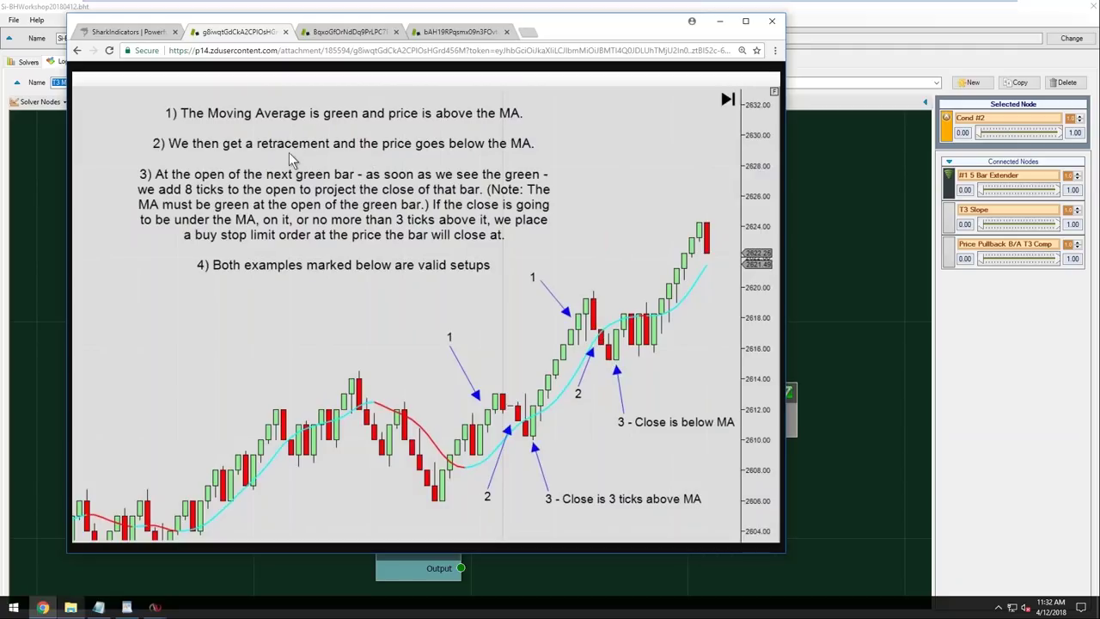
pyautogui.hotkey('alt', 'Tab')
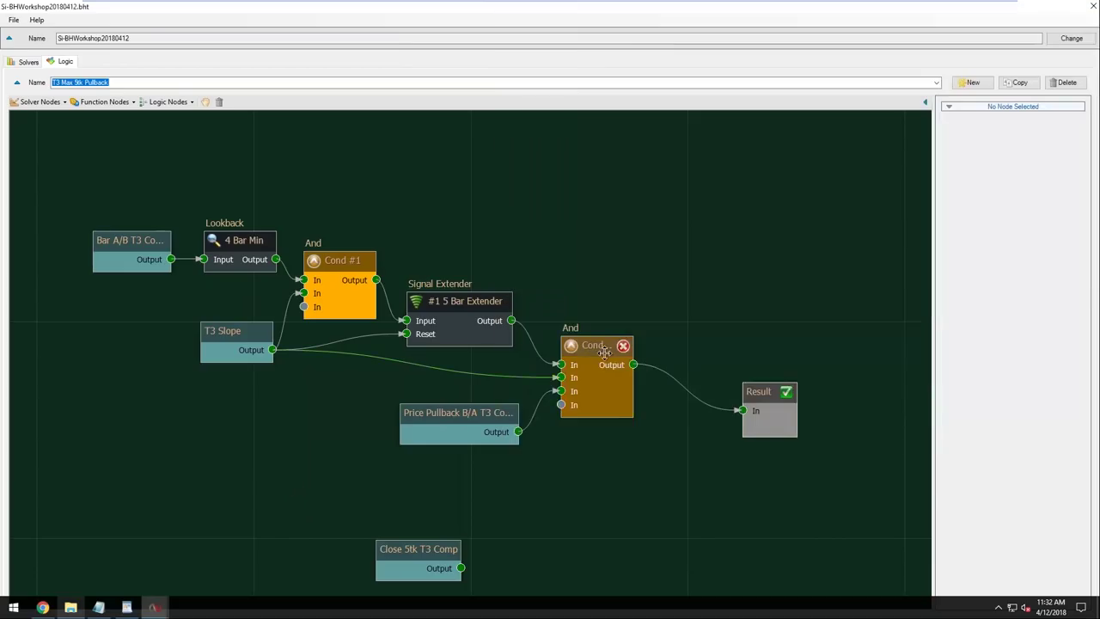
pyautogui.moveTo(444, 314); pyautogui.dragTo(442, 303)
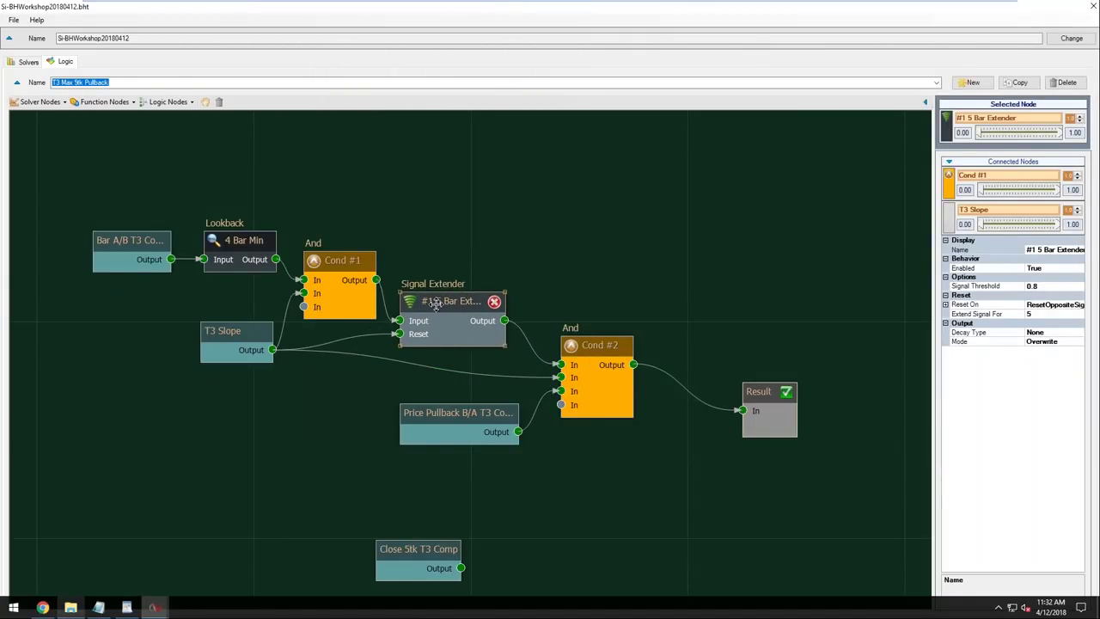
pyautogui.moveTo(228, 333); pyautogui.dragTo(229, 335)
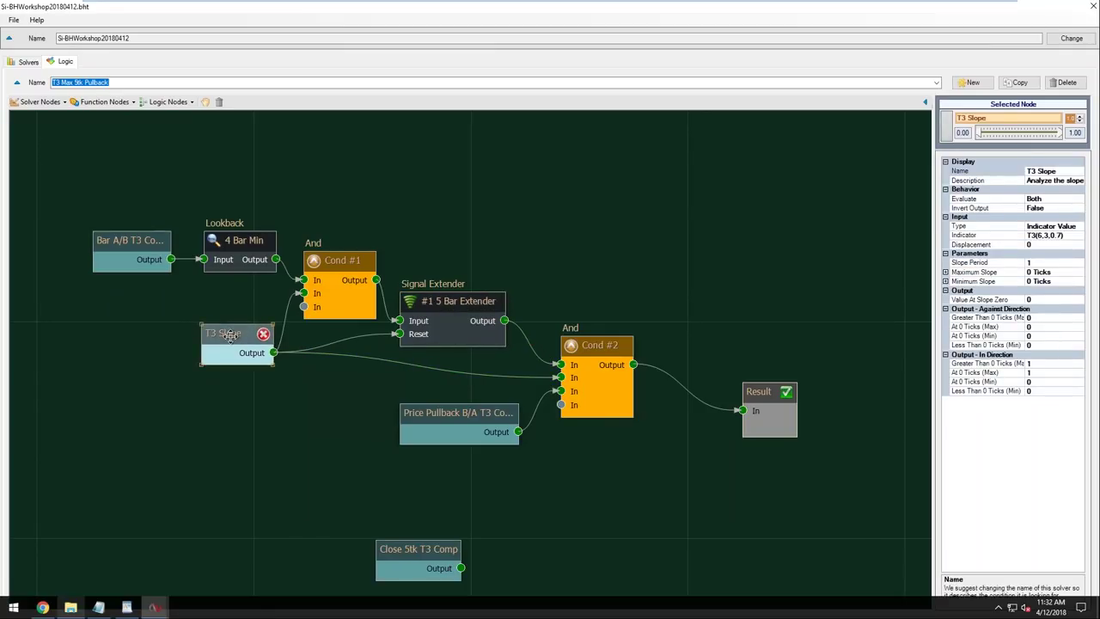
pyautogui.moveTo(571, 383); pyautogui.dragTo(564, 383)
pyautogui.moveTo(456, 415); pyautogui.dragTo(447, 410)
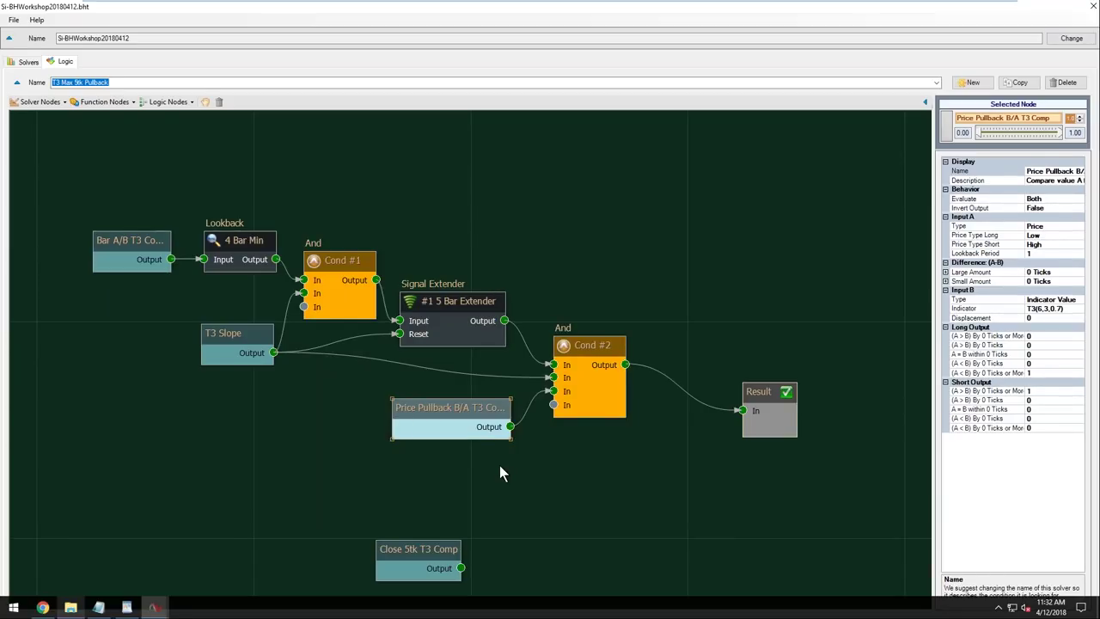
# - Move the Close 5tk T3 Comp node below Cond #2 and resize the logic window so the chart shows beside it
pyautogui.moveTo(437, 549); pyautogui.dragTo(671, 500)
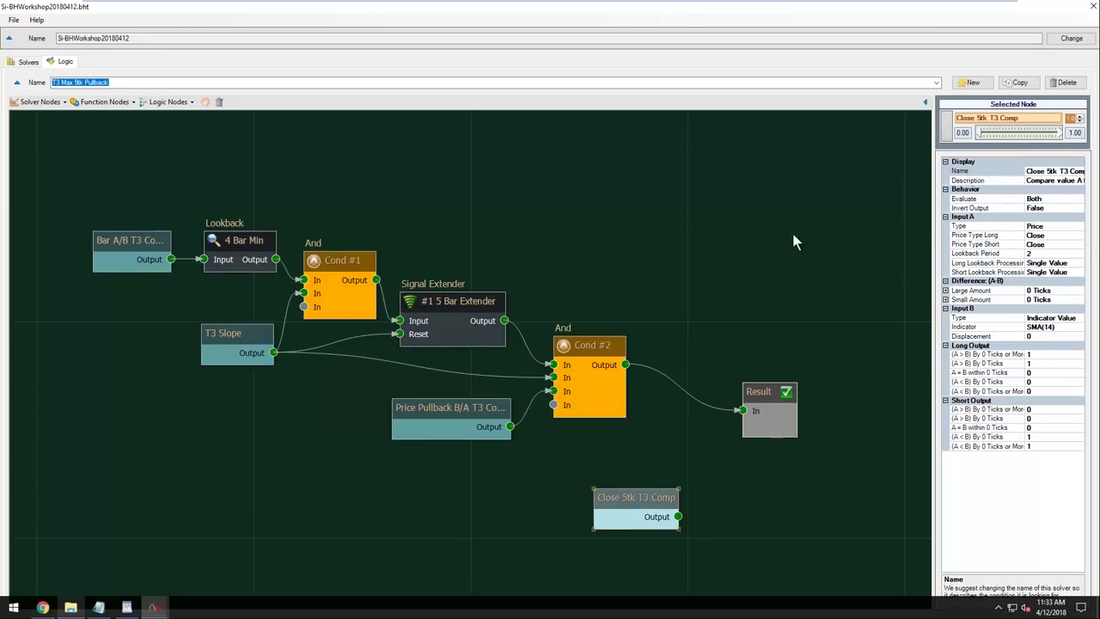
pyautogui.doubleClick(678, 10)
pyautogui.moveTo(395, 457); pyautogui.dragTo(258, 430)
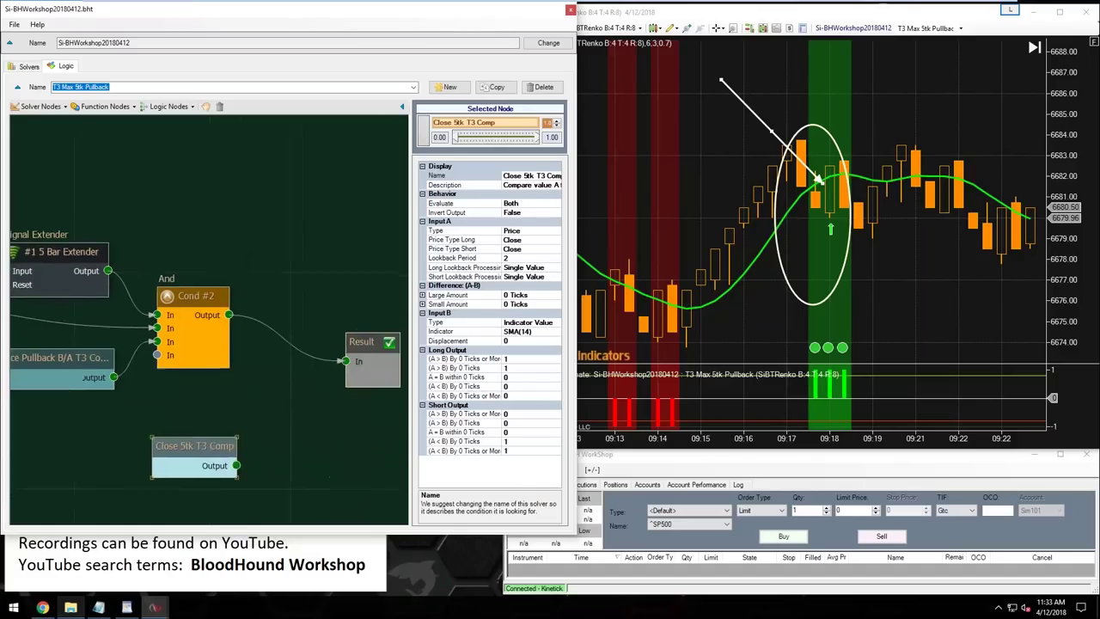
pyautogui.scroll(-2, 300, 454)
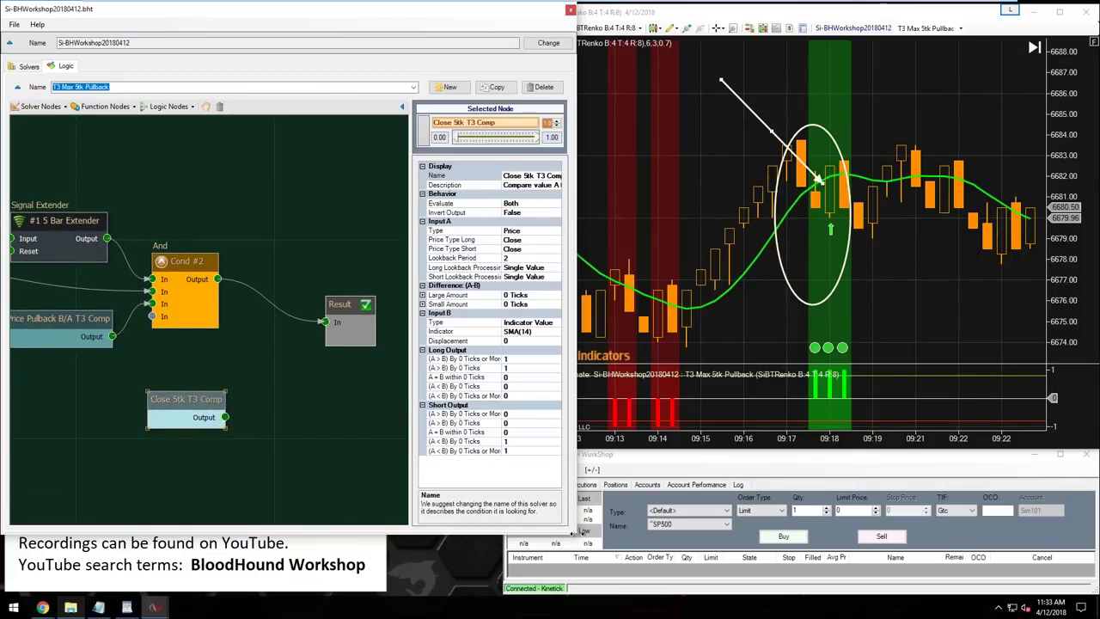
pyautogui.moveTo(572, 533); pyautogui.dragTo(631, 563)
pyautogui.moveTo(230, 420)
pyautogui.moveTo(230, 421); pyautogui.dragTo(241, 421)
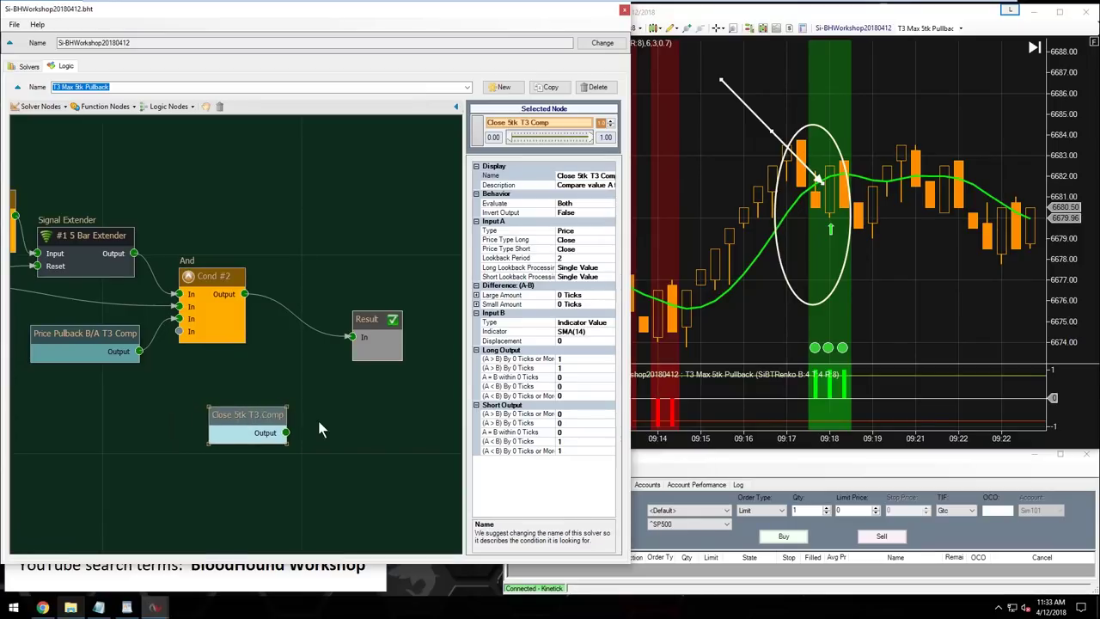
# - Widen the node properties area and connect the Close 5tk T3 Comp output to the Result node in place of Cond #2
pyautogui.click(550, 177)
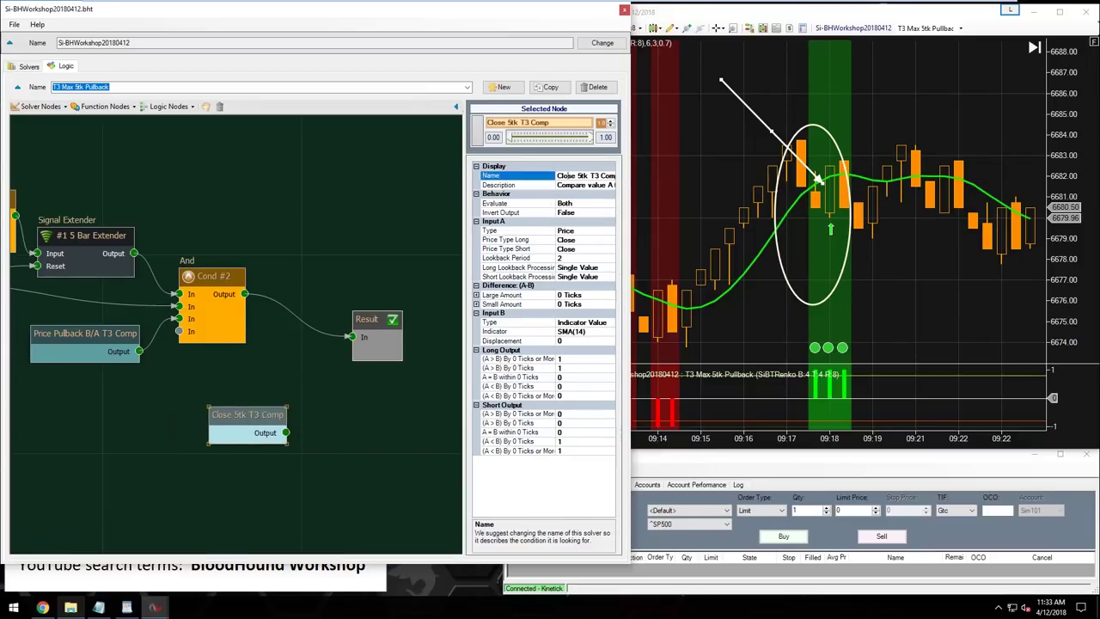
pyautogui.moveTo(464, 343); pyautogui.dragTo(441, 344)
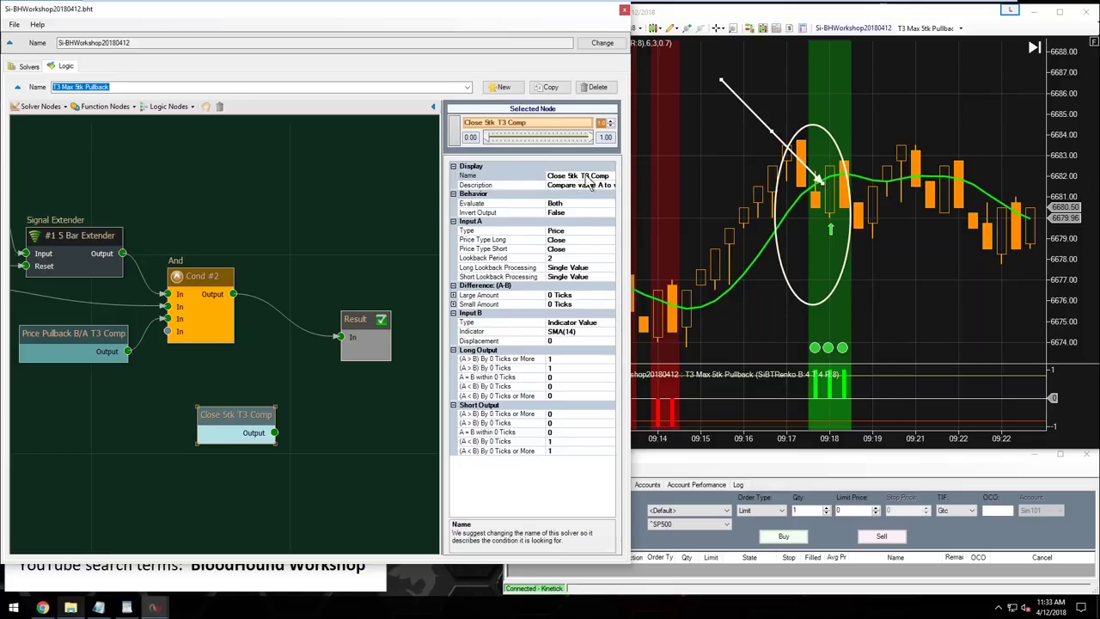
pyautogui.moveTo(271, 437)
pyautogui.moveTo(273, 433); pyautogui.dragTo(341, 336)
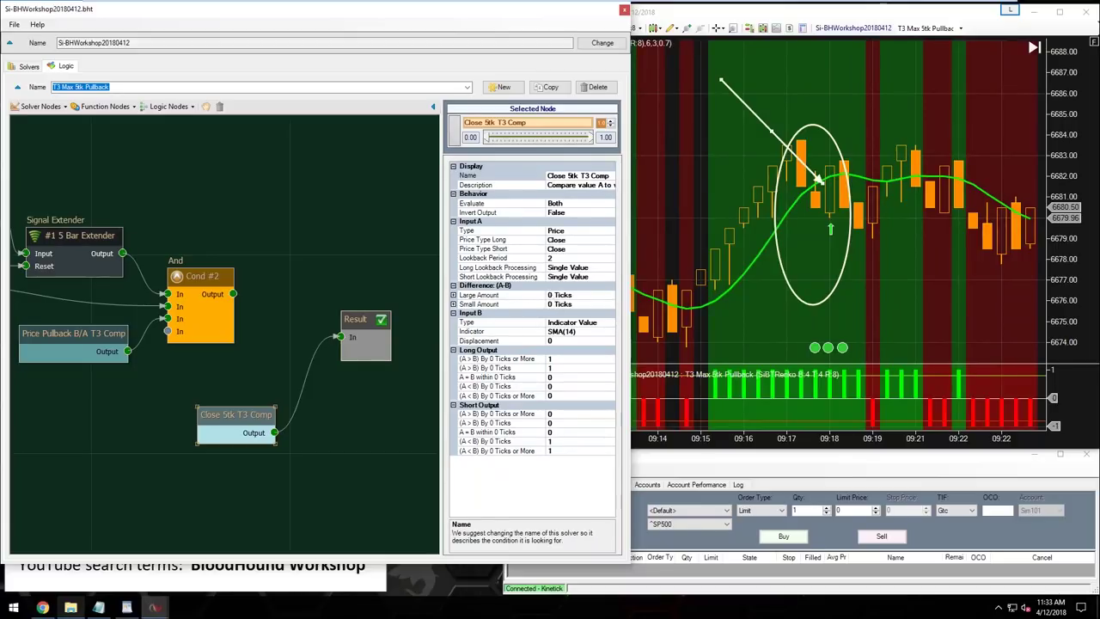
# - Set both the large and small difference amounts of Close 5tk T3 Comp to 5 ticks
pyautogui.click(553, 296)
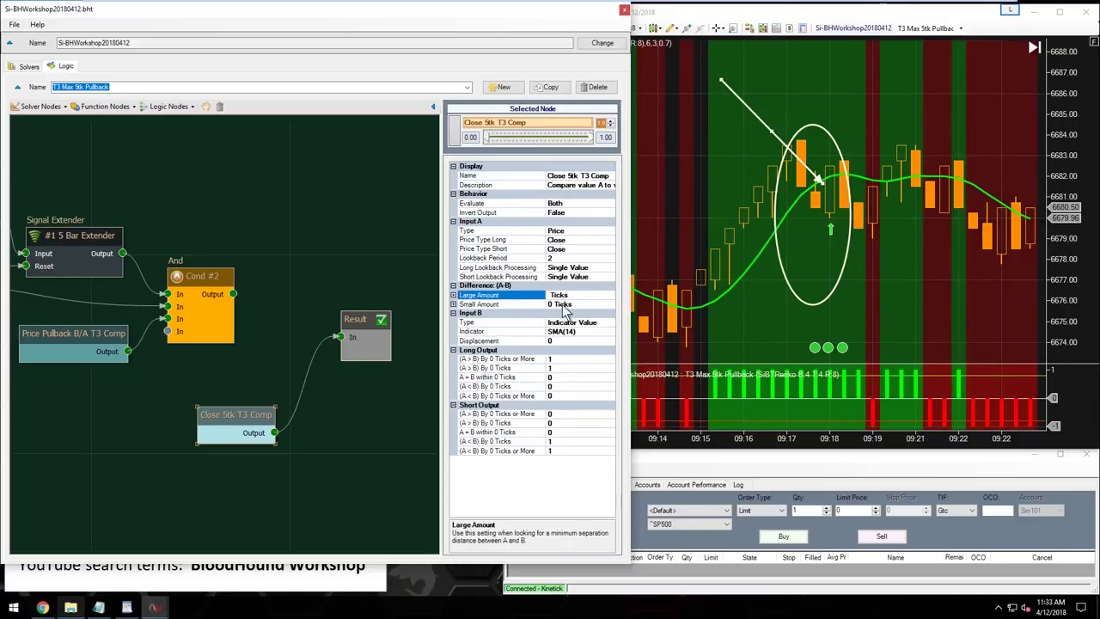
pyautogui.write('5')
pyautogui.click(557, 305)
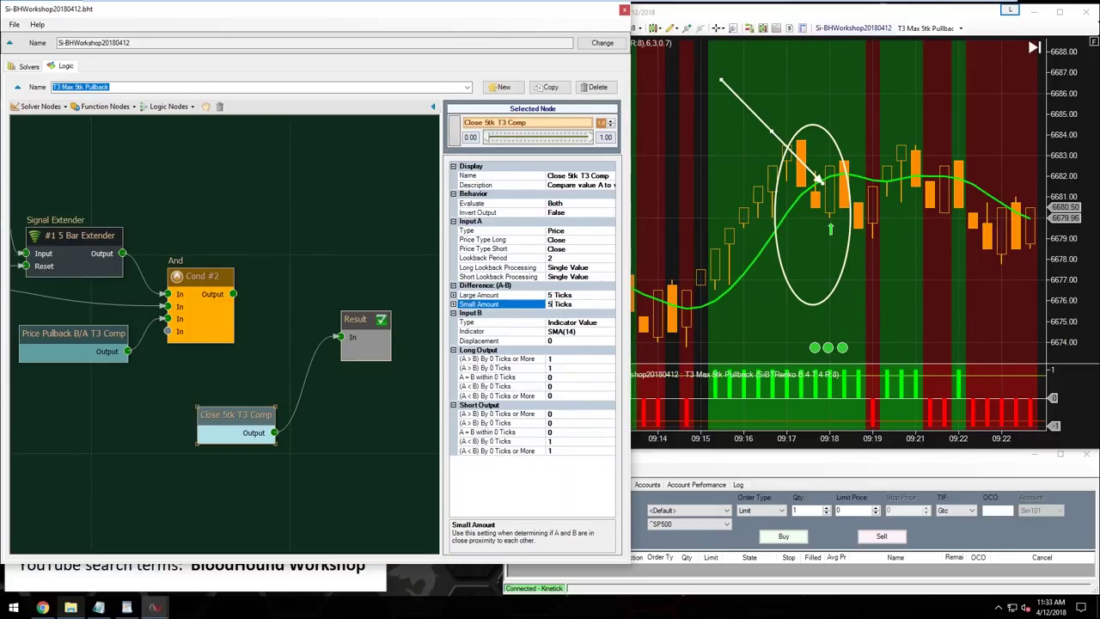
# - Use the T3 indicator with a period of 6 as Input B of Close 5tk T3 Comp
pyautogui.click(495, 333)
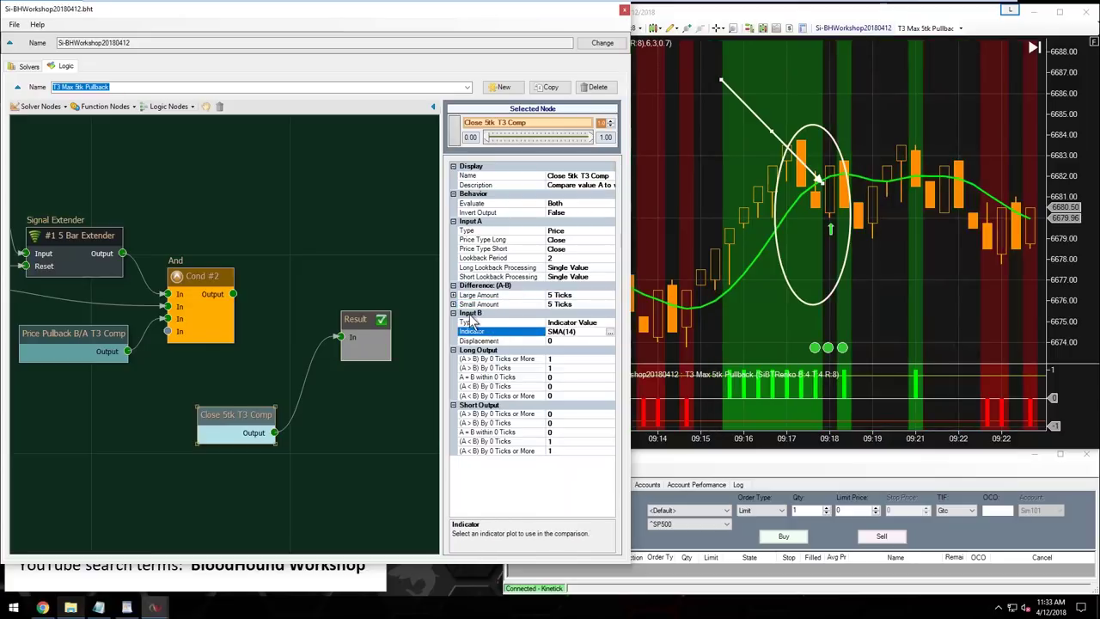
pyautogui.click(610, 331)
pyautogui.click(169, 271)
pyautogui.press('t')
pyautogui.click(182, 334)
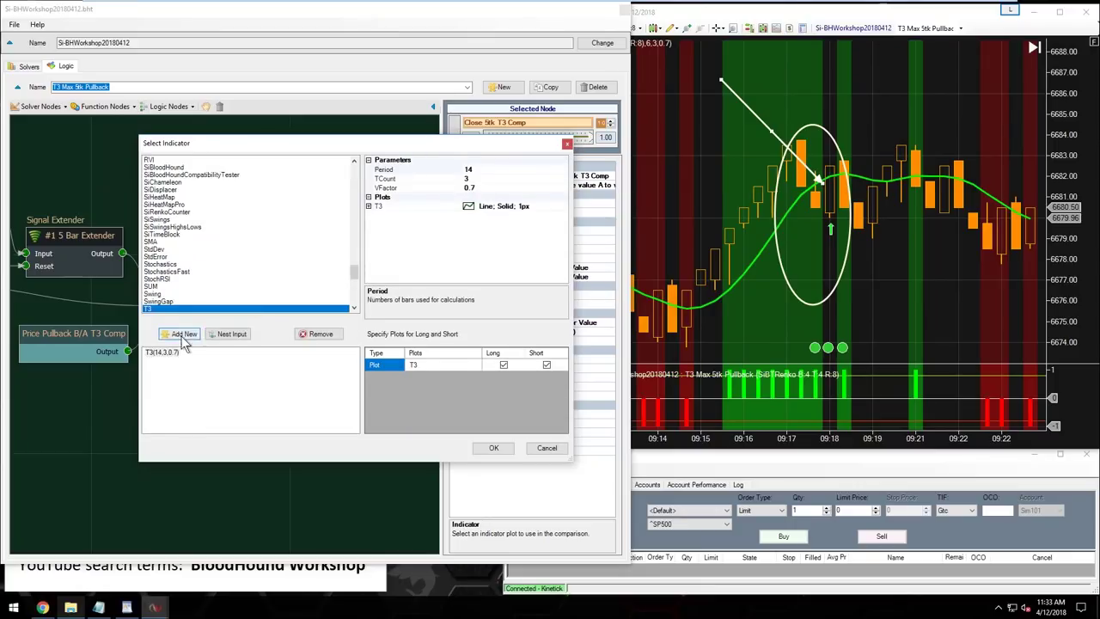
pyautogui.click(485, 170)
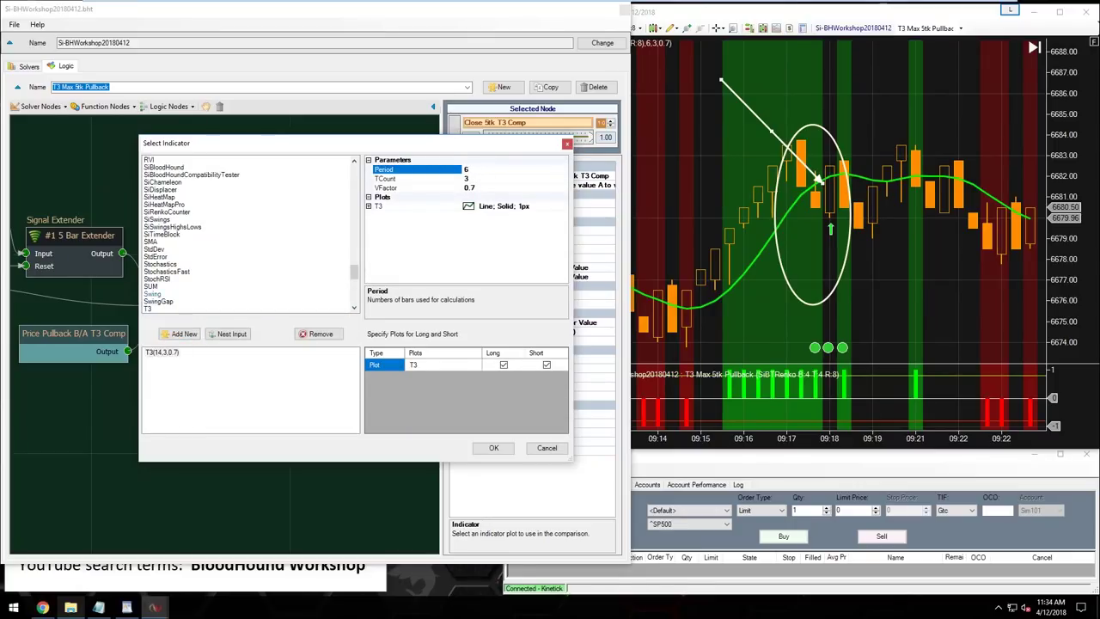
pyautogui.write('6')
pyautogui.click(493, 448)
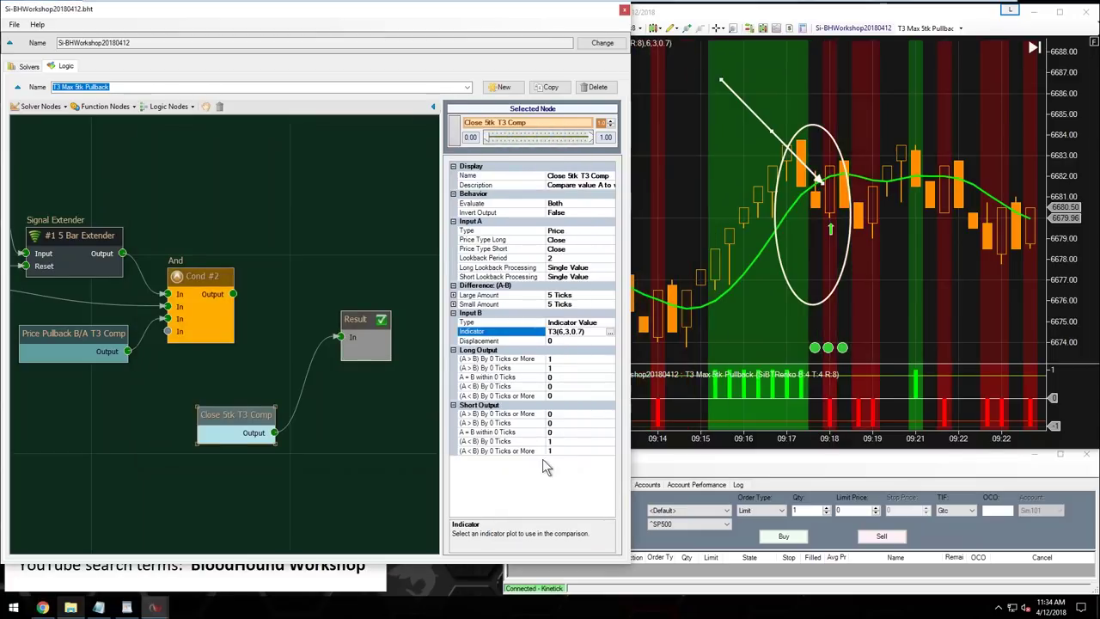
# - Set both A > B long outputs of Close 5tk T3 Comp to 0
pyautogui.click(507, 360)
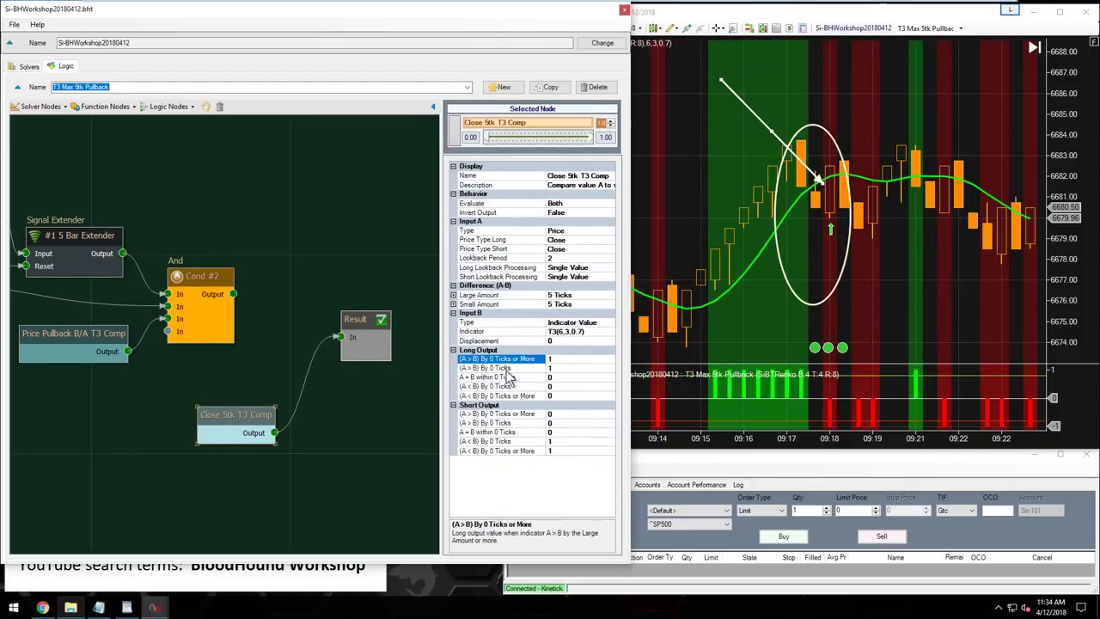
pyautogui.click(508, 369)
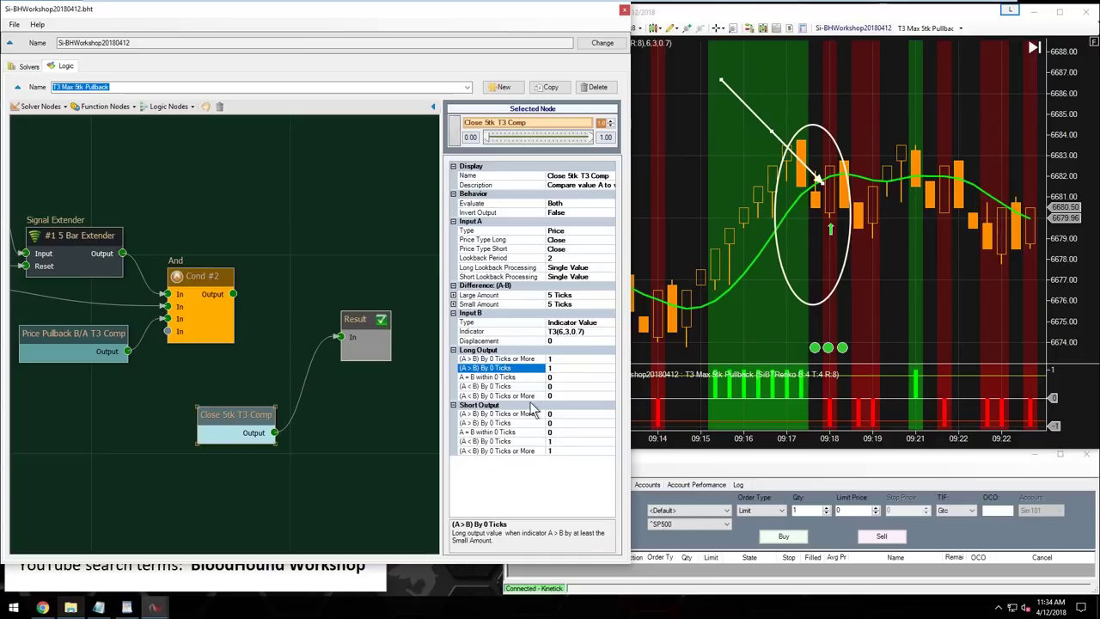
pyautogui.press('Up')
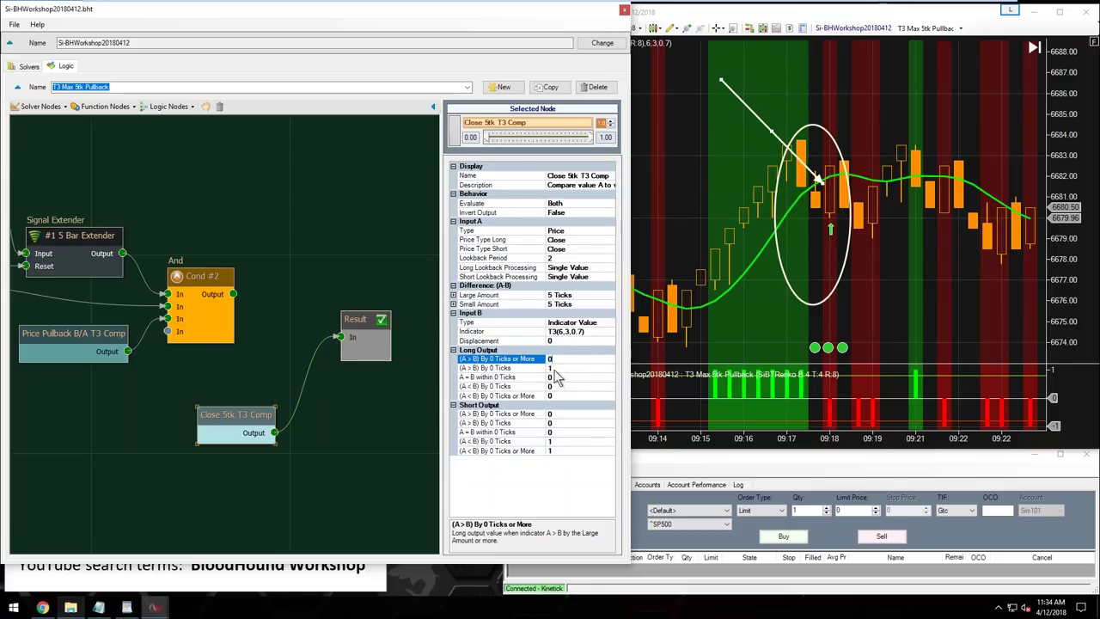
pyautogui.doubleClick(554, 369)
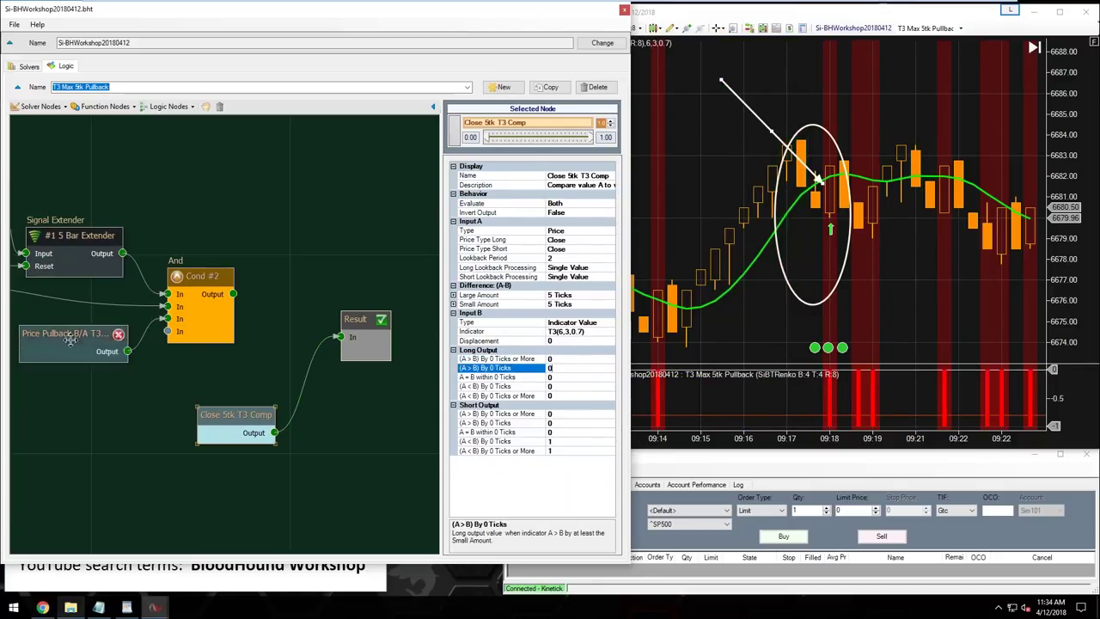
# - Mark the distance from the pullback bar's close up to the T3 line with a short arrow, moving the long arrow aside
pyautogui.moveTo(72, 340); pyautogui.dragTo(96, 375)
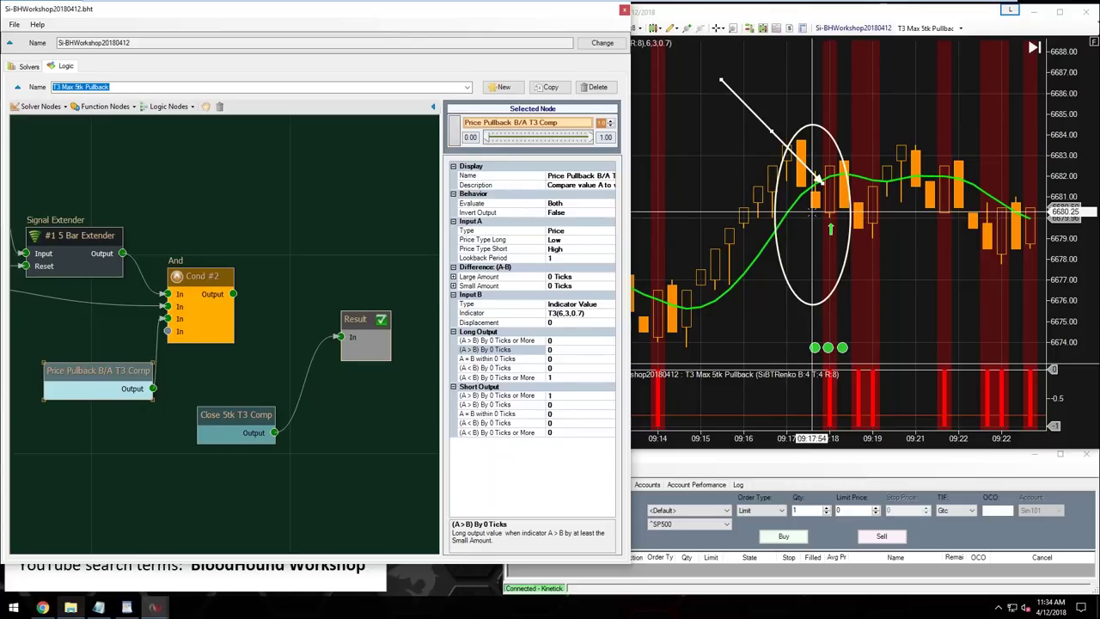
pyautogui.click(770, 123)
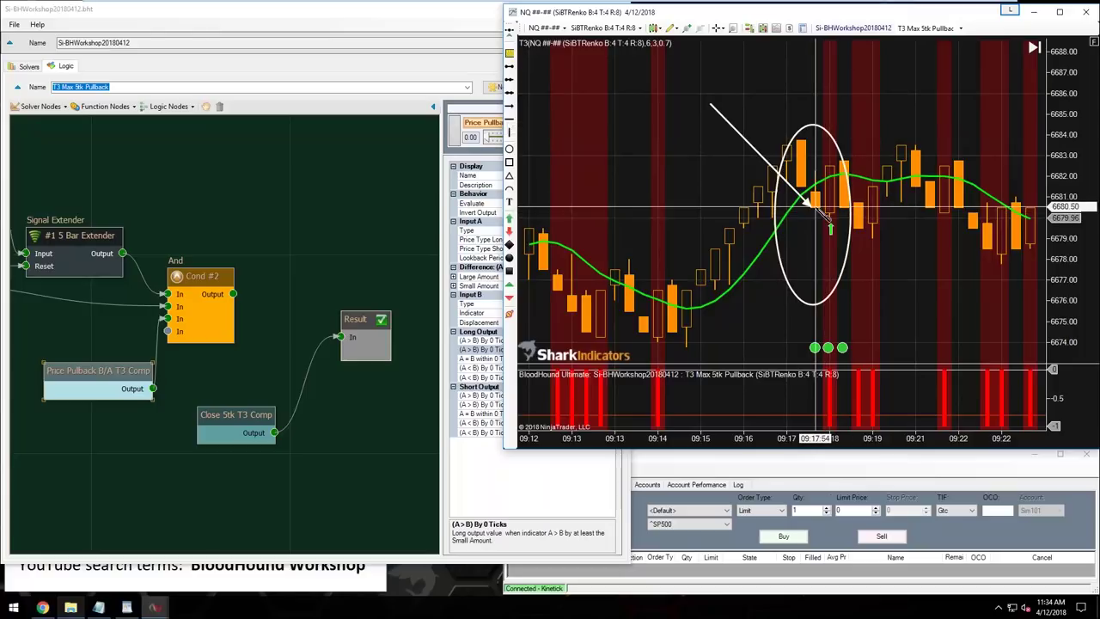
pyautogui.moveTo(815, 206); pyautogui.dragTo(831, 179)
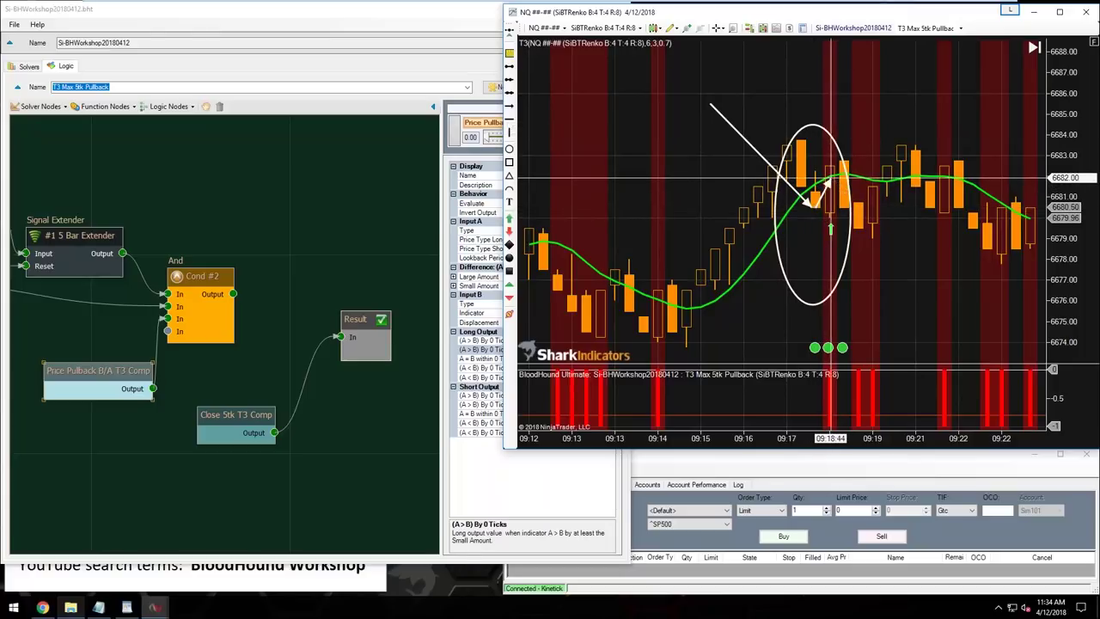
pyautogui.moveTo(758, 152); pyautogui.dragTo(699, 153)
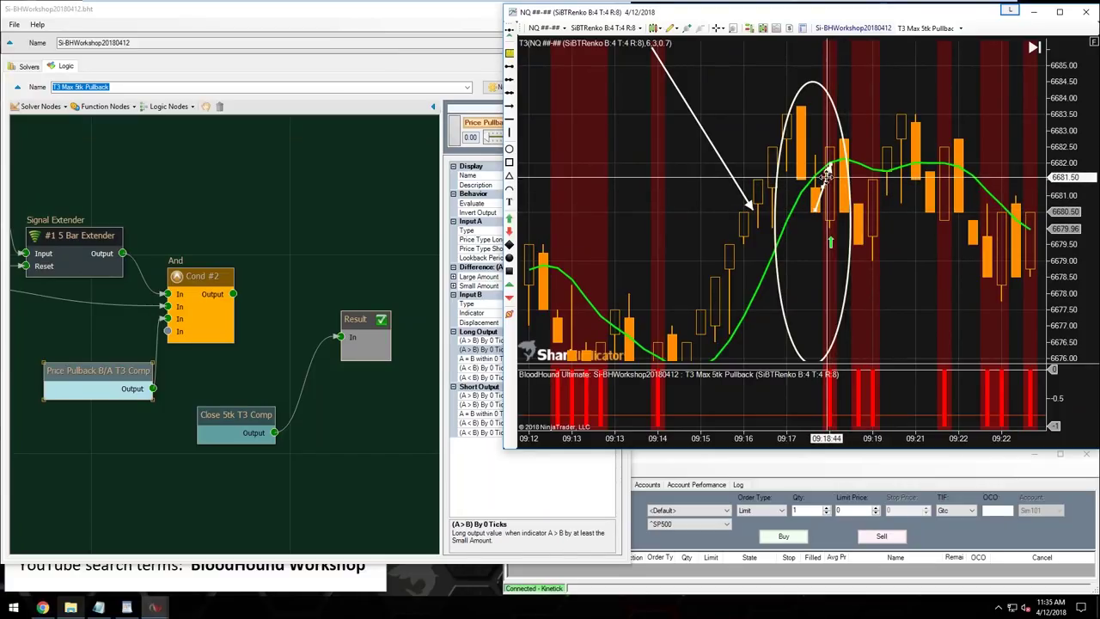
pyautogui.moveTo(818, 207); pyautogui.dragTo(829, 170)
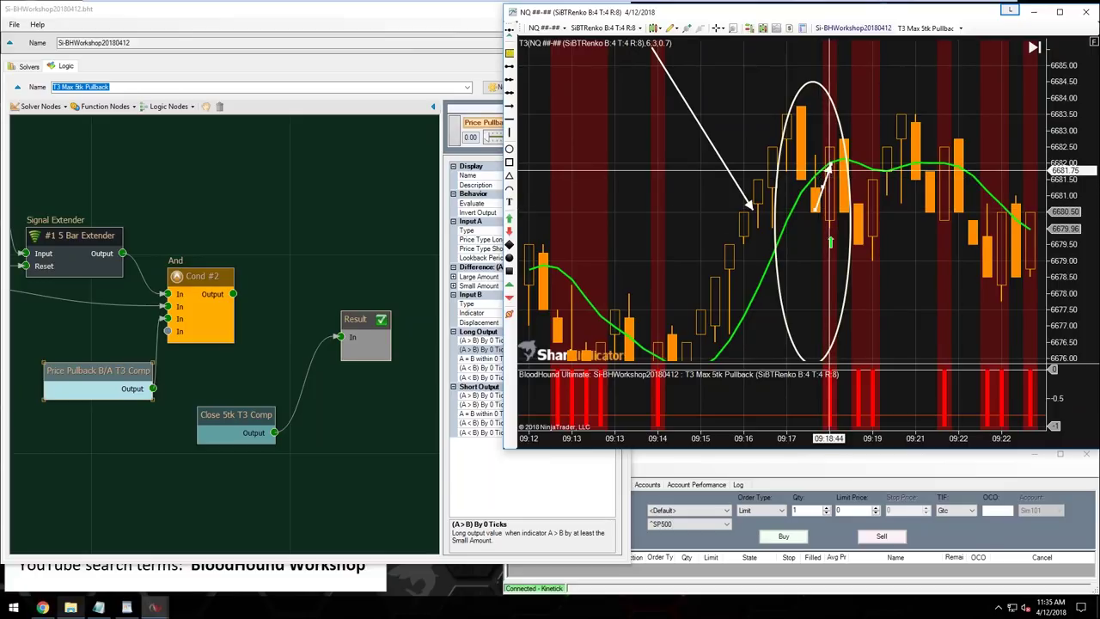
# - In Close 5tk T3 Comp, set the long output for A < B by 5 Ticks or More and the short output for A > B by 5 Ticks or More to 1
pyautogui.click(241, 420)
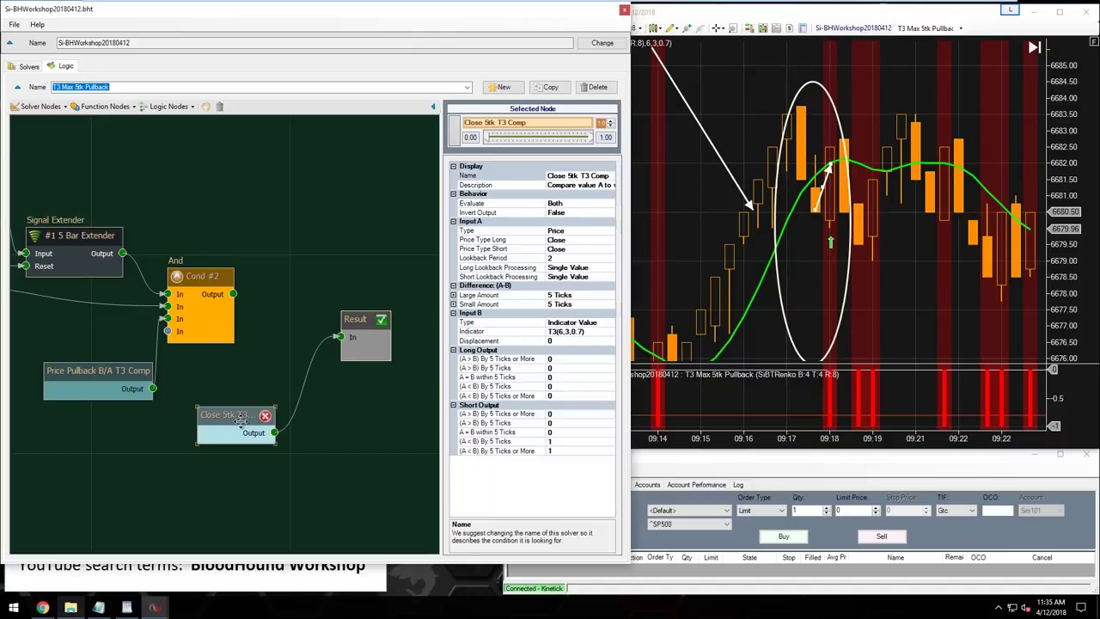
pyautogui.moveTo(241, 420); pyautogui.dragTo(251, 418)
pyautogui.click(474, 396)
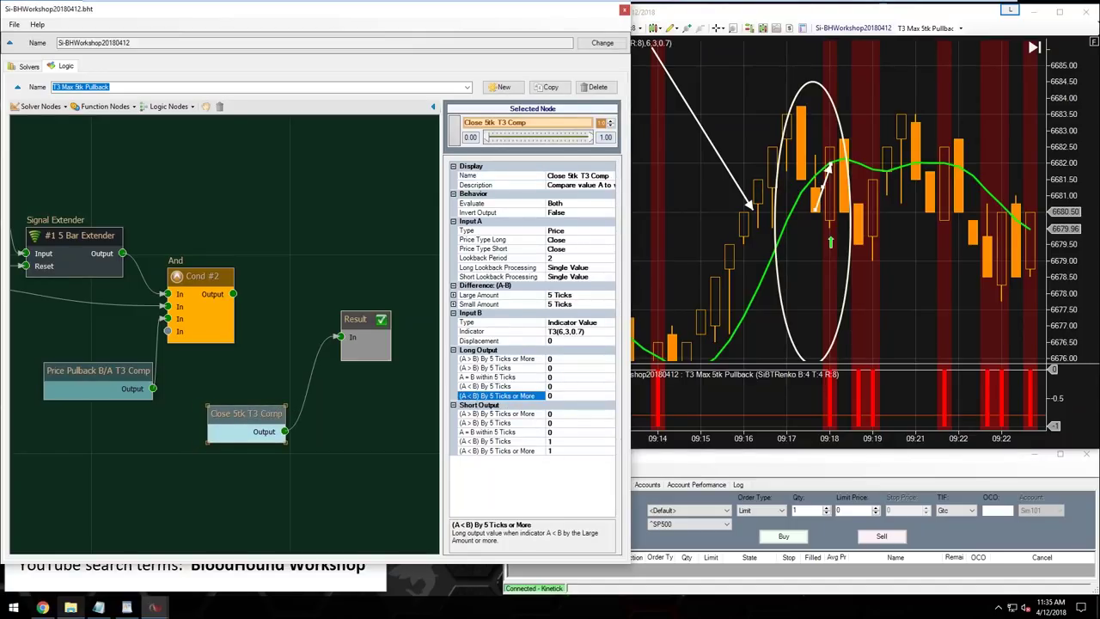
pyautogui.doubleClick(558, 394)
pyautogui.write('1')
pyautogui.click(550, 413)
pyautogui.write('1')
# - Set both A < B short outputs of Close 5tk T3 Comp to 0
pyautogui.click(555, 440)
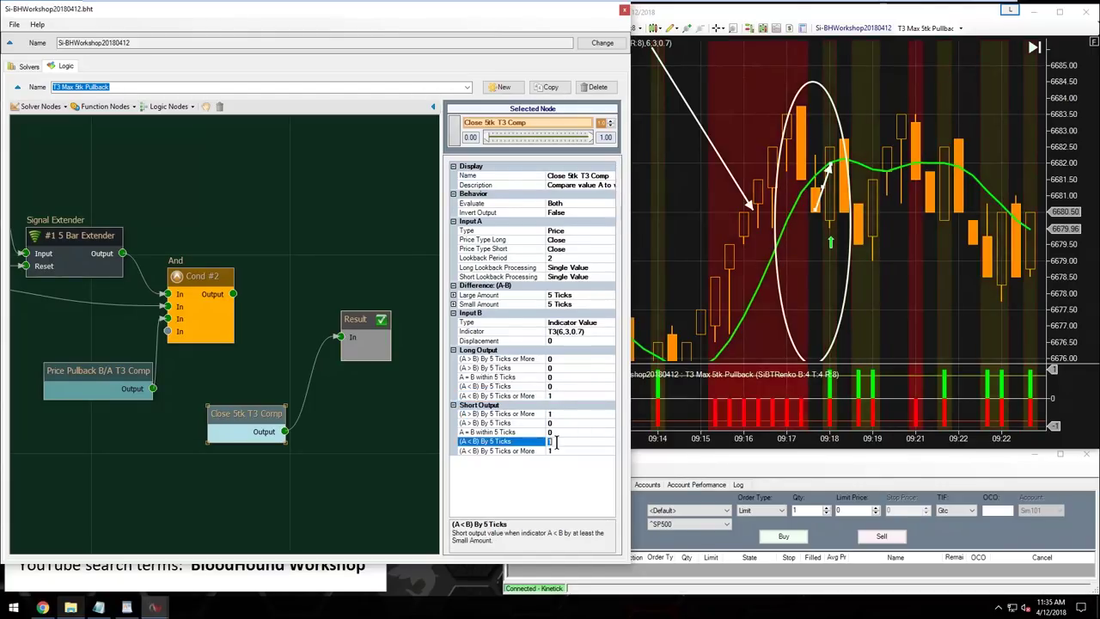
pyautogui.write('0')
pyautogui.click(550, 450)
pyautogui.click(555, 440)
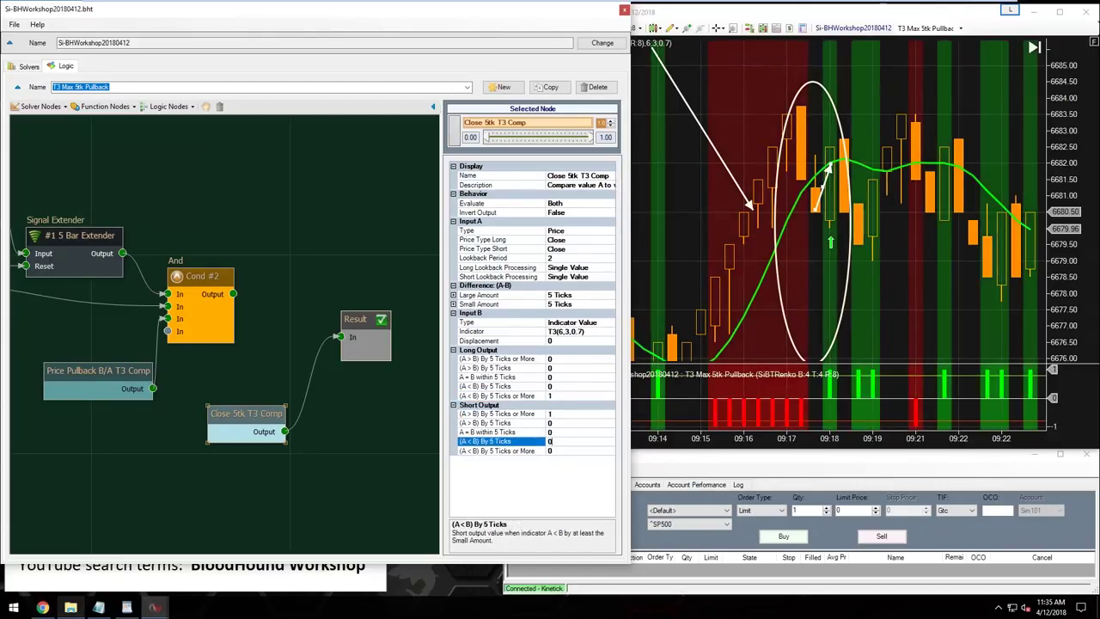
# - Move the long chart arrow so it points at the signal bar inside the ellipse
pyautogui.click(751, 174)
pyautogui.moveTo(752, 174)
pyautogui.mouseDown()
pyautogui.moveTo(801, 181)
pyautogui.moveTo(799, 109)
pyautogui.moveTo(804, 181)
pyautogui.moveTo(805, 116)
pyautogui.moveTo(796, 170)
pyautogui.mouseUp()
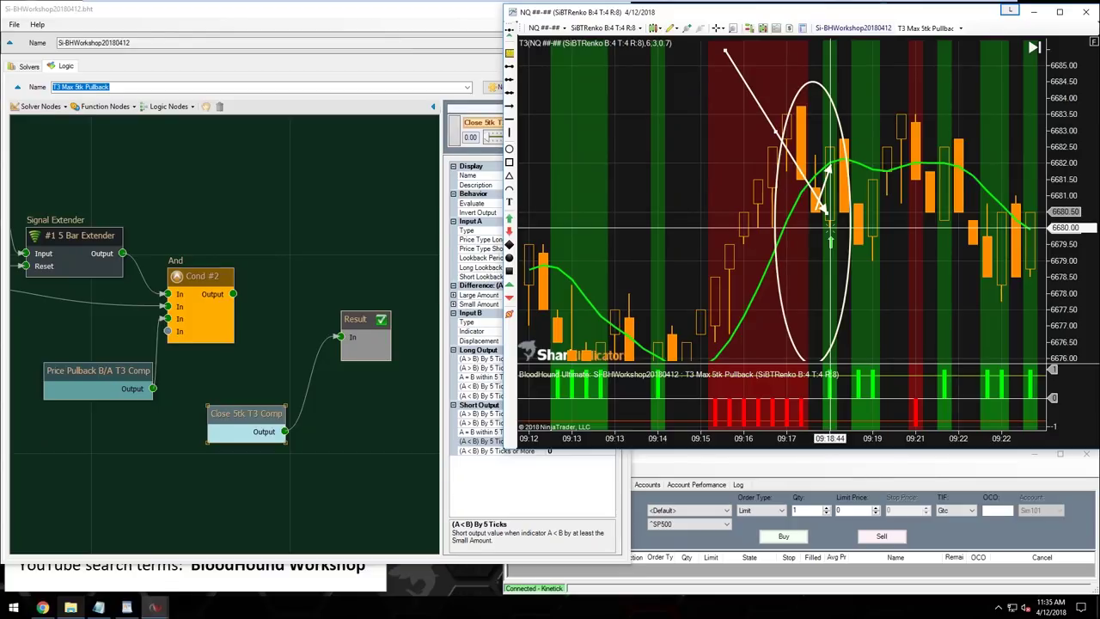
# - Move Close 5tk T3 Comp slightly lower and place Price Pullback B/A T3 Comp back beside Cond #2
pyautogui.click(275, 410)
pyautogui.moveTo(240, 415); pyautogui.dragTo(249, 434)
pyautogui.moveTo(114, 371); pyautogui.dragTo(99, 336)
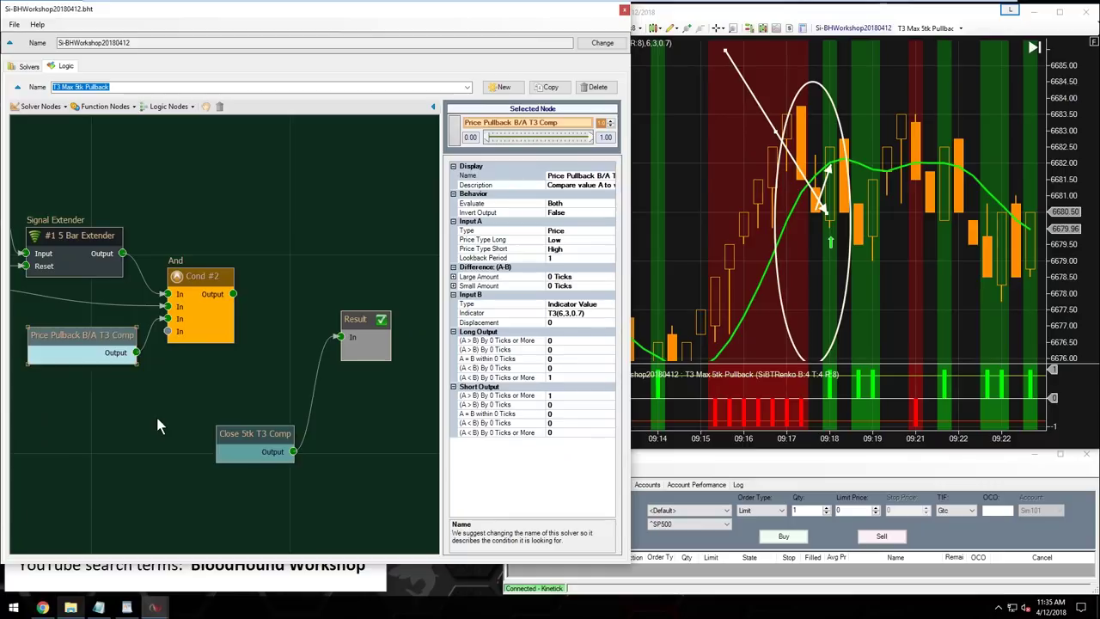
pyautogui.moveTo(88, 337); pyautogui.dragTo(88, 333)
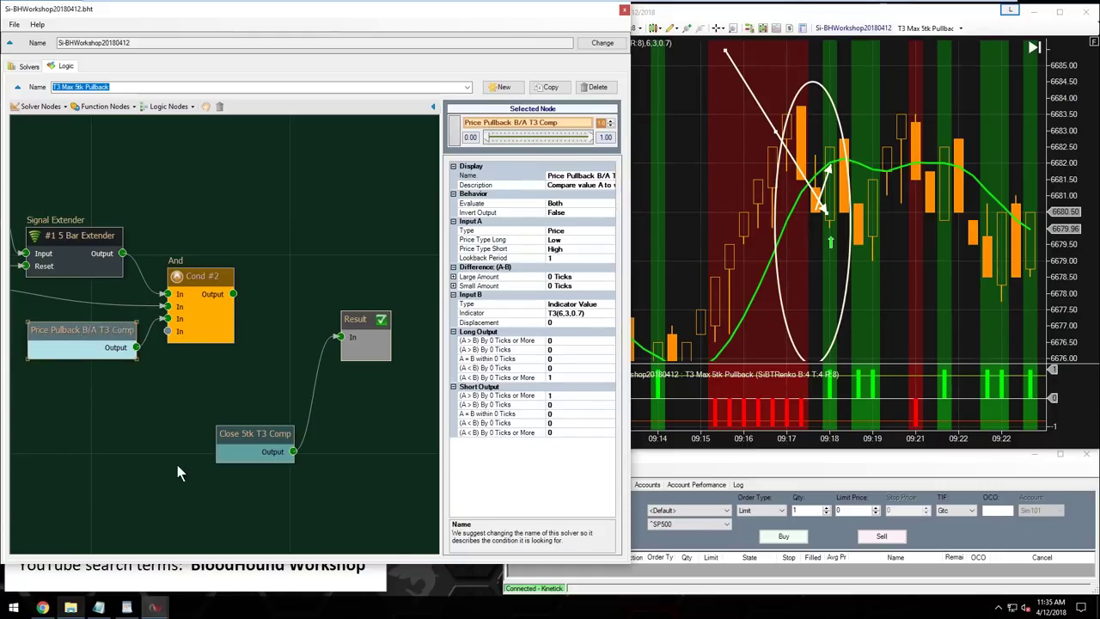
# - Feed Close 5tk T3 Comp into the Cond #2 And node and connect the Cond #2 output to Result
pyautogui.moveTo(253, 436); pyautogui.dragTo(169, 330)
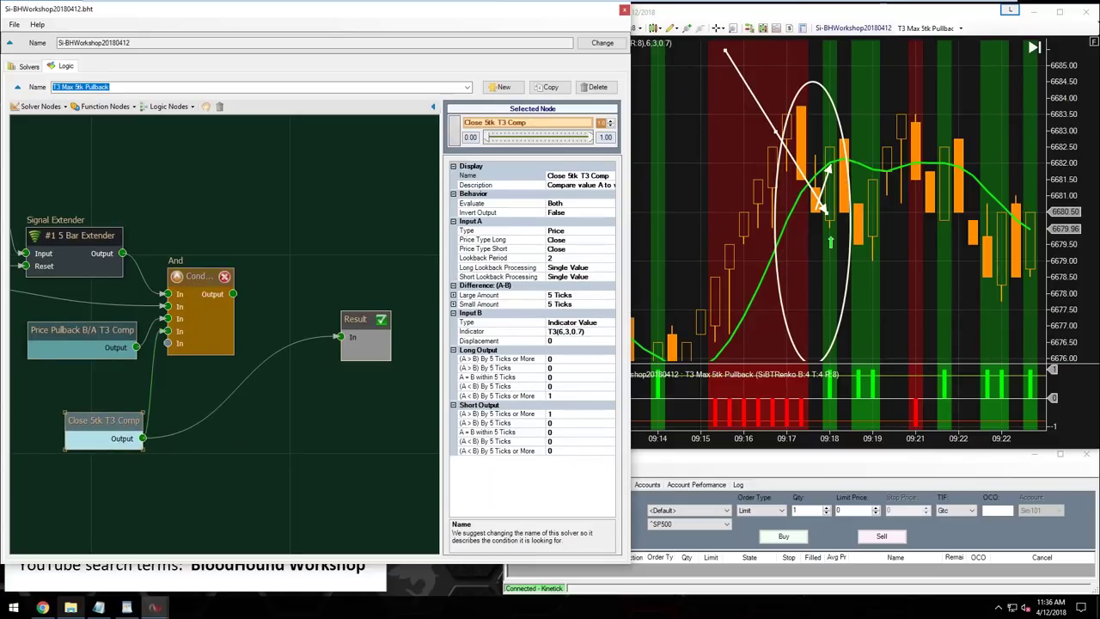
pyautogui.click(199, 280)
pyautogui.moveTo(238, 294); pyautogui.dragTo(366, 338)
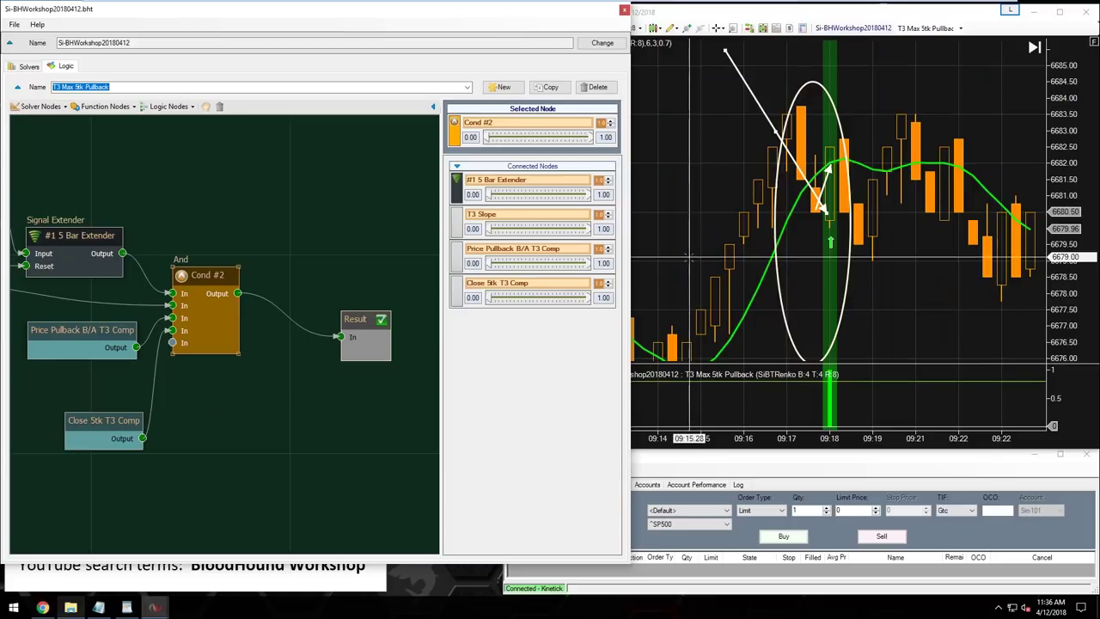
# - Rename the Cond #2 And node as Cond #2 #3
pyautogui.click(204, 275)
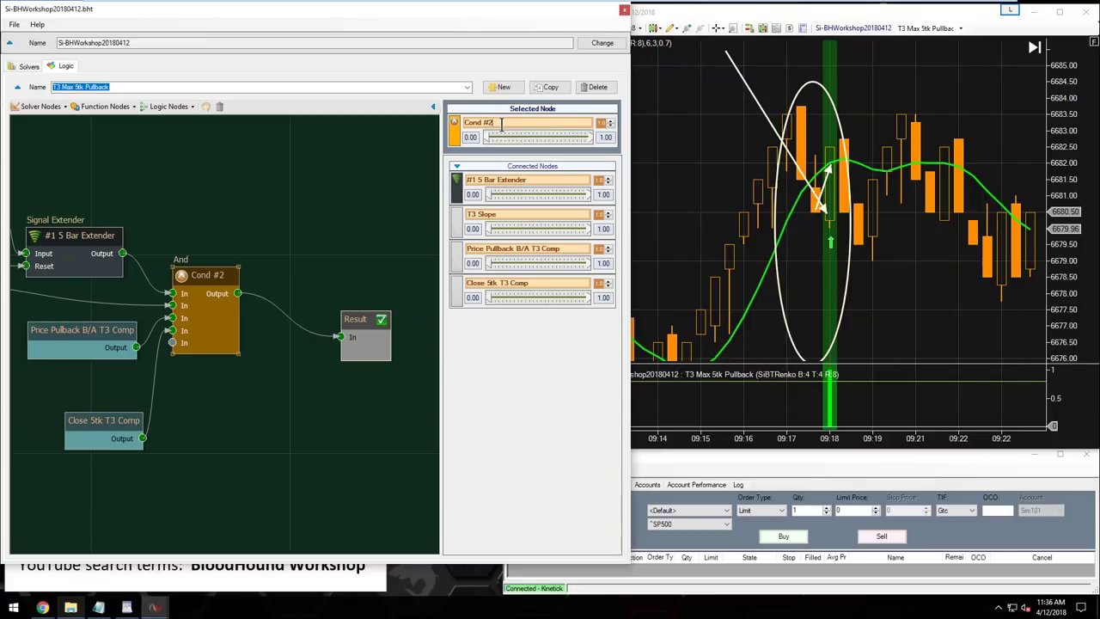
pyautogui.write('#3')
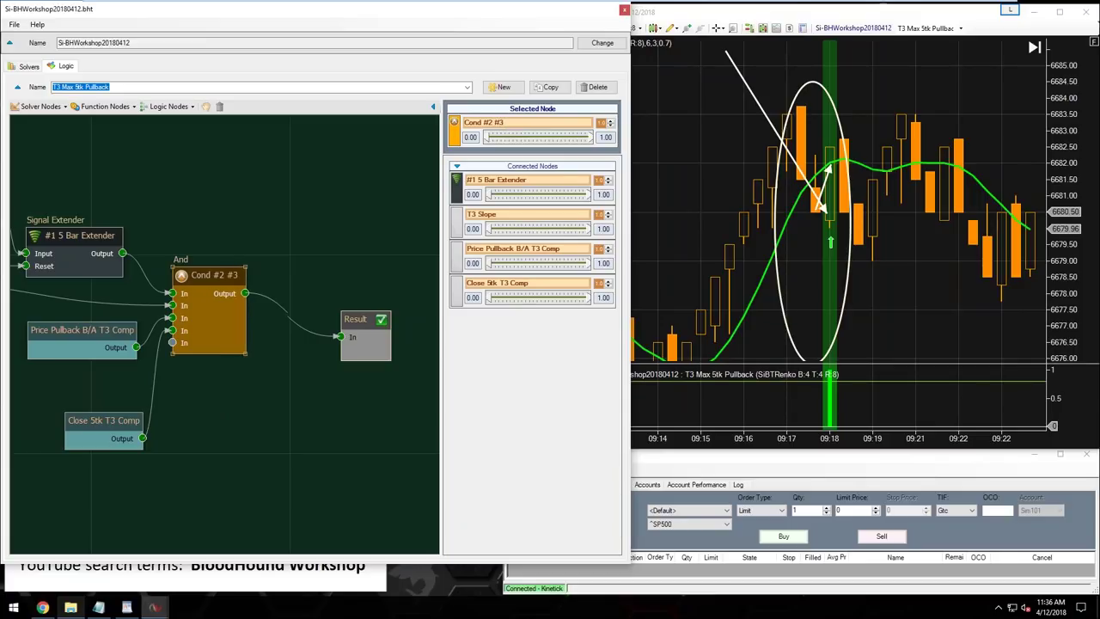
pyautogui.click(282, 413)
# - Maximize the chart window and shrink its BloodHound signal panel to give the price bars more height
pyautogui.click(698, 185)
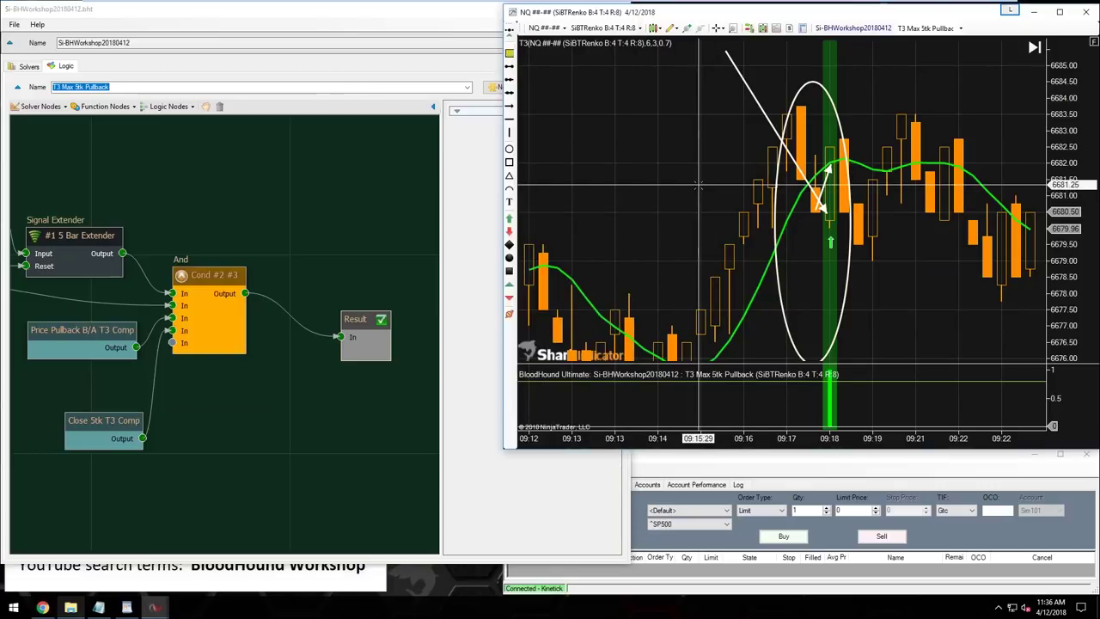
pyautogui.doubleClick(789, 19)
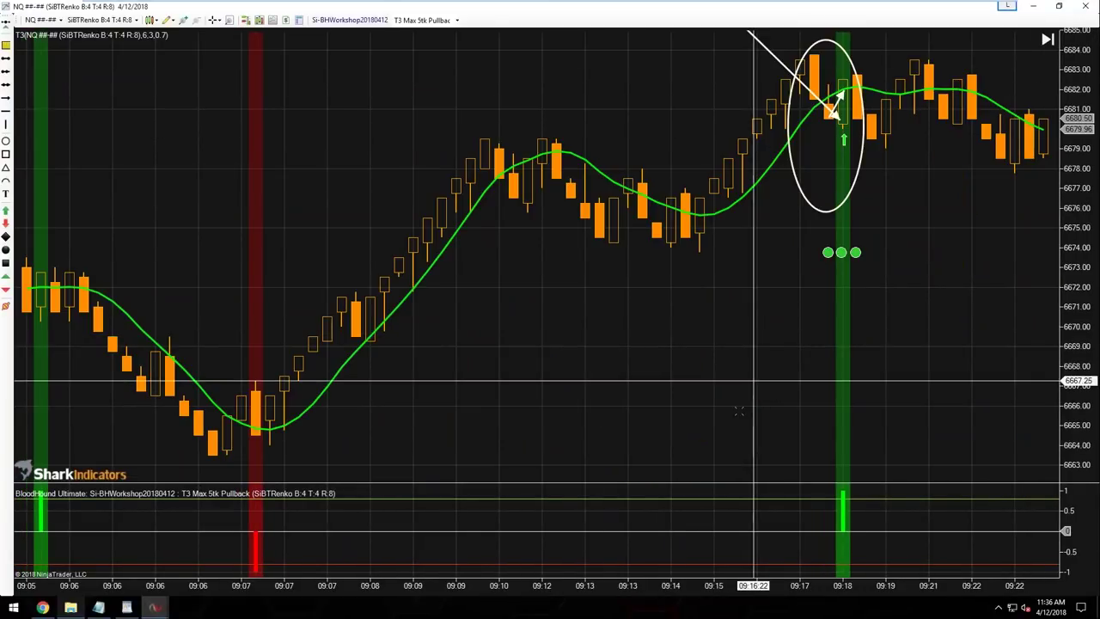
pyautogui.moveTo(714, 484); pyautogui.dragTo(713, 537)
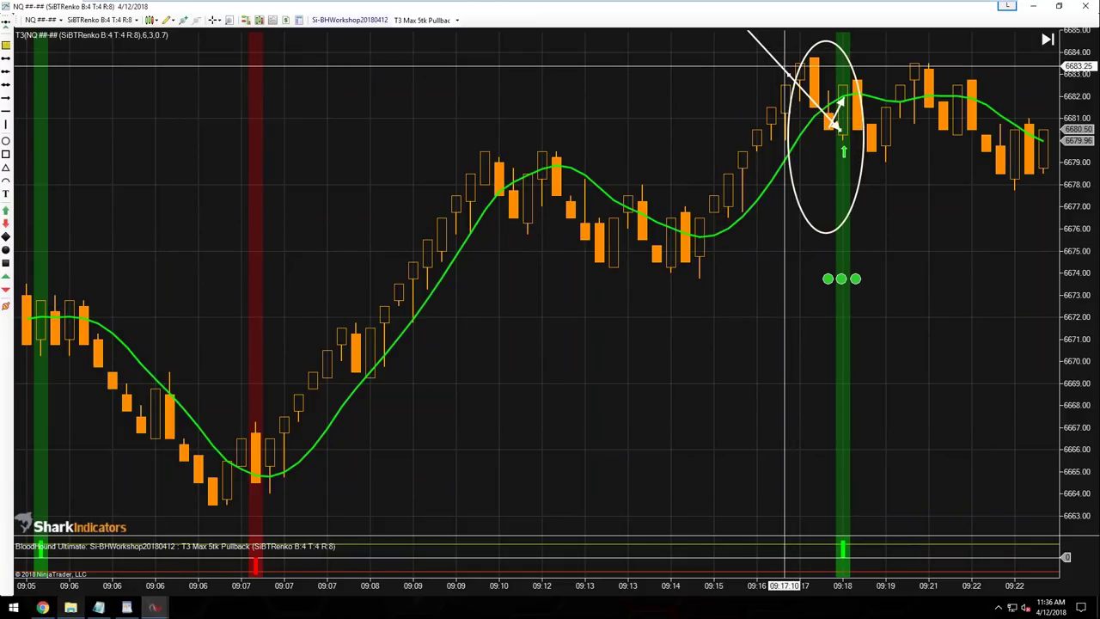
# - Point the long white arrow at the 09:07 short signal bar, then move it aside near the 09:17 ellipse
pyautogui.moveTo(156, 354); pyautogui.dragTo(256, 466)
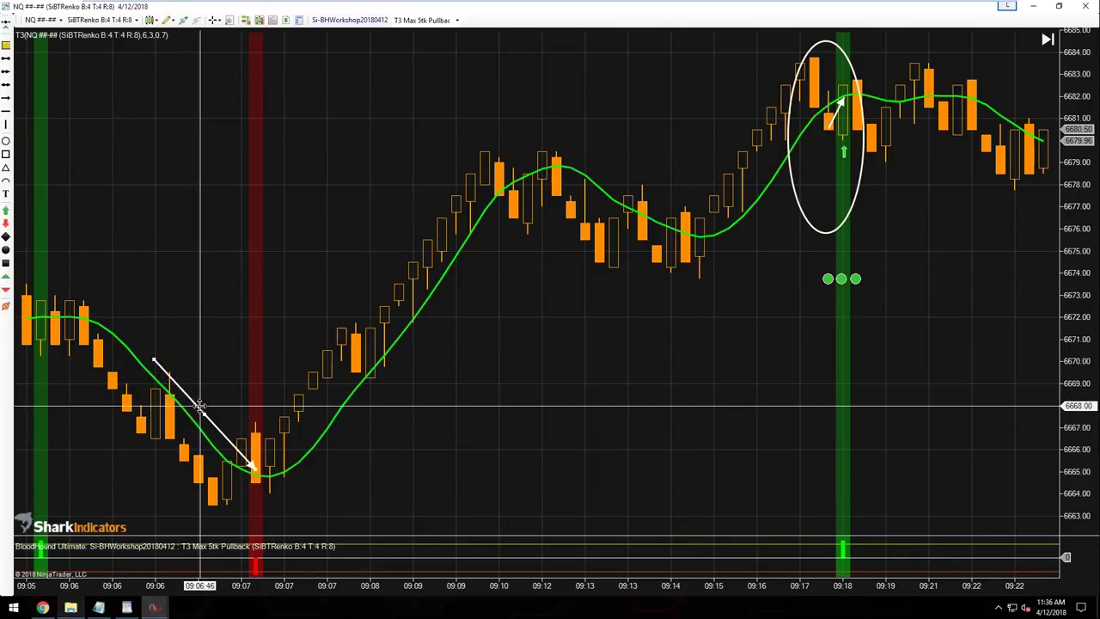
pyautogui.moveTo(199, 404); pyautogui.dragTo(198, 416)
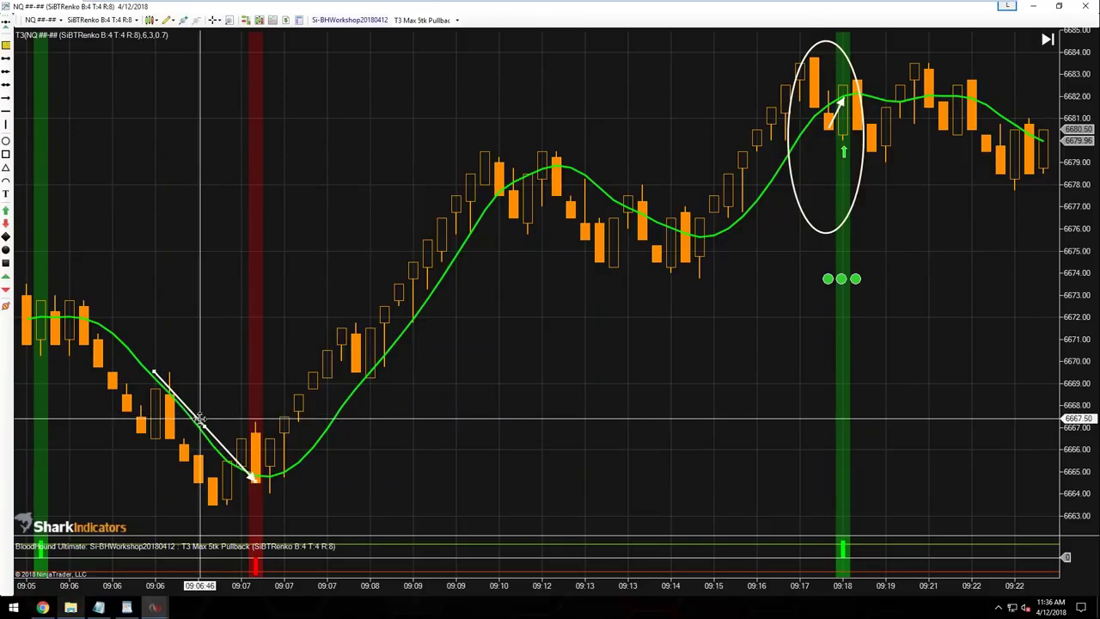
pyautogui.moveTo(201, 412); pyautogui.dragTo(209, 401)
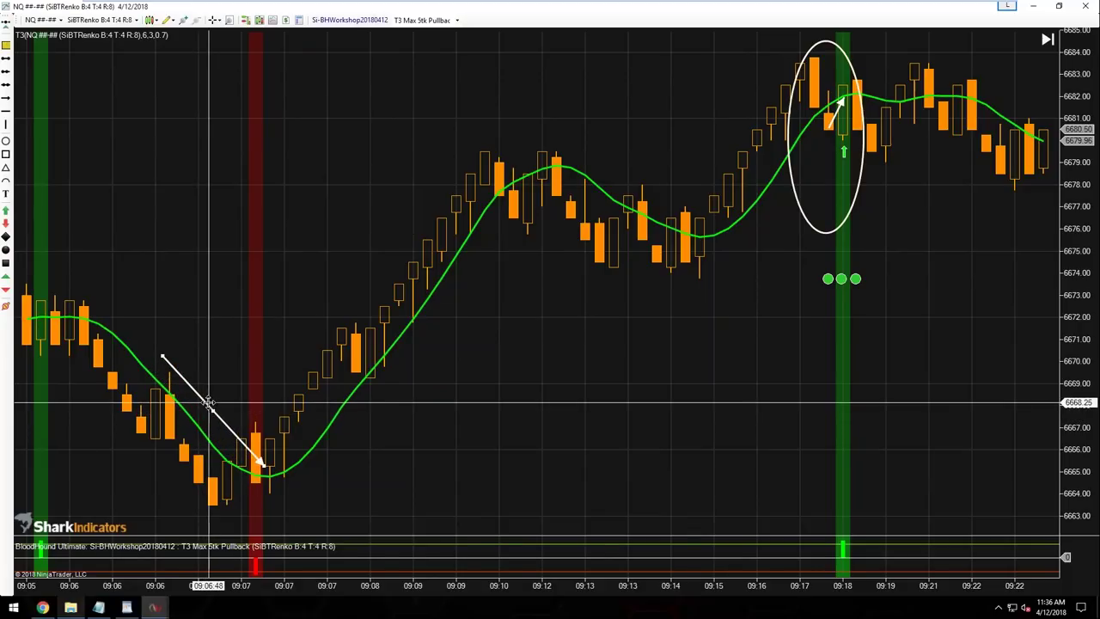
pyautogui.moveTo(209, 401)
pyautogui.mouseDown()
pyautogui.moveTo(291, 296)
pyautogui.moveTo(290, 280)
pyautogui.moveTo(311, 323)
pyautogui.mouseUp()
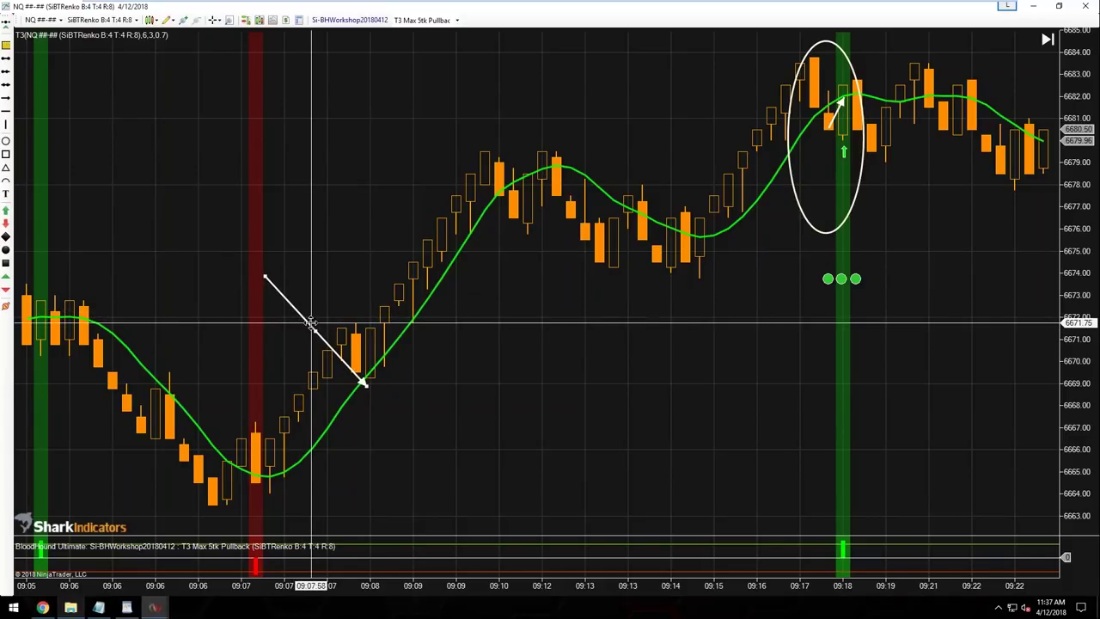
pyautogui.moveTo(311, 322); pyautogui.dragTo(526, 339)
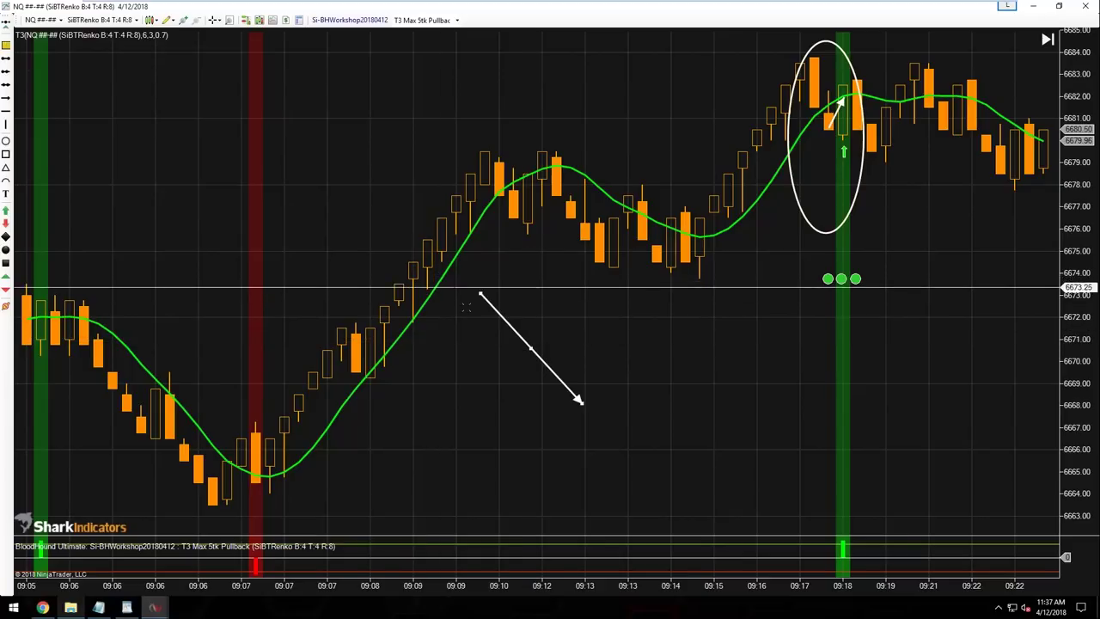
pyautogui.moveTo(504, 318); pyautogui.dragTo(504, 313)
pyautogui.moveTo(685, 98); pyautogui.dragTo(697, 89)
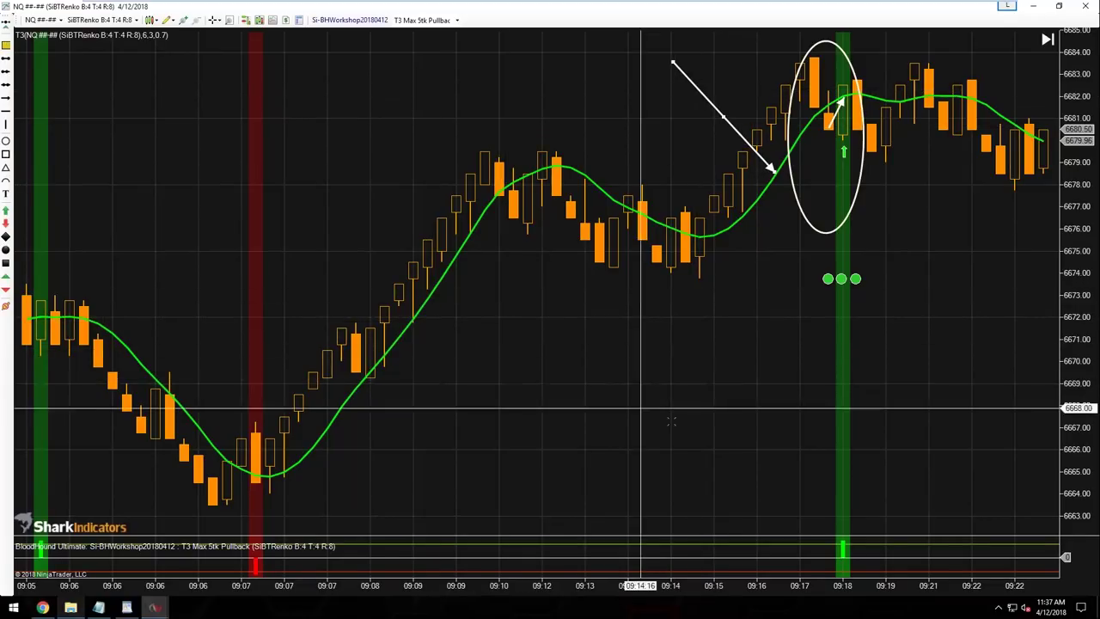
# - Move the long white arrow so it points at the close of the short signal bar in the 09:28 ellipse
pyautogui.scroll(-6, 689, 438)
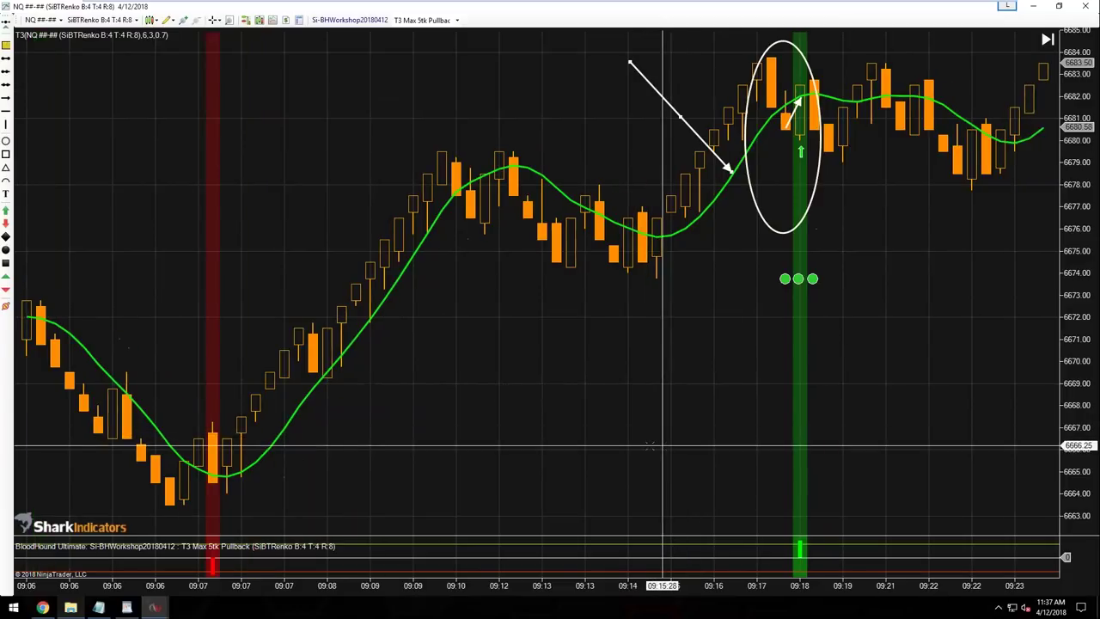
pyautogui.scroll(-2, 593, 438)
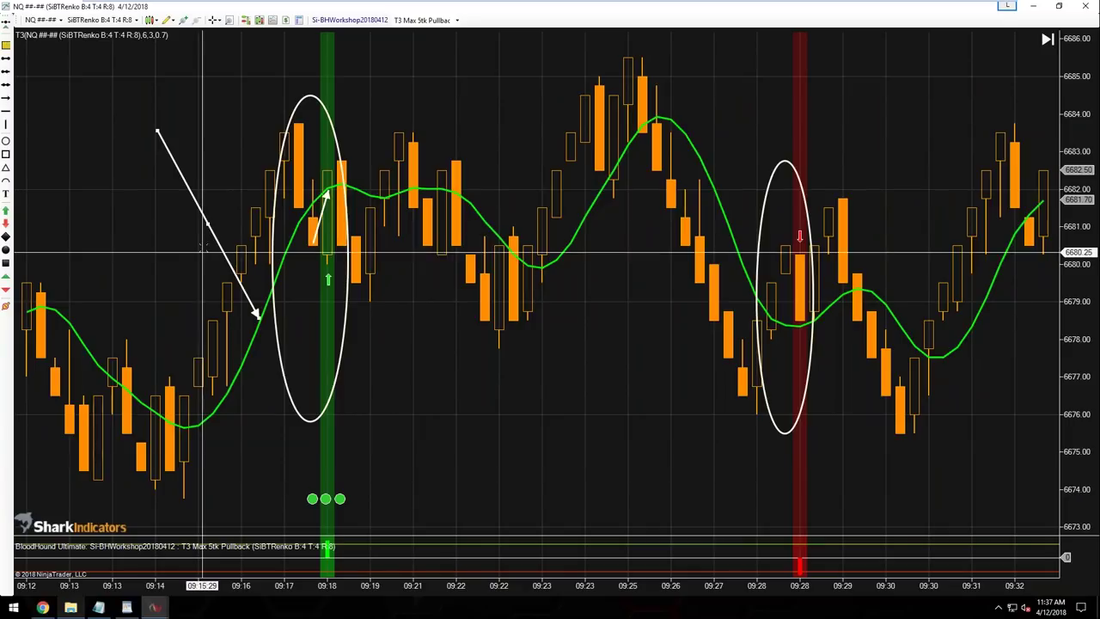
pyautogui.moveTo(217, 242)
pyautogui.mouseDown()
pyautogui.moveTo(381, 254)
pyautogui.moveTo(706, 207)
pyautogui.moveTo(756, 218)
pyautogui.mouseUp()
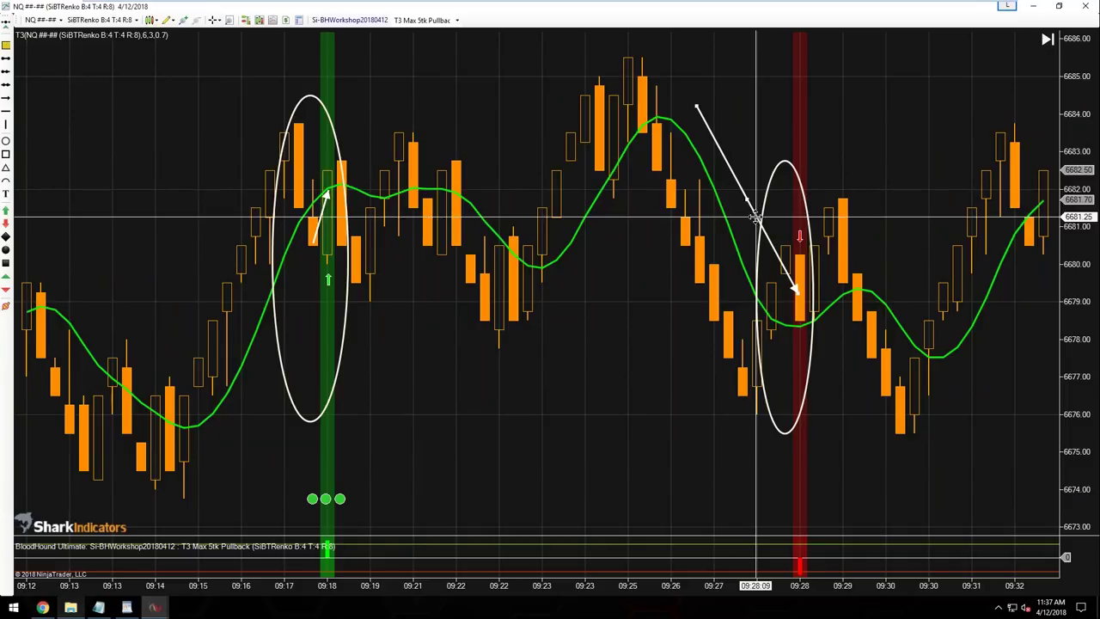
pyautogui.moveTo(753, 225); pyautogui.dragTo(756, 248)
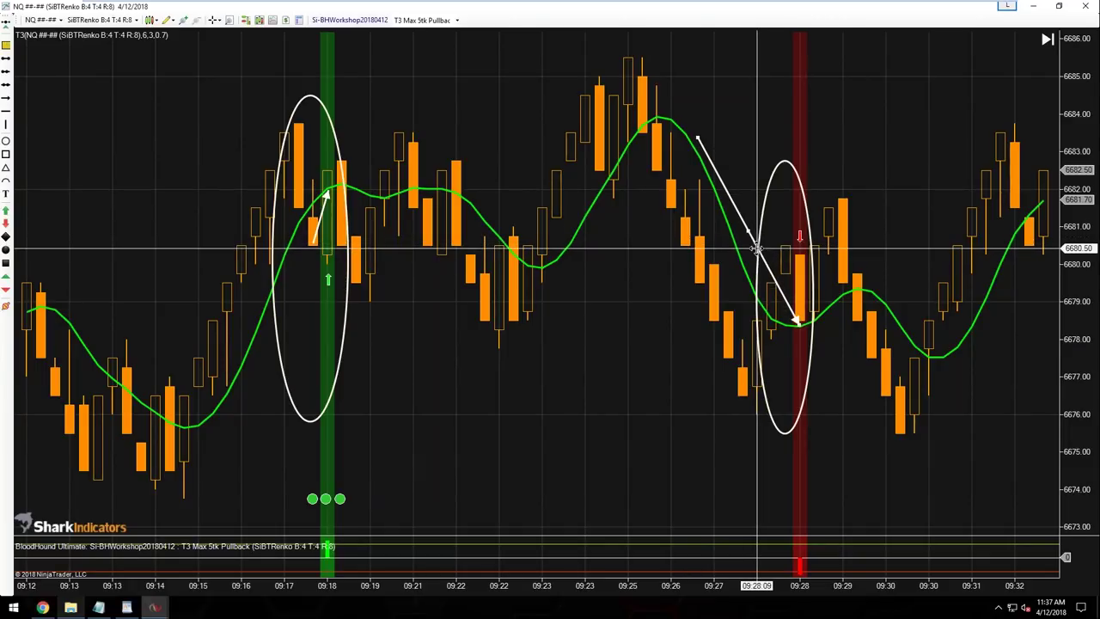
pyautogui.moveTo(756, 247)
pyautogui.mouseDown()
pyautogui.moveTo(755, 268)
pyautogui.moveTo(759, 241)
pyautogui.moveTo(749, 246)
pyautogui.mouseUp()
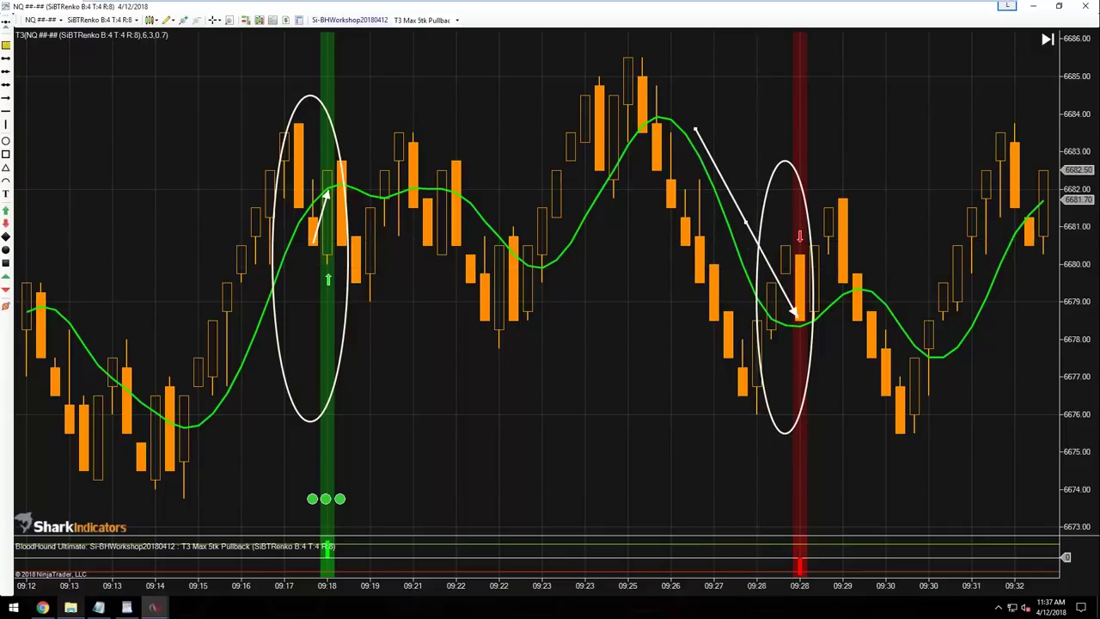
# - Examine the short signals from 09:46 onward against the pullback rules in the browser's reference image
pyautogui.scroll(-3, 450, 342)
pyautogui.scroll(-1, 450, 342)
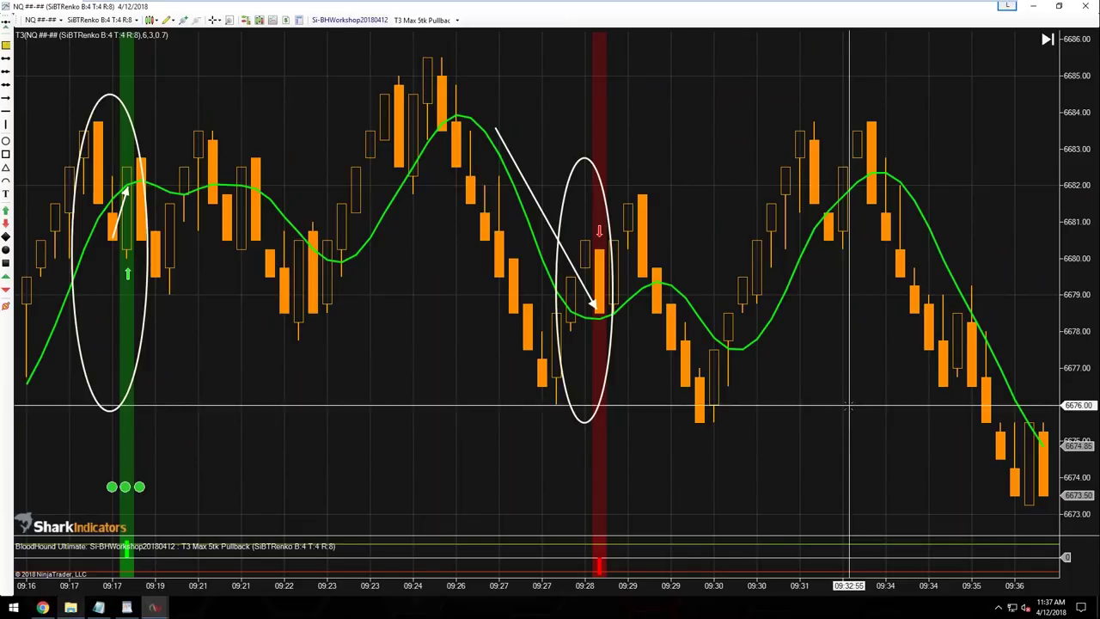
pyautogui.scroll(-10, 571, 442)
pyautogui.scroll(-8, 491, 436)
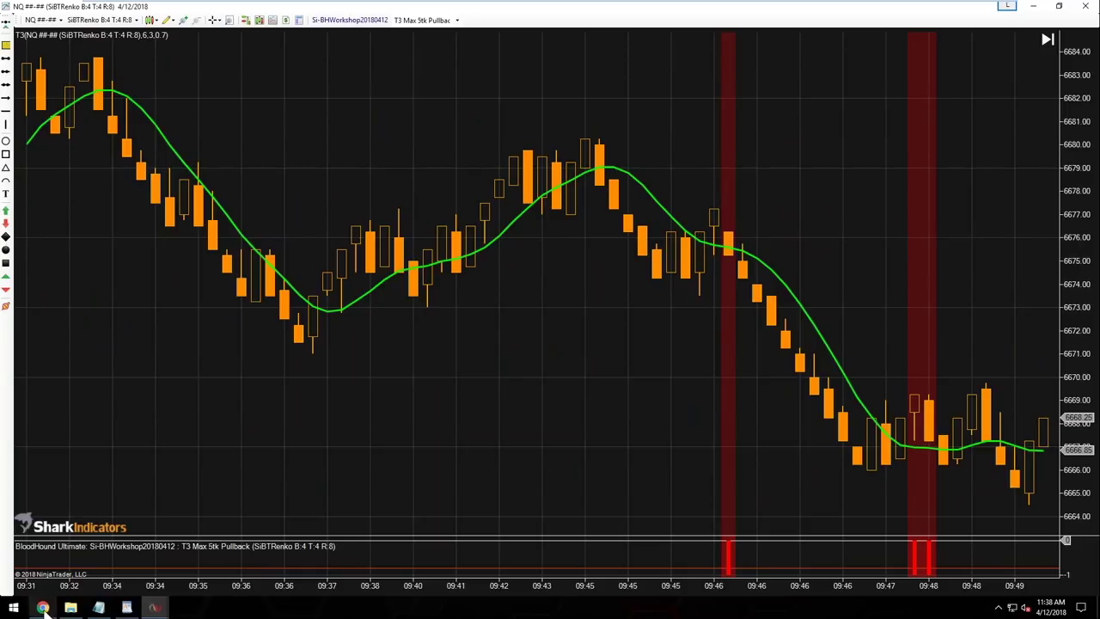
pyautogui.moveTo(44, 609)
pyautogui.click(43, 558)
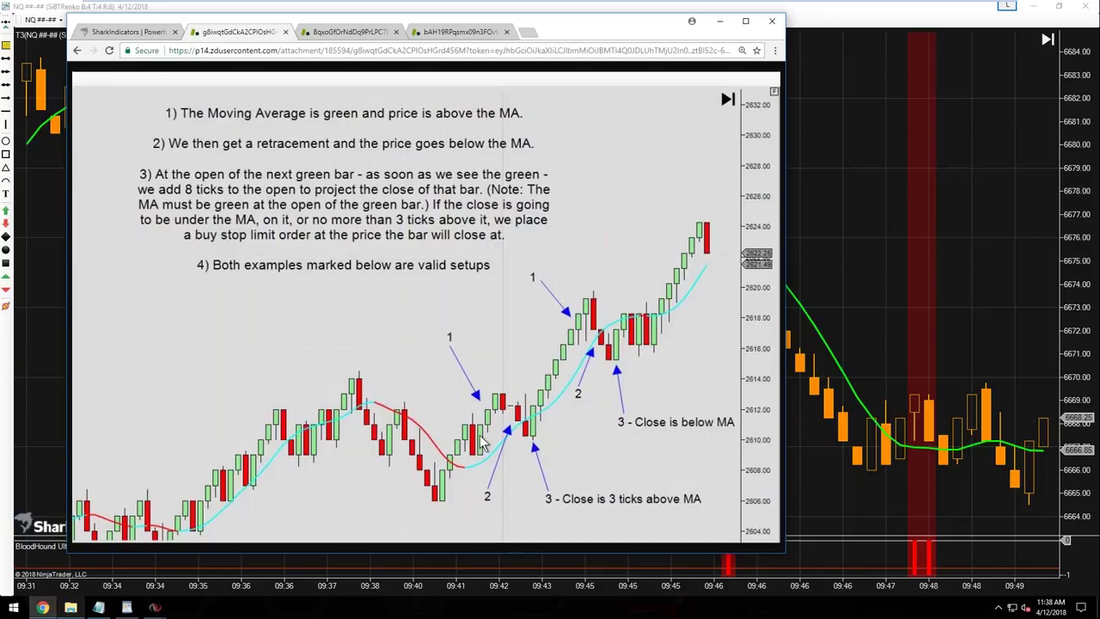
pyautogui.click(785, 300)
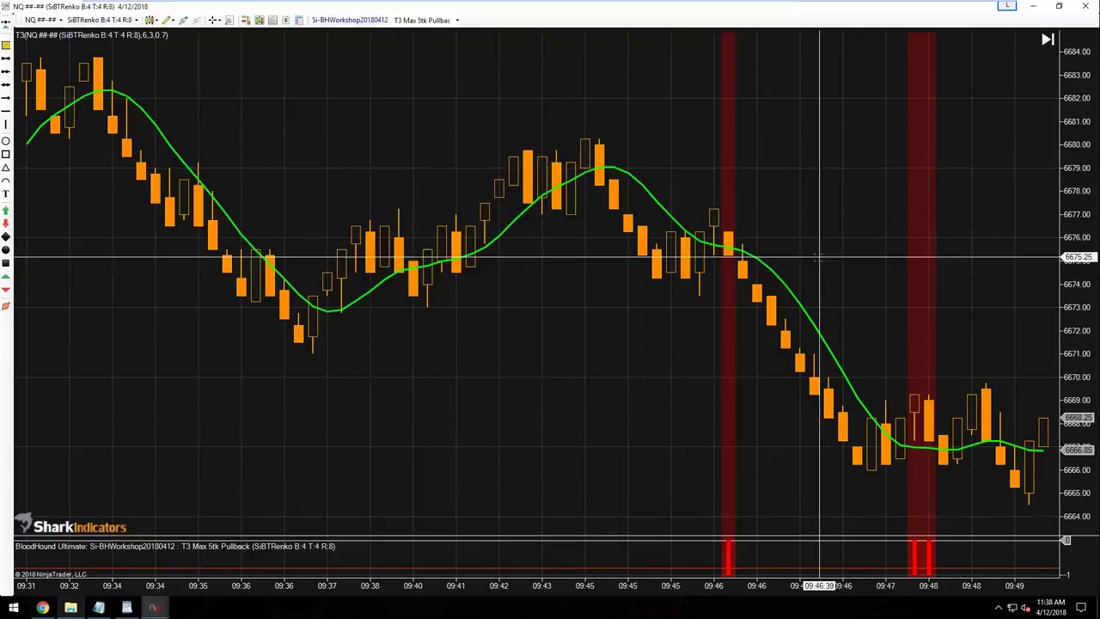
pyautogui.scroll(-5, 642, 403)
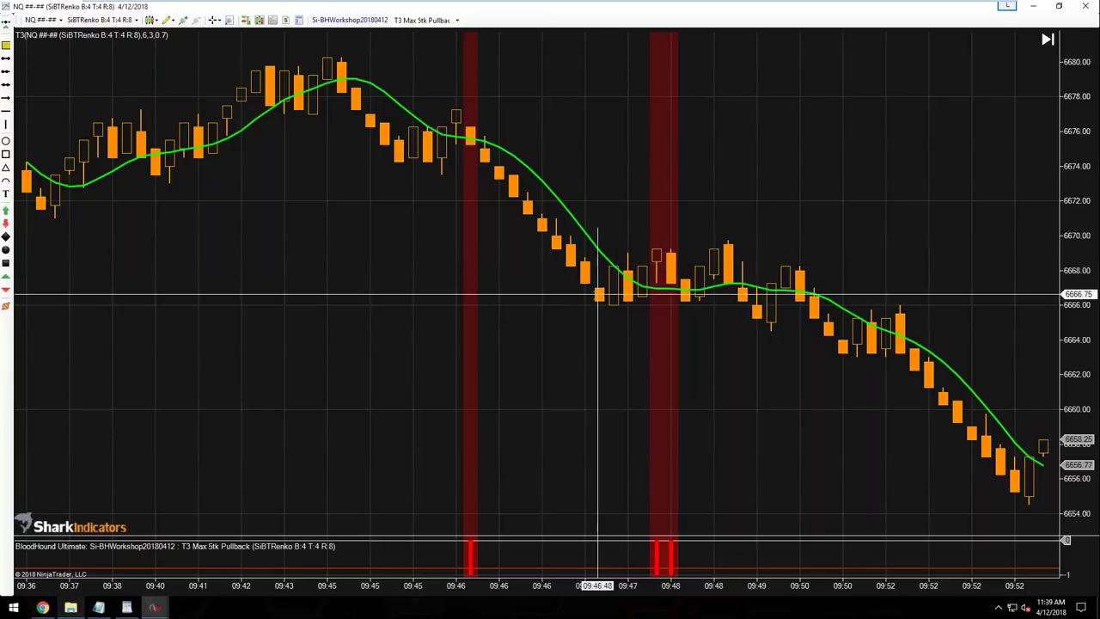
# - Place a diamond marker beneath the hollow bar near 09:47, trying it under the following filled bar as well
pyautogui.click(6, 249)
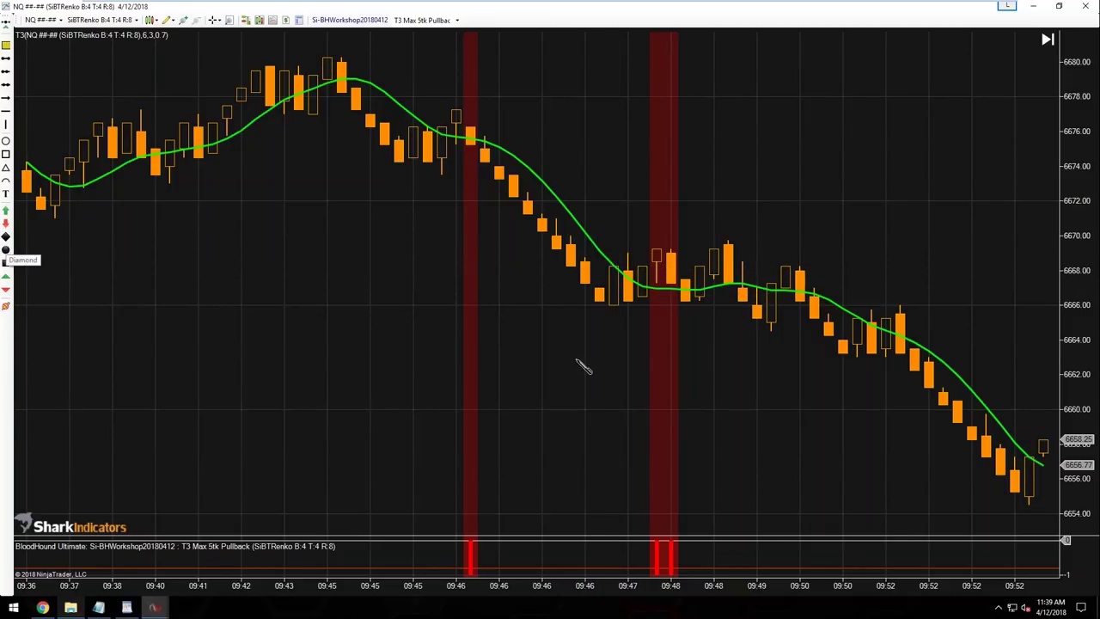
pyautogui.click(613, 309)
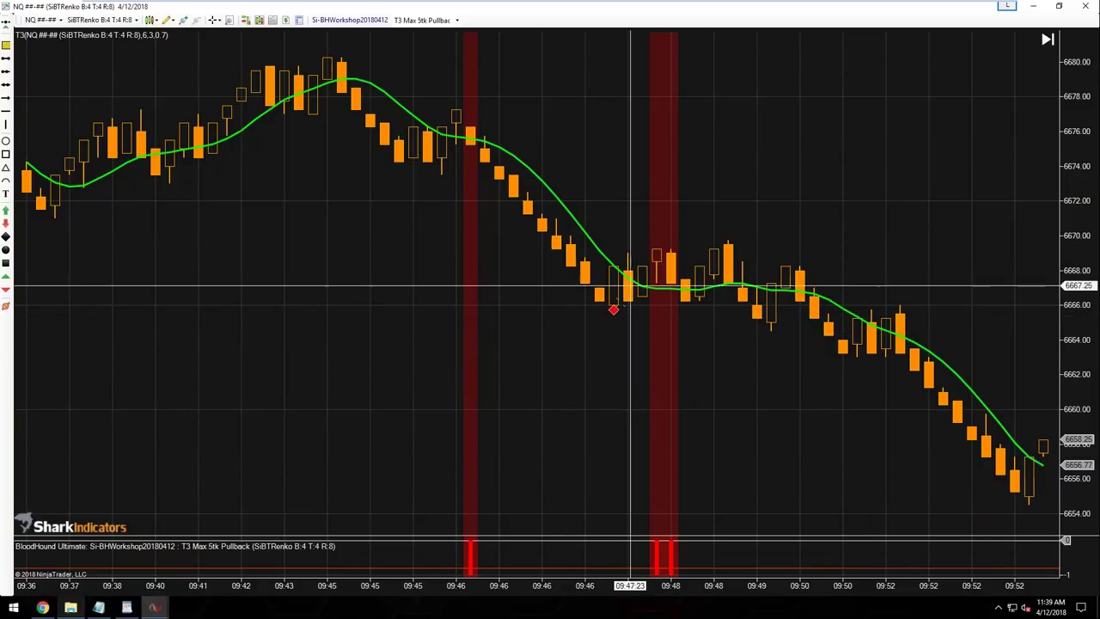
pyautogui.moveTo(613, 309); pyautogui.dragTo(629, 308)
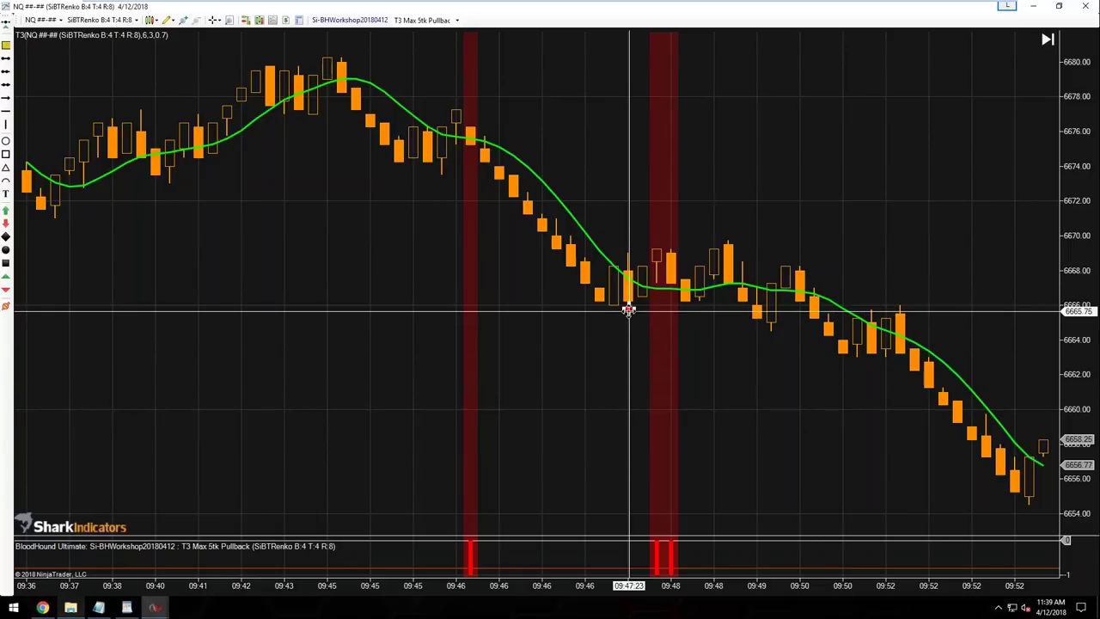
pyautogui.click(614, 308)
# - Restore the chart window to its smaller size and place the diamond marker beneath the filled bar at 09:47:23
pyautogui.doubleClick(675, 18)
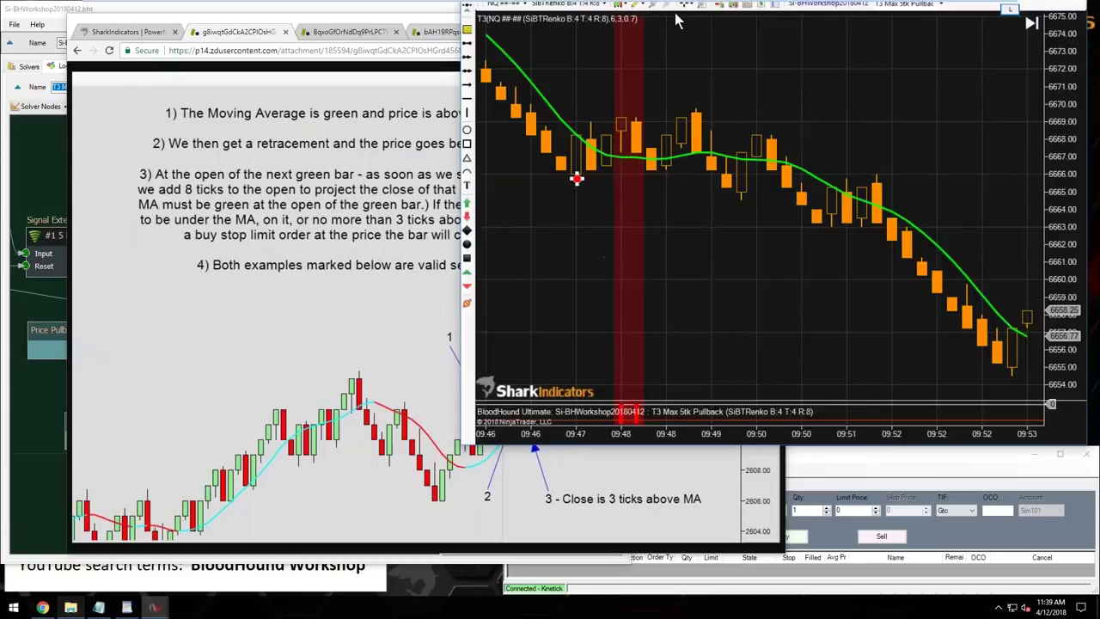
pyautogui.scroll(5, 921, 300)
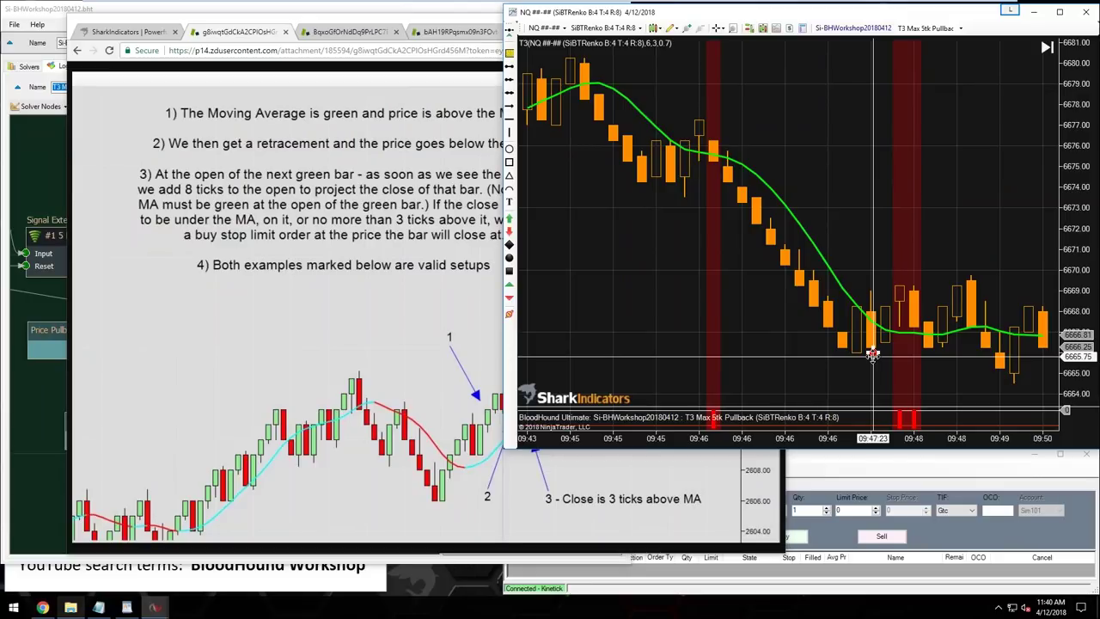
pyautogui.middleClick(870, 353)
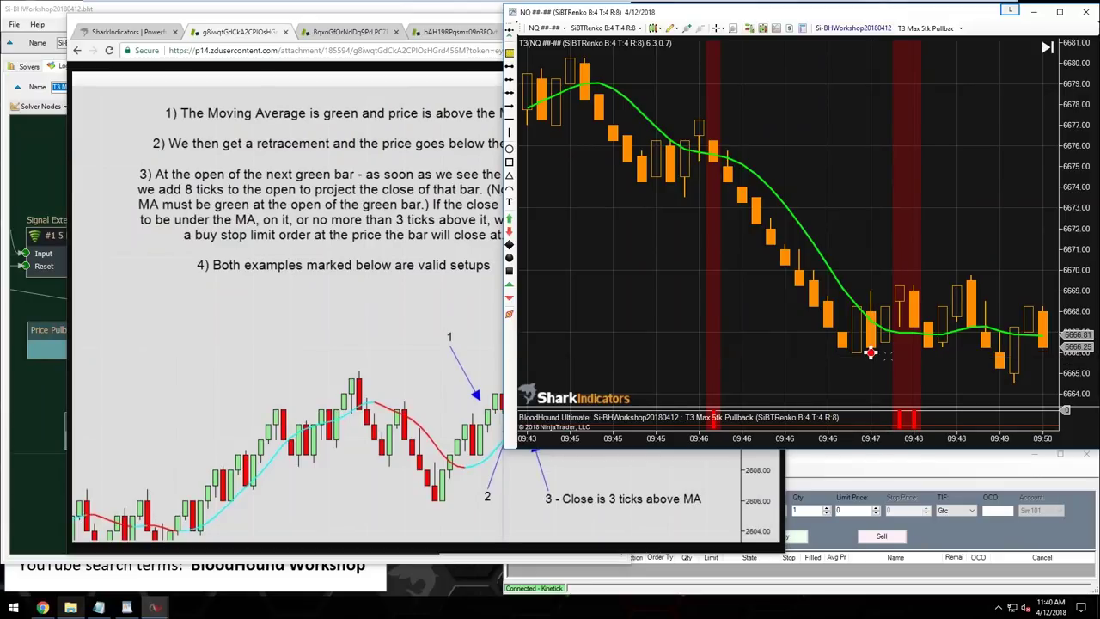
pyautogui.middleClick(870, 352)
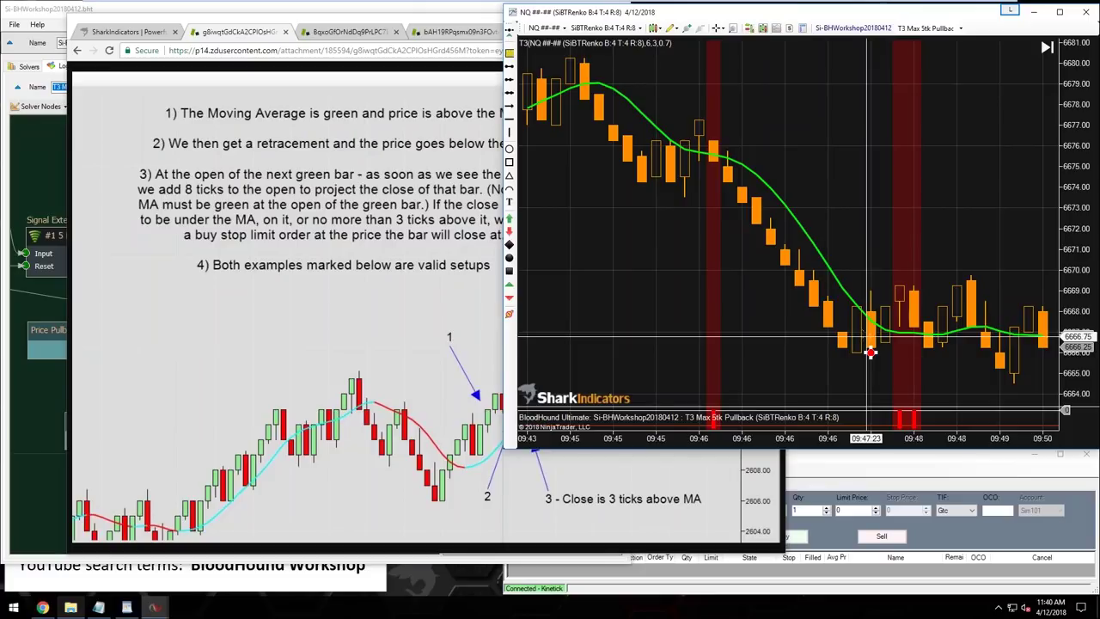
# - Review the example setups in the browser's reference image against the marked bar, then return to the BloodHound logic
pyautogui.click(417, 351)
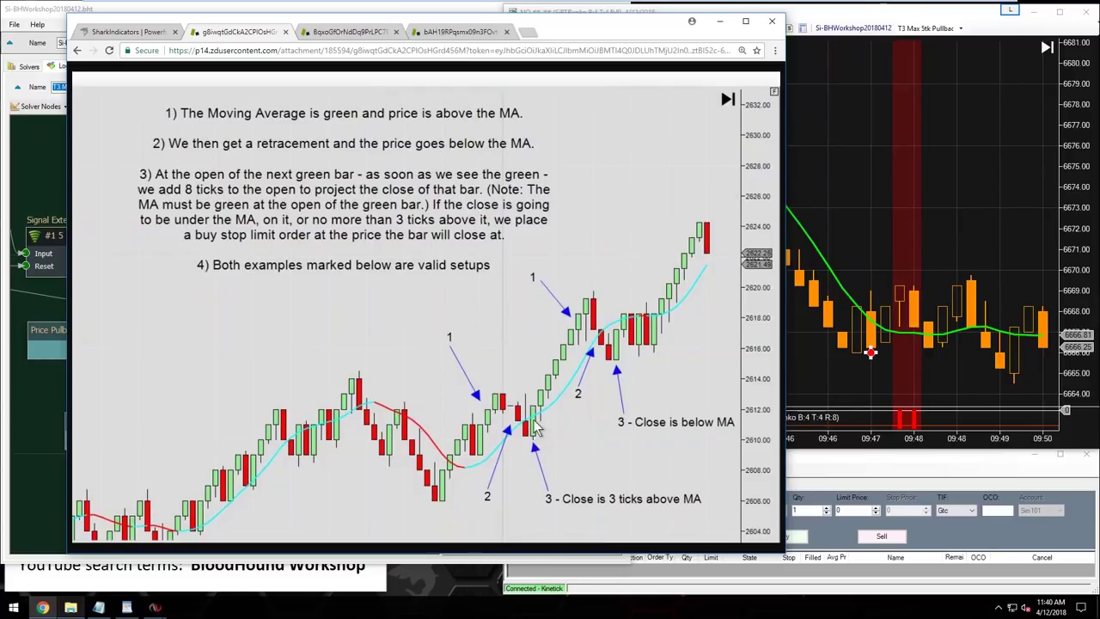
pyautogui.click(869, 353)
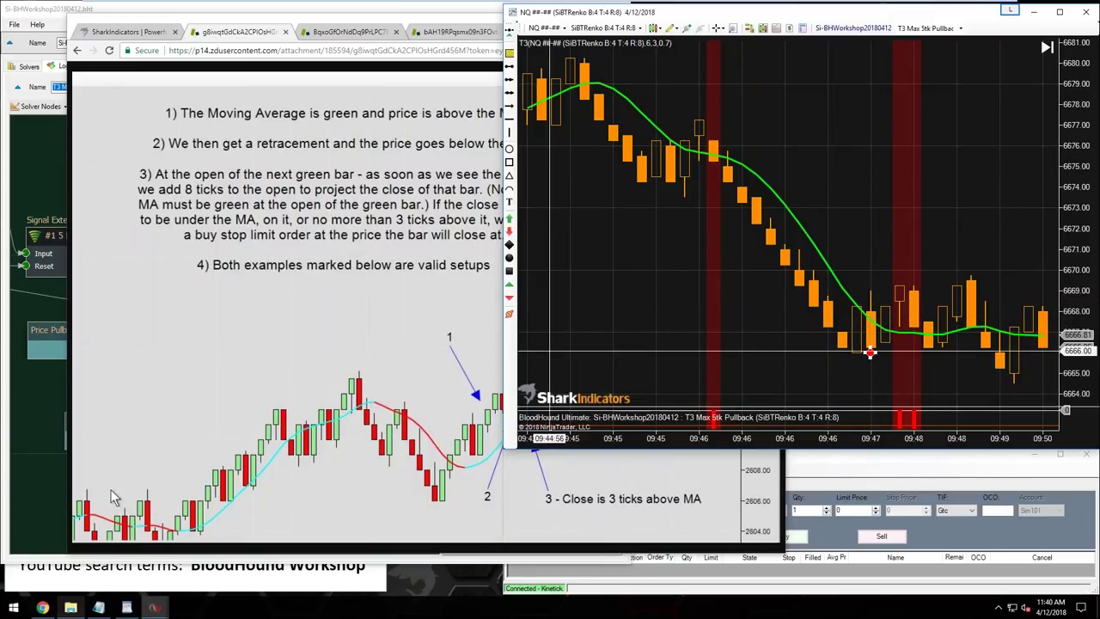
pyautogui.click(45, 481)
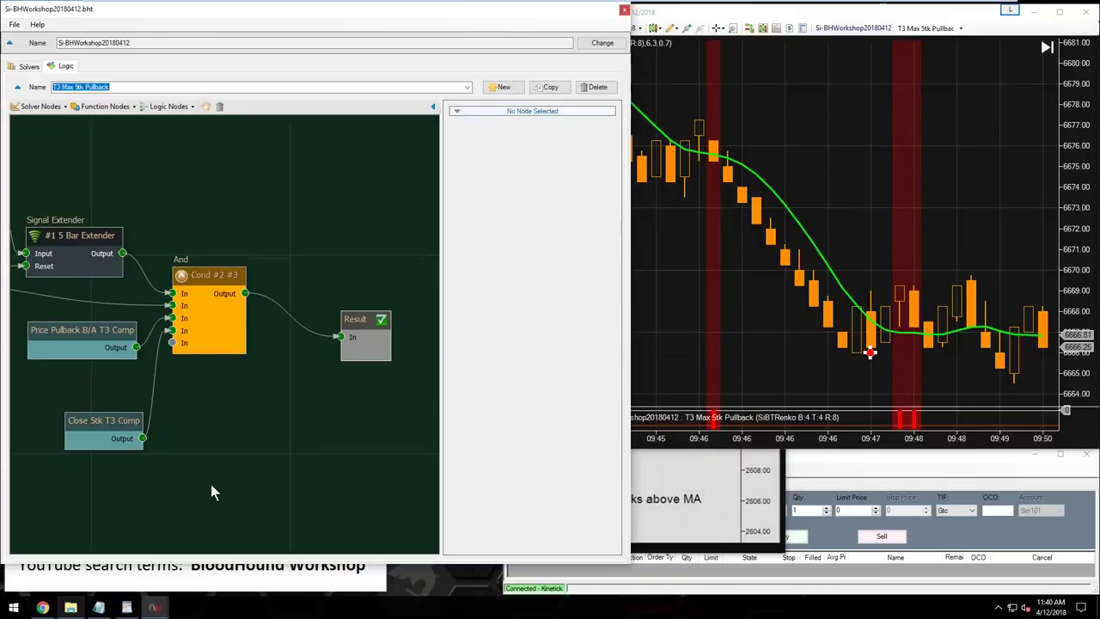
# - Shift the Cond #2 #3 node slightly lower between its input nodes and Result
pyautogui.scroll(-5, 161, 494)
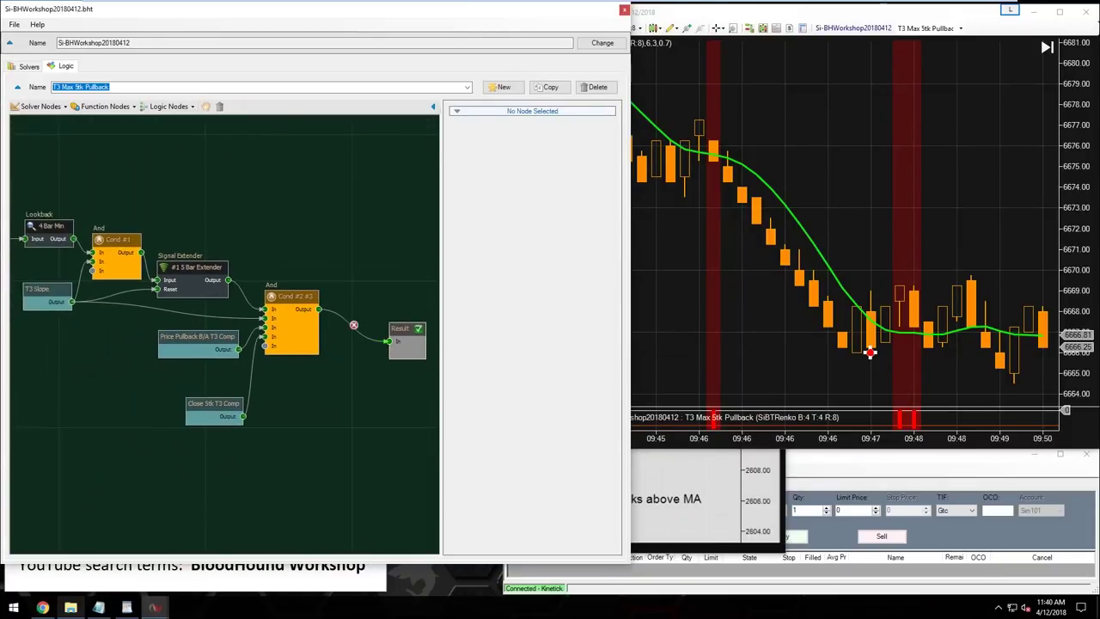
pyautogui.click(193, 273)
pyautogui.moveTo(292, 320); pyautogui.dragTo(287, 329)
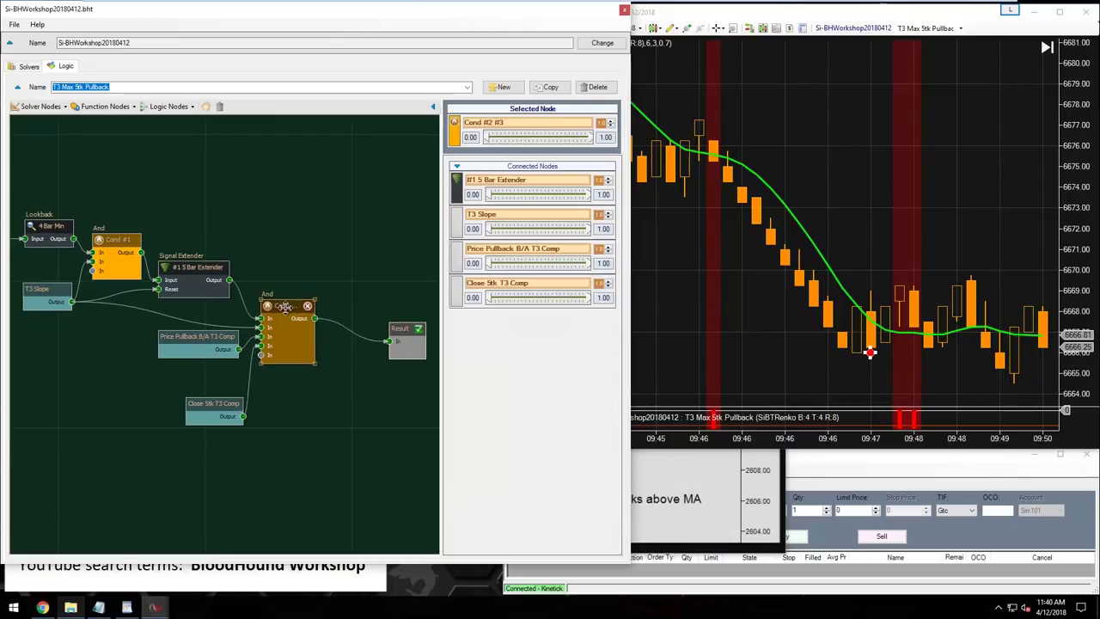
# - Move the Result node closer and connect the #1 5 Bar Extender output to it, checking the signal at the marked bar
pyautogui.moveTo(193, 337); pyautogui.dragTo(193, 345)
pyautogui.moveTo(394, 327); pyautogui.dragTo(350, 266)
pyautogui.moveTo(193, 268); pyautogui.dragTo(197, 268)
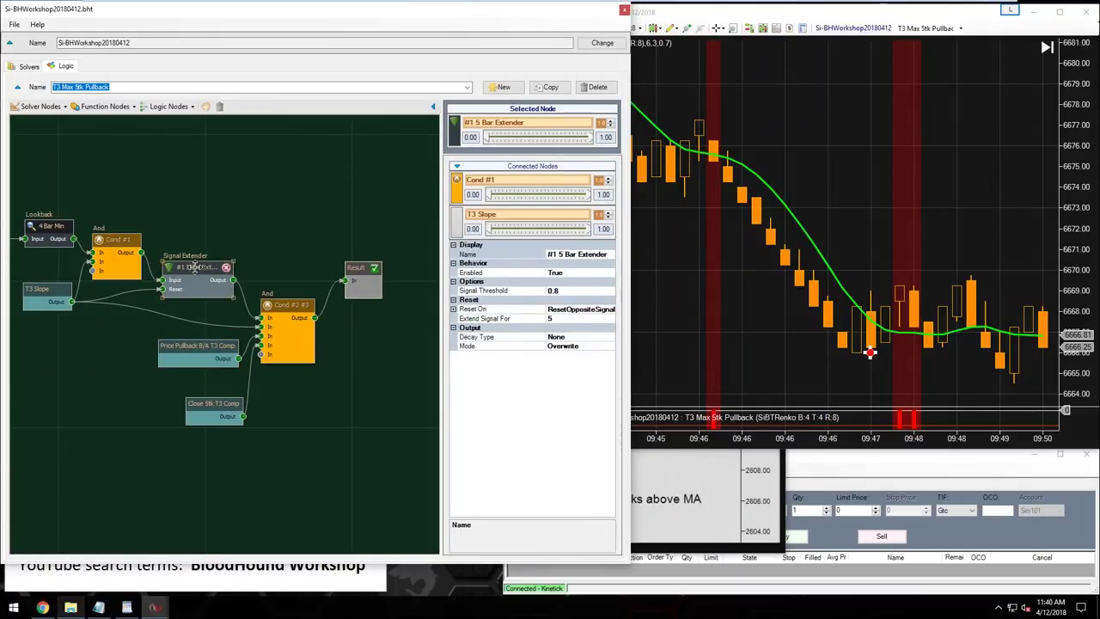
pyautogui.moveTo(236, 280); pyautogui.dragTo(343, 280)
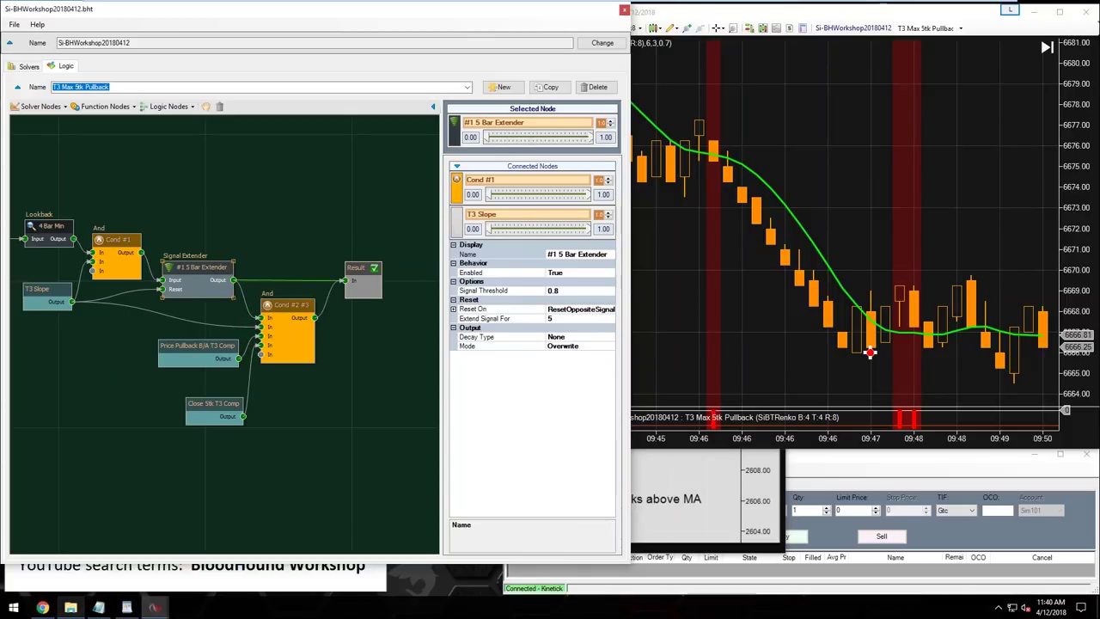
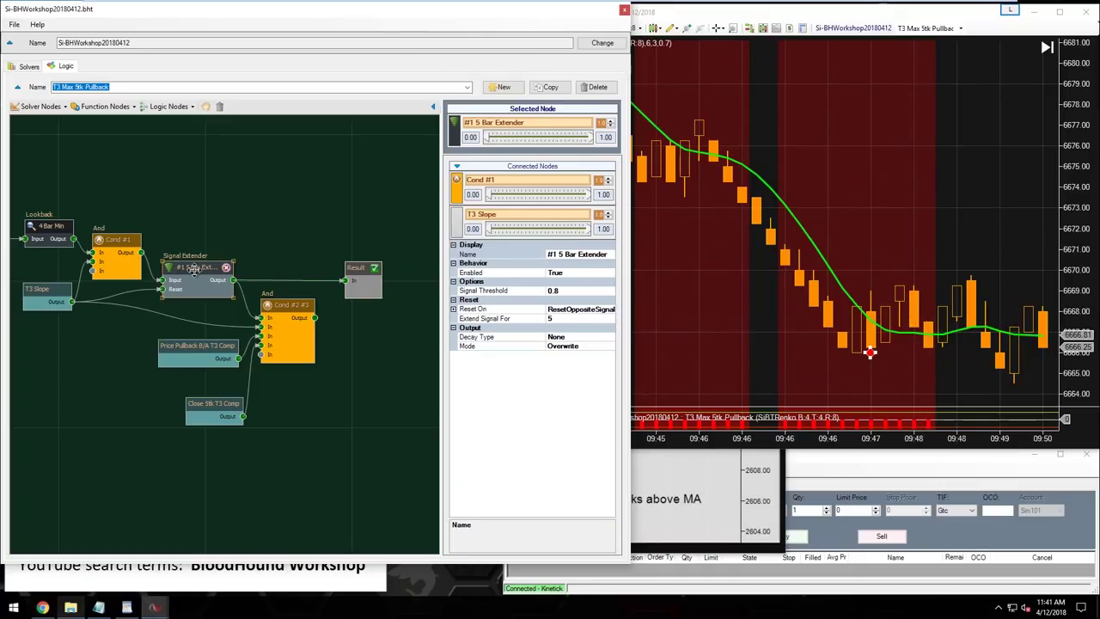
pyautogui.moveTo(201, 273); pyautogui.dragTo(199, 271)
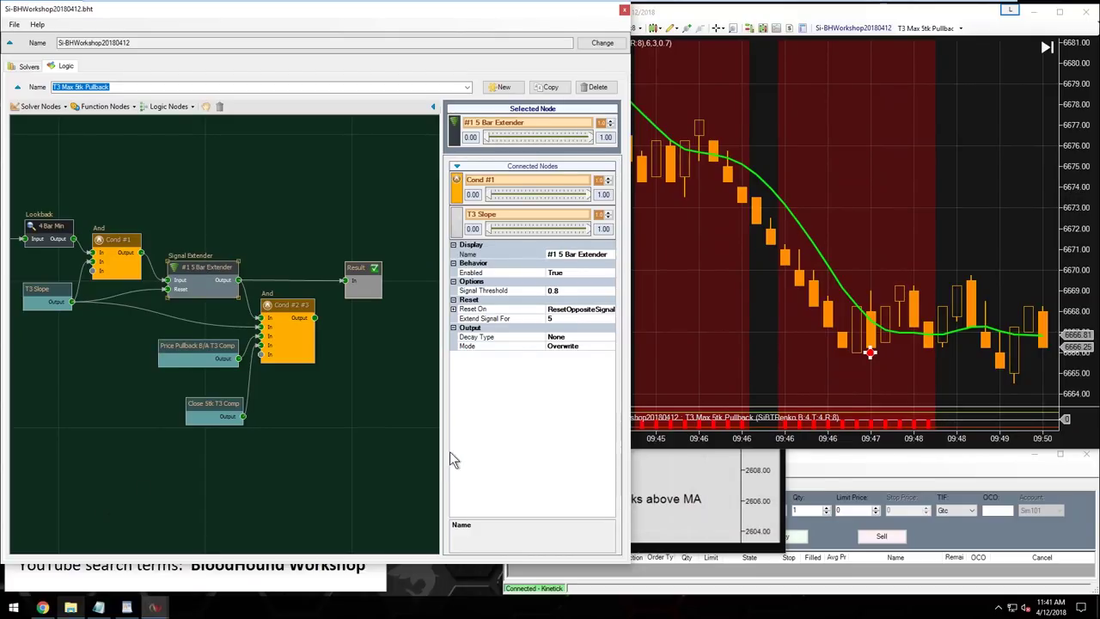
pyautogui.click(869, 351)
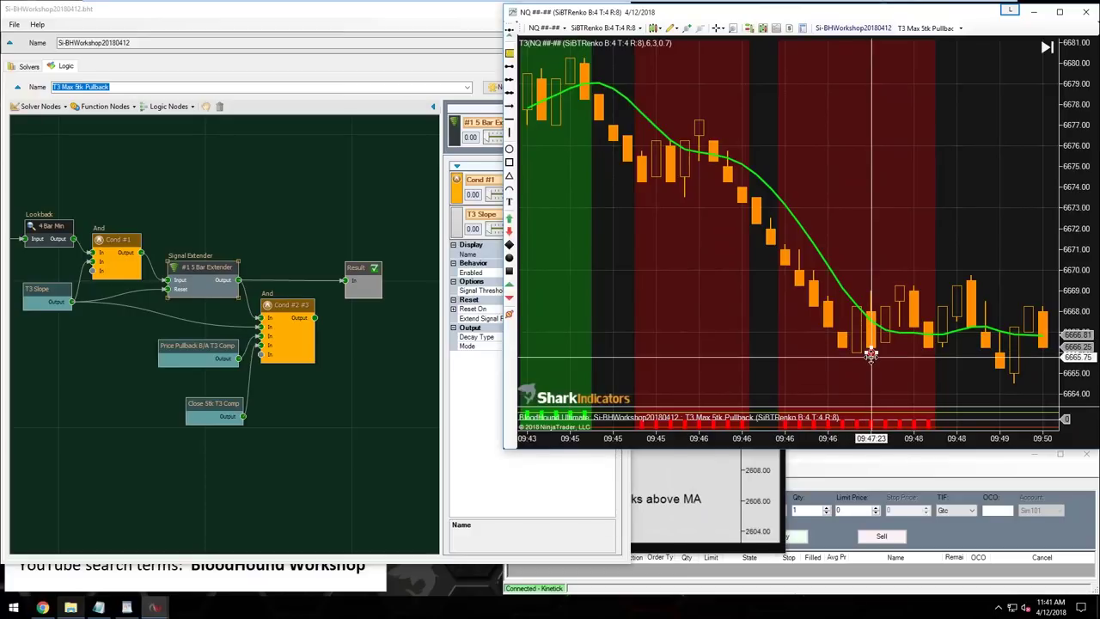
# - Add the existing Price Infl solver to the logic and place it just beneath the T3 Slope node
pyautogui.scroll(-1, 178, 491)
pyautogui.scroll(-1, 146, 493)
pyautogui.moveTo(118, 493); pyautogui.dragTo(219, 492)
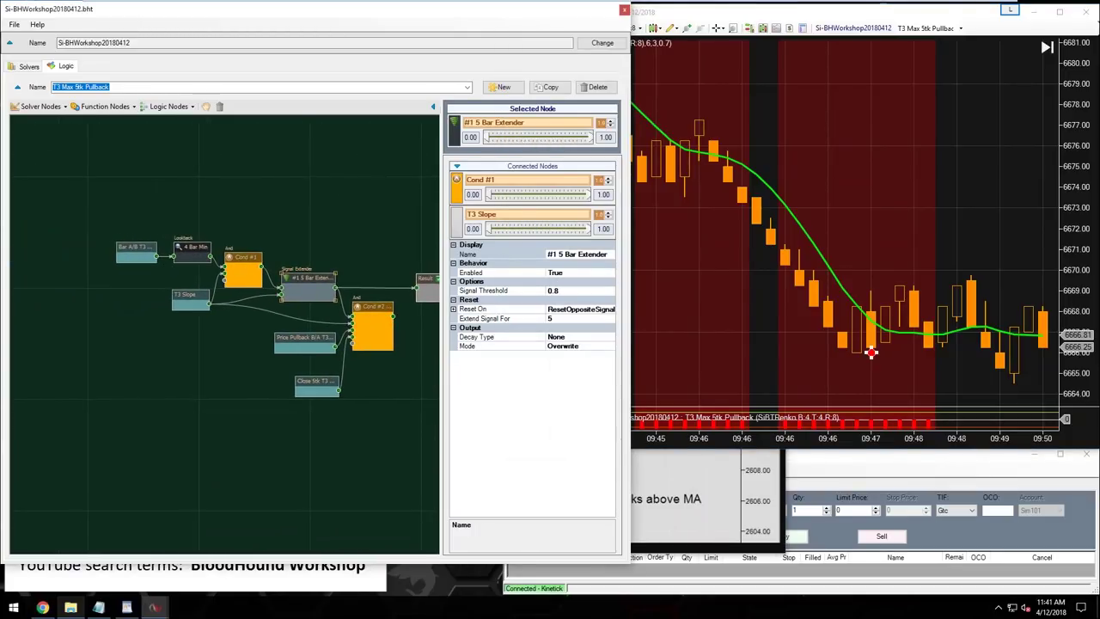
pyautogui.scroll(1, 302, 478)
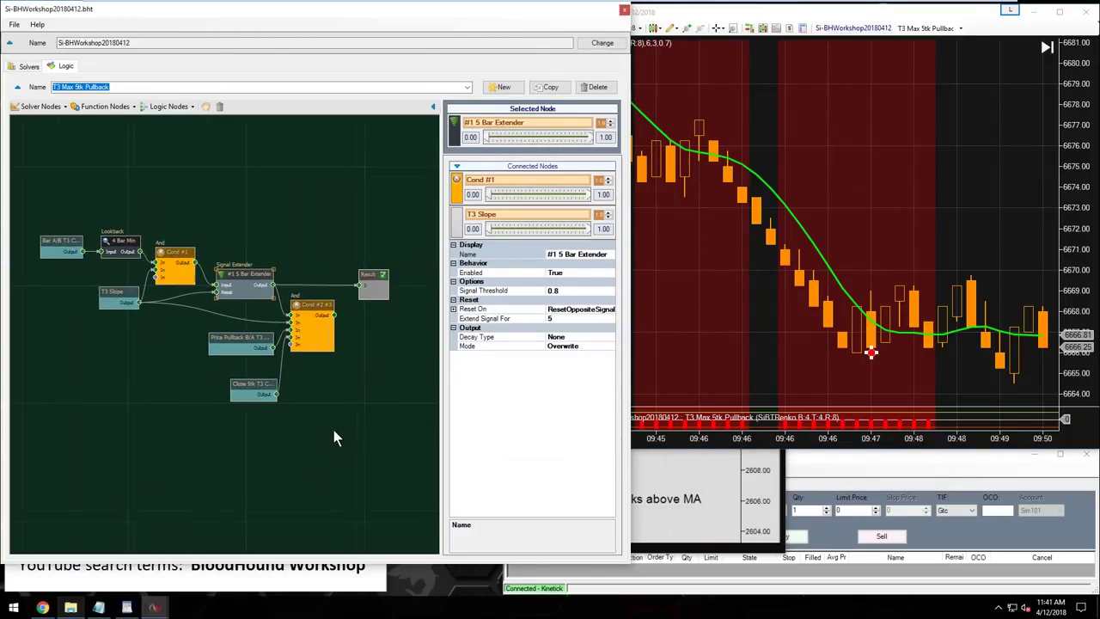
pyautogui.scroll(2, 333, 429)
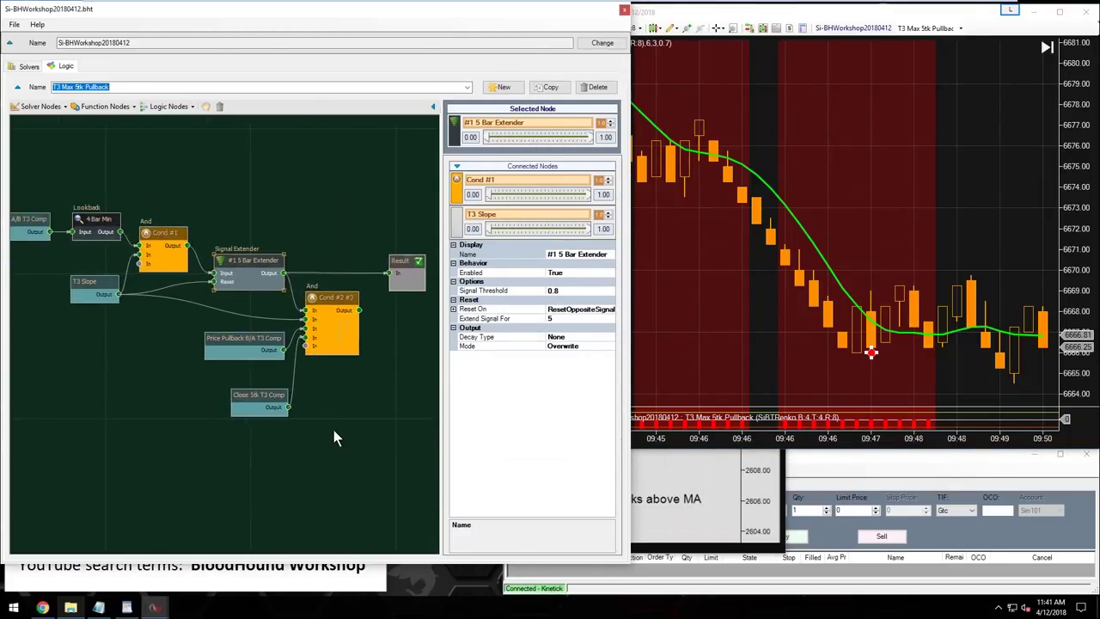
pyautogui.click(36, 107)
pyautogui.moveTo(86, 120)
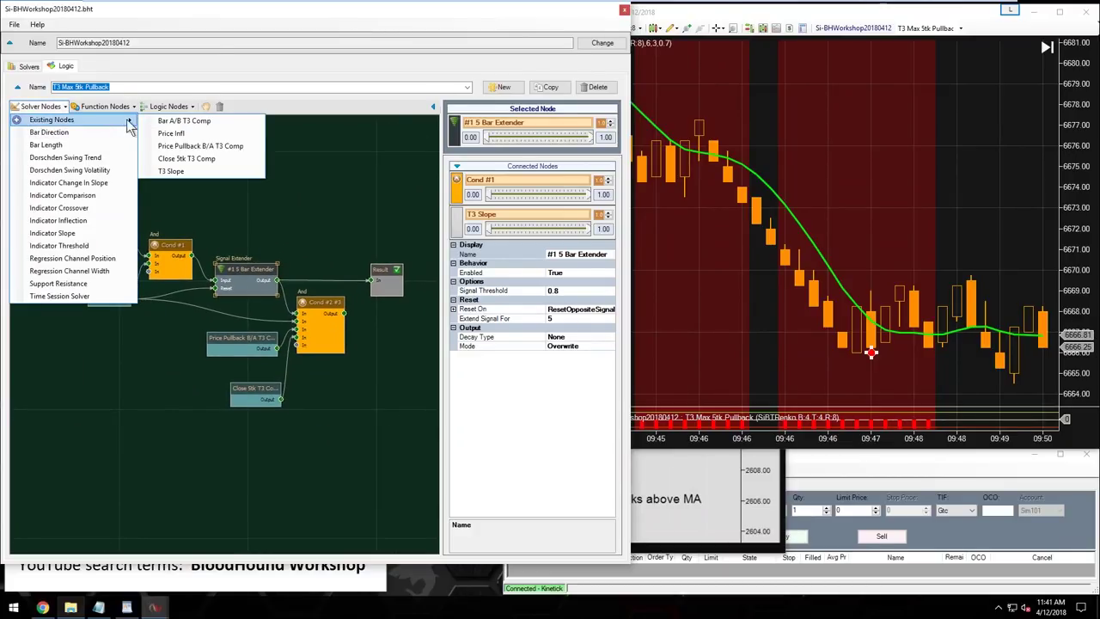
pyautogui.click(181, 133)
pyautogui.moveTo(233, 335); pyautogui.dragTo(144, 325)
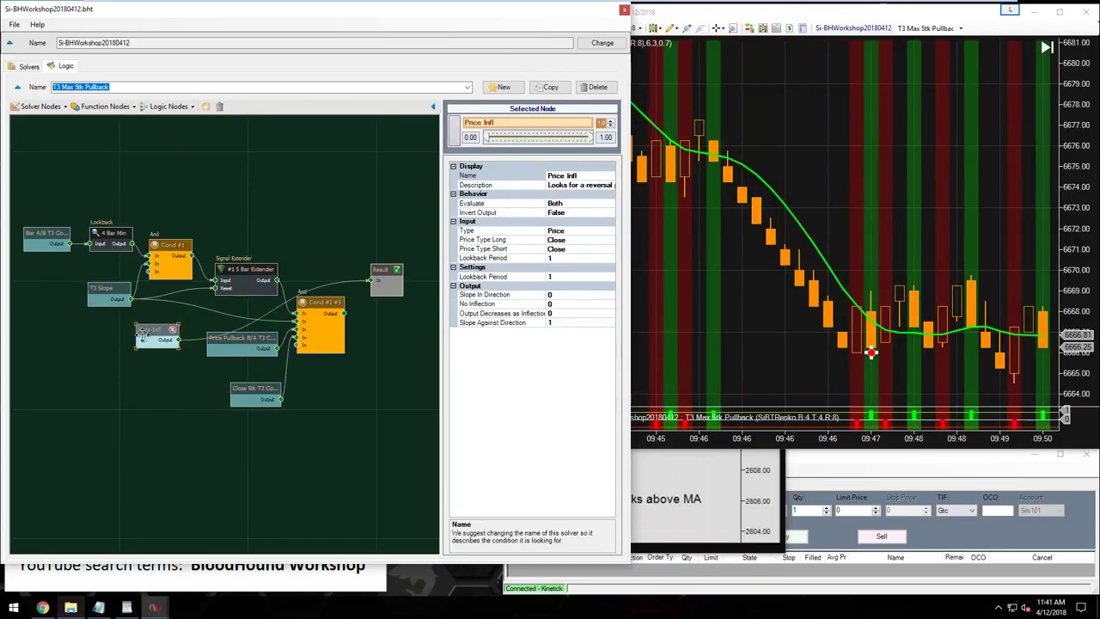
pyautogui.moveTo(146, 336); pyautogui.dragTo(127, 335)
# - Set Price Infl's Slope Against Direction output to 0 and its Slope In Direction output to 1
pyautogui.click(557, 323)
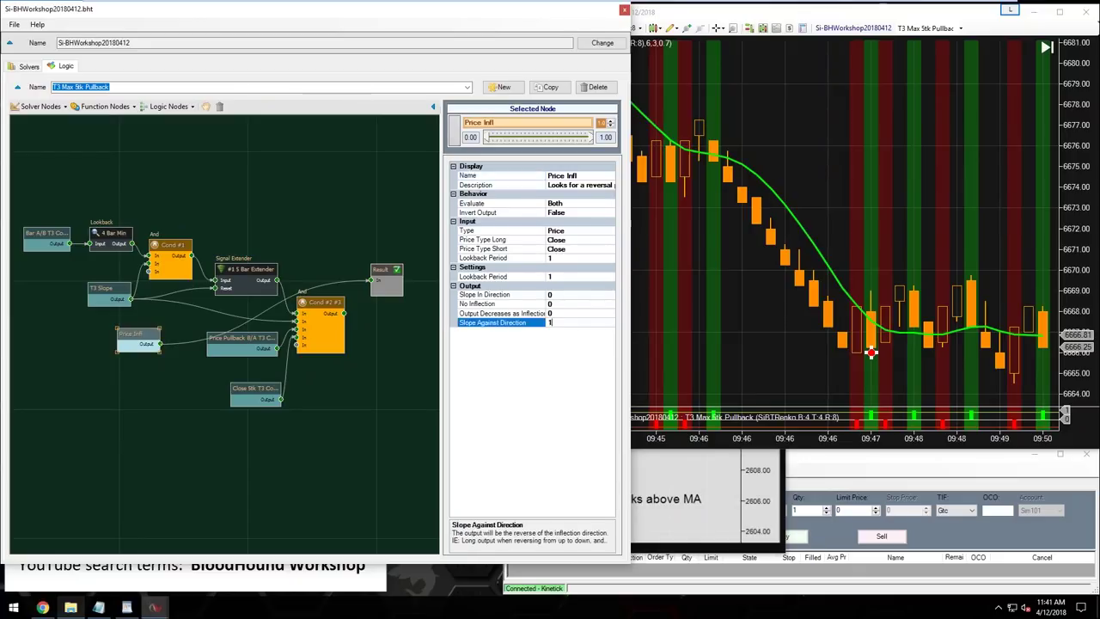
pyautogui.click(560, 295)
pyautogui.write('1')
pyautogui.press('Return')
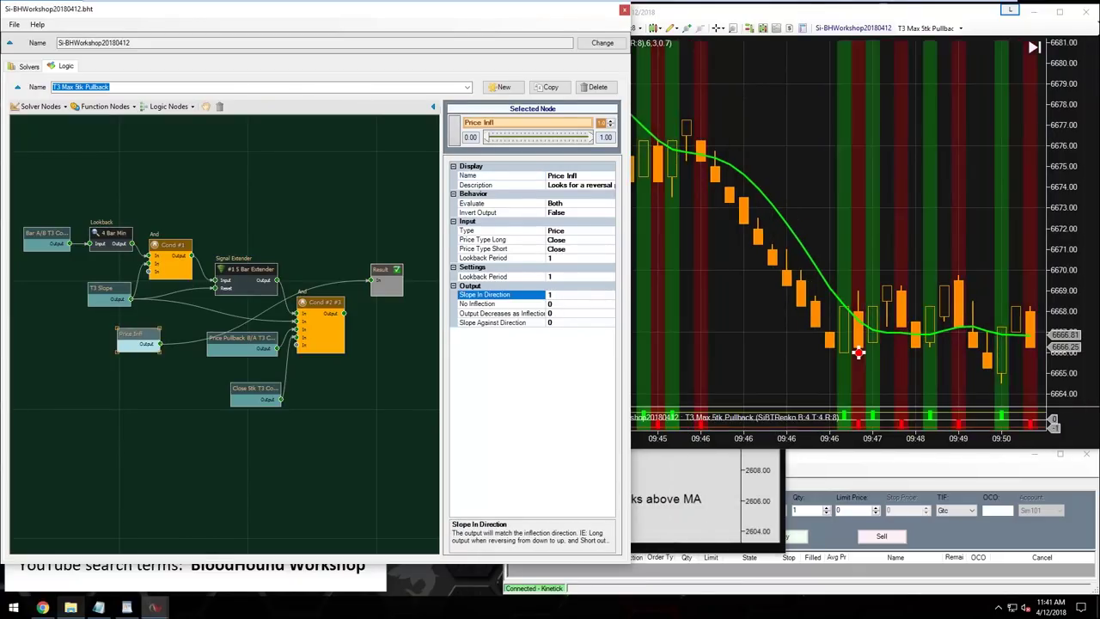
# - Connect T3 Slope to Result, spread the surrounding nodes apart, and check the slope signals on the chart
pyautogui.click(382, 325)
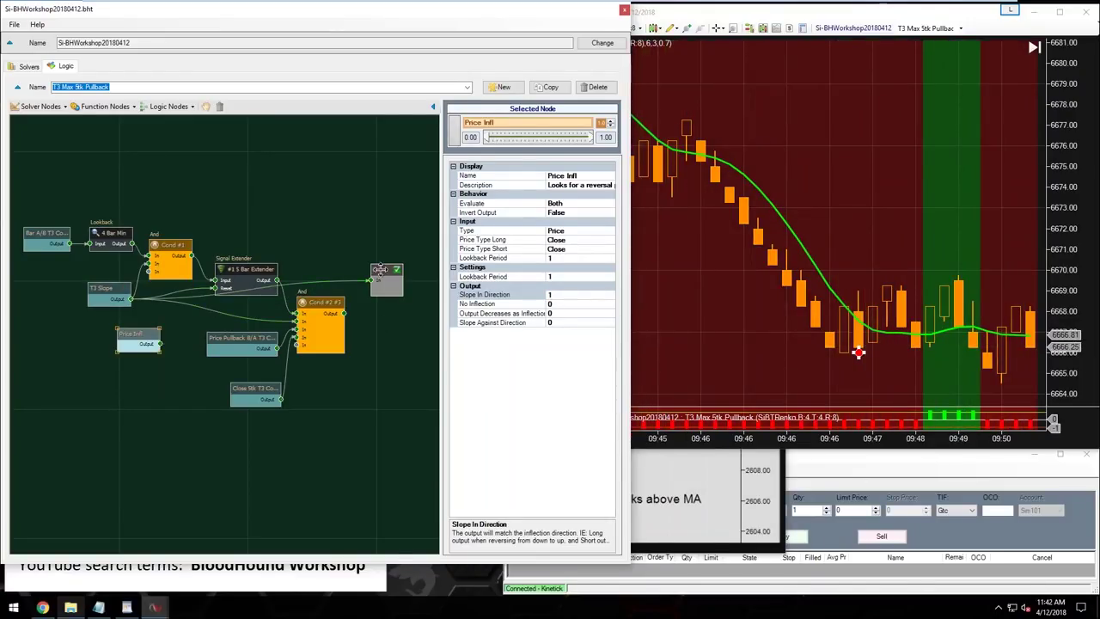
pyautogui.moveTo(320, 303); pyautogui.dragTo(321, 335)
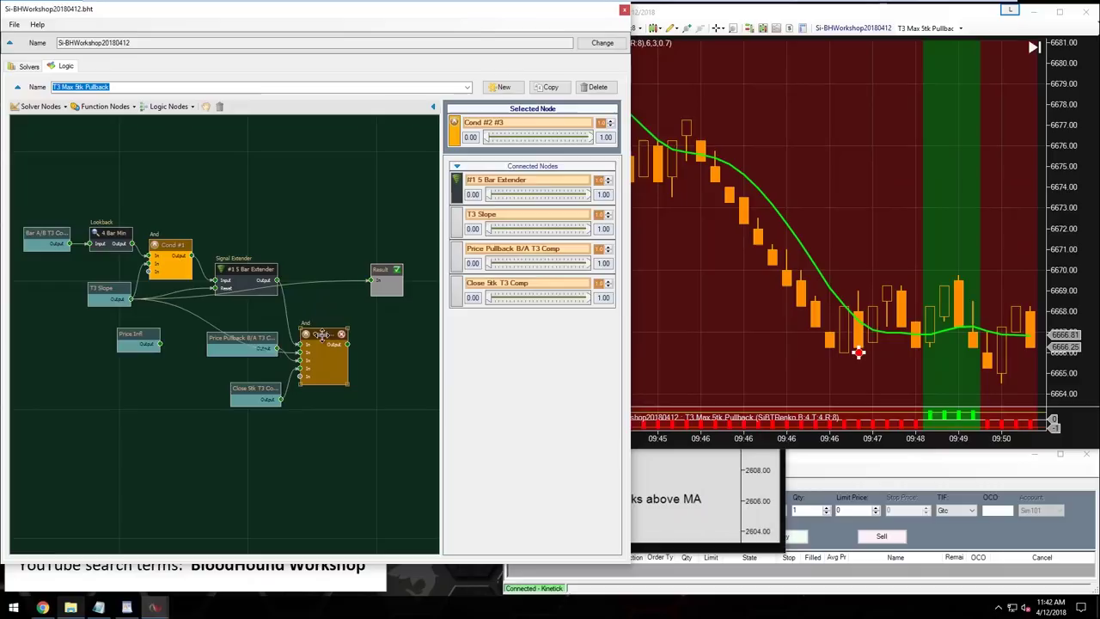
pyautogui.moveTo(382, 273); pyautogui.dragTo(348, 291)
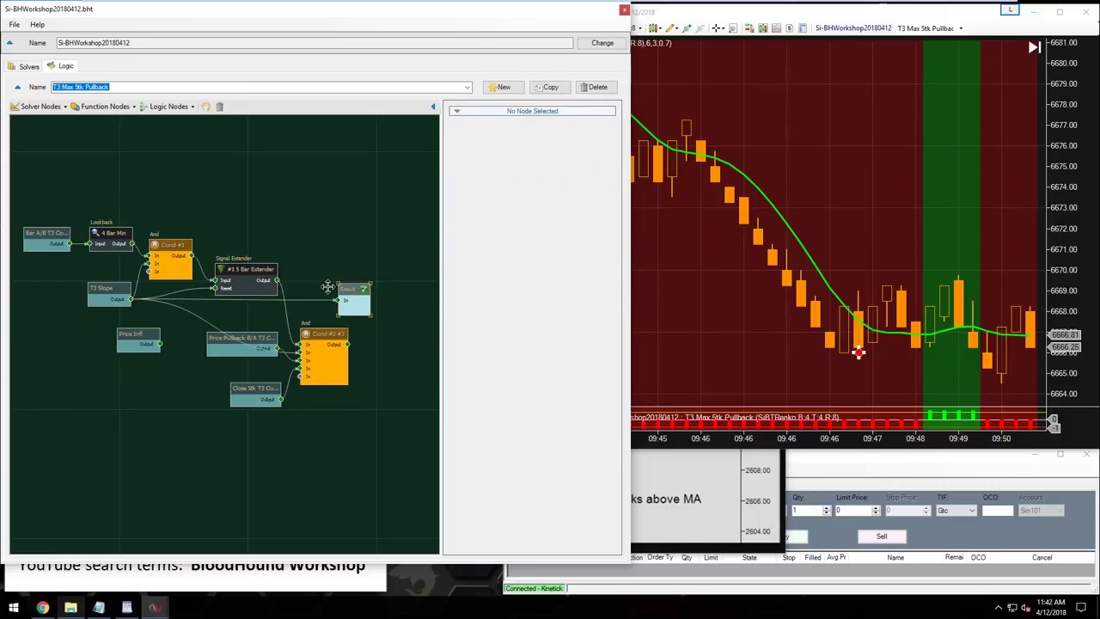
pyautogui.moveTo(247, 269); pyautogui.dragTo(248, 260)
pyautogui.moveTo(101, 289); pyautogui.dragTo(103, 293)
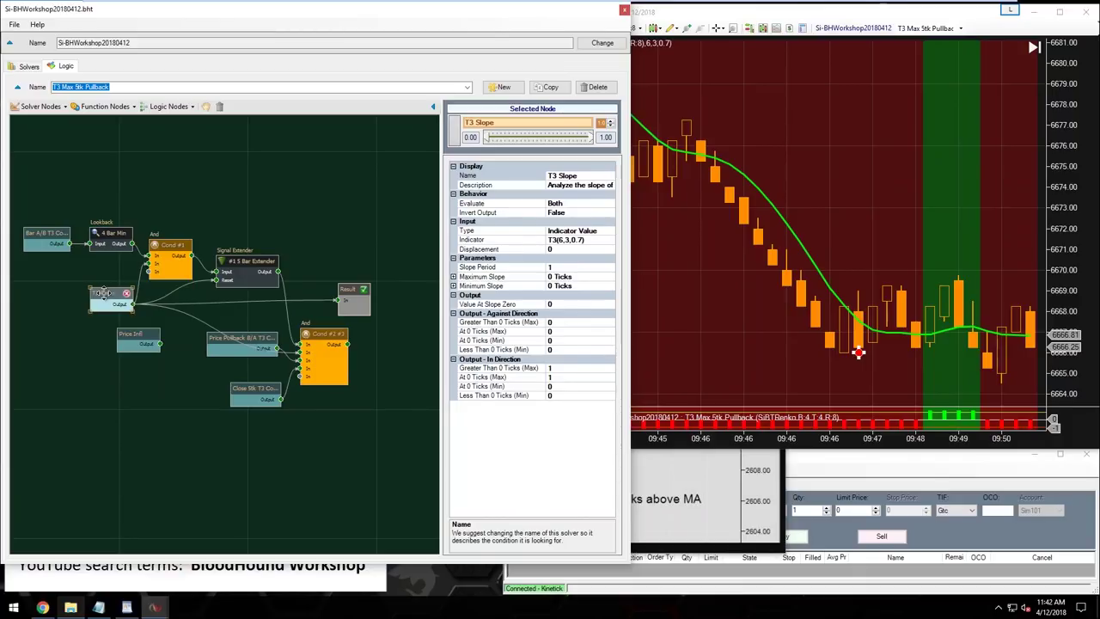
pyautogui.click(761, 189)
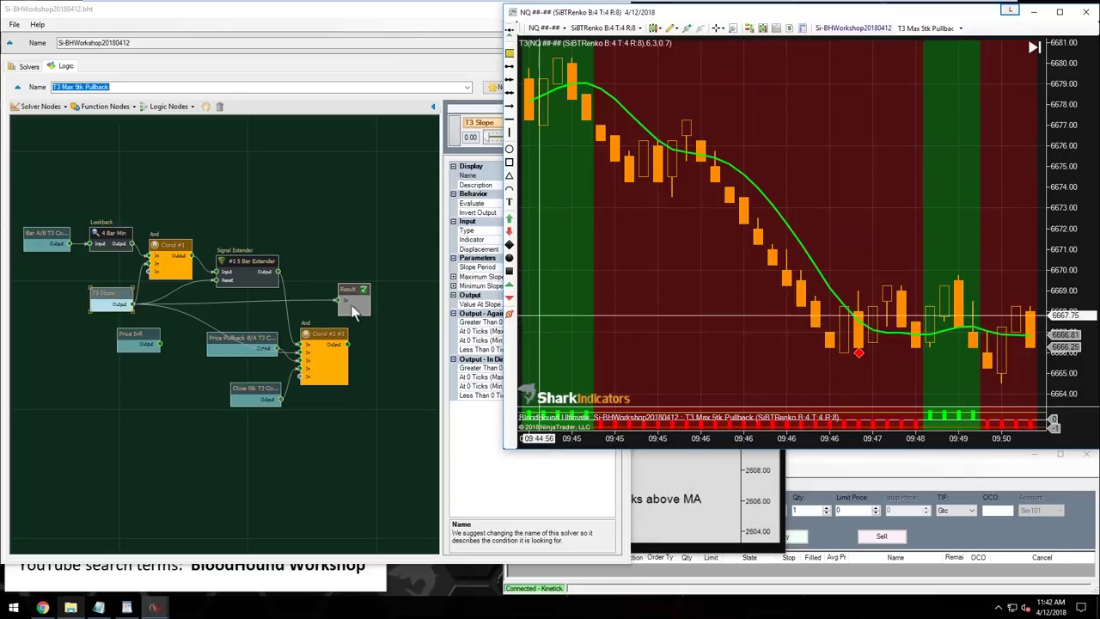
# - Move Price Infl beside the Result node and connect its output to Result to check its signals
pyautogui.moveTo(250, 250); pyautogui.dragTo(236, 265)
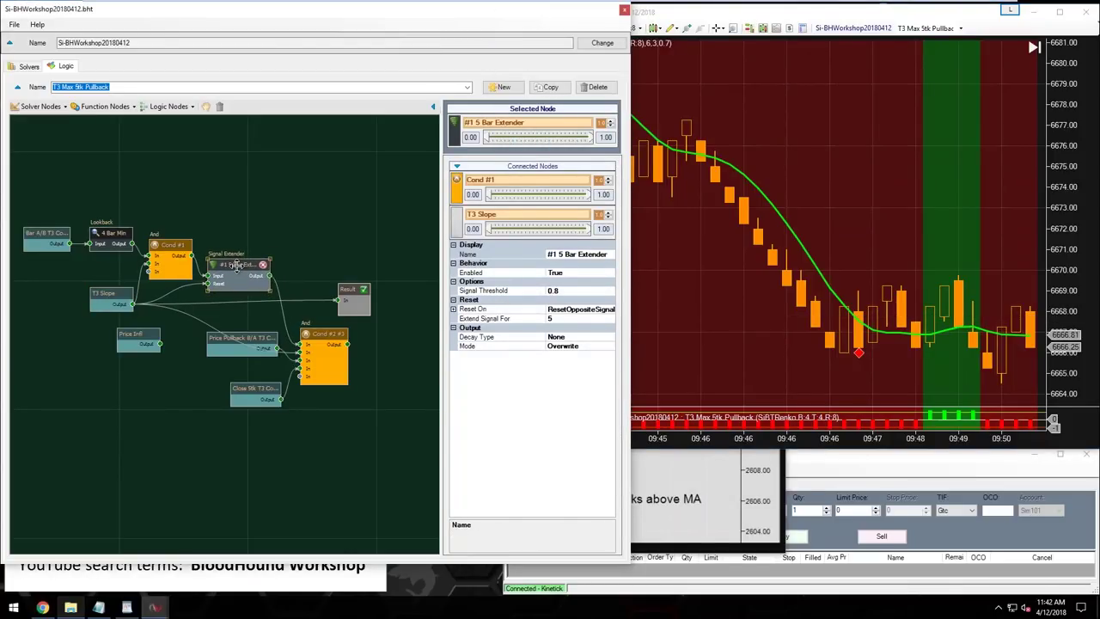
pyautogui.moveTo(152, 332); pyautogui.dragTo(316, 244)
pyautogui.scroll(3, 342, 261)
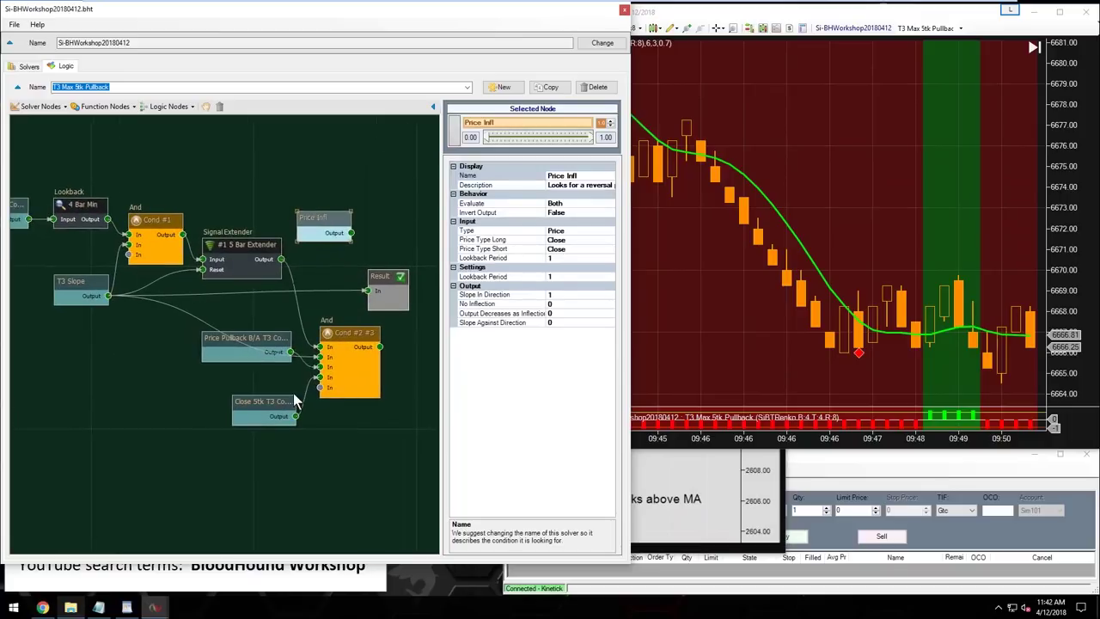
pyautogui.moveTo(343, 449); pyautogui.dragTo(325, 461)
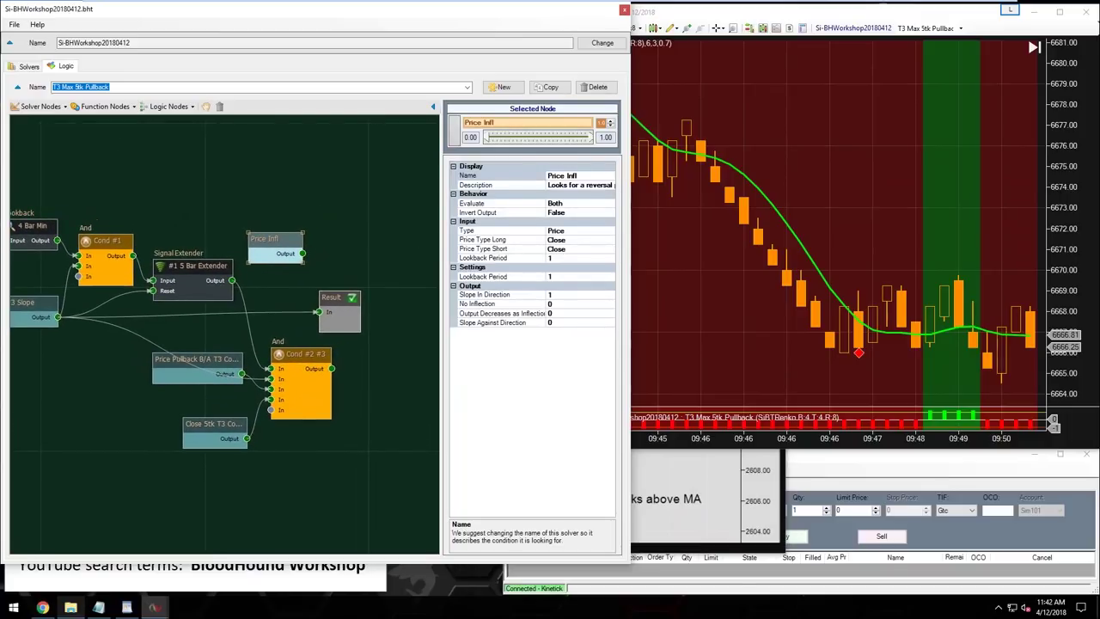
pyautogui.moveTo(329, 302); pyautogui.dragTo(288, 272)
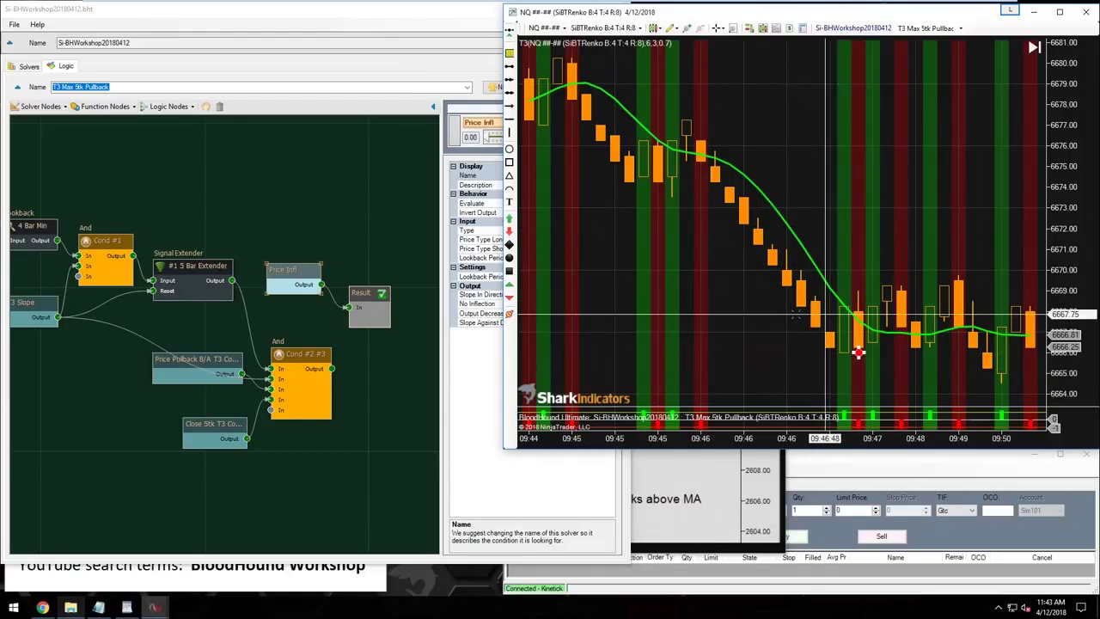
# - Set Price Infl's Slope In Direction to 0 and Slope Against Direction to 1, checking the marked bar
pyautogui.click(279, 271)
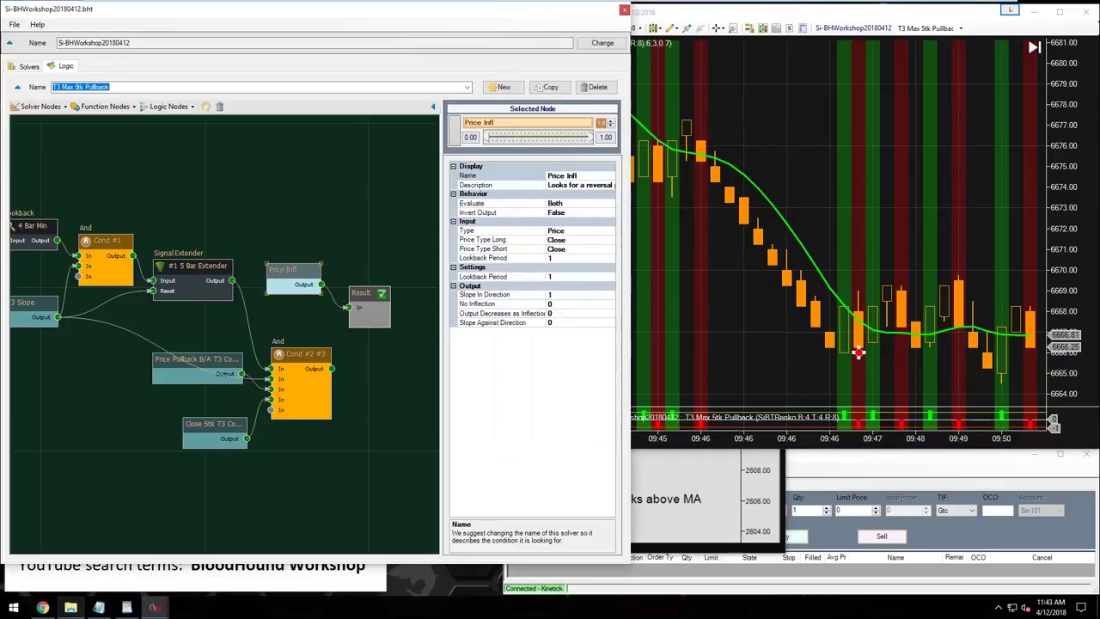
pyautogui.click(558, 297)
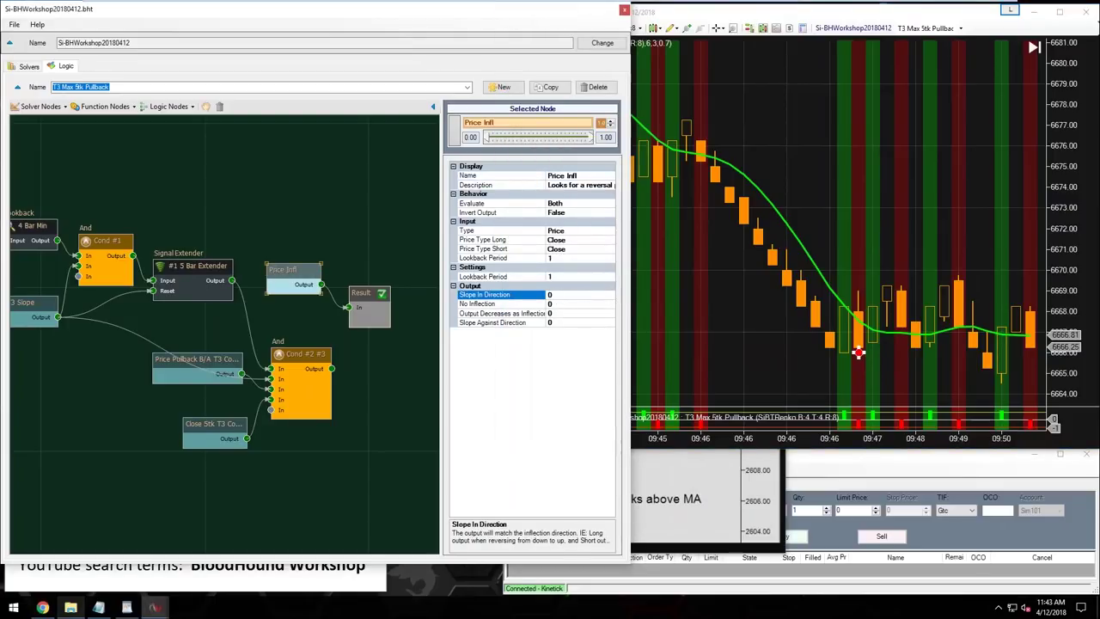
pyautogui.write('0')
pyautogui.click(552, 323)
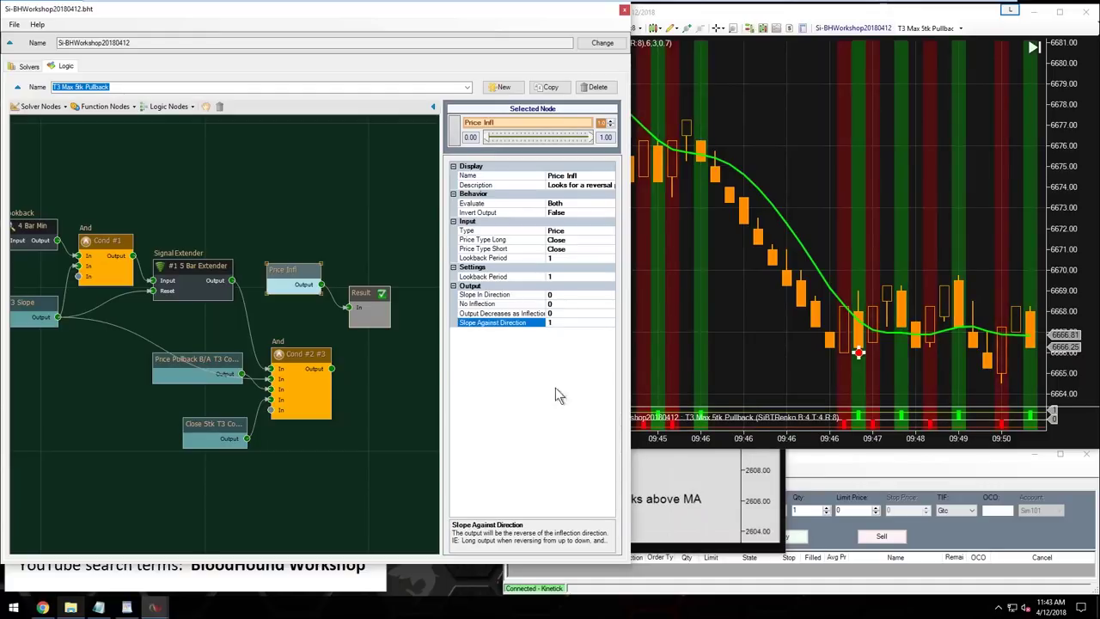
pyautogui.click(859, 356)
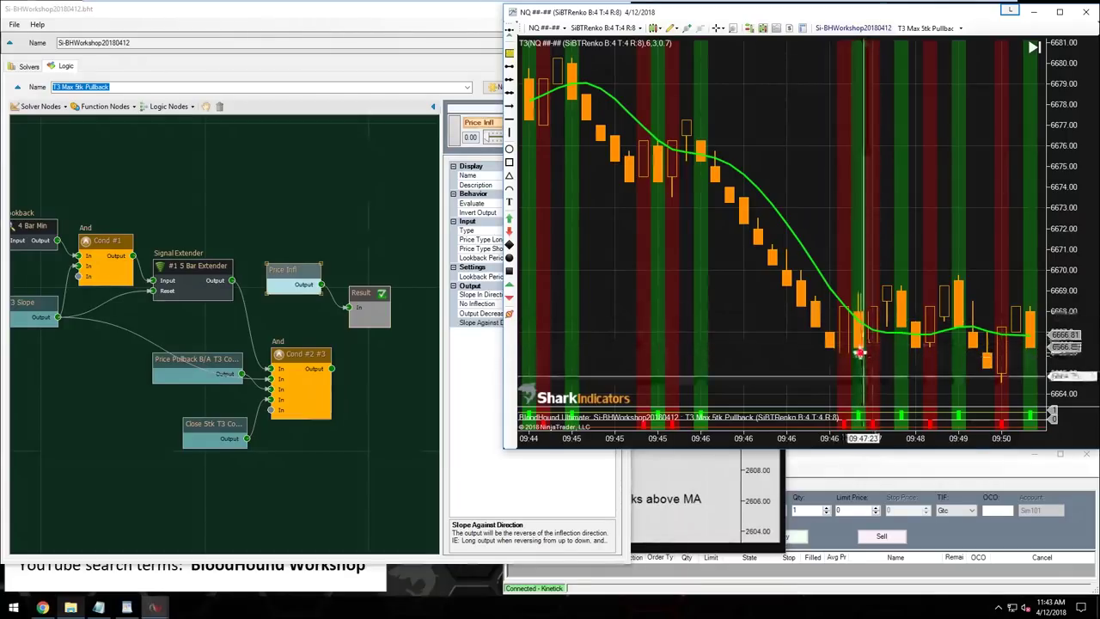
# - Move Price Infl back beneath T3 Slope and adjust the nearby nodes to leave room before the #1 5 Bar Extender
pyautogui.moveTo(177, 515); pyautogui.dragTo(241, 519)
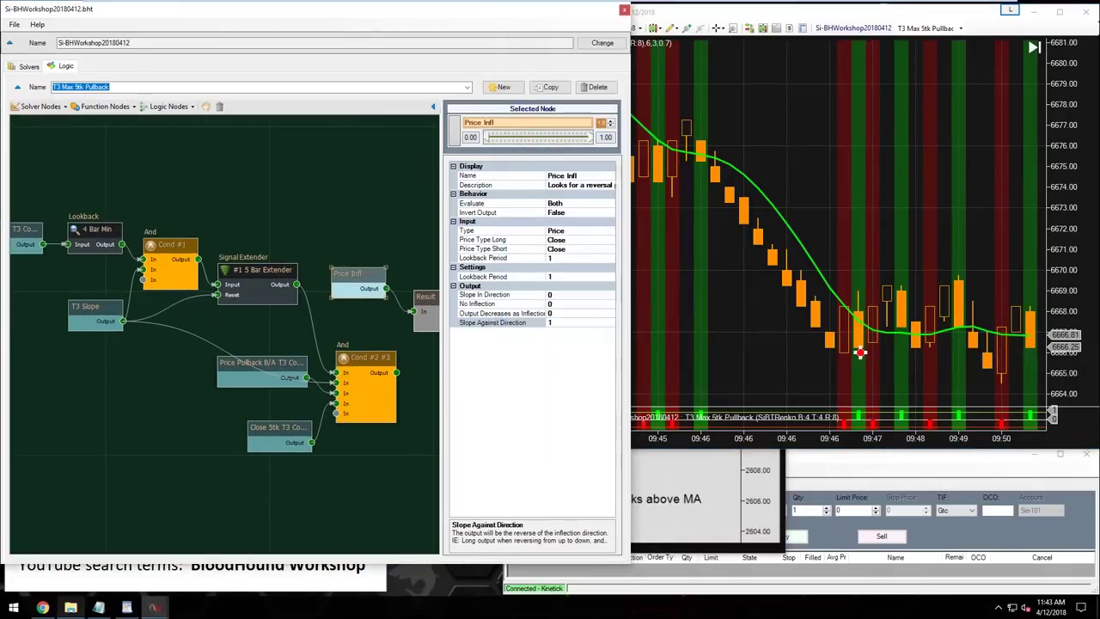
pyautogui.moveTo(349, 274); pyautogui.dragTo(88, 357)
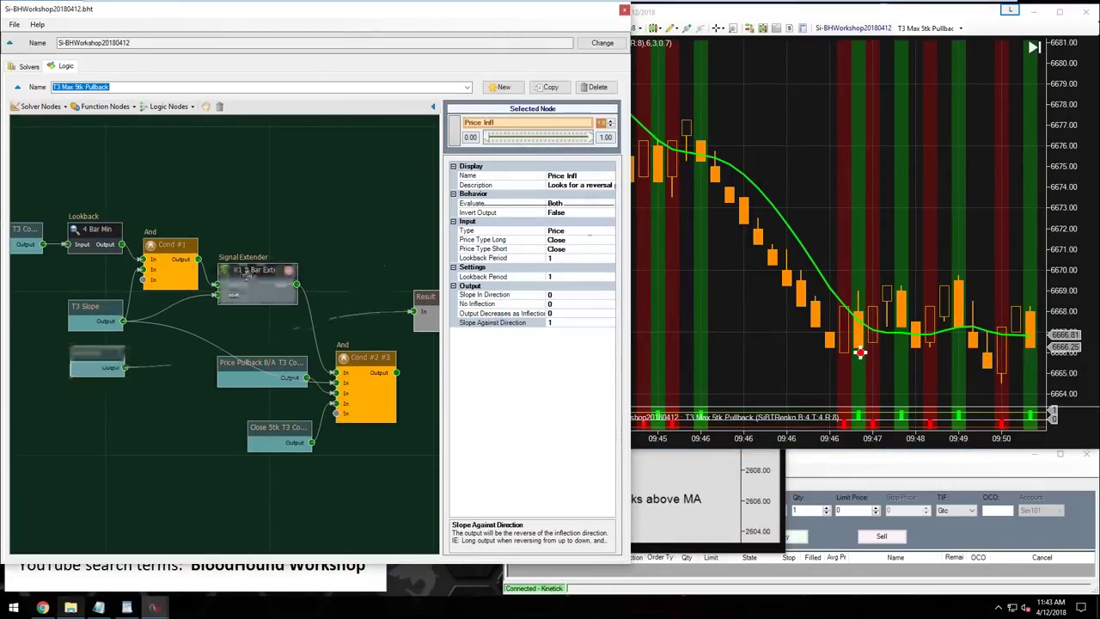
pyautogui.click(247, 274)
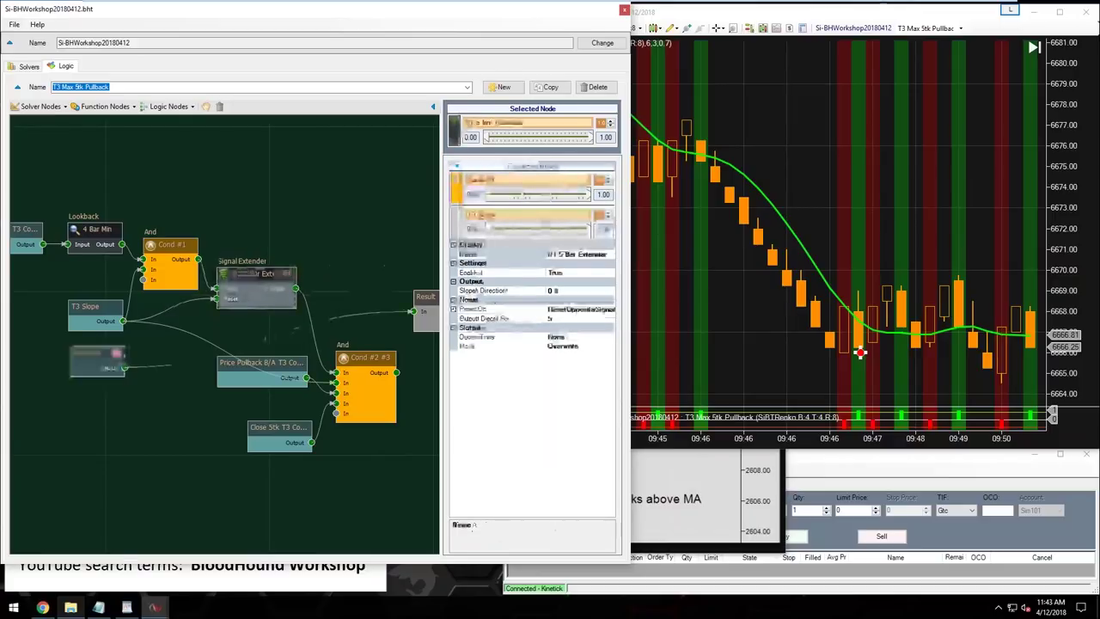
pyautogui.moveTo(90, 310); pyautogui.dragTo(82, 311)
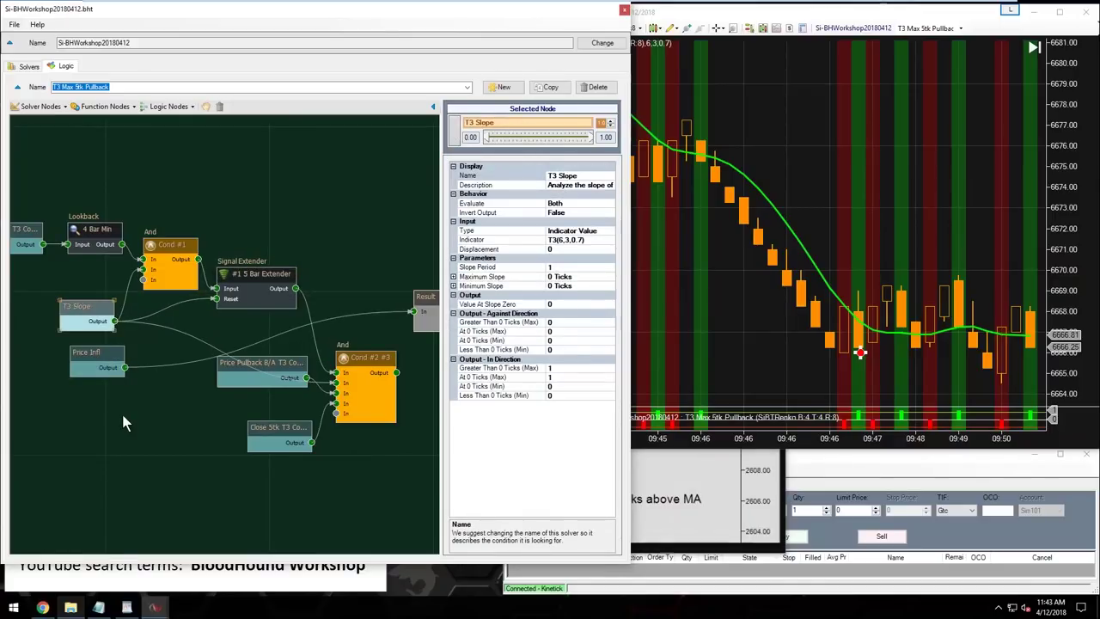
pyautogui.click(87, 354)
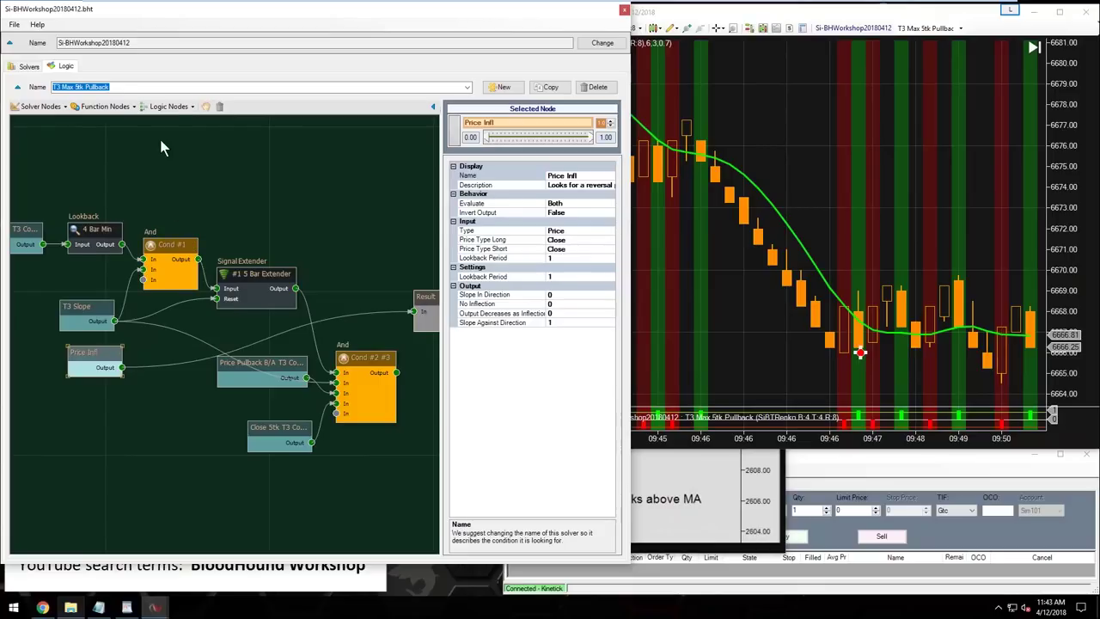
# - Add an Or node beneath Cond #1 with T3 Slope and Price Infl as its inputs, freeing the extender's Reset input
pyautogui.click(169, 107)
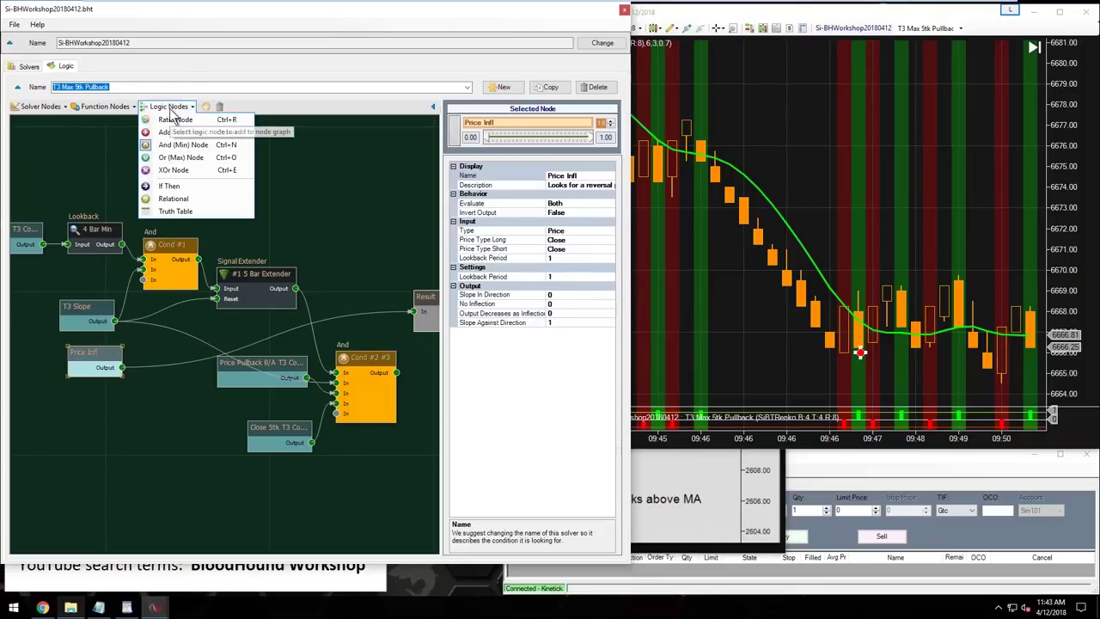
pyautogui.click(185, 156)
pyautogui.moveTo(243, 341); pyautogui.dragTo(163, 309)
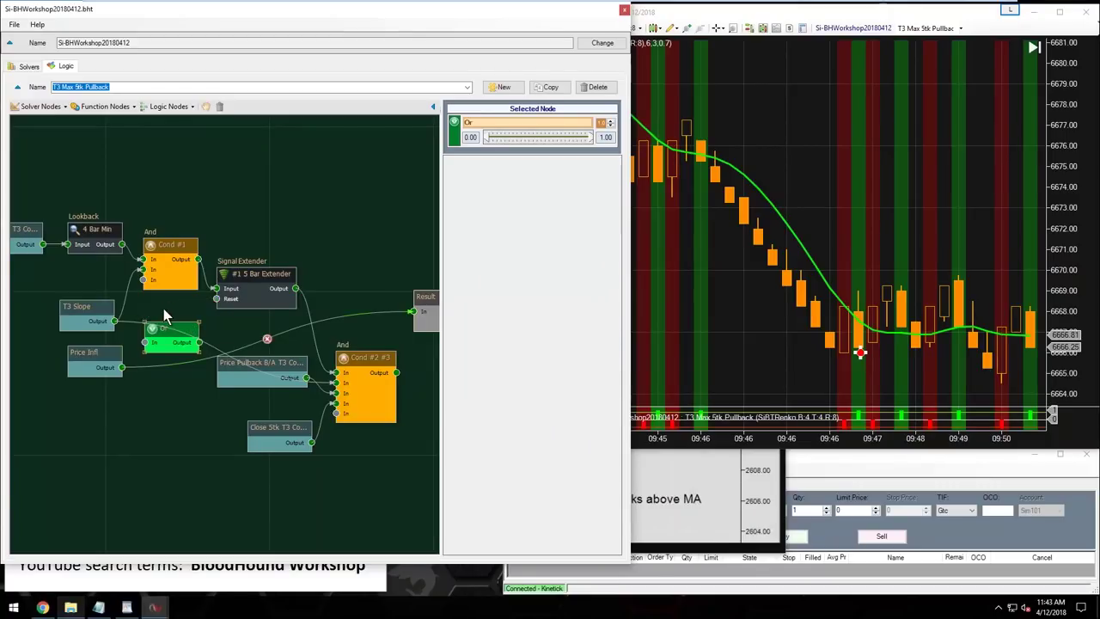
pyautogui.click(113, 352)
pyautogui.moveTo(112, 351); pyautogui.dragTo(104, 351)
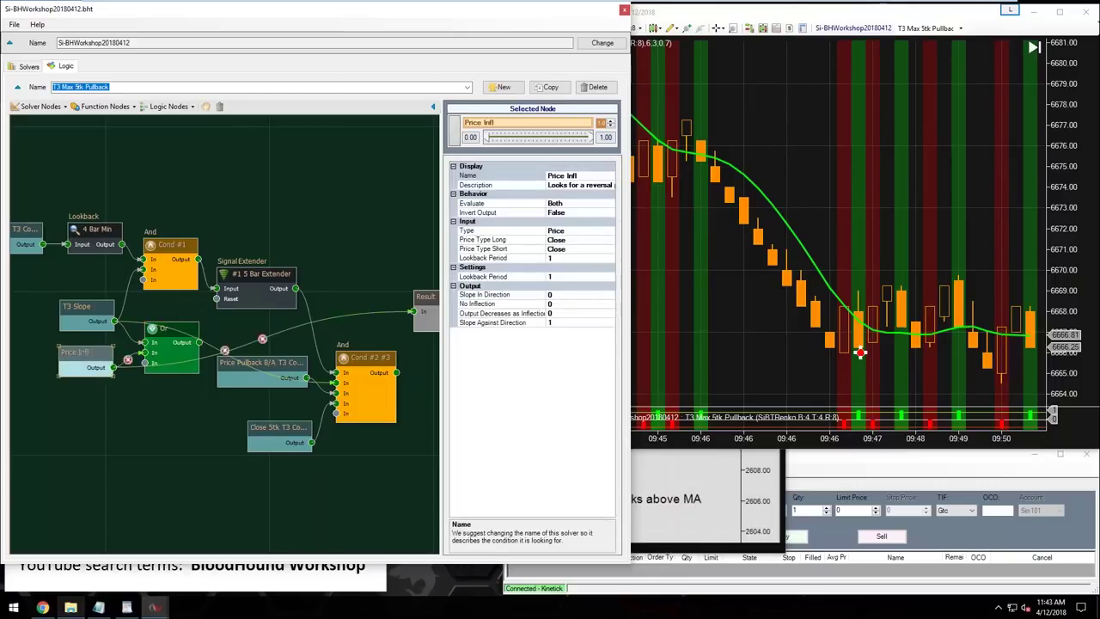
# - Connect the Or node's output to the #1 5 Bar Extender's Reset input and the extender's output to Result
pyautogui.click(169, 326)
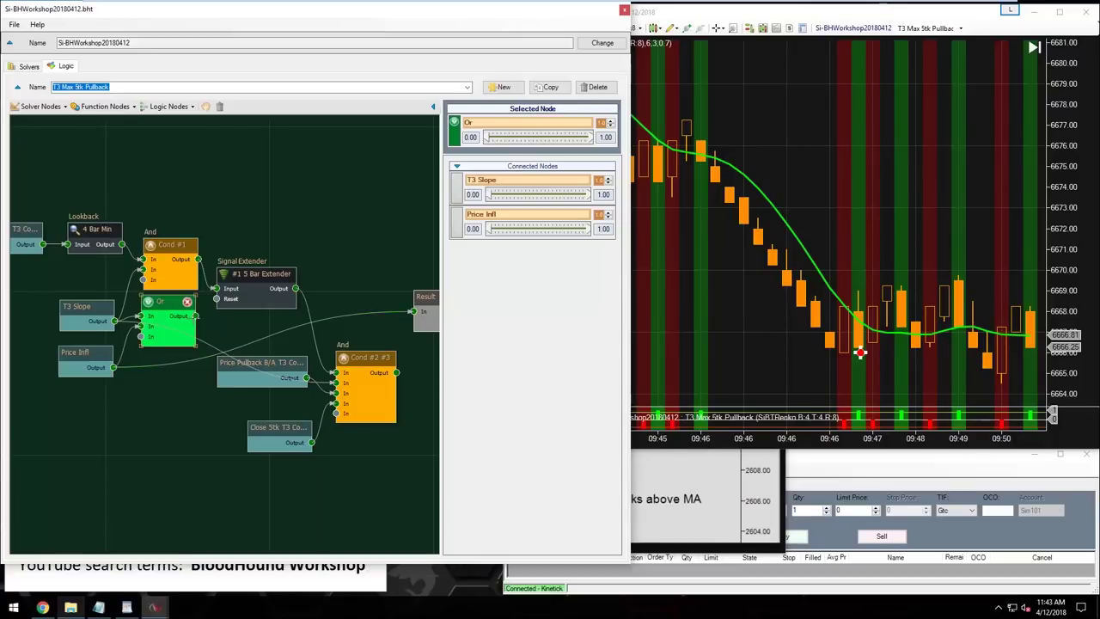
pyautogui.moveTo(197, 315); pyautogui.dragTo(216, 298)
pyautogui.moveTo(296, 288); pyautogui.dragTo(340, 278)
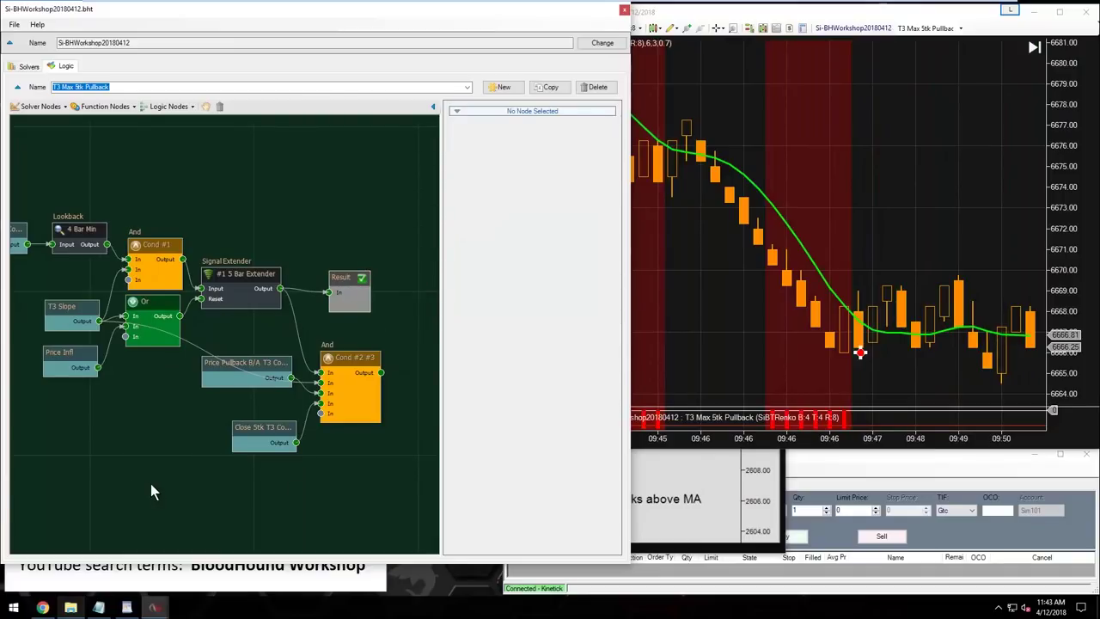
pyautogui.click(837, 376)
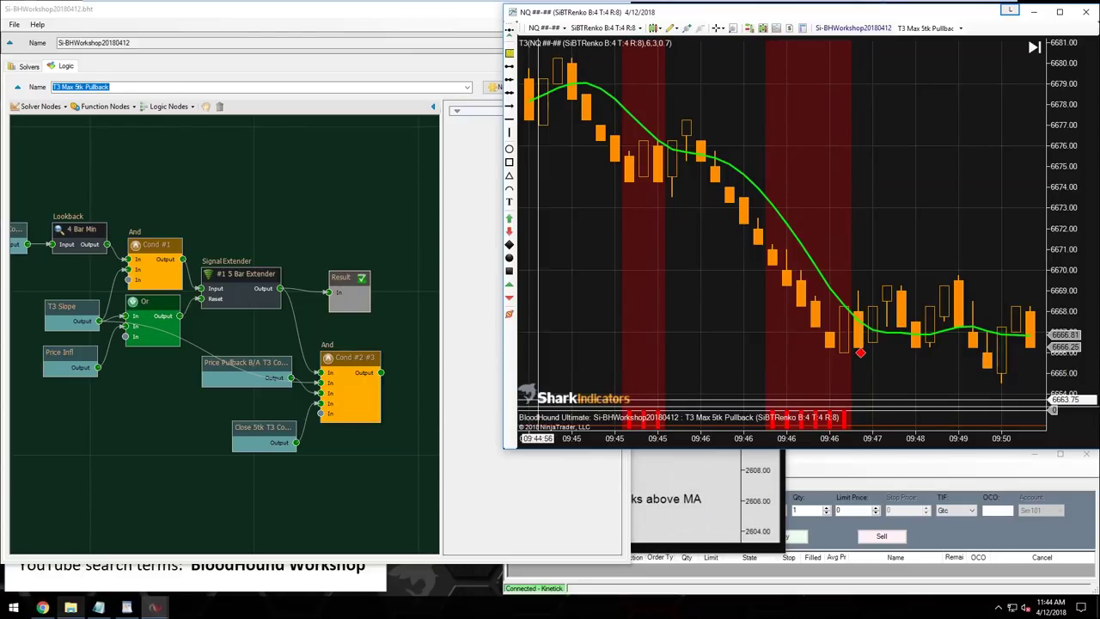
pyautogui.moveTo(104, 463); pyautogui.dragTo(186, 469)
pyautogui.moveTo(154, 365)
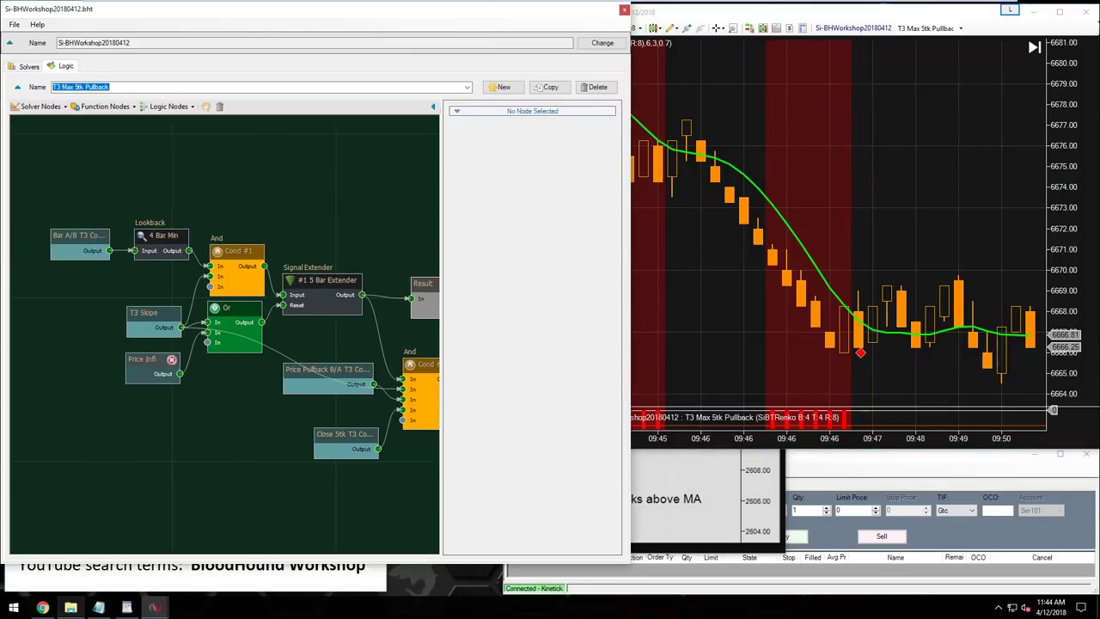
pyautogui.moveTo(147, 361); pyautogui.dragTo(86, 382)
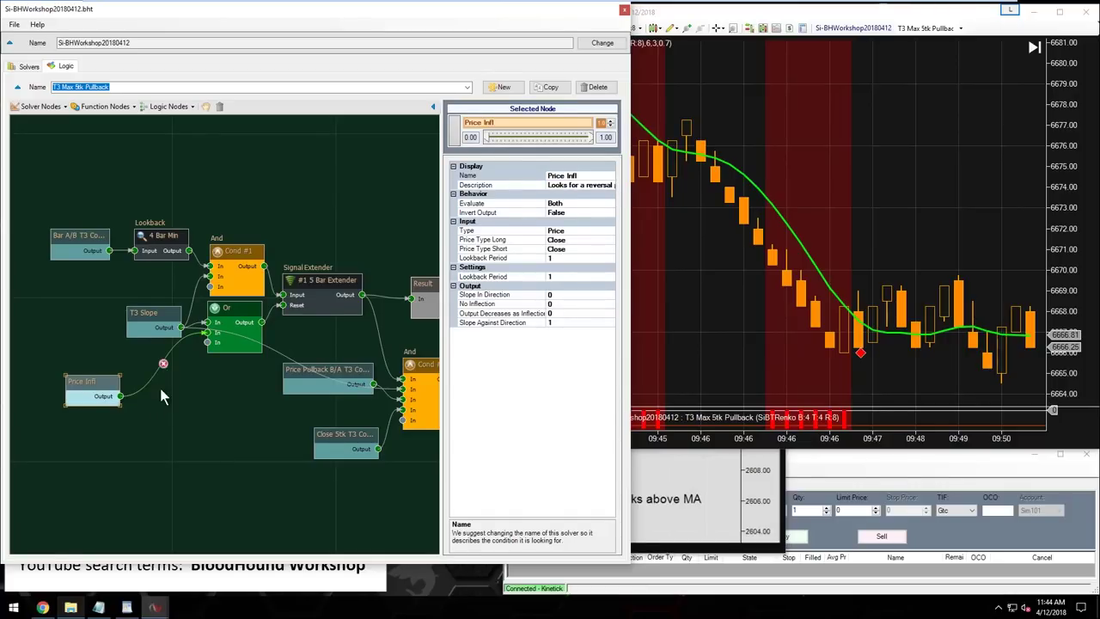
pyautogui.click(105, 106)
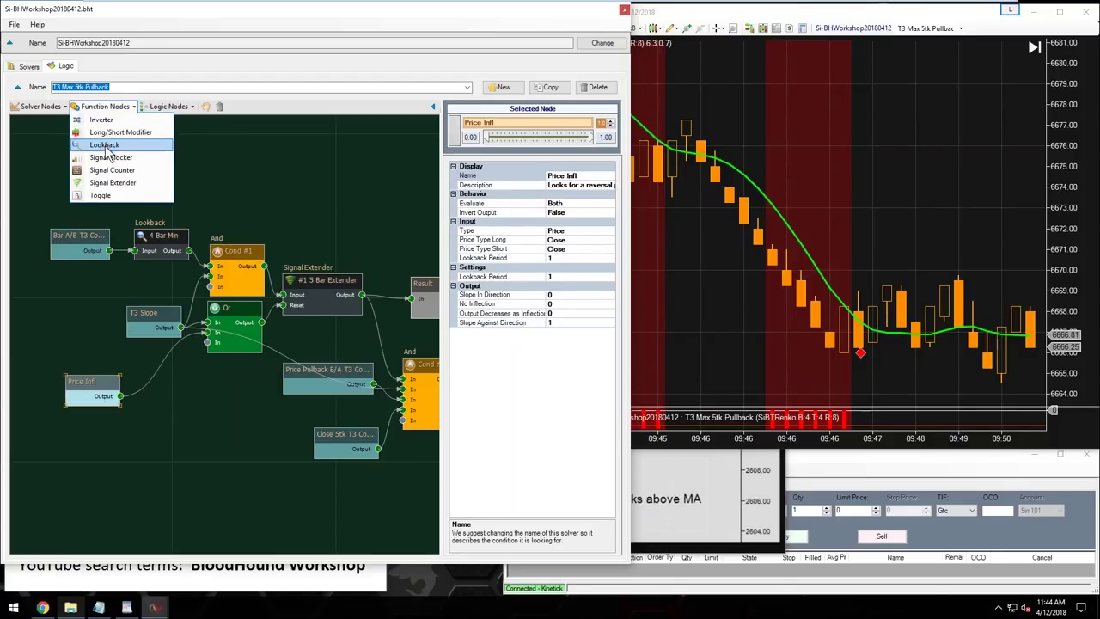
pyautogui.click(105, 146)
pyautogui.click(186, 389)
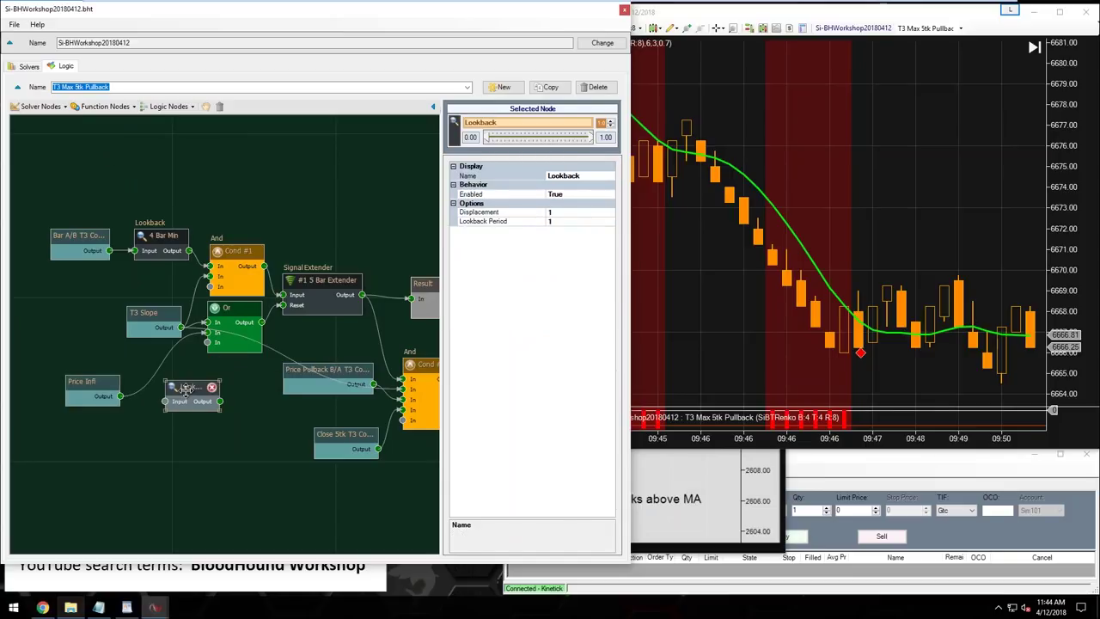
pyautogui.click(481, 212)
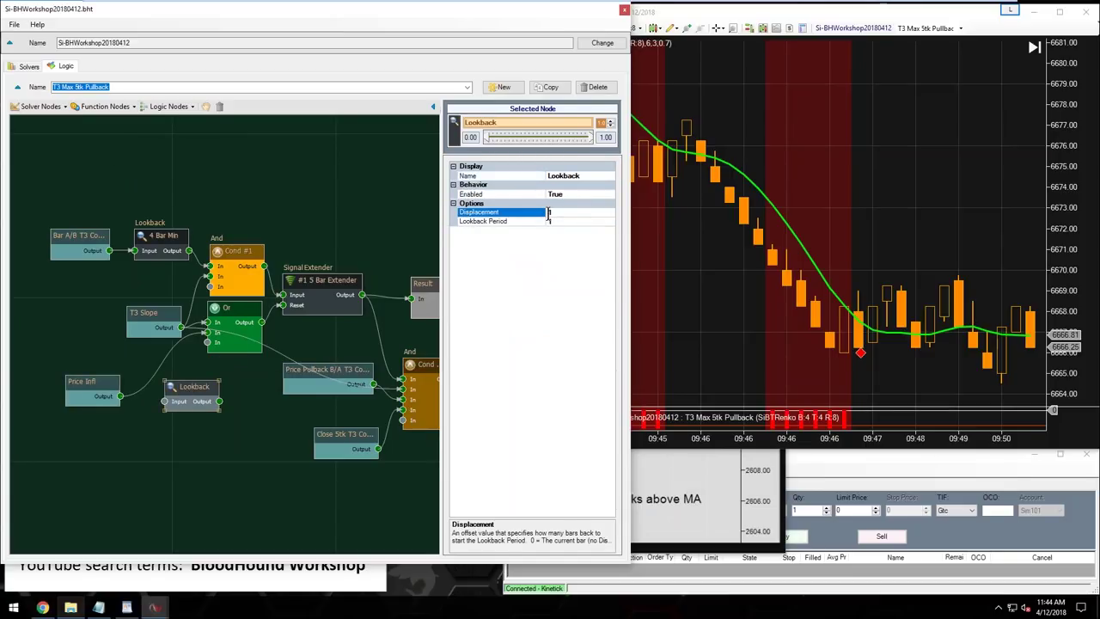
pyautogui.moveTo(91, 381); pyautogui.dragTo(95, 375)
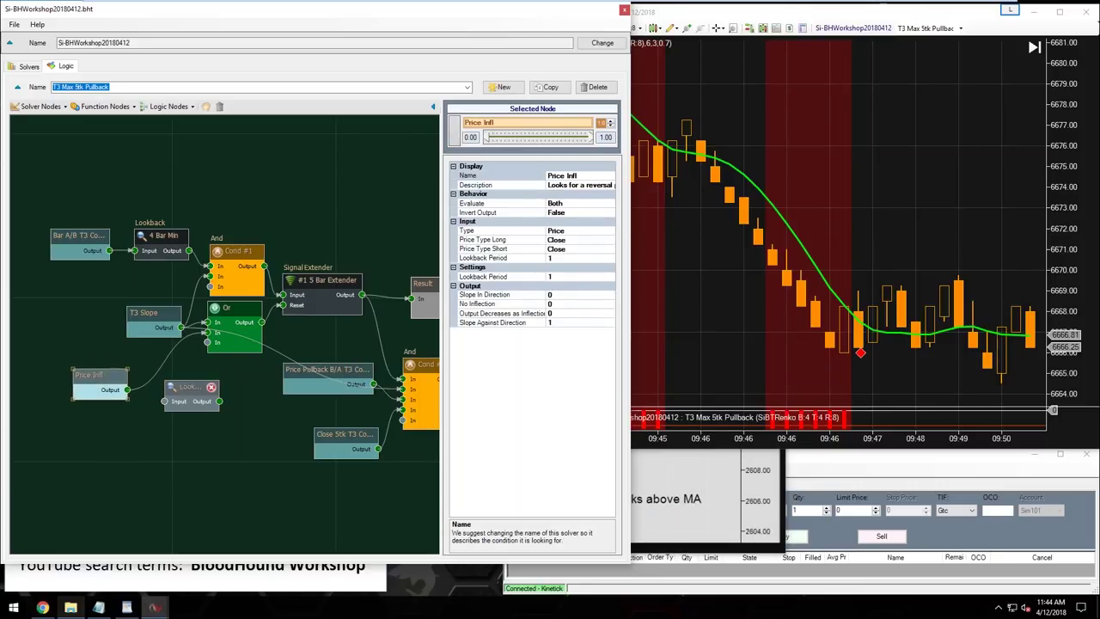
pyautogui.click(184, 387)
pyautogui.press('Delete')
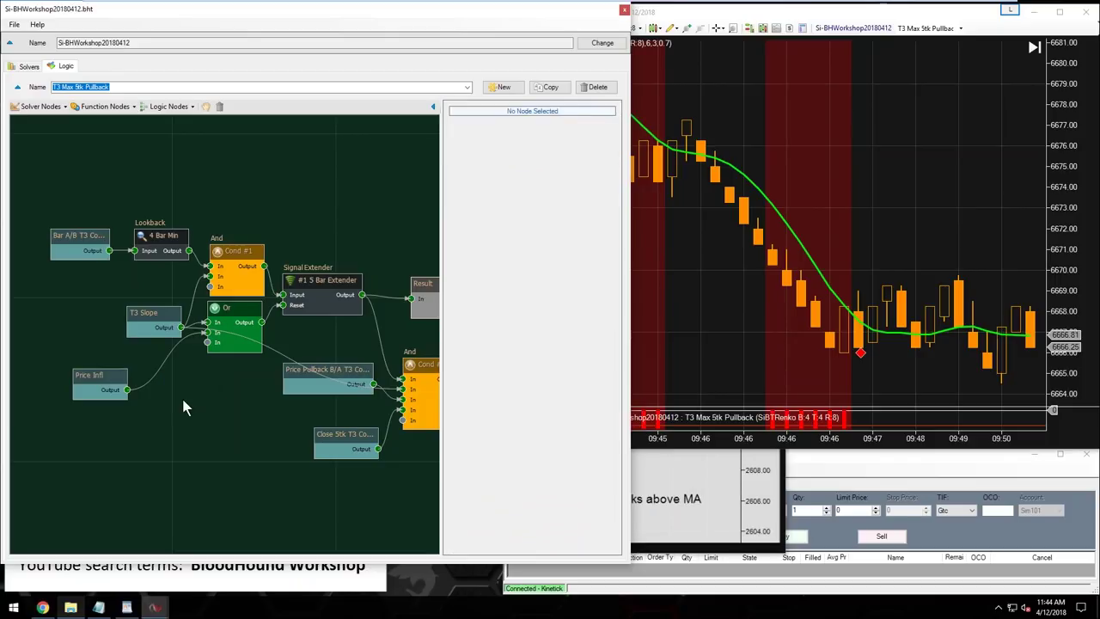
pyautogui.moveTo(101, 376); pyautogui.dragTo(152, 365)
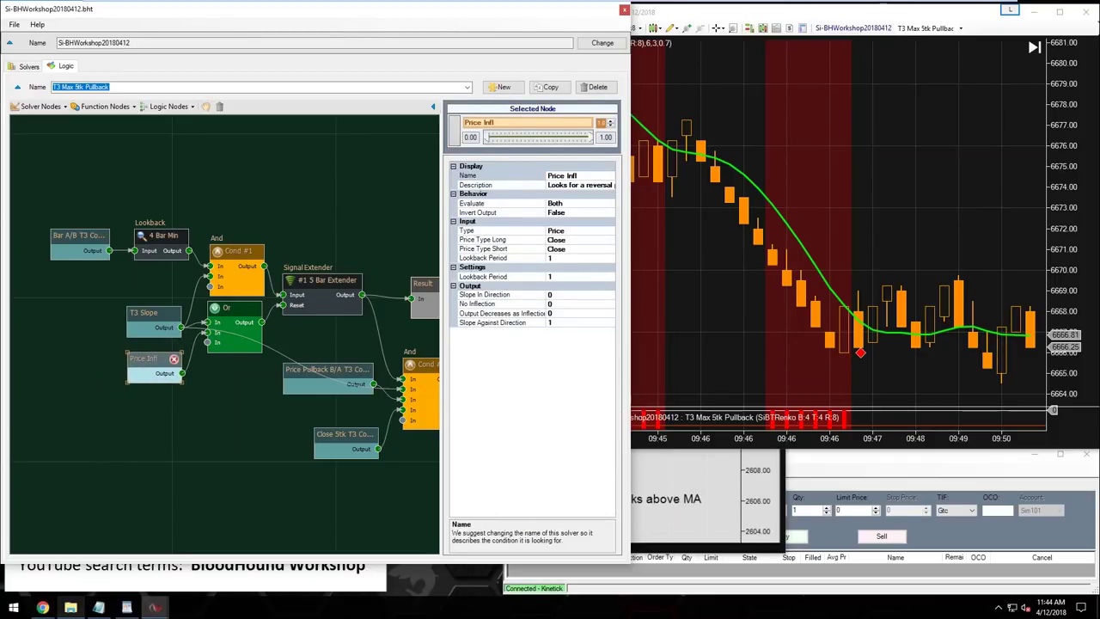
# - Set the Lookback Period under Price Infl's Input settings to 2
pyautogui.click(549, 258)
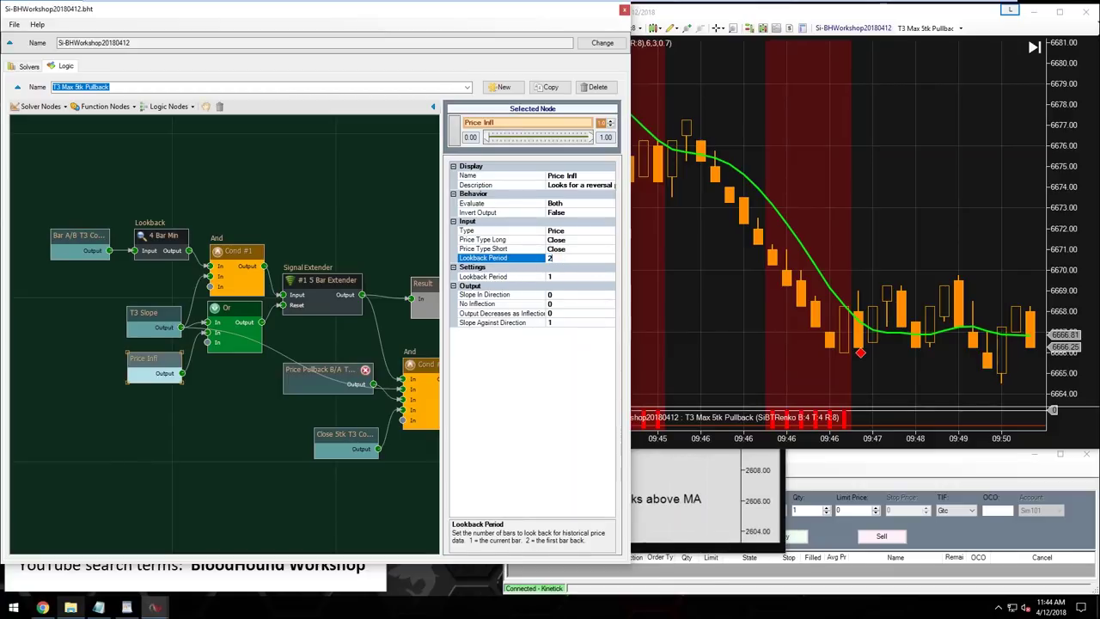
pyautogui.press('Return')
pyautogui.moveTo(380, 517); pyautogui.dragTo(306, 517)
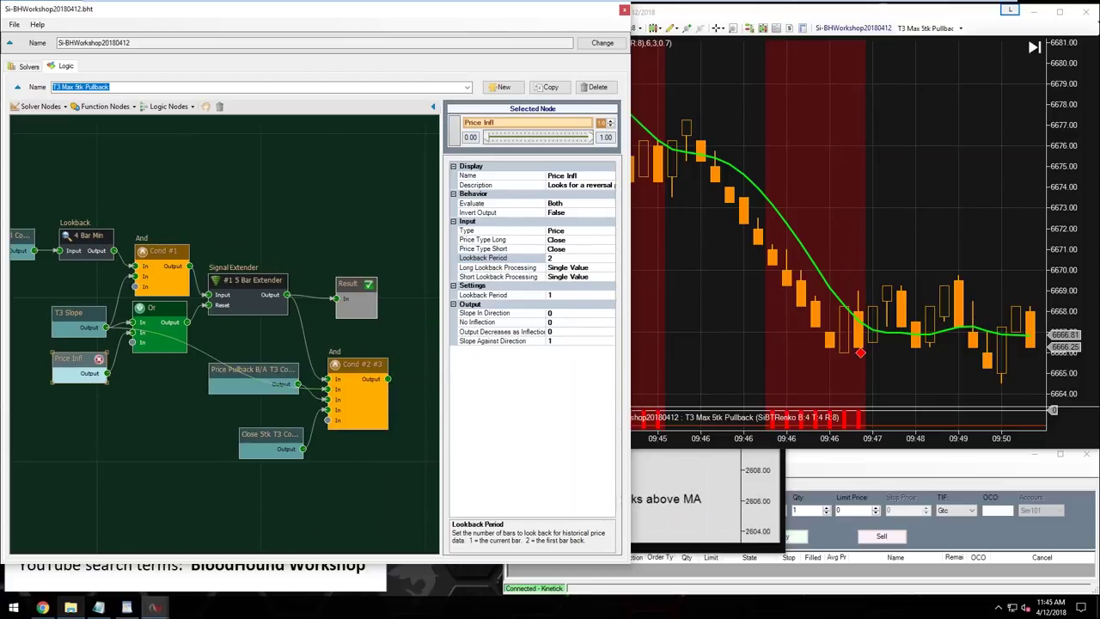
# - Feed Result from Price Infl instead of the #1 5 Bar Extender and examine its inflection signals around the red-diamond bar
pyautogui.moveTo(355, 293); pyautogui.dragTo(148, 371)
pyautogui.click(69, 359)
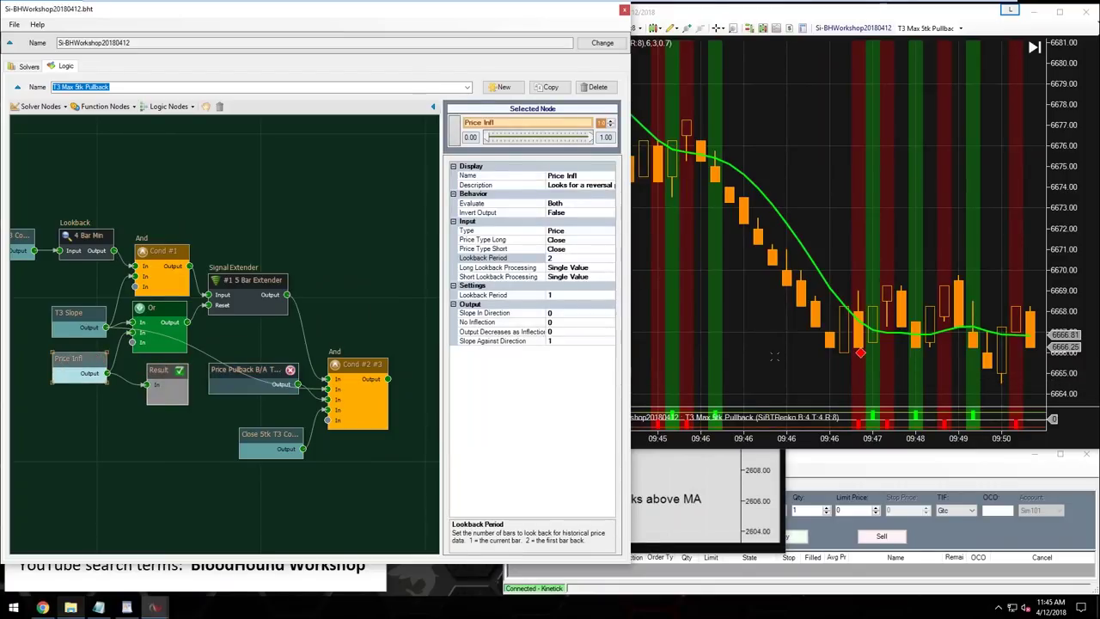
pyautogui.click(774, 355)
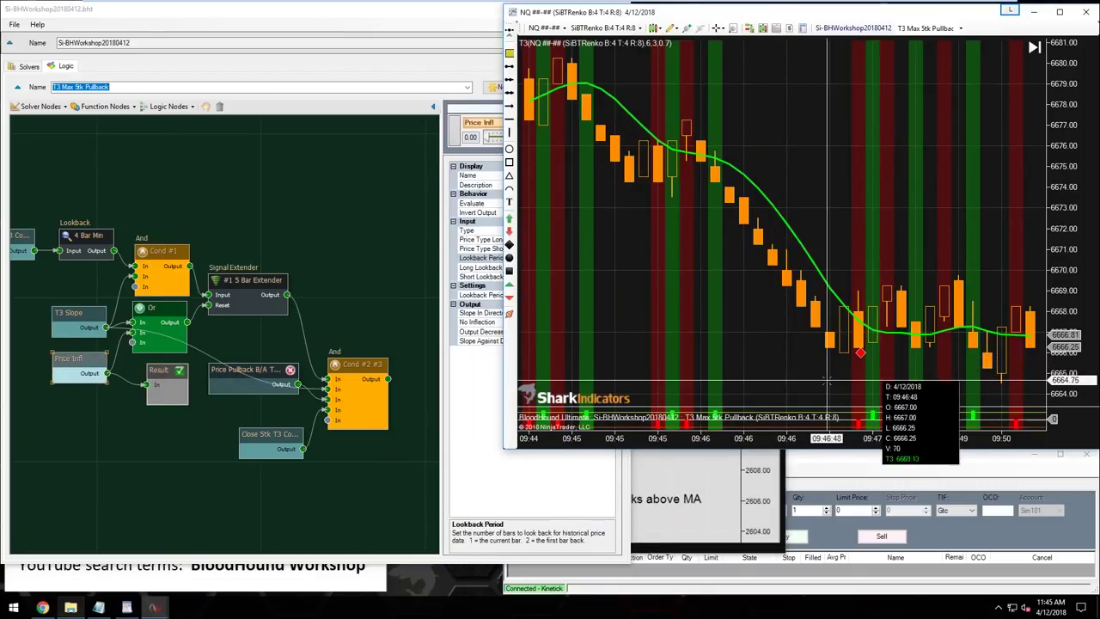
pyautogui.scroll(-4, 701, 292)
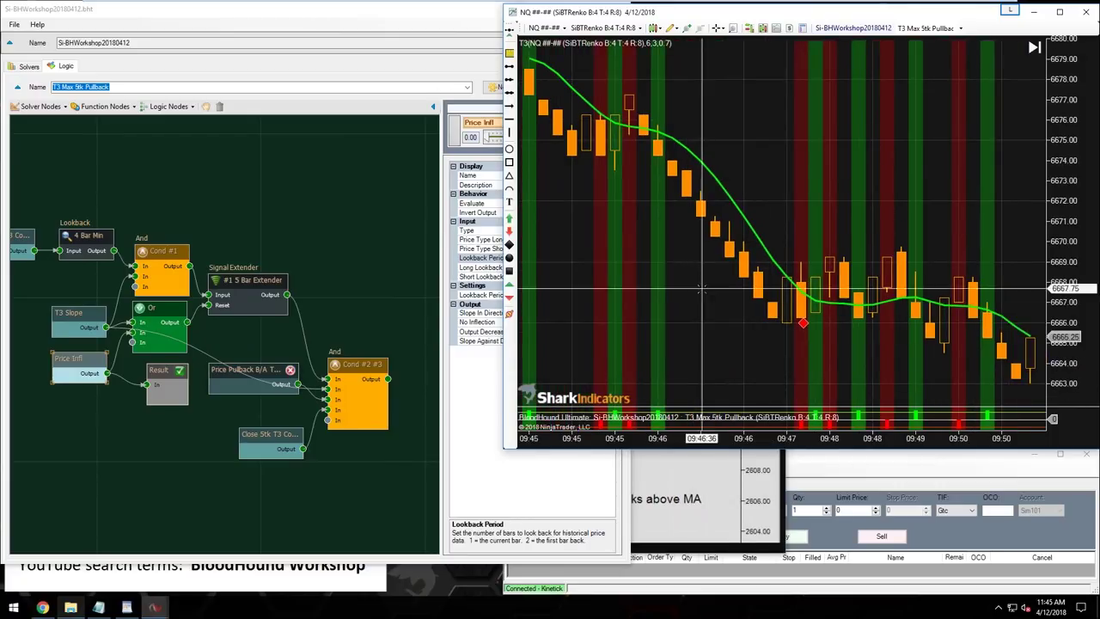
pyautogui.scroll(3, 713, 197)
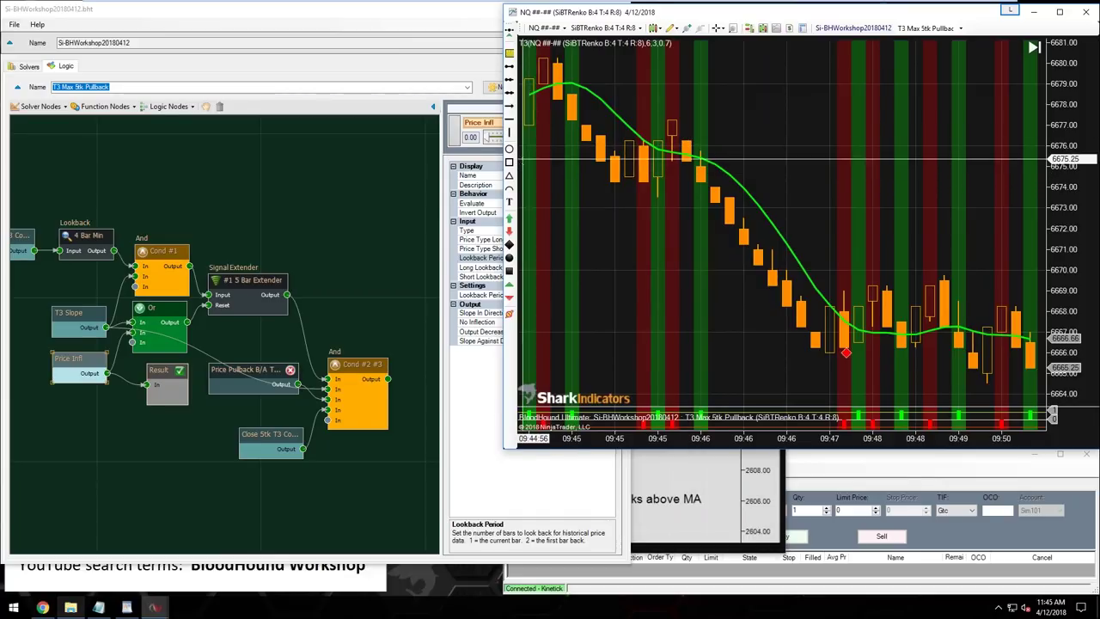
# - Draw an arrow on the chart and position it to point at the green-highlighted bar around 09:46, before the long decline
pyautogui.click(509, 110)
pyautogui.moveTo(780, 88); pyautogui.dragTo(692, 140)
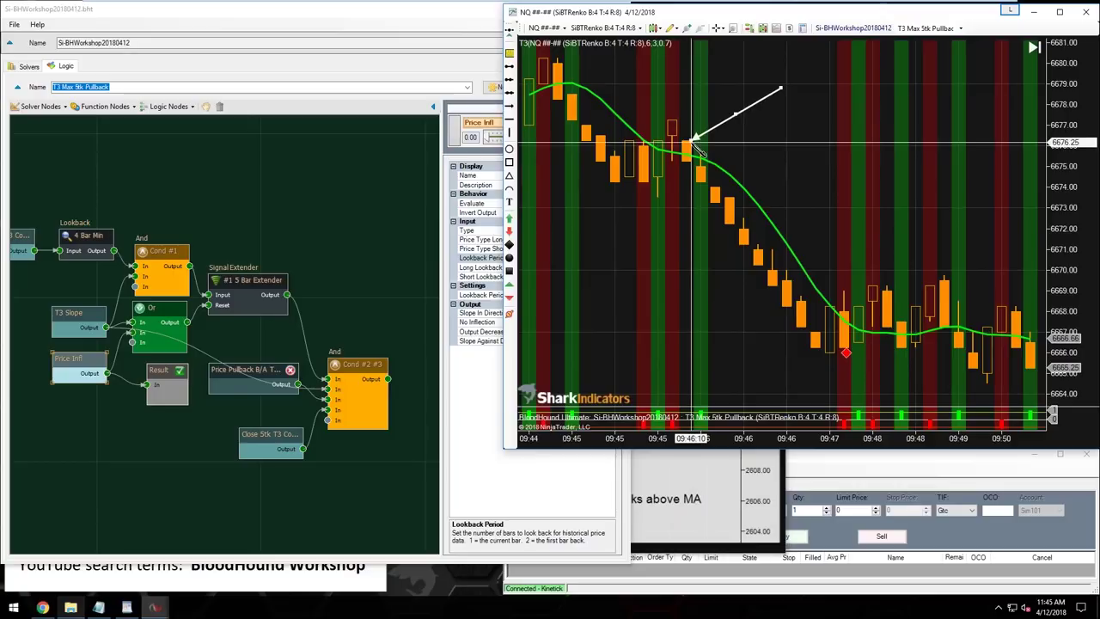
pyautogui.moveTo(715, 131)
pyautogui.mouseDown()
pyautogui.moveTo(710, 148)
pyautogui.moveTo(713, 133)
pyautogui.moveTo(695, 125)
pyautogui.moveTo(706, 114)
pyautogui.moveTo(728, 165)
pyautogui.mouseUp()
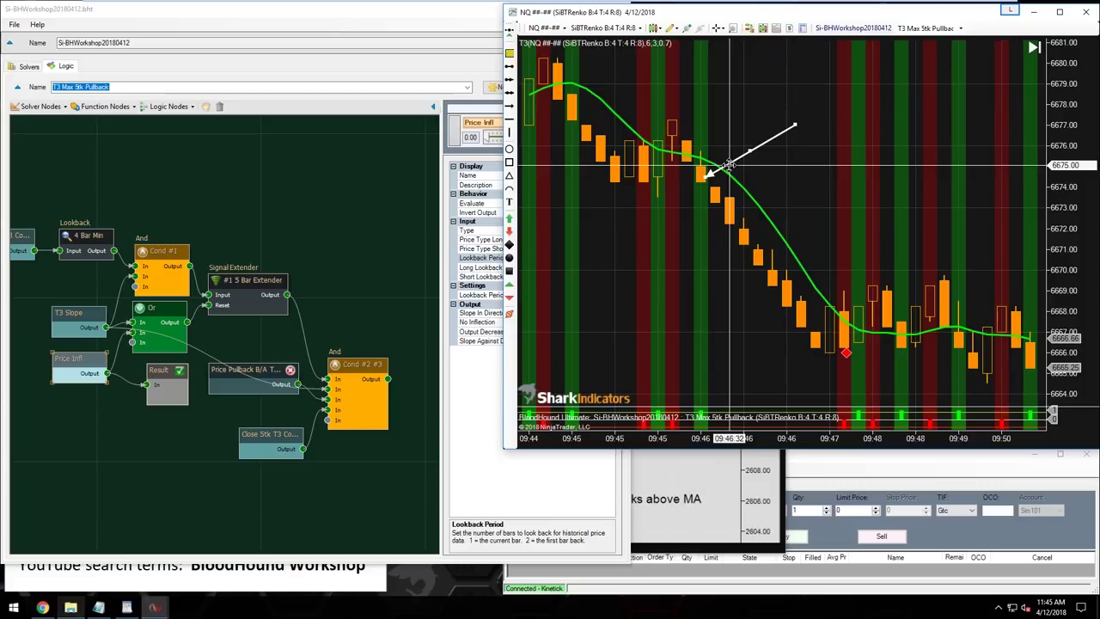
pyautogui.moveTo(729, 164); pyautogui.dragTo(728, 164)
# - Move the arrow to the red-diamond bar, shift it to the following bar, and leave its tip just above that bar
pyautogui.moveTo(822, 281); pyautogui.dragTo(871, 292)
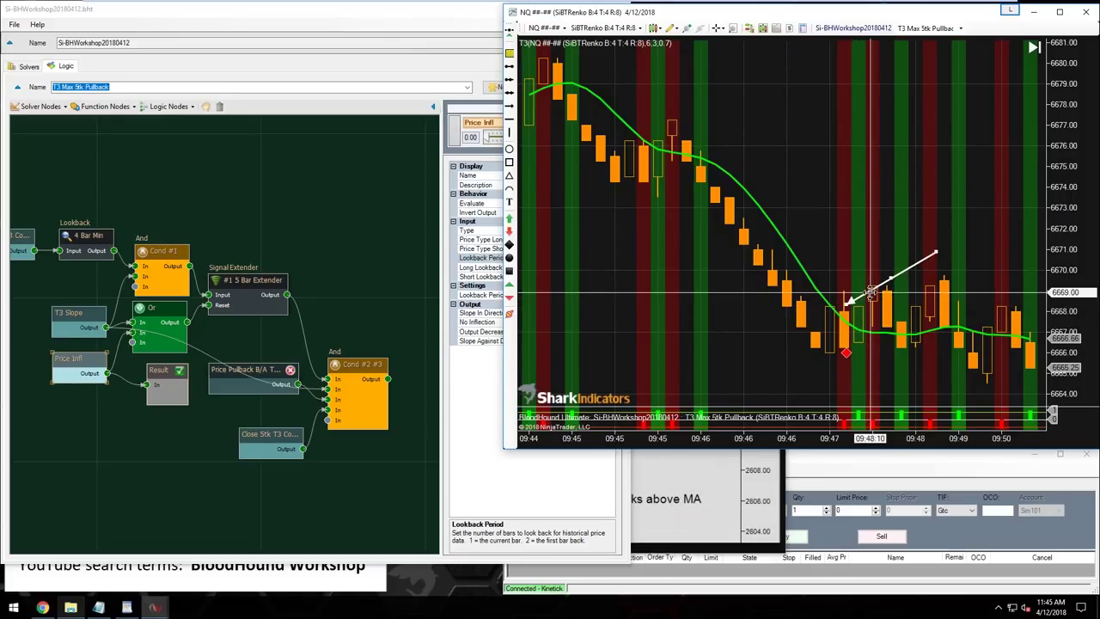
pyautogui.moveTo(871, 292)
pyautogui.mouseDown()
pyautogui.moveTo(871, 307)
pyautogui.moveTo(882, 297)
pyautogui.mouseUp()
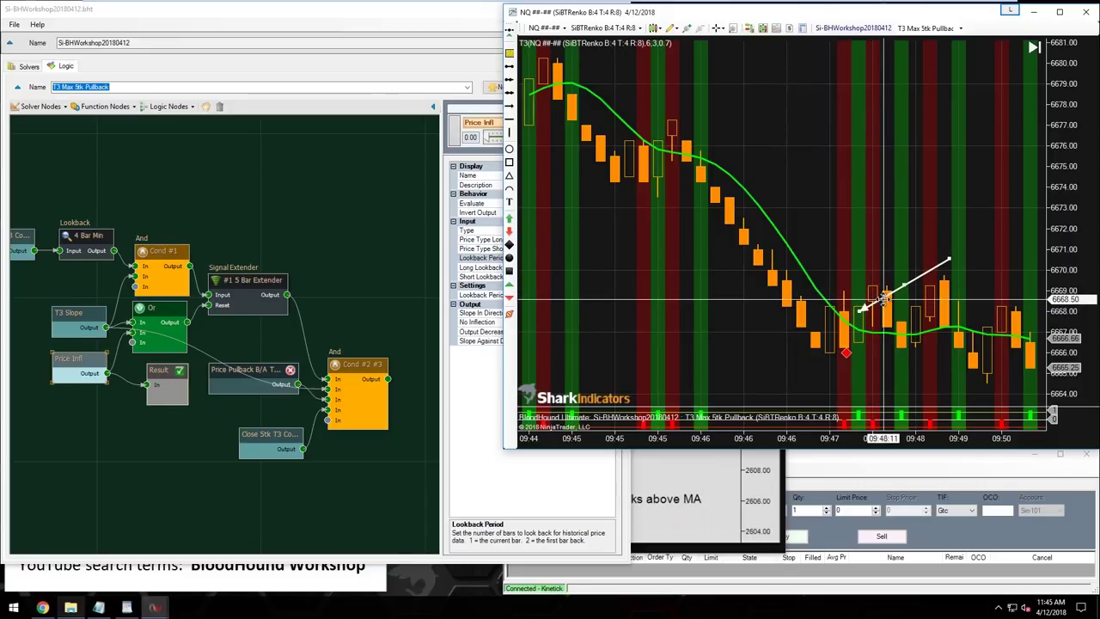
pyautogui.moveTo(882, 300)
pyautogui.mouseDown()
pyautogui.moveTo(883, 311)
pyautogui.moveTo(898, 275)
pyautogui.moveTo(898, 309)
pyautogui.moveTo(863, 287)
pyautogui.moveTo(879, 258)
pyautogui.mouseUp()
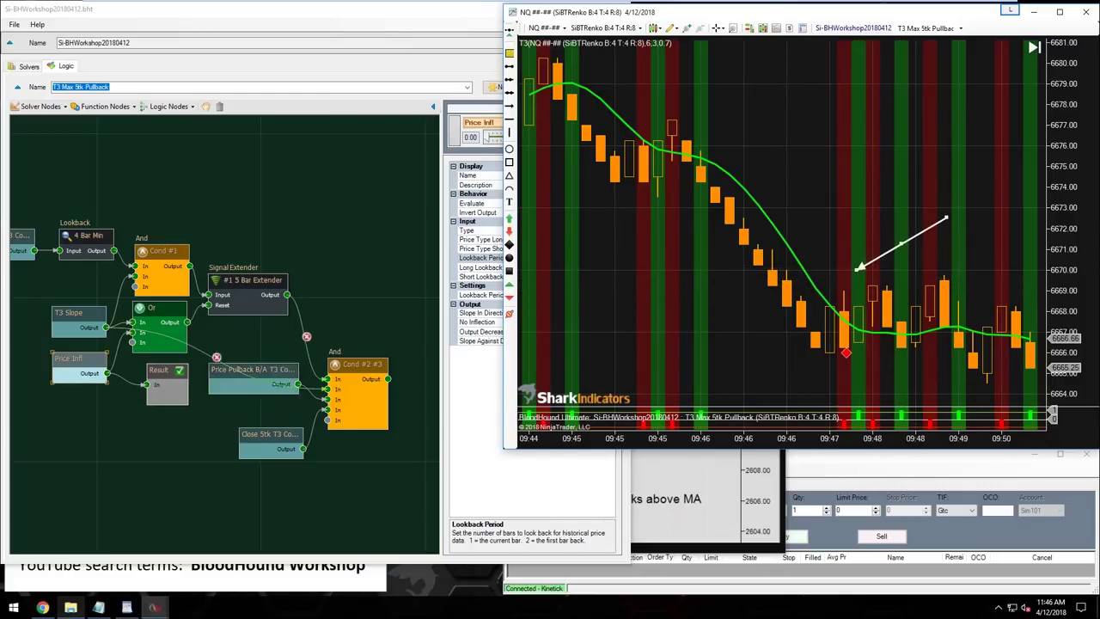
# - Move Result back beside the #1 5 Bar Extender and reconnect it to the extender's output instead of Price Infl
pyautogui.click(165, 371)
pyautogui.moveTo(165, 371); pyautogui.dragTo(362, 259)
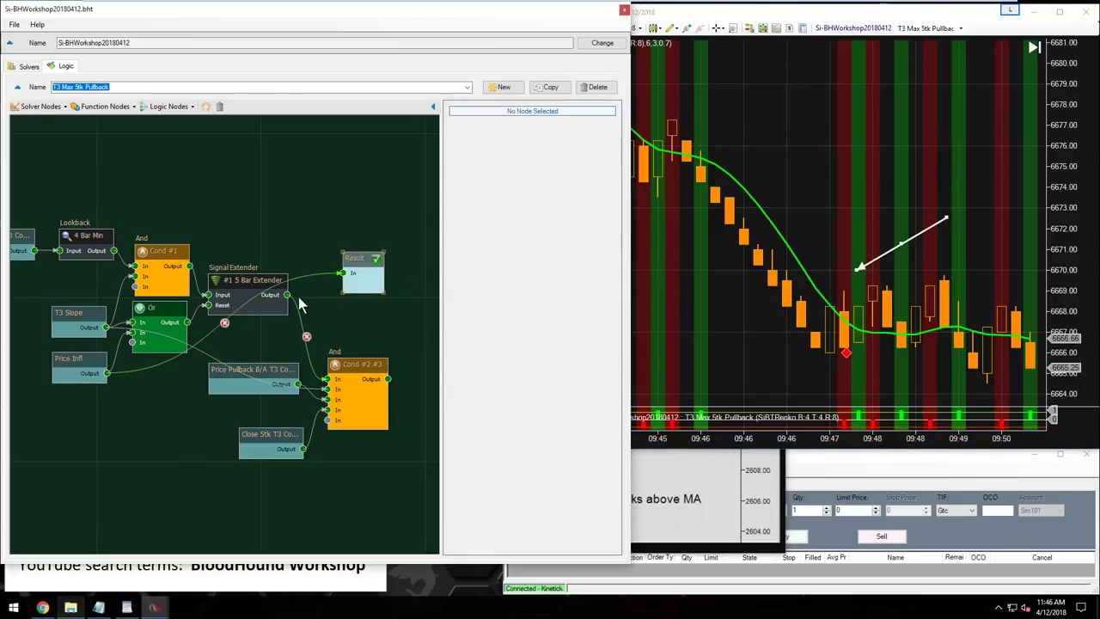
pyautogui.moveTo(354, 269); pyautogui.dragTo(347, 281)
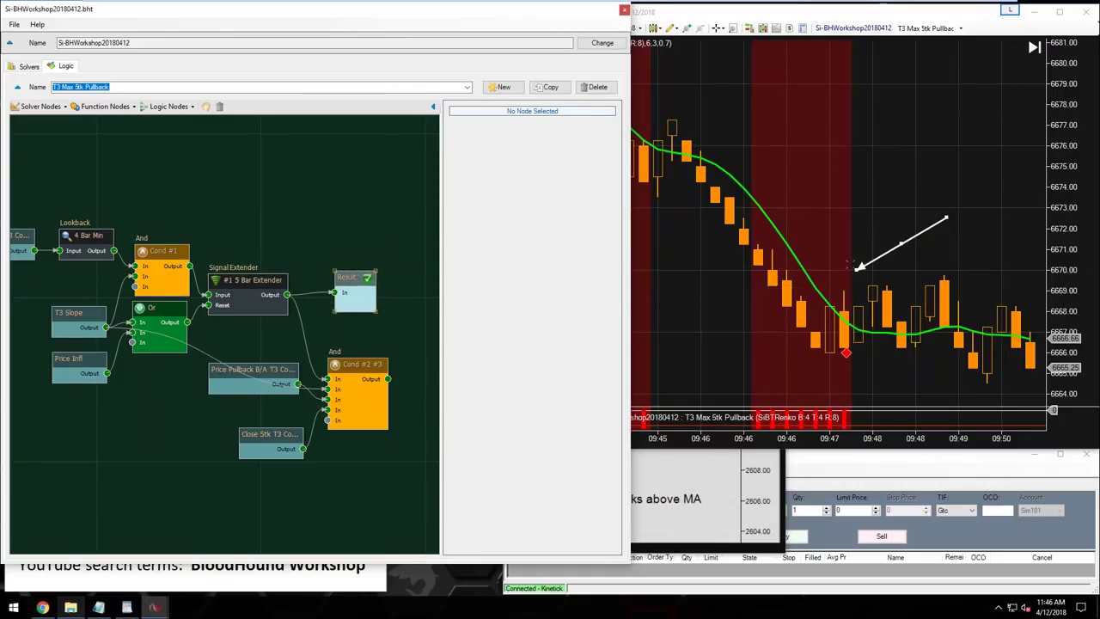
# - Point the arrow at the red-diamond bar to check where the extender signal ends, and lift it back above the price
pyautogui.click(799, 239)
pyautogui.moveTo(799, 239)
pyautogui.mouseDown()
pyautogui.moveTo(844, 300)
pyautogui.moveTo(878, 297)
pyautogui.mouseUp()
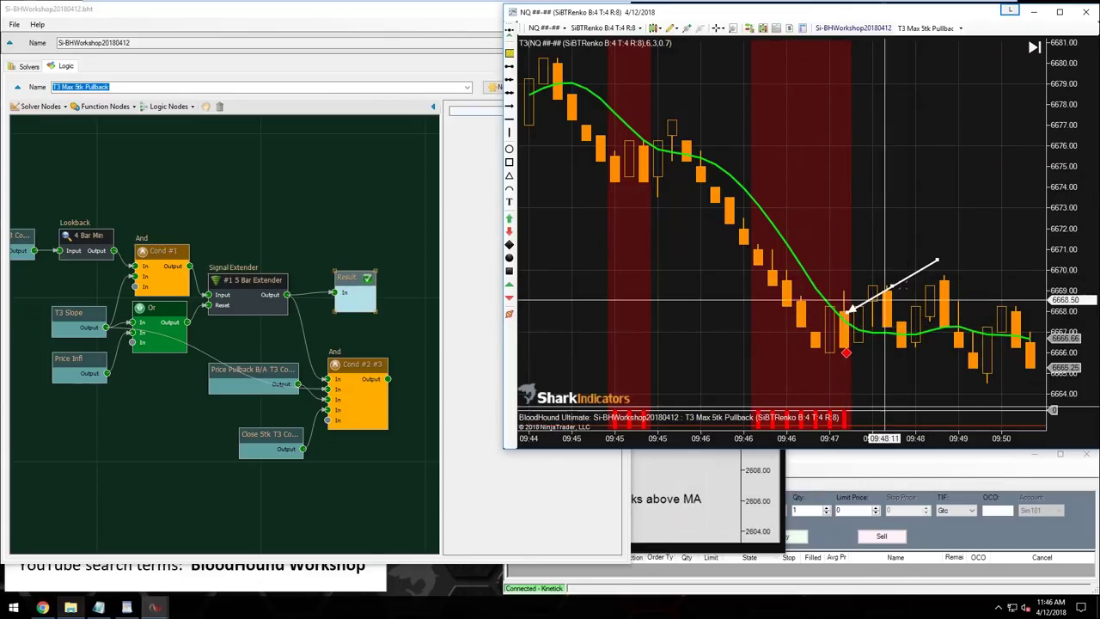
pyautogui.moveTo(893, 285)
pyautogui.mouseDown()
pyautogui.moveTo(896, 303)
pyautogui.moveTo(901, 248)
pyautogui.mouseUp()
# - Connect Cond #2 #3's output to Result in place of the extender's output, and nudge the chart arrow nearer the price bars
pyautogui.moveTo(363, 501); pyautogui.dragTo(279, 503)
pyautogui.moveTo(303, 294); pyautogui.dragTo(400, 343)
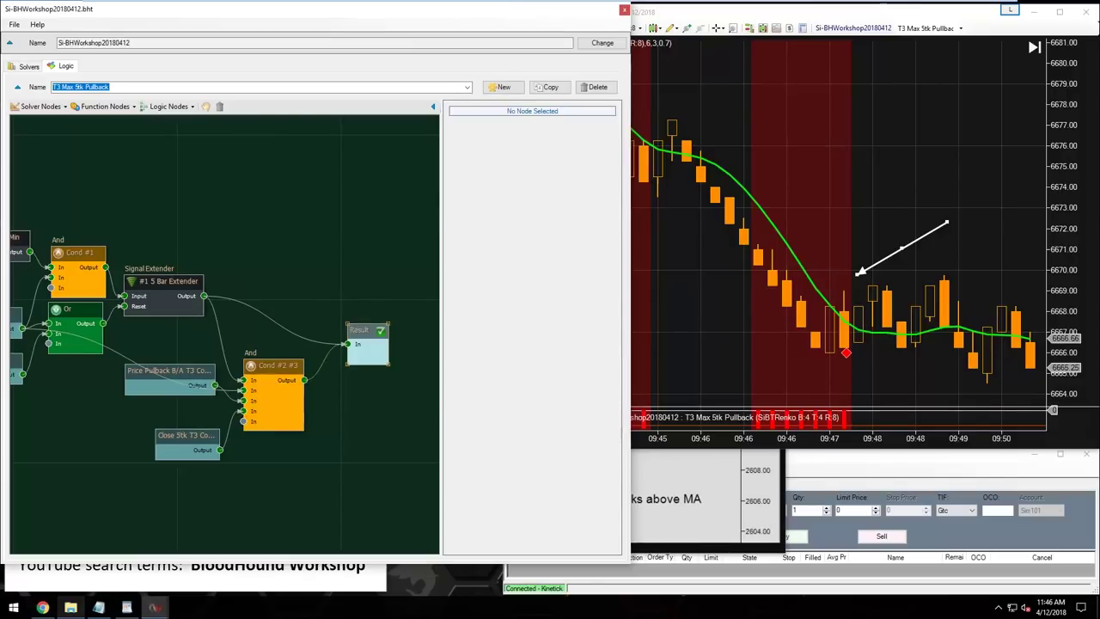
pyautogui.click(905, 261)
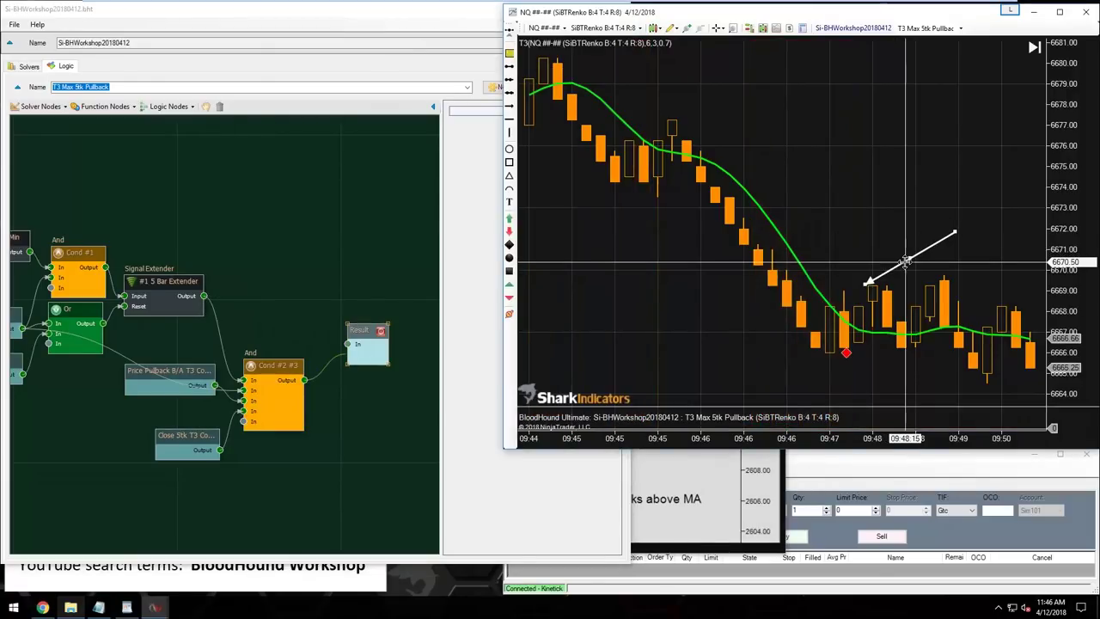
# - Maximize the NQ chart and place the arrow's tip directly above the second bar after the red-diamond bar
pyautogui.doubleClick(808, 19)
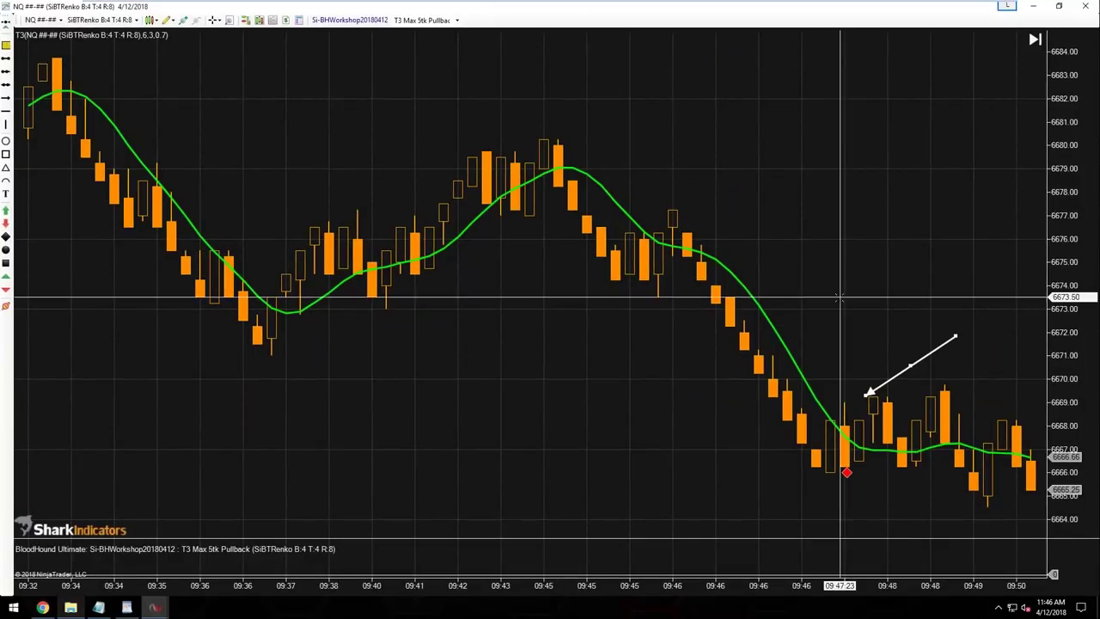
pyautogui.scroll(-3, 840, 297)
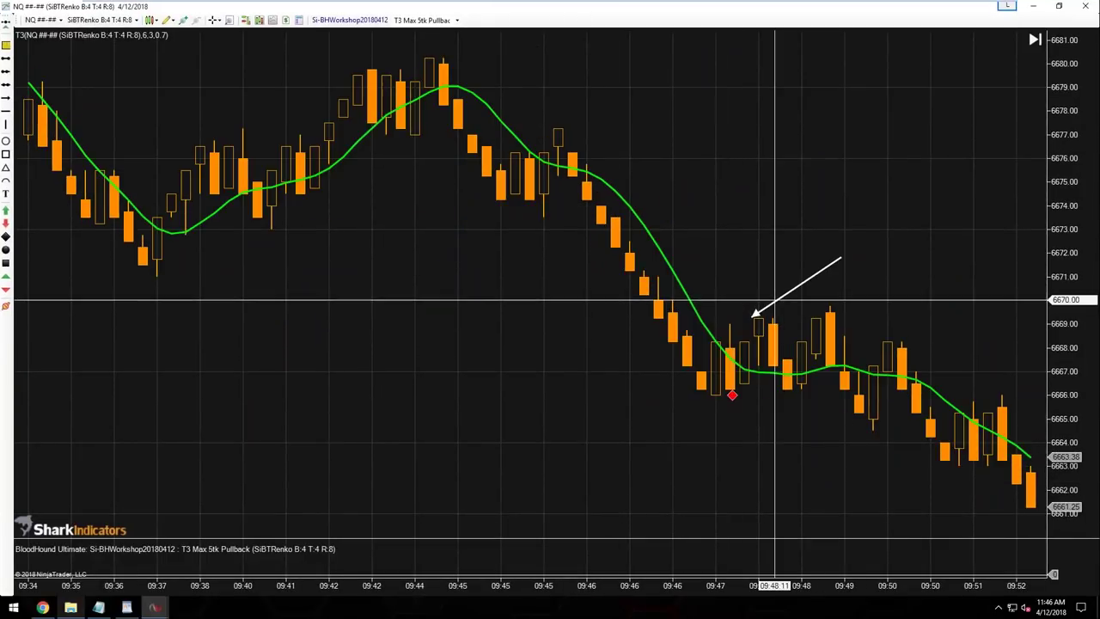
pyautogui.moveTo(754, 316); pyautogui.dragTo(780, 295)
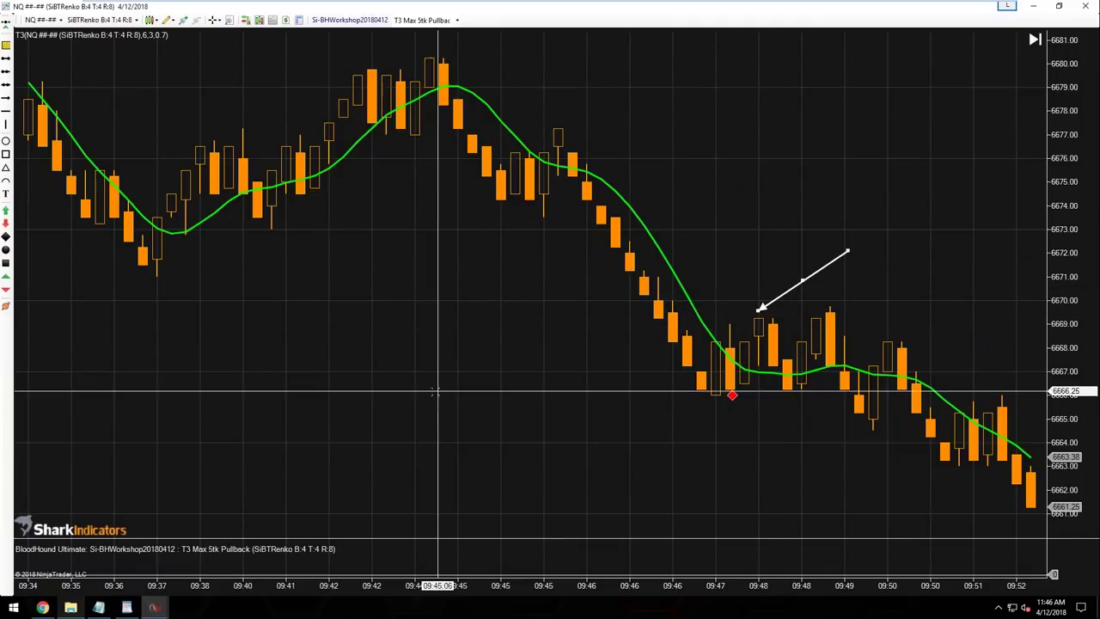
# - Examine the T3 Max 5tk Pullback signals across the earlier price history, including the circled long and short setups
pyautogui.scroll(15, 437, 392)
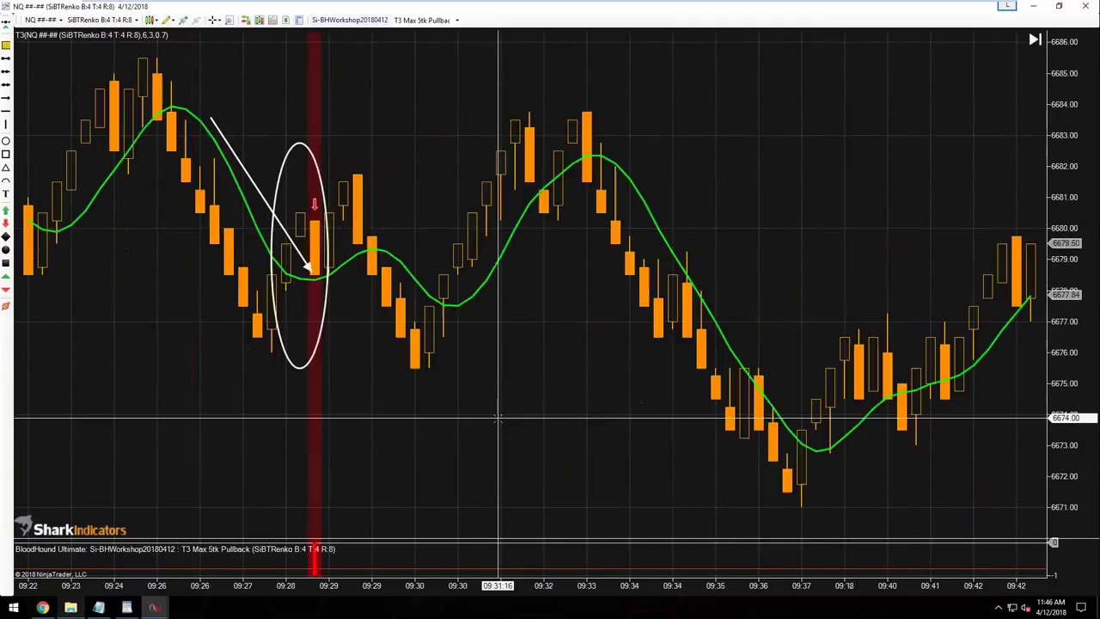
pyautogui.scroll(1, 498, 419)
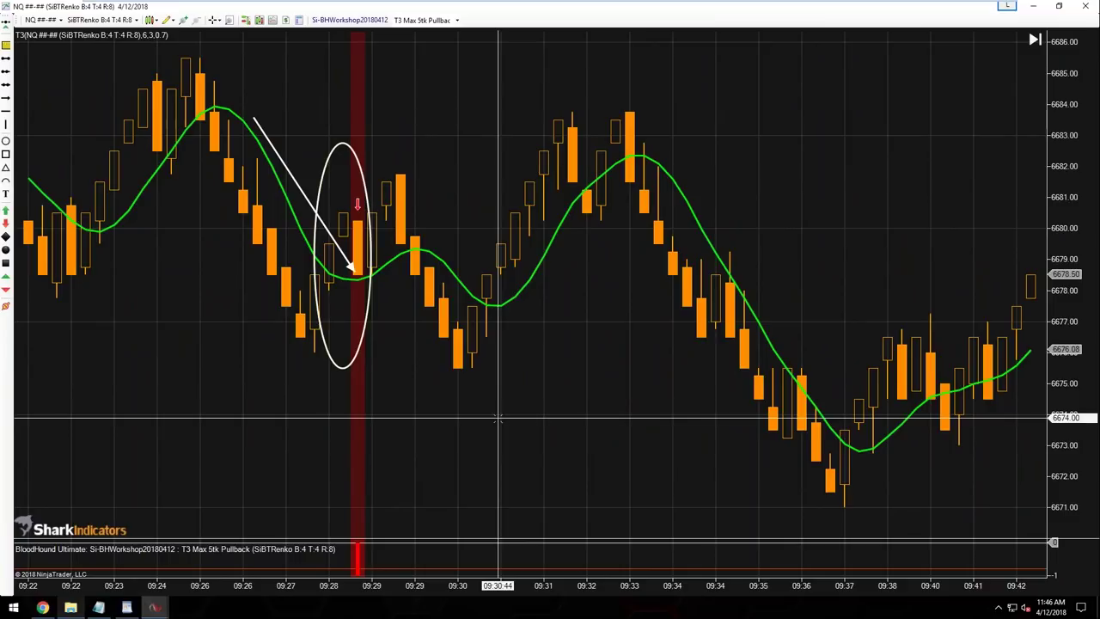
pyautogui.scroll(2, 498, 418)
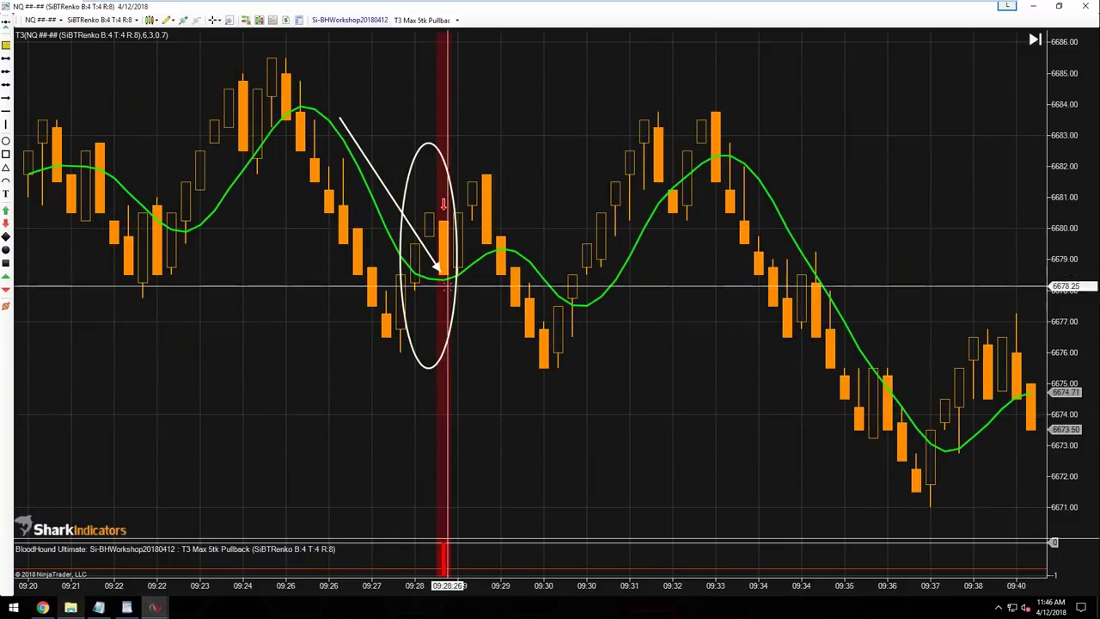
pyautogui.scroll(8, 446, 286)
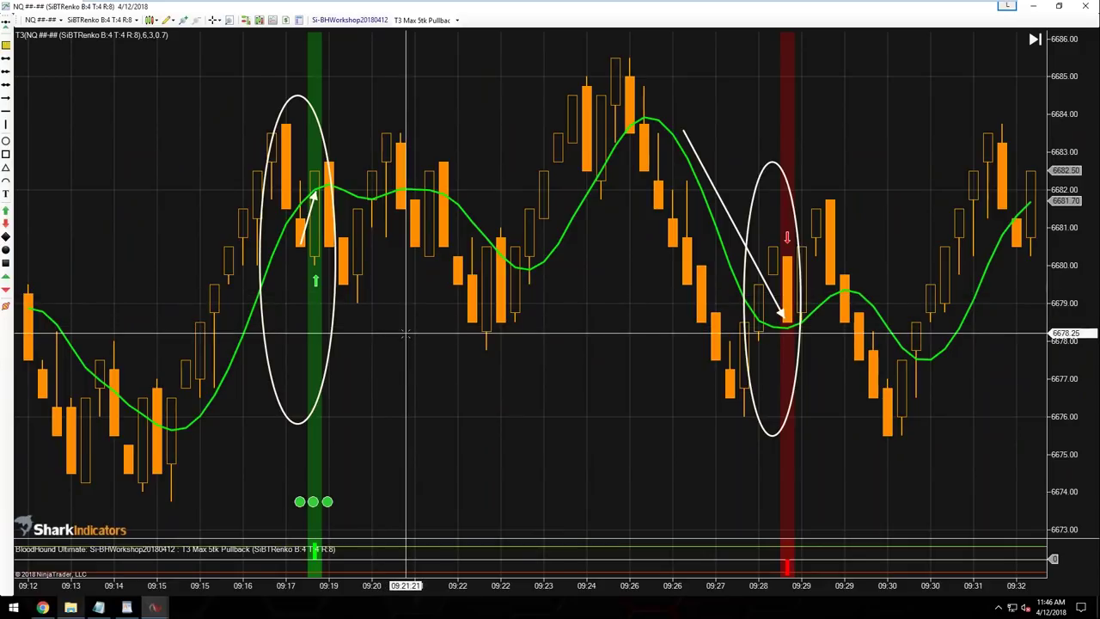
pyautogui.scroll(-7, 406, 333)
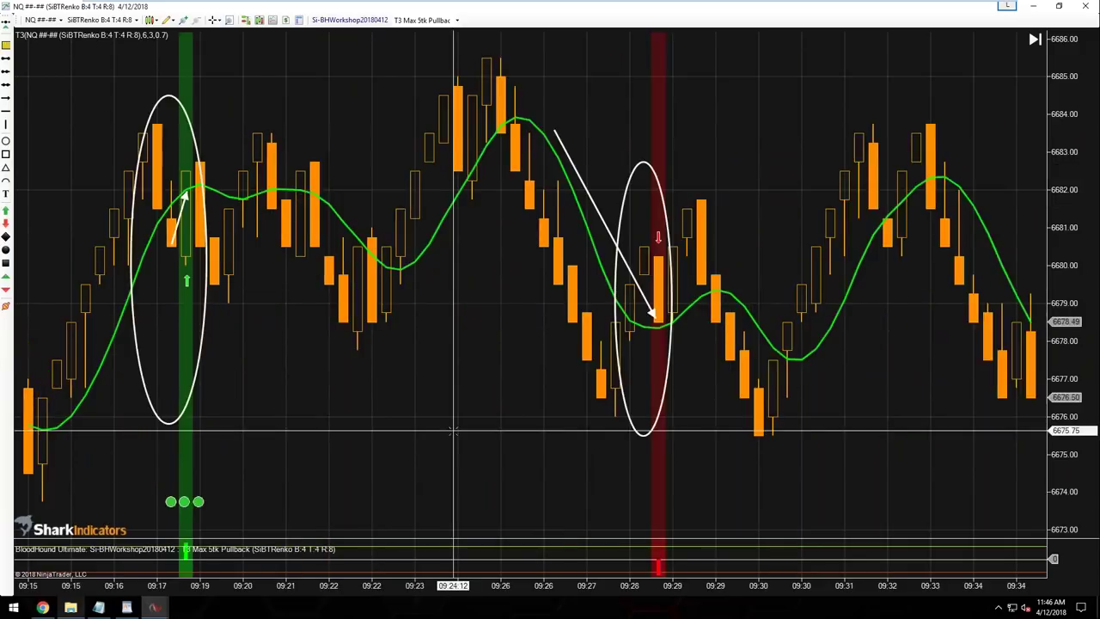
pyautogui.scroll(-10, 440, 432)
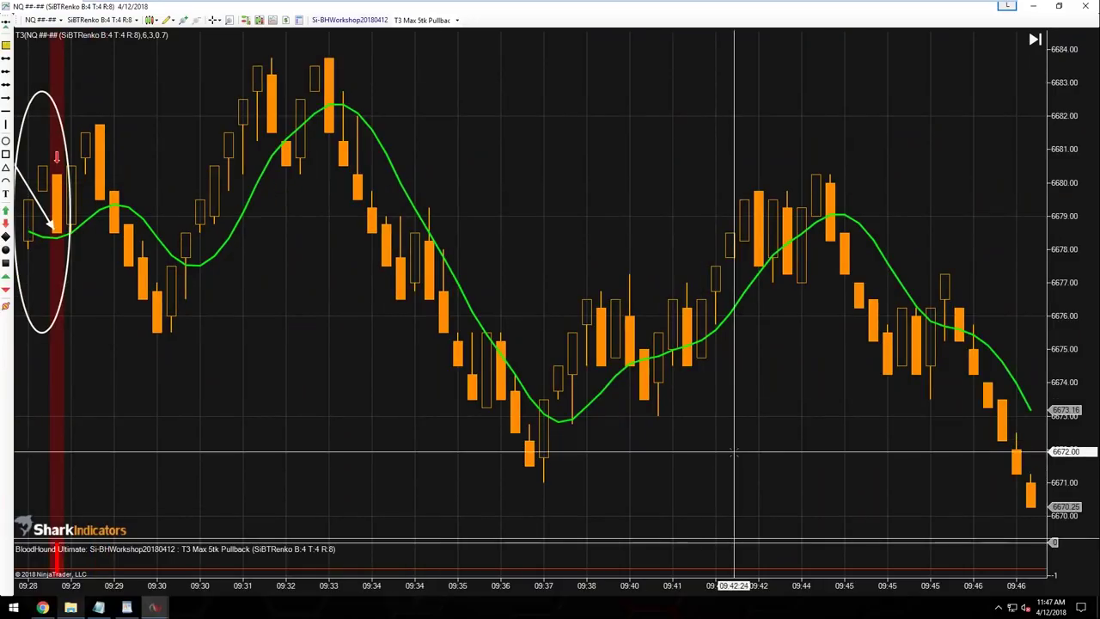
pyautogui.scroll(-2, 687, 355)
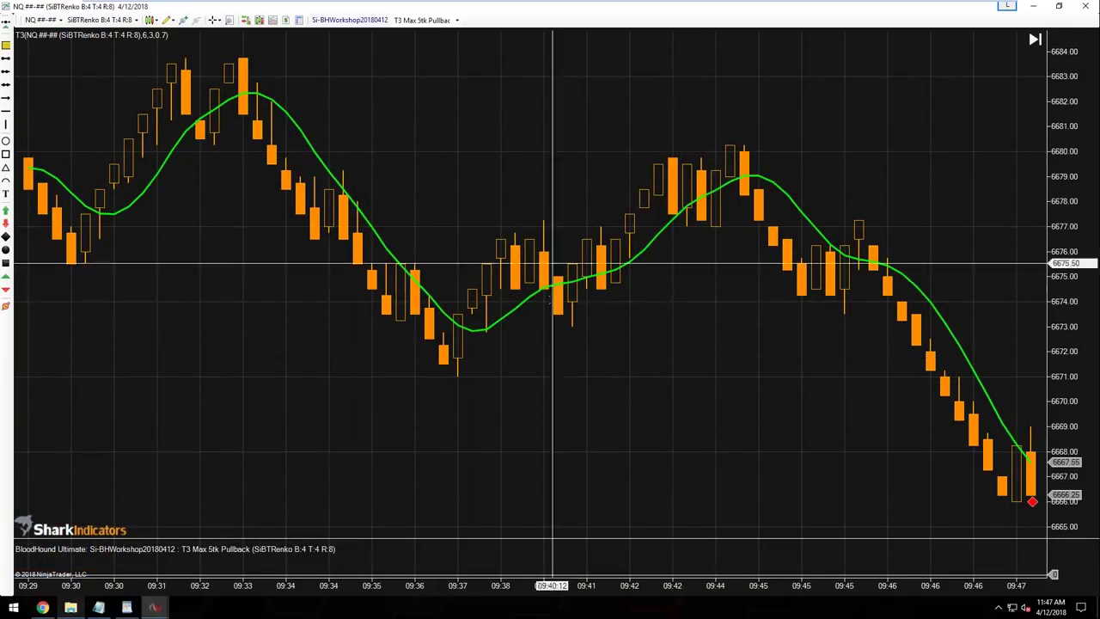
pyautogui.click(6, 167)
pyautogui.click(510, 344)
pyautogui.click(560, 234)
pyautogui.click(644, 344)
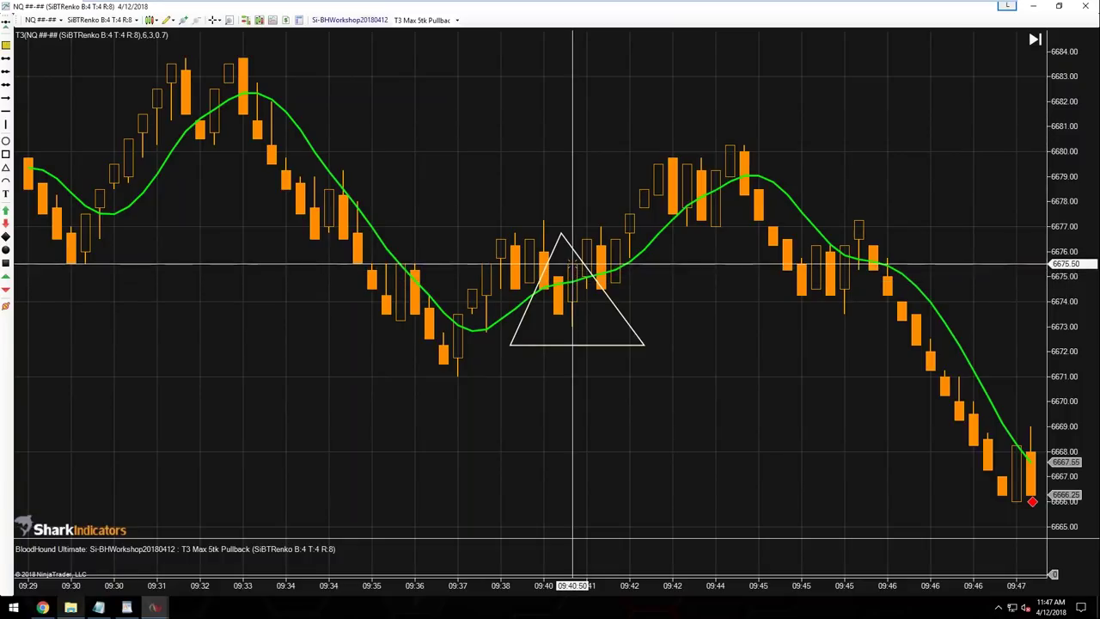
pyautogui.middleClick(573, 272)
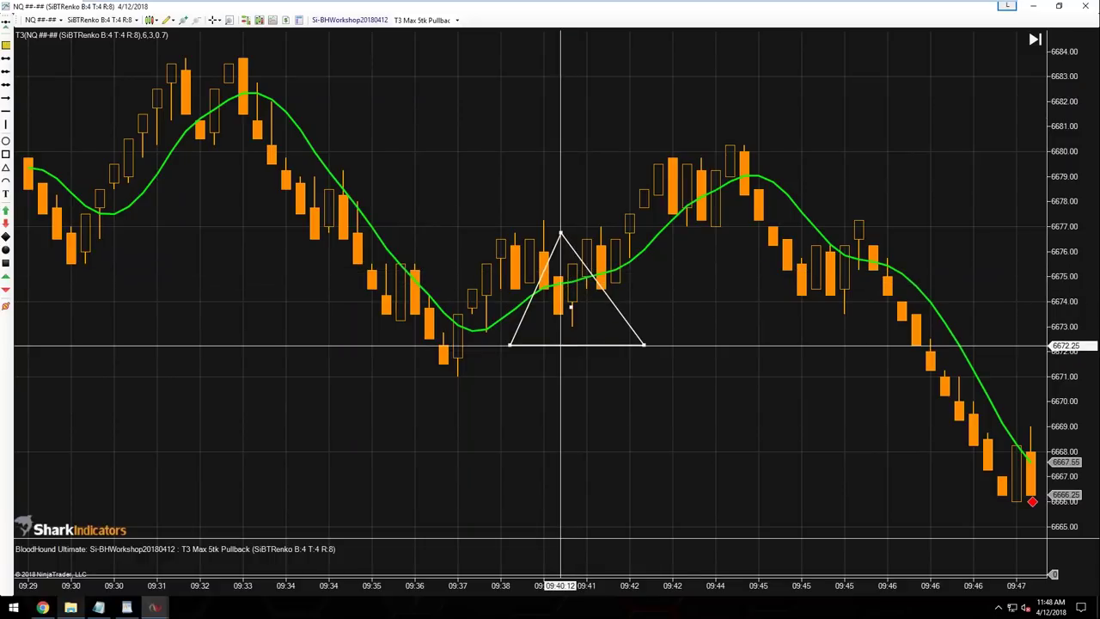
pyautogui.press('Delete')
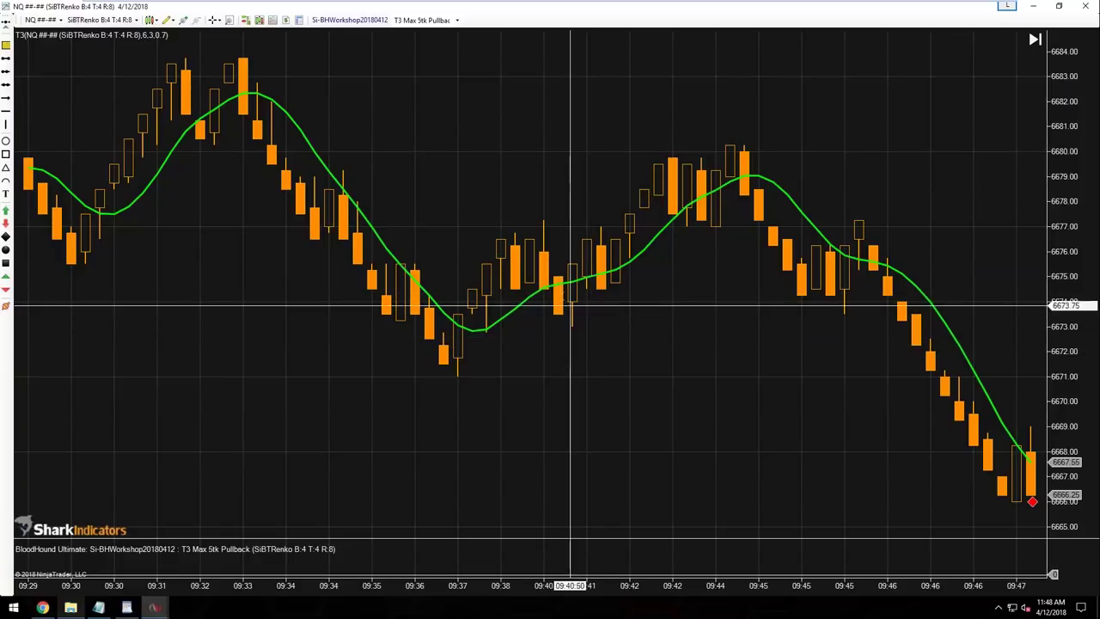
# - Mark the pullback bar near 09:40 with a green up arrow beneath it and circle the setup with an ellipse
pyautogui.click(6, 211)
pyautogui.click(571, 335)
pyautogui.moveTo(567, 291)
pyautogui.mouseDown()
pyautogui.moveTo(560, 280)
pyautogui.moveTo(540, 372)
pyautogui.mouseUp()
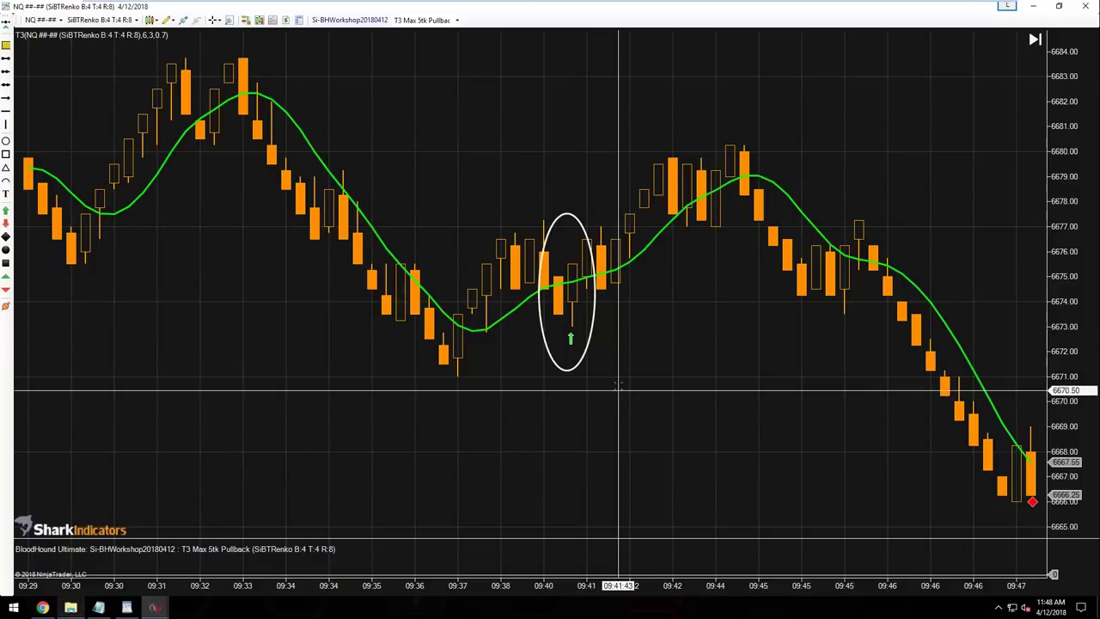
pyautogui.scroll(5, 737, 232)
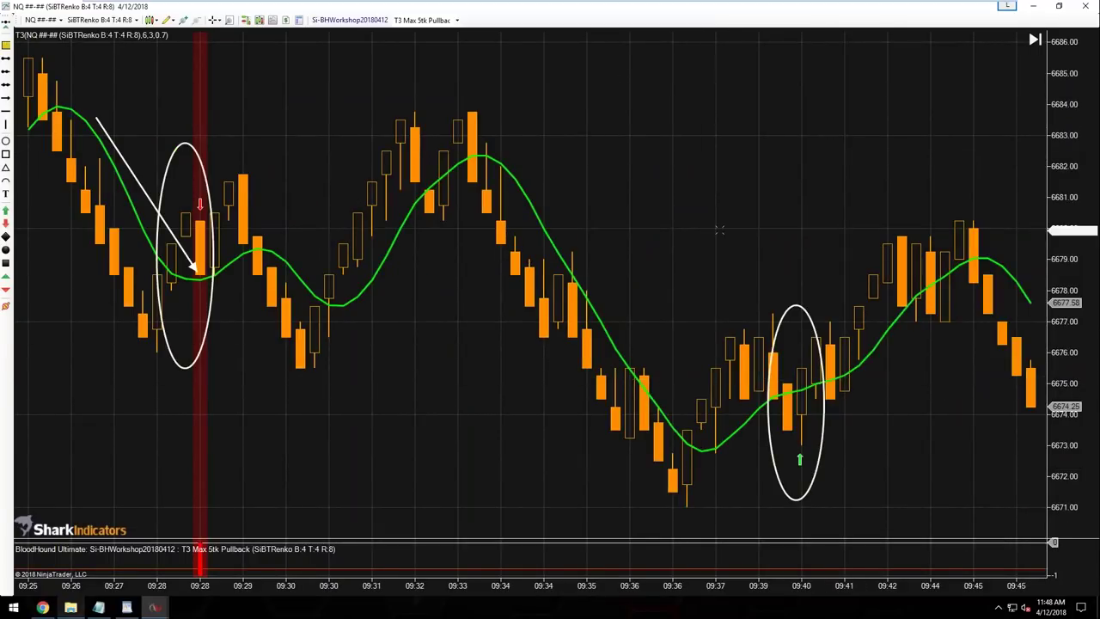
pyautogui.scroll(1, 720, 231)
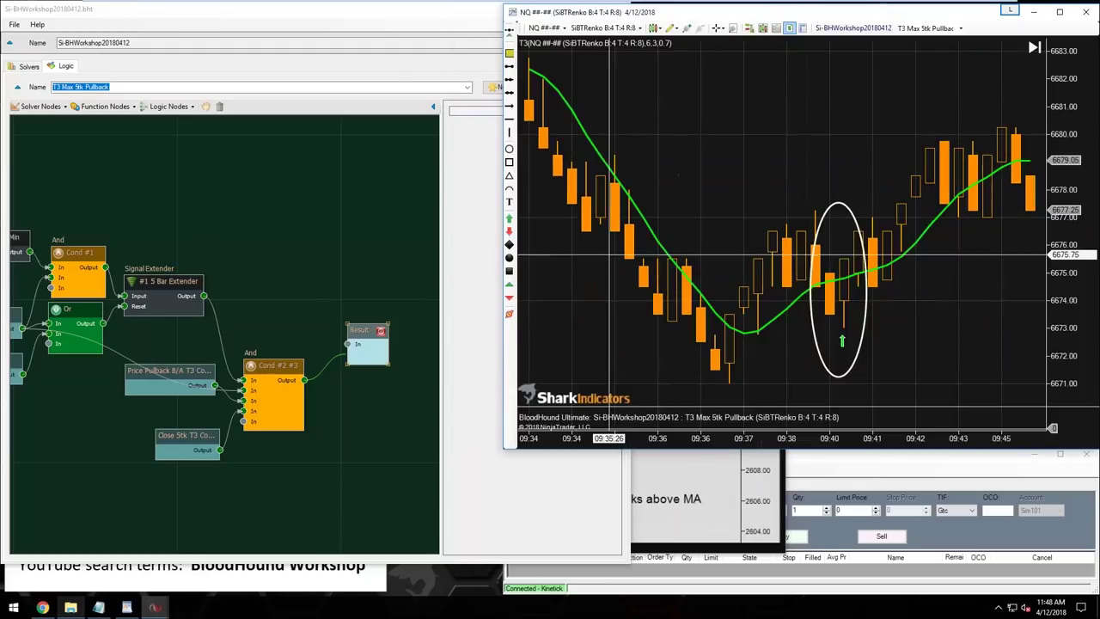
# - Feed Result from the #1 5 Bar Extender's output, and then from the 4 Bar Min lookback's output instead
pyautogui.moveTo(368, 348); pyautogui.dragTo(314, 283)
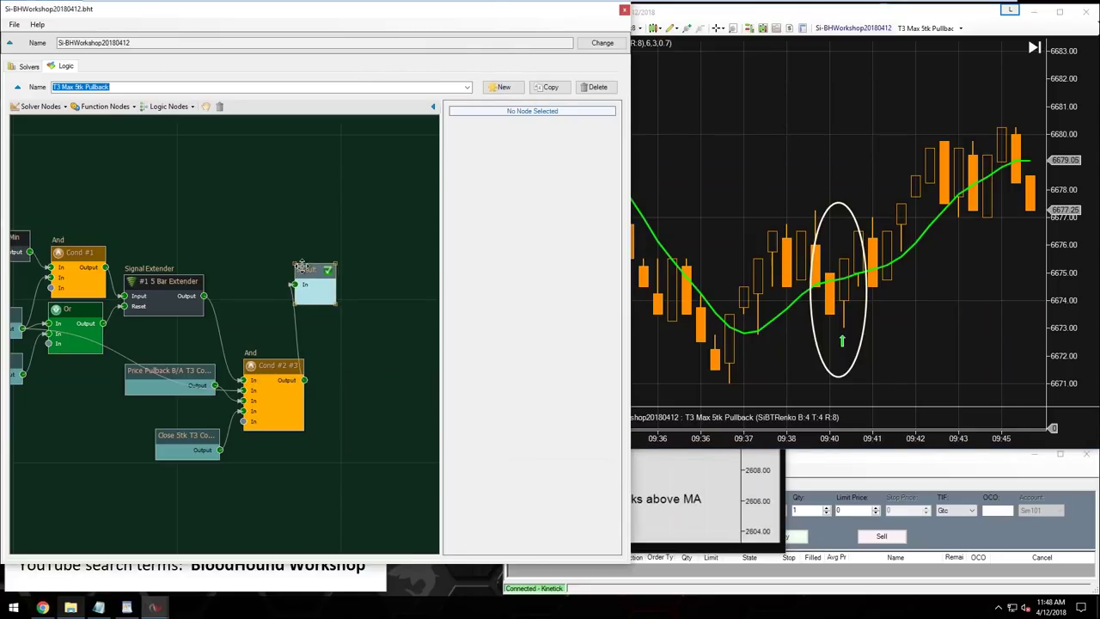
pyautogui.moveTo(204, 295); pyautogui.dragTo(294, 282)
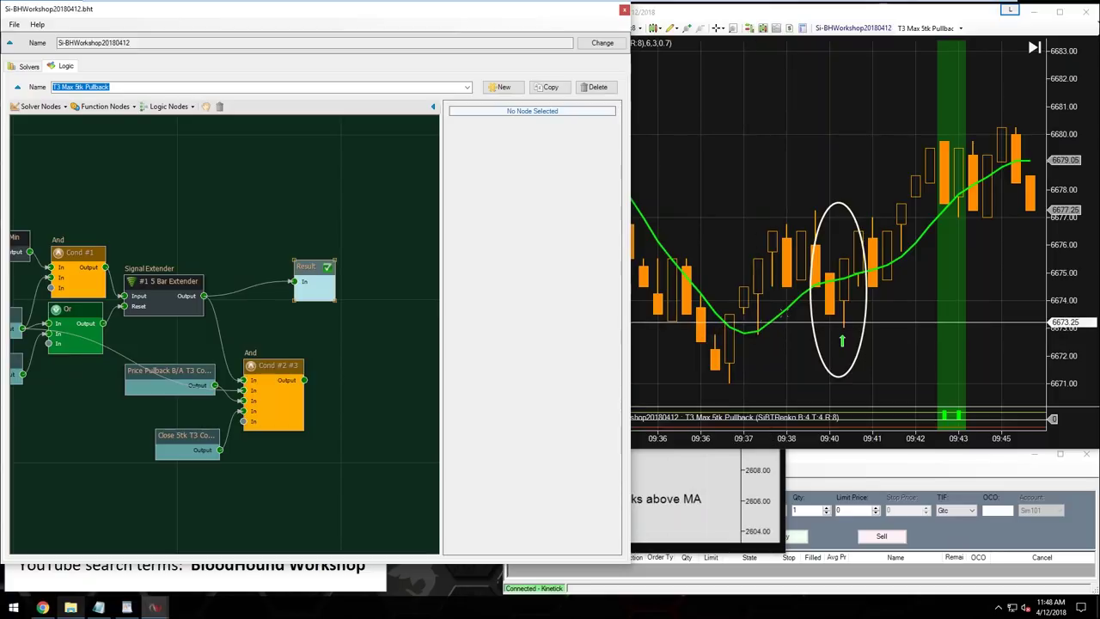
pyautogui.scroll(-3, 247, 497)
pyautogui.scroll(-2, 135, 490)
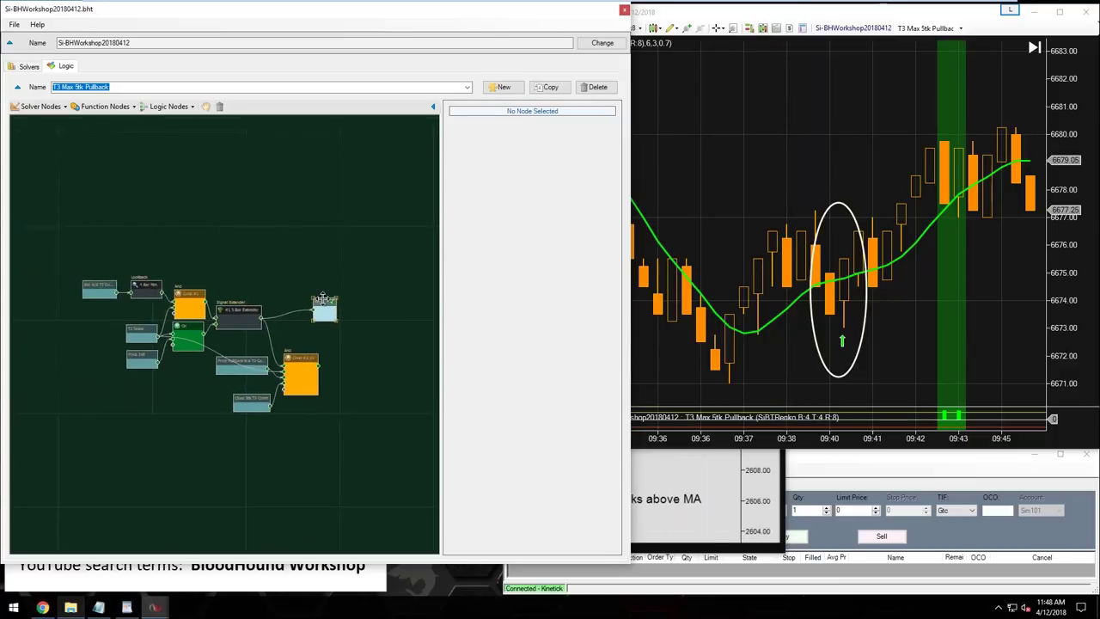
pyautogui.moveTo(323, 298); pyautogui.dragTo(247, 247)
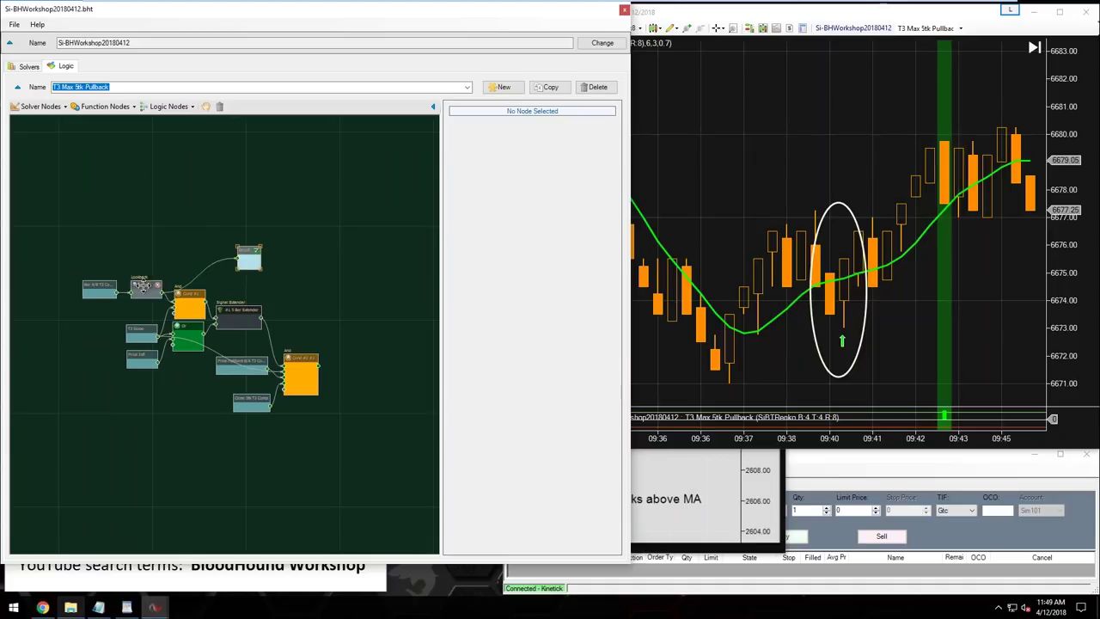
# - Inspect the Bar A/B T3 Comp solver's settings against the 4 Bar Min signals on the chart
pyautogui.click(99, 289)
pyautogui.scroll(3, 130, 325)
pyautogui.scroll(2, 173, 324)
pyautogui.scroll(1, 69, 337)
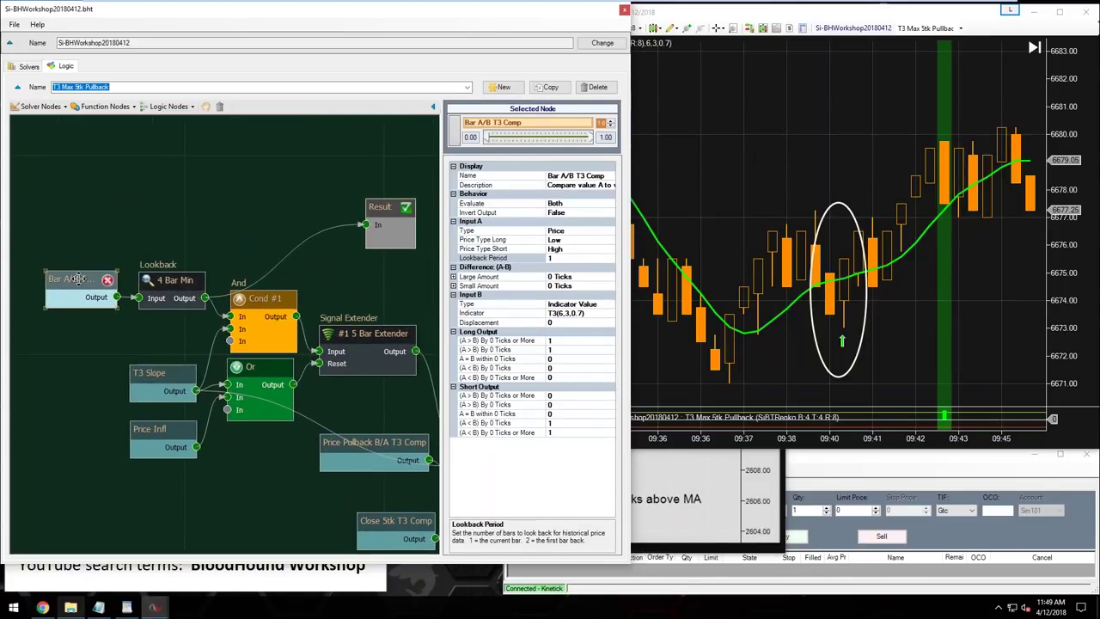
pyautogui.moveTo(76, 279); pyautogui.dragTo(77, 278)
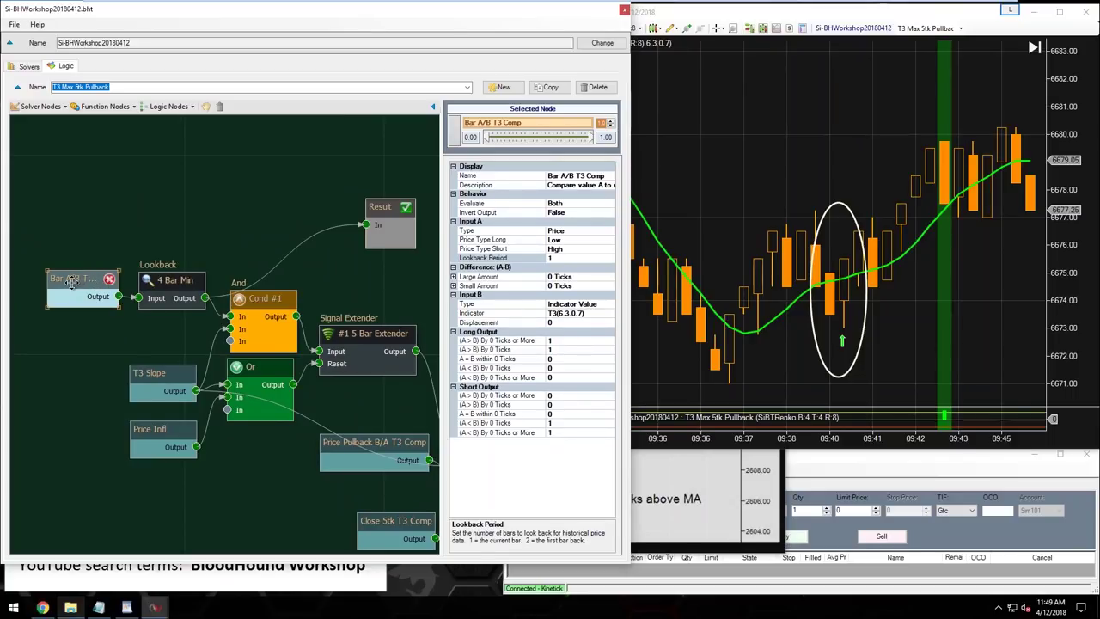
pyautogui.moveTo(375, 227); pyautogui.dragTo(343, 227)
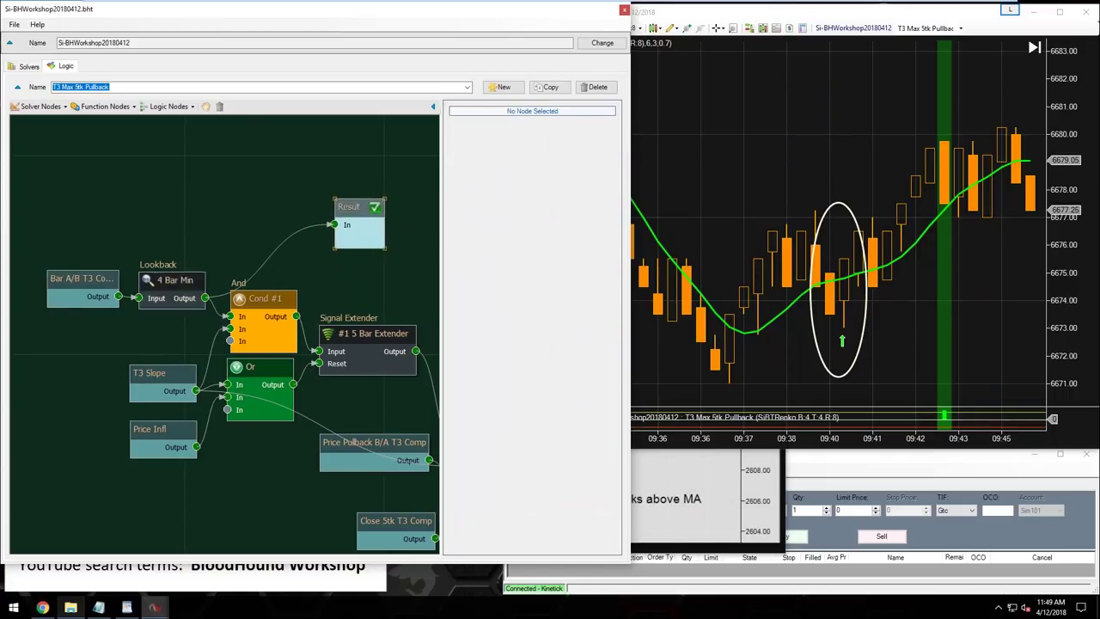
# - Delete the ellipse and green arrow around the pullback near 09:40, and close the logic editor
pyautogui.click(818, 332)
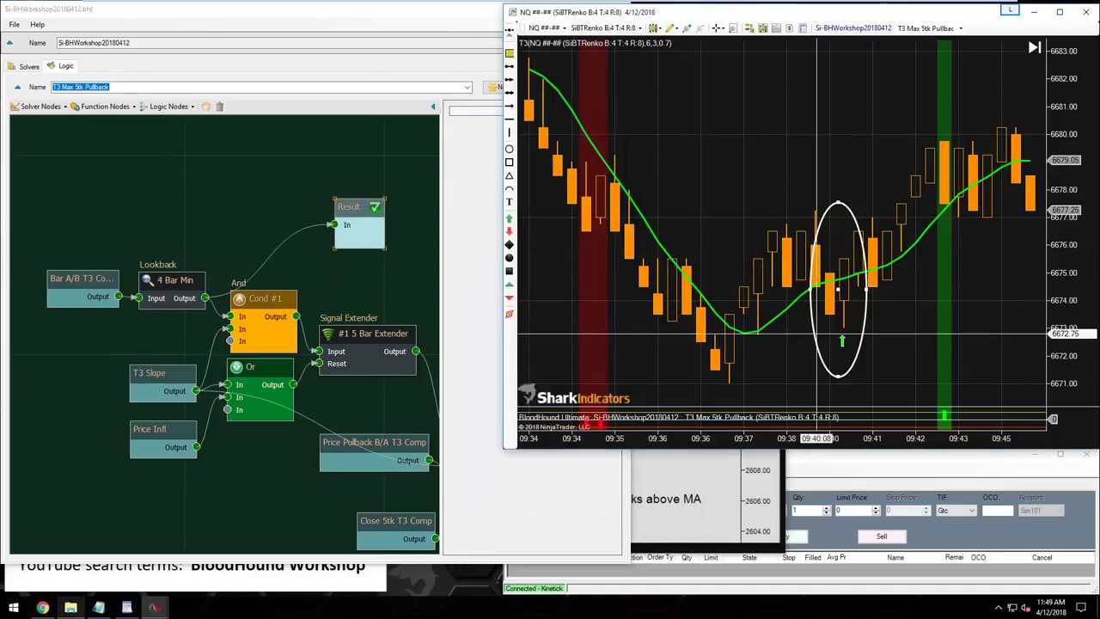
pyautogui.press('Delete')
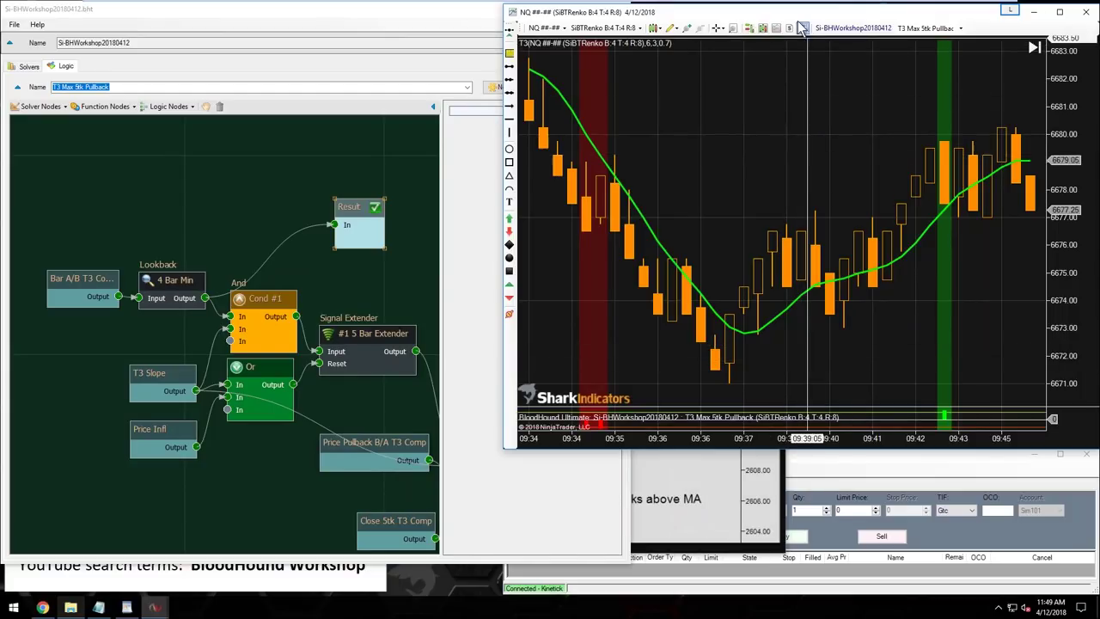
pyautogui.click(393, 140)
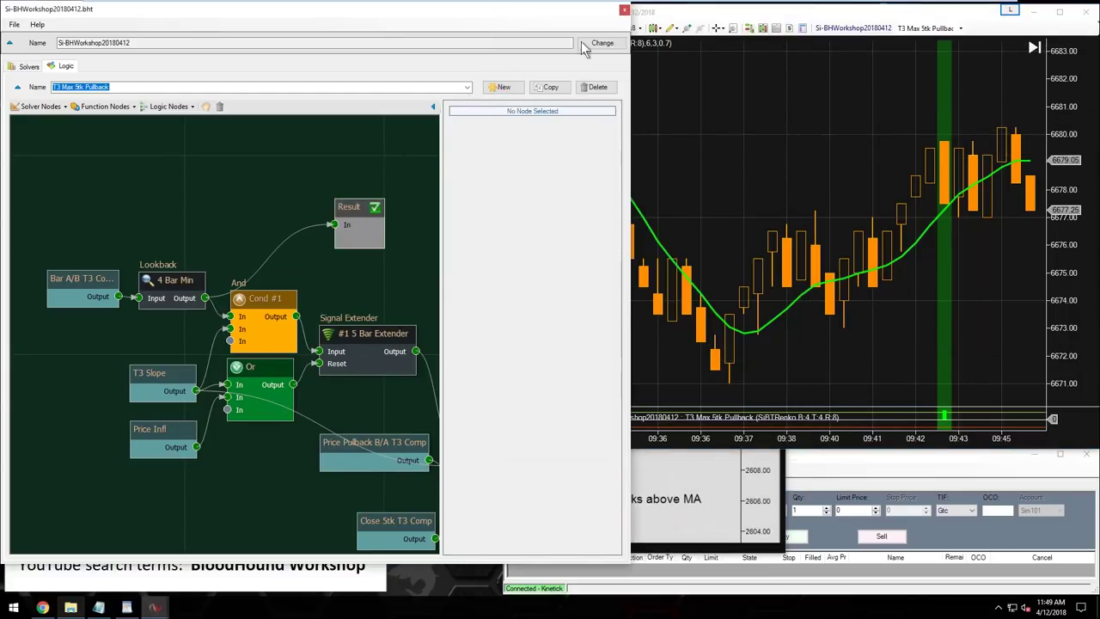
pyautogui.click(623, 12)
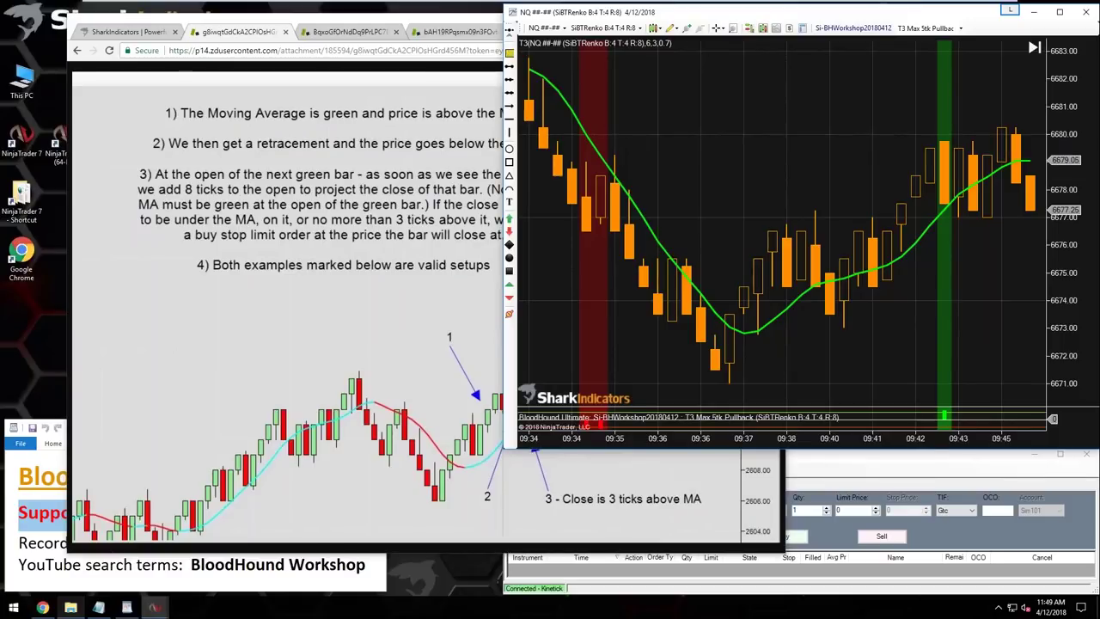
# - Reopen the T3 Max 5tk Pullback logic and connect Cond #2 #3's output to Result in place of the 4 Bar Min output
pyautogui.click(853, 27)
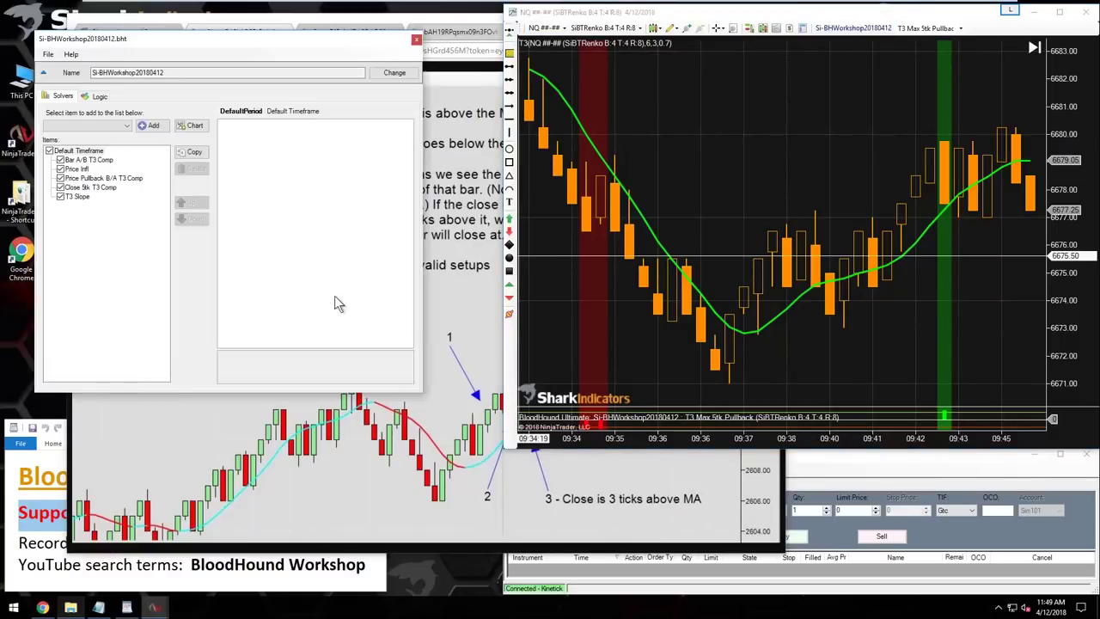
pyautogui.click(96, 95)
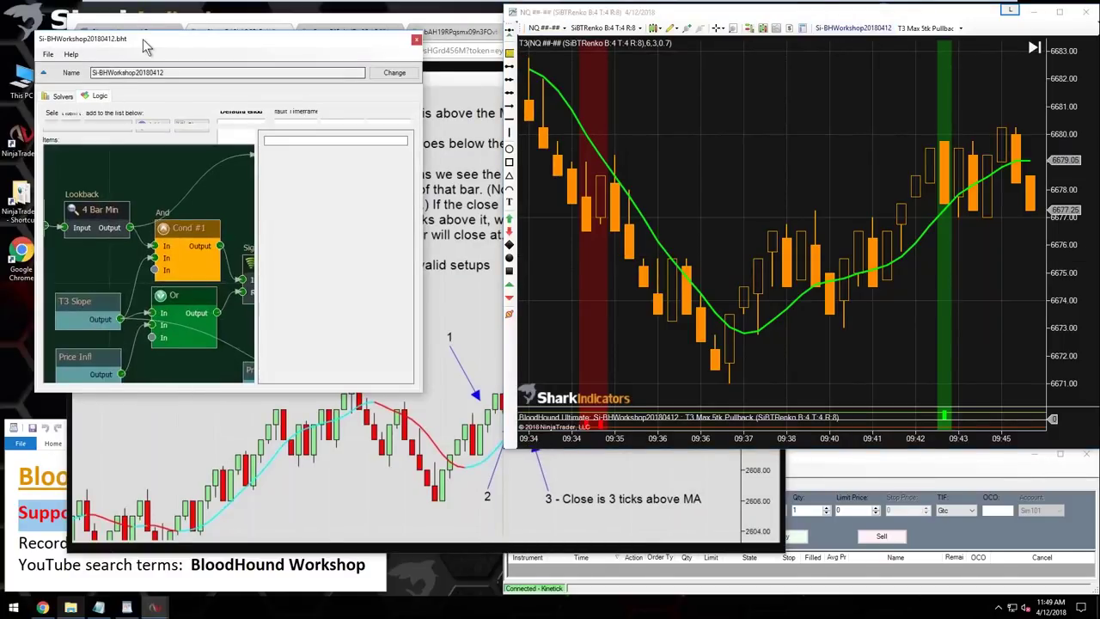
pyautogui.doubleClick(143, 38)
pyautogui.moveTo(781, 386); pyautogui.dragTo(592, 326)
pyautogui.moveTo(400, 172); pyautogui.dragTo(699, 370)
pyautogui.moveTo(593, 419); pyautogui.dragTo(660, 396)
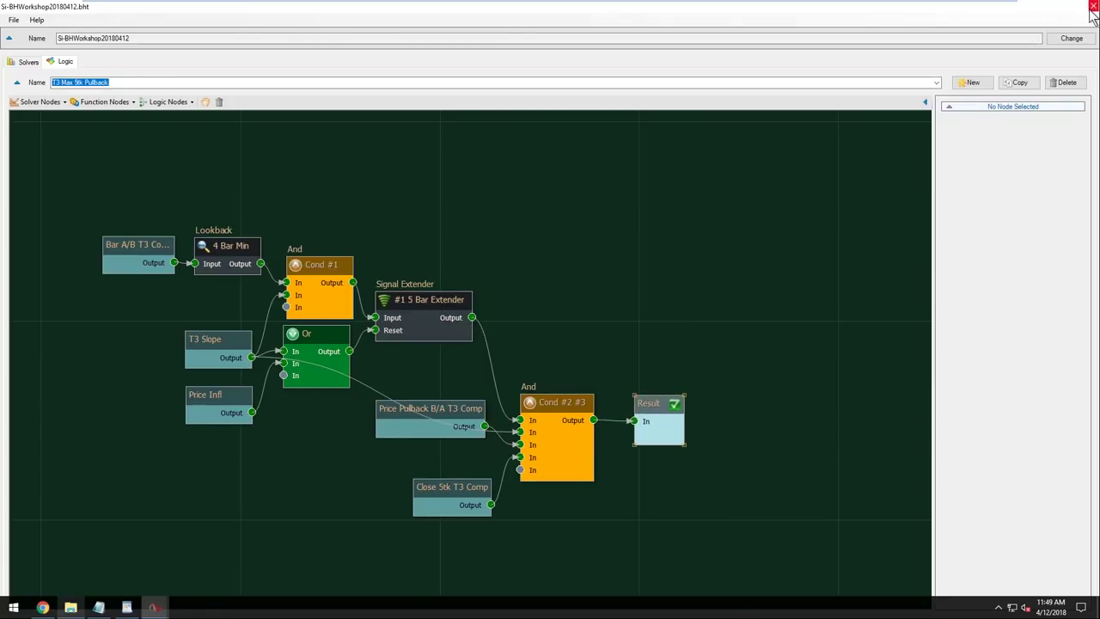
pyautogui.click(1083, 7)
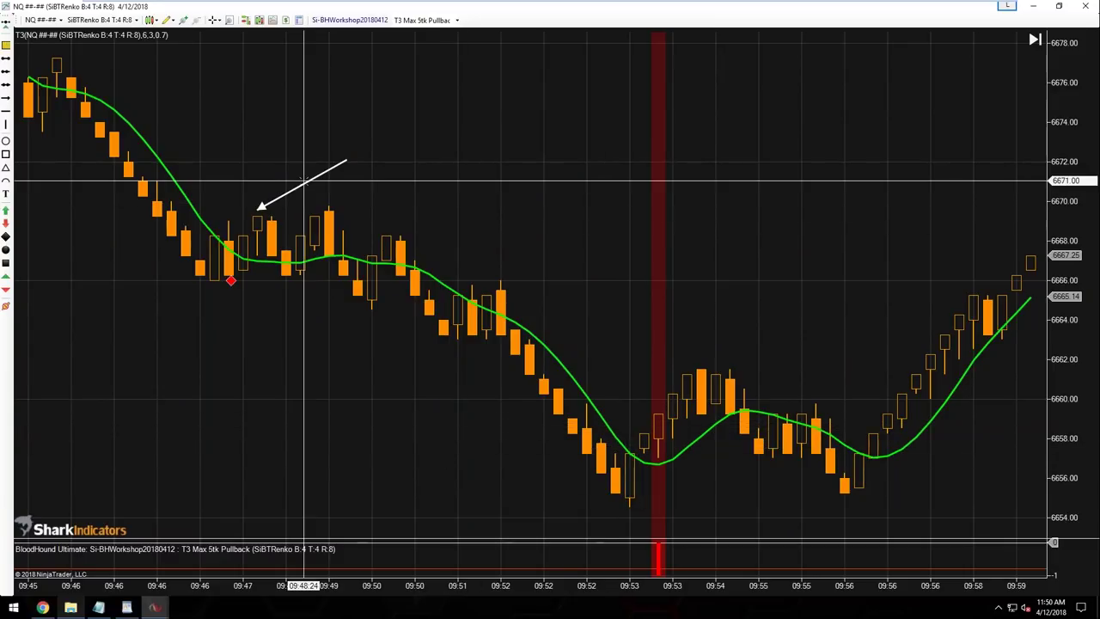
# - Move the chart arrow to point at the red-highlighted short signal bar near 09:53
pyautogui.moveTo(300, 184)
pyautogui.mouseDown()
pyautogui.moveTo(682, 318)
pyautogui.moveTo(706, 390)
pyautogui.mouseUp()
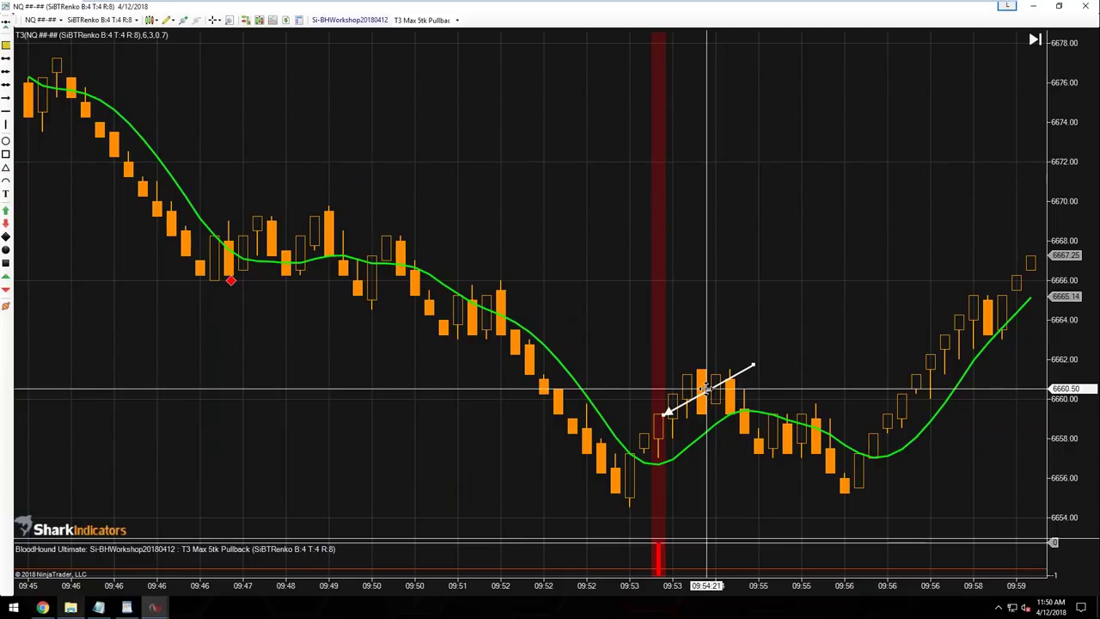
pyautogui.moveTo(705, 387); pyautogui.dragTo(707, 386)
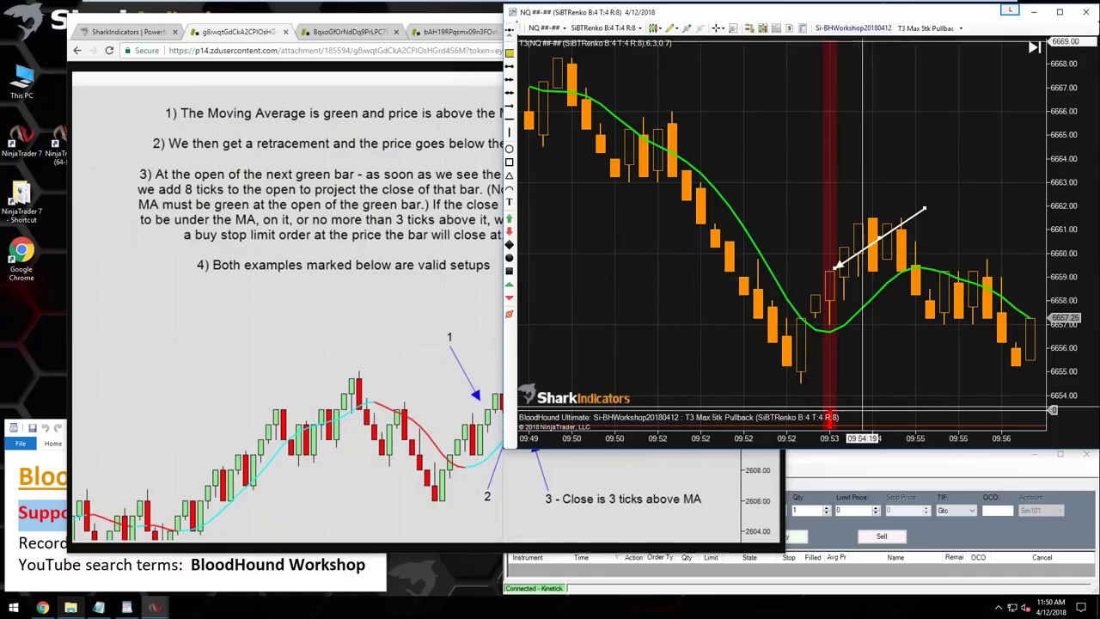
# - Open the pullback logic in an enlarged editor beside the chart and move Cond #2 #3 and Close 5tk T3 Comp upward
pyautogui.moveTo(257, 67); pyautogui.dragTo(198, 12)
pyautogui.moveTo(390, 368); pyautogui.dragTo(631, 500)
pyautogui.click(69, 70)
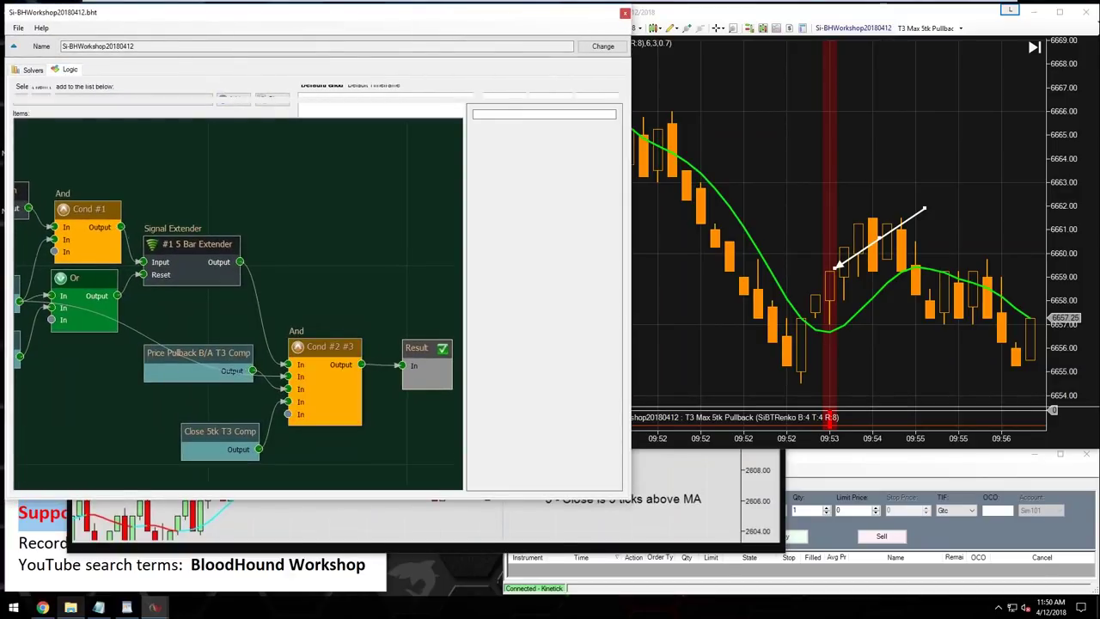
pyautogui.moveTo(322, 347); pyautogui.dragTo(322, 291)
pyautogui.moveTo(220, 432); pyautogui.dragTo(219, 412)
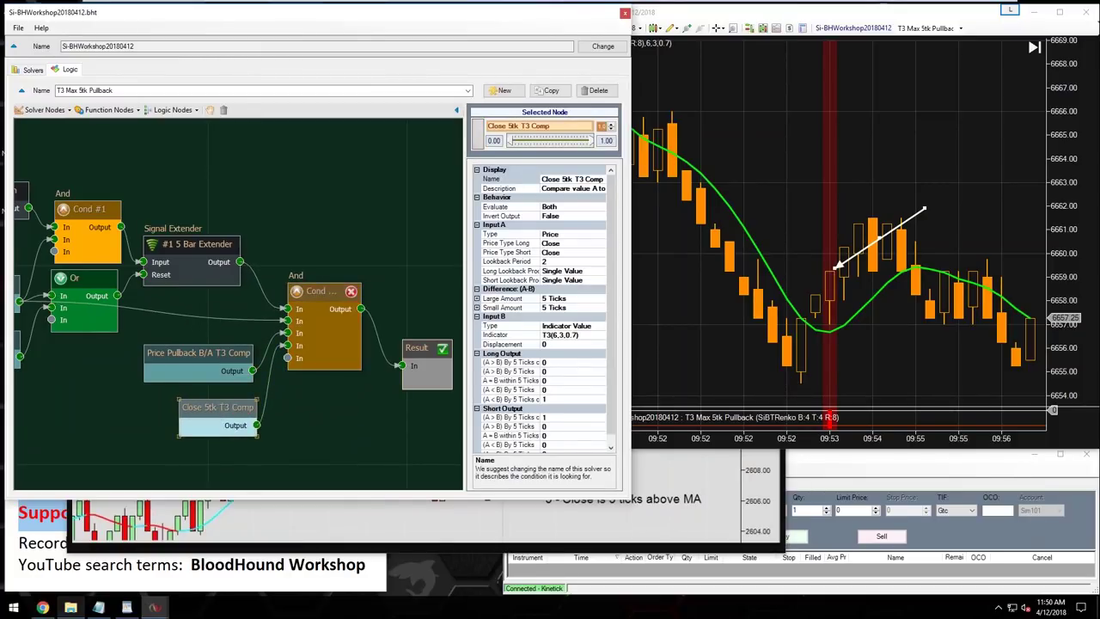
pyautogui.moveTo(327, 444); pyautogui.dragTo(312, 381)
# - Add a Bar Direction solver below Close 5tk T3 Comp and connect its output to Cond #2 #3
pyautogui.click(43, 109)
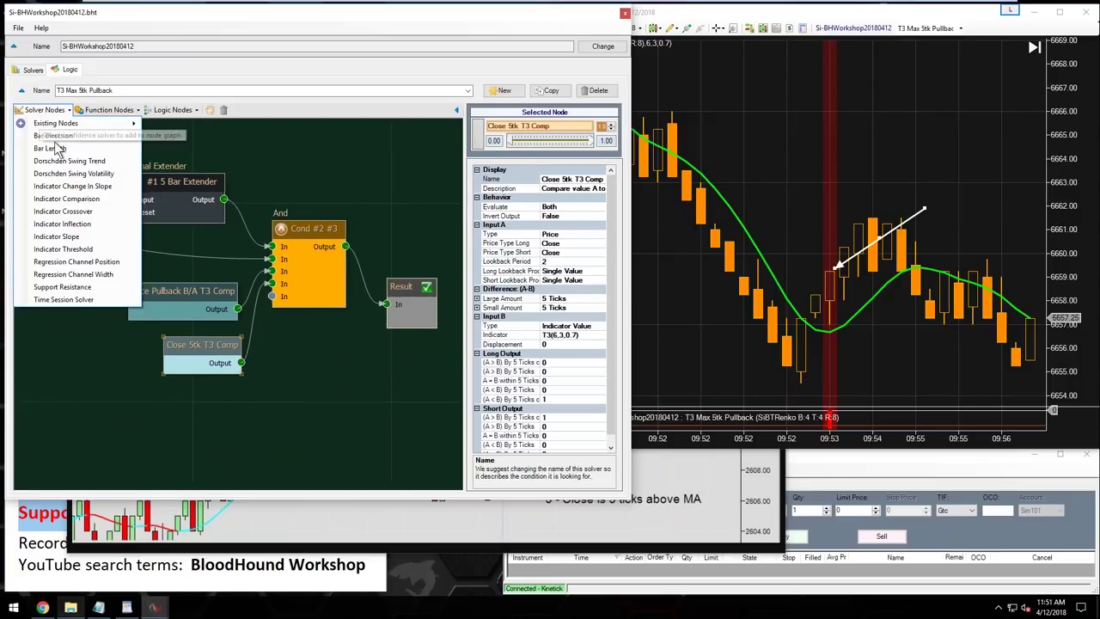
pyautogui.click(53, 135)
pyautogui.moveTo(271, 314); pyautogui.dragTo(211, 401)
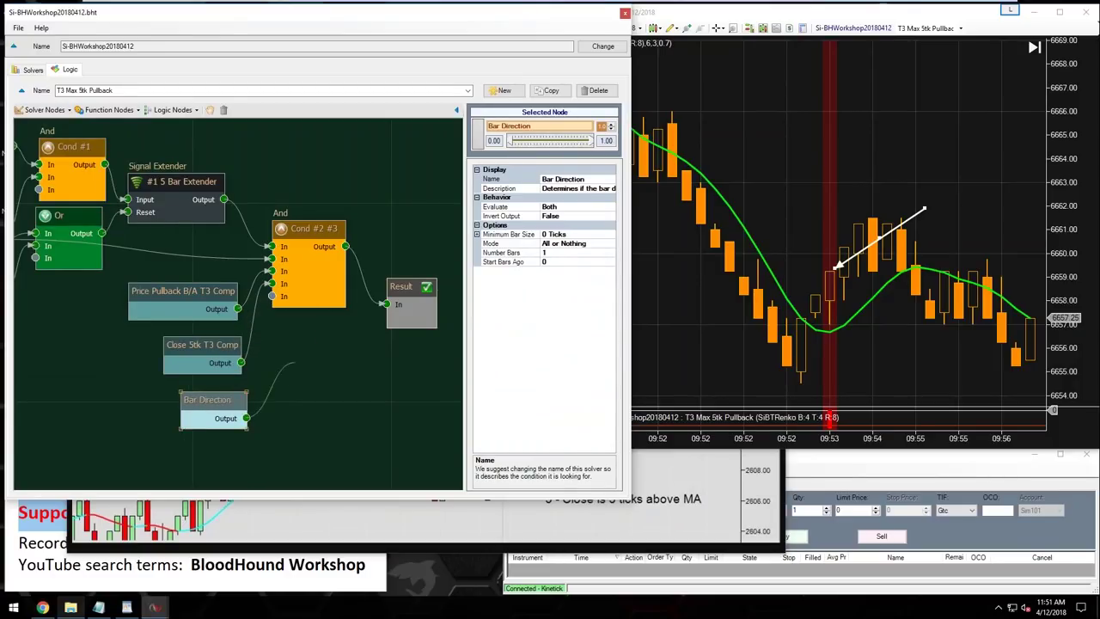
pyautogui.moveTo(294, 364); pyautogui.dragTo(300, 292)
pyautogui.moveTo(204, 346); pyautogui.dragTo(201, 341)
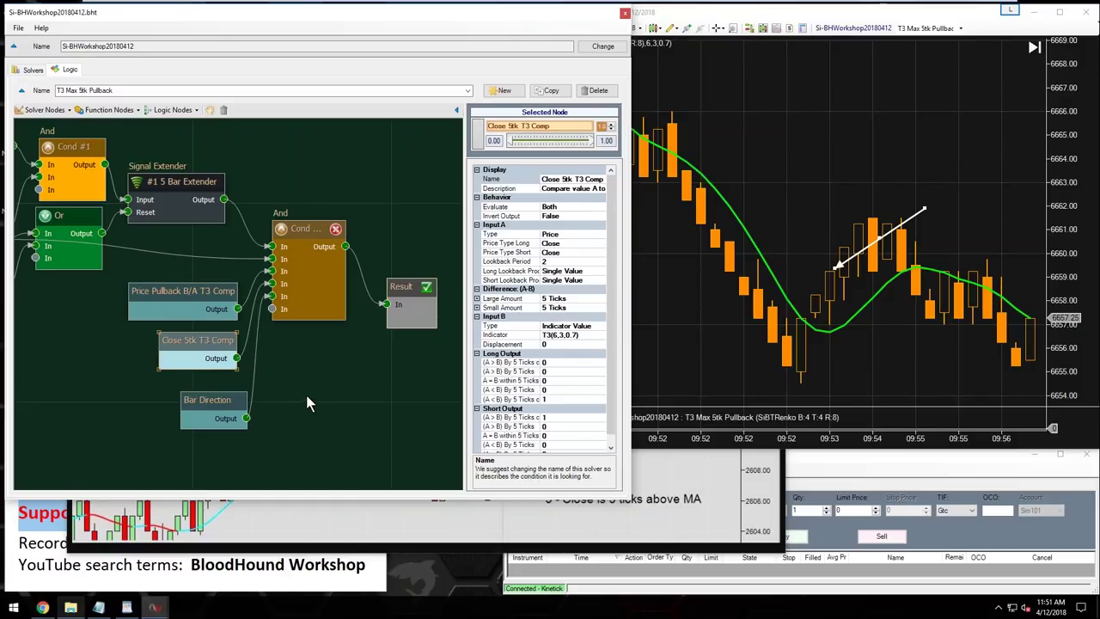
pyautogui.moveTo(211, 404); pyautogui.dragTo(210, 399)
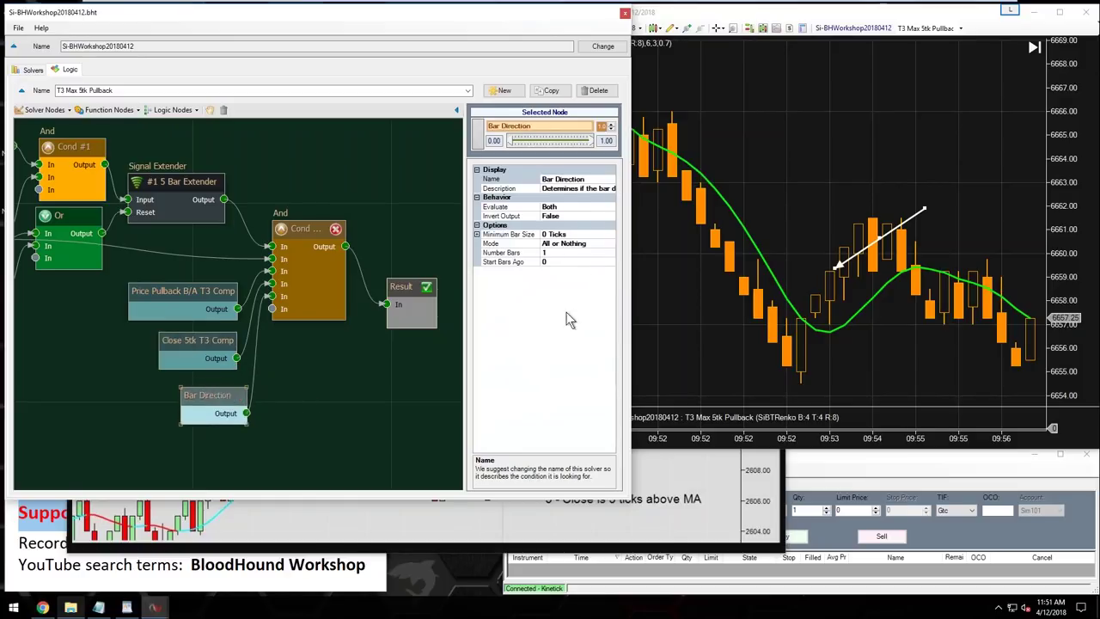
# - Maximize the NQ chart and point the arrow at the green-highlighted long signal bar just before 10:02
pyautogui.click(624, 12)
pyautogui.doubleClick(771, 16)
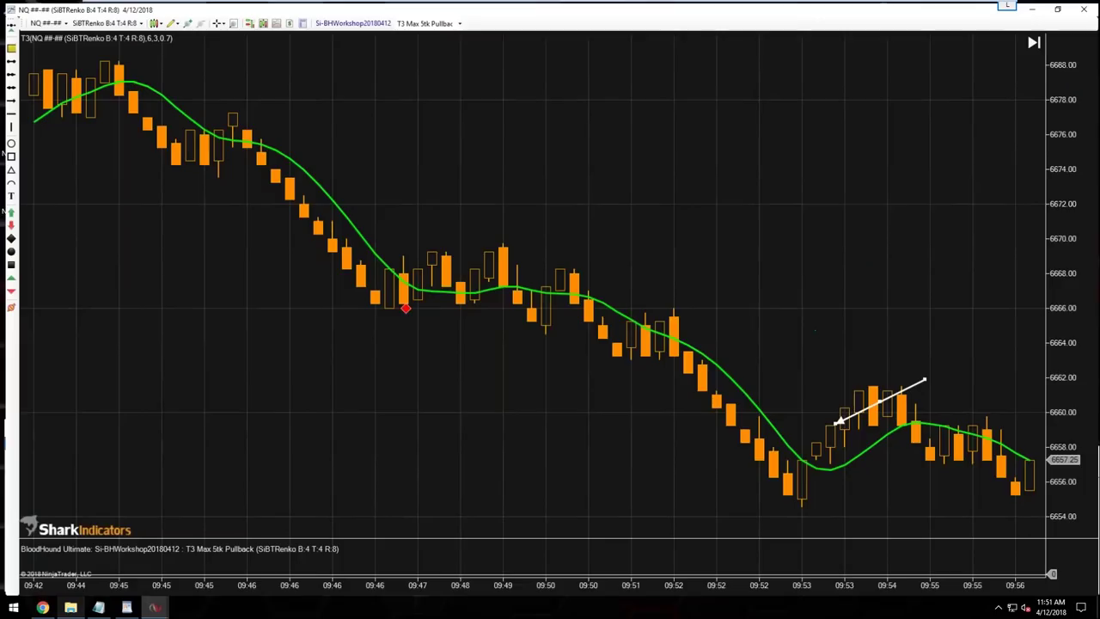
pyautogui.scroll(-10, 543, 496)
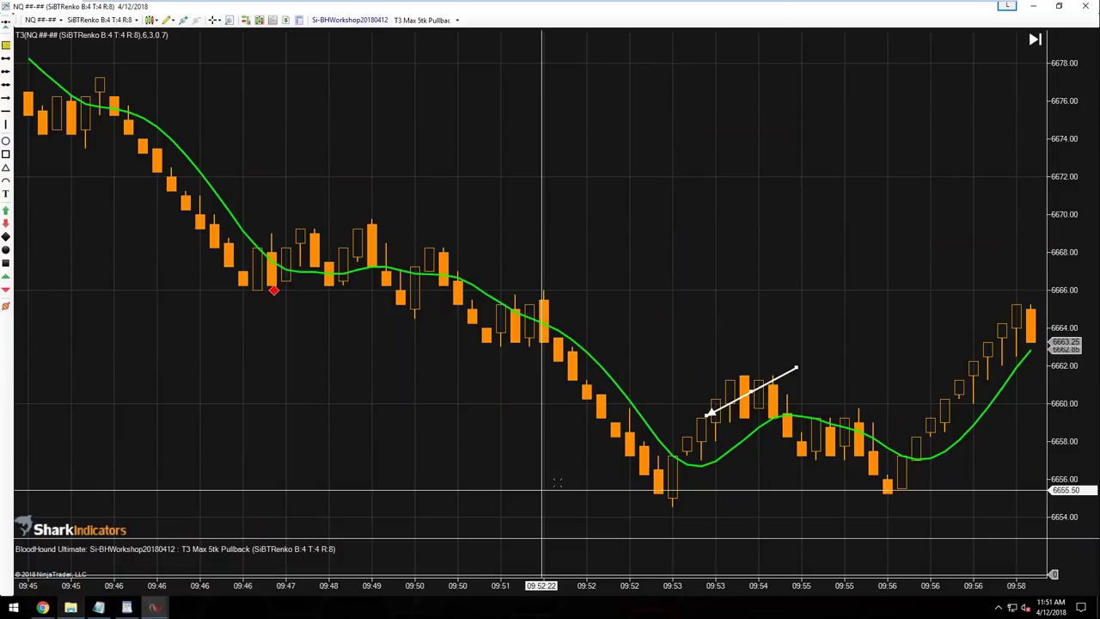
pyautogui.scroll(-3, 535, 518)
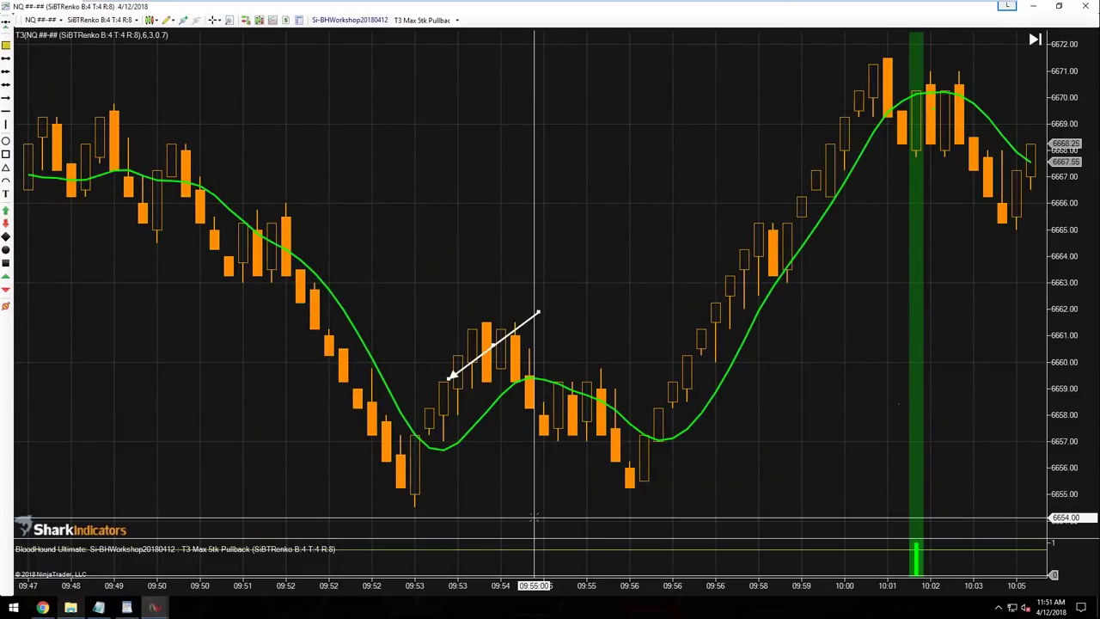
pyautogui.scroll(-5, 535, 518)
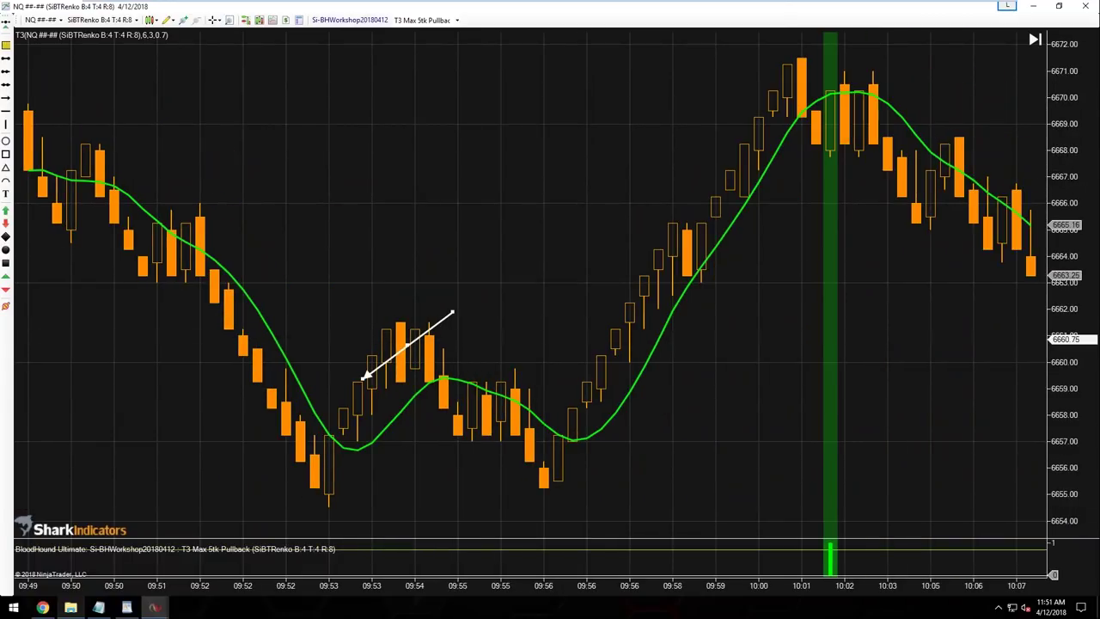
pyautogui.moveTo(444, 314)
pyautogui.mouseDown()
pyautogui.moveTo(798, 167)
pyautogui.moveTo(888, 96)
pyautogui.mouseUp()
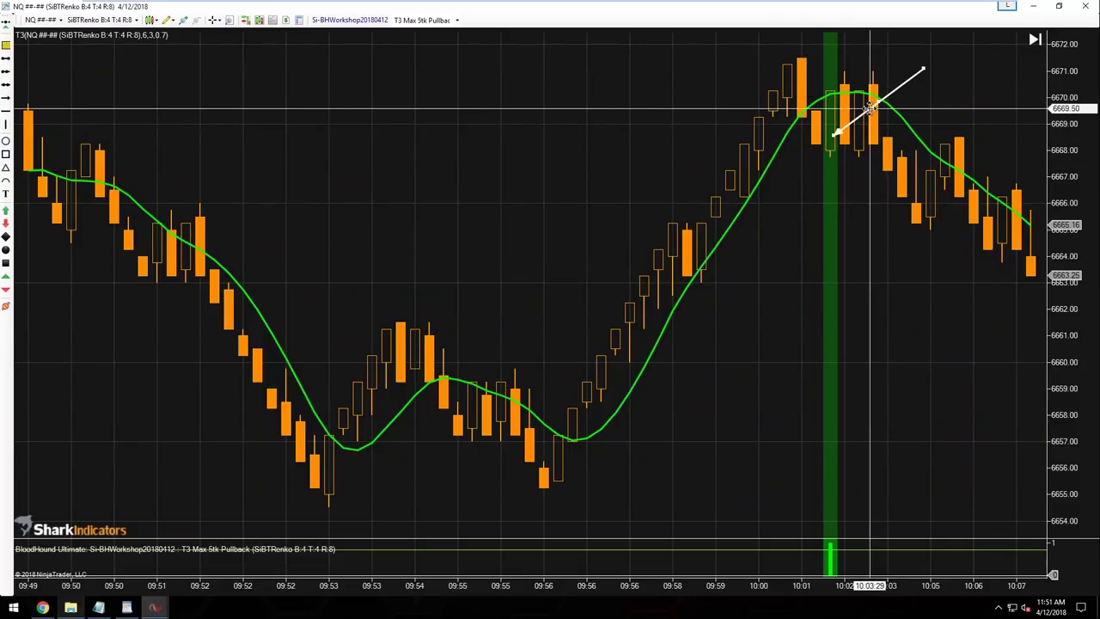
pyautogui.scroll(-6, 855, 456)
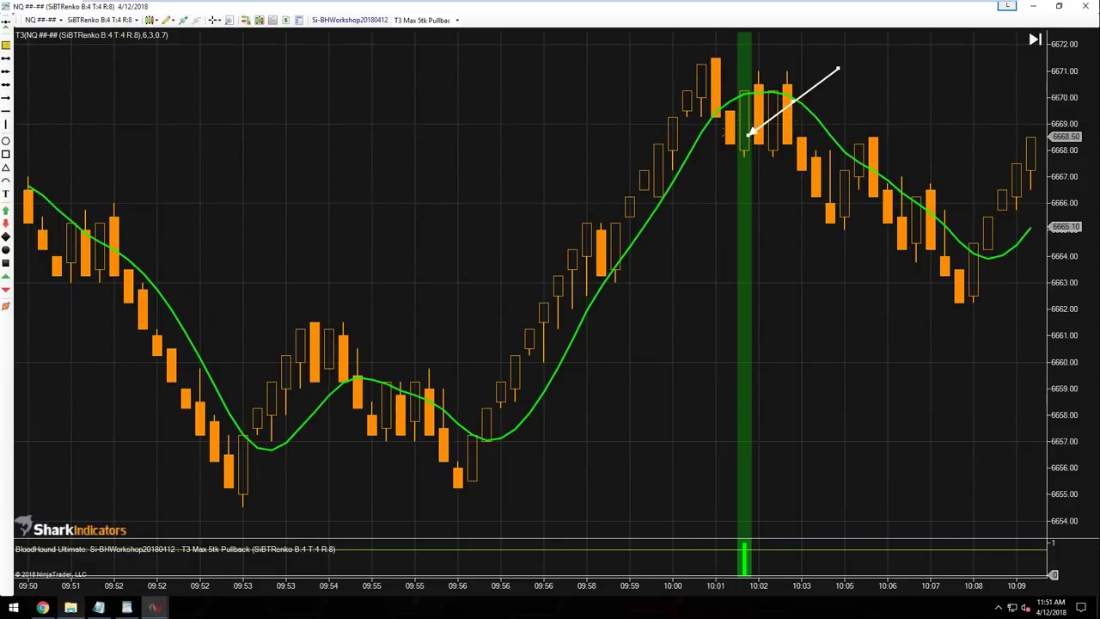
# - Move the chart arrow to the green-highlighted signal bar's close near 10:02, and out of the way below the bars near 10:03
pyautogui.moveTo(749, 133)
pyautogui.mouseDown()
pyautogui.moveTo(768, 115)
pyautogui.moveTo(772, 75)
pyautogui.mouseUp()
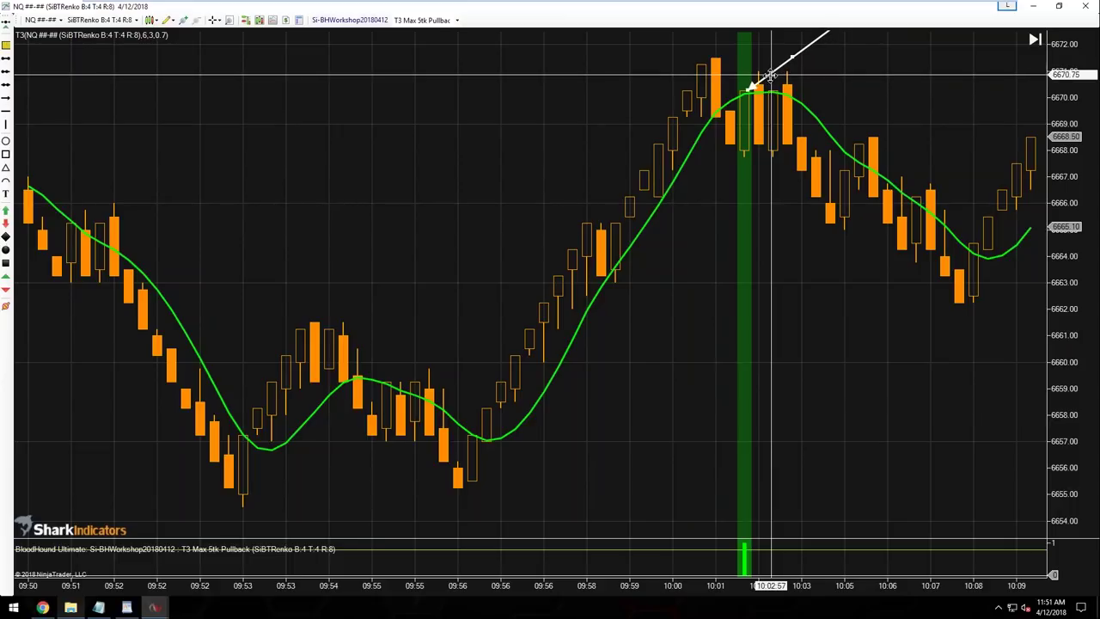
pyautogui.moveTo(772, 74)
pyautogui.mouseDown()
pyautogui.moveTo(801, 176)
pyautogui.moveTo(801, 227)
pyautogui.mouseUp()
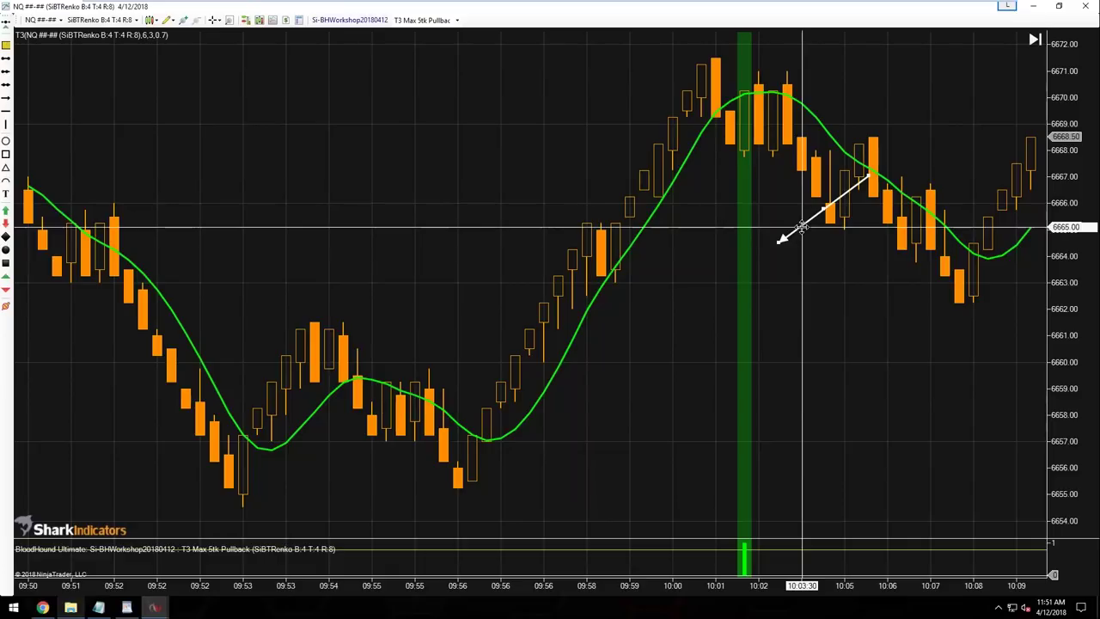
# - Examine the T3 Max 5tk Pullback long and short signals from about 09:58 to 11:21, restoring the chart window for the last ones
pyautogui.scroll(-10, 802, 228)
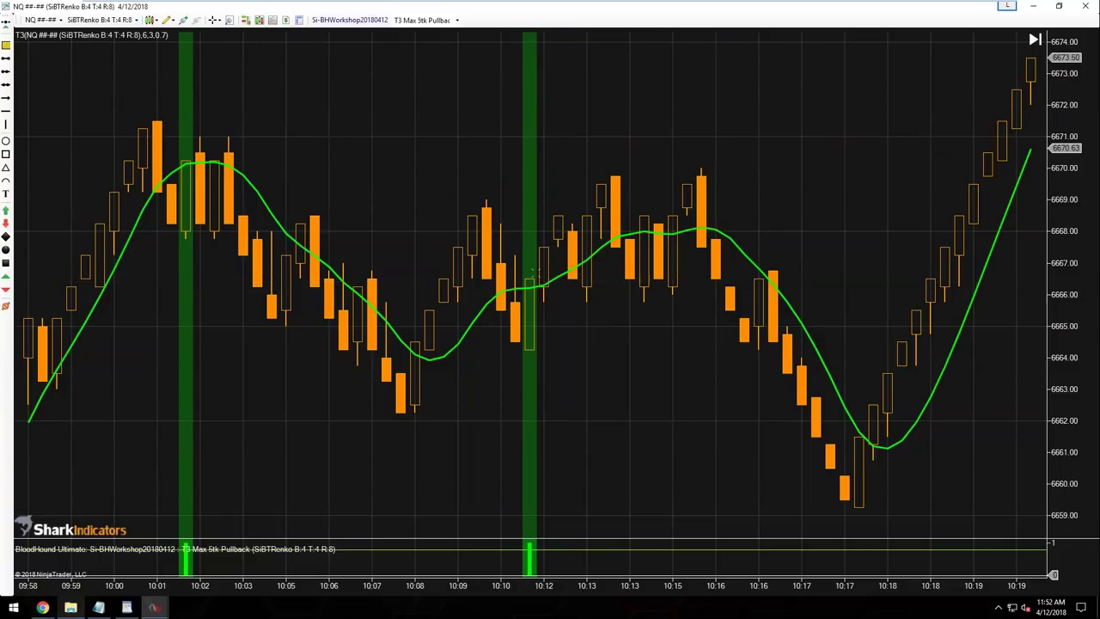
pyautogui.scroll(-10, 533, 343)
pyautogui.scroll(-15, 505, 421)
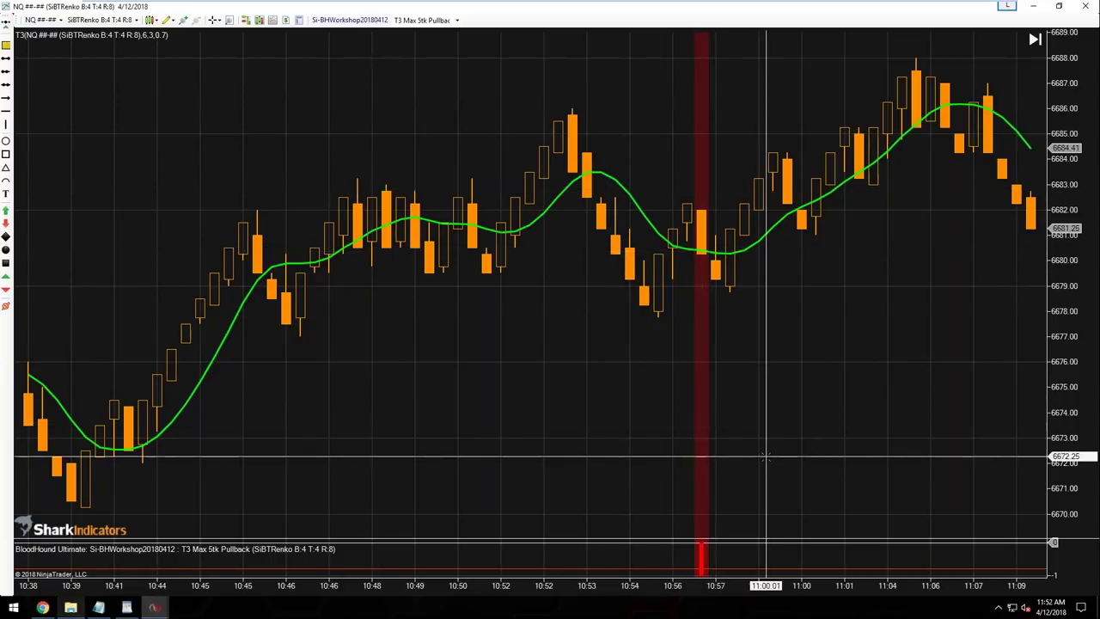
pyautogui.scroll(-8, 765, 458)
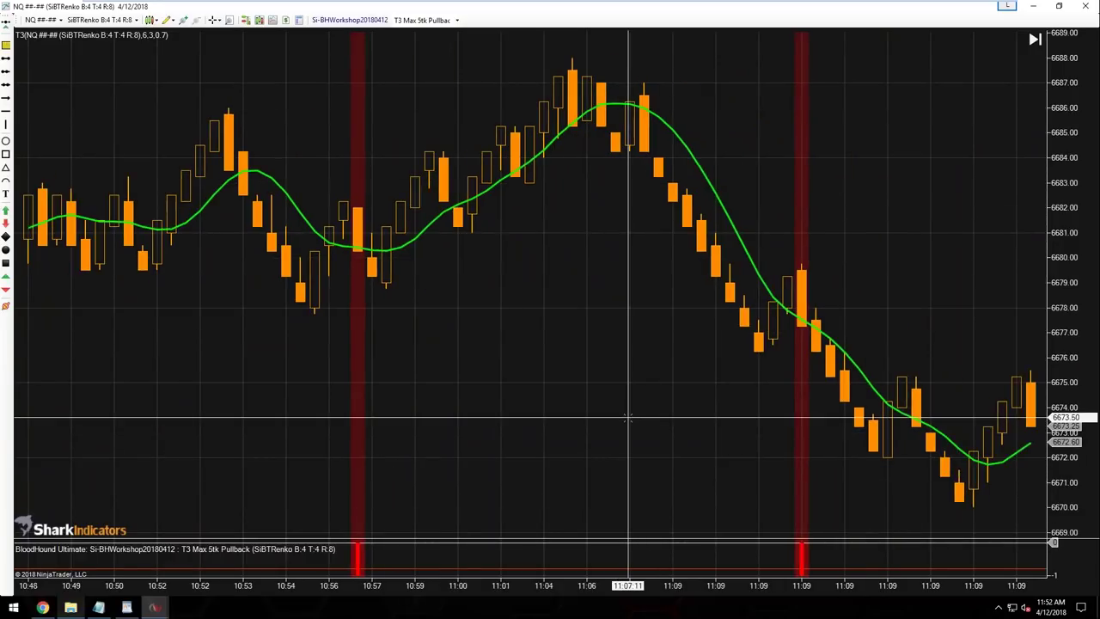
pyautogui.scroll(-3, 637, 395)
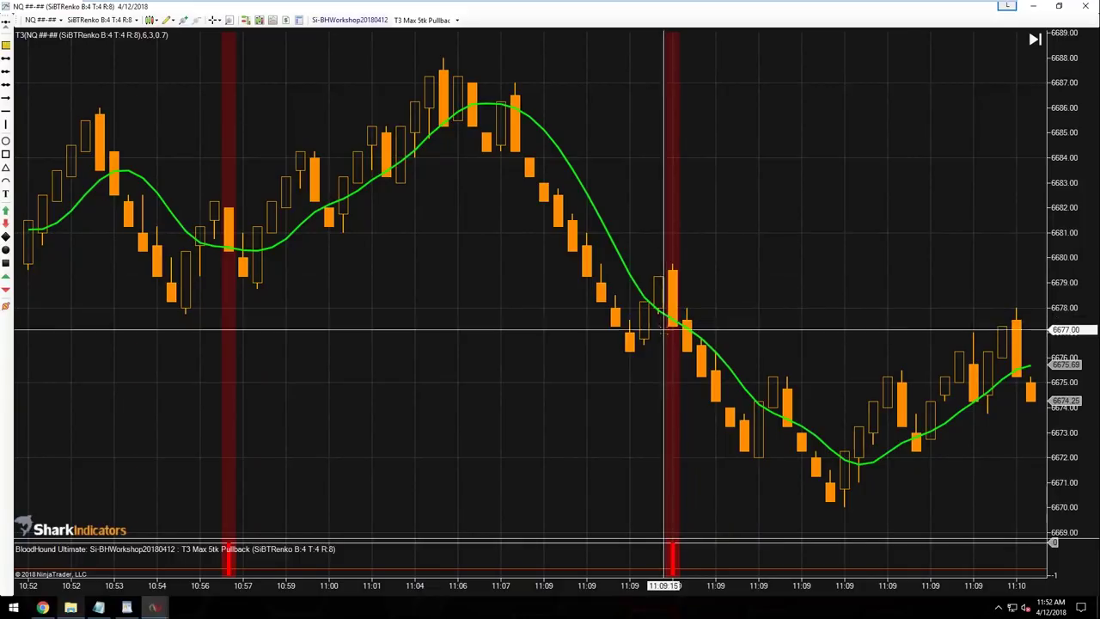
pyautogui.scroll(-15, 664, 322)
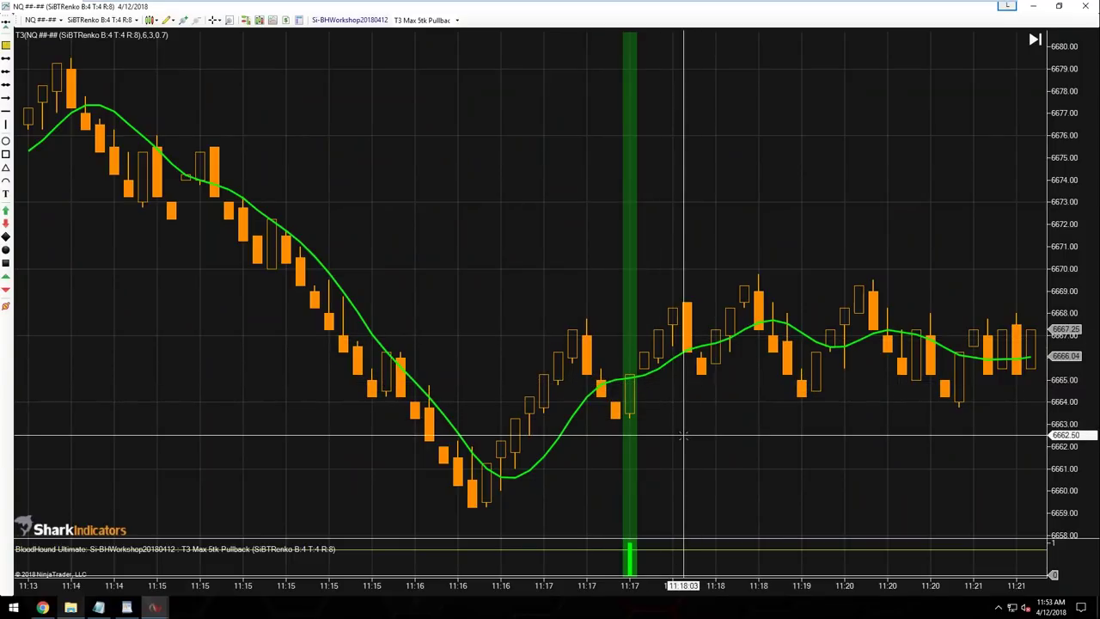
pyautogui.doubleClick(684, 12)
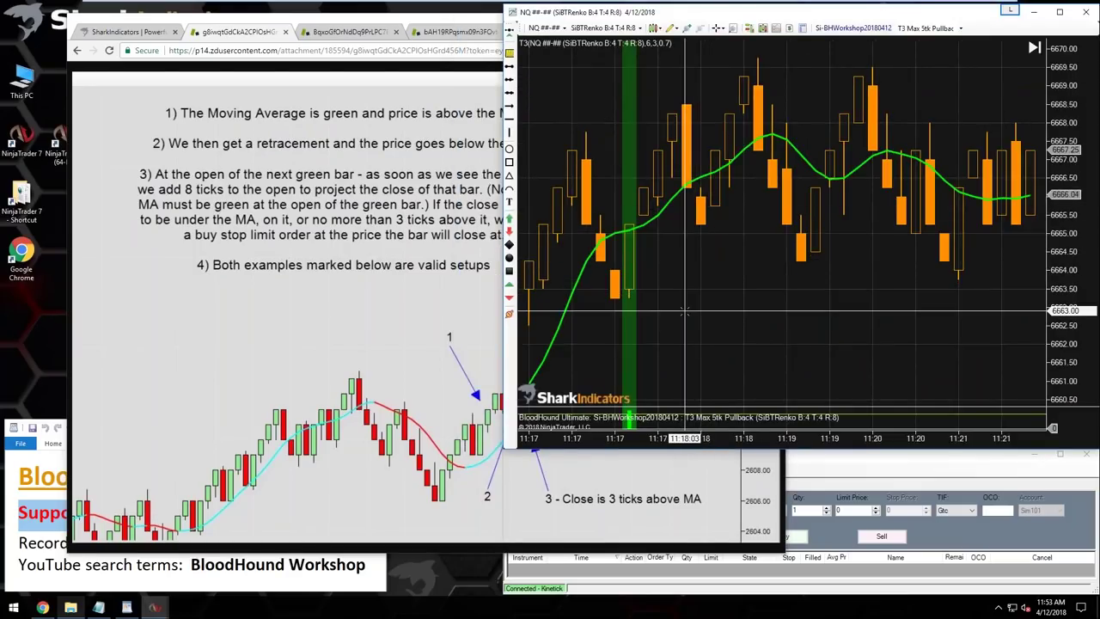
pyautogui.moveTo(690, 311); pyautogui.dragTo(846, 319)
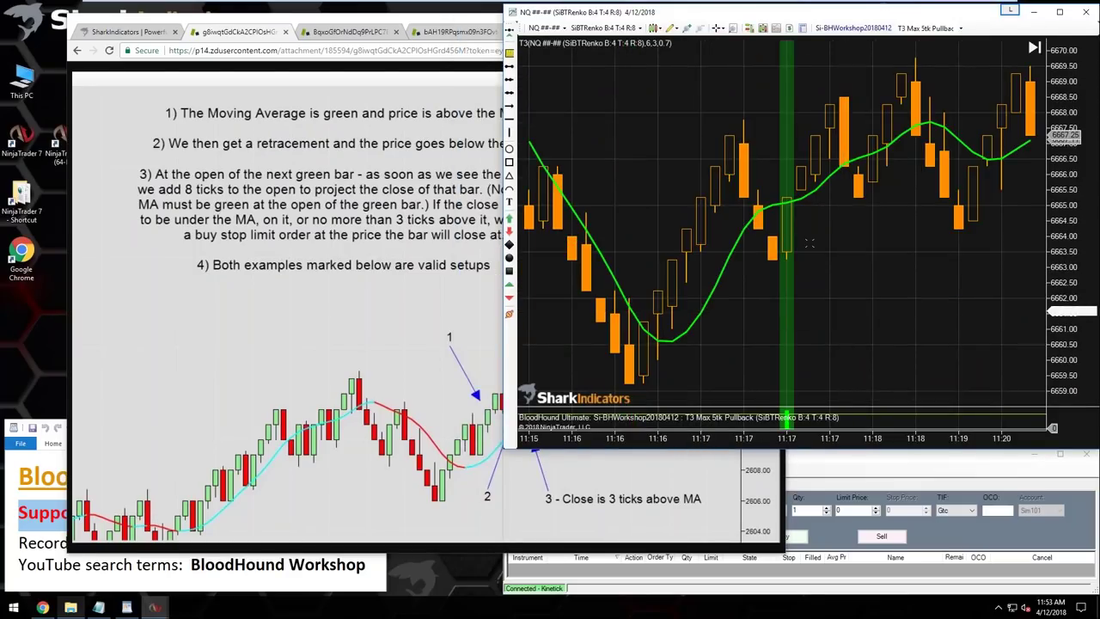
# - Set Calculate on bar close to False for the BloodHound Ultimate indicator on the NQ chart
pyautogui.rightClick(633, 148)
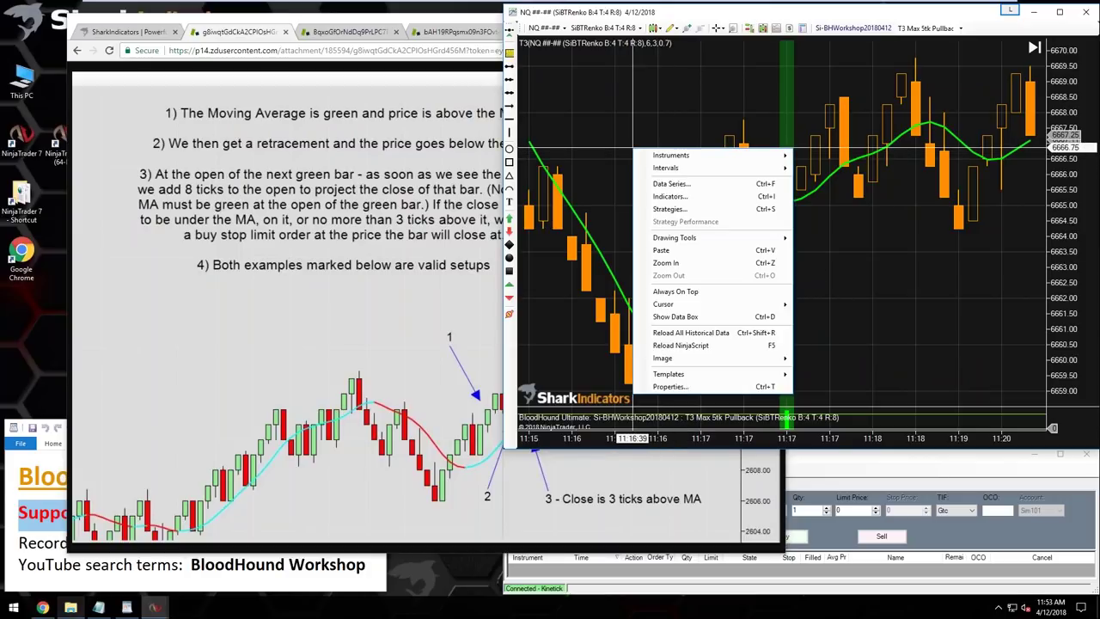
pyautogui.click(667, 198)
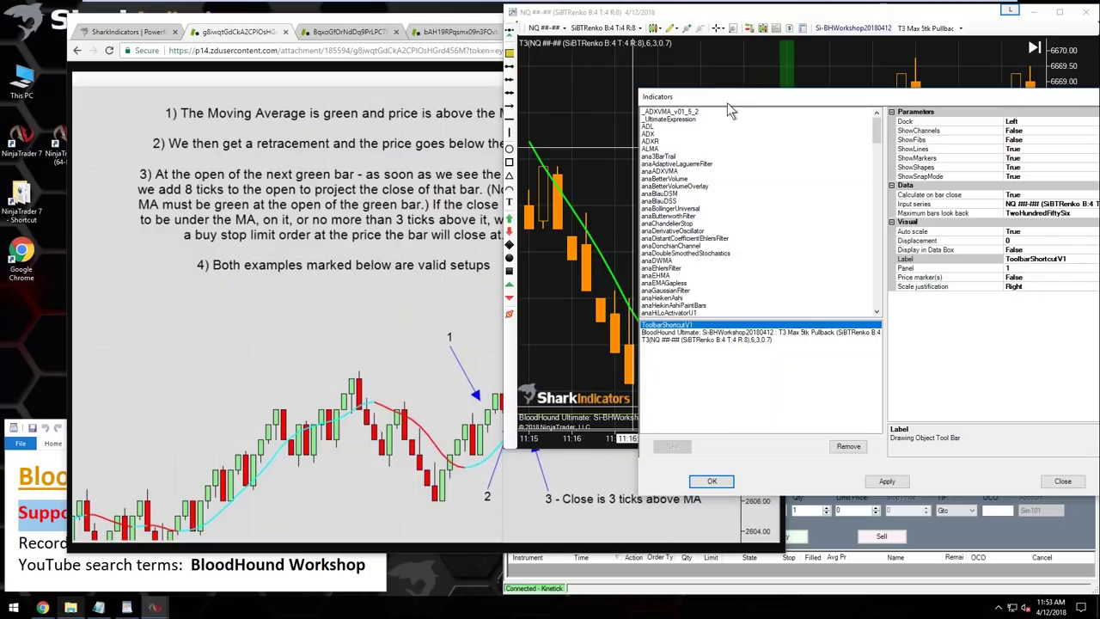
pyautogui.moveTo(728, 102); pyautogui.dragTo(721, 101)
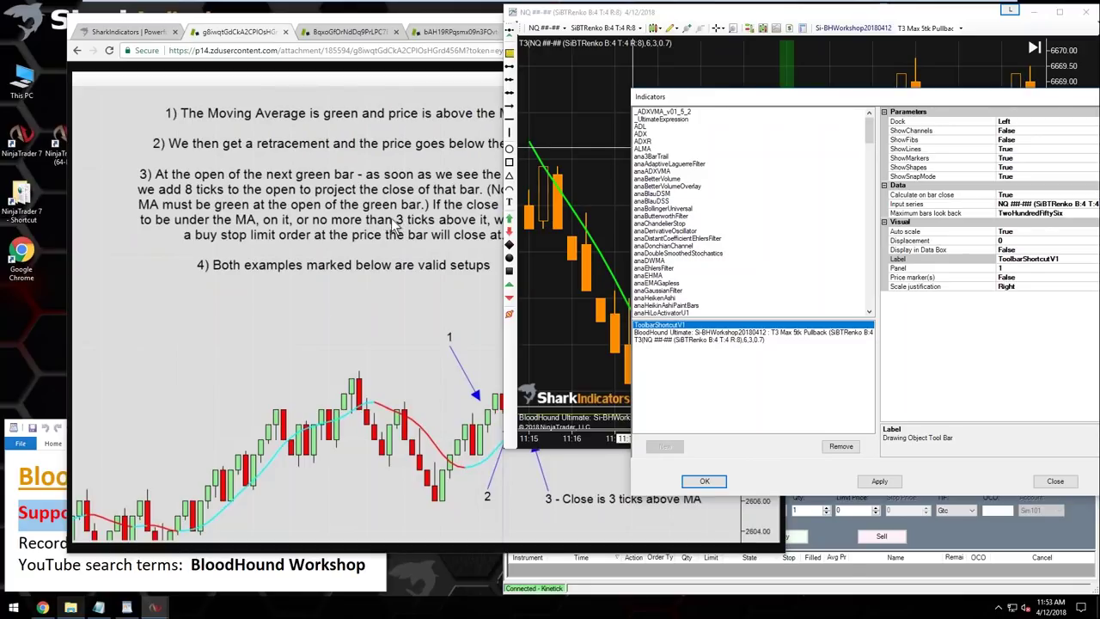
pyautogui.moveTo(732, 100); pyautogui.dragTo(344, 92)
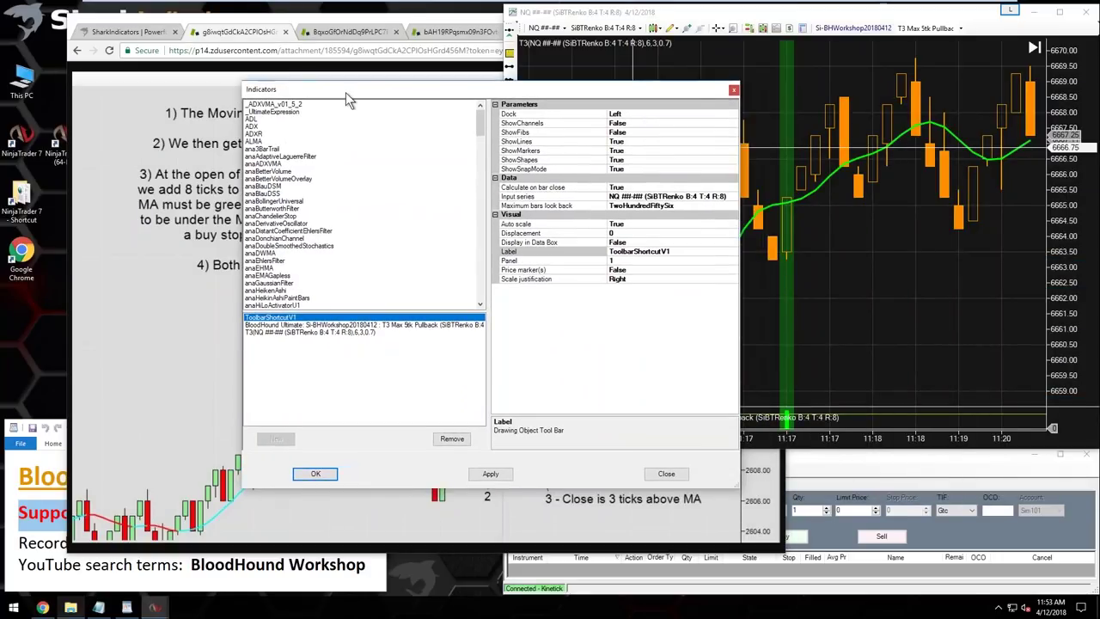
pyautogui.click(267, 325)
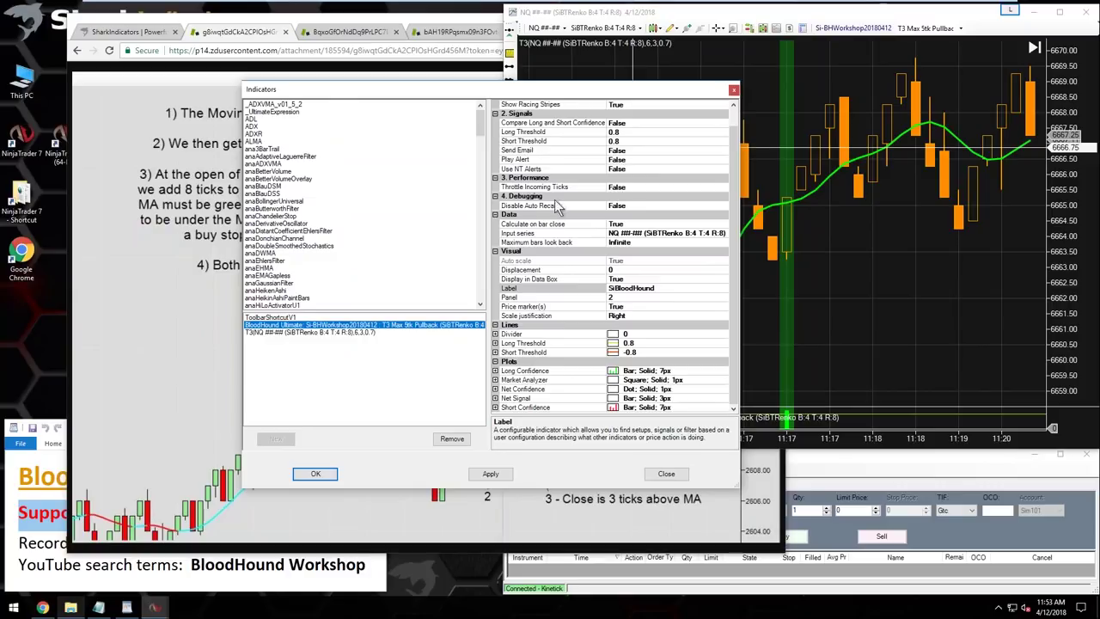
pyautogui.click(532, 225)
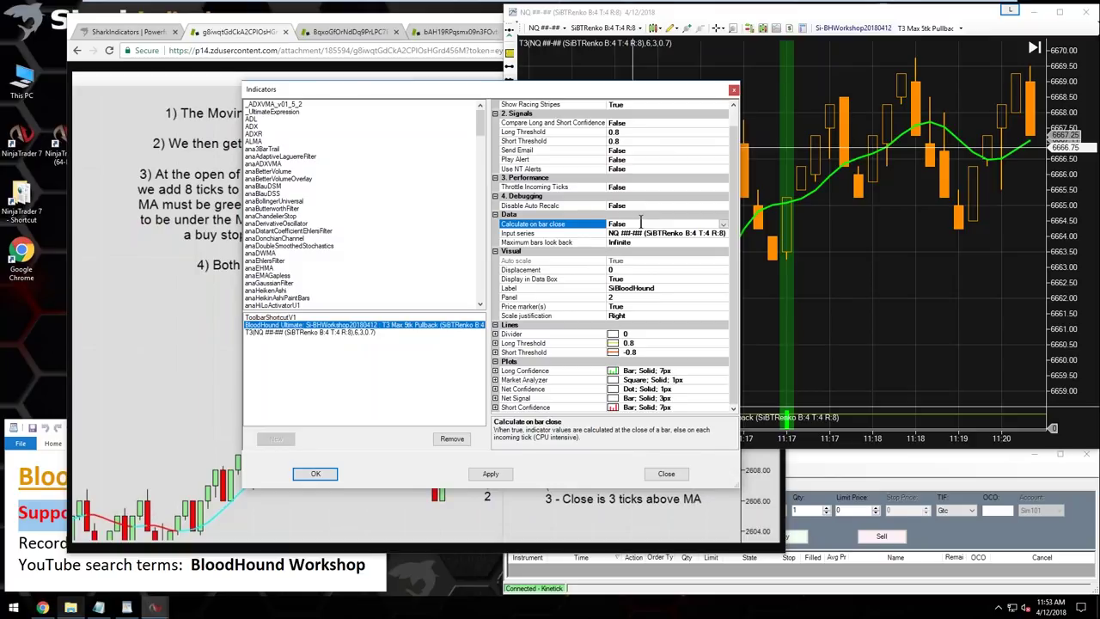
pyautogui.click(319, 479)
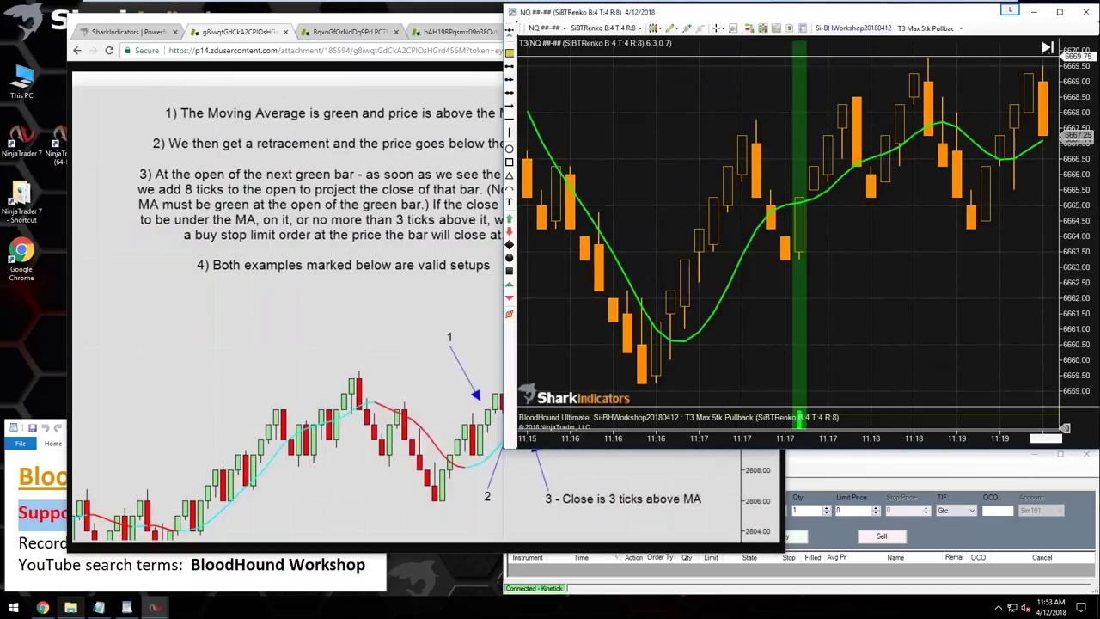
# - Return the chart to the latest bar, disconnect Kinetick Live and connect to the Simulated Data Feed
pyautogui.click(1046, 47)
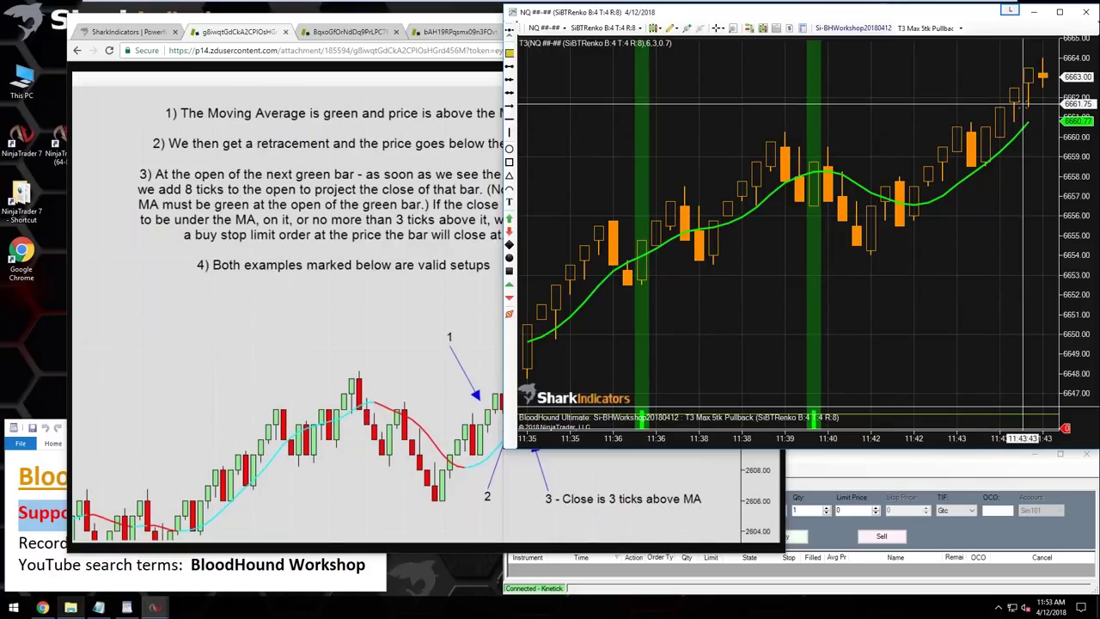
pyautogui.click(516, 469)
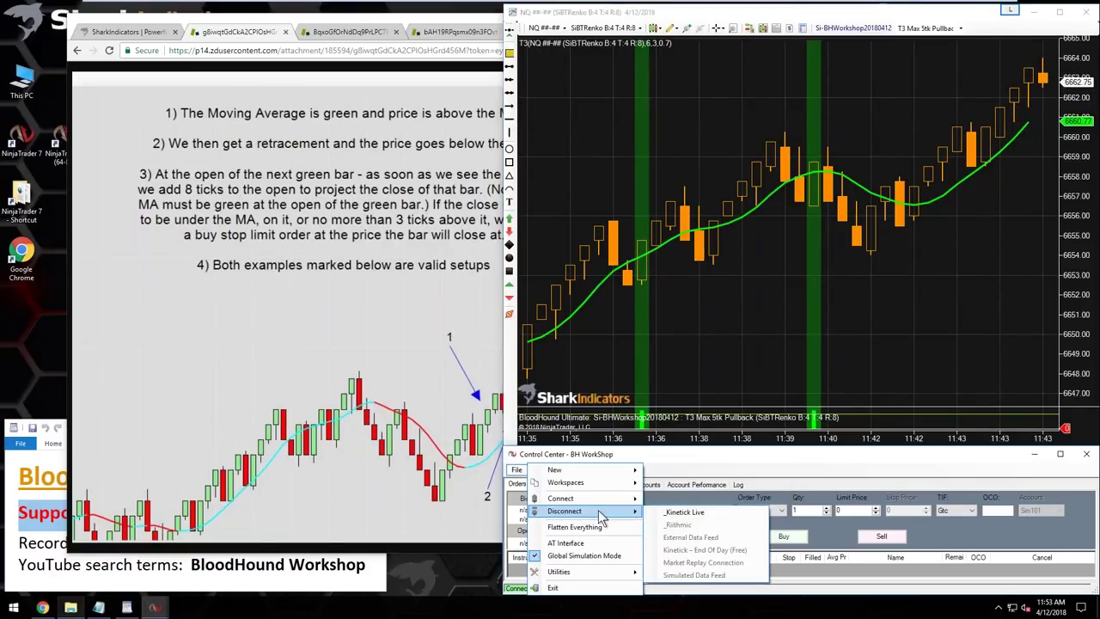
pyautogui.click(676, 513)
pyautogui.click(515, 469)
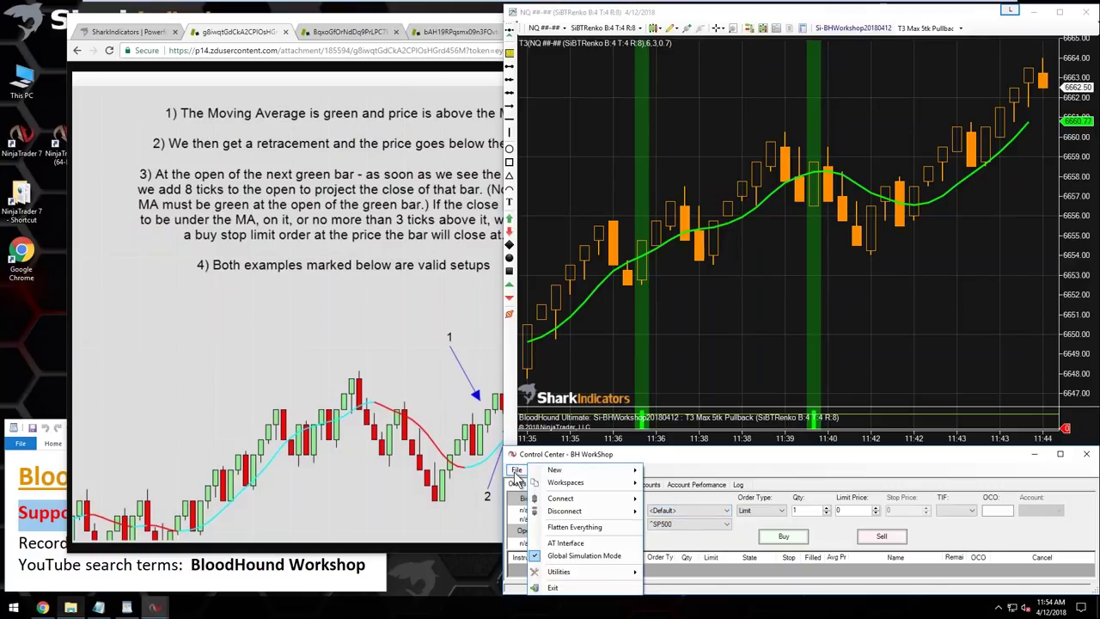
pyautogui.moveTo(575, 500)
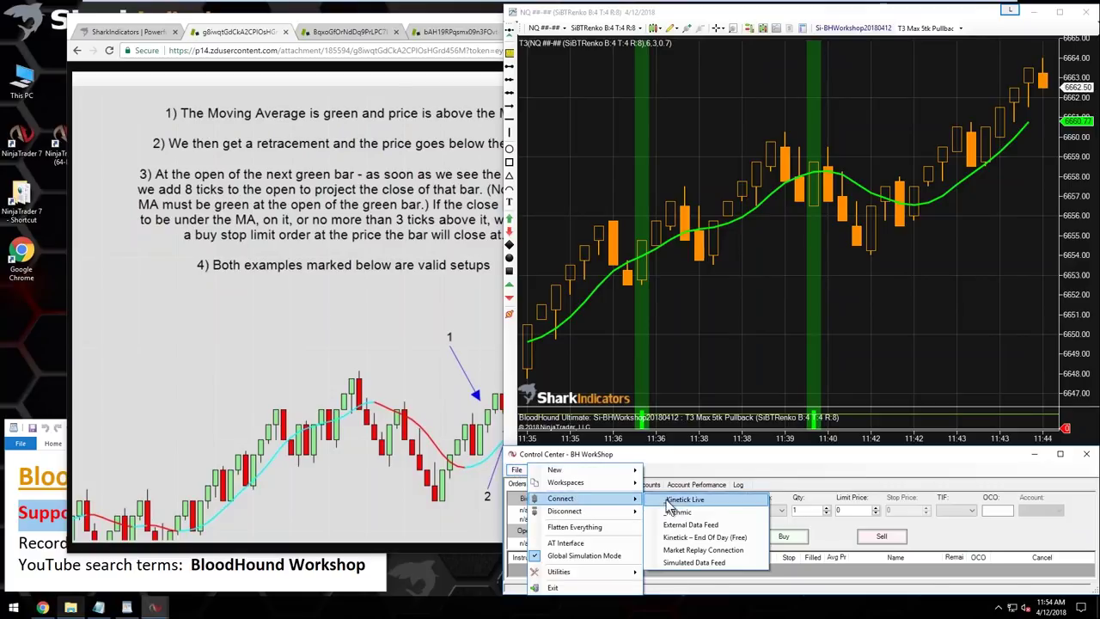
pyautogui.click(683, 562)
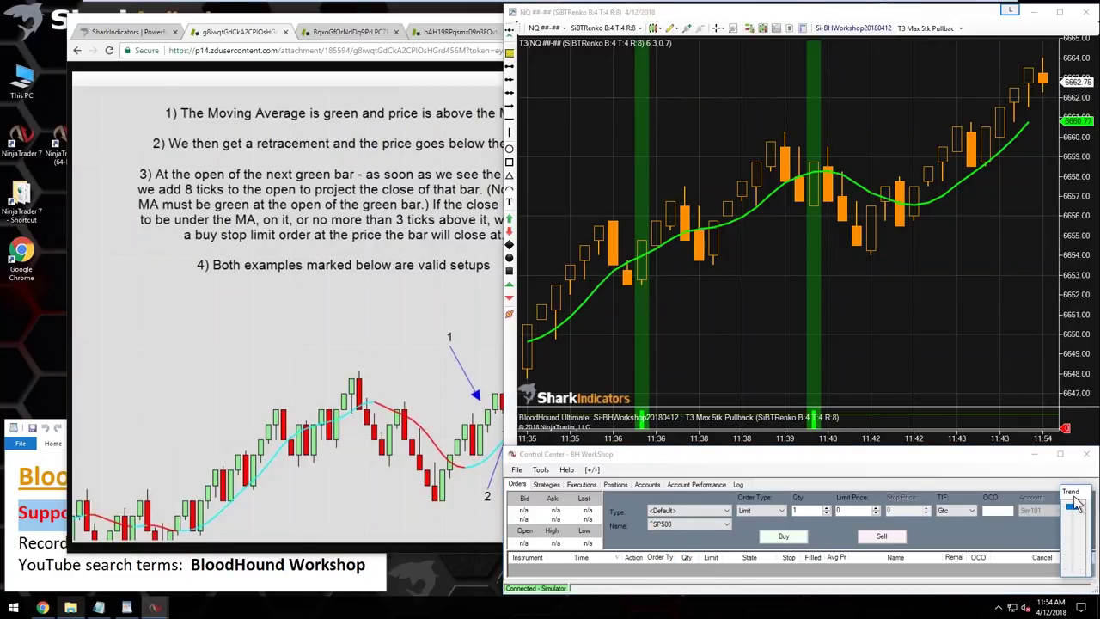
# - Set Calculate on bar close to False in the T3 indicator's settings and apply it
pyautogui.click(1021, 129)
pyautogui.doubleClick(1021, 129)
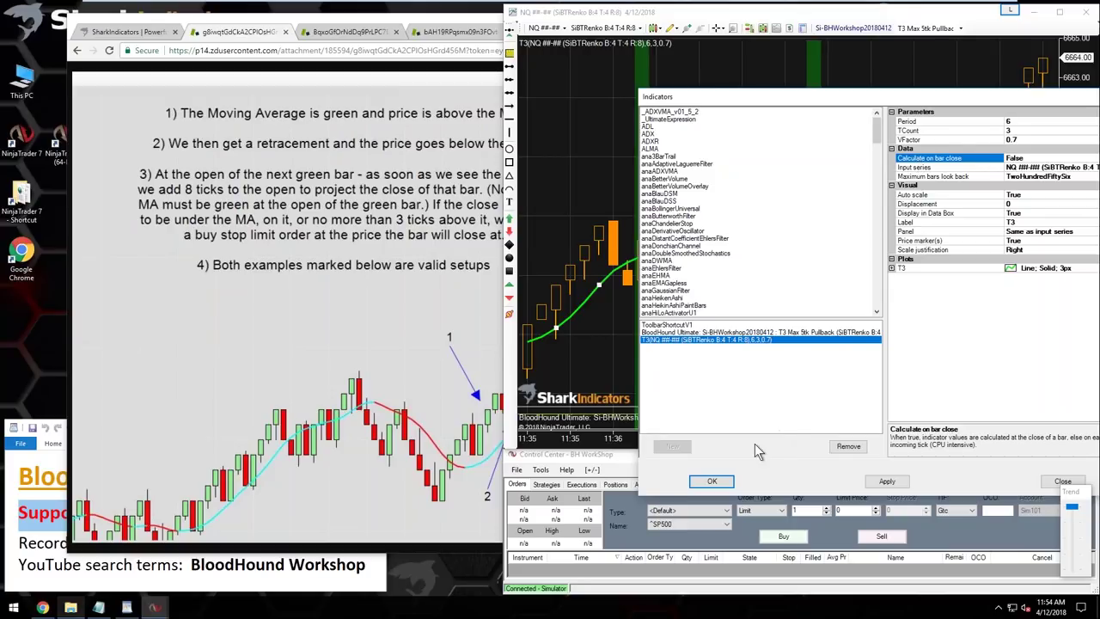
pyautogui.click(717, 481)
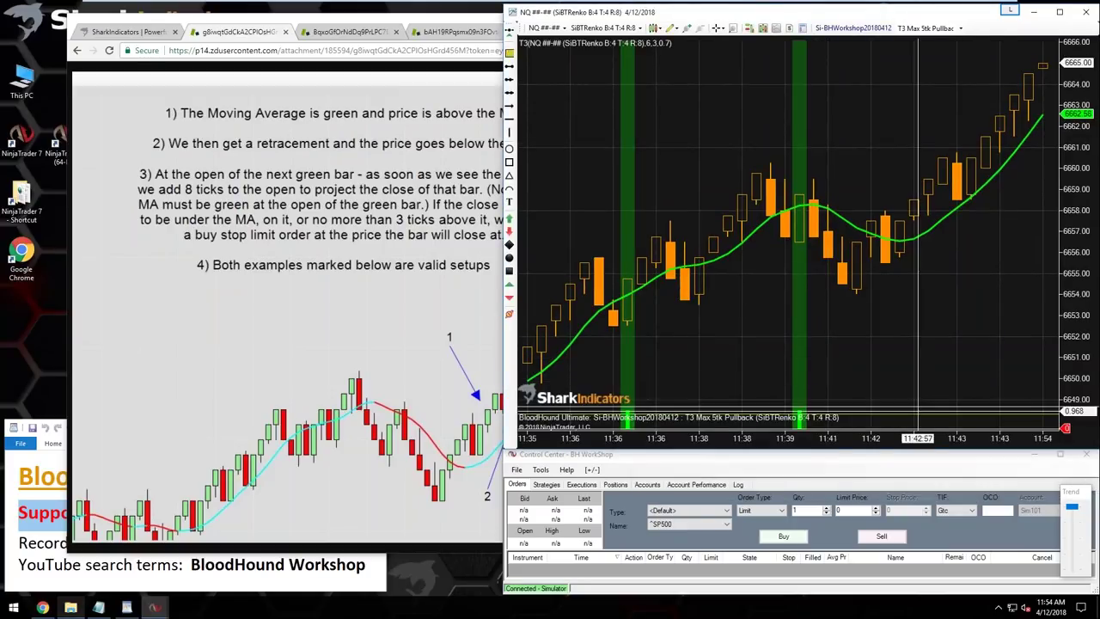
# - Lower the simulated feed's trend to produce a pullback and check the live long signal on the chart
pyautogui.click(1069, 563)
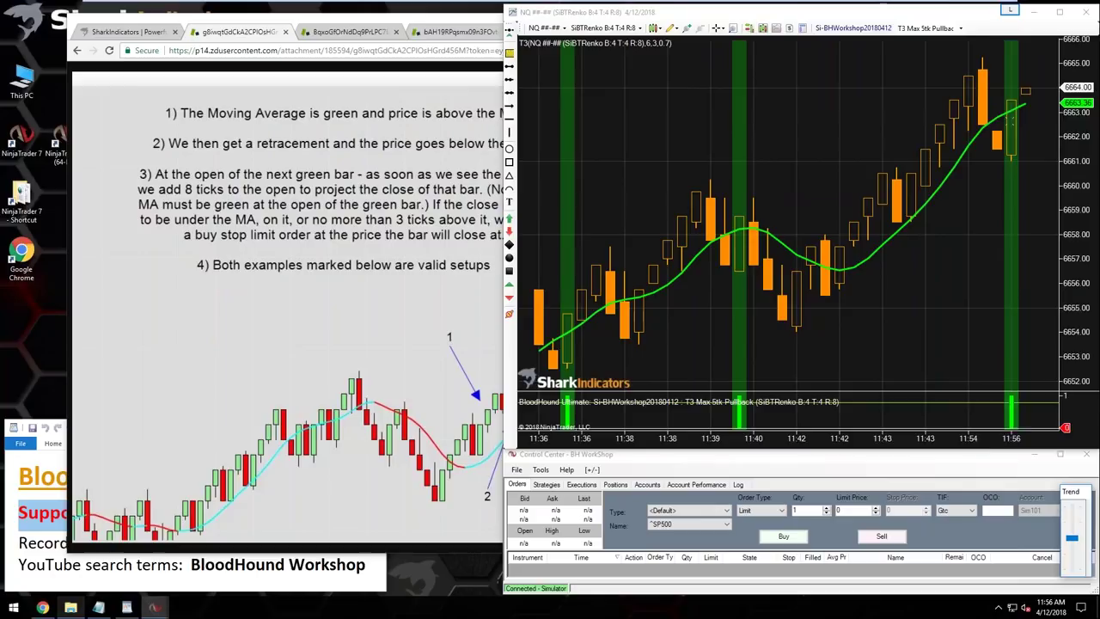
pyautogui.middleClick(1014, 125)
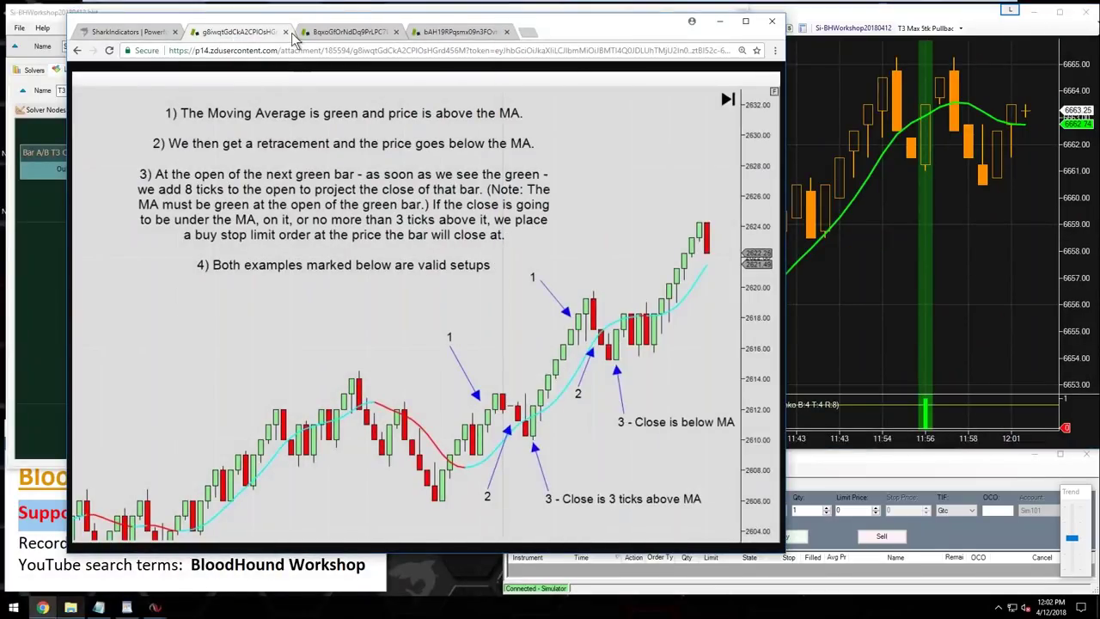
# - Close the finished T3 pullback example, enlarge the next example image to inspect its yellow-boxed bars, and minimize the browser
pyautogui.click(286, 32)
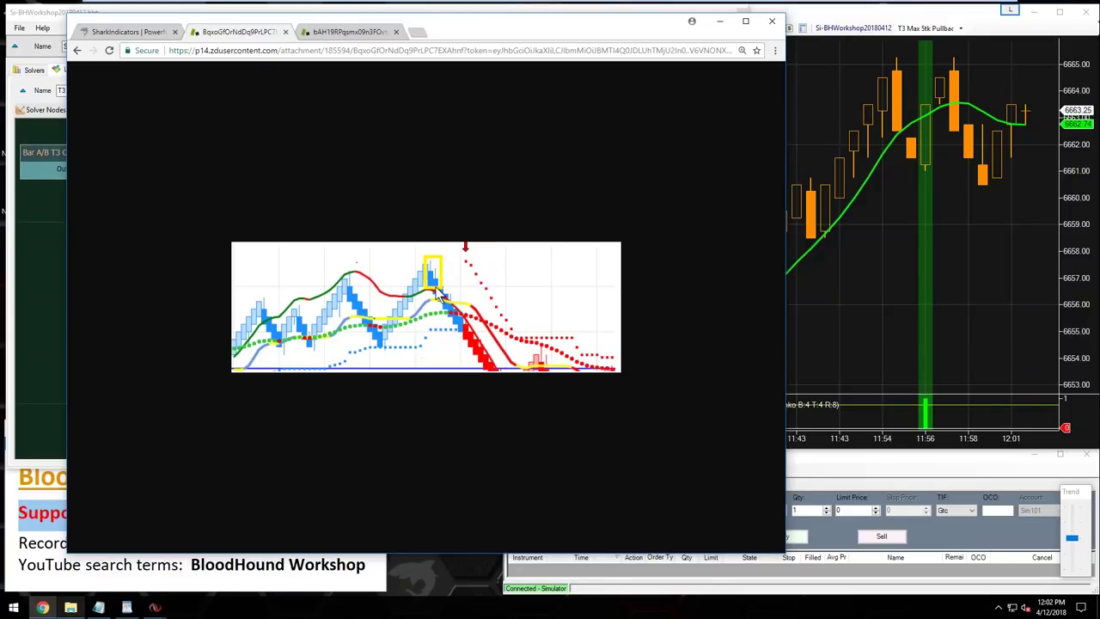
pyautogui.keyDown('ctrl'); pyautogui.scroll(5, 443, 300); pyautogui.keyUp('ctrl')
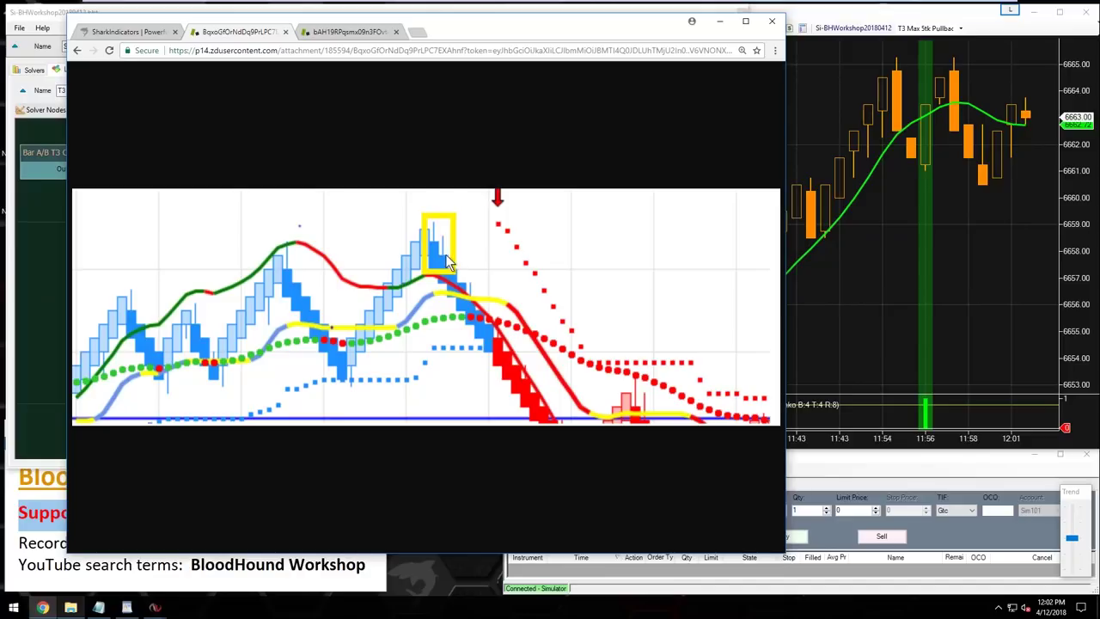
pyautogui.click(720, 24)
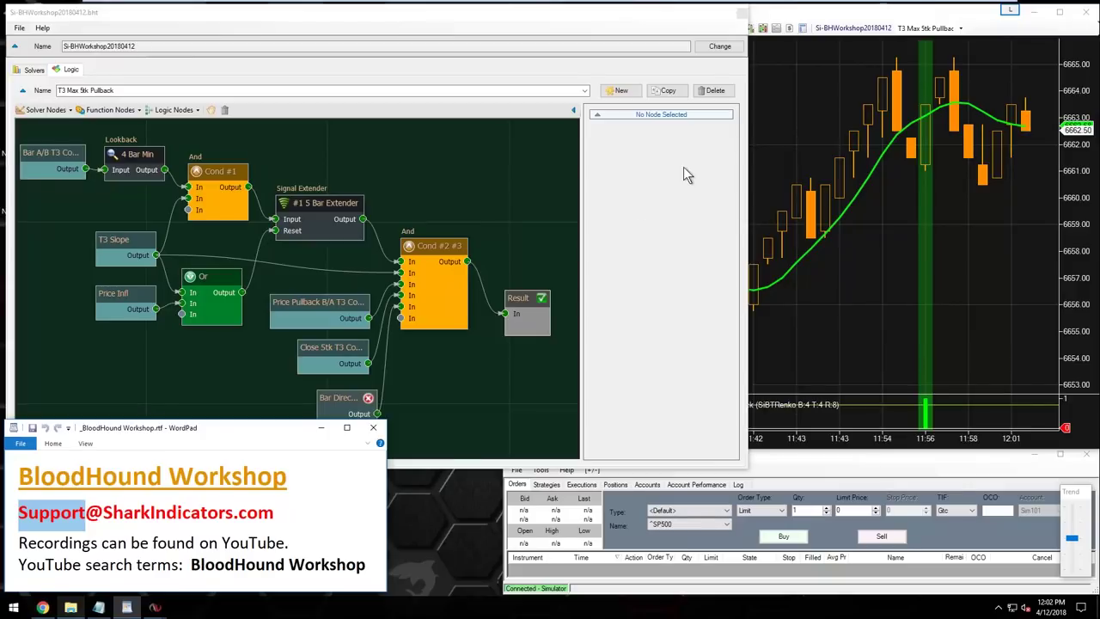
# - On the NQ chart, draw a rectangle around the three rising bars before 11:54:29 and place an up arrow at the third bar
pyautogui.click(806, 376)
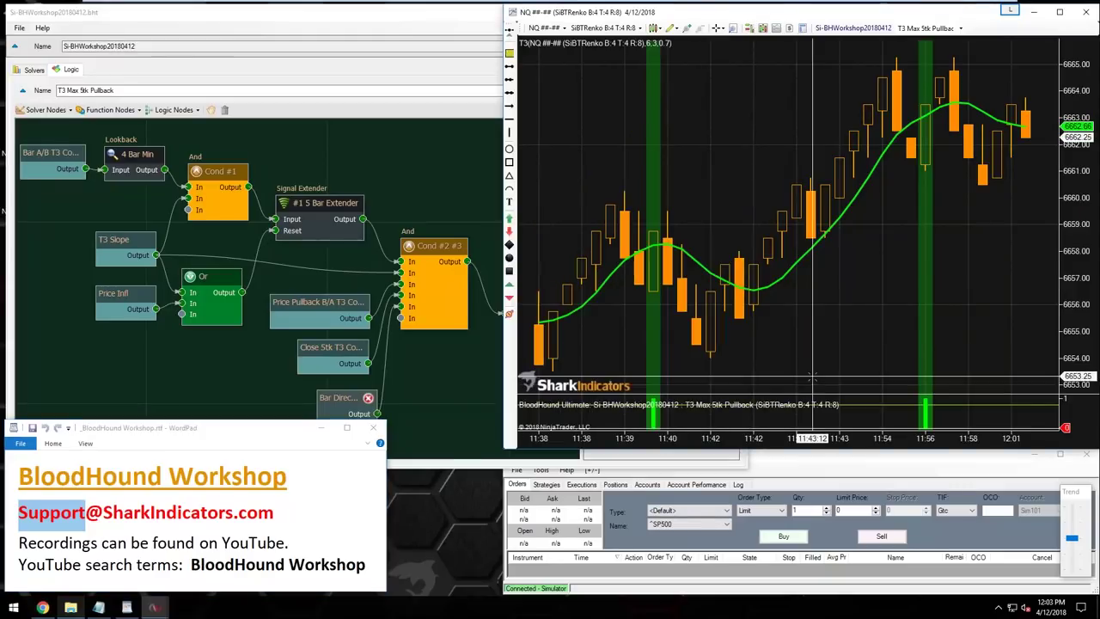
pyautogui.scroll(-2, 806, 376)
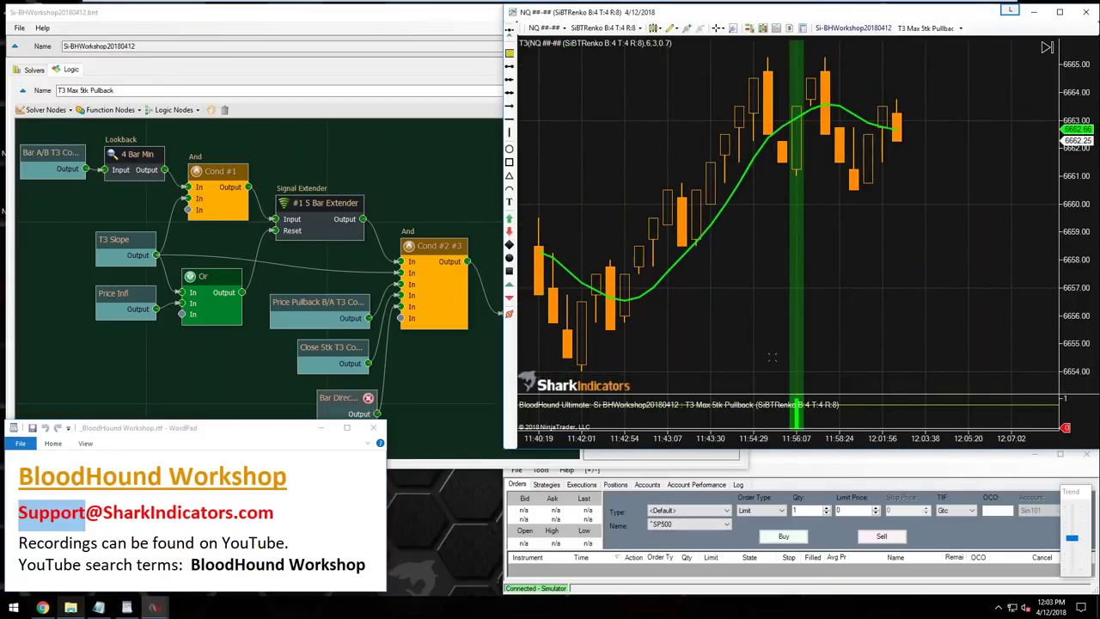
pyautogui.scroll(1, 755, 350)
pyautogui.moveTo(754, 78); pyautogui.dragTo(792, 217)
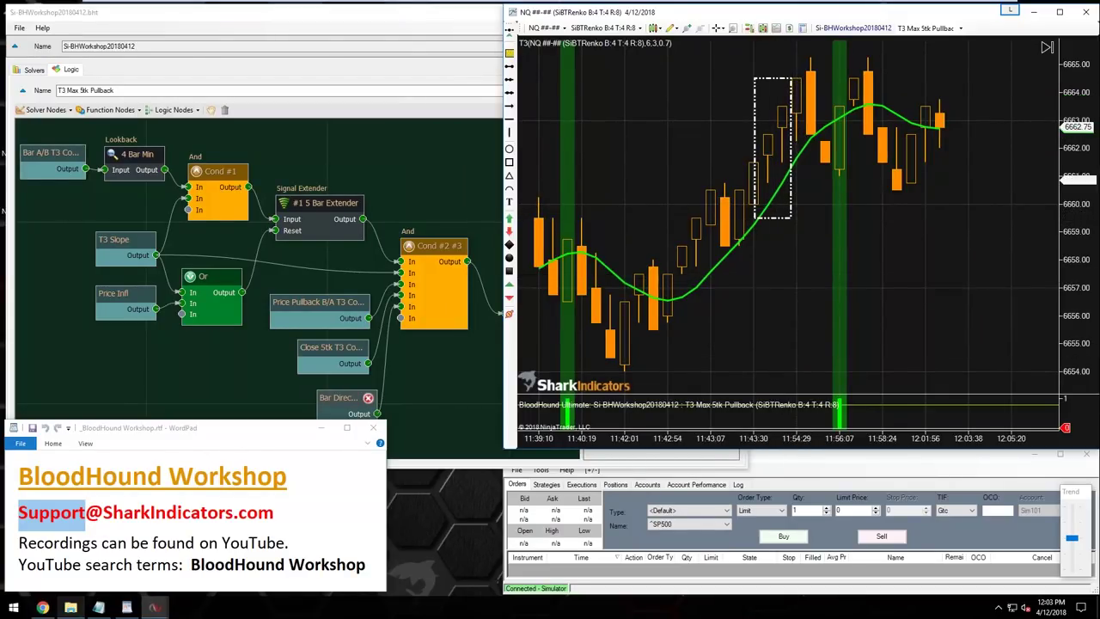
pyautogui.click(509, 218)
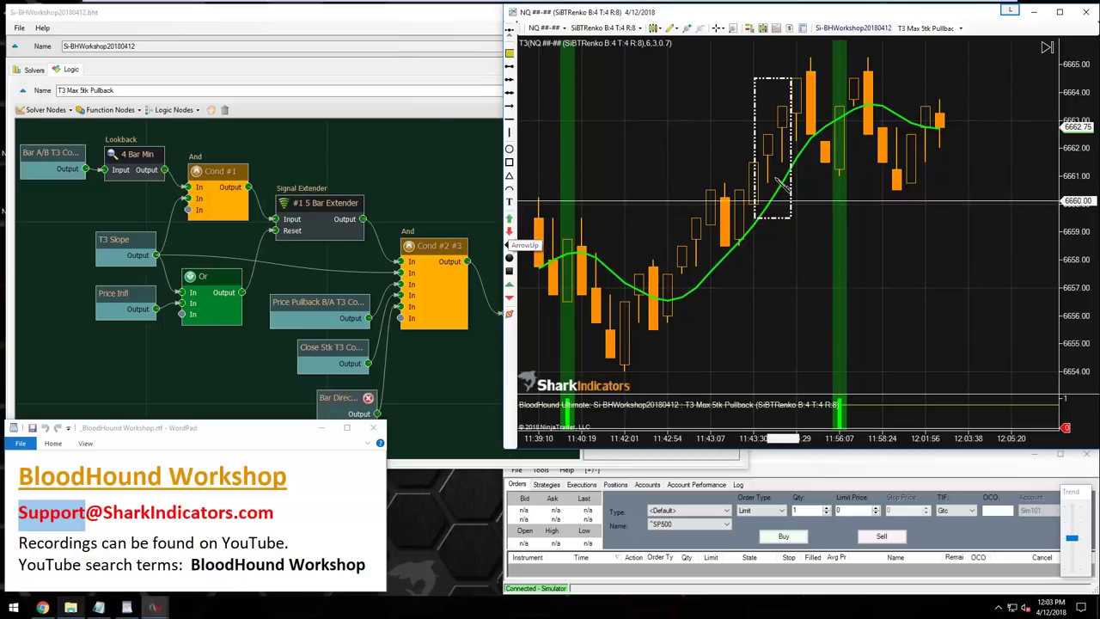
pyautogui.click(784, 99)
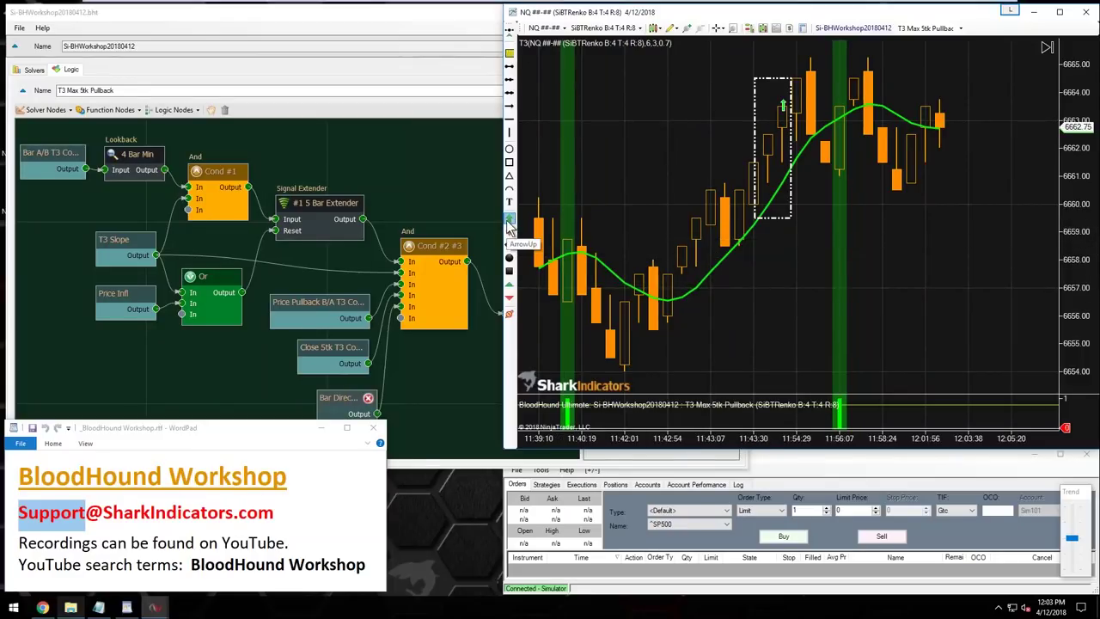
# - Place an up arrow above the rising bar just before 11:43:07 and frame the three bars ending there with a matching rectangle
pyautogui.click(697, 211)
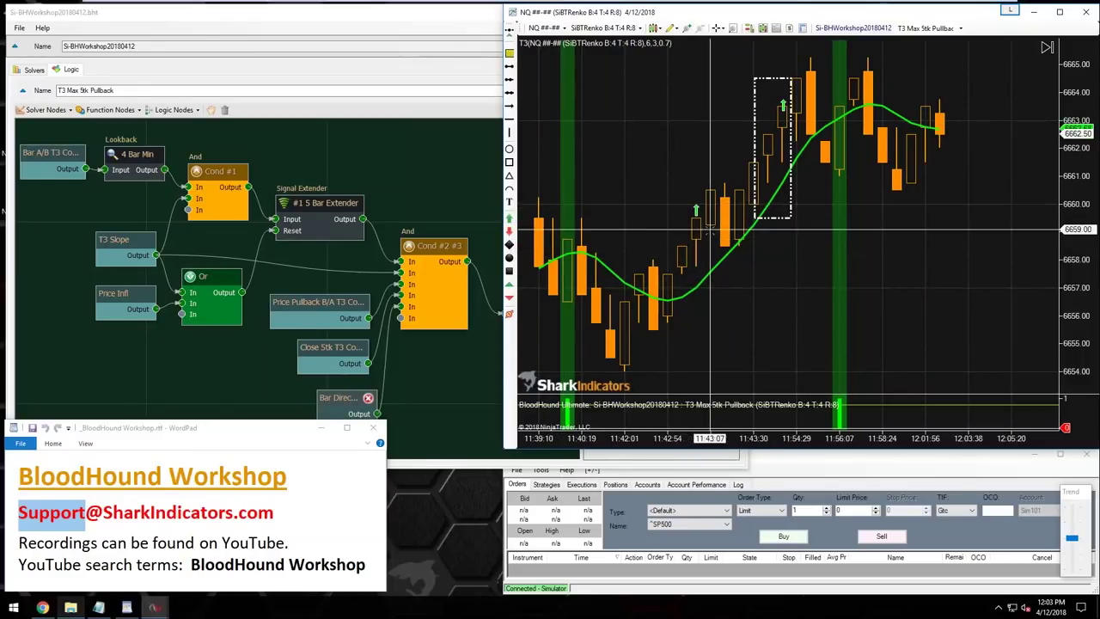
pyautogui.moveTo(670, 176)
pyautogui.mouseDown()
pyautogui.moveTo(712, 303)
pyautogui.moveTo(747, 316)
pyautogui.mouseUp()
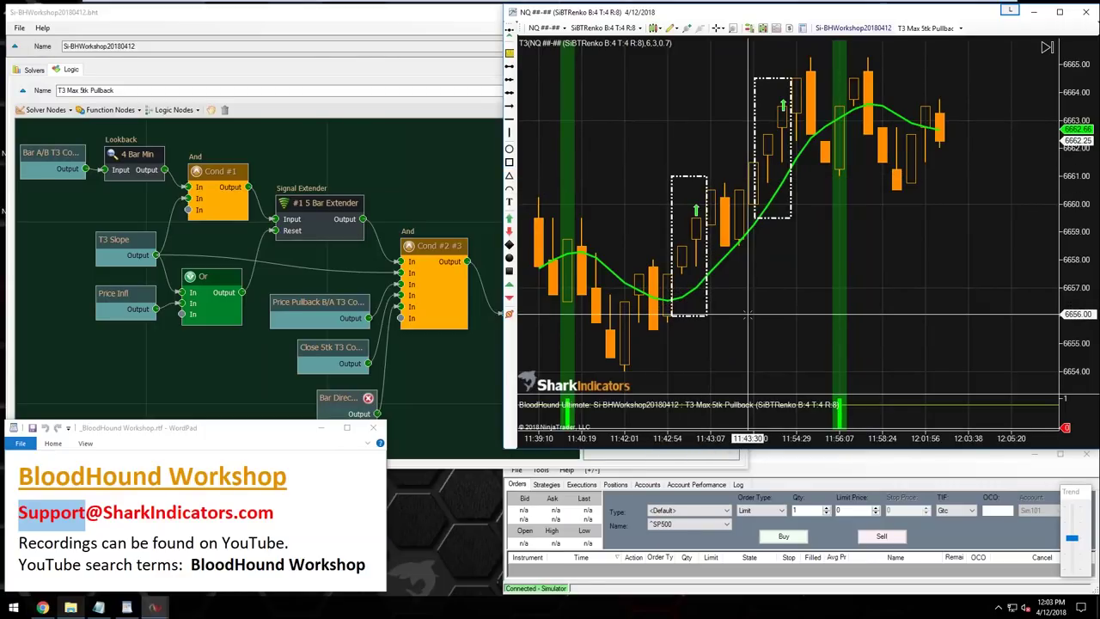
# - Review the yellow-boxed bars in the browser's example image and create a new BloodHound logic named "2 Wick Bars"
pyautogui.click(42, 608)
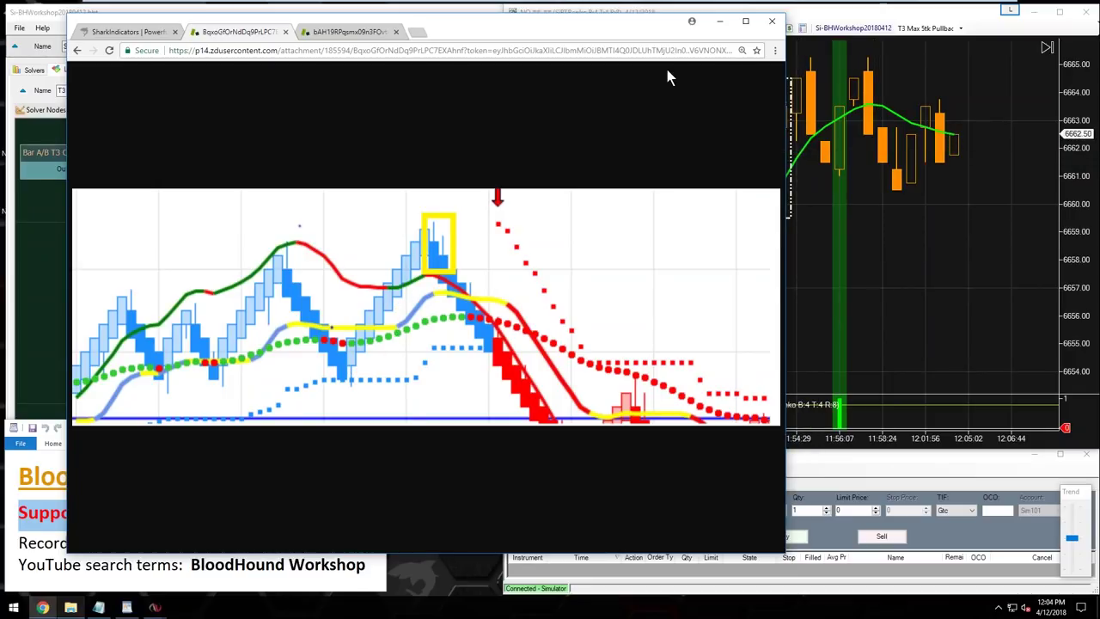
pyautogui.click(720, 21)
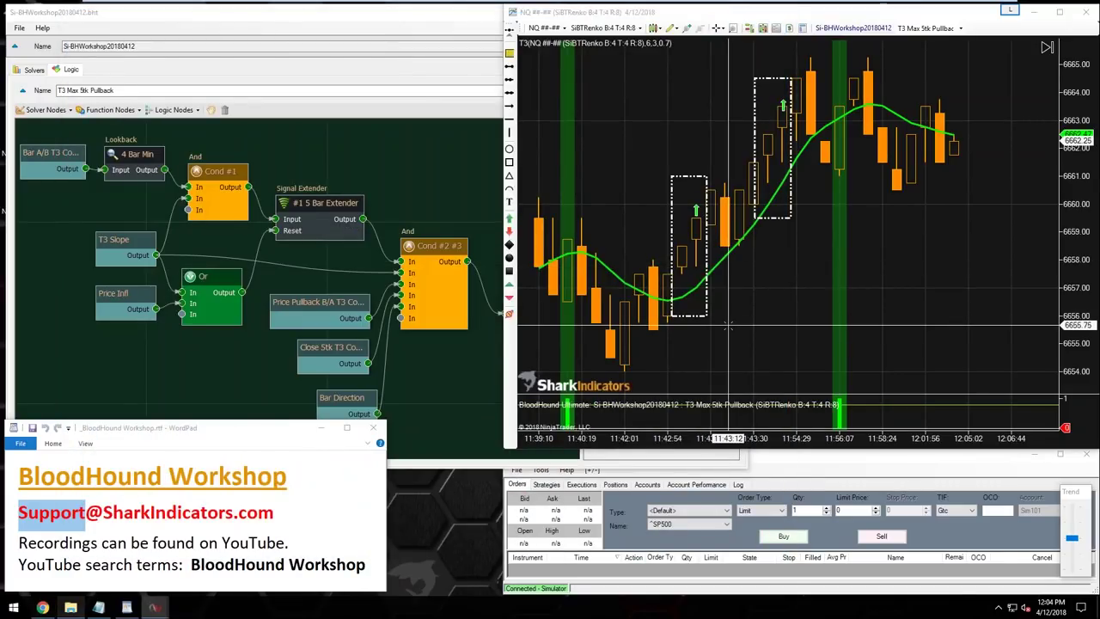
pyautogui.click(242, 153)
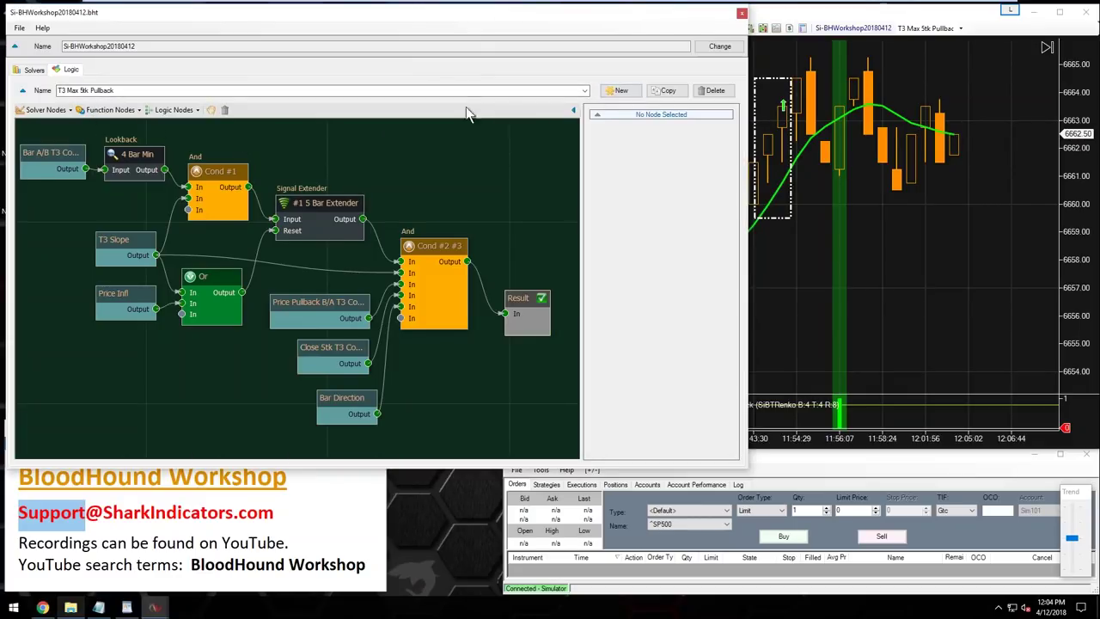
pyautogui.click(620, 93)
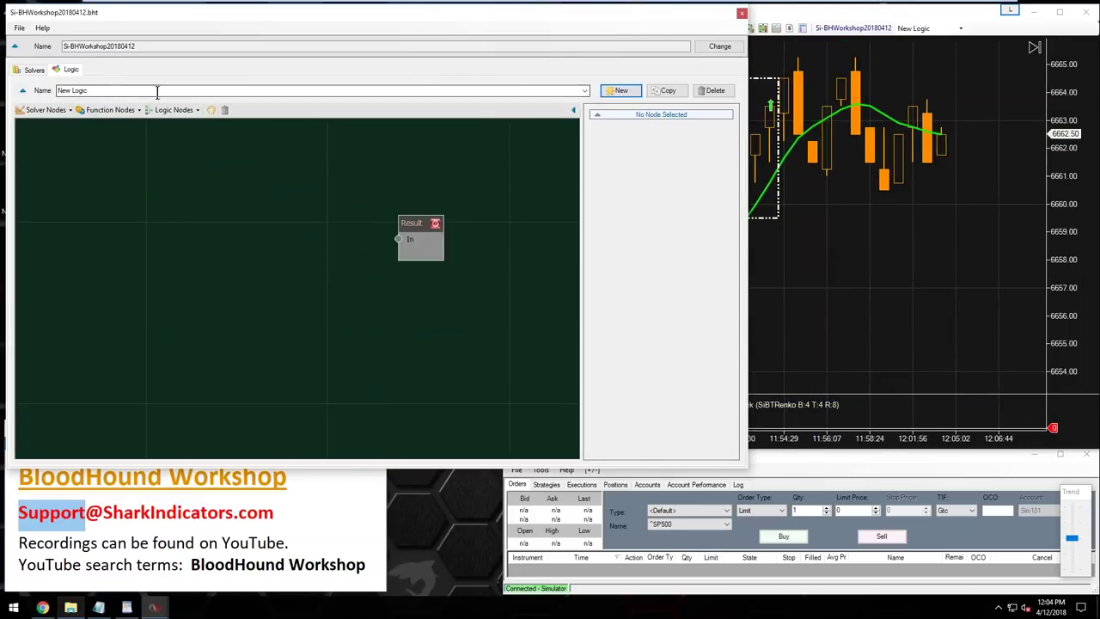
pyautogui.click(96, 91)
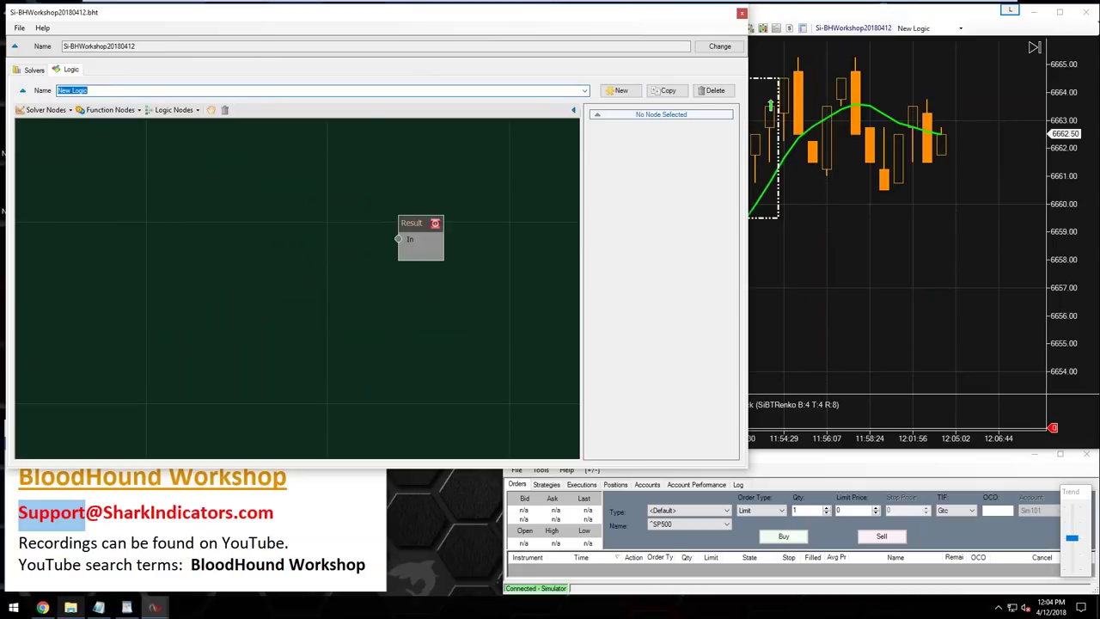
pyautogui.write('2')
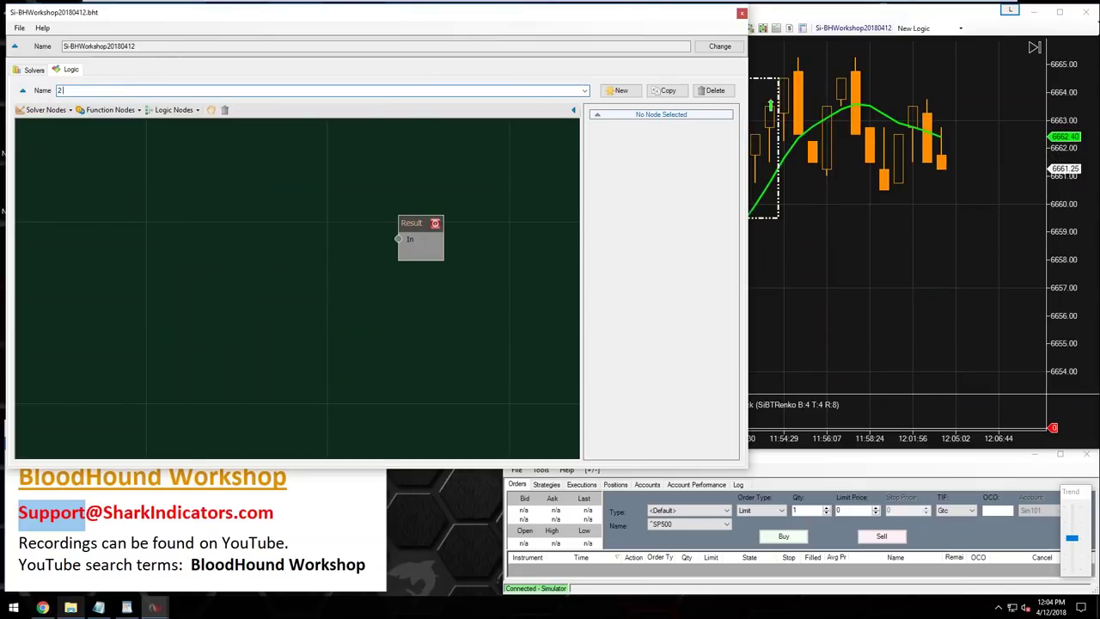
pyautogui.write(' Wick Bars')
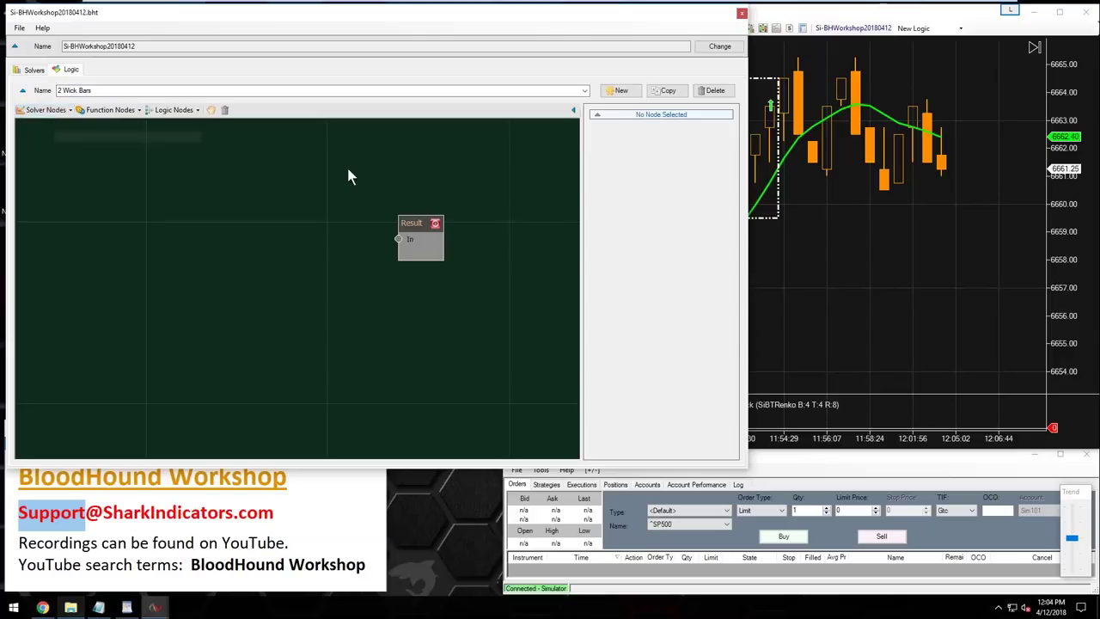
# - On the NQ chart, point an arrow line at the third bar in the earlier frame, indicate its lower wick, and park the arrow in clear space
pyautogui.click(795, 256)
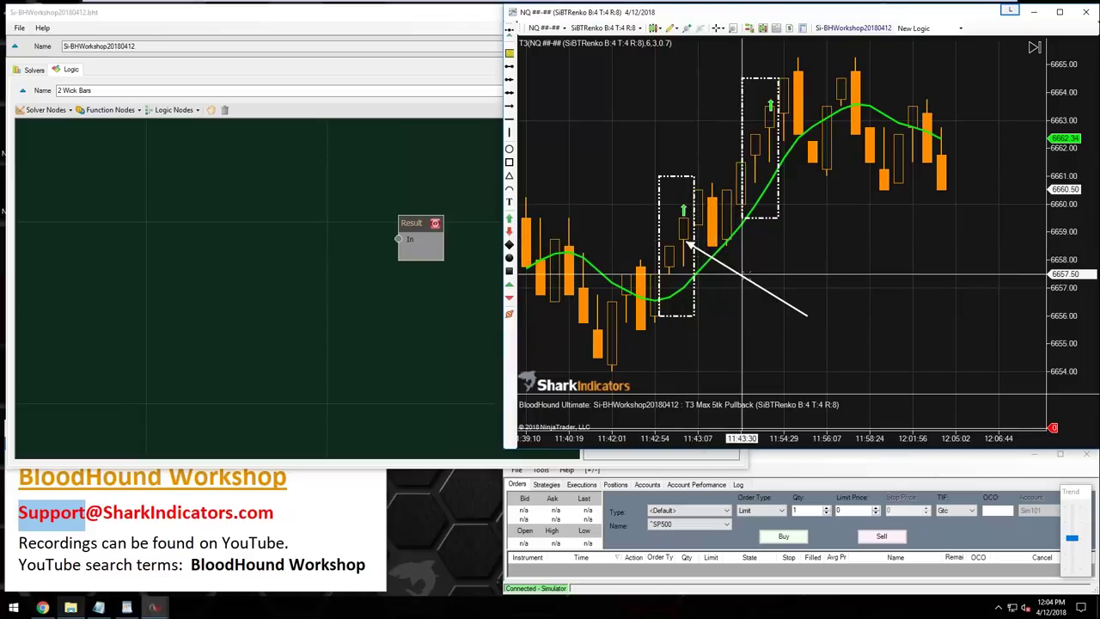
pyautogui.click(729, 269)
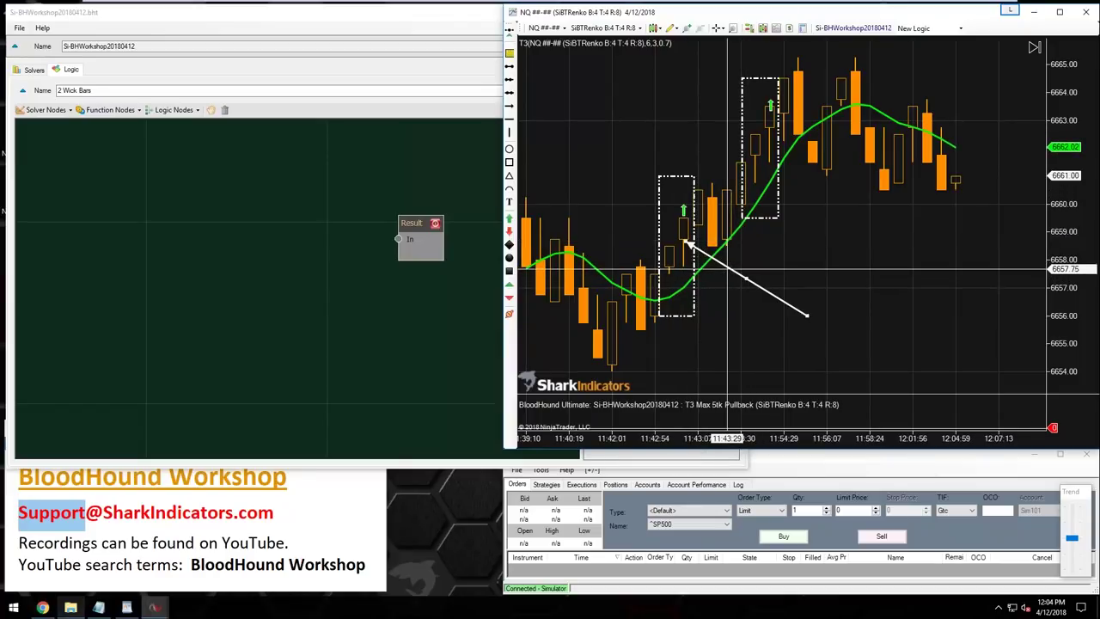
pyautogui.moveTo(728, 269); pyautogui.dragTo(724, 293)
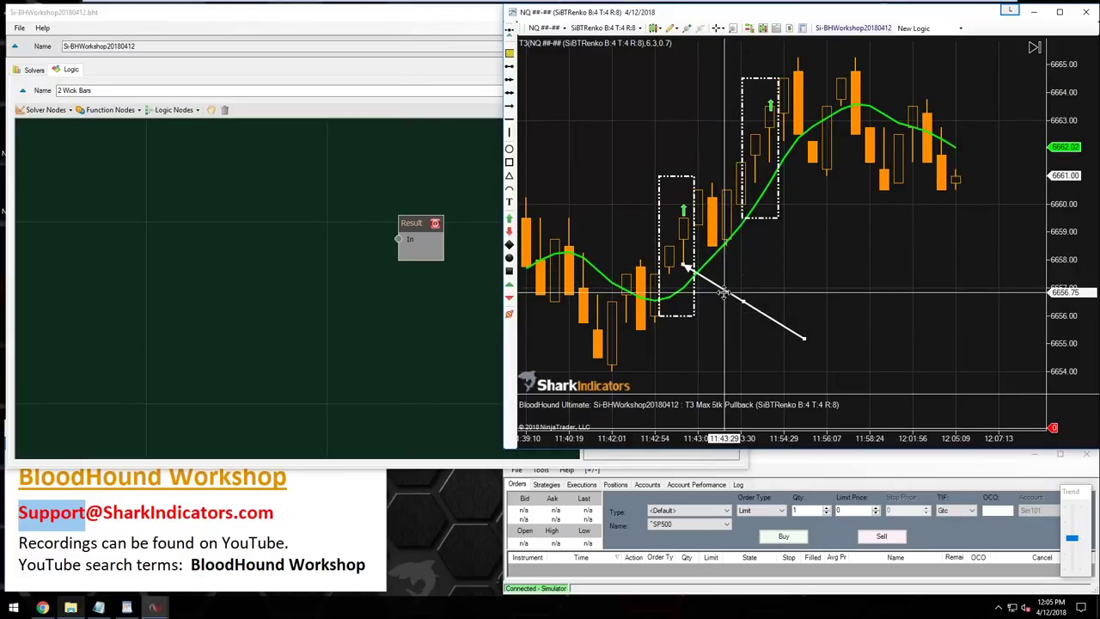
pyautogui.moveTo(724, 293); pyautogui.dragTo(754, 210)
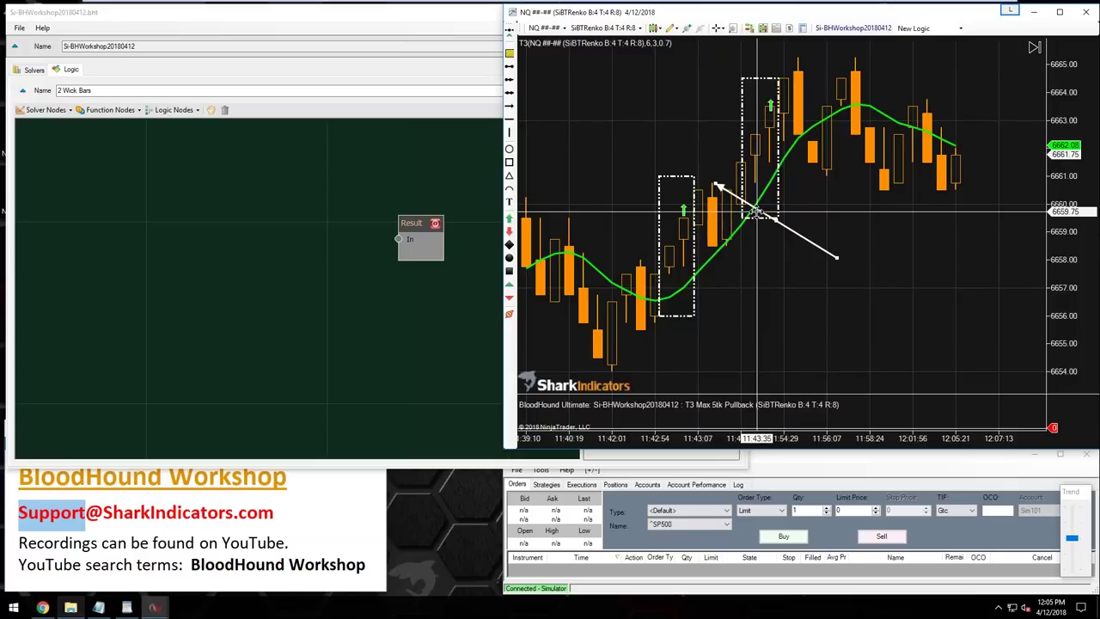
pyautogui.moveTo(754, 212); pyautogui.dragTo(754, 226)
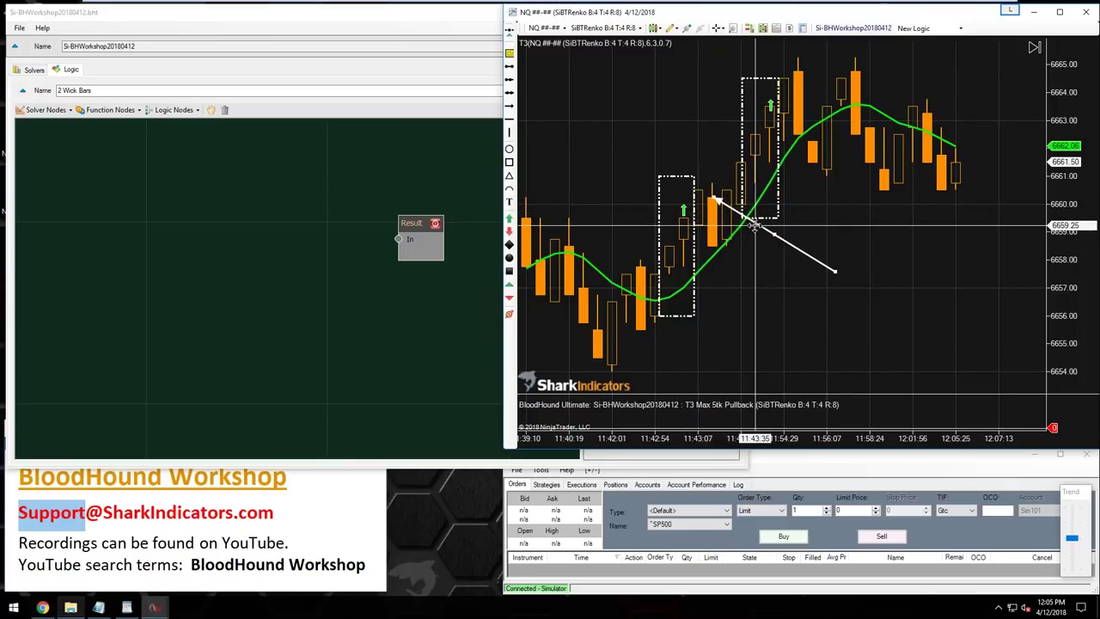
pyautogui.moveTo(753, 225); pyautogui.dragTo(806, 278)
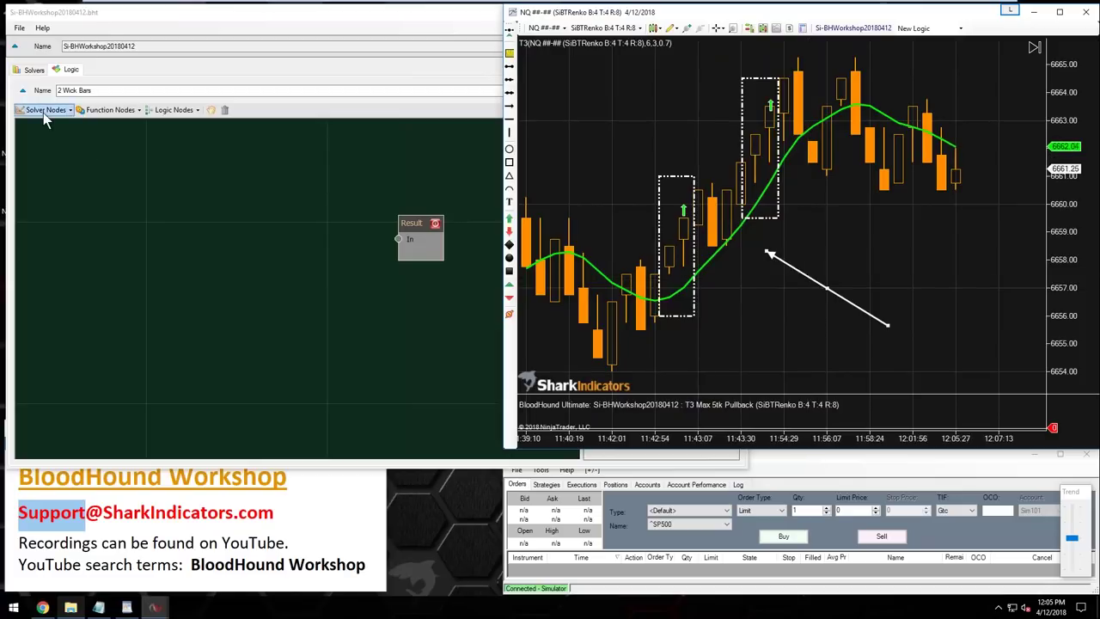
# - Add an Indicator Comparison solver node to the 2 Wick Bars logic and connect its output to the Result node
pyautogui.click(42, 113)
pyautogui.click(43, 110)
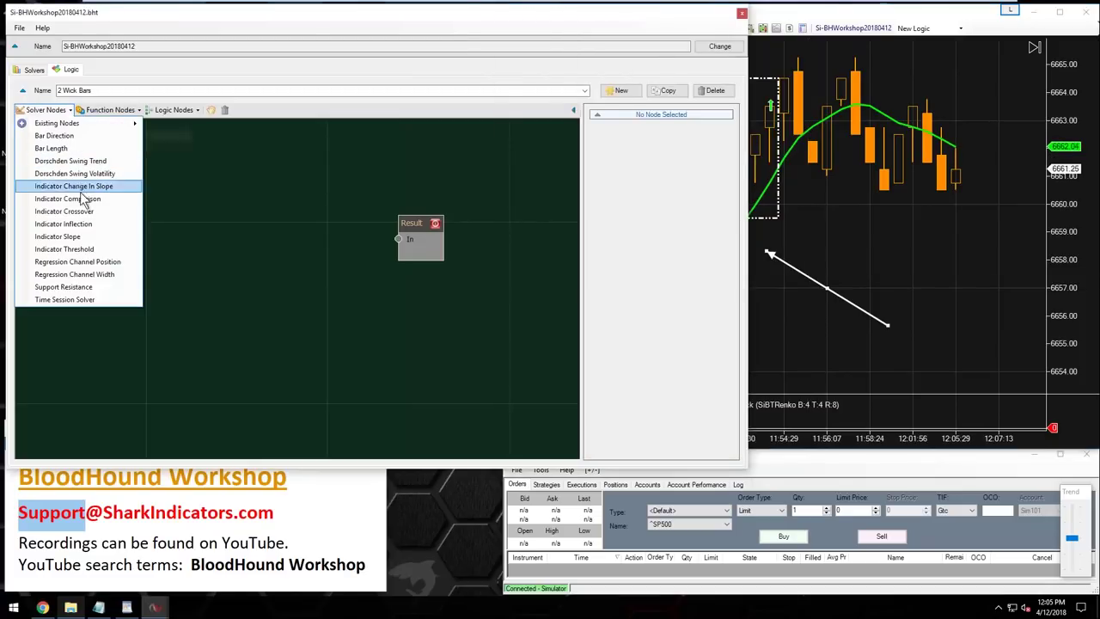
pyautogui.click(65, 199)
pyautogui.moveTo(323, 301); pyautogui.dragTo(397, 240)
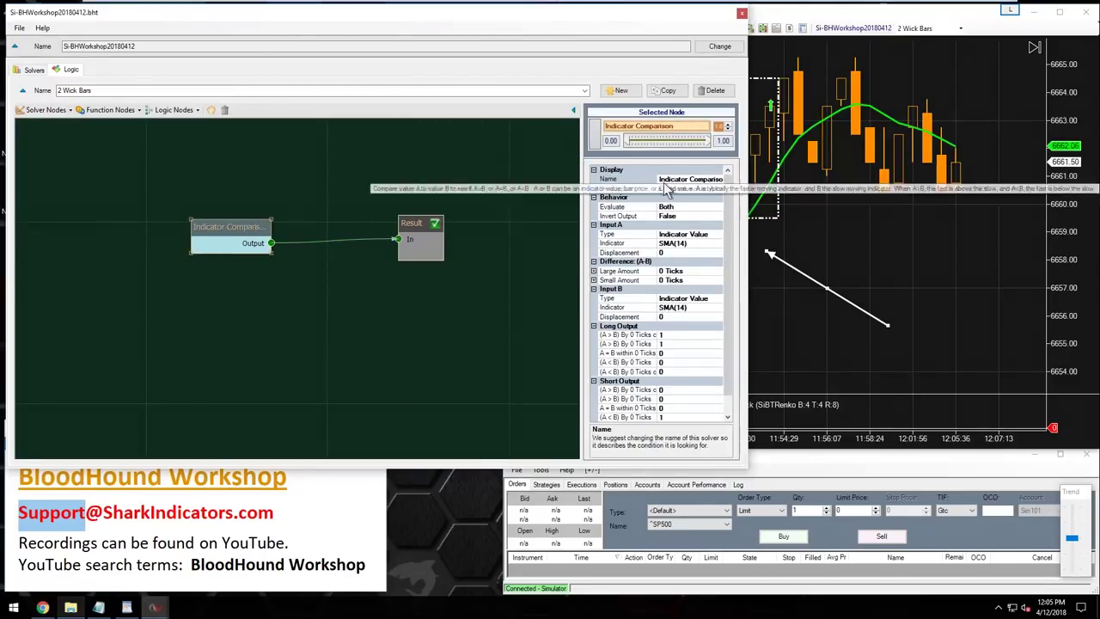
# - Rename the Indicator Comparison node "Find Wicks Comp"
pyautogui.click(644, 180)
pyautogui.write('Fi')
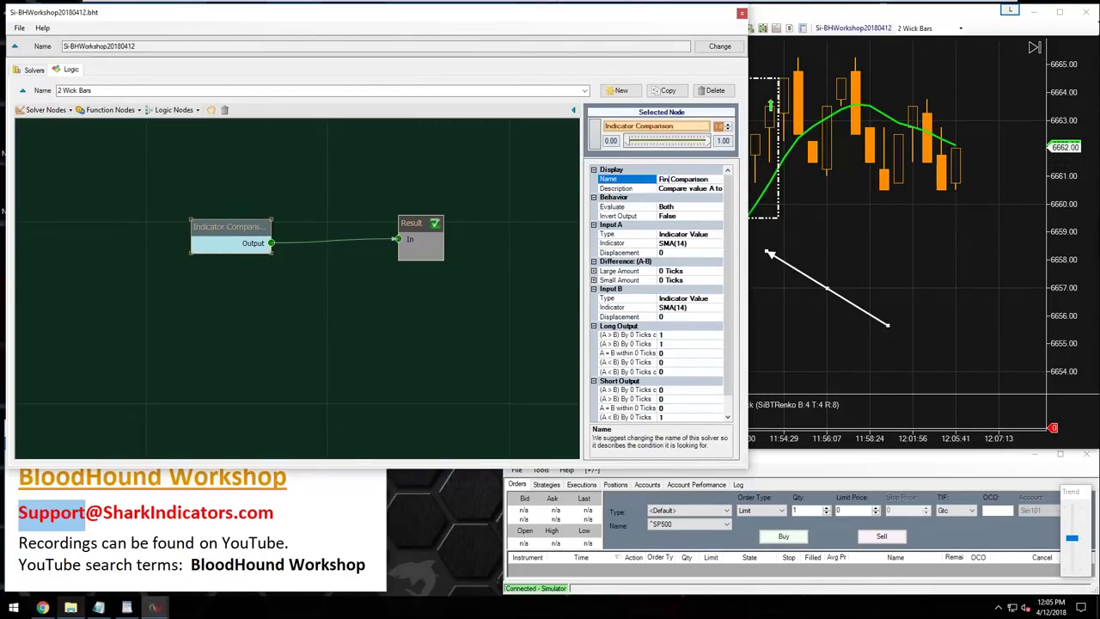
pyautogui.write('nd Wid')
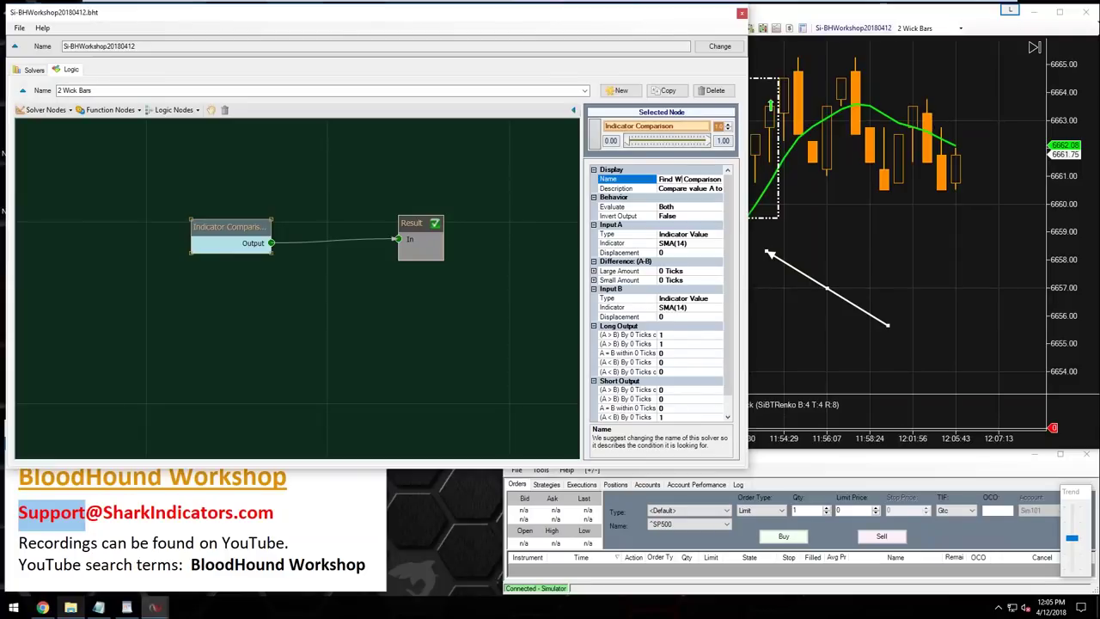
pyautogui.write('ks')
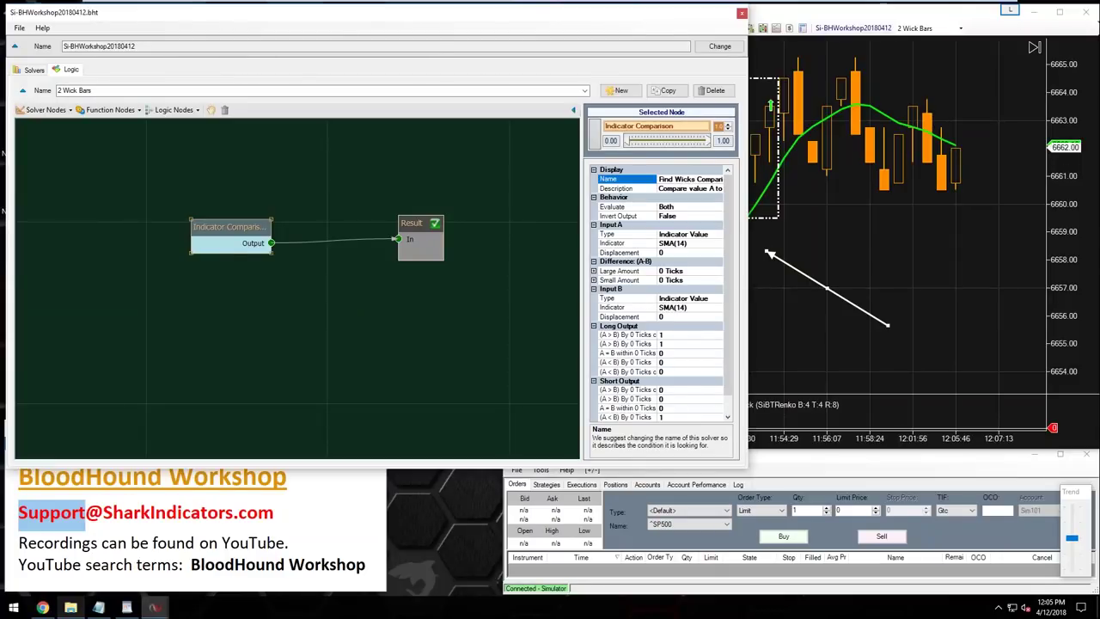
pyautogui.press('BackSpace')
pyautogui.press('BackSpace')
pyautogui.press('BackSpace')
pyautogui.press('BackSpace')
pyautogui.press('BackSpace')
pyautogui.press('BackSpace')
pyautogui.press('Return')
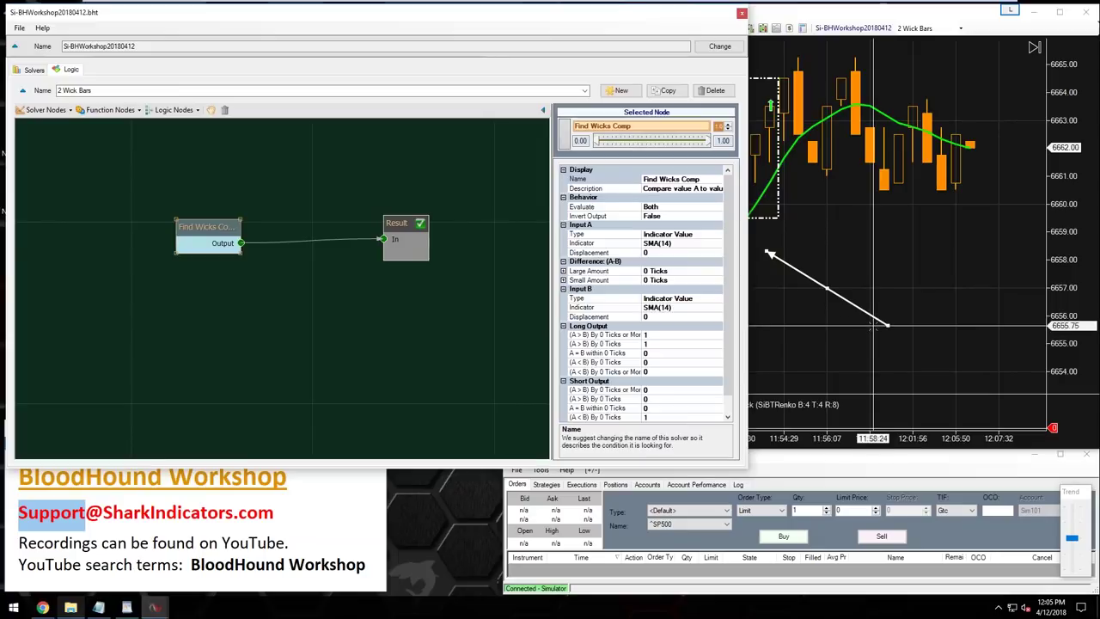
# - Use the chart arrow to examine the open and lower wick of the framed bar just before 11:43:07
pyautogui.click(872, 326)
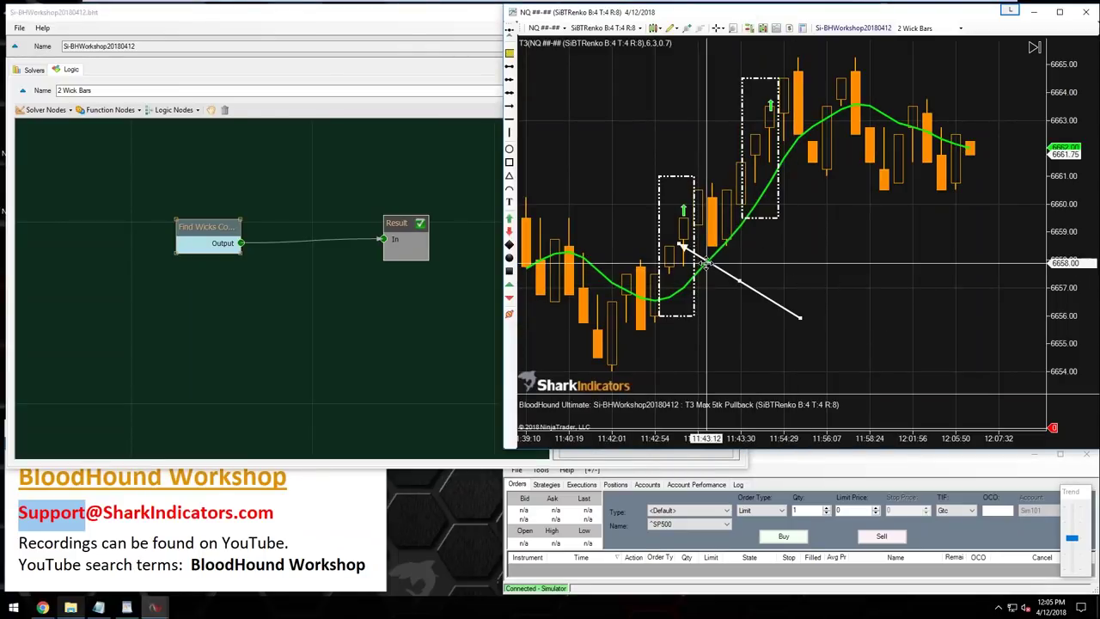
pyautogui.moveTo(704, 264); pyautogui.dragTo(711, 264)
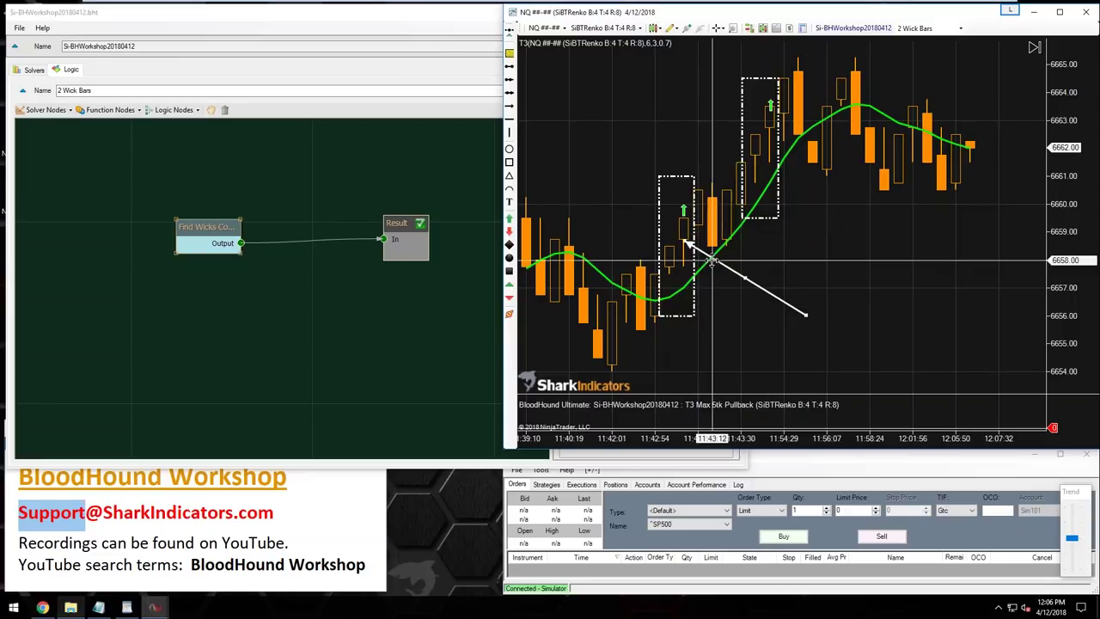
pyautogui.moveTo(712, 275); pyautogui.dragTo(743, 227)
# - Set the type of both Input A and Input B to Price for the Find Wicks Comp node
pyautogui.click(174, 227)
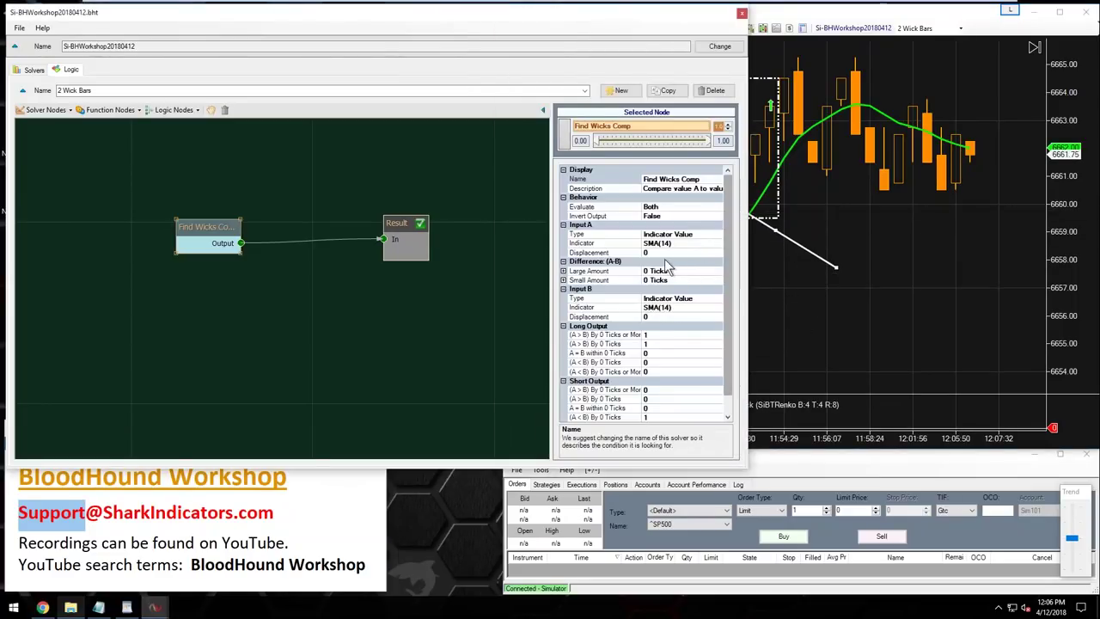
pyautogui.click(687, 234)
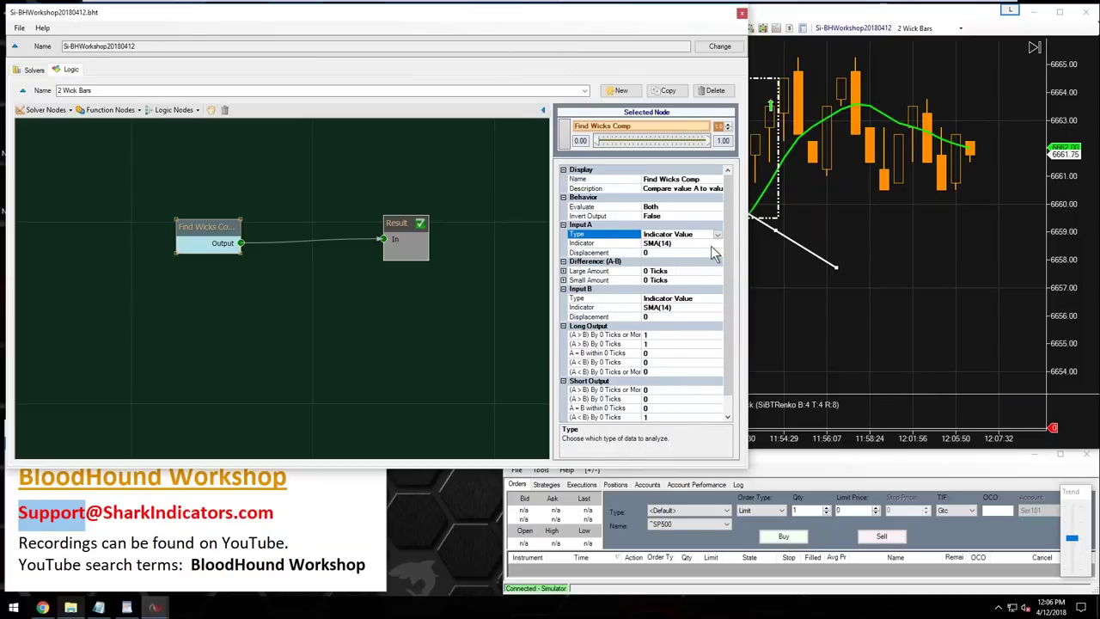
pyautogui.click(719, 235)
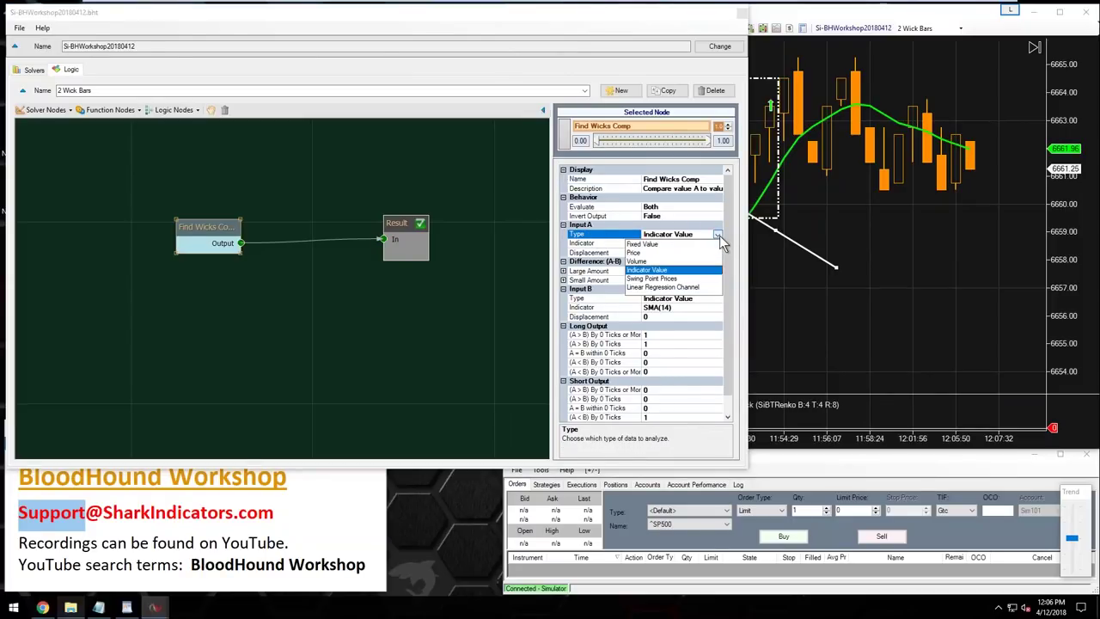
pyautogui.press('Up')
pyautogui.press('Up')
pyautogui.click(648, 253)
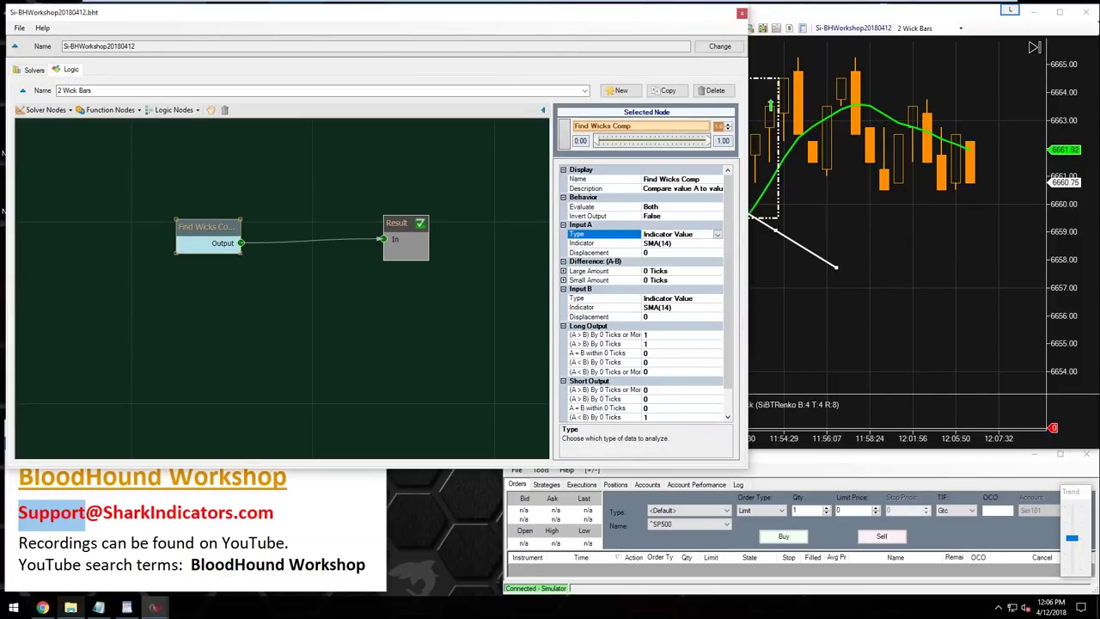
pyautogui.click(706, 308)
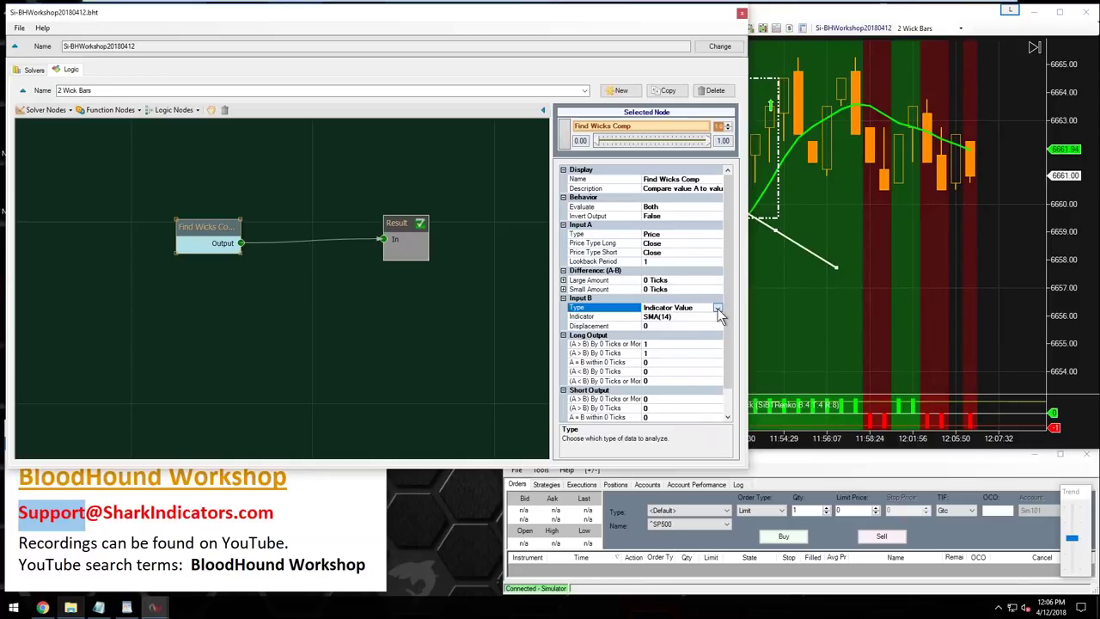
pyautogui.click(717, 309)
pyautogui.click(646, 337)
# - Set Input A's long and short price types to Open, and Input B's to Low for long and High for short
pyautogui.click(593, 243)
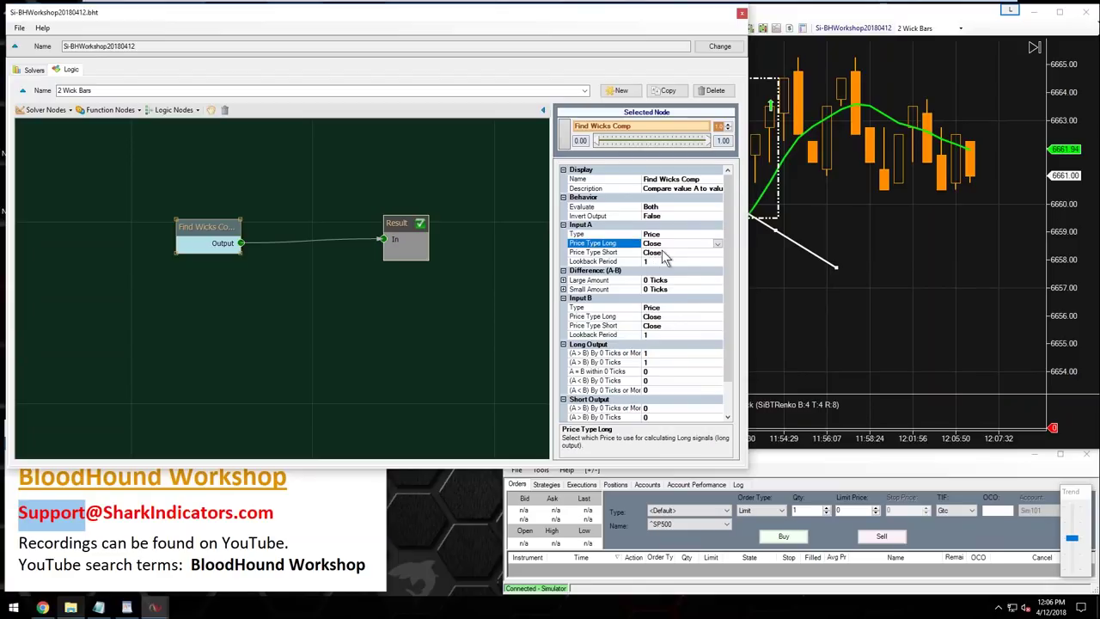
pyautogui.click(661, 244)
pyautogui.doubleClick(661, 243)
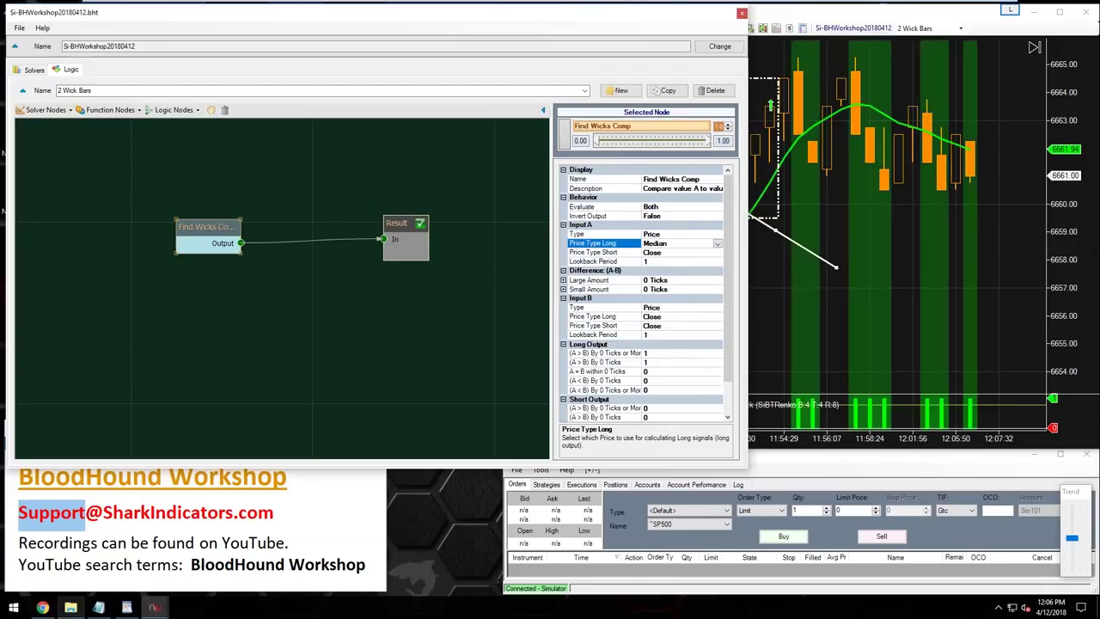
pyautogui.click(661, 253)
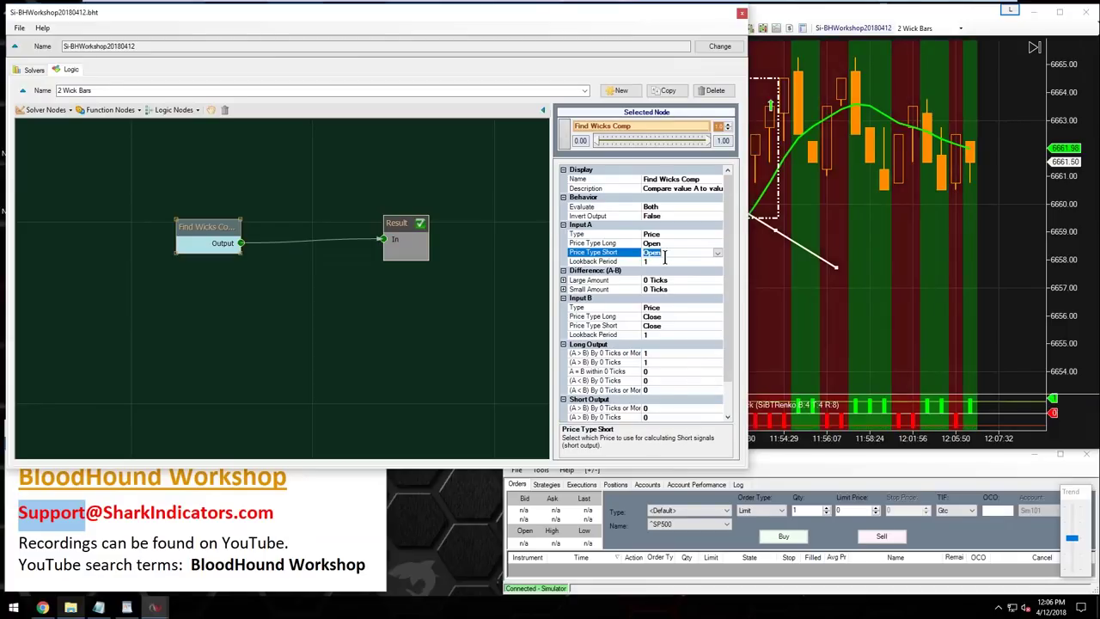
pyautogui.click(666, 317)
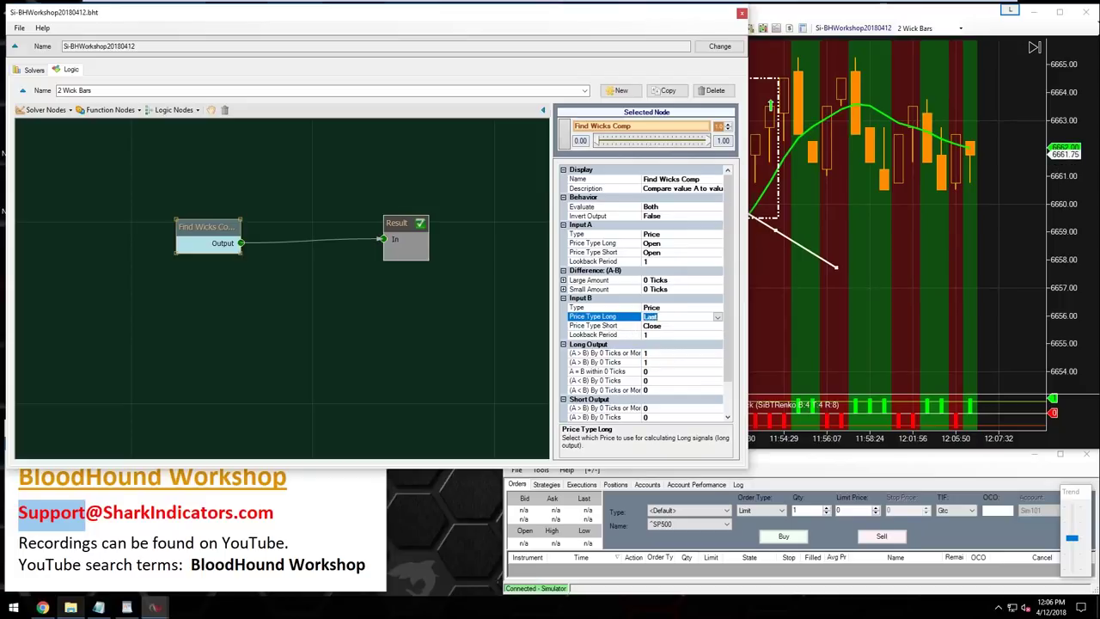
pyautogui.doubleClick(666, 318)
pyautogui.click(605, 327)
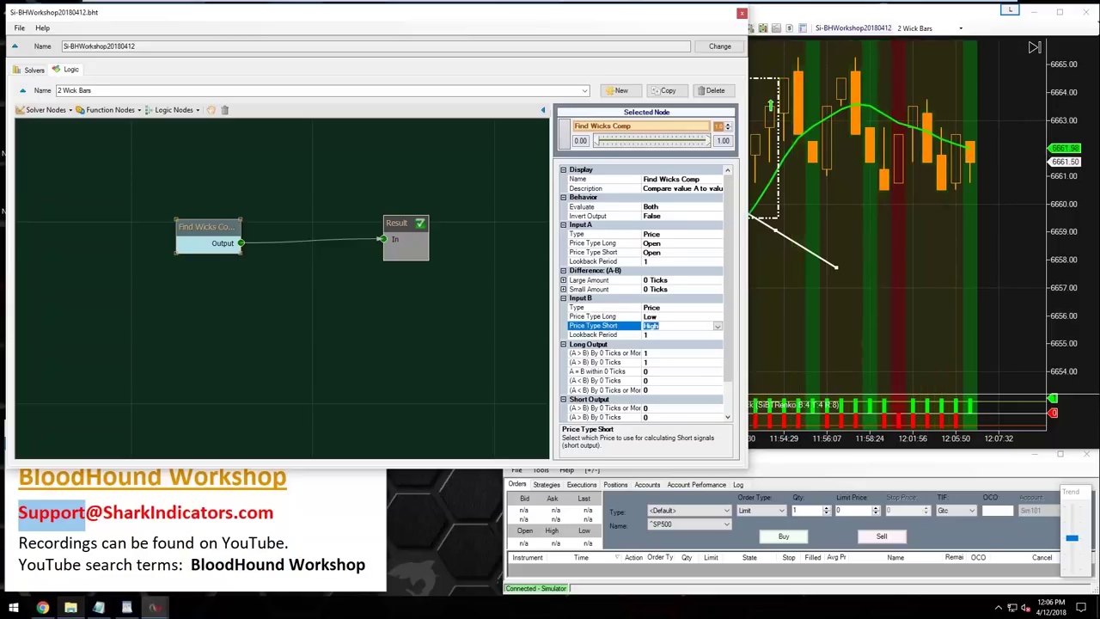
# - Enlarge the BloodHound signal panel and point the arrow at the rising bars at 11:43:07 and 11:43:30 to check their signals
pyautogui.click(756, 257)
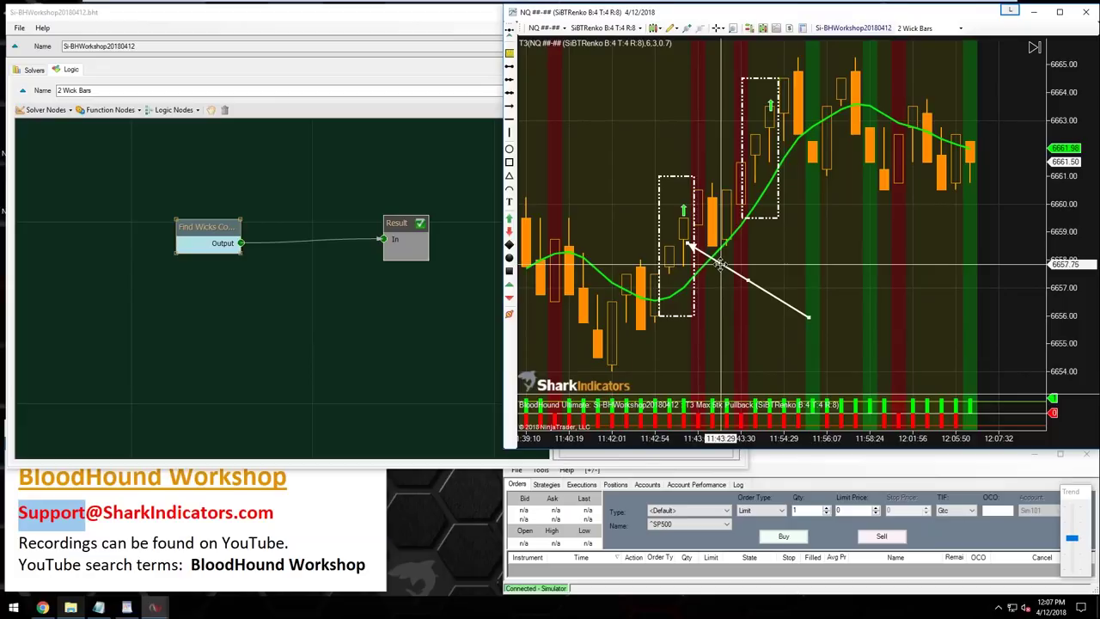
pyautogui.moveTo(721, 265); pyautogui.dragTo(735, 249)
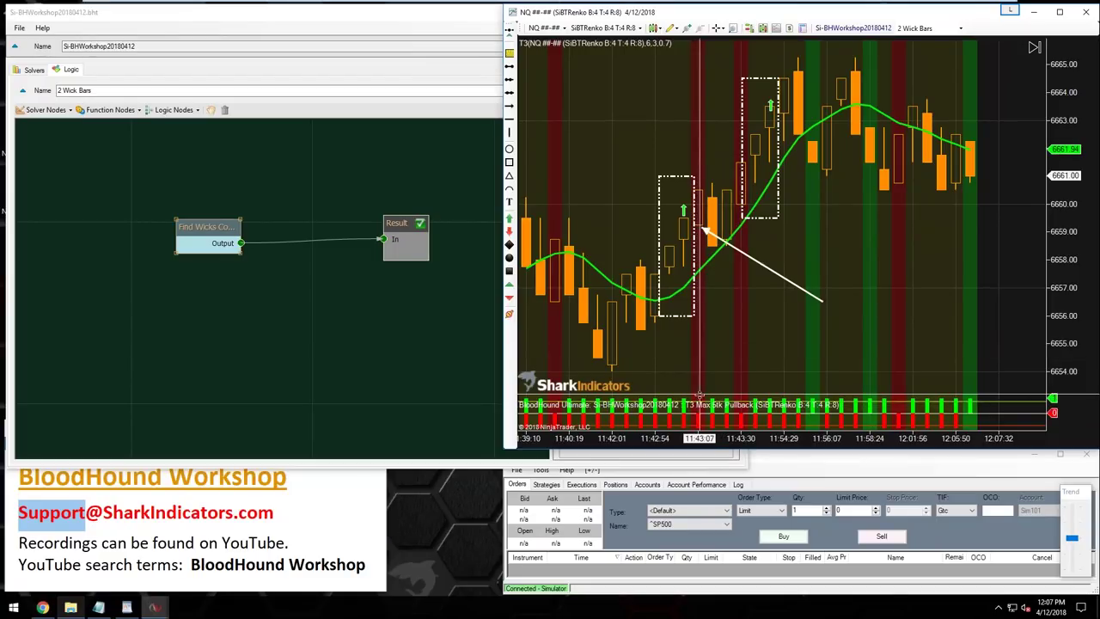
pyautogui.moveTo(699, 397); pyautogui.dragTo(699, 313)
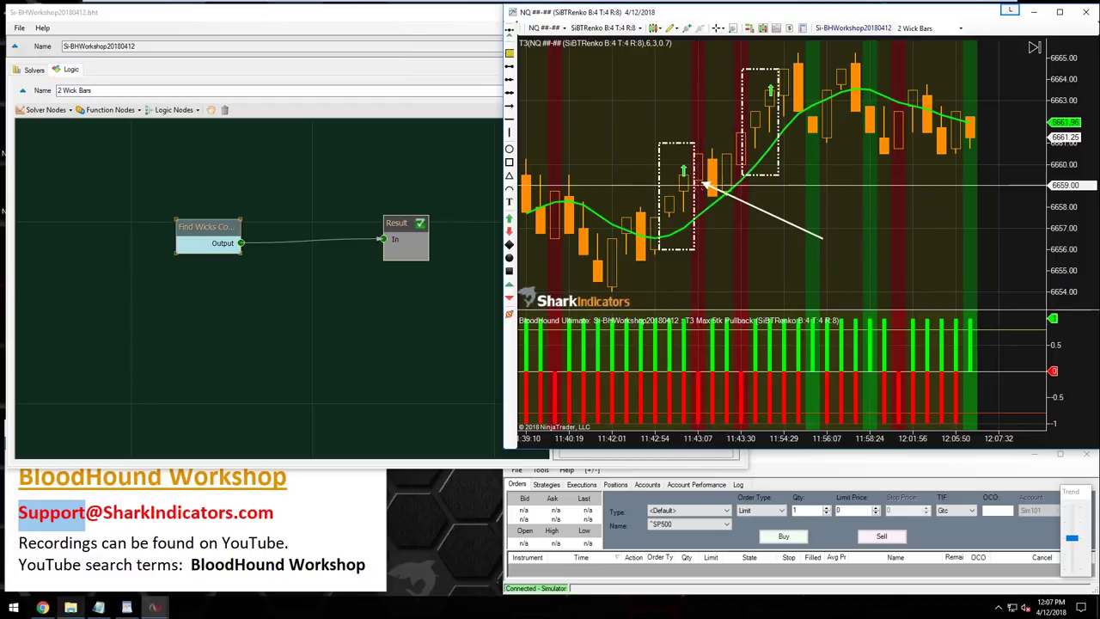
pyautogui.moveTo(700, 185); pyautogui.dragTo(775, 185)
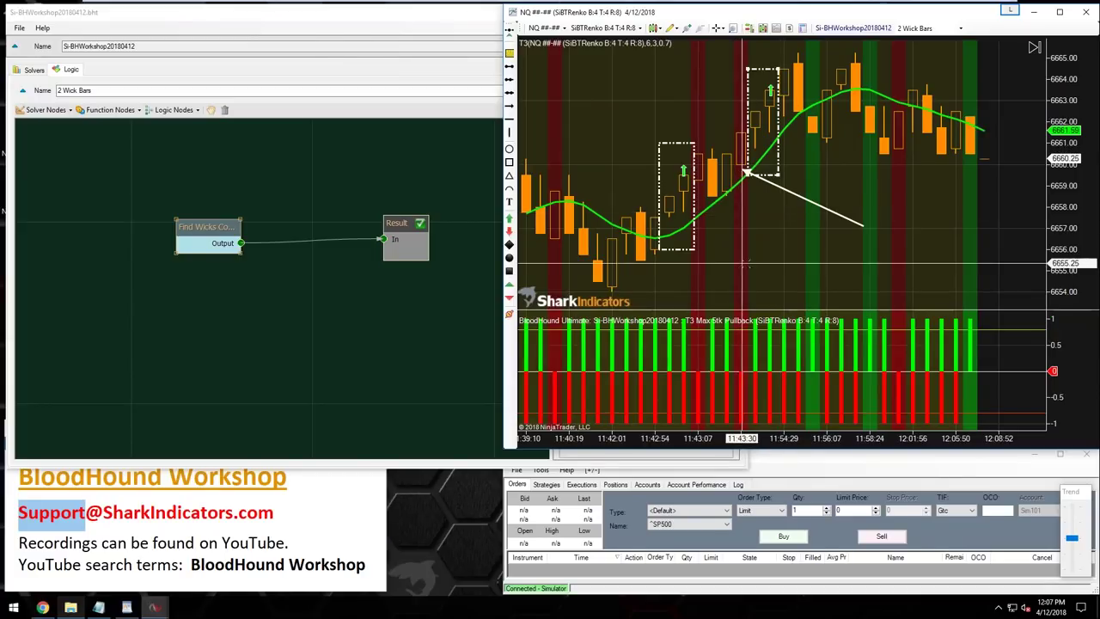
# - Point the chart arrow at the falling bar between 11:54:29 and 11:56:07 and check it against the Find Wicks Comp node's settings
pyautogui.moveTo(776, 174)
pyautogui.mouseDown()
pyautogui.moveTo(866, 160)
pyautogui.moveTo(844, 127)
pyautogui.mouseUp()
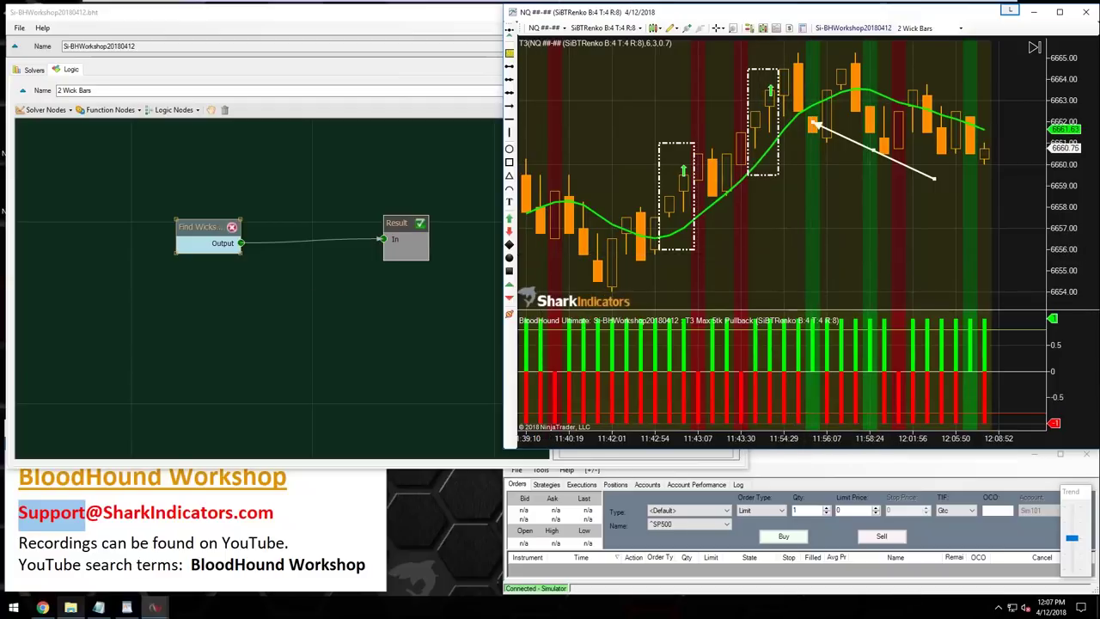
pyautogui.click(206, 228)
pyautogui.moveTo(206, 228); pyautogui.dragTo(209, 227)
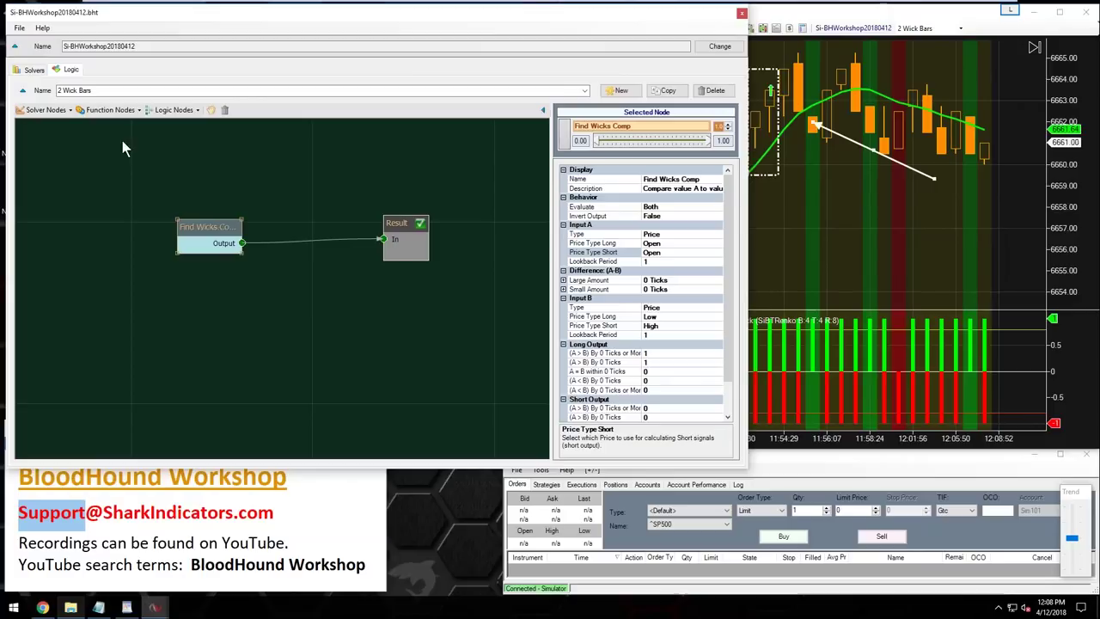
pyautogui.click(791, 254)
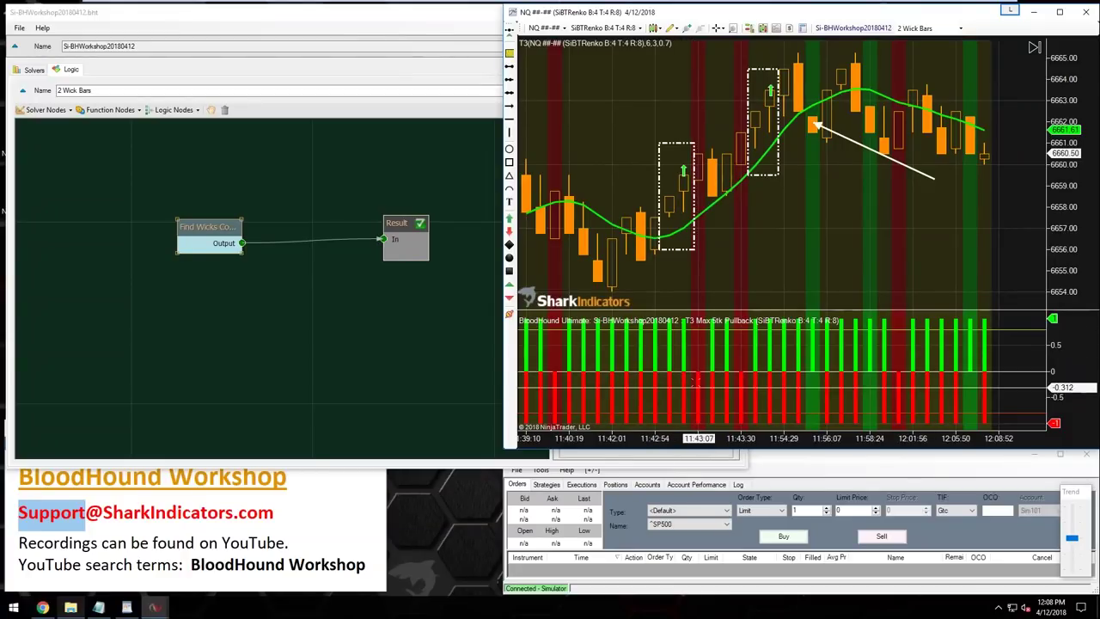
# - Add a Bar Direction solver node directly below the Find Wicks Comp node
pyautogui.click(47, 118)
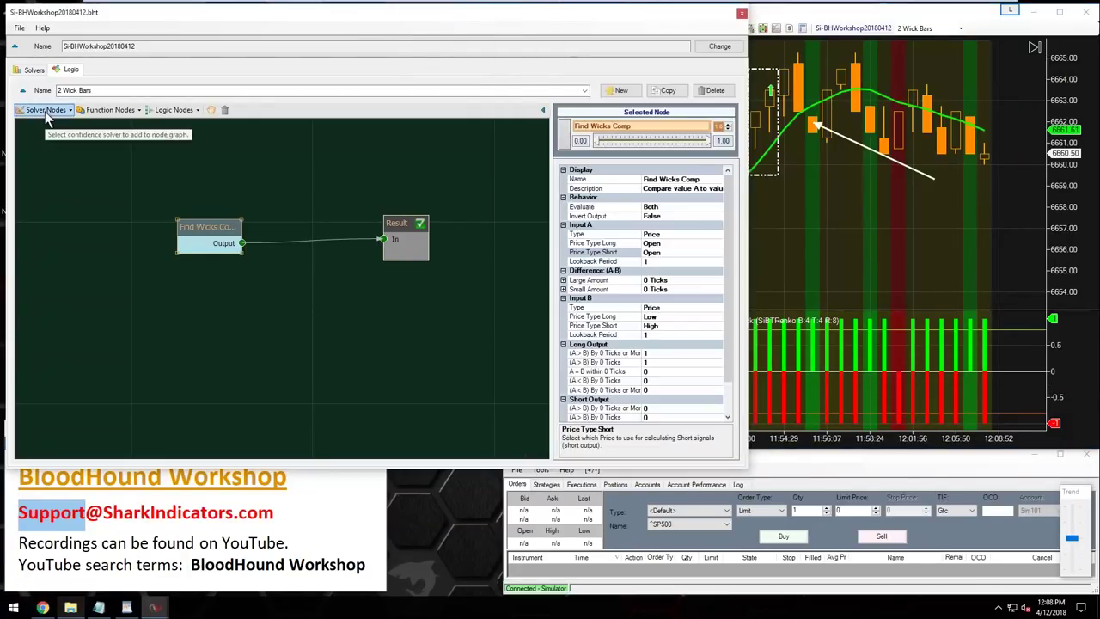
pyautogui.click(48, 110)
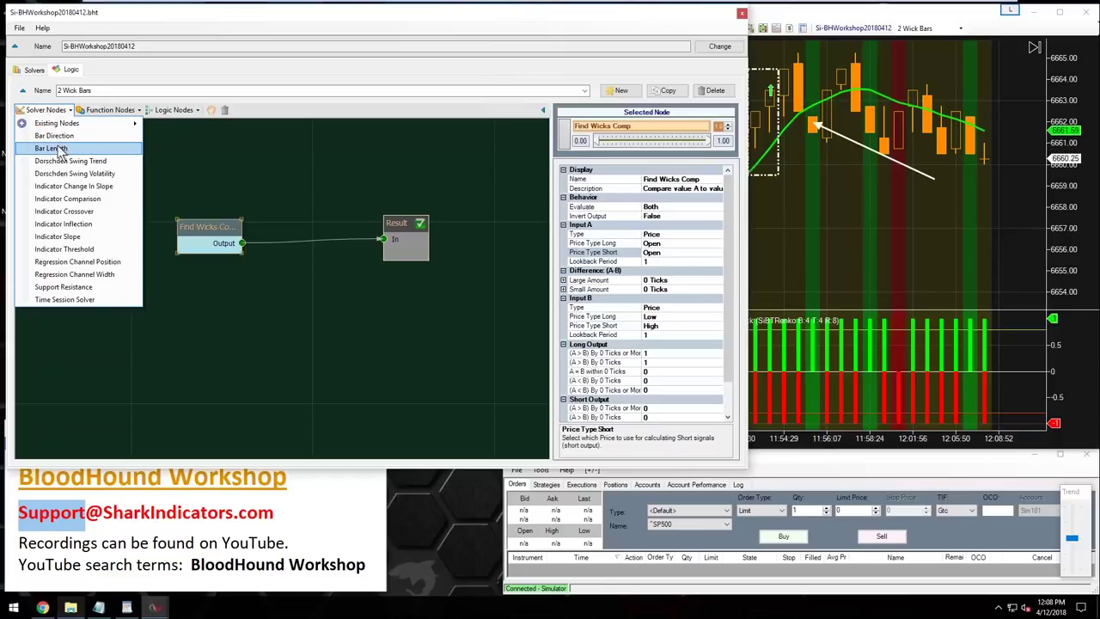
pyautogui.click(53, 135)
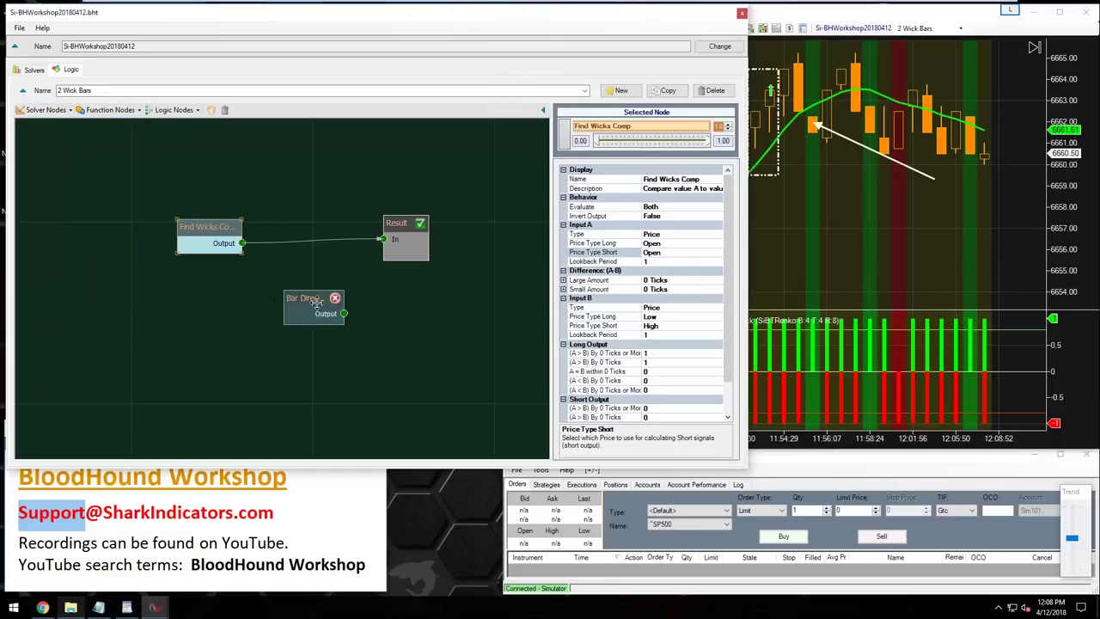
pyautogui.click(213, 273)
# - Add an And node that combines the Find Wicks Comp and Bar Direction outputs and feeds the Result node
pyautogui.click(173, 110)
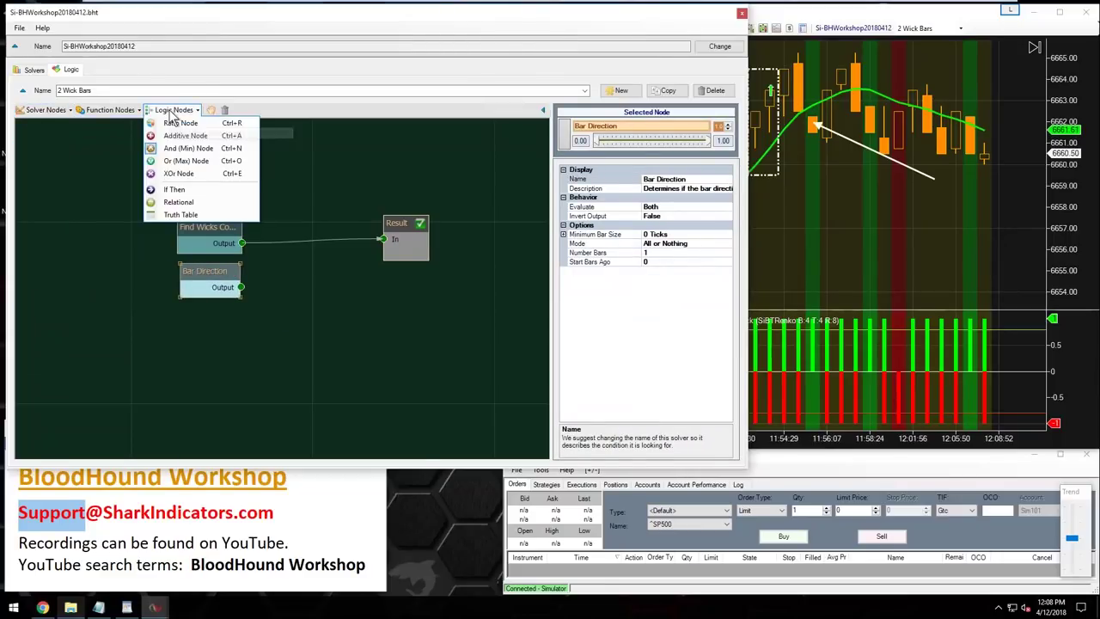
pyautogui.click(188, 149)
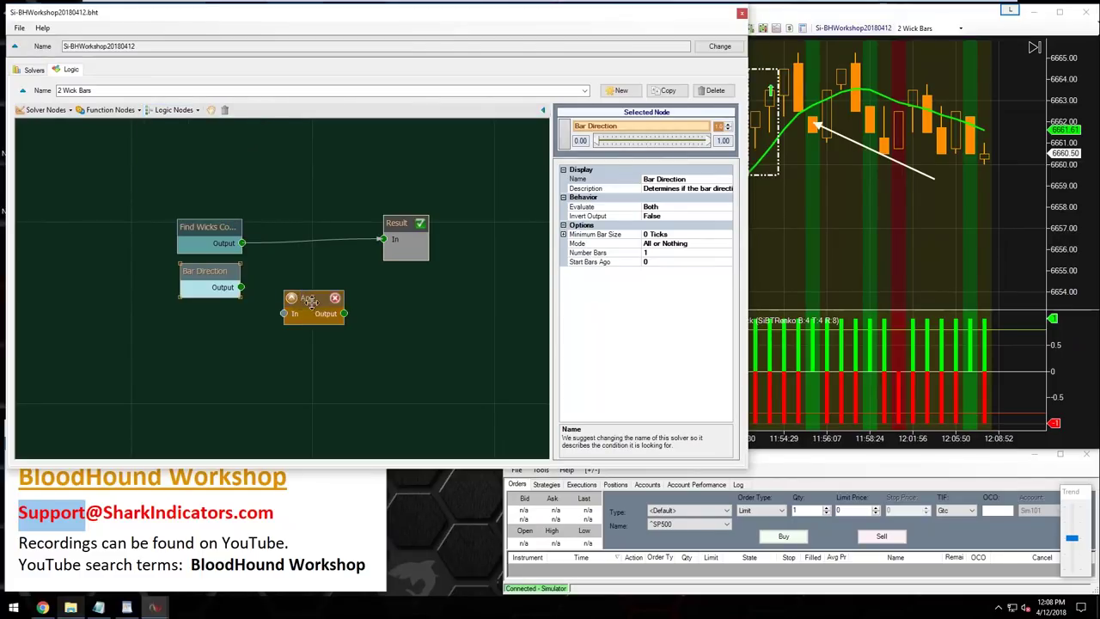
pyautogui.click(292, 250)
pyautogui.moveTo(243, 287); pyautogui.dragTo(268, 275)
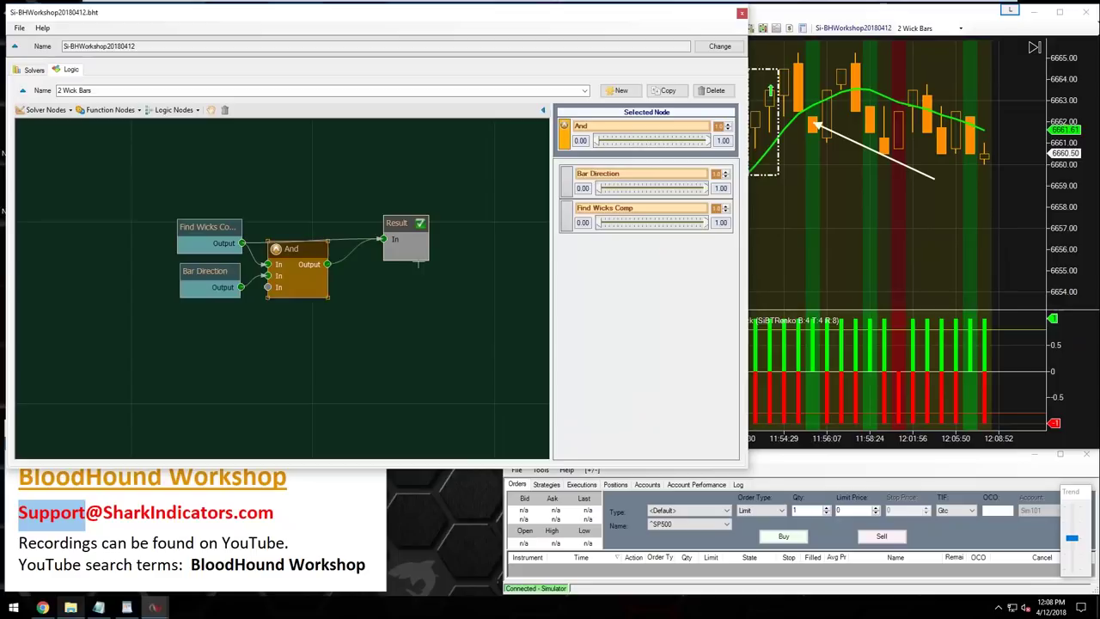
# - Examine the combined wick and bar direction signals around 11:56:50 on the NQ chart, moving the arrow clear of the bars
pyautogui.click(800, 256)
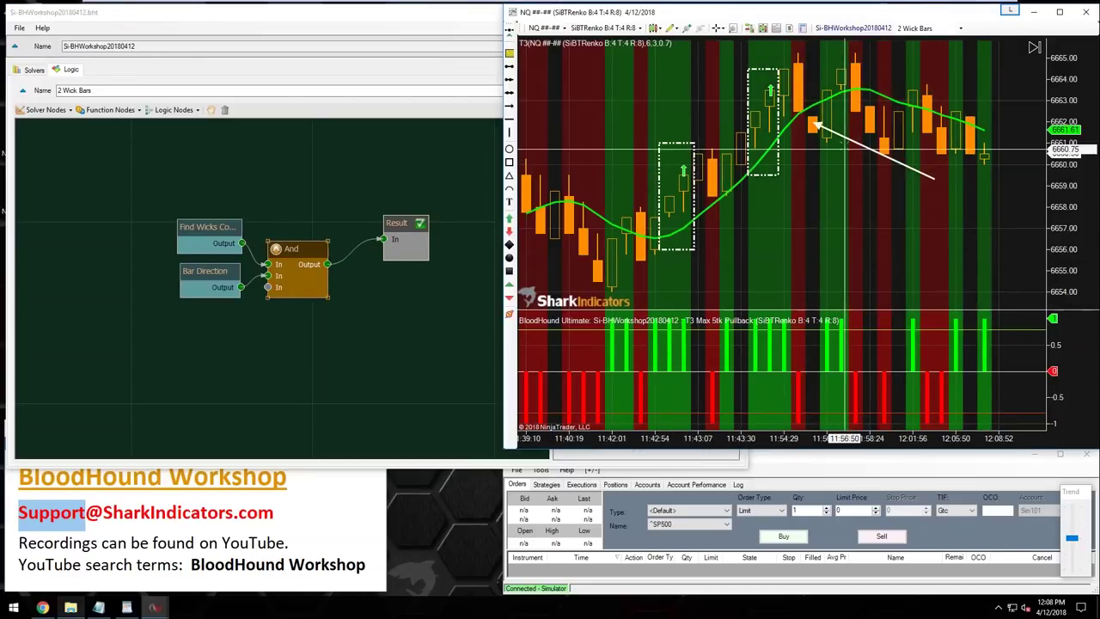
pyautogui.click(845, 138)
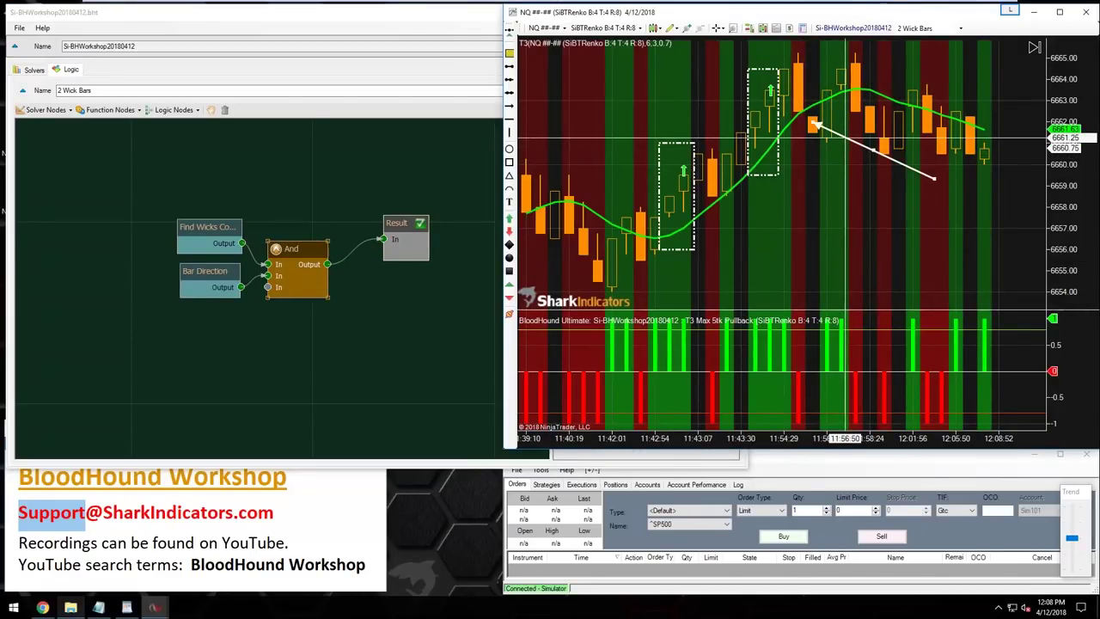
pyautogui.moveTo(825, 157)
pyautogui.mouseDown()
pyautogui.moveTo(743, 250)
pyautogui.moveTo(678, 262)
pyautogui.moveTo(689, 265)
pyautogui.moveTo(713, 225)
pyautogui.moveTo(814, 233)
pyautogui.mouseUp()
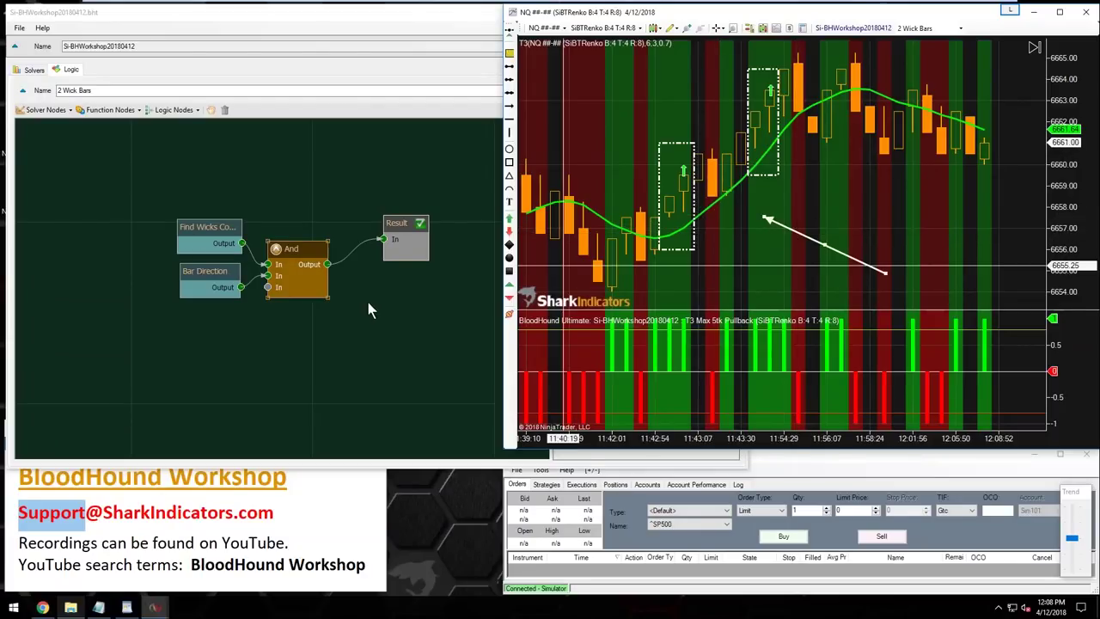
# - Spread the node graph apart by moving the two solvers and And node away from the Result node
pyautogui.moveTo(325, 332); pyautogui.dragTo(174, 217)
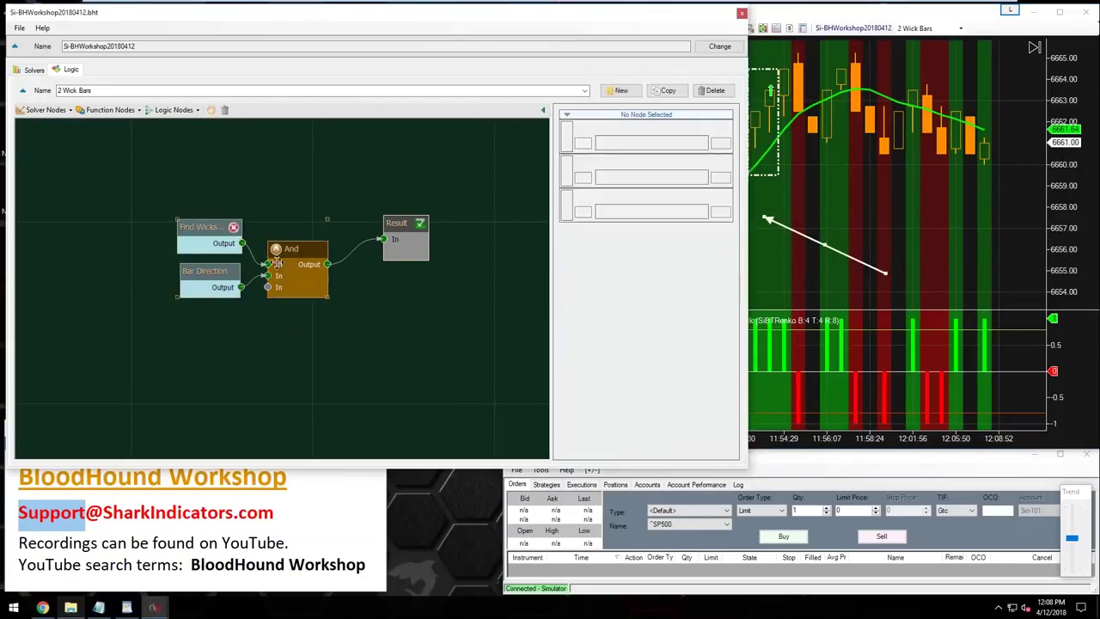
pyautogui.moveTo(286, 258); pyautogui.dragTo(217, 254)
pyautogui.click(320, 248)
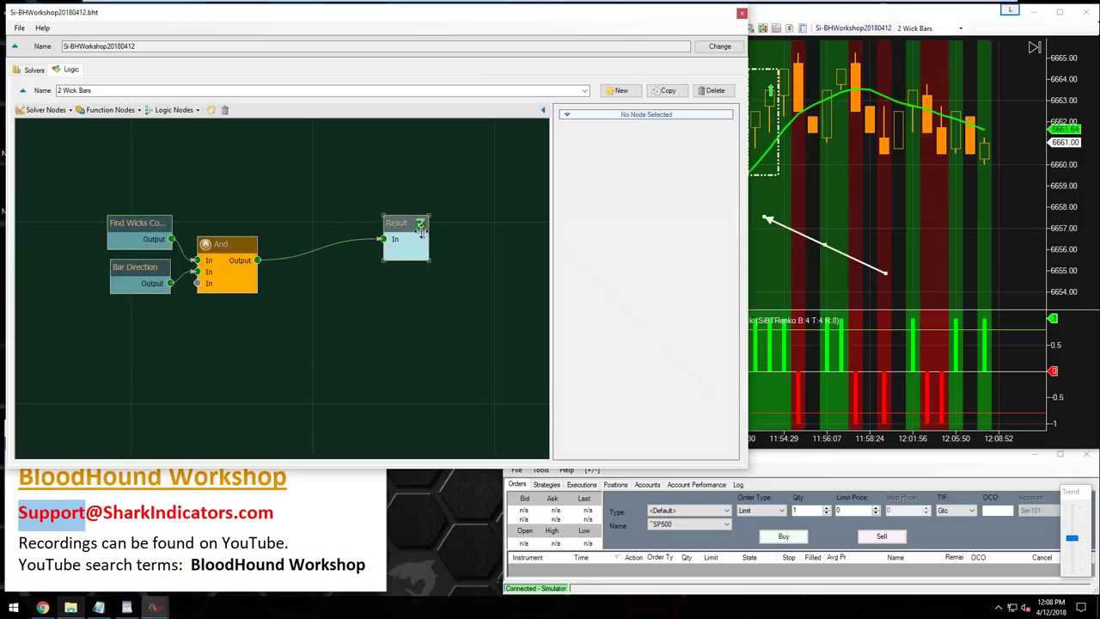
pyautogui.moveTo(399, 225); pyautogui.dragTo(432, 228)
# - Insert a Lookback function node between the And node and the Result node
pyautogui.click(106, 110)
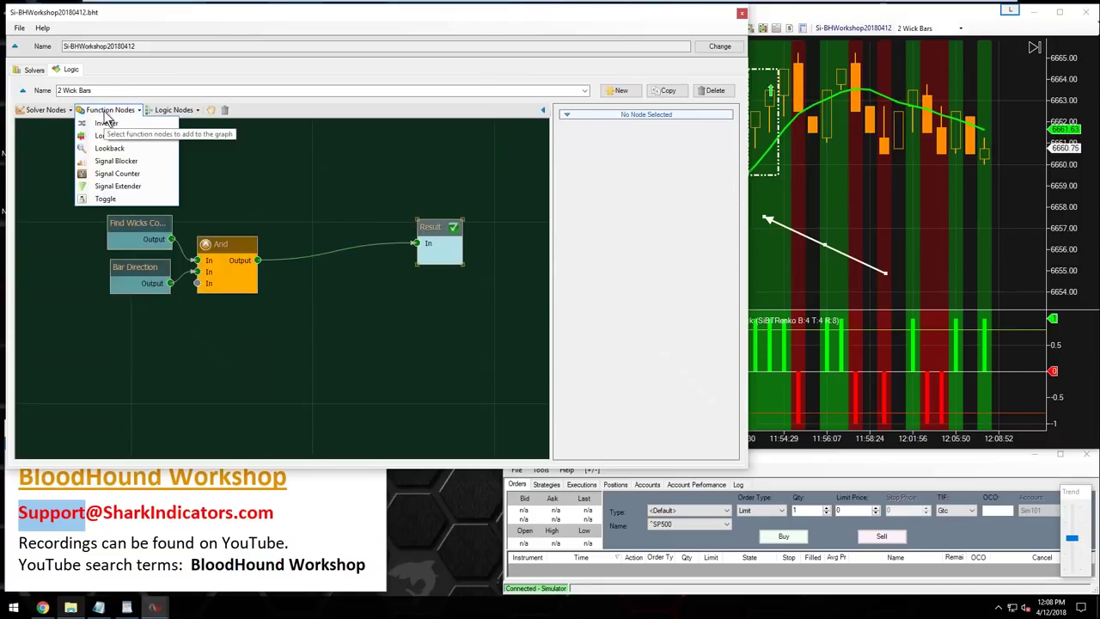
pyautogui.moveTo(314, 307)
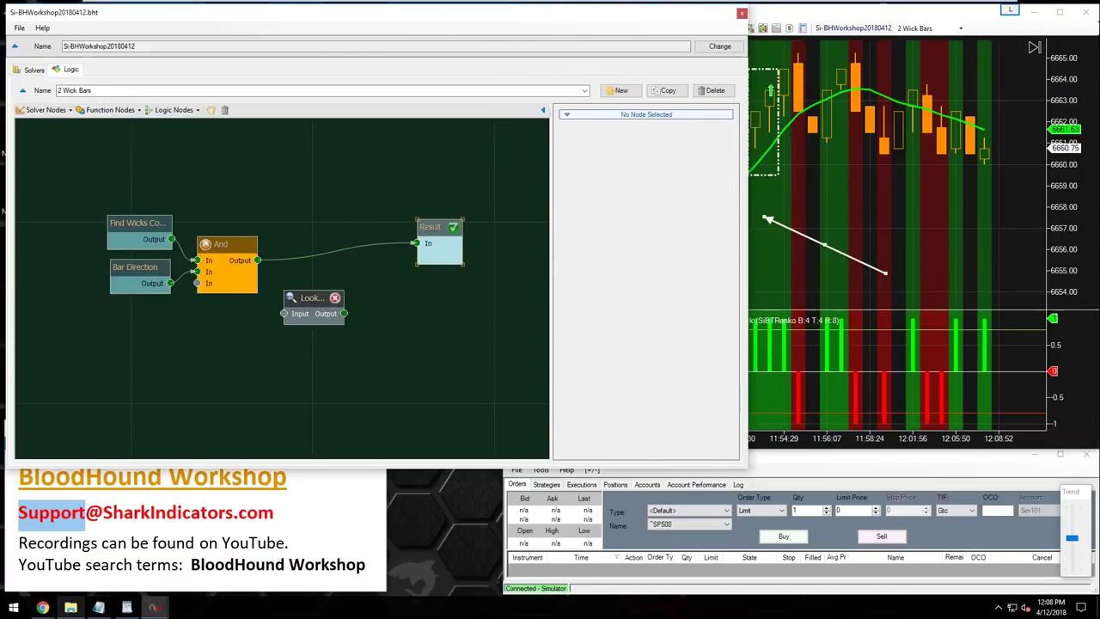
pyautogui.moveTo(314, 299); pyautogui.dragTo(415, 243)
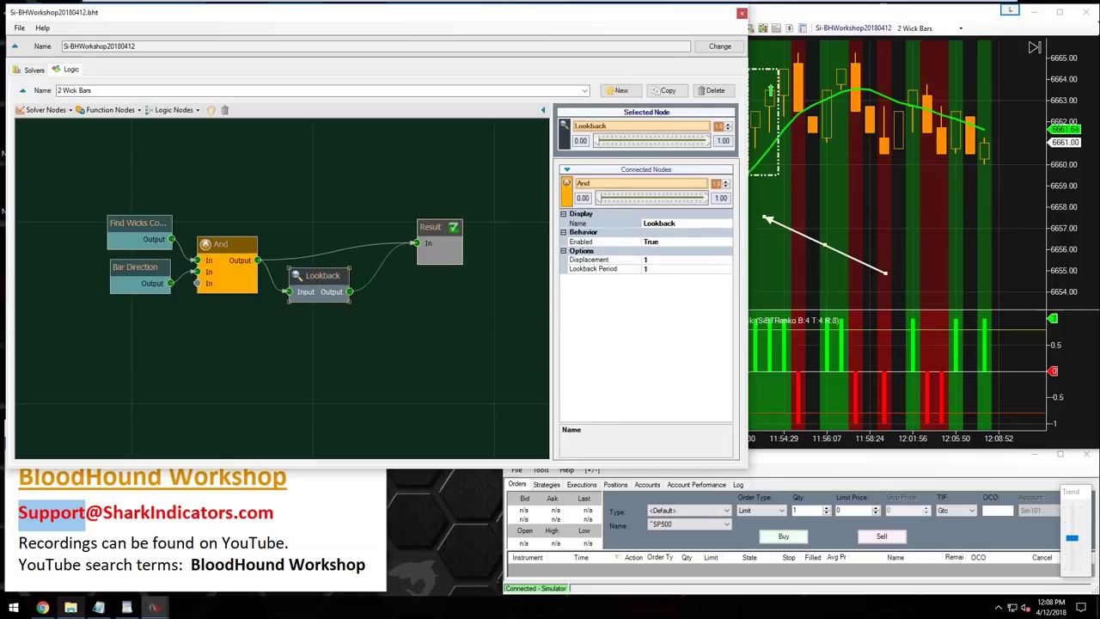
pyautogui.moveTo(313, 275); pyautogui.dragTo(305, 249)
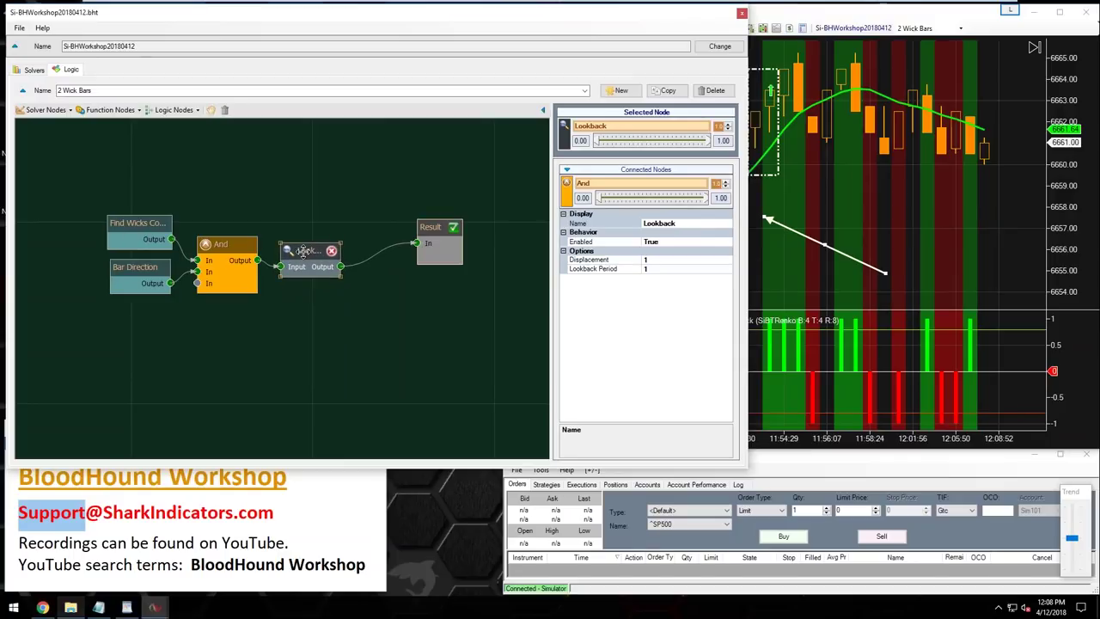
# - Rename the Lookback node "2 Bar Min." and set its displacement to 0, lookback period to 2 and lookback mode to Min
pyautogui.click(679, 223)
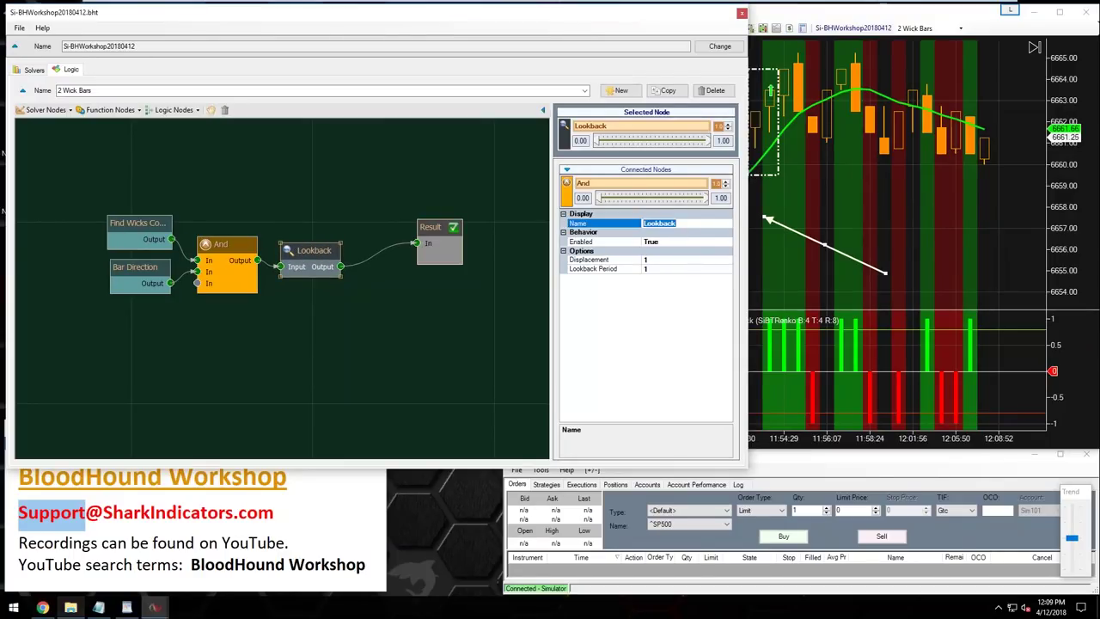
pyautogui.write('2 Bar Min.')
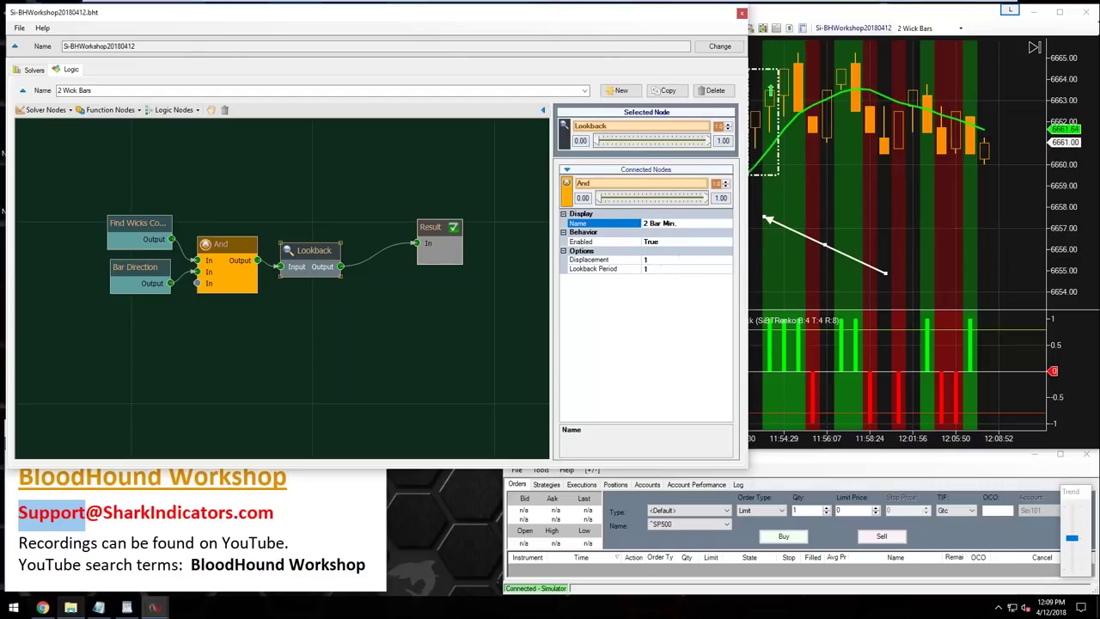
pyautogui.click(657, 262)
pyautogui.write('0')
pyautogui.click(653, 269)
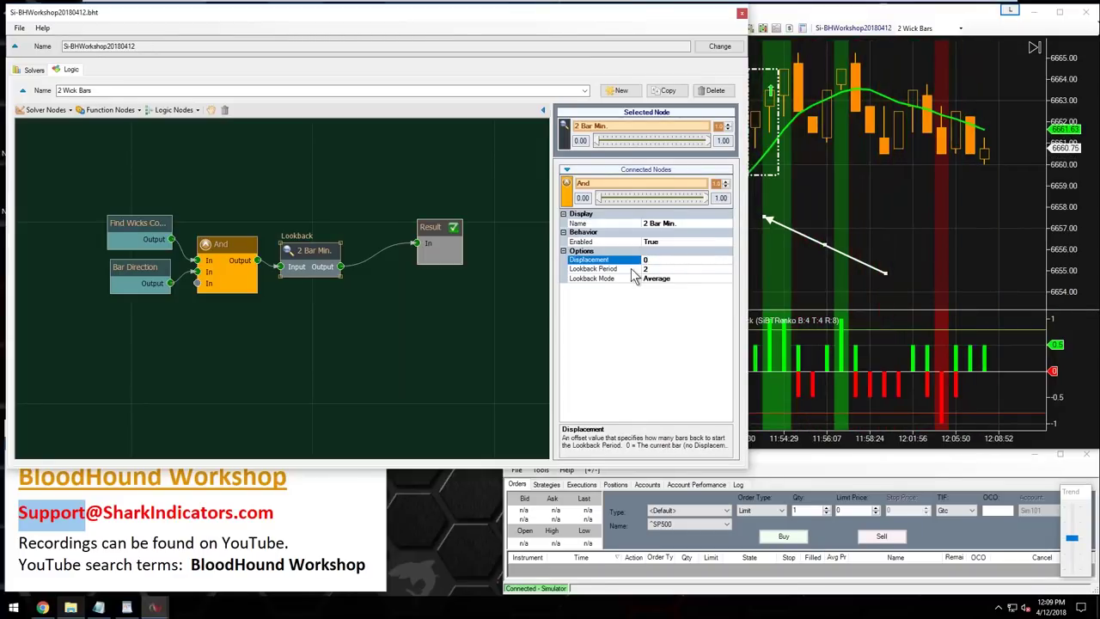
pyautogui.click(692, 278)
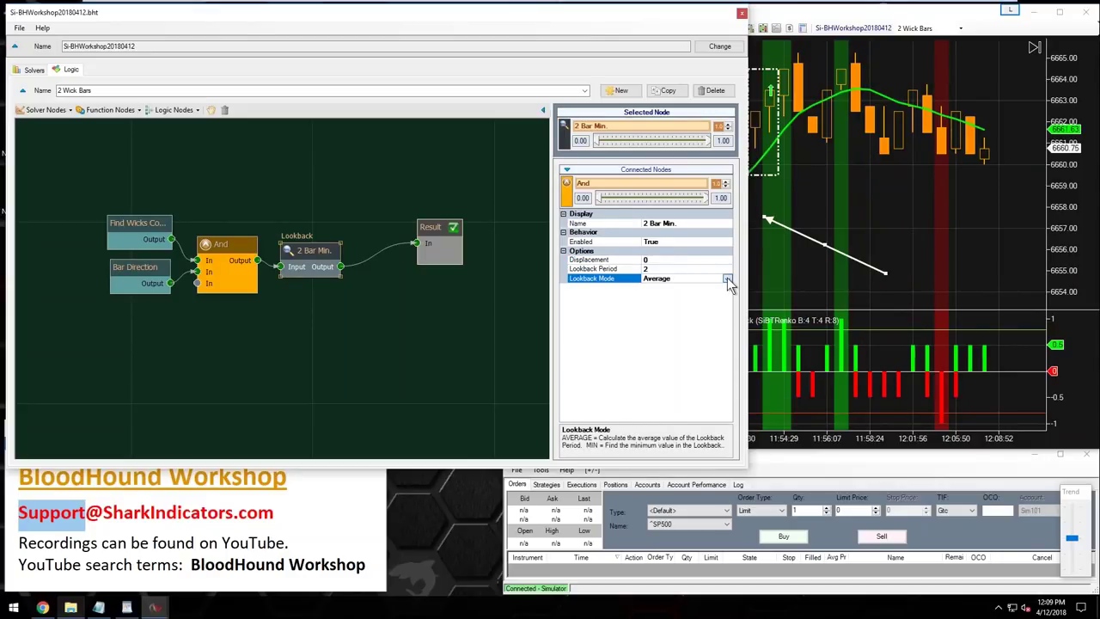
pyautogui.click(727, 277)
pyautogui.click(687, 302)
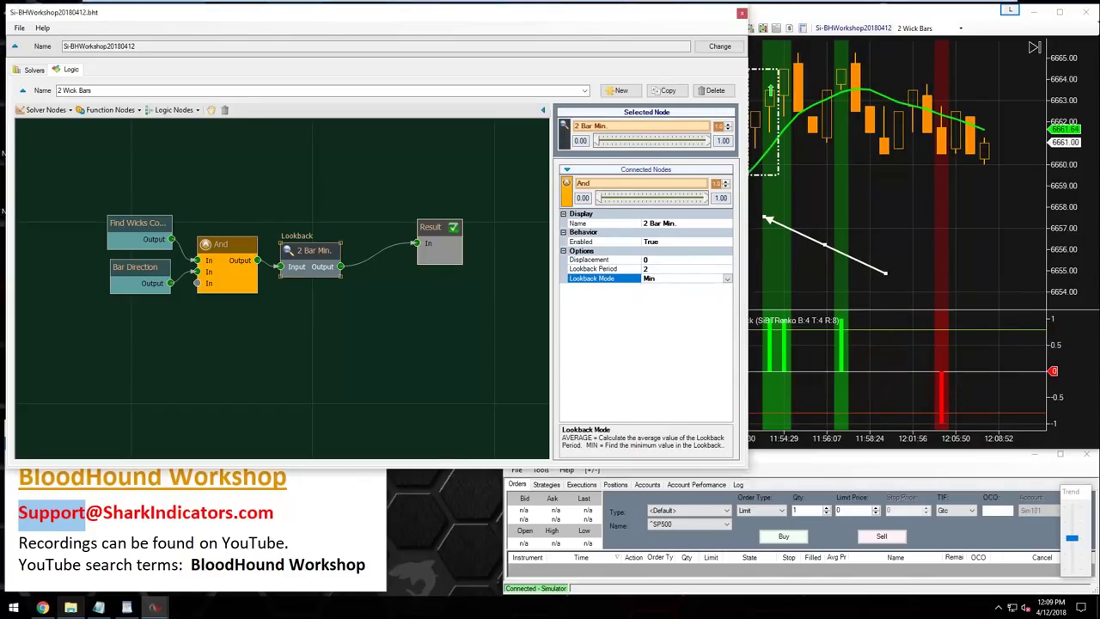
# - Check the two-bar signals against the NQ bars around 11:42 with the arrow and delete the drawn annotations
pyautogui.click(449, 339)
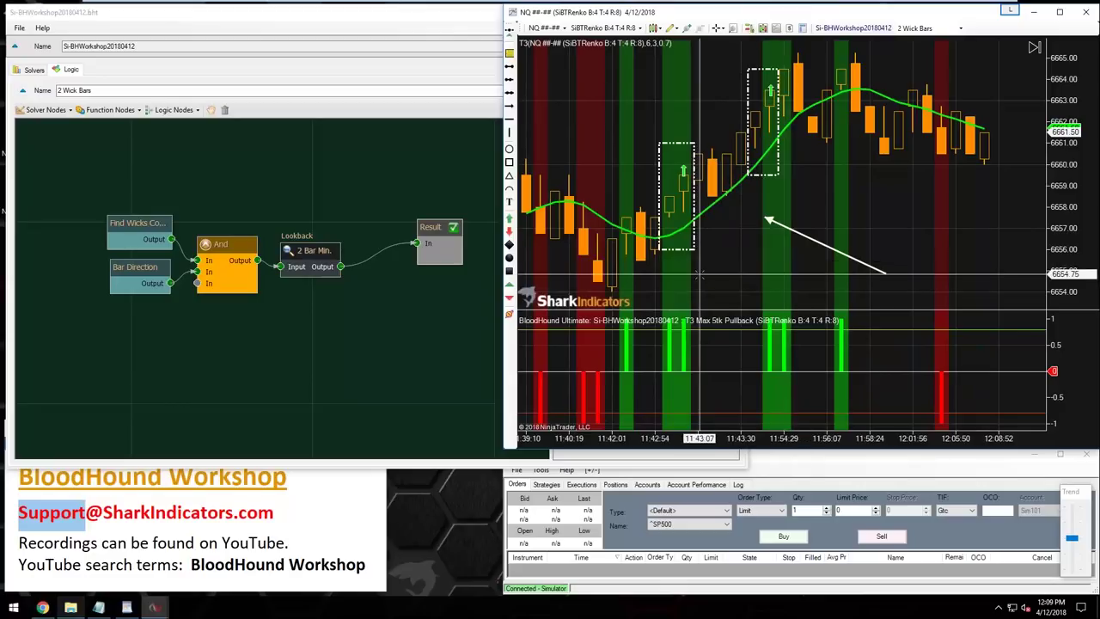
pyautogui.scroll(3, 700, 274)
pyautogui.moveTo(870, 227); pyautogui.dragTo(703, 291)
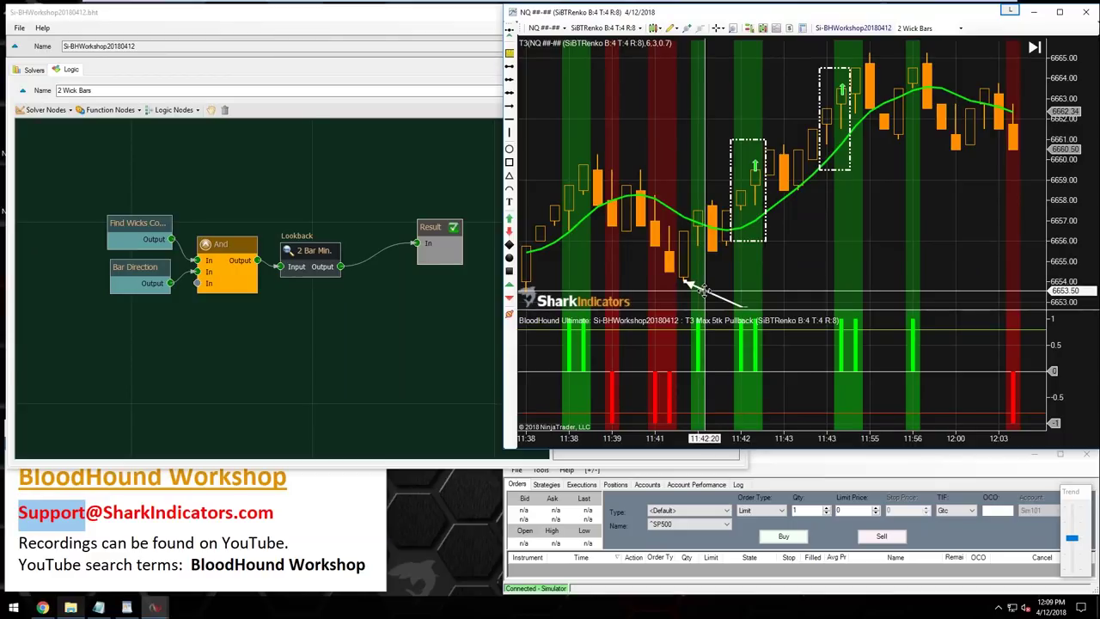
pyautogui.moveTo(703, 291)
pyautogui.mouseDown()
pyautogui.moveTo(723, 262)
pyautogui.moveTo(756, 267)
pyautogui.moveTo(741, 243)
pyautogui.moveTo(764, 225)
pyautogui.moveTo(844, 226)
pyautogui.moveTo(823, 187)
pyautogui.moveTo(857, 148)
pyautogui.moveTo(900, 174)
pyautogui.moveTo(924, 146)
pyautogui.moveTo(916, 126)
pyautogui.moveTo(997, 122)
pyautogui.moveTo(1014, 150)
pyautogui.moveTo(812, 196)
pyautogui.mouseUp()
pyautogui.press('Delete')
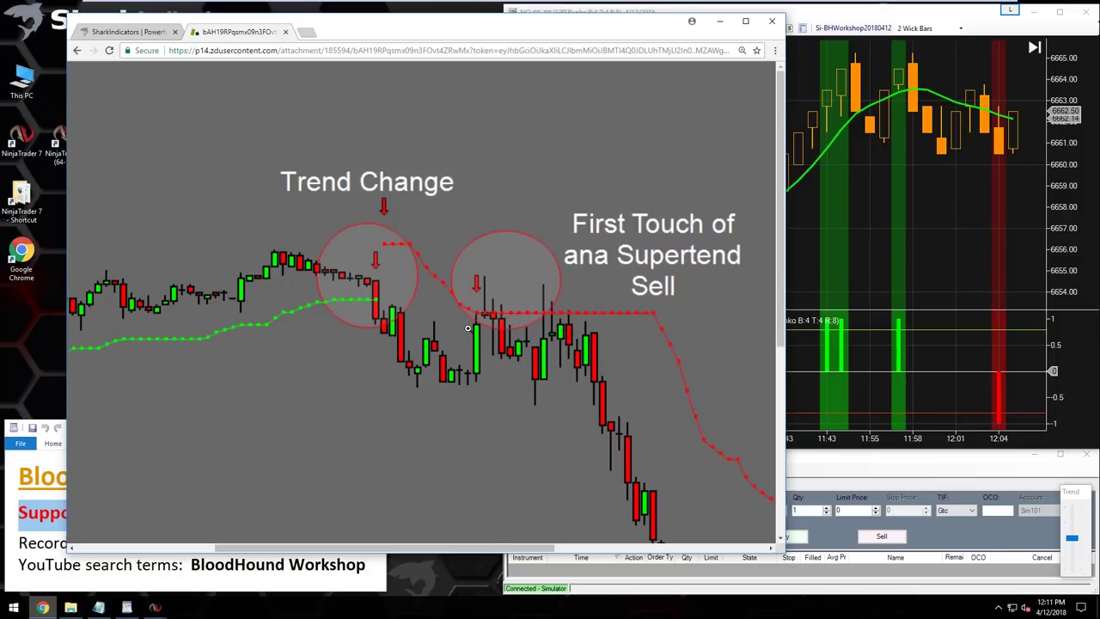
# - Maximize the NQ chart, shrink the BloodHound signal panel and open the T3 indicator's plot width setting
pyautogui.click(716, 11)
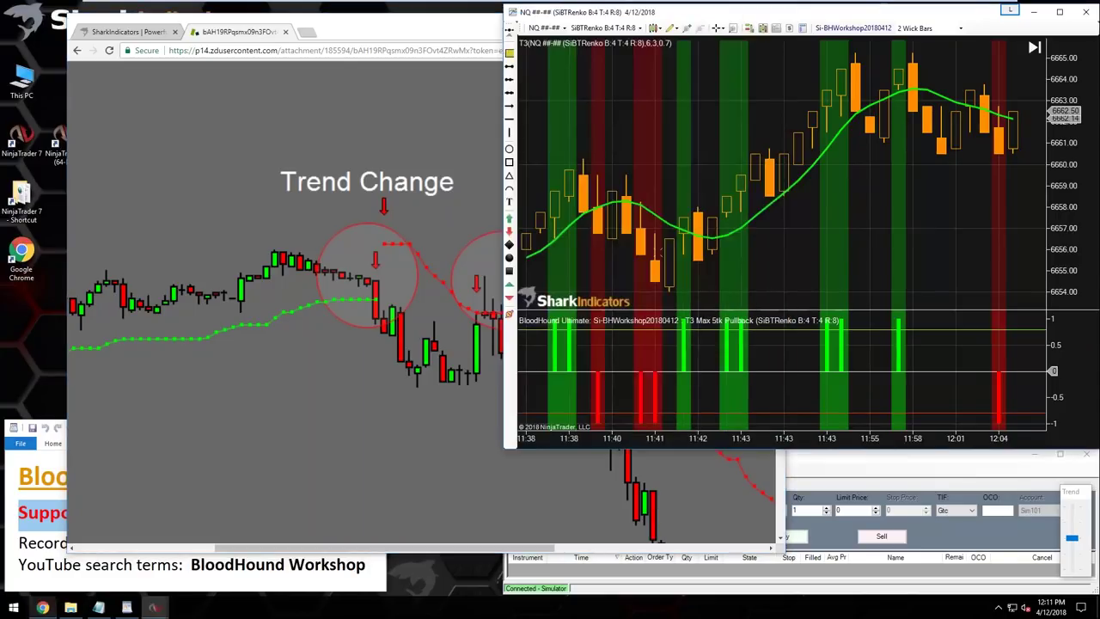
pyautogui.doubleClick(714, 14)
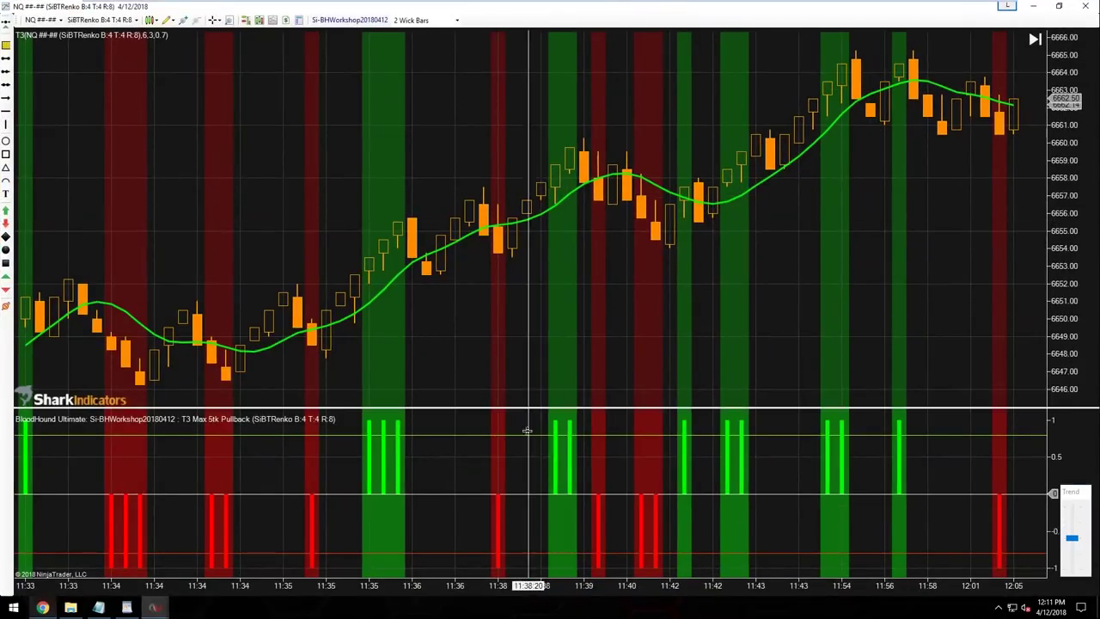
pyautogui.doubleClick(519, 274)
pyautogui.click(640, 337)
pyautogui.click(678, 373)
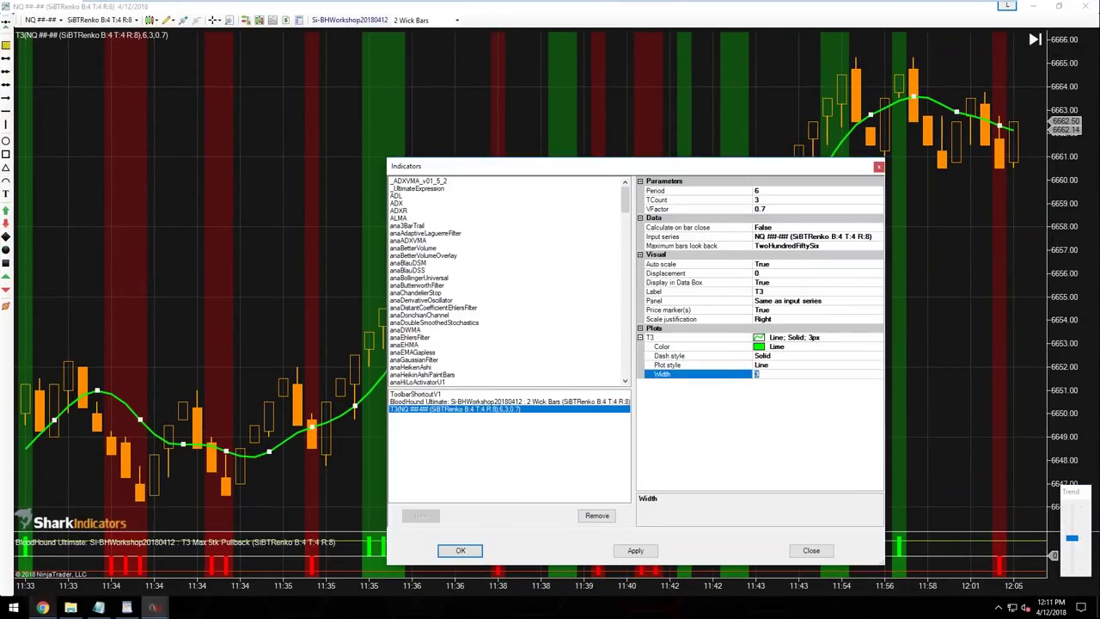
# - Add the anaSuperTrendU11 indicator to the NQ chart's indicator list
pyautogui.click(411, 316)
pyautogui.scroll(-6, 470, 351)
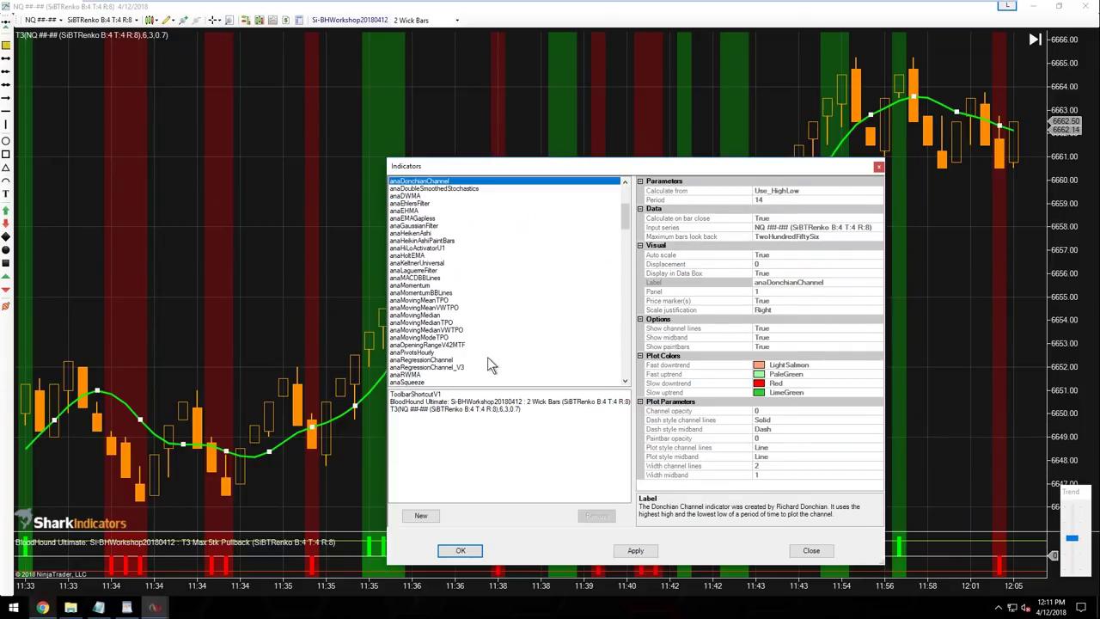
pyautogui.scroll(-3, 487, 357)
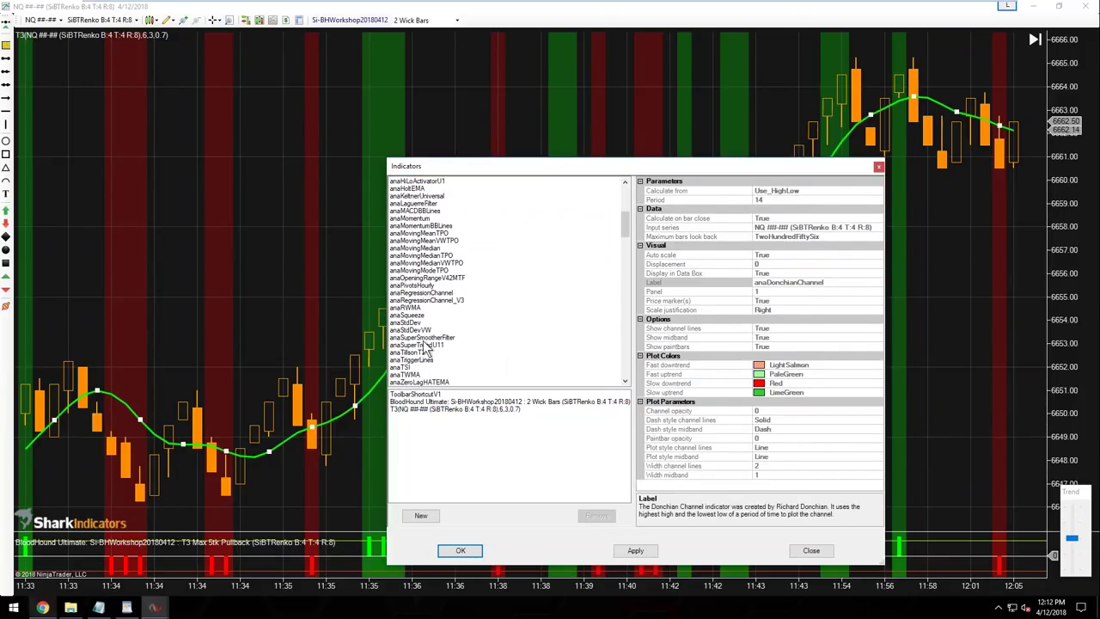
pyautogui.click(421, 337)
pyautogui.doubleClick(421, 344)
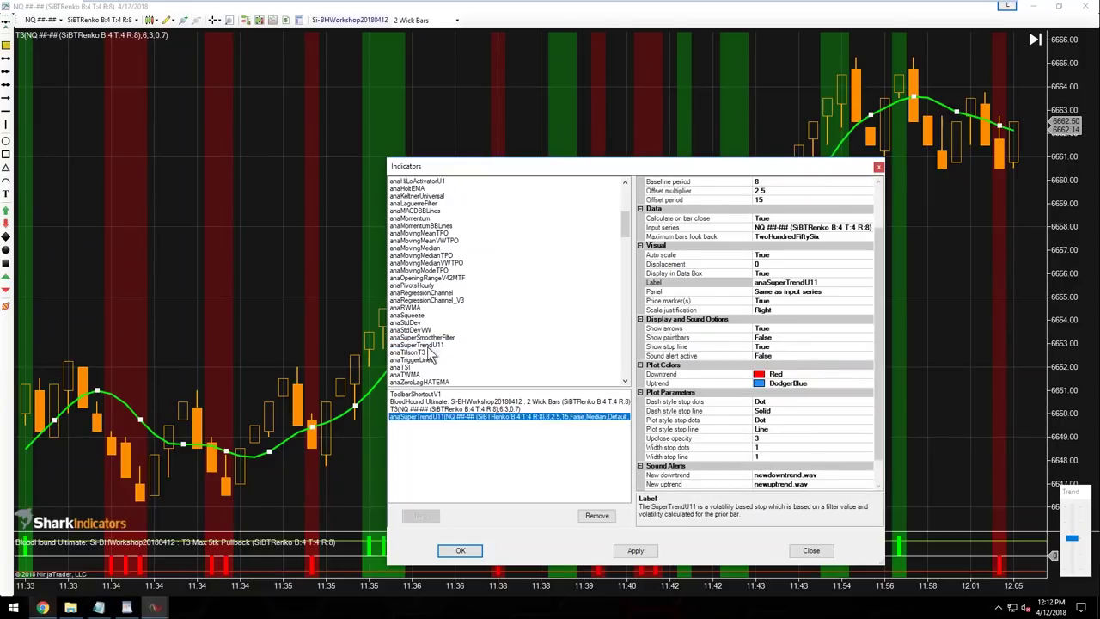
pyautogui.moveTo(513, 166); pyautogui.dragTo(495, 93)
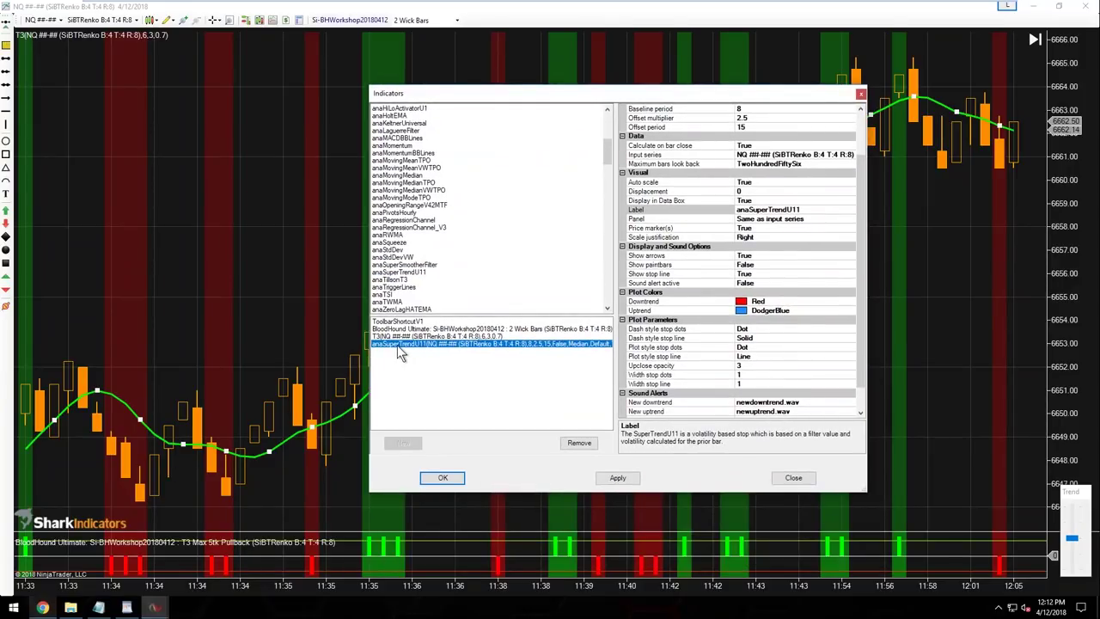
# - Switch to Chrome and open lizardtrader.com in a new tab
pyautogui.click(43, 608)
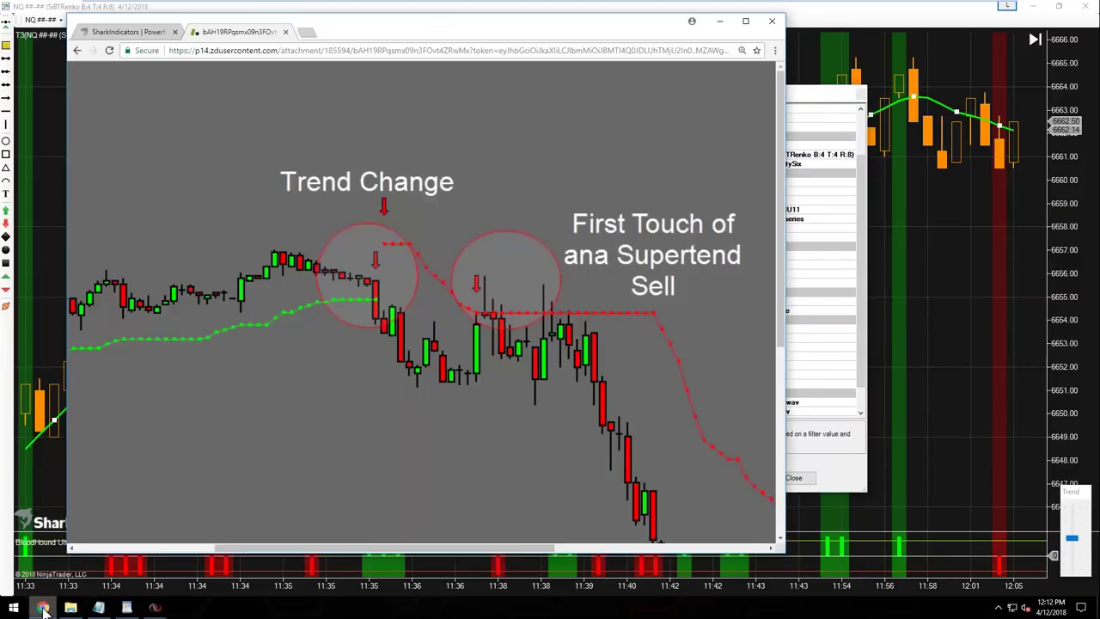
pyautogui.click(307, 32)
pyautogui.write('lizrd')
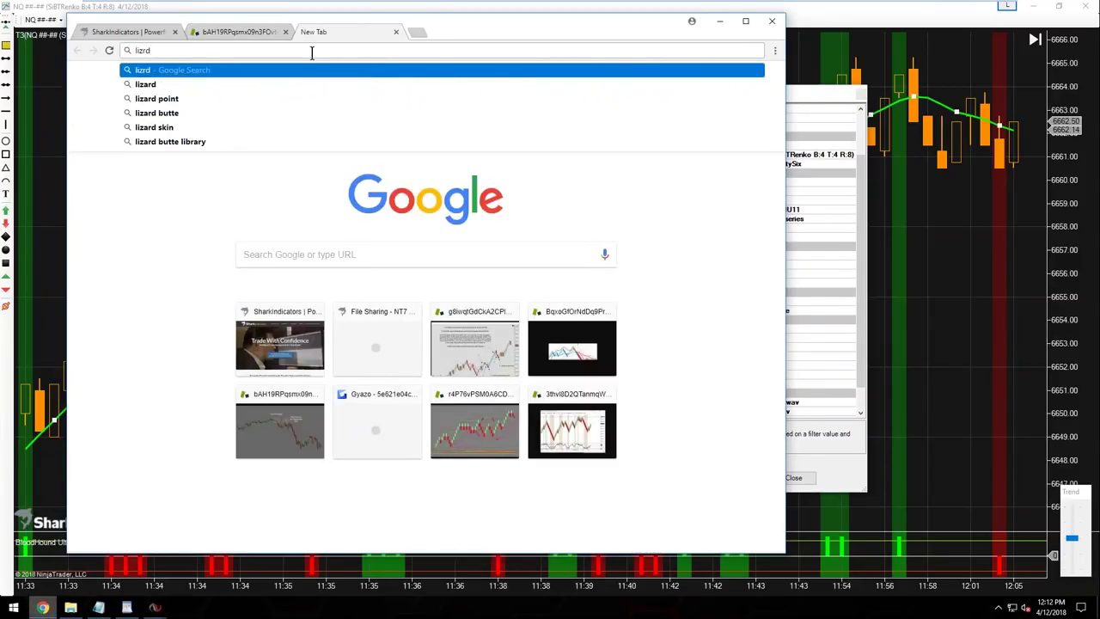
pyautogui.press('BackSpace')
pyautogui.press('BackSpace')
pyautogui.write('ardtrader')
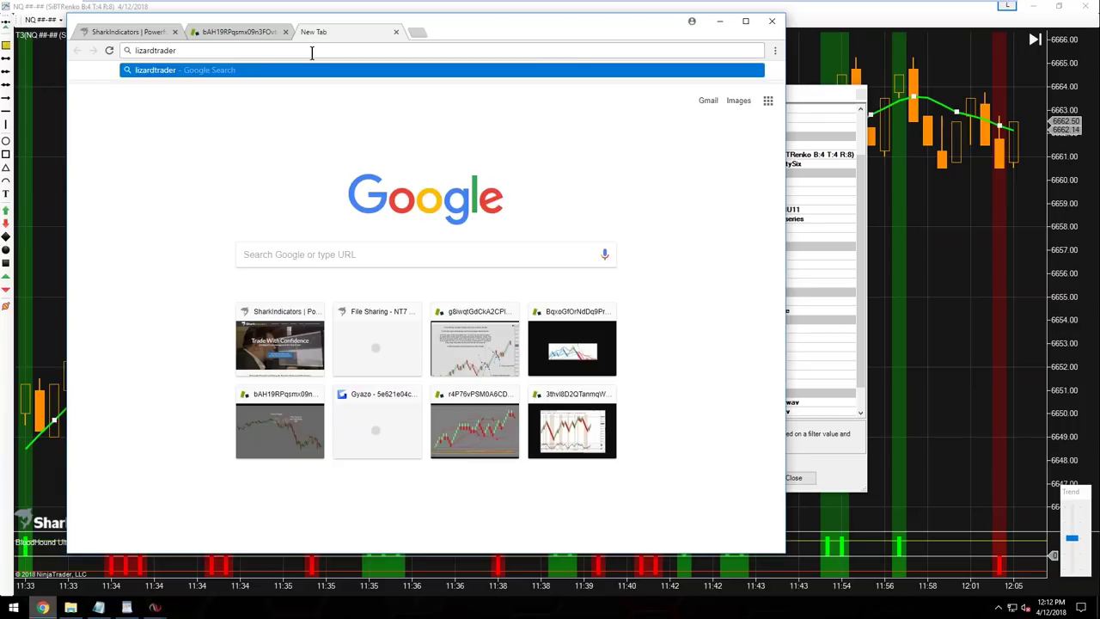
pyautogui.hotkey('ctrl', 'Return')
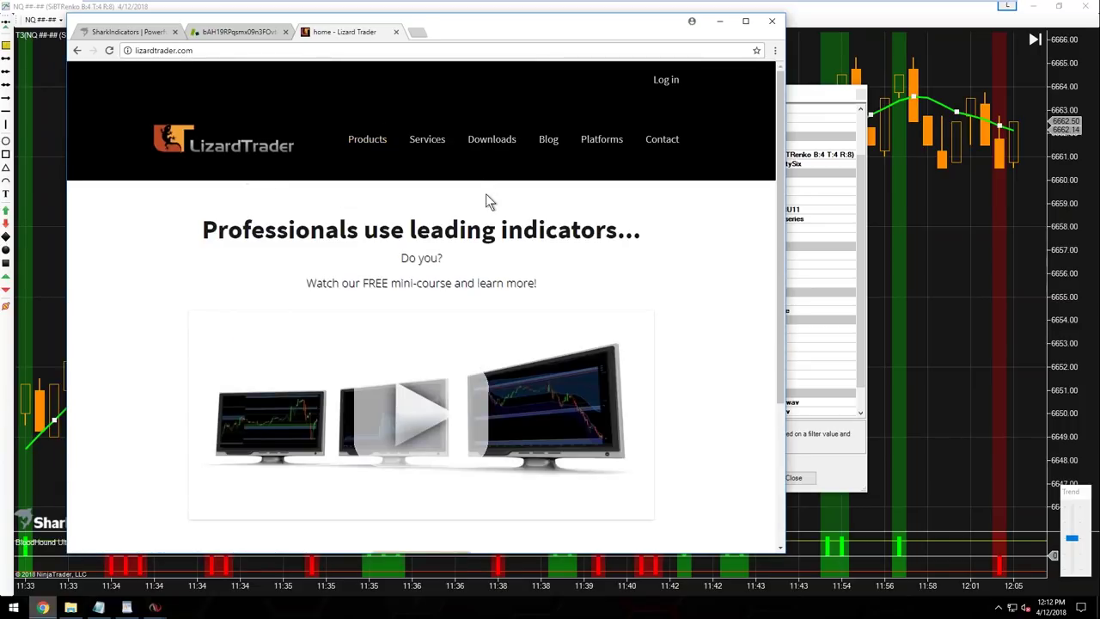
# - Open the LizardTrader download section and examine its Free Indicators offering
pyautogui.click(487, 147)
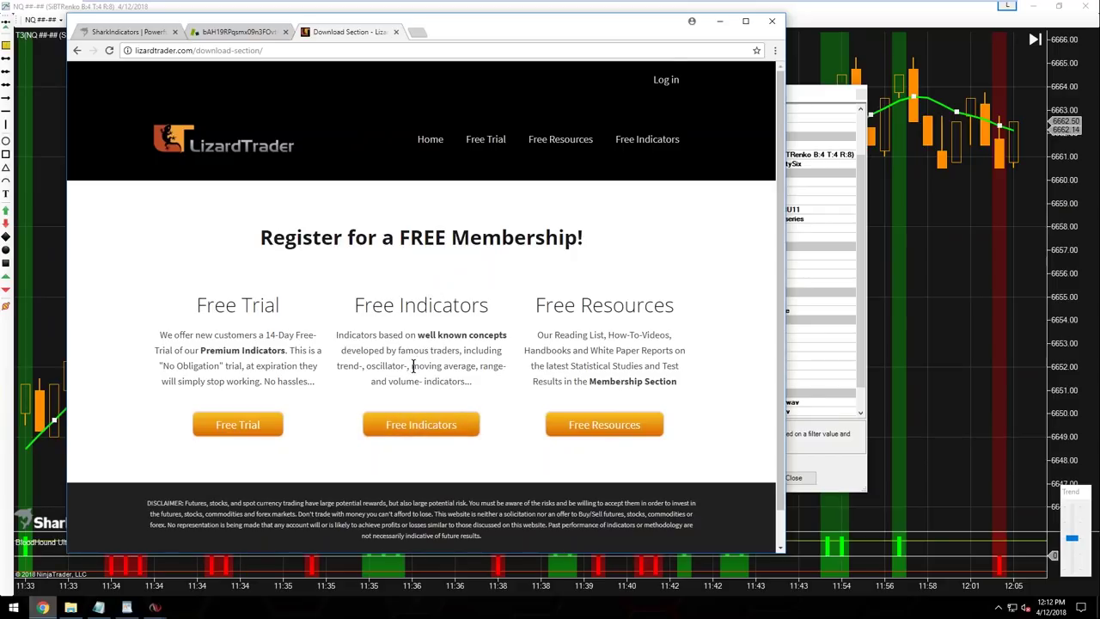
pyautogui.scroll(-1, 413, 365)
pyautogui.scroll(1, 421, 314)
pyautogui.moveTo(447, 18); pyautogui.dragTo(503, 60)
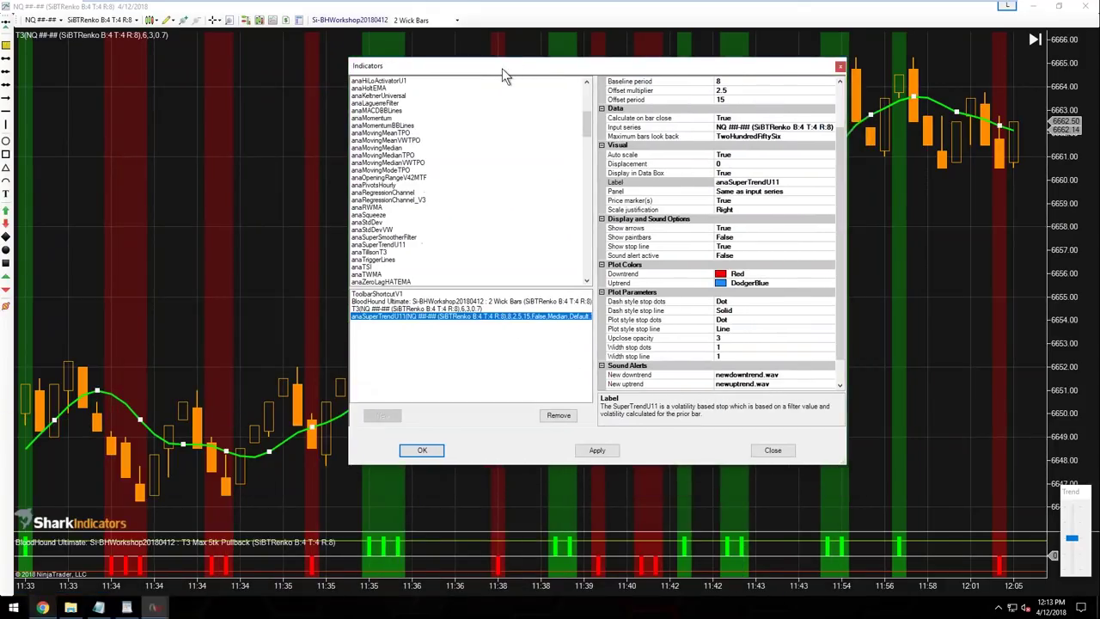
# - Return to NinjaTrader, confirm the indicator list with anaSuperTrendU11 for the NQ chart and find the trend change around 11:31
pyautogui.moveTo(501, 67); pyautogui.dragTo(496, 65)
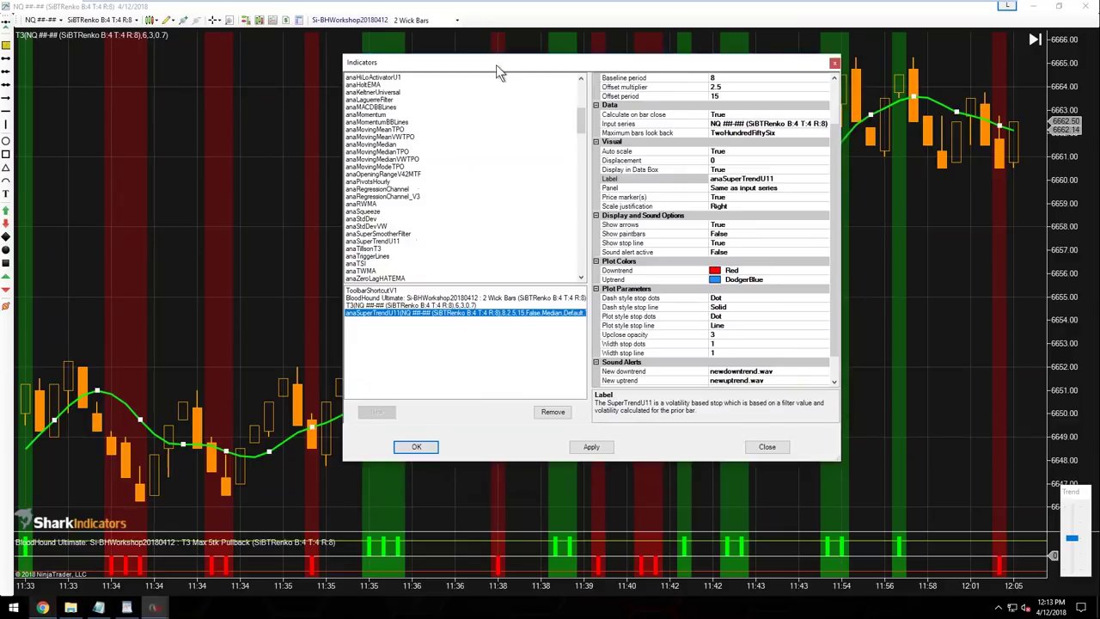
pyautogui.click(416, 447)
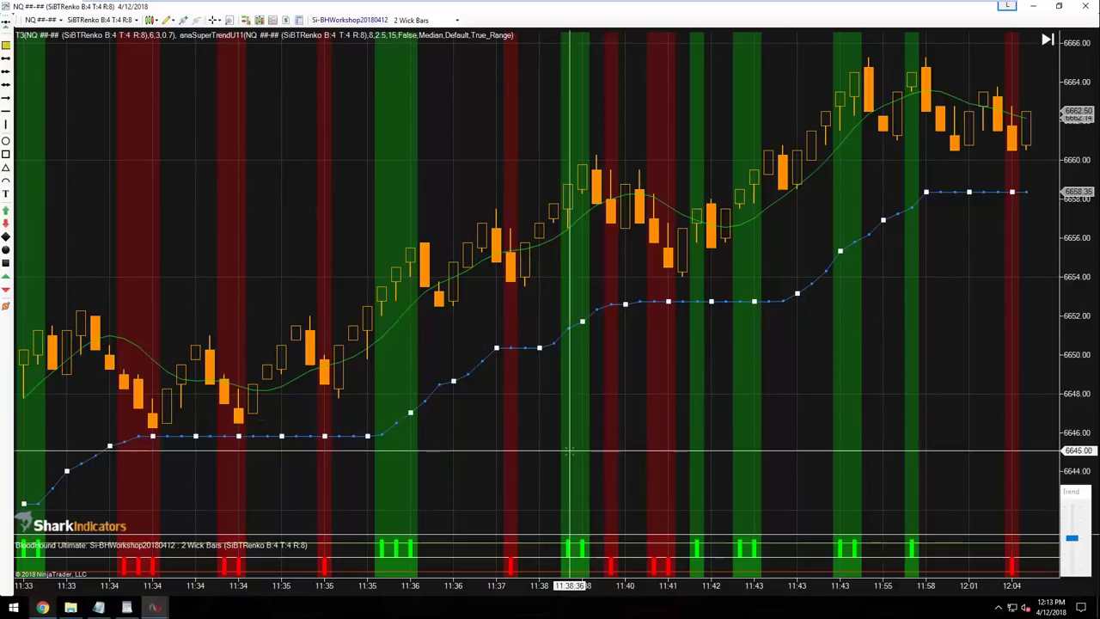
pyautogui.scroll(3, 568, 451)
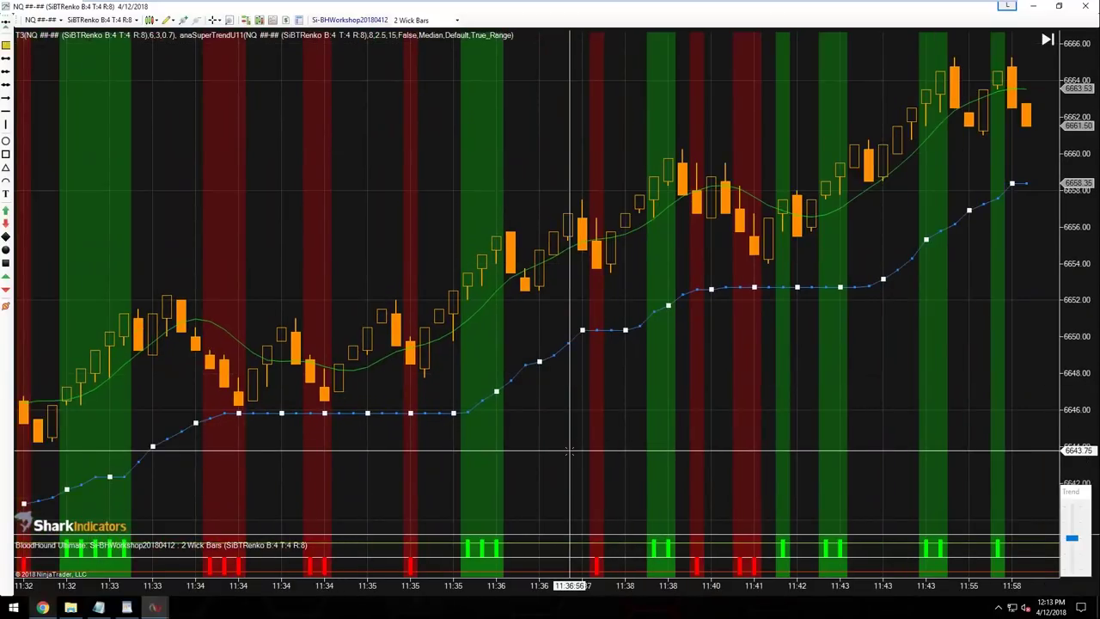
pyautogui.scroll(10, 569, 451)
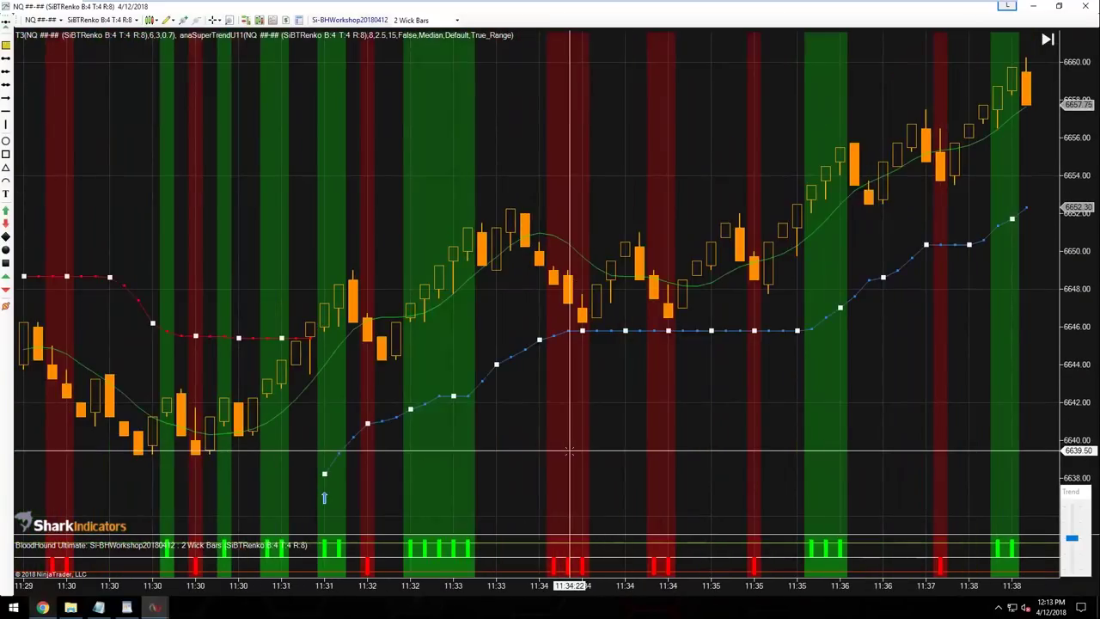
pyautogui.scroll(1, 568, 451)
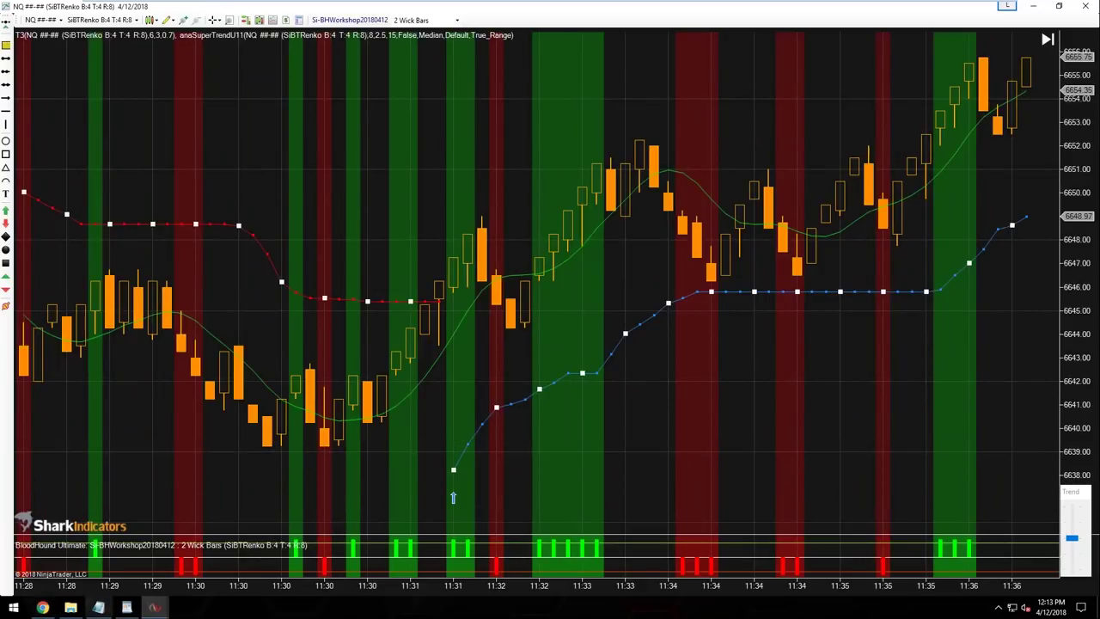
# - Check the trend-change example image in Chrome, switch the NQ chart to 1 Min bars and find the morning trend changes
pyautogui.click(48, 607)
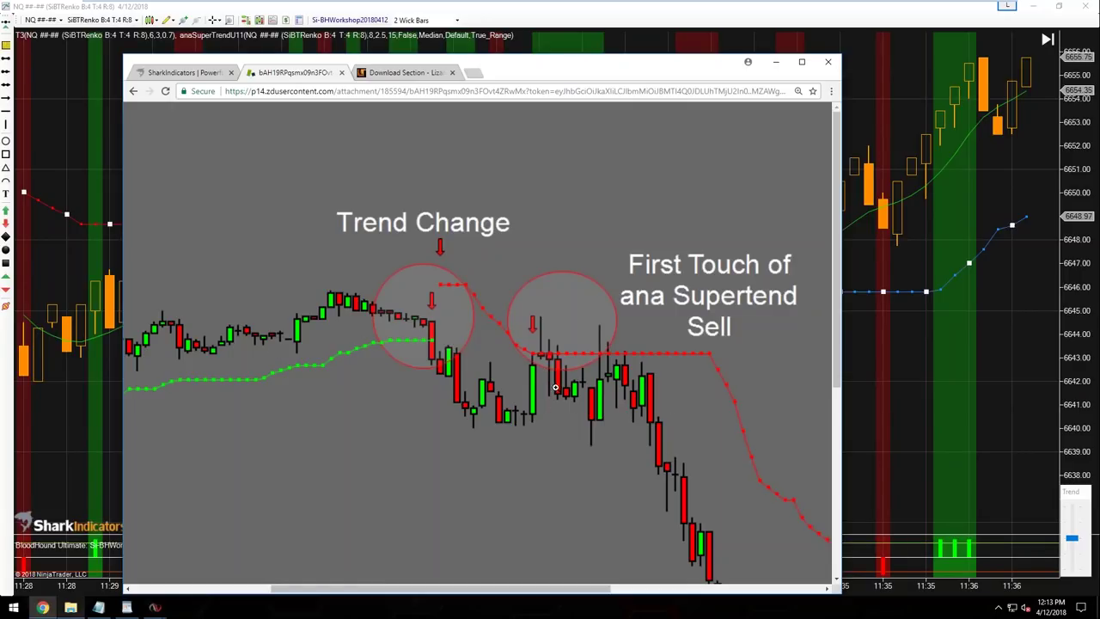
pyautogui.click(120, 38)
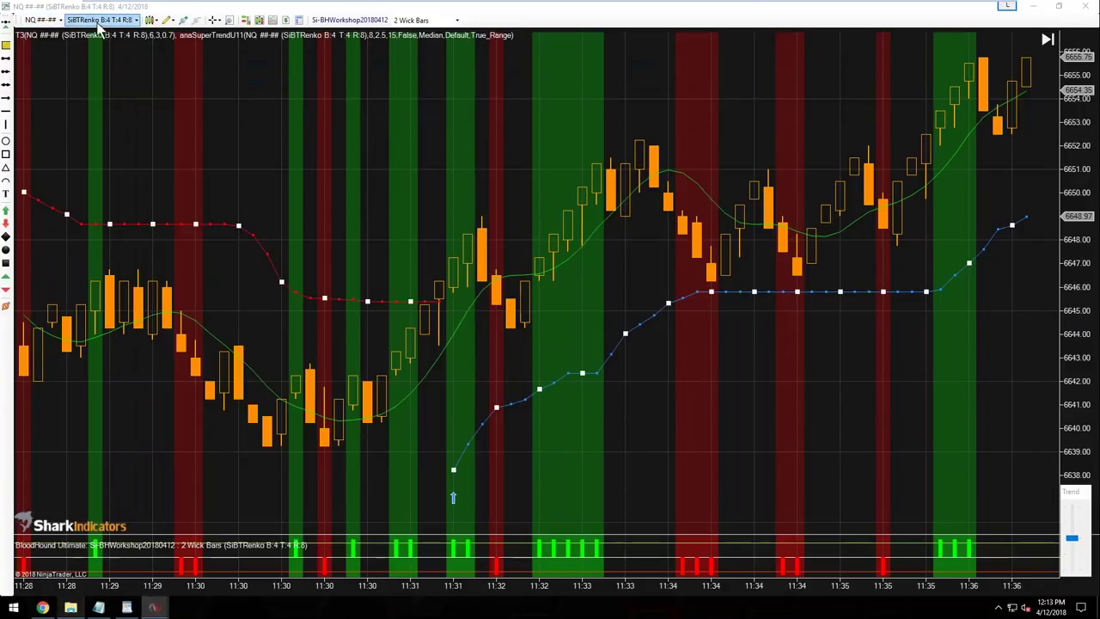
pyautogui.click(99, 20)
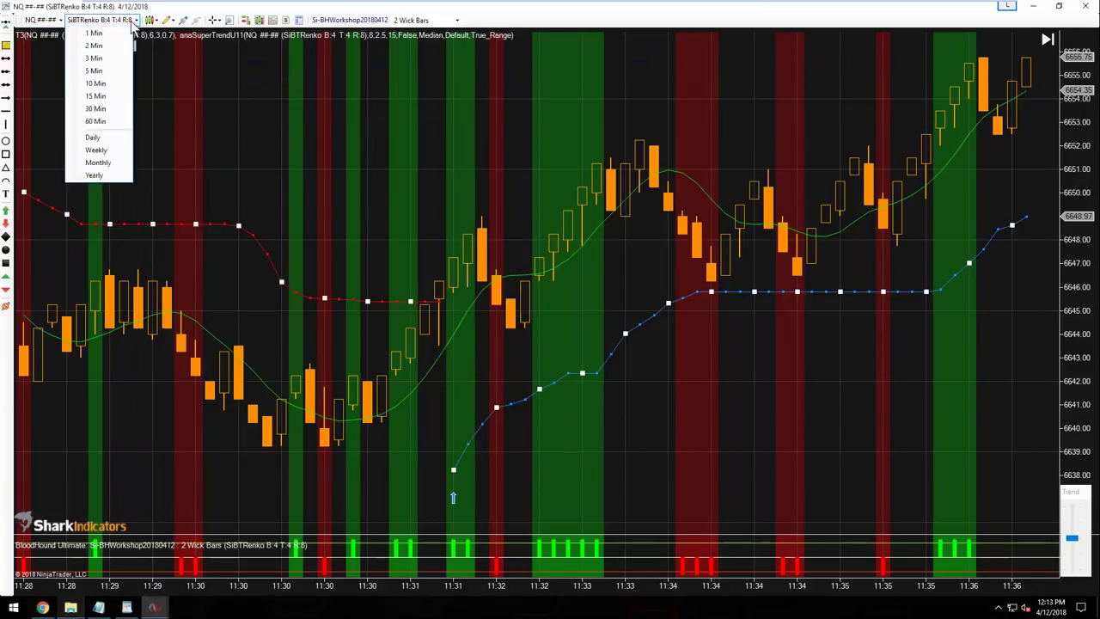
pyautogui.click(94, 34)
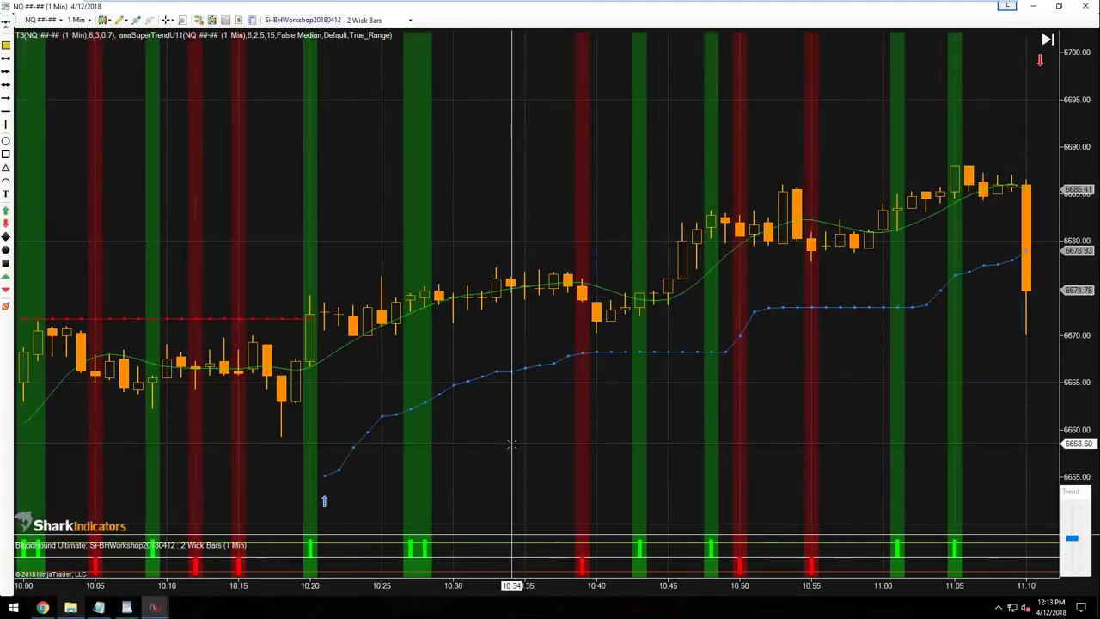
pyautogui.scroll(5, 510, 444)
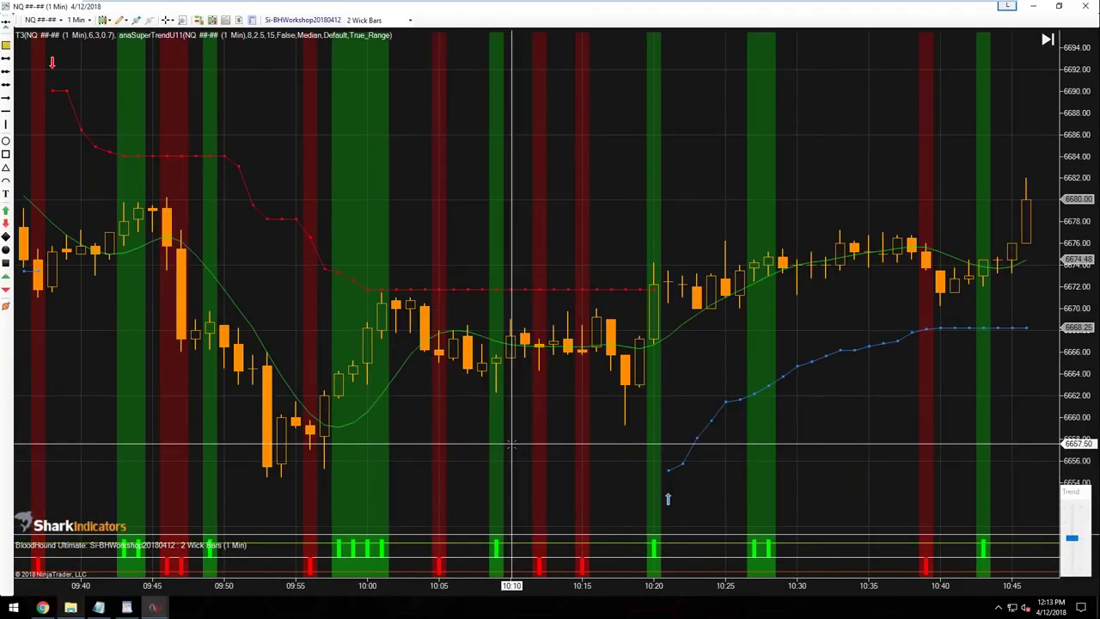
pyautogui.scroll(3, 510, 444)
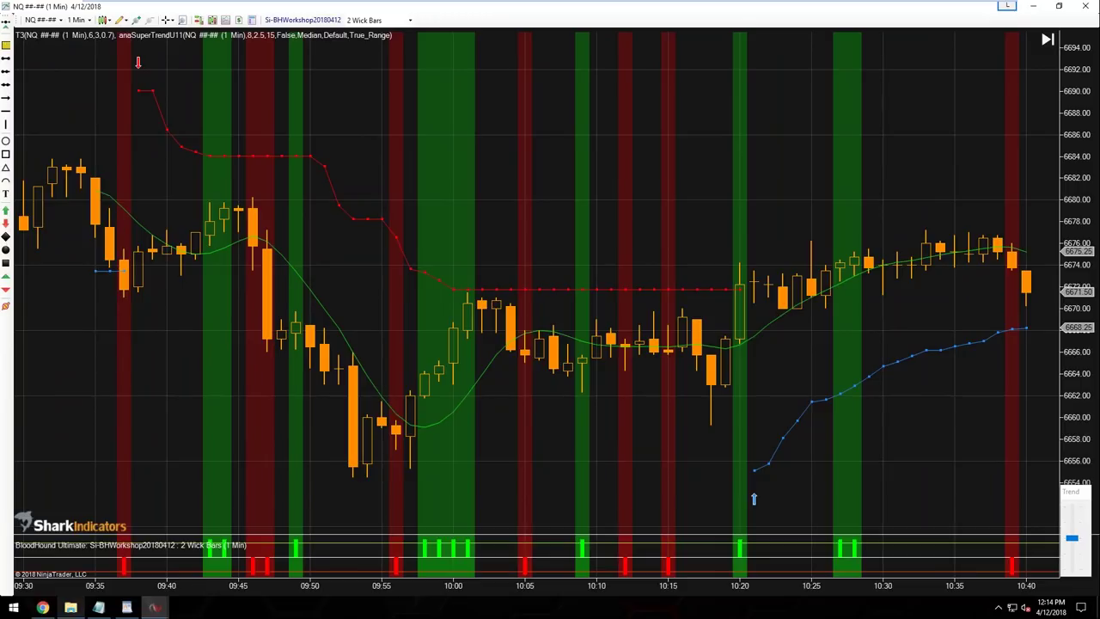
# - Compare the first-touch sell example image in Chrome with the anaSuperTrend downtrend after 09:38 on the 1 Min NQ chart
pyautogui.click(43, 608)
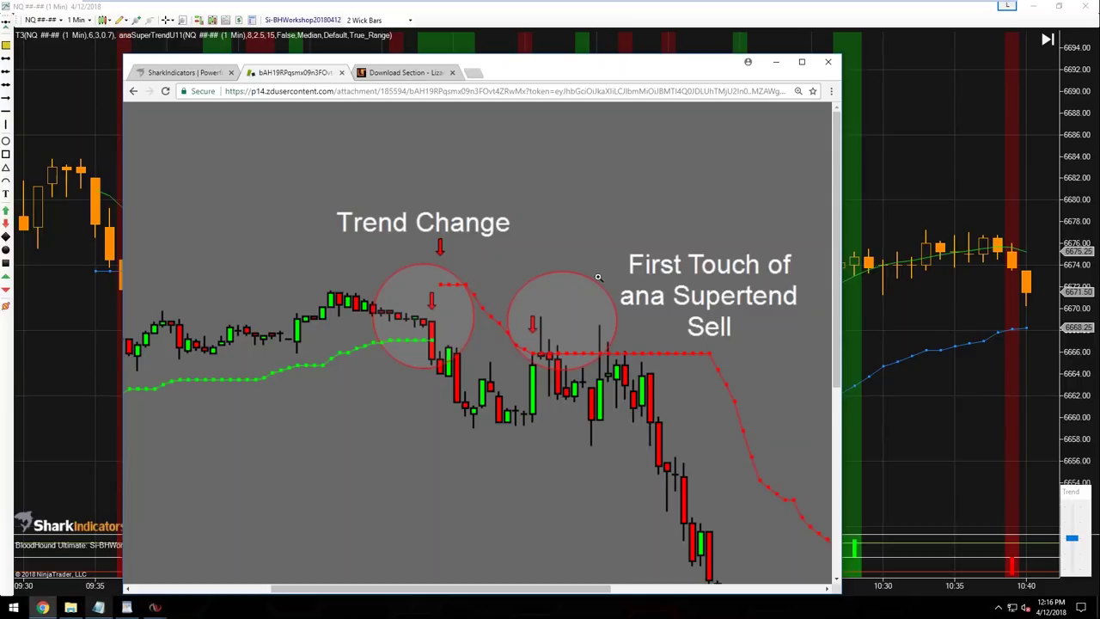
pyautogui.click(776, 62)
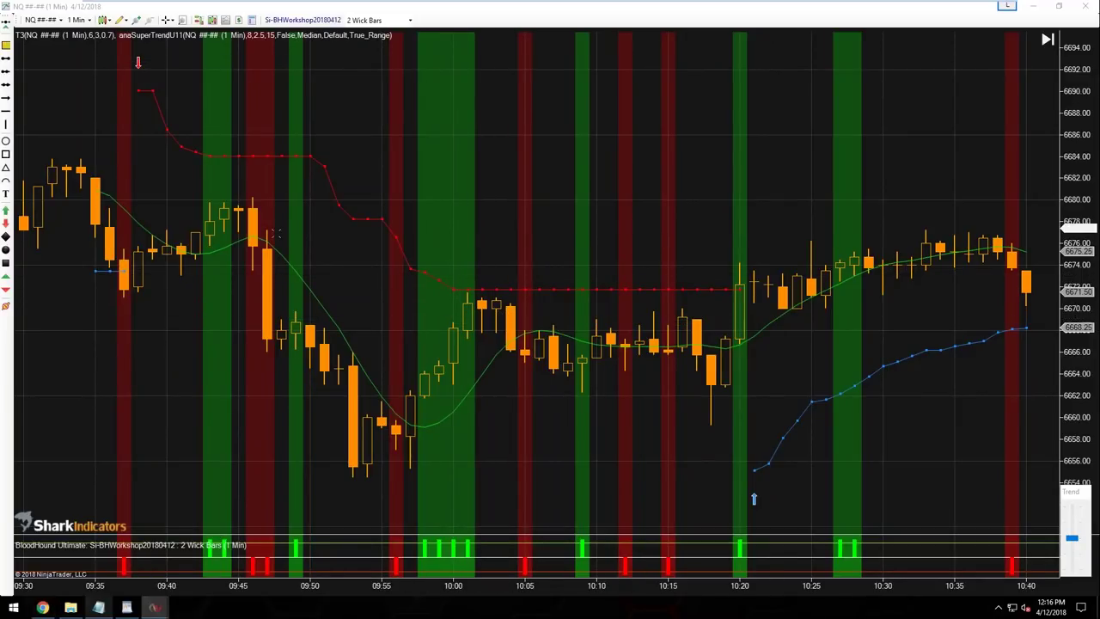
pyautogui.scroll(5, 411, 342)
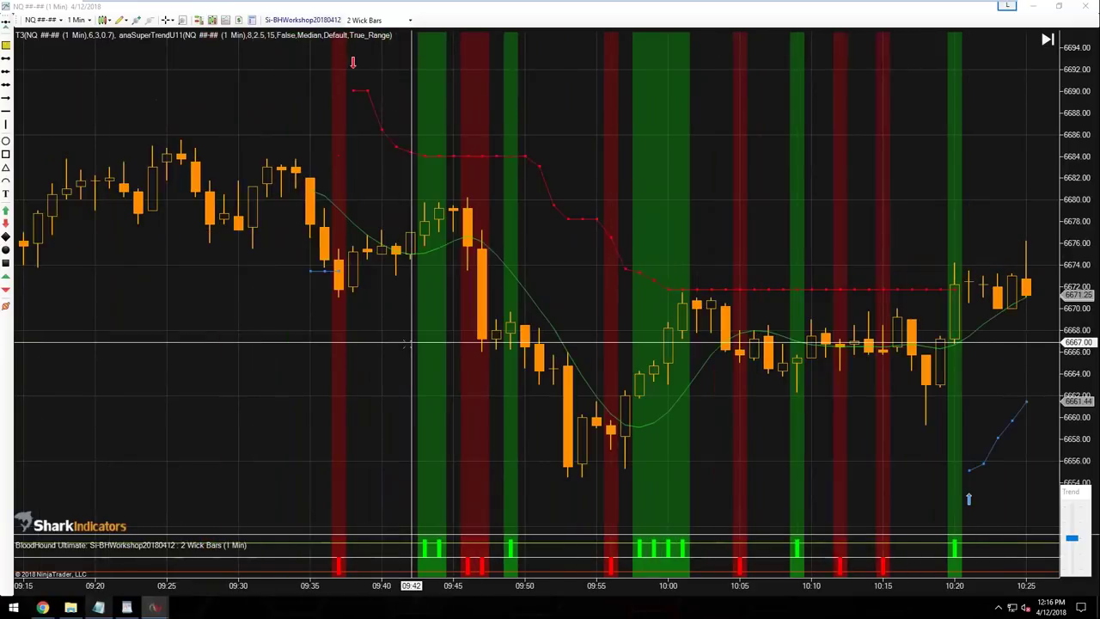
pyautogui.scroll(-1, 403, 344)
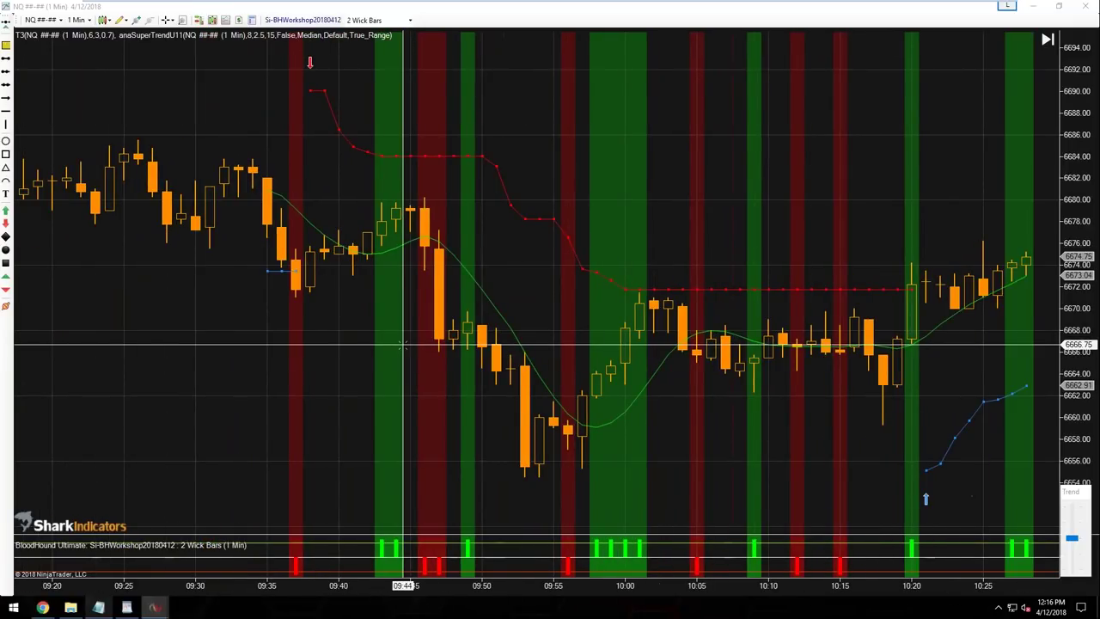
pyautogui.scroll(-15, 403, 343)
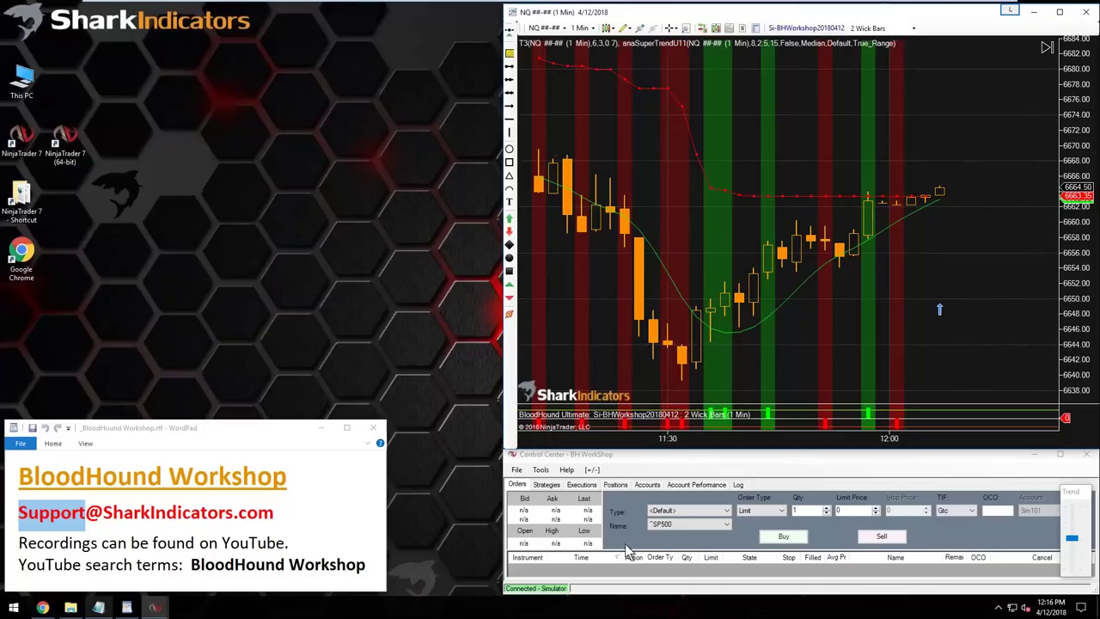
# - Bring the NinjaTrader Control Center window to the front
pyautogui.click(623, 570)
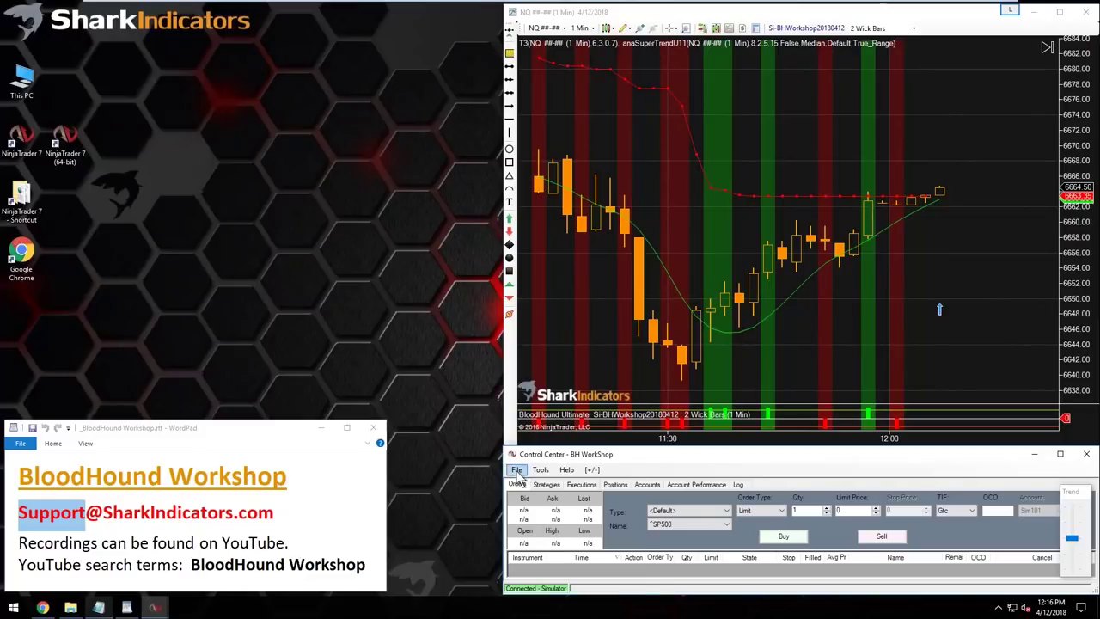
# - Connect the trading platform to the _Kinetick Live data feed
pyautogui.click(517, 470)
pyautogui.moveTo(601, 498)
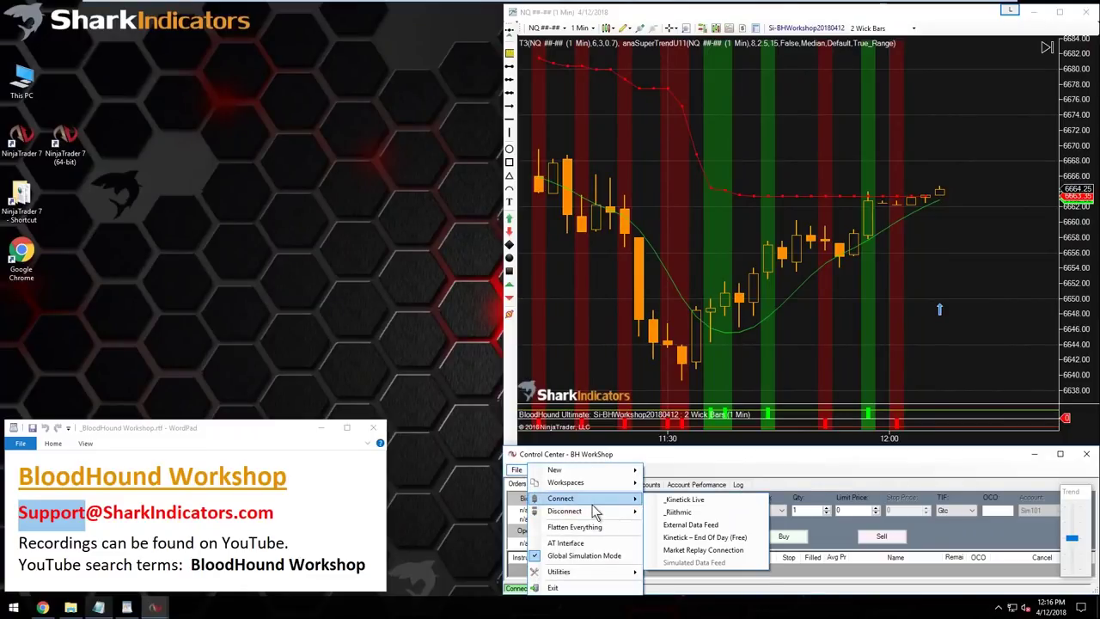
pyautogui.click(687, 498)
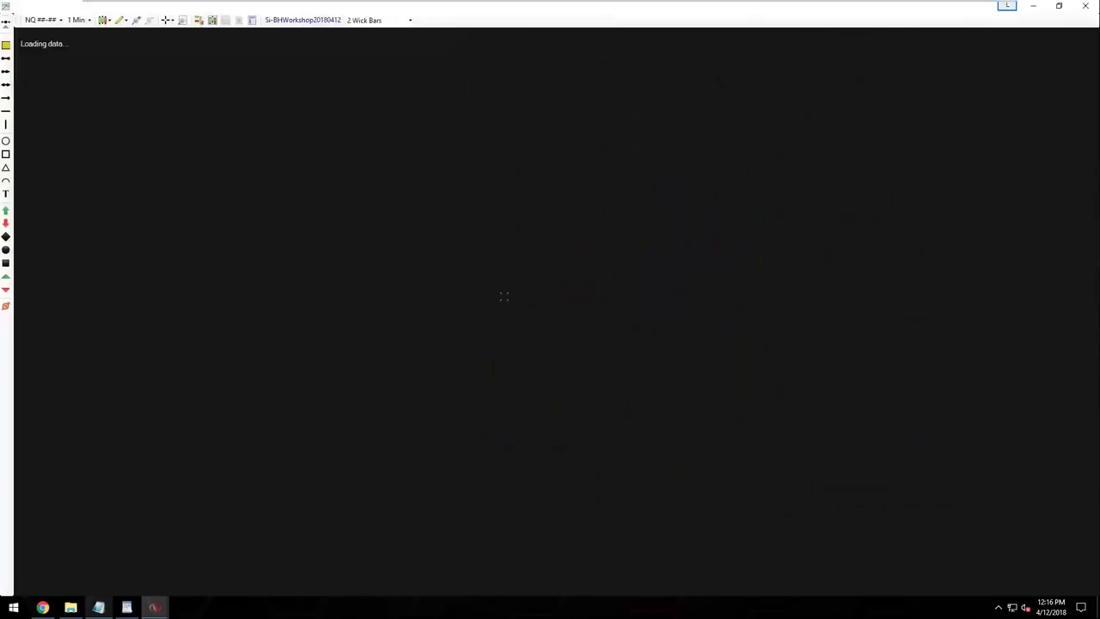
# - Circle the candles around 09:18 touching the red SuperTrend line on the NQ chart with an ellipse
pyautogui.scroll(10, 490, 314)
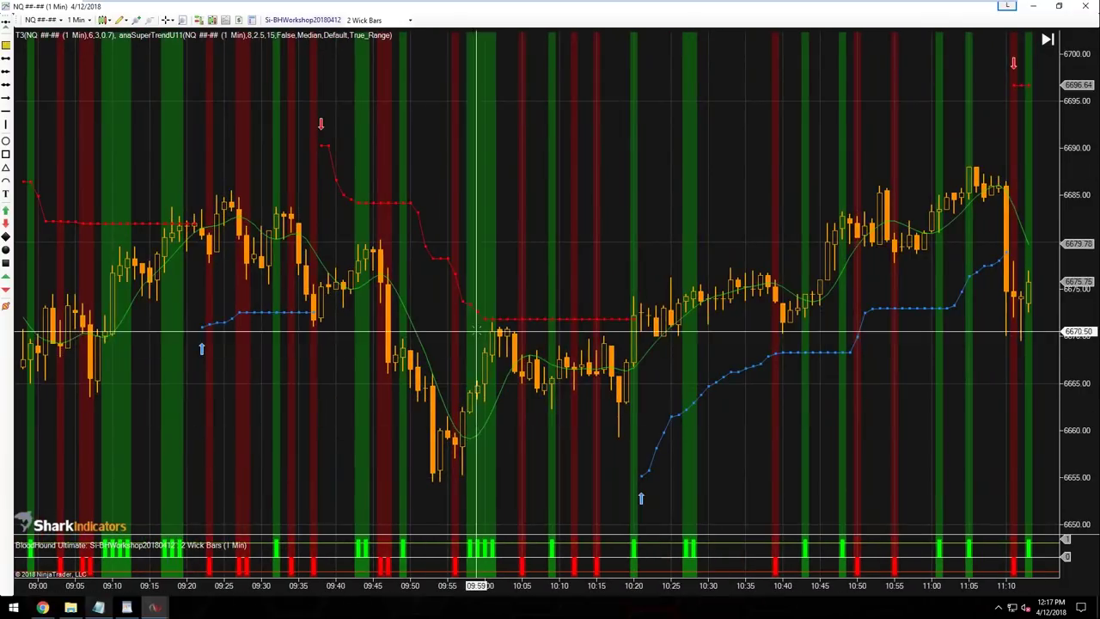
pyautogui.scroll(10, 477, 330)
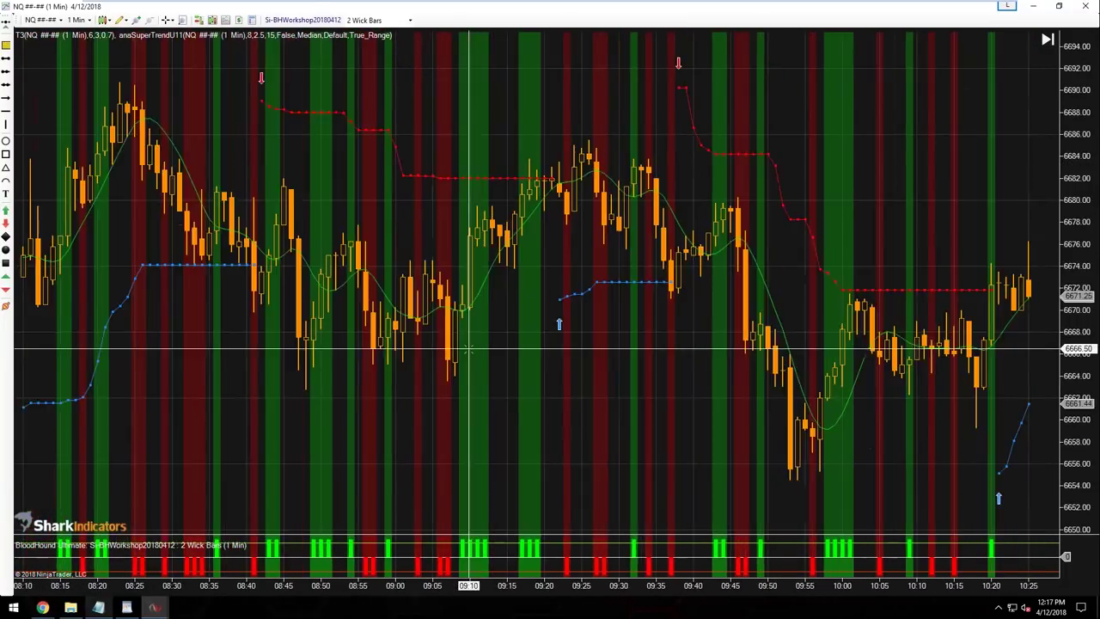
pyautogui.scroll(2, 469, 348)
pyautogui.click(6, 140)
pyautogui.moveTo(582, 127); pyautogui.dragTo(611, 204)
pyautogui.scroll(2, 612, 204)
# - Circle the candles around 08:33 near the blue SuperTrend line and place a green up arrow below the 08:33 candle
pyautogui.middleClick(326, 250)
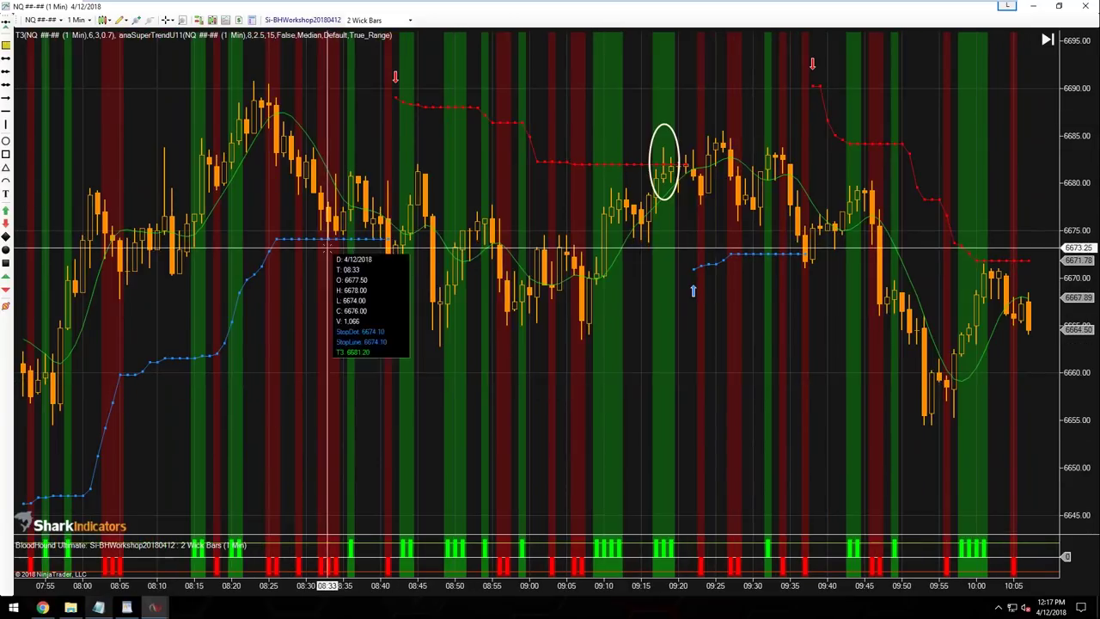
pyautogui.scroll(7, 665, 405)
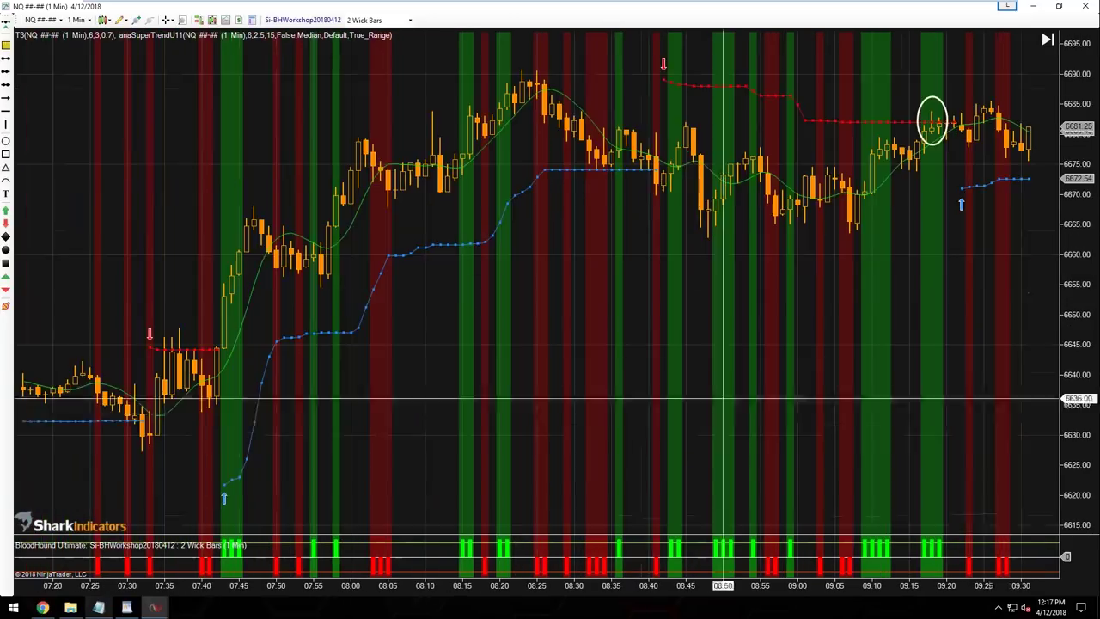
pyautogui.click(6, 140)
pyautogui.moveTo(613, 258); pyautogui.dragTo(584, 162)
pyautogui.scroll(4, 599, 361)
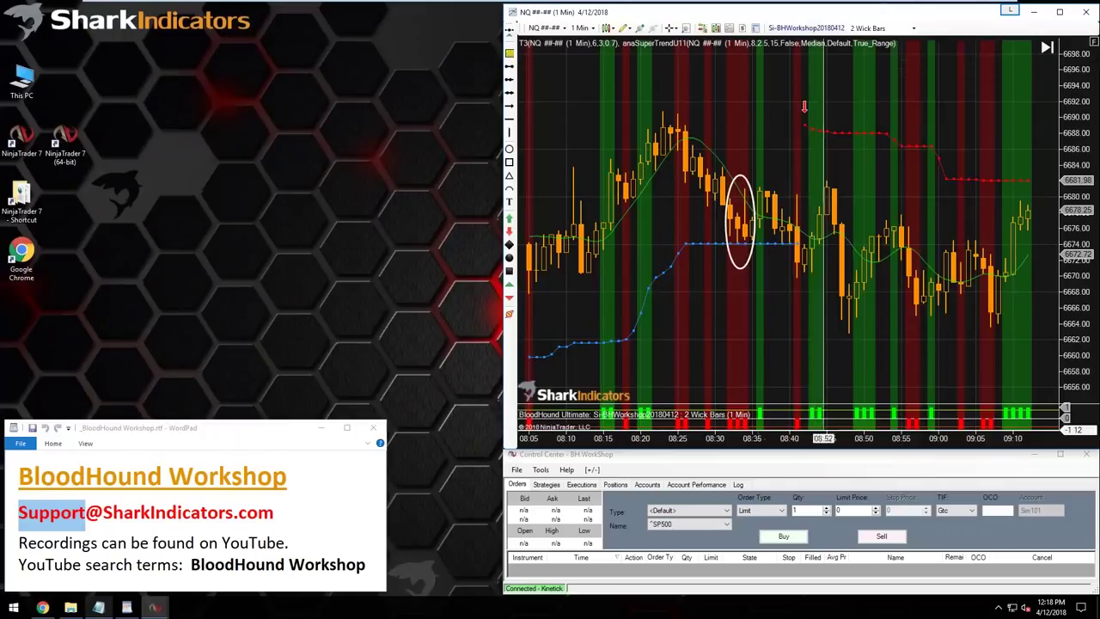
pyautogui.scroll(5, 823, 255)
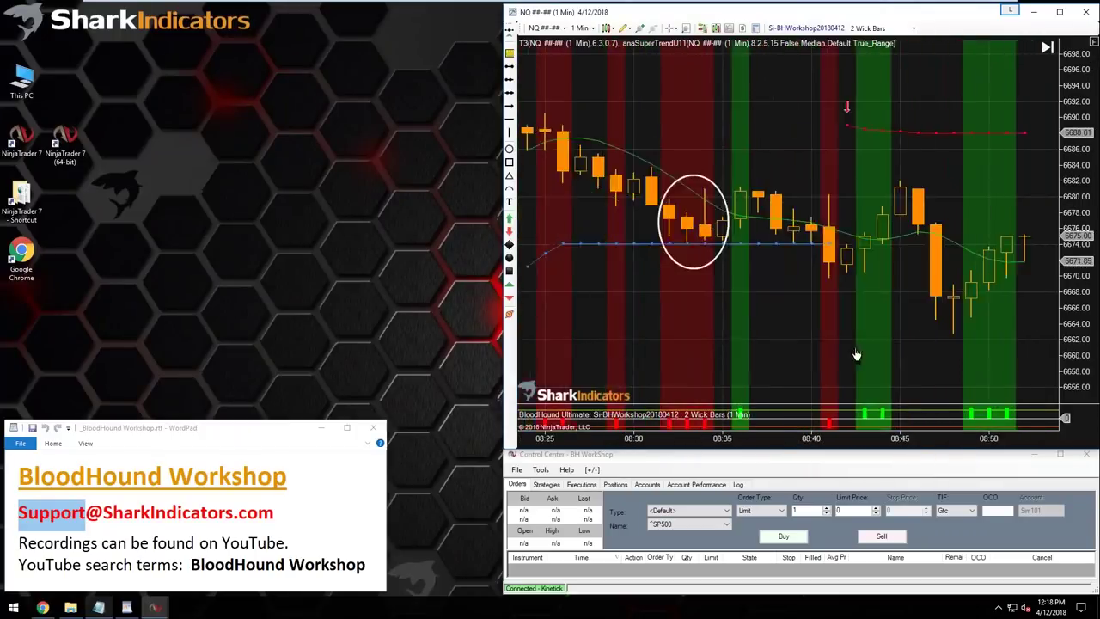
pyautogui.click(724, 267)
# - Open the Si-BHWorkshop20180412 template's logic editor from the chart and enlarge its window
pyautogui.click(803, 28)
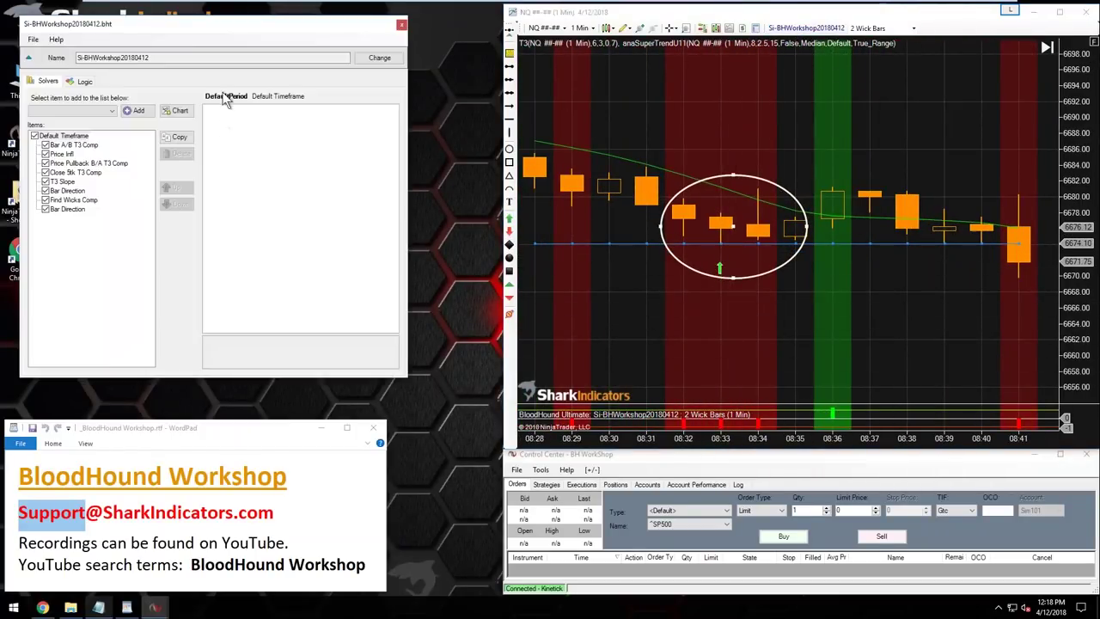
pyautogui.moveTo(172, 29); pyautogui.dragTo(162, 19)
pyautogui.click(69, 72)
pyautogui.moveTo(388, 366); pyautogui.dragTo(599, 518)
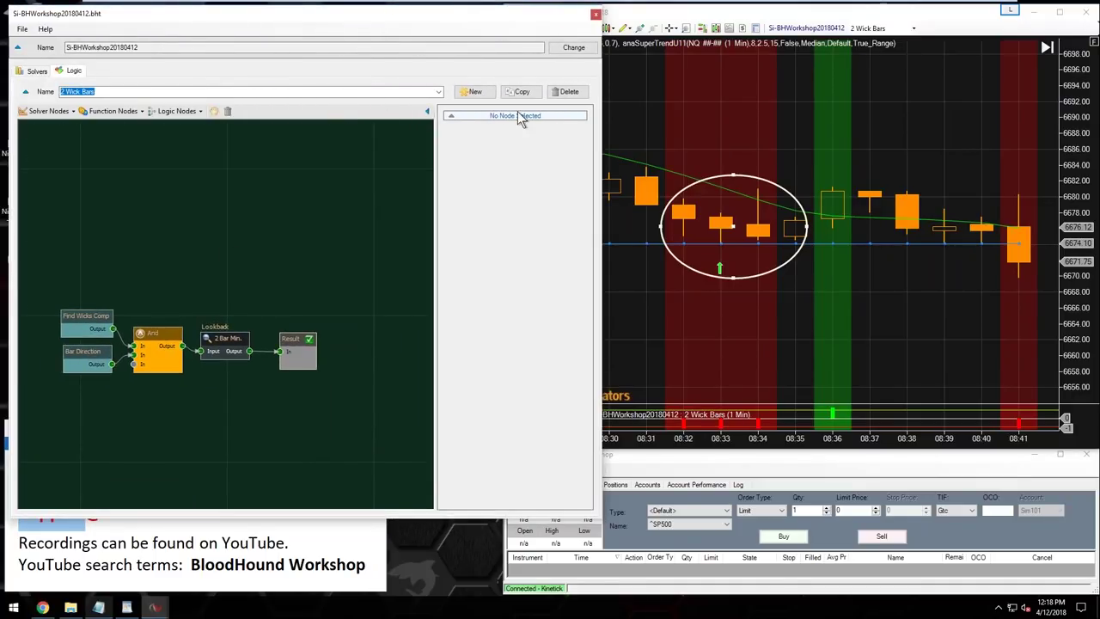
# - Create a new logic and name it "1st Touch anaSTU11"
pyautogui.click(477, 92)
pyautogui.click(98, 92)
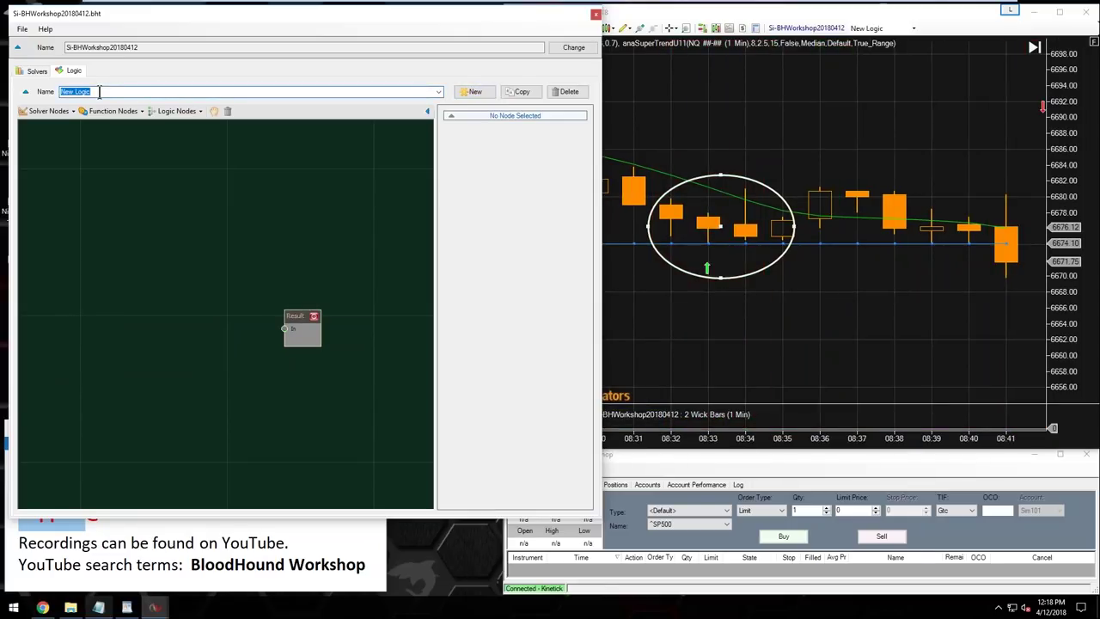
pyautogui.write('1st Touch ')
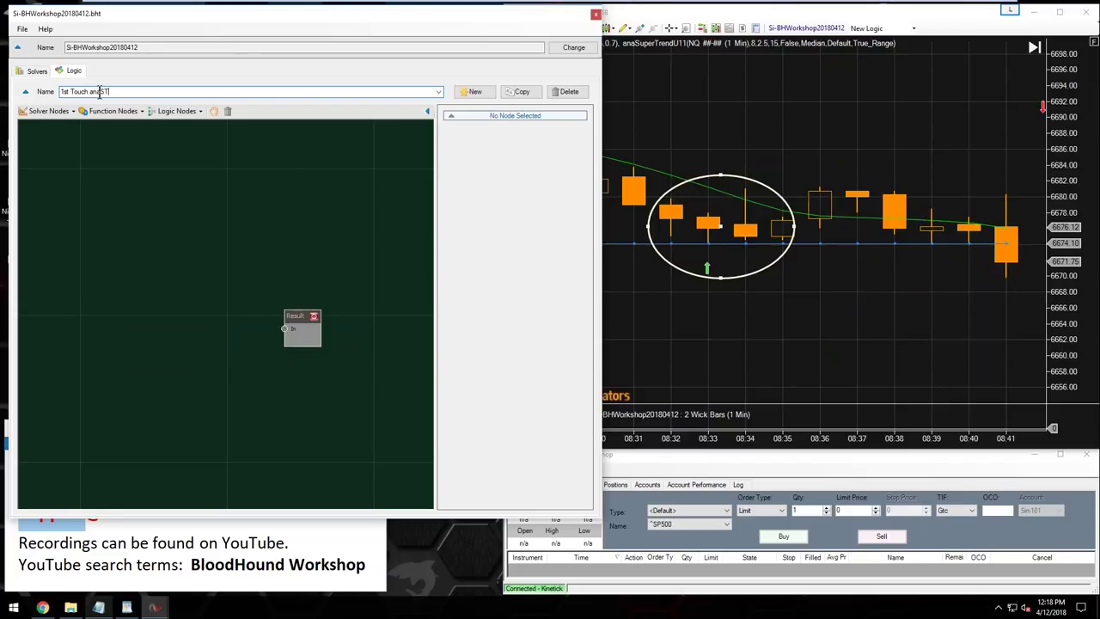
pyautogui.write('anaSTU11')
# - Switch to Chrome to examine the example image of the trend change and first-touch sell, then return to the logic editor
pyautogui.click(655, 270)
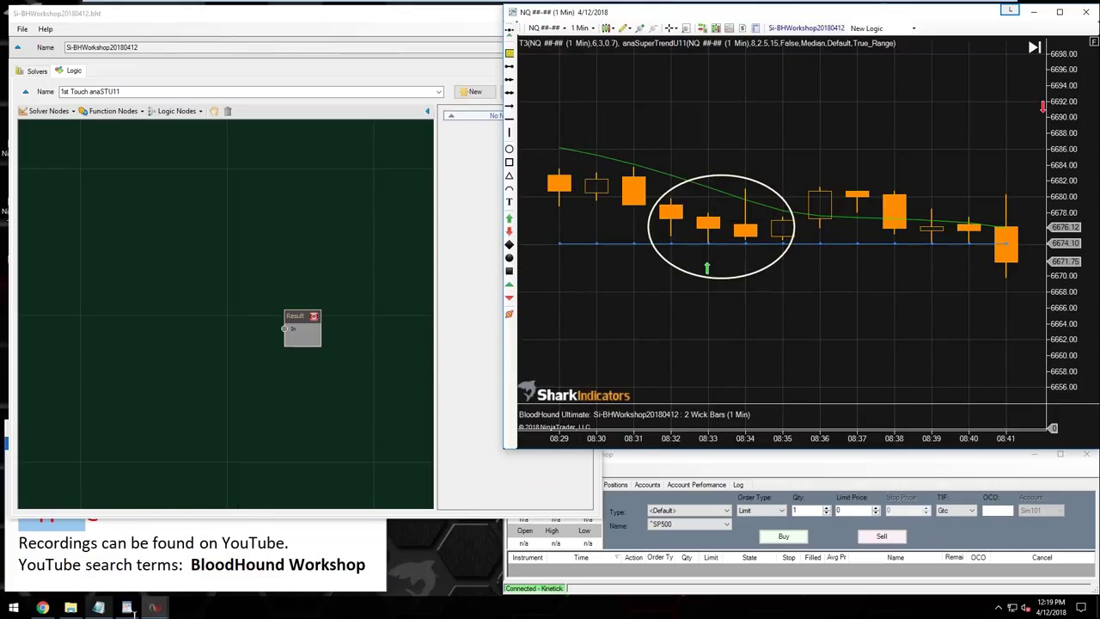
pyautogui.click(42, 608)
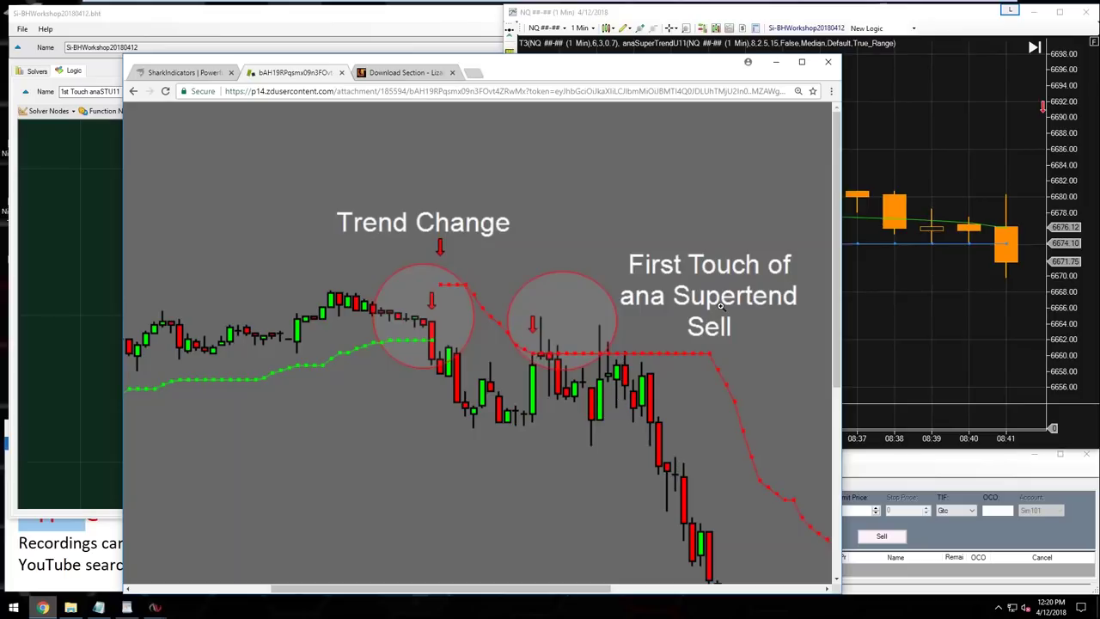
pyautogui.click(774, 64)
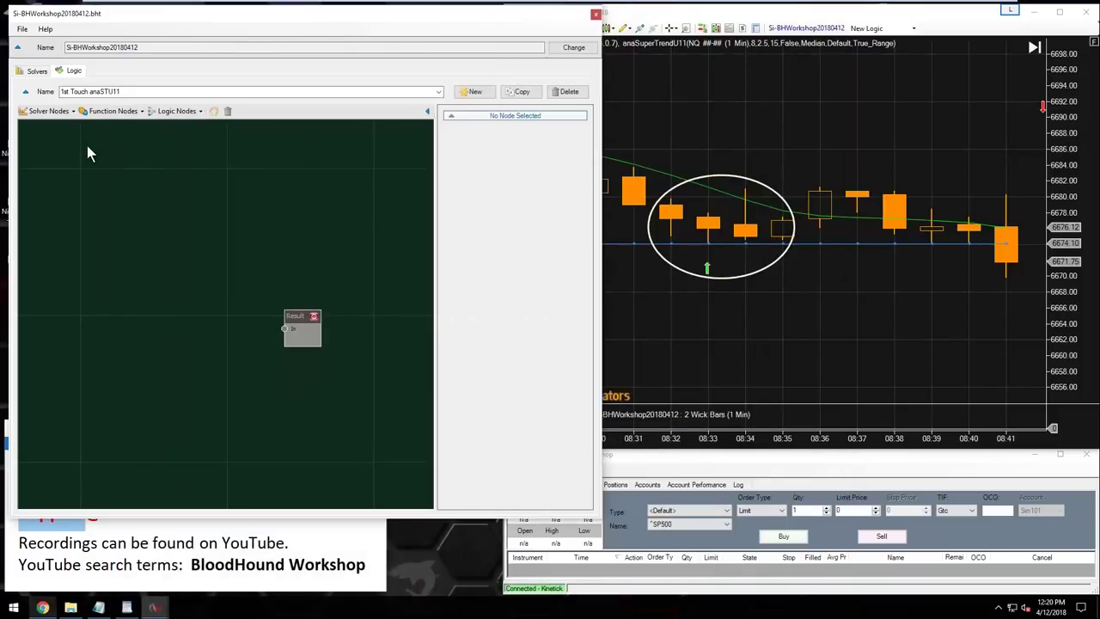
# - Add an Indicator Threshold solver node to the logic and connect its output to the Result node
pyautogui.click(48, 110)
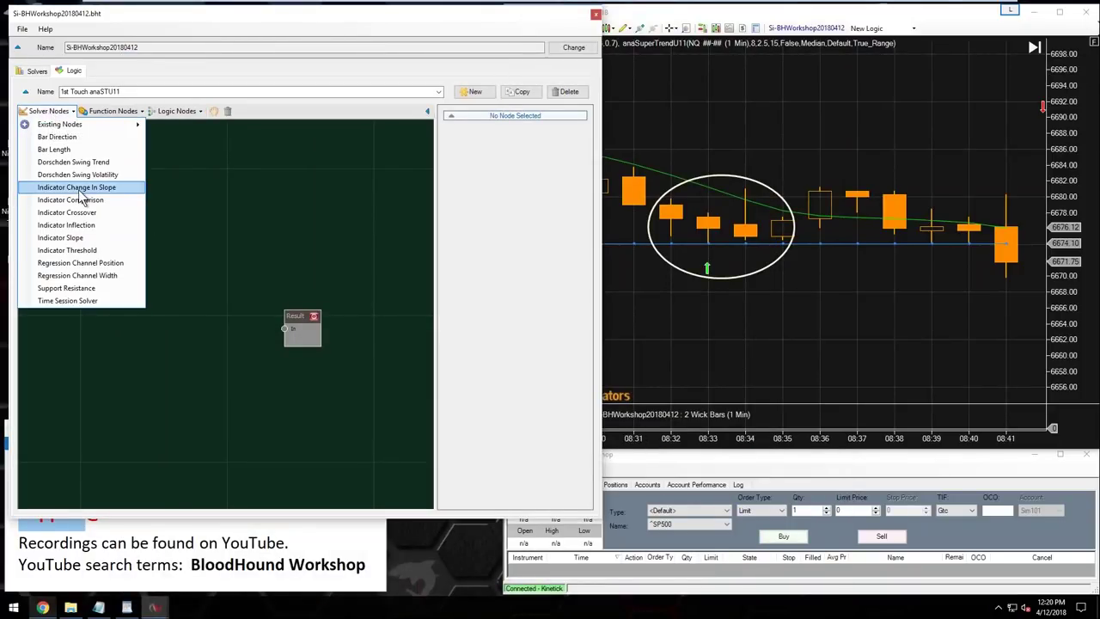
pyautogui.click(76, 252)
pyautogui.moveTo(256, 323); pyautogui.dragTo(188, 303)
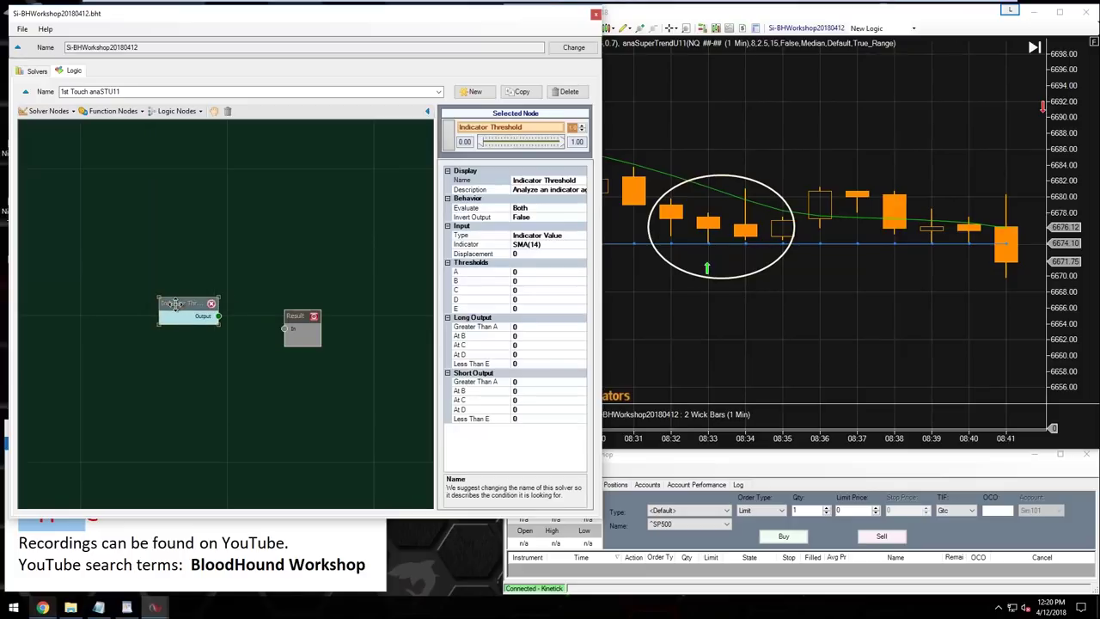
pyautogui.scroll(3, 237, 339)
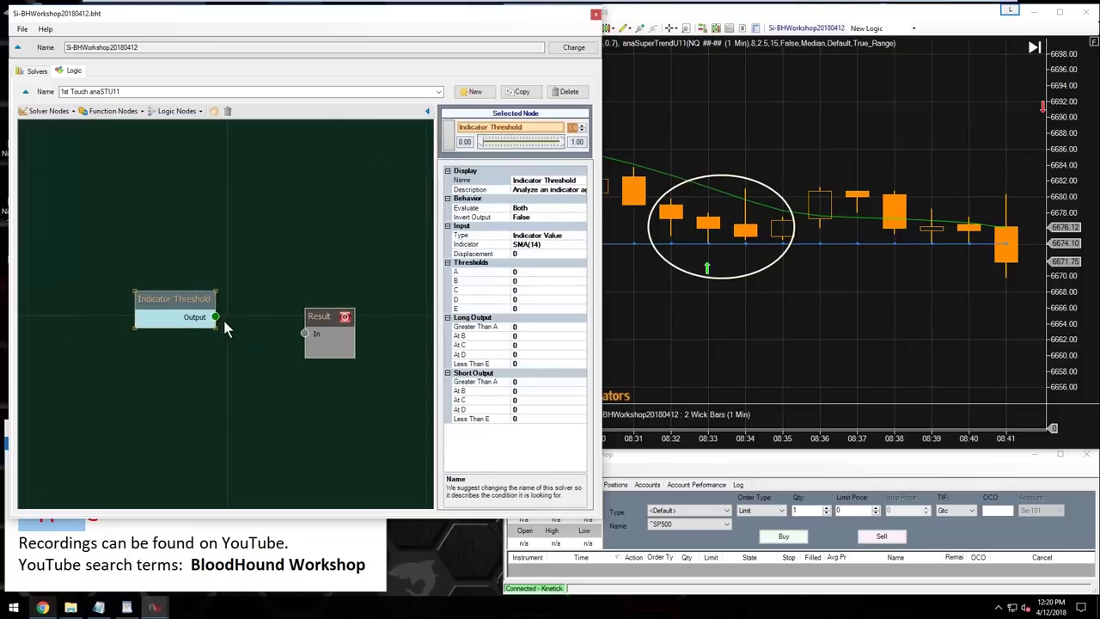
pyautogui.moveTo(215, 317); pyautogui.dragTo(305, 333)
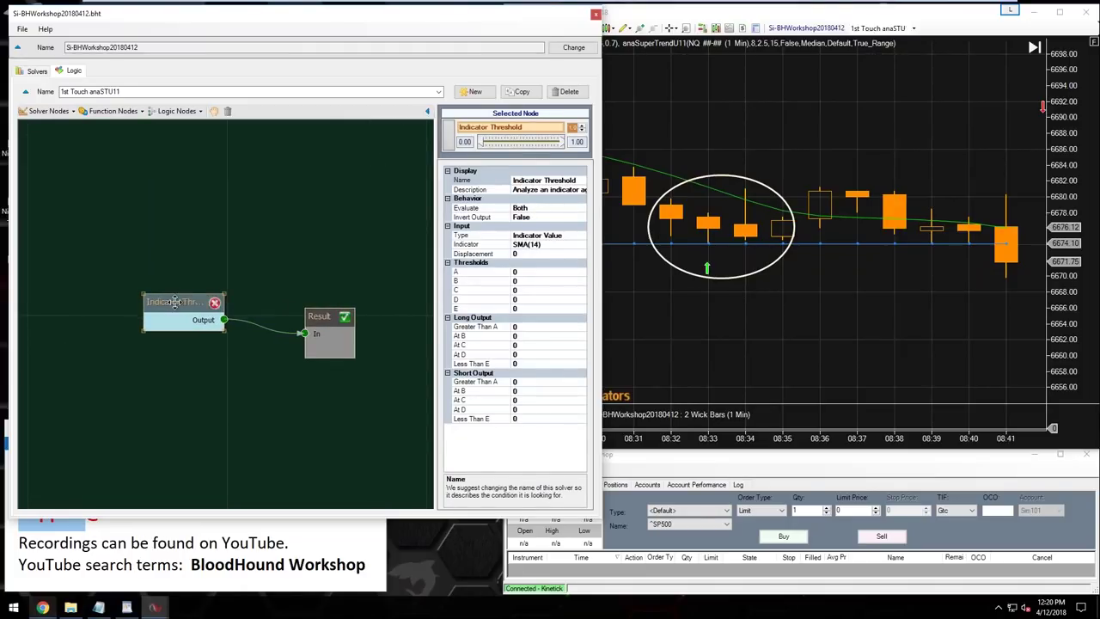
# - Choose anaSuperTrendU11 as the indicator for the Indicator Threshold node
pyautogui.click(471, 245)
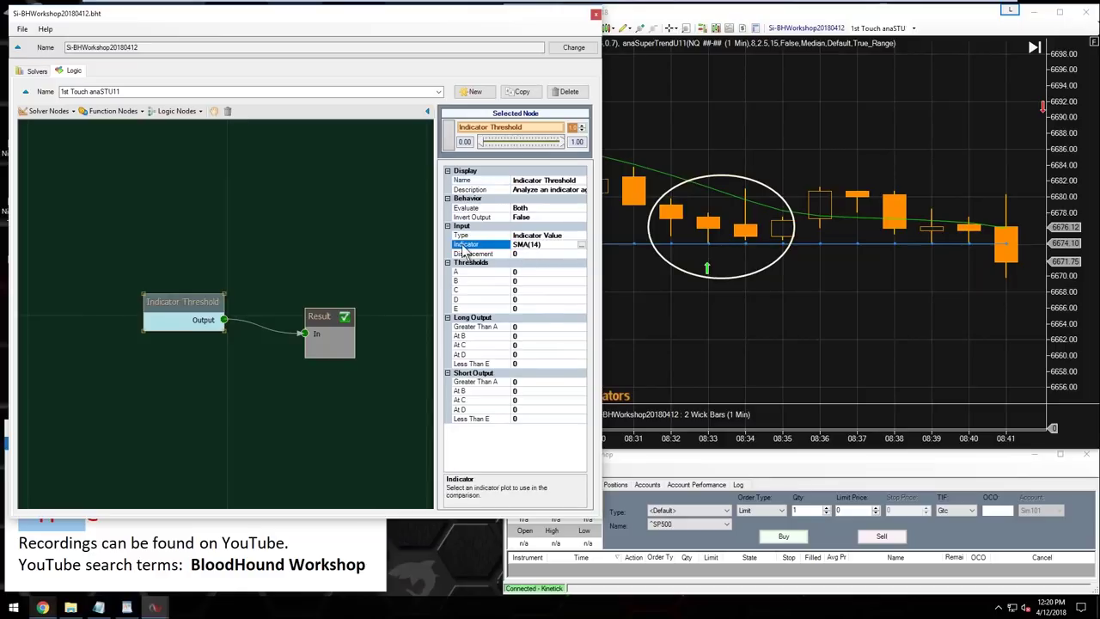
pyautogui.click(581, 245)
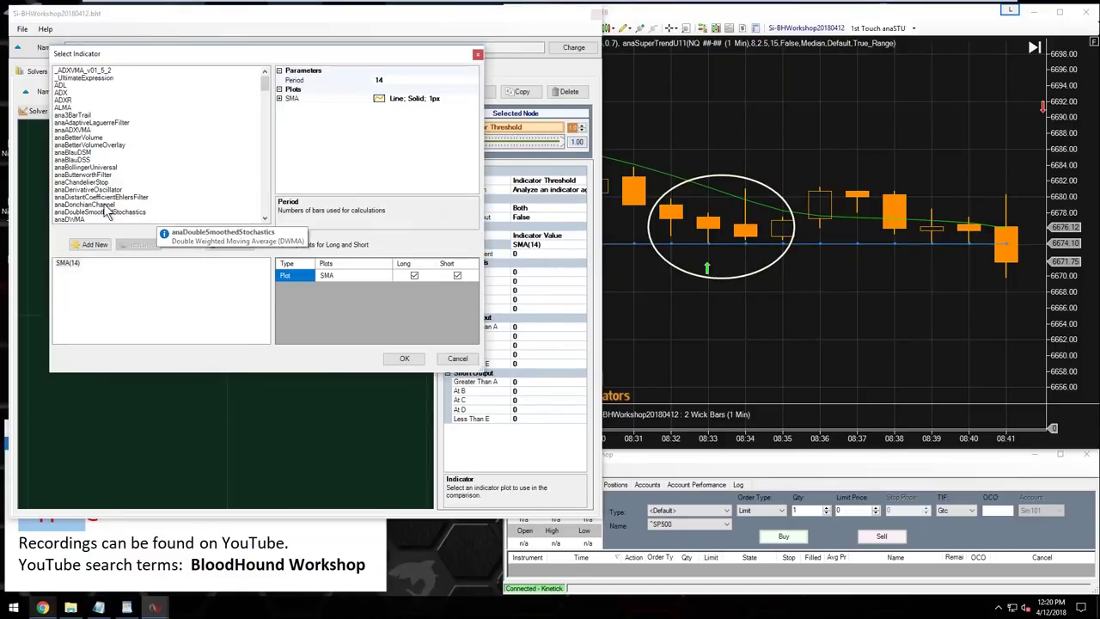
pyautogui.scroll(-15, 266, 206)
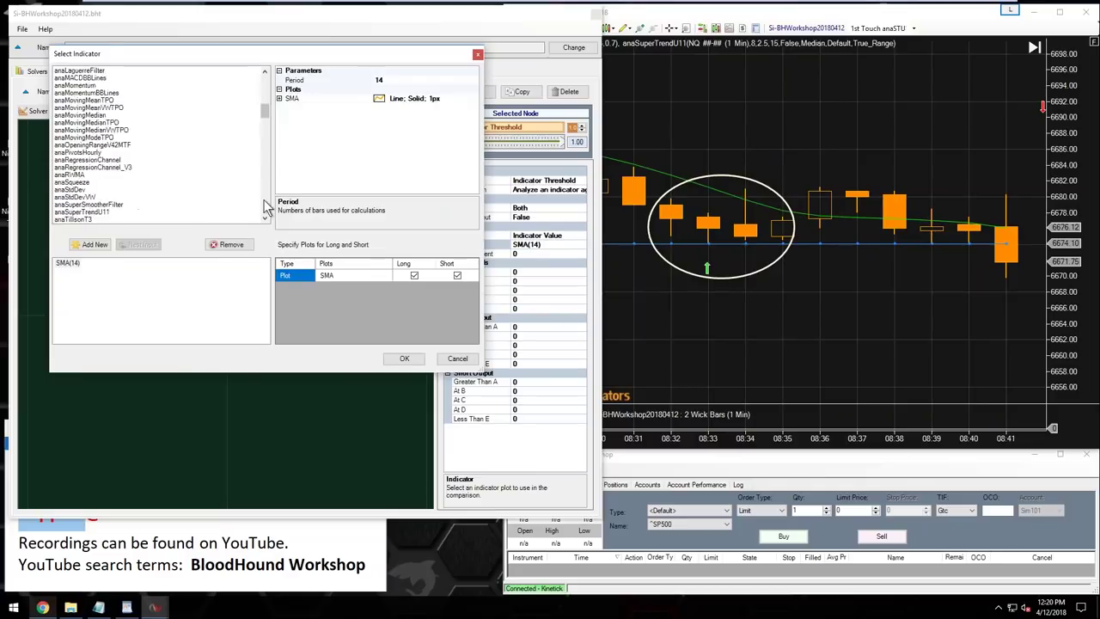
pyautogui.click(85, 137)
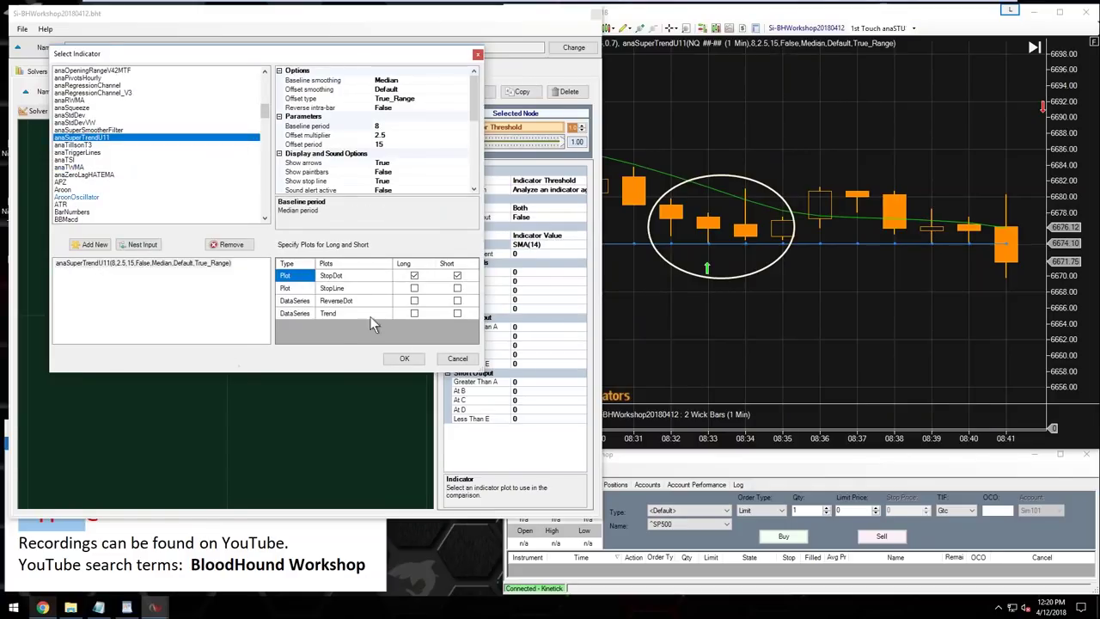
# - Assign the indicator's Trend data series to both Long and Short and accept the indicator selection
pyautogui.click(294, 314)
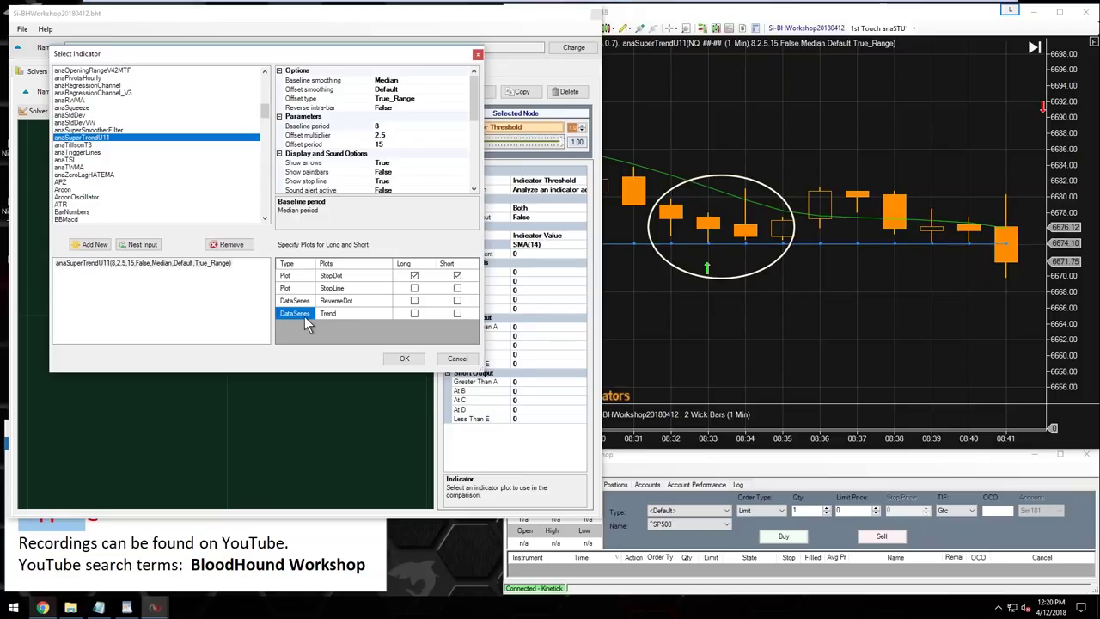
pyautogui.click(344, 314)
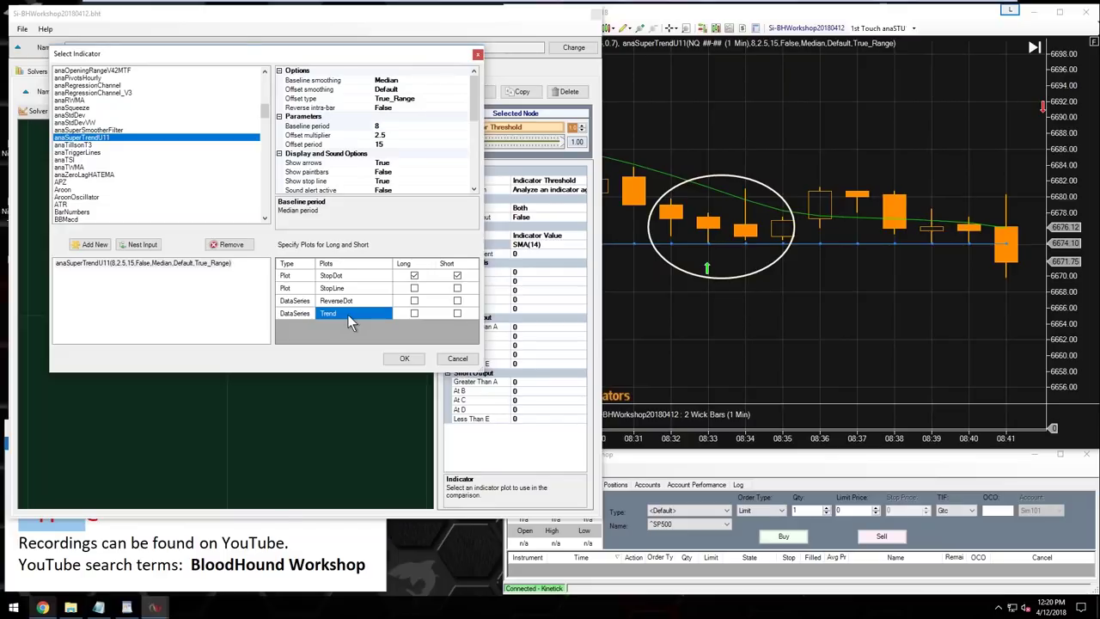
pyautogui.moveTo(173, 55); pyautogui.dragTo(457, 88)
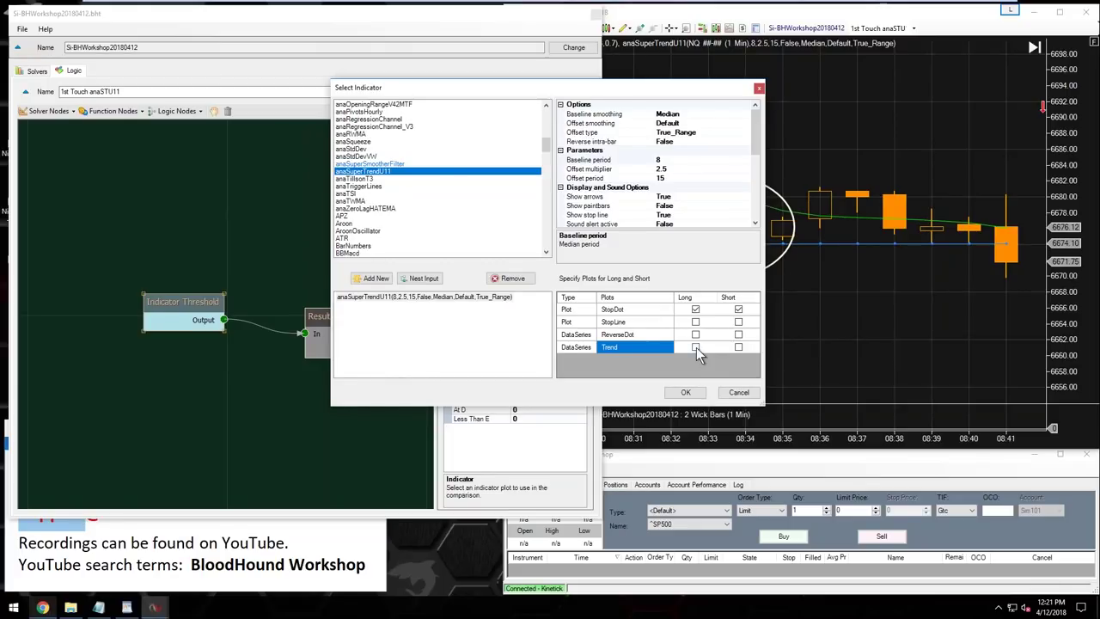
pyautogui.click(695, 347)
pyautogui.click(738, 347)
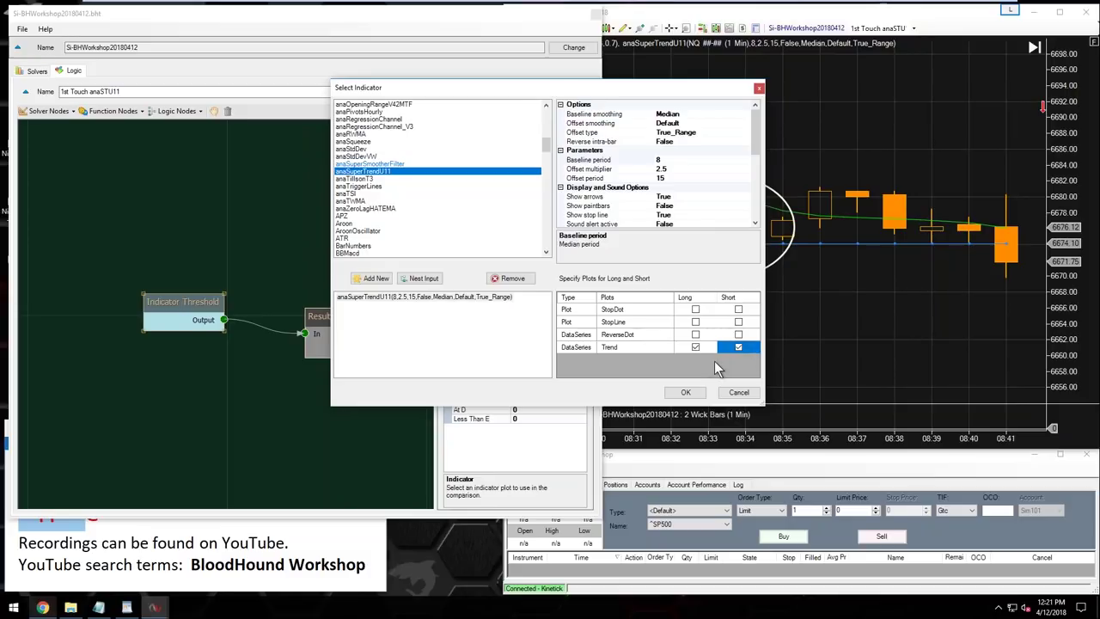
pyautogui.click(624, 347)
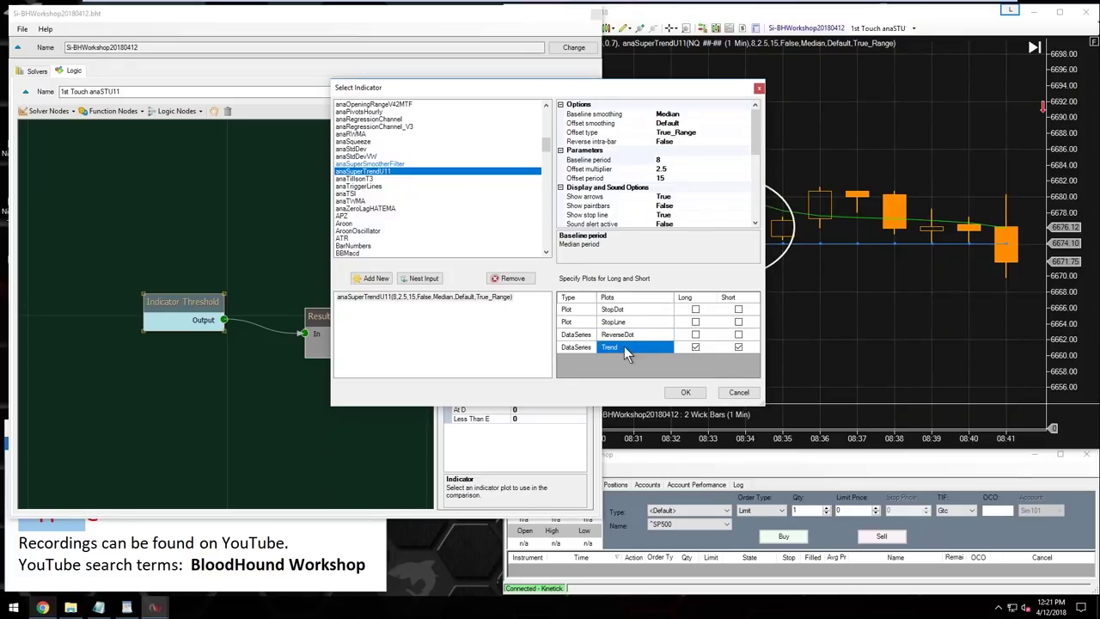
pyautogui.click(686, 391)
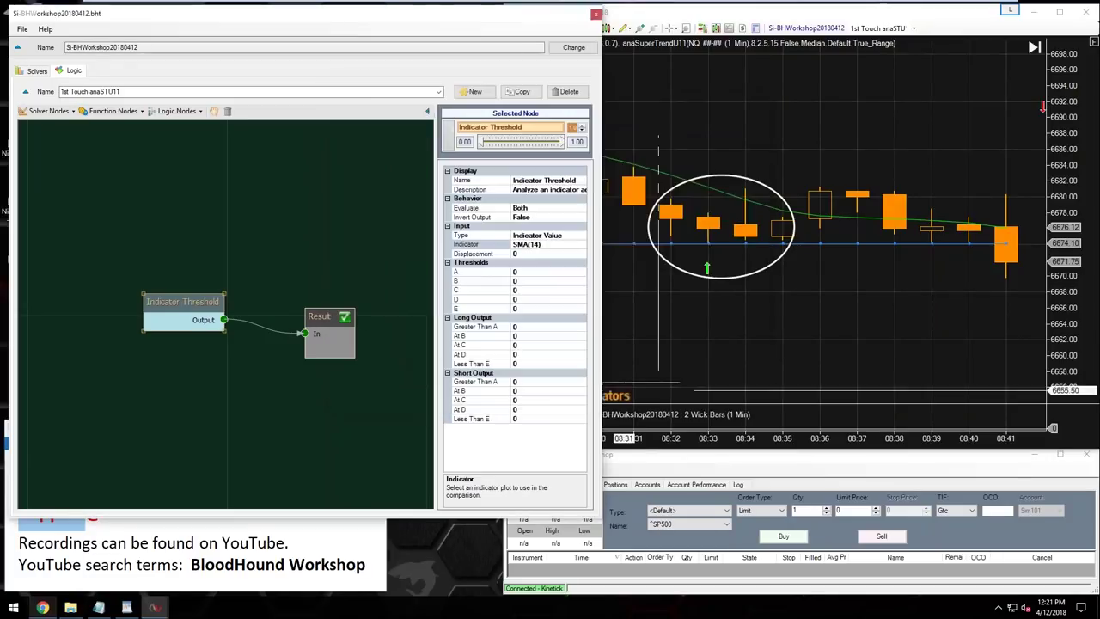
# - Set the threshold node's Long Output Greater Than A to 1 and Short Output Less Than E to 1
pyautogui.click(519, 327)
pyautogui.write('1')
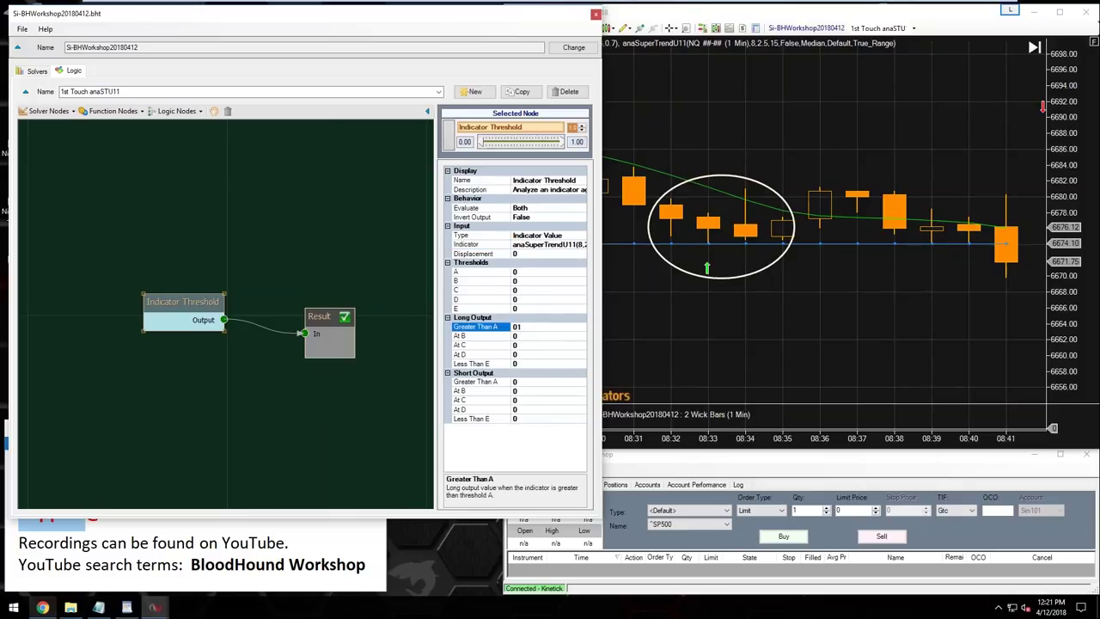
pyautogui.click(521, 418)
pyautogui.write('1')
pyautogui.click(516, 409)
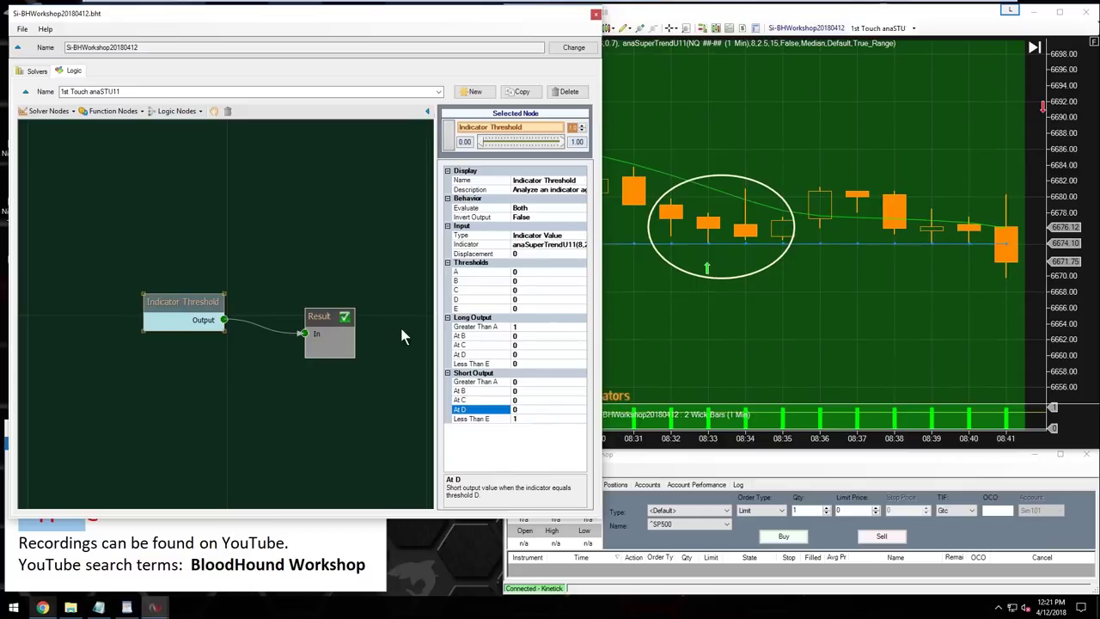
pyautogui.moveTo(172, 302); pyautogui.dragTo(188, 310)
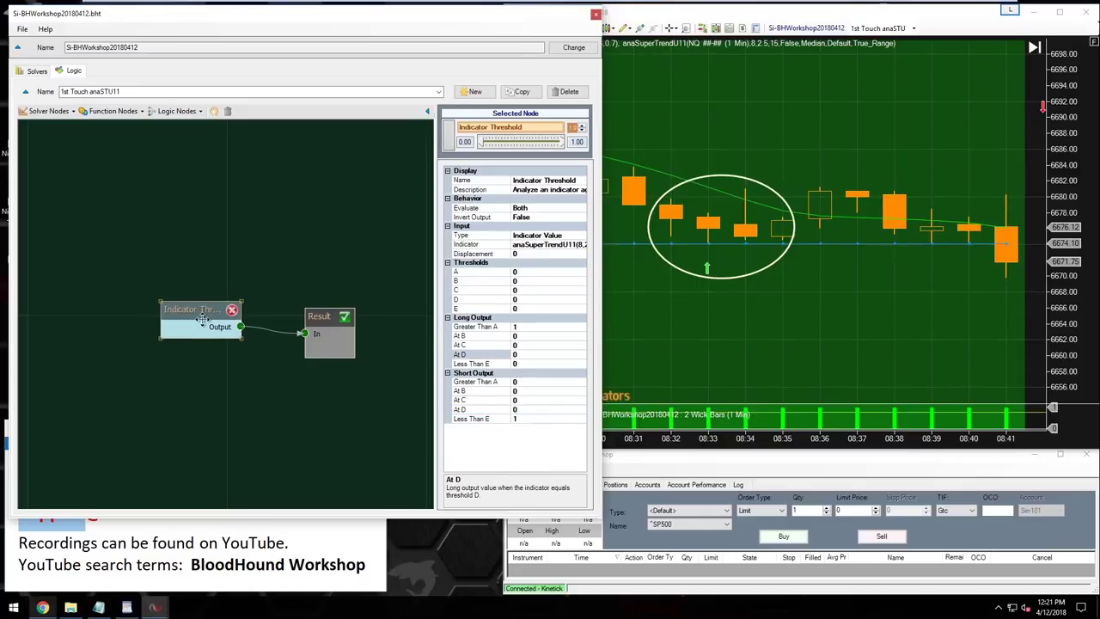
pyautogui.click(497, 328)
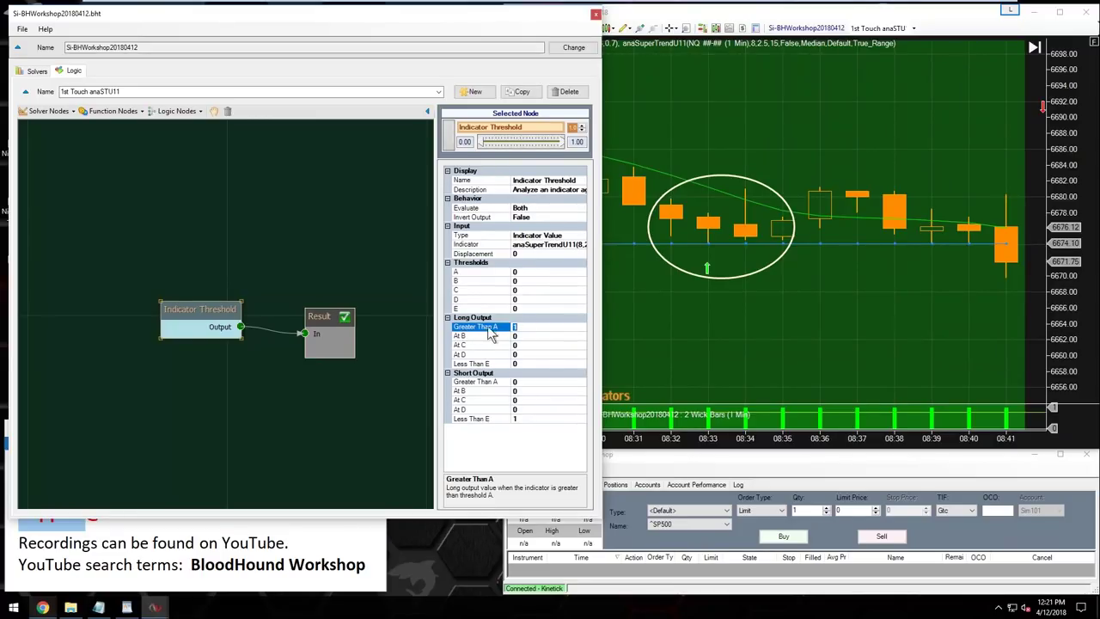
pyautogui.click(521, 418)
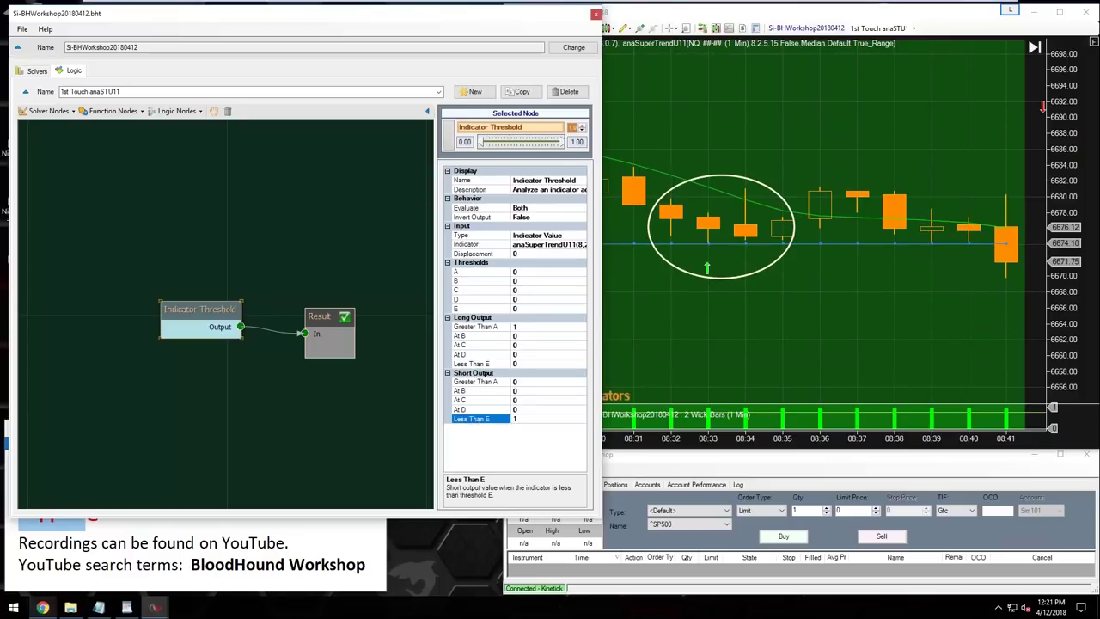
pyautogui.click(699, 331)
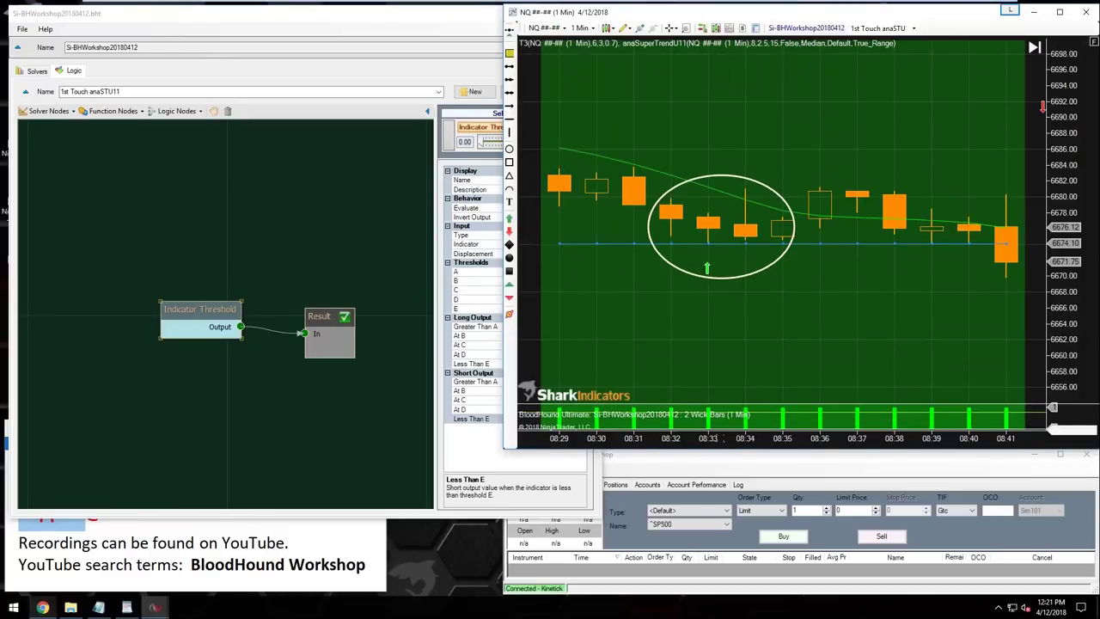
# - Rename the Indicator Threshold node to "anaST Trend Thres" and move it farther up and away from the Result node
pyautogui.scroll(-5, 755, 376)
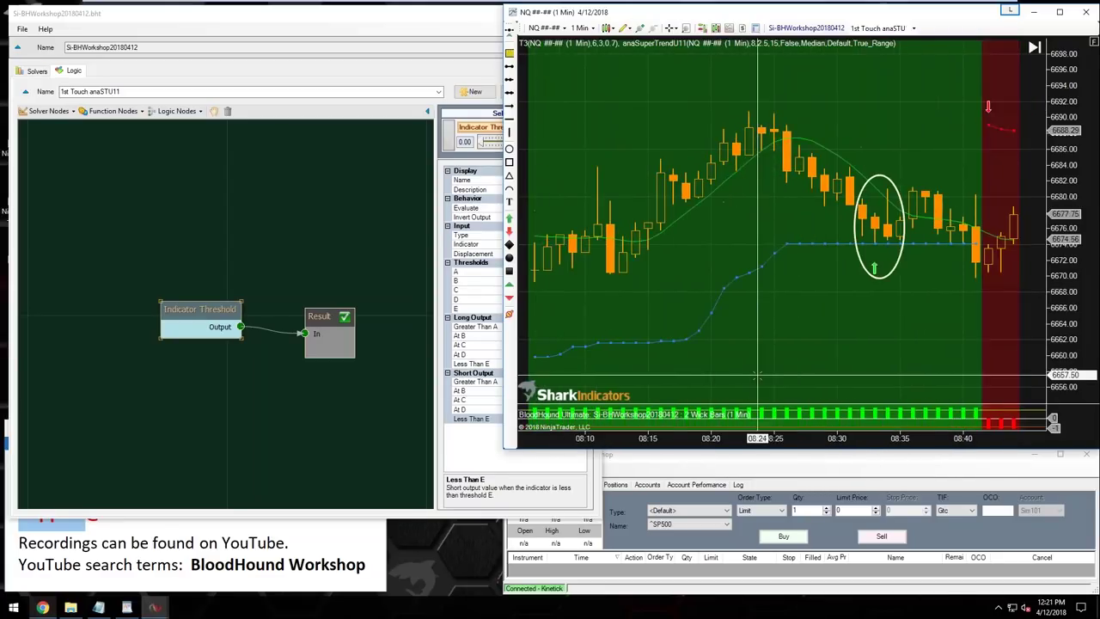
pyautogui.scroll(-5, 756, 376)
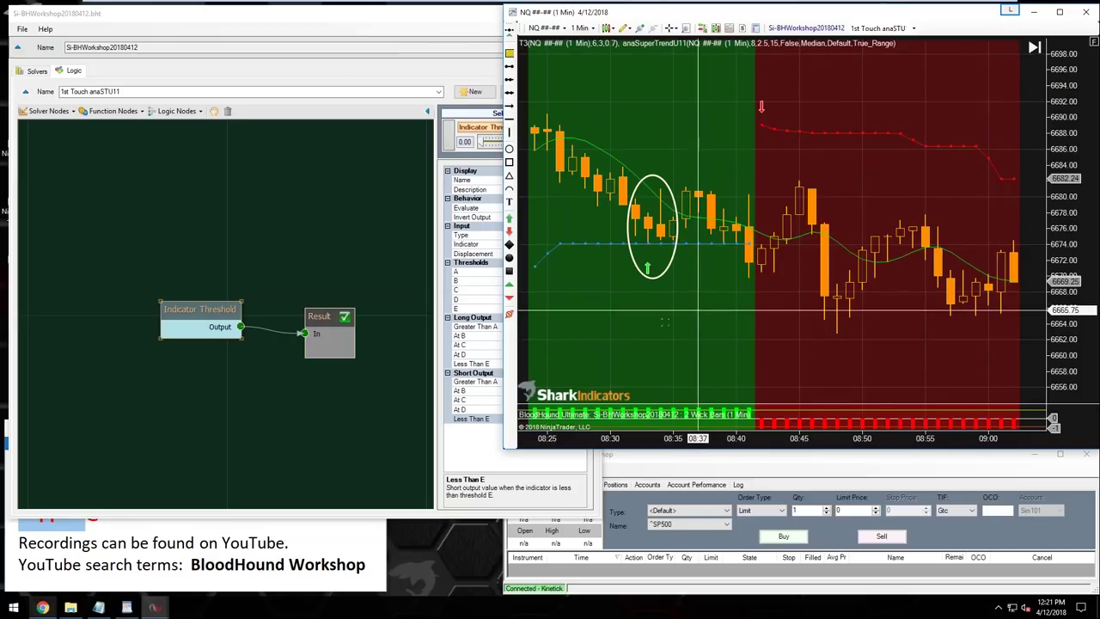
pyautogui.click(207, 311)
pyautogui.doubleClick(524, 178)
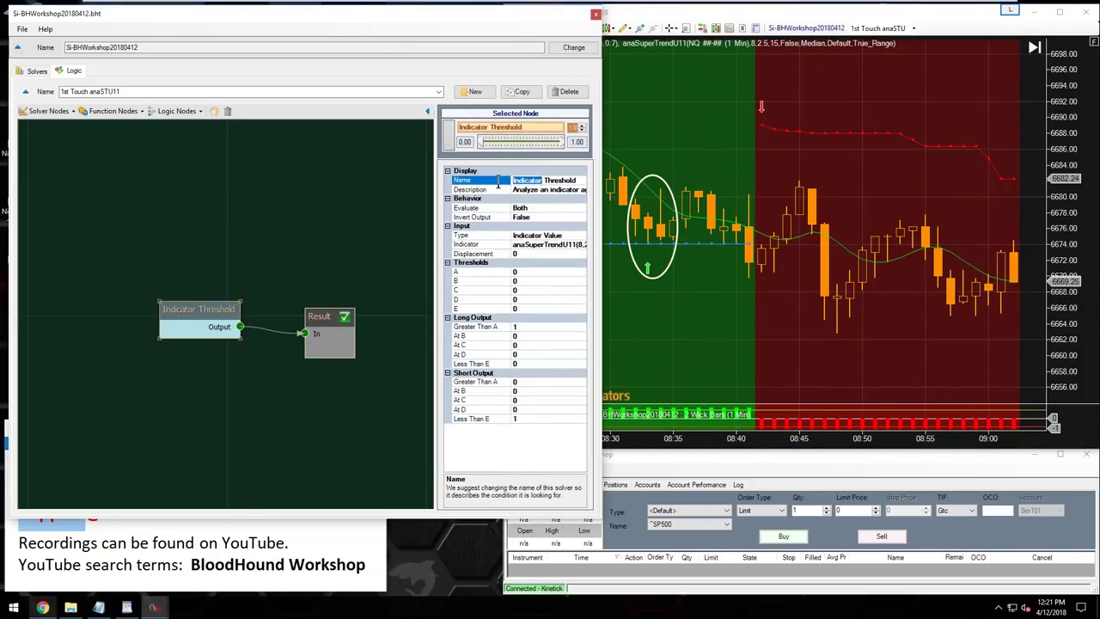
pyautogui.write('anaST Trend')
pyautogui.moveTo(195, 308); pyautogui.dragTo(117, 258)
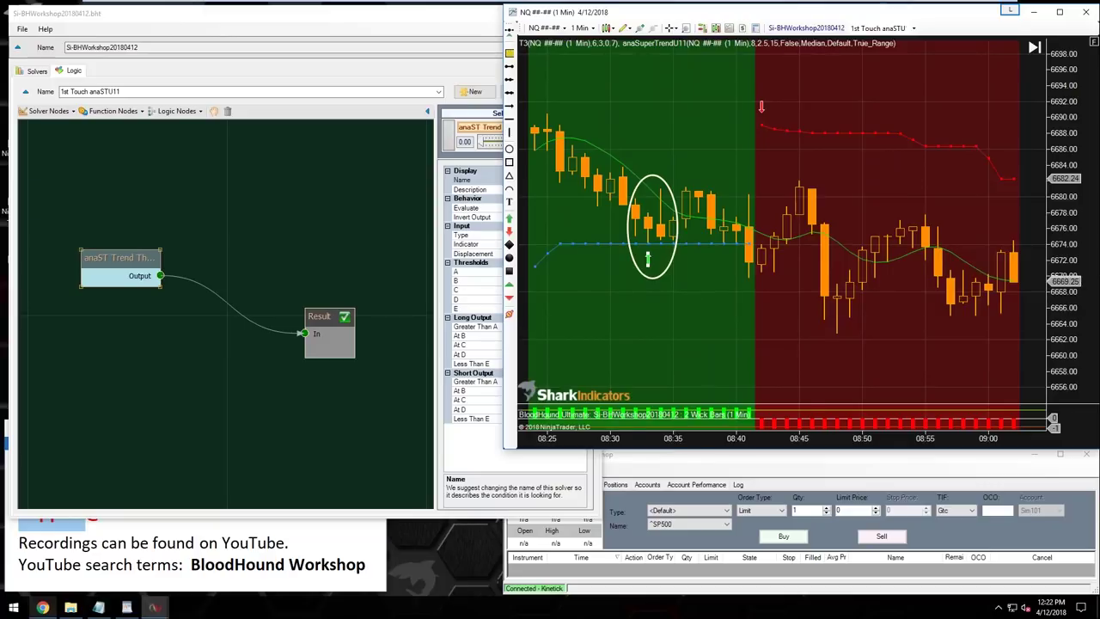
# - Draw an arrow on the chart pointing to the high of the circled candle whose wick crosses the red SuperTrend line
pyautogui.scroll(5, 670, 258)
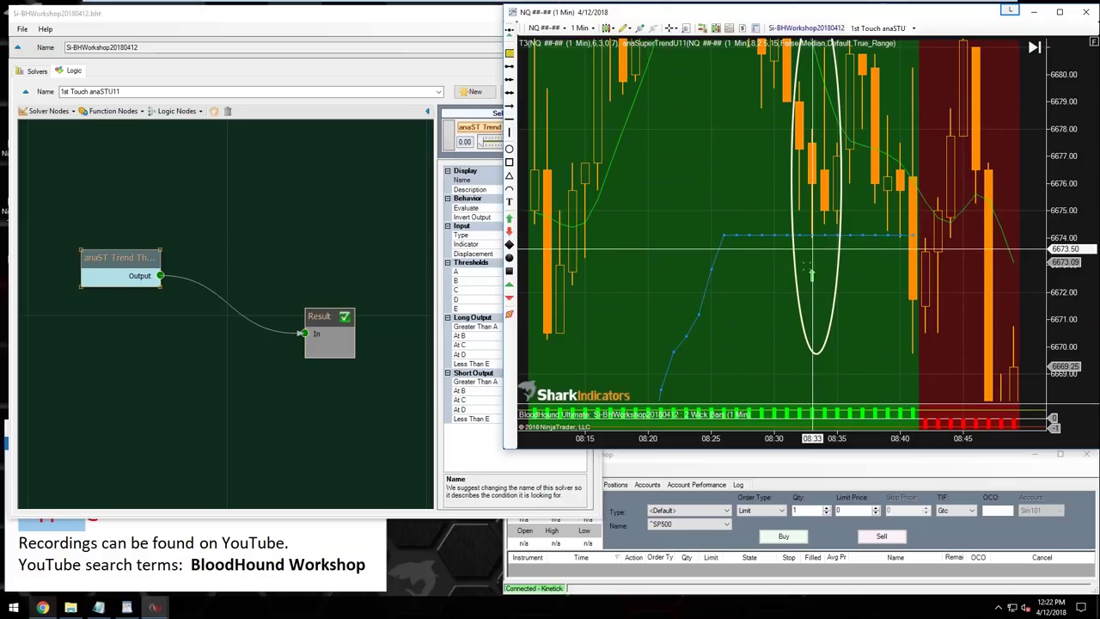
pyautogui.scroll(-3, 853, 283)
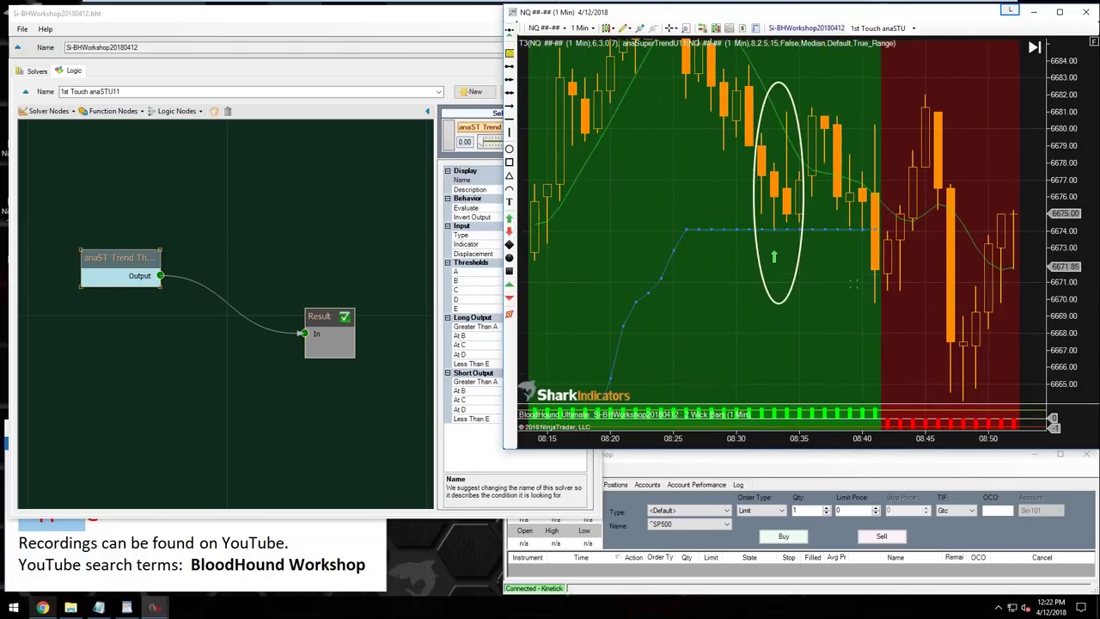
pyautogui.scroll(-10, 853, 283)
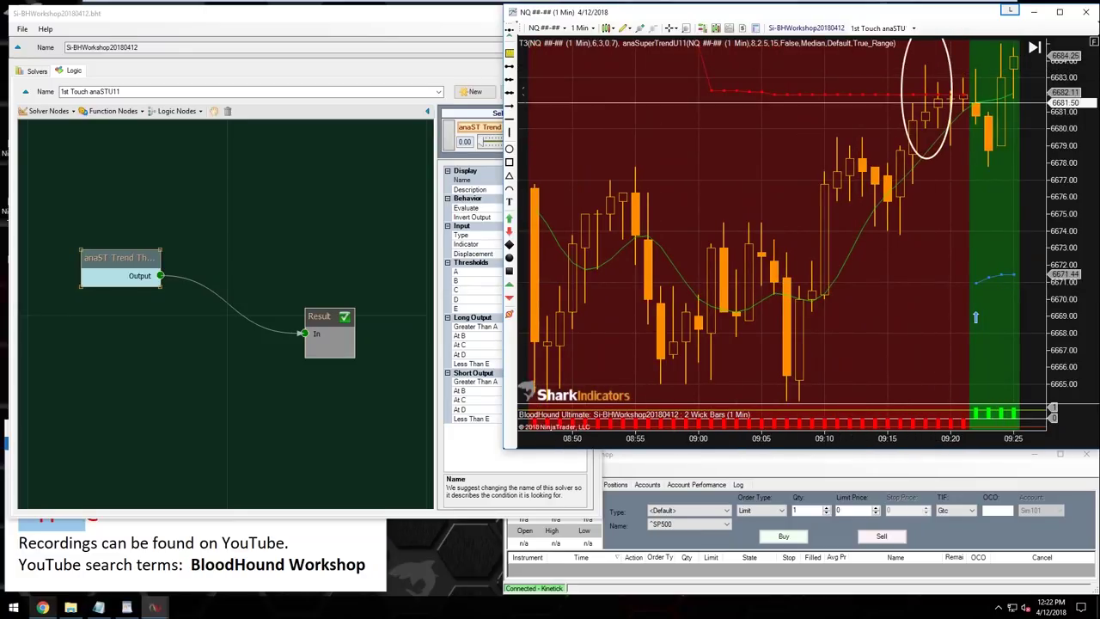
pyautogui.click(508, 106)
pyautogui.moveTo(722, 115); pyautogui.dragTo(924, 66)
pyautogui.click(925, 66)
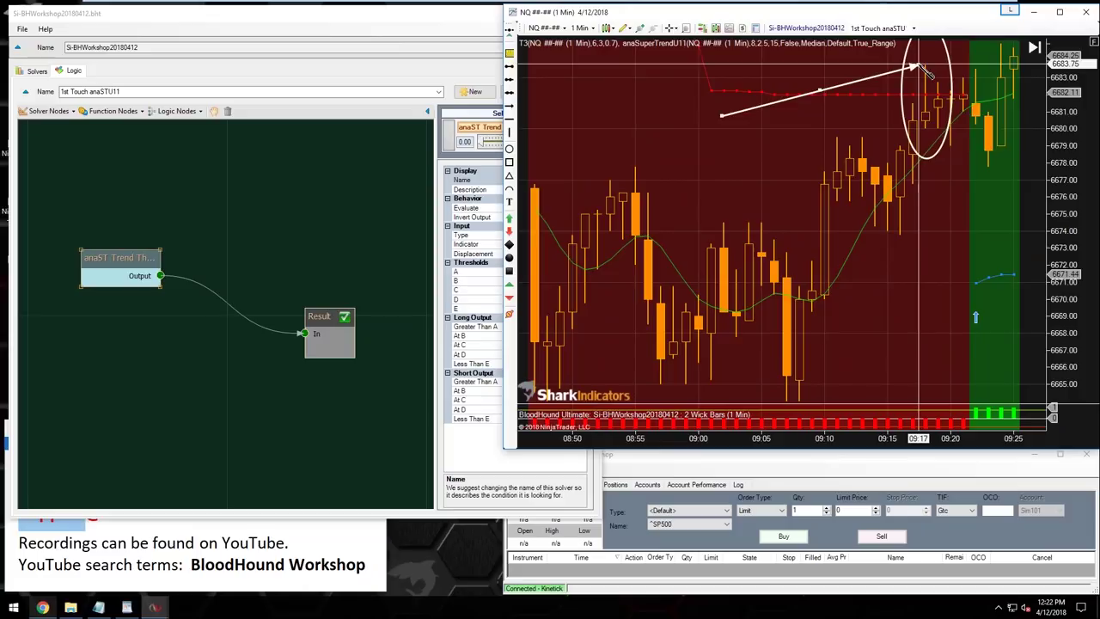
pyautogui.moveTo(872, 76); pyautogui.dragTo(873, 106)
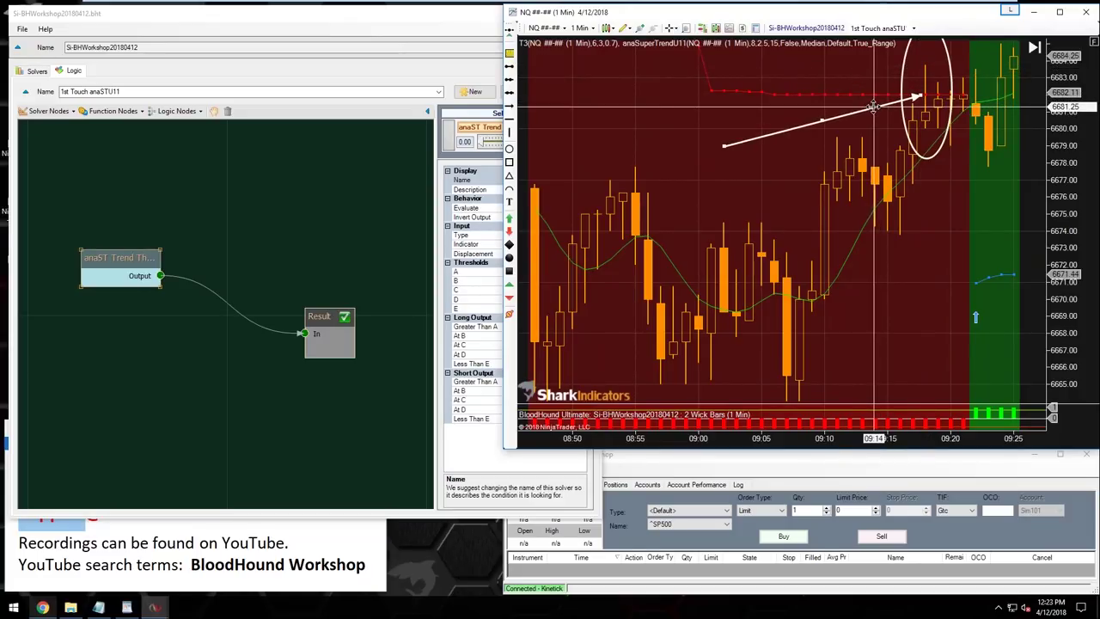
pyautogui.moveTo(872, 105); pyautogui.dragTo(877, 79)
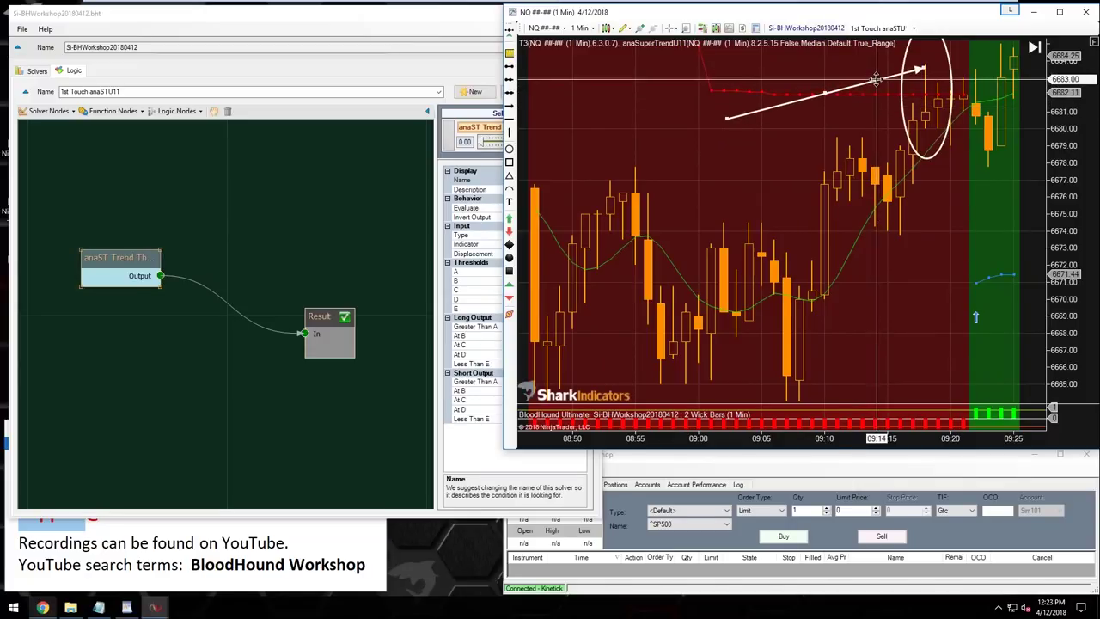
# - Add an Indicator Comparison solver node below the trend threshold node and connect its output to the Result node in place of the threshold's
pyautogui.click(128, 258)
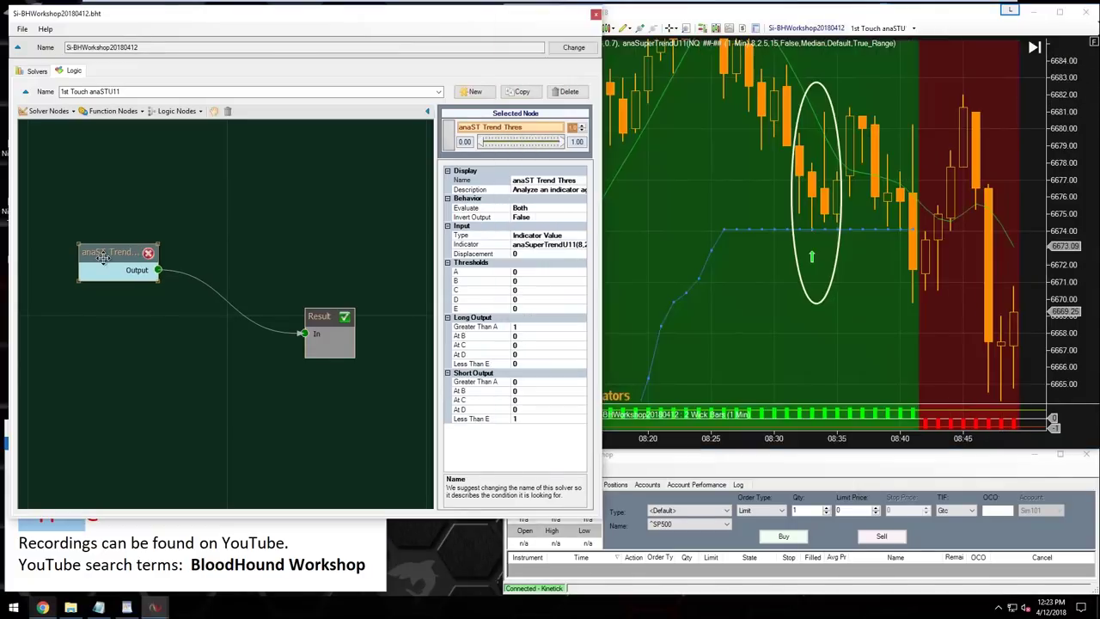
pyautogui.click(48, 111)
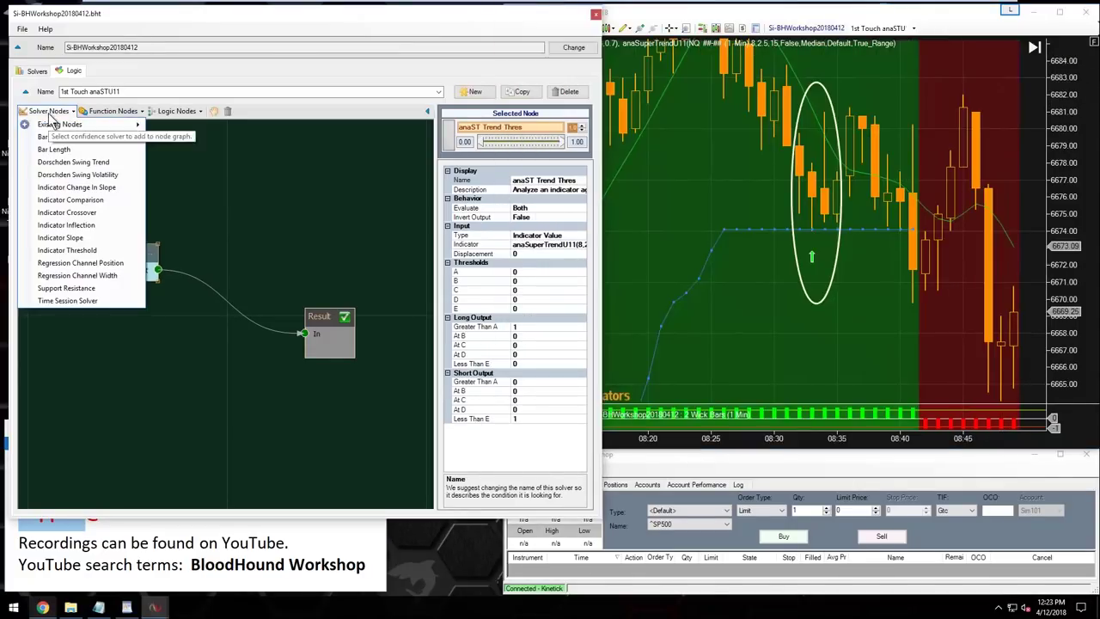
pyautogui.click(86, 203)
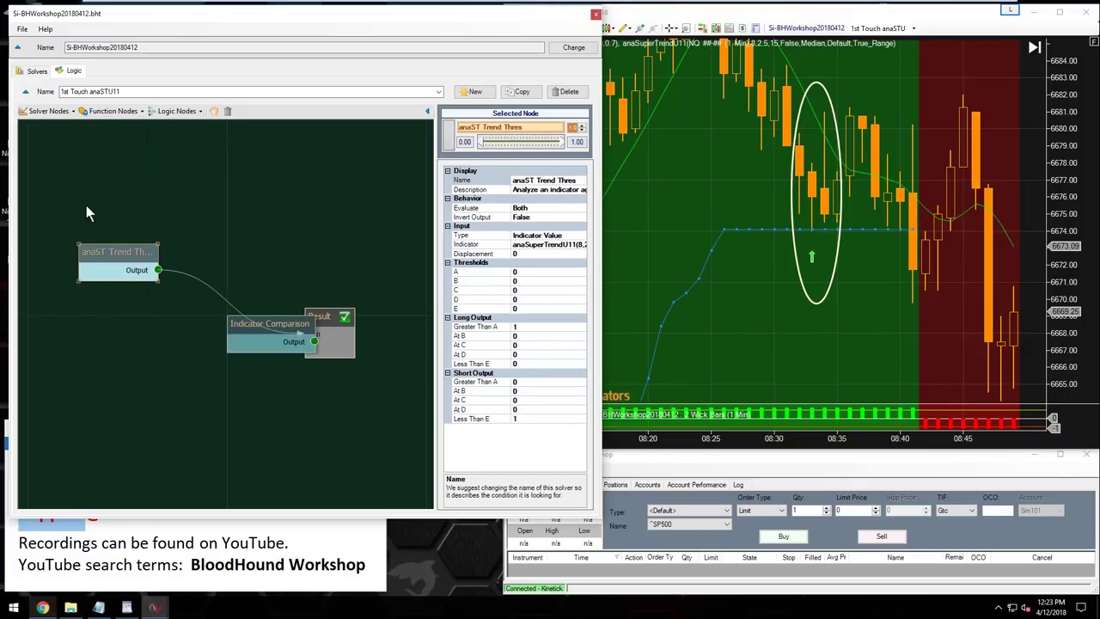
pyautogui.moveTo(262, 320); pyautogui.dragTo(116, 320)
# - Rename the Indicator Comparison node to "LoHi Blw/Abv anaST Comp"
pyautogui.doubleClick(500, 182)
pyautogui.write('L')
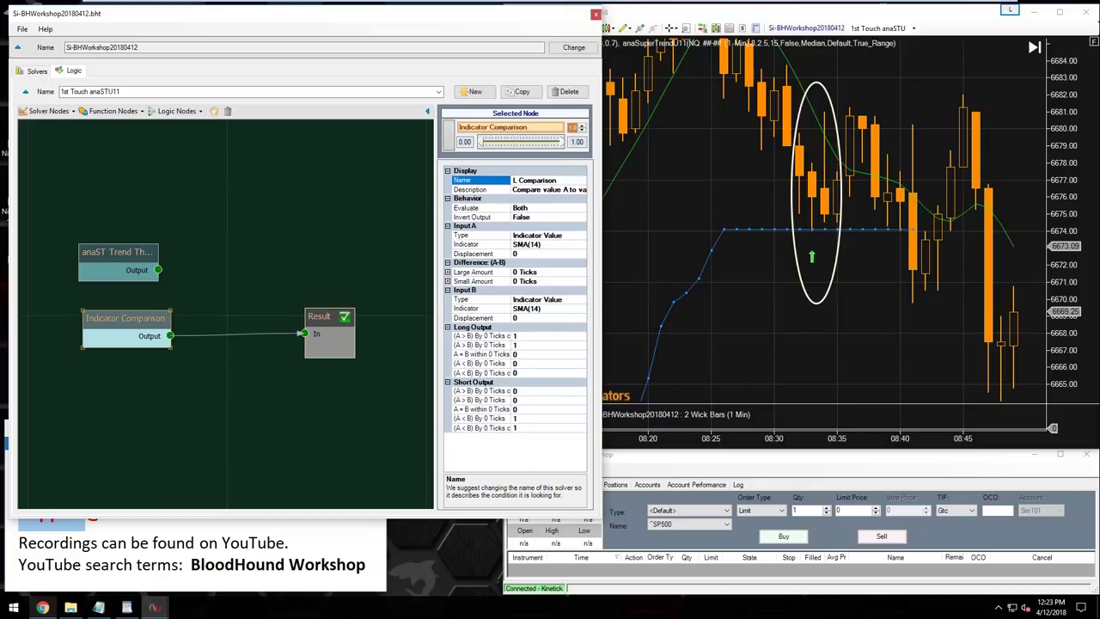
pyautogui.write('oHi B')
pyautogui.write('/A')
pyautogui.write(' anaST')
pyautogui.press('Left')
pyautogui.press('Left')
pyautogui.press('Left')
pyautogui.press('Left')
pyautogui.press('Left')
pyautogui.press('Left')
pyautogui.press('Left')
pyautogui.press('Left')
pyautogui.write('lw')
pyautogui.press('Right')
pyautogui.press('Right')
pyautogui.write('bv')
pyautogui.press('Return')
# - Set the comparison node's Input A to Price, with Low as the long price type and High as the short price type
pyautogui.click(573, 237)
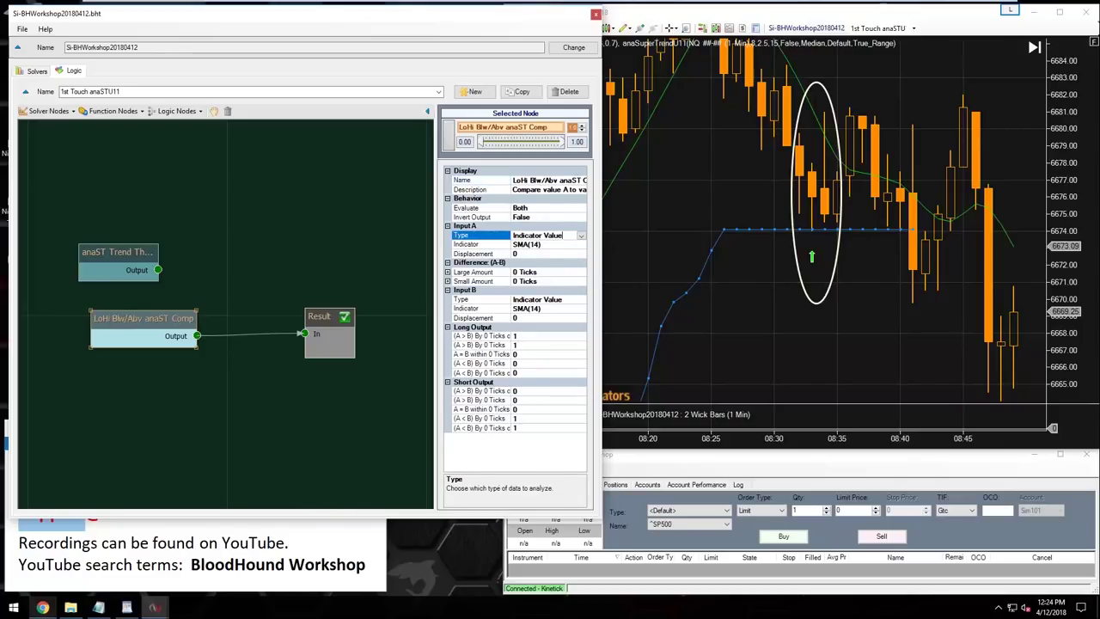
pyautogui.click(581, 237)
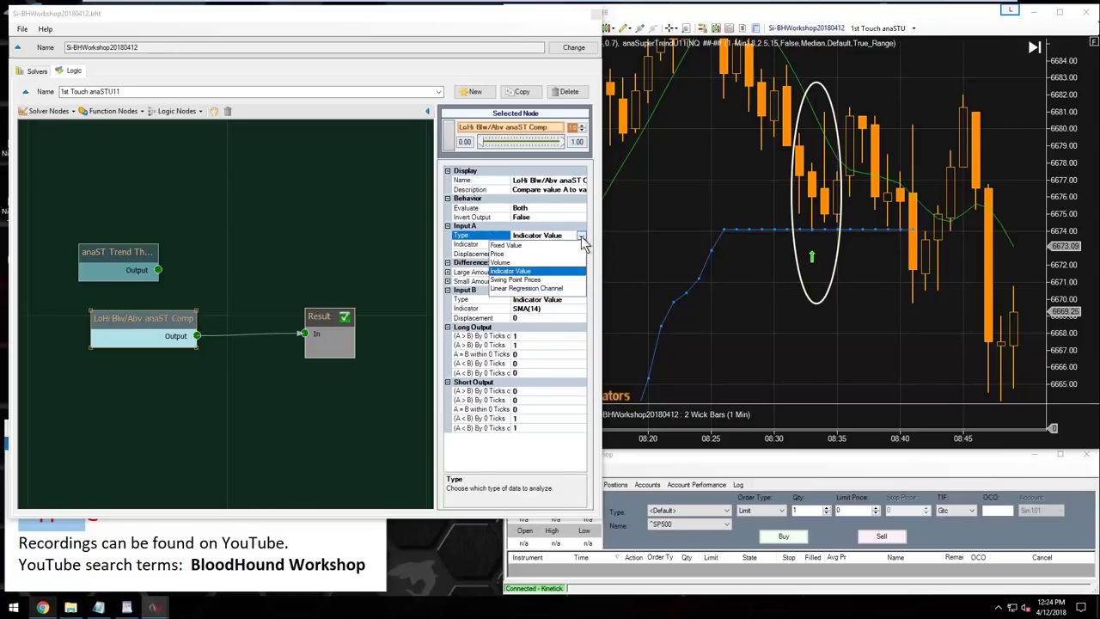
pyautogui.click(505, 254)
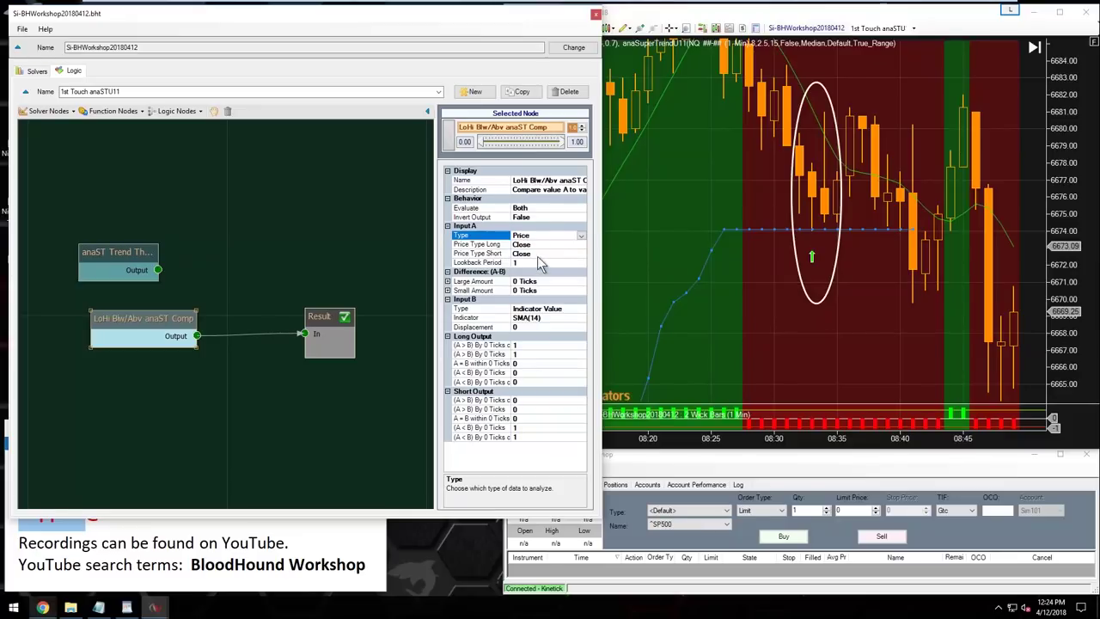
pyautogui.click(493, 247)
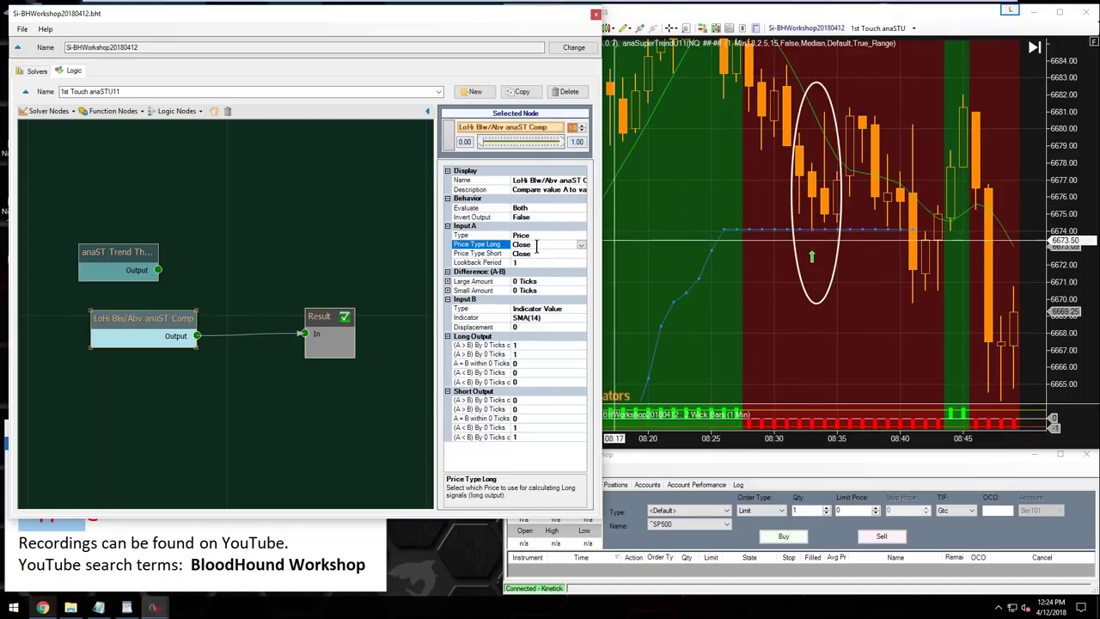
pyautogui.press('l')
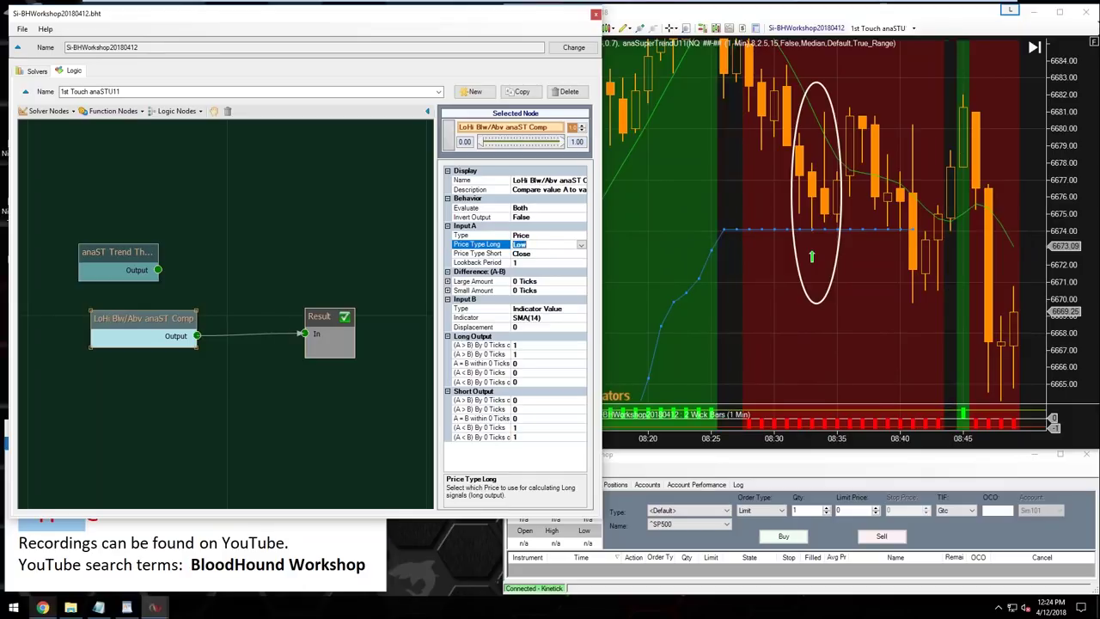
pyautogui.click(490, 253)
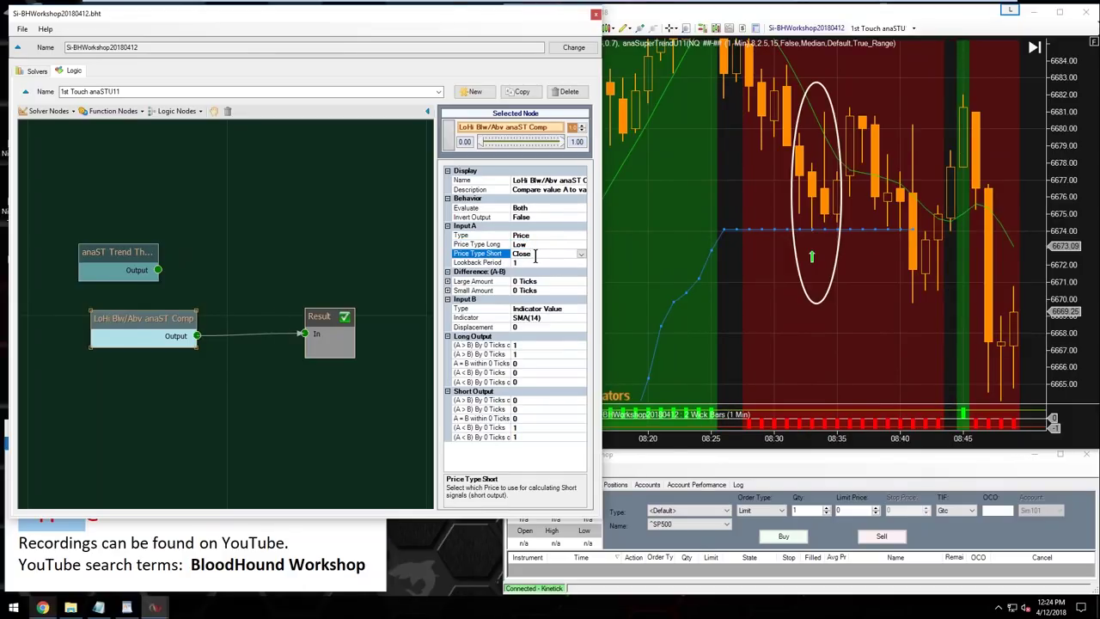
pyautogui.press('h')
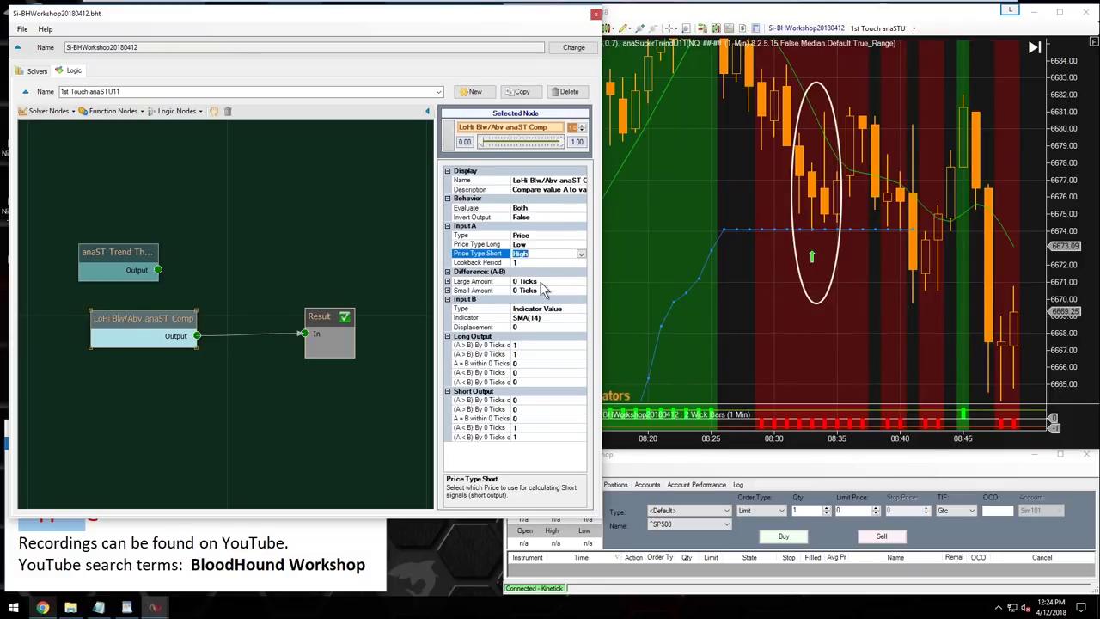
# - Choose anaSuperTrendU11 as the Input B indicator, using its StopDot plot for both Long and Short
pyautogui.click(479, 319)
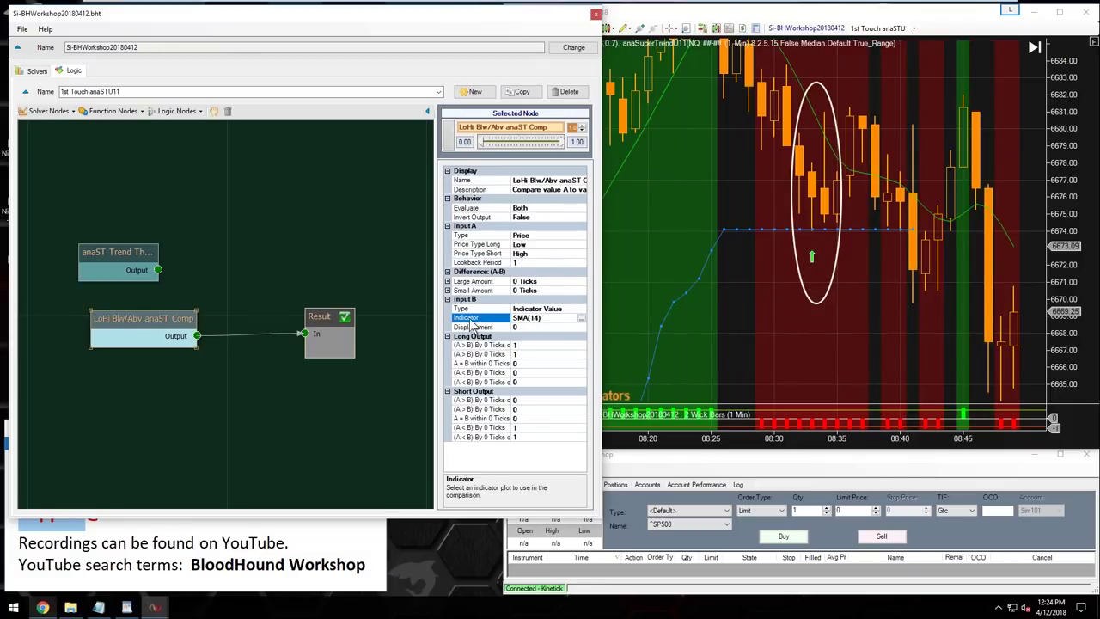
pyautogui.click(581, 319)
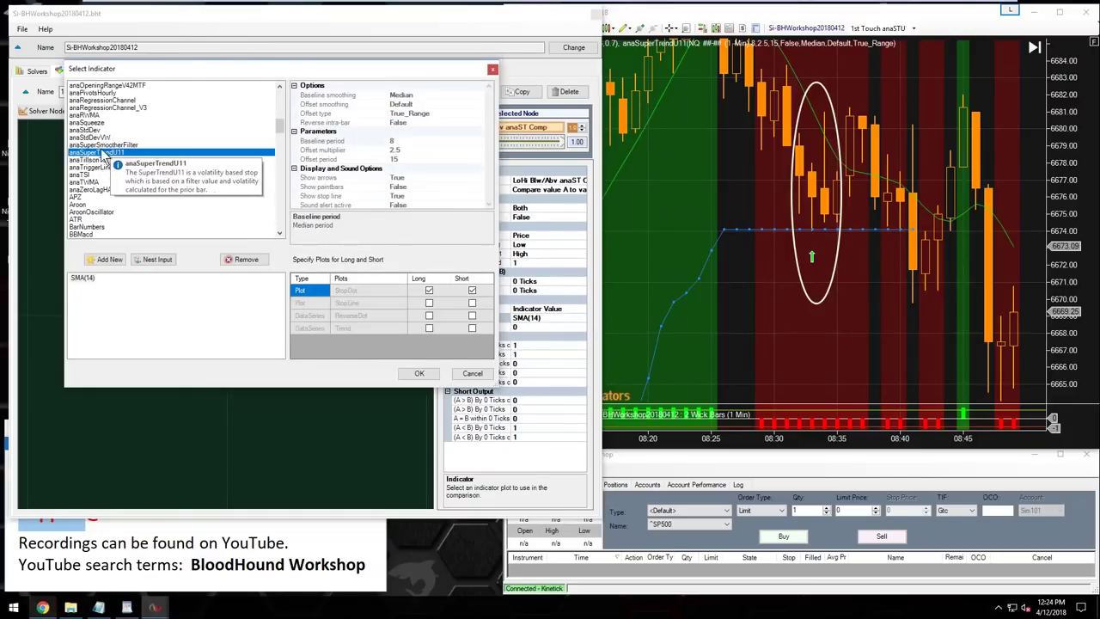
pyautogui.doubleClick(101, 155)
pyautogui.click(80, 286)
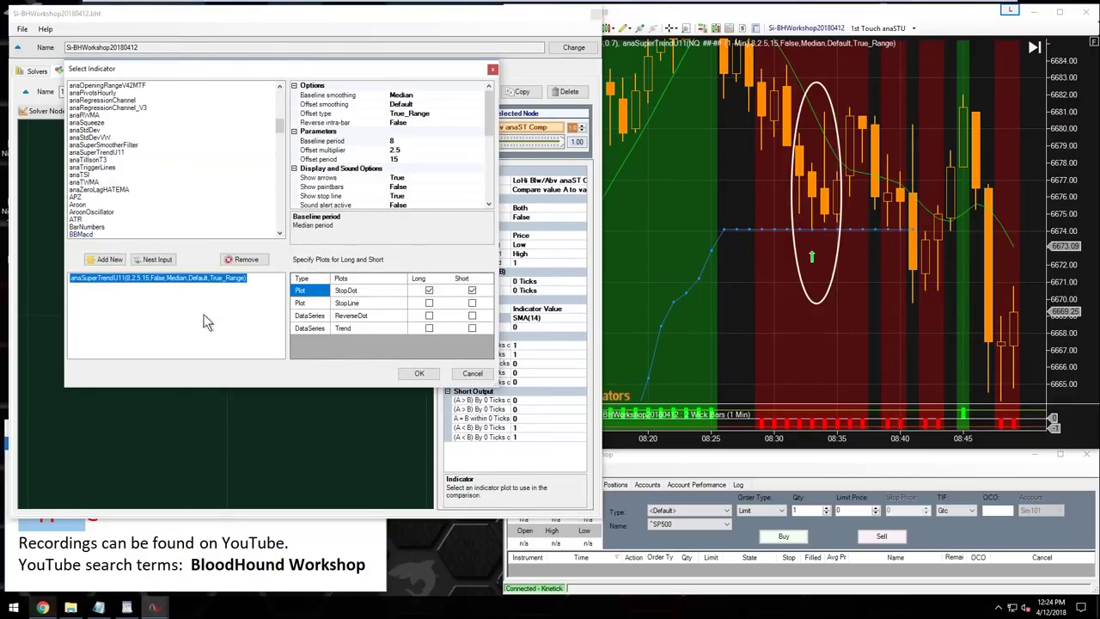
pyautogui.click(352, 295)
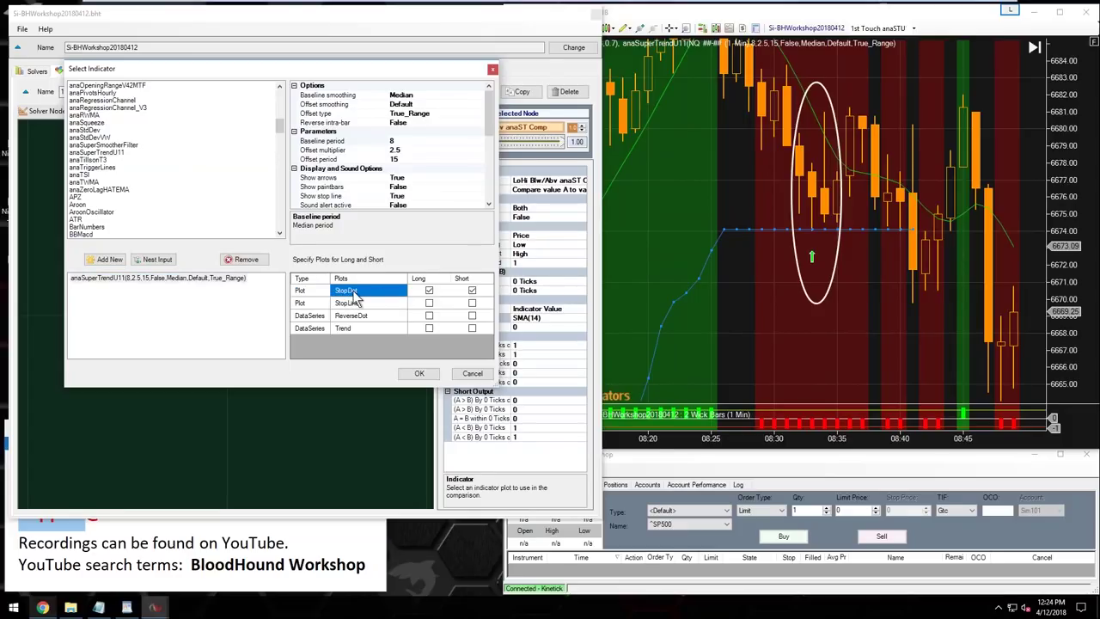
pyautogui.click(423, 291)
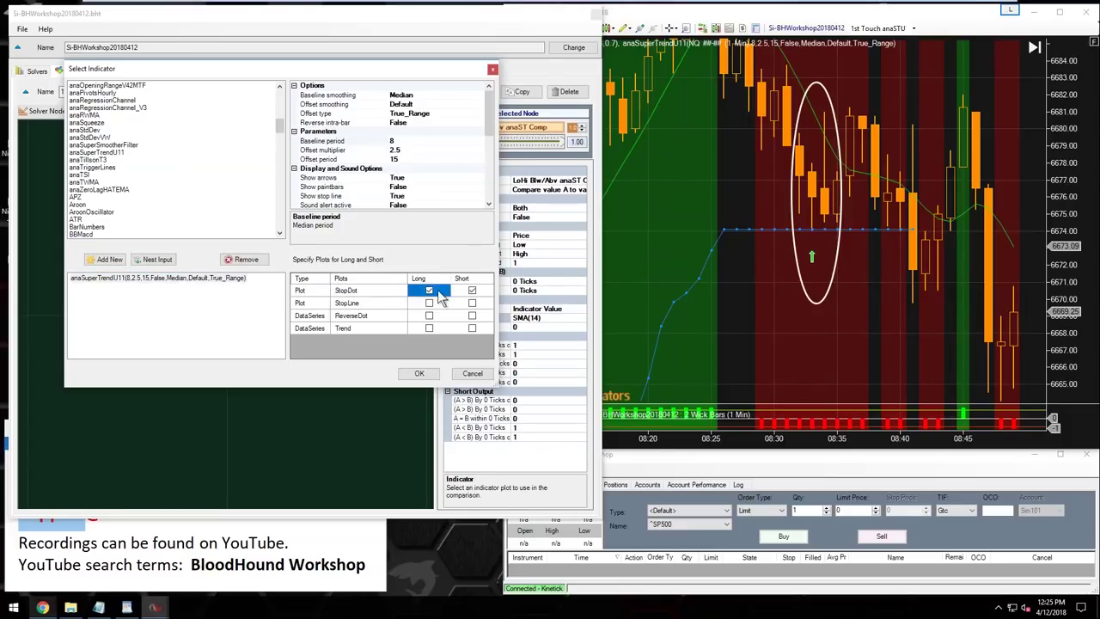
pyautogui.click(468, 292)
pyautogui.click(418, 372)
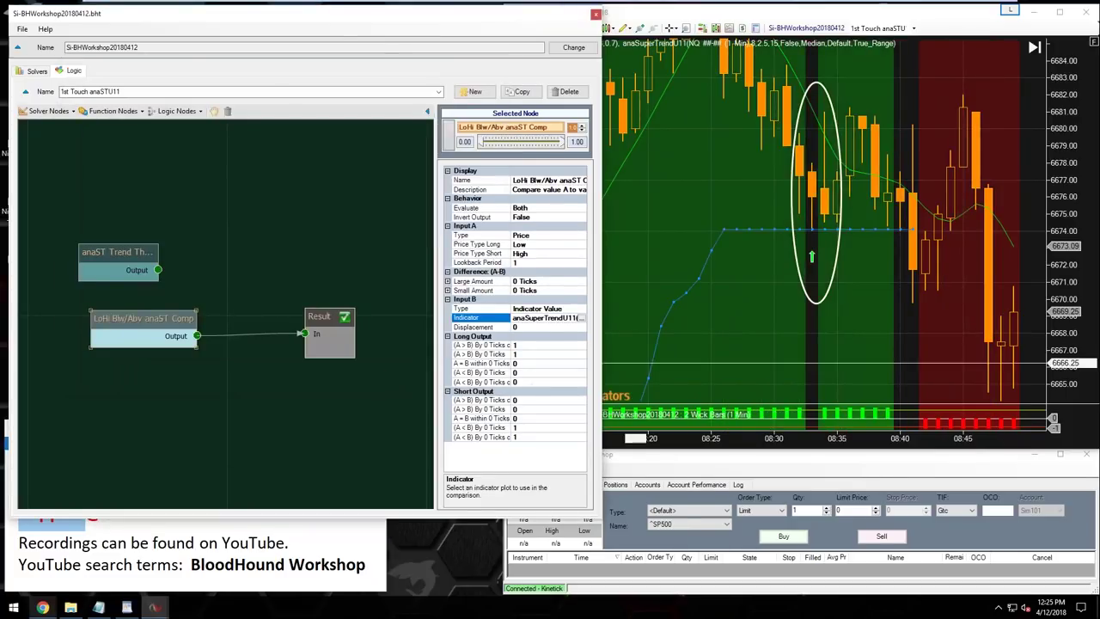
# - Set the comparison node's Long Output to 0 for both A > B conditions and 1 for A < B By 0 Ticks or More
pyautogui.click(786, 281)
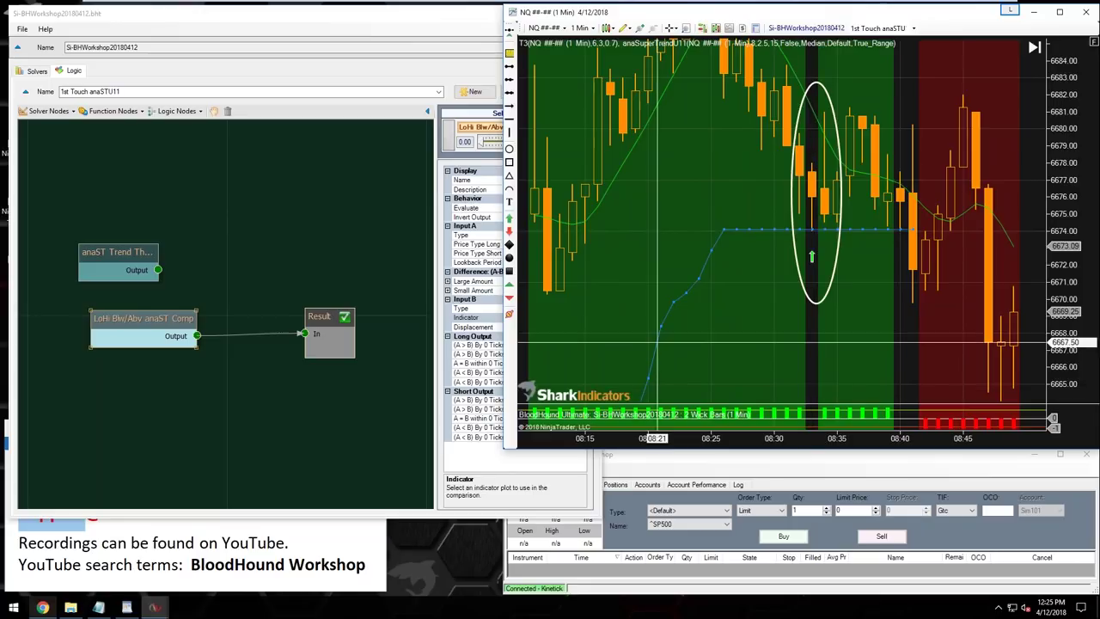
pyautogui.moveTo(135, 320); pyautogui.dragTo(142, 321)
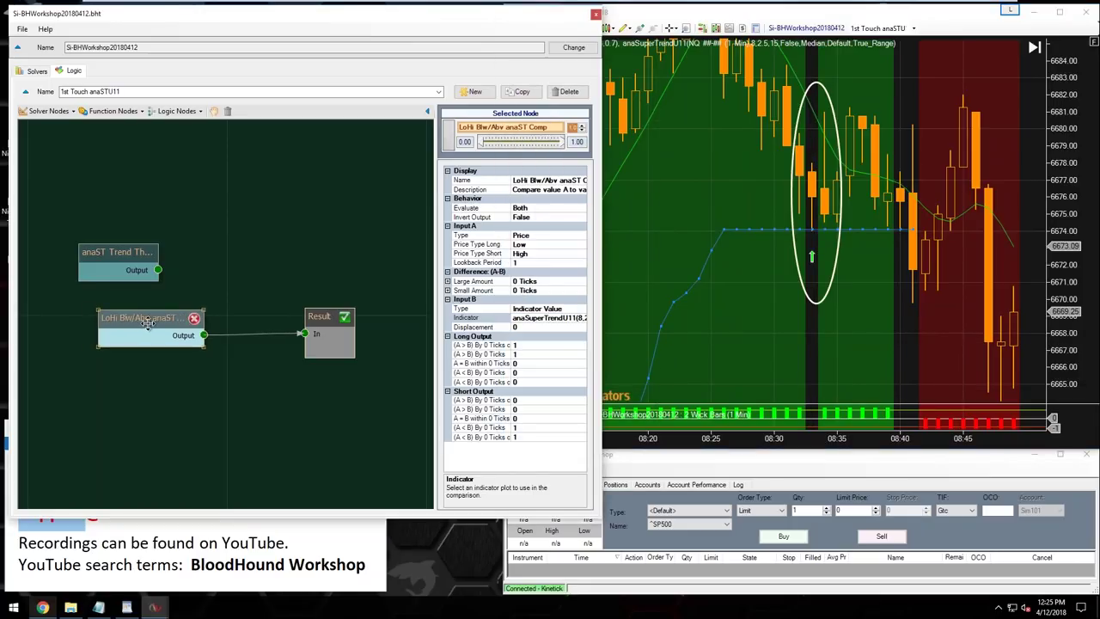
pyautogui.click(515, 345)
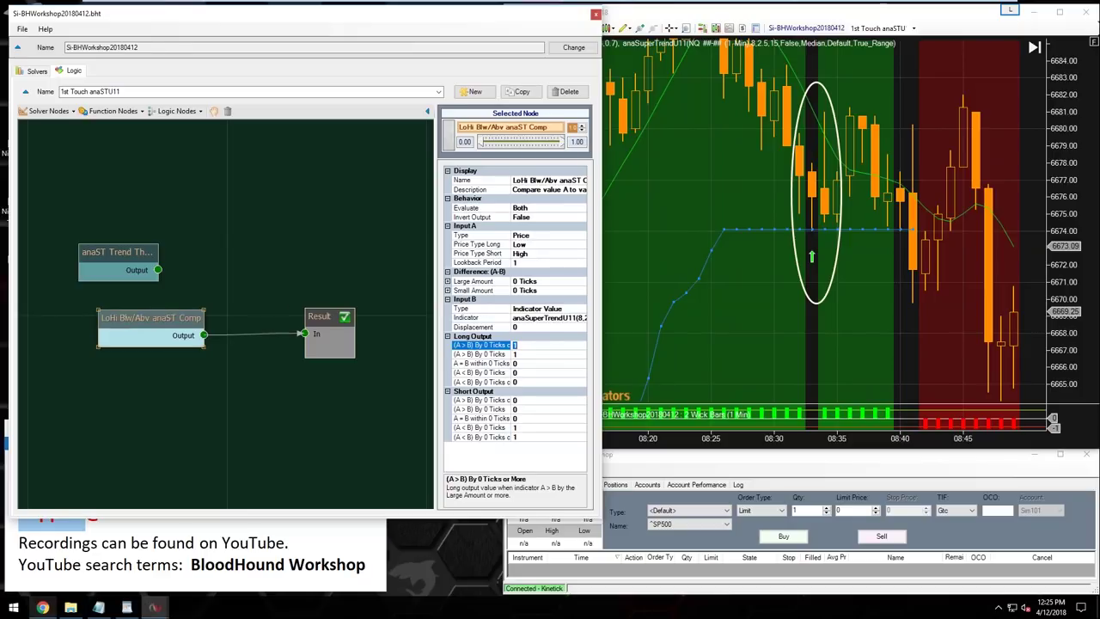
pyautogui.press('Return')
pyautogui.click(524, 381)
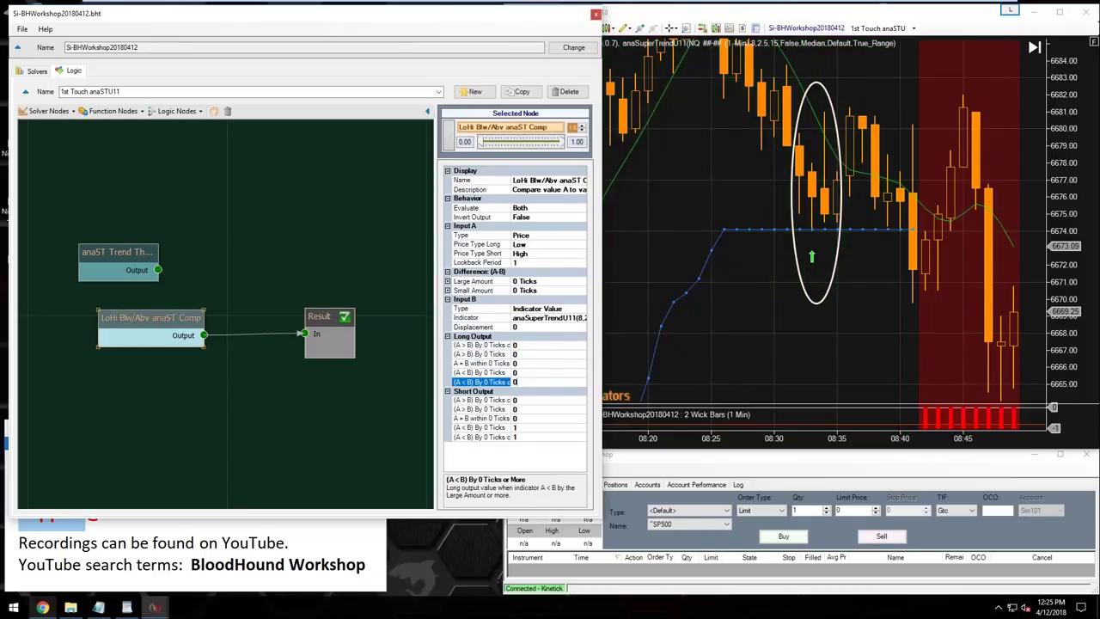
pyautogui.write('1')
# - Set the comparison node's Short Output to 0 for both A < B conditions and 1 for A > B By 0 Ticks or More
pyautogui.click(529, 402)
pyautogui.click(520, 427)
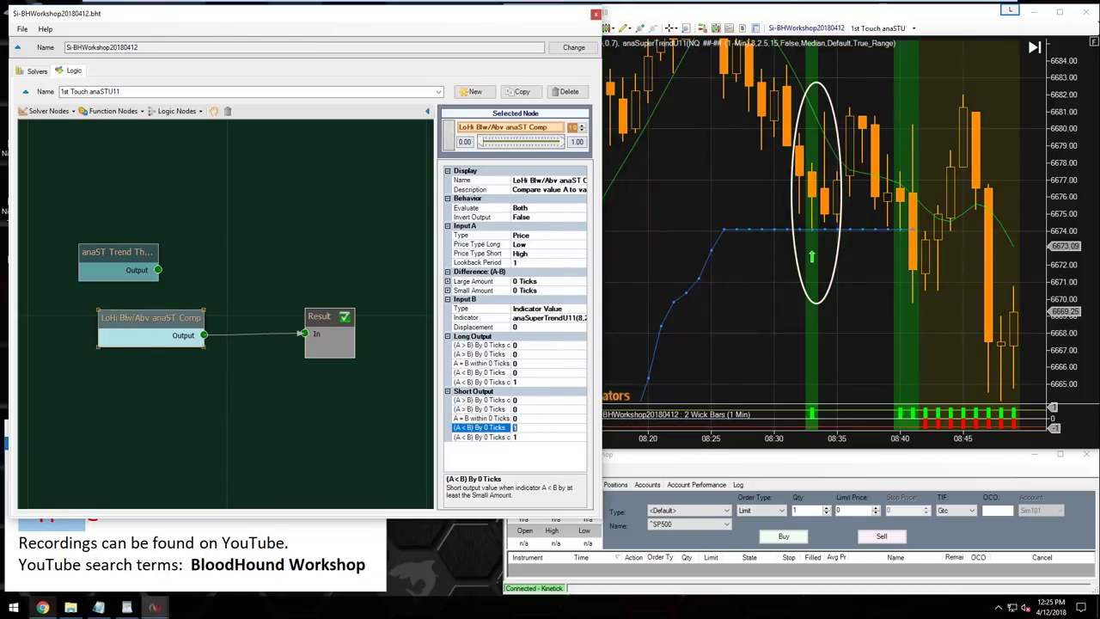
pyautogui.click(519, 437)
pyautogui.write('0')
pyautogui.click(519, 400)
pyautogui.write('1')
pyautogui.click(520, 409)
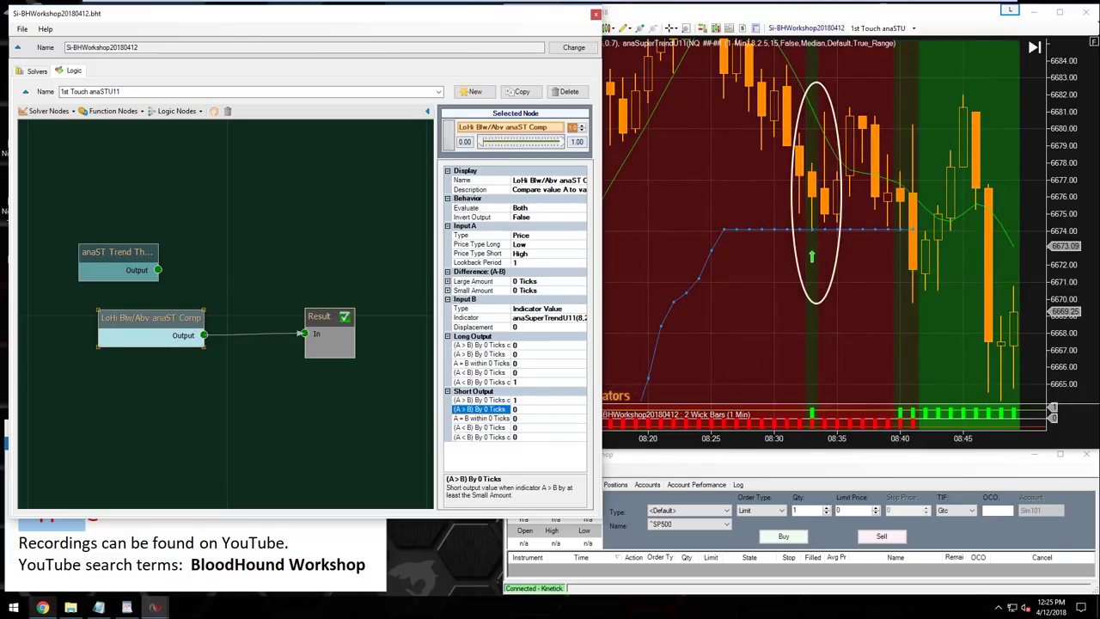
# - Enlarge the BloodHound signal panel beneath the price chart
pyautogui.click(748, 361)
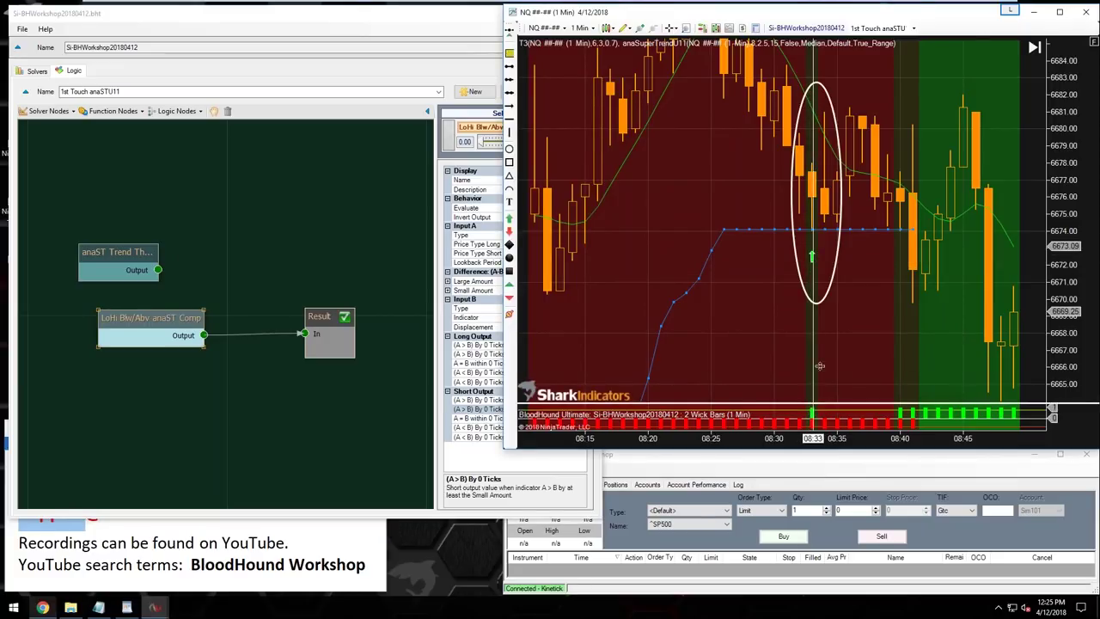
pyautogui.moveTo(819, 405); pyautogui.dragTo(820, 346)
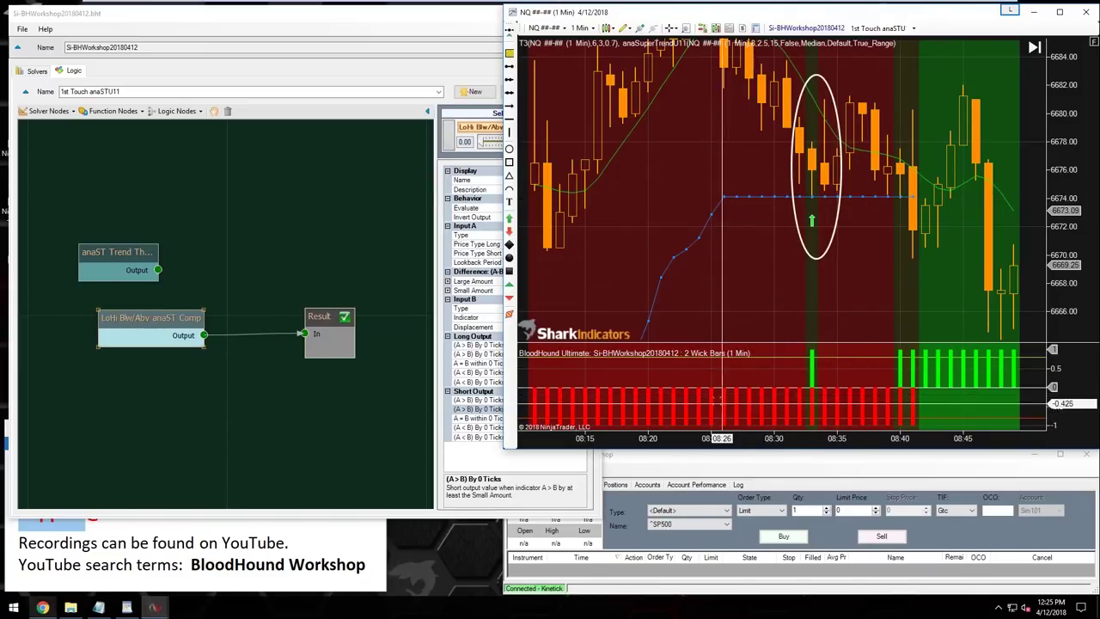
# - Combine the anaST Trend Thres and LoHi Blw/Abv anaST Comp outputs in a new And node that feeds Result
pyautogui.click(163, 322)
pyautogui.moveTo(163, 322); pyautogui.dragTo(142, 317)
pyautogui.moveTo(112, 254)
pyautogui.mouseDown()
pyautogui.moveTo(125, 230)
pyautogui.moveTo(129, 250)
pyautogui.mouseUp()
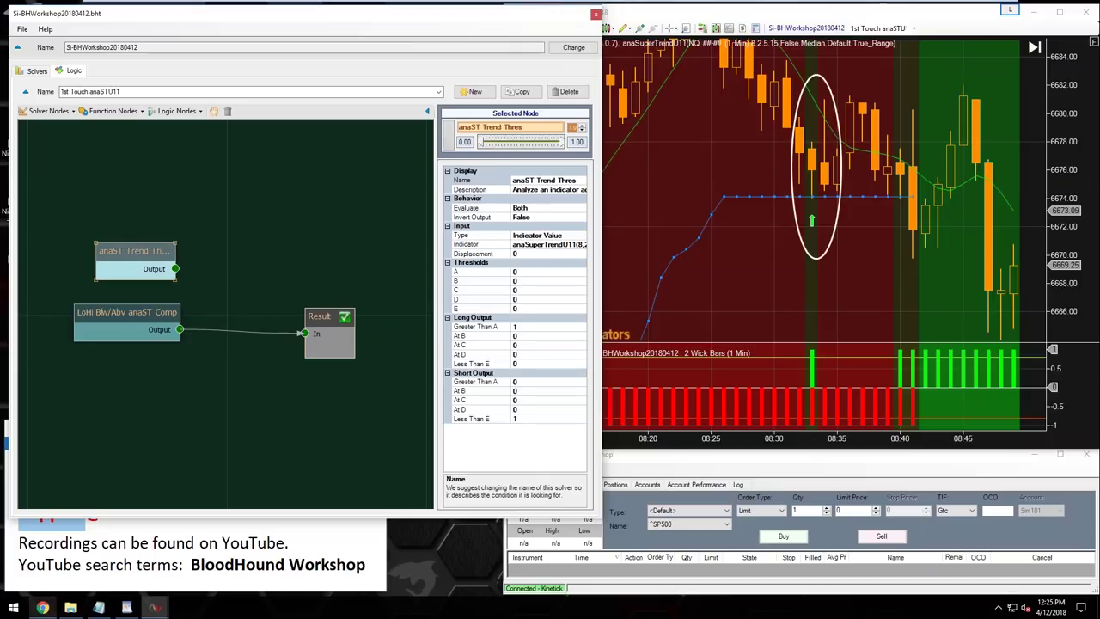
pyautogui.click(175, 117)
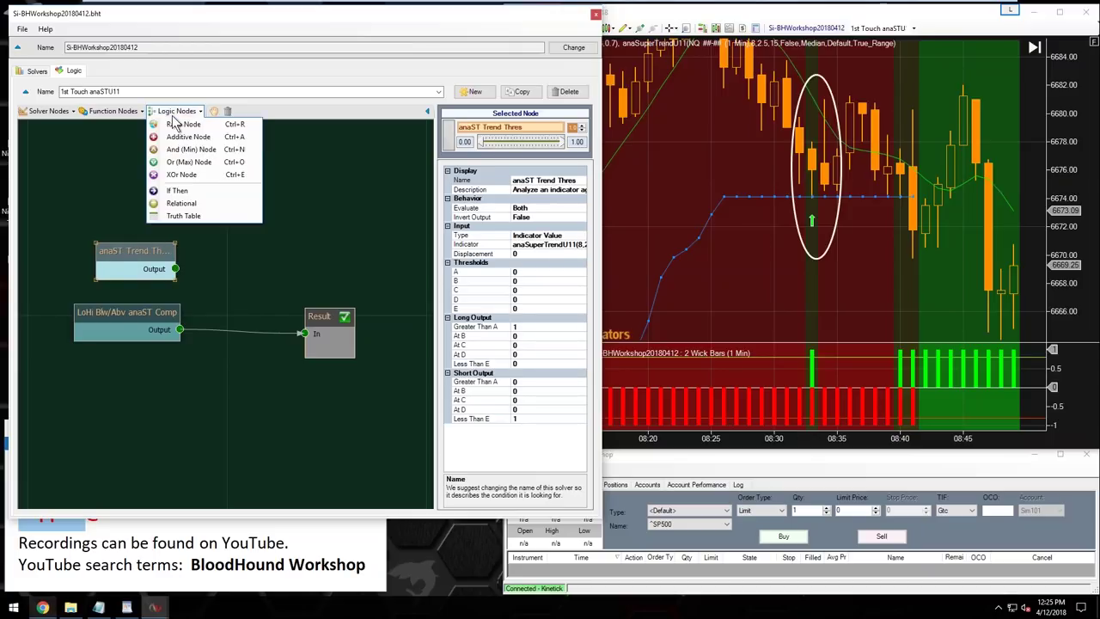
pyautogui.click(186, 151)
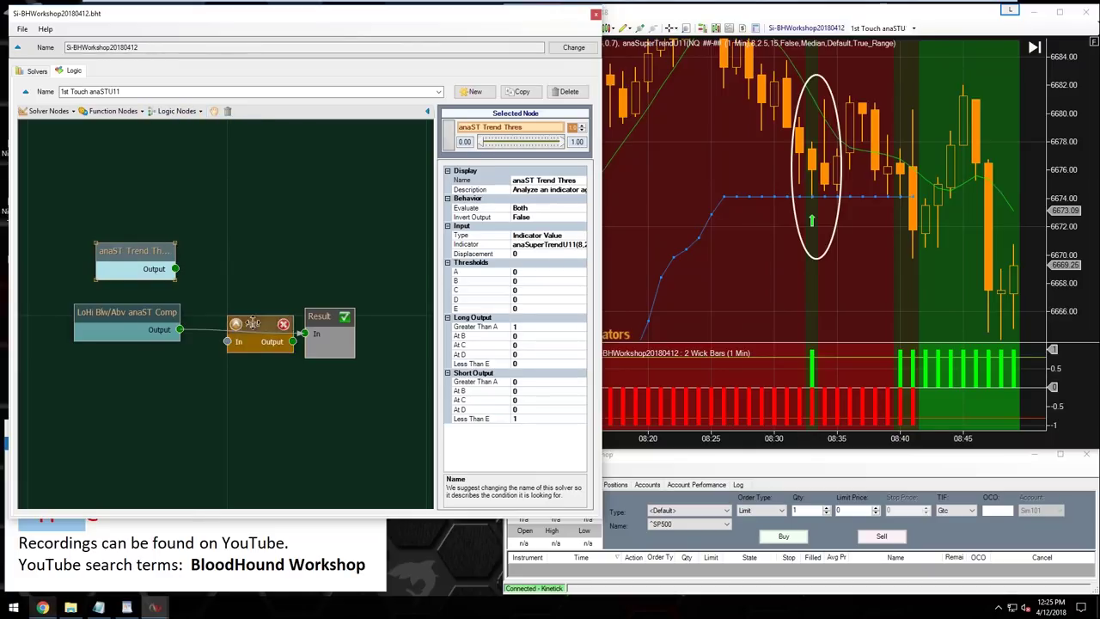
pyautogui.click(230, 279)
pyautogui.moveTo(175, 269); pyautogui.dragTo(203, 305)
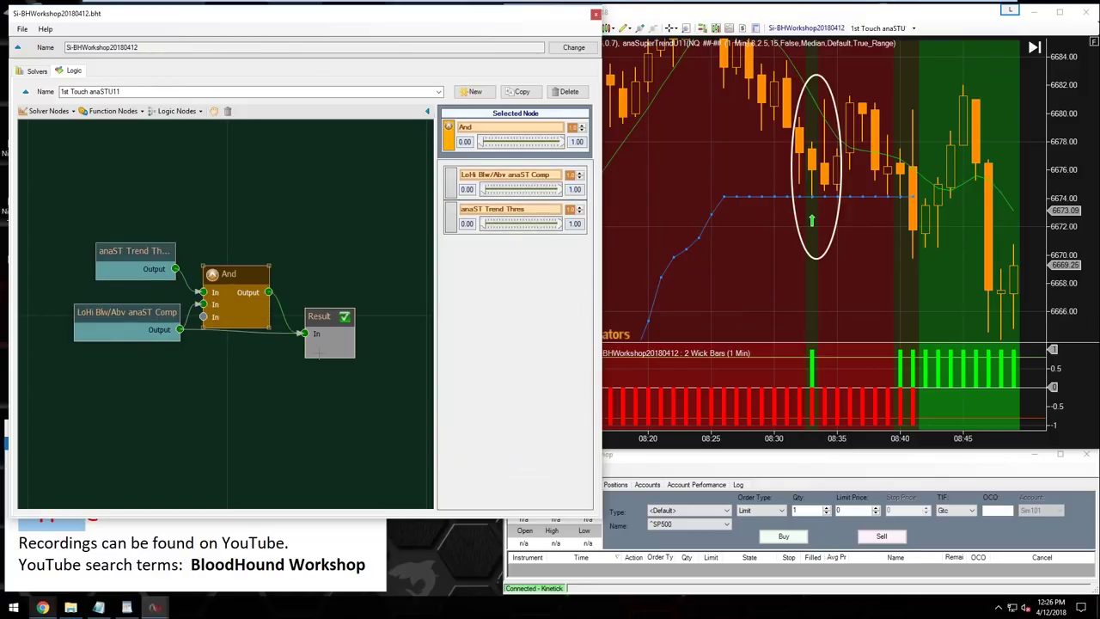
# - Mark the 08:40 and 08:41 bars on the chart with red diamonds and keep the green up arrow beneath the 08:33 bar
pyautogui.click(758, 301)
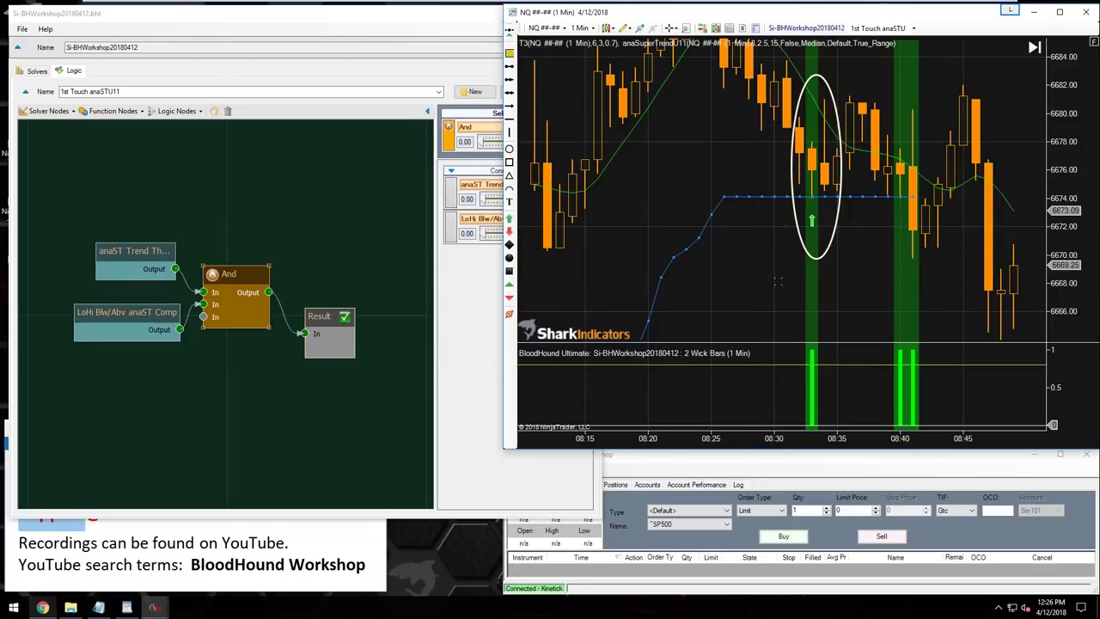
pyautogui.scroll(-2, 776, 257)
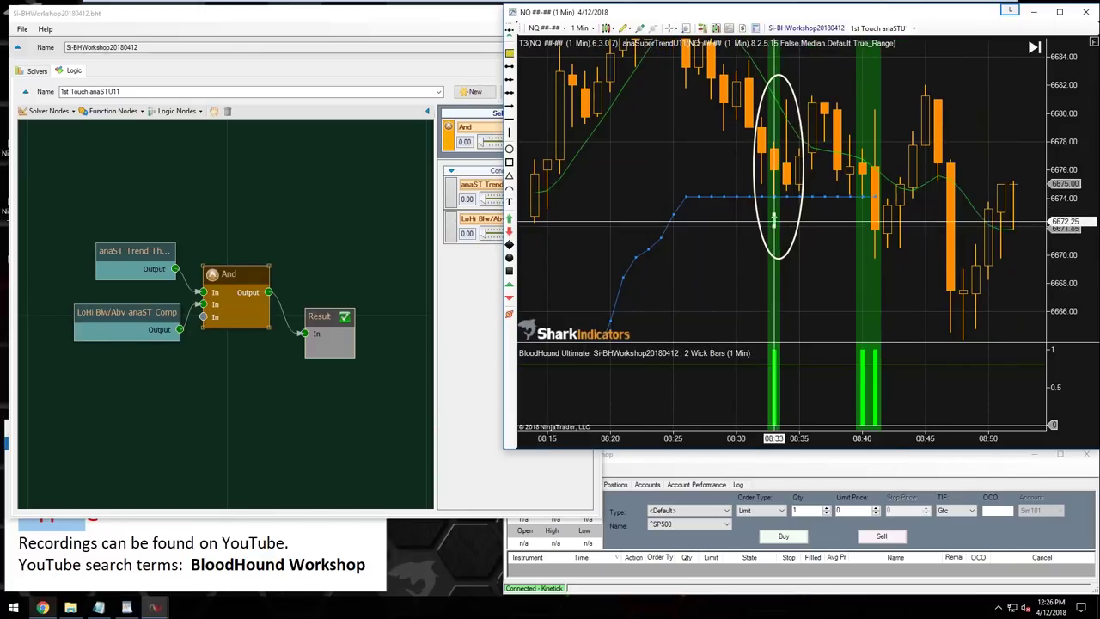
pyautogui.click(863, 209)
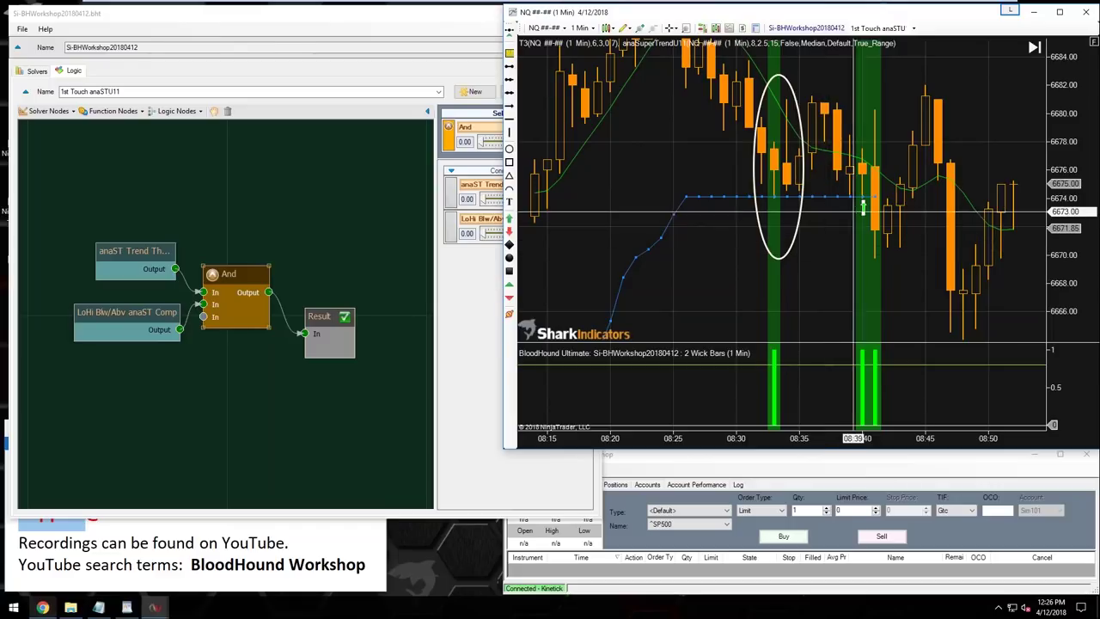
pyautogui.moveTo(863, 209); pyautogui.dragTo(874, 243)
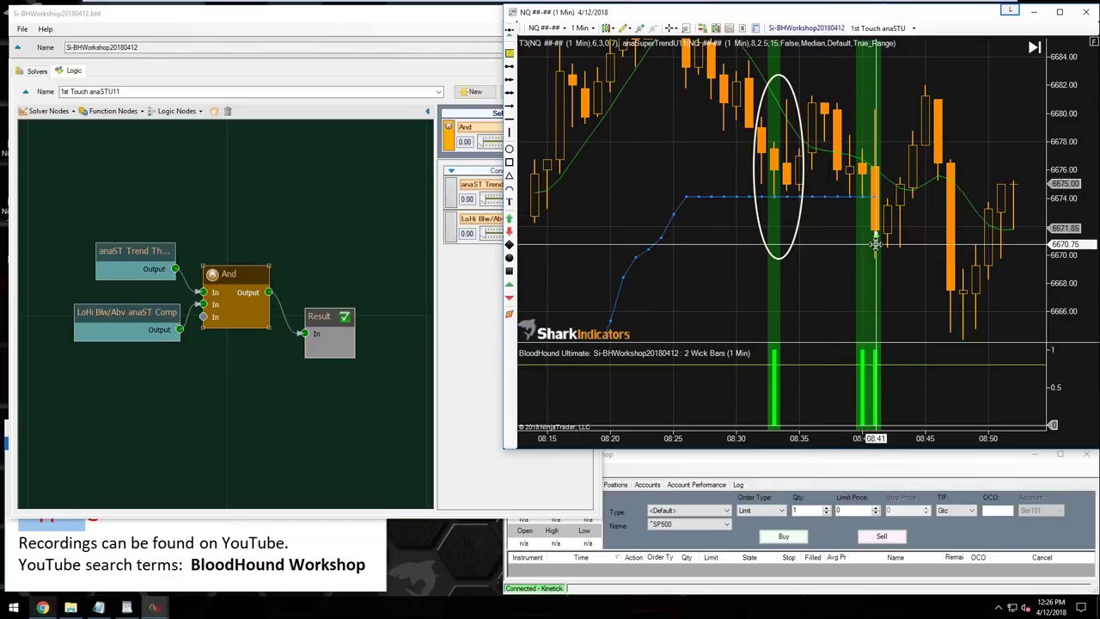
pyautogui.moveTo(874, 244)
pyautogui.mouseDown()
pyautogui.moveTo(857, 219)
pyautogui.moveTo(863, 207)
pyautogui.mouseUp()
pyautogui.click(775, 208)
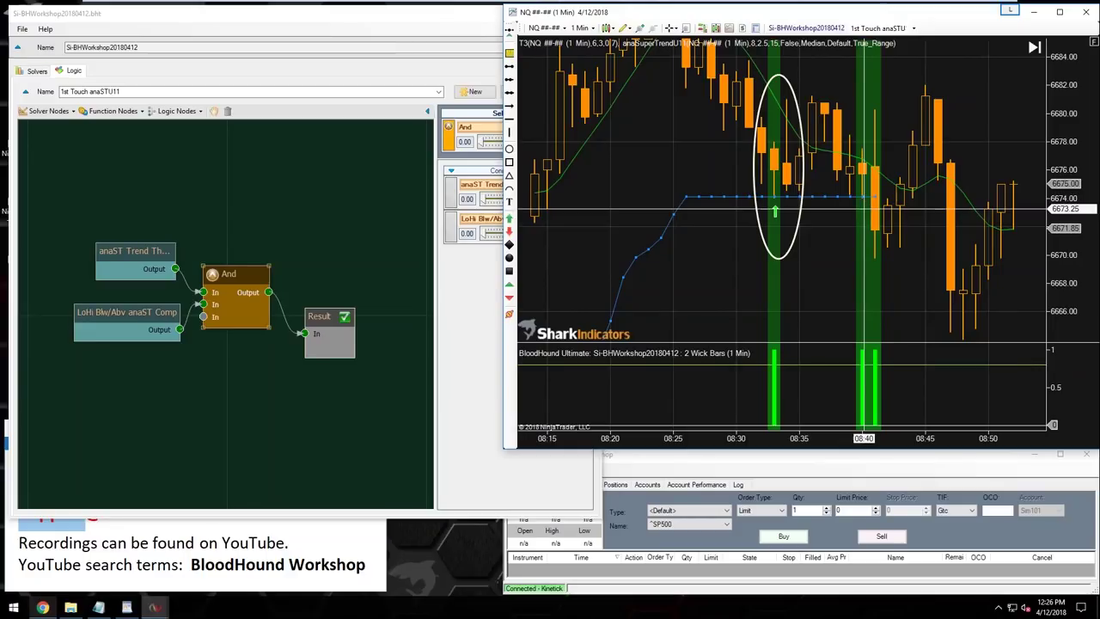
pyautogui.click(863, 208)
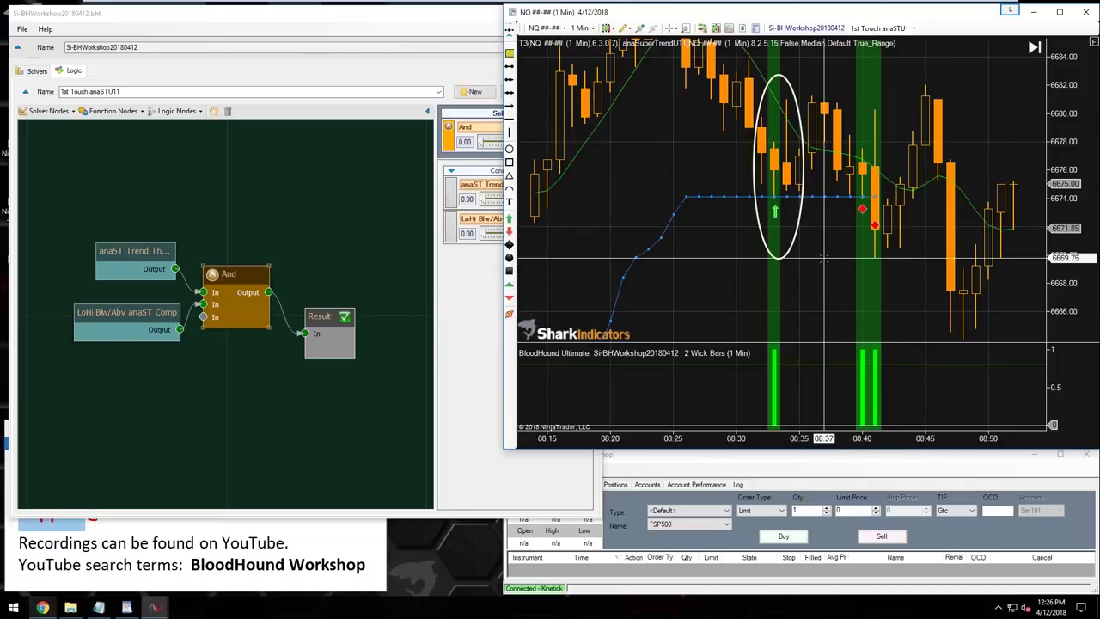
# - Draw a white arrow line on the chart pointing up at the red diamond on the 08:41 bar
pyautogui.click(133, 251)
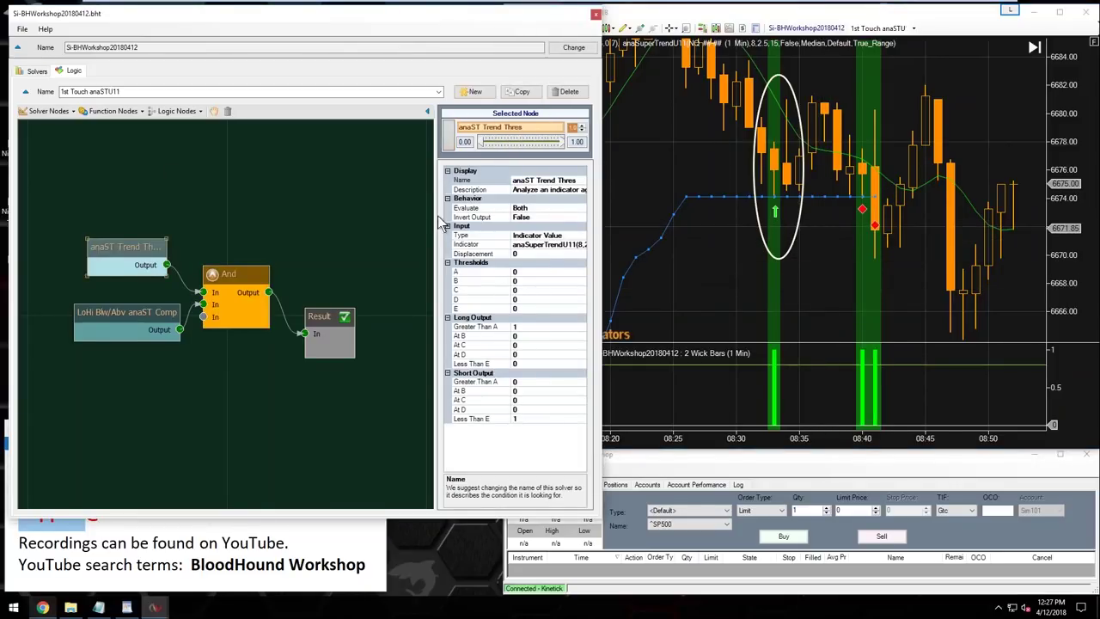
pyautogui.click(872, 223)
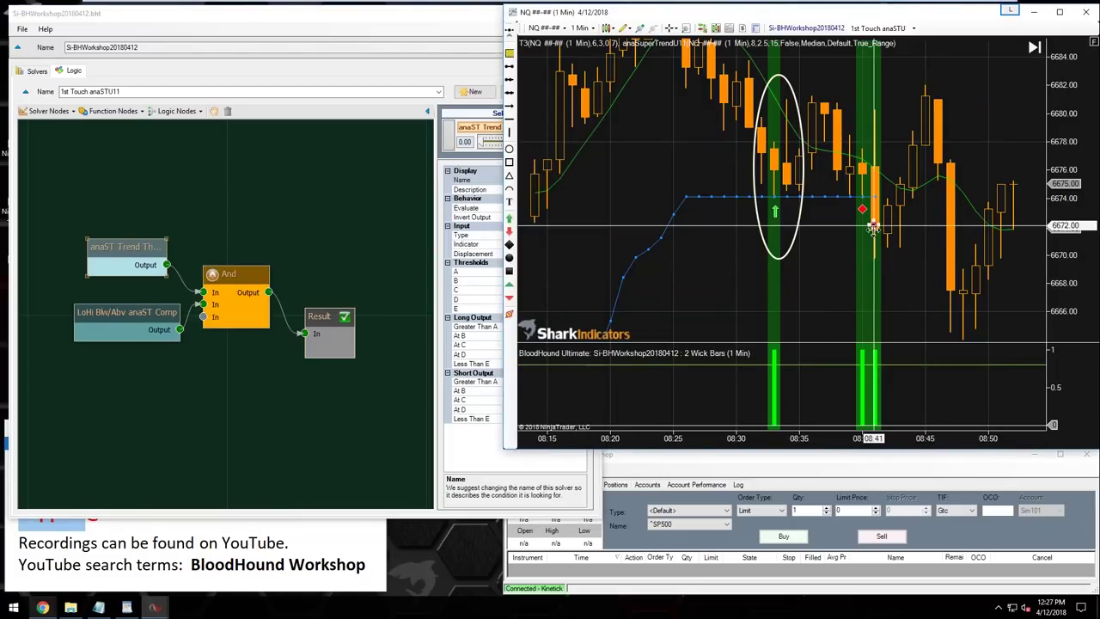
pyautogui.moveTo(847, 293); pyautogui.dragTo(876, 241)
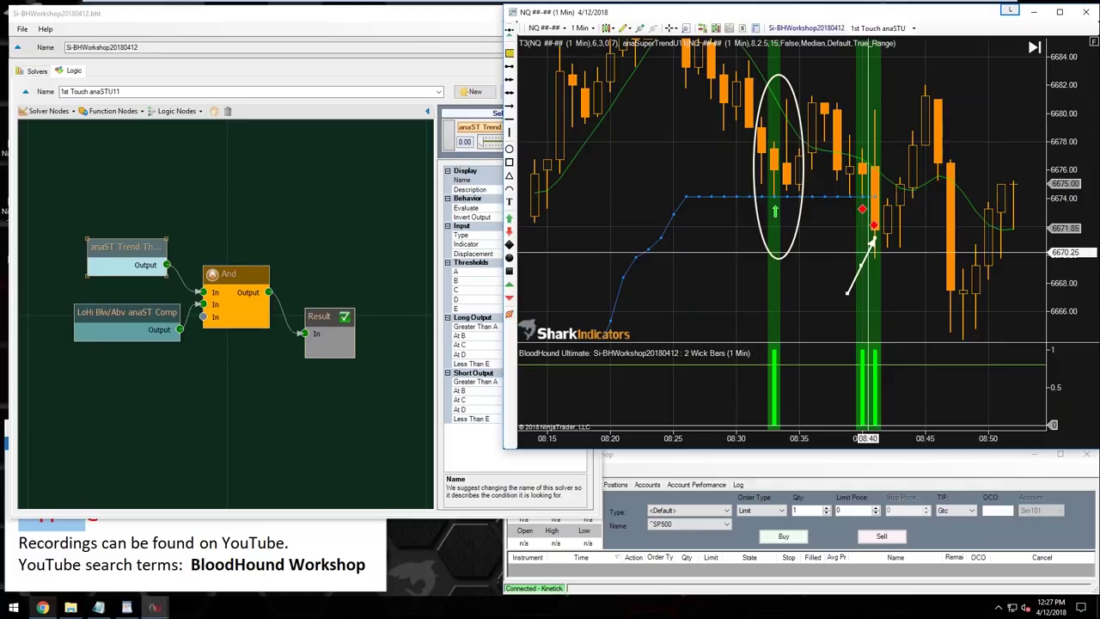
pyautogui.moveTo(867, 252)
pyautogui.mouseDown()
pyautogui.moveTo(824, 215)
pyautogui.moveTo(868, 246)
pyautogui.mouseUp()
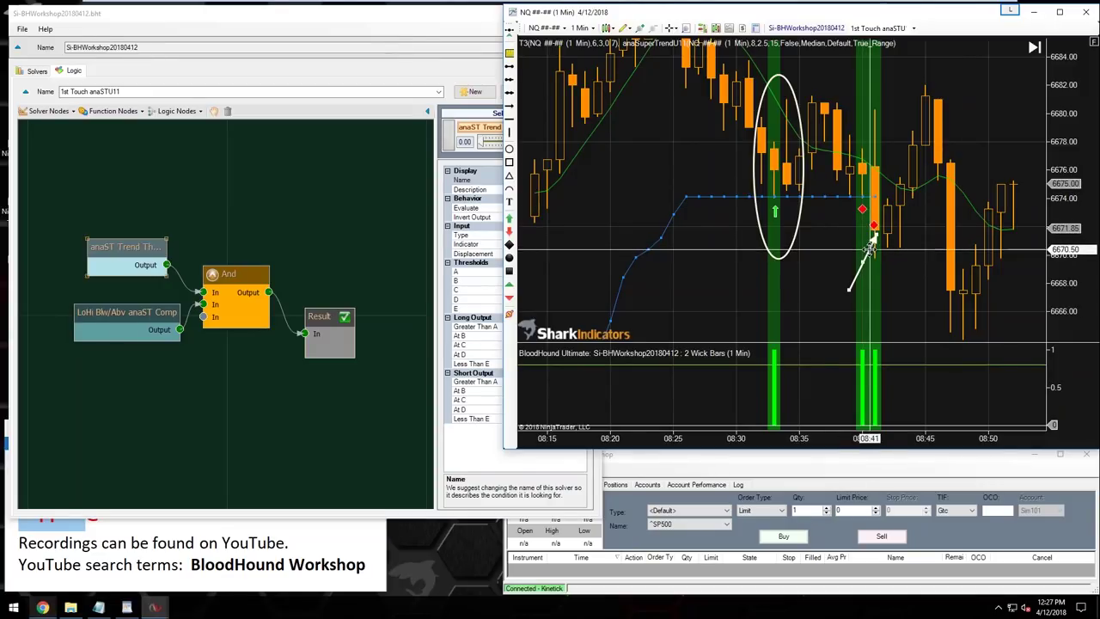
pyautogui.moveTo(869, 248); pyautogui.dragTo(862, 248)
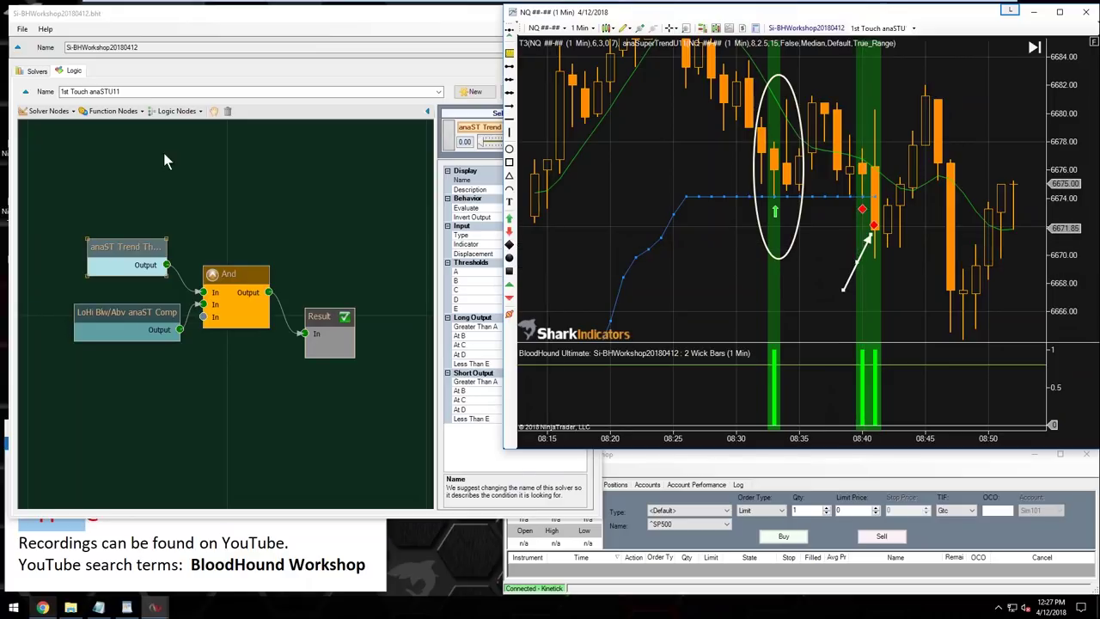
# - Add an Indicator Comparison solver node connected to Result and name it "Close A/B anaST Comp"
pyautogui.click(49, 112)
pyautogui.click(49, 112)
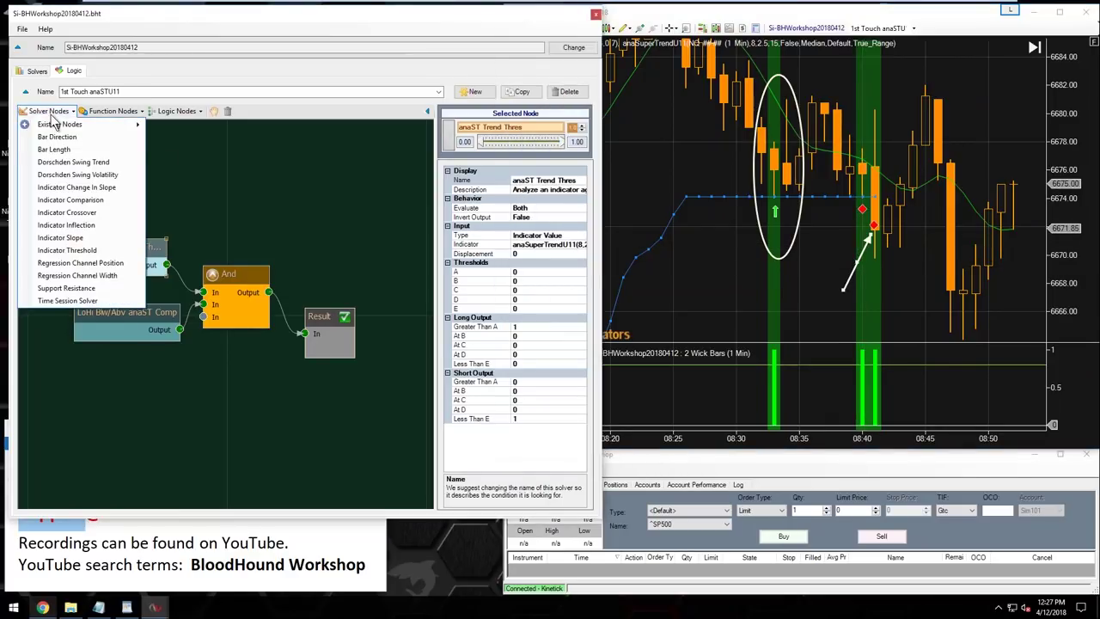
pyautogui.click(69, 201)
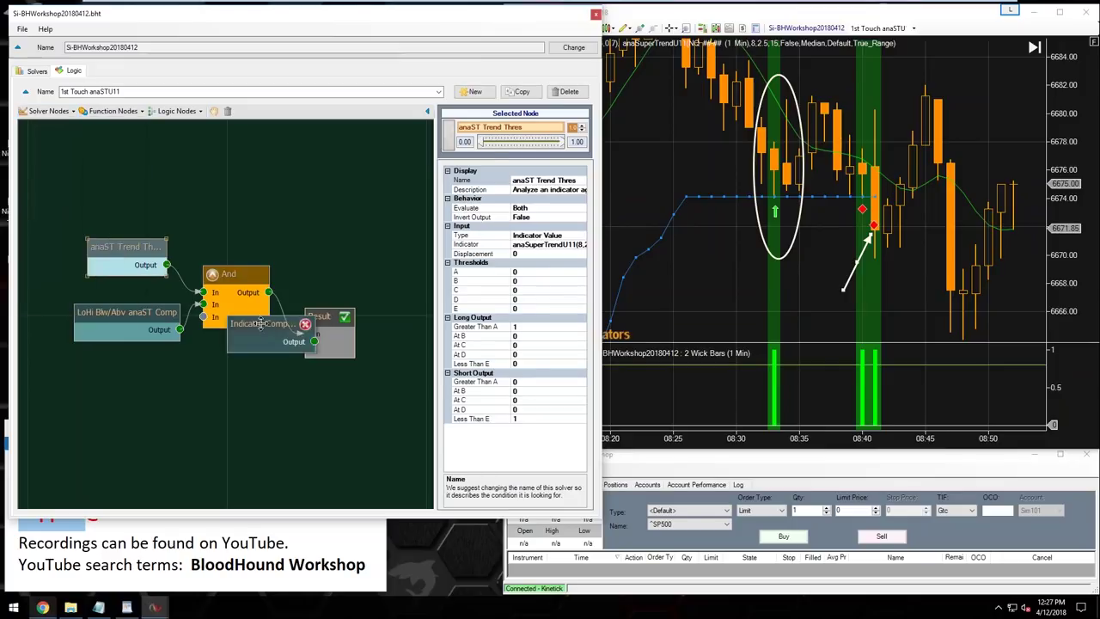
pyautogui.moveTo(176, 393); pyautogui.dragTo(295, 356)
pyautogui.click(138, 382)
pyautogui.click(543, 181)
pyautogui.moveTo(543, 181); pyautogui.dragTo(493, 180)
pyautogui.write('Close A/B anaST Comp')
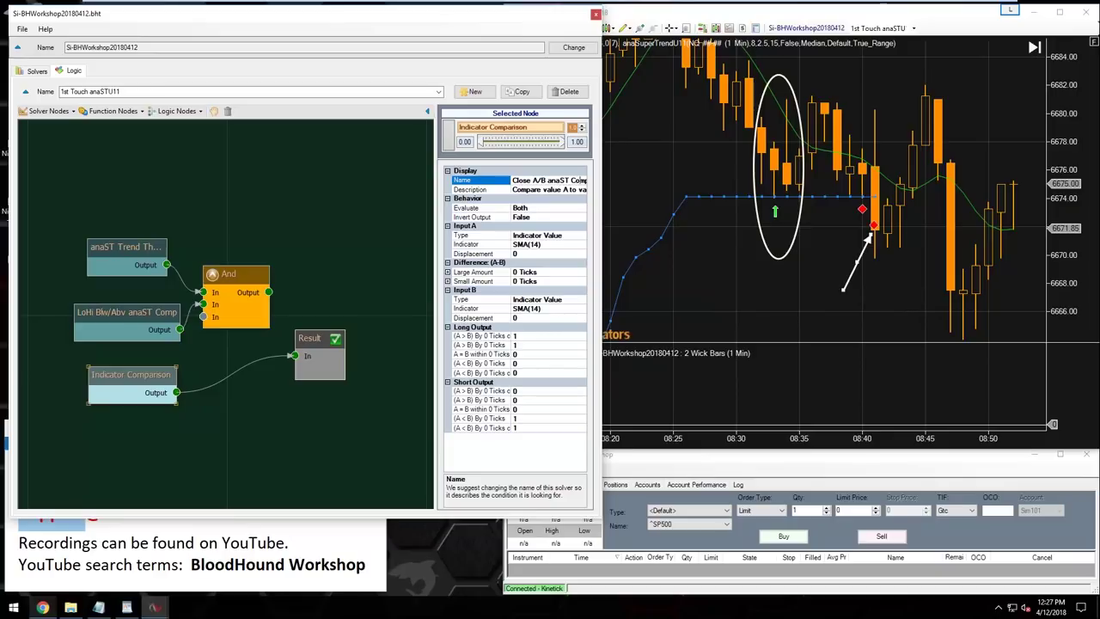
# - Set the Close A/B anaST Comp node's Input A type to Price, using Close for both long and short
pyautogui.click(564, 236)
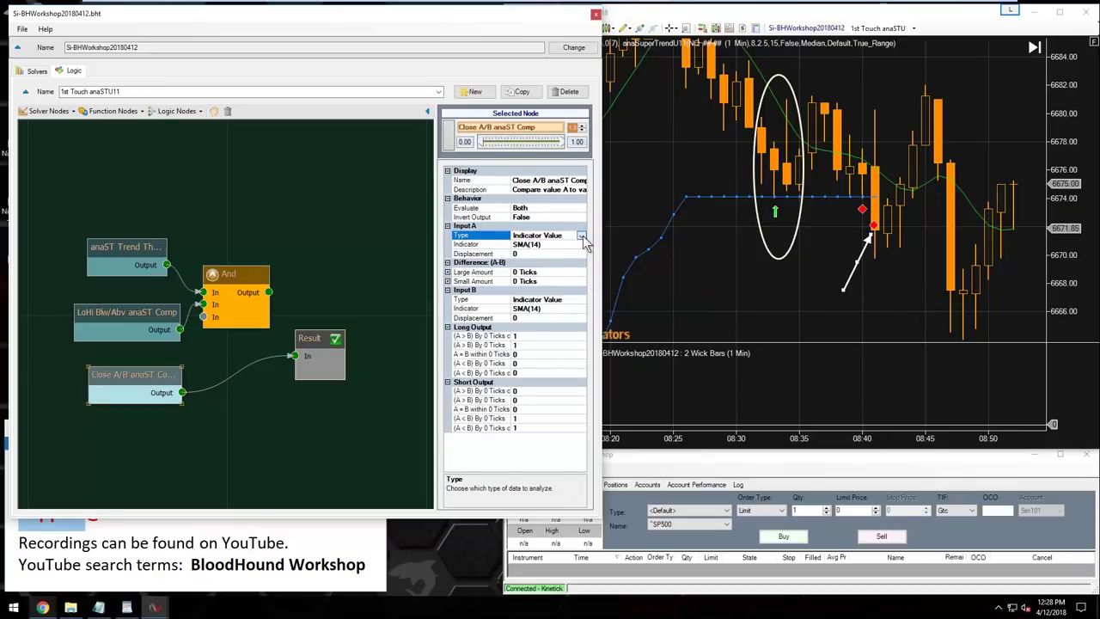
pyautogui.click(581, 235)
pyautogui.click(507, 253)
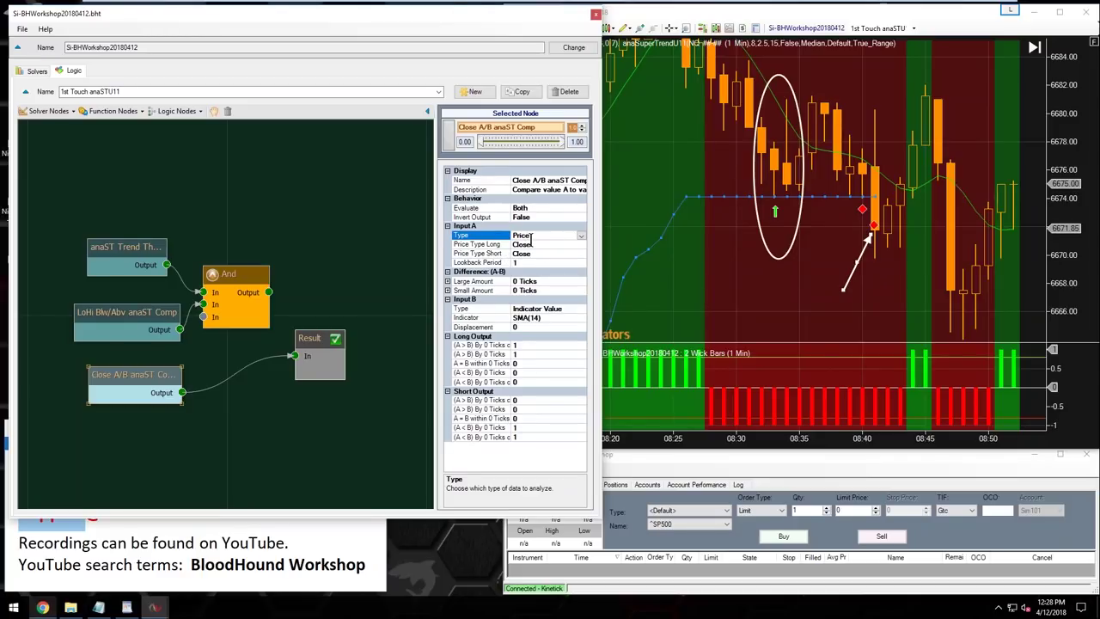
pyautogui.click(528, 245)
pyautogui.click(521, 255)
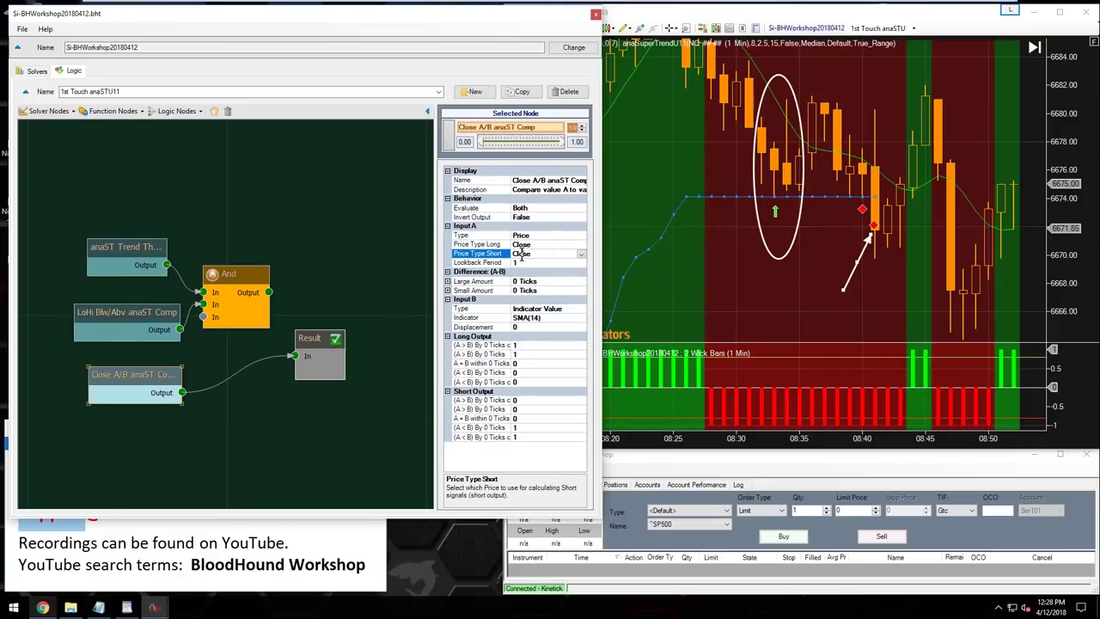
pyautogui.click(515, 245)
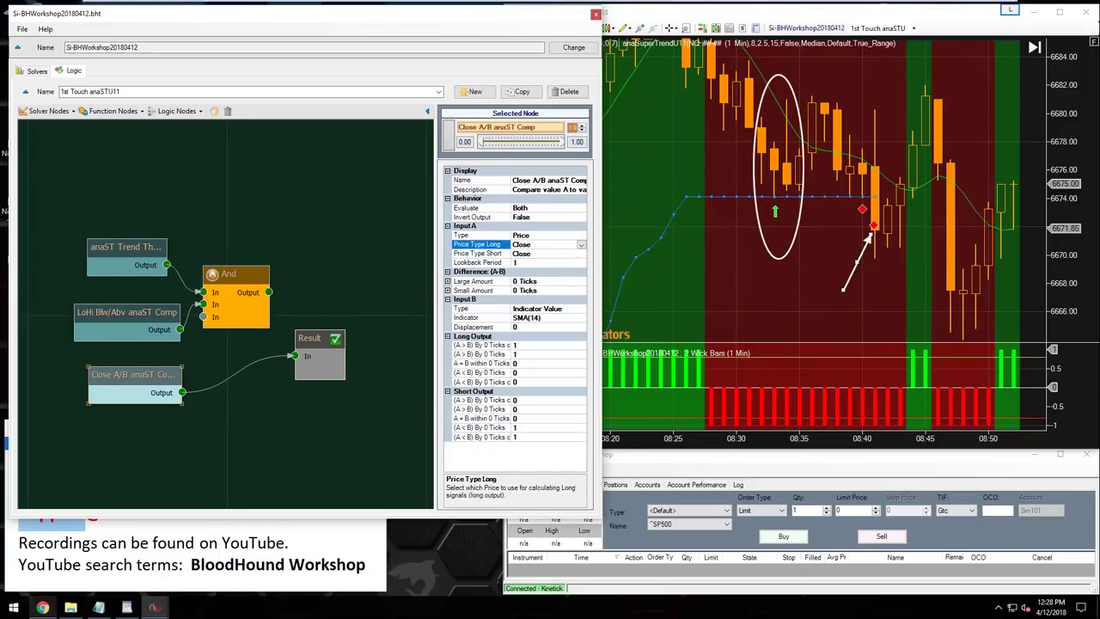
# - Choose anaSuperTrendU11 as the node's Input B indicator, with its StopDot plot for Long
pyautogui.click(527, 319)
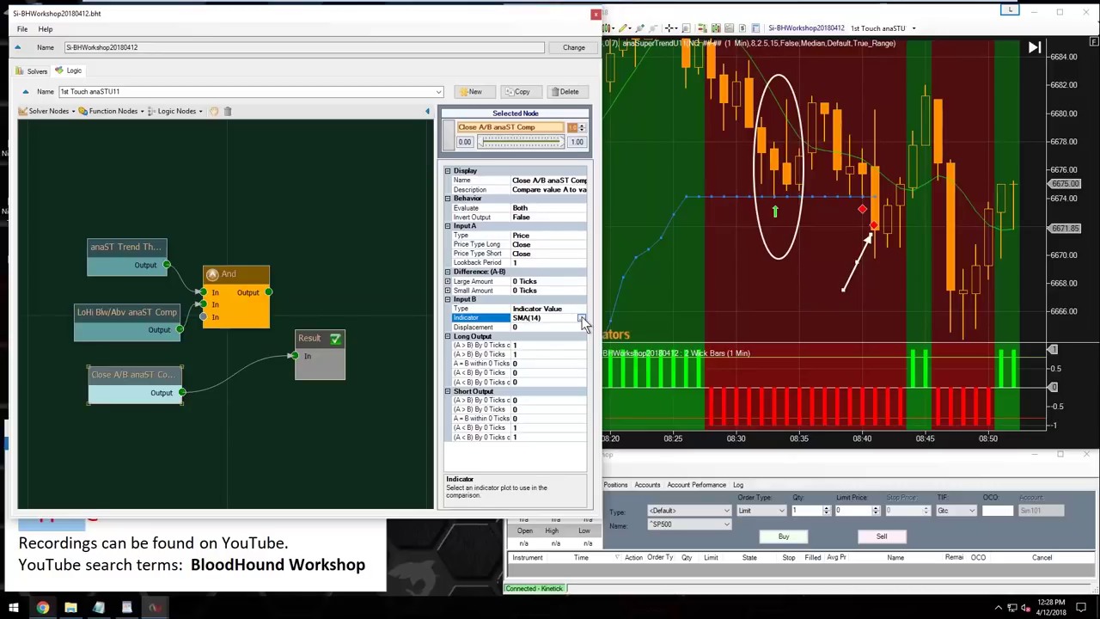
pyautogui.click(581, 319)
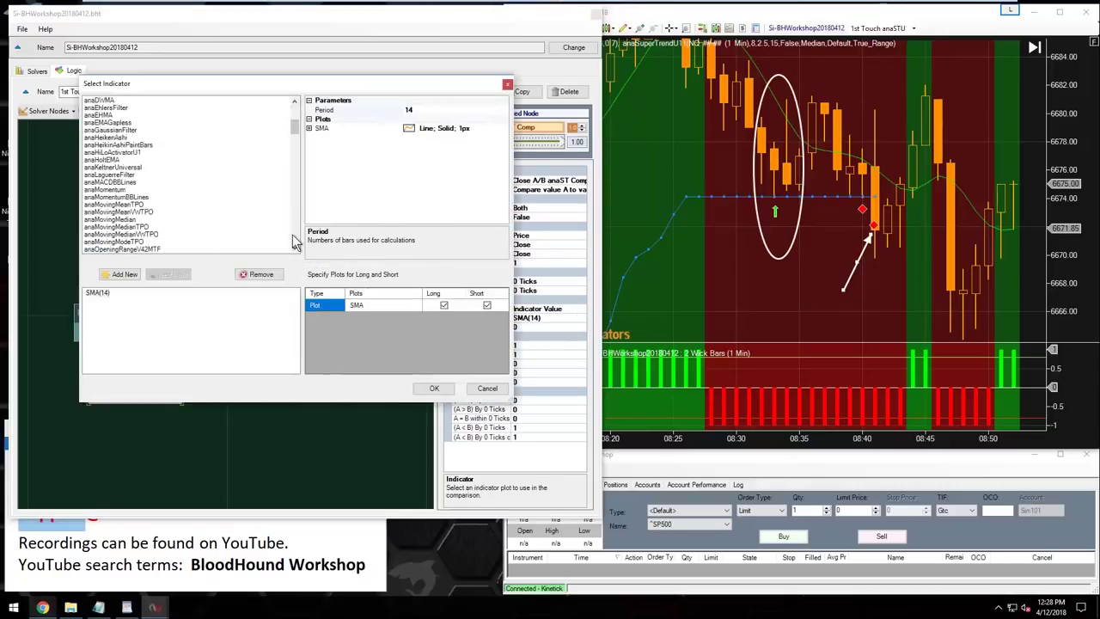
pyautogui.scroll(-3, 157, 169)
pyautogui.click(157, 167)
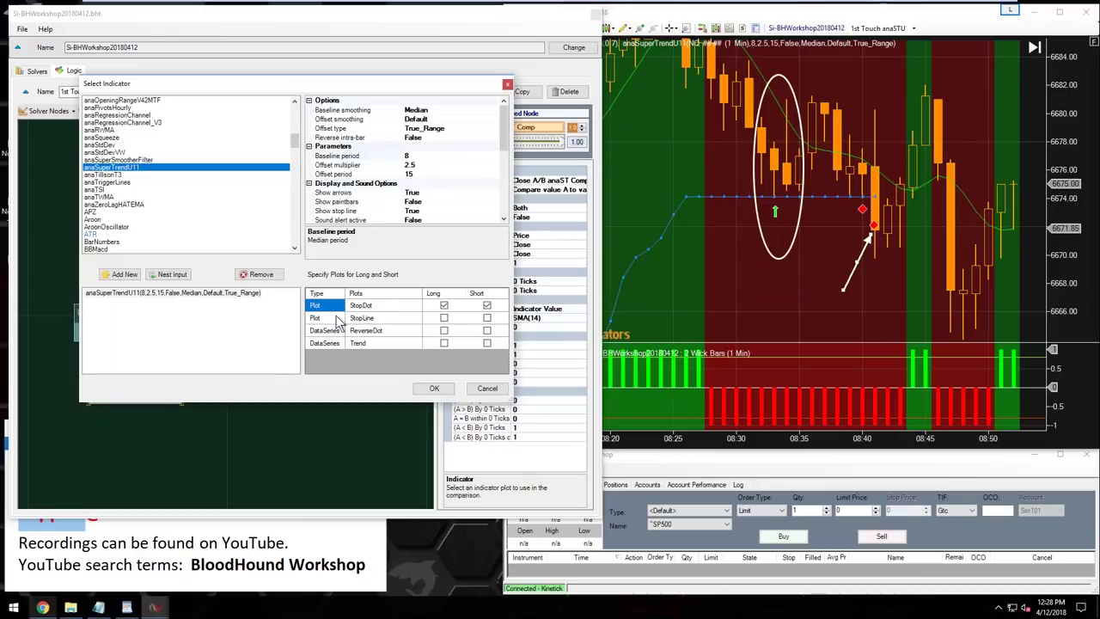
pyautogui.click(366, 309)
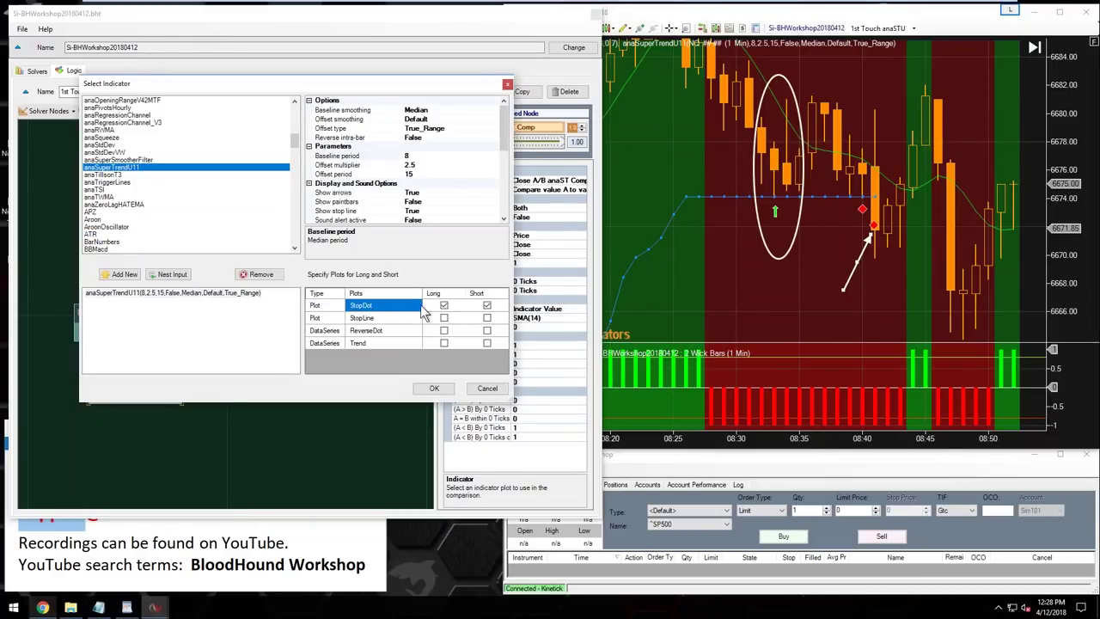
pyautogui.click(430, 306)
pyautogui.click(381, 320)
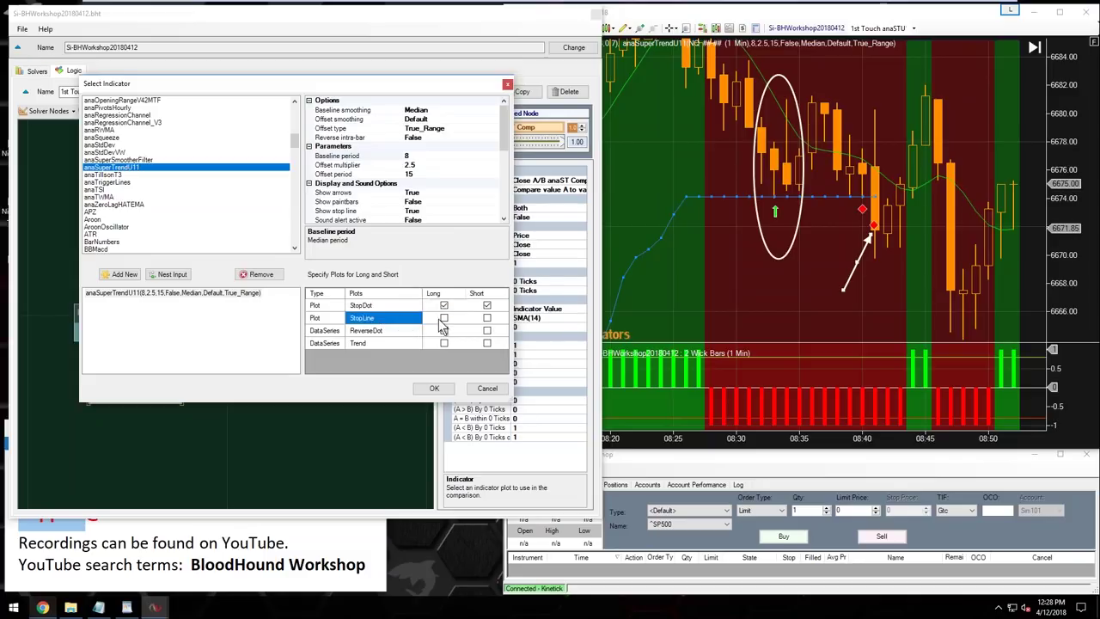
pyautogui.click(443, 318)
pyautogui.click(486, 318)
pyautogui.click(442, 318)
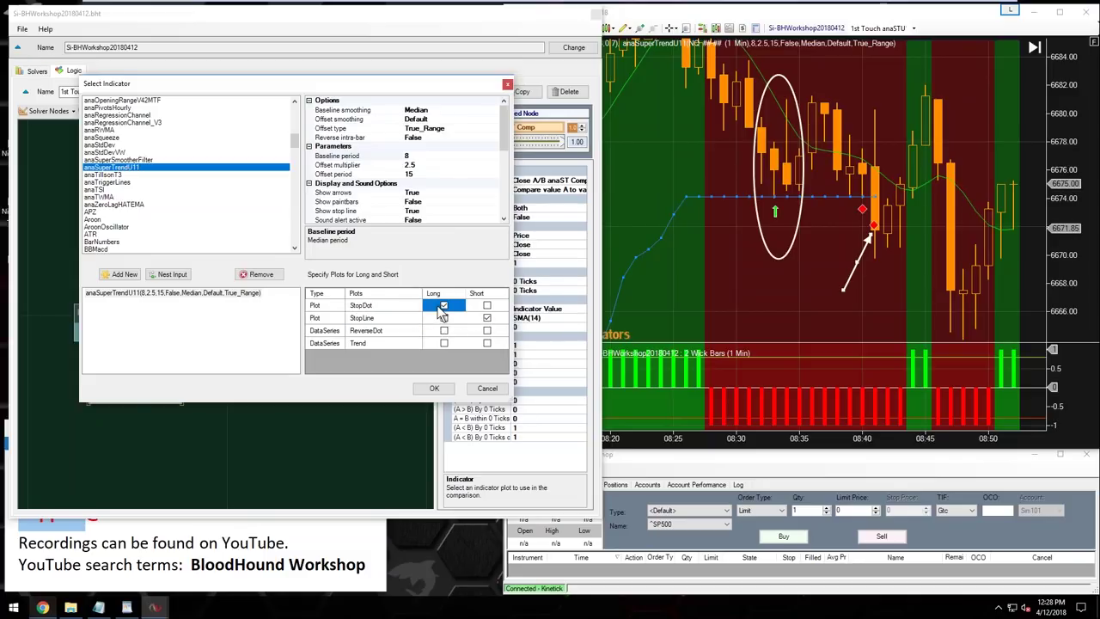
pyautogui.click(434, 388)
# - Reconnect the And node to Result and feed the Close A/B anaST Comp output into its third input
pyautogui.click(721, 283)
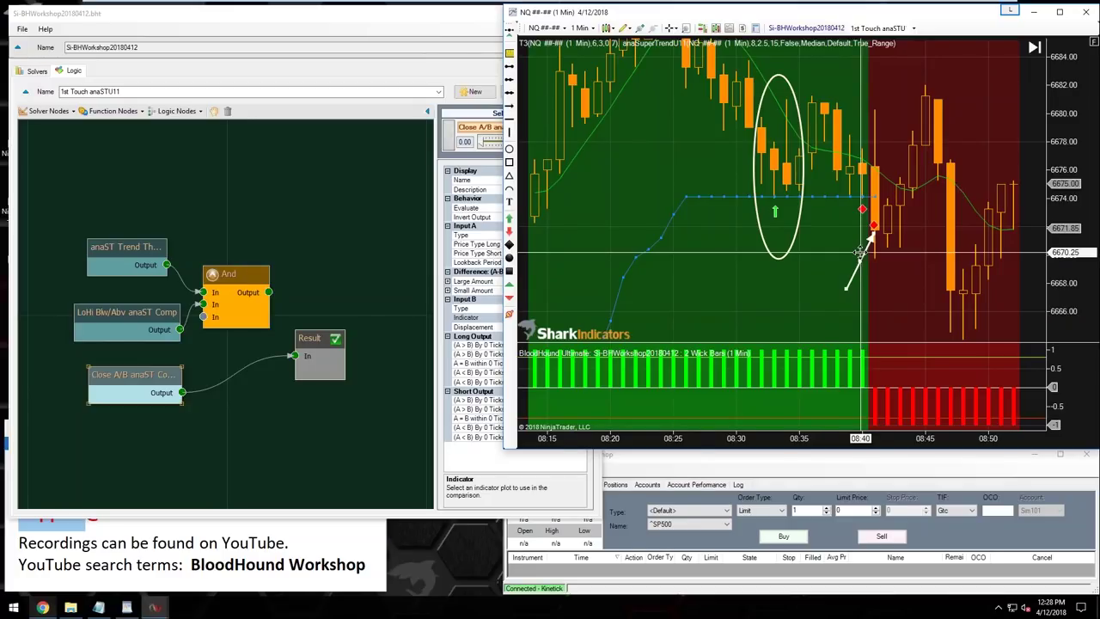
pyautogui.moveTo(269, 292); pyautogui.dragTo(349, 286)
pyautogui.moveTo(232, 275); pyautogui.dragTo(253, 280)
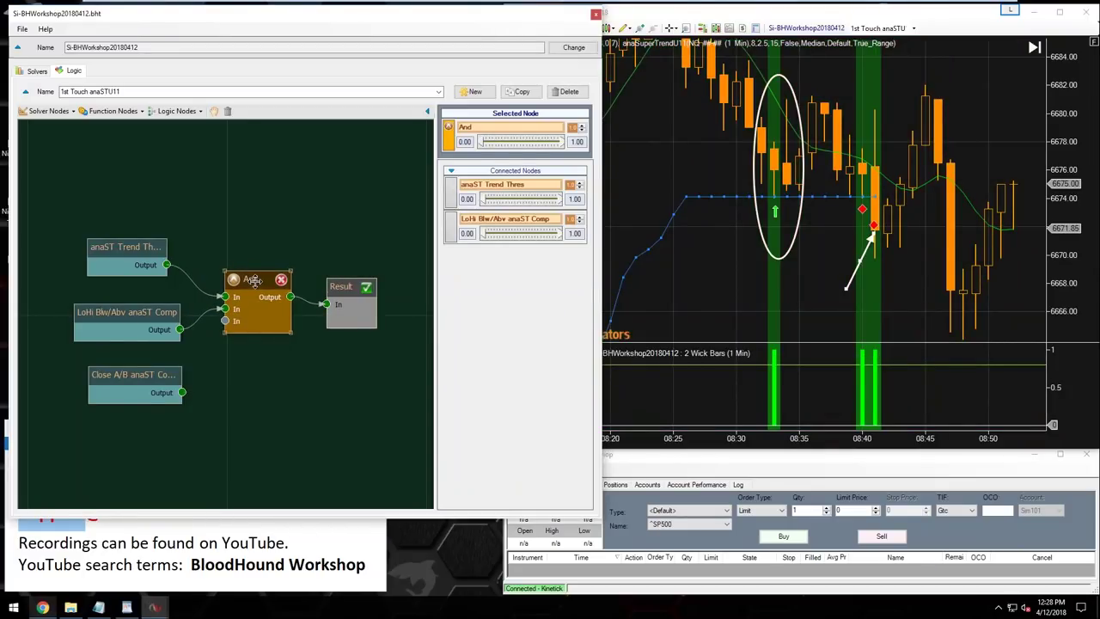
pyautogui.moveTo(181, 391); pyautogui.dragTo(224, 321)
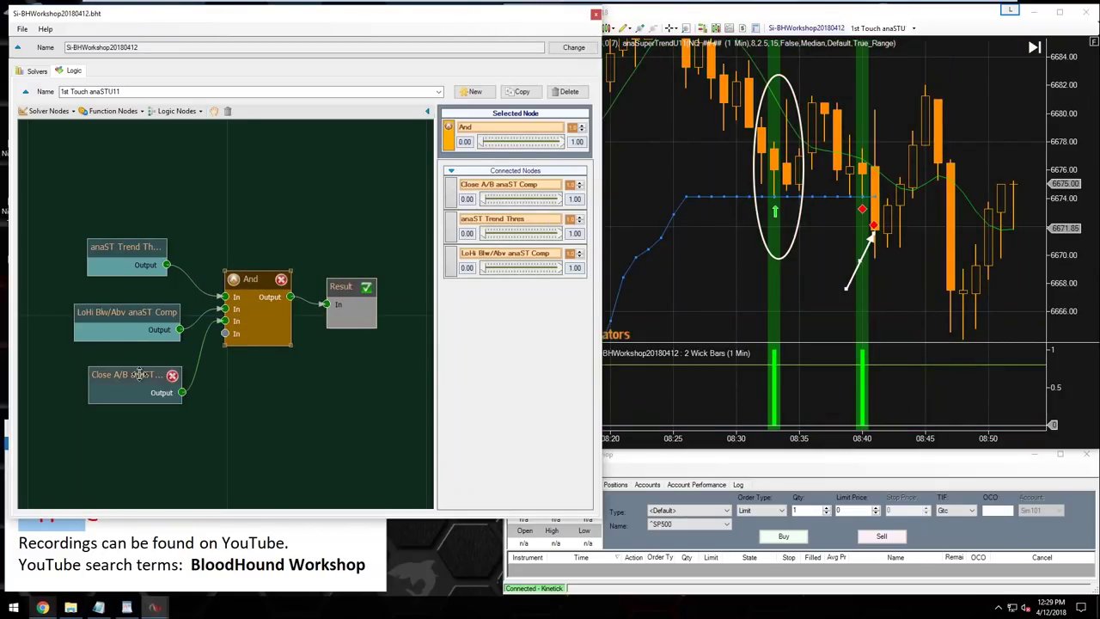
# - Move the second red diamond below the 08:41 bar and shift the white arrow line left to the open area near 08:35
pyautogui.click(137, 375)
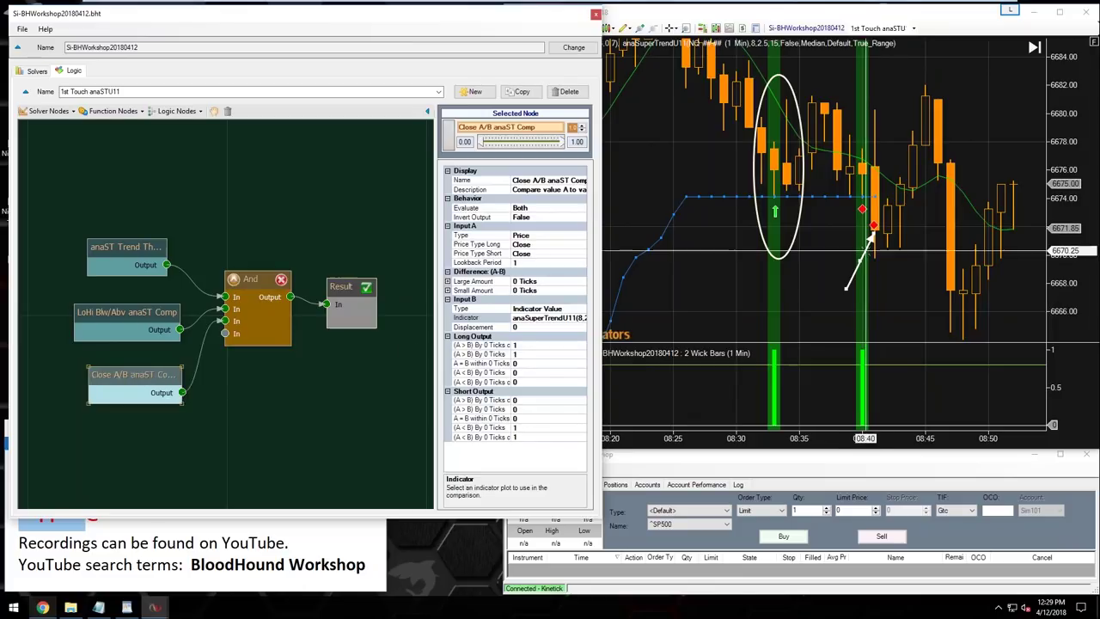
pyautogui.moveTo(865, 252); pyautogui.dragTo(854, 280)
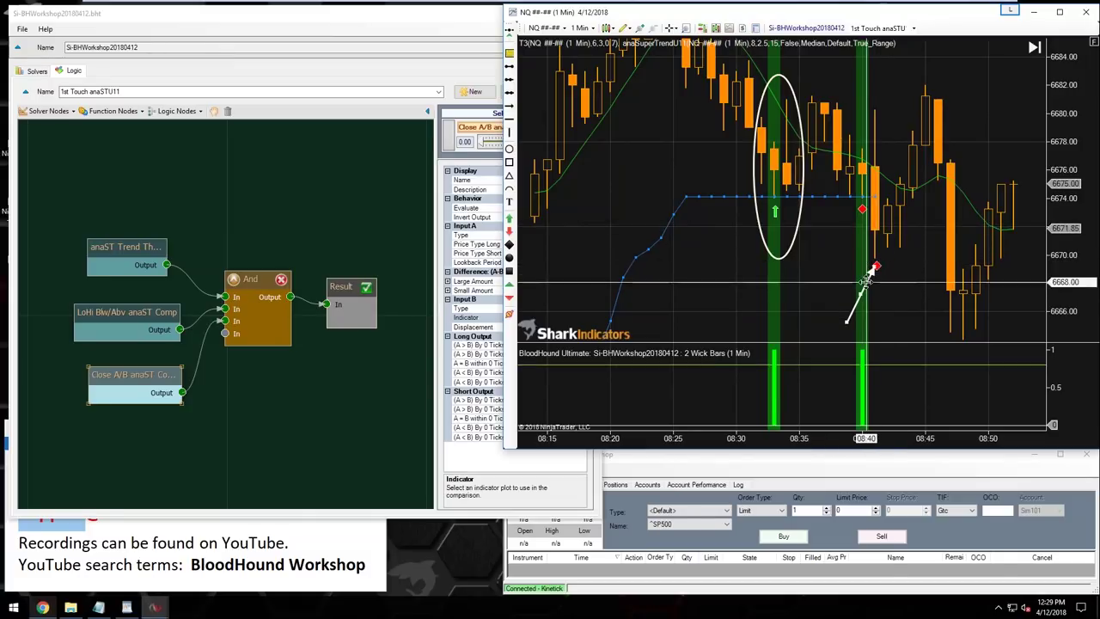
pyautogui.moveTo(859, 272); pyautogui.dragTo(807, 273)
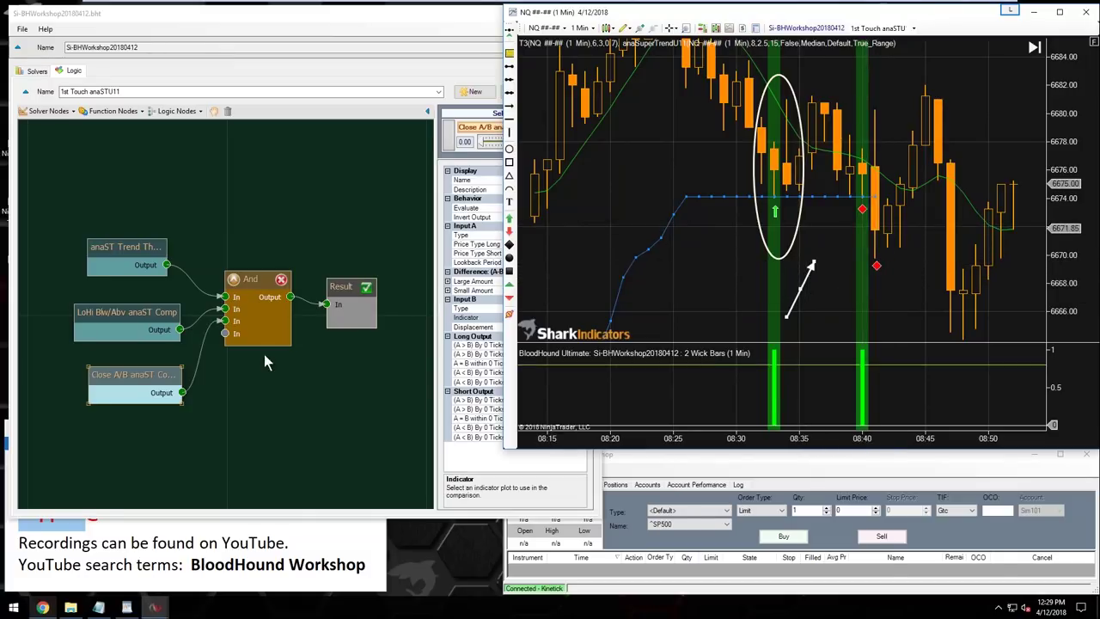
# - Lower the Result node and connect the Close A/B anaST Comp output directly to it
pyautogui.moveTo(340, 286); pyautogui.dragTo(340, 357)
pyautogui.moveTo(183, 392); pyautogui.dragTo(323, 375)
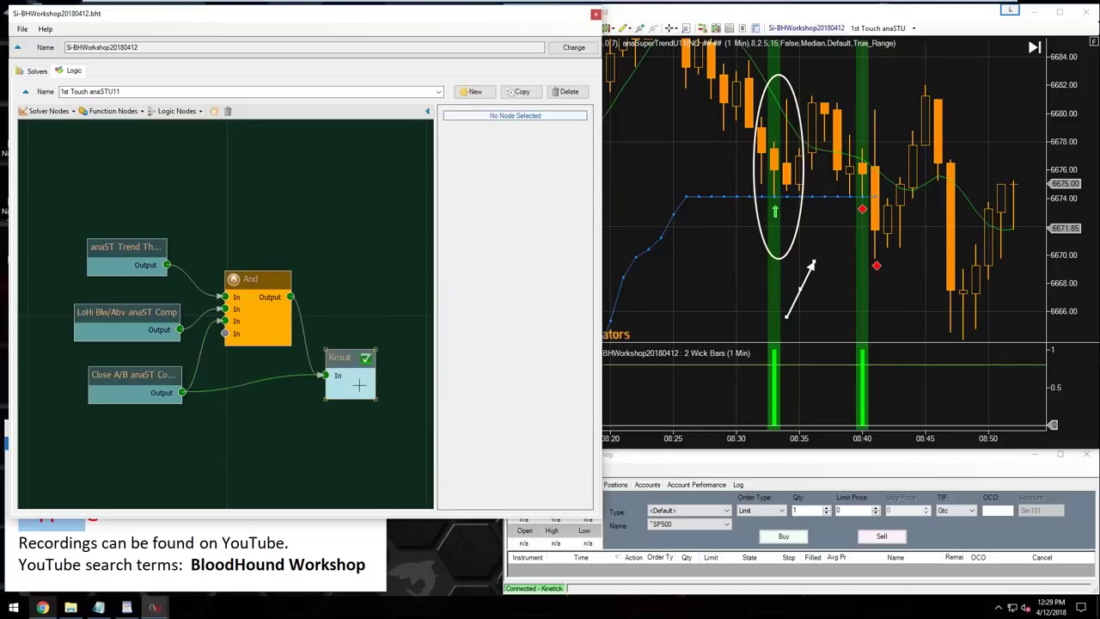
# - Point the white arrow line at the rising anaSuperTrendU11 line near 08:22, and return it to the open area near 08:36
pyautogui.click(808, 273)
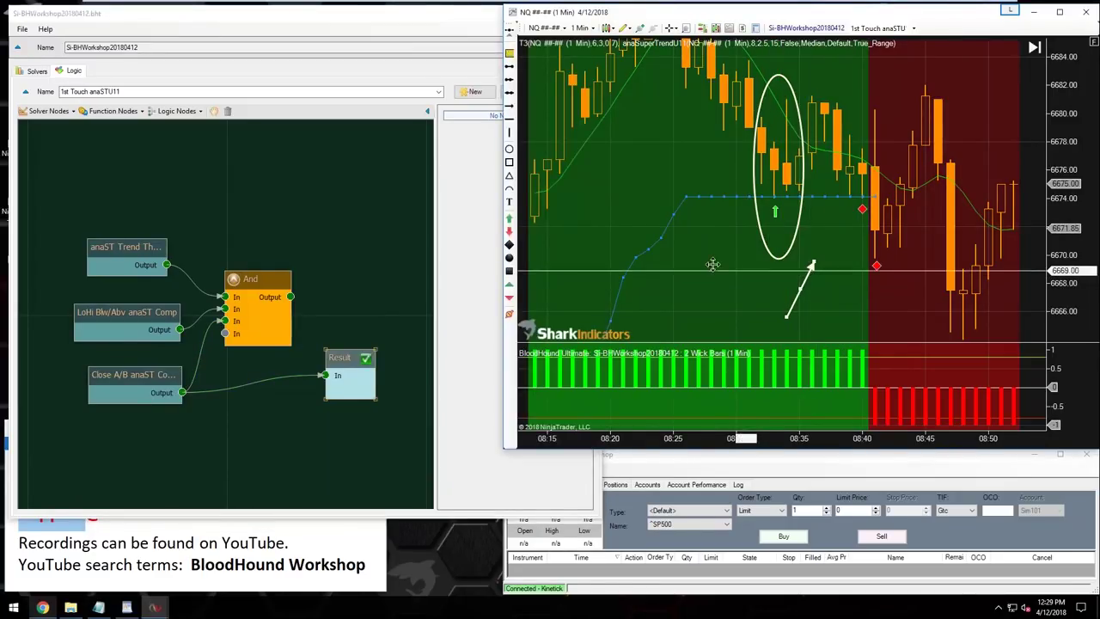
pyautogui.moveTo(807, 273); pyautogui.dragTo(640, 262)
pyautogui.moveTo(147, 375); pyautogui.dragTo(140, 380)
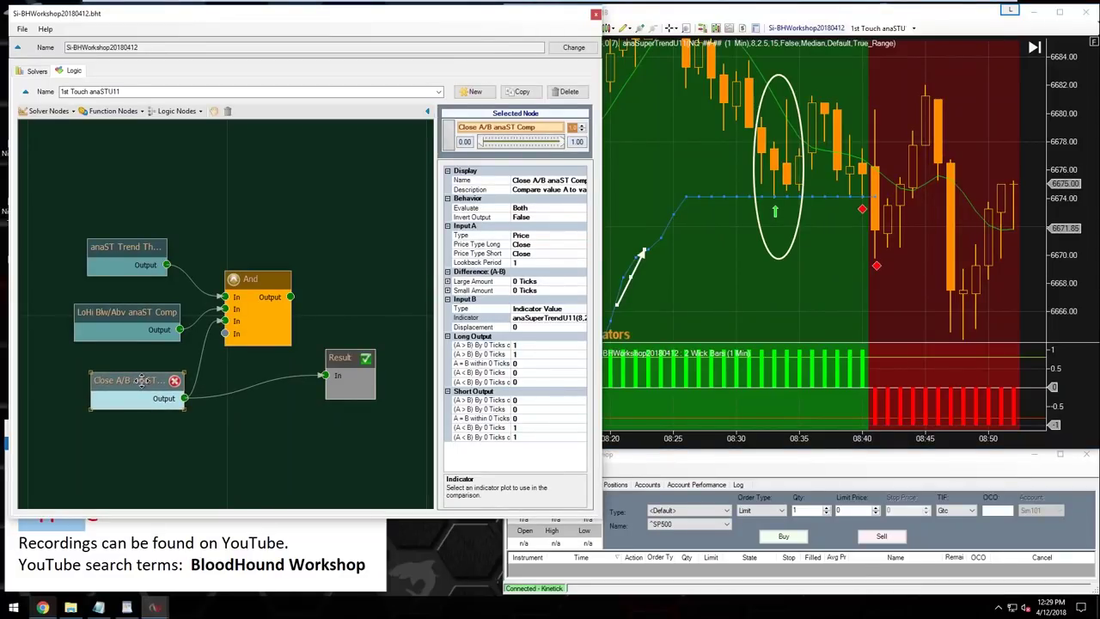
pyautogui.click(666, 265)
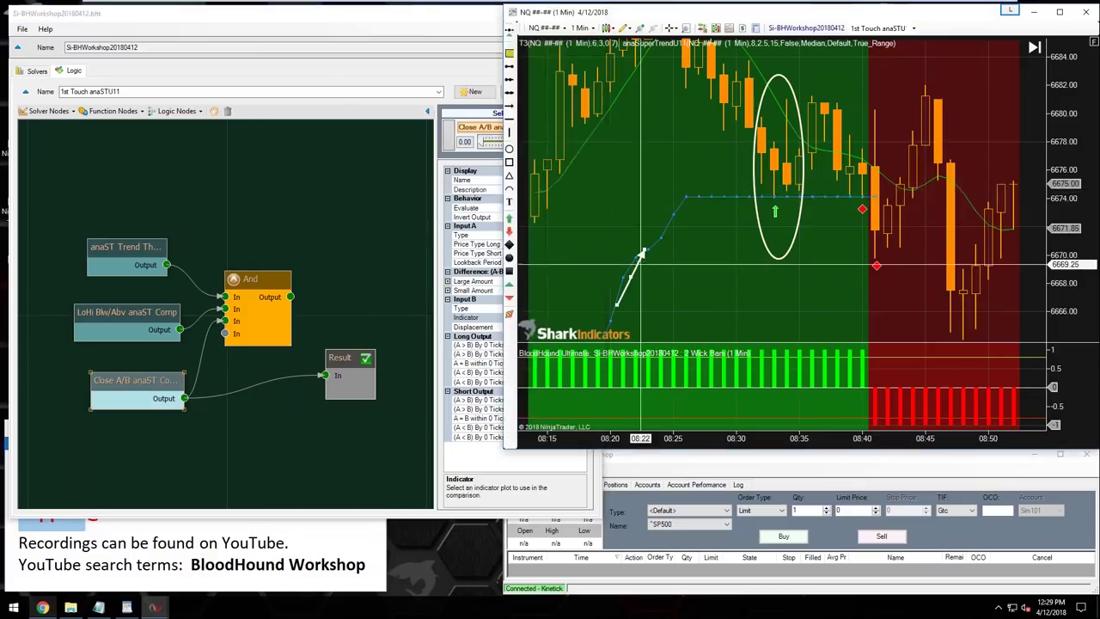
pyautogui.moveTo(666, 264)
pyautogui.mouseDown()
pyautogui.moveTo(687, 241)
pyautogui.moveTo(859, 215)
pyautogui.moveTo(776, 208)
pyautogui.moveTo(728, 228)
pyautogui.moveTo(838, 213)
pyautogui.moveTo(716, 220)
pyautogui.moveTo(802, 220)
pyautogui.moveTo(820, 232)
pyautogui.mouseUp()
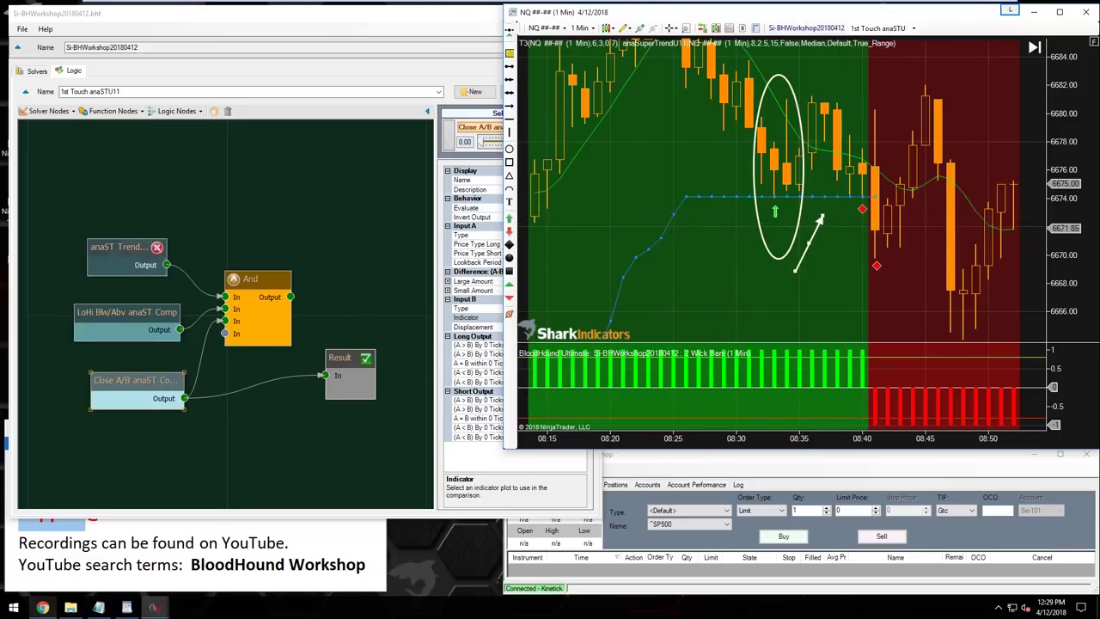
# - Disconnect anaST Trend Thres from the And node, reconnect And to Result, and tidy the remaining connected nodes
pyautogui.moveTo(113, 247); pyautogui.dragTo(98, 202)
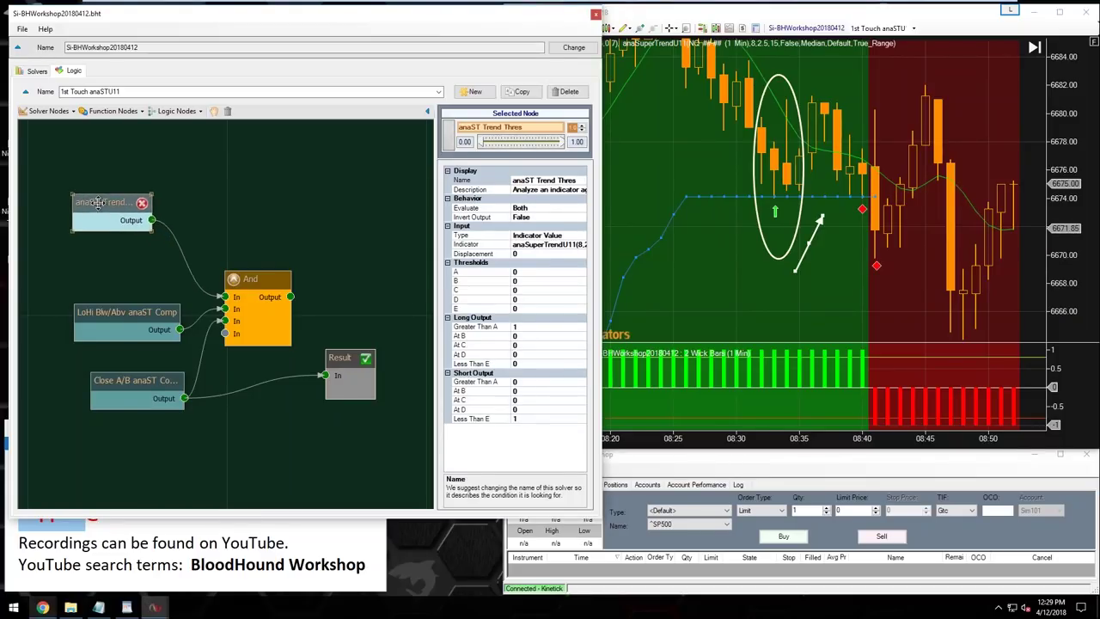
pyautogui.click(188, 259)
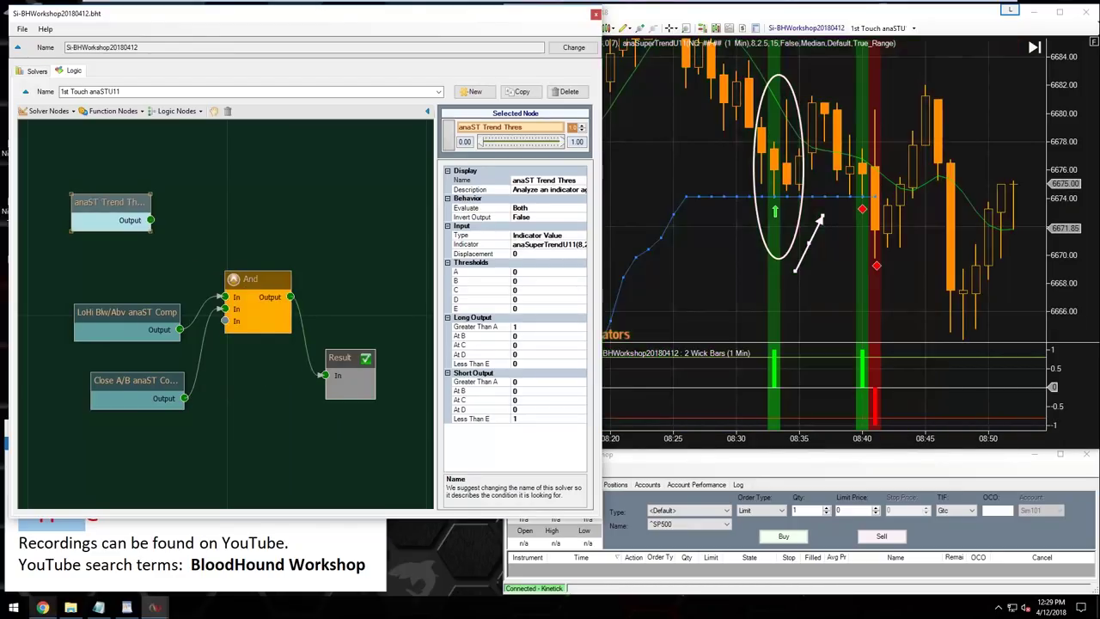
pyautogui.moveTo(343, 344); pyautogui.dragTo(335, 301)
pyautogui.moveTo(128, 312); pyautogui.dragTo(131, 277)
pyautogui.moveTo(136, 380); pyautogui.dragTo(135, 328)
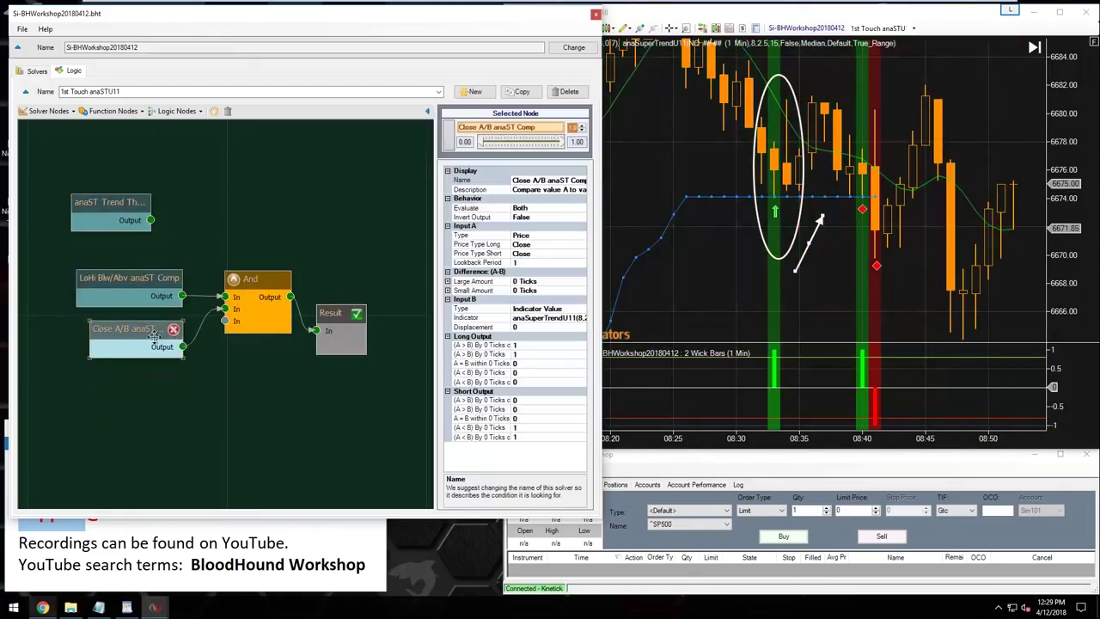
pyautogui.moveTo(258, 278); pyautogui.dragTo(257, 286)
# - Move the white arrow line so that it points at the 08:41 bar closing through the anaSuperTrendU11 line
pyautogui.click(757, 323)
pyautogui.scroll(-3, 893, 249)
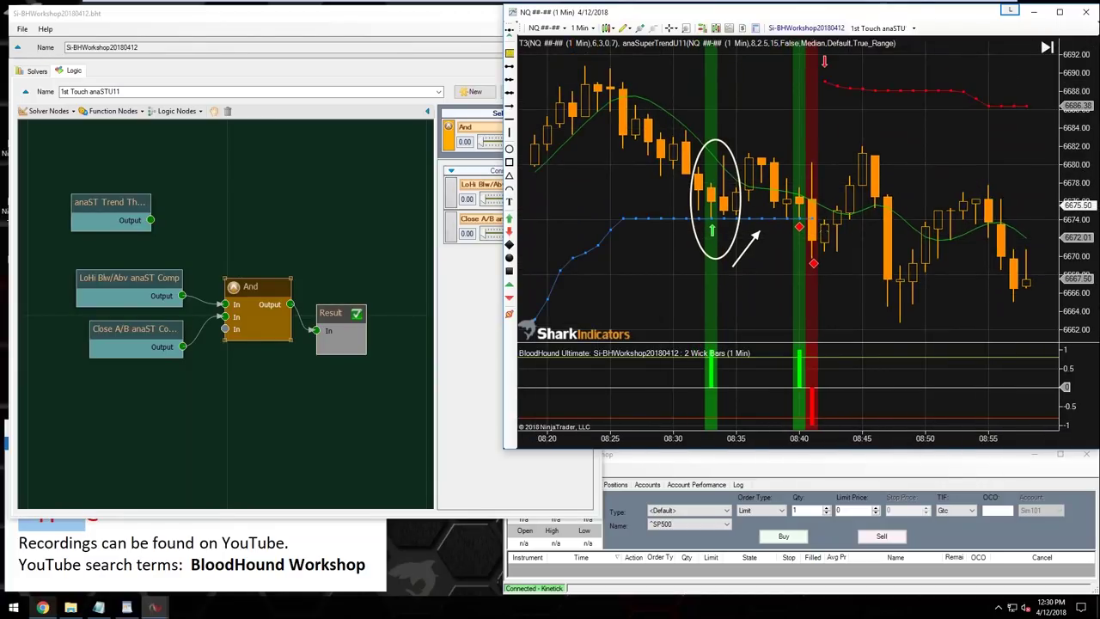
pyautogui.moveTo(748, 247)
pyautogui.mouseDown()
pyautogui.moveTo(796, 238)
pyautogui.moveTo(797, 266)
pyautogui.moveTo(797, 180)
pyautogui.moveTo(836, 116)
pyautogui.moveTo(855, 109)
pyautogui.mouseUp()
pyautogui.moveTo(927, 106)
pyautogui.mouseDown()
pyautogui.moveTo(936, 110)
pyautogui.moveTo(829, 102)
pyautogui.moveTo(863, 103)
pyautogui.moveTo(825, 227)
pyautogui.moveTo(736, 239)
pyautogui.moveTo(799, 237)
pyautogui.moveTo(797, 259)
pyautogui.mouseUp()
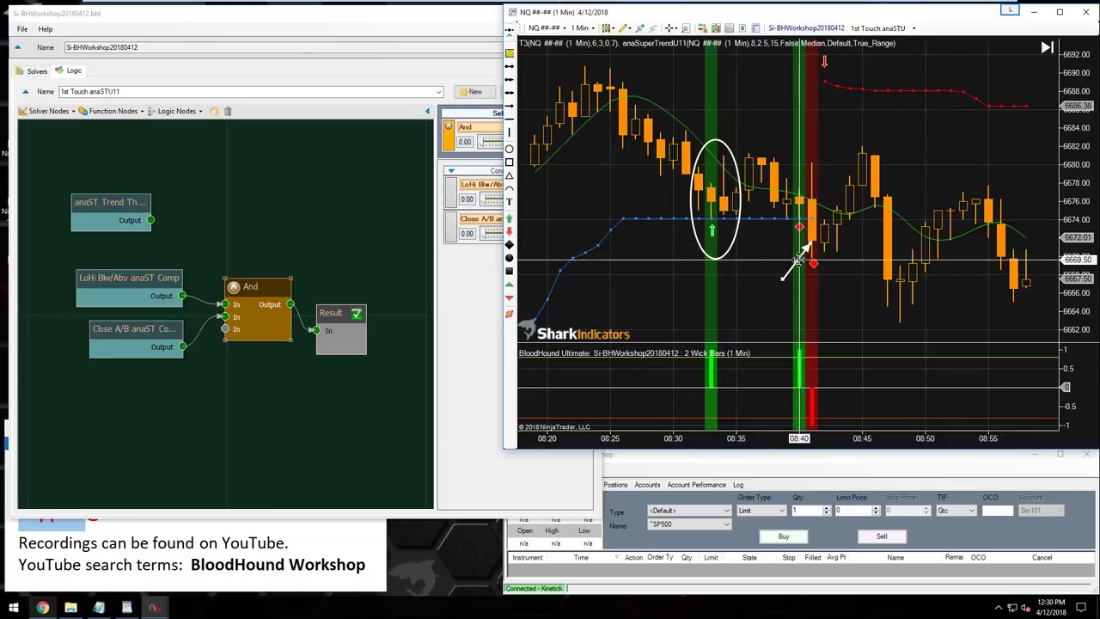
# - Rewire the And node with anaST Trend Thres as first, LoHi Blw/Abv anaST Comp as second and Close A/B anaST Comp as third input
pyautogui.moveTo(252, 272); pyautogui.dragTo(254, 209)
pyautogui.moveTo(150, 220); pyautogui.dragTo(225, 264)
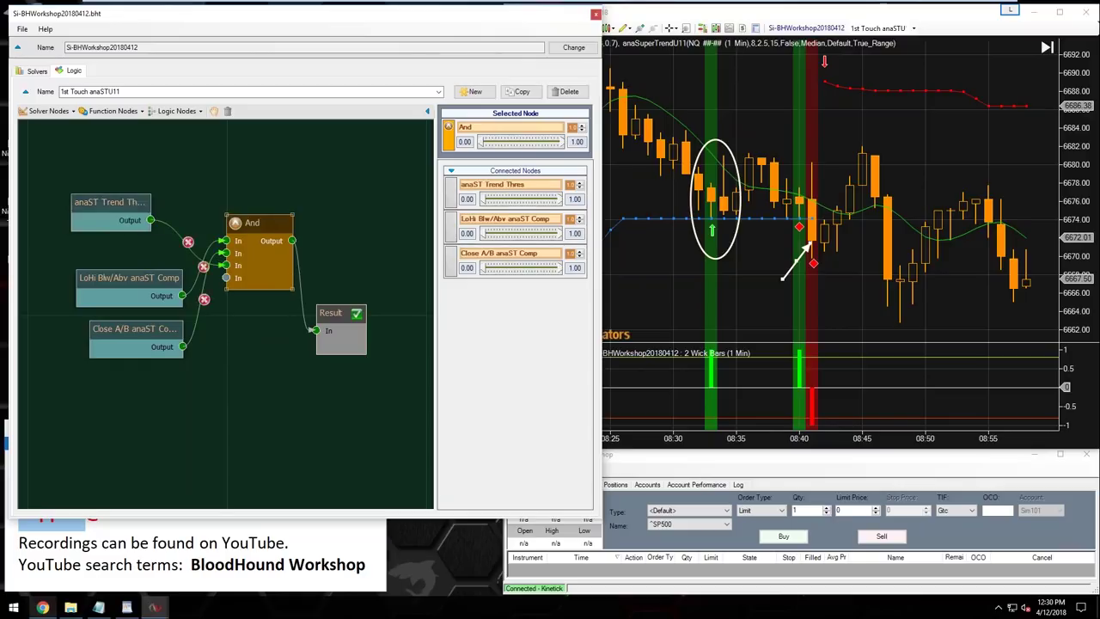
pyautogui.moveTo(101, 210); pyautogui.dragTo(112, 221)
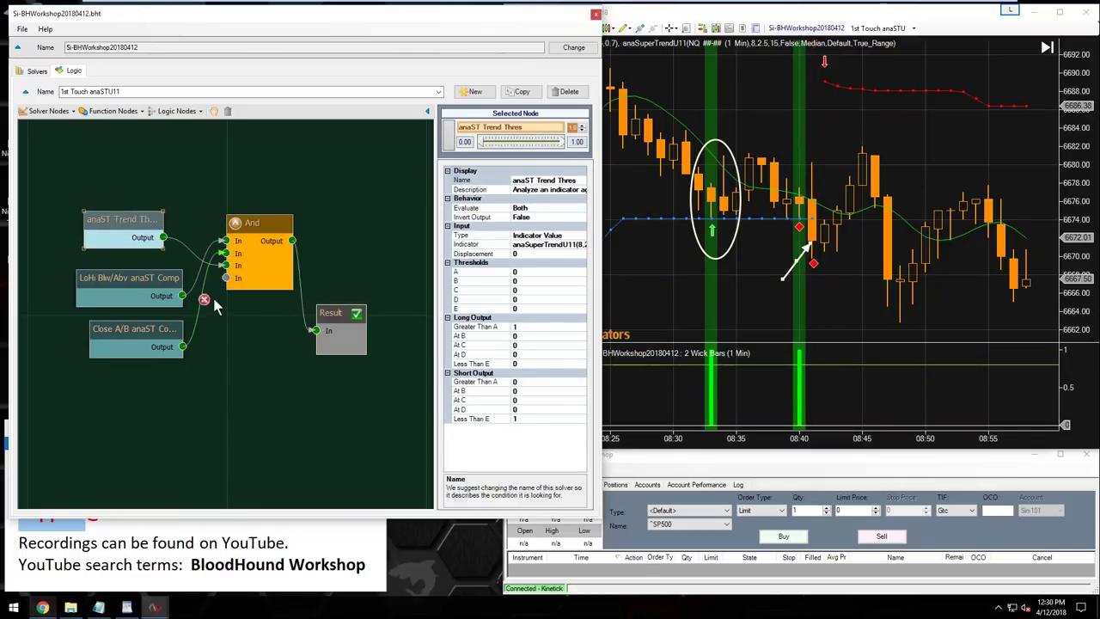
pyautogui.click(202, 302)
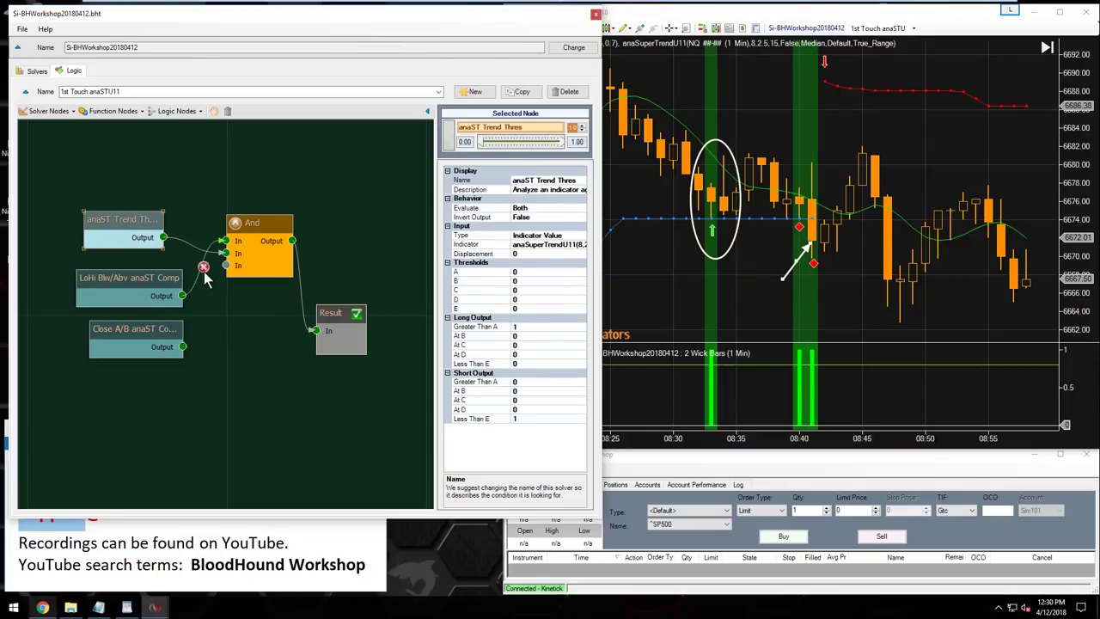
pyautogui.moveTo(182, 347); pyautogui.dragTo(244, 254)
pyautogui.moveTo(112, 218); pyautogui.dragTo(126, 228)
pyautogui.moveTo(331, 314); pyautogui.dragTo(334, 319)
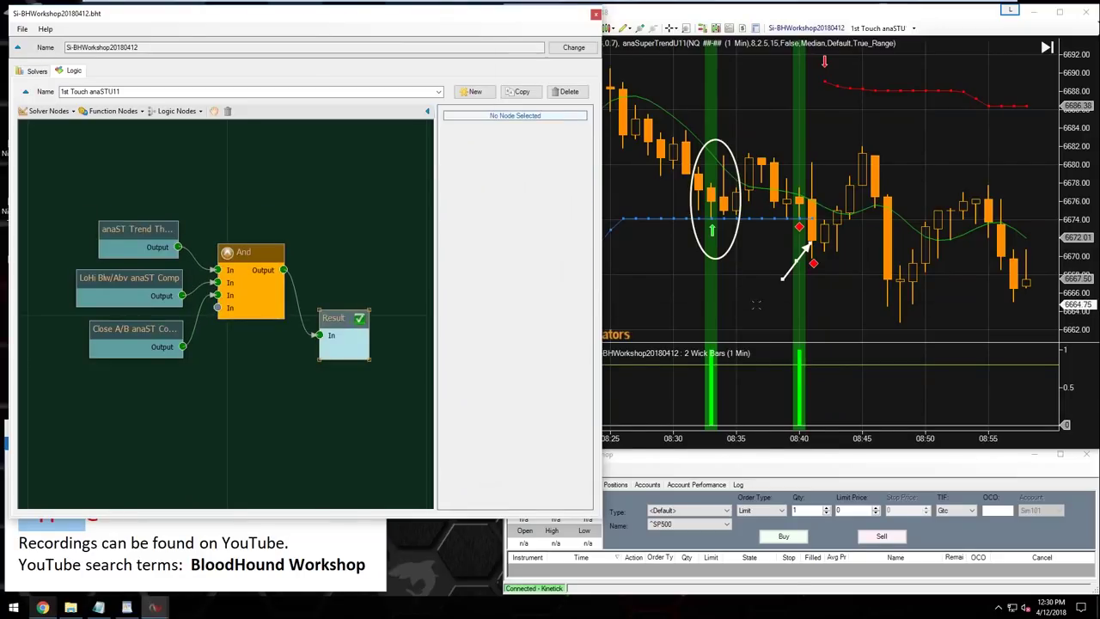
# - Point the white arrow line at the red diamond below the 08:40 bar
pyautogui.click(783, 257)
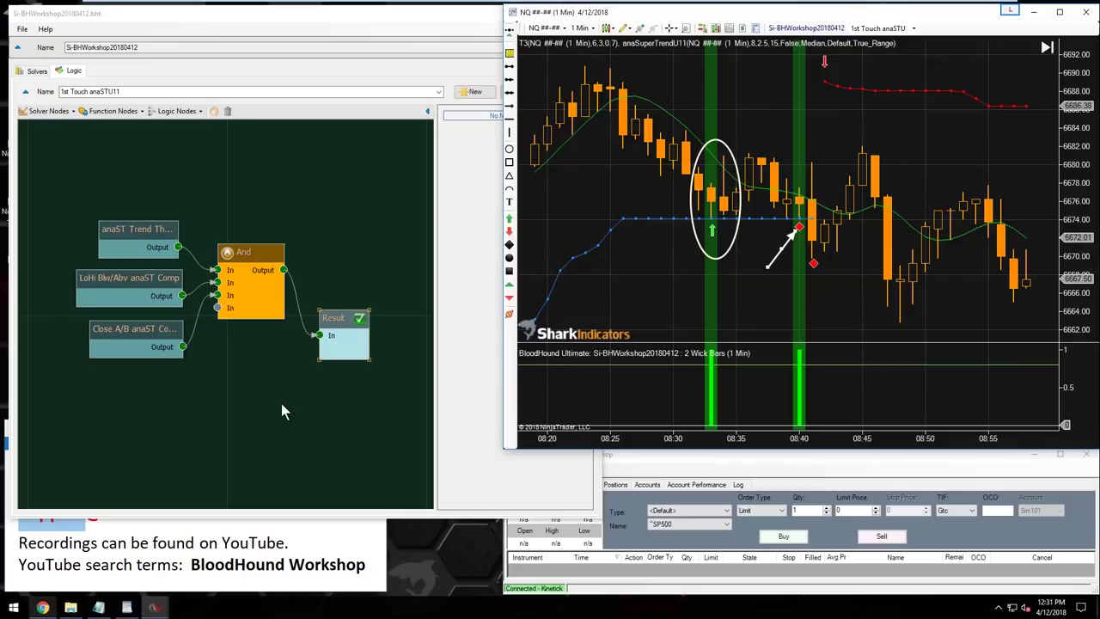
pyautogui.click(321, 438)
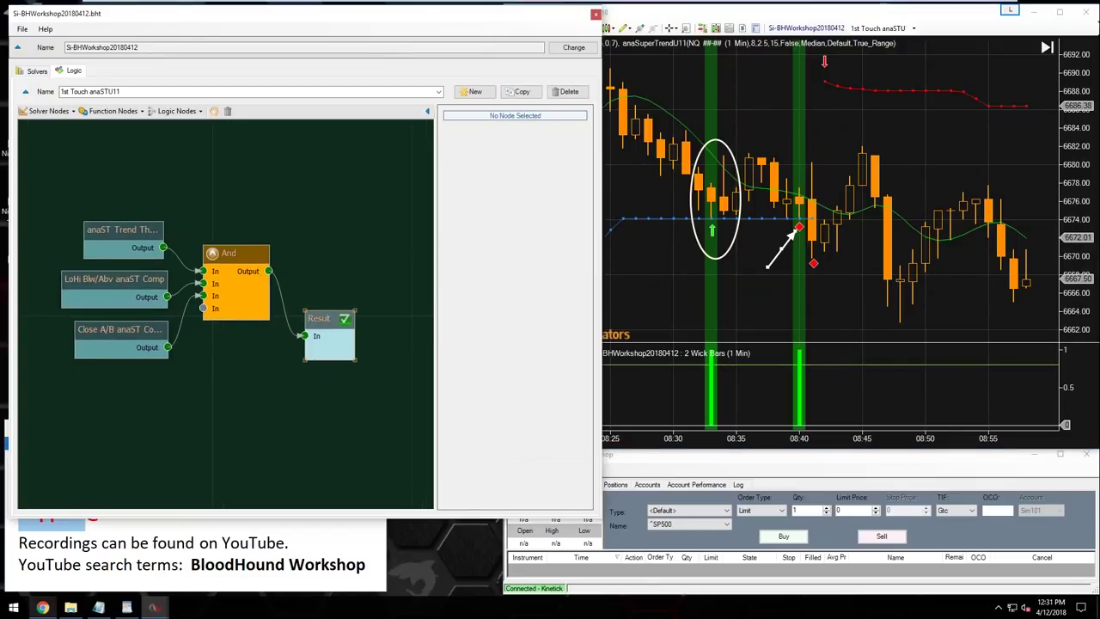
# - Add a Toggle function node below Result and connect the And node's output to its Input
pyautogui.click(111, 113)
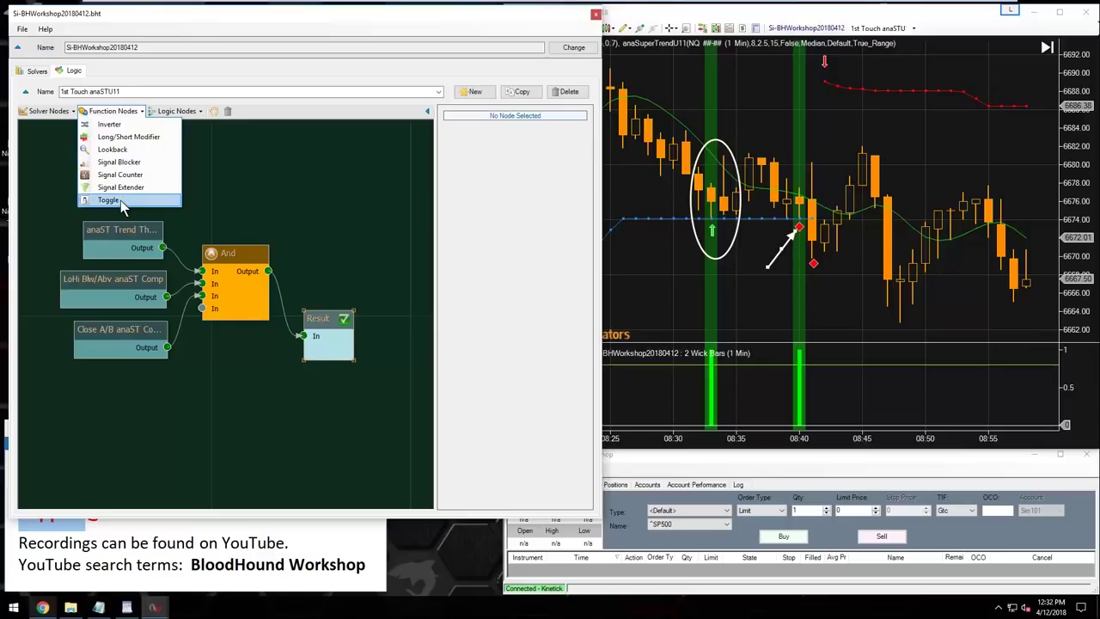
pyautogui.click(121, 200)
pyautogui.moveTo(259, 340); pyautogui.dragTo(278, 415)
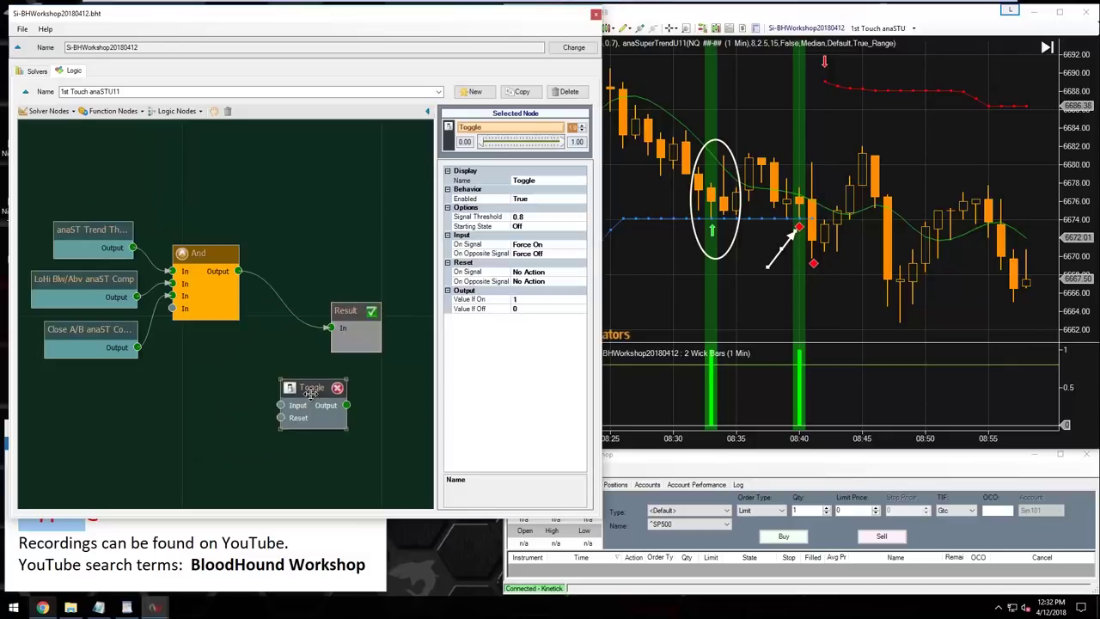
pyautogui.moveTo(238, 271); pyautogui.dragTo(281, 405)
pyautogui.click(288, 458)
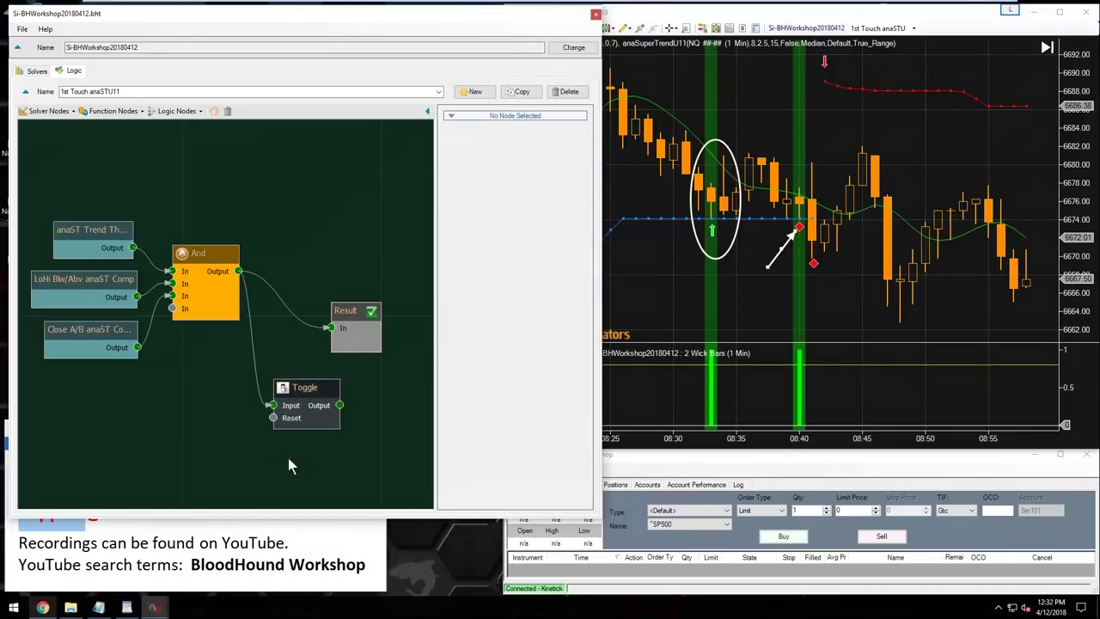
# - Remove the connection between And and Toggle, and move the Toggle node above the And node
pyautogui.click(262, 388)
pyautogui.moveTo(262, 387)
pyautogui.mouseDown()
pyautogui.moveTo(270, 214)
pyautogui.moveTo(253, 179)
pyautogui.mouseUp()
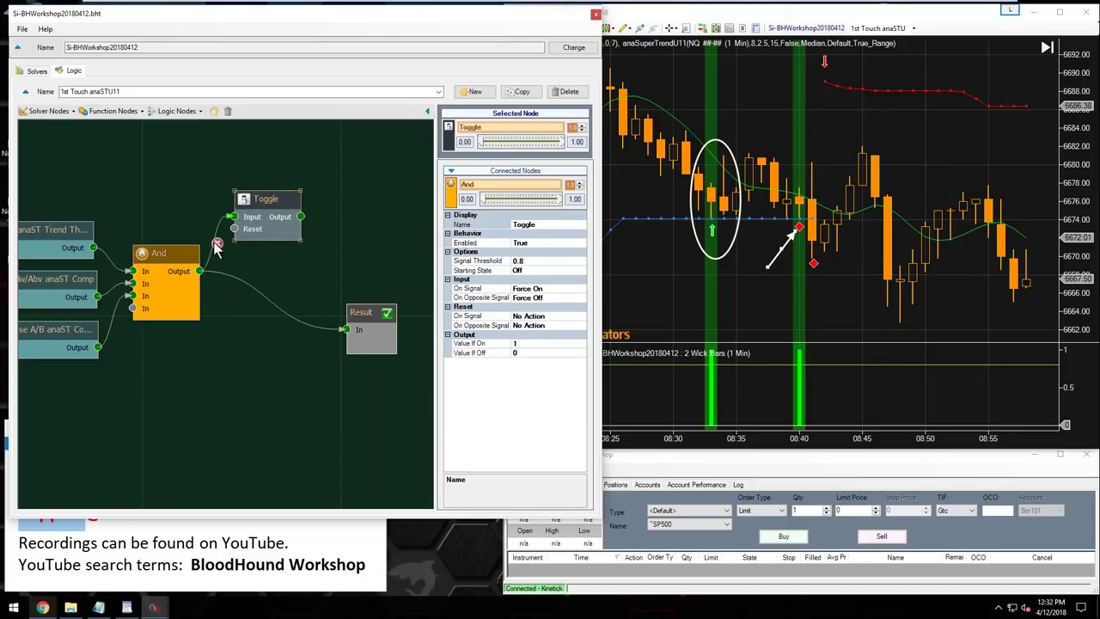
pyautogui.click(217, 245)
pyautogui.moveTo(261, 200); pyautogui.dragTo(262, 178)
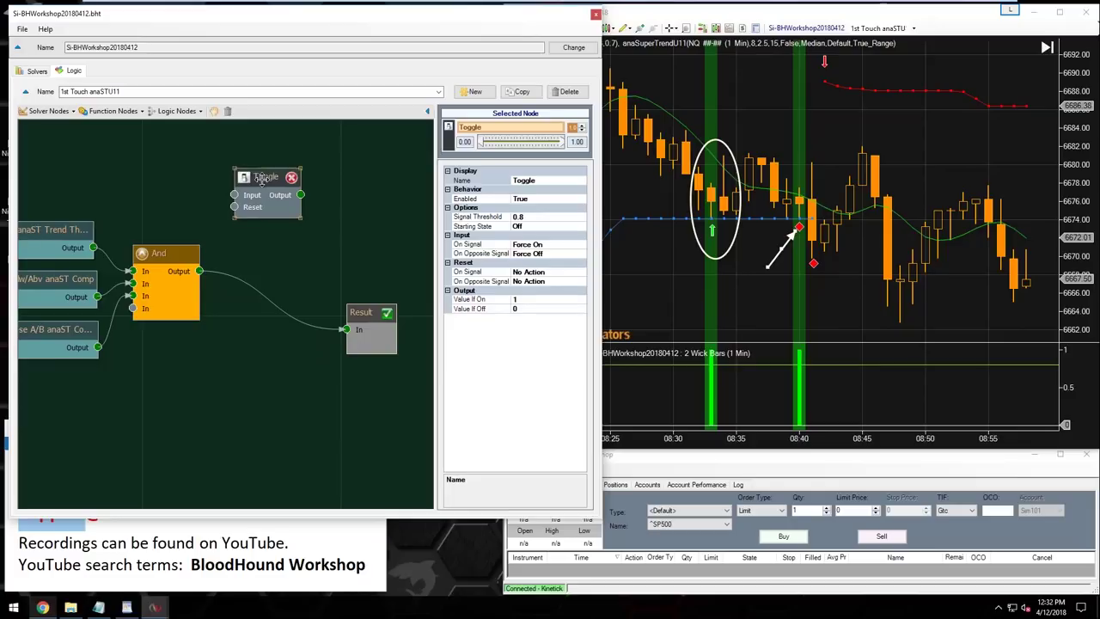
pyautogui.moveTo(203, 396); pyautogui.dragTo(219, 406)
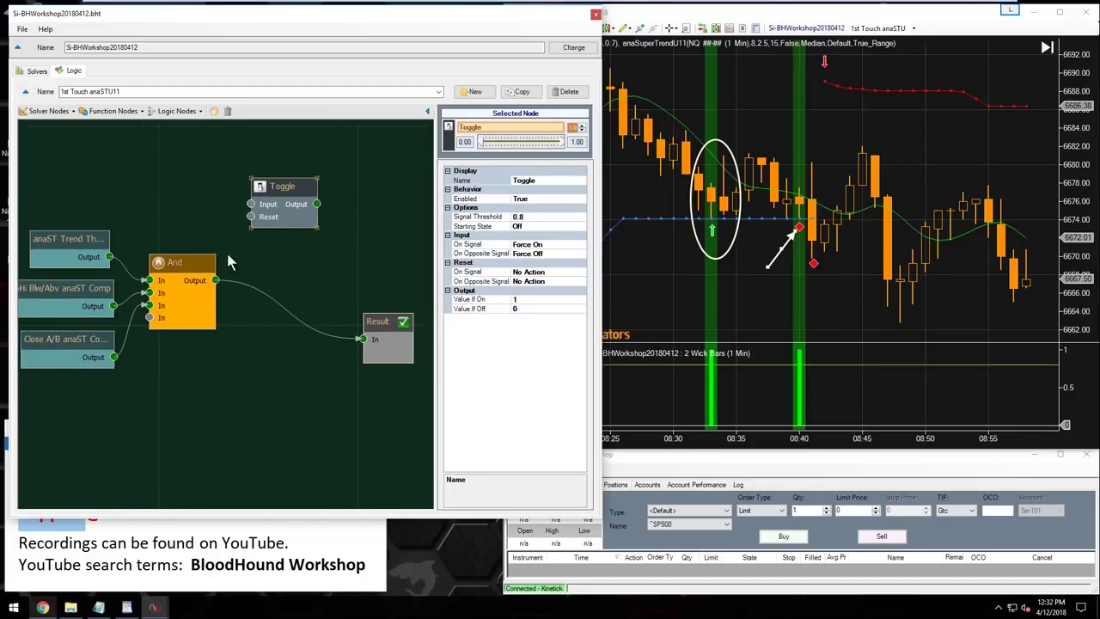
# - Place the Toggle node below And, feed Close A/B anaST Comp into its Input, and connect its output to Result
pyautogui.moveTo(275, 186); pyautogui.dragTo(265, 339)
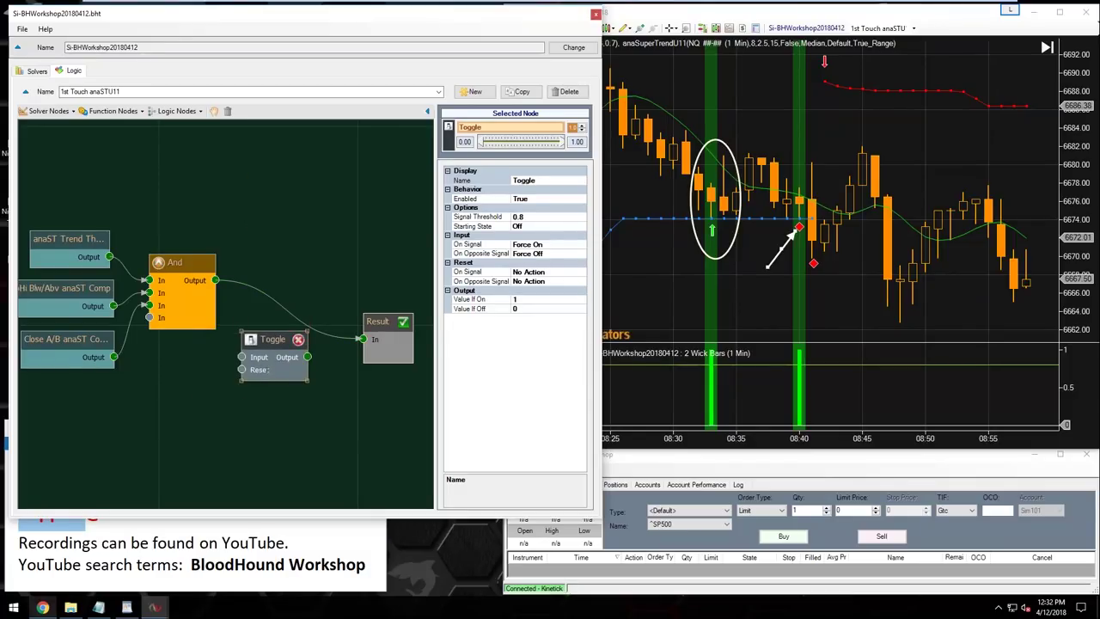
pyautogui.moveTo(241, 356); pyautogui.dragTo(114, 356)
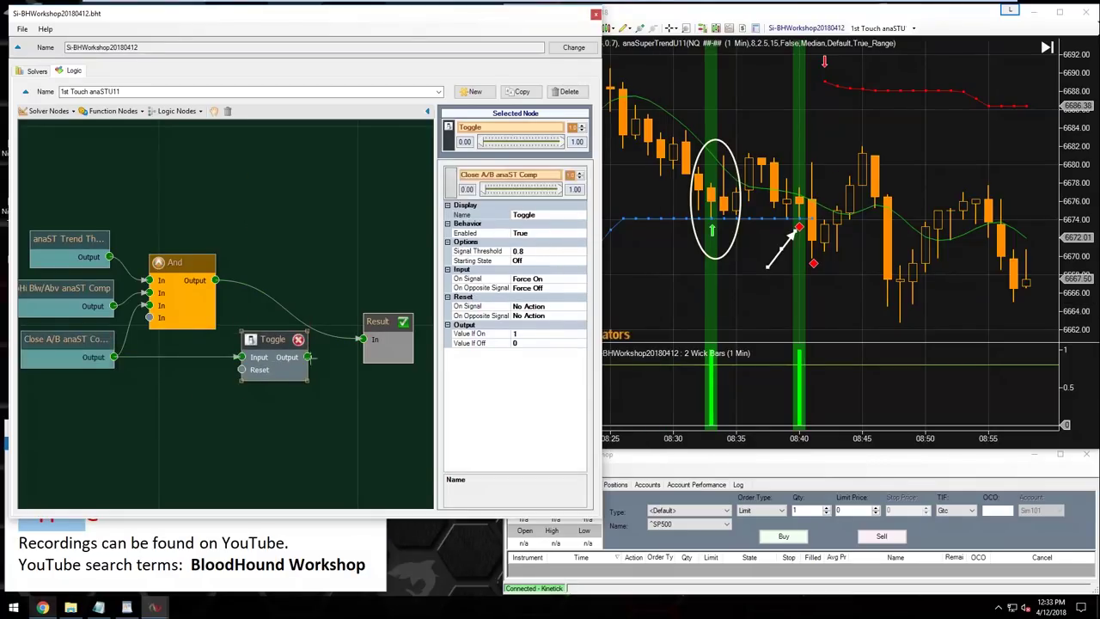
pyautogui.moveTo(308, 357); pyautogui.dragTo(362, 339)
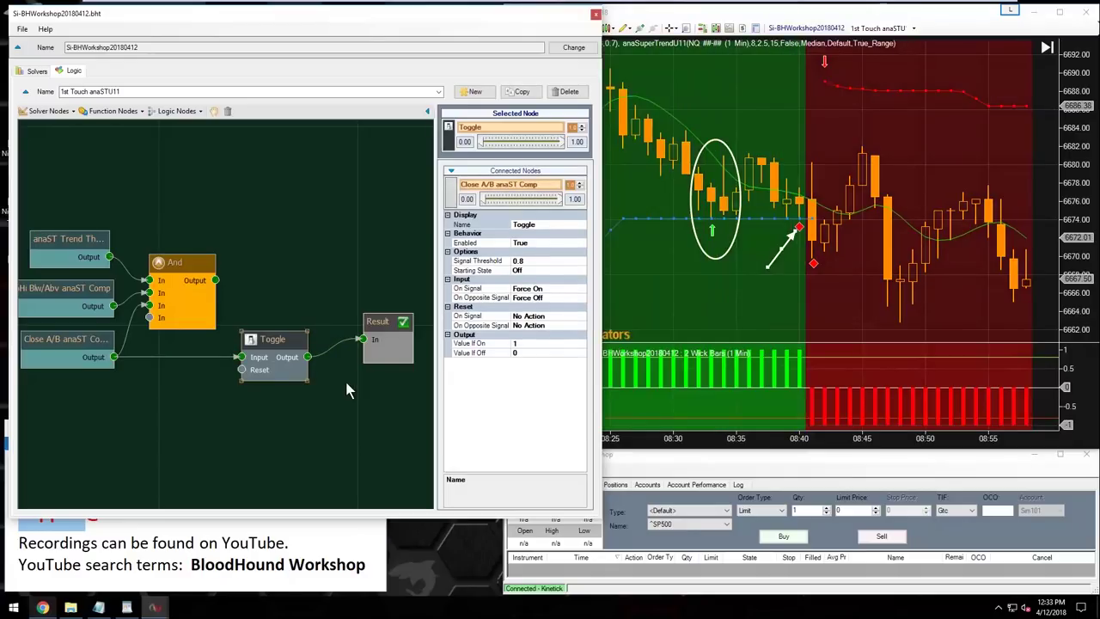
pyautogui.click(773, 333)
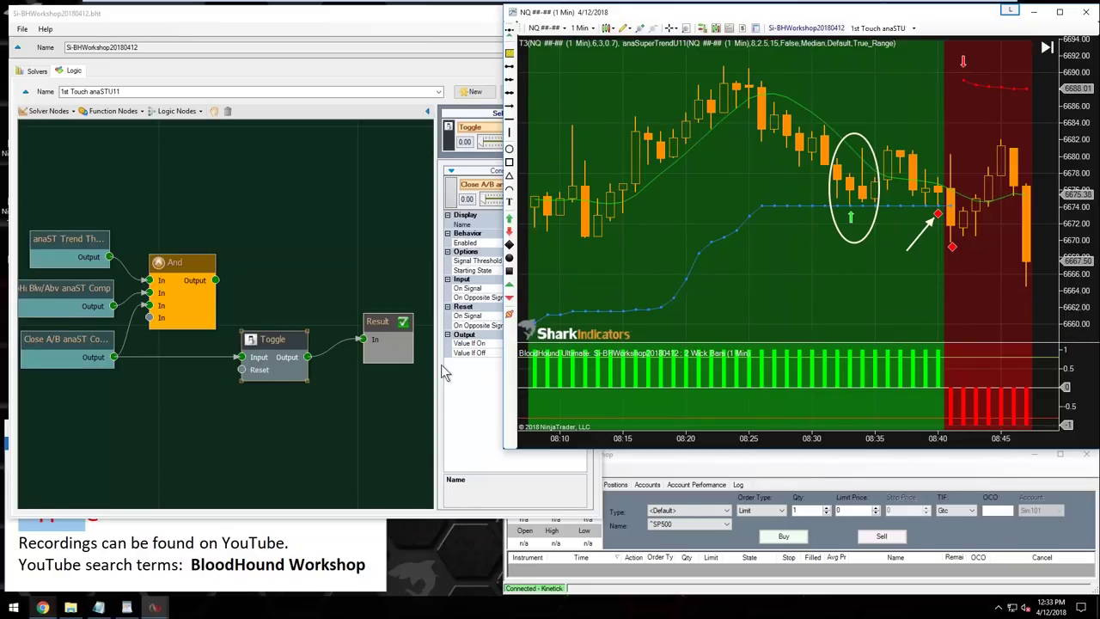
pyautogui.moveTo(271, 340); pyautogui.dragTo(272, 346)
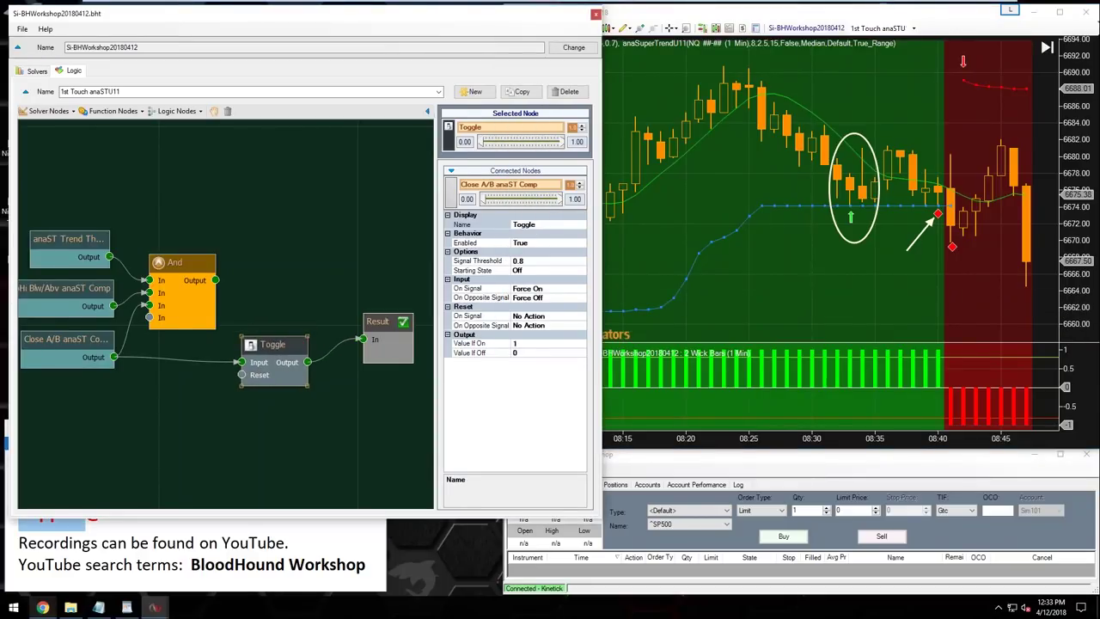
# - Reconnect the first And node's output directly to Result and raise the Result node level with it
pyautogui.moveTo(214, 280); pyautogui.dragTo(369, 273)
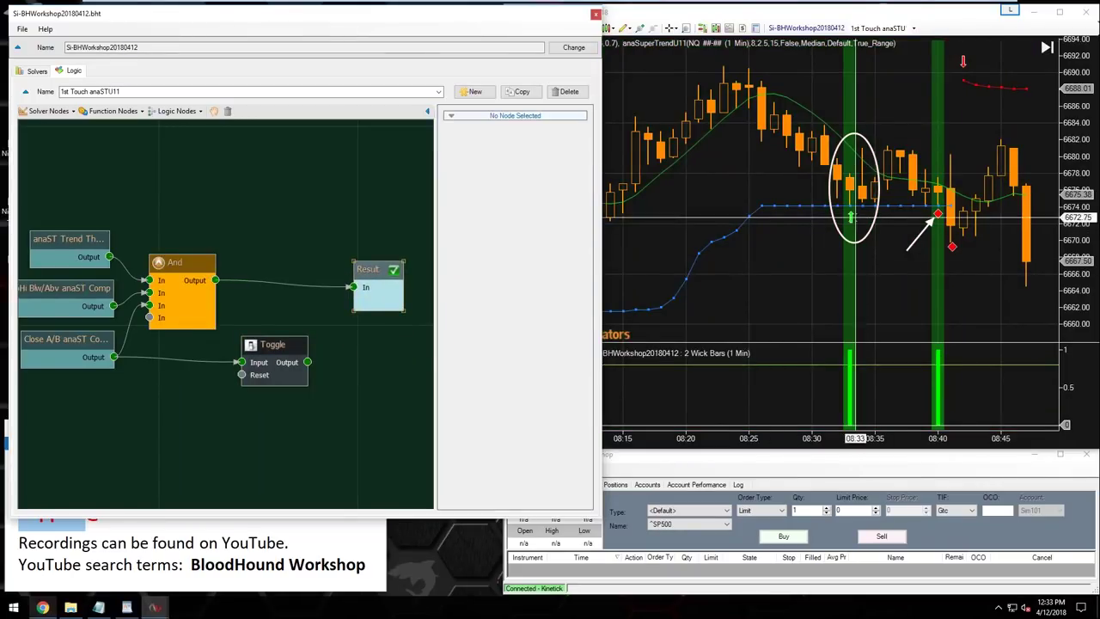
pyautogui.click(850, 213)
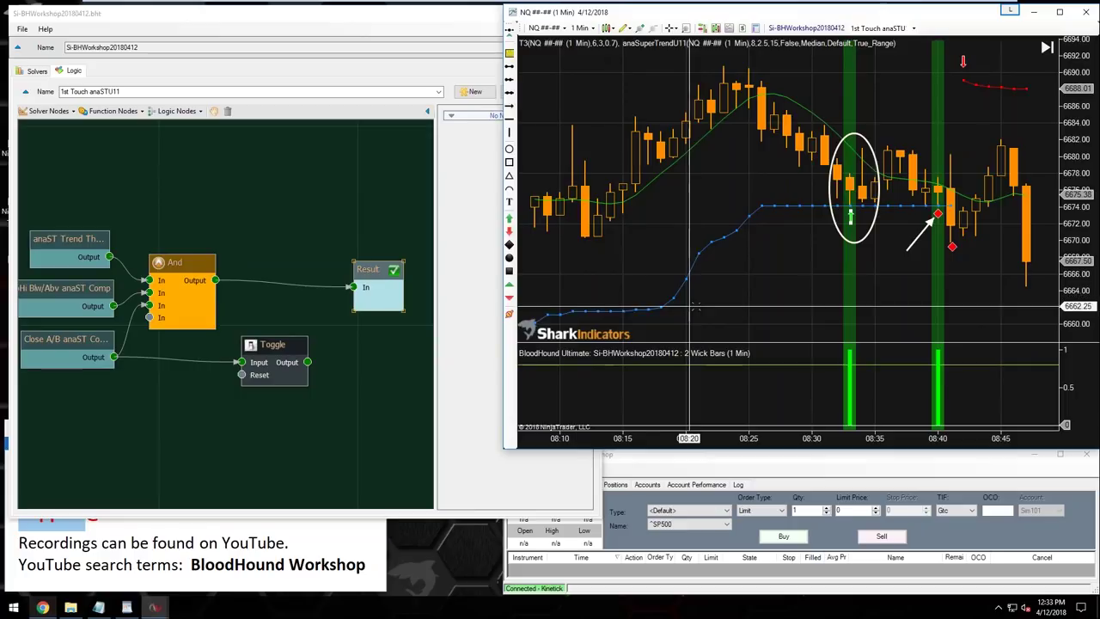
pyautogui.click(358, 420)
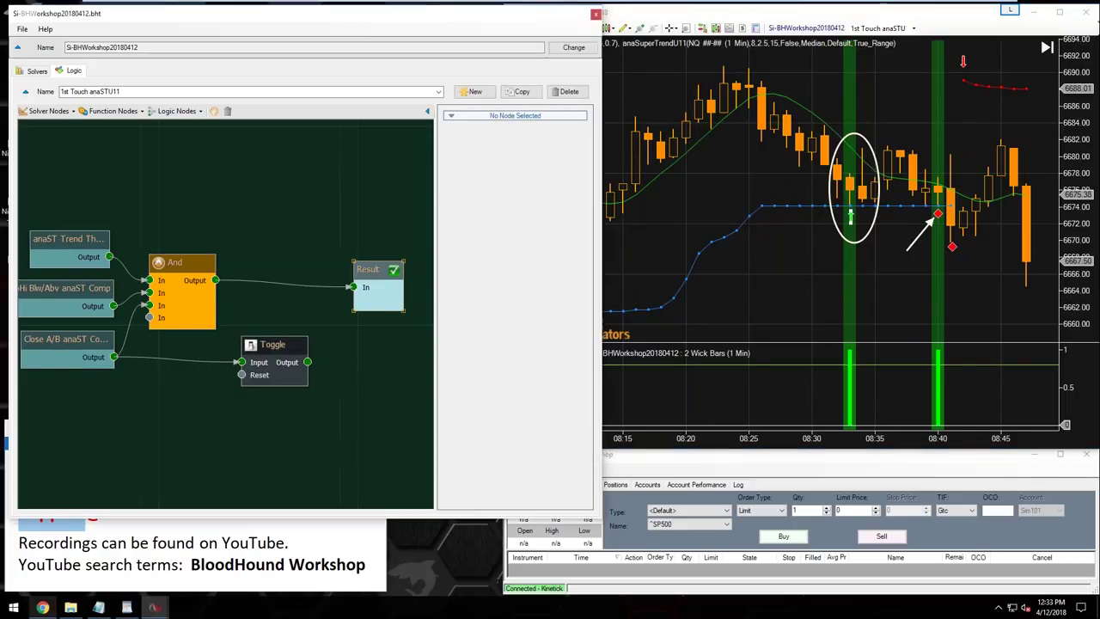
# - Add a second And (Min) node and place it between the Toggle and Result nodes, shifting Result aside
pyautogui.moveTo(357, 419); pyautogui.dragTo(304, 419)
pyautogui.click(112, 110)
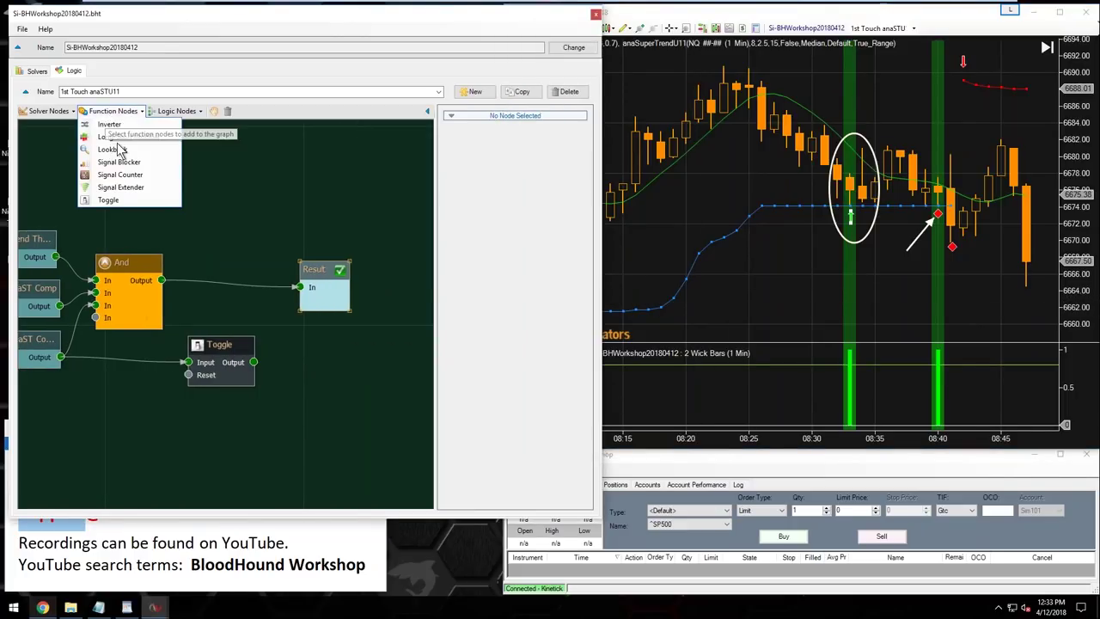
pyautogui.click(176, 110)
pyautogui.click(176, 111)
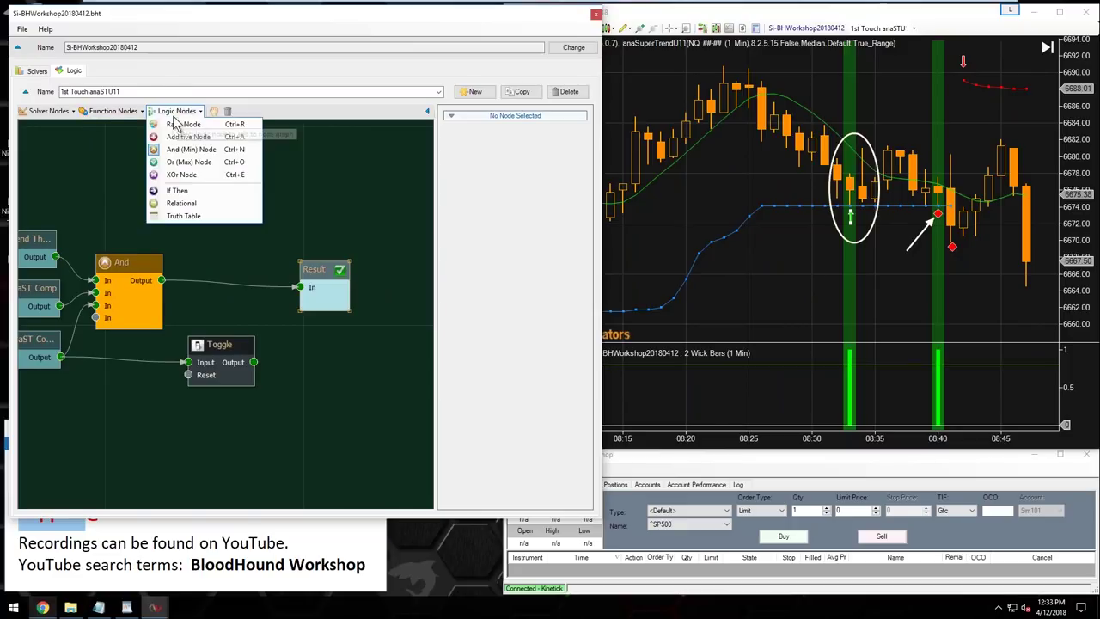
pyautogui.click(182, 150)
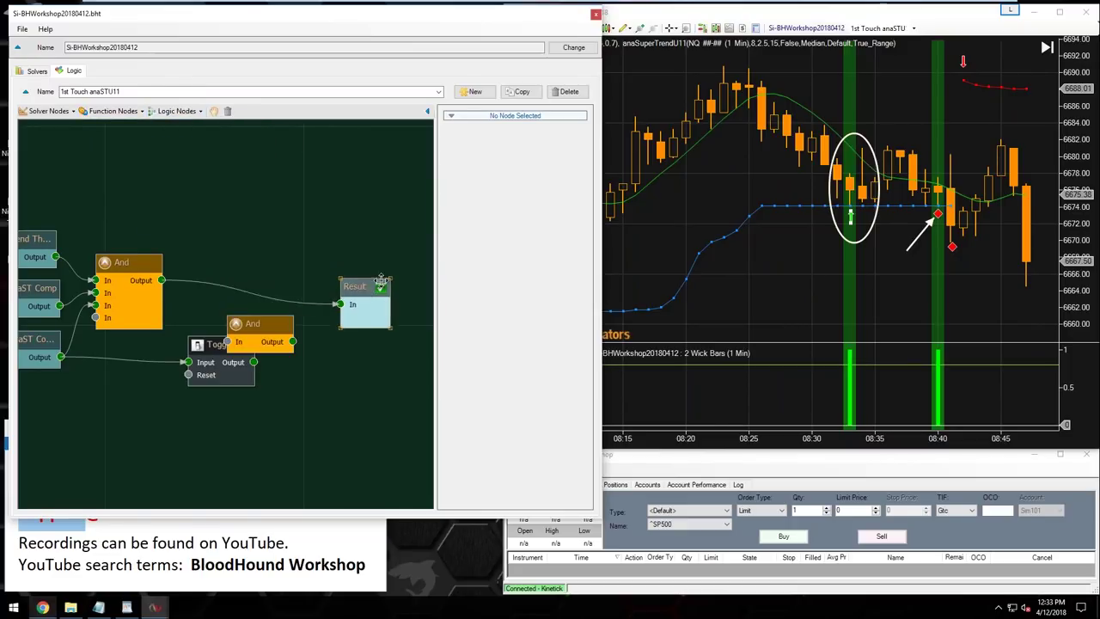
pyautogui.moveTo(258, 319); pyautogui.dragTo(313, 297)
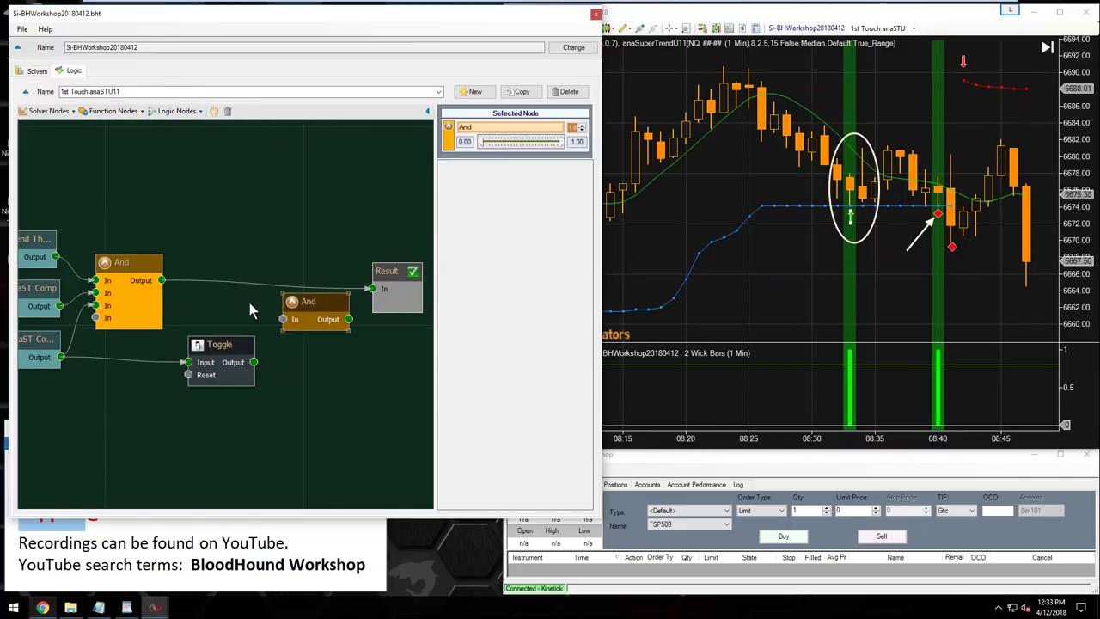
# - Feed the first And node and the Toggle into the second And node, and connect its output to Result
pyautogui.moveTo(162, 280); pyautogui.dragTo(282, 318)
pyautogui.moveTo(253, 362); pyautogui.dragTo(282, 331)
pyautogui.moveTo(348, 319); pyautogui.dragTo(370, 289)
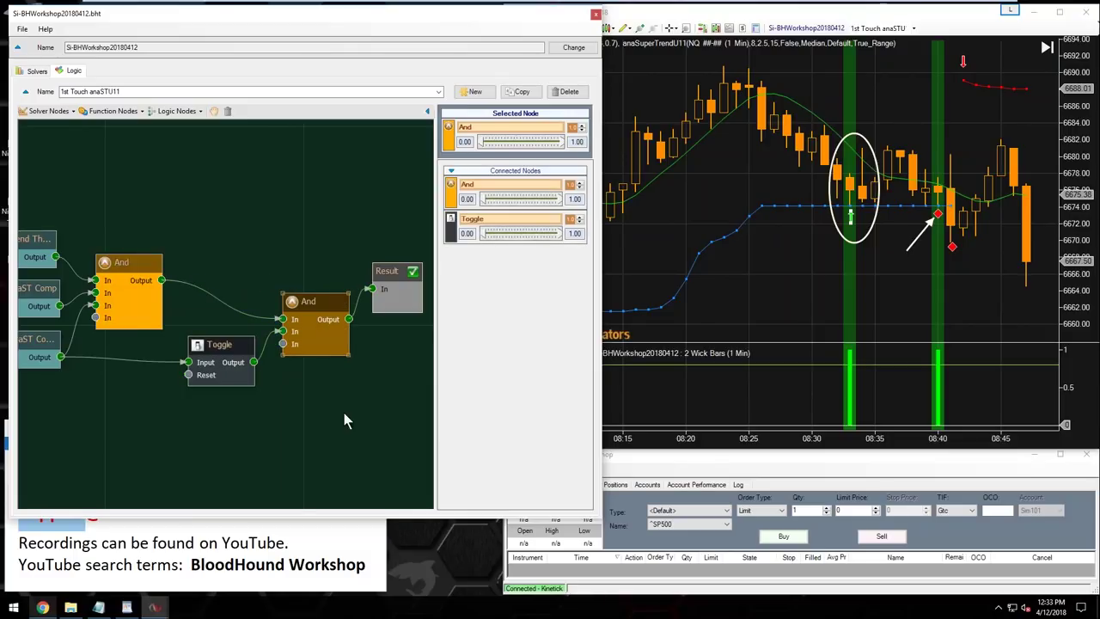
pyautogui.click(826, 284)
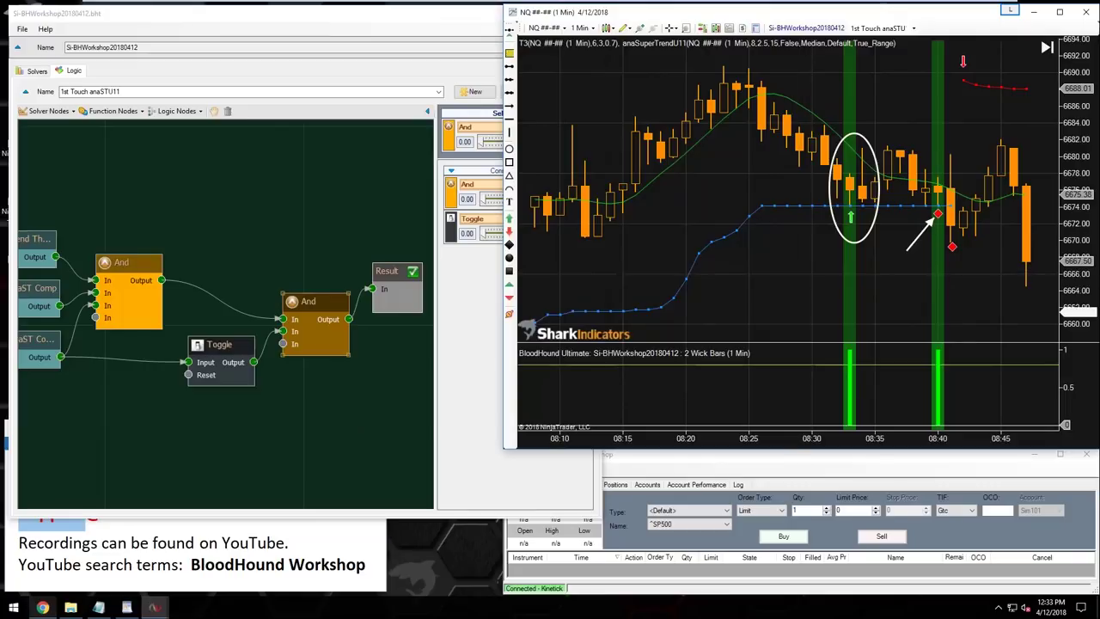
# - Lower the Toggle node slightly and shift the second And node closer to the first And node
pyautogui.moveTo(220, 344); pyautogui.dragTo(213, 355)
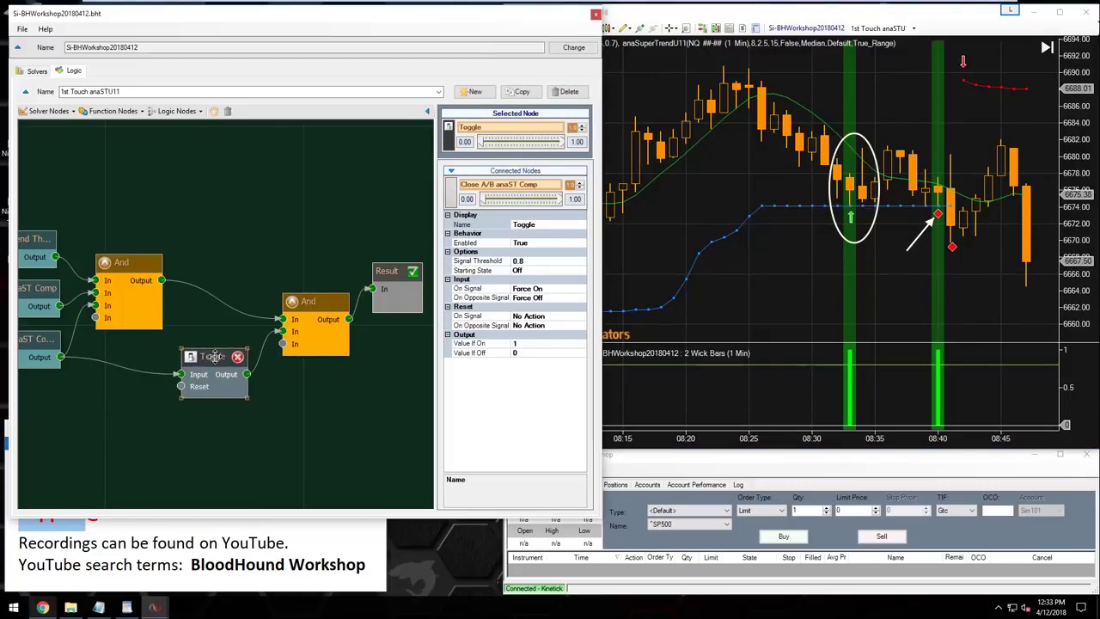
pyautogui.moveTo(310, 301); pyautogui.dragTo(294, 301)
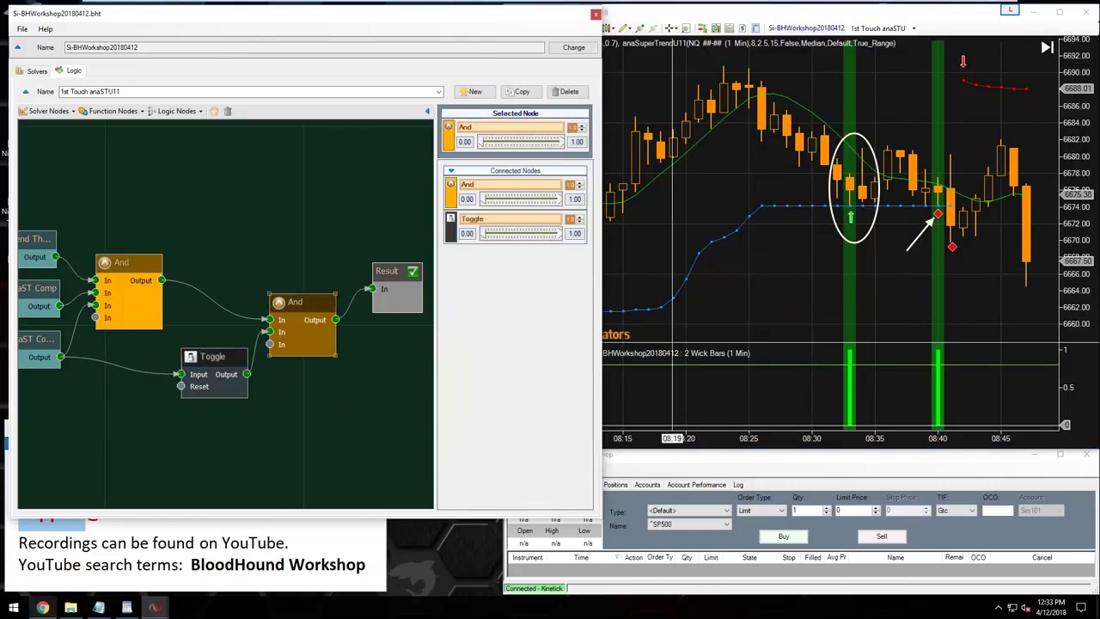
pyautogui.click(683, 247)
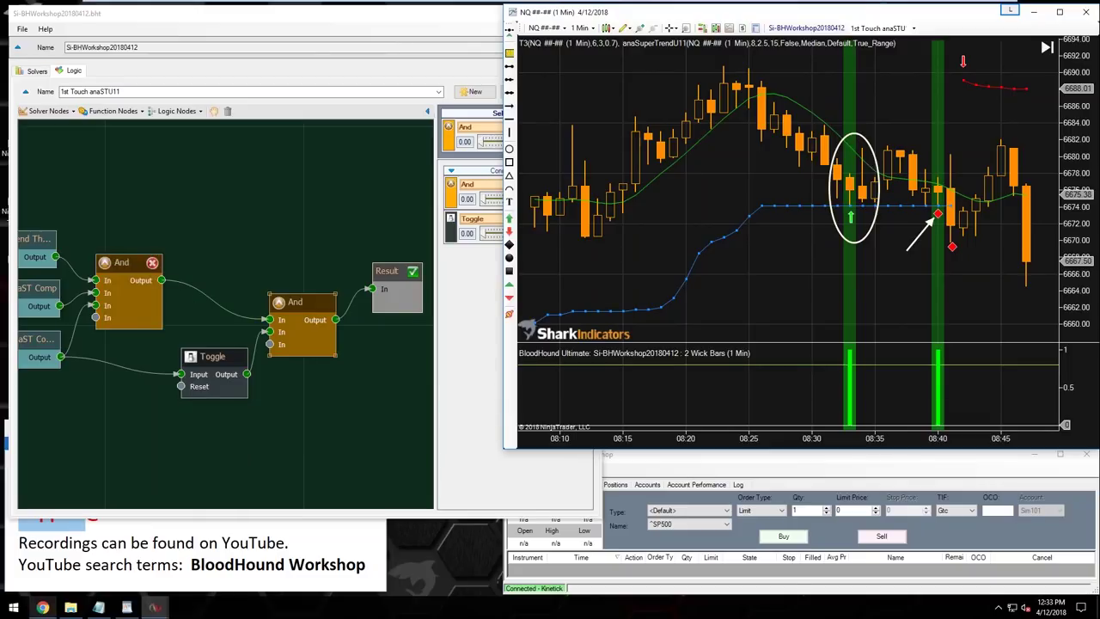
pyautogui.moveTo(215, 298)
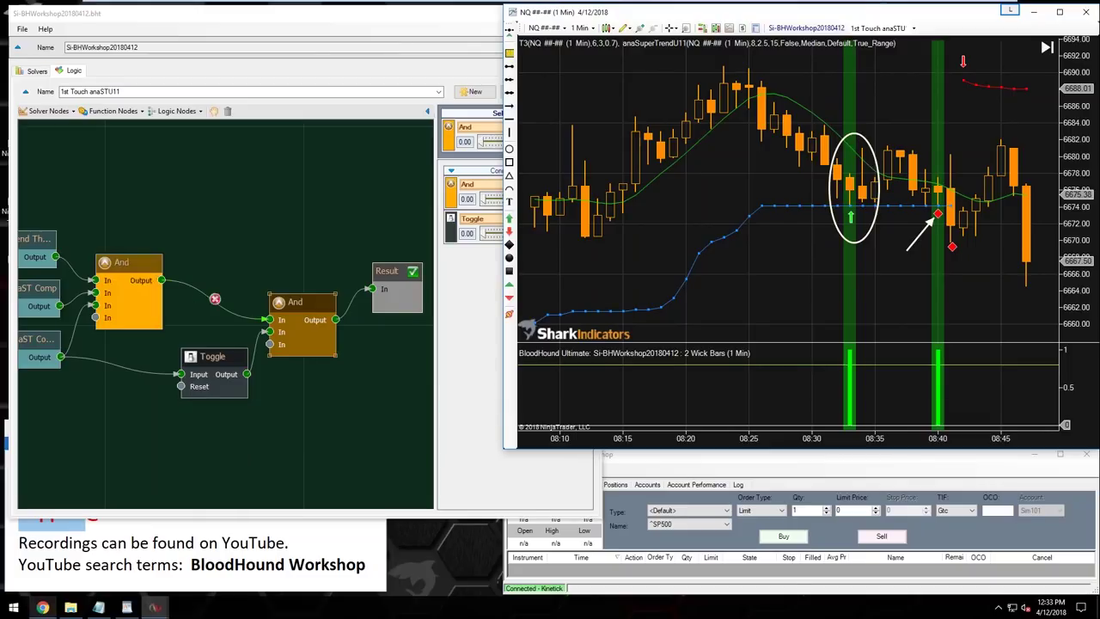
# - Add a Lookback node and place it below the first And node, beside the Toggle
pyautogui.click(110, 111)
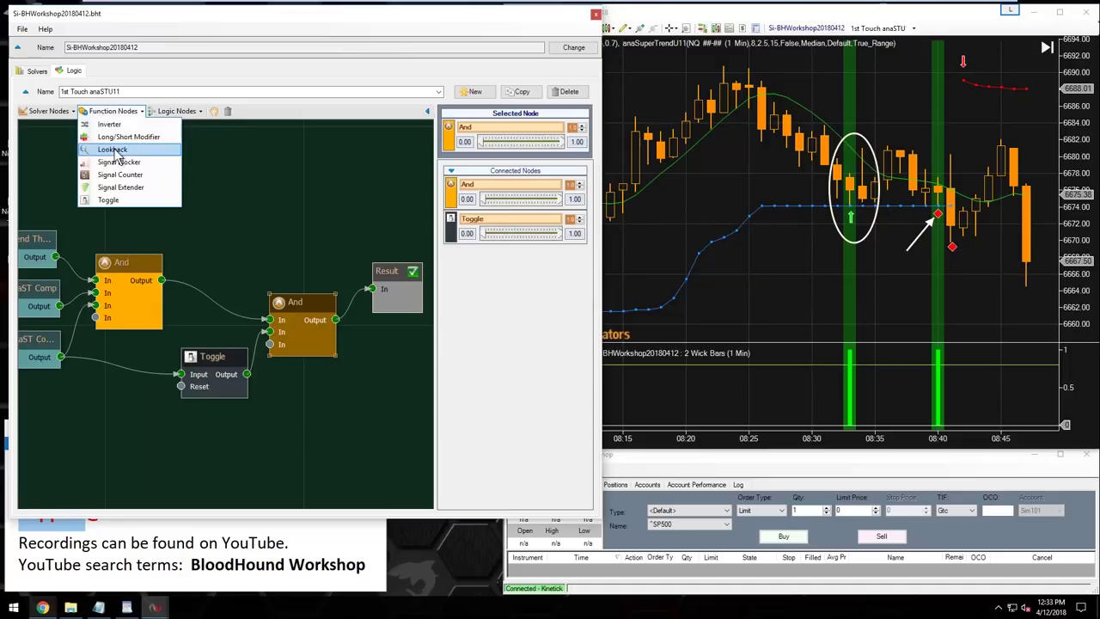
pyautogui.click(114, 150)
pyautogui.moveTo(256, 321); pyautogui.dragTo(129, 414)
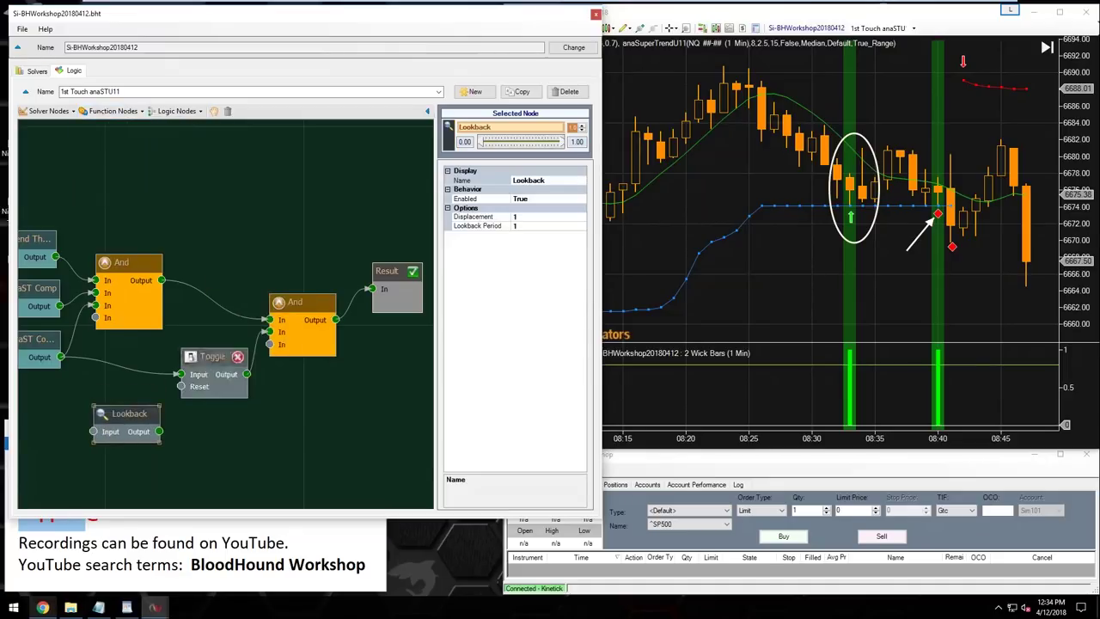
pyautogui.scroll(-5, 259, 377)
pyautogui.moveTo(352, 351); pyautogui.dragTo(315, 300)
pyautogui.moveTo(151, 354); pyautogui.dragTo(191, 354)
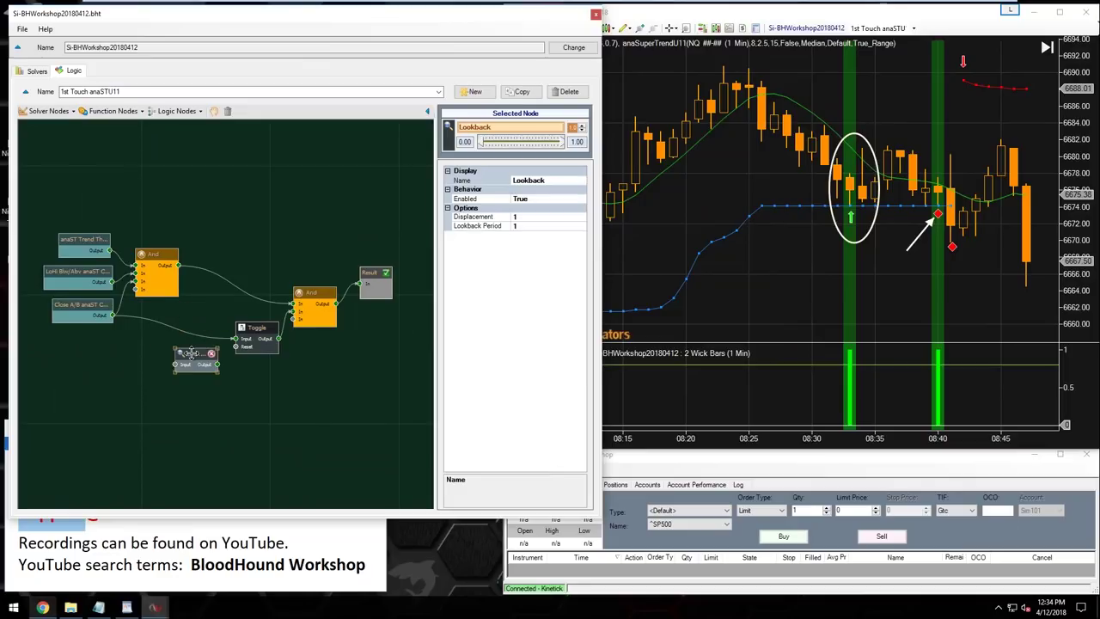
# - Connect the first And node's output directly to Result and move the chart's white arrow to the first touch at the green up arrow
pyautogui.moveTo(370, 274); pyautogui.dragTo(340, 244)
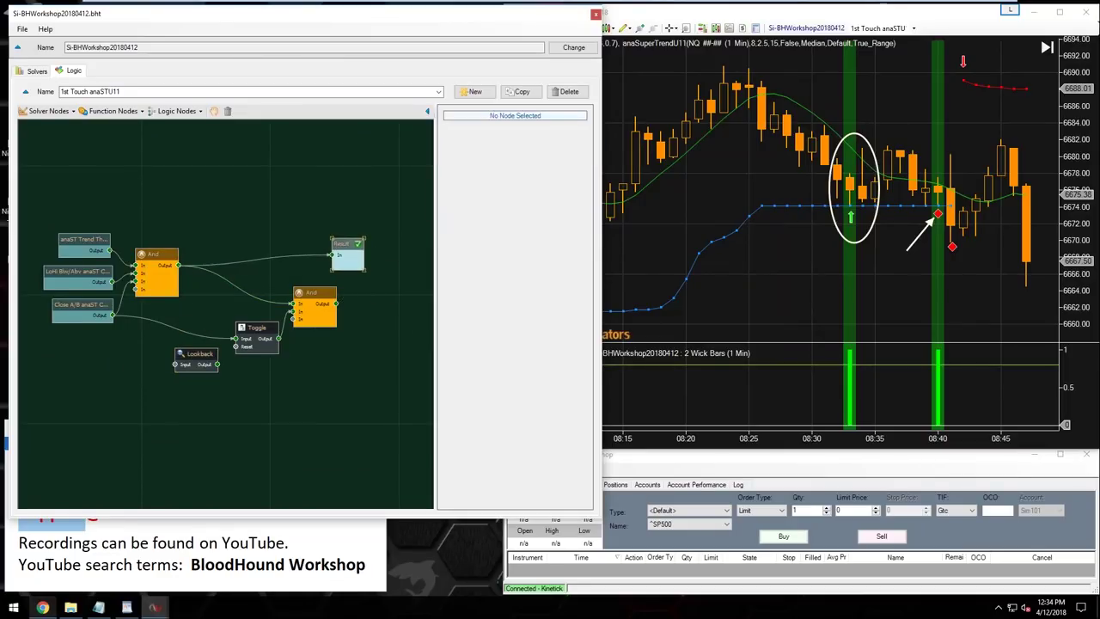
pyautogui.click(915, 230)
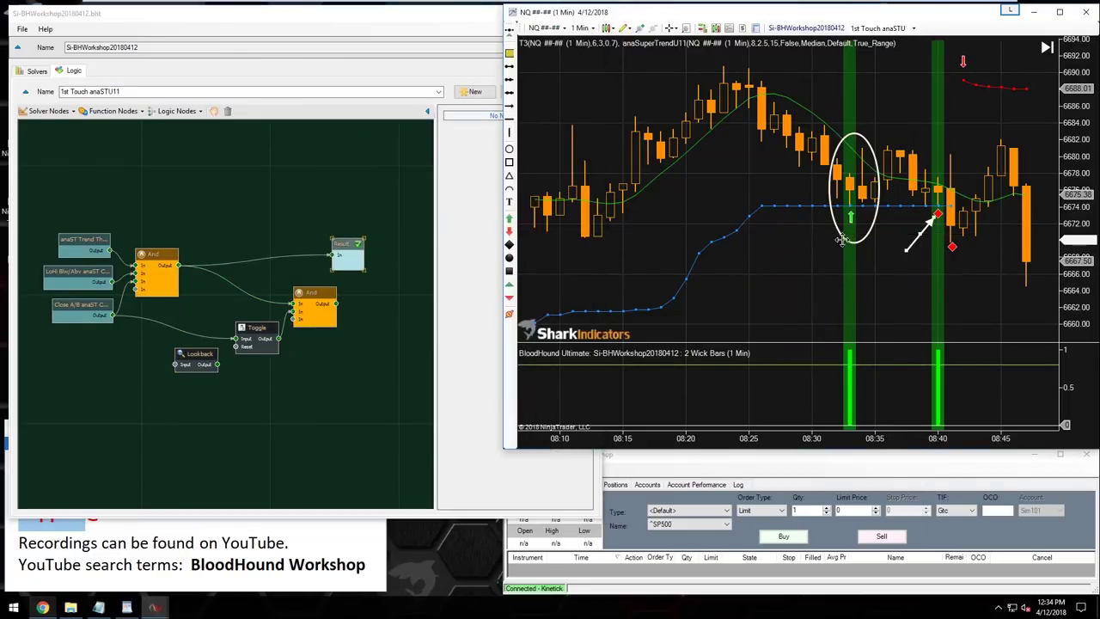
pyautogui.moveTo(827, 240); pyautogui.dragTo(840, 239)
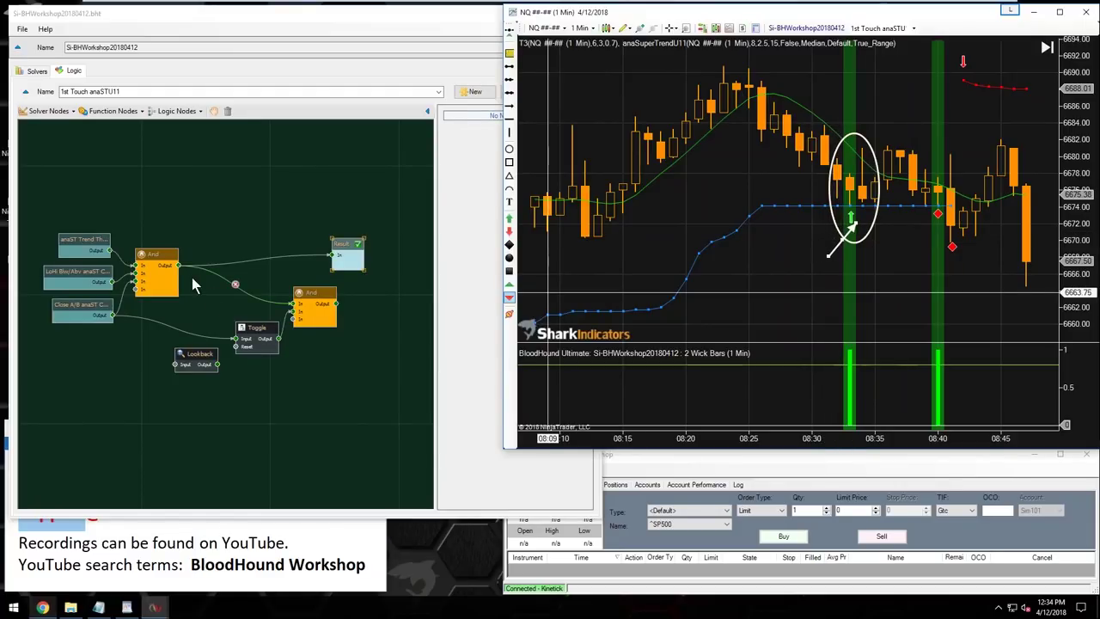
# - Feed the first And node into Lookback's Input and connect Lookback's output to Result, placing Result beside it below the Toggle
pyautogui.click(163, 275)
pyautogui.click(196, 356)
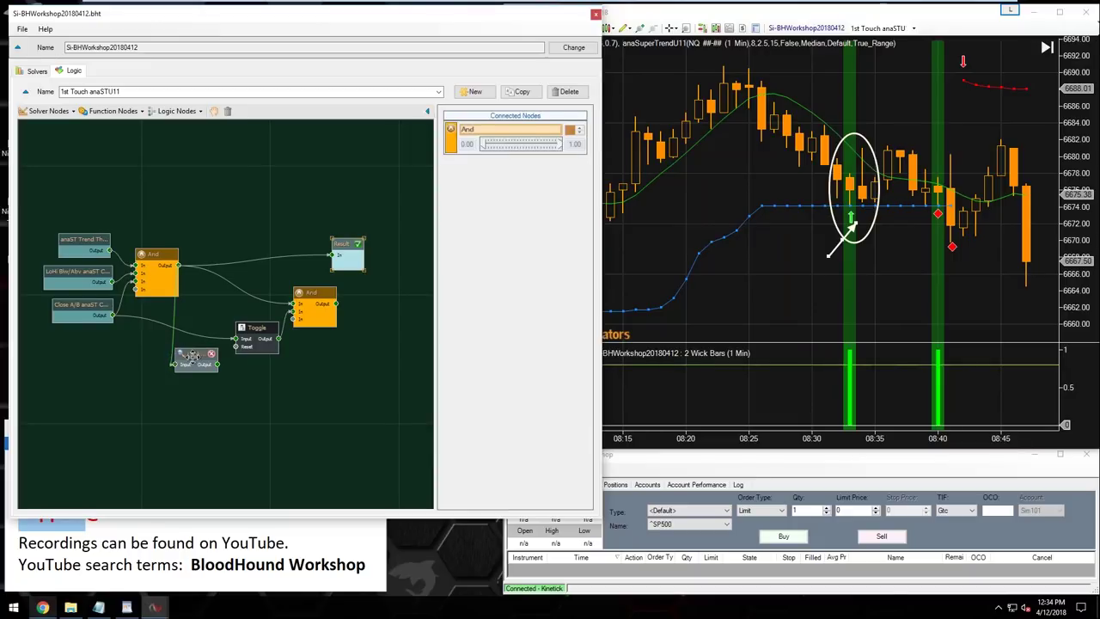
pyautogui.moveTo(344, 244); pyautogui.dragTo(287, 386)
pyautogui.moveTo(196, 355); pyautogui.dragTo(208, 372)
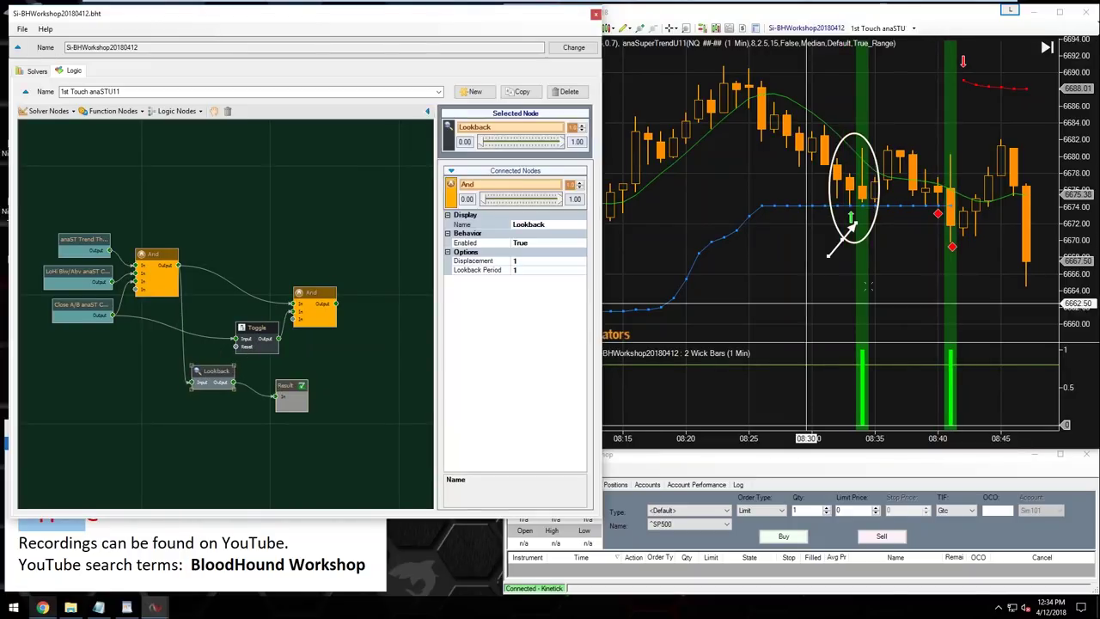
pyautogui.moveTo(838, 247)
pyautogui.mouseDown()
pyautogui.moveTo(830, 220)
pyautogui.moveTo(828, 233)
pyautogui.moveTo(843, 225)
pyautogui.moveTo(835, 247)
pyautogui.mouseUp()
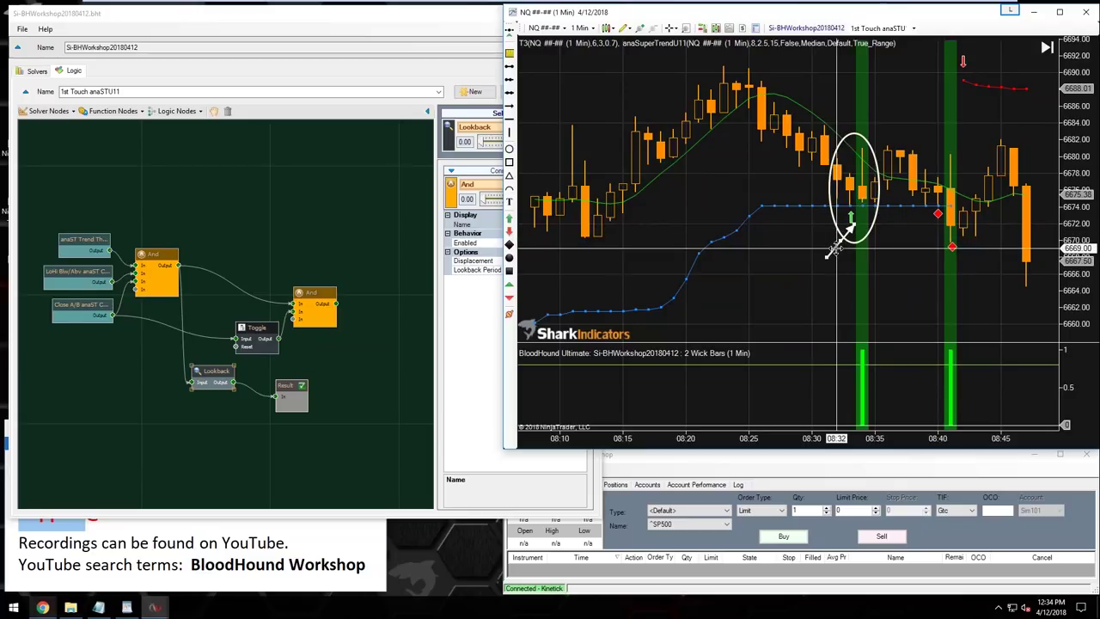
# - Space out Lookback, Result and Toggle, connect the Toggle's output to Result, and point the chart's white arrow at the bar after the first touch
pyautogui.moveTo(209, 371); pyautogui.dragTo(196, 371)
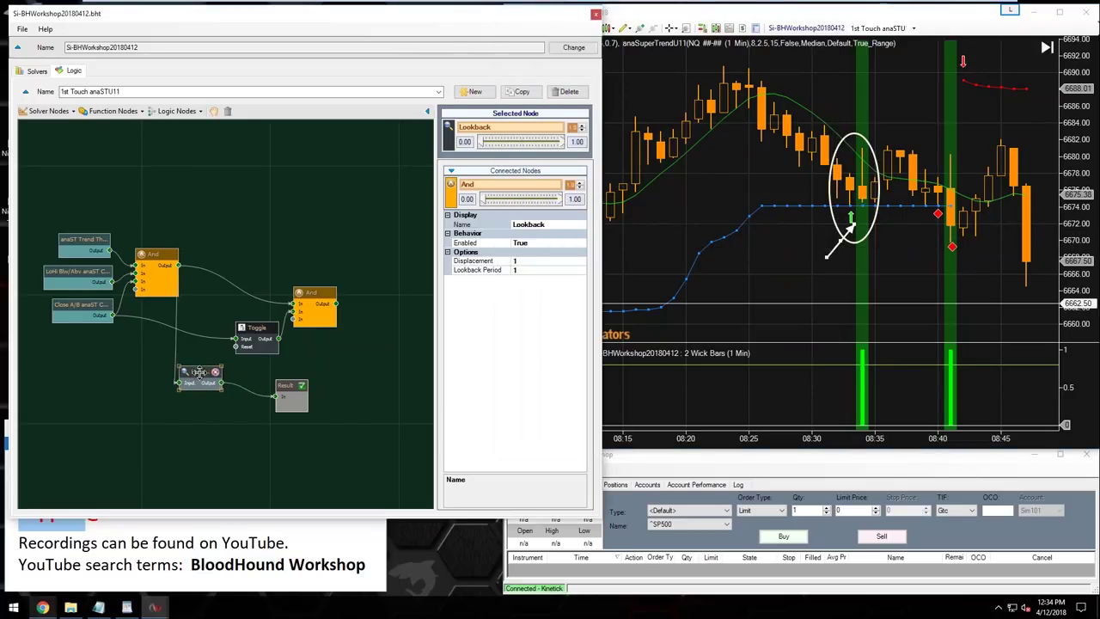
pyautogui.moveTo(283, 384); pyautogui.dragTo(317, 360)
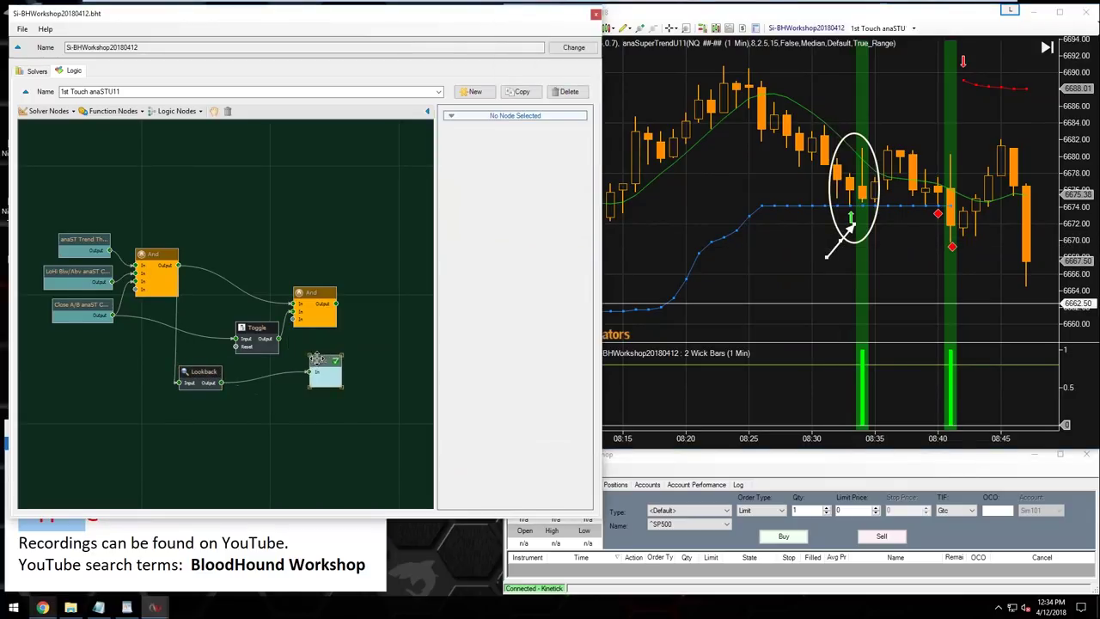
pyautogui.moveTo(256, 328); pyautogui.dragTo(269, 337)
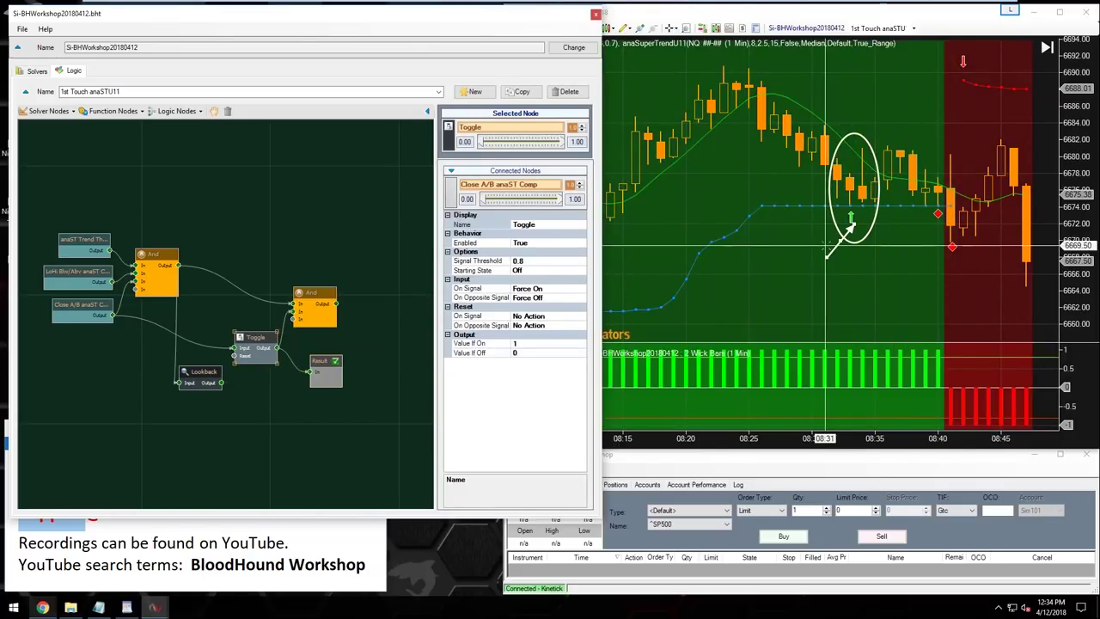
pyautogui.click(791, 238)
pyautogui.moveTo(777, 238)
pyautogui.mouseDown()
pyautogui.moveTo(865, 235)
pyautogui.moveTo(835, 238)
pyautogui.mouseUp()
# - Connect Lookback's output to the Toggle's Reset and place the Lookback node between the first And node and the Toggle
pyautogui.click(182, 371)
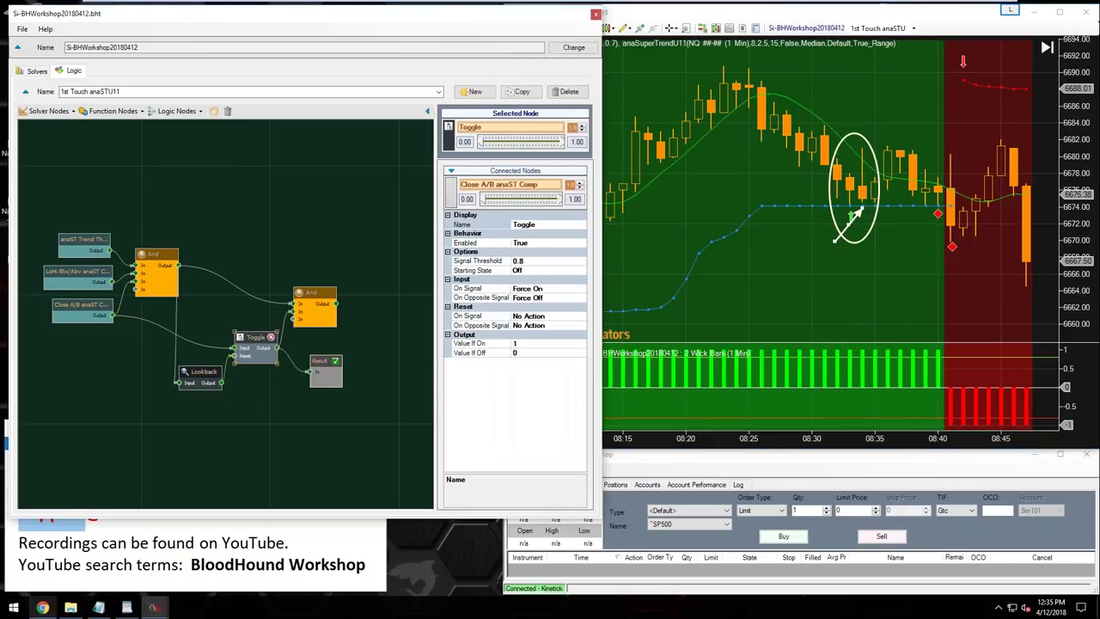
pyautogui.scroll(2, 277, 415)
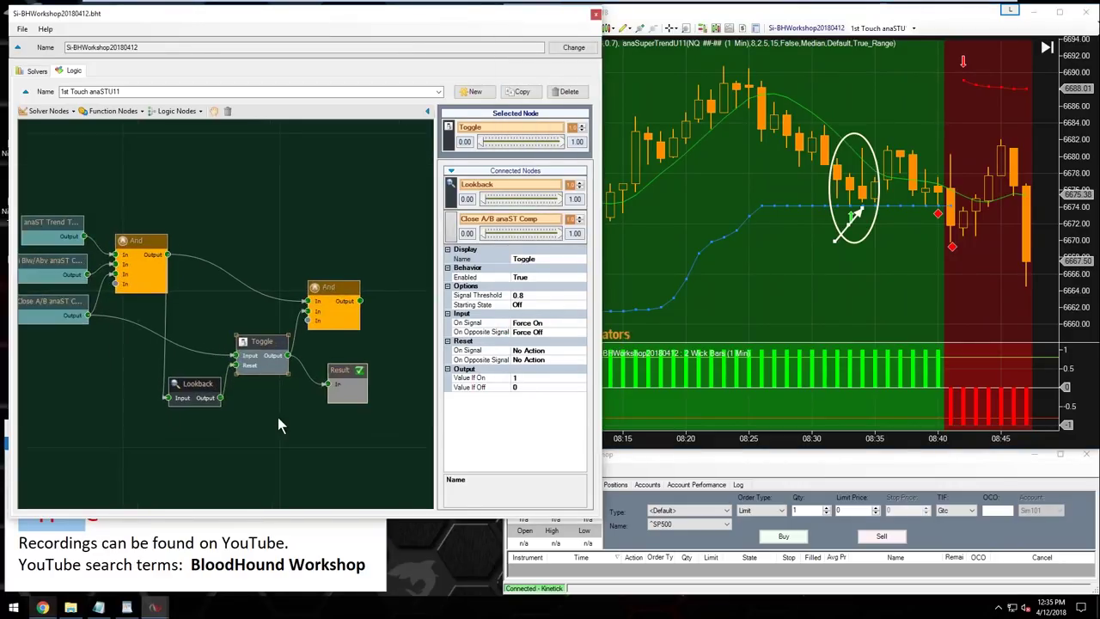
pyautogui.scroll(1, 313, 461)
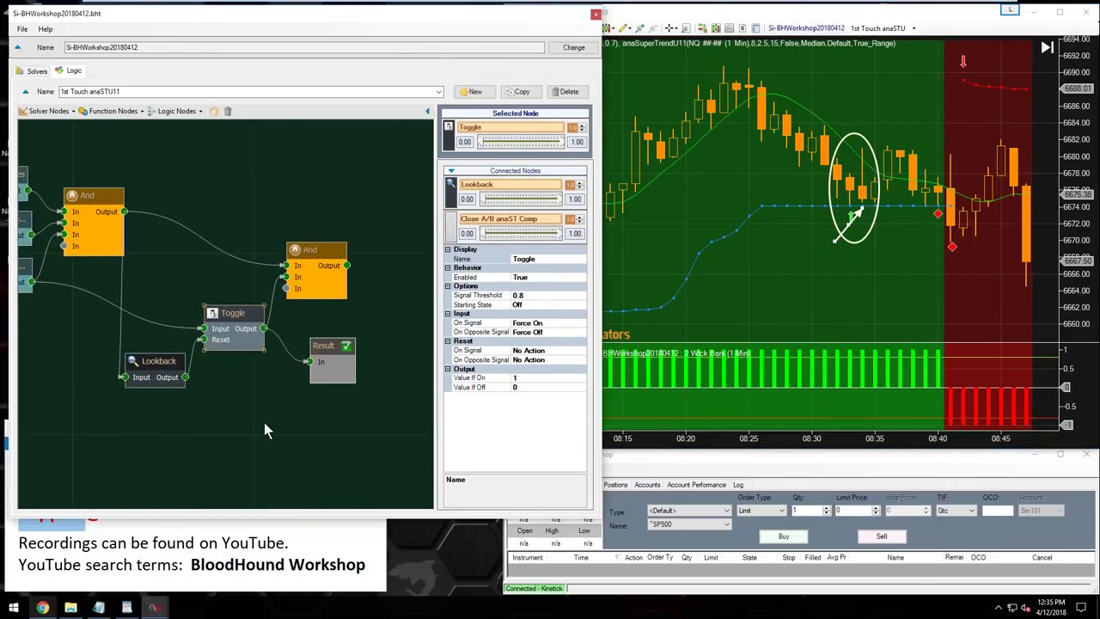
pyautogui.scroll(2, 264, 423)
pyautogui.click(140, 372)
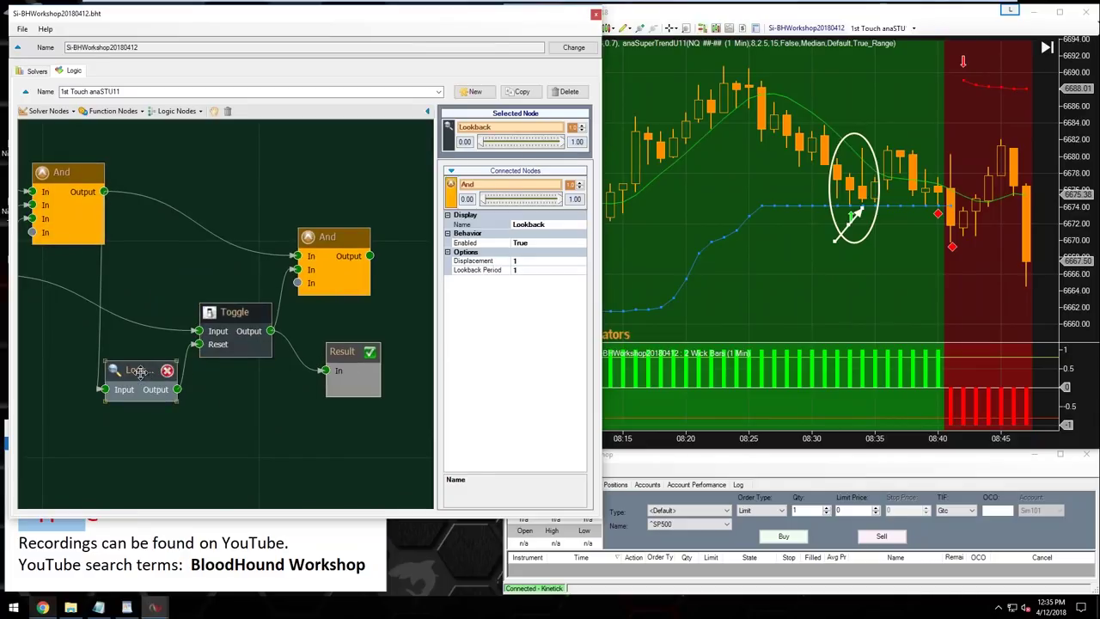
pyautogui.moveTo(140, 371); pyautogui.dragTo(153, 255)
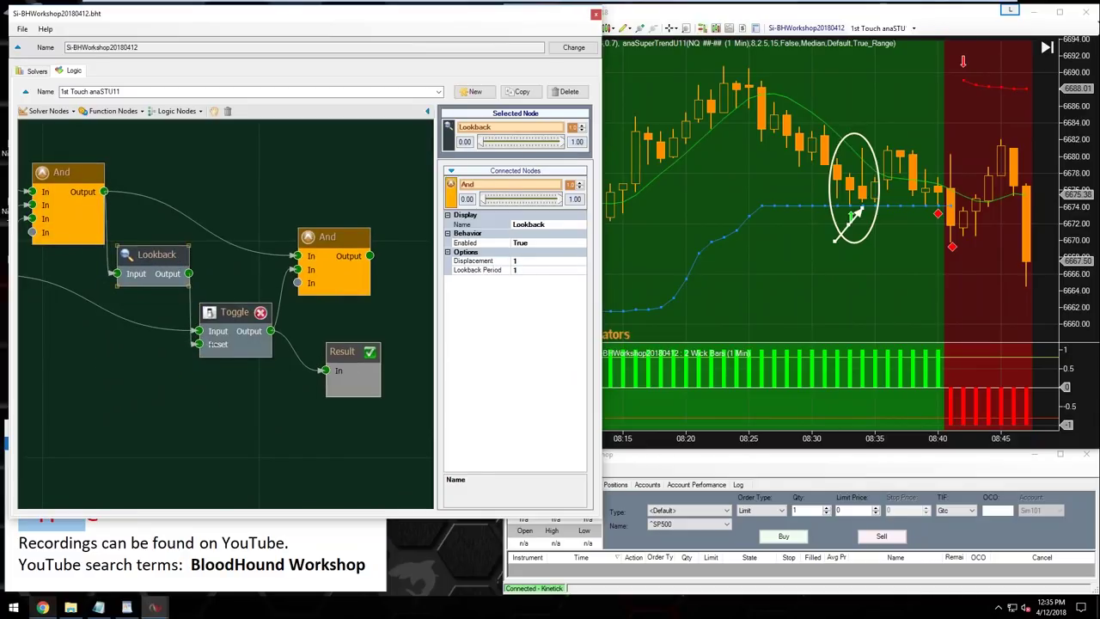
# - Set the Toggle's Reset On Signal action to Force Off
pyautogui.click(258, 348)
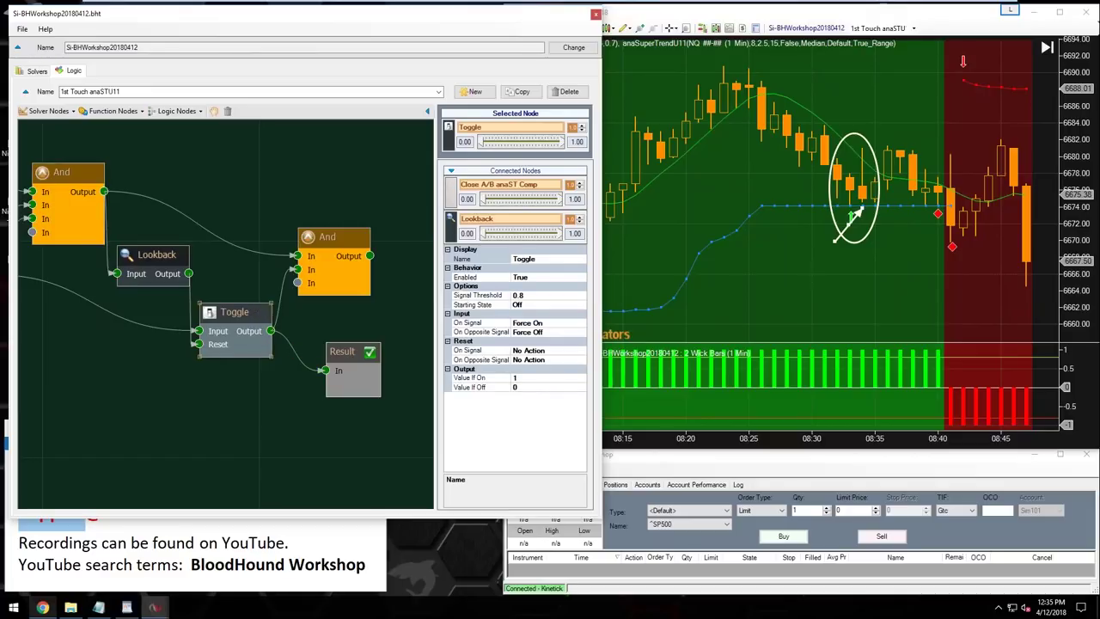
pyautogui.click(469, 351)
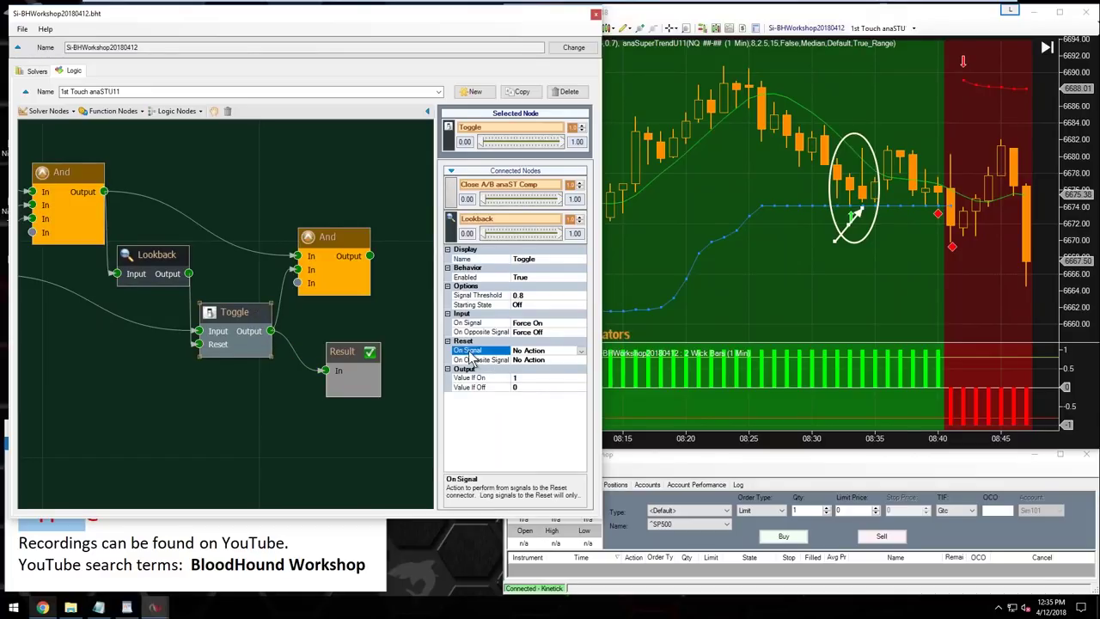
pyautogui.click(581, 351)
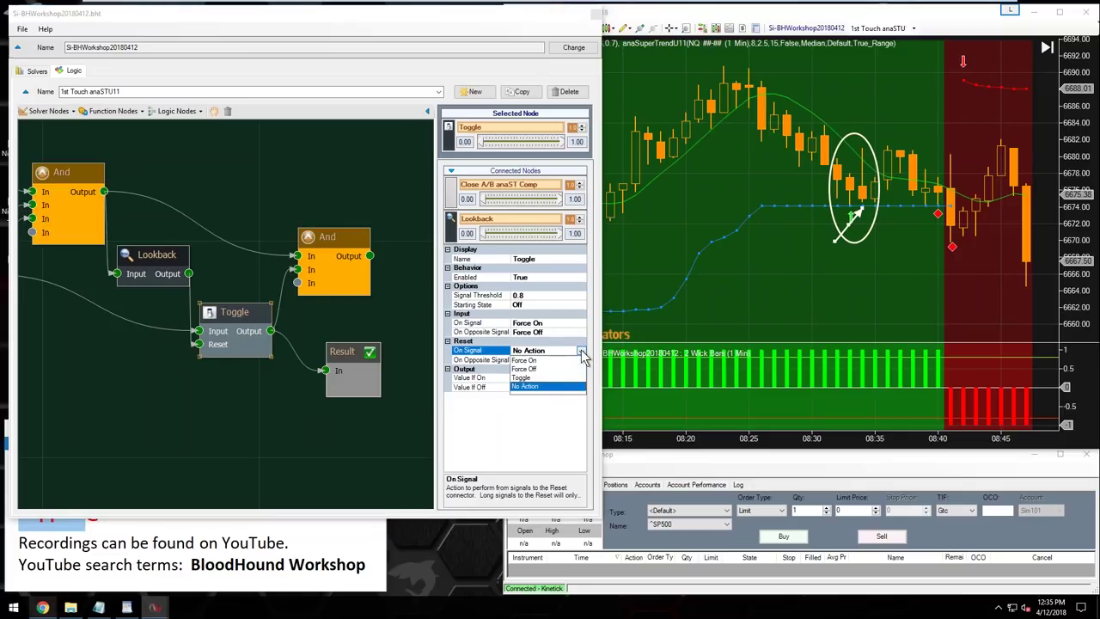
pyautogui.click(532, 369)
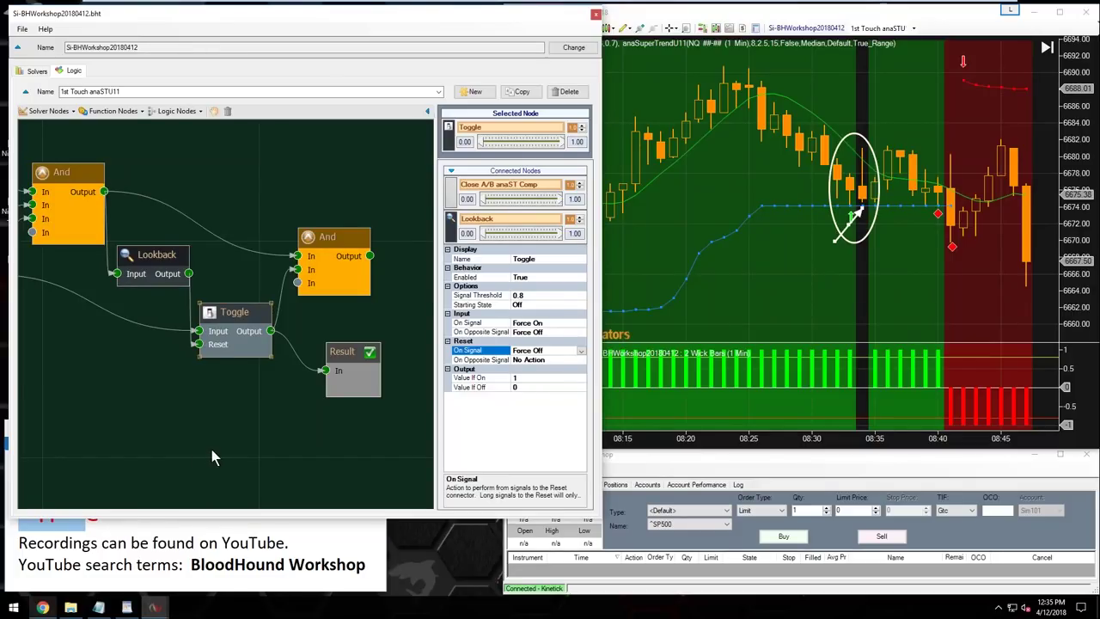
# - Remove the connection from Close A/B anaST Comp to the Toggle's Input and nudge that solver node slightly
pyautogui.scroll(-1, 225, 443)
pyautogui.moveTo(144, 435); pyautogui.dragTo(184, 446)
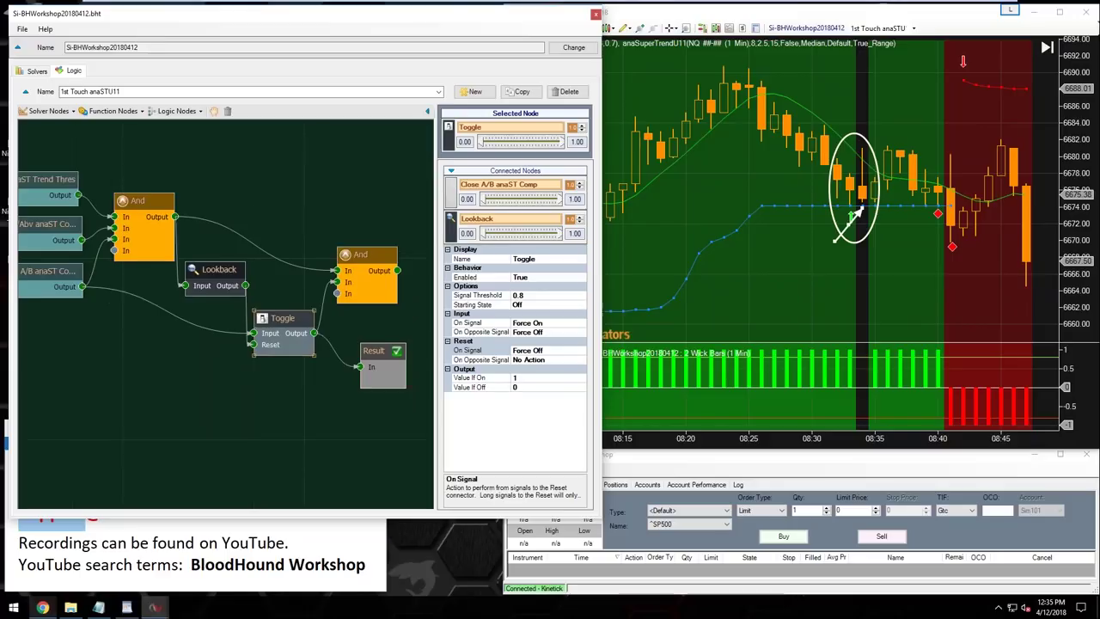
pyautogui.scroll(-2, 178, 451)
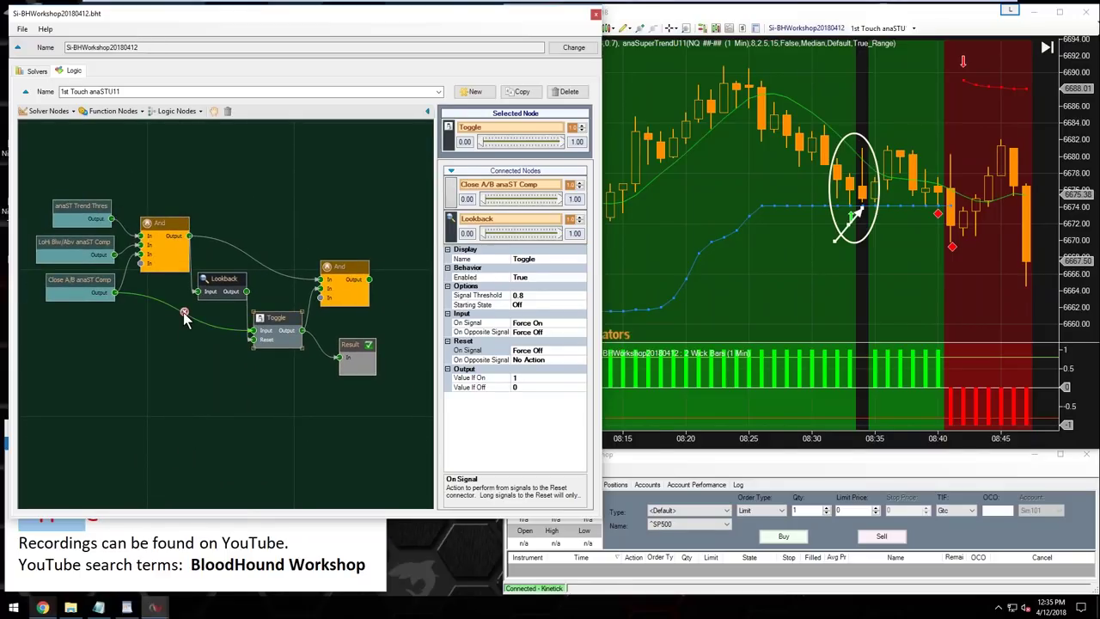
pyautogui.click(184, 313)
pyautogui.click(86, 283)
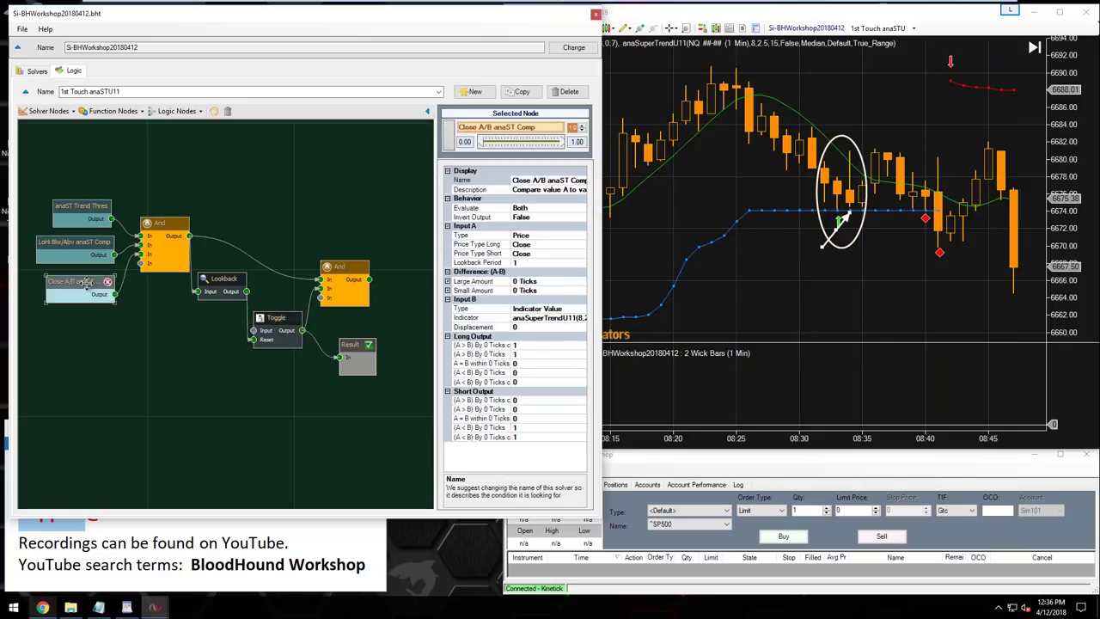
pyautogui.moveTo(87, 283); pyautogui.dragTo(88, 284)
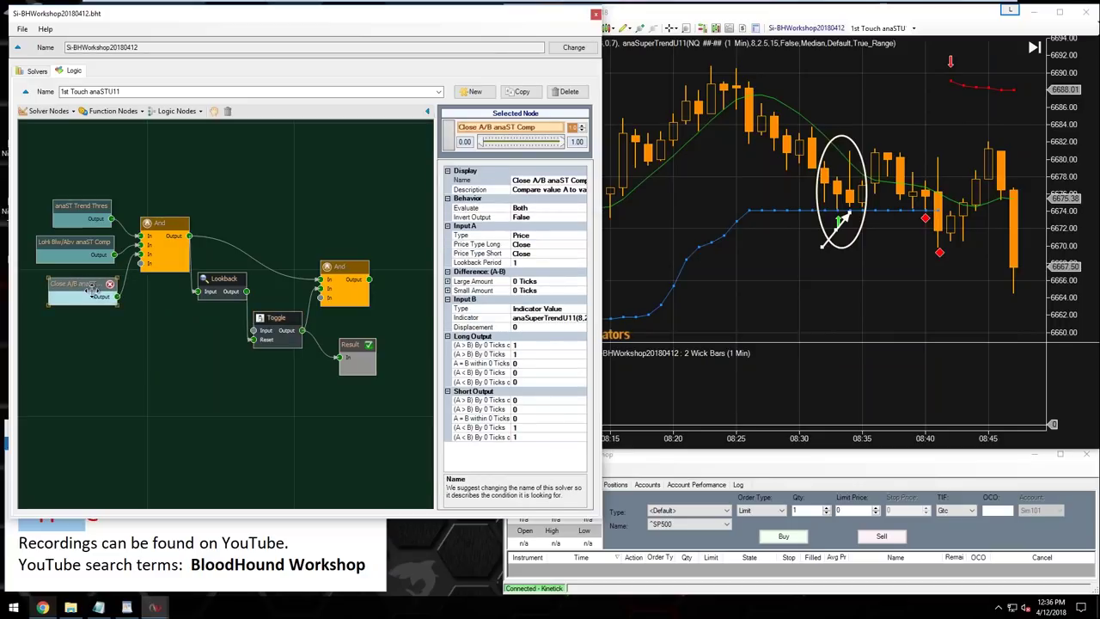
# - Check the indicator and selected plots of the anaST Trend Thres solver without changing them
pyautogui.moveTo(277, 332)
pyautogui.click(82, 211)
pyautogui.click(563, 246)
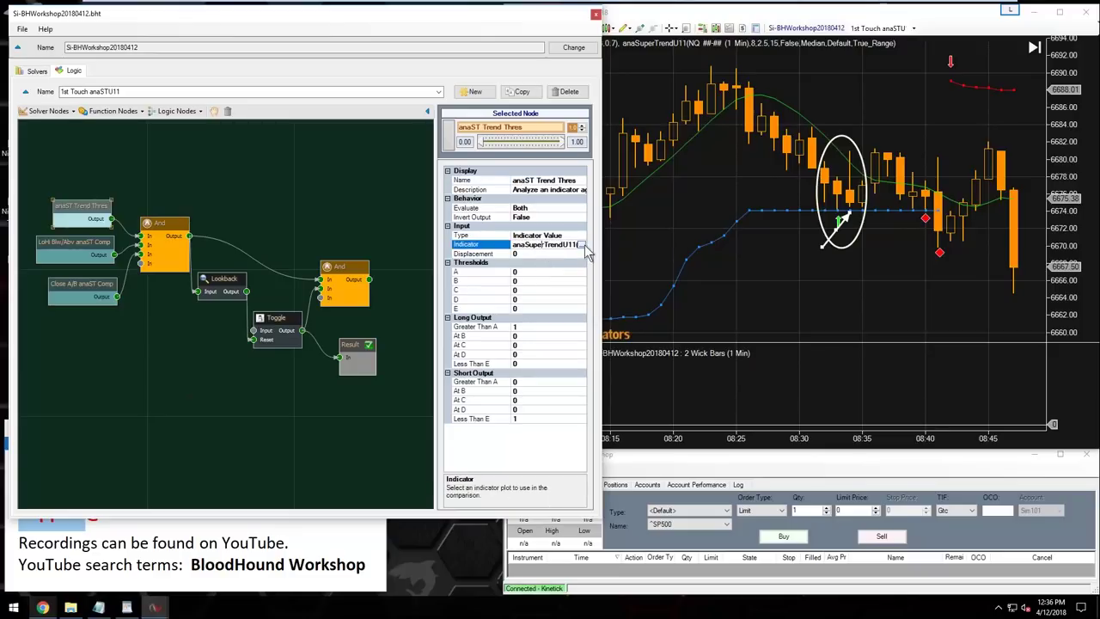
pyautogui.click(584, 246)
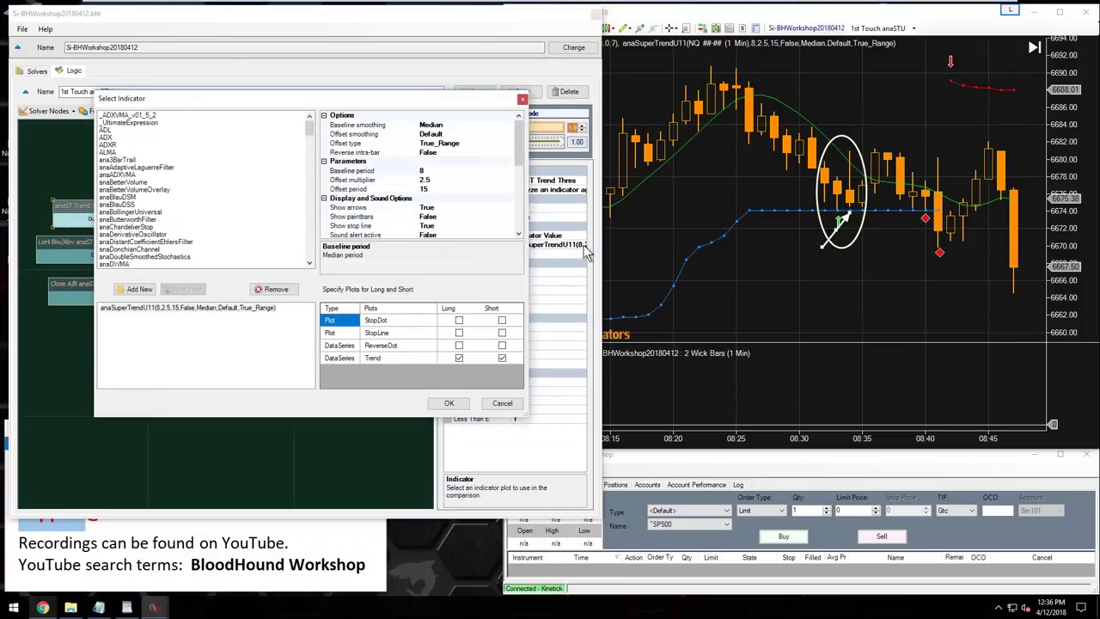
pyautogui.click(497, 408)
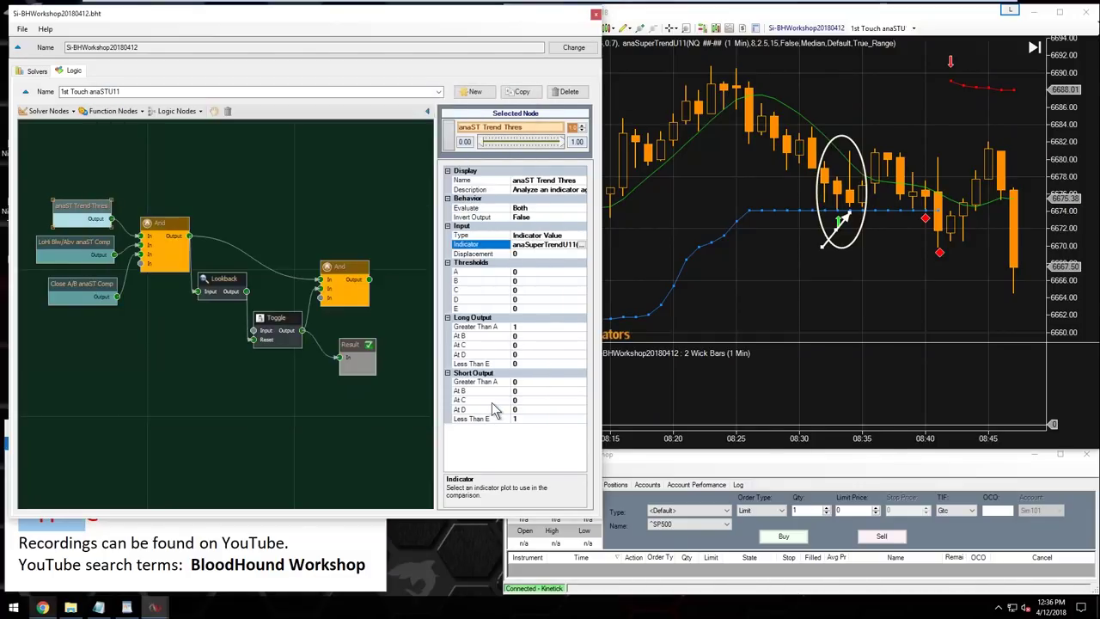
# - Bring later bars into view on the chart and move the white arrow to the blue line touch just before 08:40
pyautogui.middleClick(855, 303)
pyautogui.scroll(-5, 834, 302)
pyautogui.scroll(-3, 790, 302)
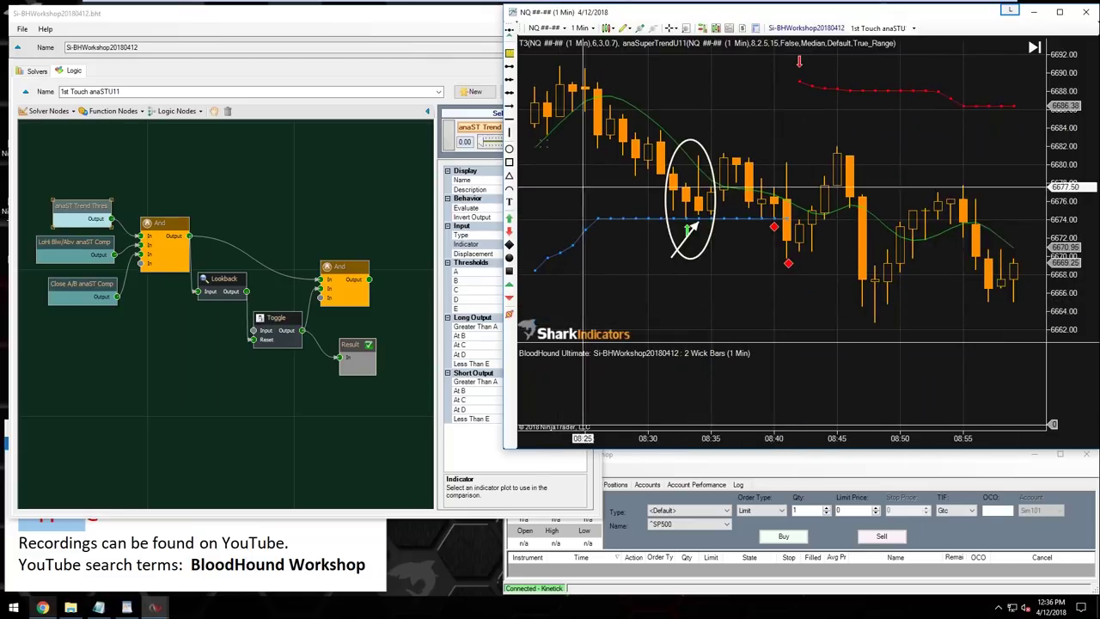
pyautogui.moveTo(678, 240); pyautogui.dragTo(758, 245)
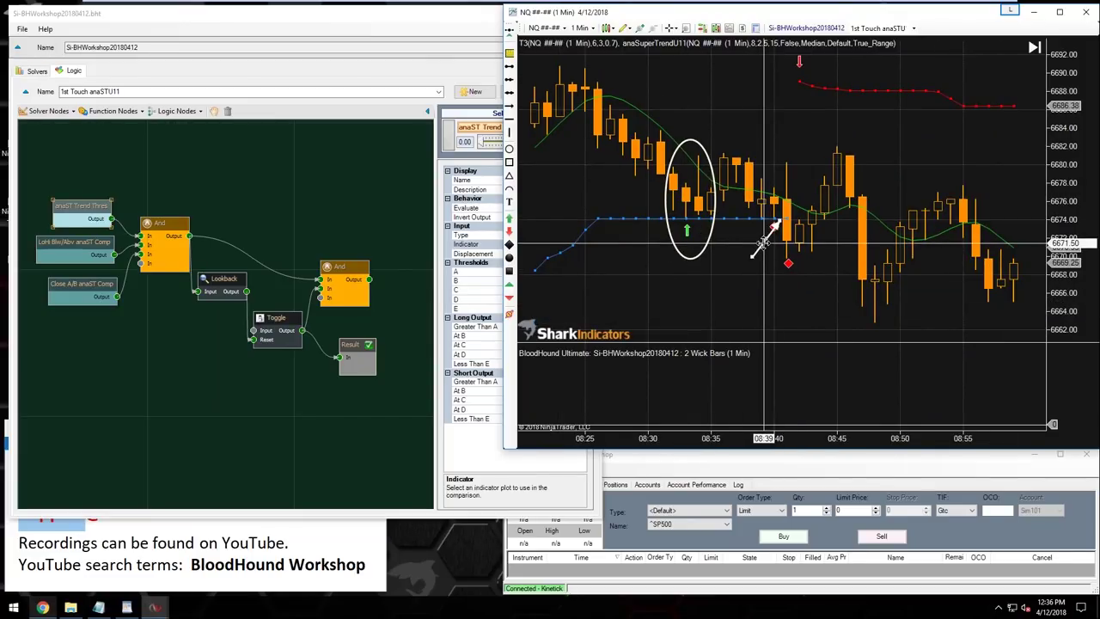
pyautogui.moveTo(762, 243); pyautogui.dragTo(736, 245)
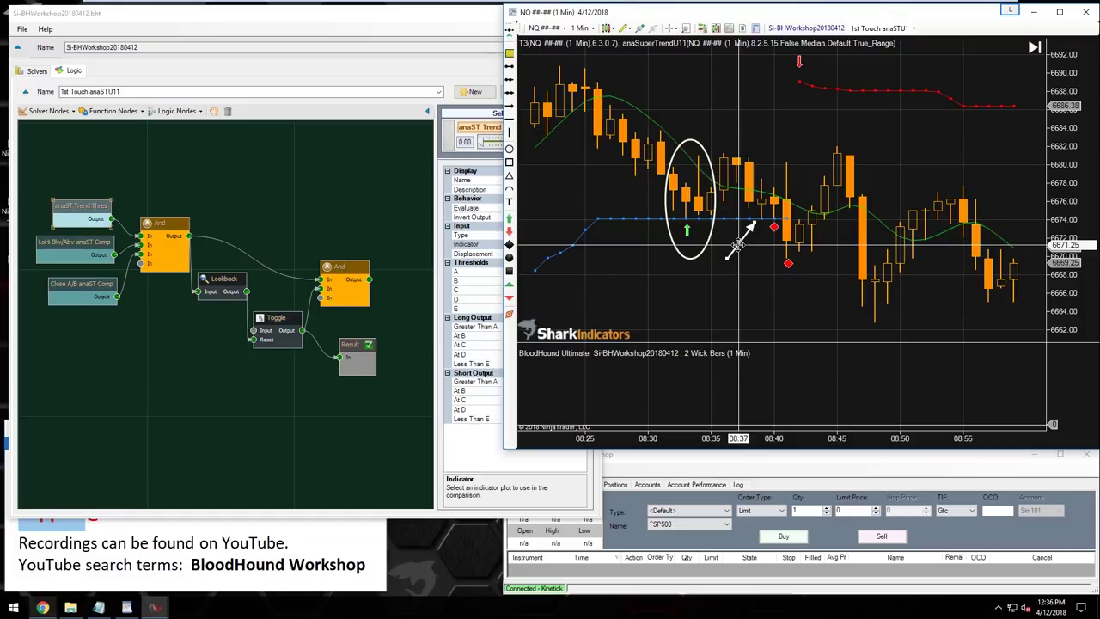
# - Move the white arrow between the blue line touch, the 08:41 bar and the red line's start, ending at the 08:41 bar's close
pyautogui.moveTo(742, 244)
pyautogui.mouseDown()
pyautogui.moveTo(736, 221)
pyautogui.moveTo(770, 243)
pyautogui.mouseUp()
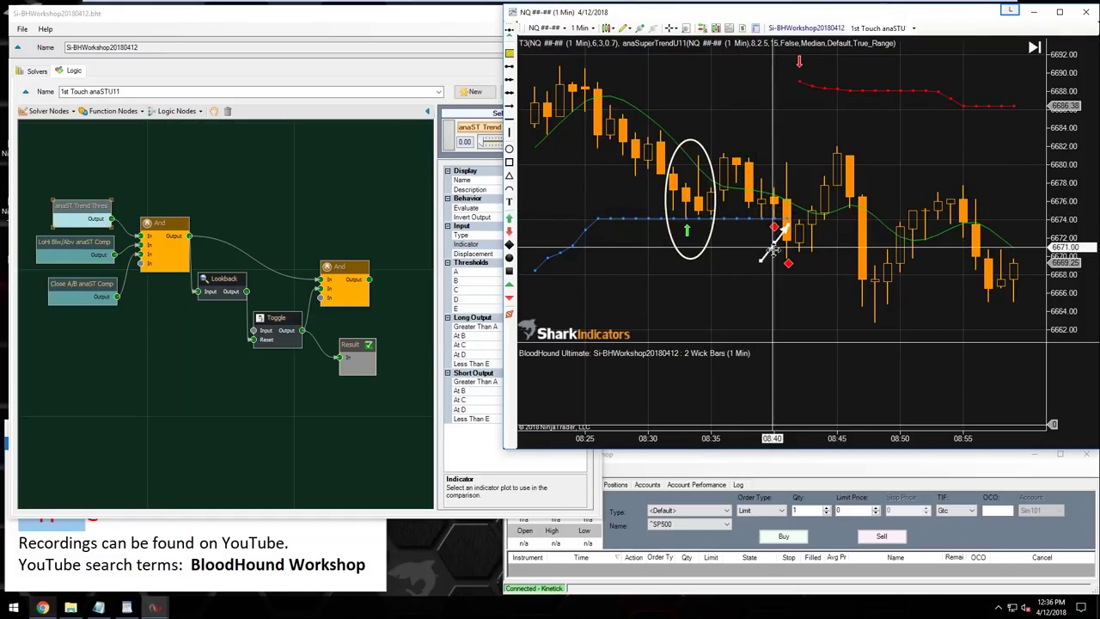
pyautogui.moveTo(770, 244); pyautogui.dragTo(778, 102)
pyautogui.moveTo(777, 168)
pyautogui.mouseDown()
pyautogui.moveTo(778, 208)
pyautogui.moveTo(749, 239)
pyautogui.moveTo(767, 242)
pyautogui.mouseUp()
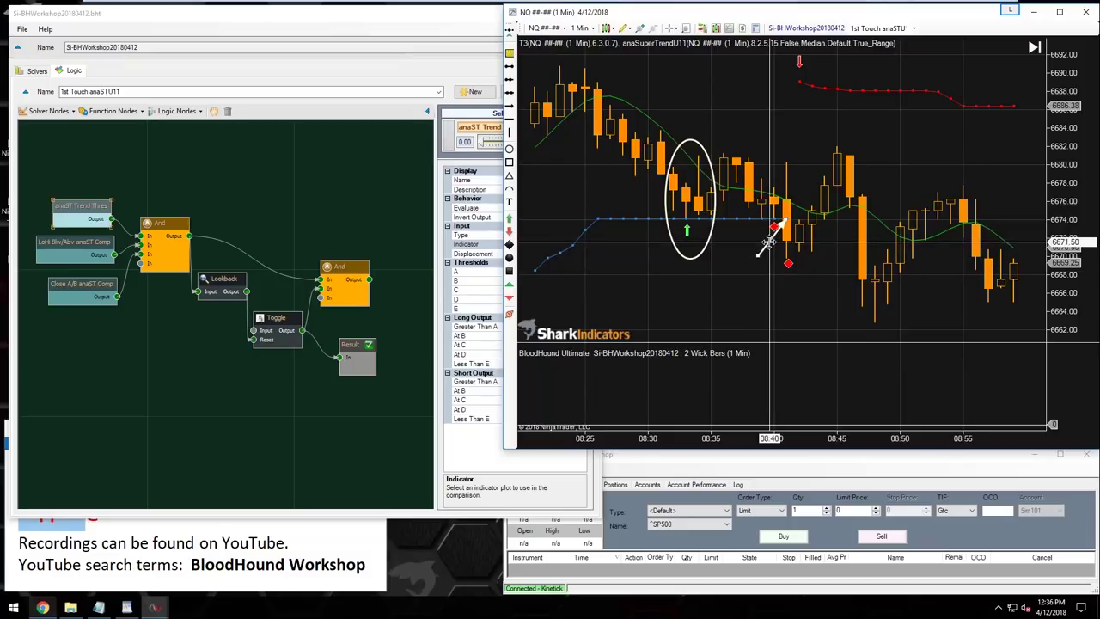
pyautogui.moveTo(767, 242)
pyautogui.mouseDown()
pyautogui.moveTo(788, 99)
pyautogui.moveTo(739, 206)
pyautogui.moveTo(730, 193)
pyautogui.moveTo(739, 183)
pyautogui.moveTo(765, 251)
pyautogui.mouseUp()
pyautogui.moveTo(778, 120)
pyautogui.mouseDown()
pyautogui.moveTo(785, 101)
pyautogui.moveTo(768, 233)
pyautogui.moveTo(782, 107)
pyautogui.mouseUp()
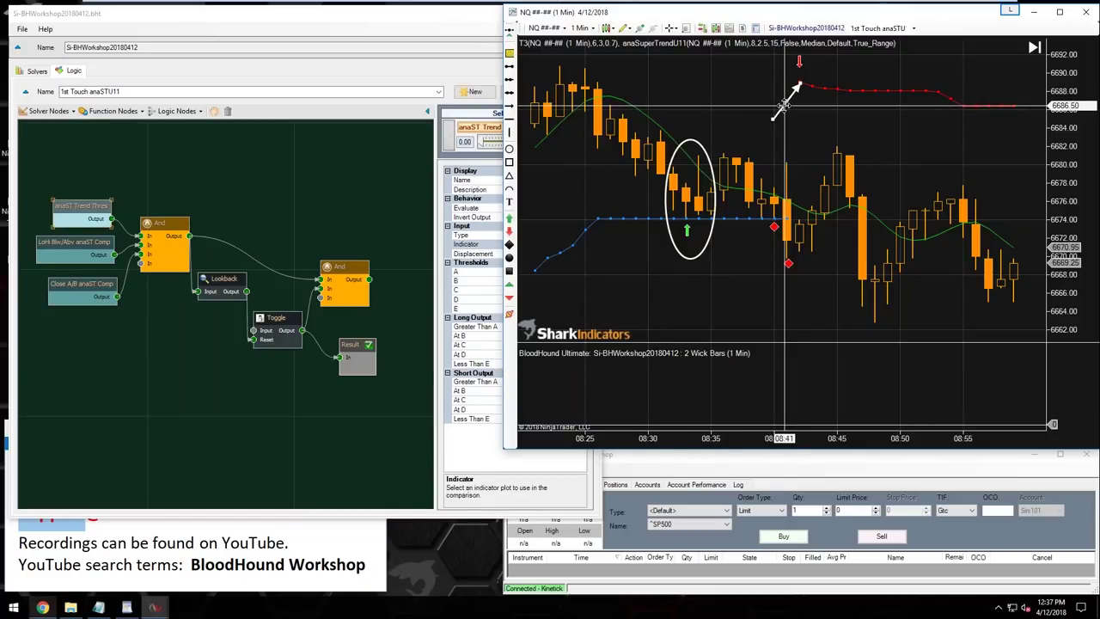
pyautogui.moveTo(781, 105)
pyautogui.mouseDown()
pyautogui.moveTo(768, 152)
pyautogui.moveTo(773, 230)
pyautogui.moveTo(773, 102)
pyautogui.moveTo(770, 230)
pyautogui.moveTo(730, 222)
pyautogui.moveTo(781, 248)
pyautogui.moveTo(790, 103)
pyautogui.moveTo(776, 108)
pyautogui.moveTo(779, 225)
pyautogui.moveTo(773, 217)
pyautogui.moveTo(762, 263)
pyautogui.mouseUp()
# - Add an Indicator Crossover solver node below the Toggle and connect its output to the Result node
pyautogui.click(213, 395)
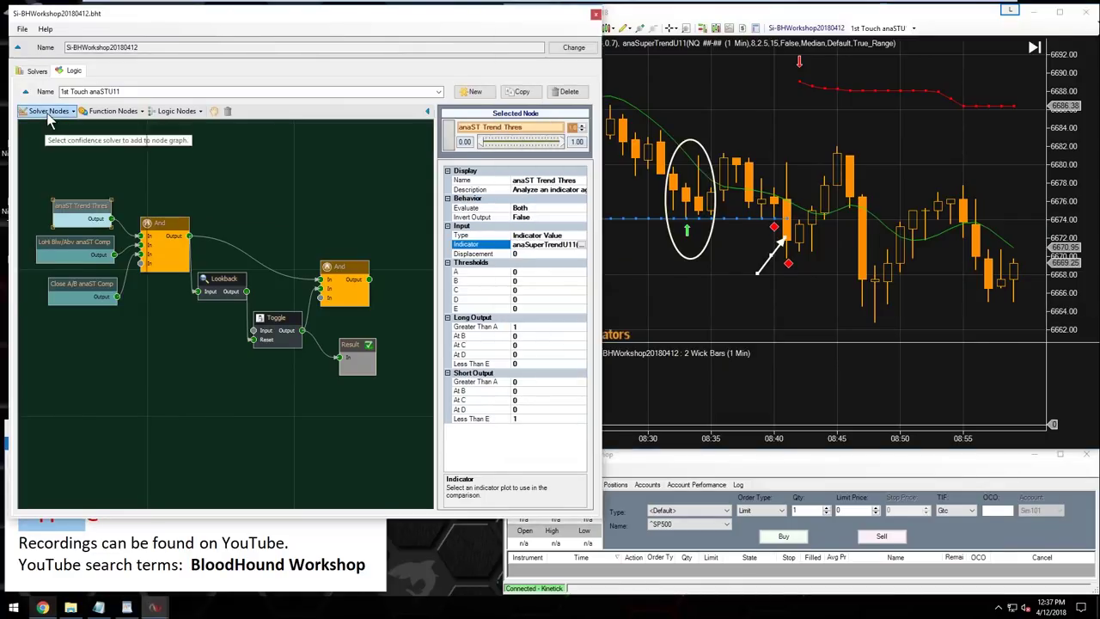
pyautogui.click(49, 112)
pyautogui.click(86, 223)
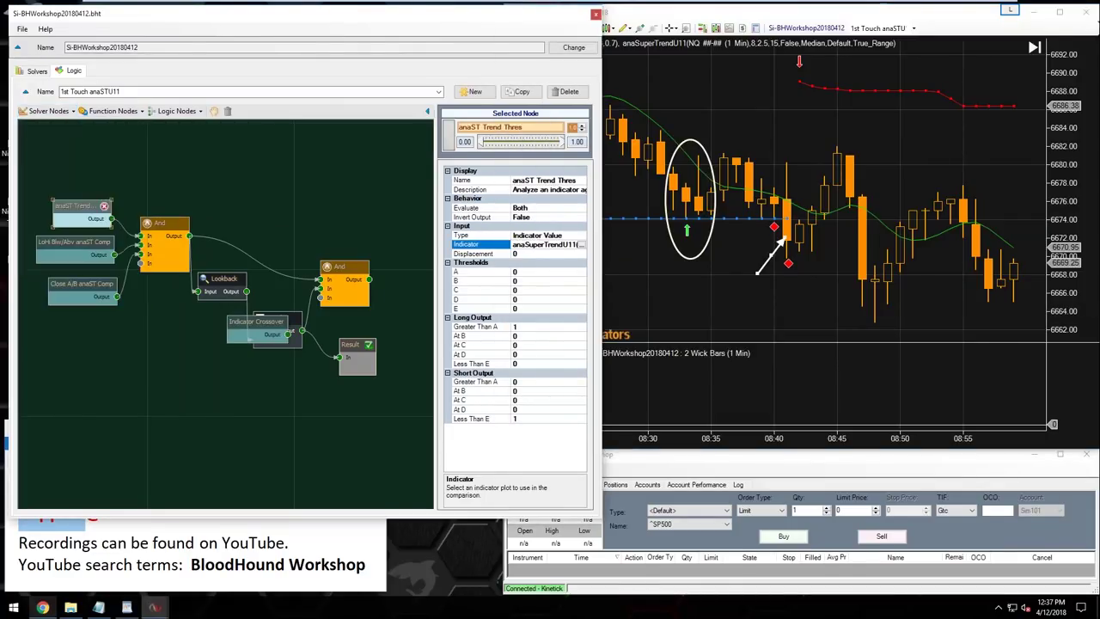
pyautogui.moveTo(267, 326); pyautogui.dragTo(326, 368)
pyautogui.moveTo(165, 378); pyautogui.dragTo(201, 375)
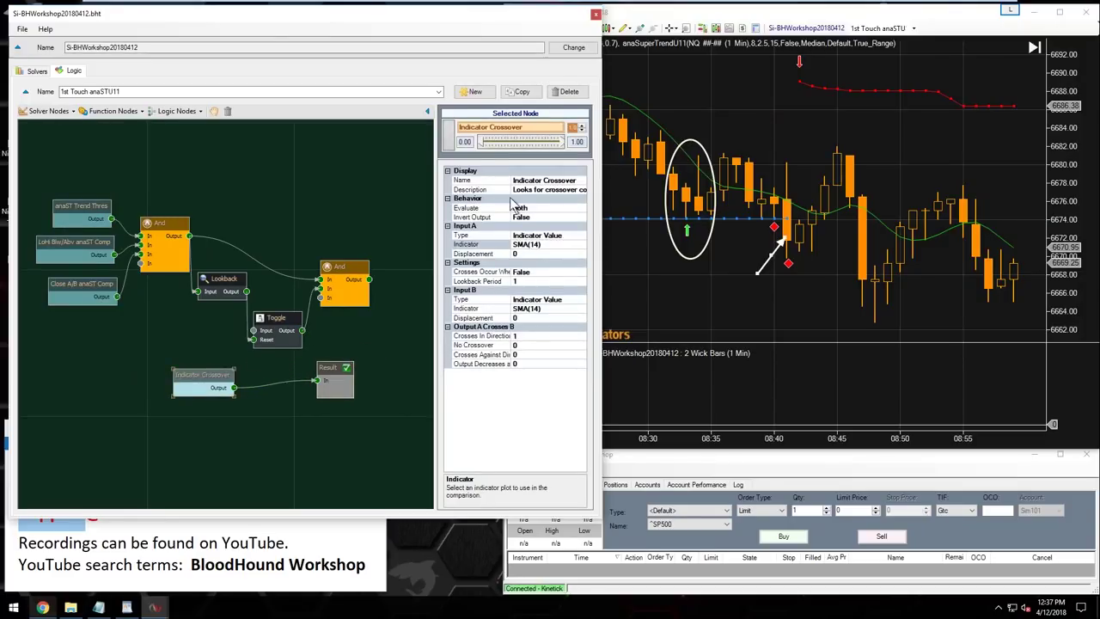
# - Rename the crossover solver as Close XO anaST and set its Input A type to Price
pyautogui.click(538, 179)
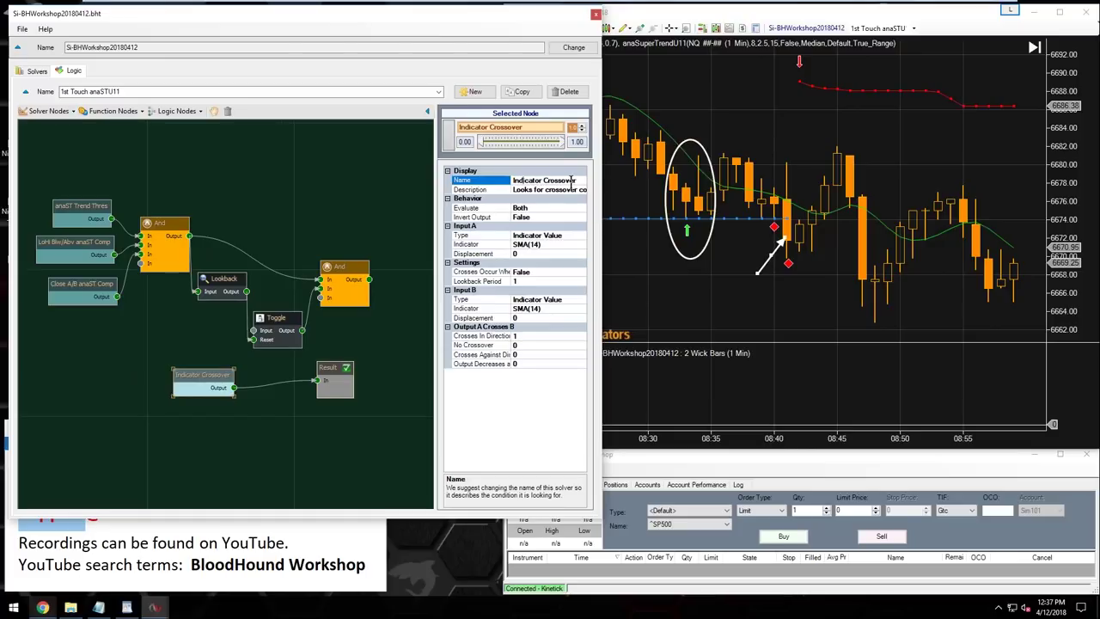
pyautogui.moveTo(576, 179); pyautogui.dragTo(493, 187)
pyautogui.write('P')
pyautogui.click(543, 235)
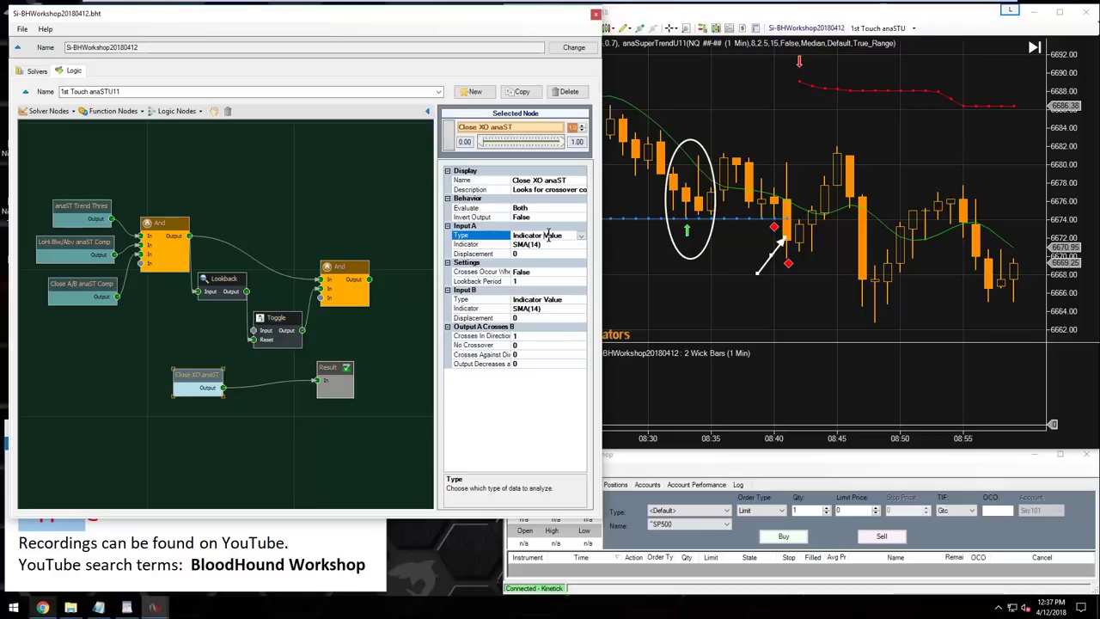
pyautogui.press('Up')
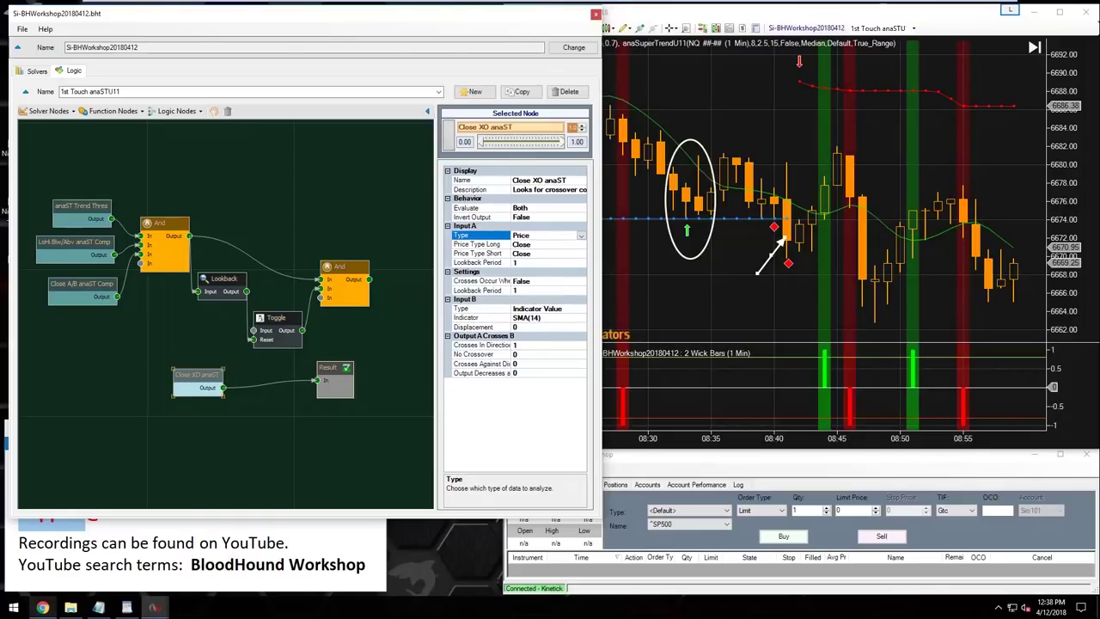
# - Set the Input B indicator of Close XO anaST to anaSuperTrendU11 using the StopDot plot, and nudge the node
pyautogui.click(540, 318)
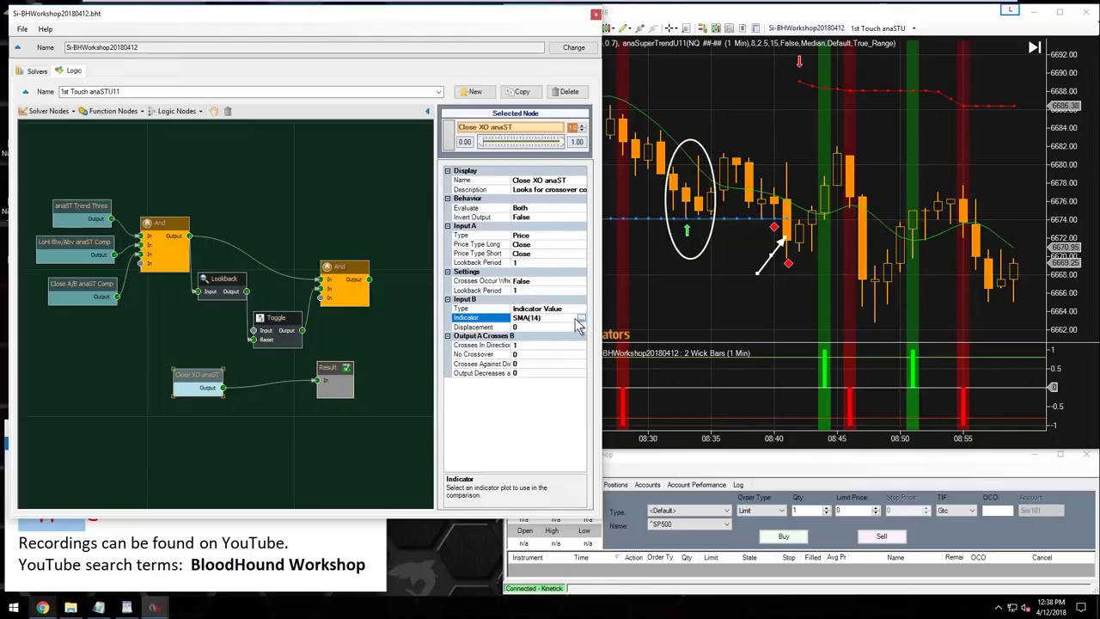
pyautogui.click(580, 317)
pyautogui.click(151, 264)
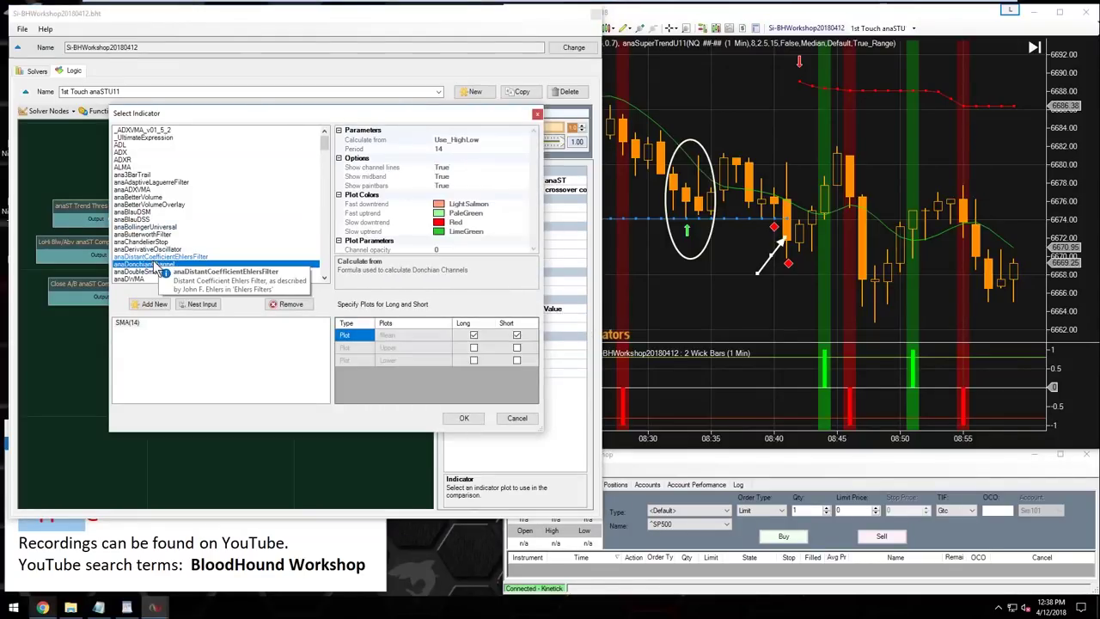
pyautogui.scroll(-1, 326, 274)
pyautogui.scroll(-10, 325, 273)
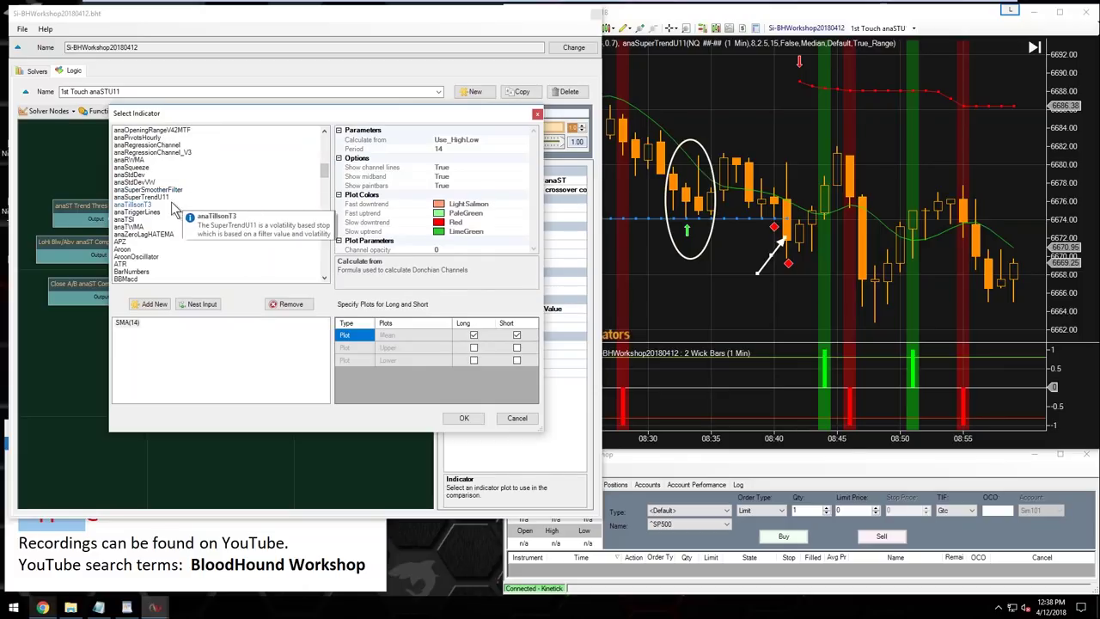
pyautogui.click(170, 197)
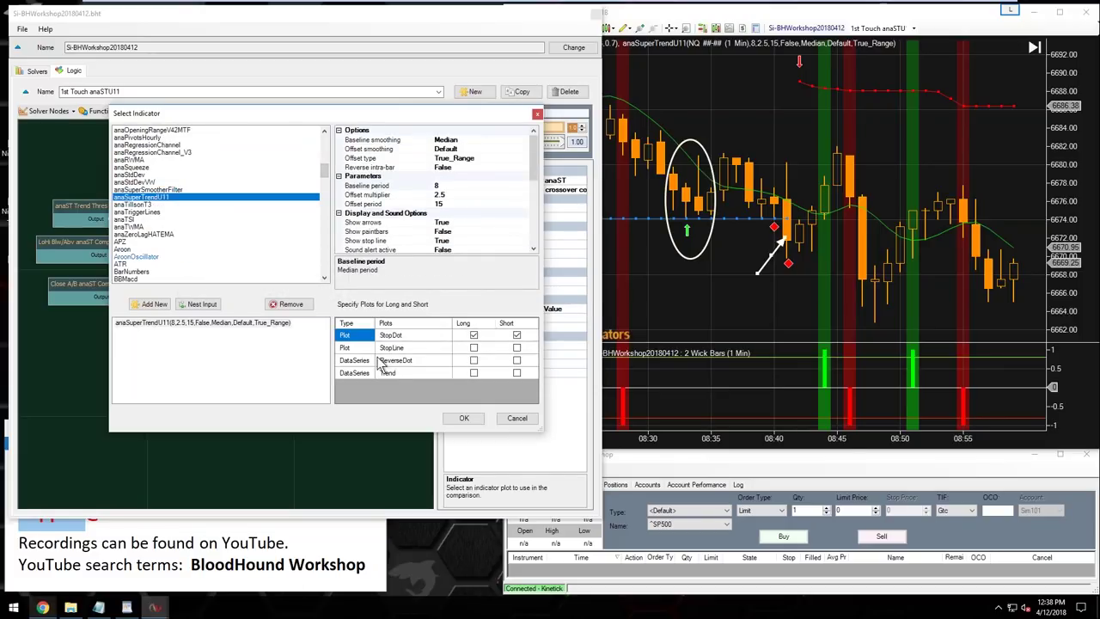
pyautogui.click(463, 417)
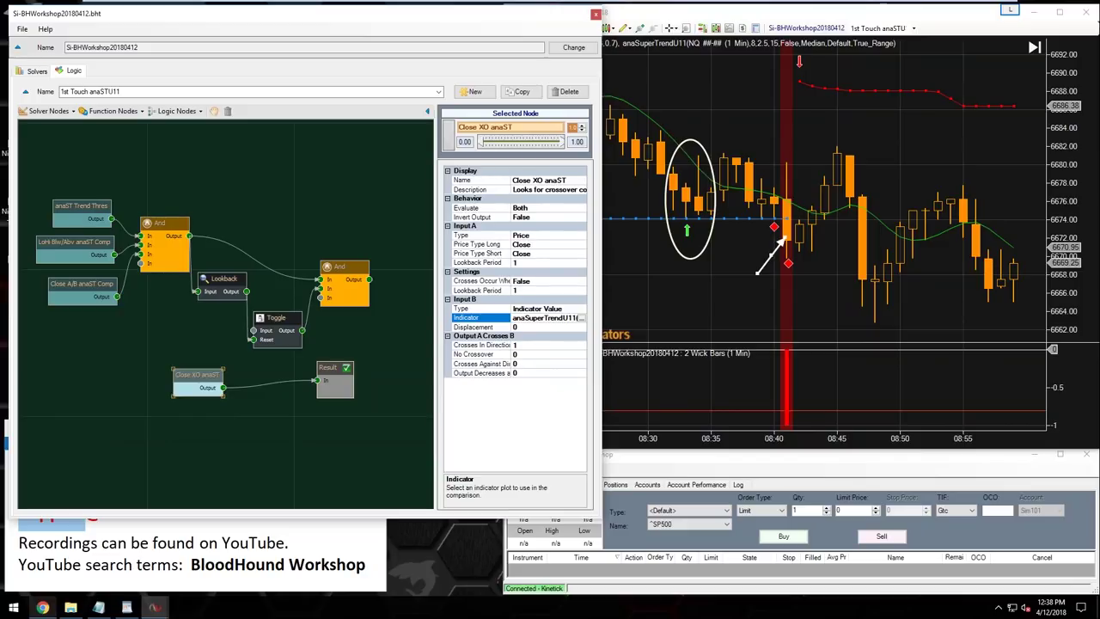
pyautogui.moveTo(193, 375); pyautogui.dragTo(210, 379)
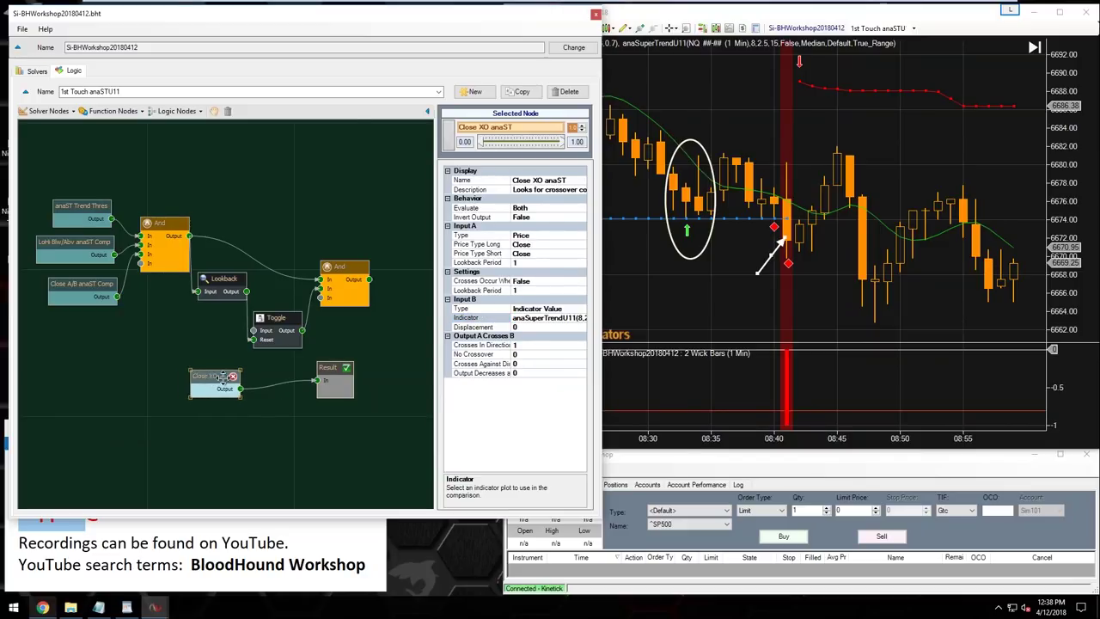
# - Enlarge the chart and examine the Close XO anaST signals at the trend changes across earlier and later bars
pyautogui.click(701, 292)
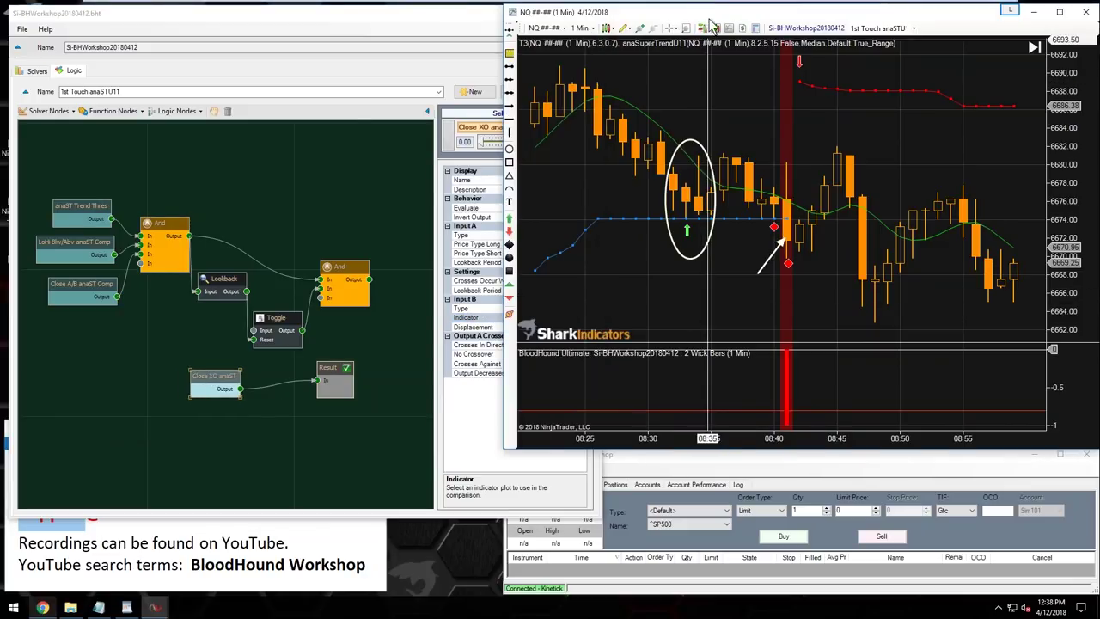
pyautogui.press('super+Up')
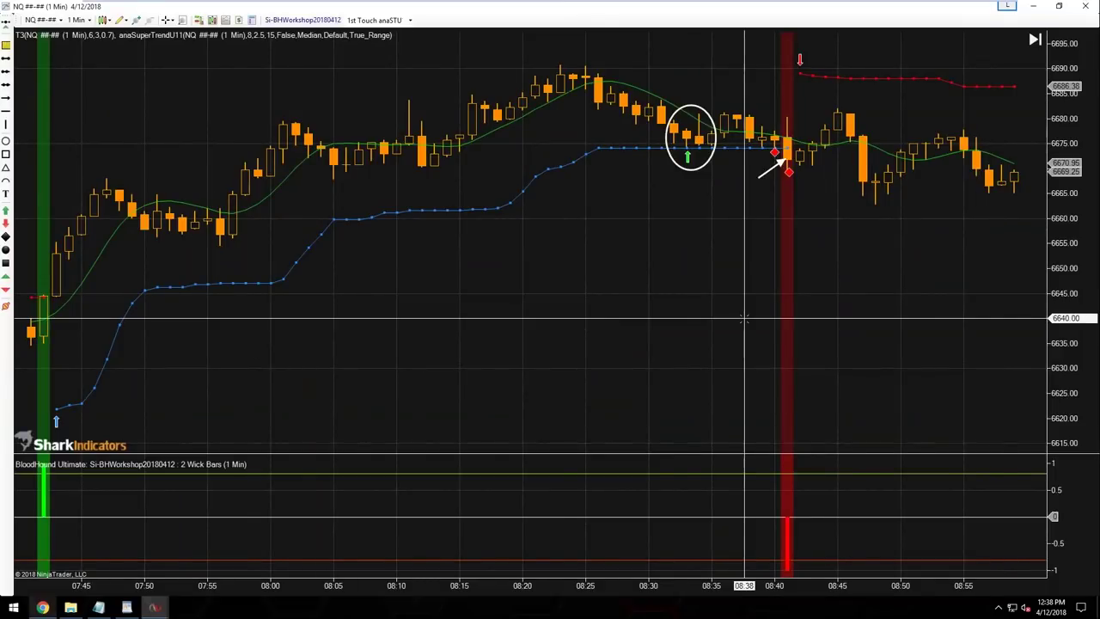
pyautogui.scroll(10, 744, 318)
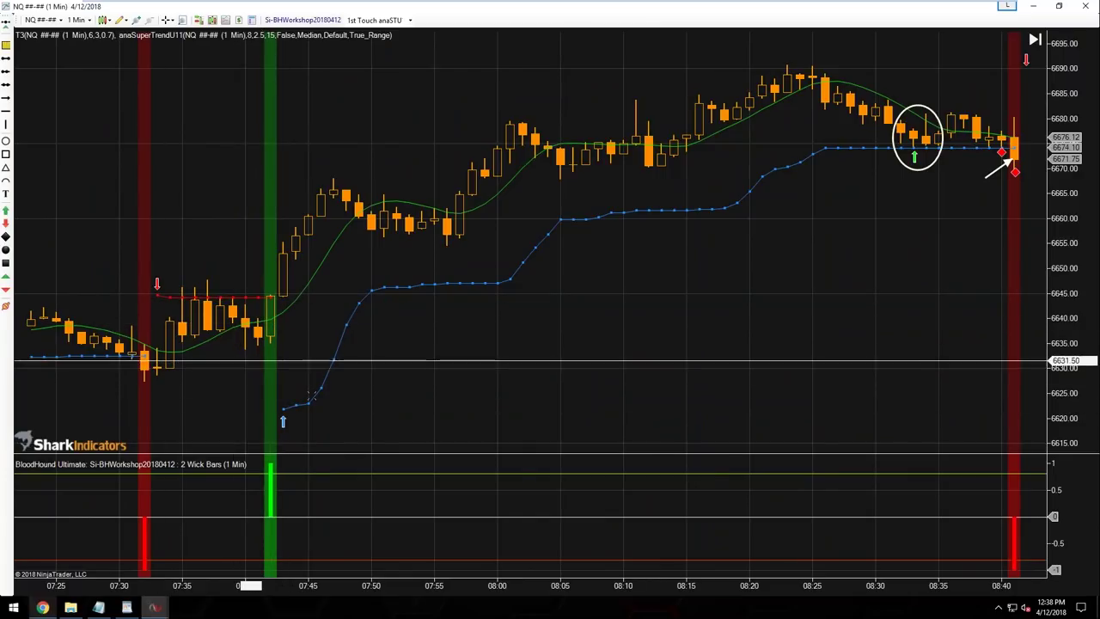
pyautogui.scroll(-3, 508, 388)
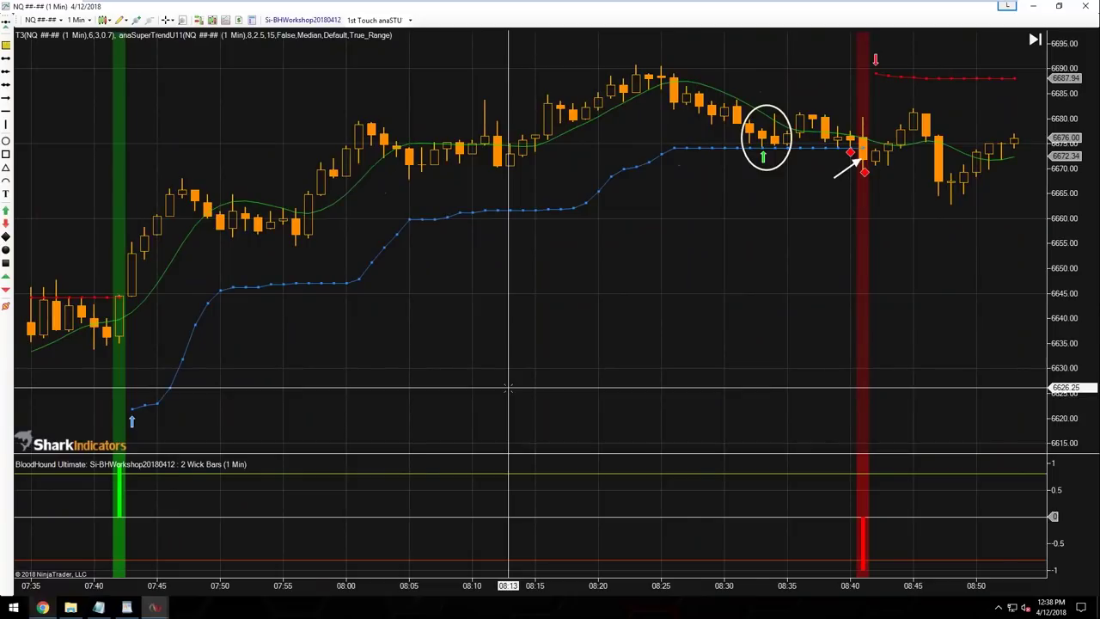
pyautogui.scroll(-3, 508, 387)
pyautogui.scroll(5, 370, 375)
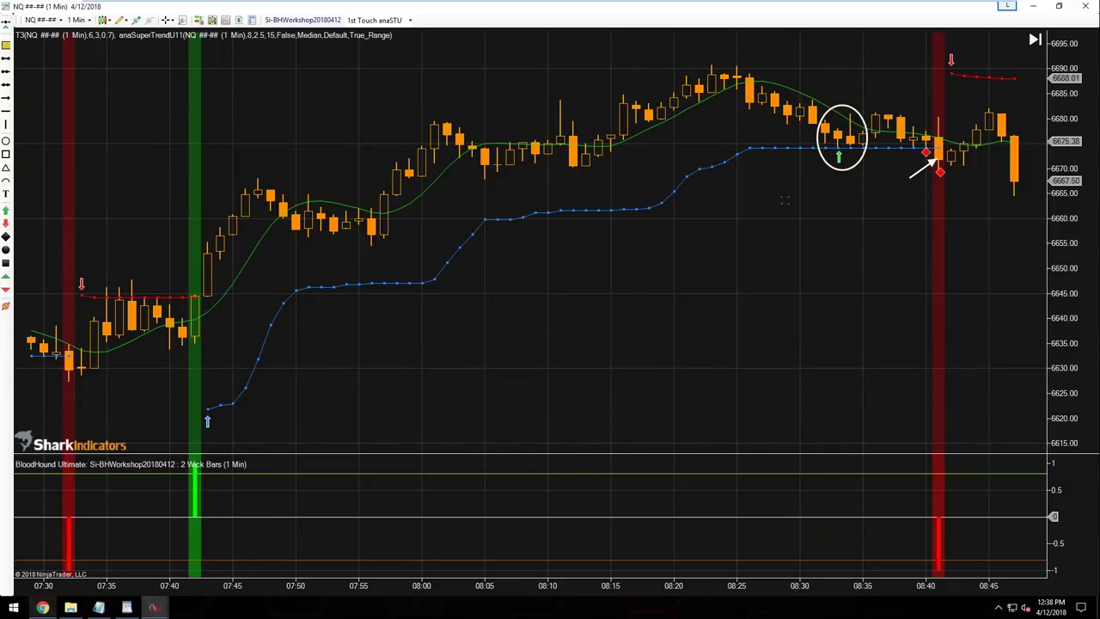
pyautogui.doubleClick(628, 12)
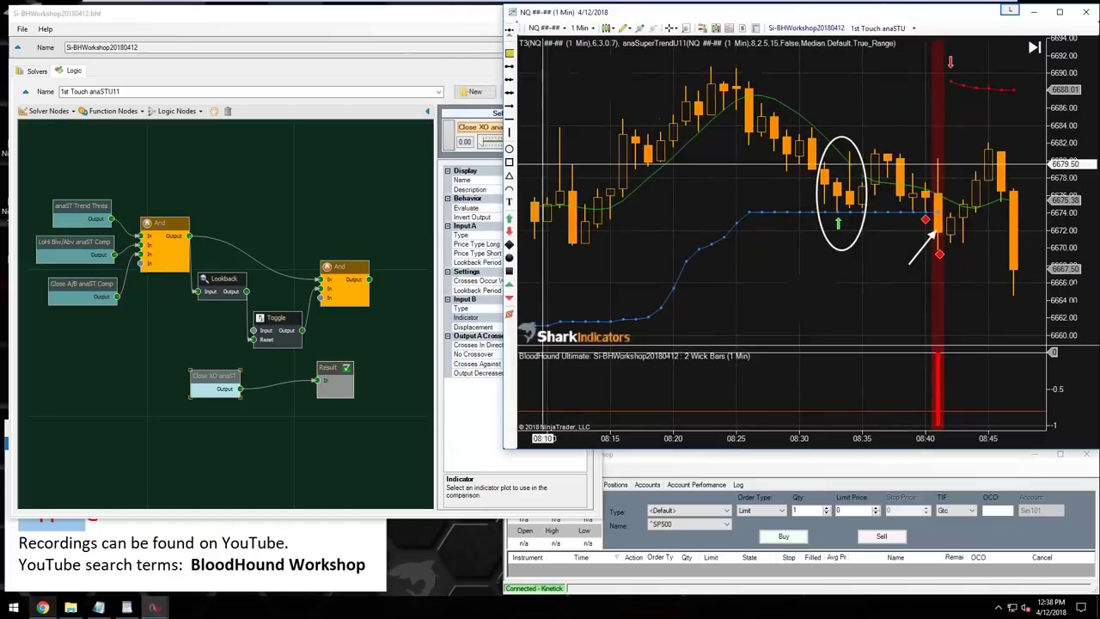
# - Connect Close XO anaST to the Toggle's Input and the Toggle's Output to the Result node
pyautogui.moveTo(213, 377); pyautogui.dragTo(254, 330)
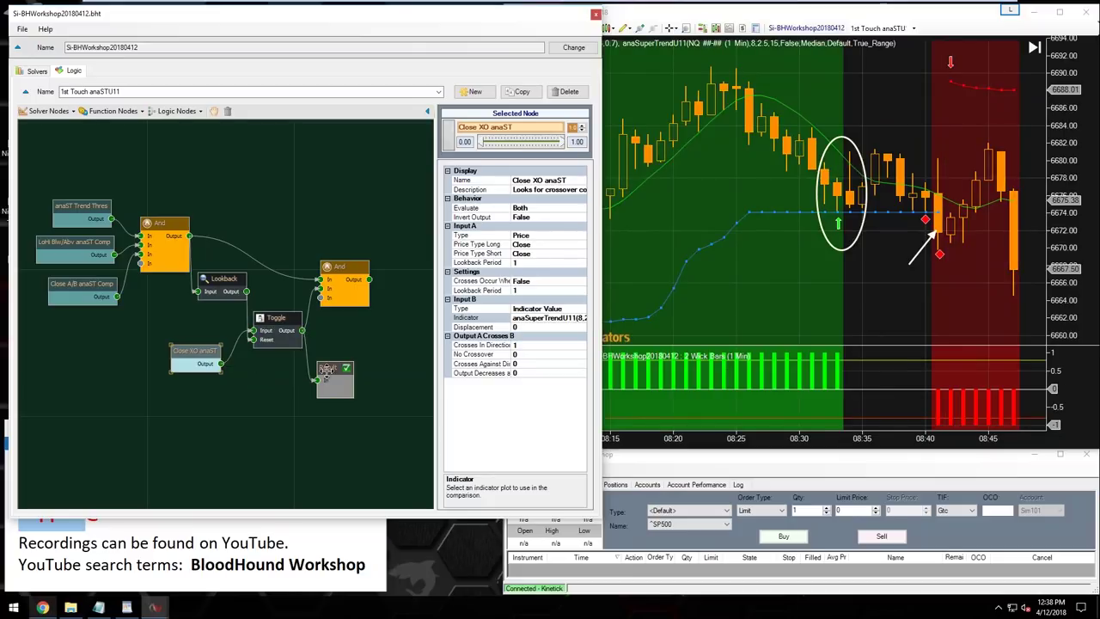
pyautogui.moveTo(326, 371); pyautogui.dragTo(337, 335)
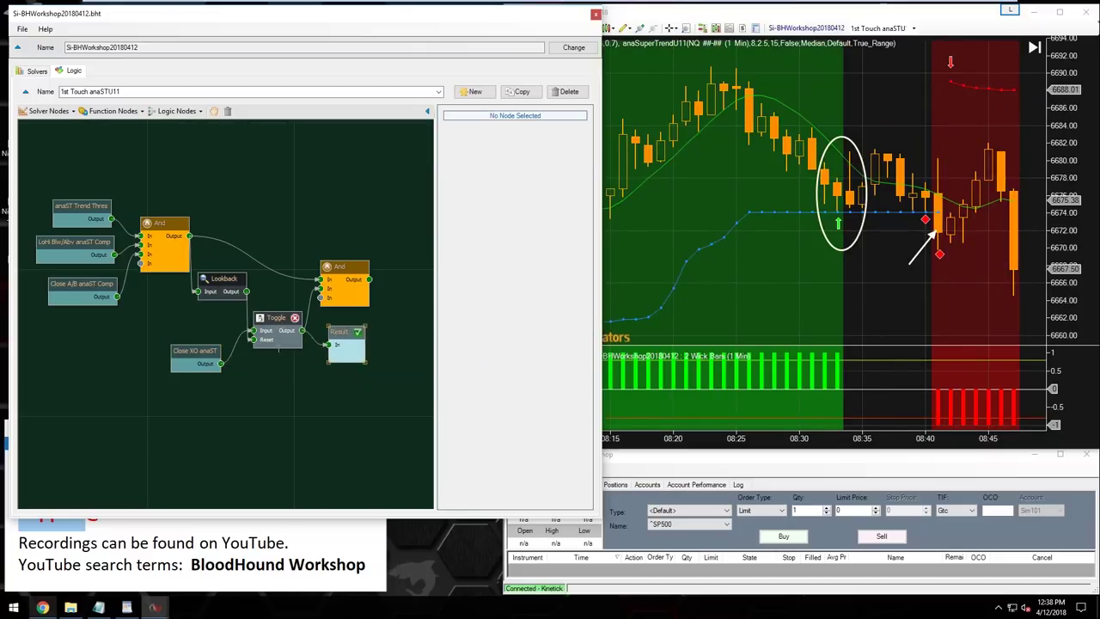
# - Arrange Close XO anaST above Lookback beside the Toggle, and move all three together between the two And nodes
pyautogui.scroll(4, 314, 430)
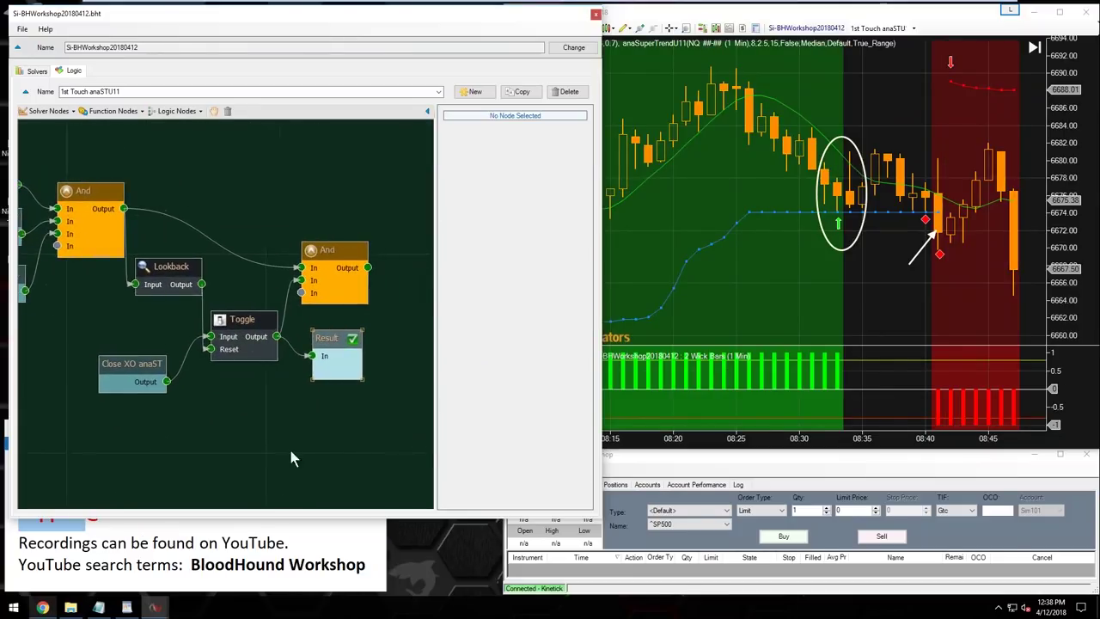
pyautogui.scroll(3, 287, 456)
pyautogui.click(117, 320)
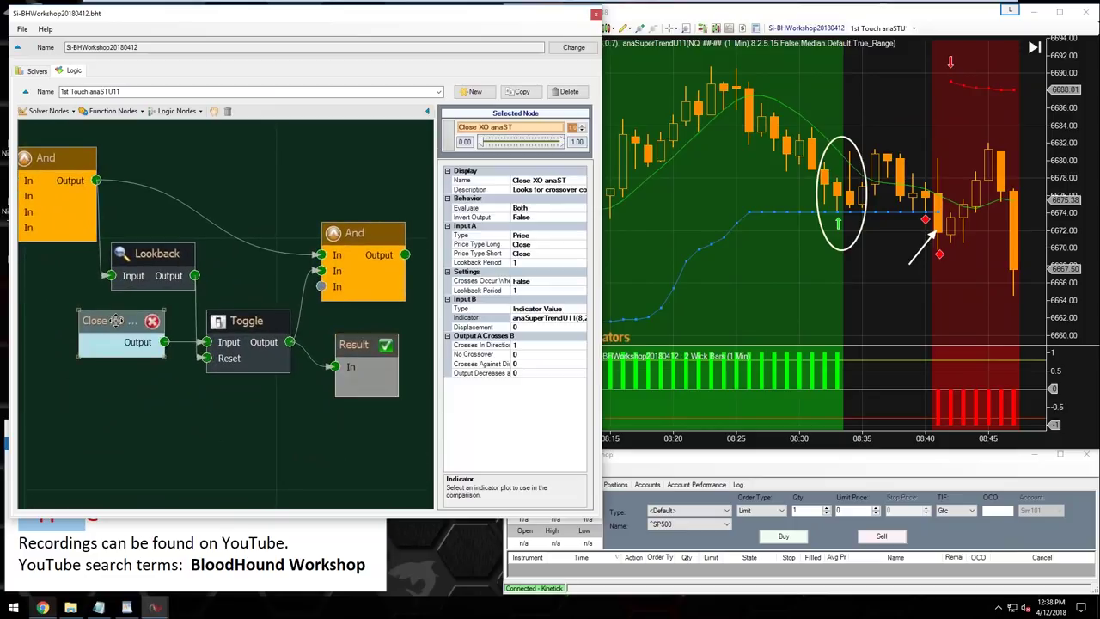
pyautogui.click(247, 321)
pyautogui.moveTo(152, 253); pyautogui.dragTo(152, 378)
pyautogui.moveTo(82, 292); pyautogui.dragTo(314, 425)
pyautogui.moveTo(257, 320); pyautogui.dragTo(266, 264)
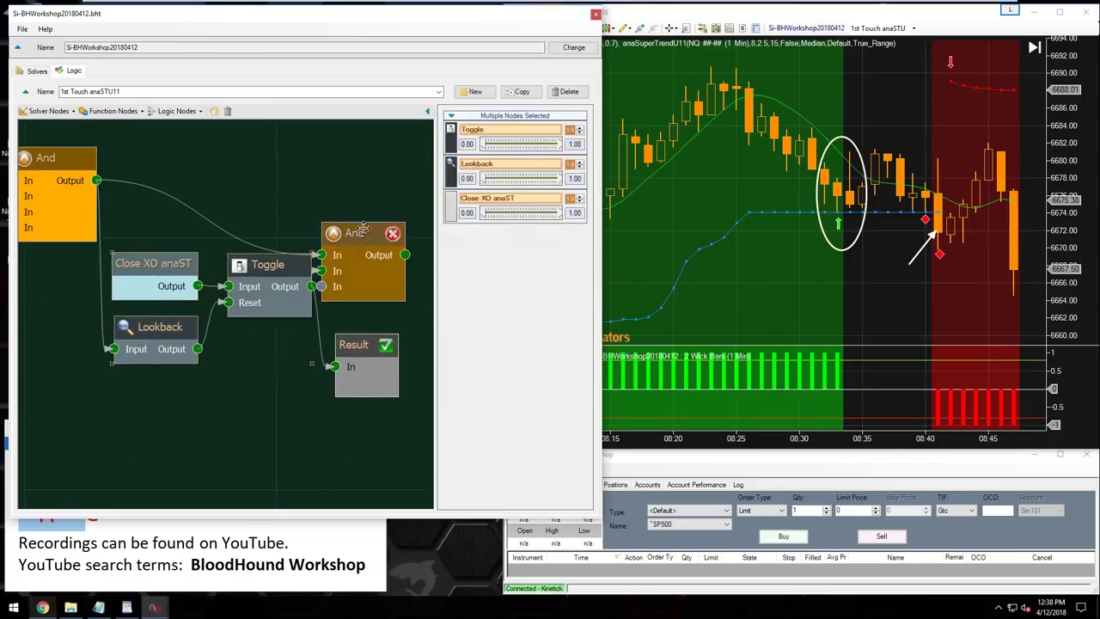
pyautogui.click(303, 396)
pyautogui.scroll(-1, 304, 396)
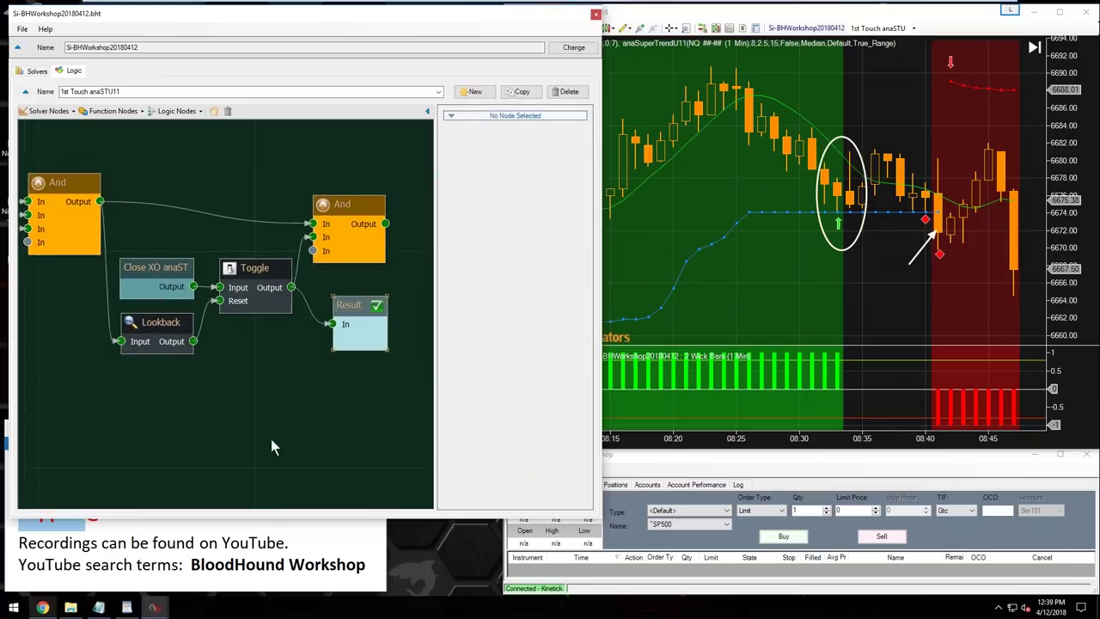
# - Examine the Toggle's output on the enlarged chart, pointing the white arrow at the blue line just before 08:40
pyautogui.click(770, 26)
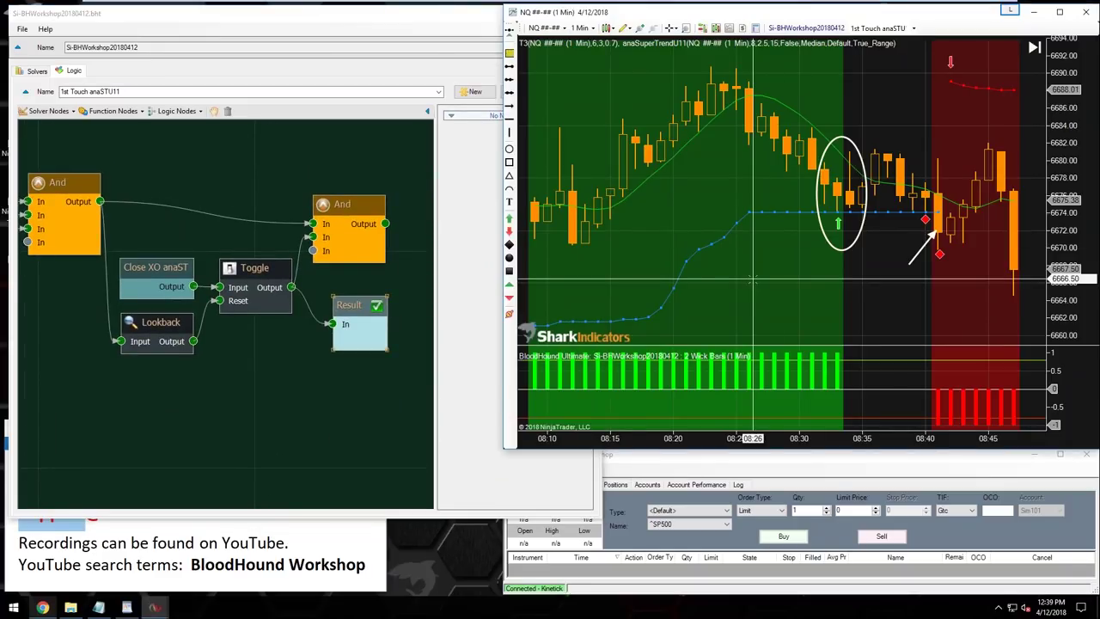
pyautogui.doubleClick(771, 12)
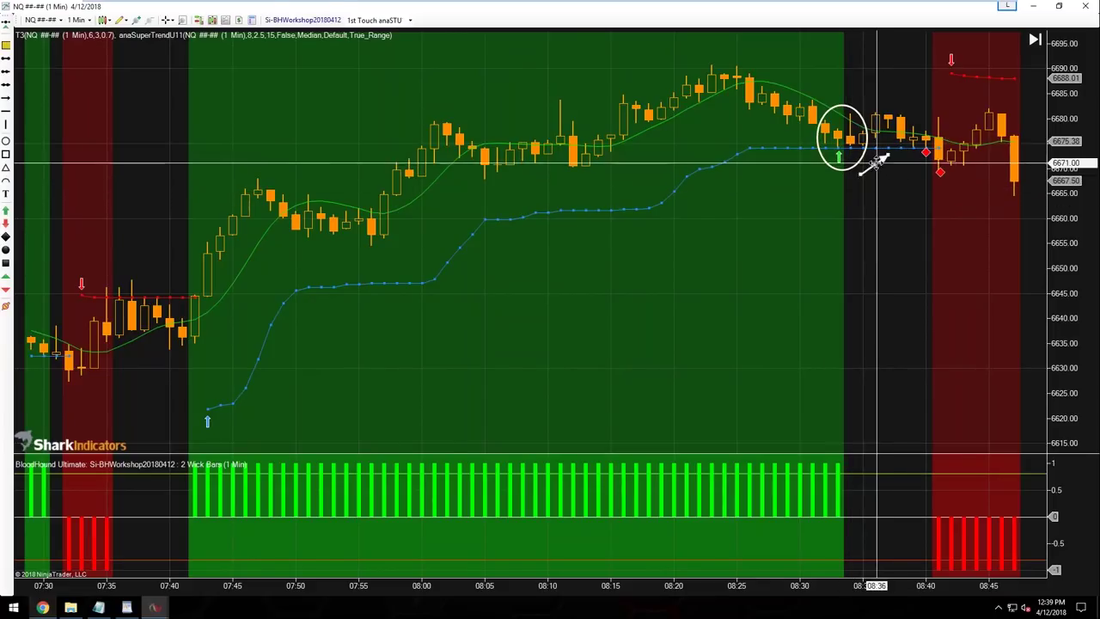
pyautogui.doubleClick(820, 17)
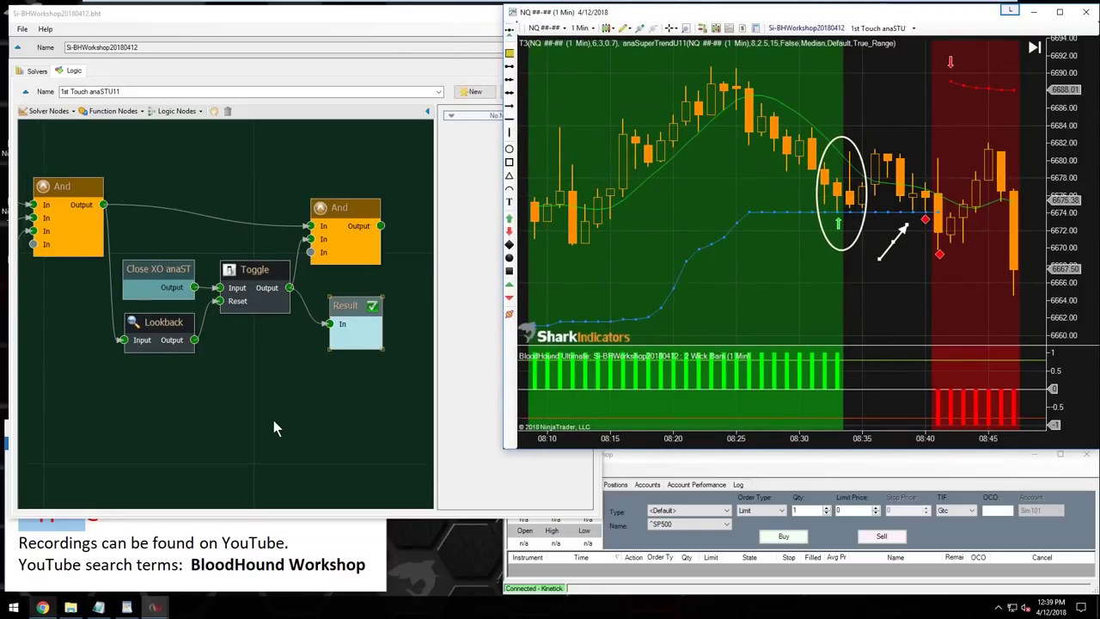
# - Move the Result node beside the second And node and connect that And's output to it
pyautogui.scroll(-3, 273, 427)
pyautogui.click(317, 430)
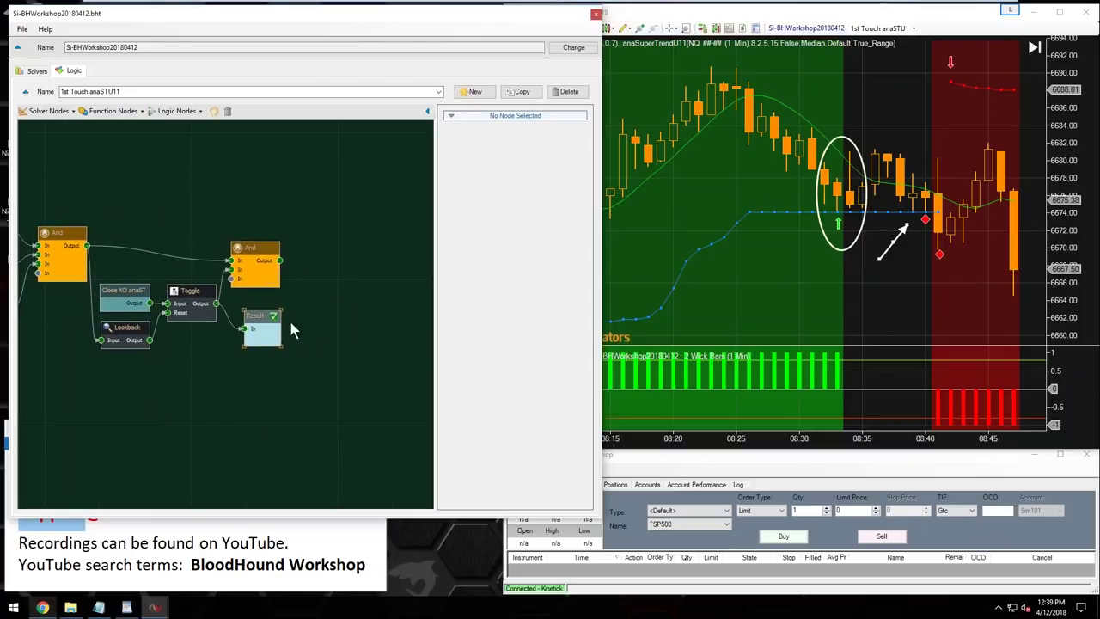
pyautogui.moveTo(251, 317); pyautogui.dragTo(316, 288)
pyautogui.moveTo(280, 260); pyautogui.dragTo(307, 249)
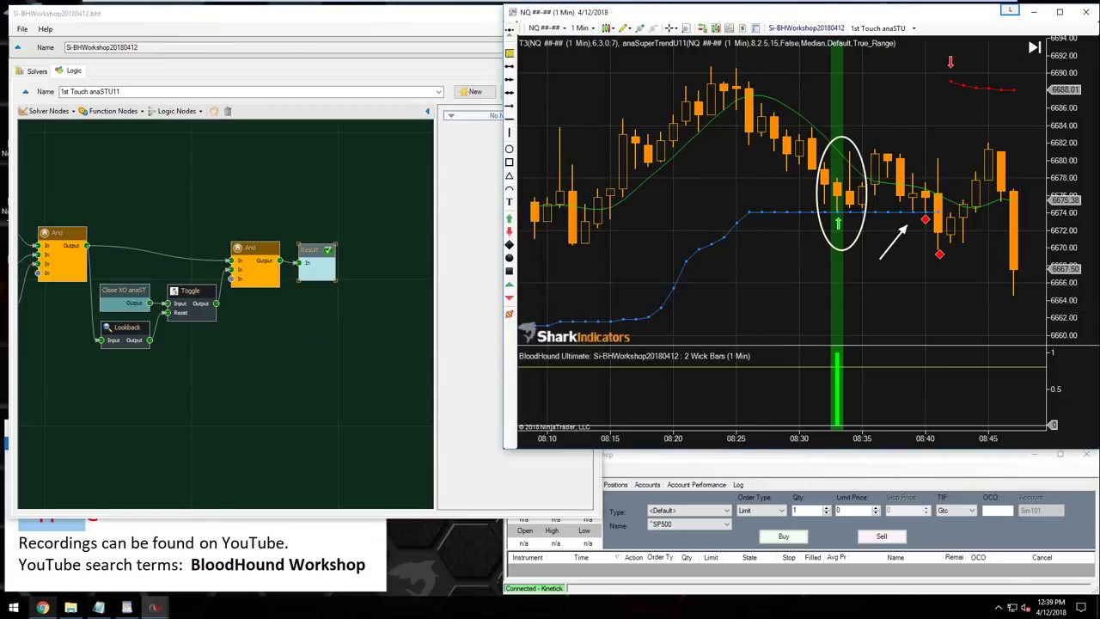
# - Examine the final first-touch signals on the enlarged chart, from the 08:40 touch back to the bars around 07:00
pyautogui.doubleClick(798, 18)
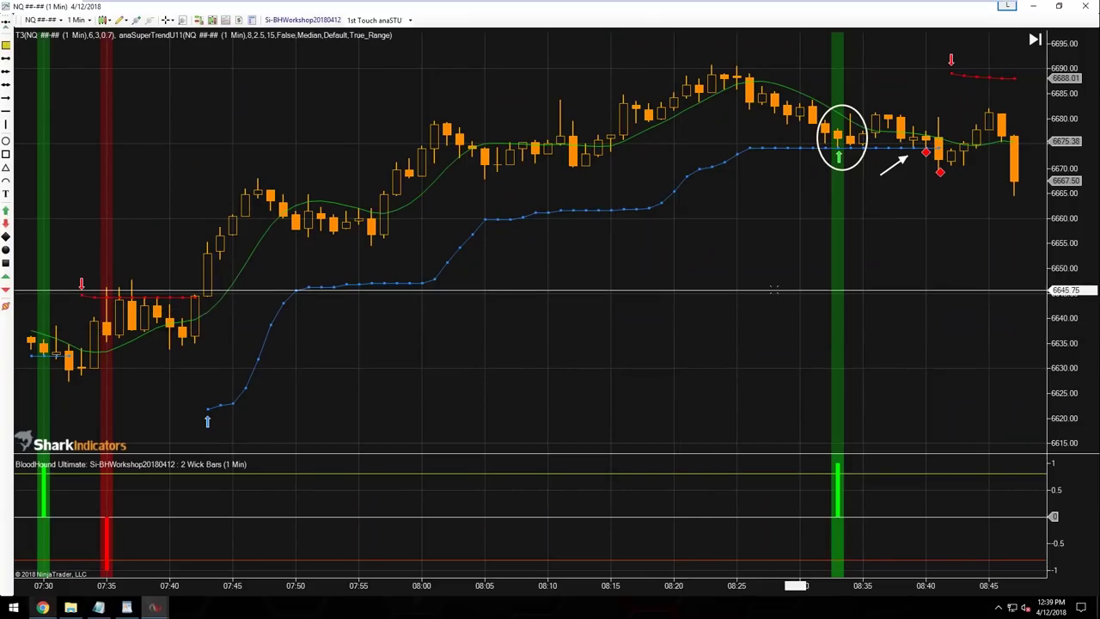
pyautogui.moveTo(763, 292); pyautogui.dragTo(631, 300)
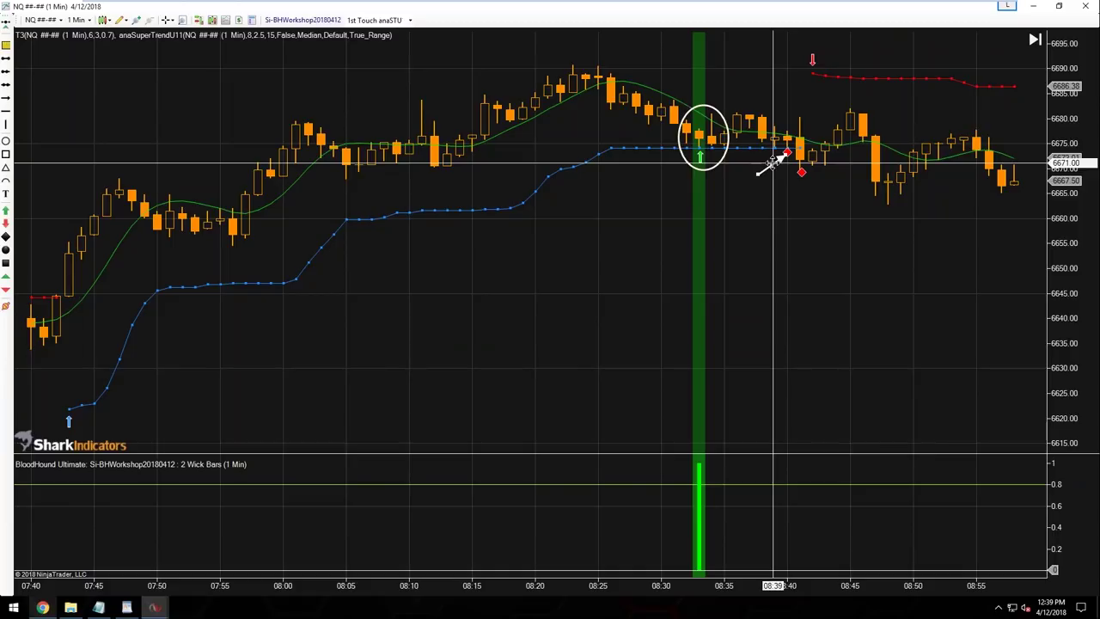
pyautogui.scroll(10, 988, 152)
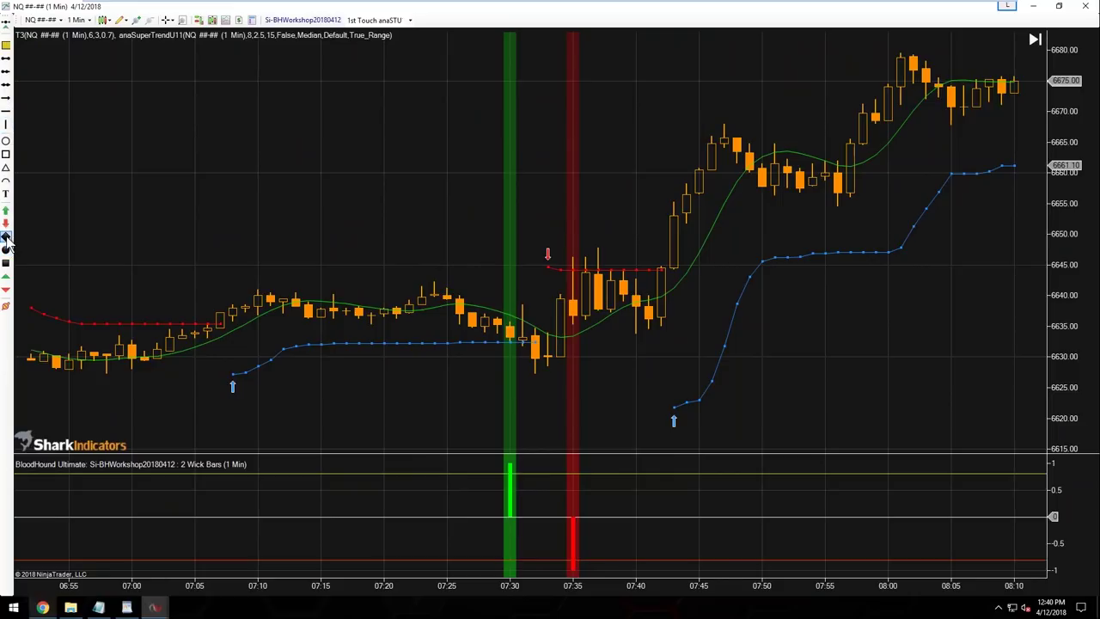
# - Mark the two bars immediately after the 07:35 short signal with red diamonds above their highs
pyautogui.click(585, 248)
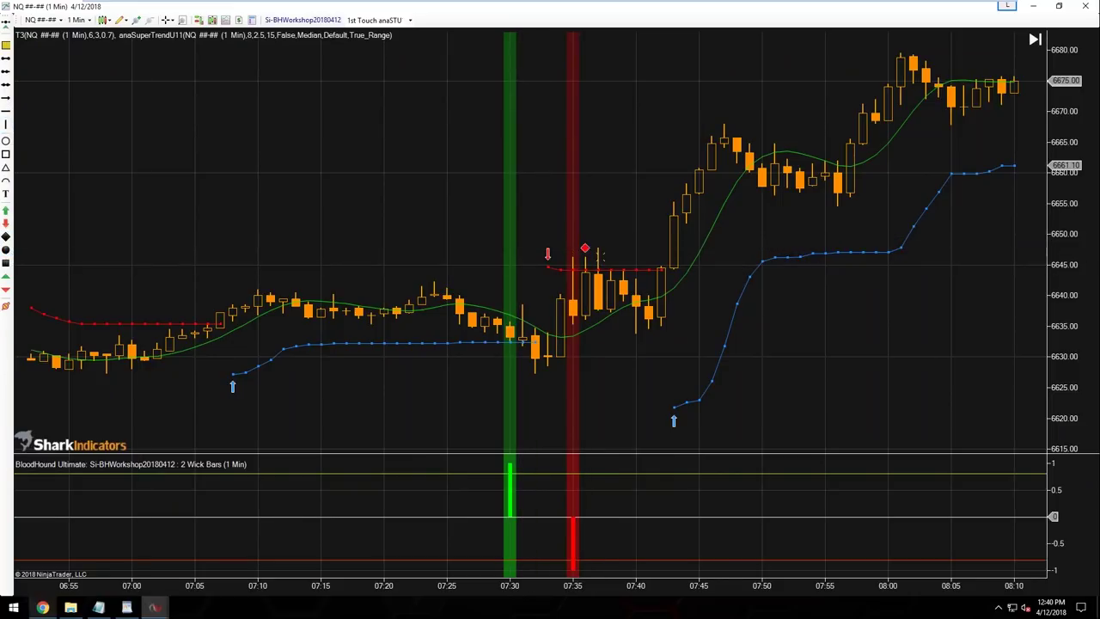
pyautogui.click(597, 249)
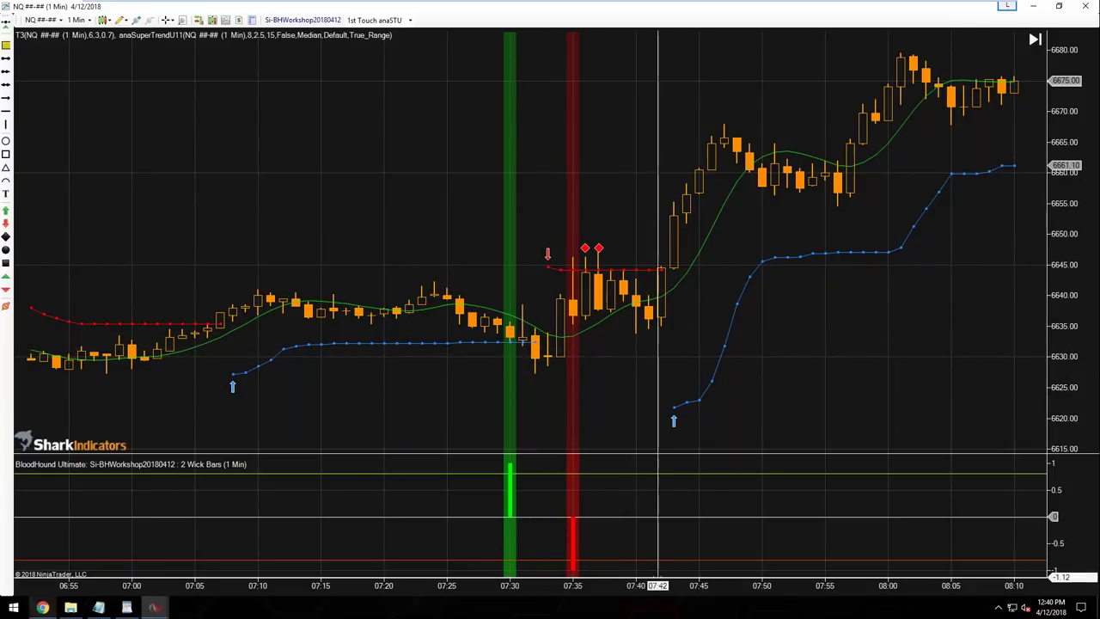
# - Examine the first-touch signals on earlier bars, from 07:35 back to the 05:24 signal and the 05:44 touch
pyautogui.scroll(2, 349, 565)
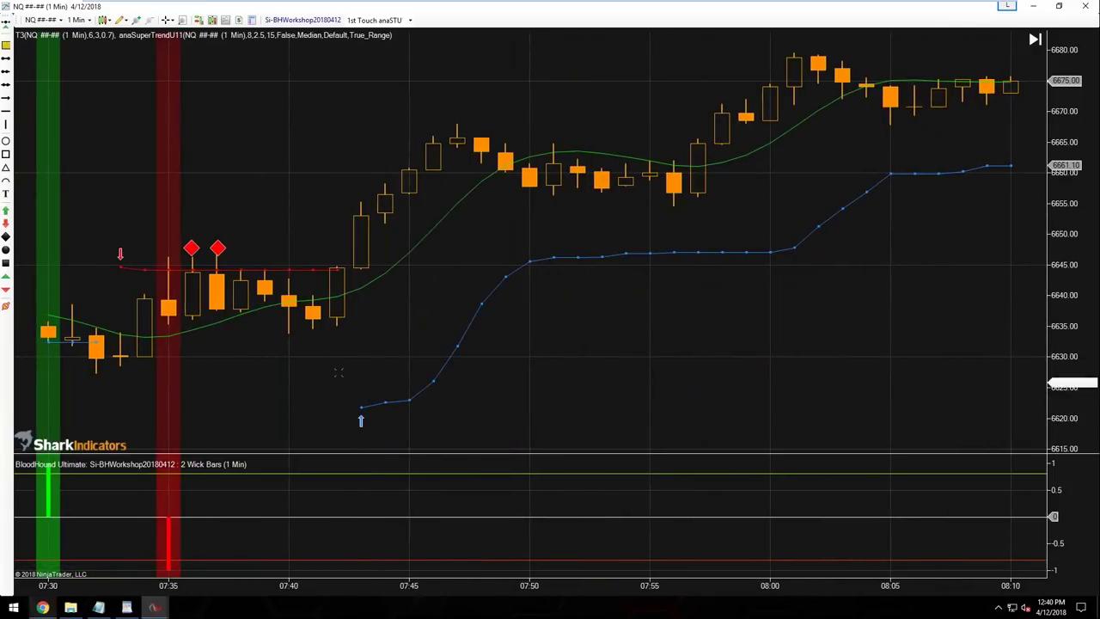
pyautogui.scroll(3, 728, 333)
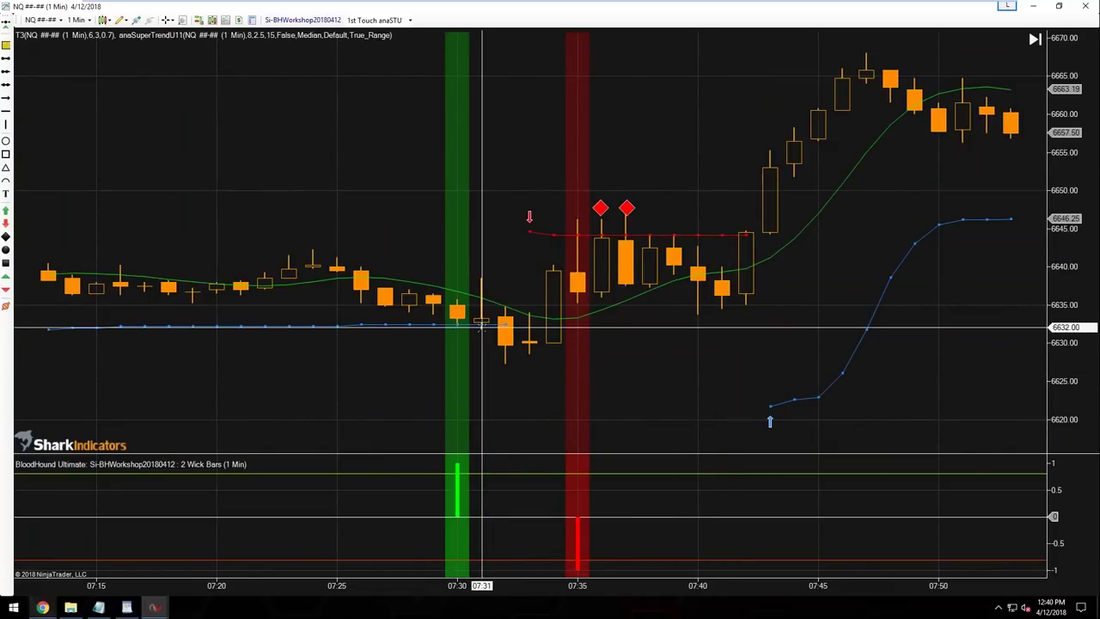
pyautogui.scroll(8, 482, 326)
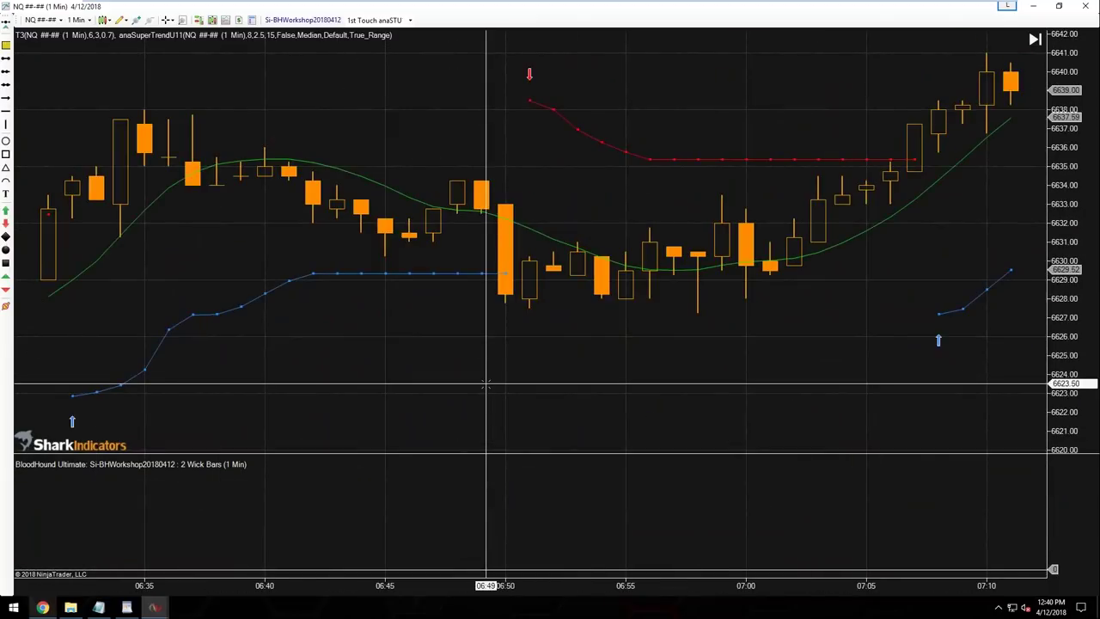
pyautogui.scroll(8, 486, 384)
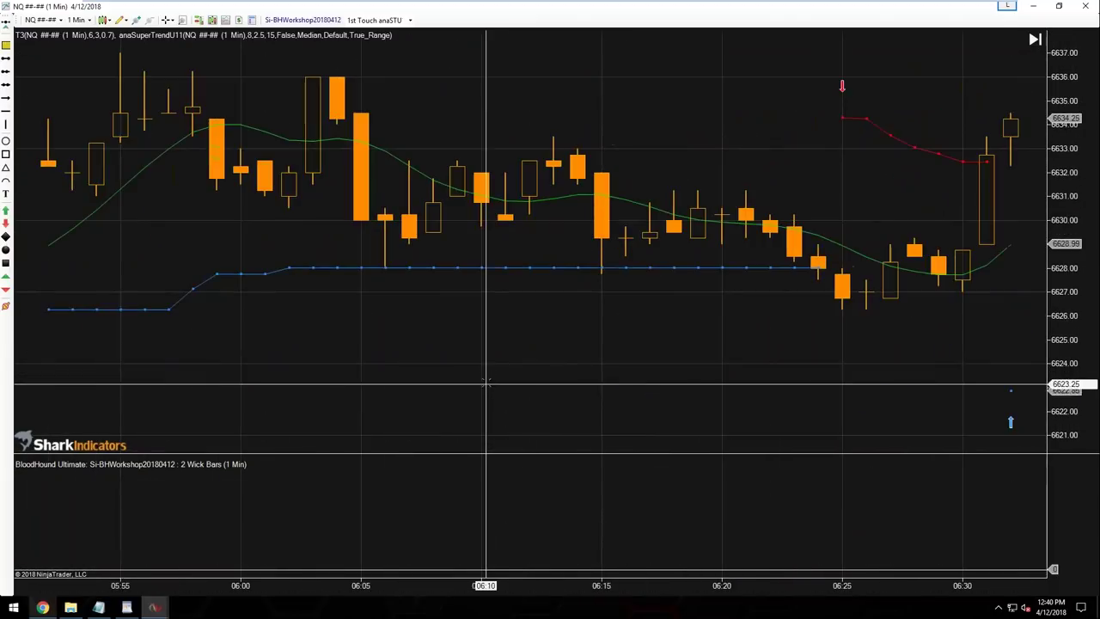
pyautogui.scroll(8, 468, 384)
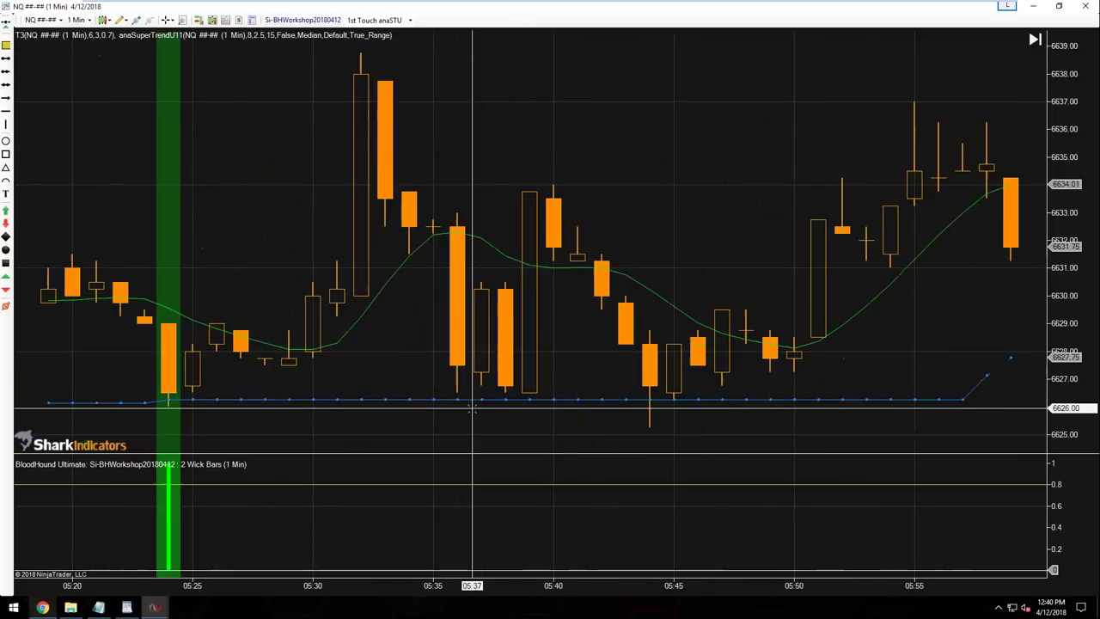
pyautogui.scroll(1, 471, 410)
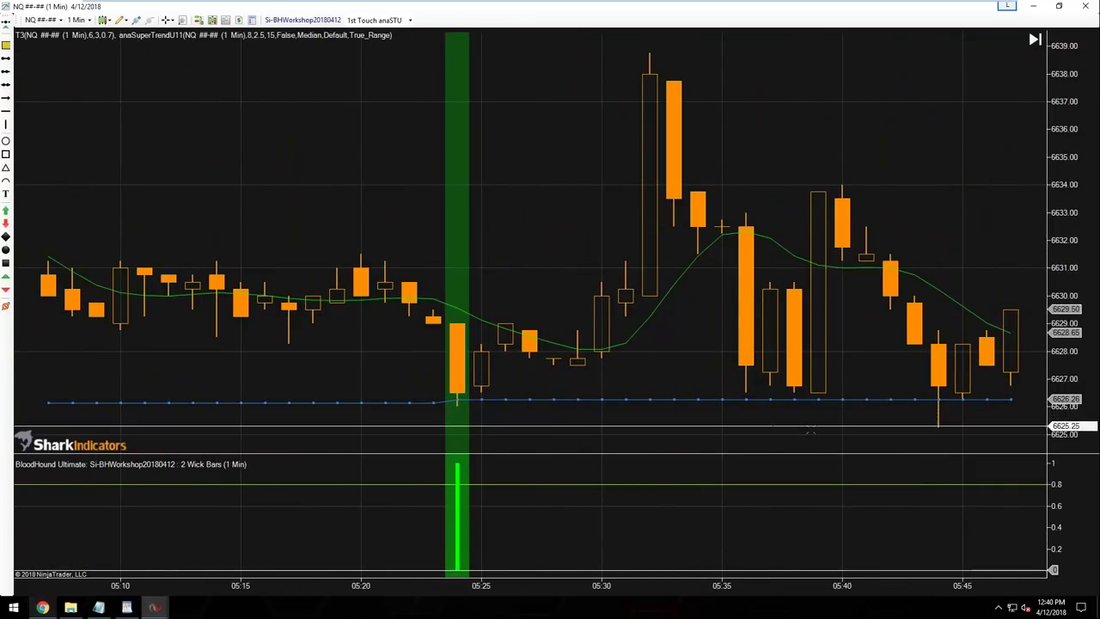
pyautogui.middleClick(684, 434)
pyautogui.scroll(-1, 684, 434)
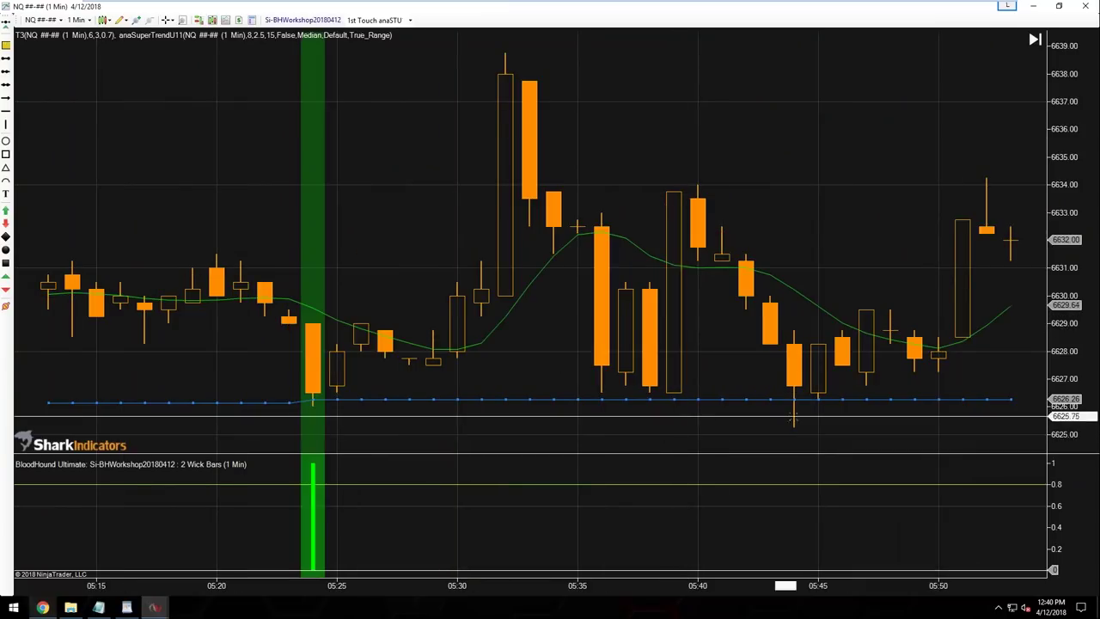
pyautogui.scroll(-4, 803, 409)
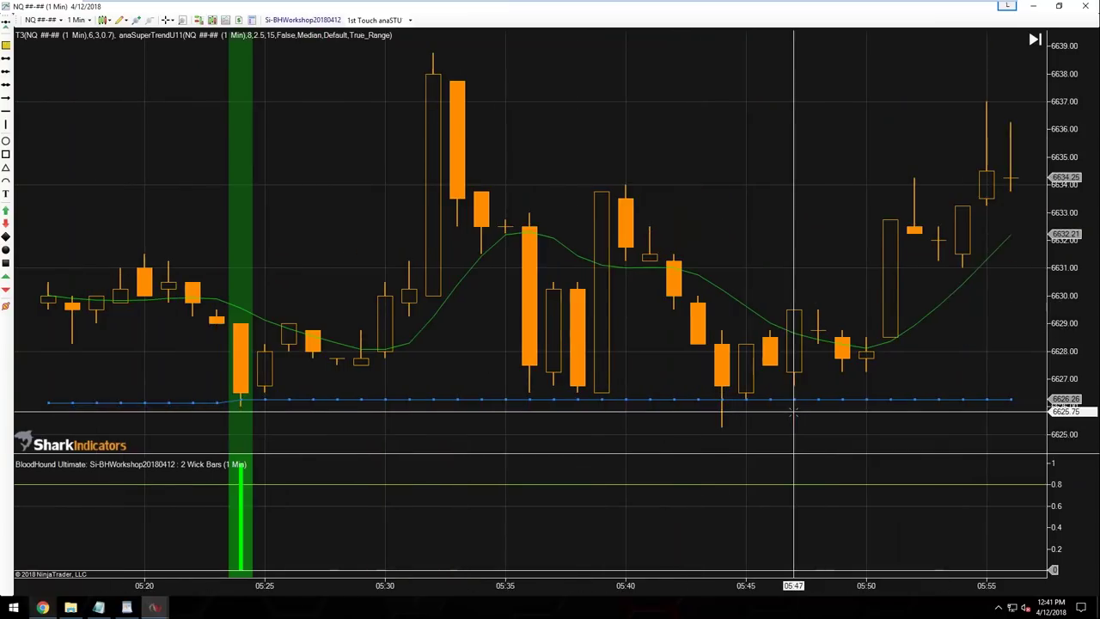
pyautogui.scroll(-3, 537, 404)
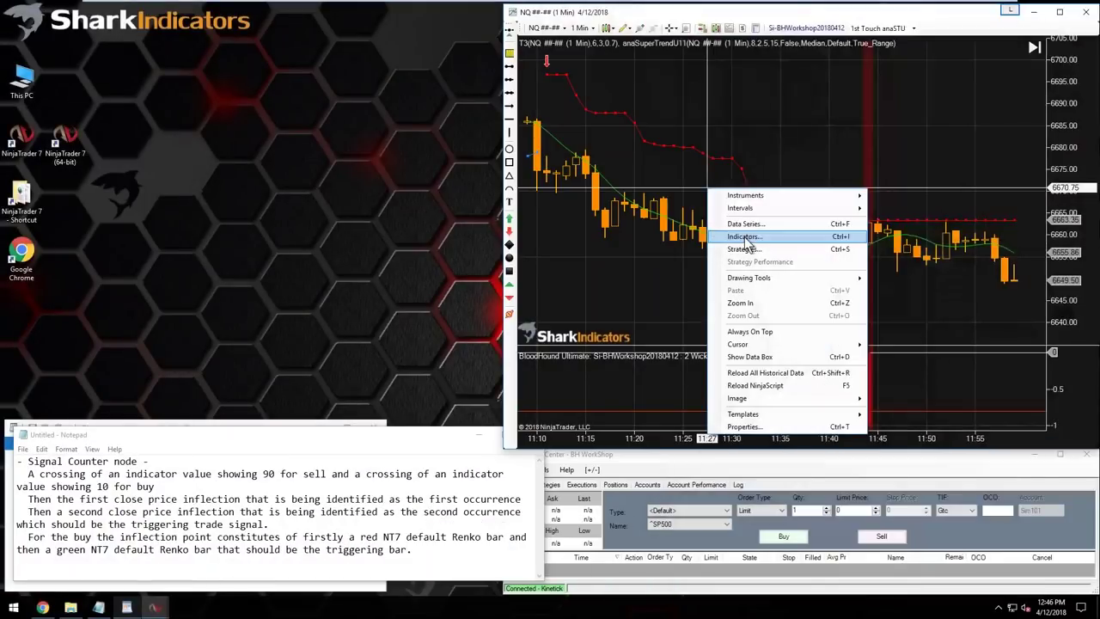
# - Add the Stochastics indicator to the NQ chart and move the indicator settings clear of the screen edge
pyautogui.click(741, 221)
pyautogui.click(669, 186)
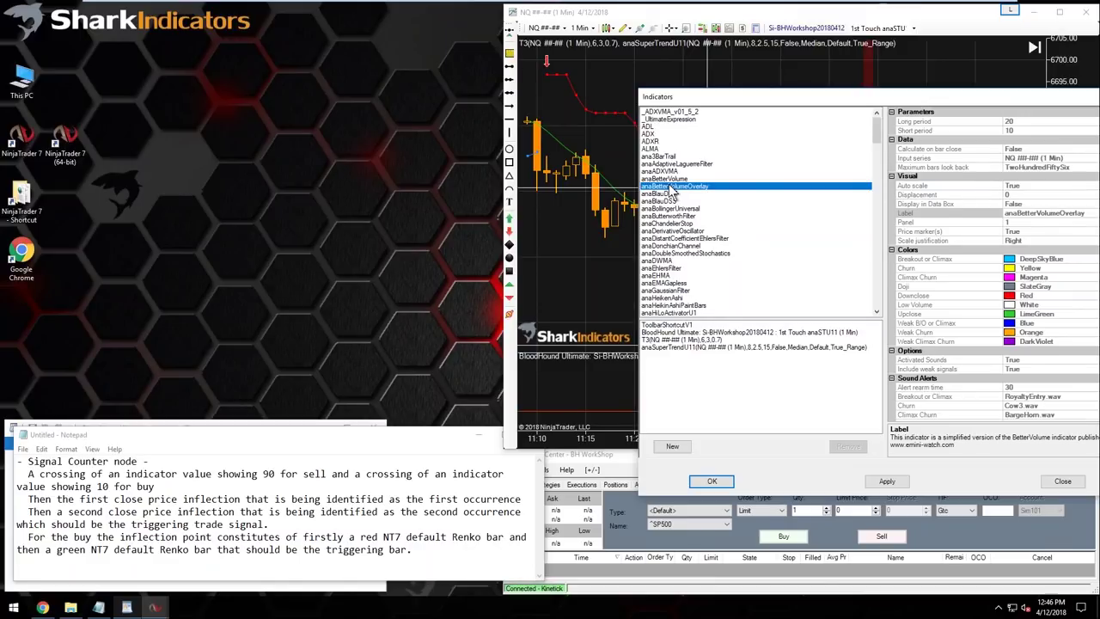
pyautogui.press('t')
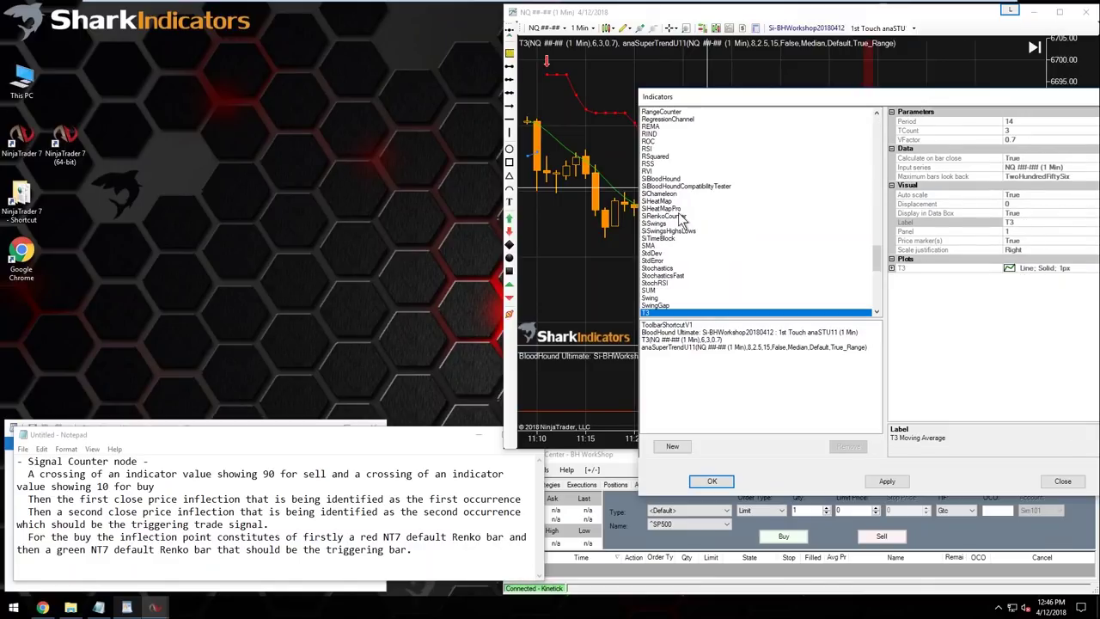
pyautogui.doubleClick(666, 269)
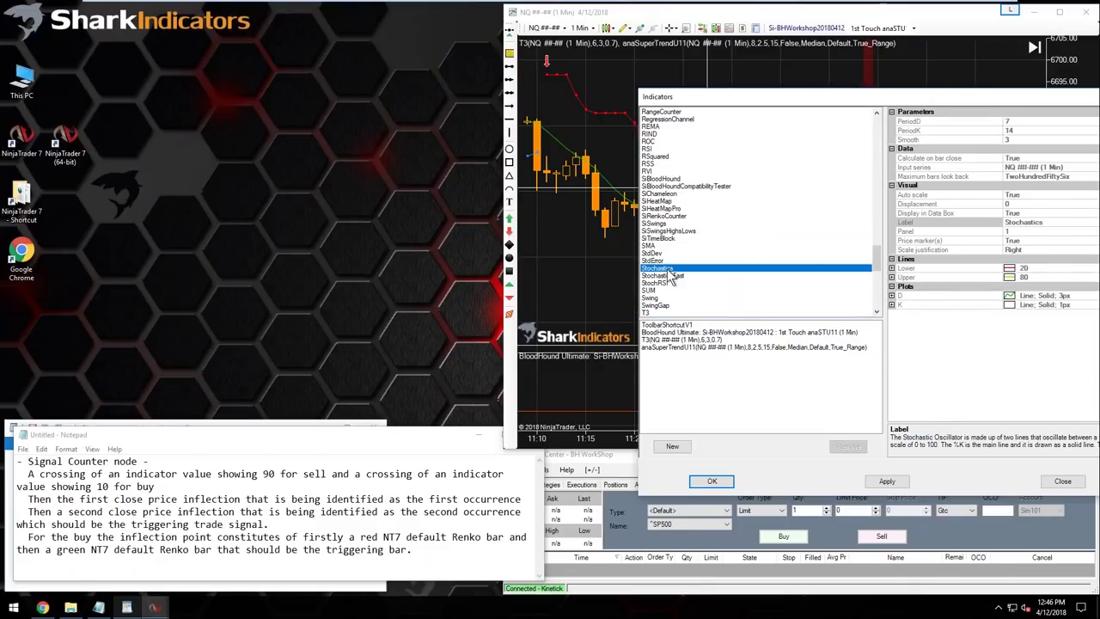
pyautogui.moveTo(911, 101); pyautogui.dragTo(733, 61)
# - Set the Stochastics lower line to value 10 and the upper line to value 90, both with width 2
pyautogui.click(731, 227)
pyautogui.click(715, 227)
pyautogui.write('10')
pyautogui.click(764, 264)
pyautogui.write('2')
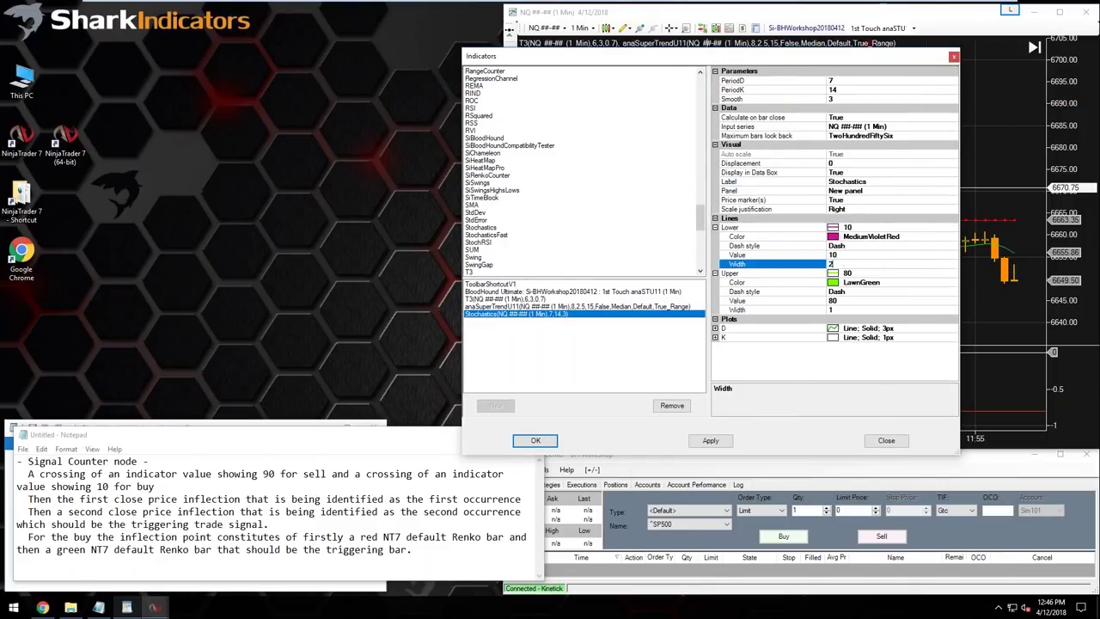
pyautogui.click(847, 310)
pyautogui.write('2')
pyautogui.click(842, 300)
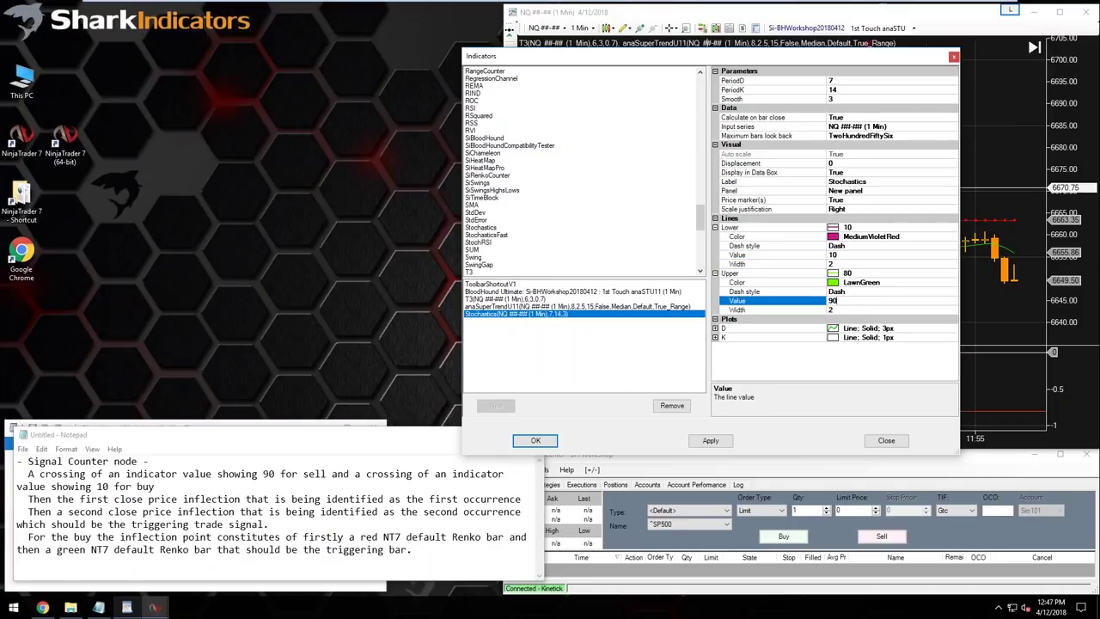
# - Enlarge the Notepad notes and highlight "Signal Counter", followed by the phrase about an indicator crossing 90 for sell
pyautogui.click(148, 462)
pyautogui.moveTo(28, 461); pyautogui.dragTo(108, 461)
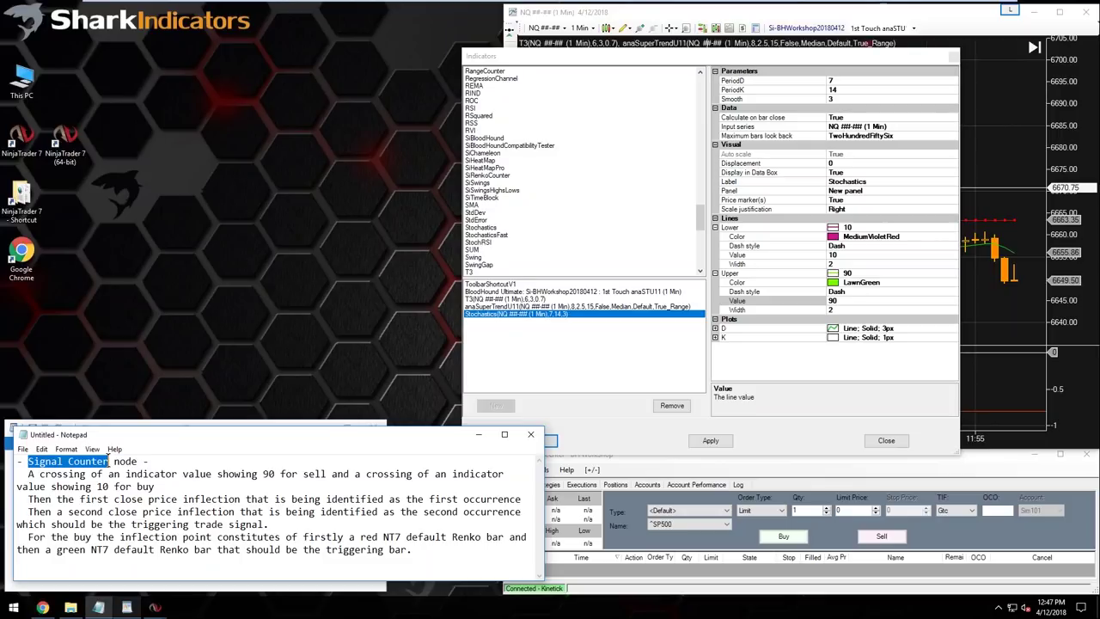
pyautogui.moveTo(183, 427); pyautogui.dragTo(183, 386)
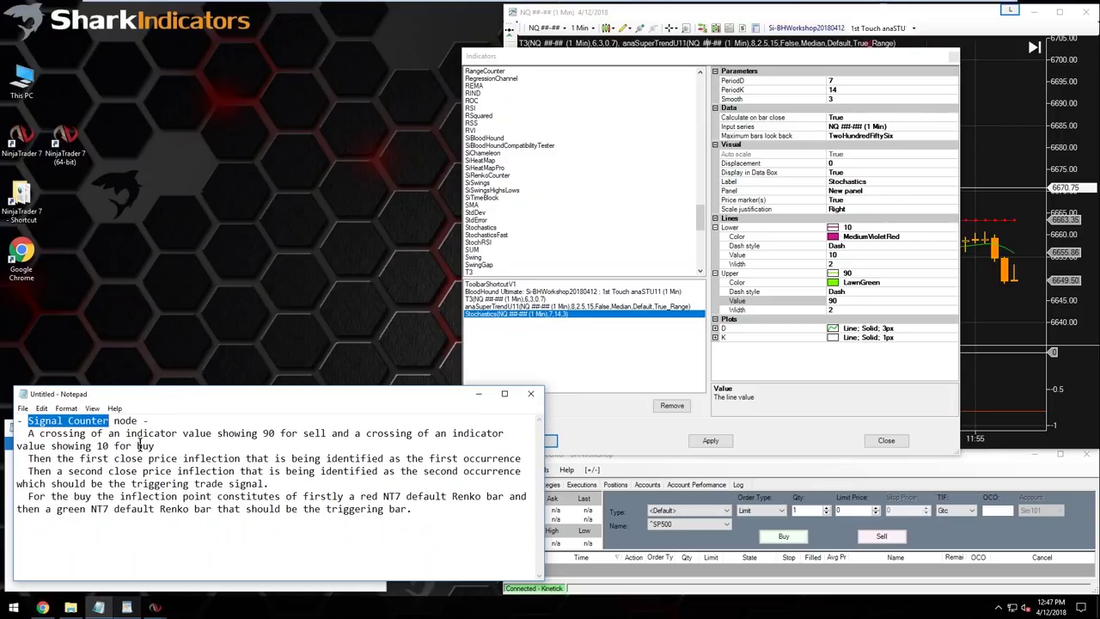
pyautogui.click(40, 434)
pyautogui.moveTo(30, 433); pyautogui.dragTo(68, 432)
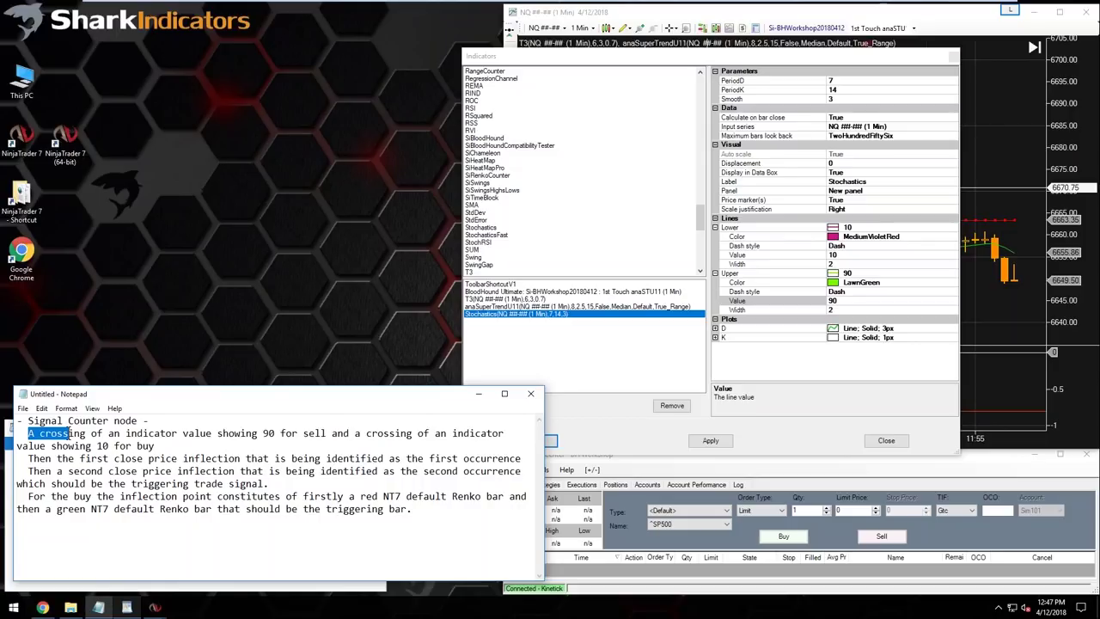
pyautogui.moveTo(68, 433); pyautogui.dragTo(331, 435)
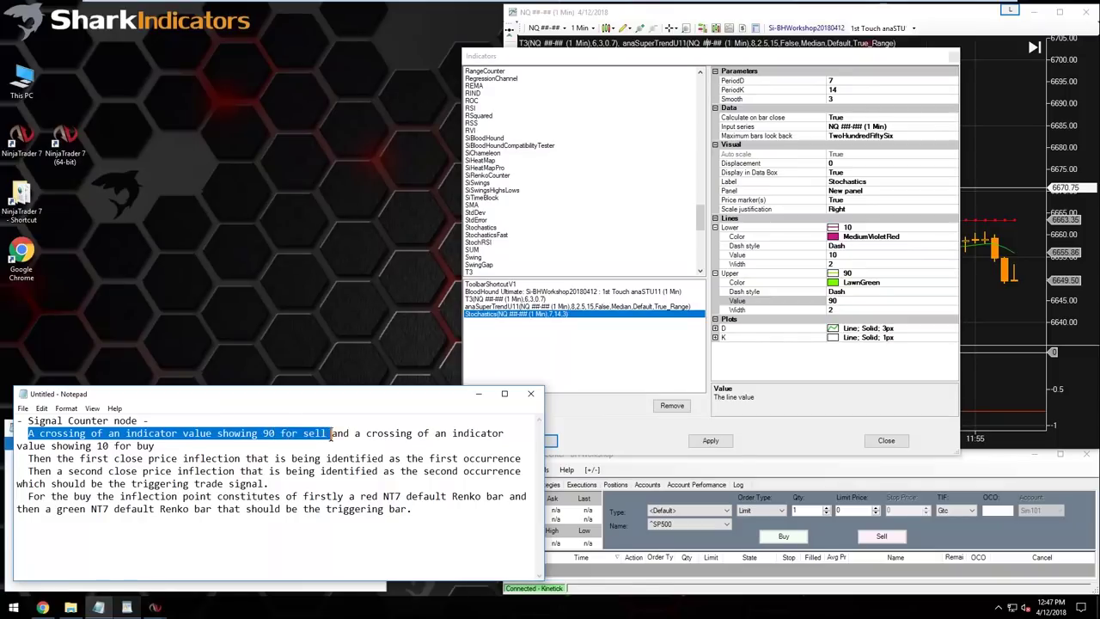
# - Colour the Stochastics upper line HotPink and the lower line green, and apply the indicator to the chart
pyautogui.click(859, 281)
pyautogui.click(952, 281)
pyautogui.scroll(-3, 906, 364)
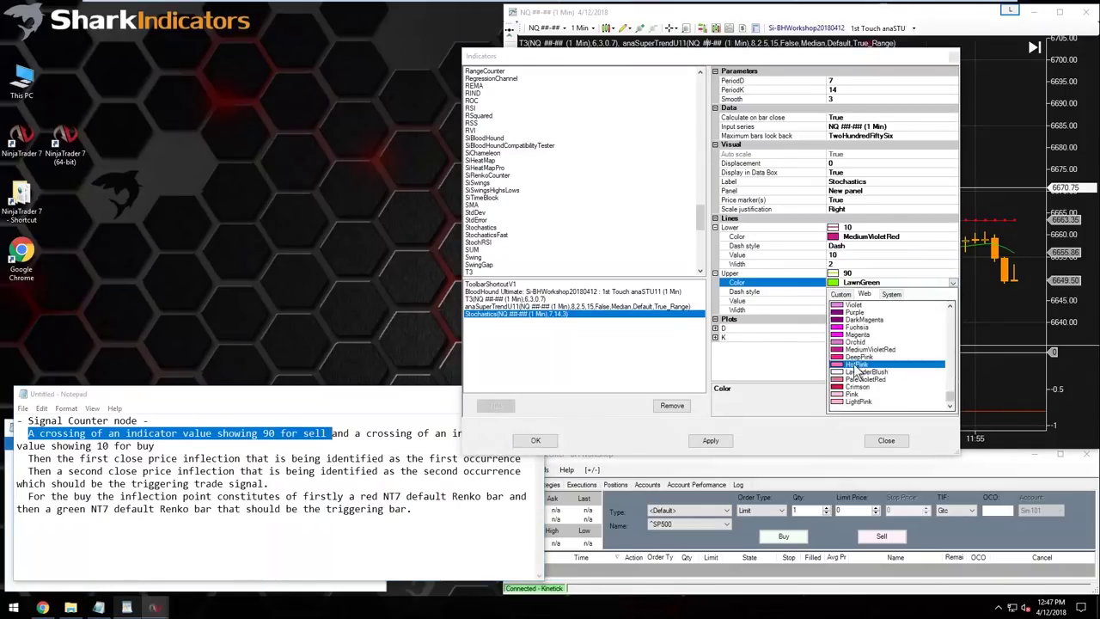
pyautogui.click(856, 365)
pyautogui.click(859, 236)
pyautogui.click(952, 236)
pyautogui.scroll(10, 884, 318)
pyautogui.click(850, 309)
pyautogui.click(535, 440)
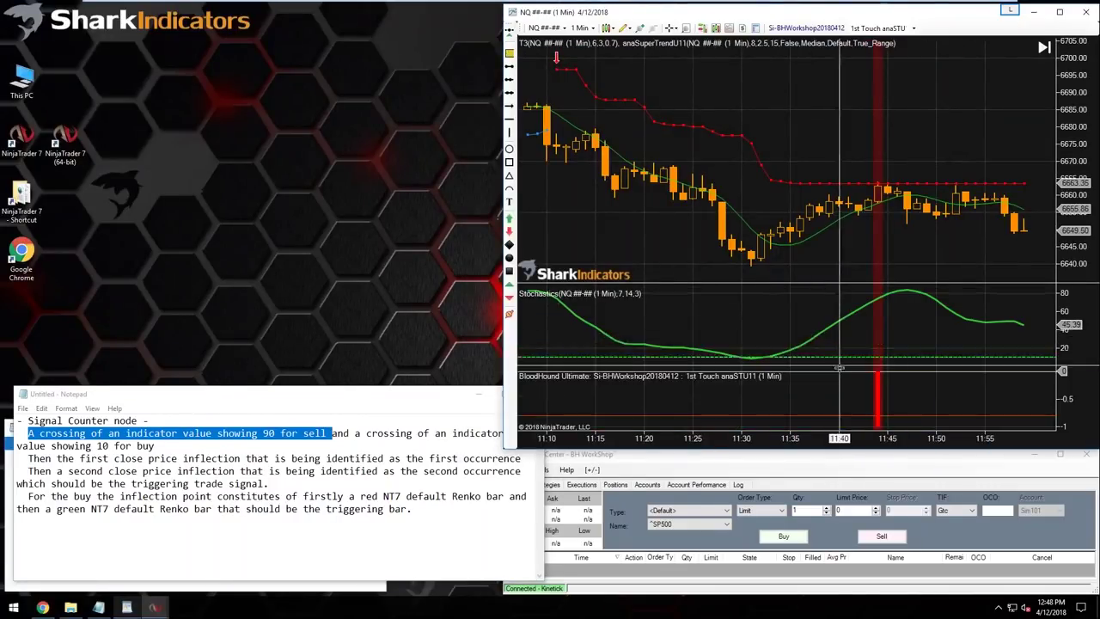
# - Set the Stochastics PeriodD to 4 and PeriodK to 7, and check the plot against the 10 and 90 lines on earlier bars
pyautogui.hotkey('ctrl', 'i')
pyautogui.moveTo(936, 97); pyautogui.dragTo(751, 85)
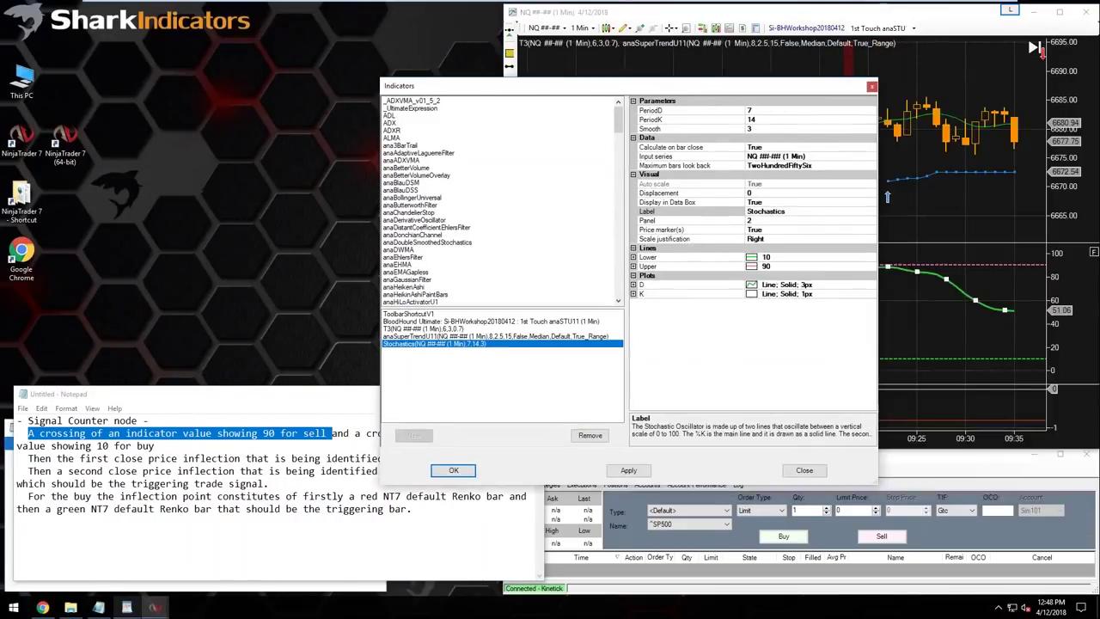
pyautogui.click(755, 113)
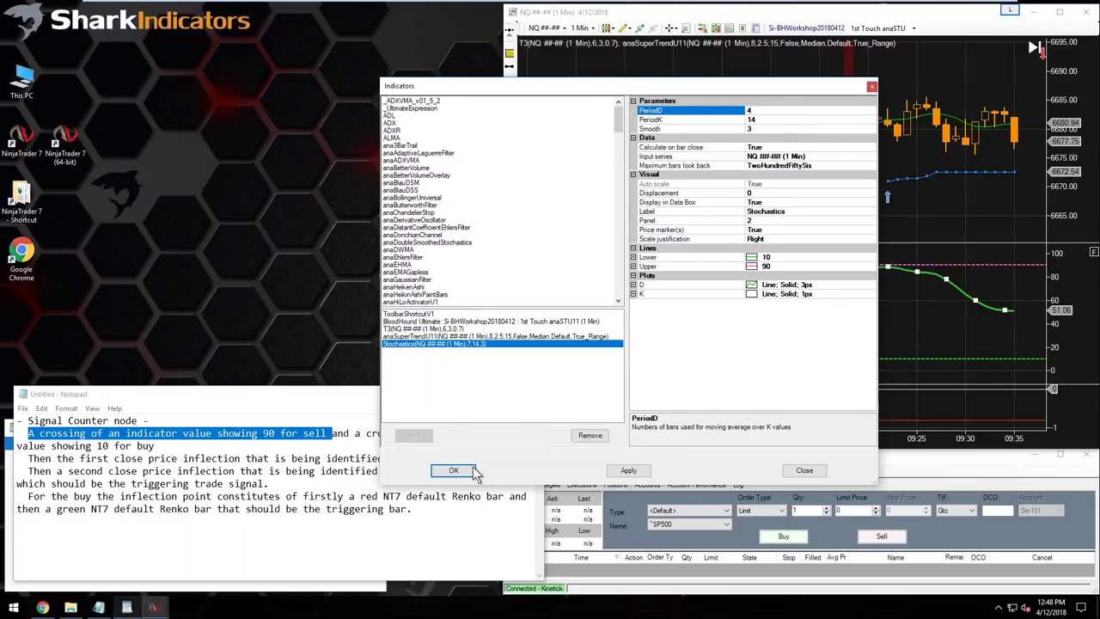
pyautogui.click(628, 470)
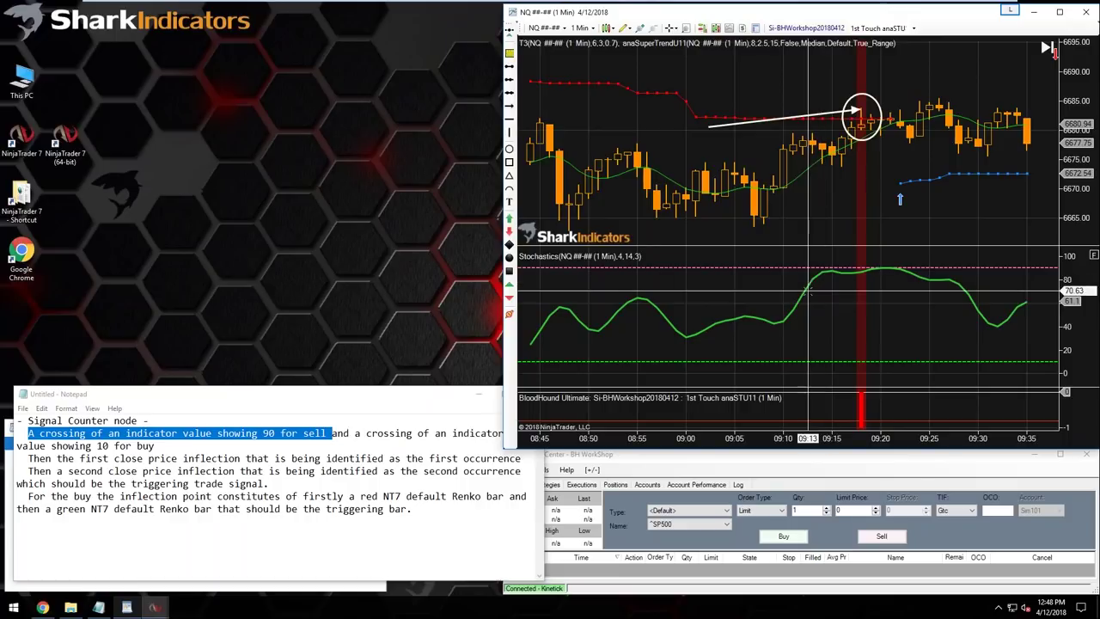
pyautogui.click(1010, 129)
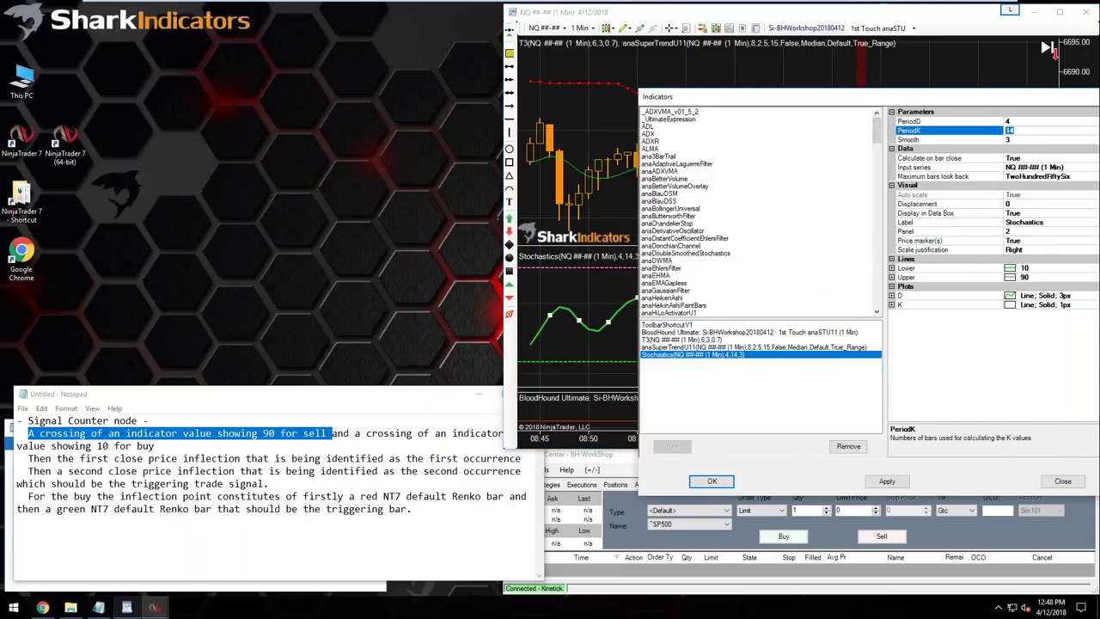
pyautogui.write('7')
pyautogui.click(711, 481)
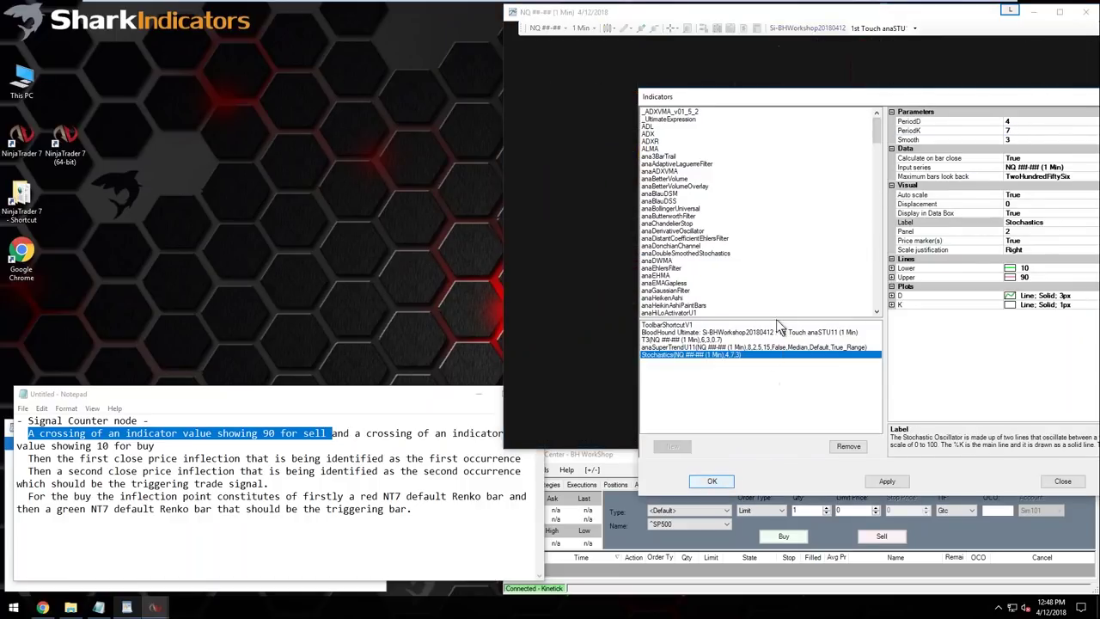
pyautogui.scroll(15, 822, 345)
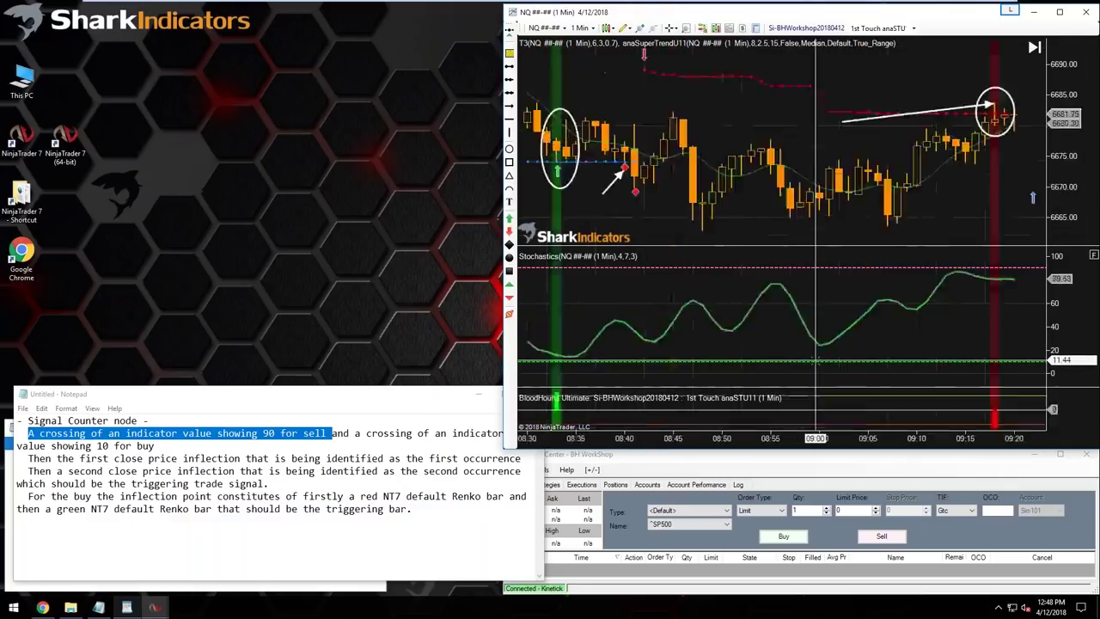
# - Highlight "NT7 default Renko bar" in the notes and switch the NQ chart to a 4 Renko data series
pyautogui.click(244, 503)
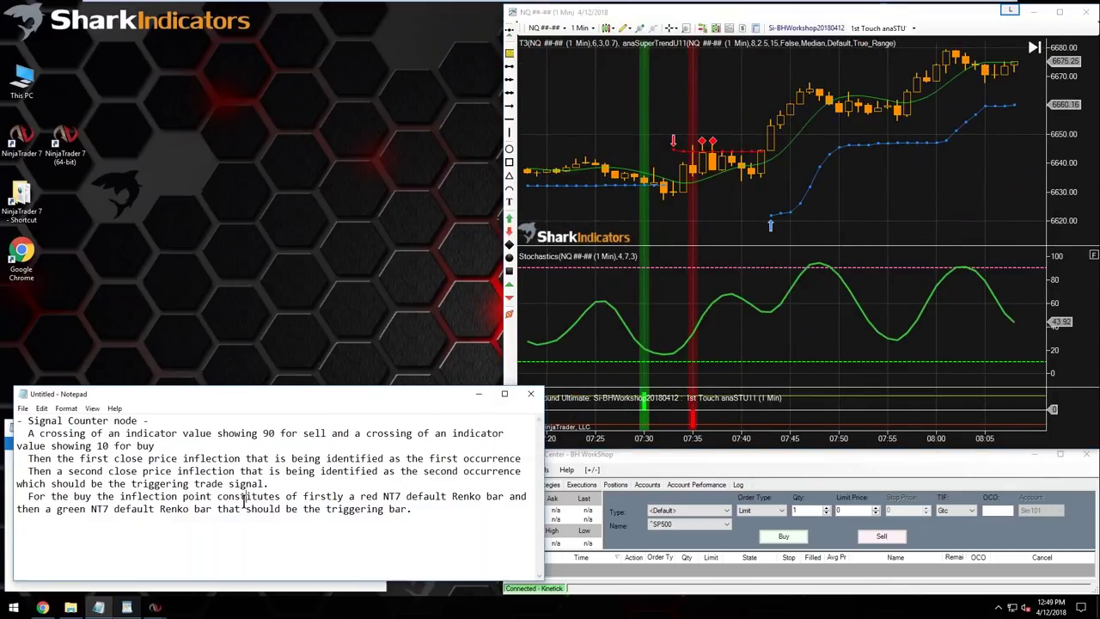
pyautogui.moveTo(383, 497); pyautogui.dragTo(502, 497)
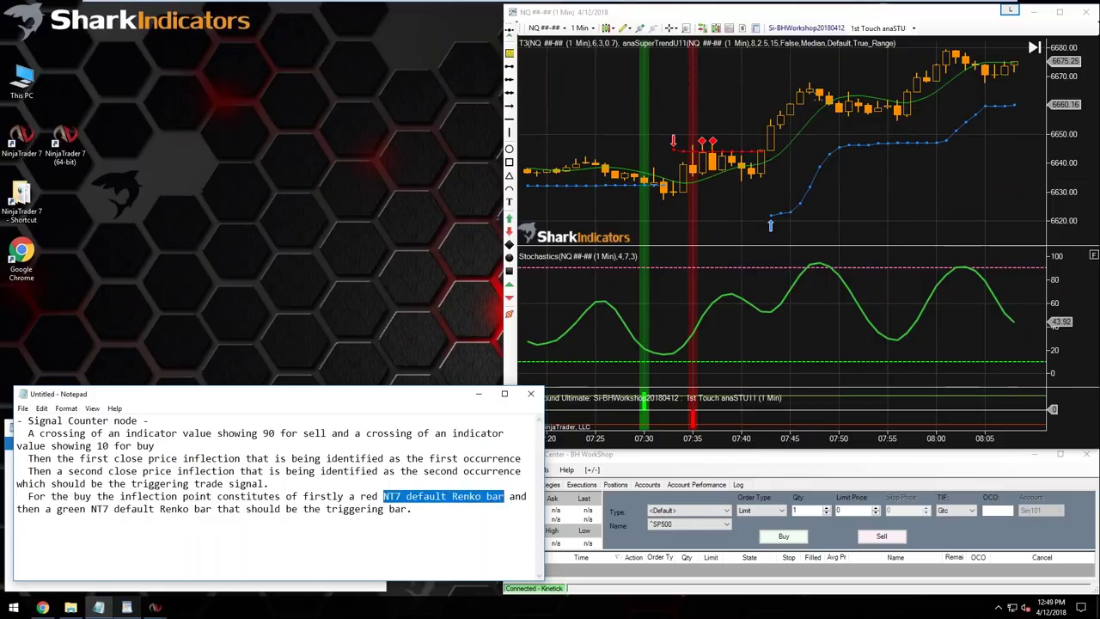
pyautogui.doubleClick(819, 90)
pyautogui.moveTo(816, 61); pyautogui.dragTo(579, 68)
pyautogui.click(797, 62)
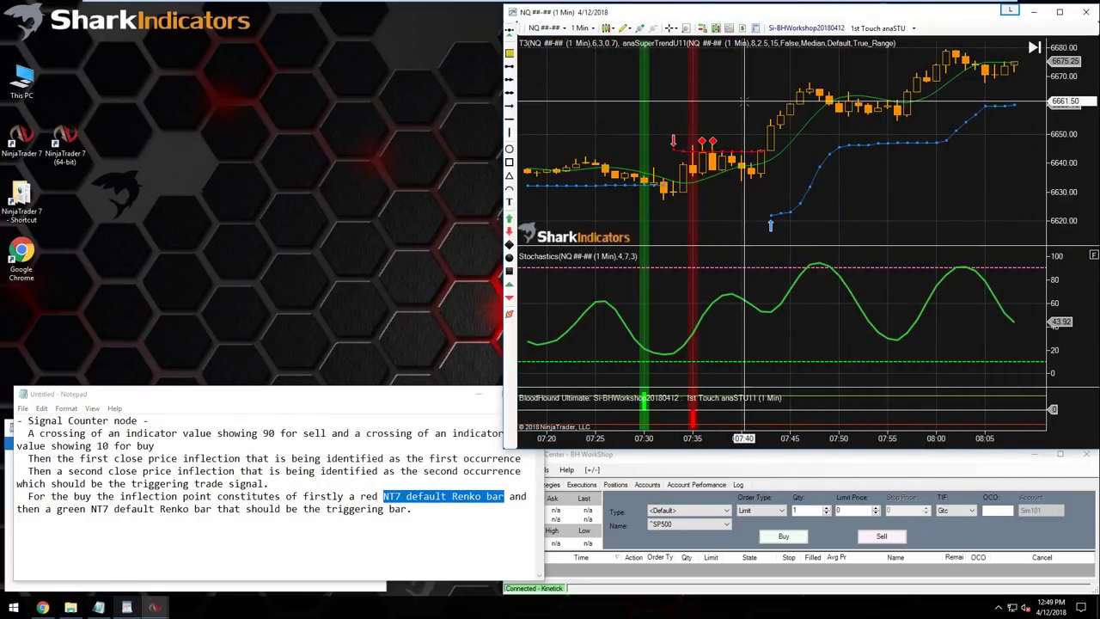
pyautogui.write('4RE')
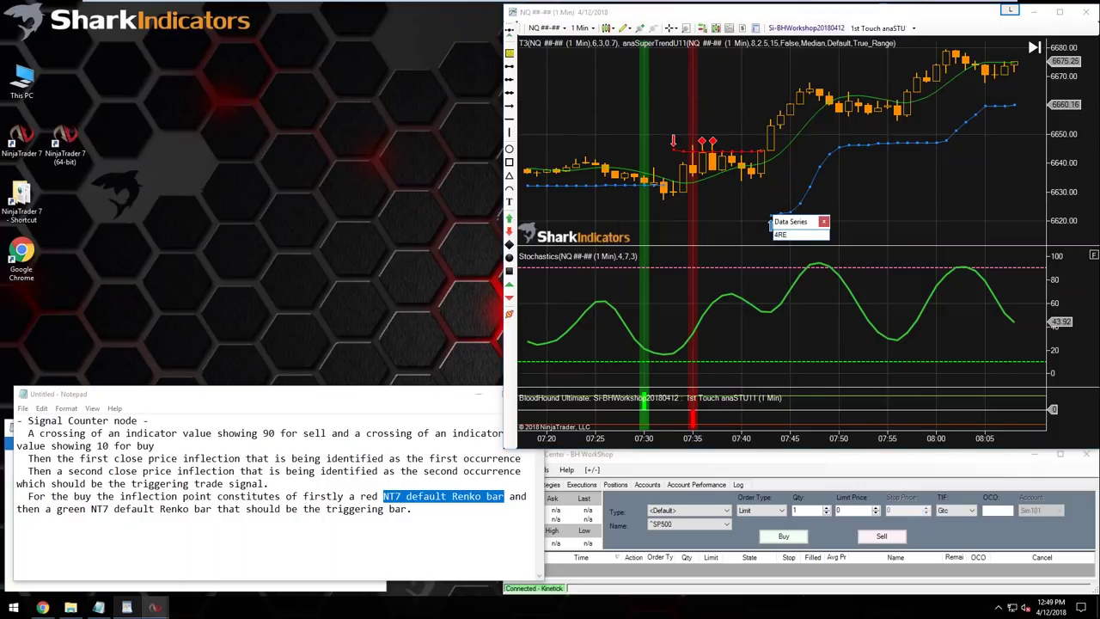
pyautogui.press('Return')
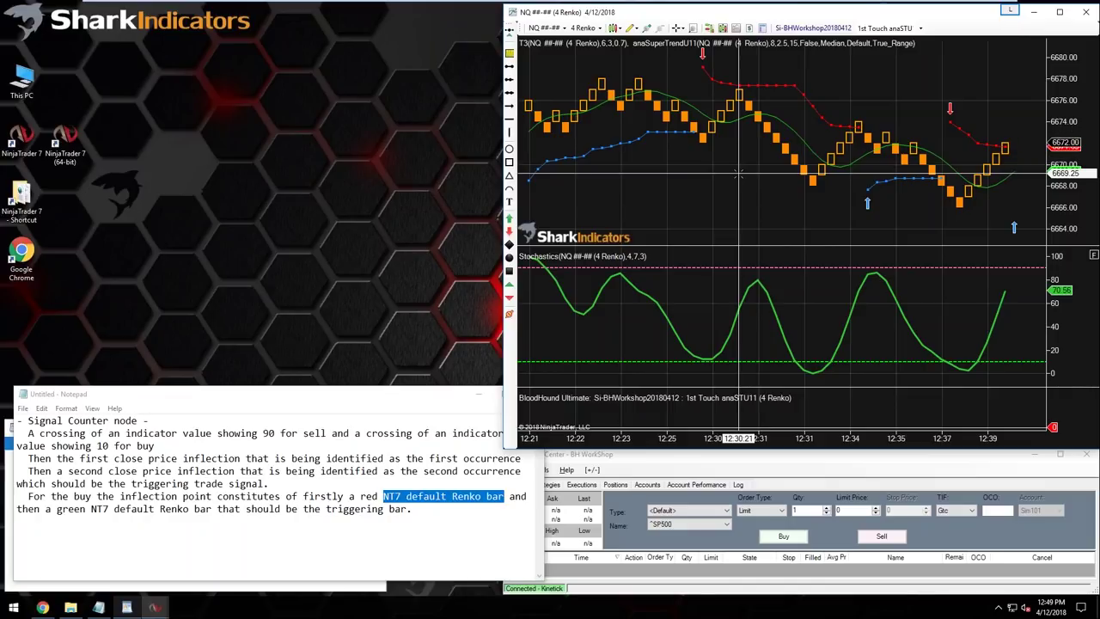
# - Draw a rectangle around the first pullback bars after the 12:21 high, where Stochastics drops back below 90
pyautogui.scroll(5, 748, 184)
pyautogui.scroll(5, 765, 206)
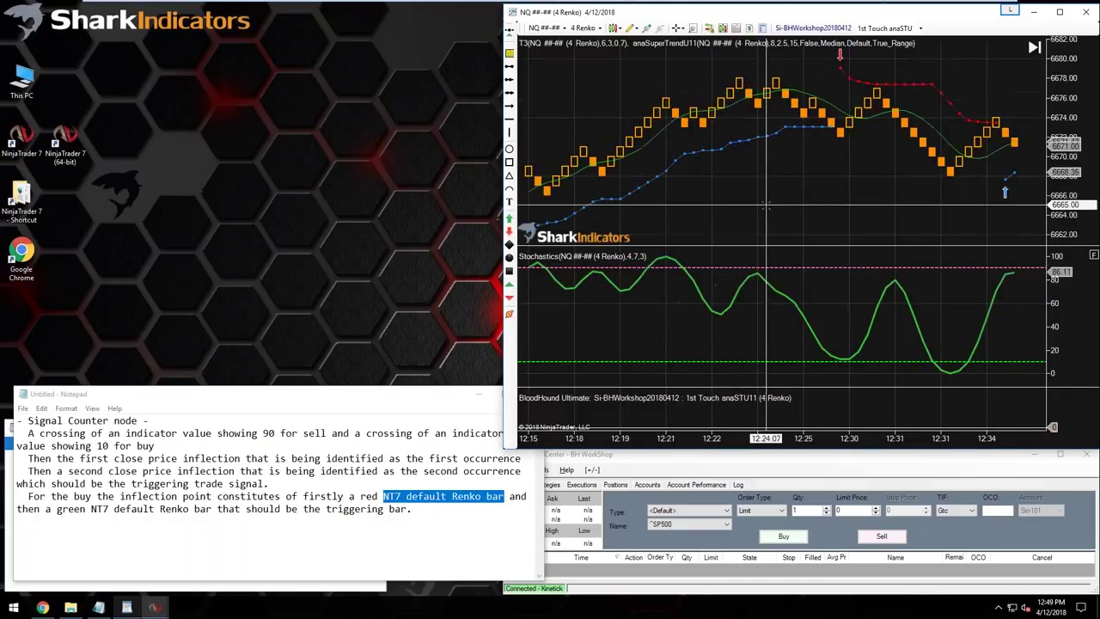
pyautogui.moveTo(664, 103); pyautogui.dragTo(716, 149)
pyautogui.moveTo(743, 219); pyautogui.dragTo(837, 223)
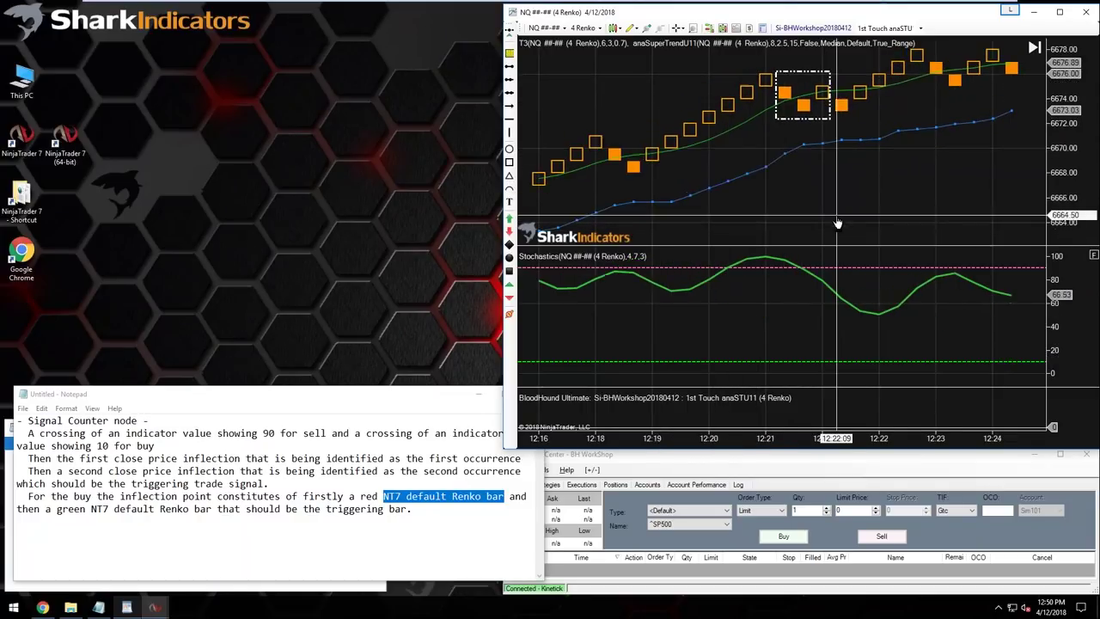
# - Highlight the condition about crossing 90 for sell and 10 for buy in the Notepad notes
pyautogui.middleClick(838, 223)
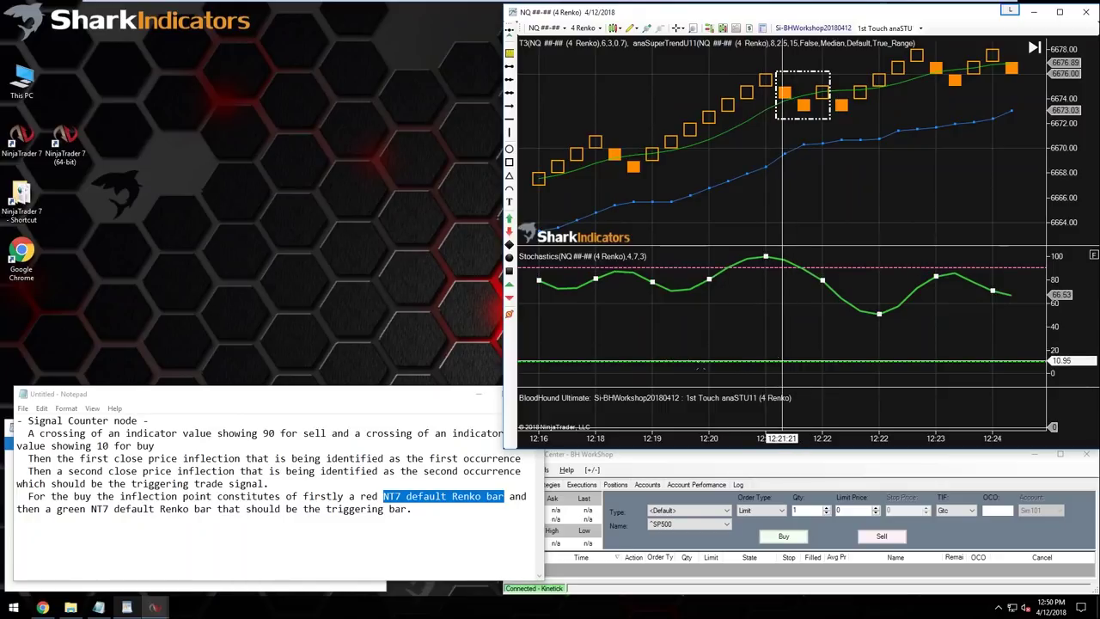
pyautogui.click(250, 393)
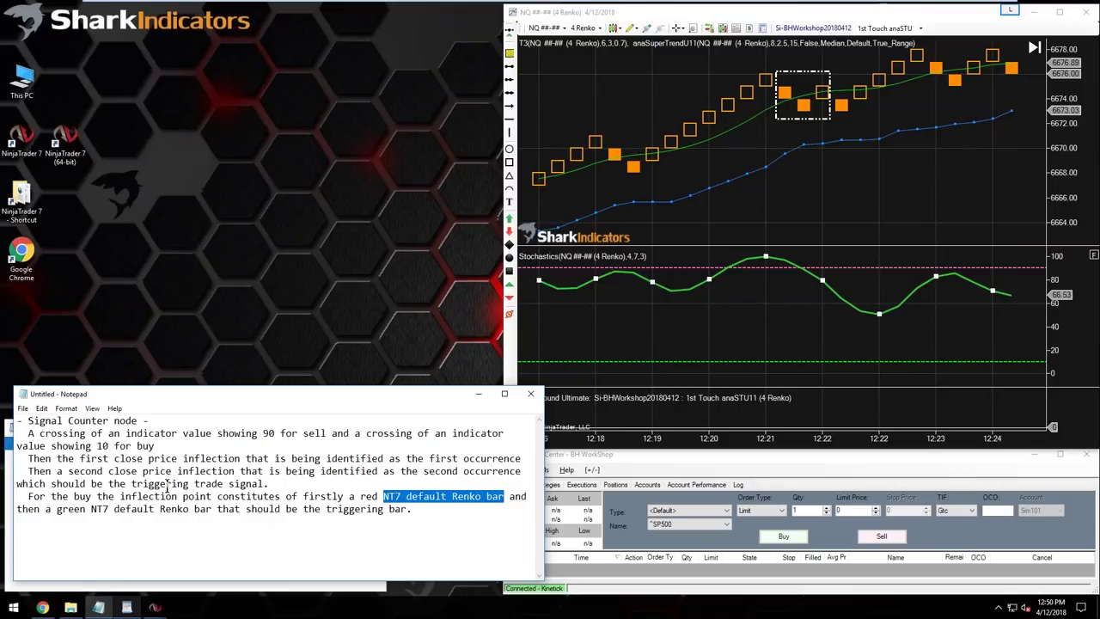
pyautogui.click(130, 457)
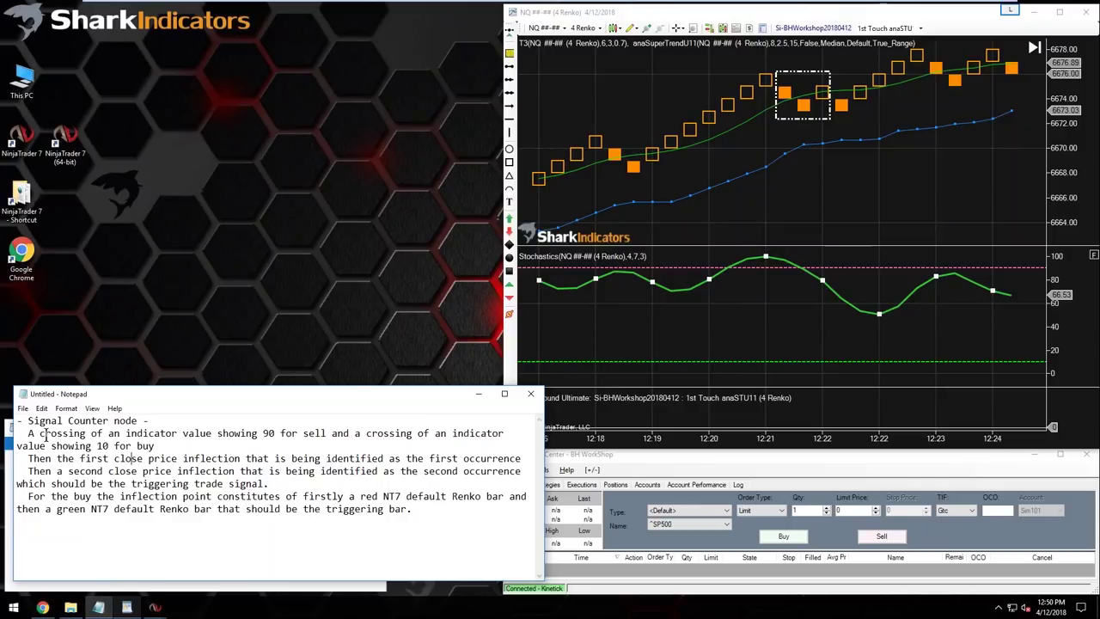
pyautogui.moveTo(29, 433); pyautogui.dragTo(152, 445)
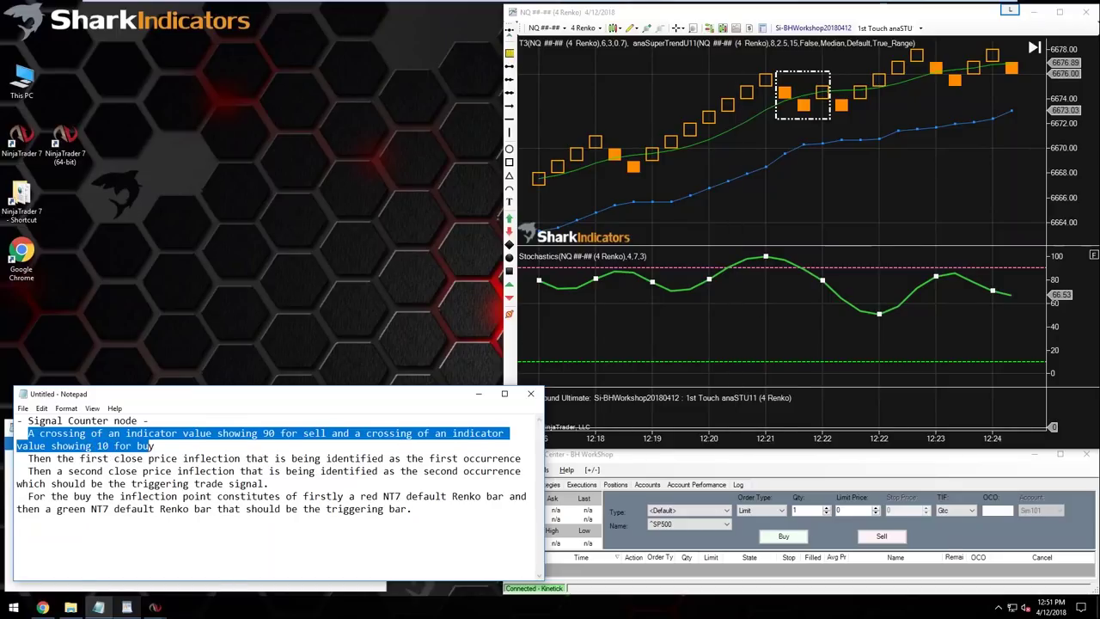
pyautogui.click(109, 461)
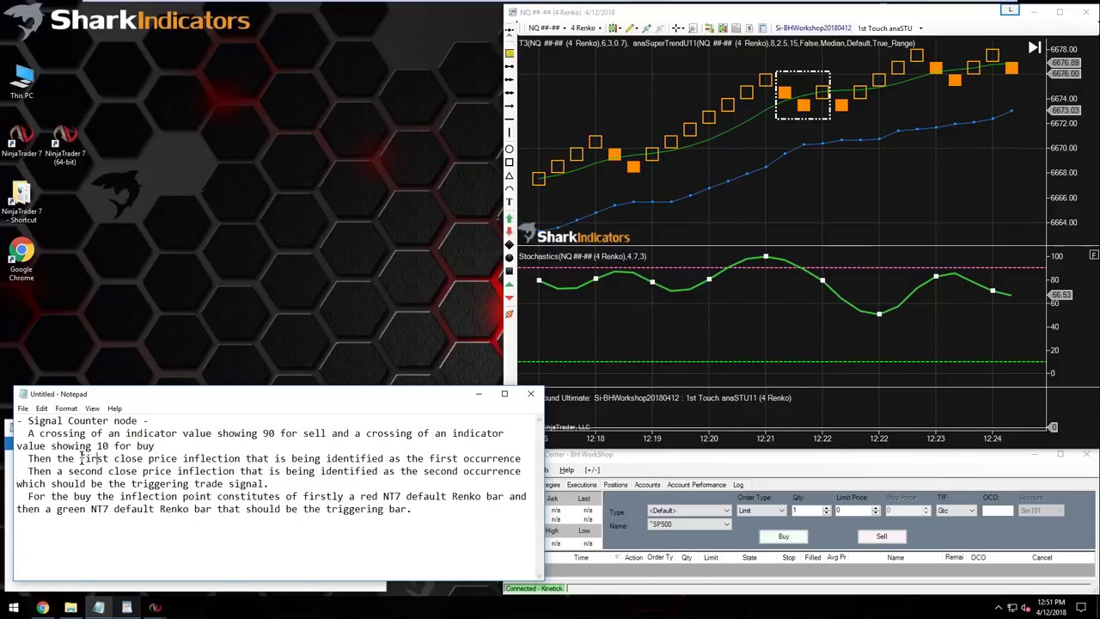
# - Highlight the first close price inflection wording in the notes and place a dot above the first down bar inside the chart's rectangle
pyautogui.moveTo(81, 458); pyautogui.dragTo(207, 461)
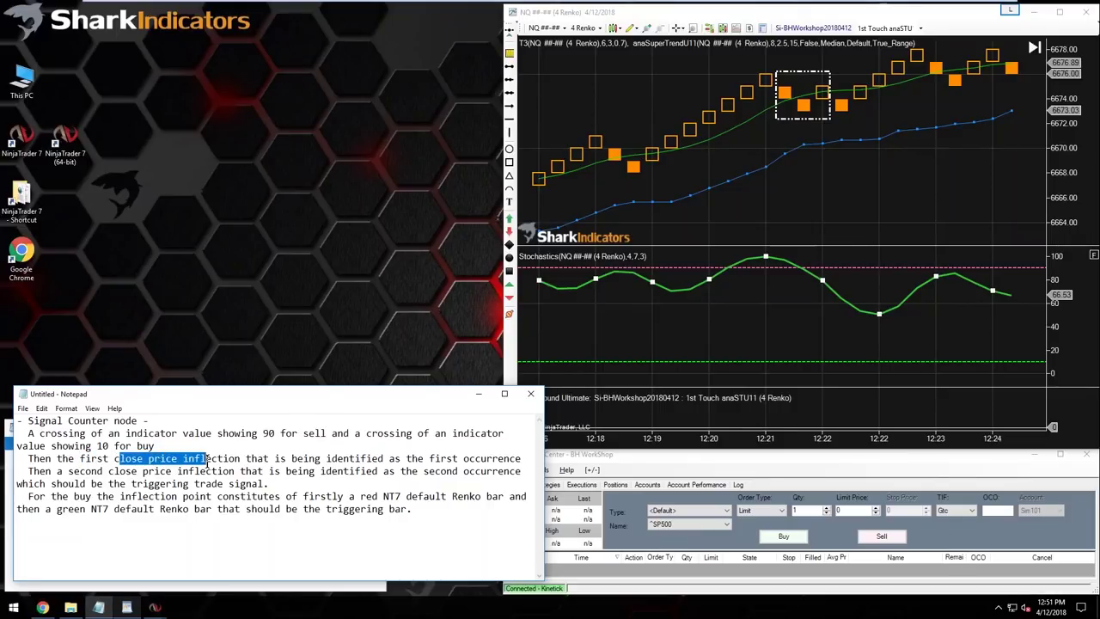
pyautogui.click(790, 90)
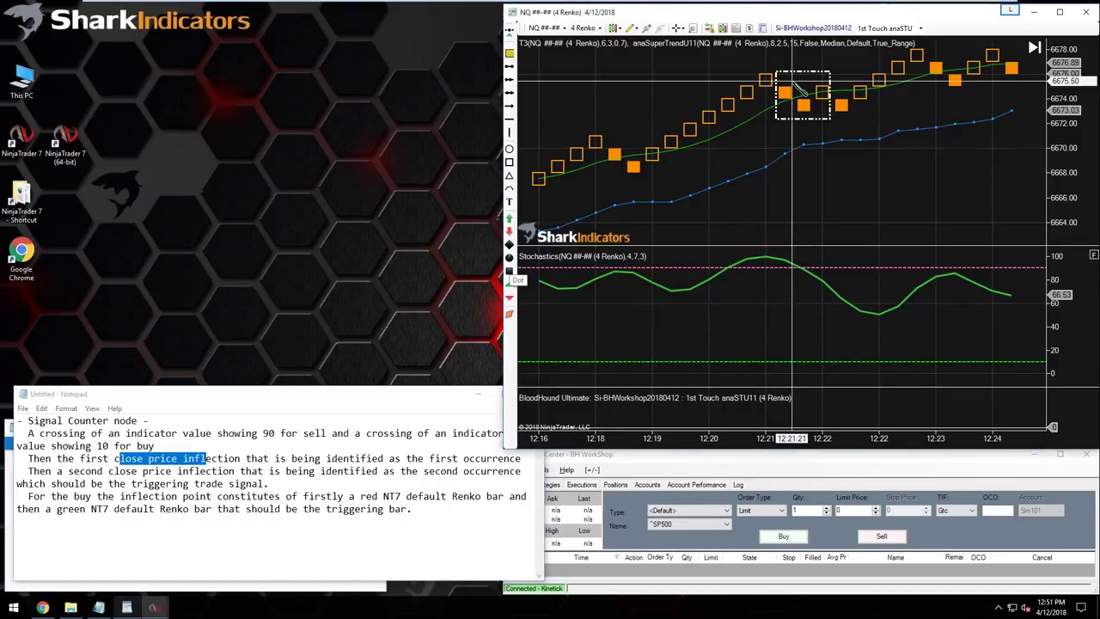
pyautogui.click(784, 79)
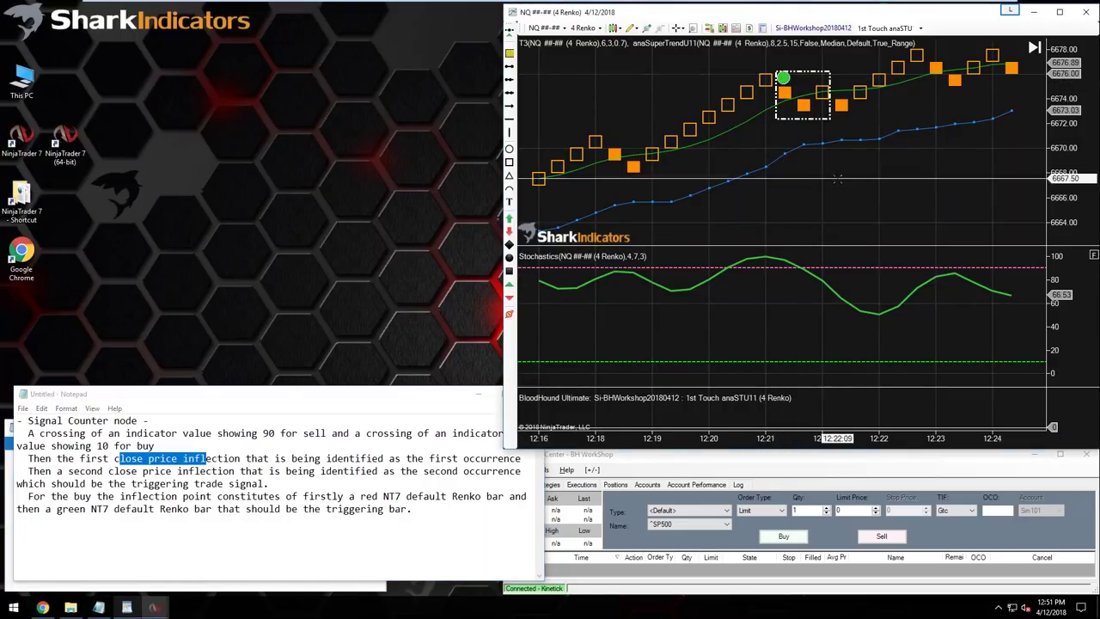
# - Highlight "second close price inflection" in the notes and place a dot above the up bar inside the chart's rectangle
pyautogui.hotkey('alt', 'Tab')
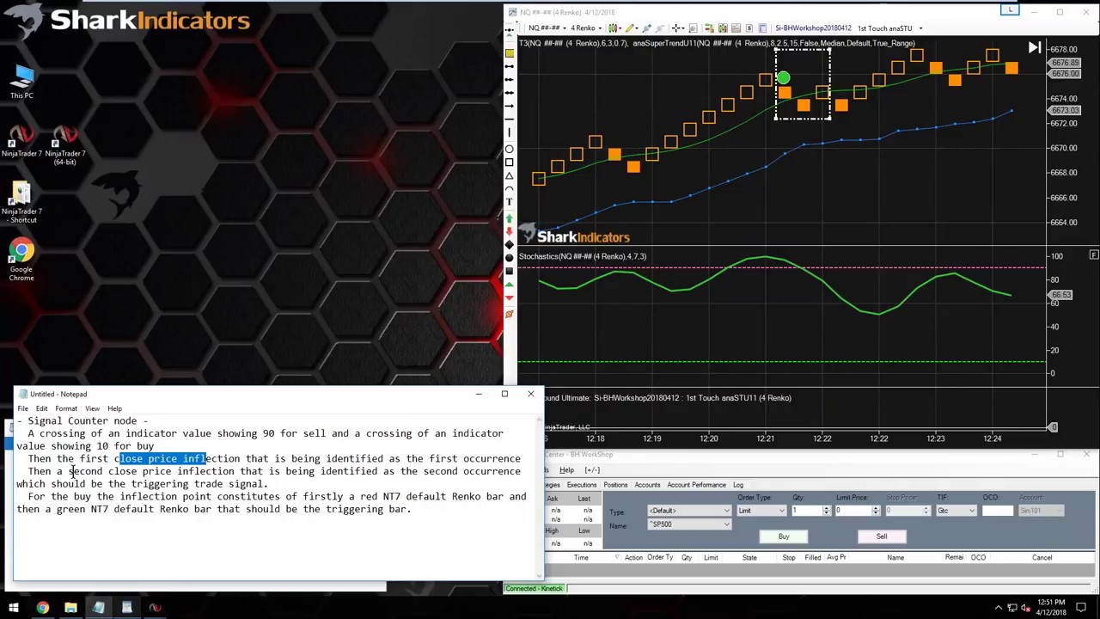
pyautogui.moveTo(70, 471); pyautogui.dragTo(234, 471)
pyautogui.hotkey('alt', 'Tab')
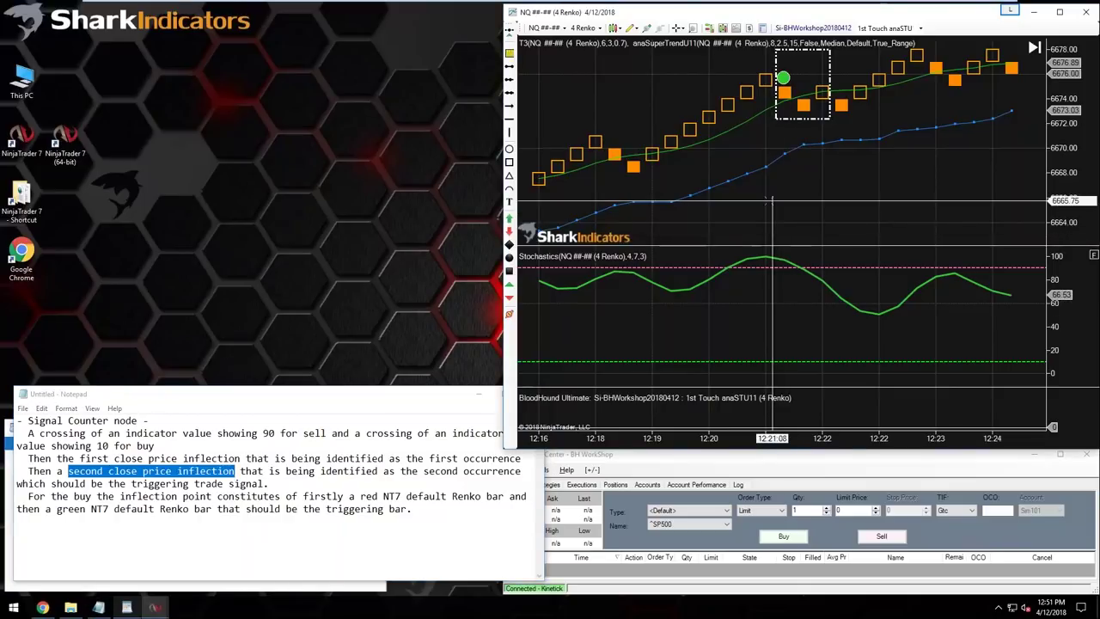
pyautogui.click(508, 257)
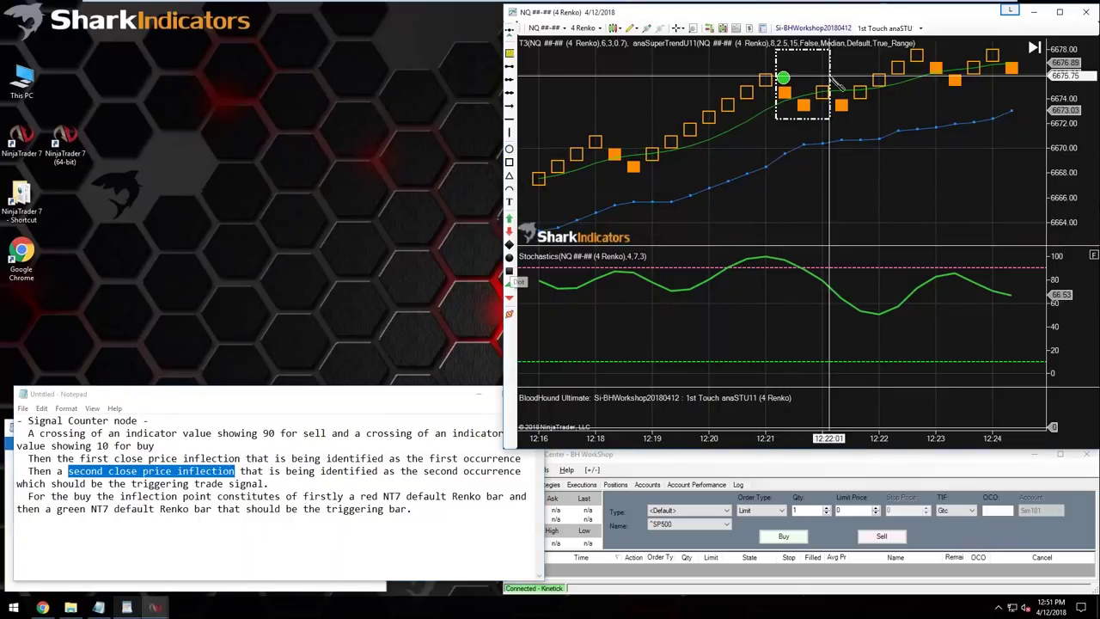
pyautogui.click(823, 75)
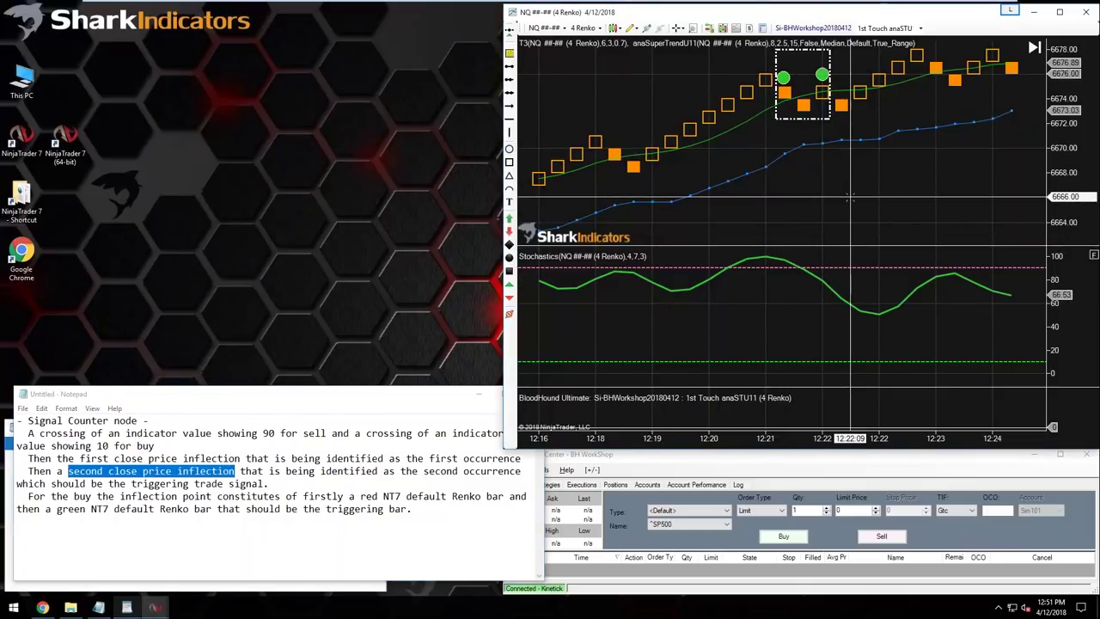
# - Review the Signal Counter heading and all its conditions in the notes against the Stochastics peak on the NQ chart
pyautogui.click(333, 397)
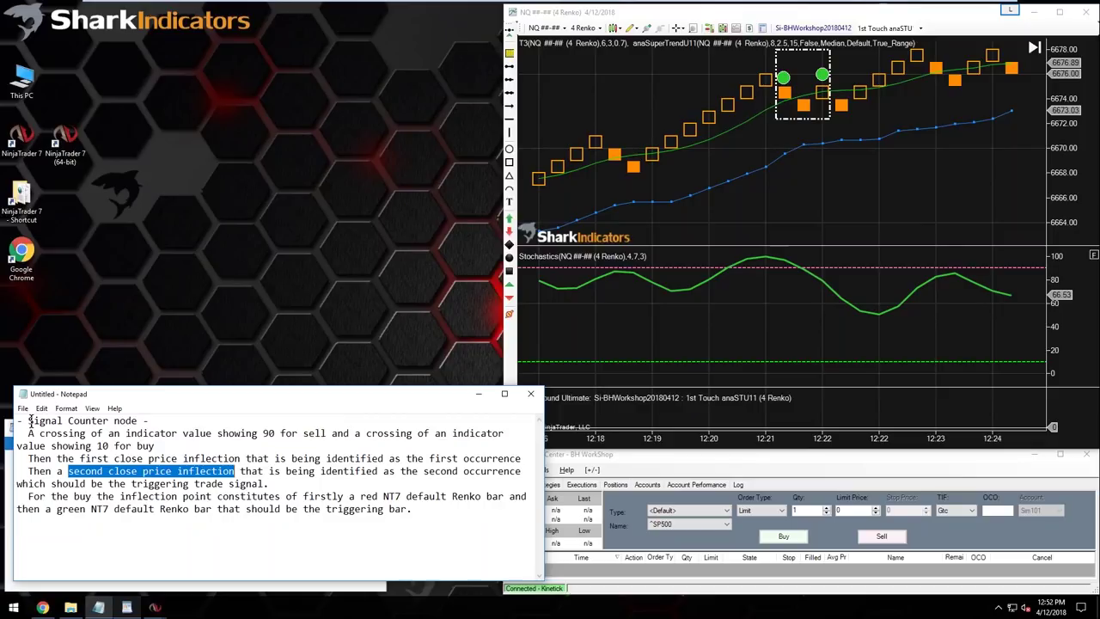
pyautogui.moveTo(30, 420); pyautogui.dragTo(110, 420)
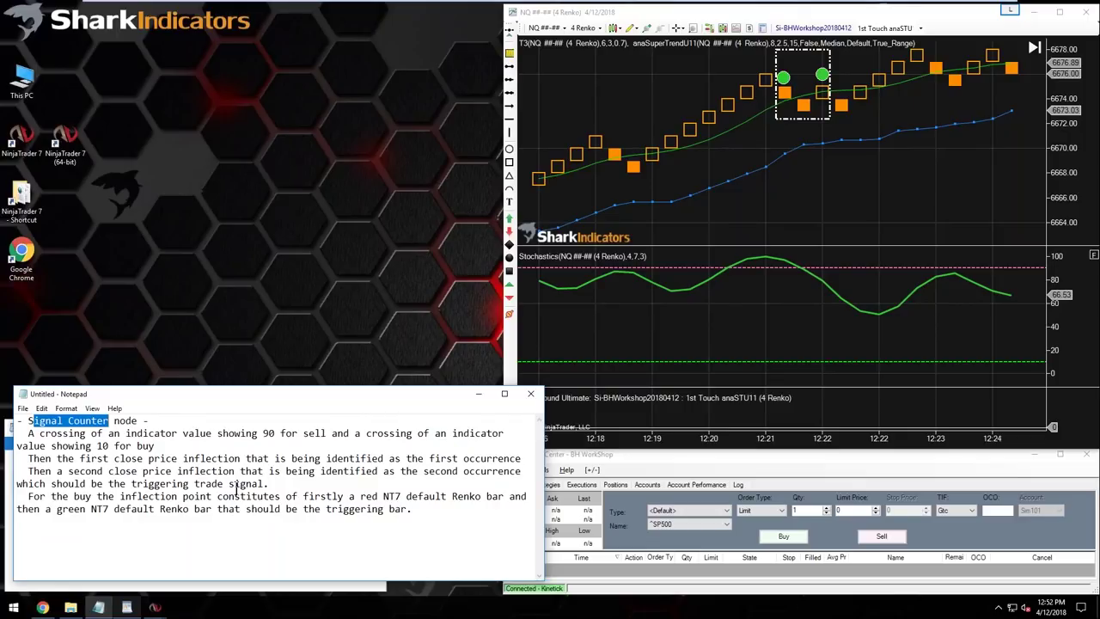
pyautogui.moveTo(27, 434); pyautogui.dragTo(414, 513)
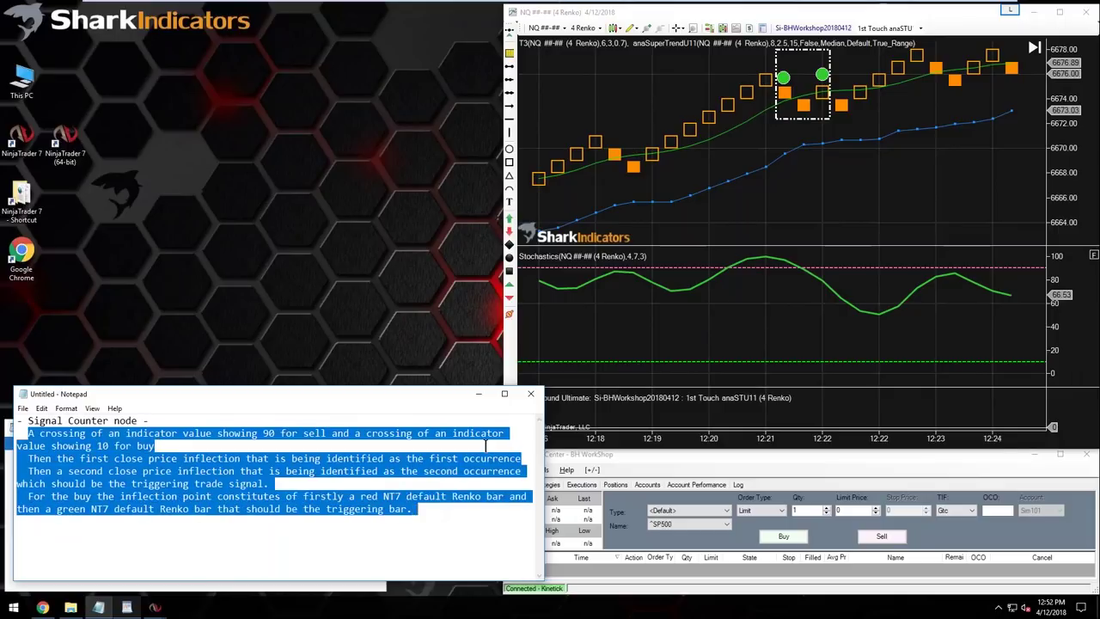
pyautogui.click(773, 219)
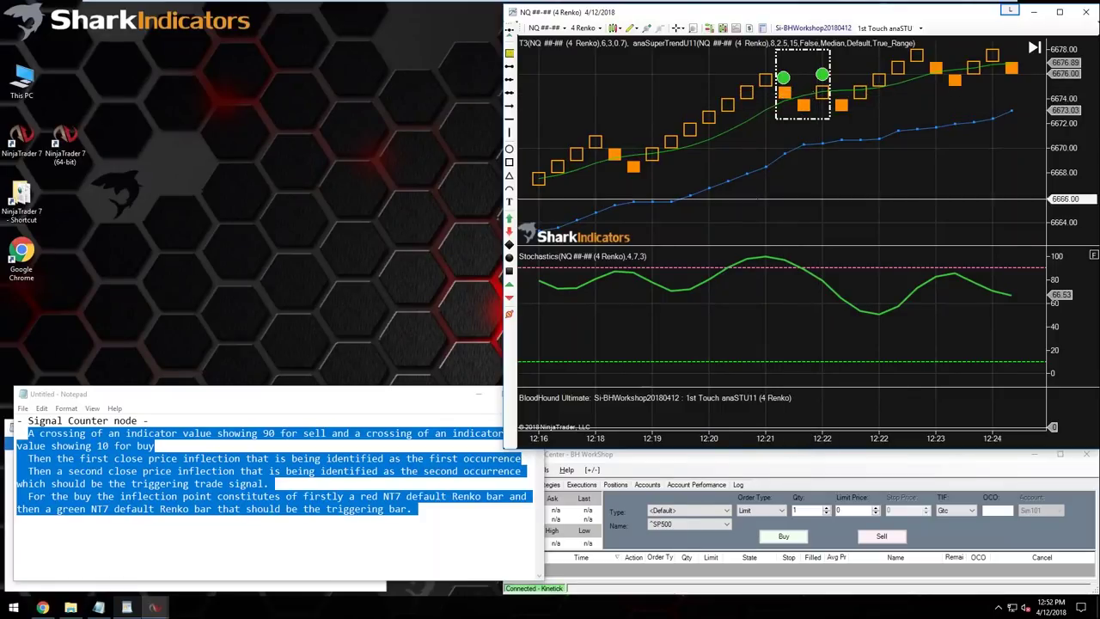
pyautogui.click(764, 256)
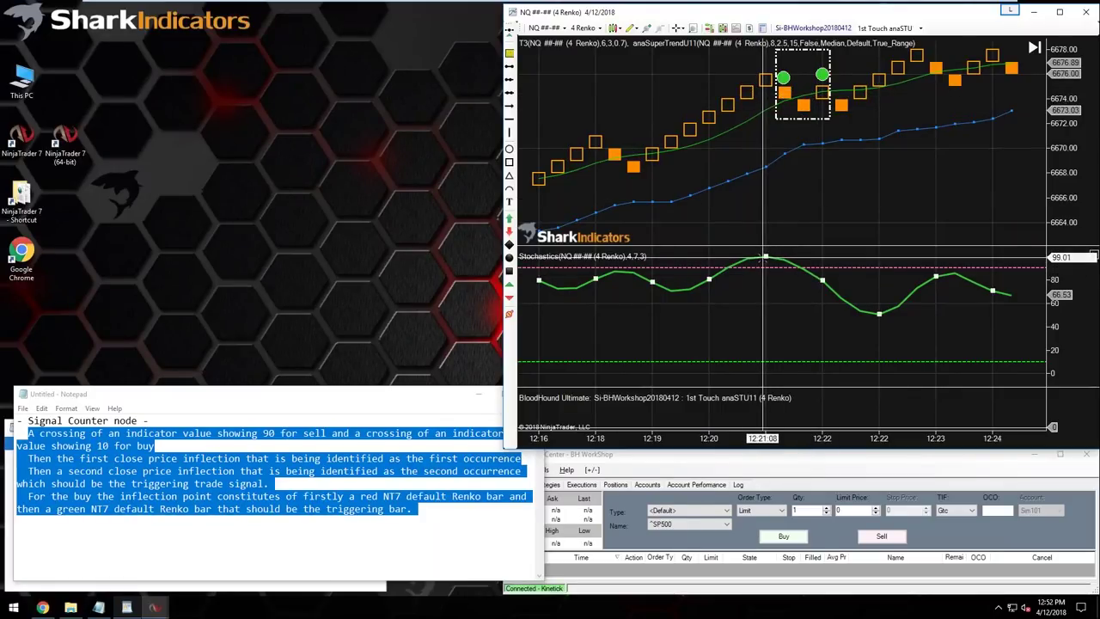
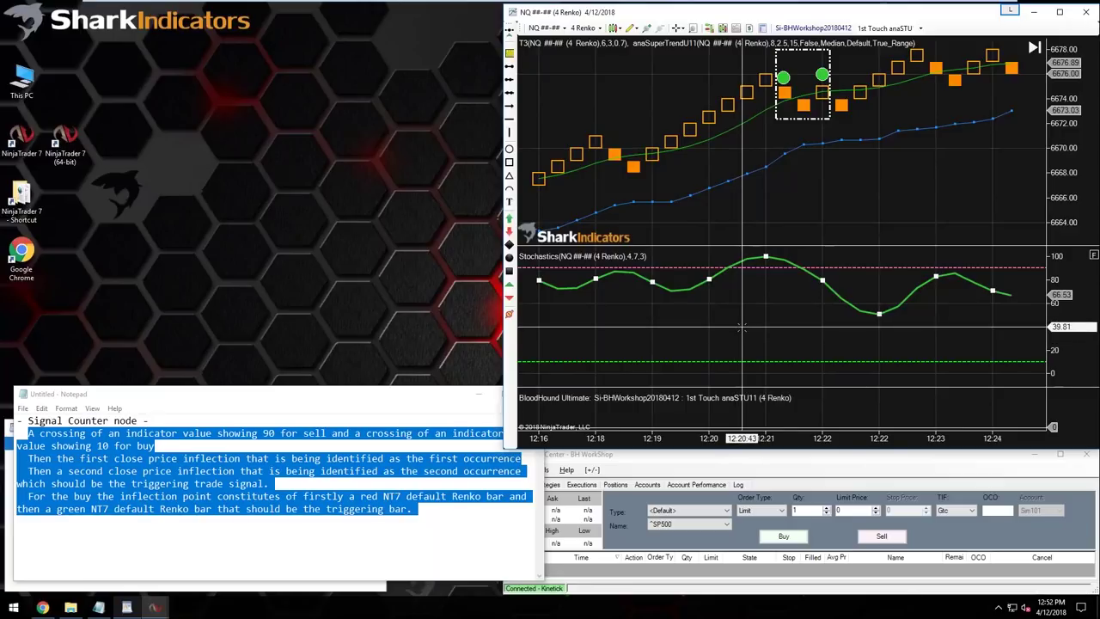
pyautogui.click(782, 197)
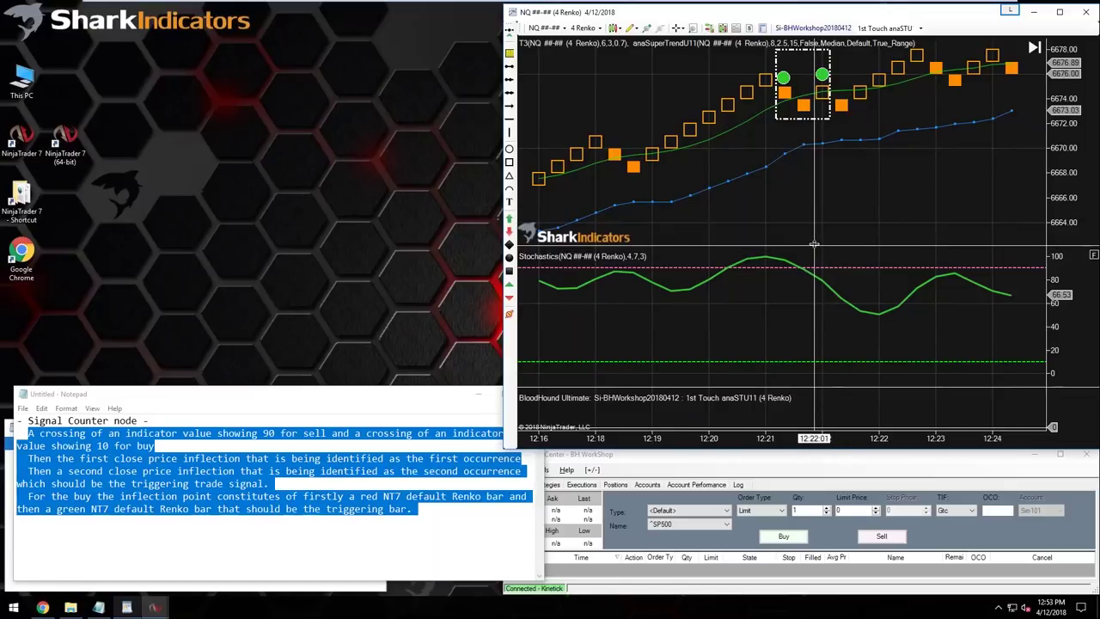
# - Open the Si-BHWorkshop20180412 template and rearrange its window and the notes so both can be seen with the chart
pyautogui.click(796, 31)
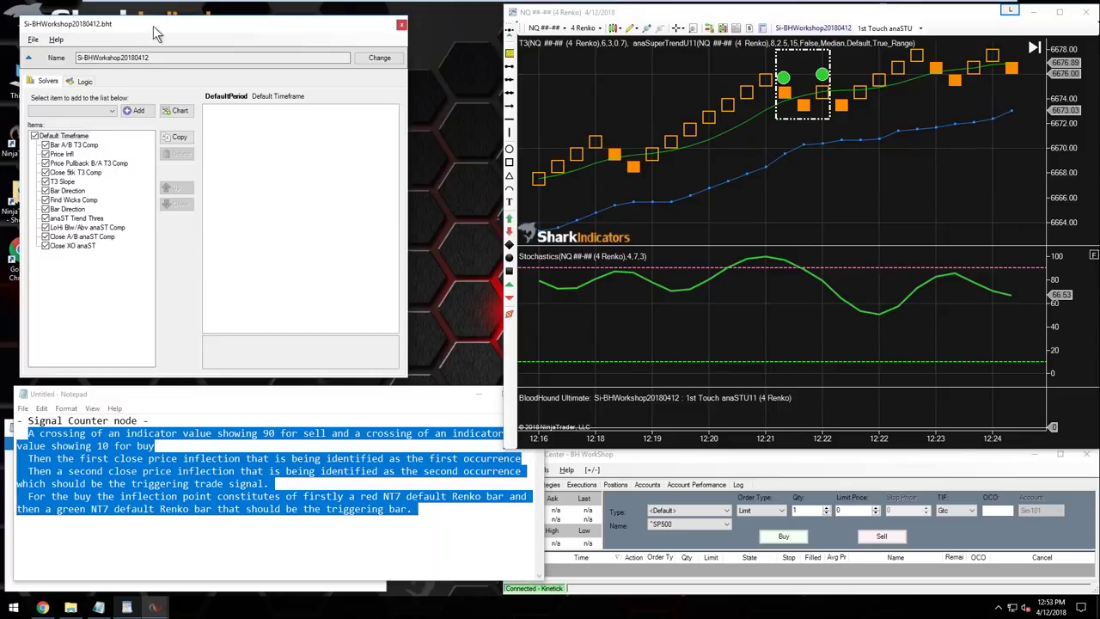
pyautogui.moveTo(154, 32); pyautogui.dragTo(136, 21)
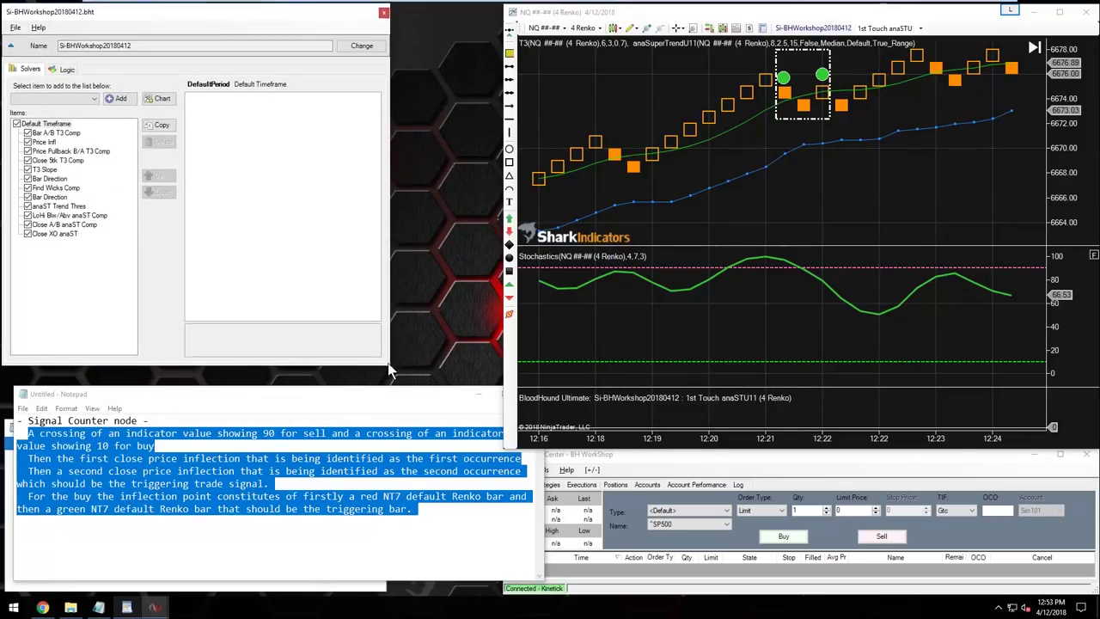
pyautogui.moveTo(324, 399); pyautogui.dragTo(808, 457)
pyautogui.click(726, 500)
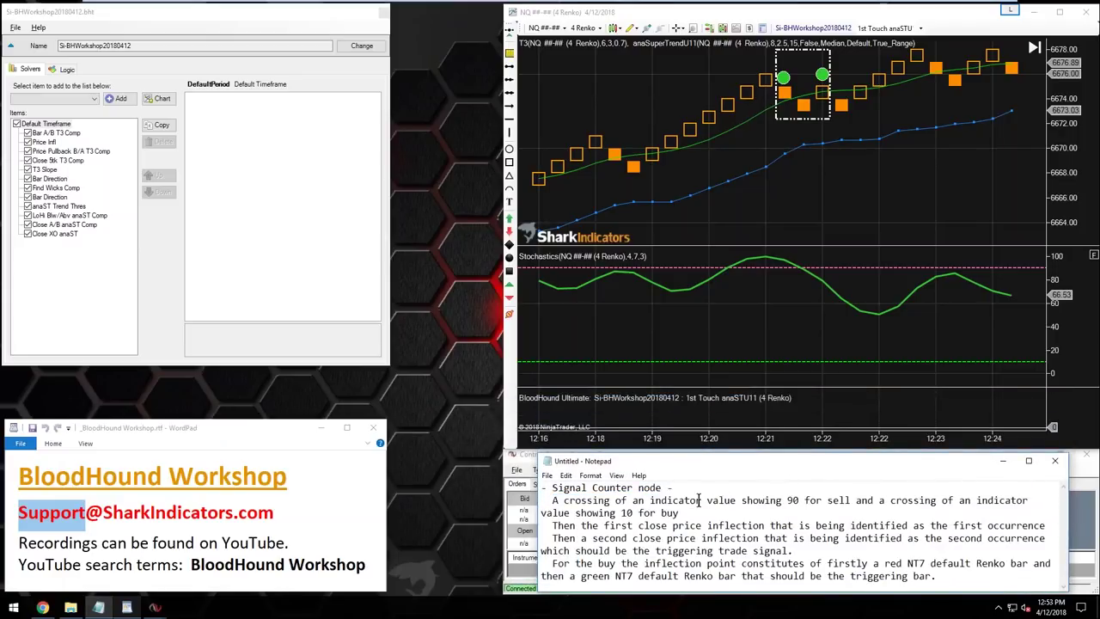
# - Create a new logic in the template and name it "Counting Inflection Bars"
pyautogui.click(65, 68)
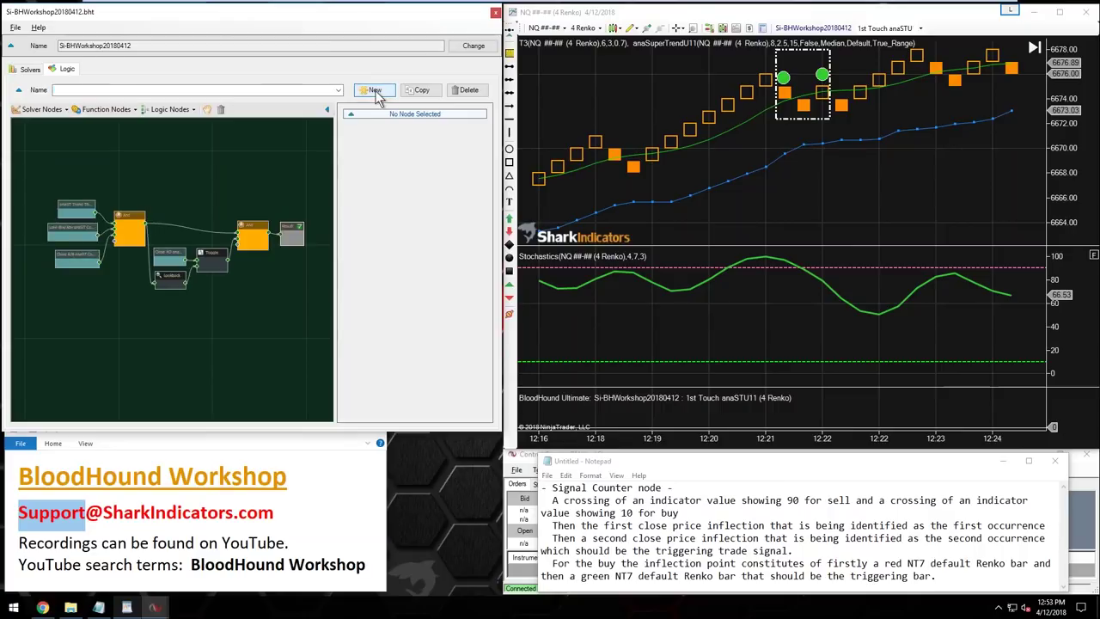
pyautogui.click(375, 92)
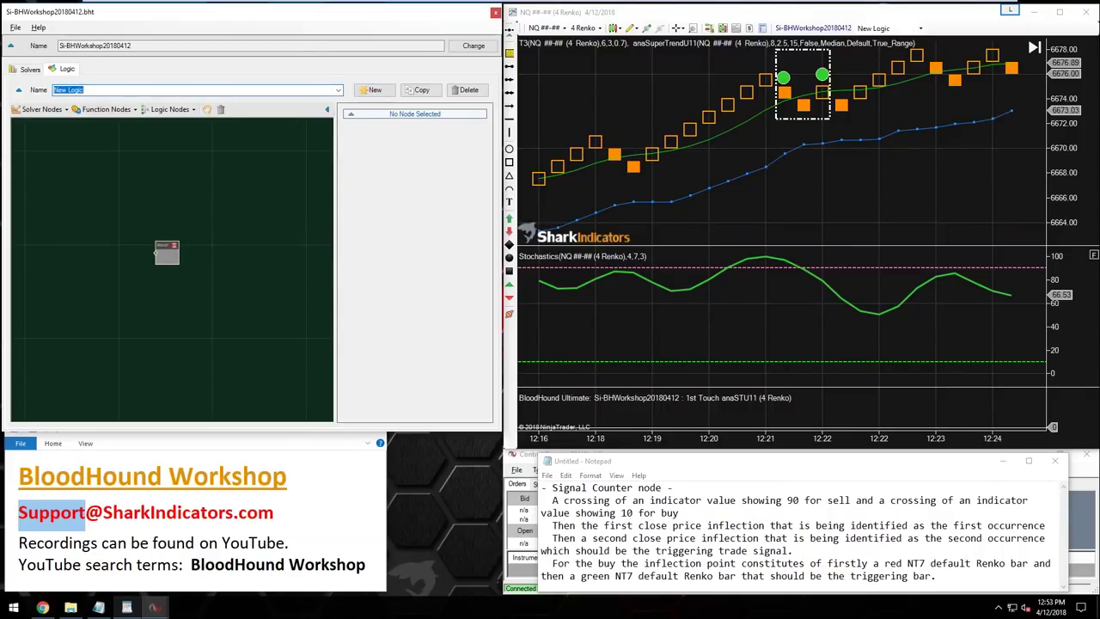
pyautogui.write('Counting Inflection Bars')
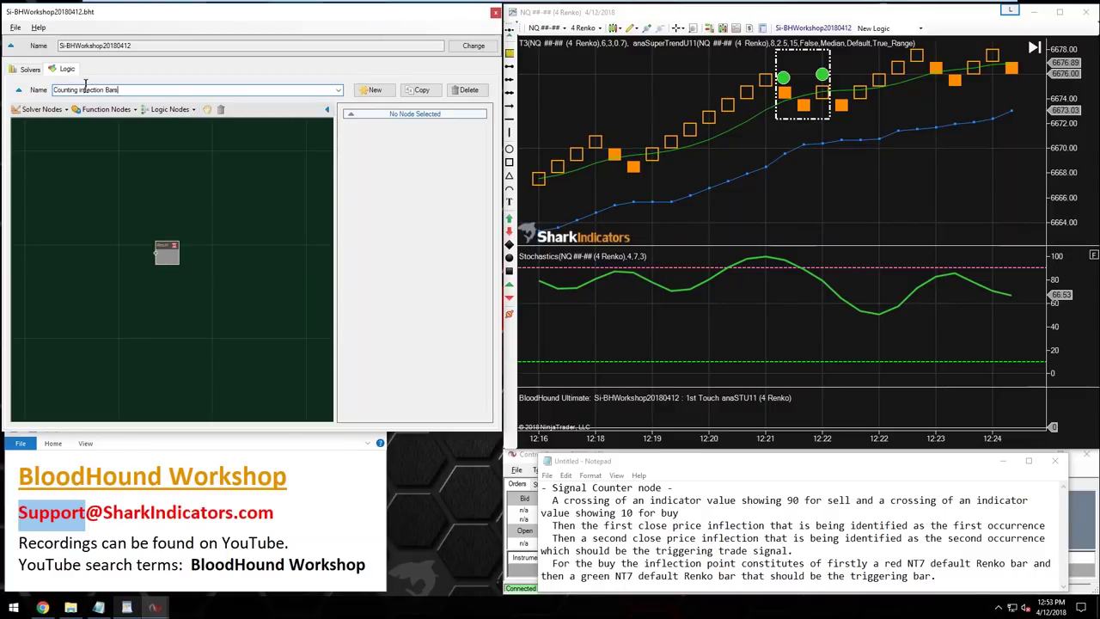
pyautogui.click(101, 200)
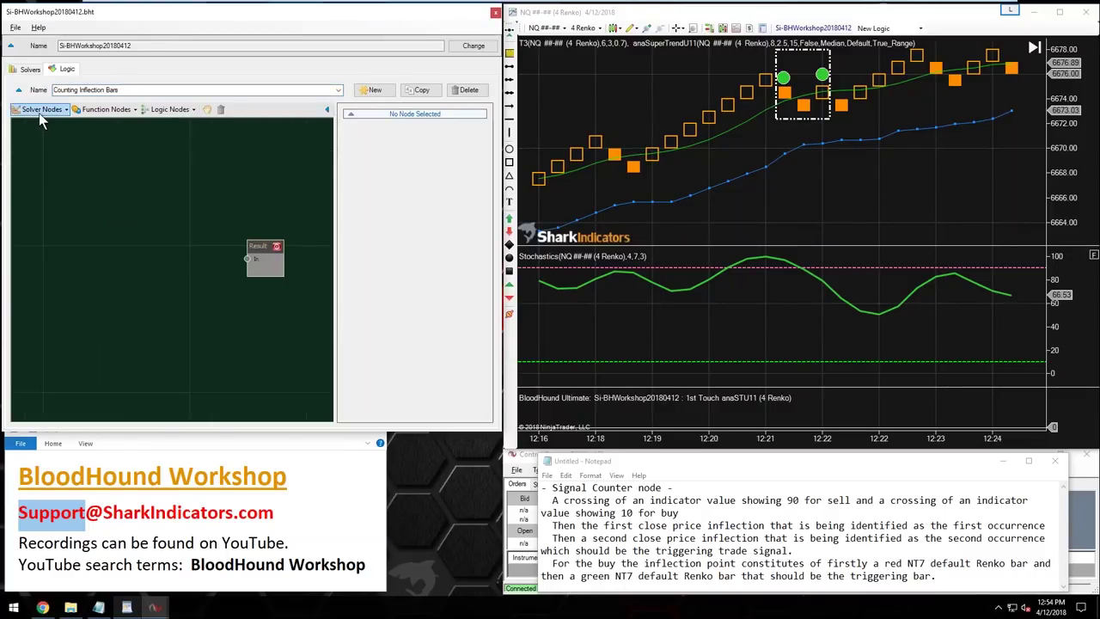
# - Add an Indicator Threshold solver node, connect its output to the Result node, and widen the node's property area
pyautogui.click(39, 109)
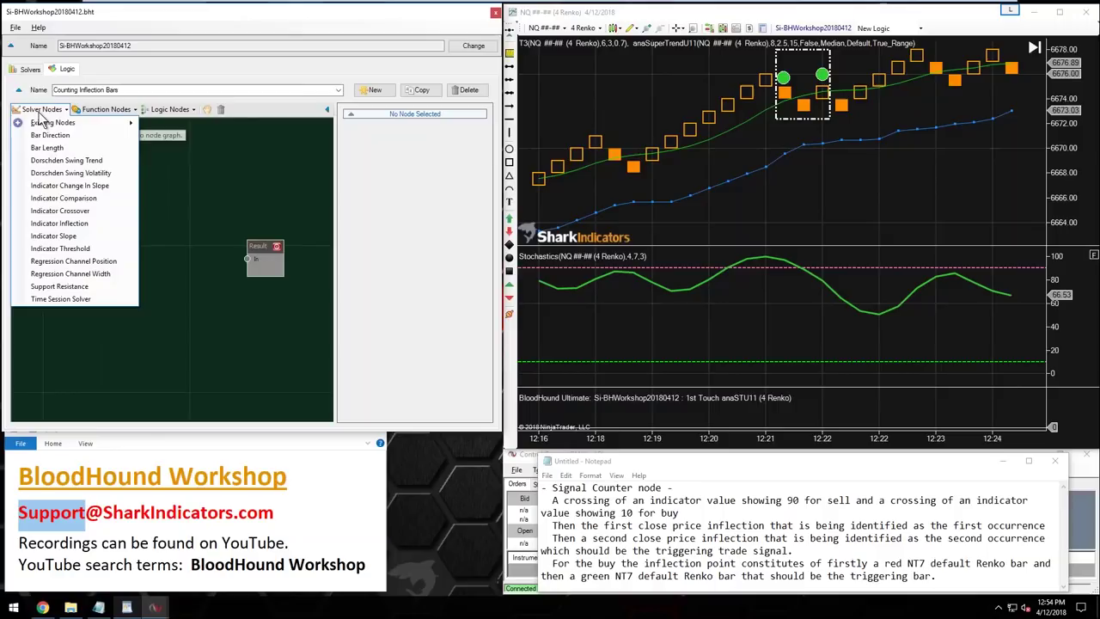
pyautogui.click(78, 250)
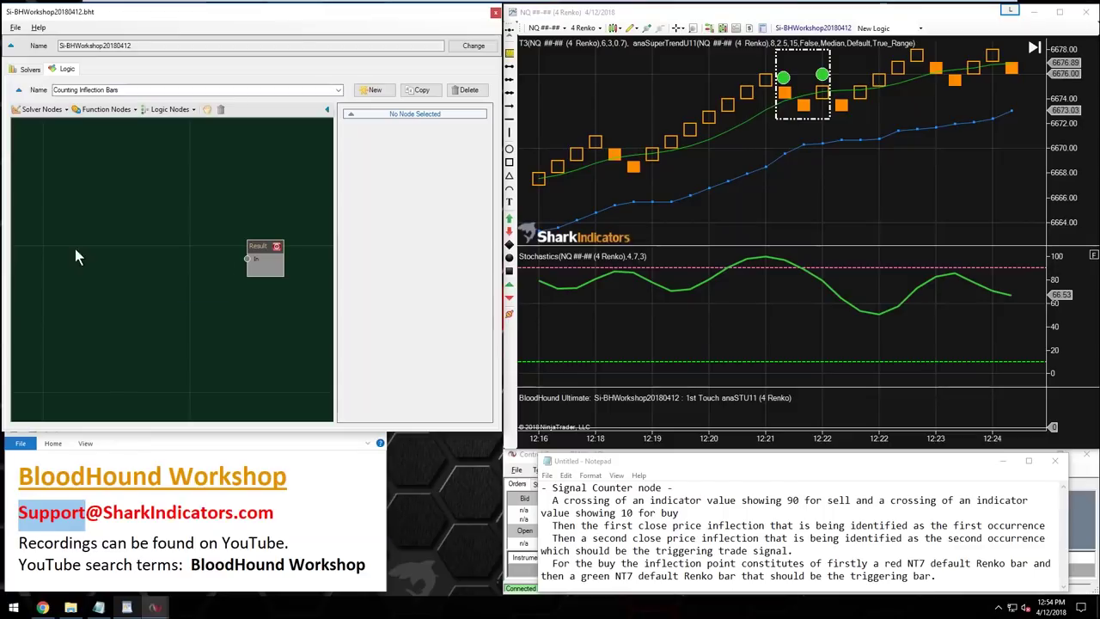
pyautogui.moveTo(193, 275); pyautogui.dragTo(247, 258)
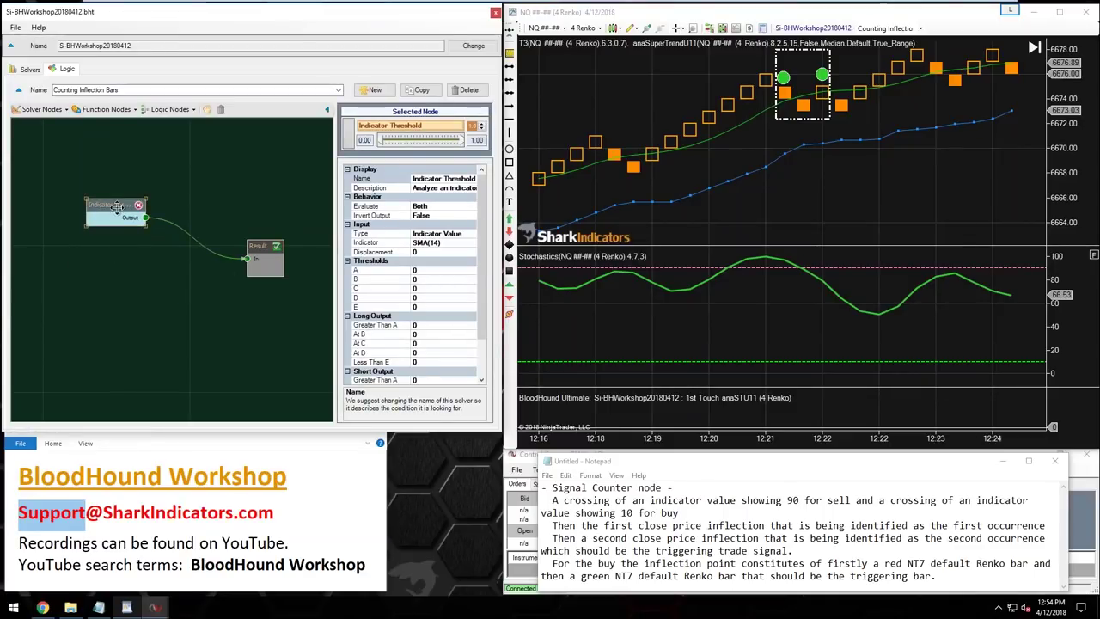
pyautogui.moveTo(336, 232); pyautogui.dragTo(319, 231)
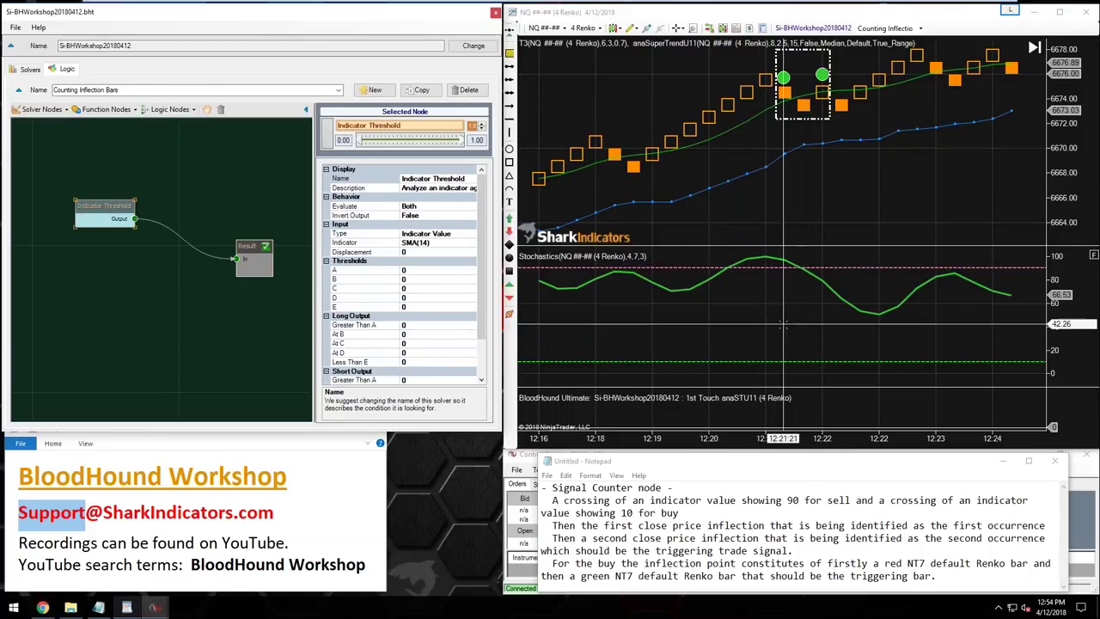
# - Check the 90-for-sell condition in the notes and choose Stochastics as the Indicator Threshold node's input indicator
pyautogui.moveTo(787, 500); pyautogui.dragTo(848, 506)
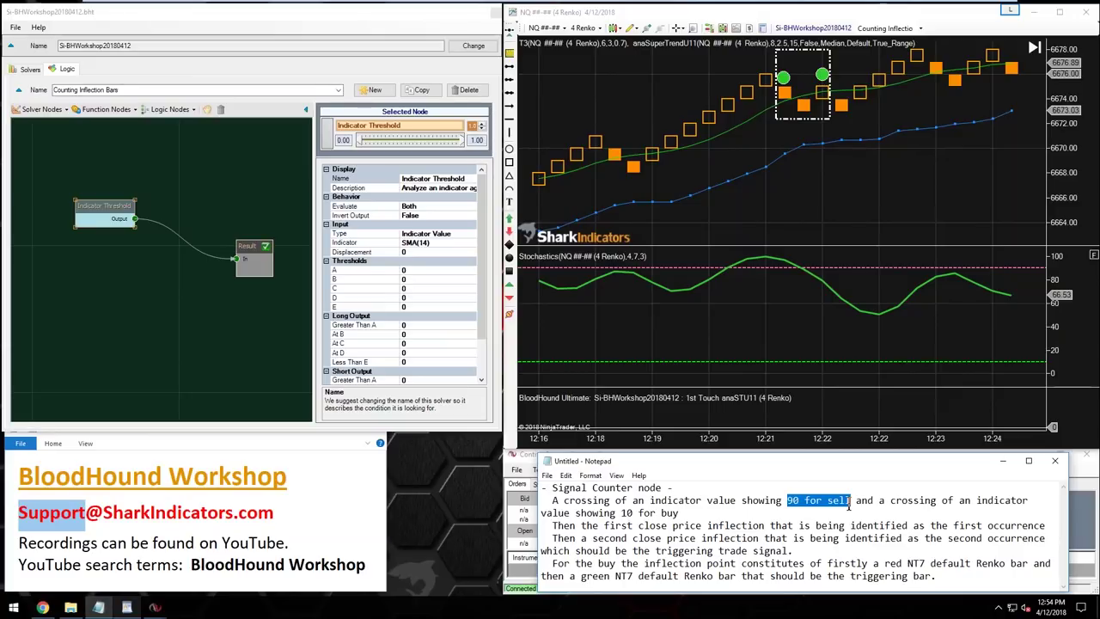
pyautogui.scroll(2, 292, 310)
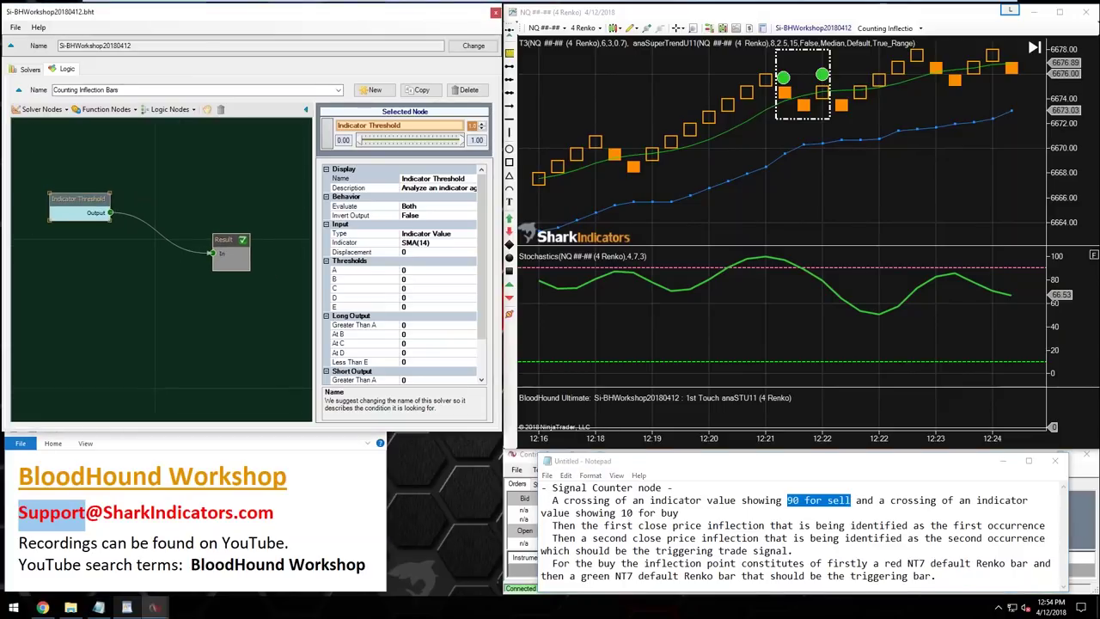
pyautogui.click(433, 242)
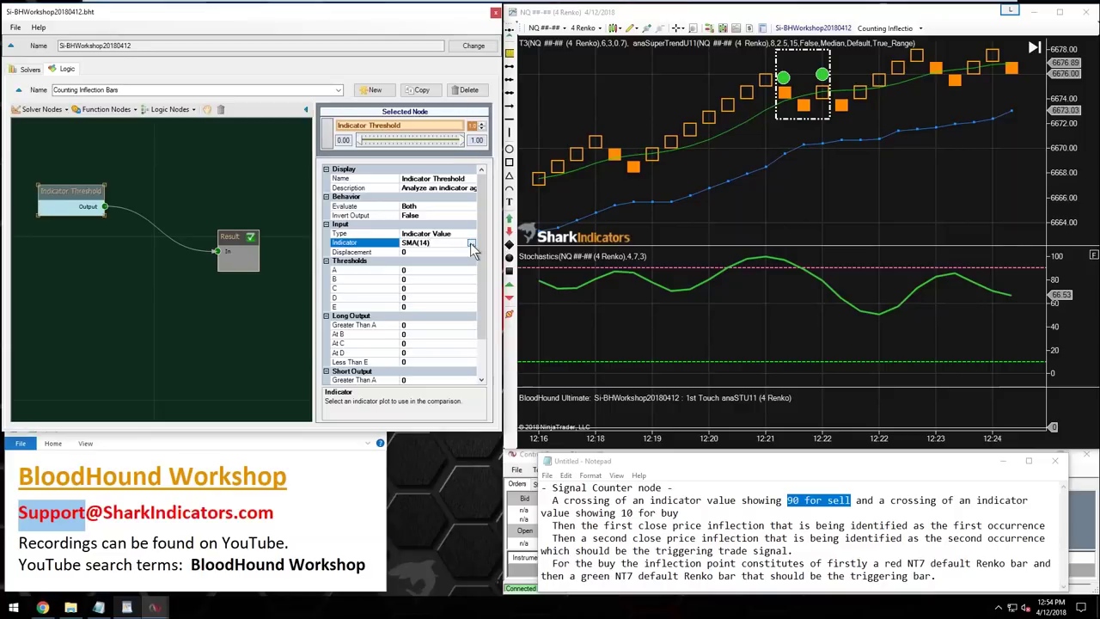
pyautogui.click(470, 244)
pyautogui.click(66, 167)
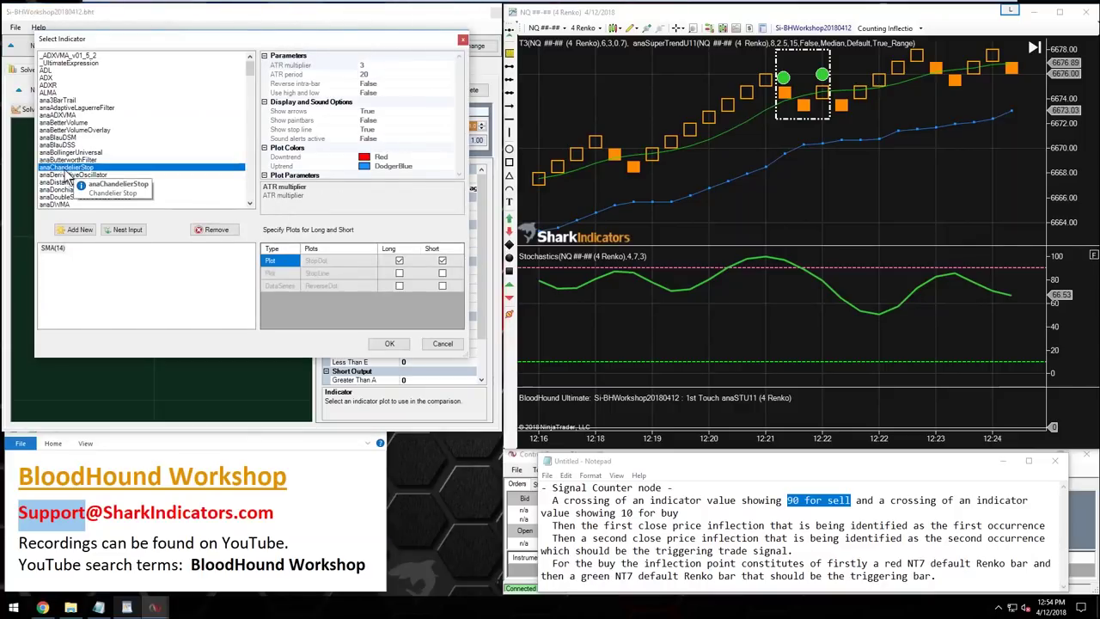
pyautogui.press('t')
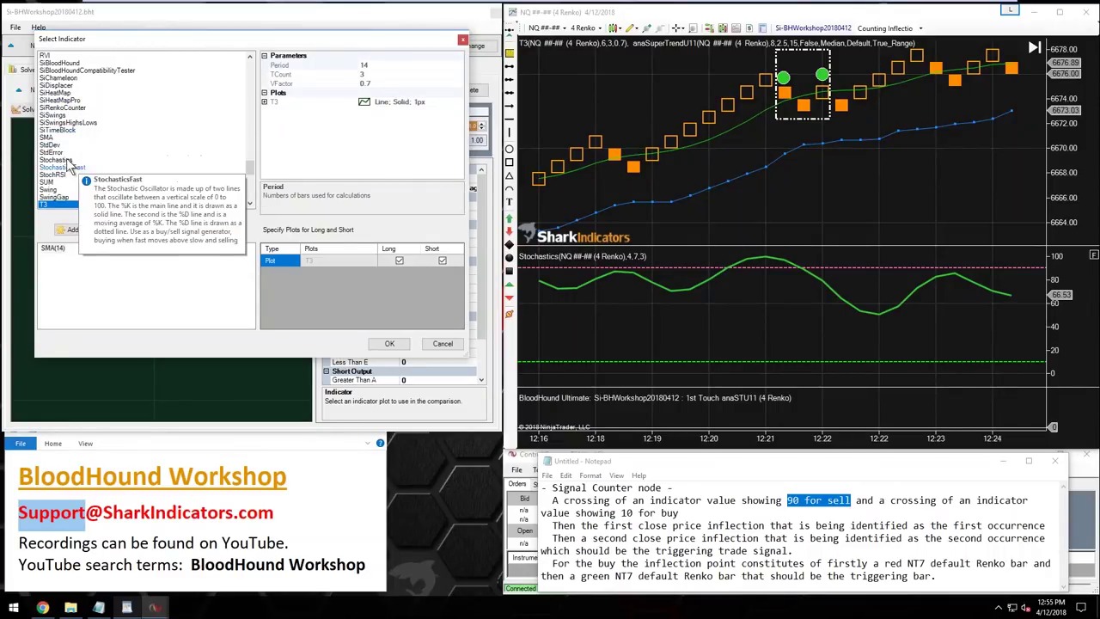
pyautogui.click(63, 161)
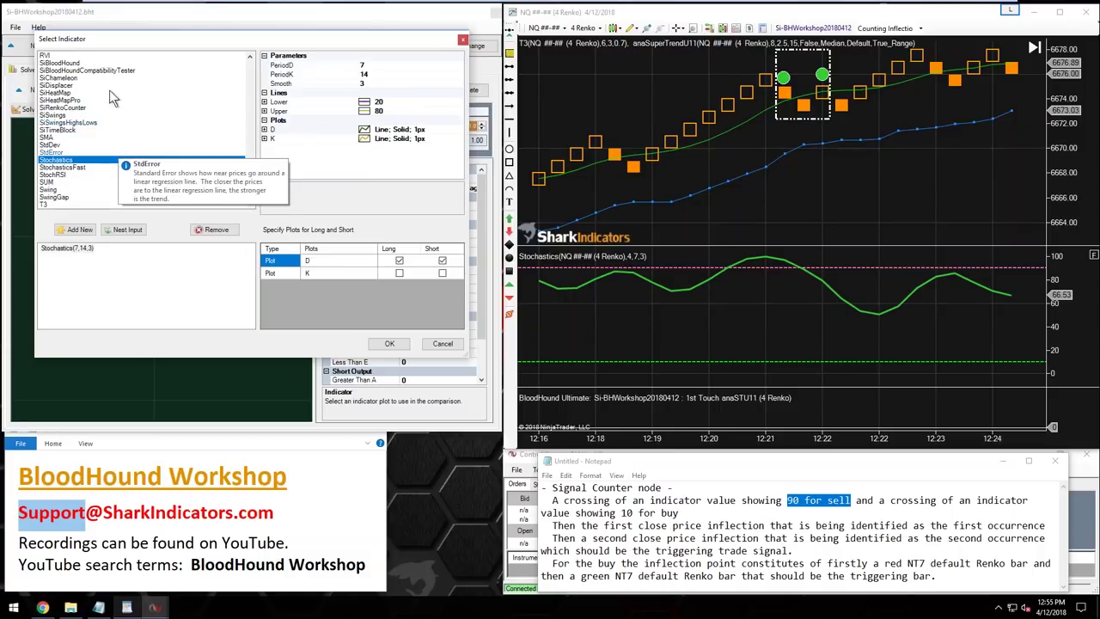
# - Set the Stochastics PeriodD to 4 and PeriodK to 7 and accept the indicator
pyautogui.click(363, 65)
pyautogui.write('4')
pyautogui.press('Tab')
pyautogui.write('7')
pyautogui.click(389, 343)
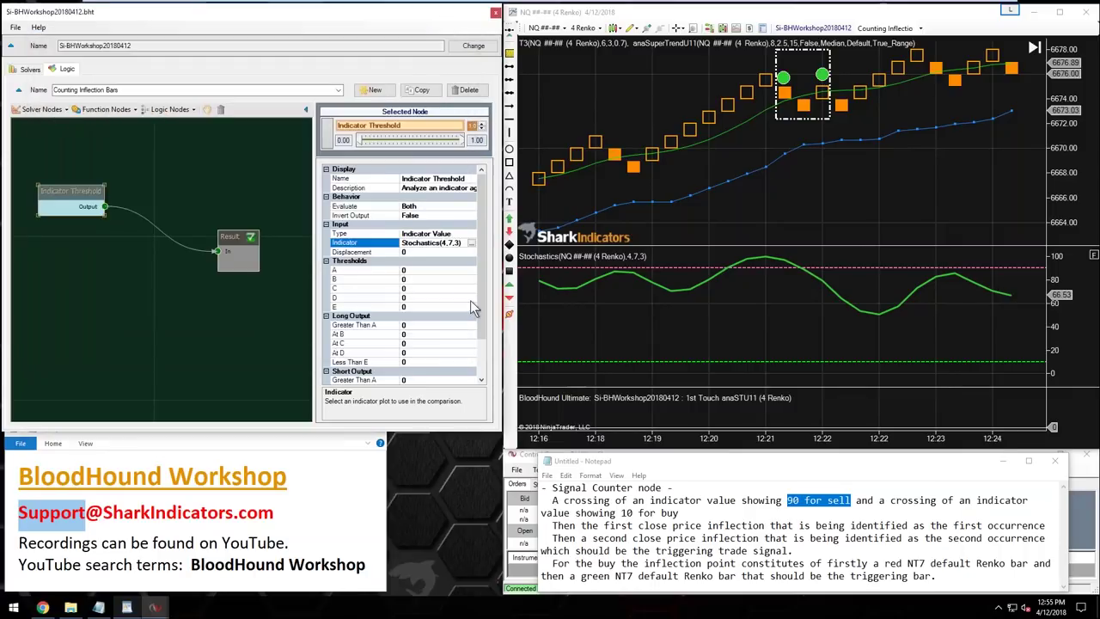
# - Set the node's thresholds A and B to 90 and thresholds D and E to 10
pyautogui.click(417, 261)
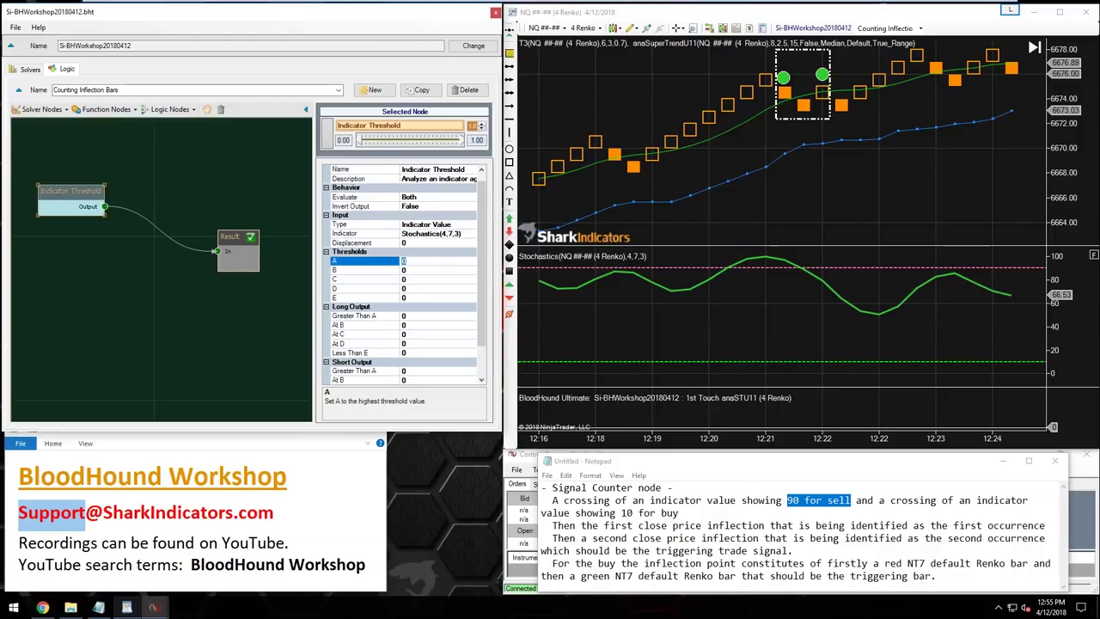
pyautogui.write('90')
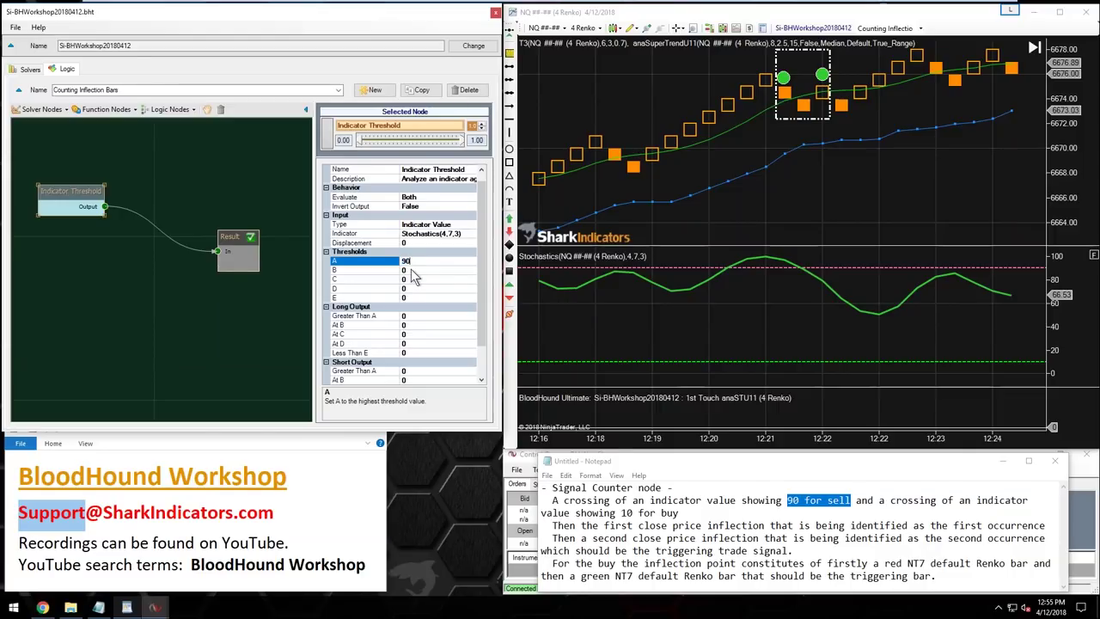
pyautogui.press('Tab')
pyautogui.write('90')
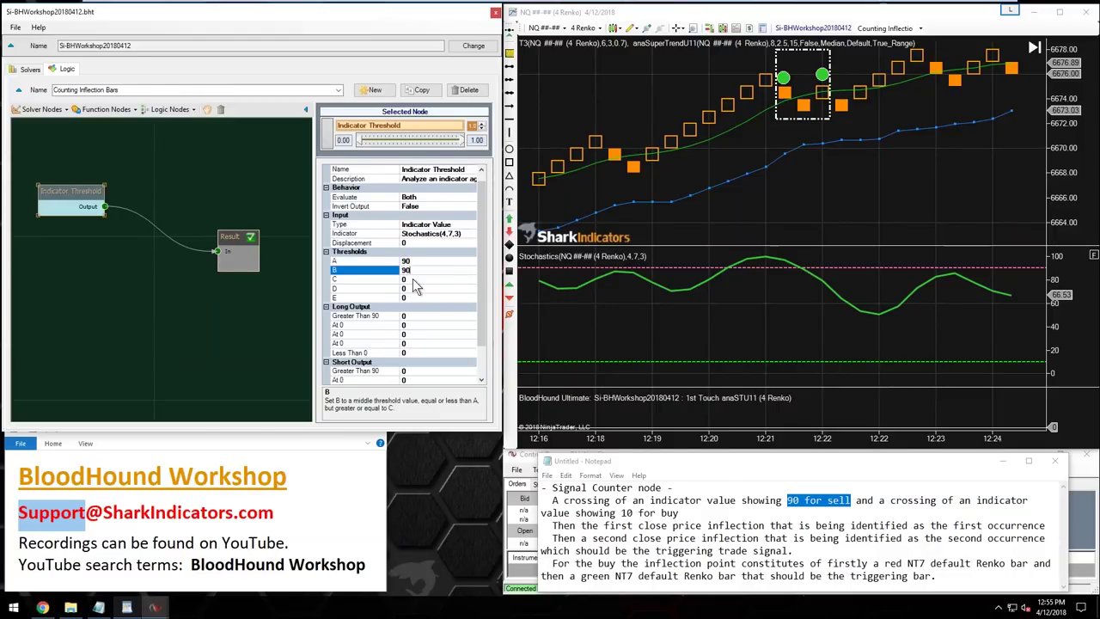
pyautogui.click(419, 288)
pyautogui.write('10')
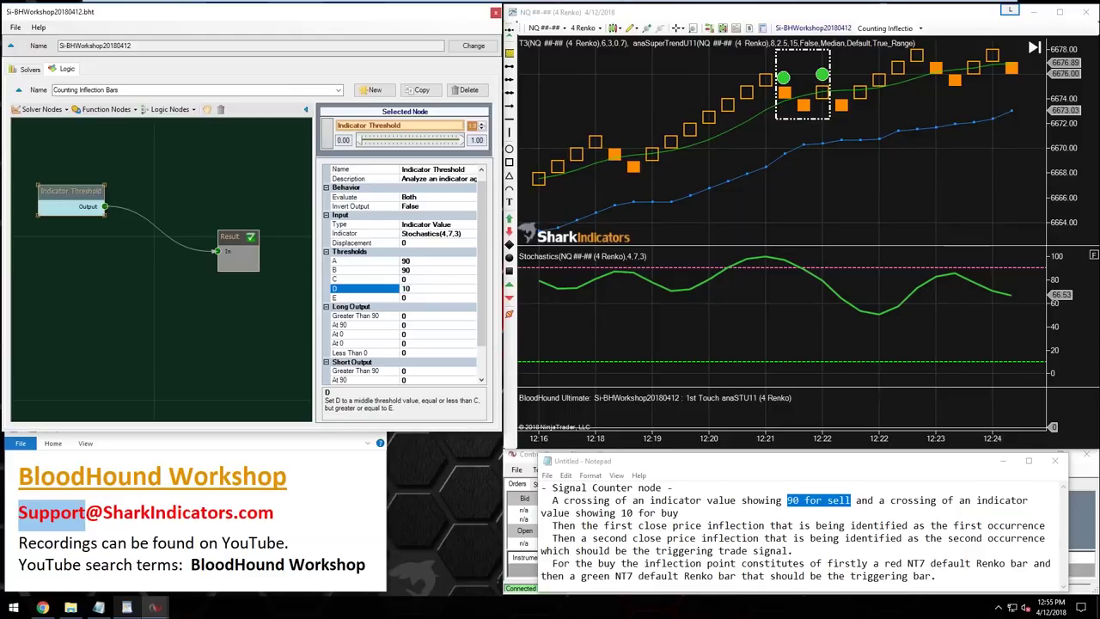
pyautogui.press('Tab')
pyautogui.write('10')
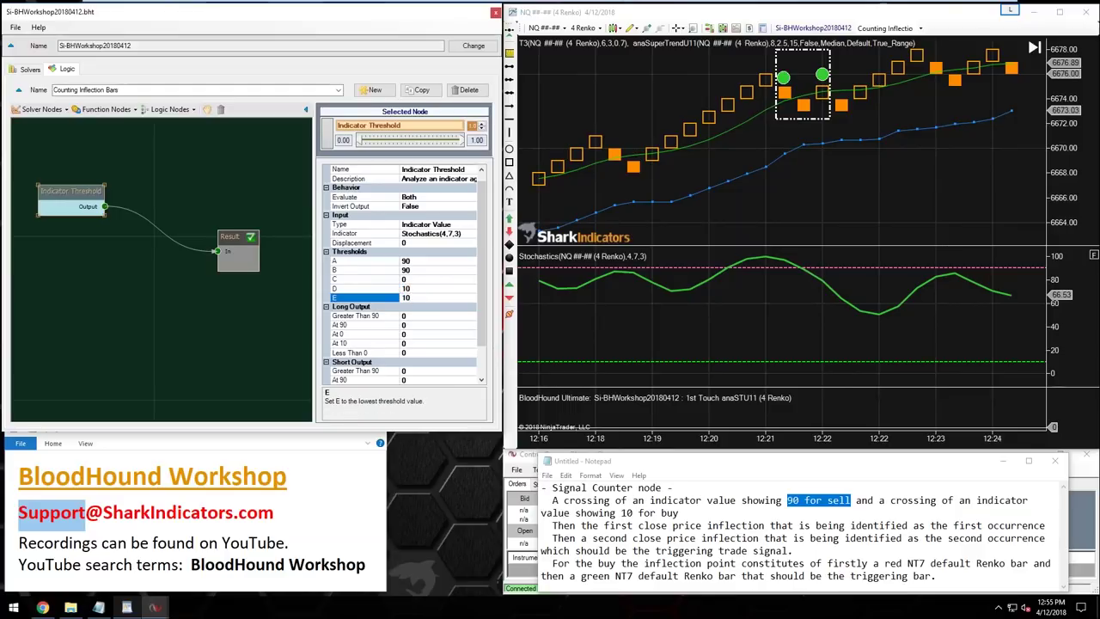
# - Go through thresholds A to E and set the middle threshold C to 50
pyautogui.click(409, 279)
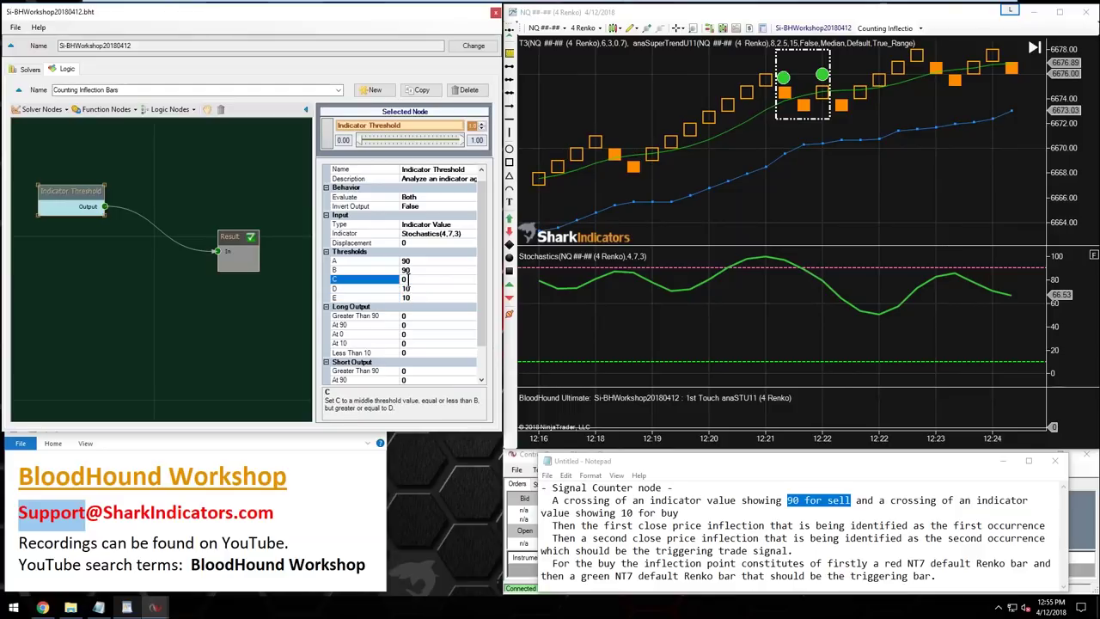
pyautogui.click(351, 262)
pyautogui.click(354, 269)
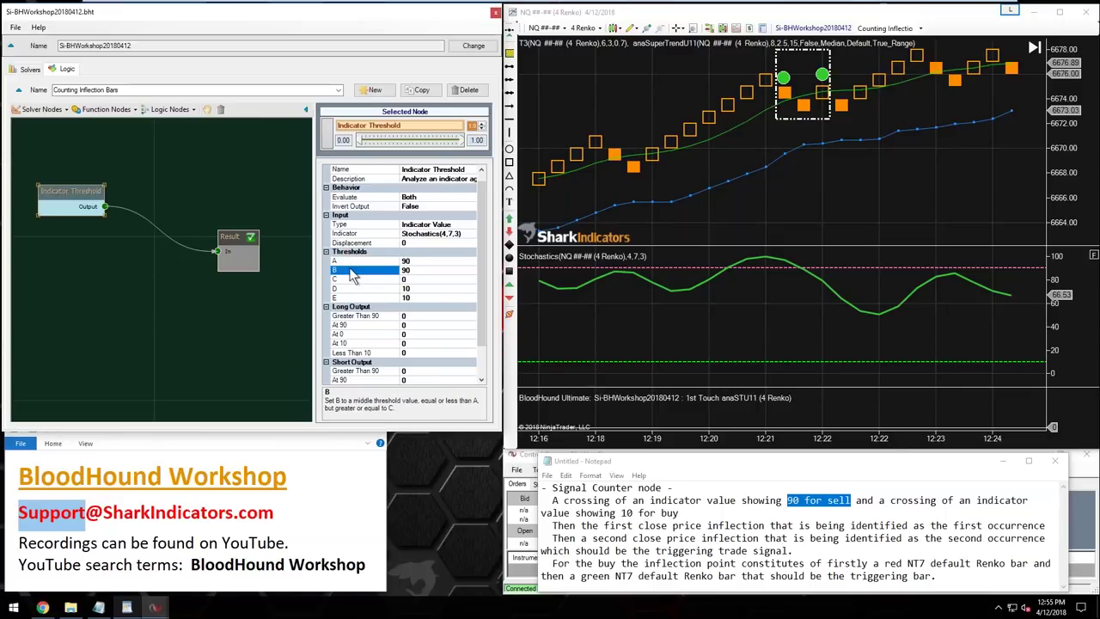
pyautogui.click(357, 279)
pyautogui.click(358, 288)
pyautogui.click(356, 298)
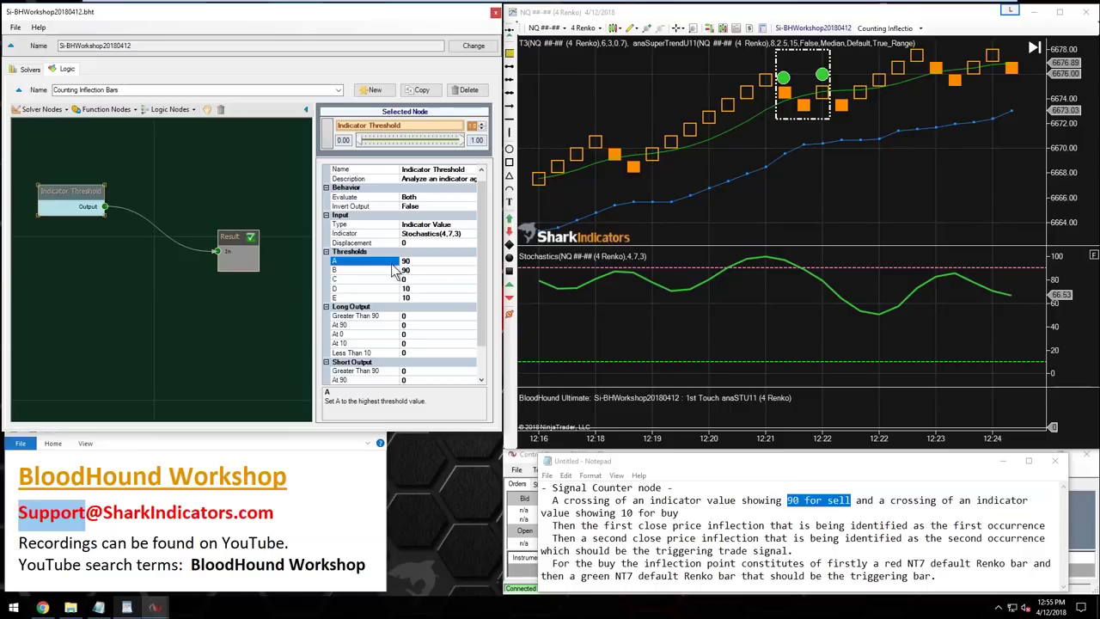
pyautogui.click(380, 289)
pyautogui.click(357, 280)
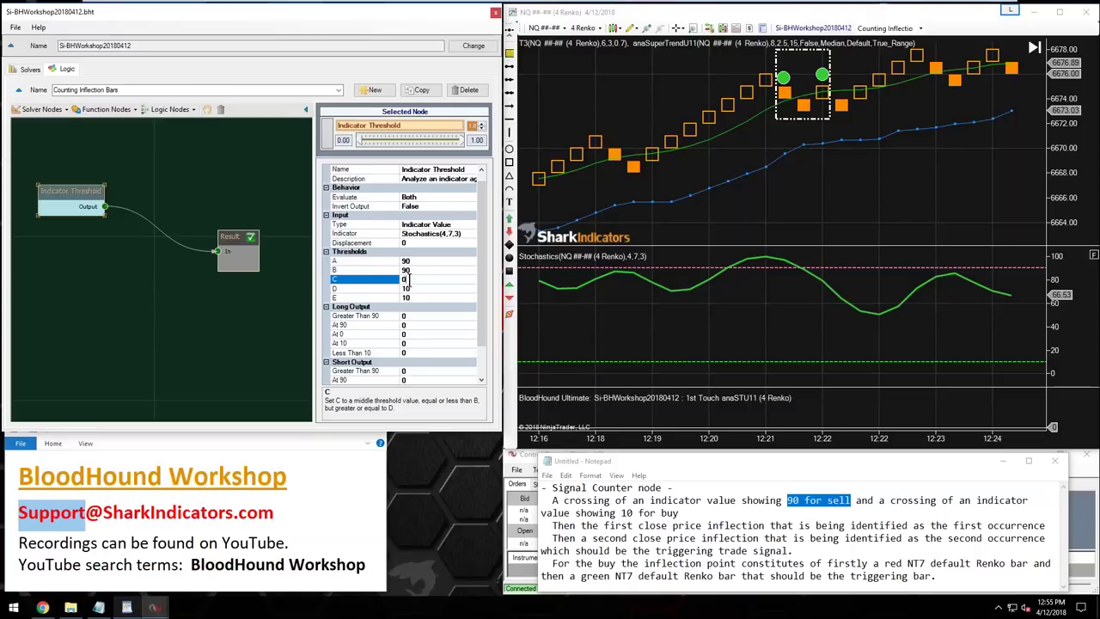
pyautogui.write('50')
pyautogui.click(375, 282)
pyautogui.click(409, 270)
pyautogui.click(408, 289)
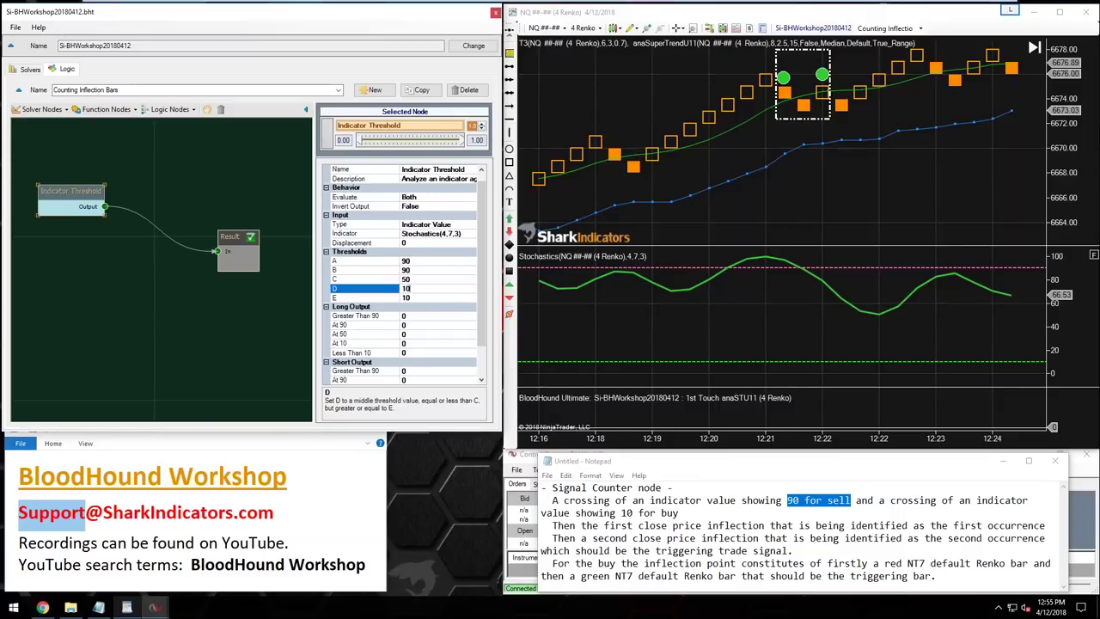
pyautogui.click(411, 280)
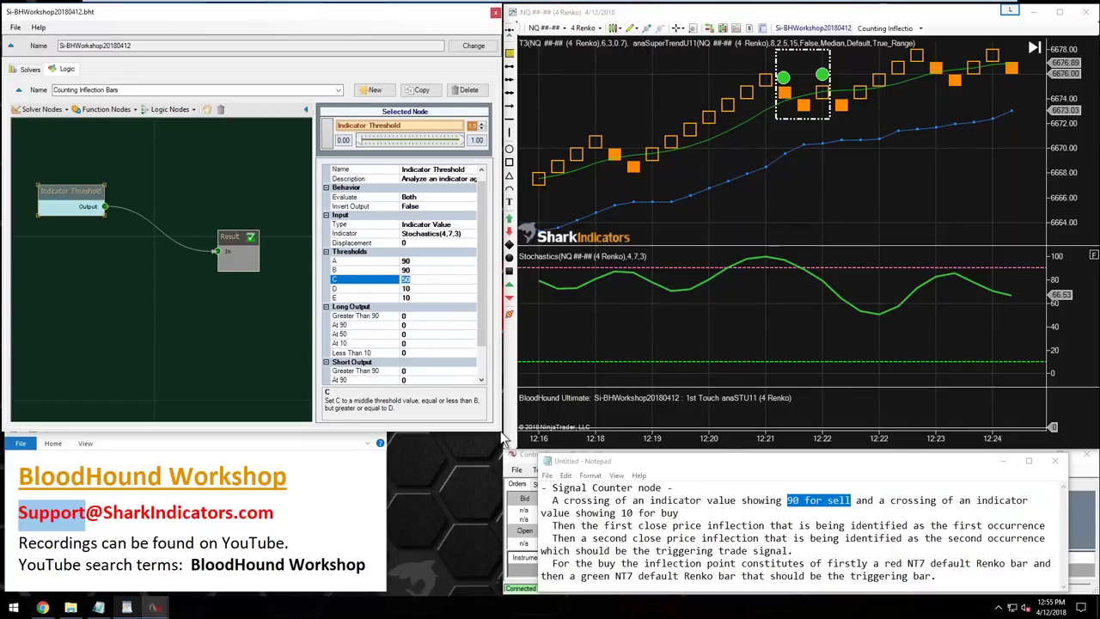
# - Enlarge the template window and set the Short Output for Greater Than 90 and the Long Output for Less Than 10 to 1
pyautogui.moveTo(503, 438); pyautogui.dragTo(509, 484)
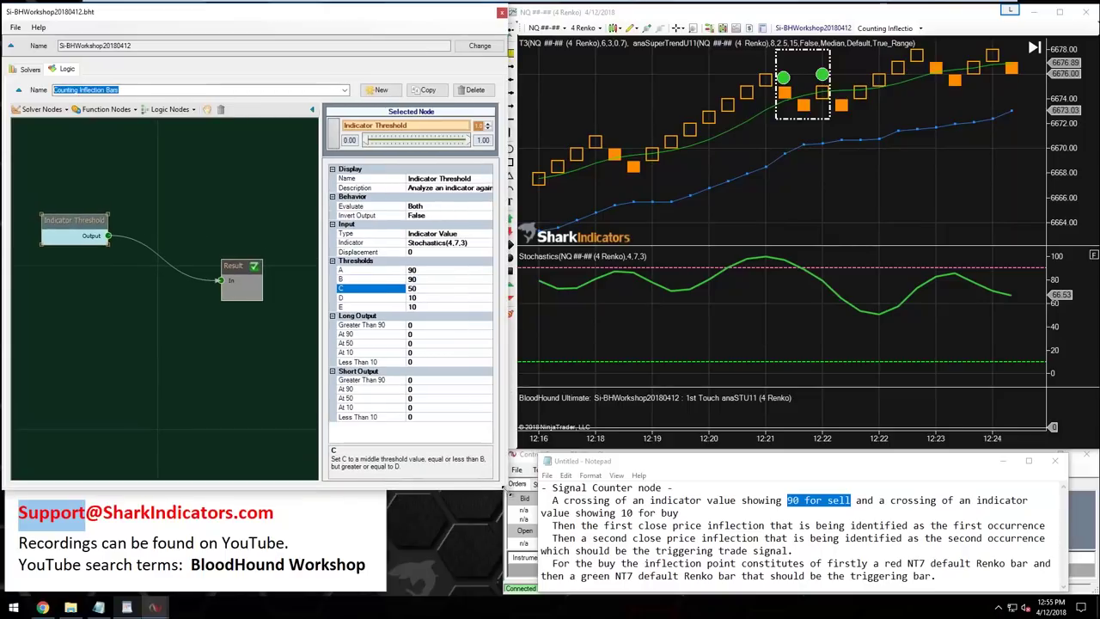
pyautogui.click(420, 380)
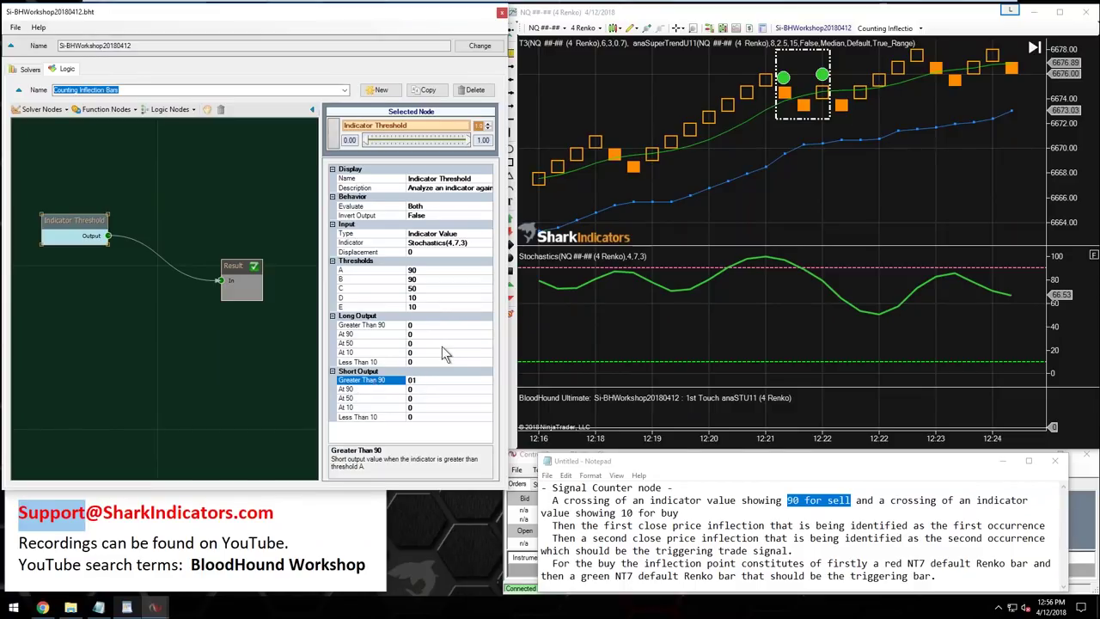
pyautogui.click(426, 326)
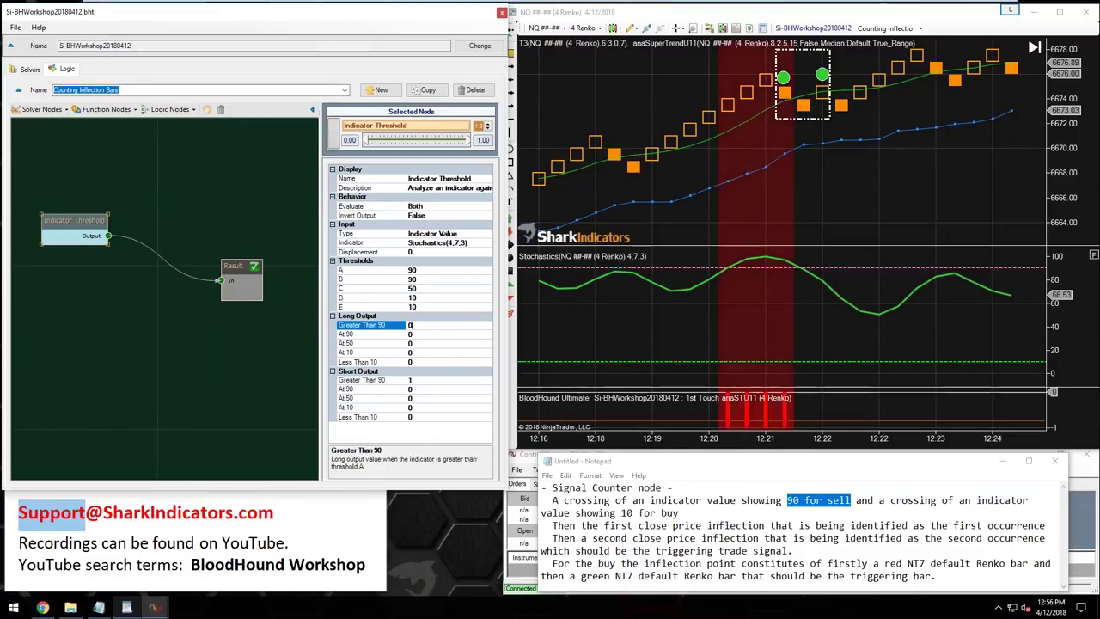
pyautogui.click(416, 361)
pyautogui.write('1')
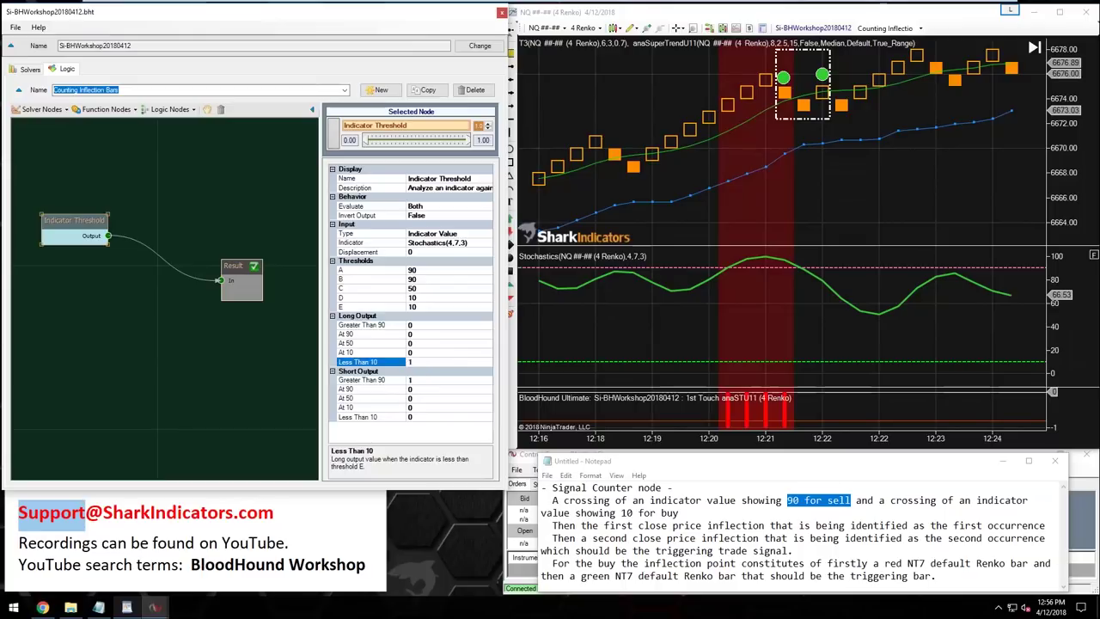
pyautogui.click(421, 379)
# - Check the sell-at-90 and buy-at-10 conditions in the notes against the Stochastics line on the chart
pyautogui.click(746, 501)
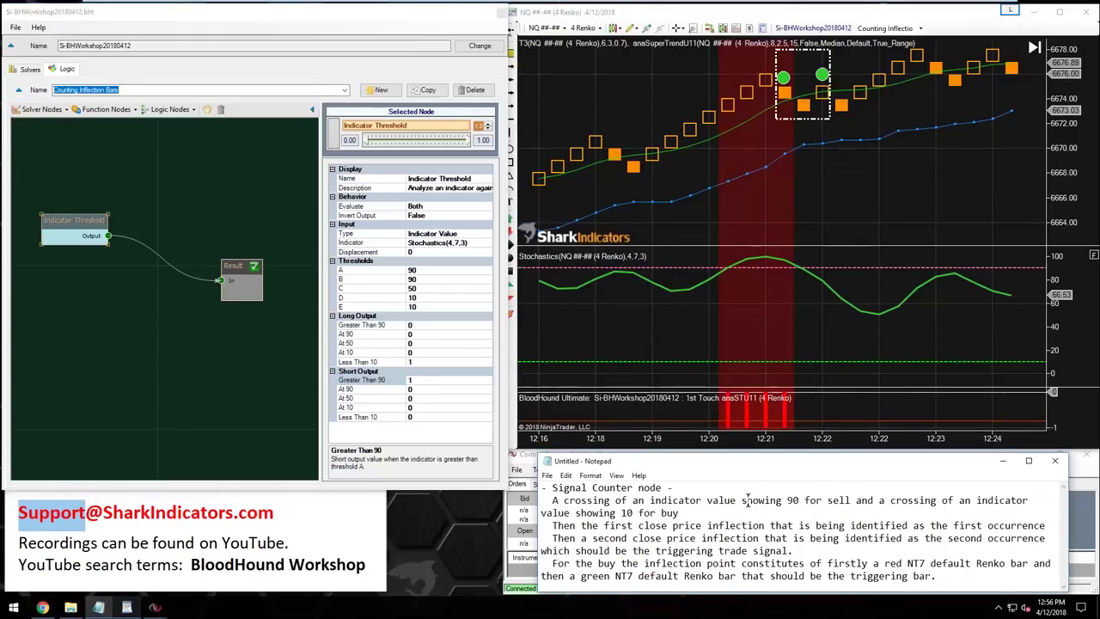
pyautogui.moveTo(744, 500); pyautogui.dragTo(848, 506)
pyautogui.moveTo(575, 513); pyautogui.dragTo(678, 512)
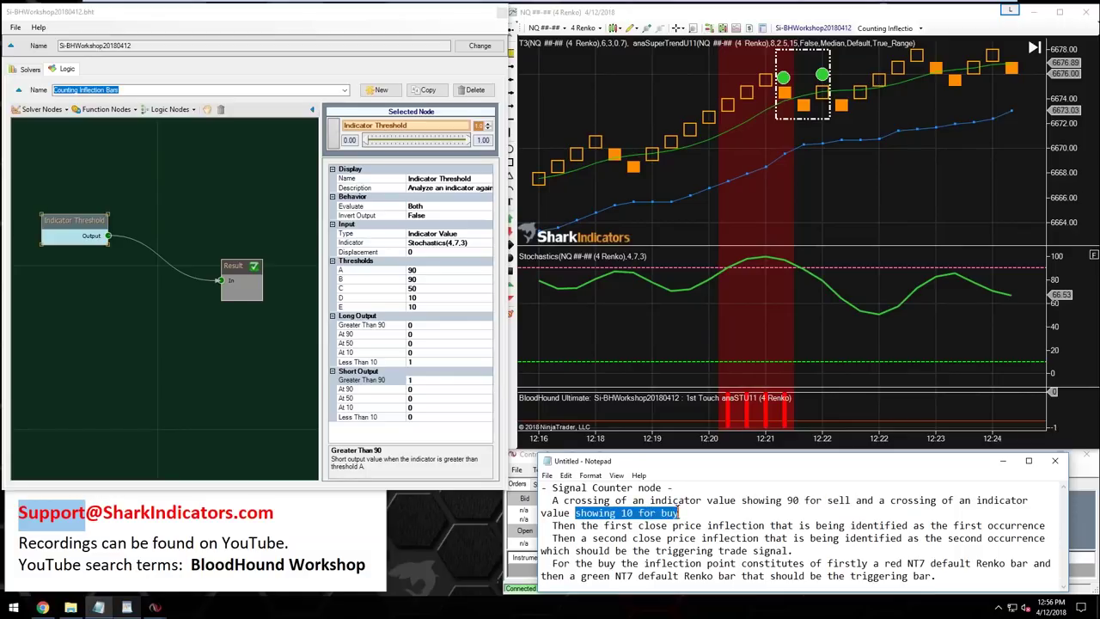
pyautogui.click(743, 257)
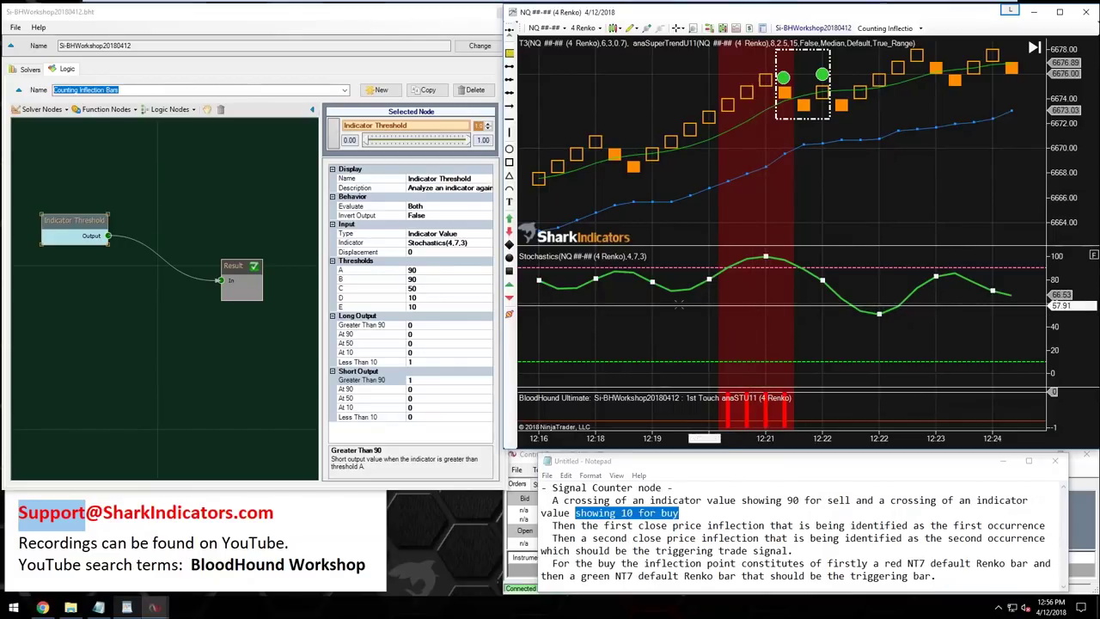
pyautogui.moveTo(244, 295); pyautogui.dragTo(247, 293)
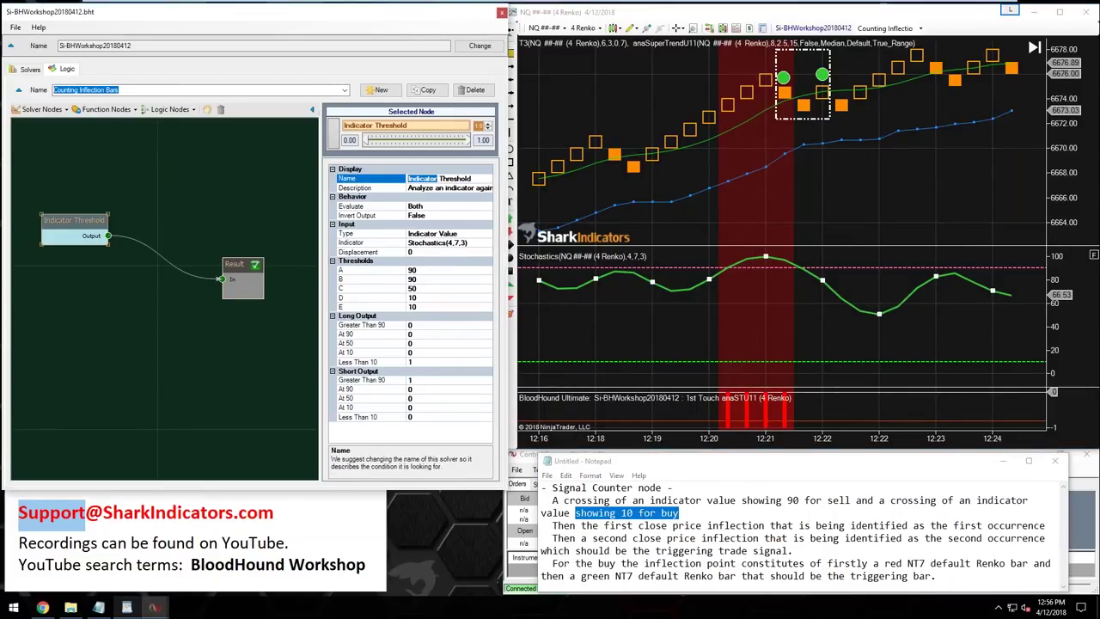
# - Rename the Indicator Threshold node "Stoch 10/90 Thres" and reposition it higher on the logic canvas
pyautogui.write('Stoch 10 90 Thres')
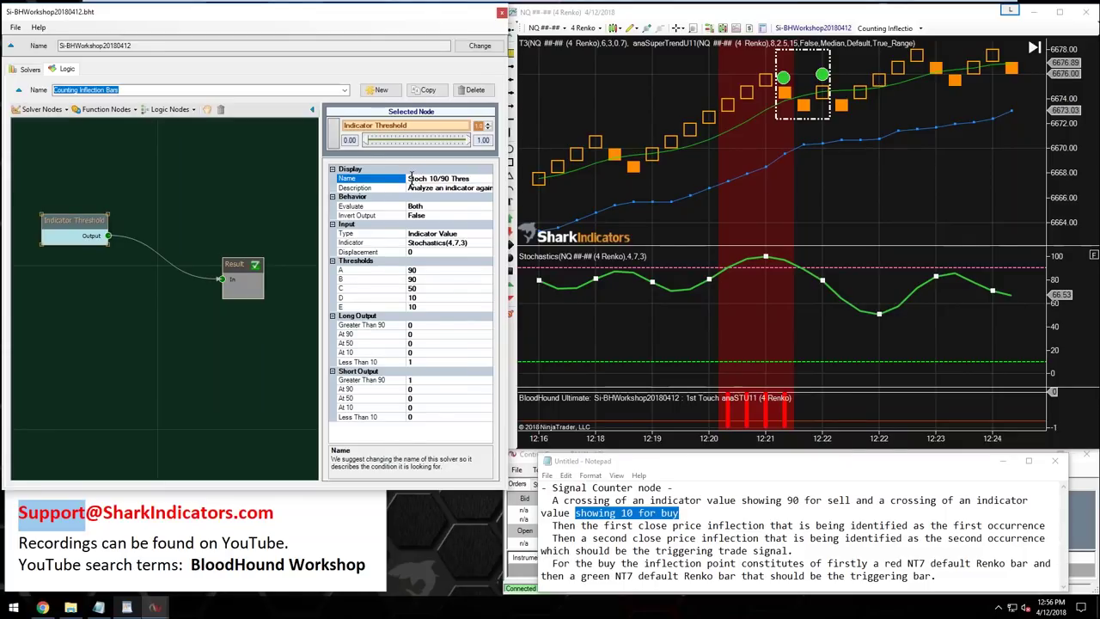
pyautogui.moveTo(408, 177); pyautogui.dragTo(427, 183)
pyautogui.click(431, 177)
pyautogui.moveTo(430, 177); pyautogui.dragTo(446, 177)
pyautogui.click(47, 136)
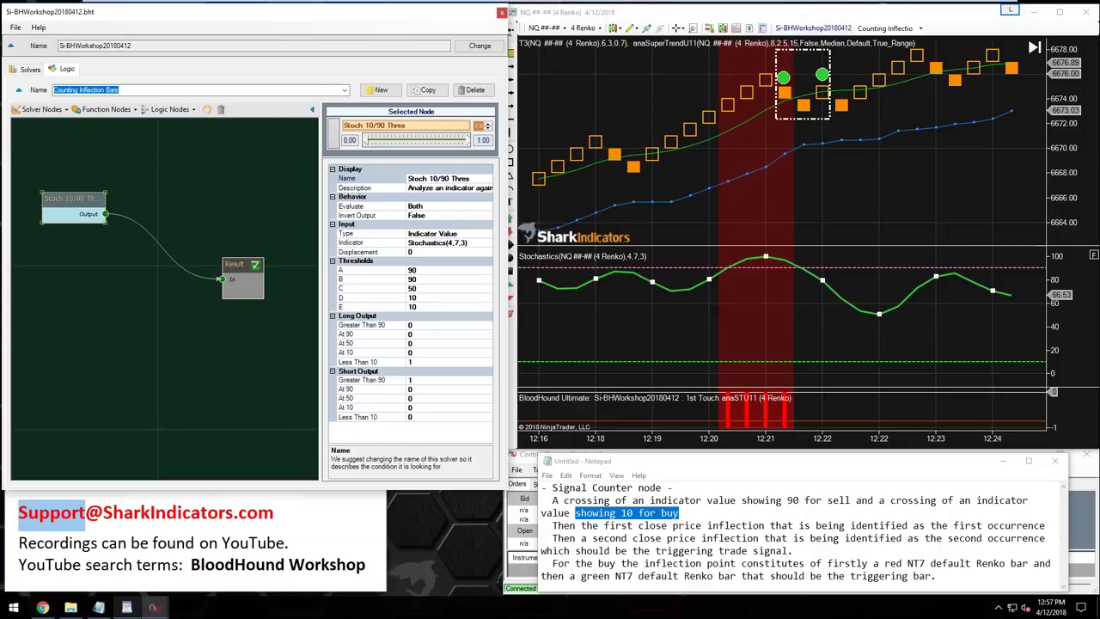
# - Add an Indicator Inflection solver node below the stochastic node and connect its output to the Result node
pyautogui.click(617, 525)
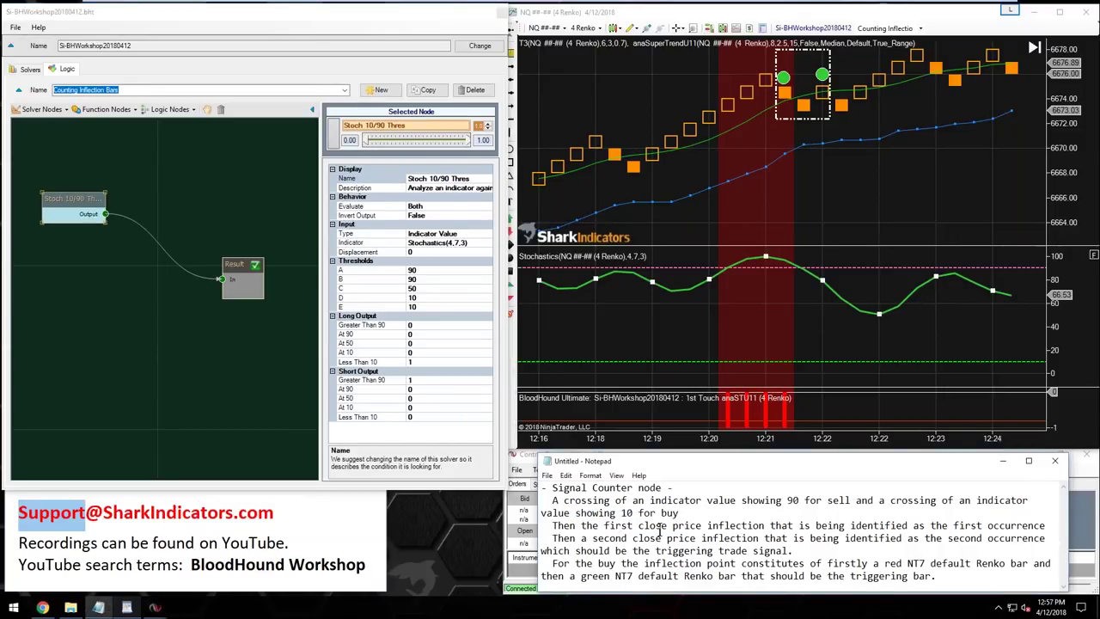
pyautogui.moveTo(674, 525); pyautogui.dragTo(768, 528)
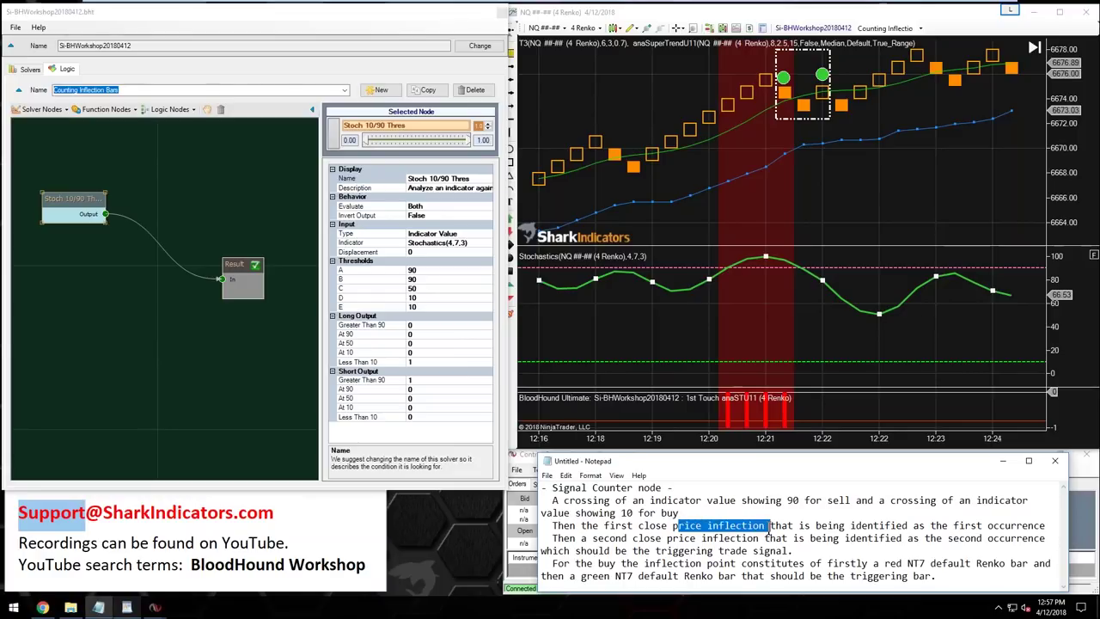
pyautogui.moveTo(68, 200); pyautogui.dragTo(63, 197)
pyautogui.click(41, 110)
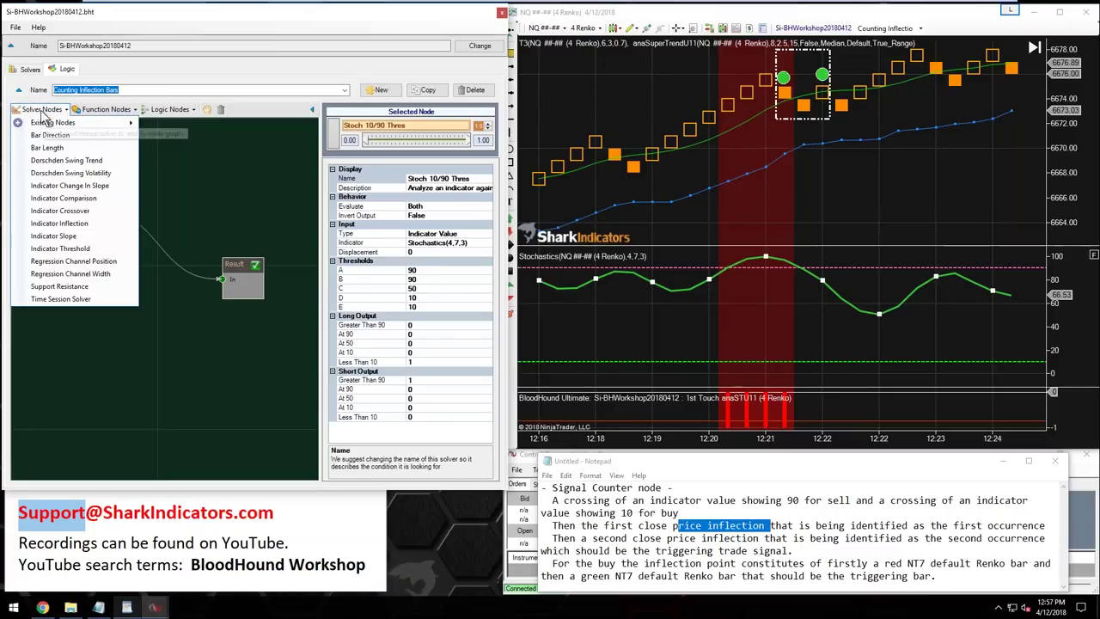
pyautogui.click(97, 226)
pyautogui.moveTo(178, 307); pyautogui.dragTo(222, 279)
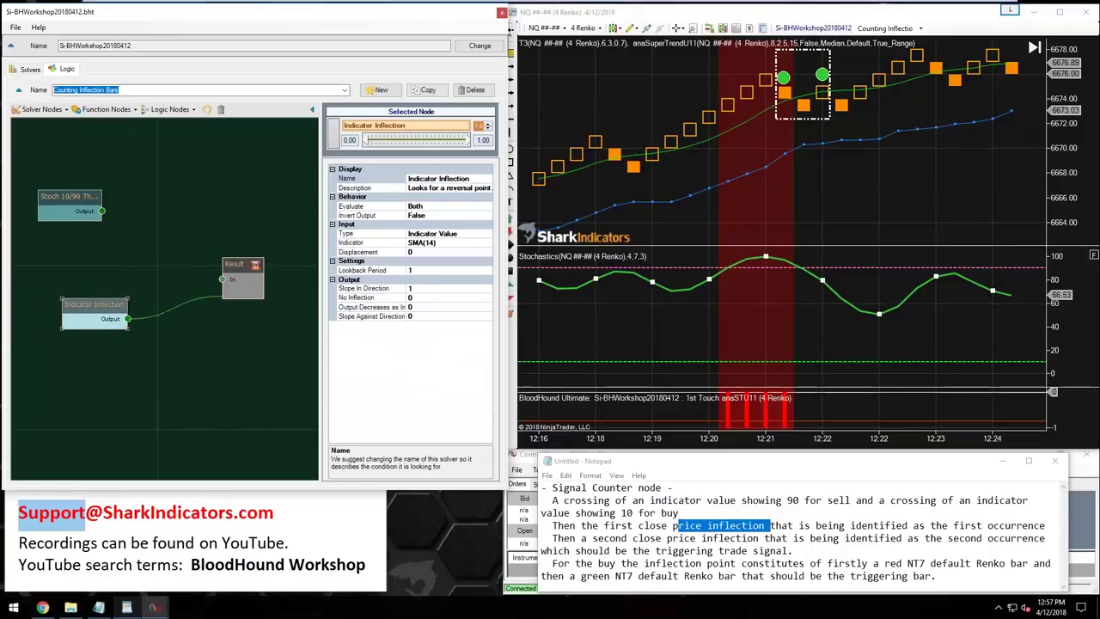
# - Set the inflection node's input type to Price, keeping Close as the long and short price types
pyautogui.click(455, 234)
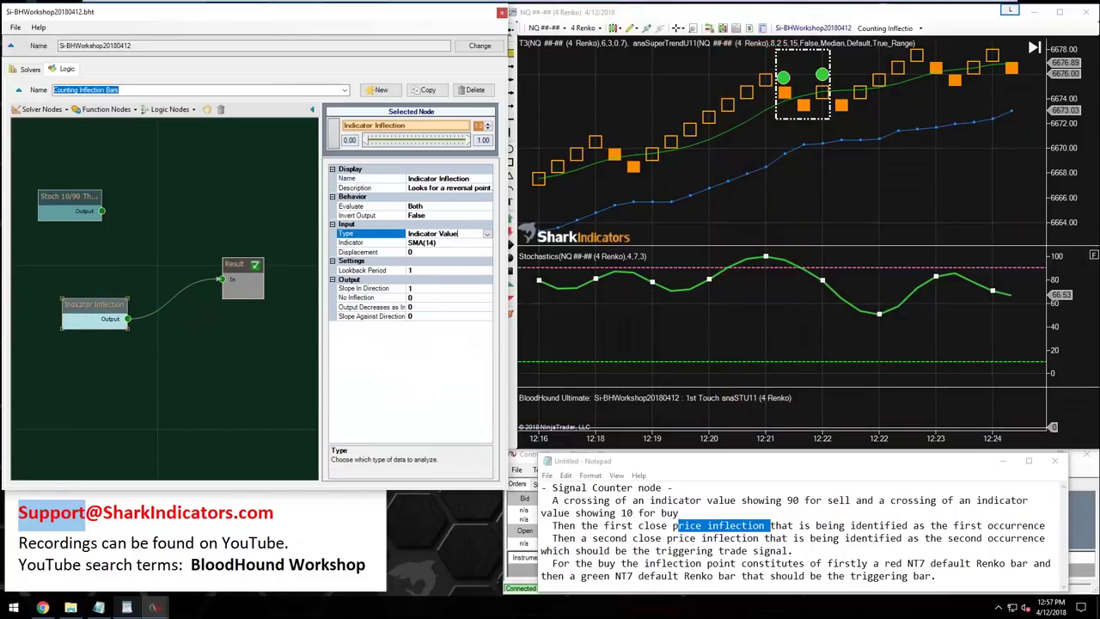
pyautogui.press('Down')
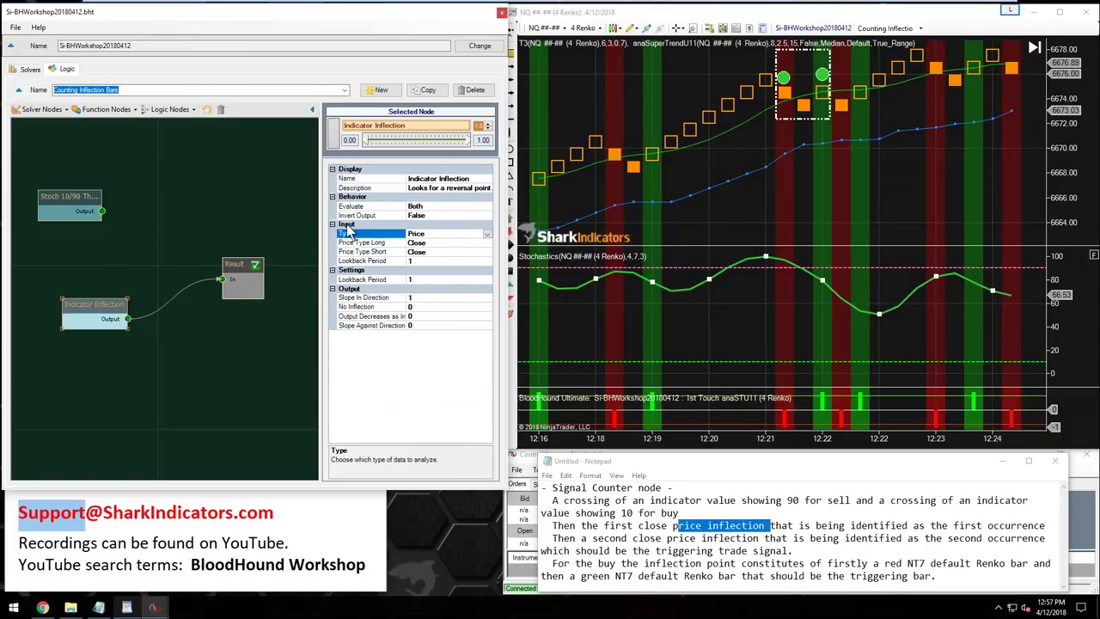
pyautogui.click(429, 243)
pyautogui.click(433, 252)
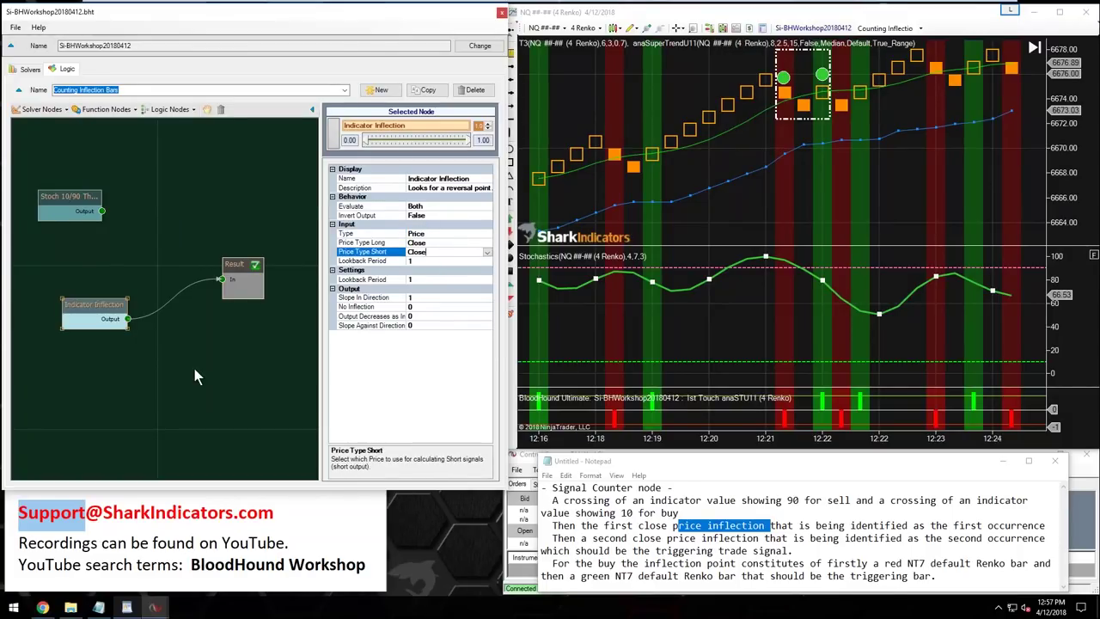
pyautogui.click(812, 150)
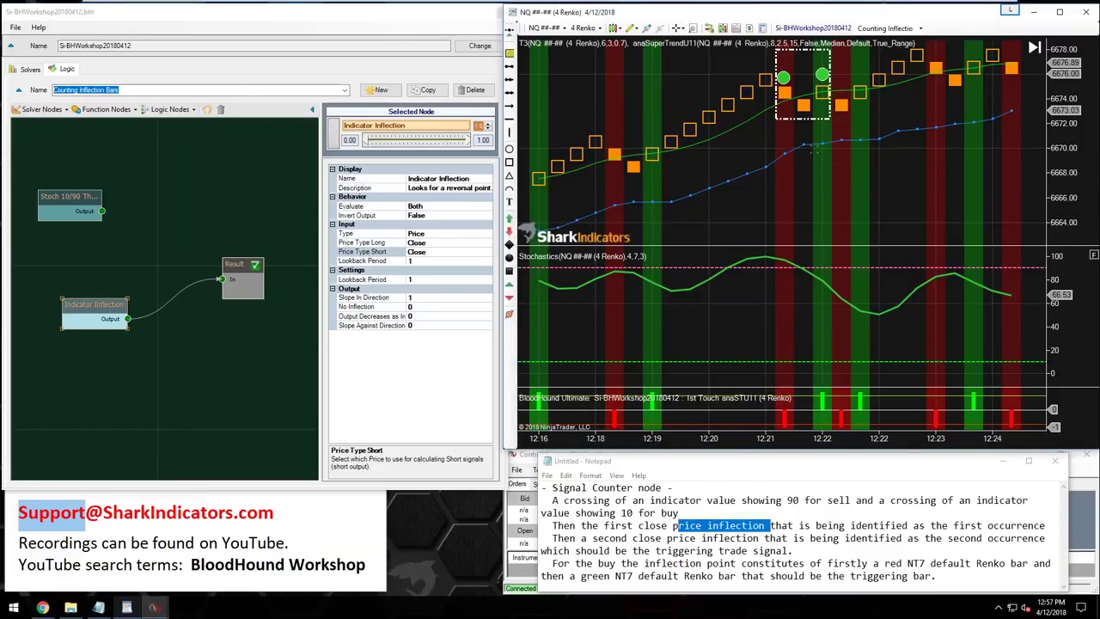
# - Rename the inflection node "Close Inf" and shift it toward the canvas edge
pyautogui.moveTo(96, 313); pyautogui.dragTo(89, 314)
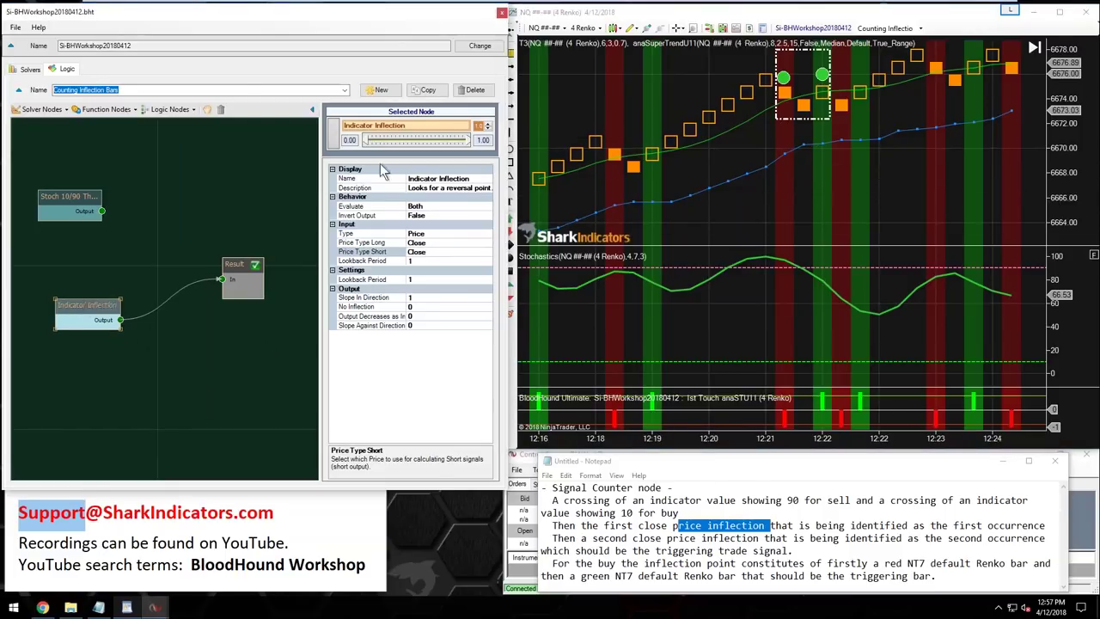
pyautogui.write('Close')
pyautogui.press('End')
pyautogui.press('BackSpace')
pyautogui.press('BackSpace')
pyautogui.press('BackSpace')
pyautogui.press('BackSpace')
pyautogui.press('BackSpace')
pyautogui.press('BackSpace')
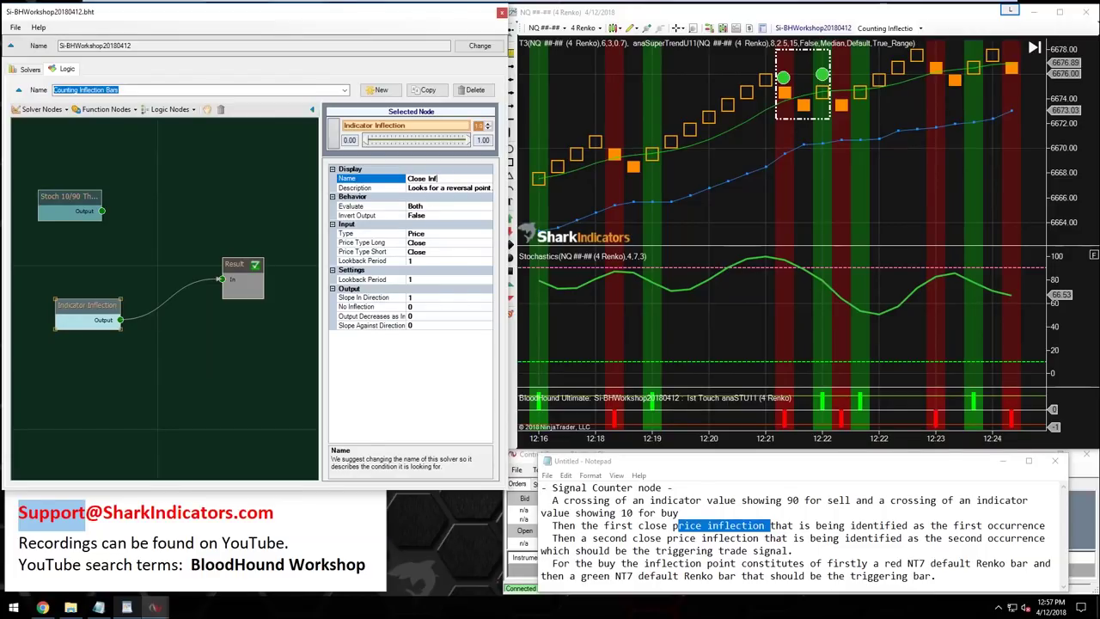
pyautogui.click(73, 305)
# - Add a Signal Counter function node that takes the Close Inf output as its input
pyautogui.click(103, 110)
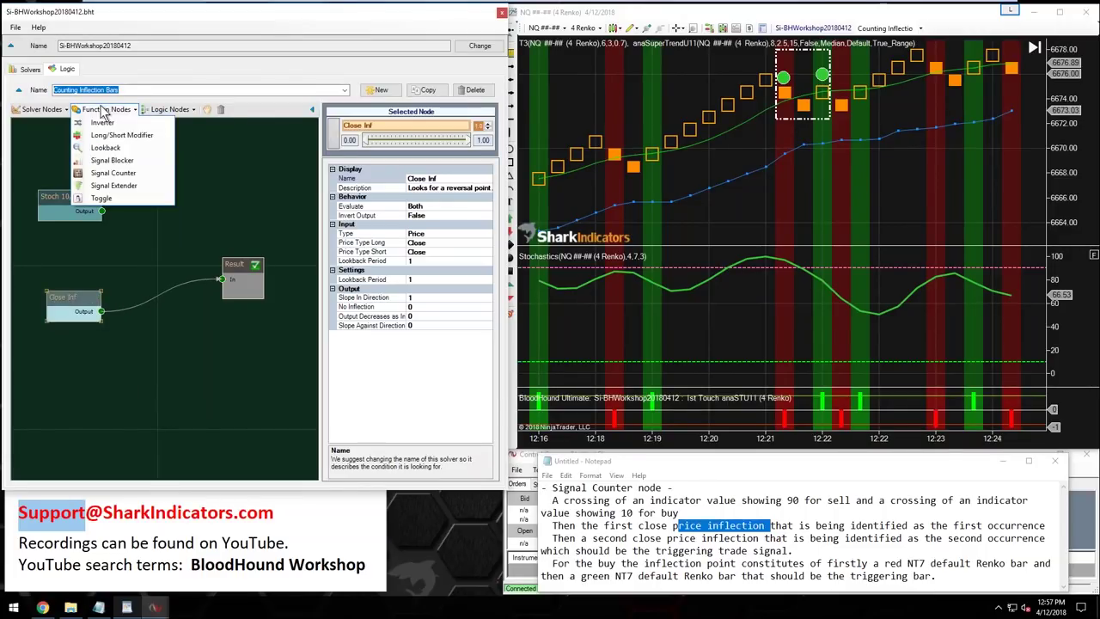
pyautogui.click(134, 175)
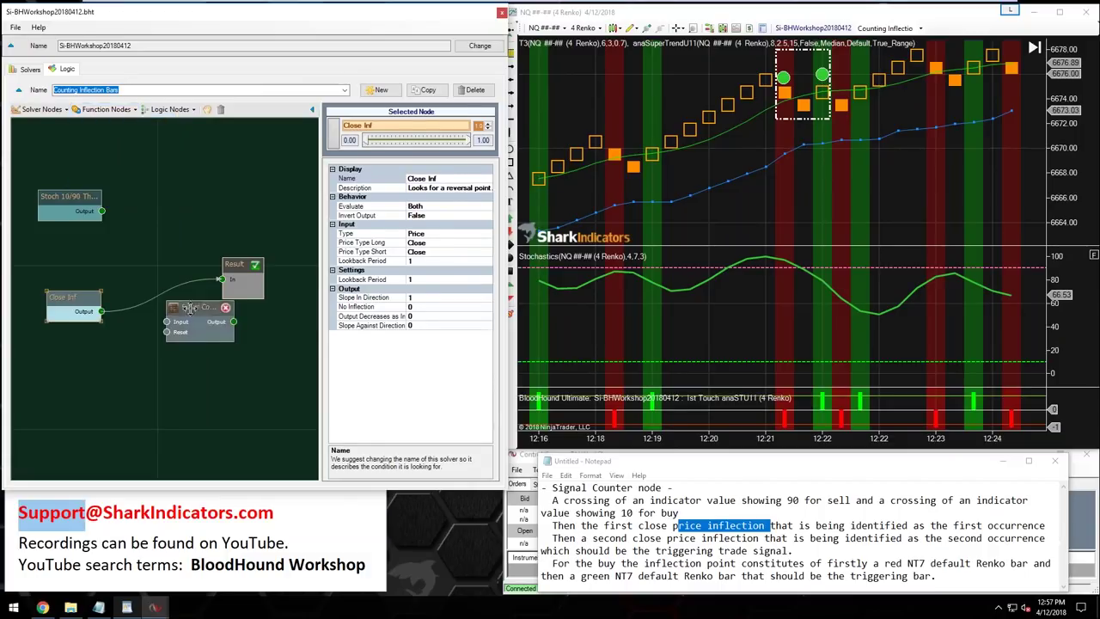
pyautogui.click(158, 331)
# - In Notepad, append the line "A count of 2 occurrences should take place within a span of 10 bars maximum."
pyautogui.moveTo(773, 460); pyautogui.dragTo(774, 430)
pyautogui.click(951, 553)
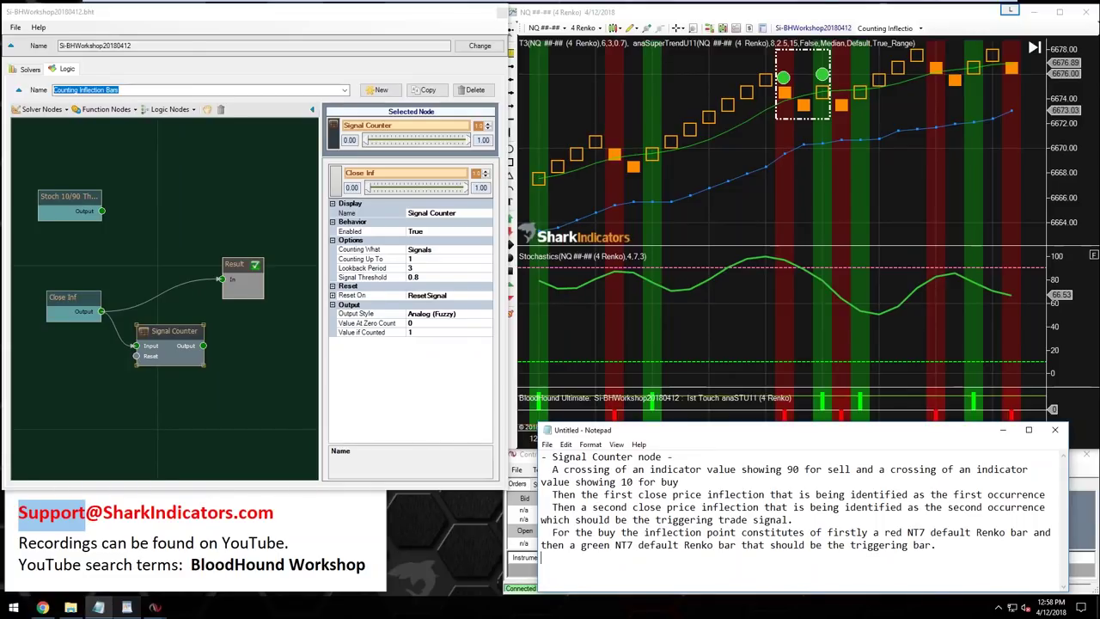
pyautogui.write('A count of 2 occurrences should take place within a span of 10 bars maximum.')
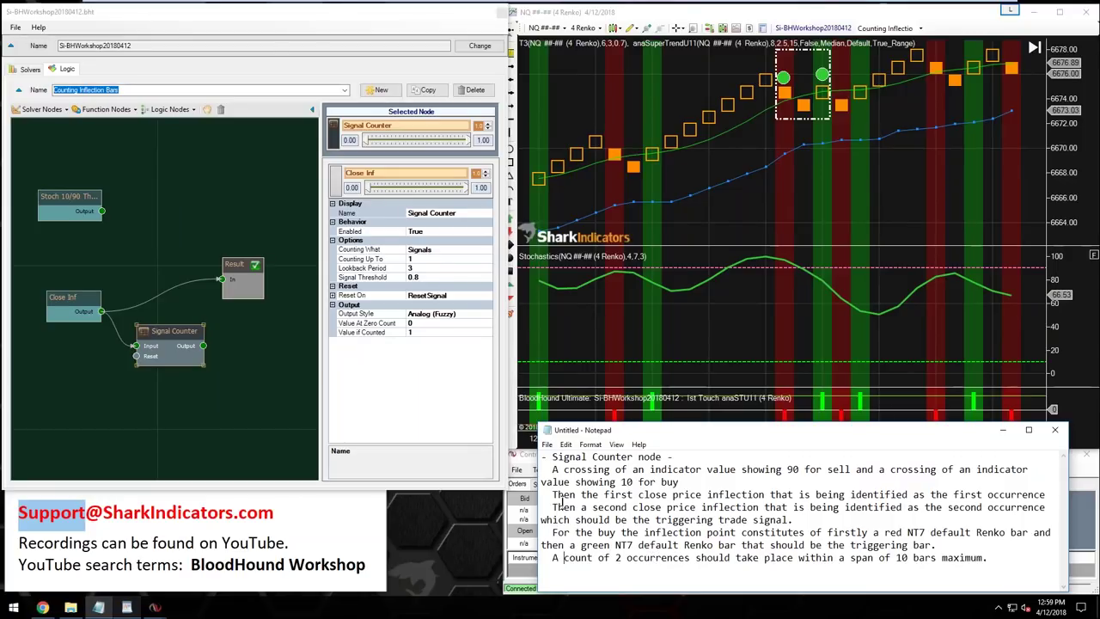
# - Set the Signal Counter node to count up to 2 signals with a lookback period of 10
pyautogui.click(172, 333)
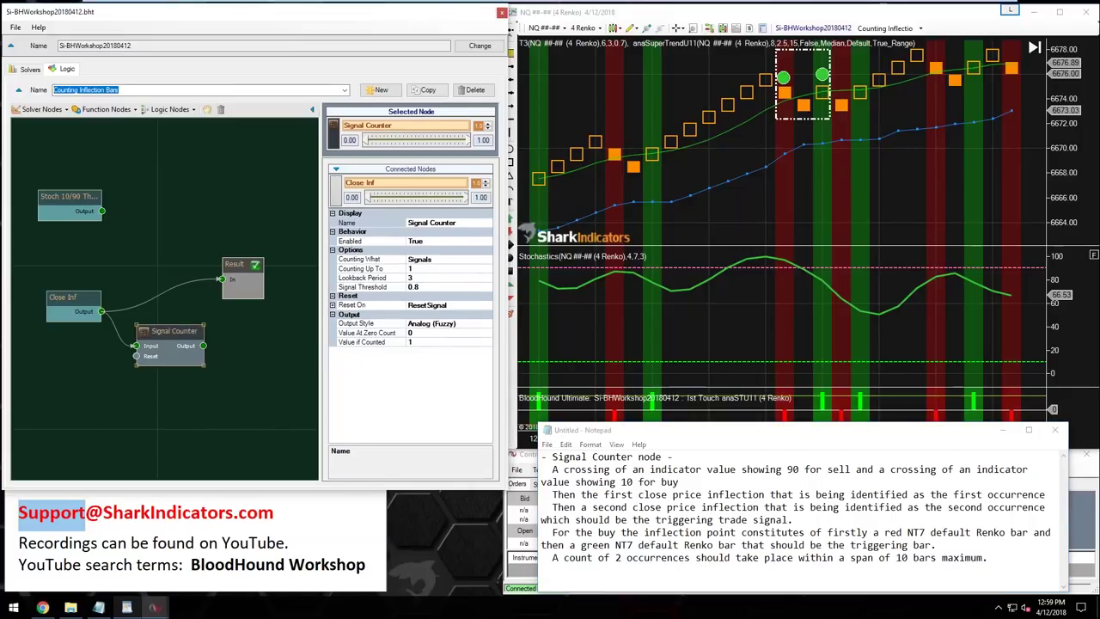
pyautogui.click(412, 269)
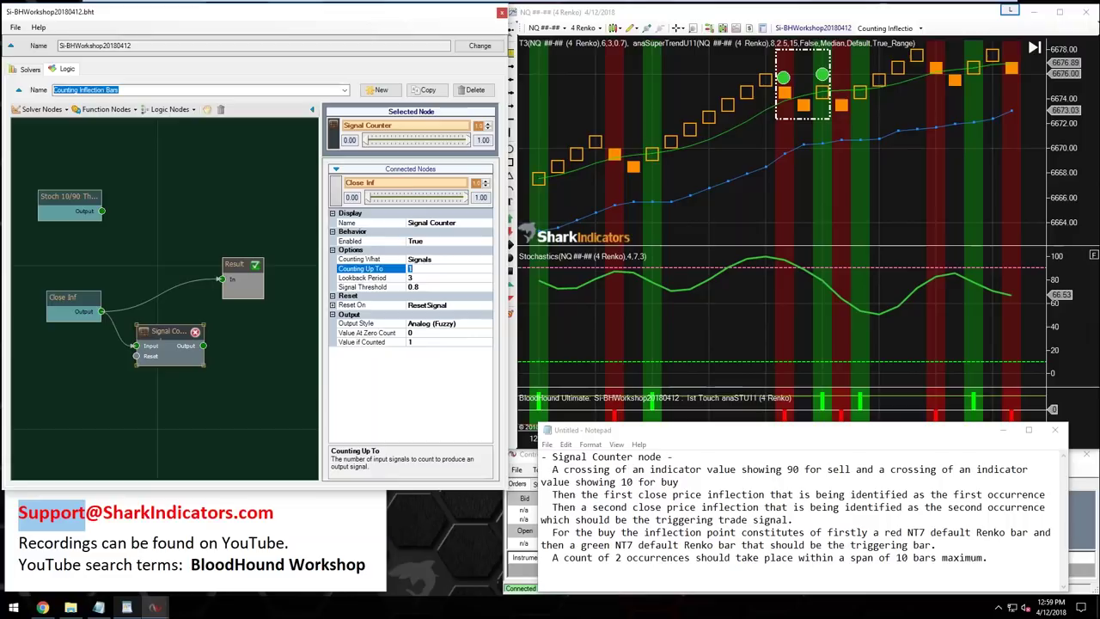
pyautogui.moveTo(169, 330); pyautogui.dragTo(172, 341)
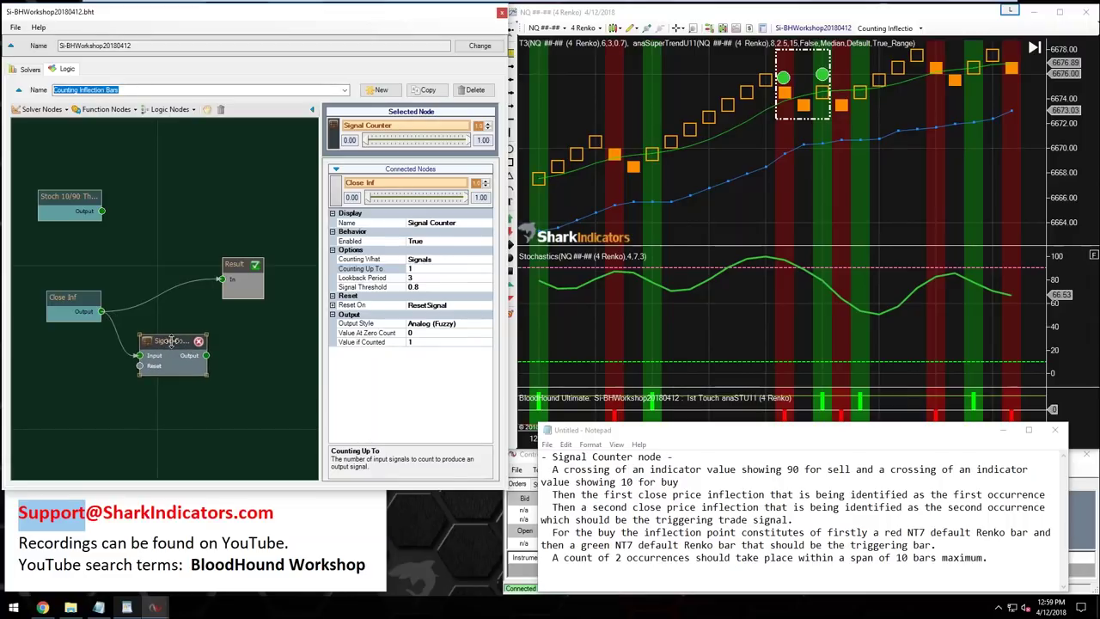
pyautogui.click(421, 269)
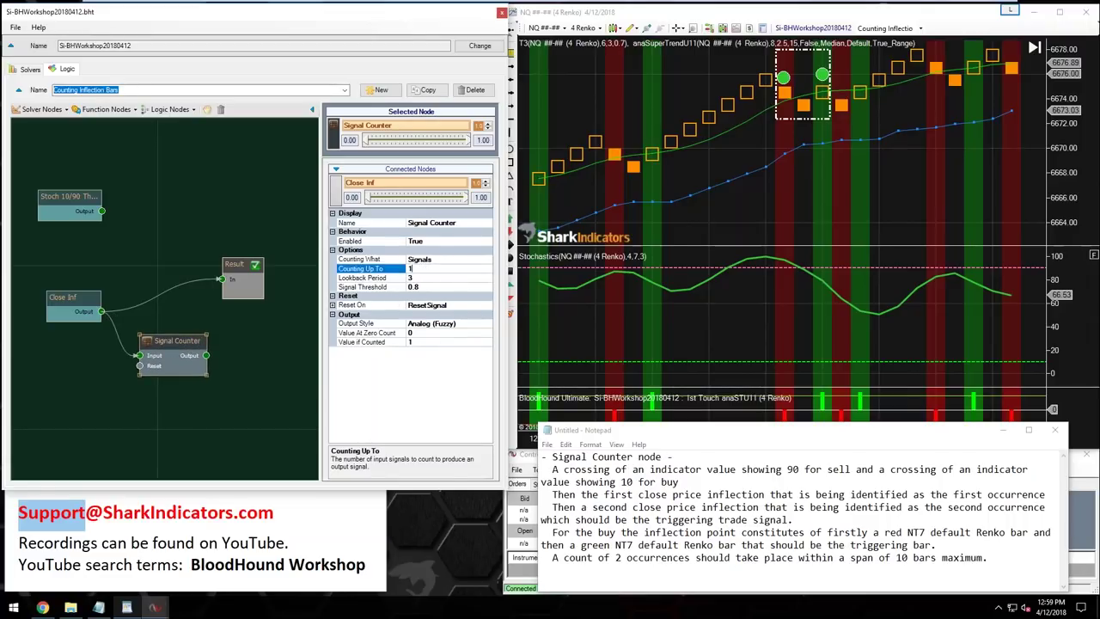
pyautogui.press('BackSpace')
pyautogui.click(415, 278)
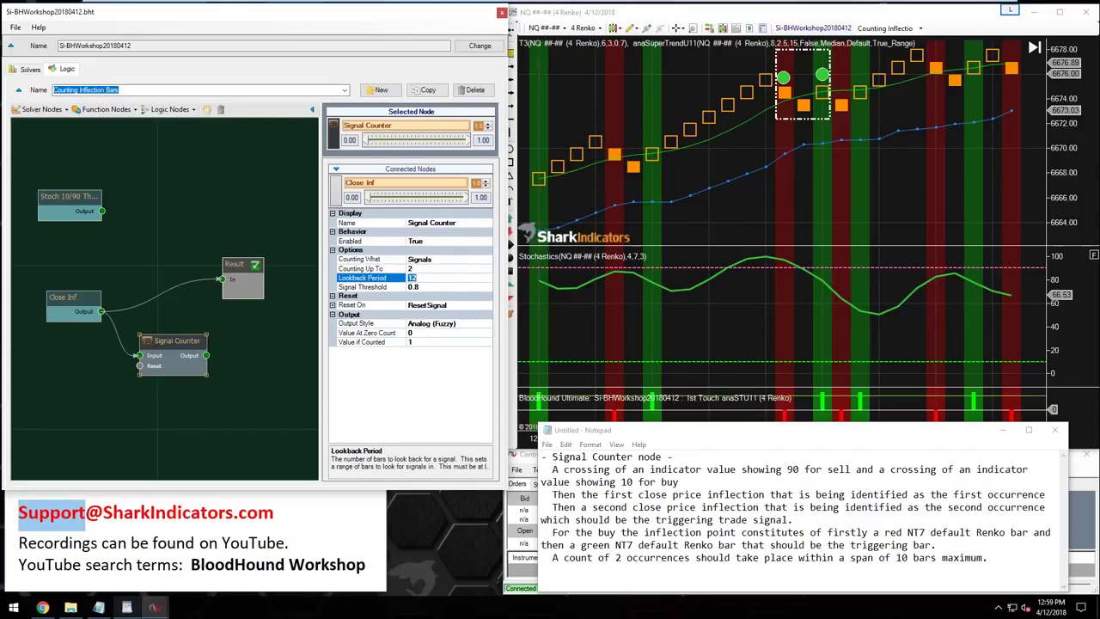
pyautogui.write('10')
# - Set the Signal Counter's output style to Digital and connect its output to the Result node
pyautogui.click(429, 287)
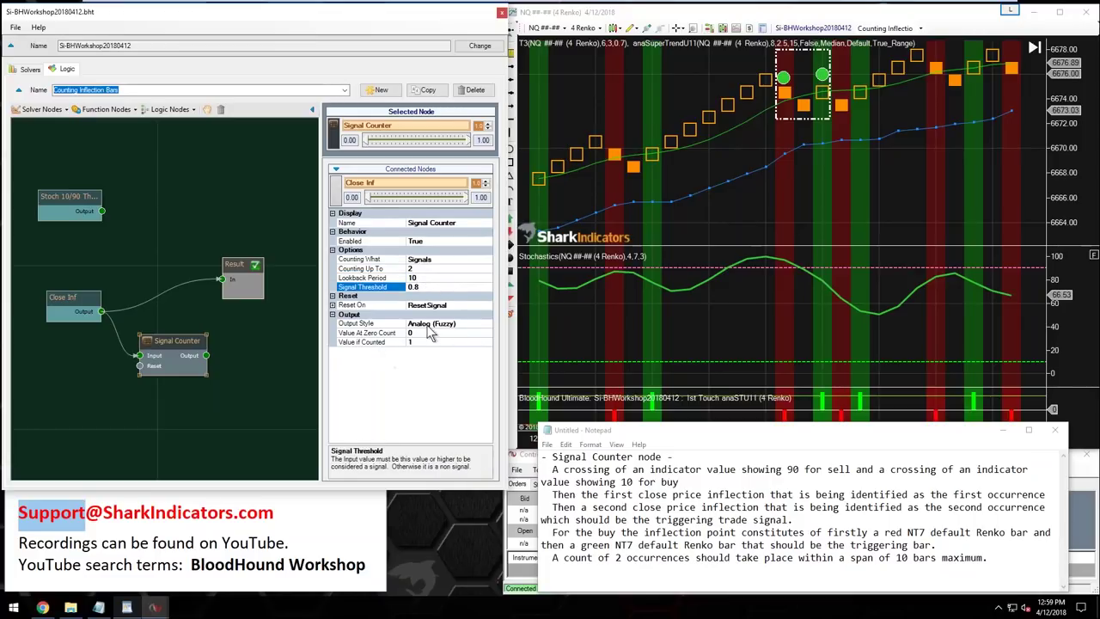
pyautogui.click(388, 324)
pyautogui.click(487, 330)
pyautogui.click(421, 343)
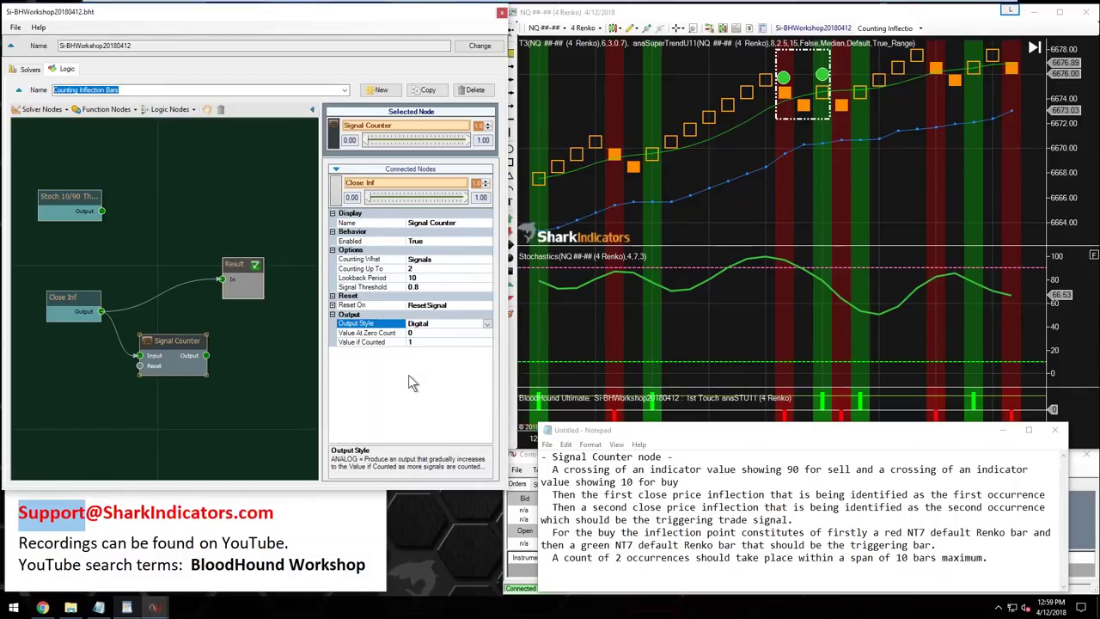
pyautogui.moveTo(206, 355); pyautogui.dragTo(222, 279)
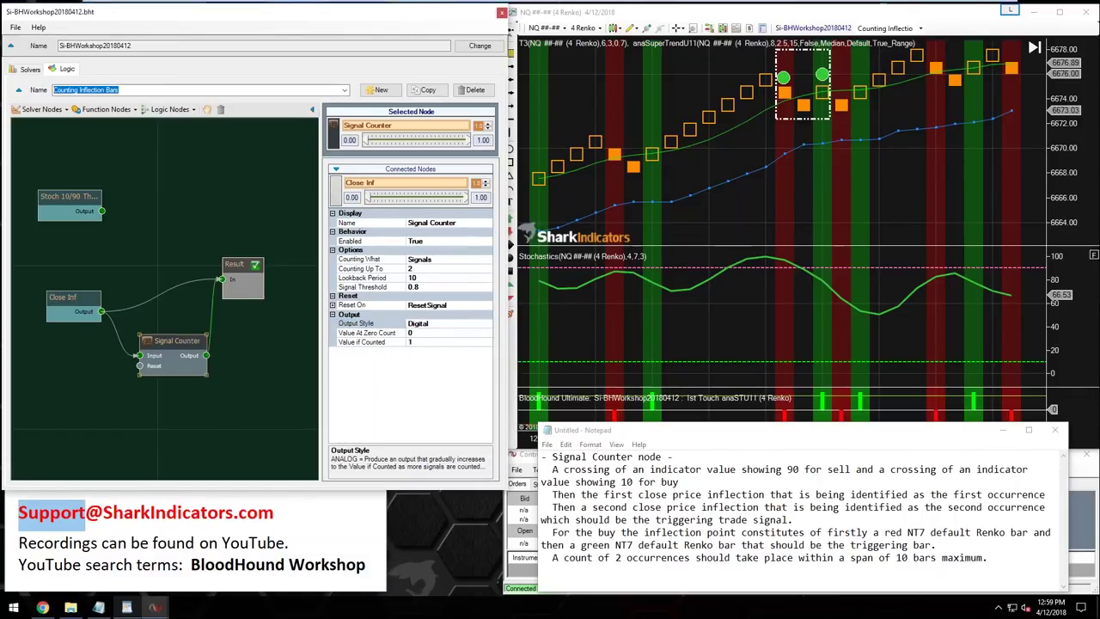
pyautogui.click(743, 210)
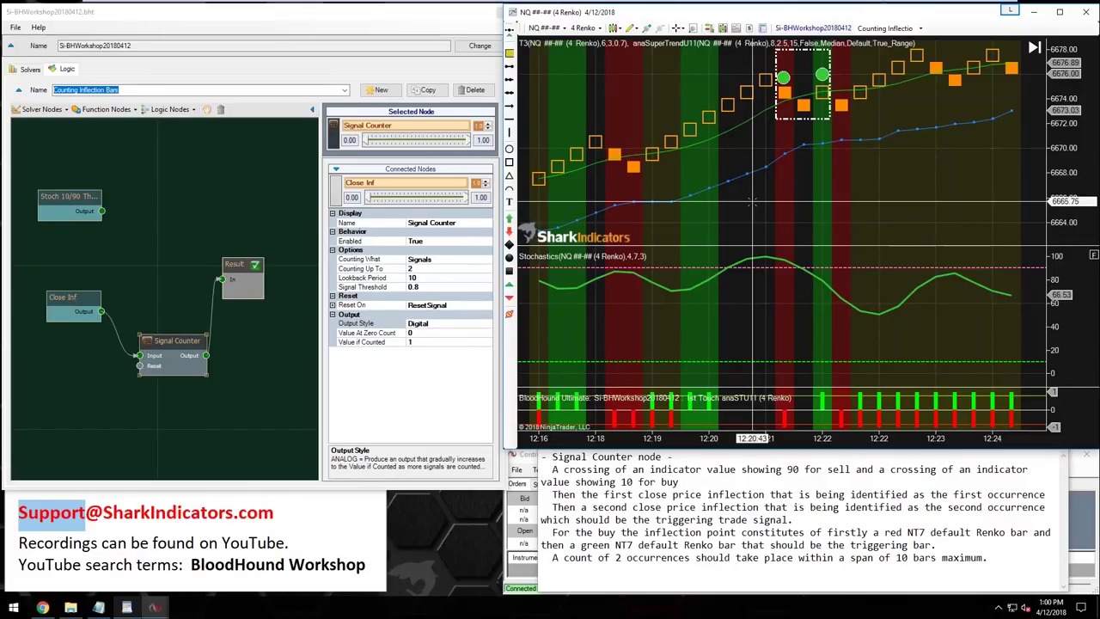
# - Switch the NQ chart's data series to 8 Renko
pyautogui.click(412, 278)
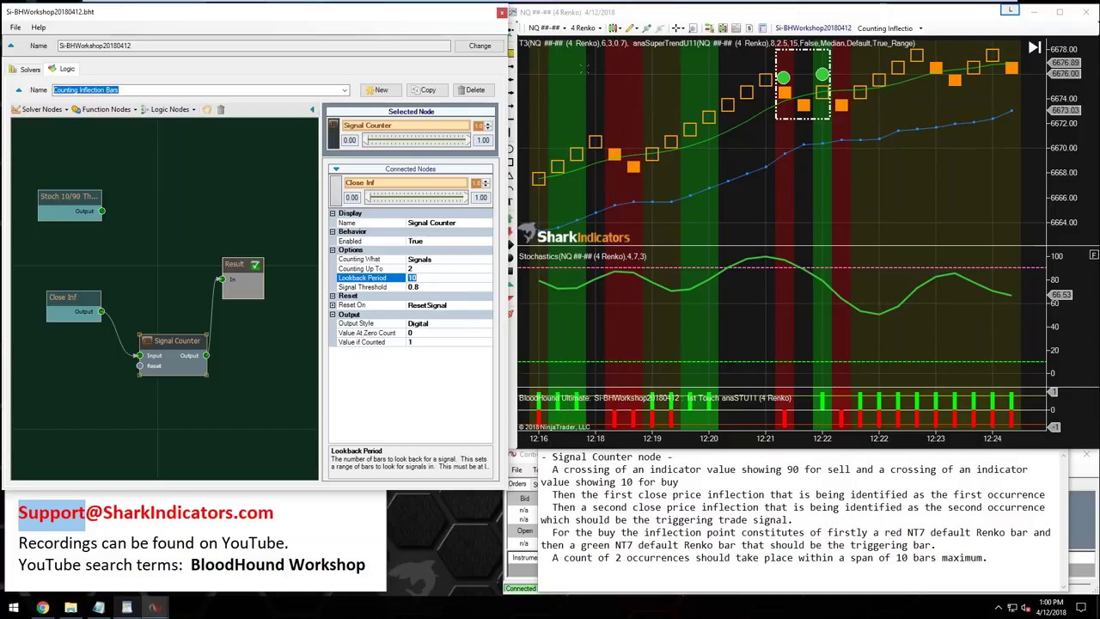
pyautogui.click(737, 157)
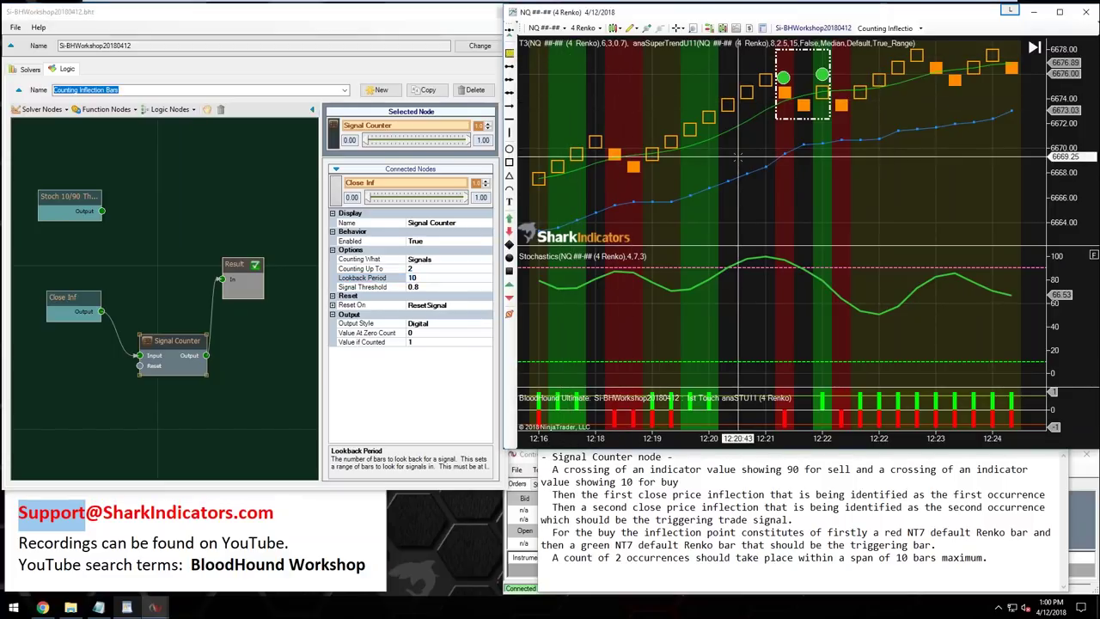
pyautogui.write('8RE')
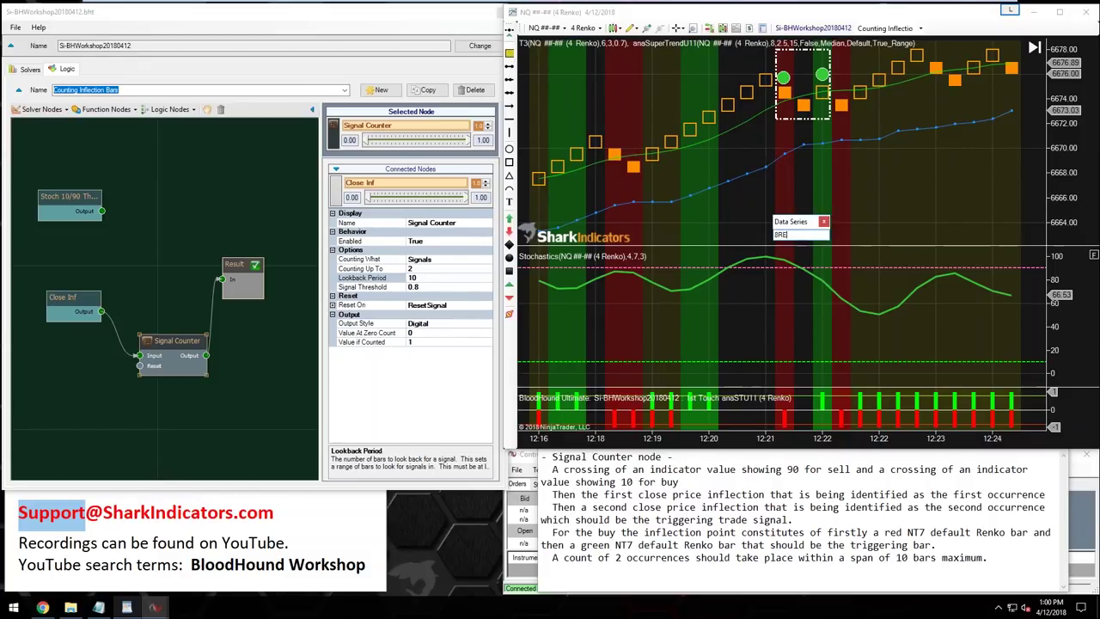
pyautogui.press('Return')
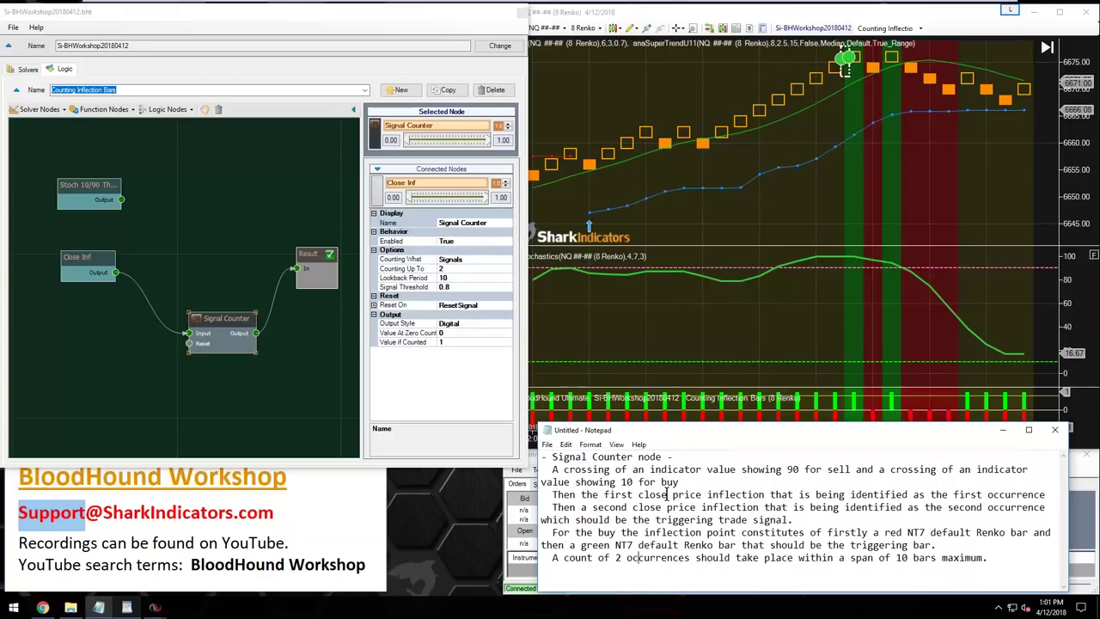
# - Rearrange the Close Inf, Signal Counter and Stoch 10/90 Thres nodes to space them out on the canvas
pyautogui.moveTo(77, 267); pyautogui.dragTo(129, 263)
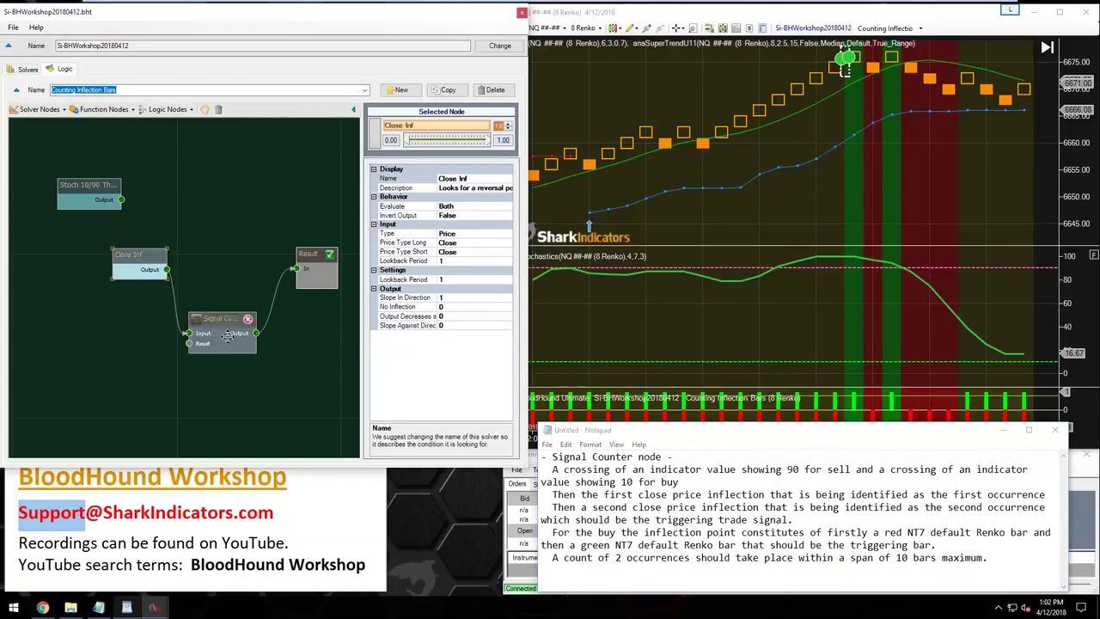
pyautogui.moveTo(225, 337); pyautogui.dragTo(252, 360)
pyautogui.click(90, 185)
pyautogui.moveTo(89, 185); pyautogui.dragTo(126, 184)
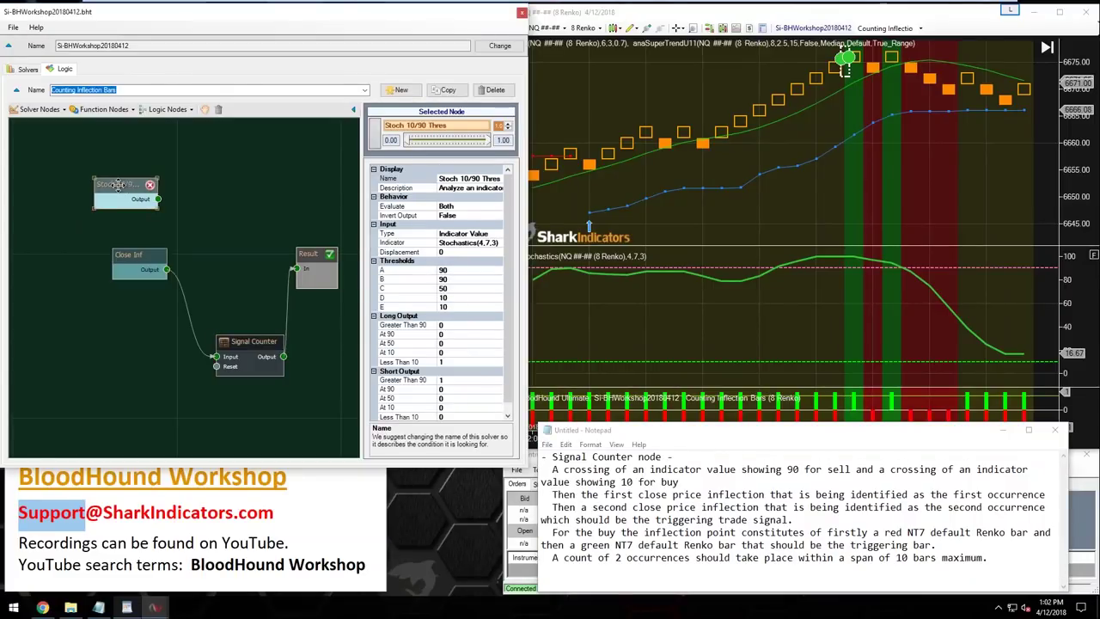
pyautogui.moveTo(135, 253); pyautogui.dragTo(136, 251)
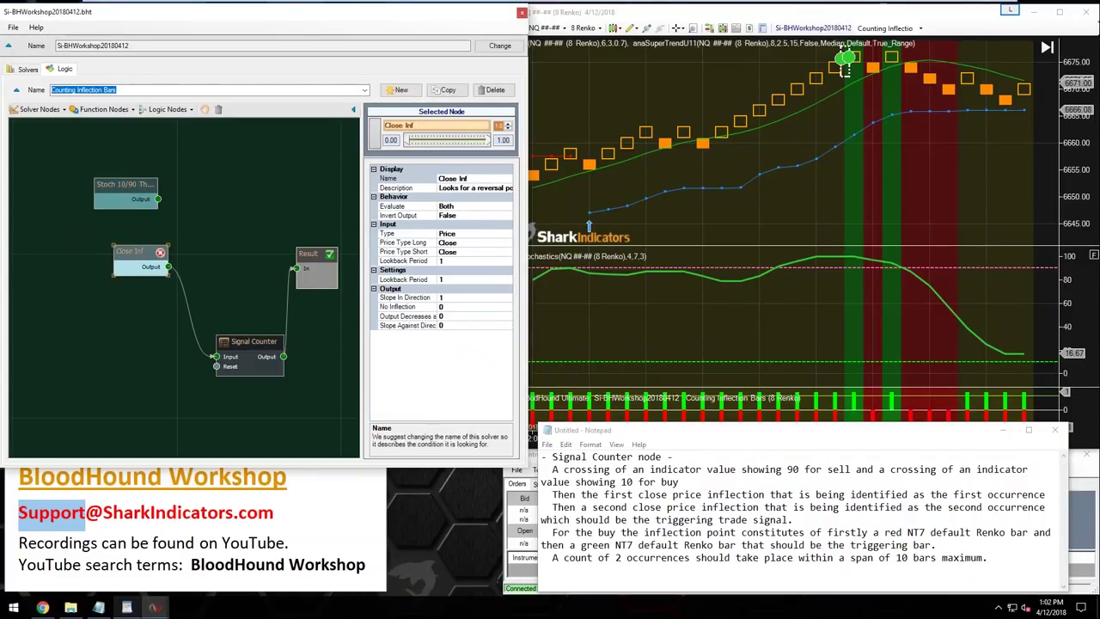
pyautogui.moveTo(135, 262); pyautogui.dragTo(120, 262)
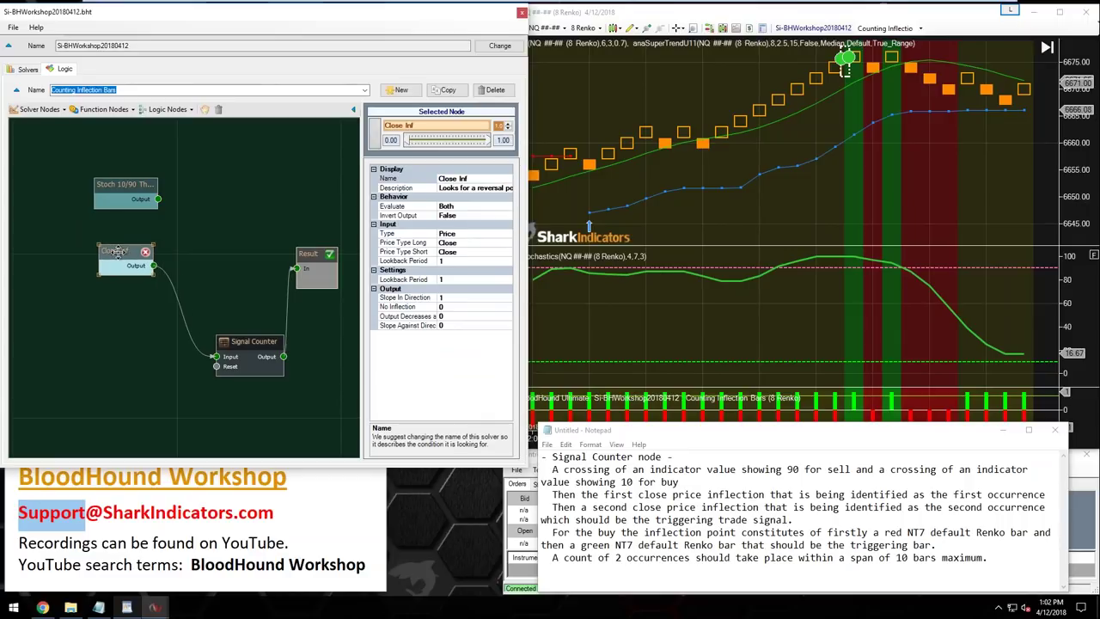
# - Disconnect Close Inf from the Signal Counter and connect the Stoch 10/90 Thres output to the Result node
pyautogui.click(183, 310)
pyautogui.moveTo(126, 184); pyautogui.dragTo(121, 191)
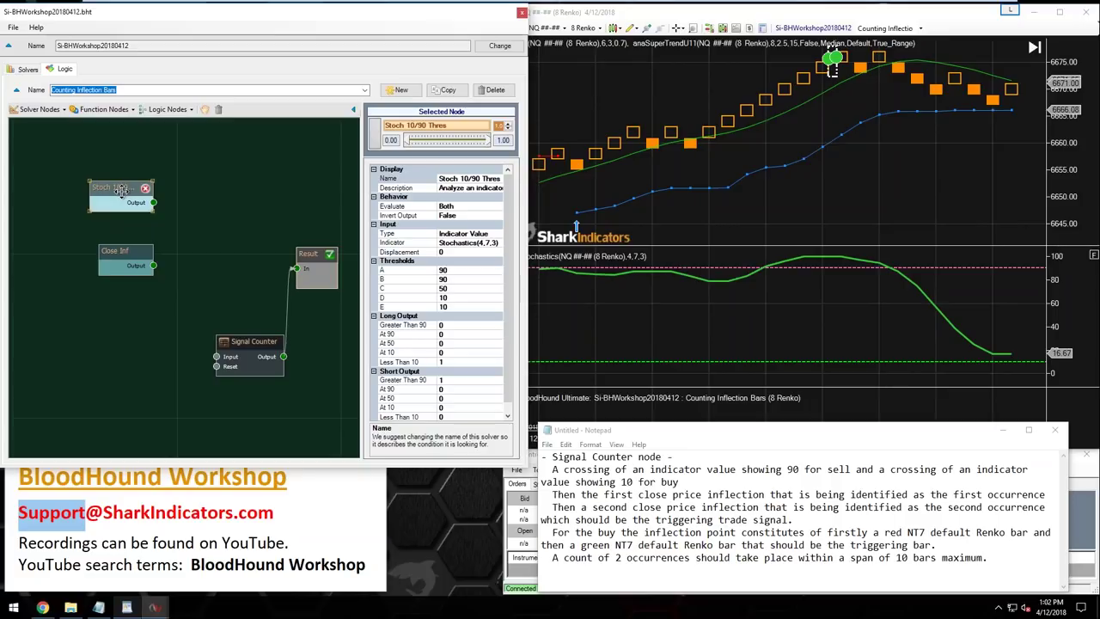
pyautogui.moveTo(153, 202); pyautogui.dragTo(295, 269)
pyautogui.moveTo(123, 189); pyautogui.dragTo(136, 191)
pyautogui.click(754, 252)
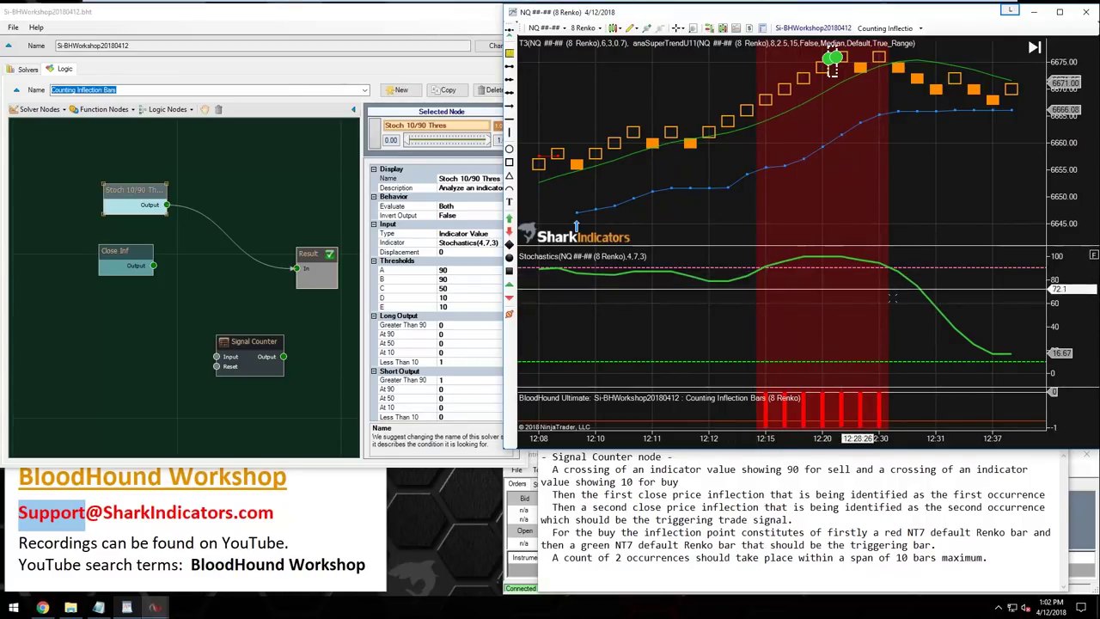
# - Reposition the Close Inf and Signal Counter nodes closer together below the Stoch 10/90 Thres connection
pyautogui.moveTo(894, 305); pyautogui.dragTo(705, 314)
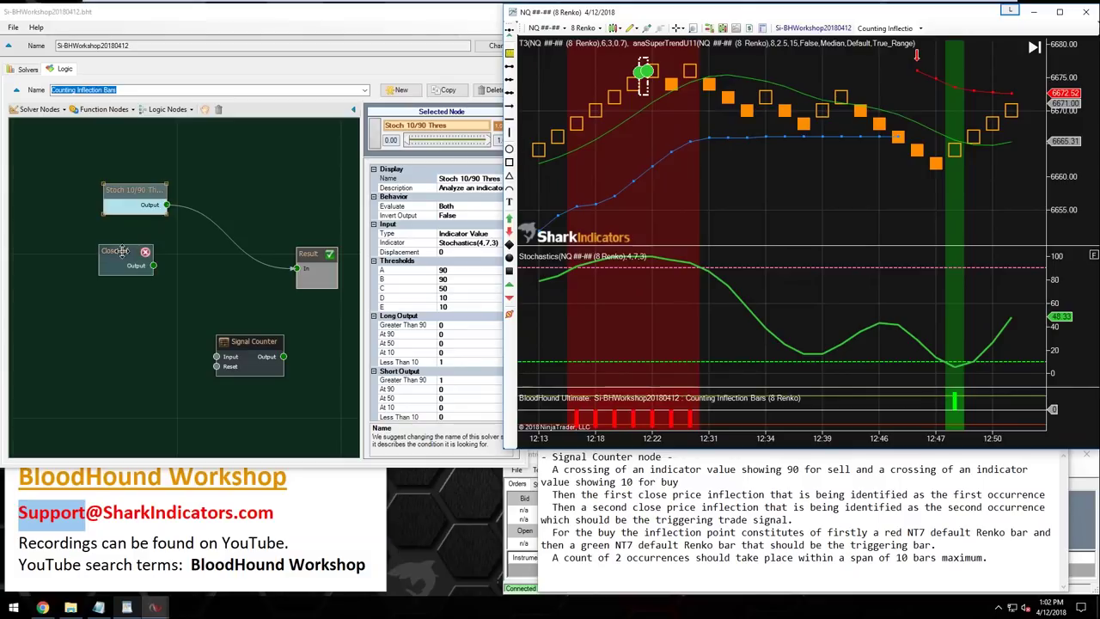
pyautogui.moveTo(121, 250); pyautogui.dragTo(131, 261)
pyautogui.click(245, 335)
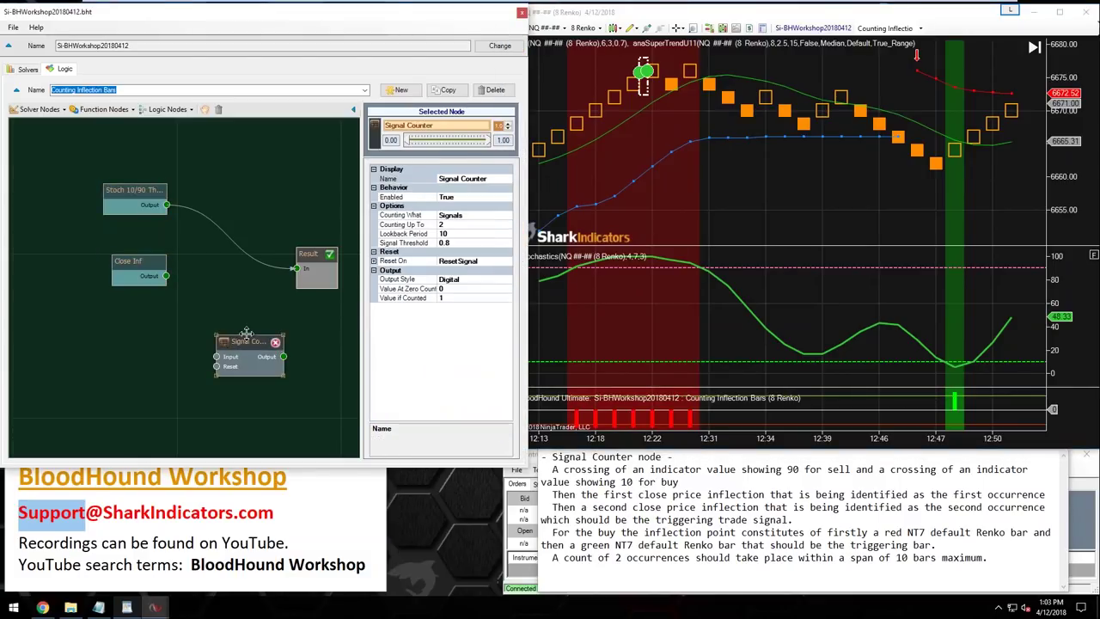
pyautogui.moveTo(246, 333); pyautogui.dragTo(249, 304)
pyautogui.moveTo(246, 403); pyautogui.dragTo(213, 402)
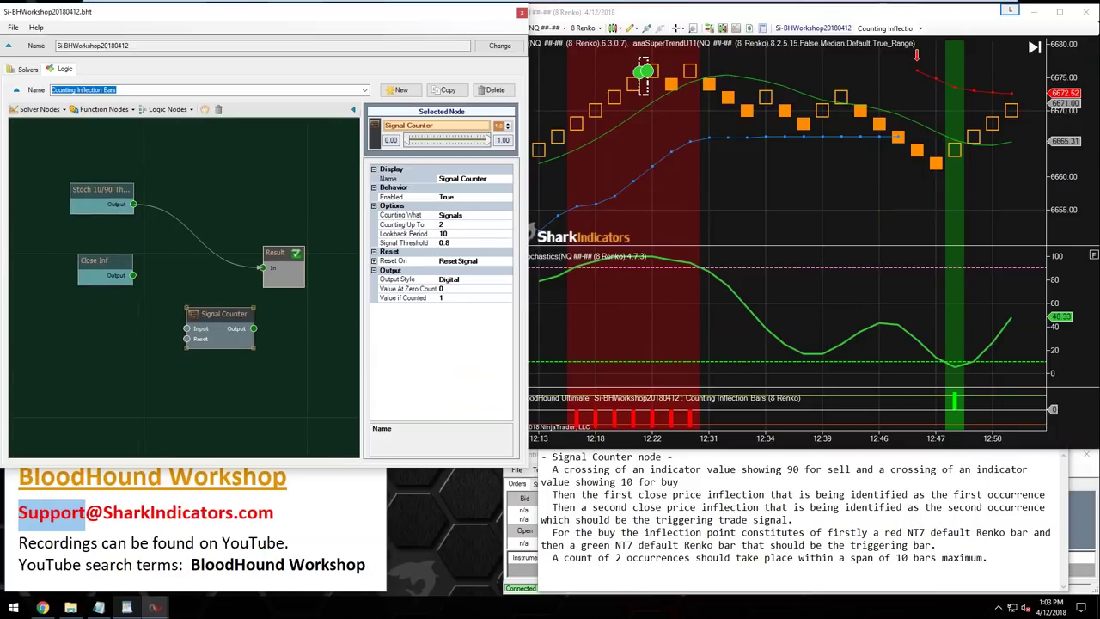
pyautogui.click(108, 266)
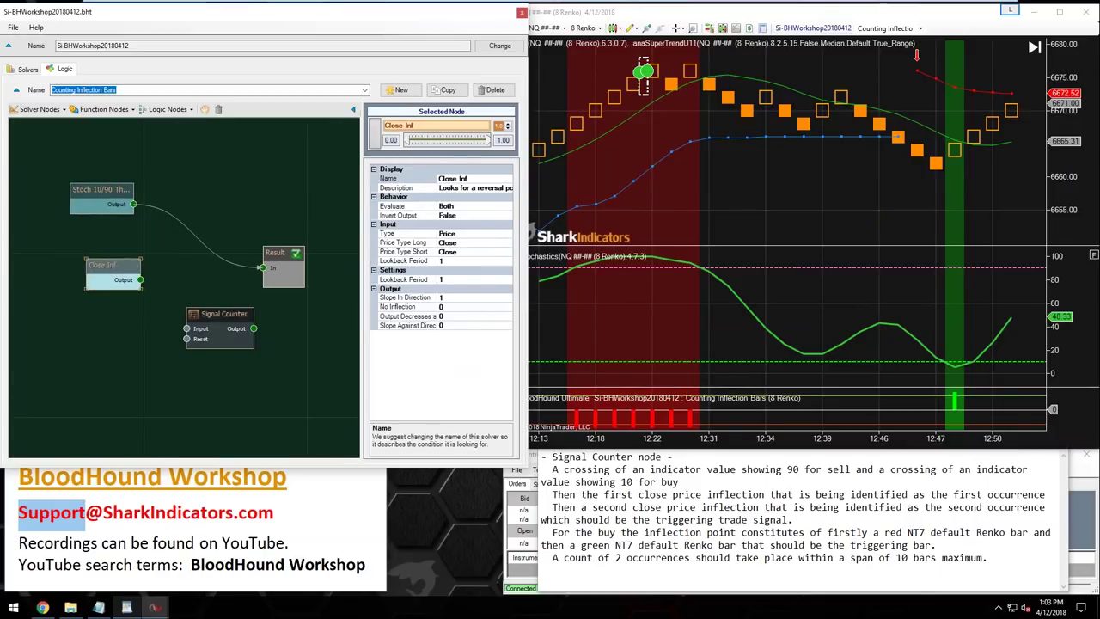
# - Highlight the Notepad requirement about the indicator value crossing 90 for sell and 10 for buy
pyautogui.click(653, 470)
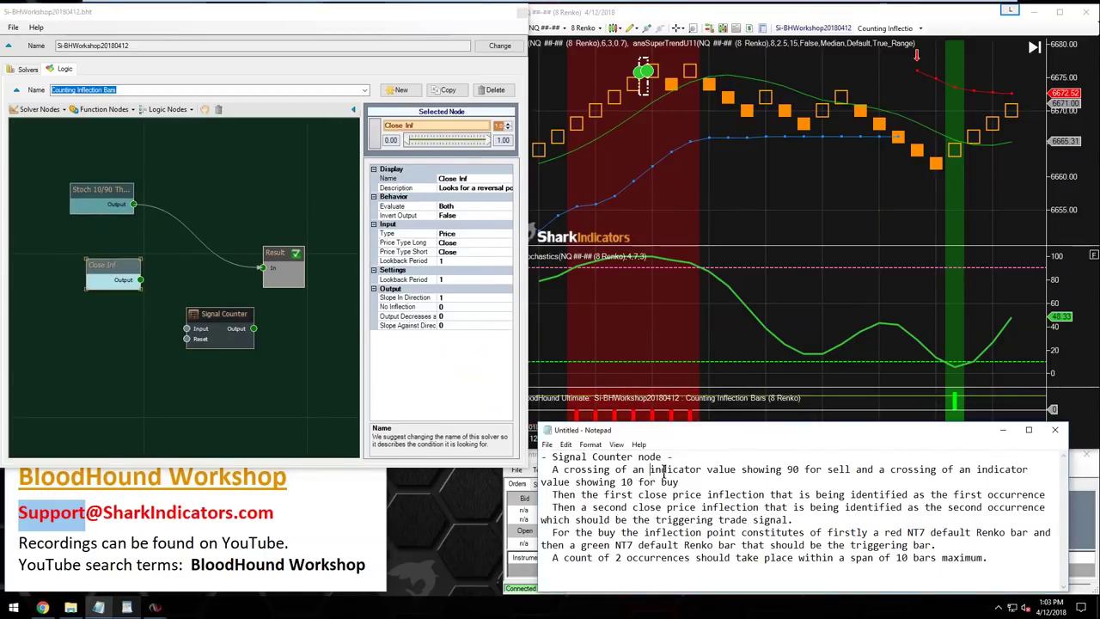
pyautogui.doubleClick(663, 471)
pyautogui.moveTo(700, 472); pyautogui.dragTo(758, 475)
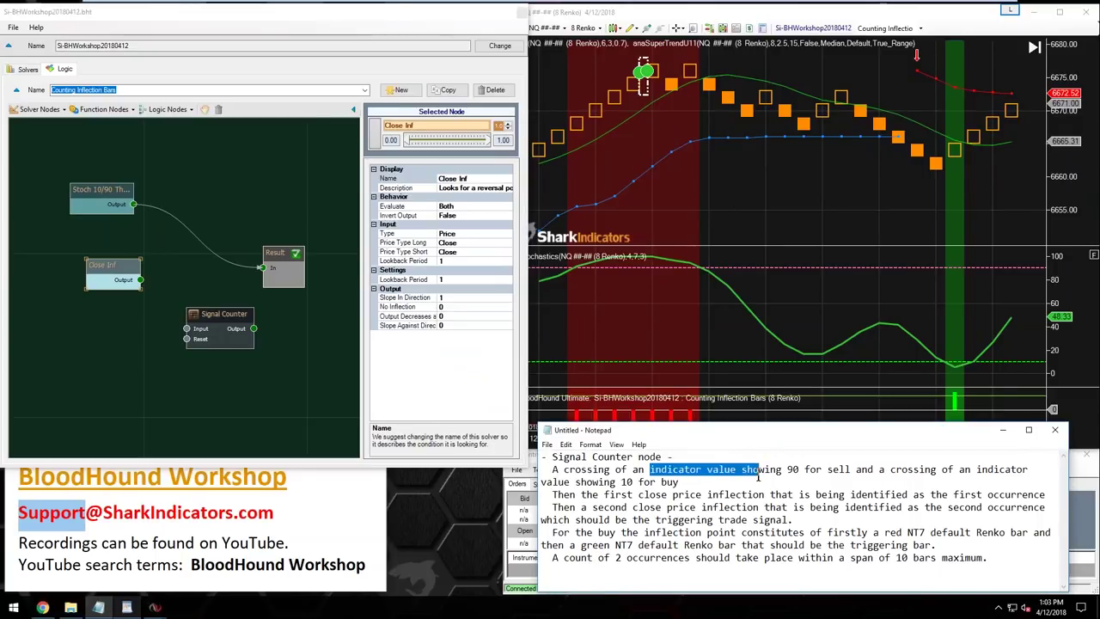
pyautogui.moveTo(757, 475); pyautogui.dragTo(700, 473)
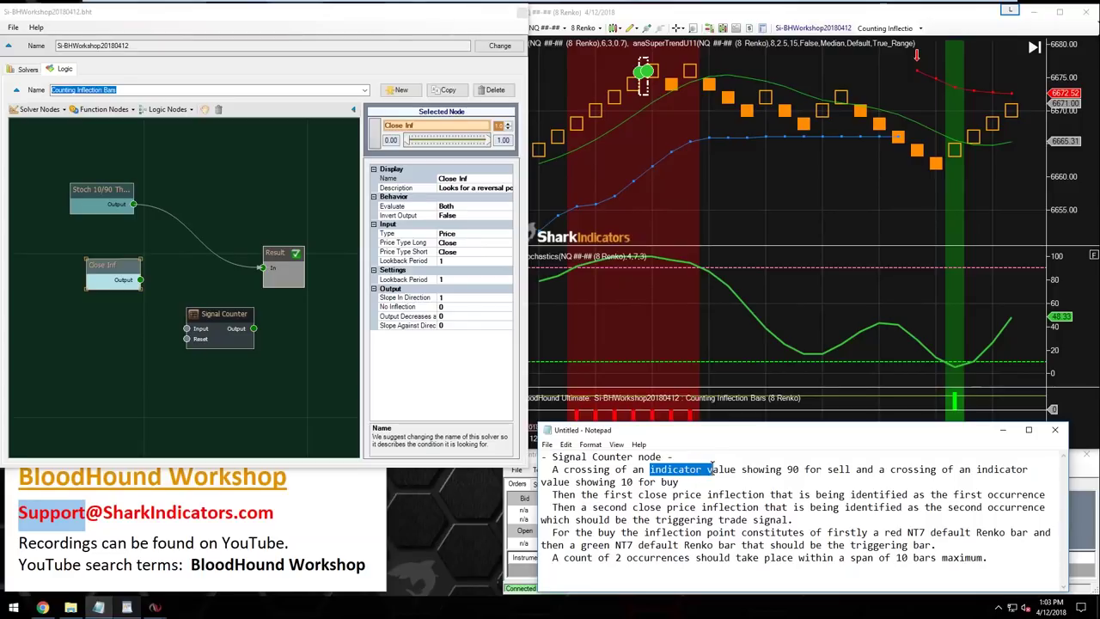
pyautogui.moveTo(720, 469); pyautogui.dragTo(678, 482)
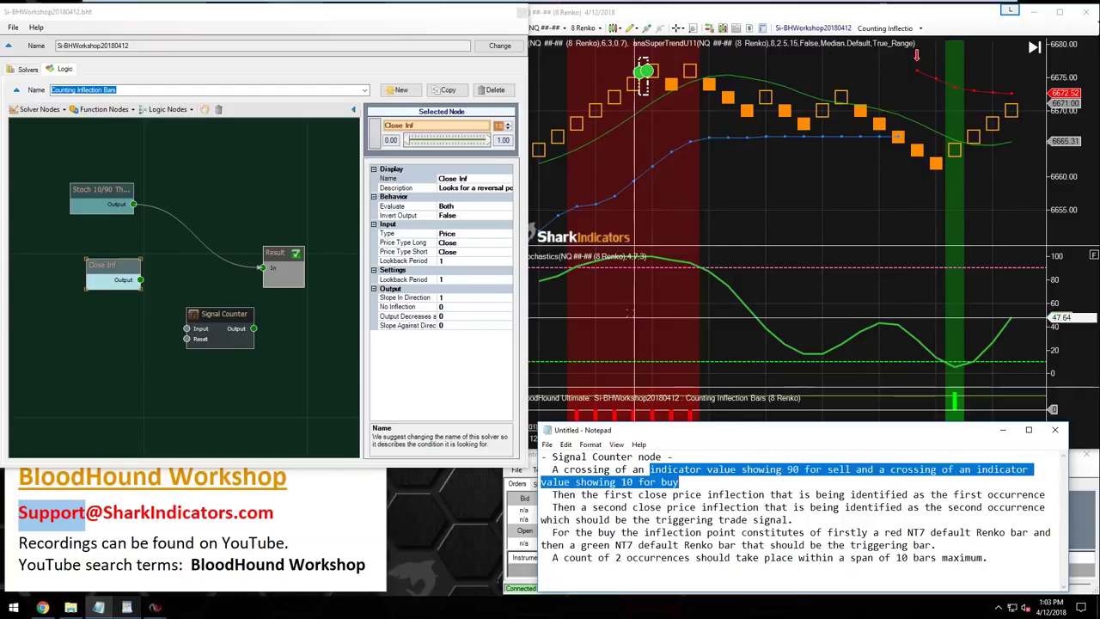
# - Examine the NQ chart's price inflections within the Stochastics zone above 90, comparing them with the Close Inf condition
pyautogui.click(663, 273)
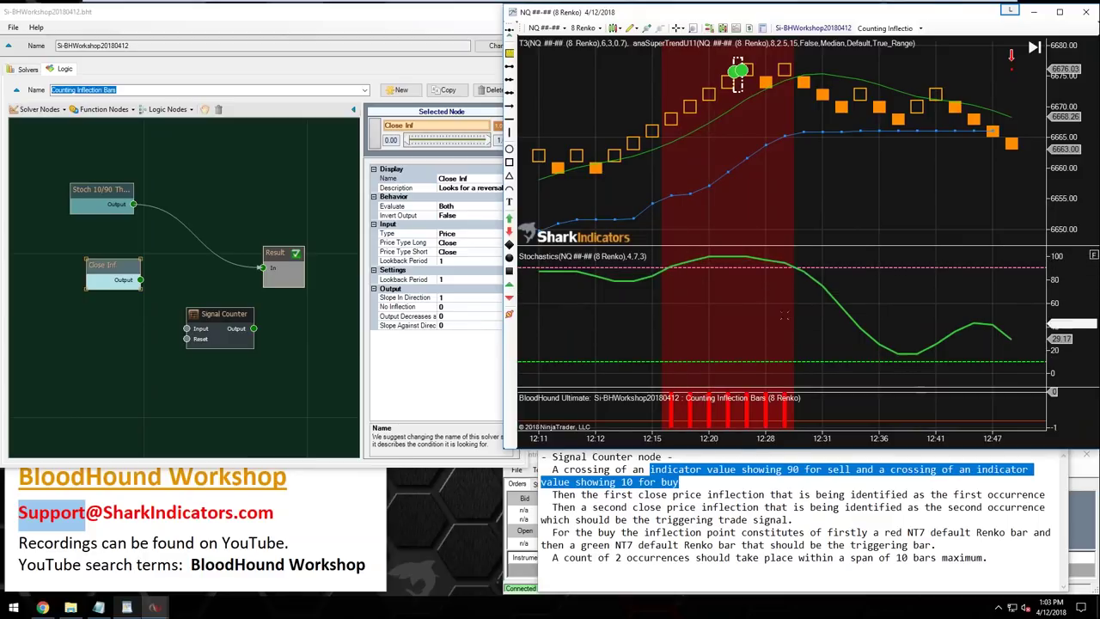
pyautogui.moveTo(103, 264); pyautogui.dragTo(99, 269)
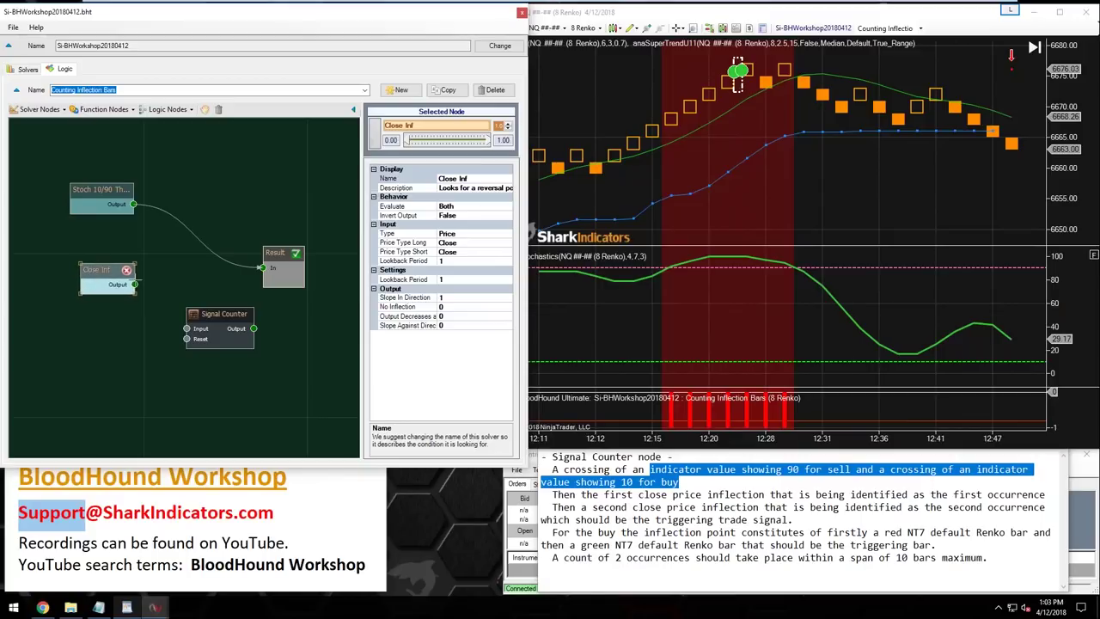
pyautogui.click(744, 247)
pyautogui.scroll(3, 615, 137)
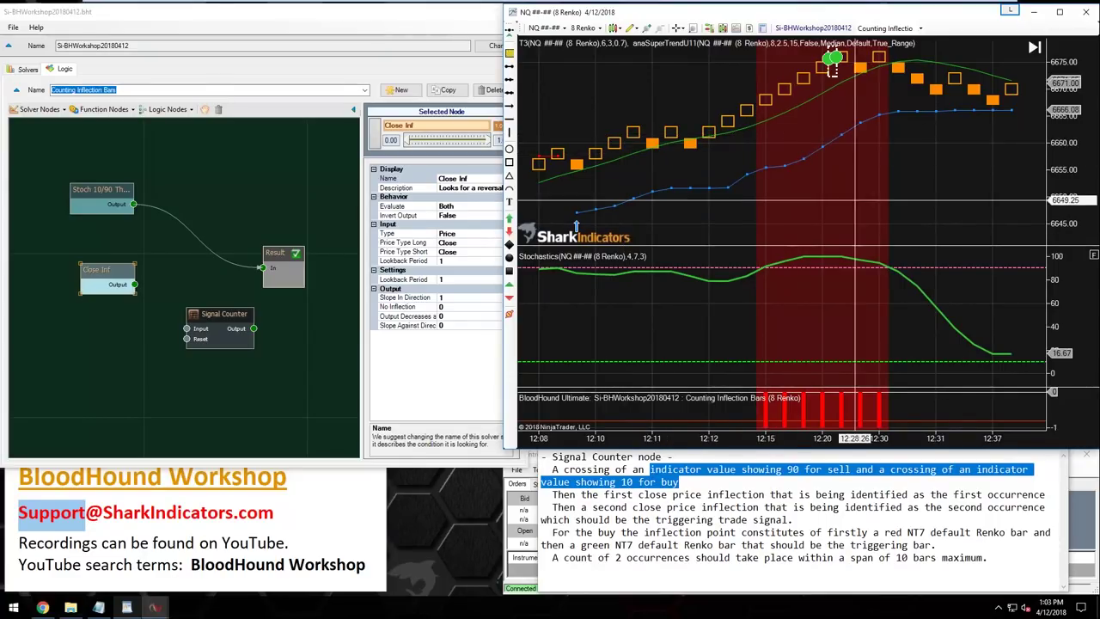
pyautogui.click(1033, 48)
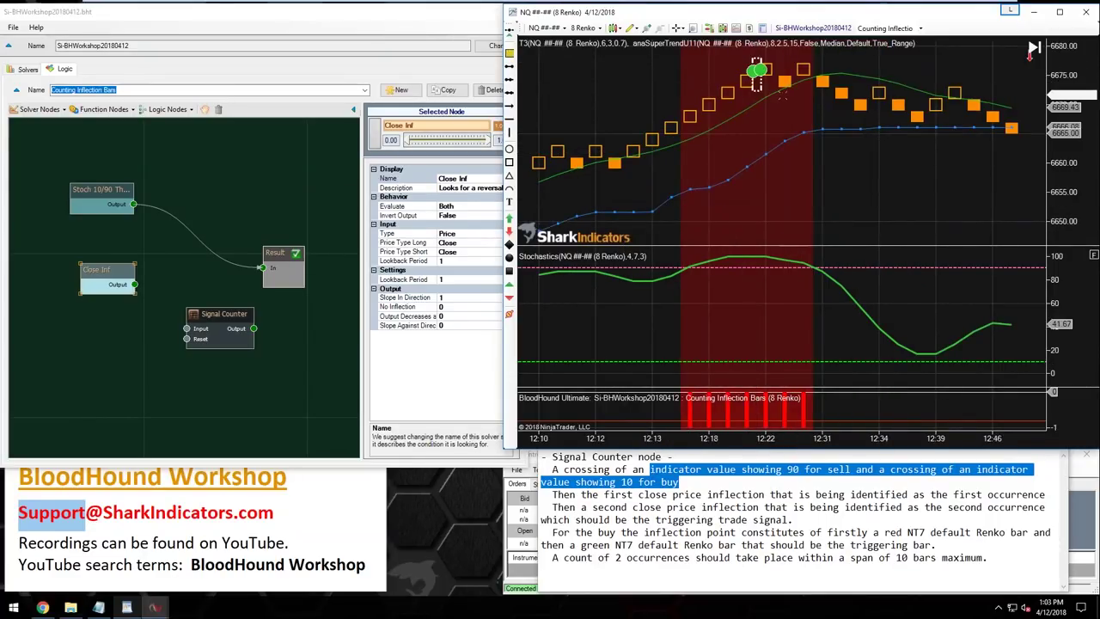
pyautogui.click(737, 257)
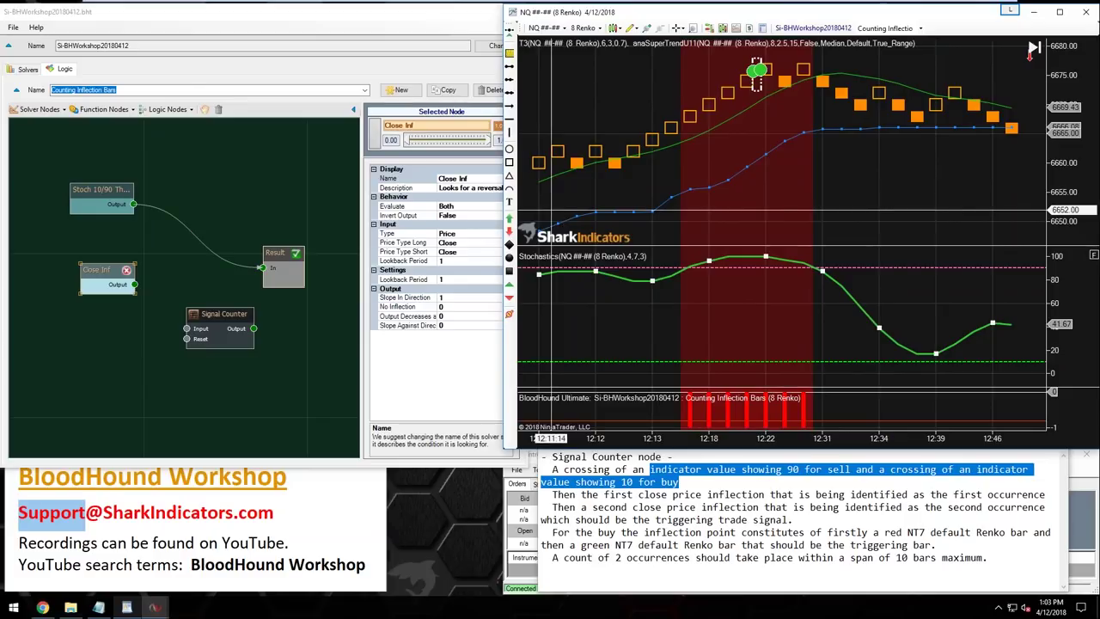
pyautogui.moveTo(103, 271); pyautogui.dragTo(99, 277)
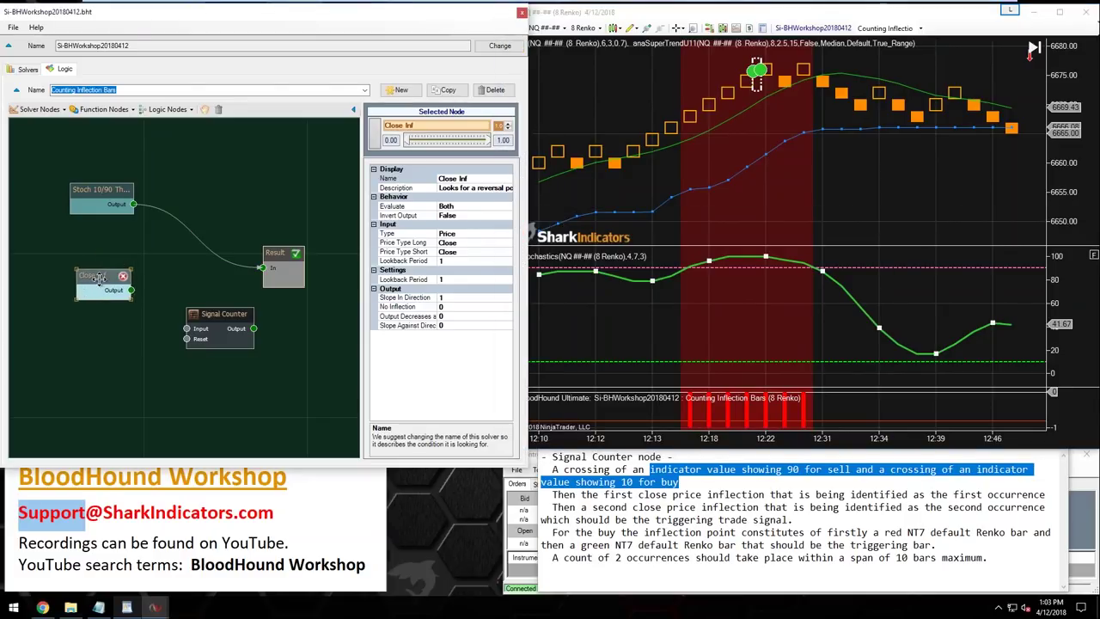
pyautogui.moveTo(99, 278); pyautogui.dragTo(109, 278)
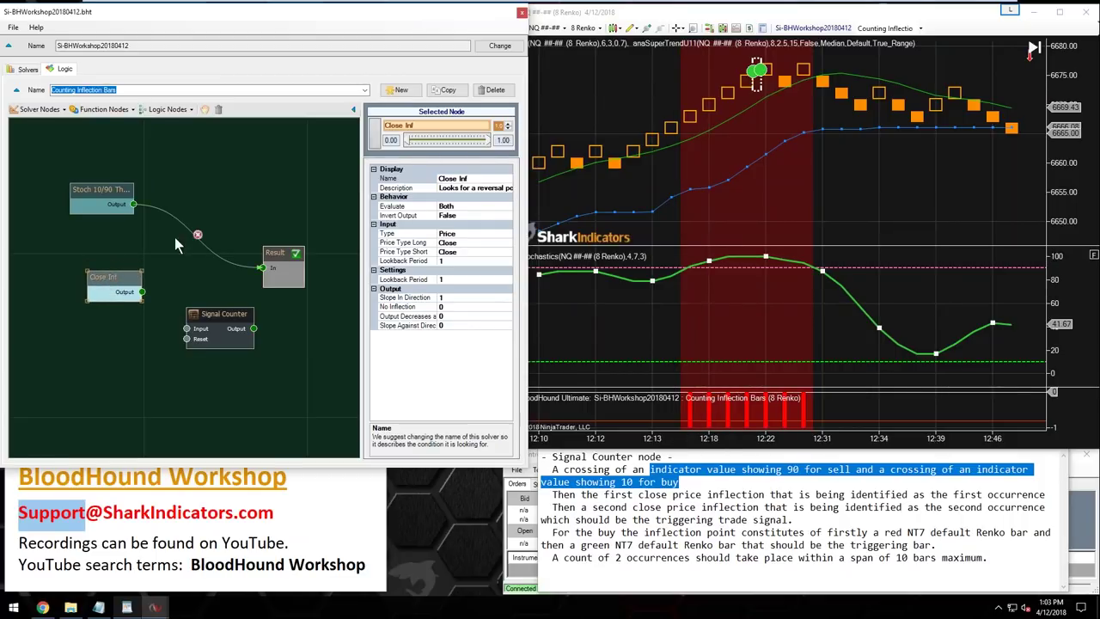
# - Add an And node between Close Inf and the Signal Counter, spreading the surrounding nodes to make room
pyautogui.moveTo(99, 189); pyautogui.dragTo(78, 190)
pyautogui.moveTo(215, 314); pyautogui.dragTo(275, 340)
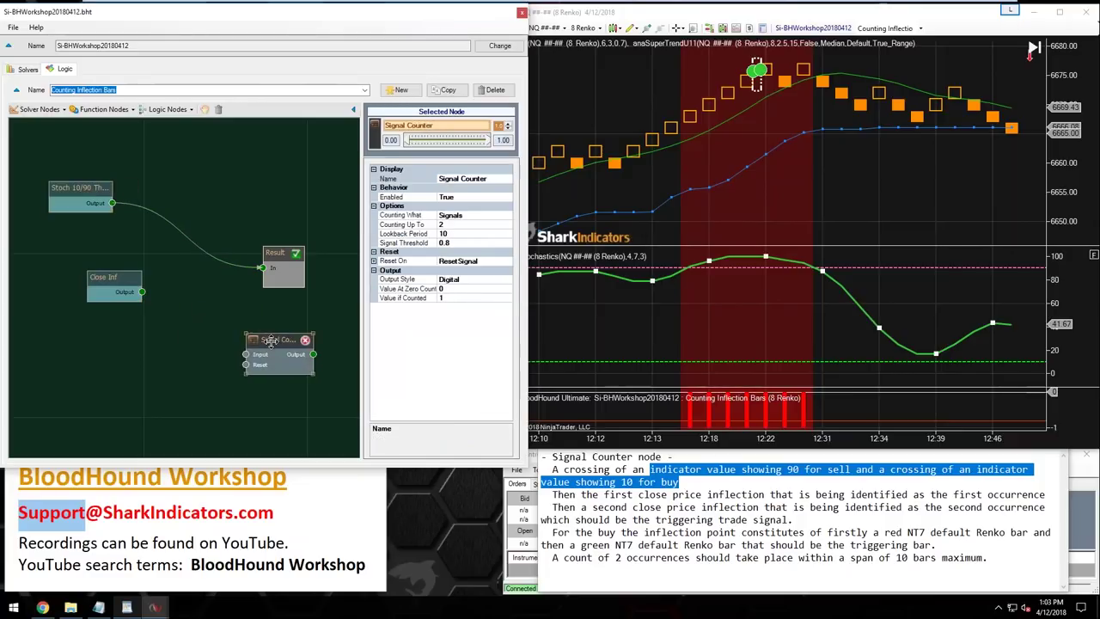
pyautogui.click(161, 110)
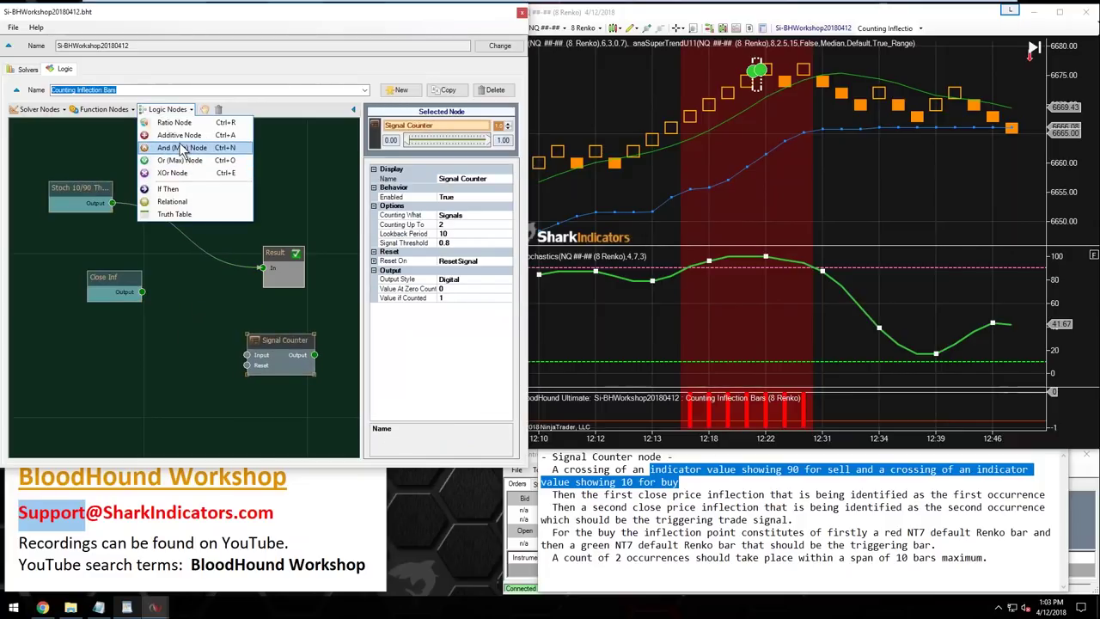
pyautogui.click(180, 147)
pyautogui.moveTo(199, 301); pyautogui.dragTo(184, 305)
pyautogui.moveTo(114, 280); pyautogui.dragTo(101, 291)
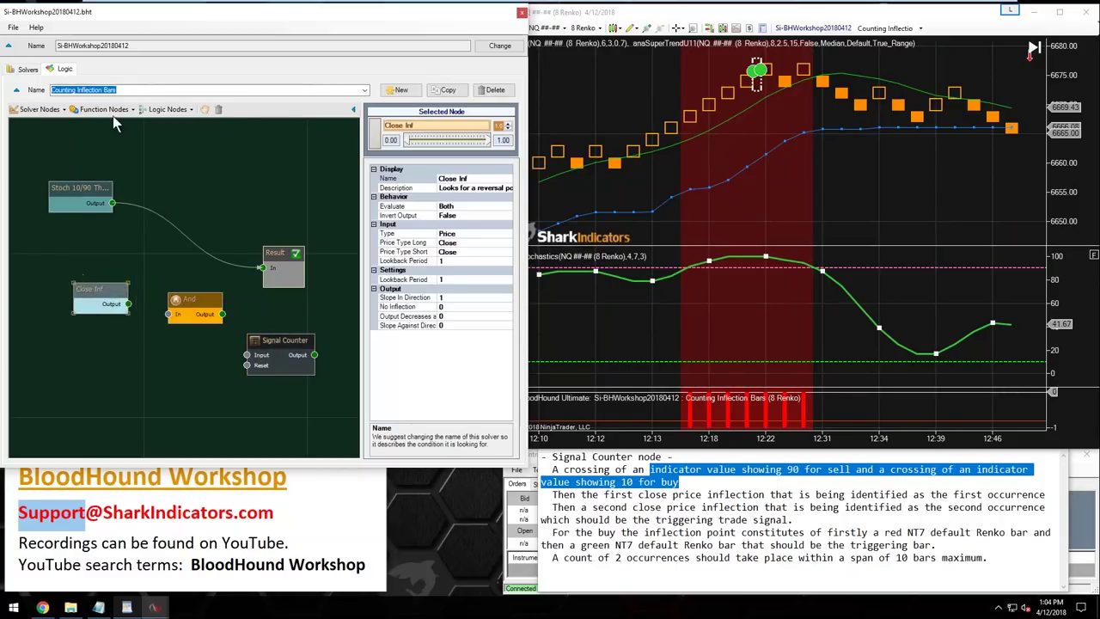
# - Add a Long/Short Modifier node and wire it between Stoch 10/90 Thres and the Result node
pyautogui.click(101, 110)
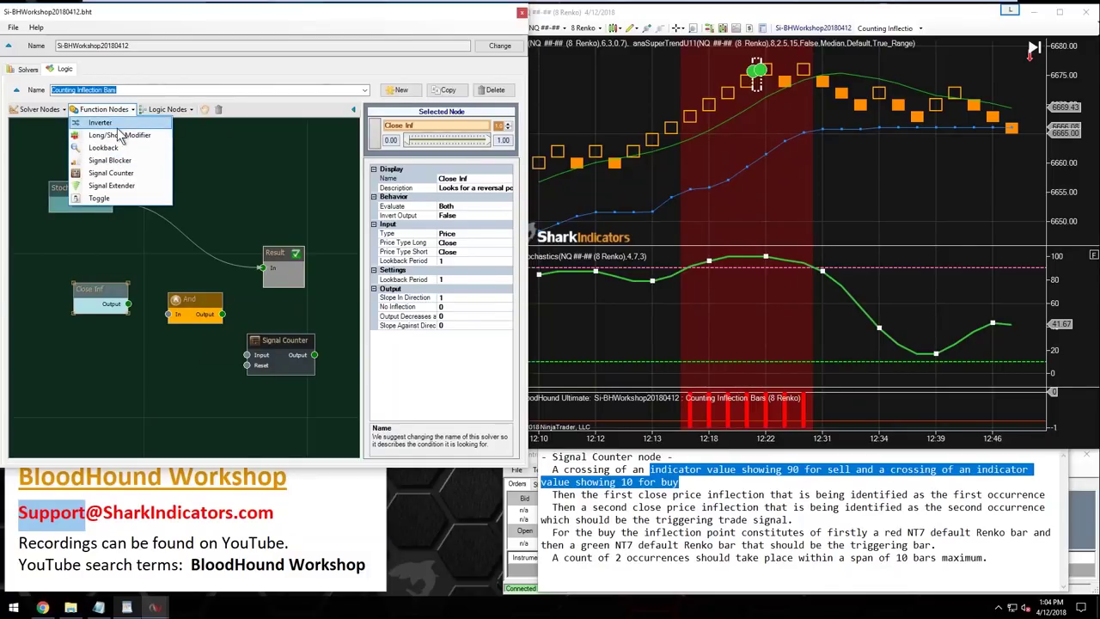
pyautogui.click(120, 135)
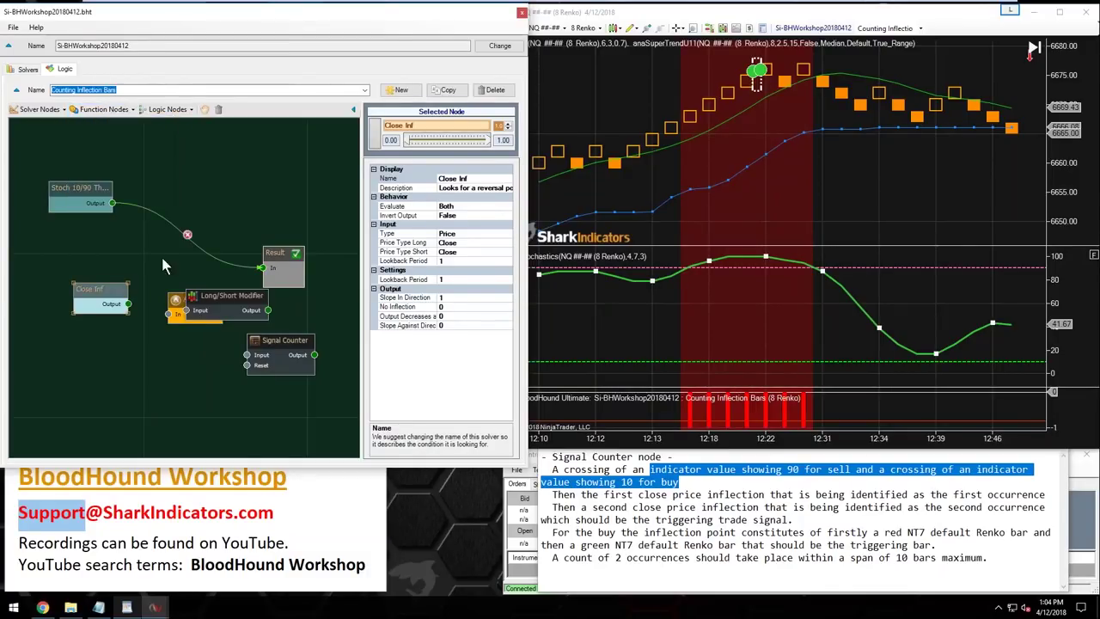
pyautogui.moveTo(214, 296); pyautogui.dragTo(108, 256)
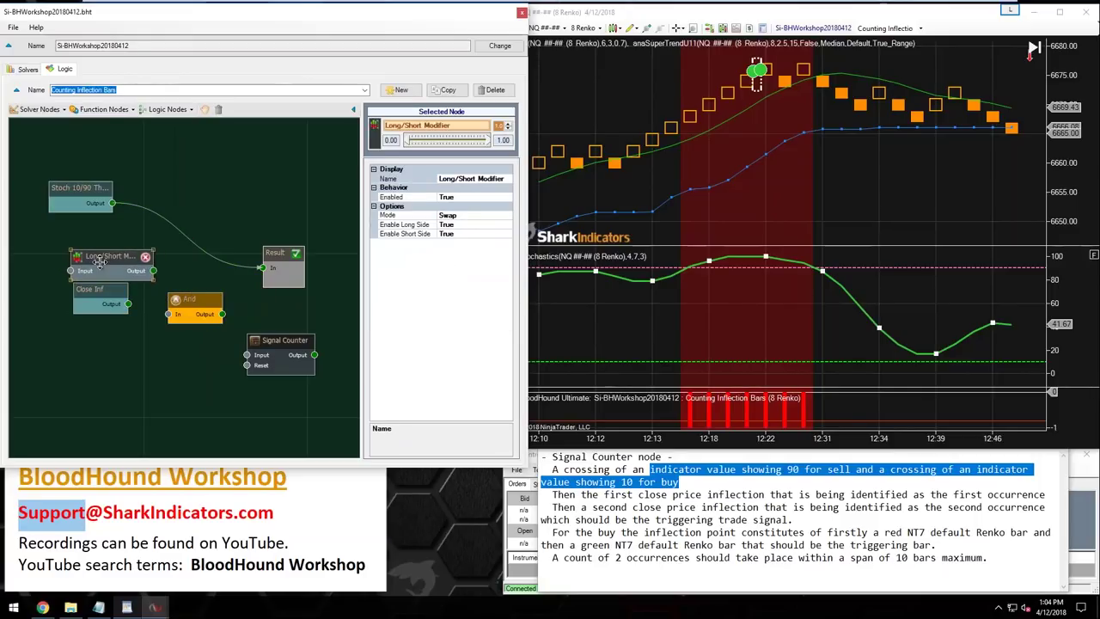
pyautogui.click(105, 322)
pyautogui.click(112, 256)
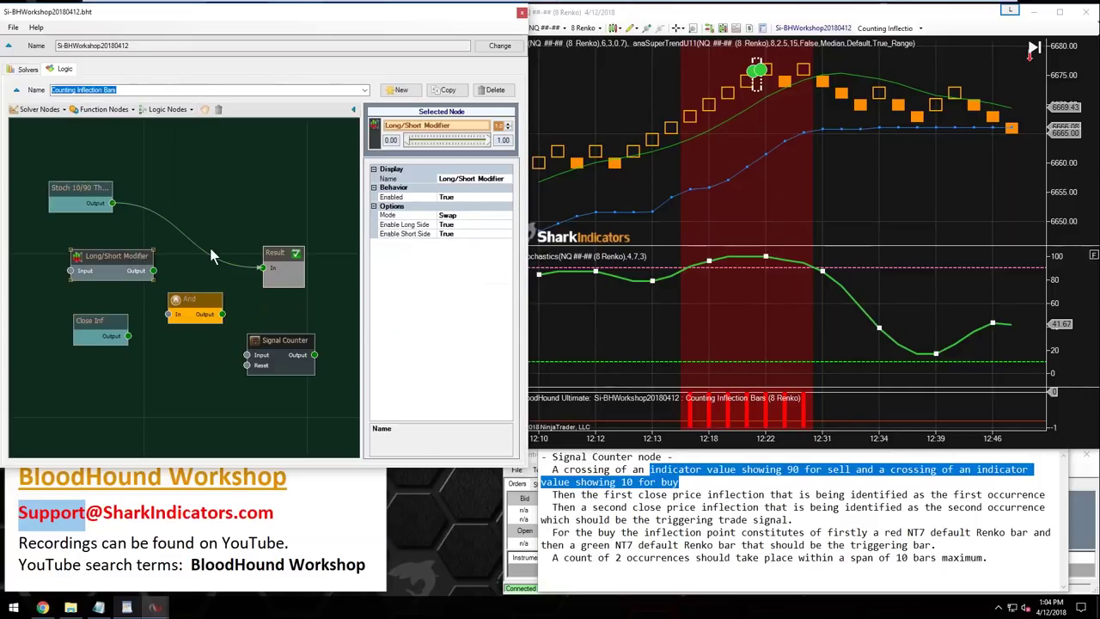
pyautogui.moveTo(112, 203); pyautogui.dragTo(139, 256)
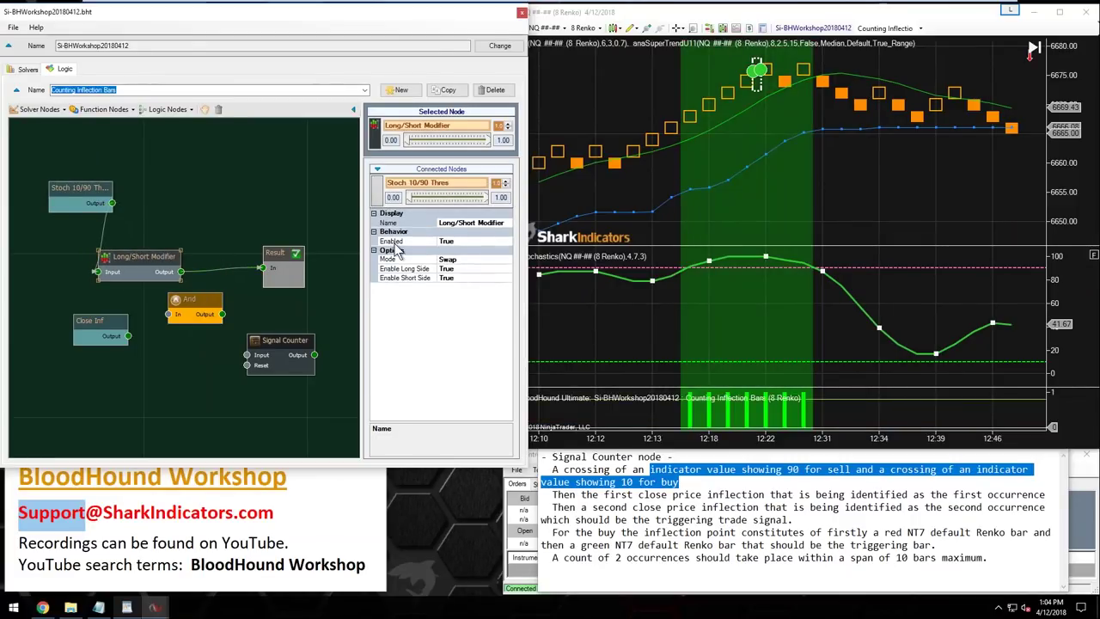
# - Set the Long/Short Modifier's mode to Addition and rename the node Addition
pyautogui.click(477, 259)
pyautogui.click(506, 260)
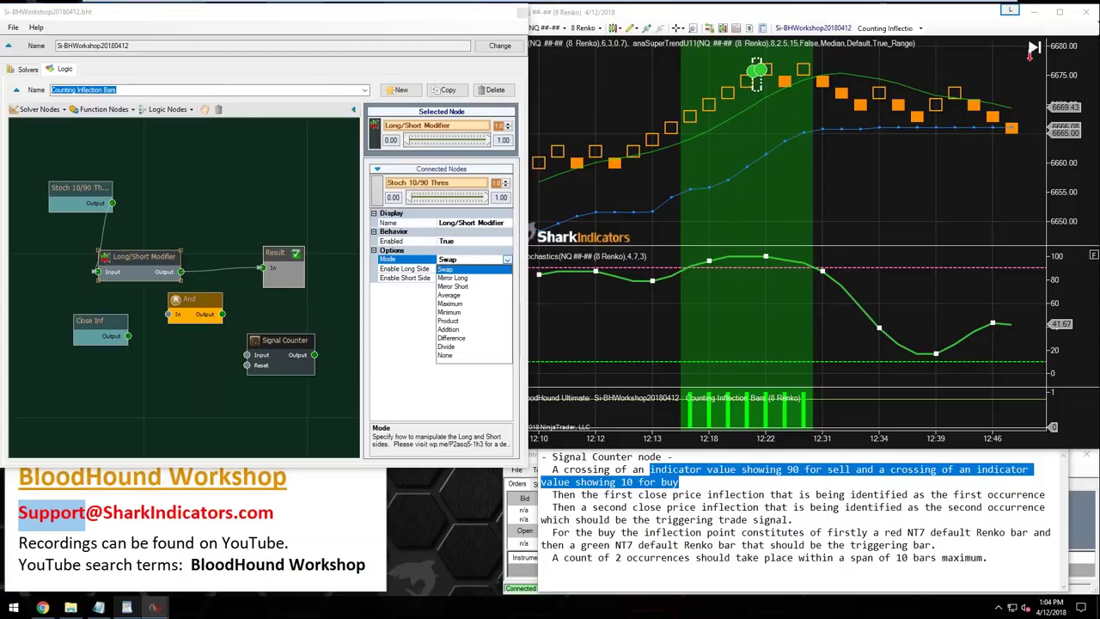
pyautogui.click(447, 330)
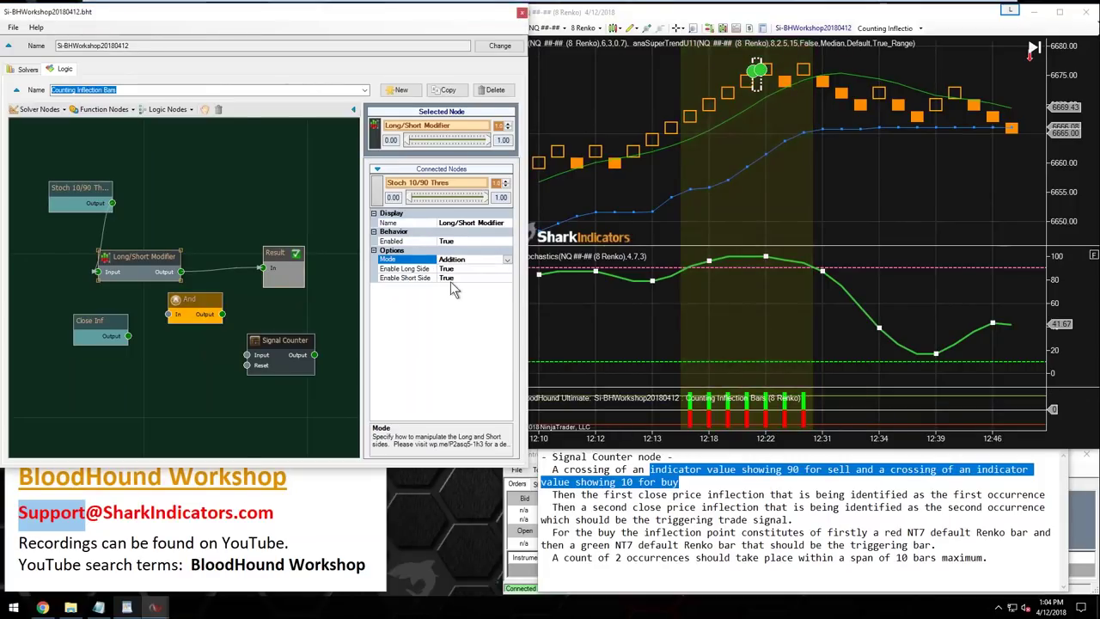
pyautogui.click(434, 223)
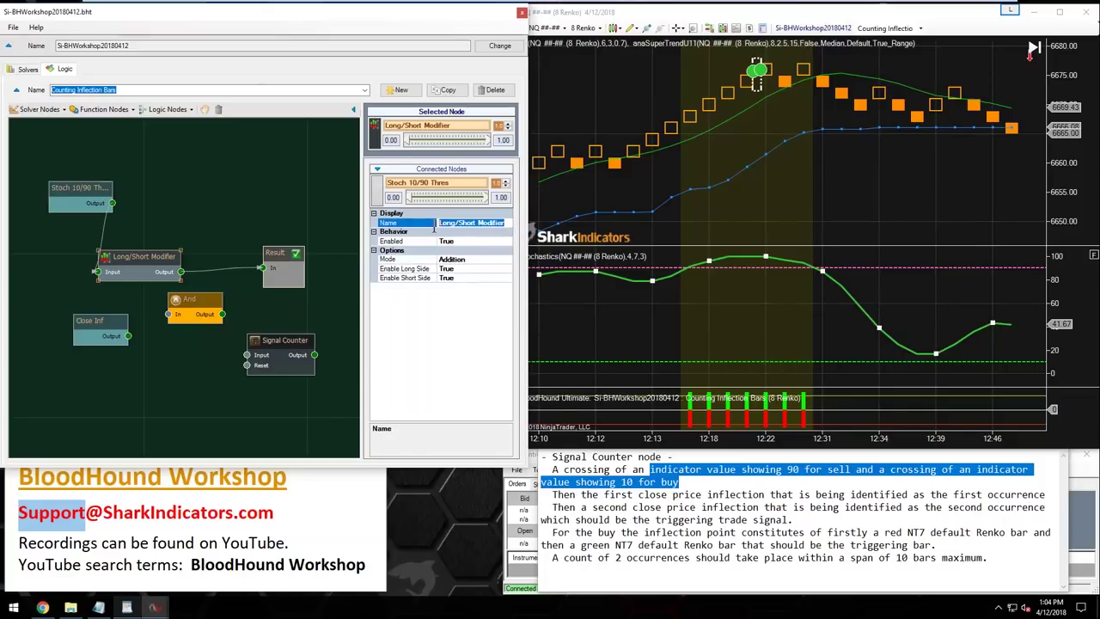
pyautogui.write('Addition')
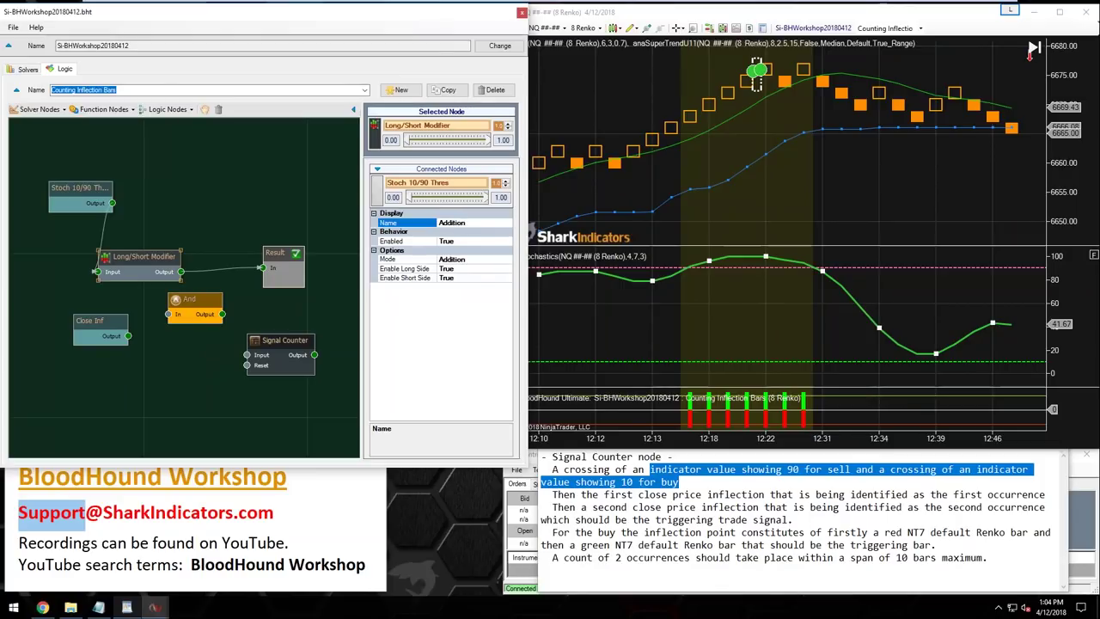
# - Enlarge the chart's BloodHound Ultimate signal panel by shrinking the Stochastics panel above it
pyautogui.click(721, 378)
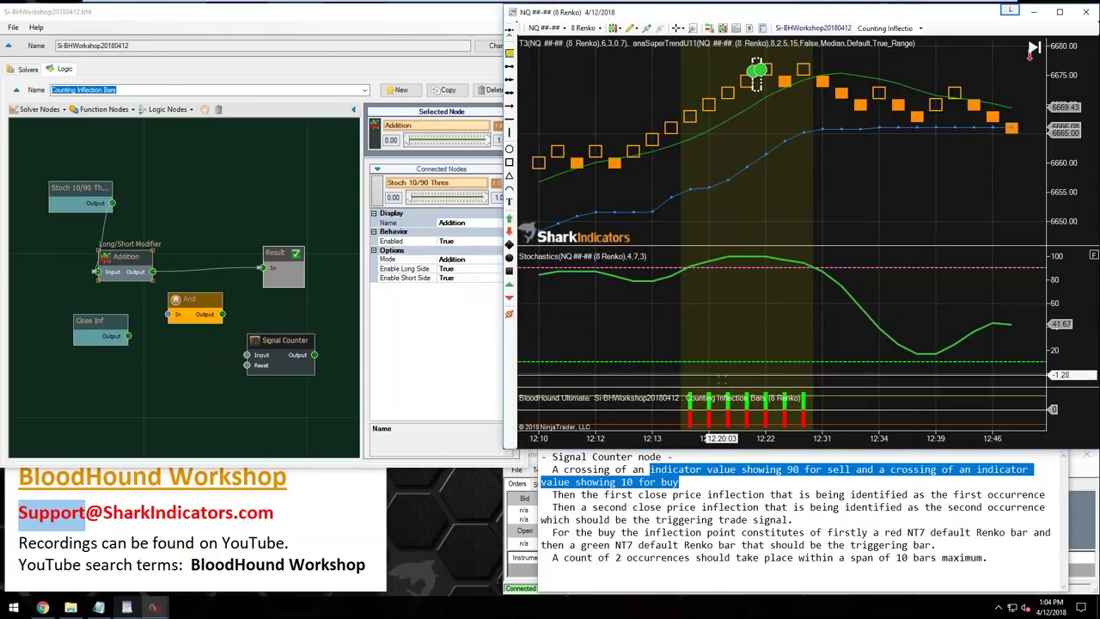
pyautogui.moveTo(721, 378); pyautogui.dragTo(721, 320)
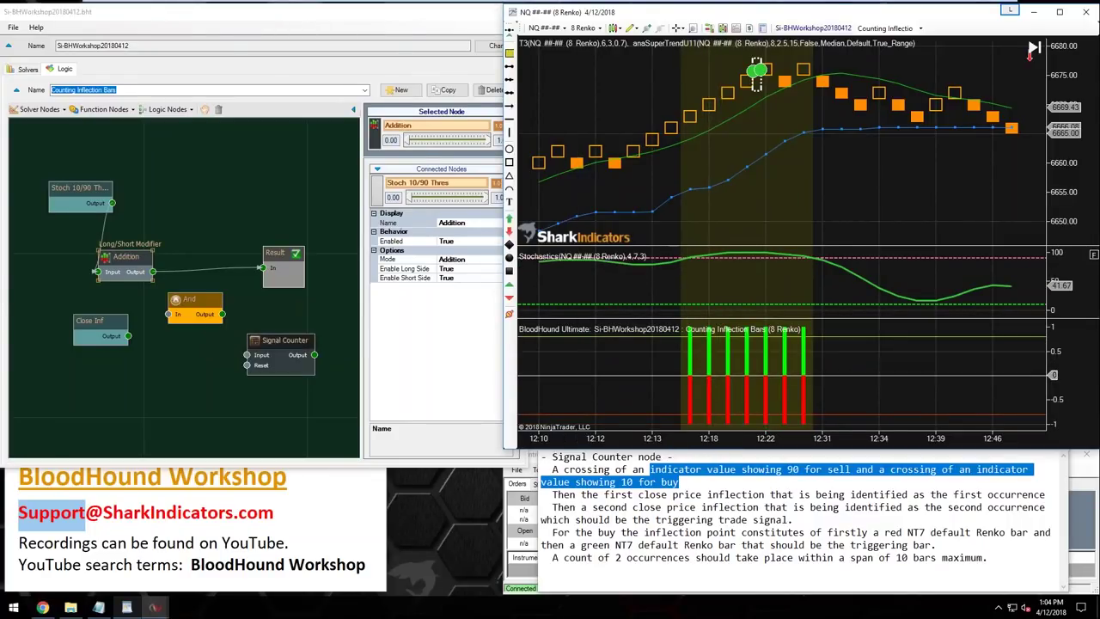
# - Feed Addition and Close Inf into the And node, connect And to Result, and group the nodes compactly
pyautogui.click(412, 360)
pyautogui.moveTo(125, 258); pyautogui.dragTo(120, 269)
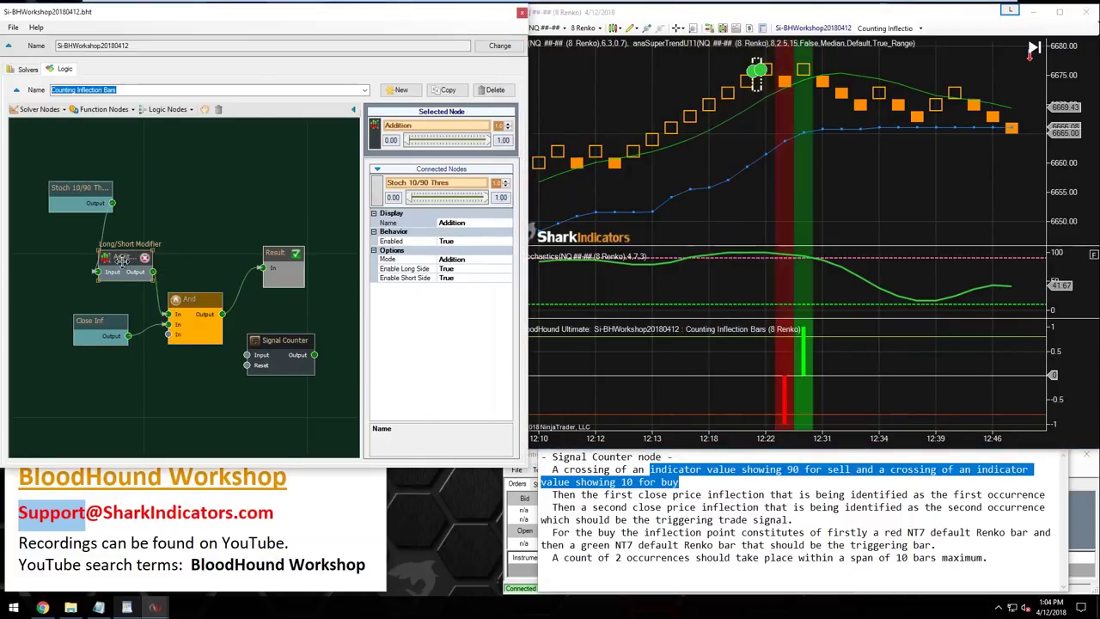
pyautogui.moveTo(96, 321); pyautogui.dragTo(116, 321)
pyautogui.click(191, 296)
pyautogui.moveTo(120, 268); pyautogui.dragTo(122, 276)
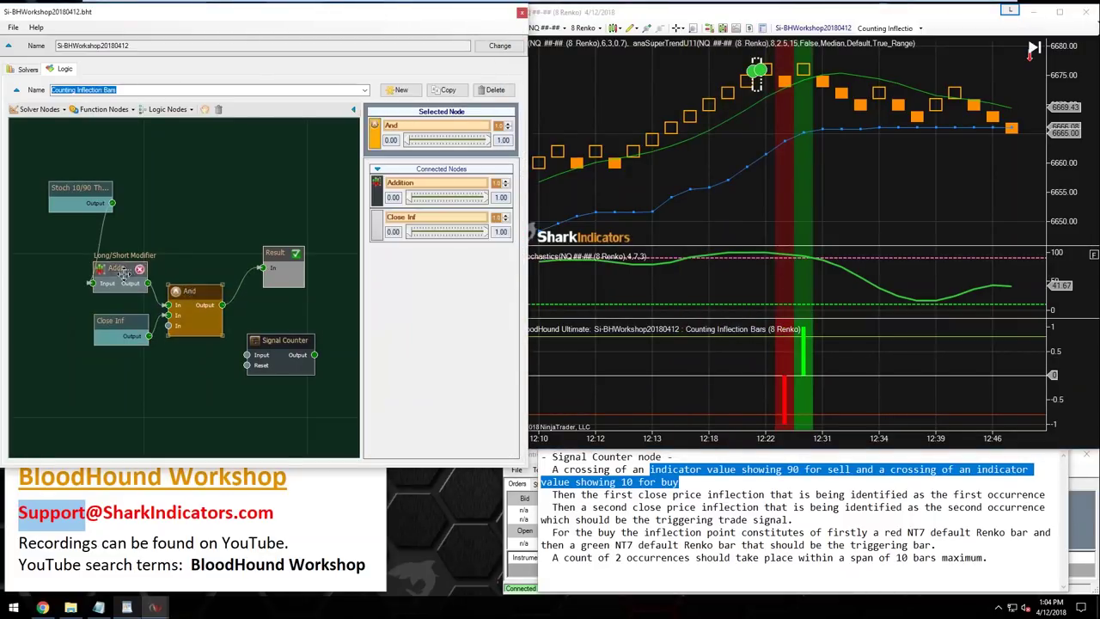
pyautogui.click(110, 321)
pyautogui.moveTo(110, 321); pyautogui.dragTo(114, 321)
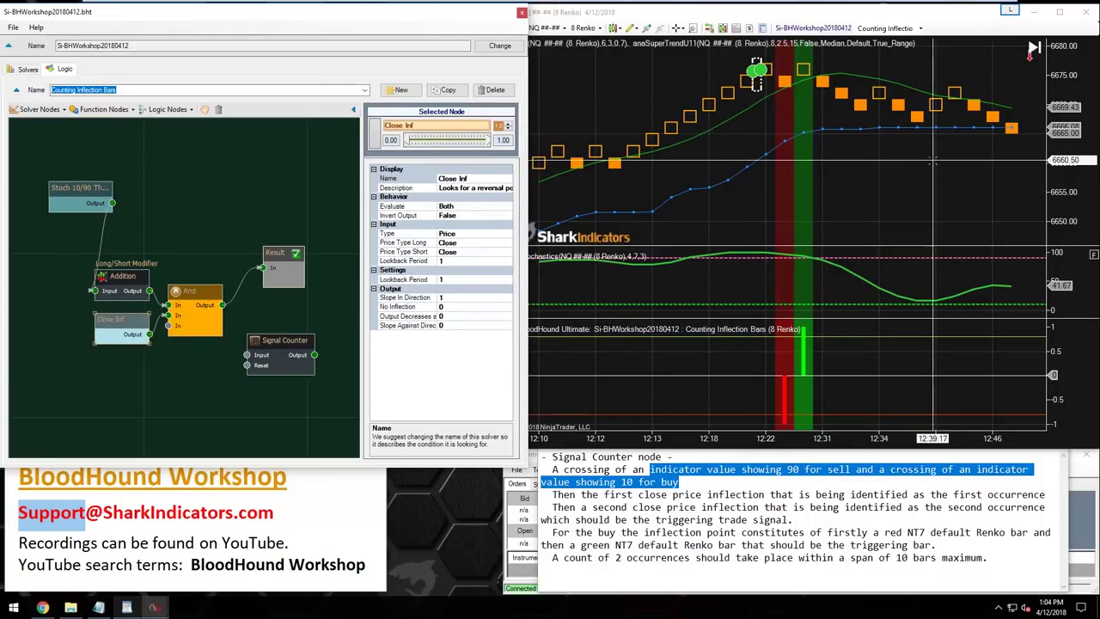
# - Move the Stoch 10/90 Thres node directly above the Addition node and bring the Notepad requirements forward
pyautogui.click(818, 116)
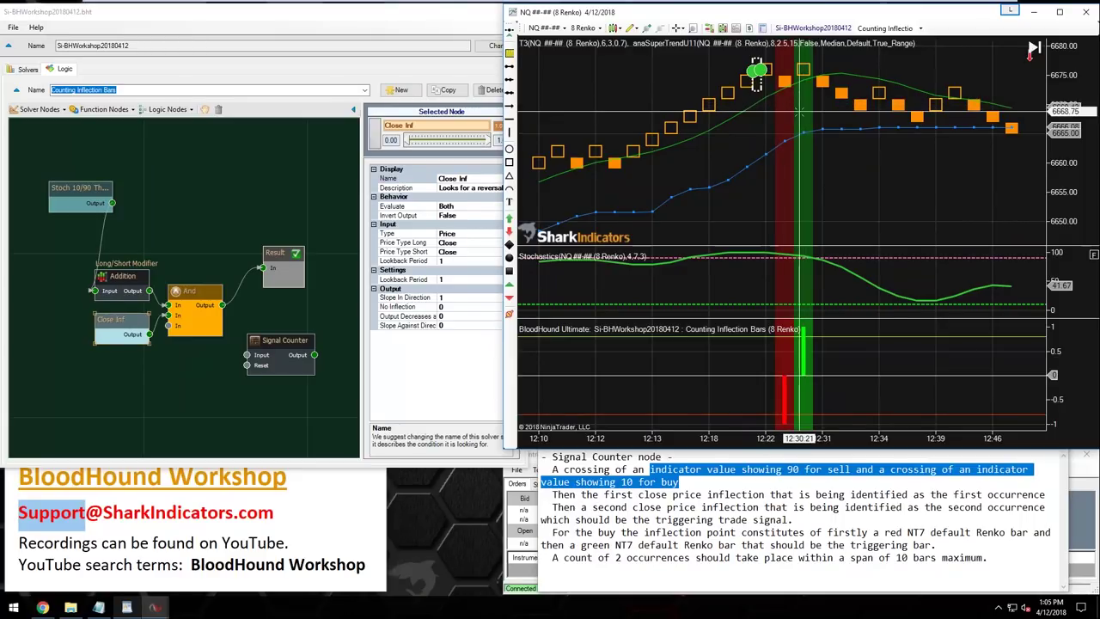
pyautogui.moveTo(83, 189); pyautogui.dragTo(121, 197)
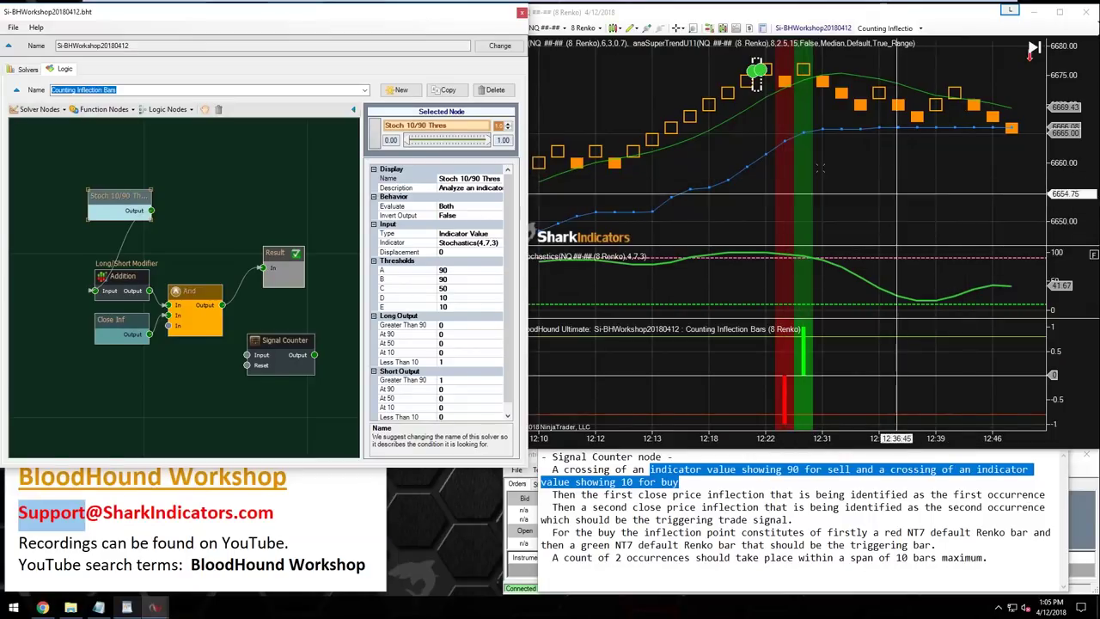
pyautogui.click(658, 520)
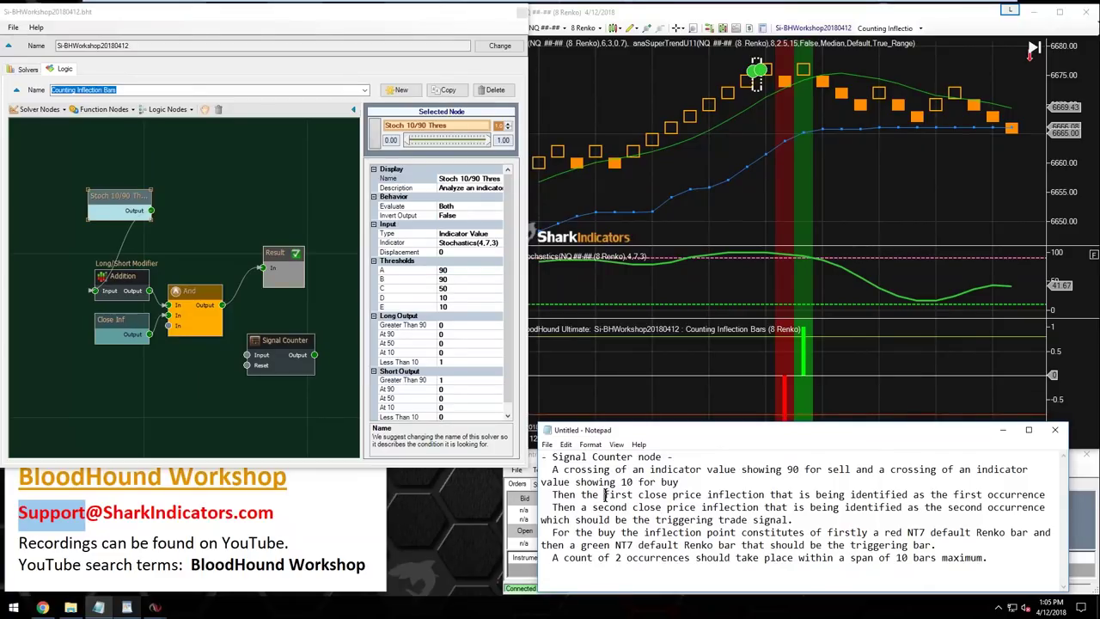
# - Examine the first and second close price inflection requirements in the Notepad notes
pyautogui.moveTo(604, 495); pyautogui.dragTo(762, 496)
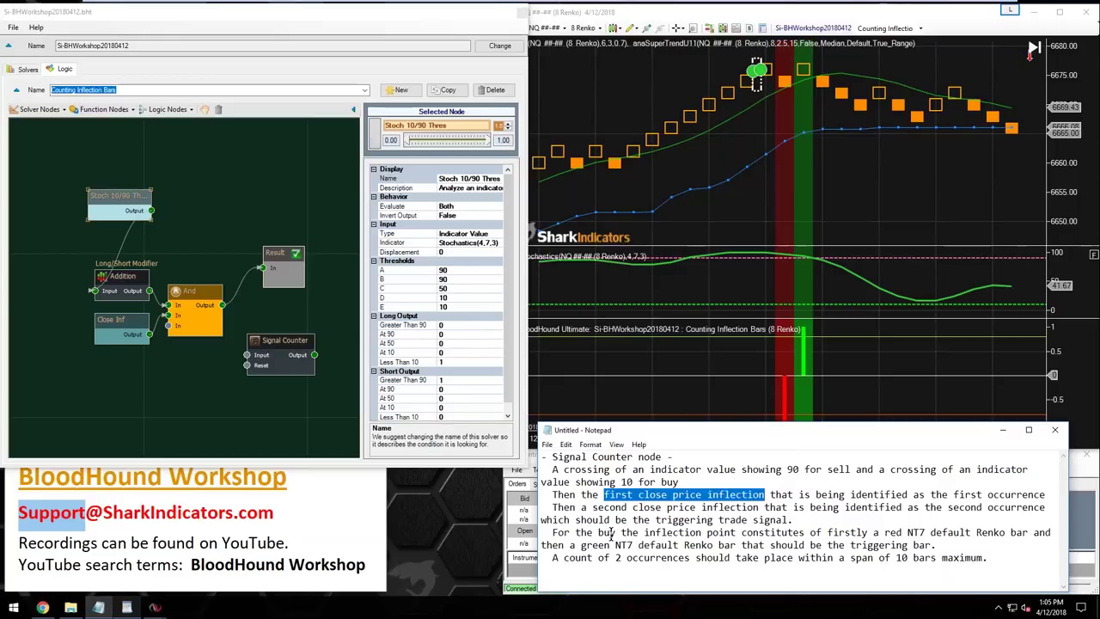
pyautogui.moveTo(592, 507); pyautogui.dragTo(669, 508)
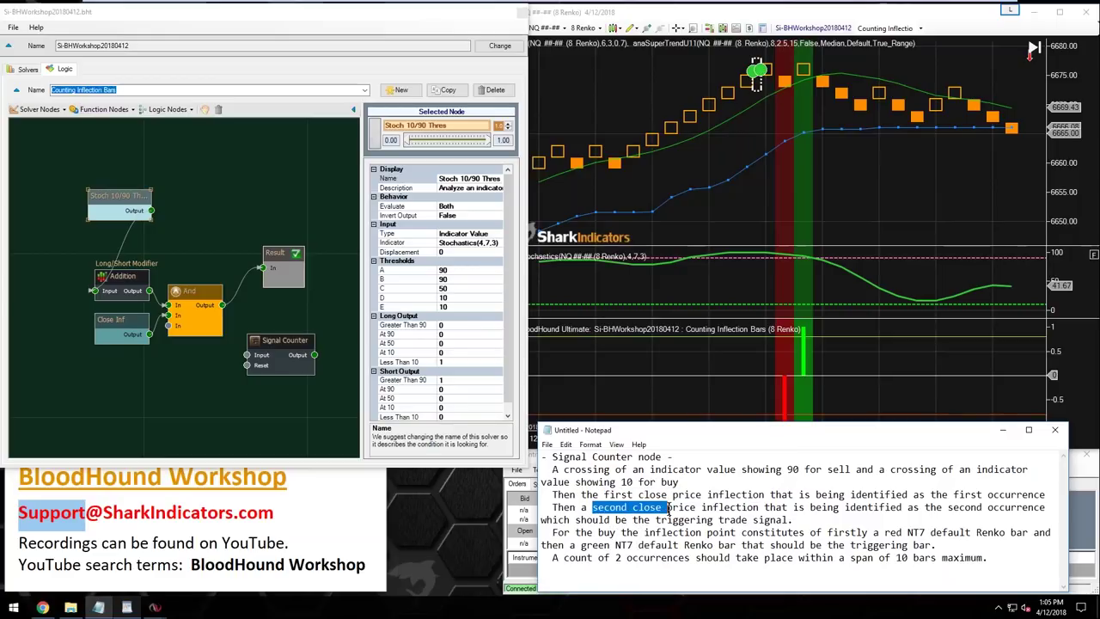
pyautogui.moveTo(633, 507); pyautogui.dragTo(748, 508)
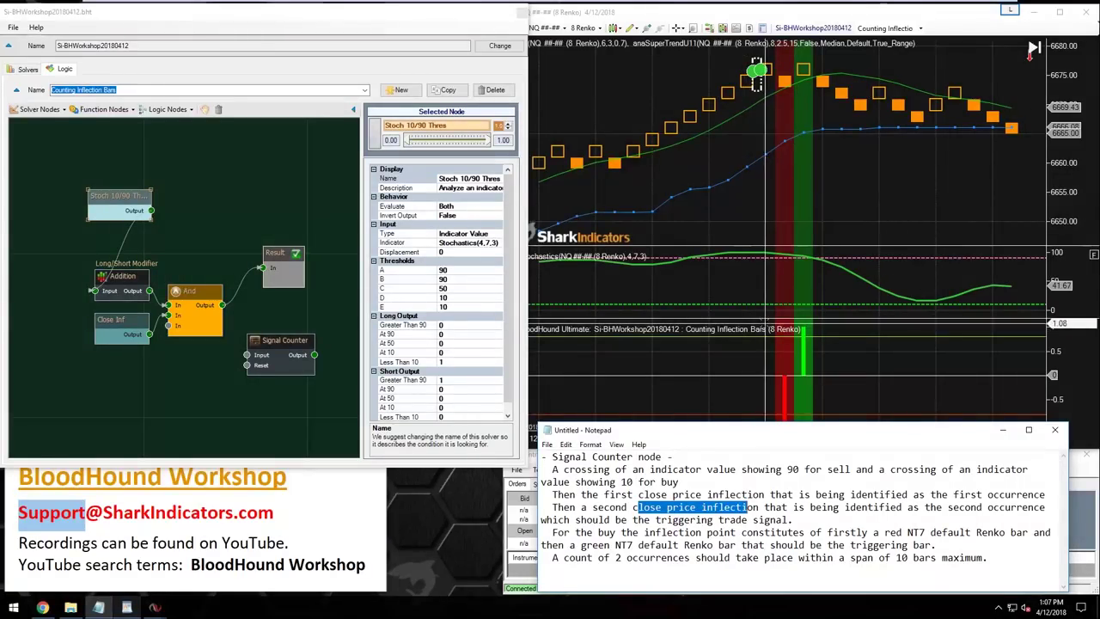
# - Place a green dot marker below the green-highlighted bar at 11:58 on the chart, where Stochastics is under 10
pyautogui.click(756, 73)
pyautogui.scroll(-5, 749, 215)
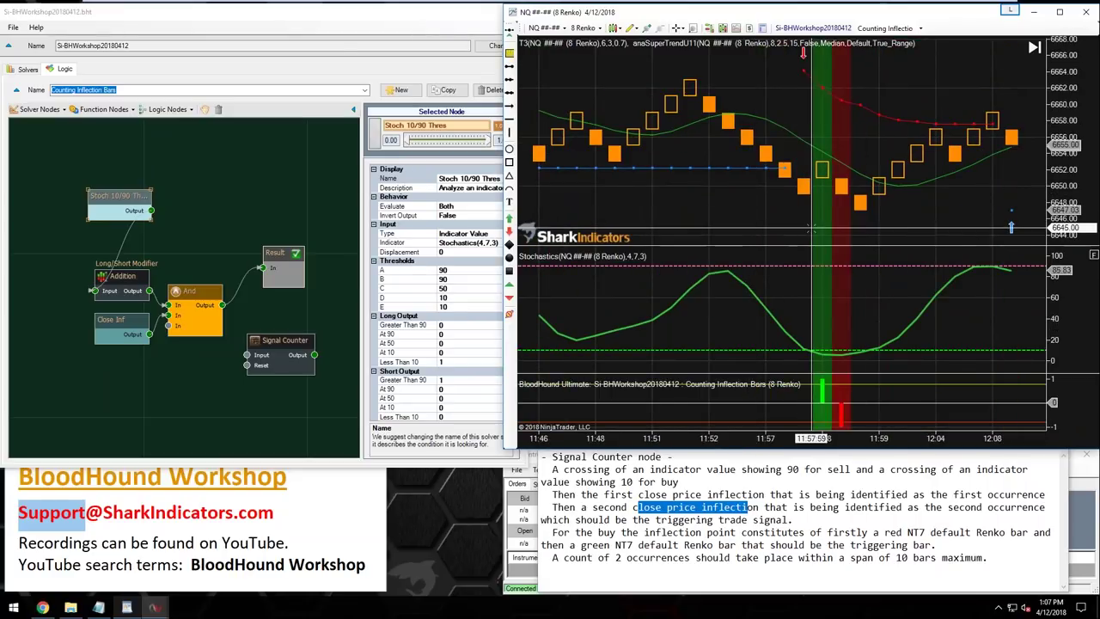
pyautogui.scroll(-2, 866, 243)
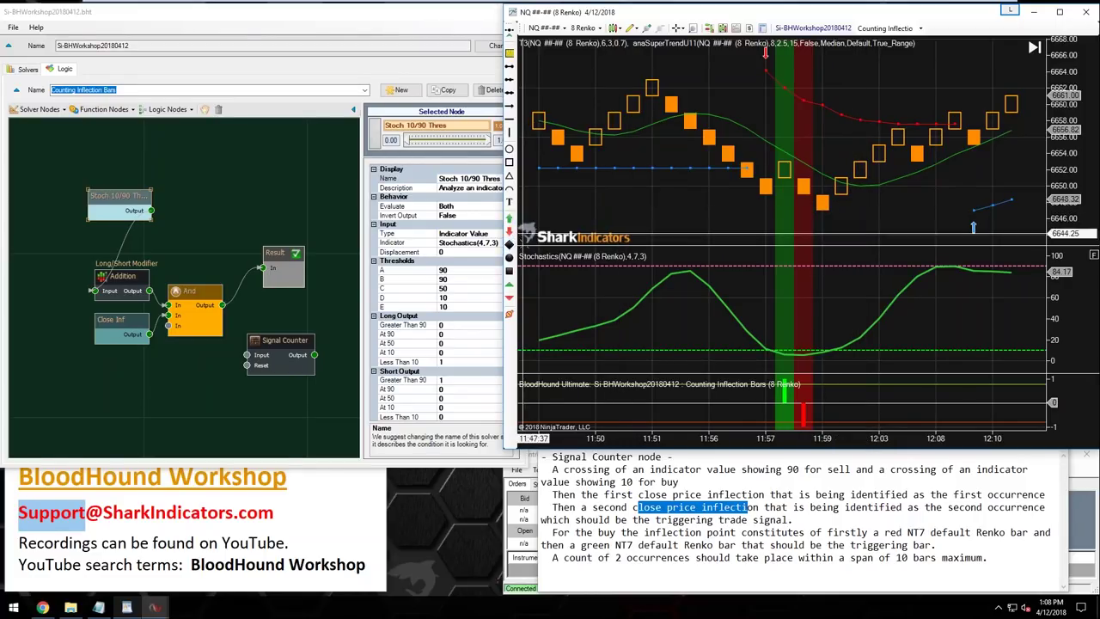
pyautogui.click(784, 195)
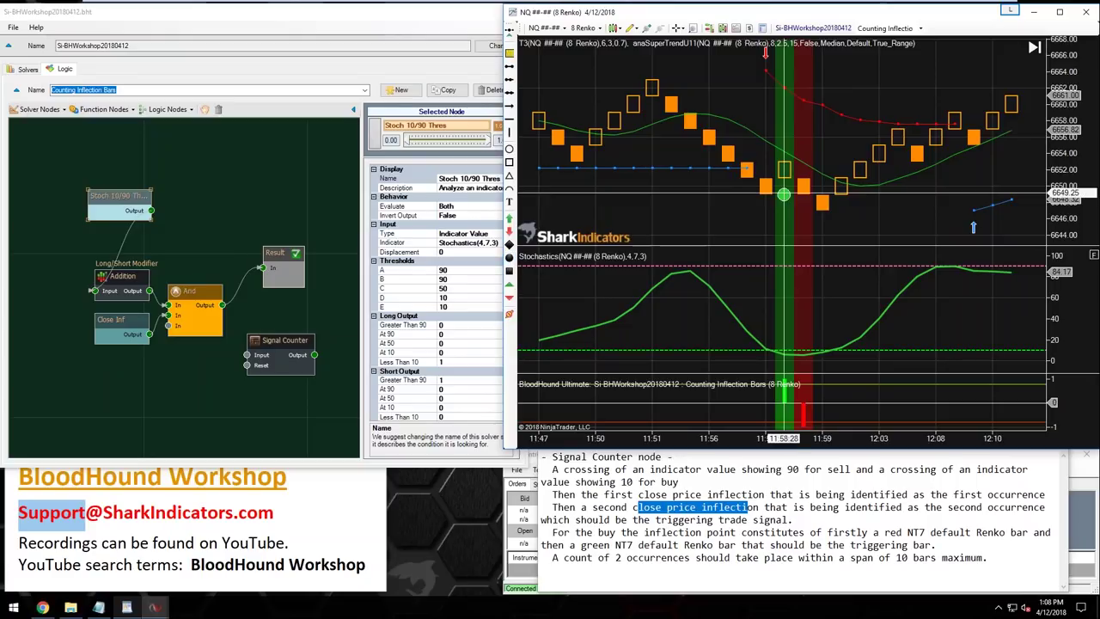
pyautogui.click(785, 195)
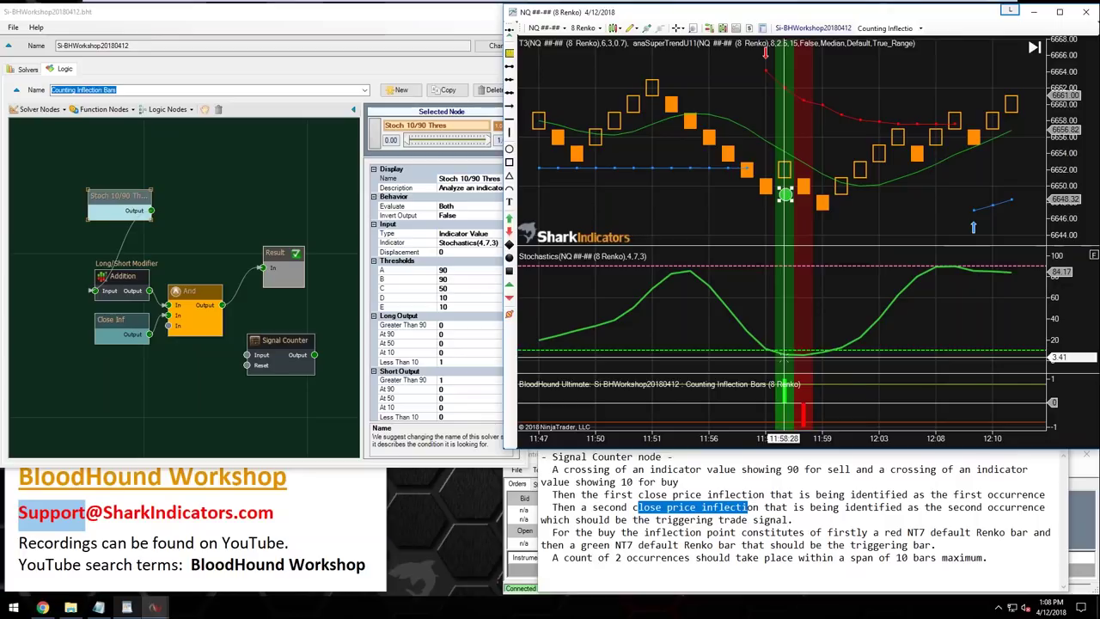
# - Highlight "10 for buy" in the notes and mark the hollow reversal bar near 11:59 with a green up arrow below it
pyautogui.click(624, 483)
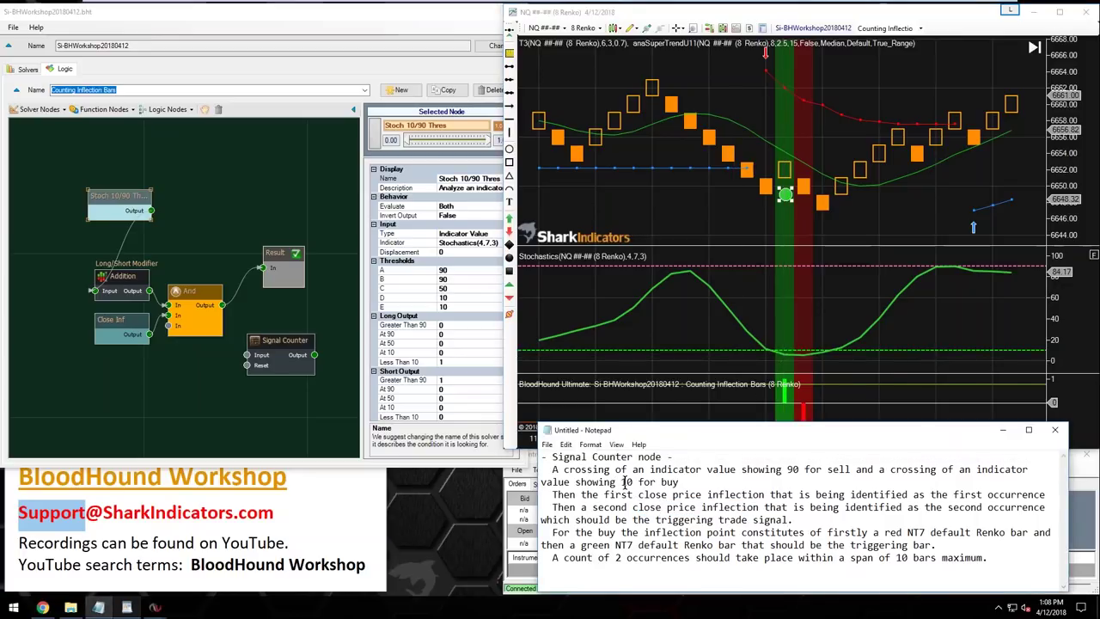
pyautogui.moveTo(623, 482); pyautogui.dragTo(680, 482)
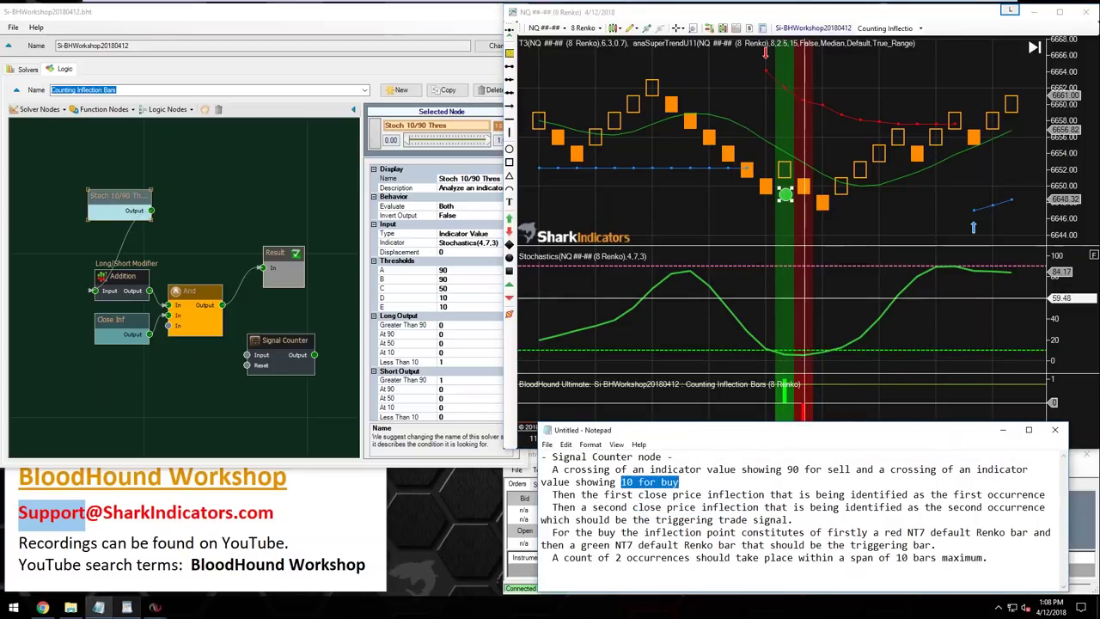
pyautogui.click(784, 196)
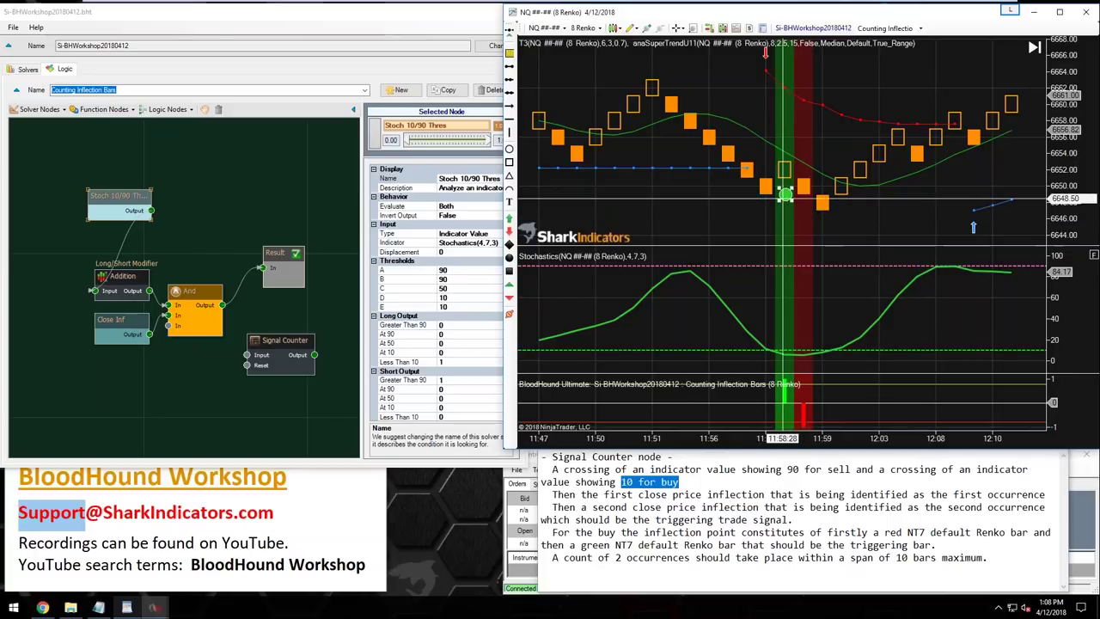
pyautogui.click(509, 220)
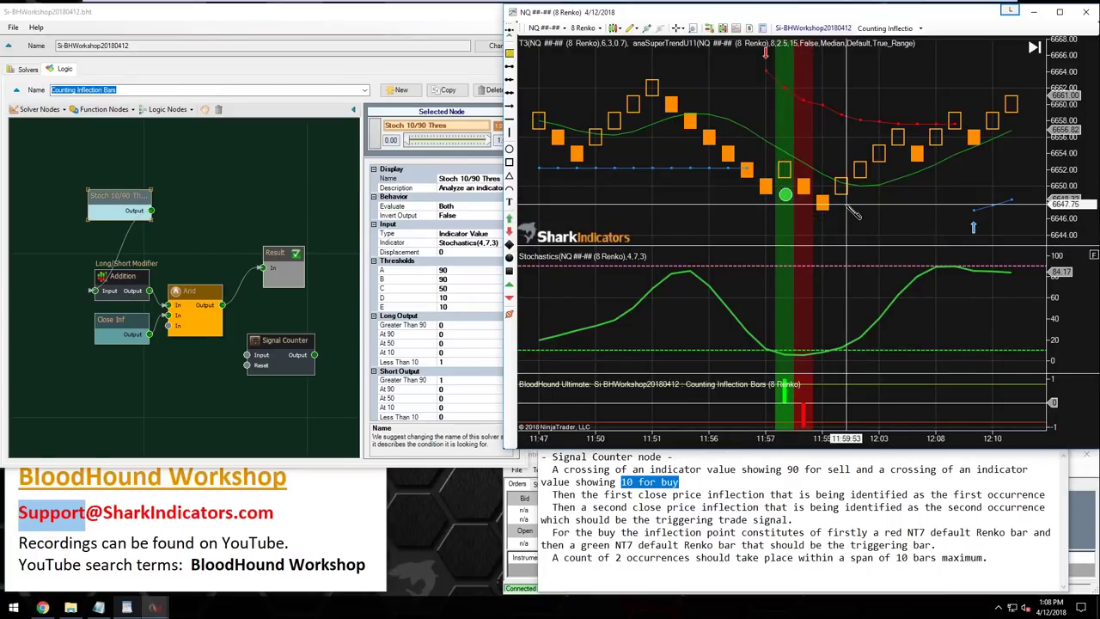
pyautogui.click(850, 211)
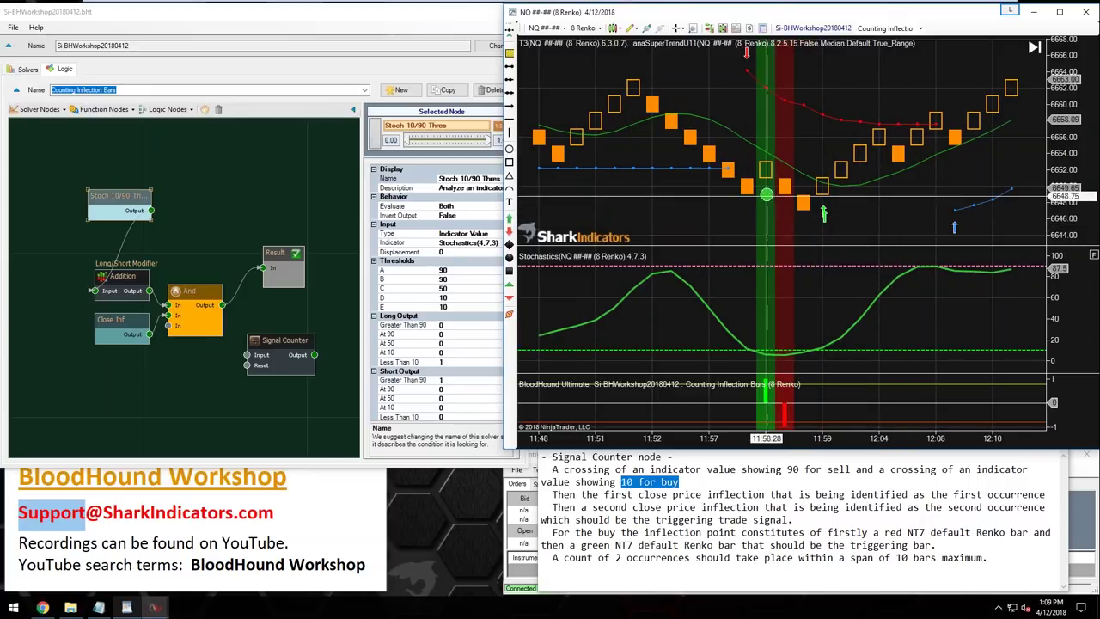
pyautogui.click(766, 193)
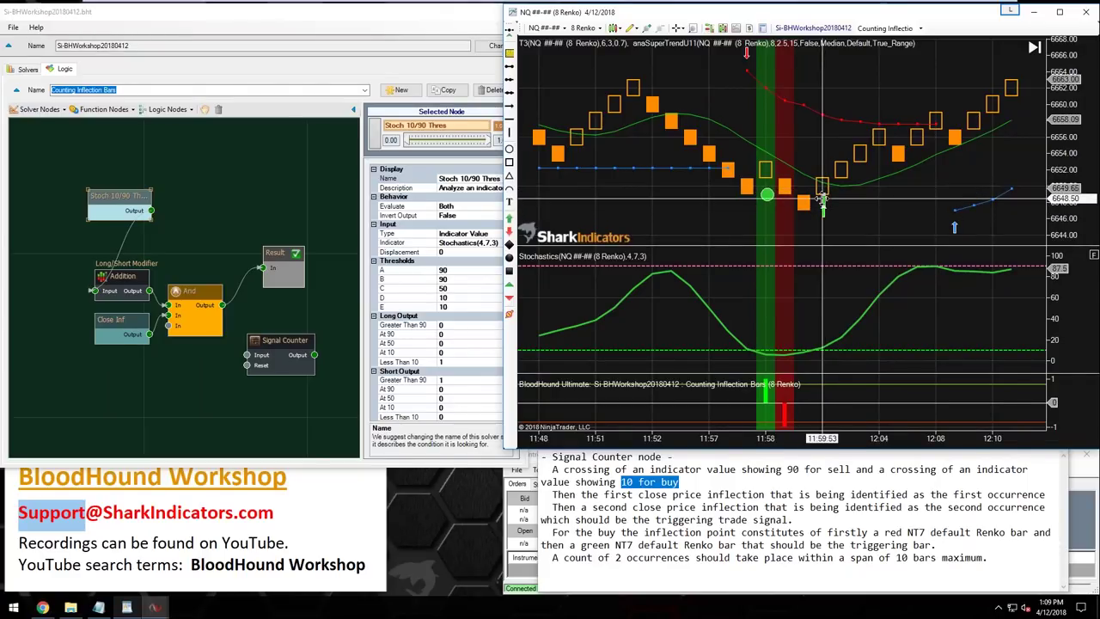
# - Take the Addition node out of the chain and connect Stoch 10/90 Thres directly to the And node, placing it above Close Inf
pyautogui.moveTo(120, 195); pyautogui.dragTo(74, 192)
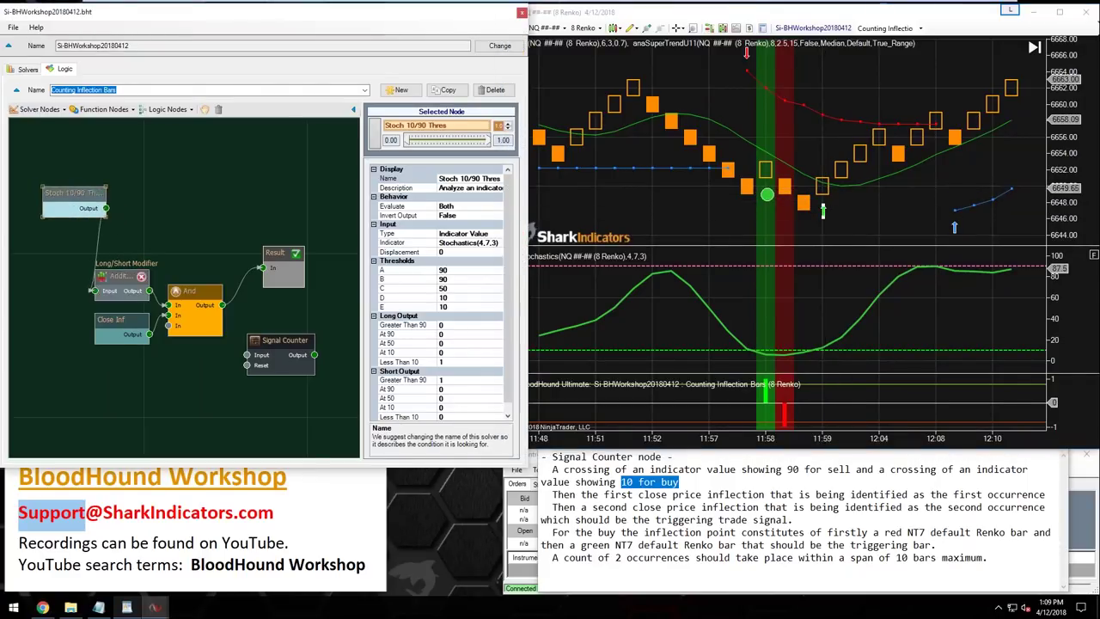
pyautogui.moveTo(145, 392); pyautogui.dragTo(151, 388)
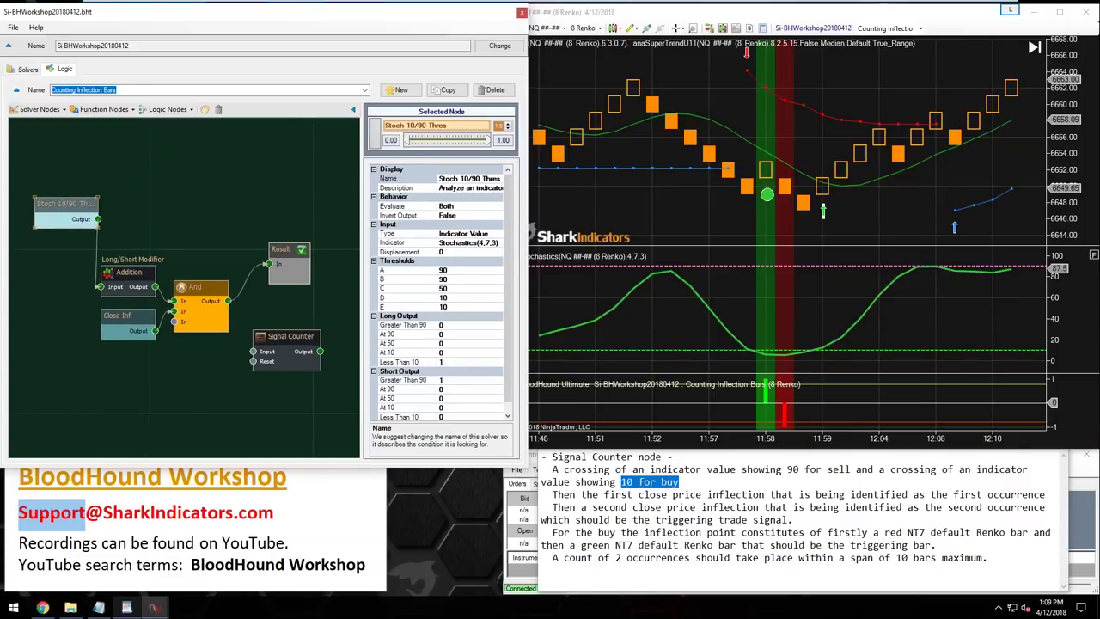
pyautogui.click(124, 273)
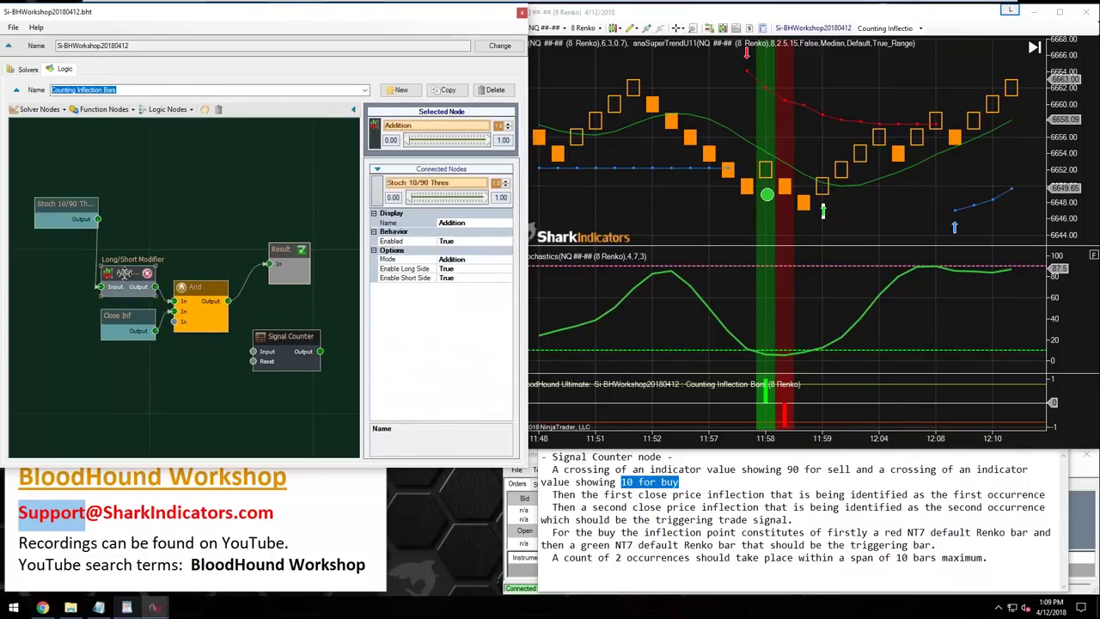
pyautogui.moveTo(124, 273); pyautogui.dragTo(175, 301)
pyautogui.moveTo(146, 203); pyautogui.dragTo(130, 169)
pyautogui.moveTo(98, 220); pyautogui.dragTo(175, 301)
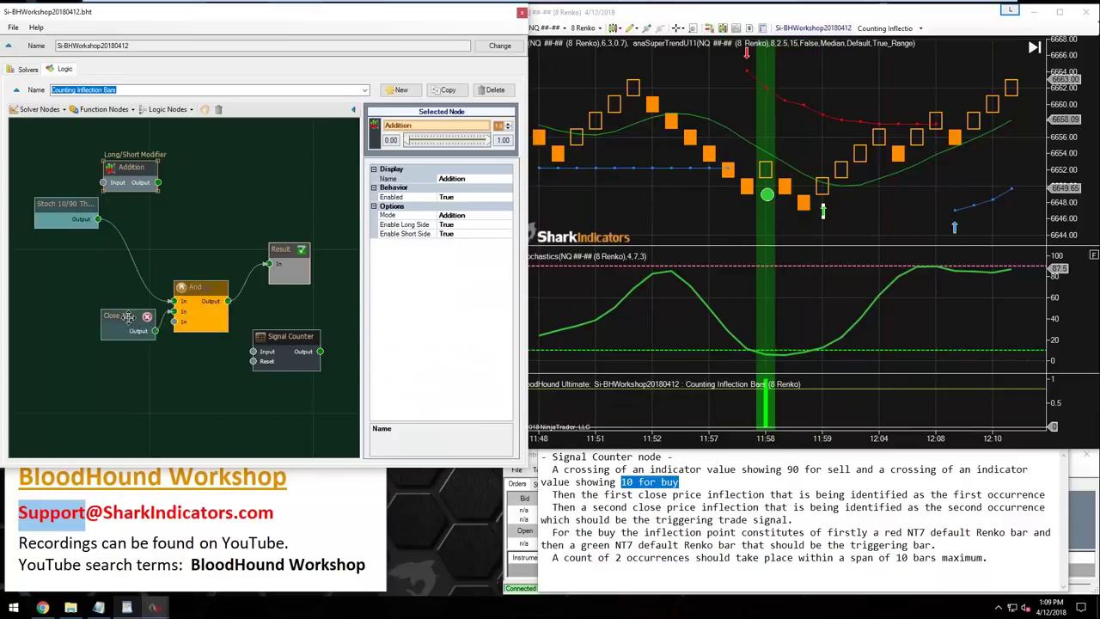
pyautogui.click(65, 211)
pyautogui.moveTo(65, 211); pyautogui.dragTo(115, 277)
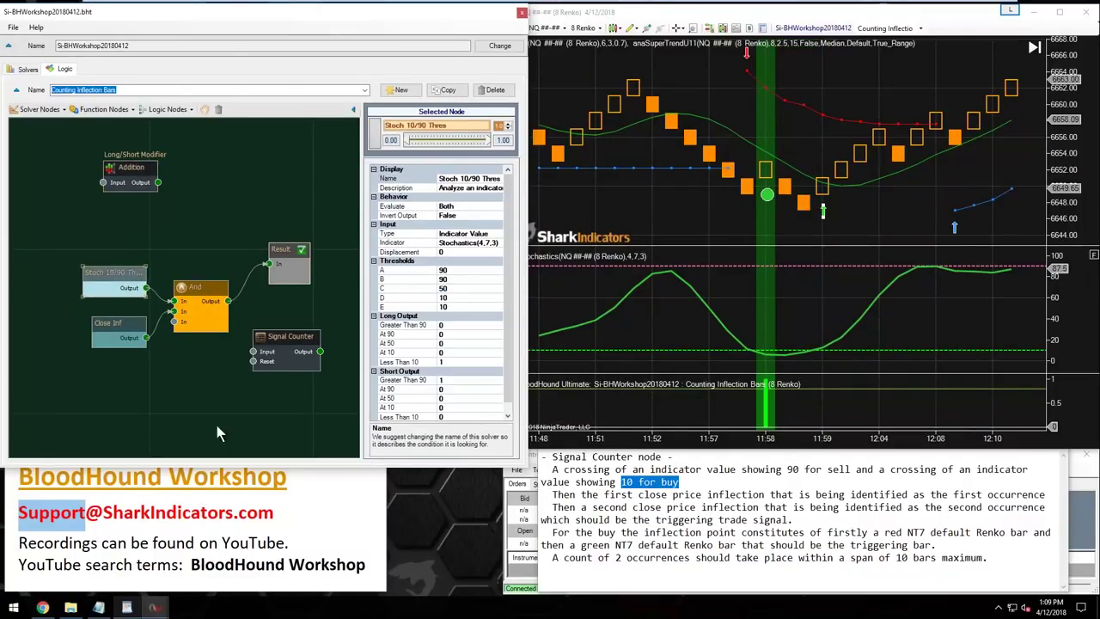
# - Compare the Signal Counter's lookback period with the notes' requirement of 2 occurrences within 10 bars
pyautogui.moveTo(217, 435); pyautogui.dragTo(195, 433)
pyautogui.moveTo(262, 337); pyautogui.dragTo(268, 340)
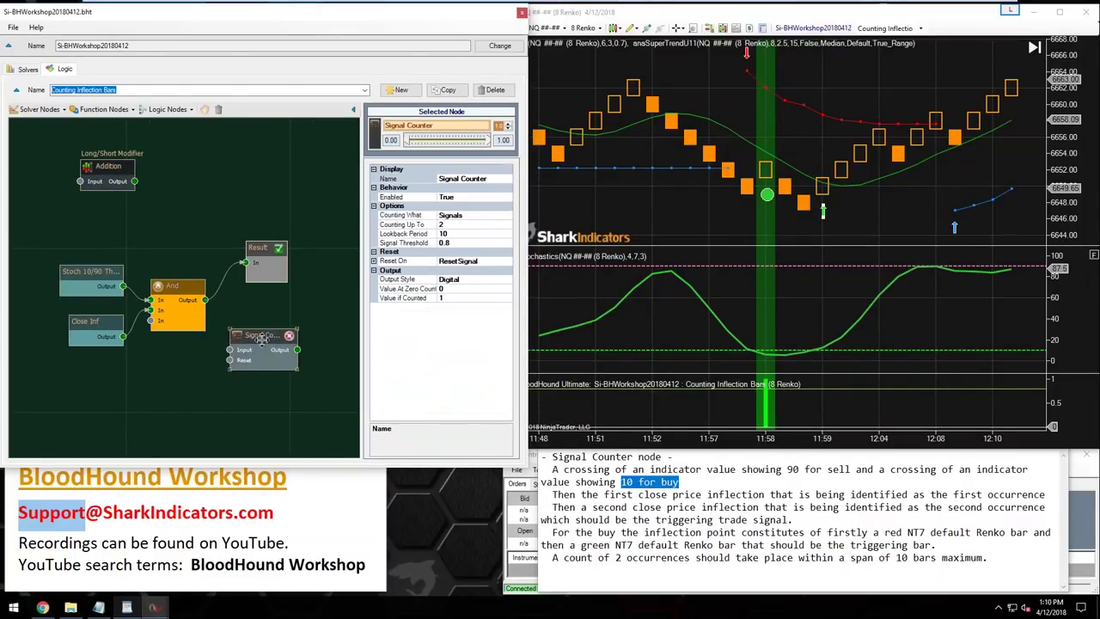
pyautogui.click(450, 233)
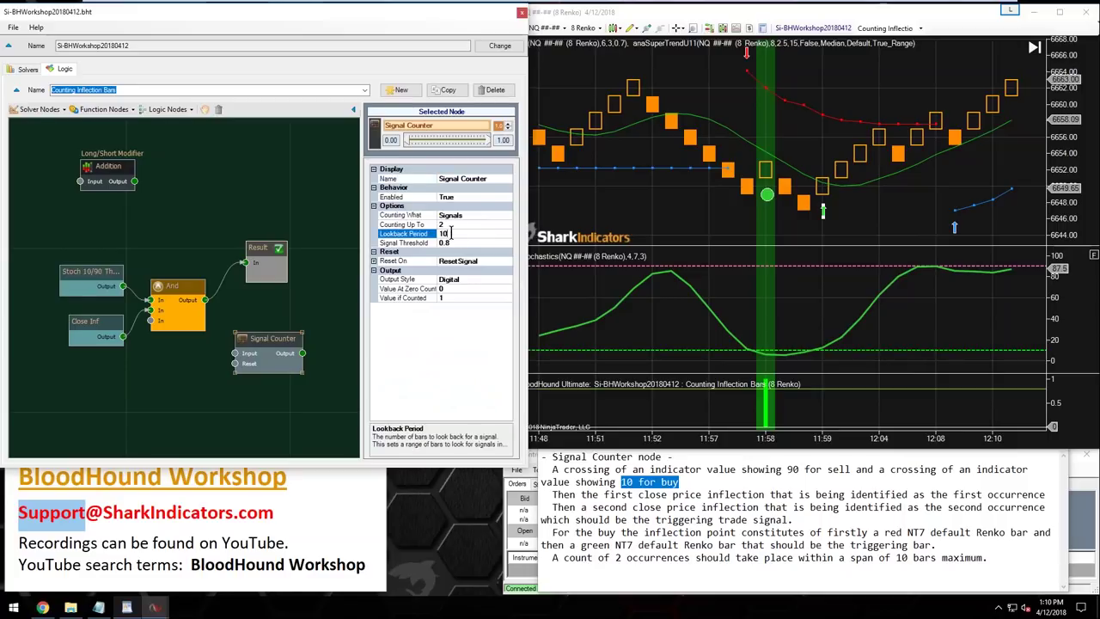
pyautogui.click(635, 563)
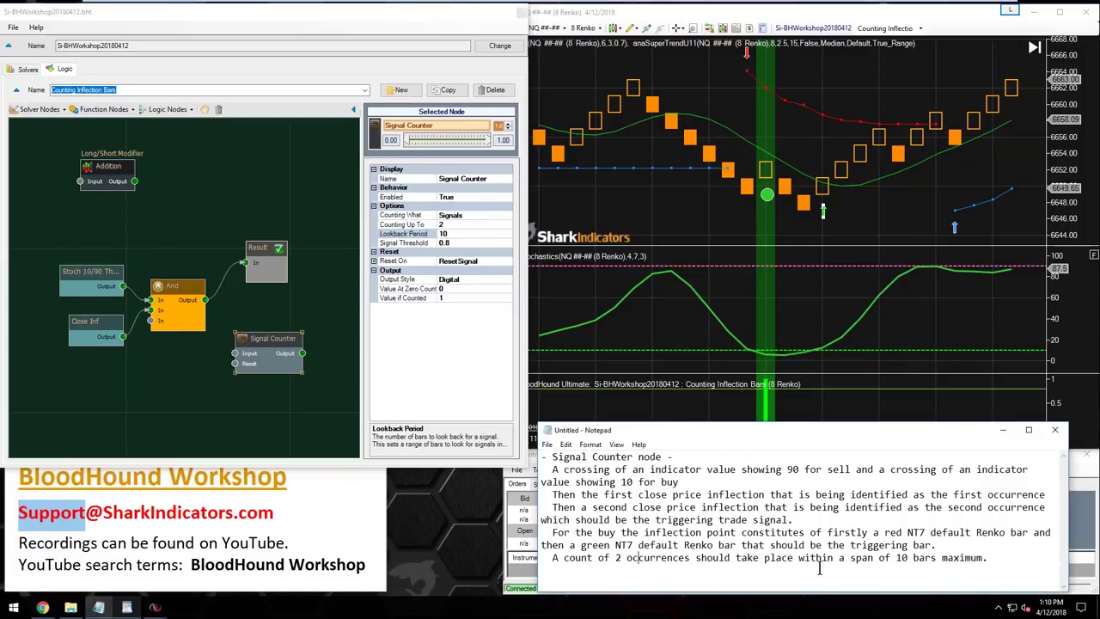
pyautogui.moveTo(620, 559); pyautogui.dragTo(964, 562)
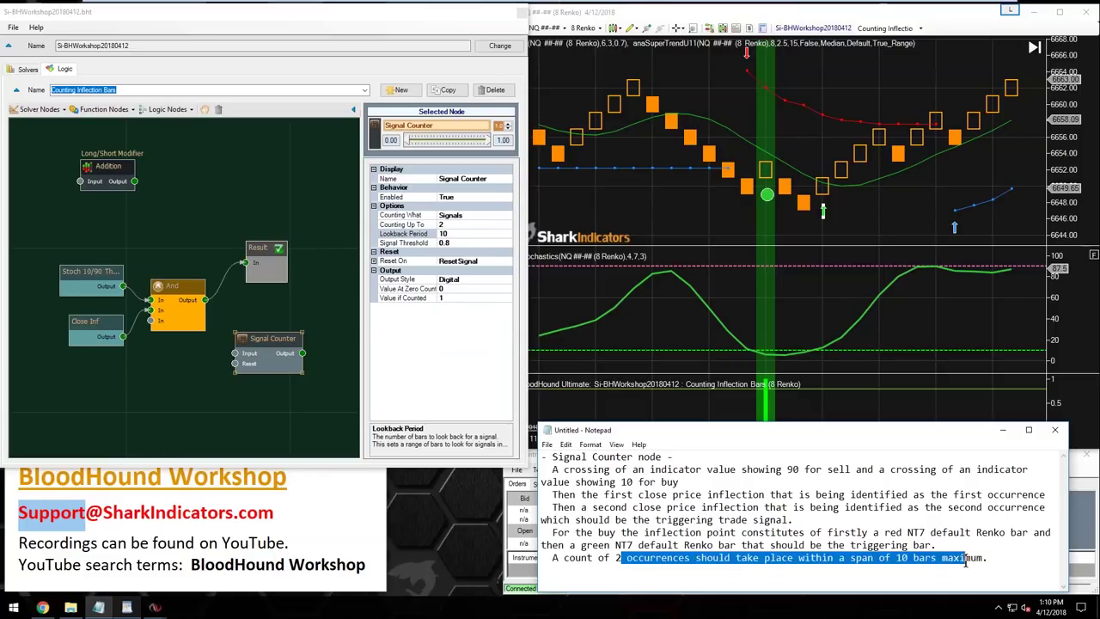
pyautogui.click(159, 391)
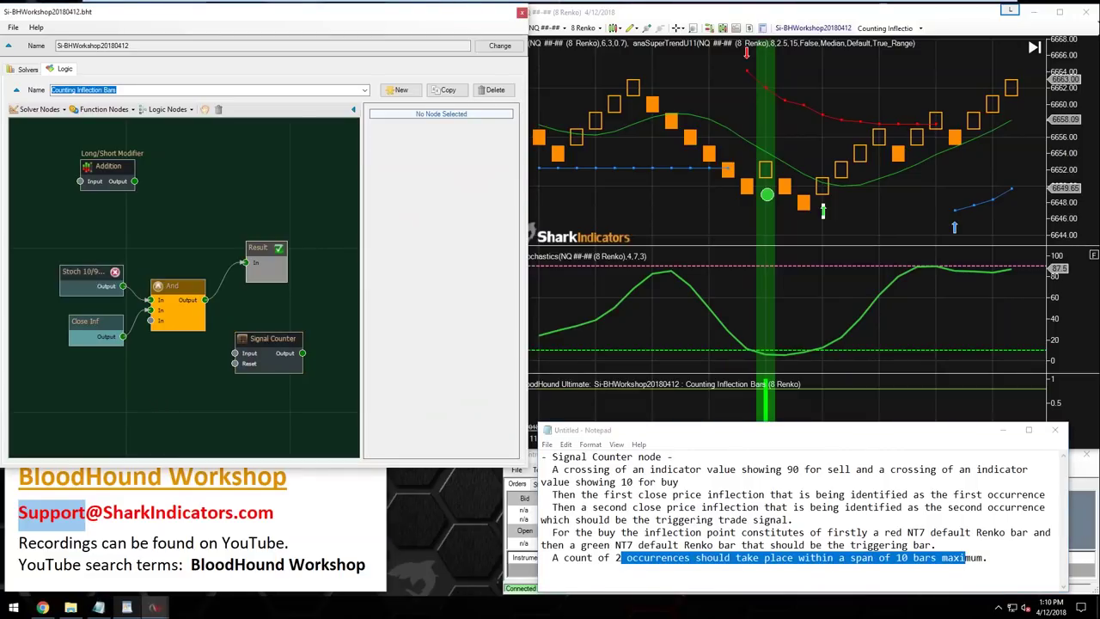
# - Disconnect Stoch 10/90 Thres from the And node and park it with the Addition node in the canvas's upper corner
pyautogui.click(91, 271)
pyautogui.moveTo(90, 270); pyautogui.dragTo(75, 259)
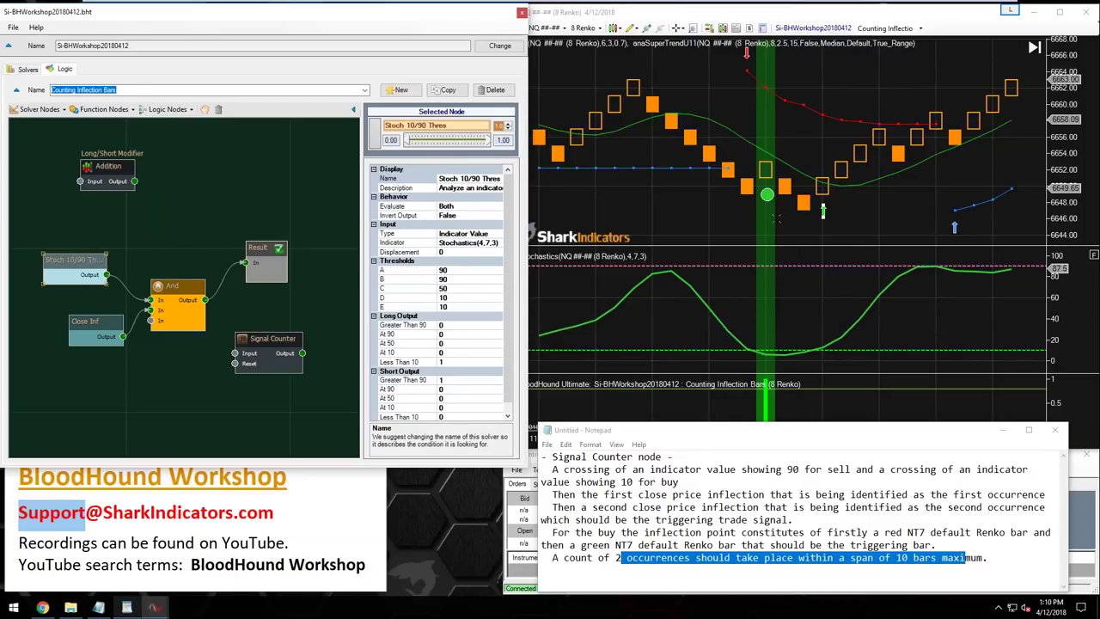
pyautogui.click(805, 214)
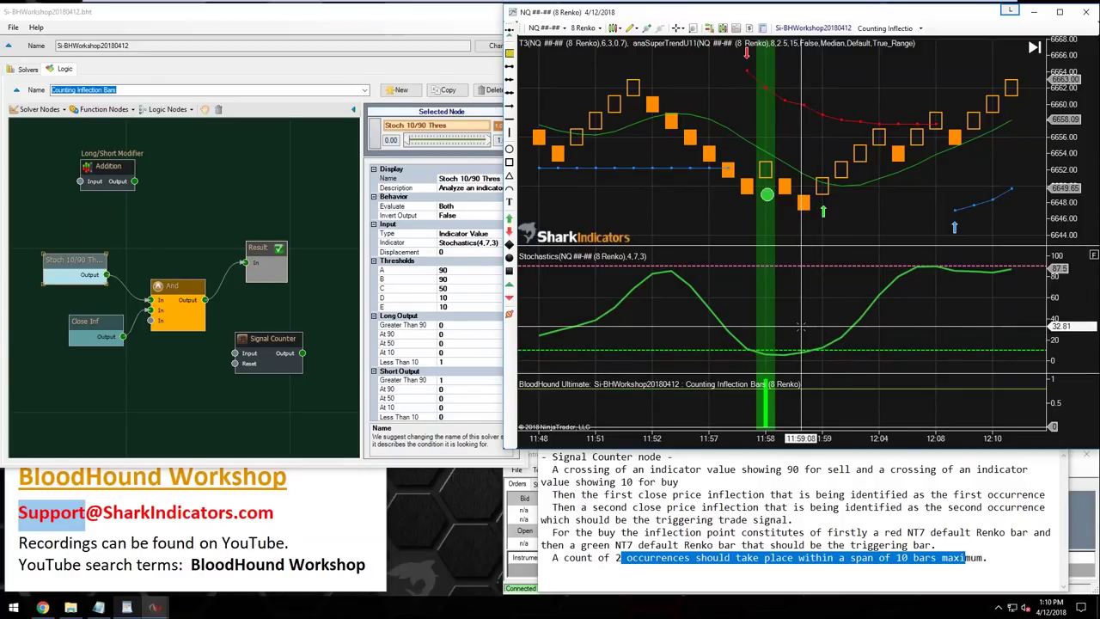
pyautogui.click(73, 259)
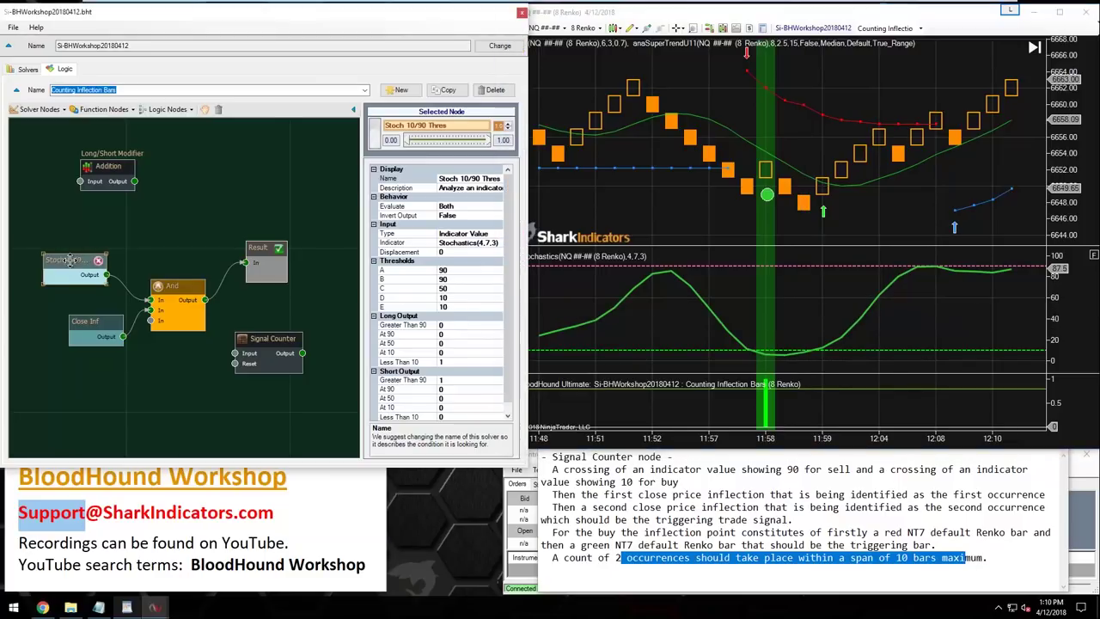
pyautogui.moveTo(72, 260); pyautogui.dragTo(57, 208)
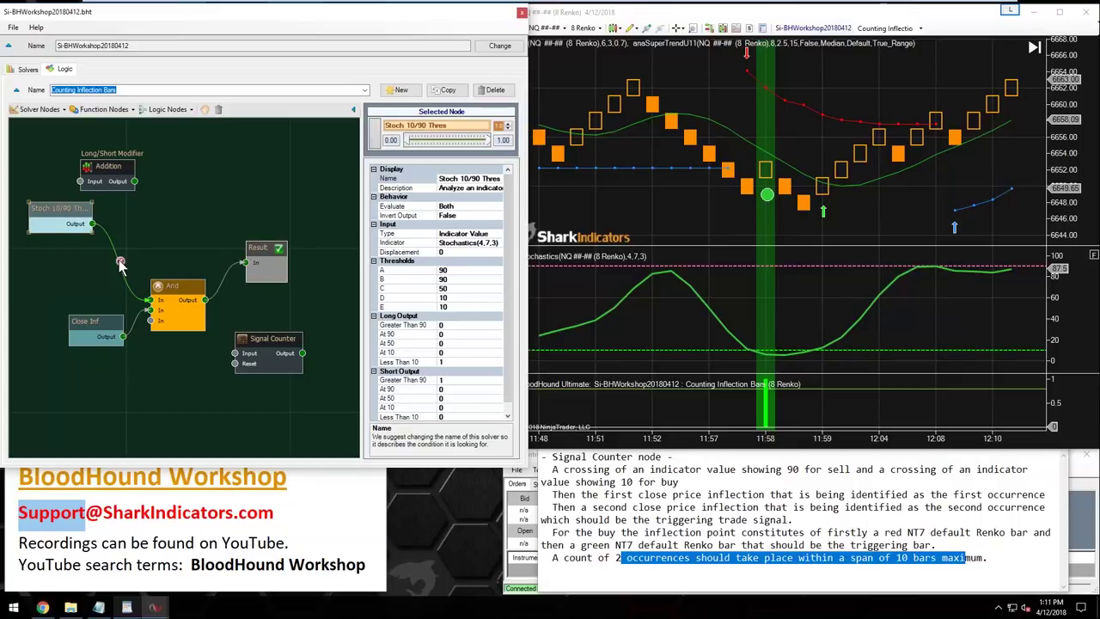
pyautogui.click(121, 264)
pyautogui.moveTo(109, 166); pyautogui.dragTo(62, 155)
pyautogui.moveTo(62, 220); pyautogui.dragTo(62, 206)
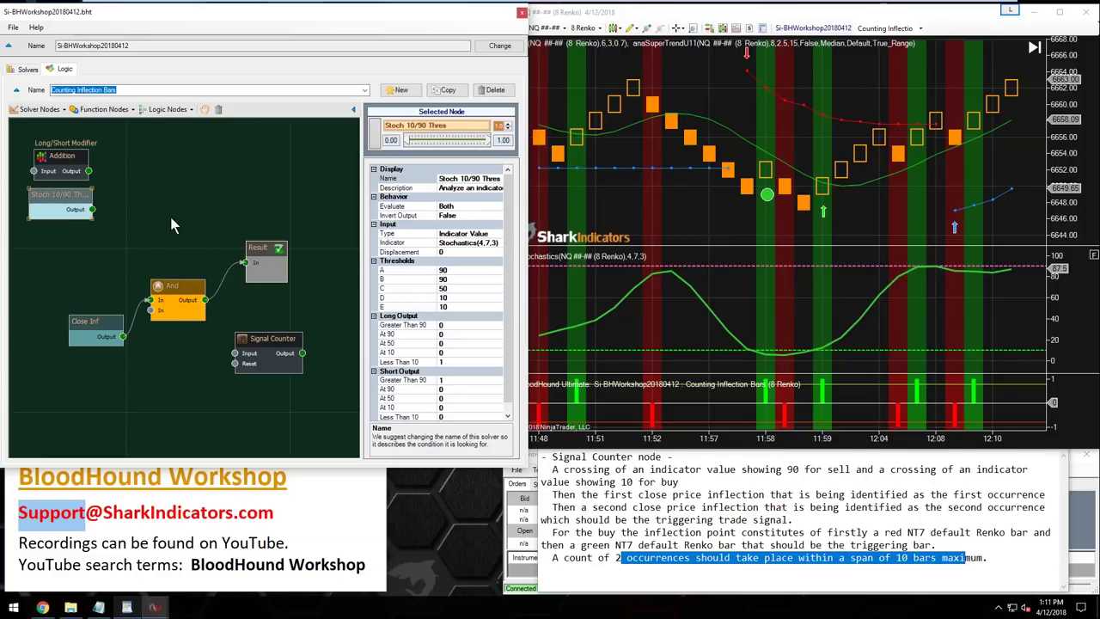
pyautogui.moveTo(131, 232); pyautogui.dragTo(65, 161)
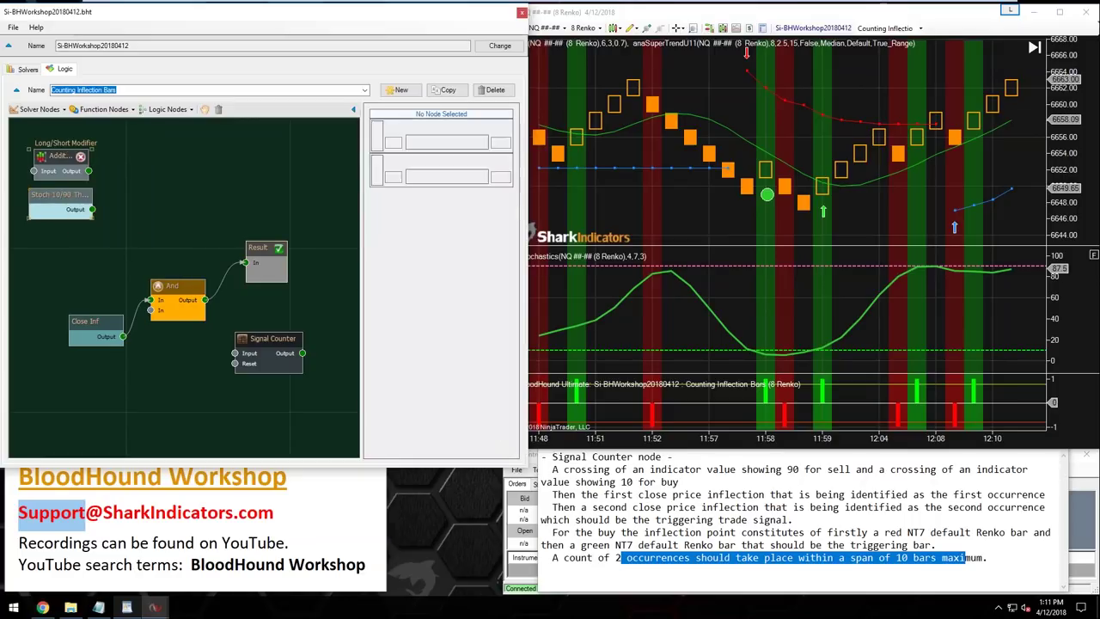
pyautogui.moveTo(60, 199); pyautogui.dragTo(57, 192)
# - Move the Close Inf, And, Result and Signal Counter nodes together toward the lower part of the canvas
pyautogui.click(155, 249)
pyautogui.moveTo(328, 395); pyautogui.dragTo(64, 235)
pyautogui.moveTo(166, 289); pyautogui.dragTo(178, 327)
pyautogui.click(206, 216)
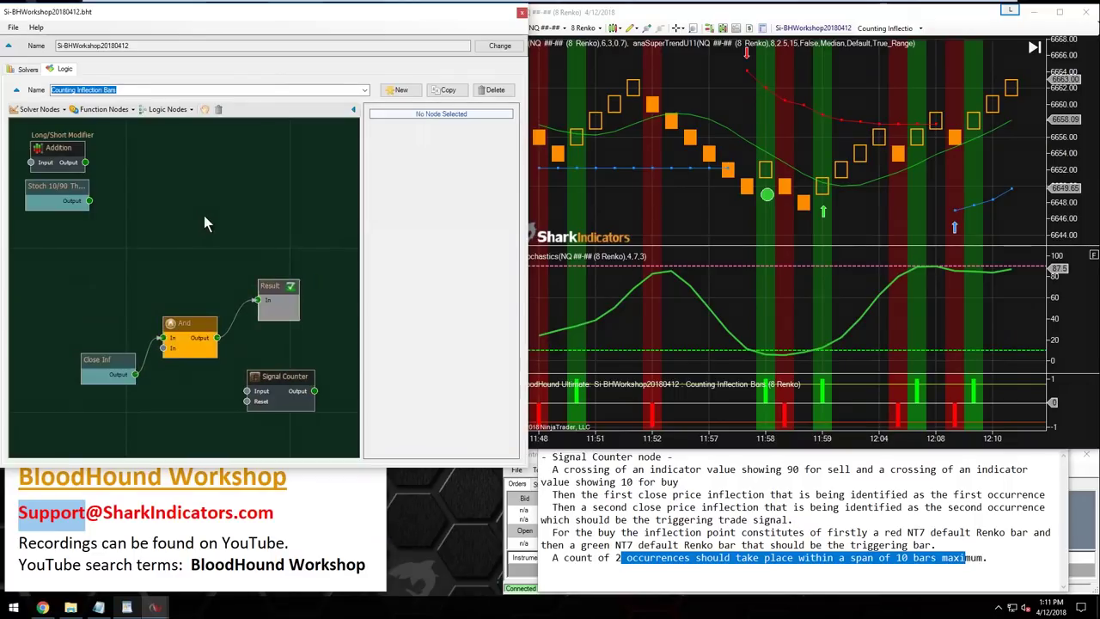
pyautogui.click(769, 316)
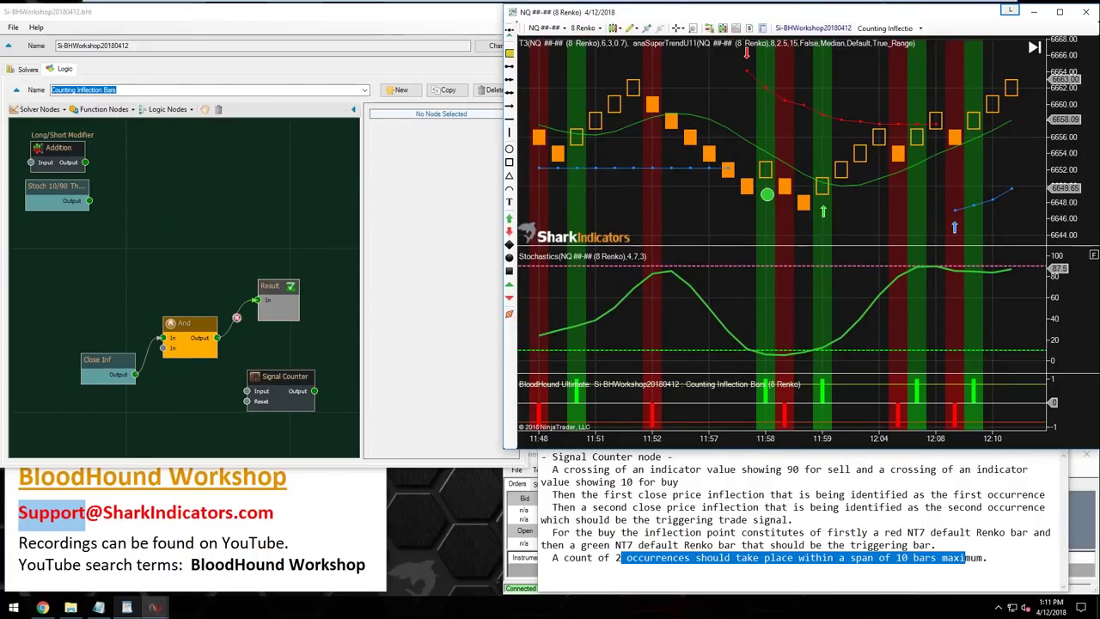
pyautogui.moveTo(323, 277); pyautogui.dragTo(80, 423)
pyautogui.moveTo(183, 333); pyautogui.dragTo(197, 359)
pyautogui.click(142, 185)
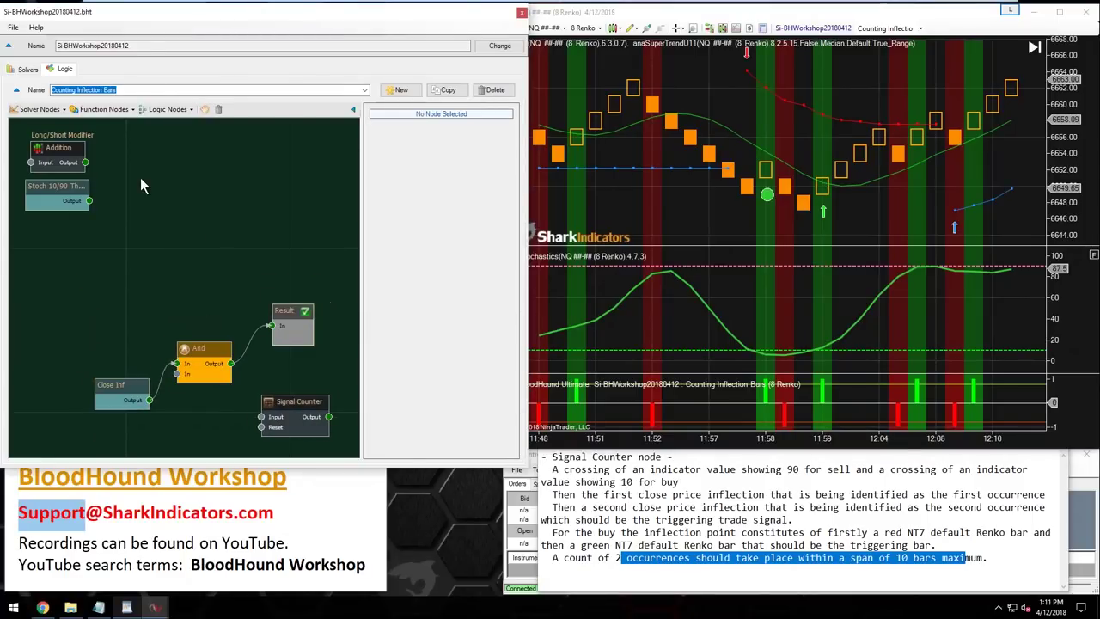
# - Add an Indicator Crossover solver node to the canvas and connect its output to the Result node
pyautogui.click(42, 109)
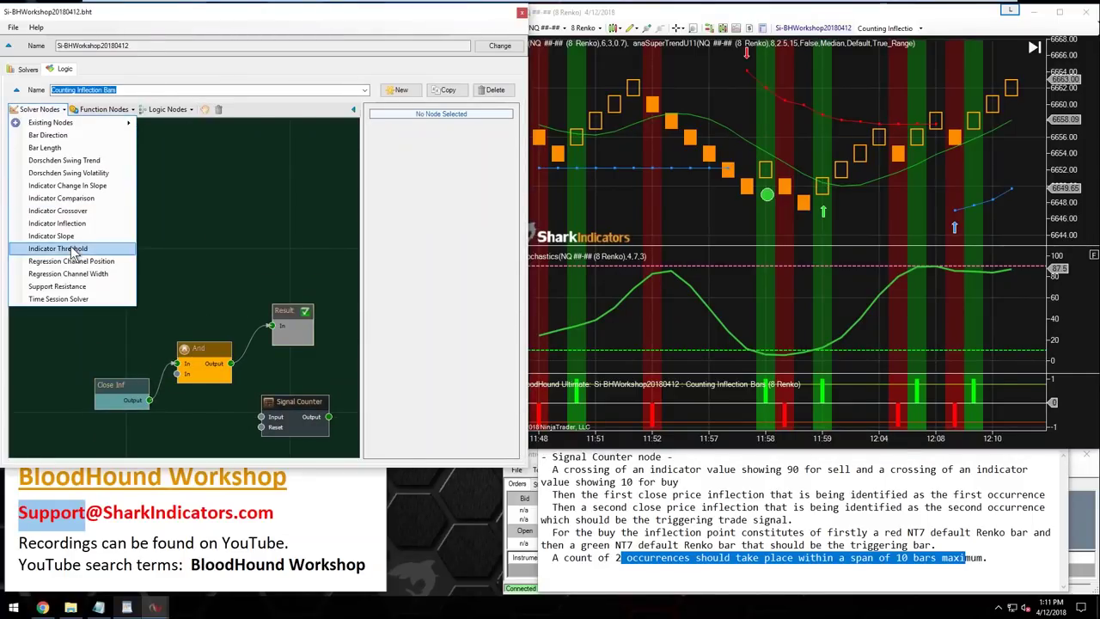
pyautogui.click(57, 211)
pyautogui.moveTo(213, 298); pyautogui.dragTo(271, 325)
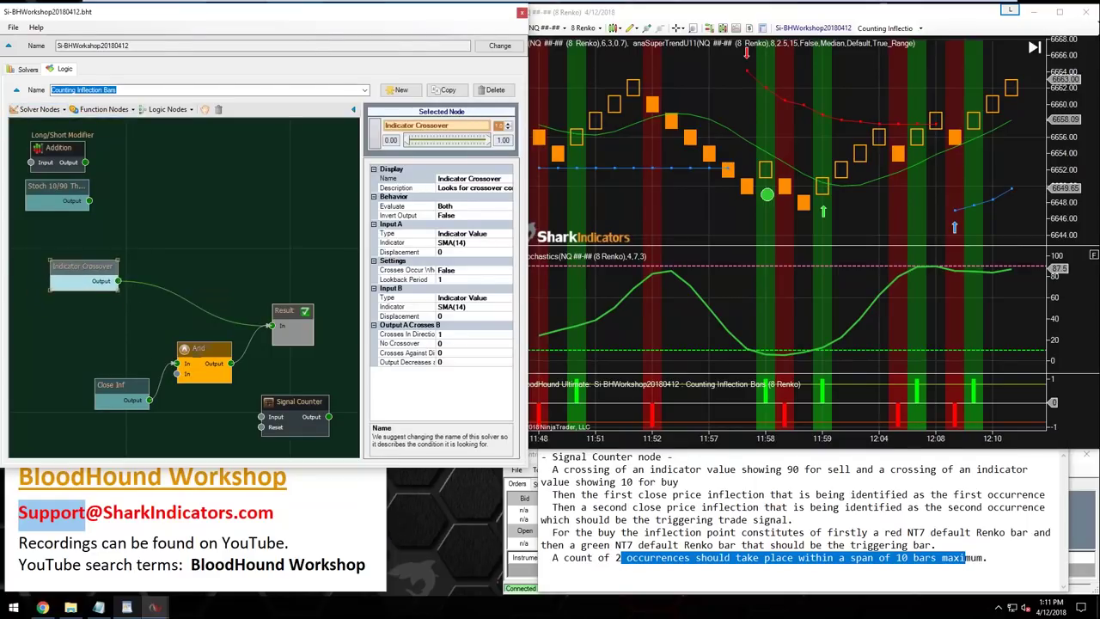
# - Rename the crossover node as L Stoch XO 10
pyautogui.doubleClick(452, 178)
pyautogui.write('Stoch')
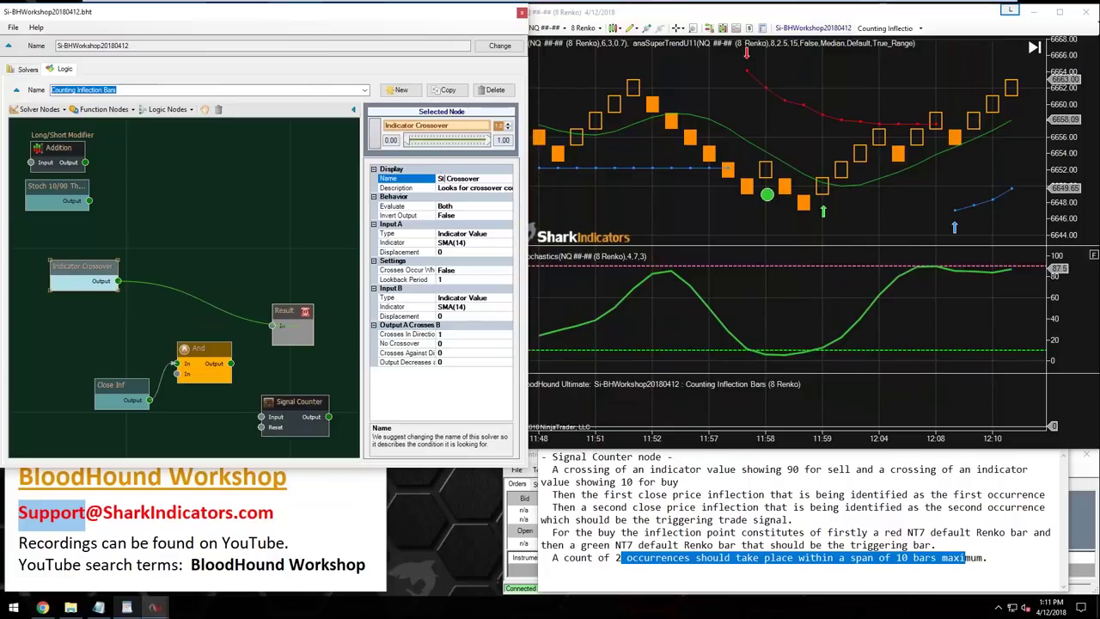
pyautogui.write(' XO 10')
pyautogui.write(' L')
pyautogui.hotkey('shift', 'End')
pyautogui.press('Delete')
pyautogui.press('BackSpace')
pyautogui.press('BackSpace')
pyautogui.press('Home')
pyautogui.write('L')
pyautogui.press('Return')
# - Limit the L Stoch XO 10 node's evaluation to Long Only
pyautogui.click(456, 208)
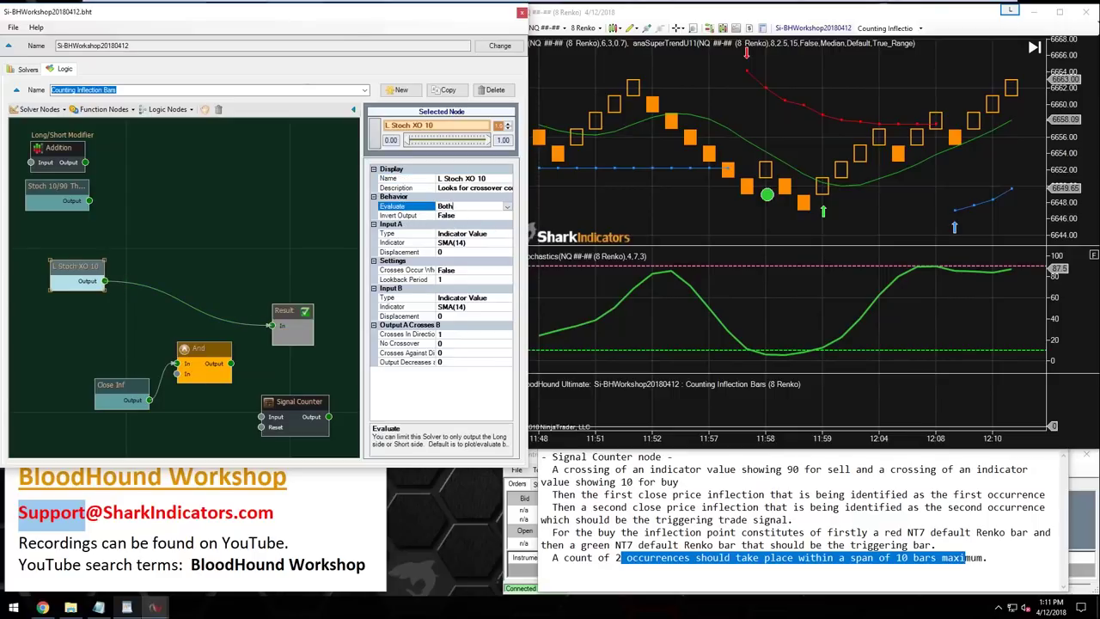
pyautogui.click(507, 208)
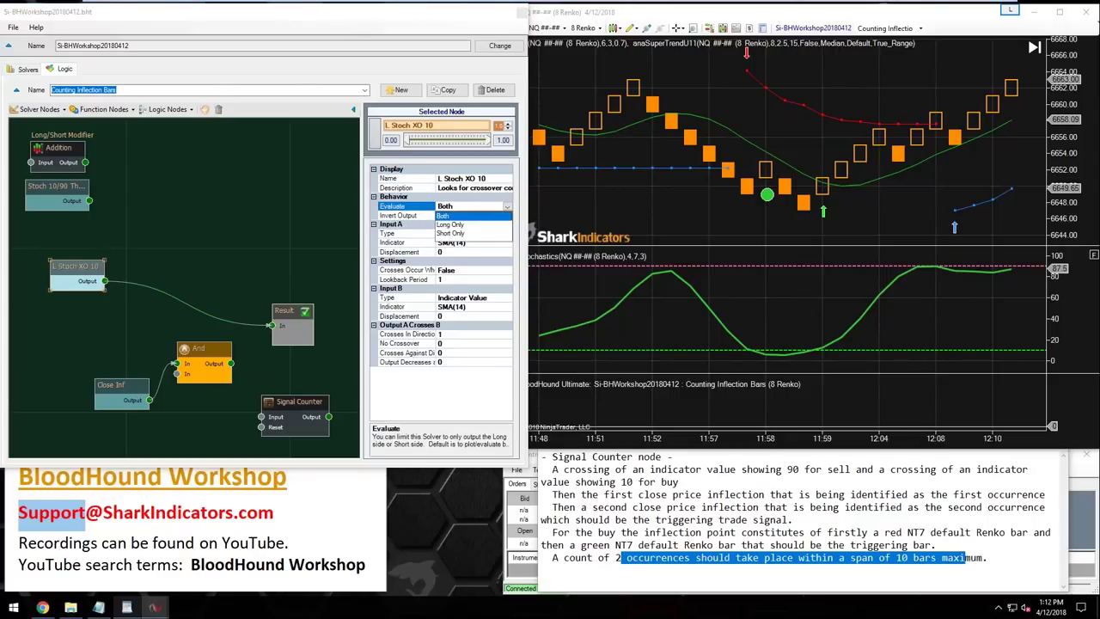
pyautogui.click(451, 225)
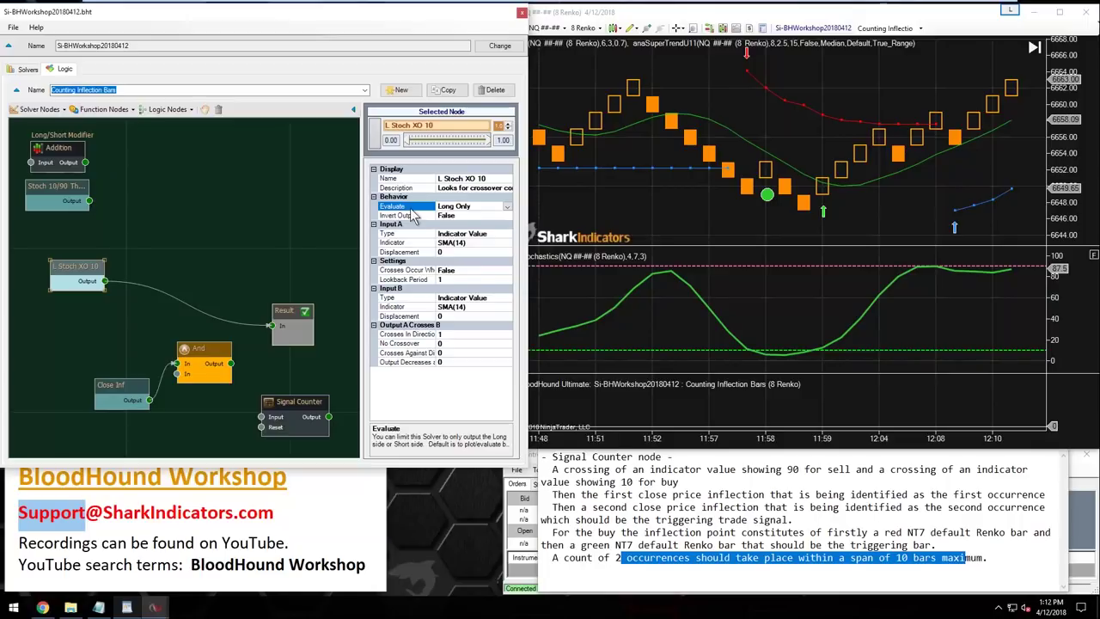
# - Use Stochastics as the Input A indicator of L Stoch XO 10, with PeriodD 4 and PeriodK 7
pyautogui.click(468, 243)
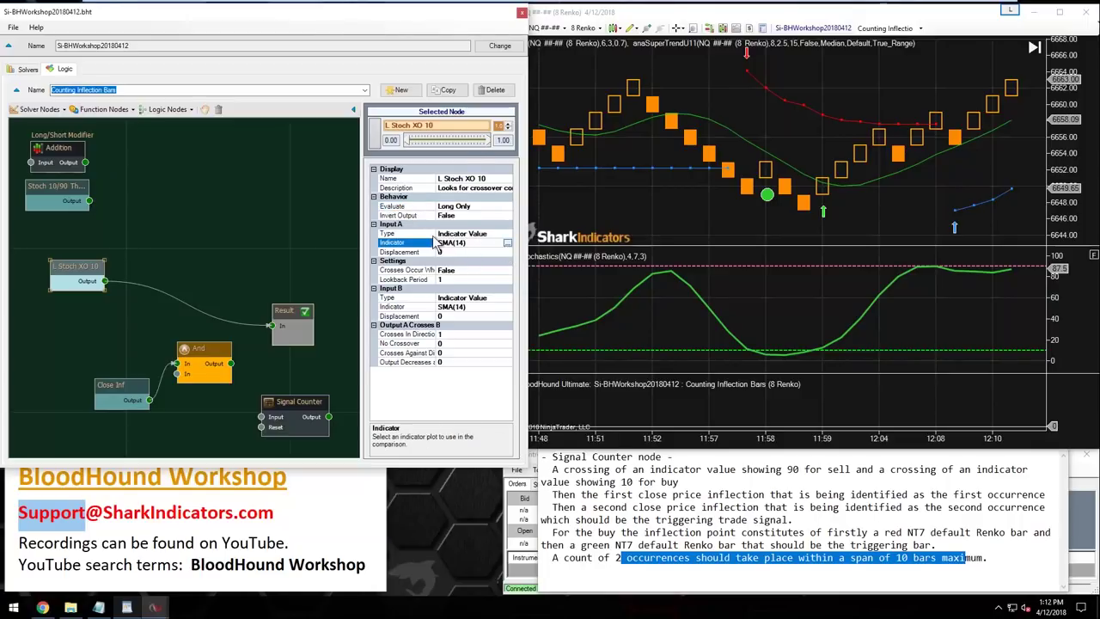
pyautogui.click(507, 243)
pyautogui.click(158, 249)
pyautogui.press('t')
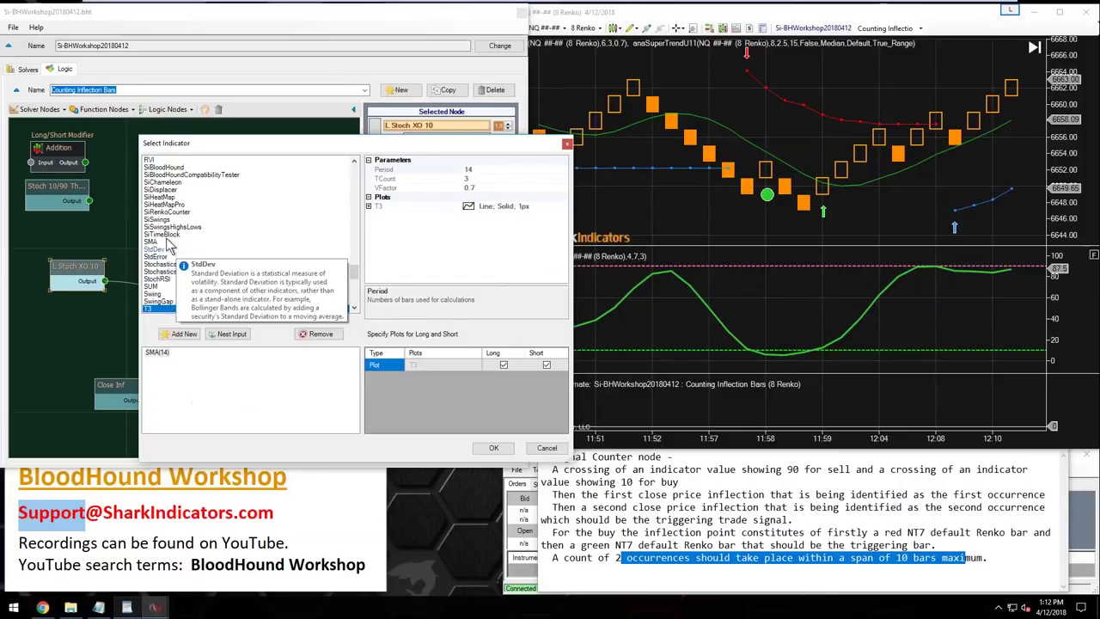
pyautogui.click(172, 264)
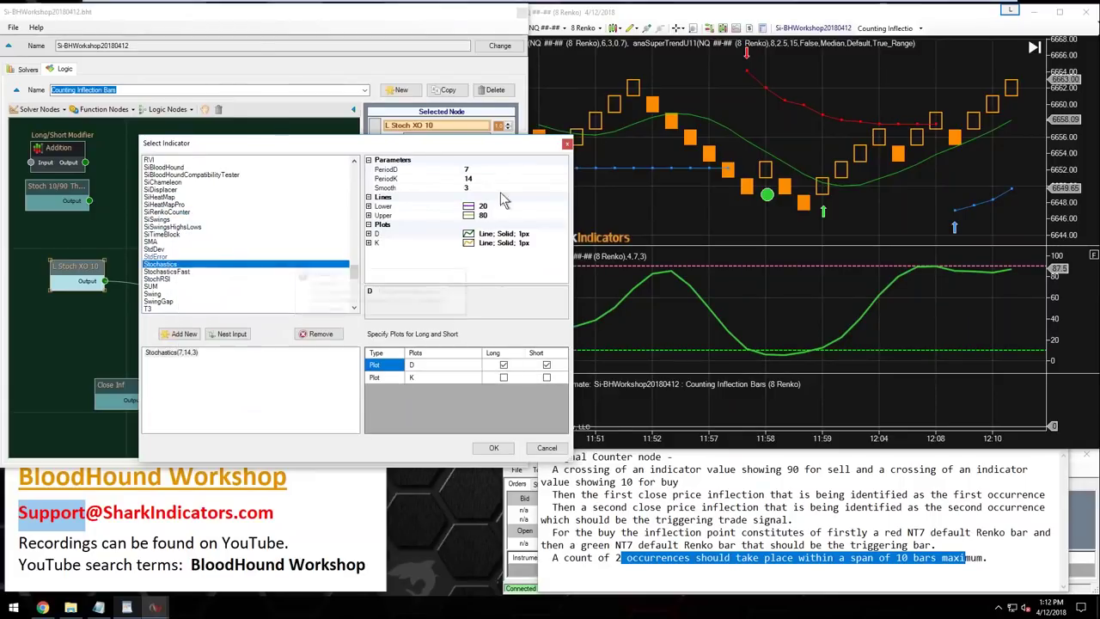
pyautogui.click(468, 170)
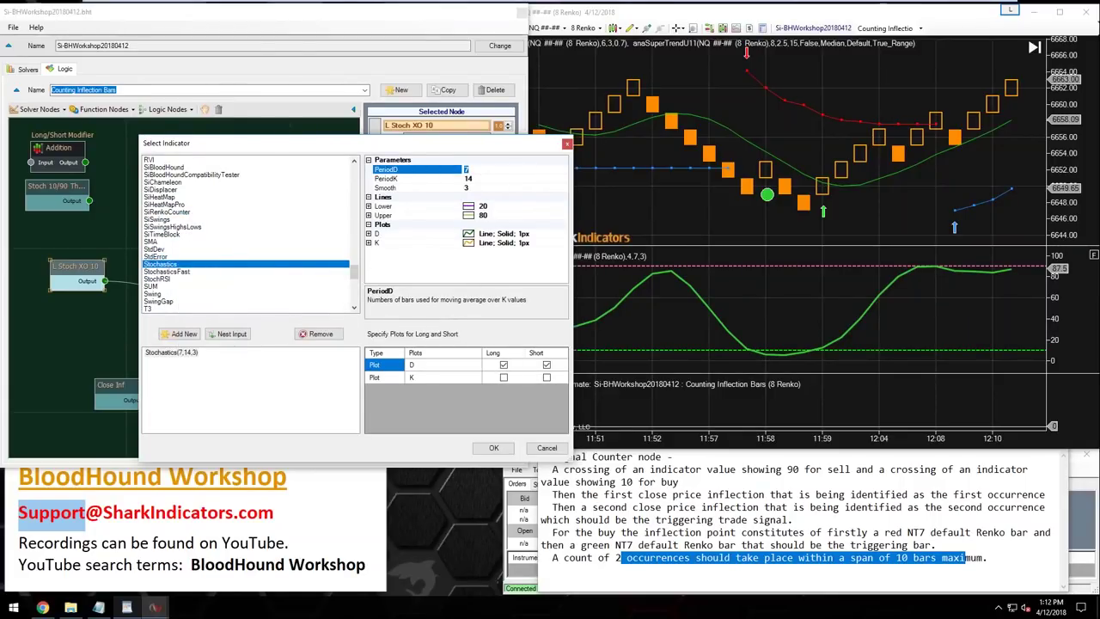
pyautogui.write('4')
pyautogui.click(470, 179)
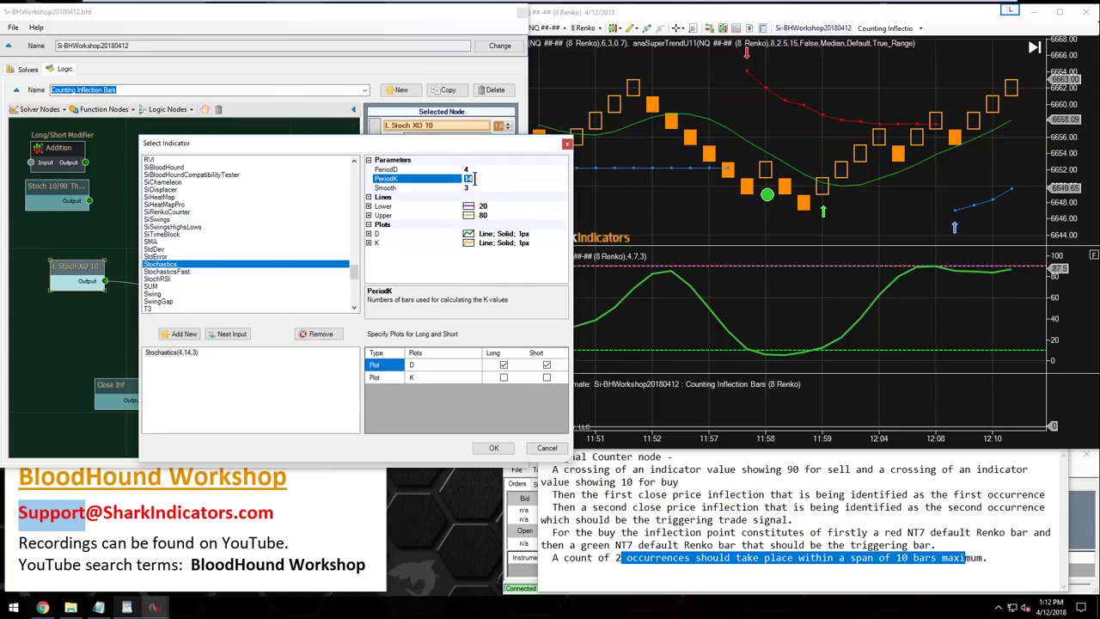
pyautogui.write('7')
pyautogui.click(493, 448)
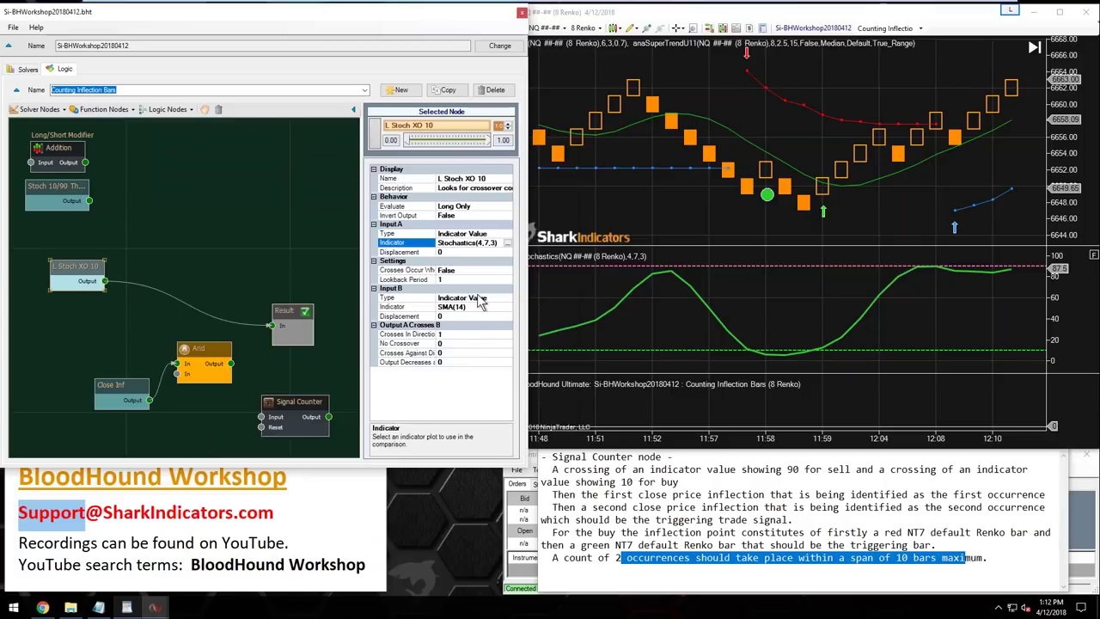
# - Make Input B of L Stoch XO 10 a Fixed Value of 10
pyautogui.click(476, 297)
pyautogui.click(507, 298)
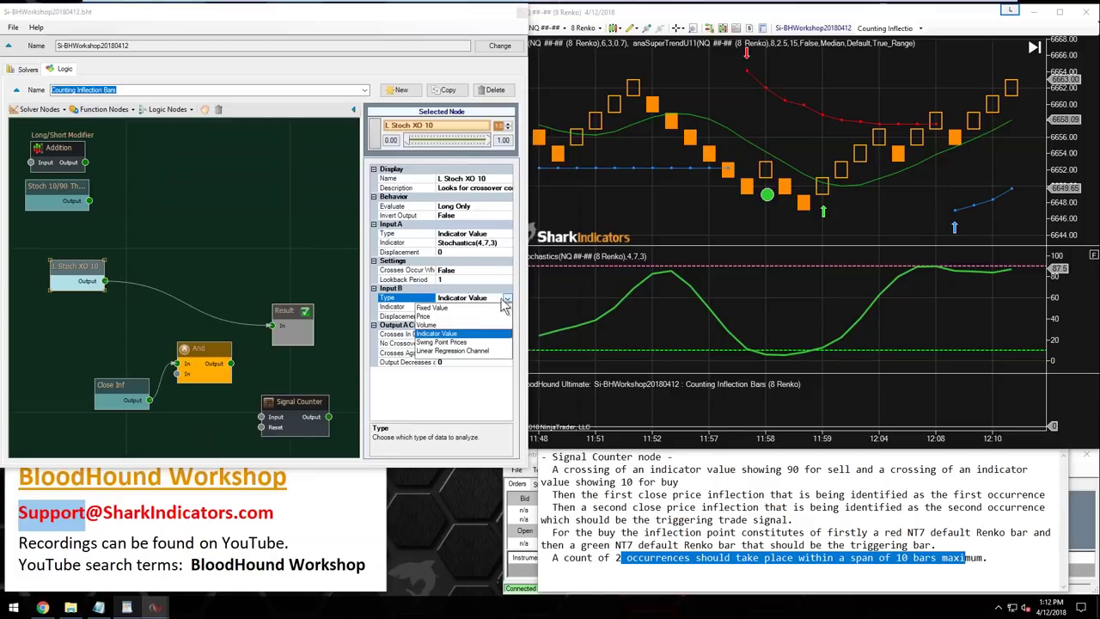
pyautogui.click(434, 307)
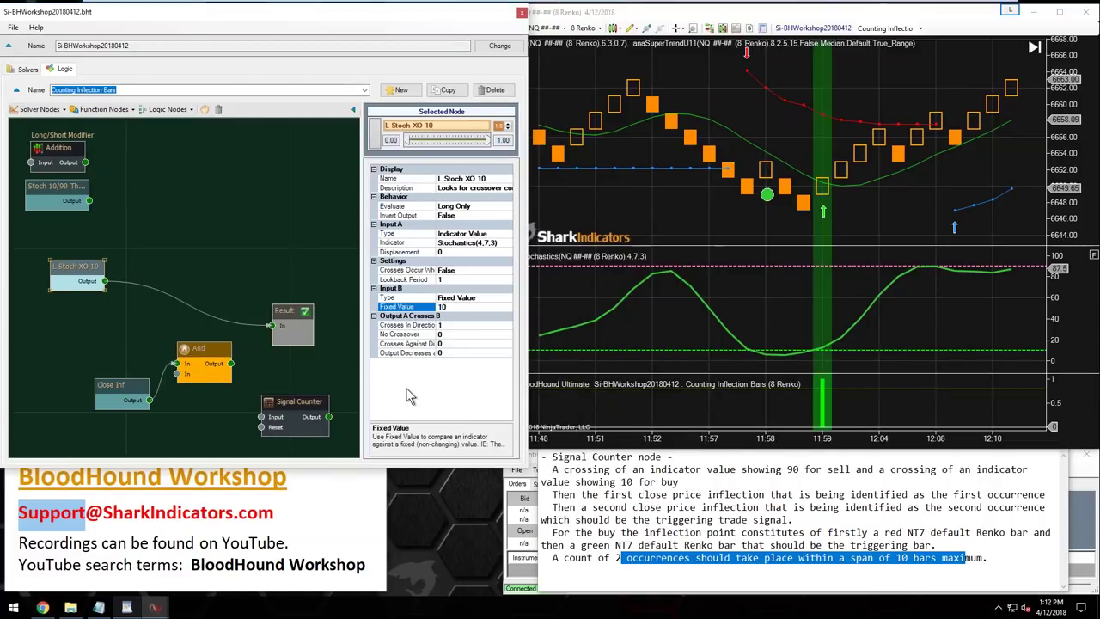
# - Set L Stoch XO 10's outputs to 0 for Crosses In Direction and 1 for Crosses Against Direction
pyautogui.click(445, 325)
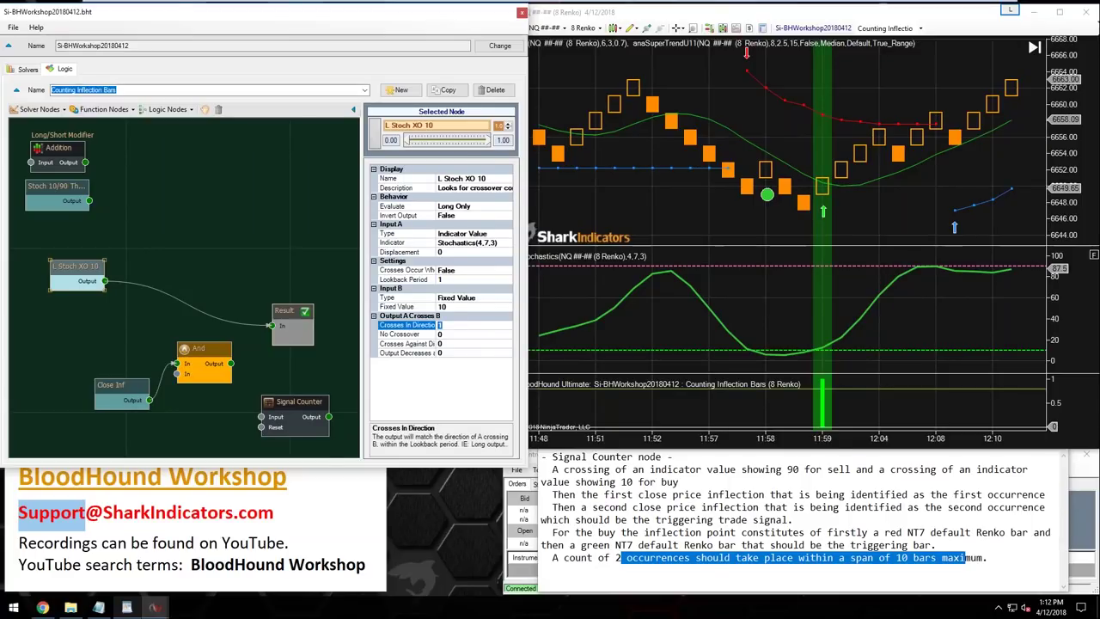
pyautogui.write('0')
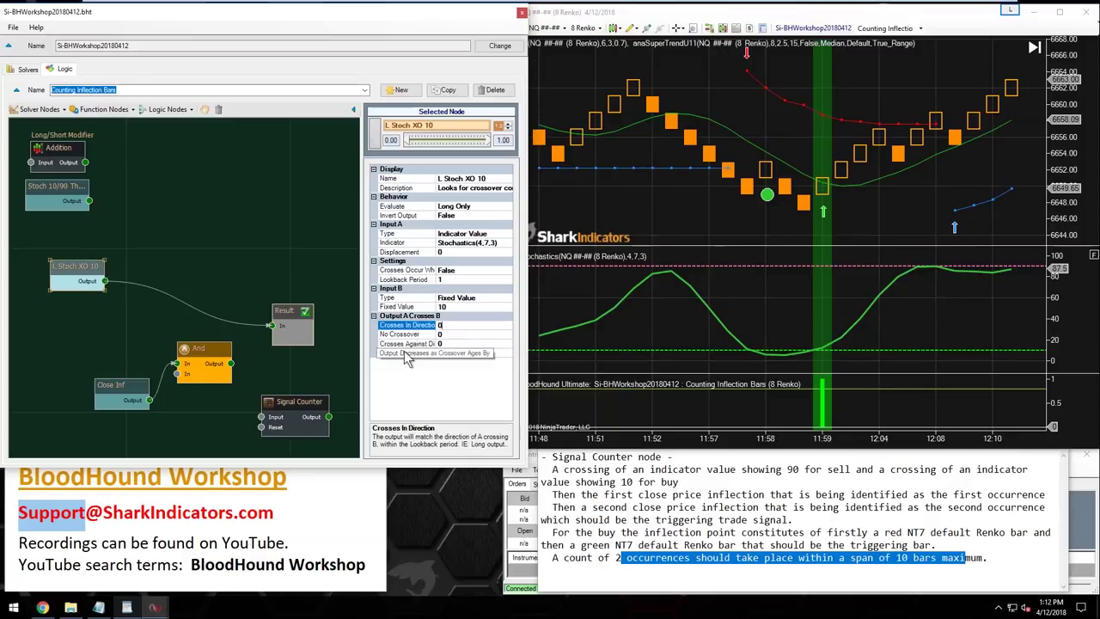
pyautogui.click(406, 352)
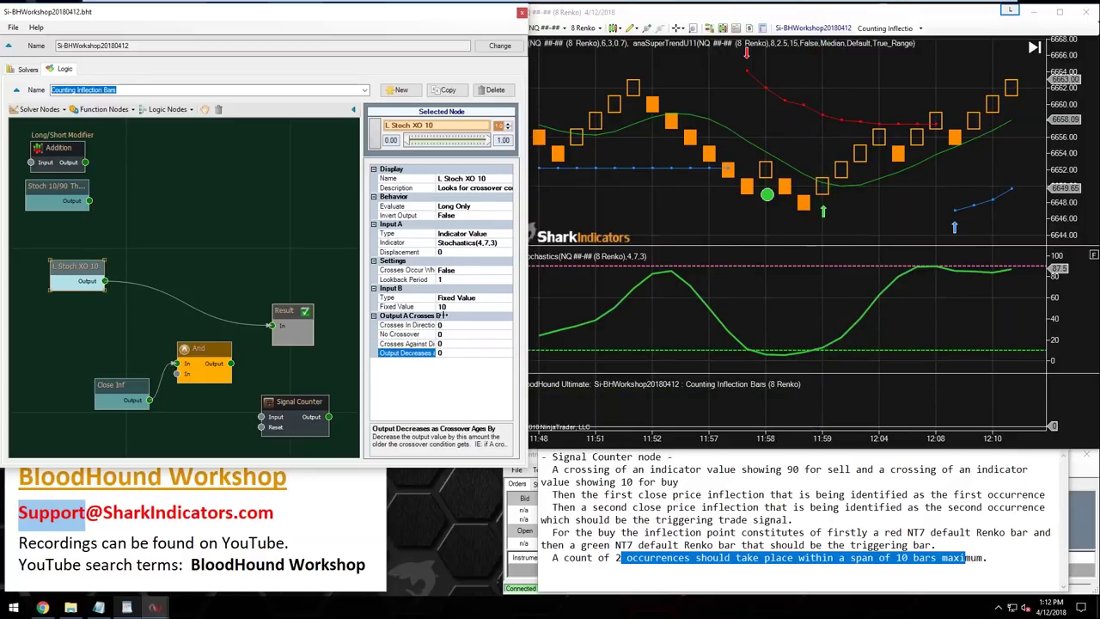
pyautogui.moveTo(438, 316); pyautogui.dragTo(451, 316)
pyautogui.click(404, 343)
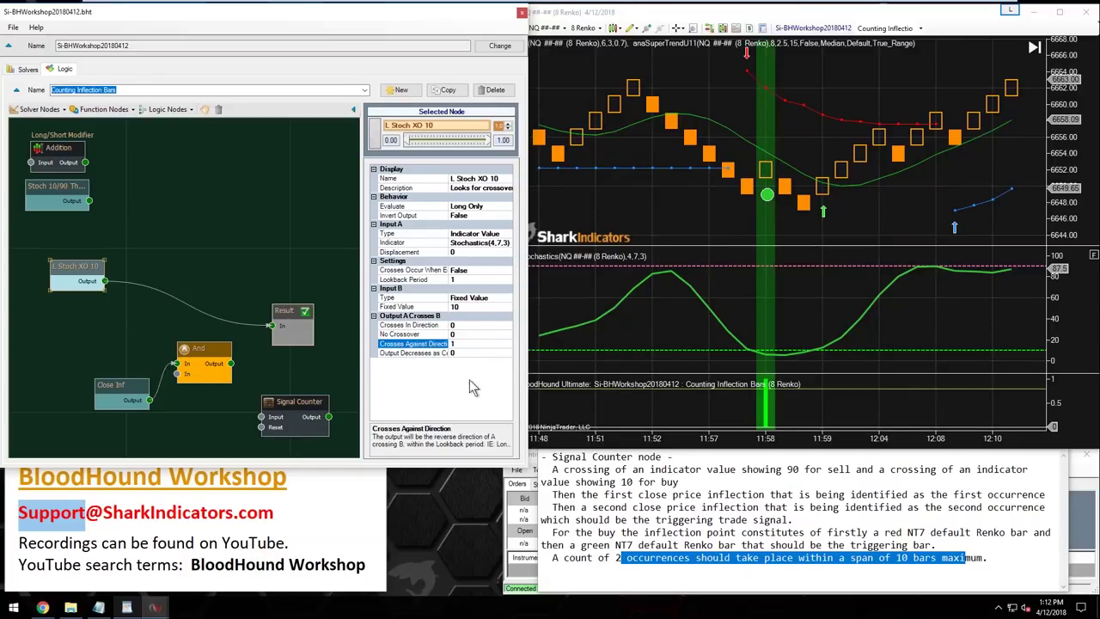
# - Check the long signal against the Stochastics' crossing of the 10 level on the chart and shift the L Stoch XO 10 node slightly
pyautogui.click(715, 325)
pyautogui.click(715, 325)
pyautogui.click(712, 340)
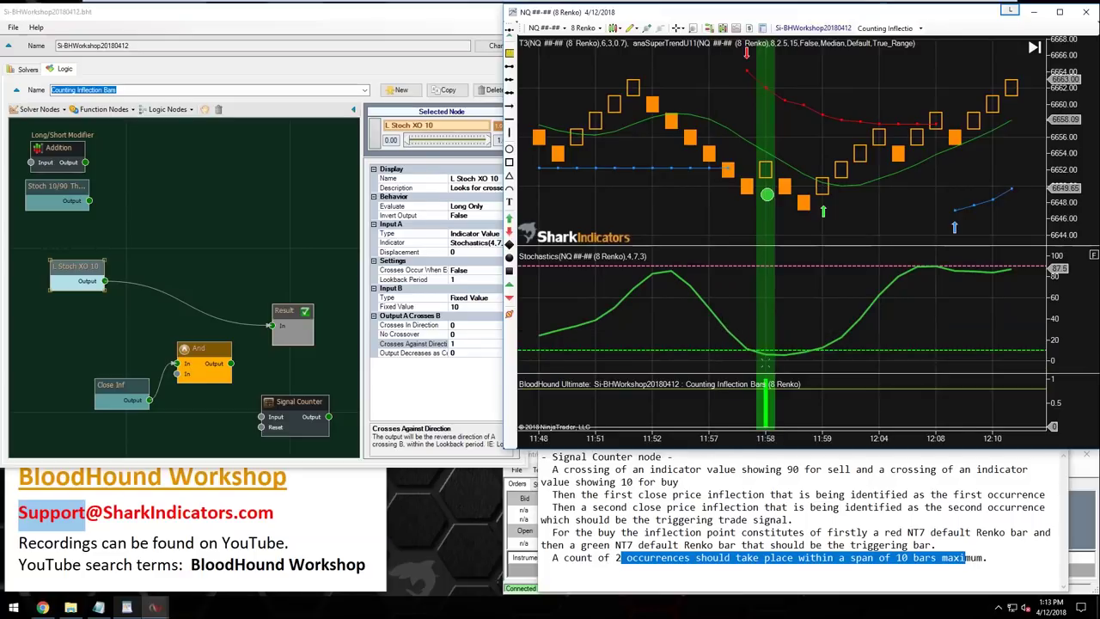
pyautogui.click(60, 267)
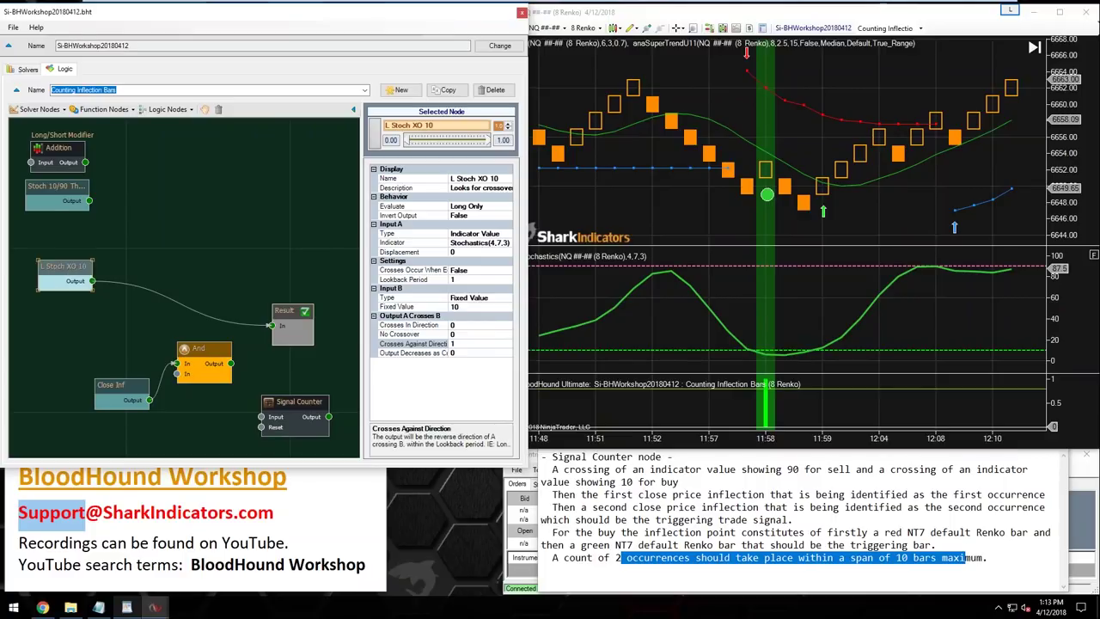
# - Duplicate the L Stoch XO 10 solver and rename the copy as S Stoch XO 90
pyautogui.click(27, 71)
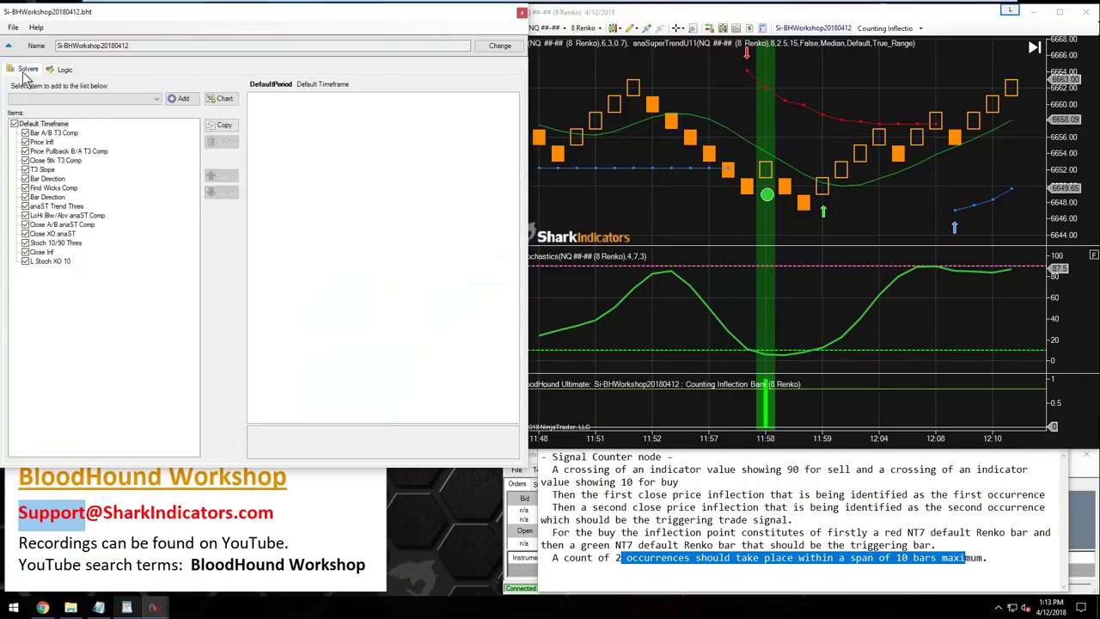
pyautogui.click(59, 262)
pyautogui.click(222, 125)
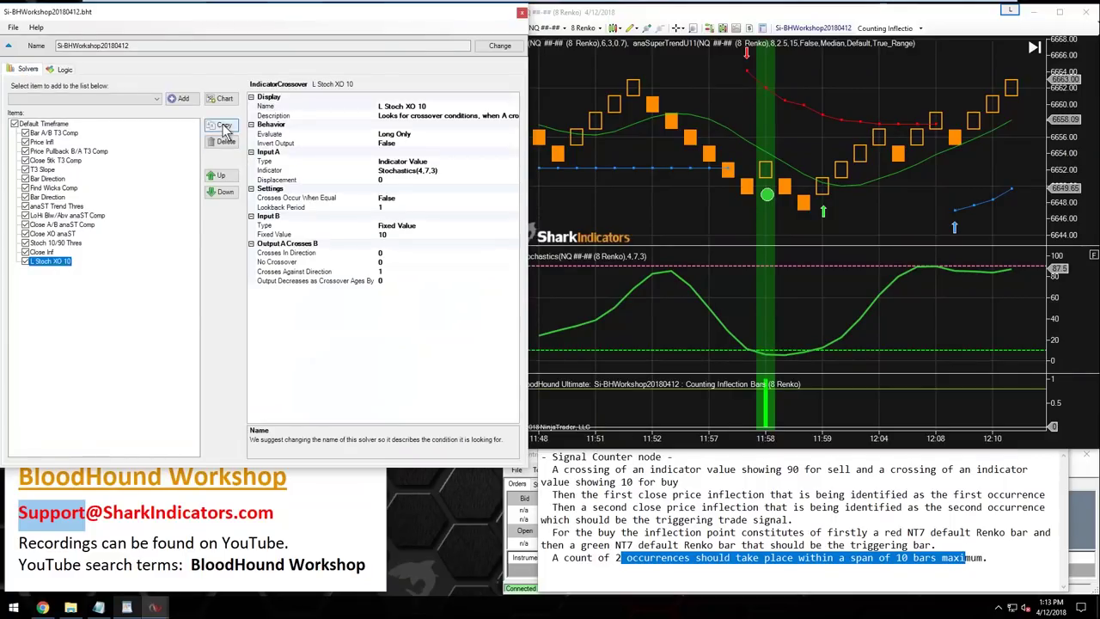
pyautogui.click(52, 270)
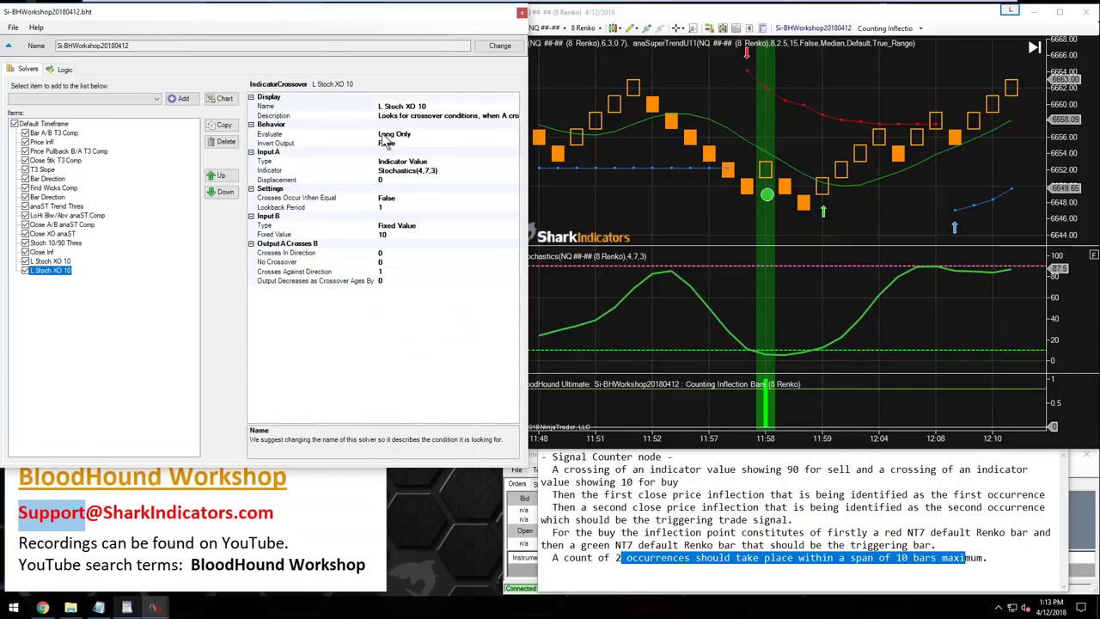
pyautogui.click(380, 106)
pyautogui.press('Delete')
pyautogui.write('S')
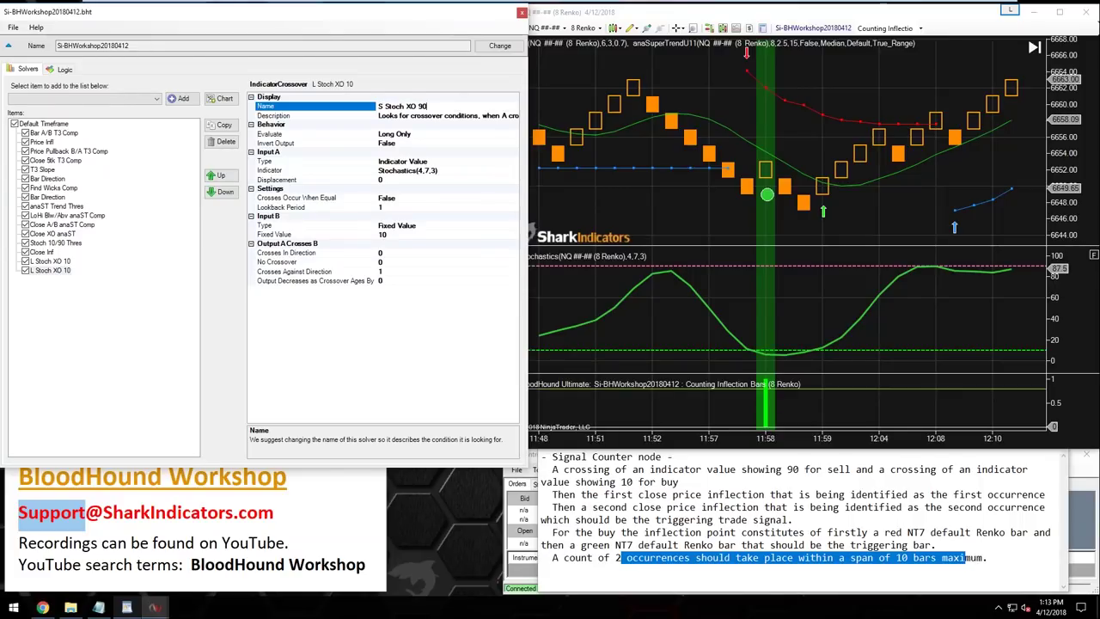
# - Set the S Stoch XO 90 solver's fixed value to 90 and its evaluation to Short Only
pyautogui.click(395, 235)
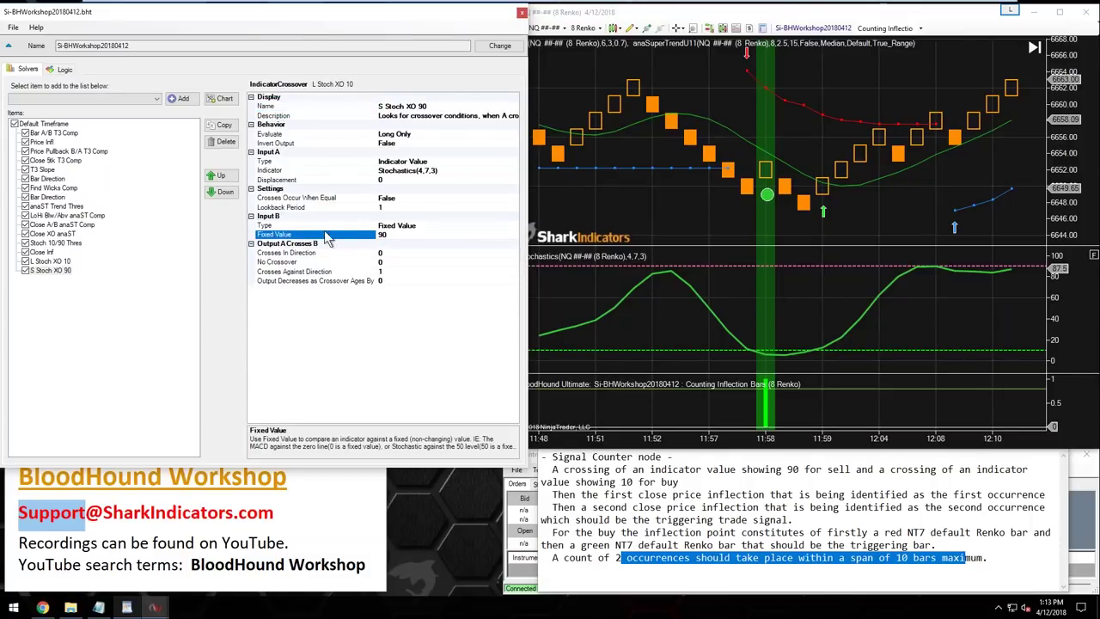
pyautogui.click(403, 136)
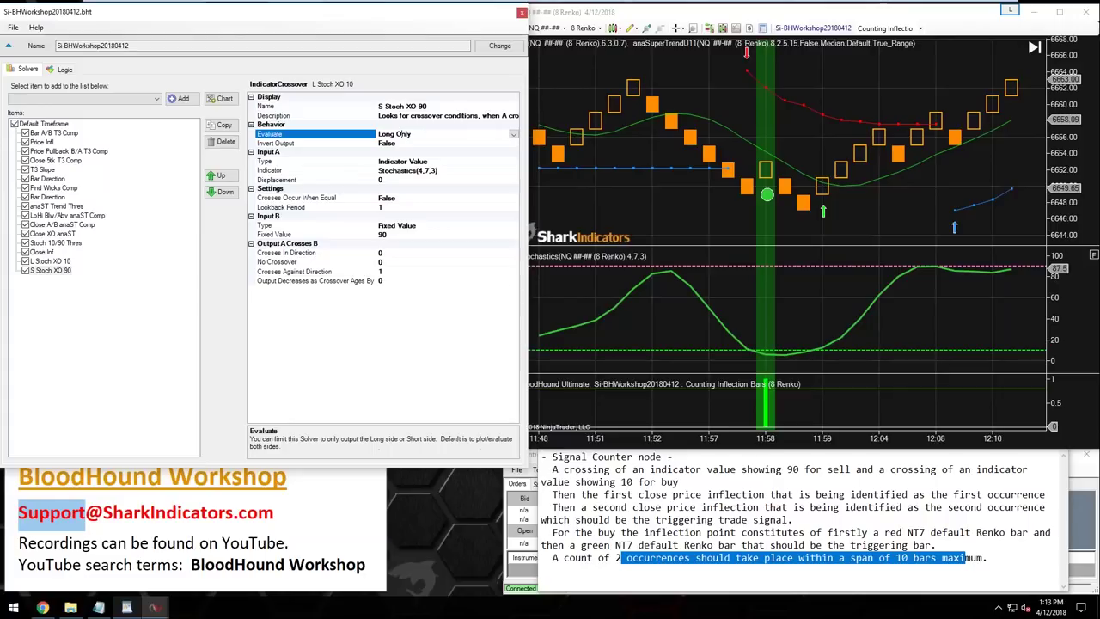
pyautogui.click(513, 134)
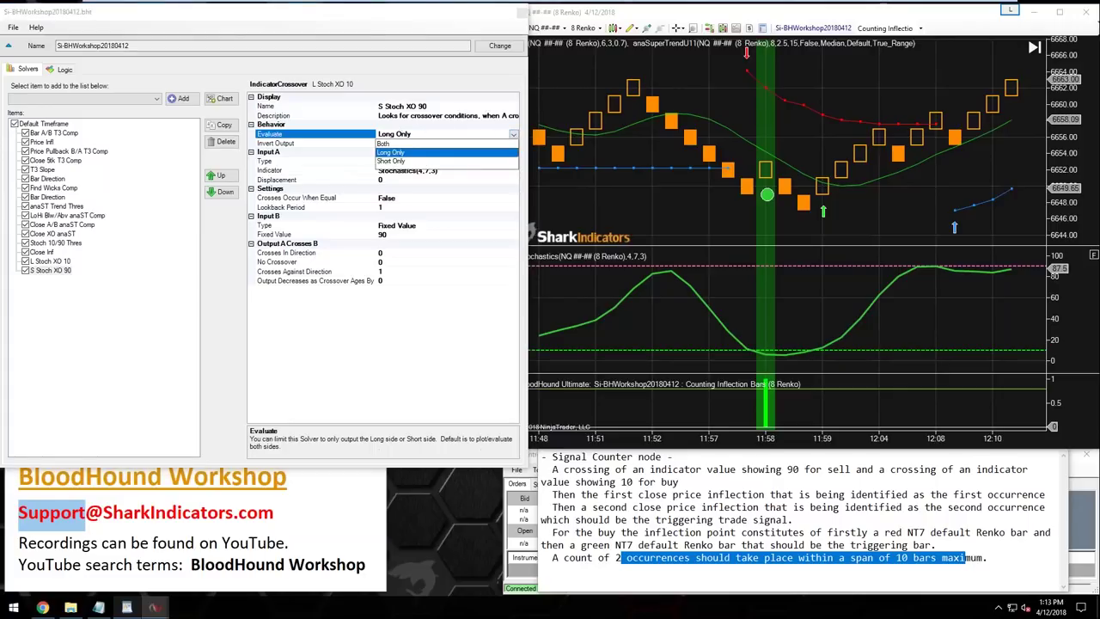
pyautogui.click(393, 160)
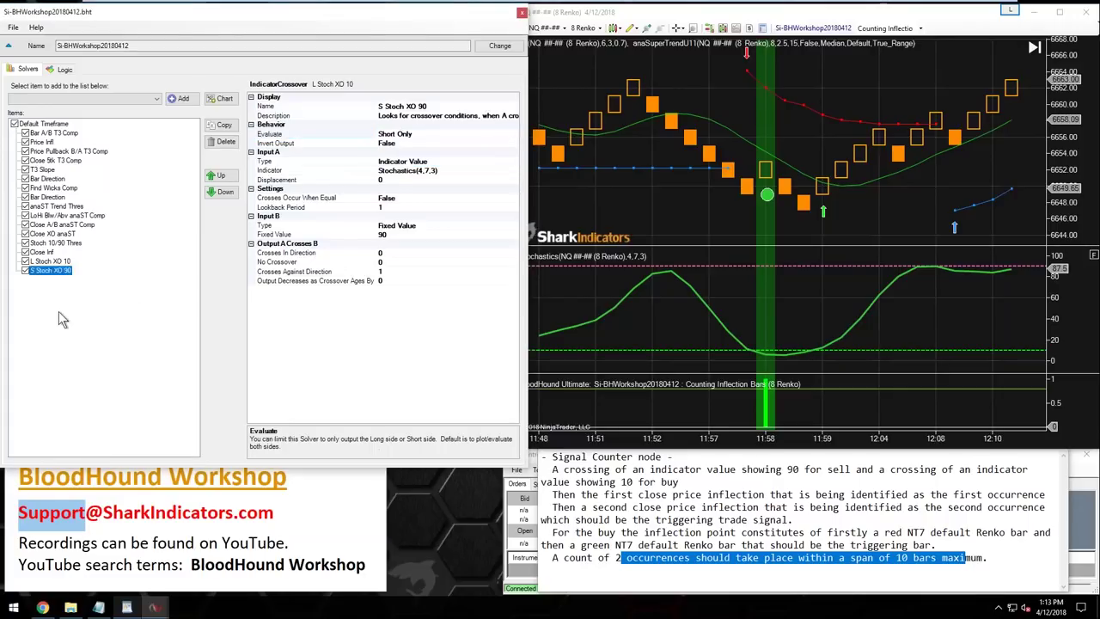
# - Place the existing S Stoch XO 90 solver below L Stoch XO 10, feed it into Result, and check its short signal on the chart
pyautogui.click(62, 68)
pyautogui.click(40, 109)
pyautogui.moveTo(83, 129)
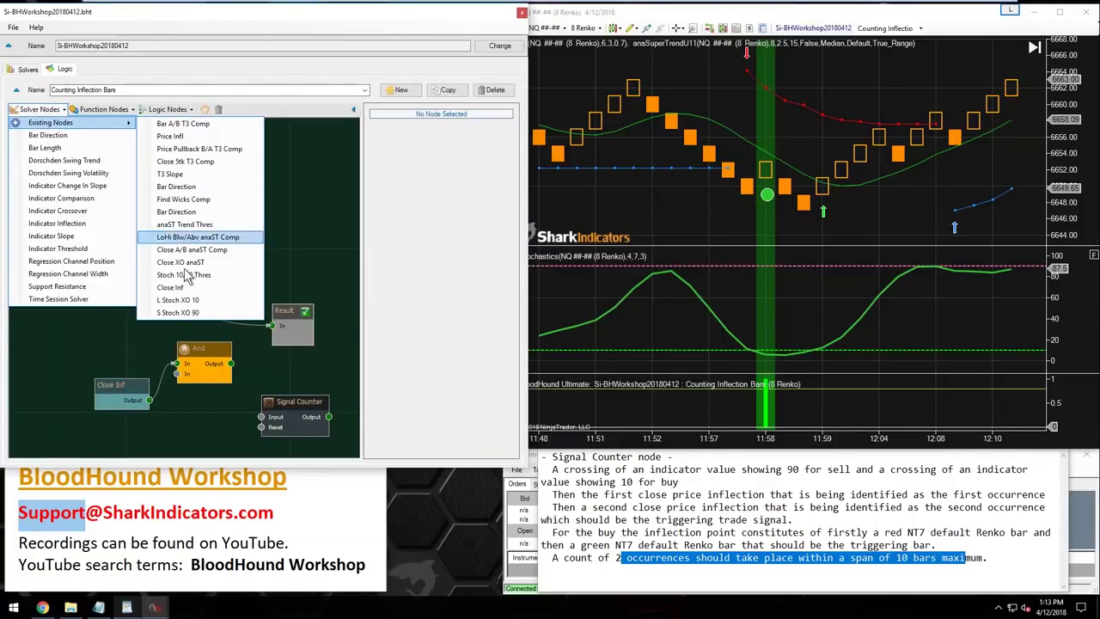
pyautogui.click(176, 311)
pyautogui.moveTo(223, 297); pyautogui.dragTo(80, 308)
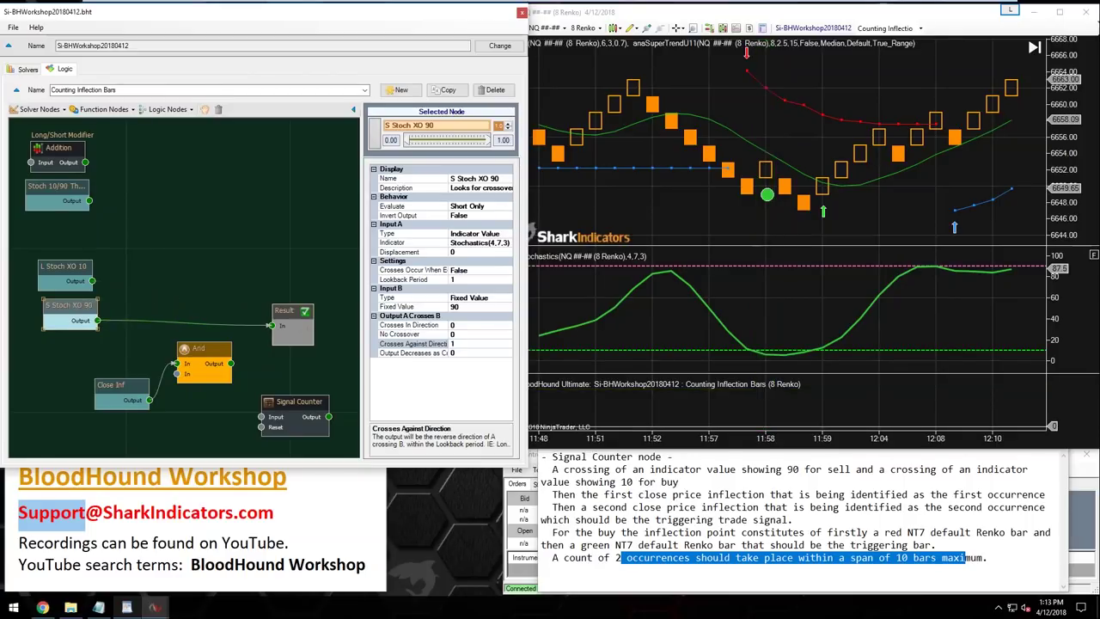
pyautogui.moveTo(815, 292); pyautogui.dragTo(640, 300)
pyautogui.scroll(-5, 640, 300)
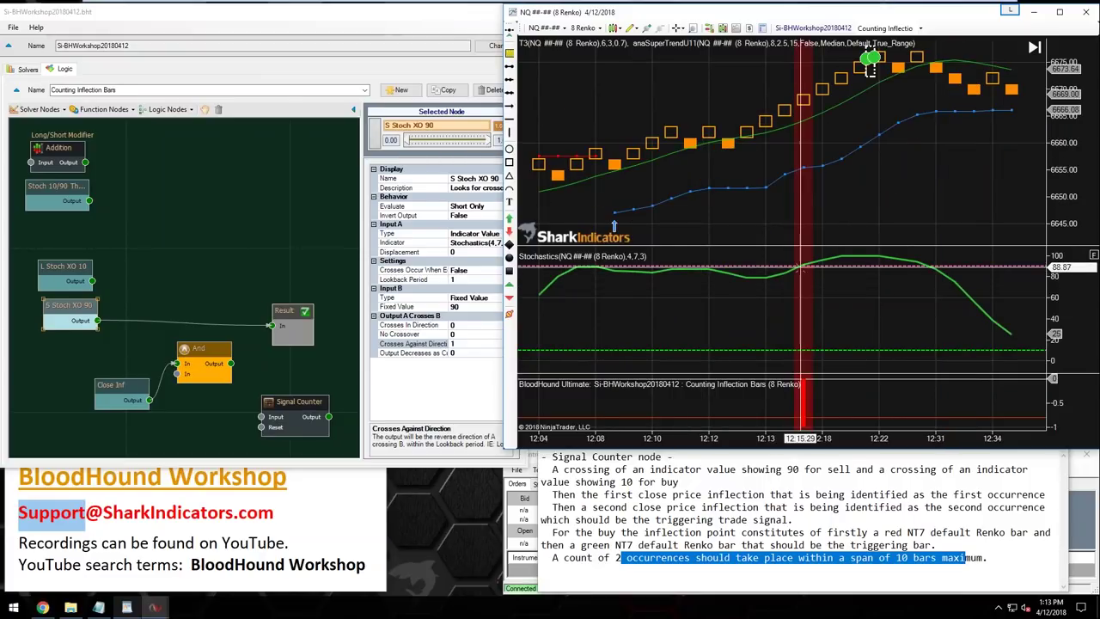
# - Combine L Stoch XO 10 and S Stoch XO 90 through a new Or node and connect its output to Result
pyautogui.click(172, 109)
pyautogui.click(172, 109)
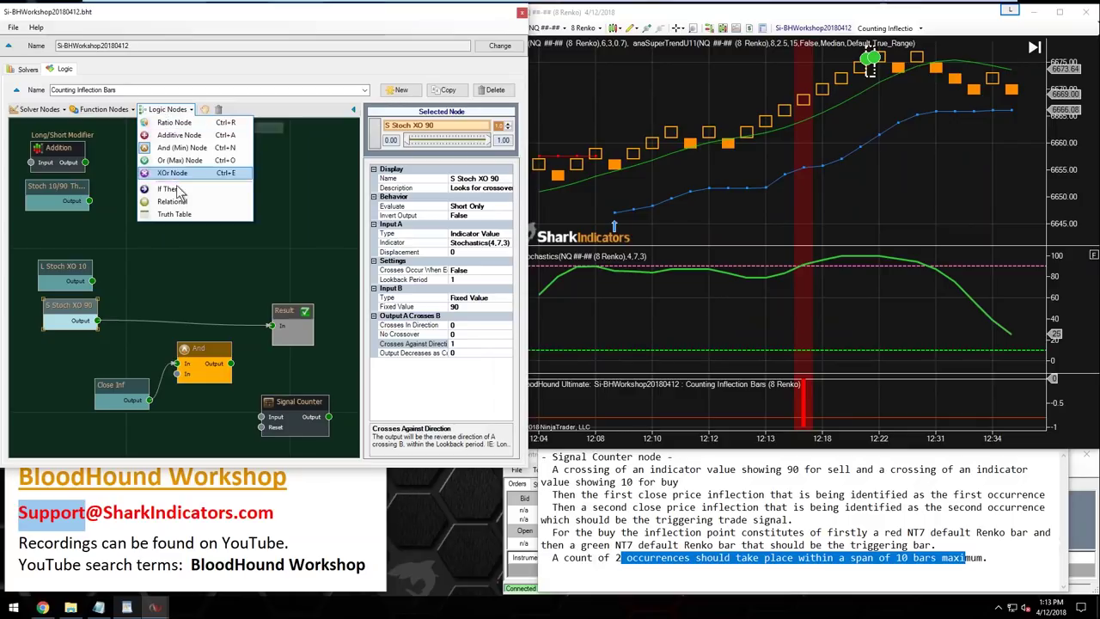
pyautogui.click(179, 160)
pyautogui.moveTo(206, 297); pyautogui.dragTo(112, 284)
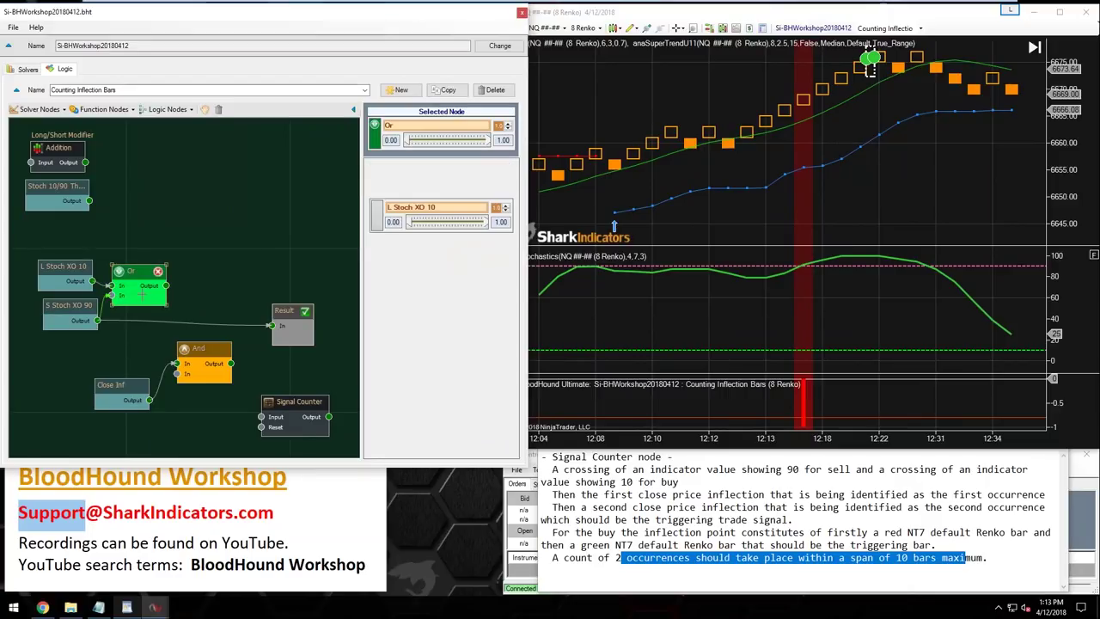
pyautogui.moveTo(166, 285); pyautogui.dragTo(234, 273)
# - Examine the combined long and short crossover signals against the 10 and 90 Stochastics levels on the chart
pyautogui.click(672, 344)
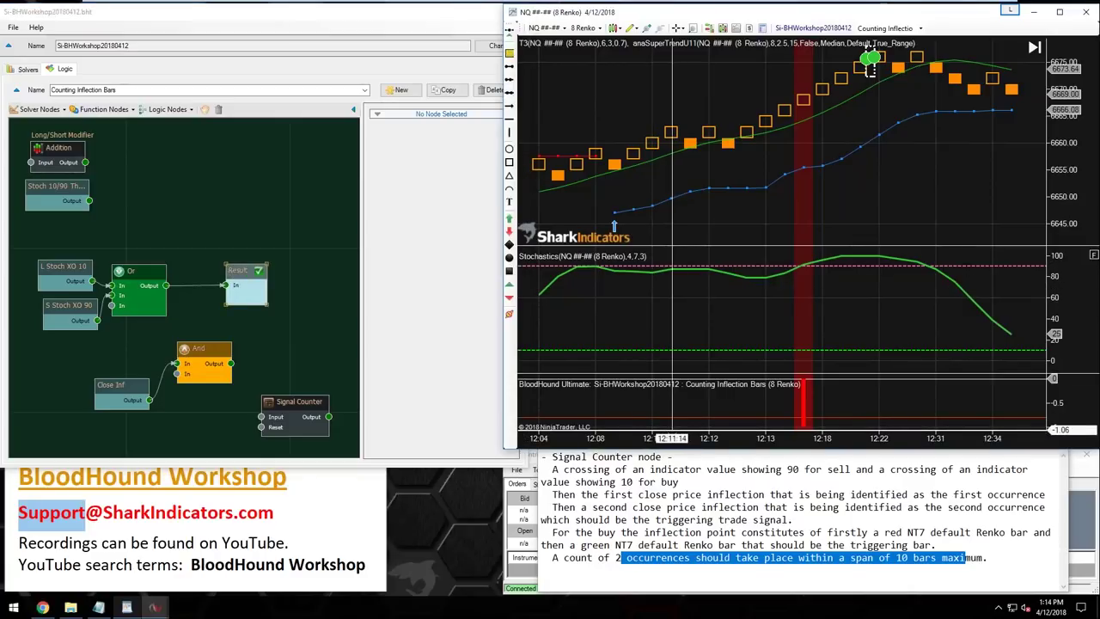
pyautogui.scroll(-3, 705, 334)
pyautogui.scroll(2, 799, 329)
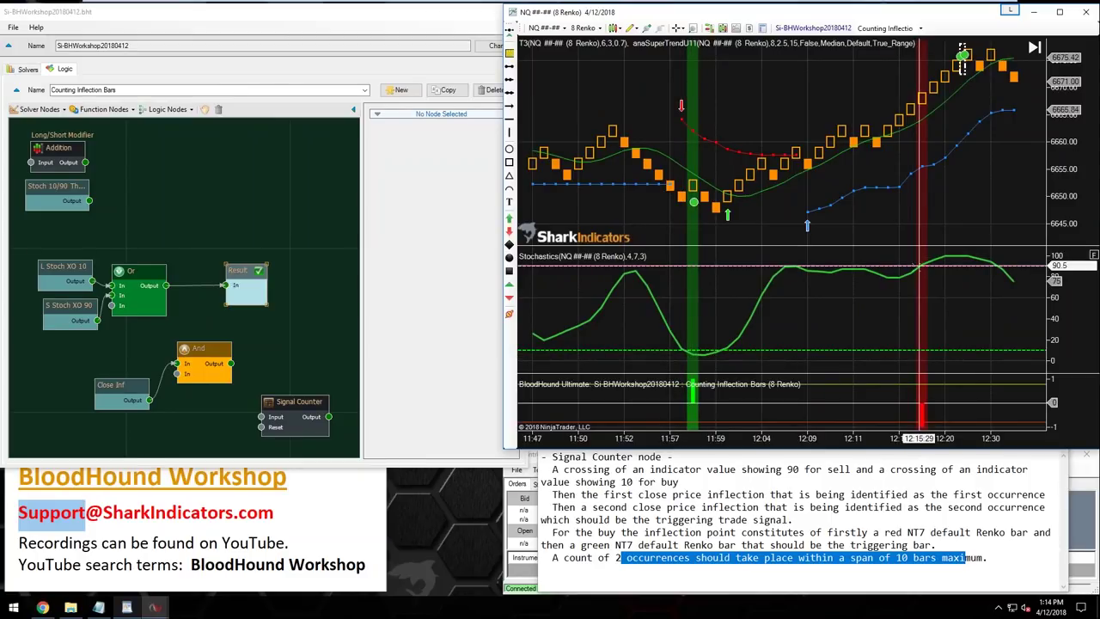
# - Add a Lookback function node between the Or node and Result, and feed Or's output into it
pyautogui.click(99, 119)
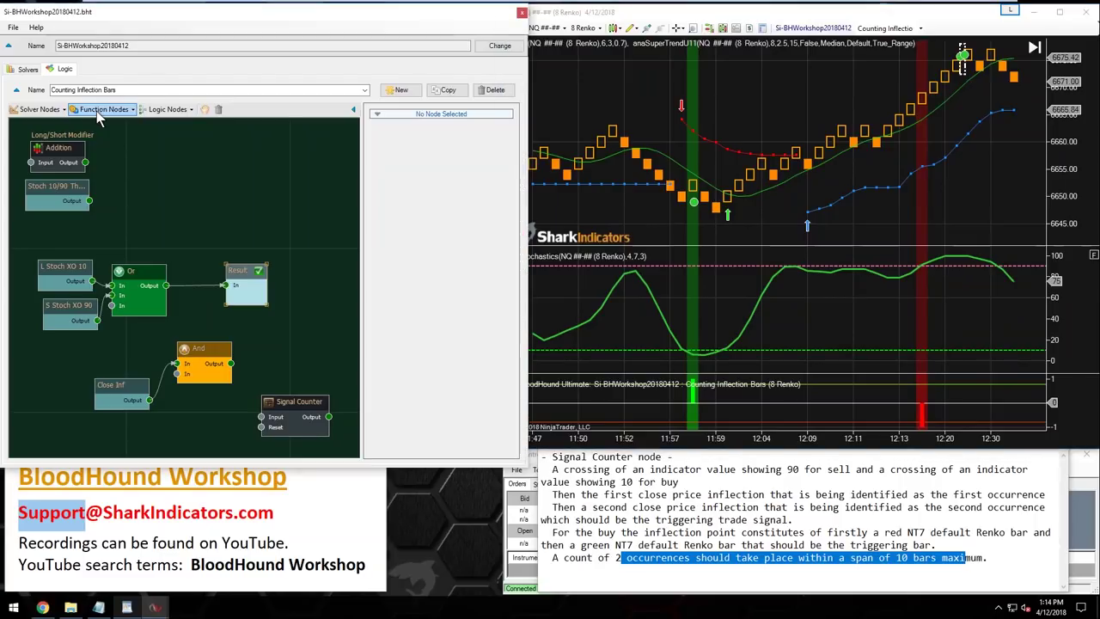
pyautogui.click(98, 118)
pyautogui.click(104, 148)
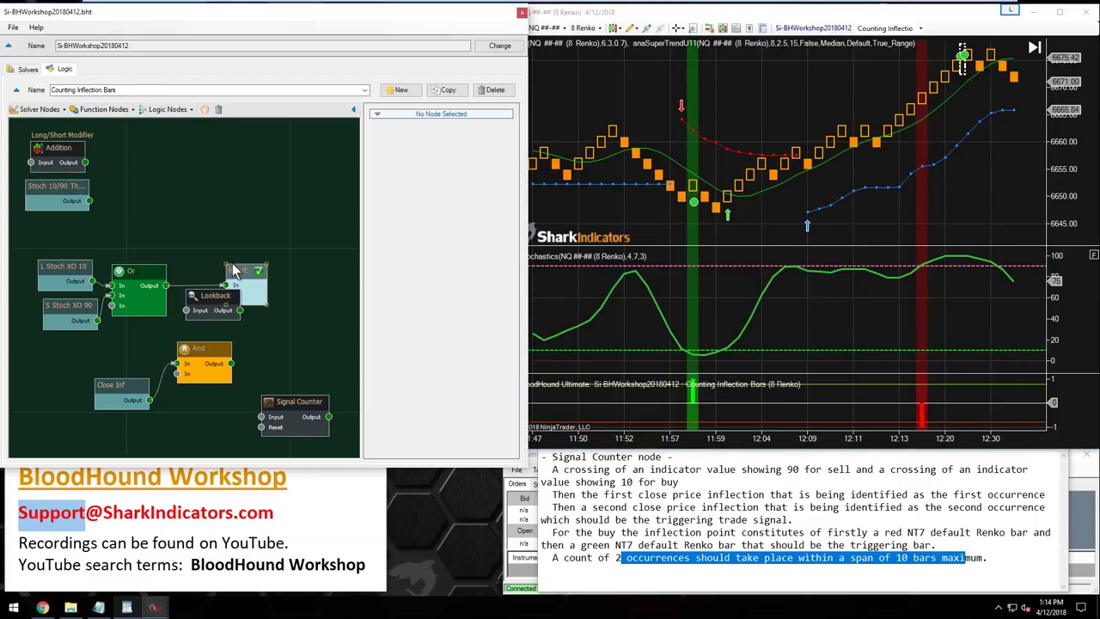
pyautogui.moveTo(210, 295); pyautogui.dragTo(221, 272)
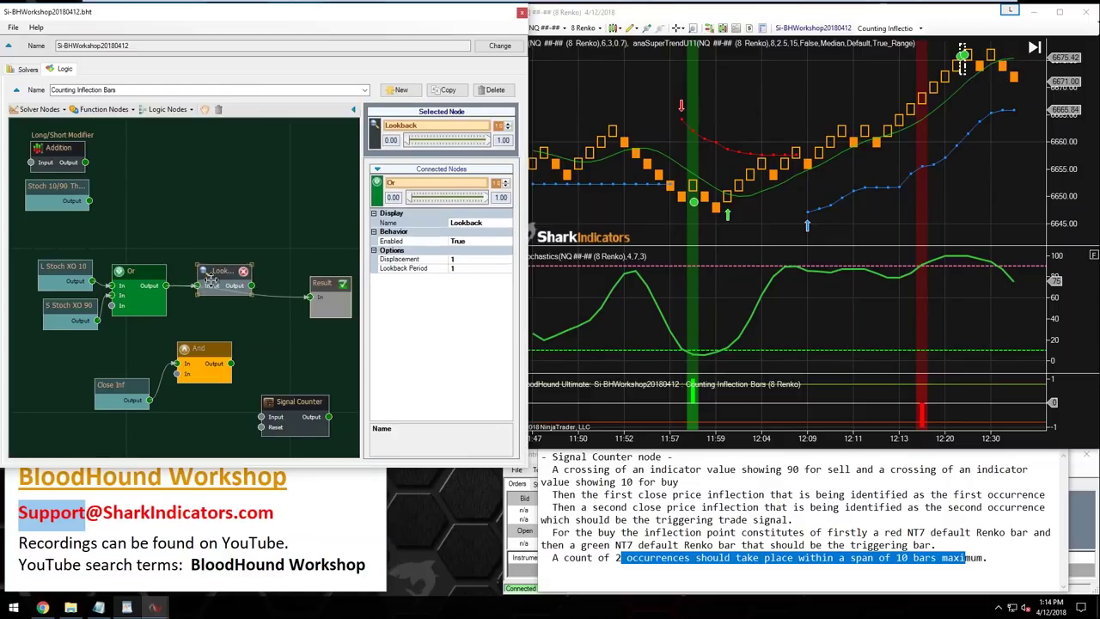
# - Set the Lookback node's displacement to 0, its lookback period to 10 and its lookback mode to Max
pyautogui.click(453, 258)
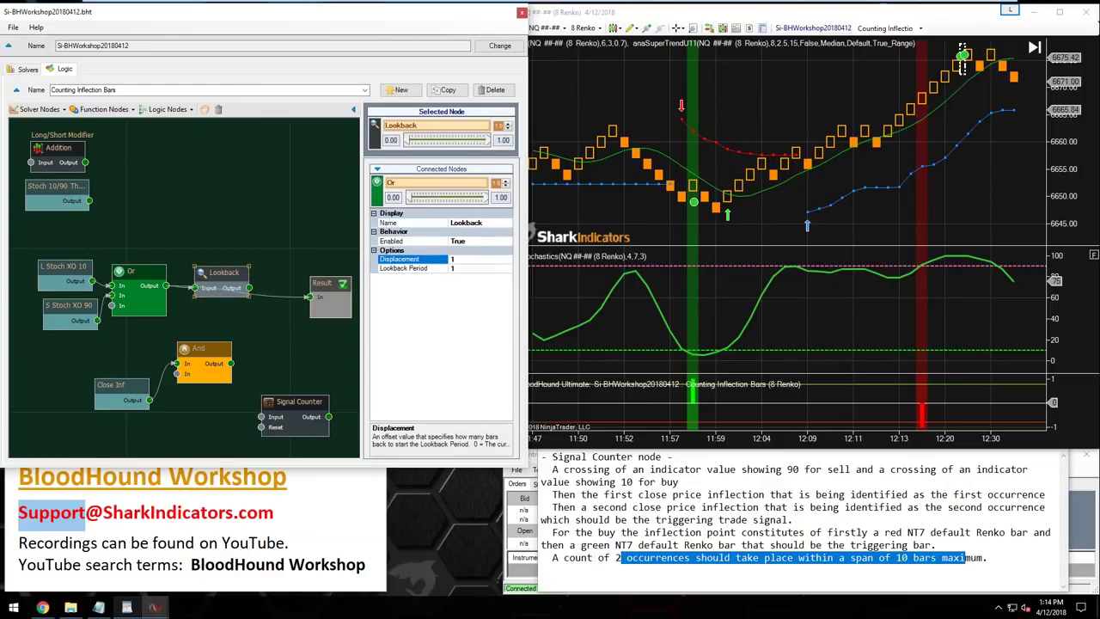
pyautogui.click(460, 269)
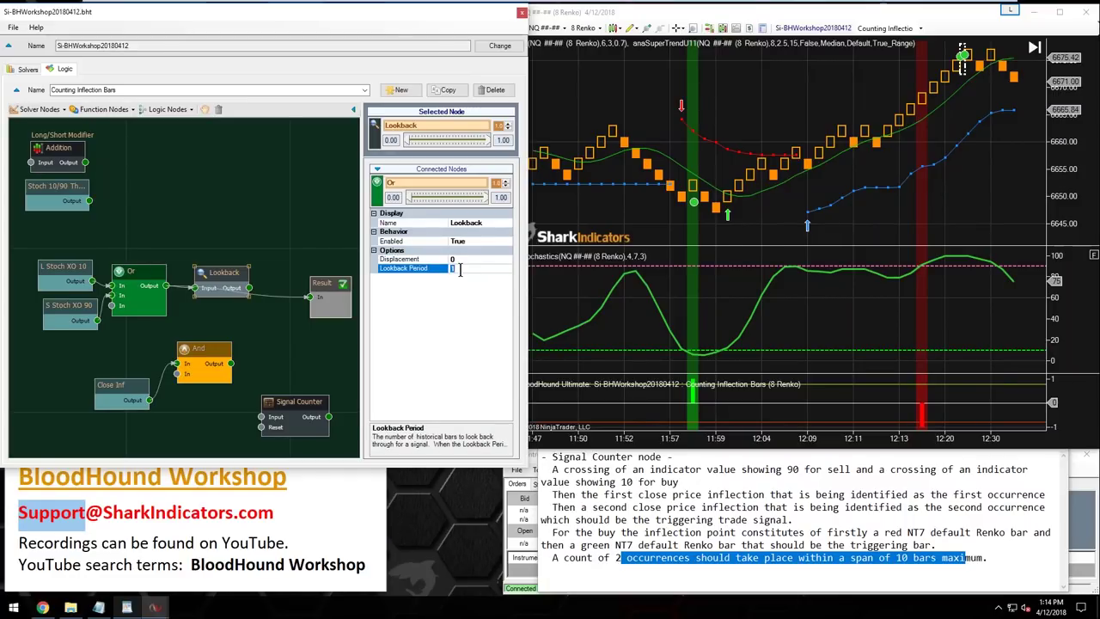
pyautogui.click(447, 309)
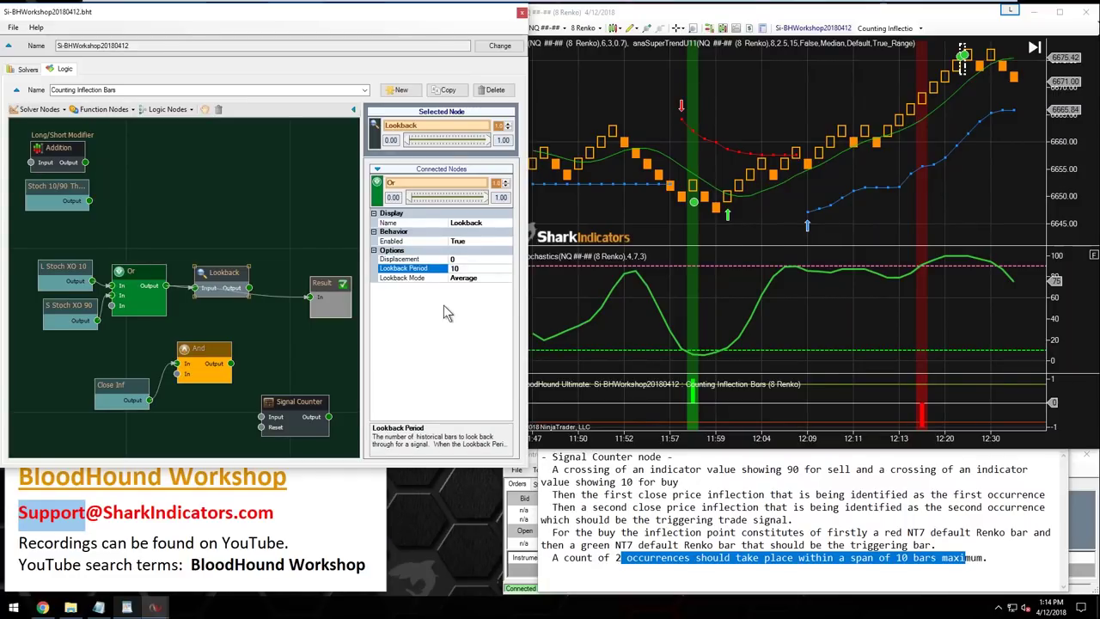
pyautogui.click(500, 279)
pyautogui.click(506, 283)
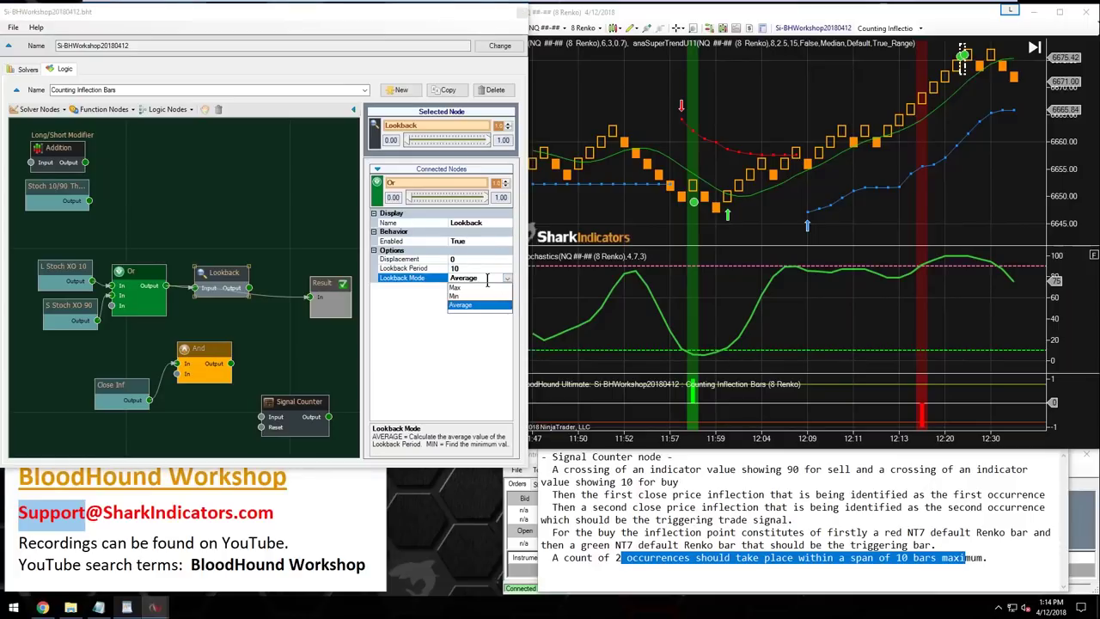
pyautogui.click(458, 287)
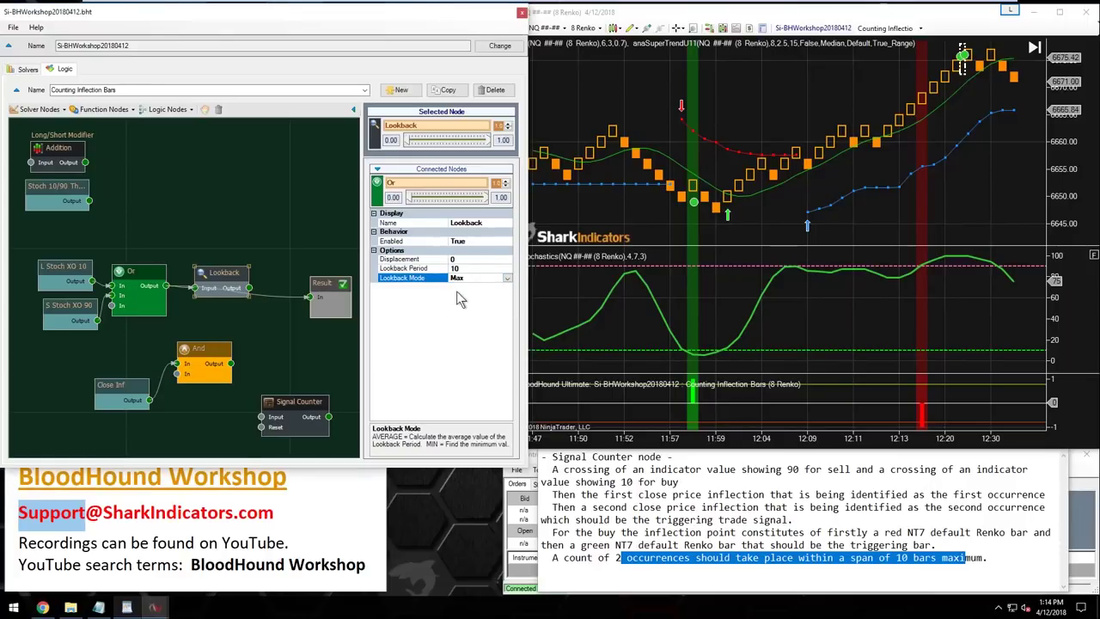
# - Rename the Lookback node to "Ext 10 Bars"
pyautogui.click(481, 222)
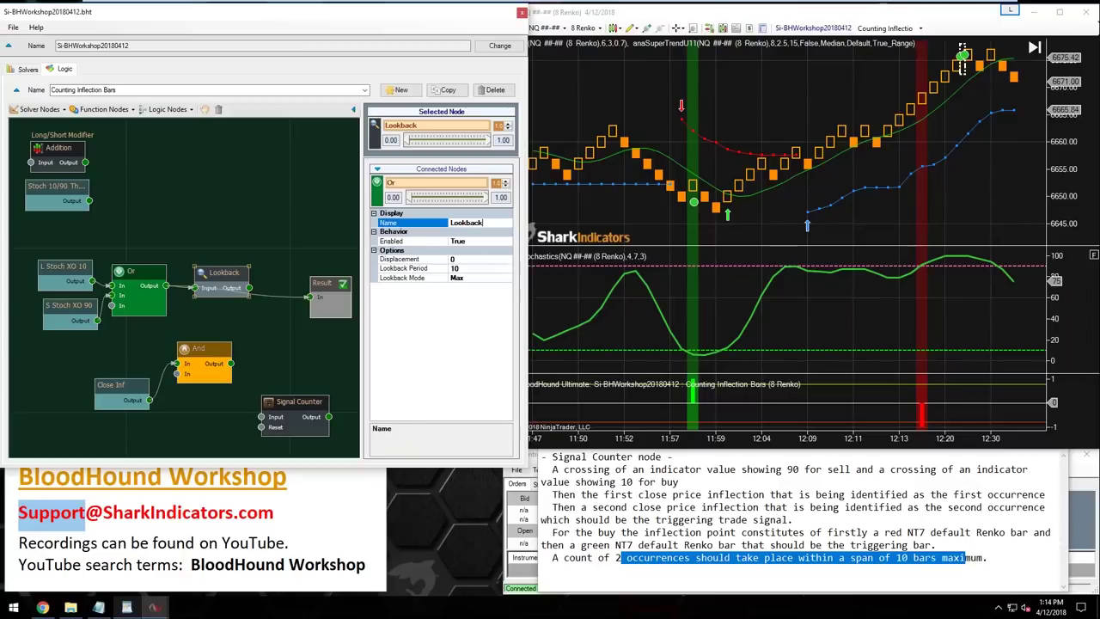
pyautogui.moveTo(485, 221); pyautogui.dragTo(431, 220)
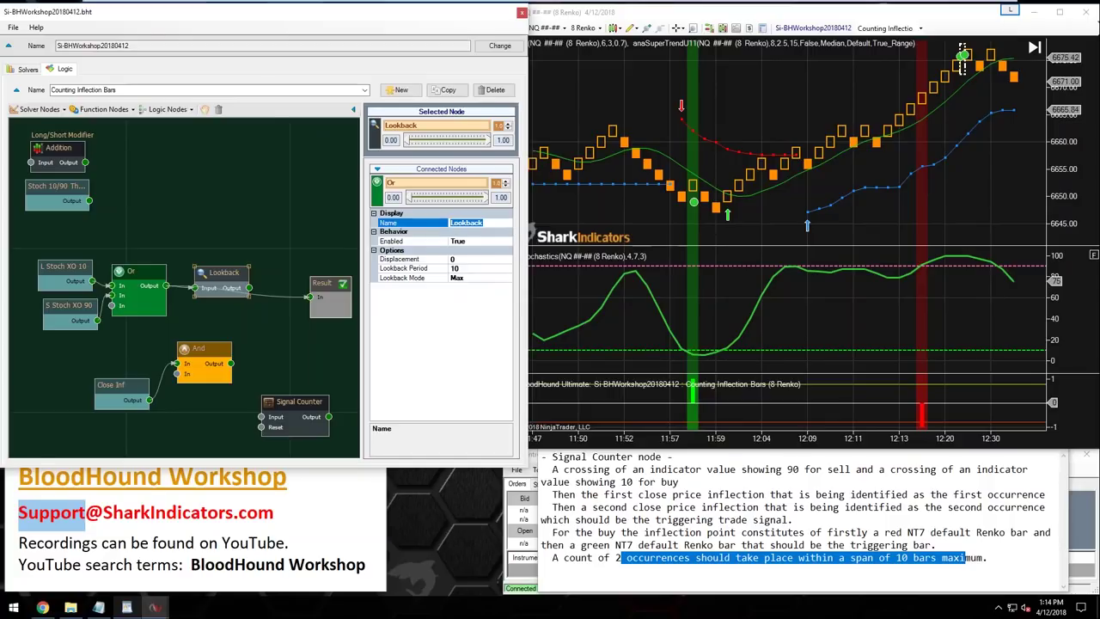
pyautogui.write('E')
pyautogui.write('xt 10 Bars')
pyautogui.press('Return')
# - Connect the output of Ext 10 Bars to Result and check the extended crossover signals on the chart
pyautogui.click(254, 283)
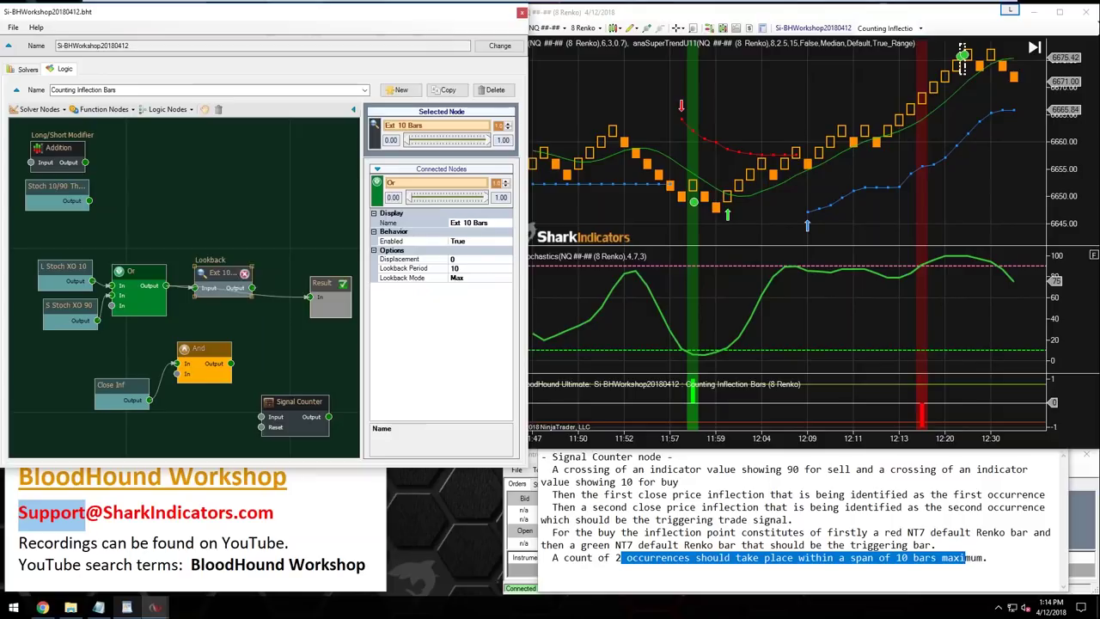
pyautogui.moveTo(222, 279); pyautogui.dragTo(214, 280)
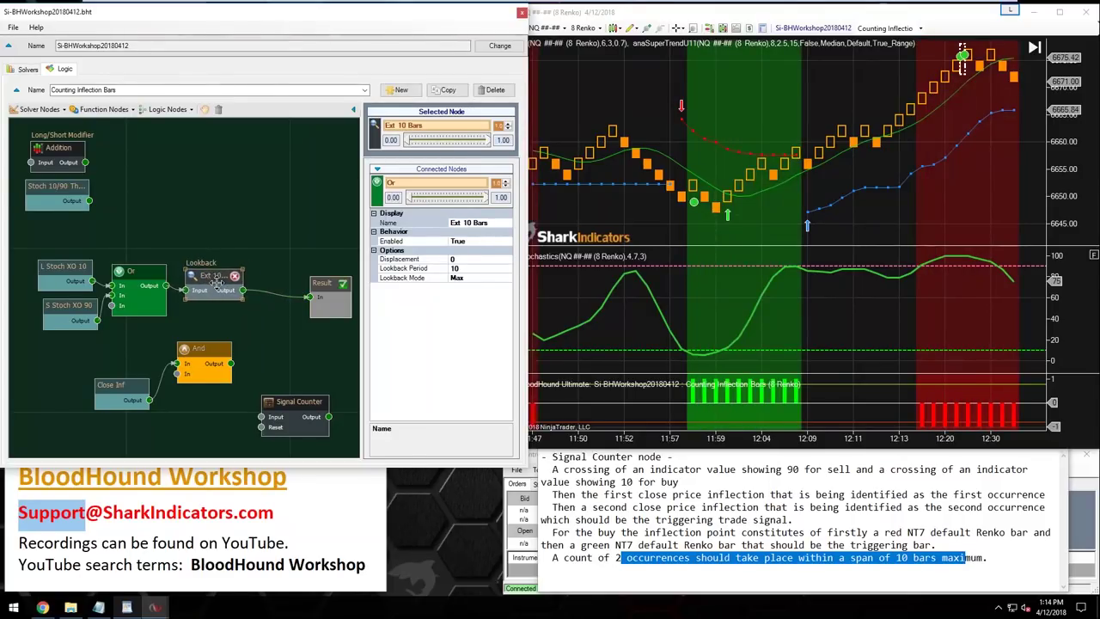
pyautogui.click(844, 318)
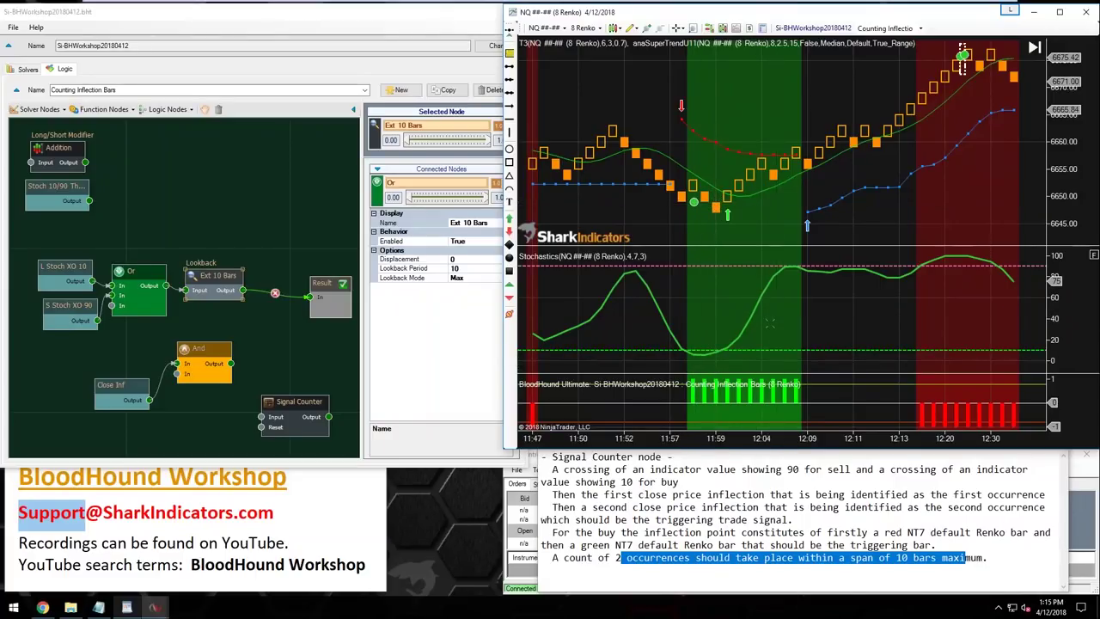
# - Feed Ext 10 Bars into the And node alongside Close Inf, and connect And's output to Result
pyautogui.scroll(-3, 231, 329)
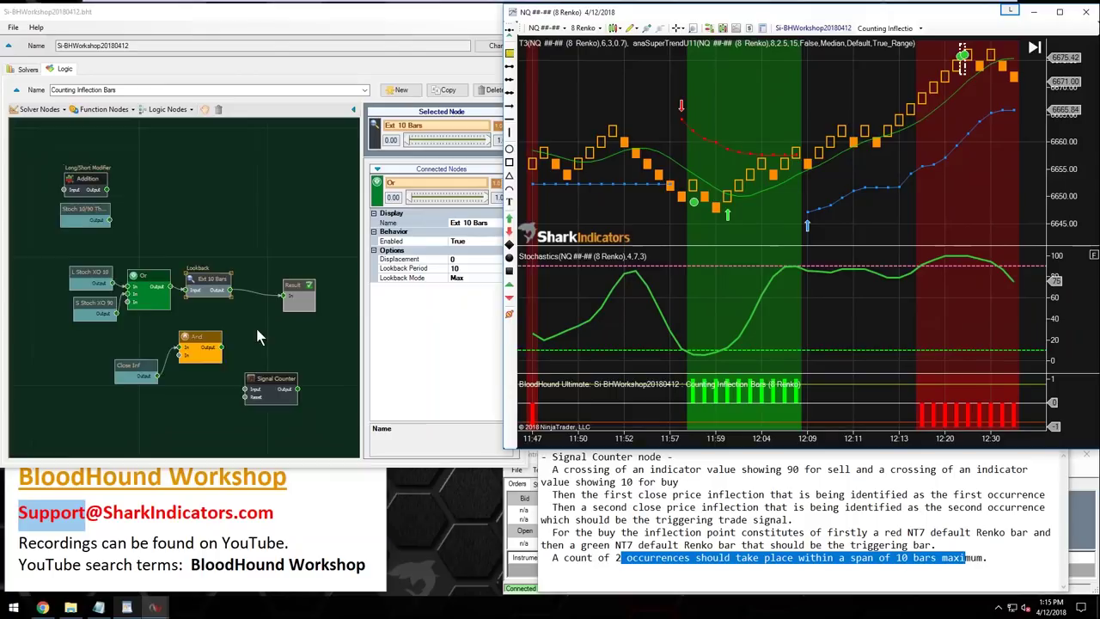
pyautogui.click(256, 325)
pyautogui.moveTo(216, 300); pyautogui.dragTo(82, 254)
pyautogui.moveTo(155, 284); pyautogui.dragTo(88, 309)
pyautogui.click(206, 408)
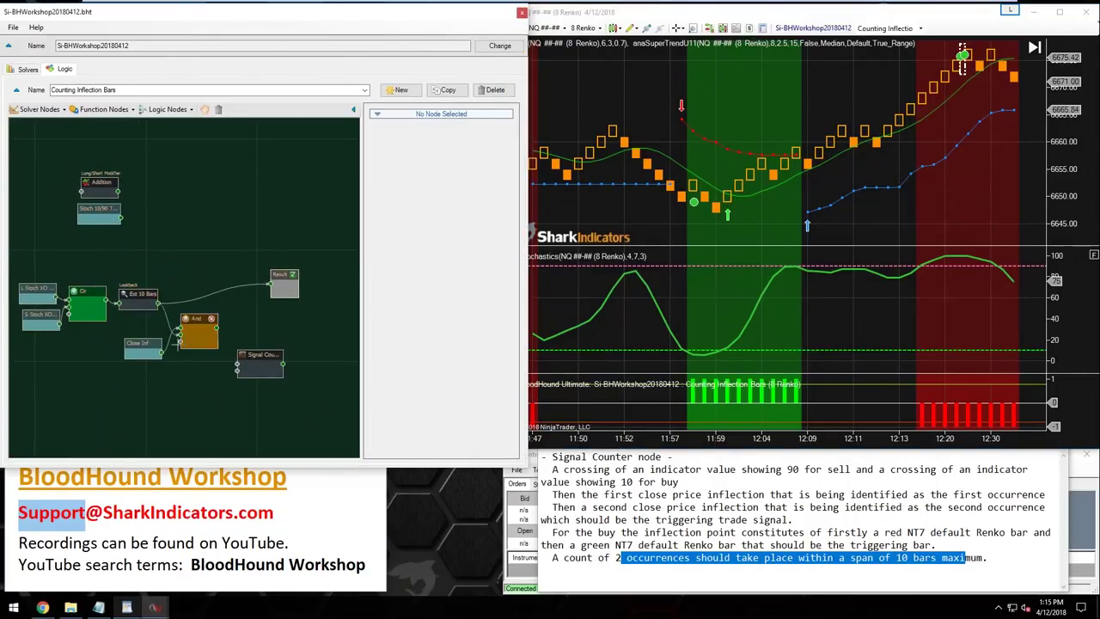
pyautogui.moveTo(216, 328); pyautogui.dragTo(272, 283)
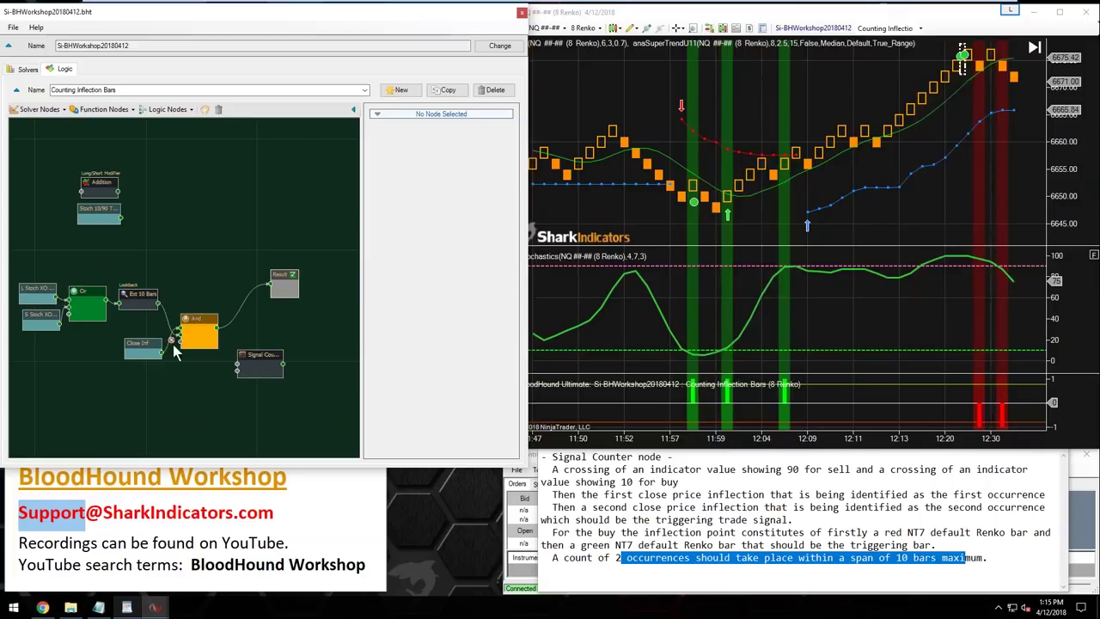
# - Rewire Close Inf into the And node below the Ext 10 Bars connection and check the inflection signals on the chart
pyautogui.click(172, 345)
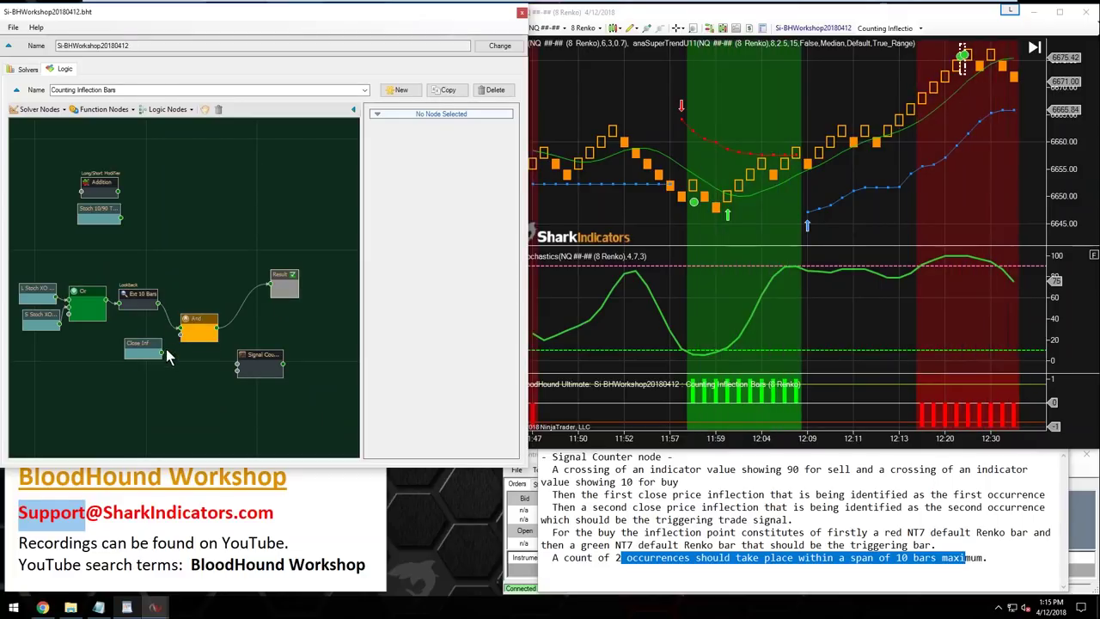
pyautogui.click(150, 345)
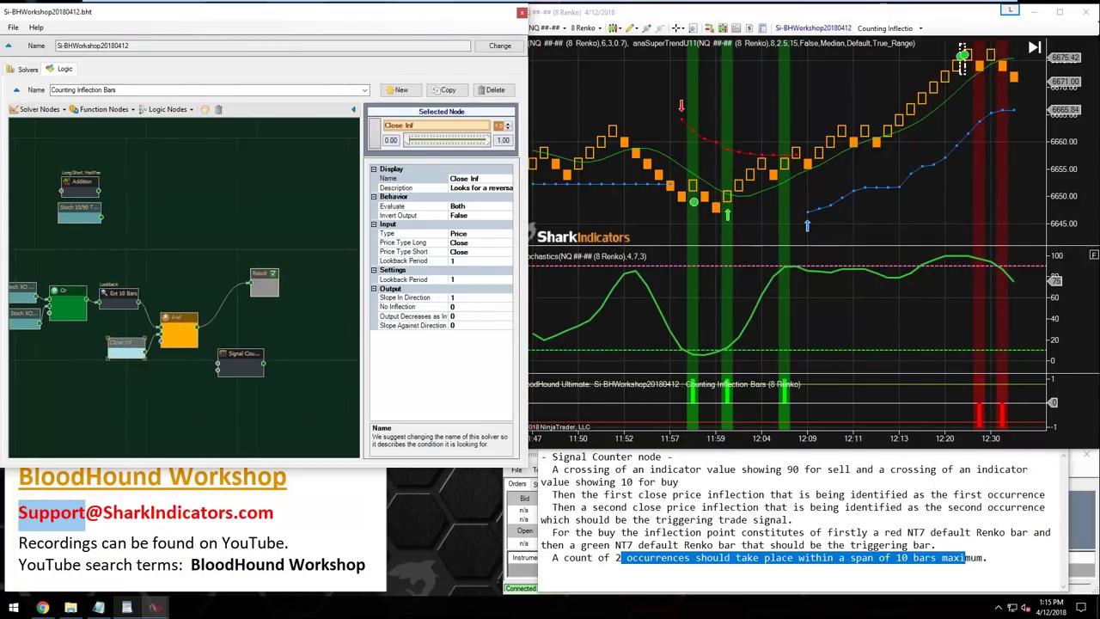
pyautogui.click(962, 60)
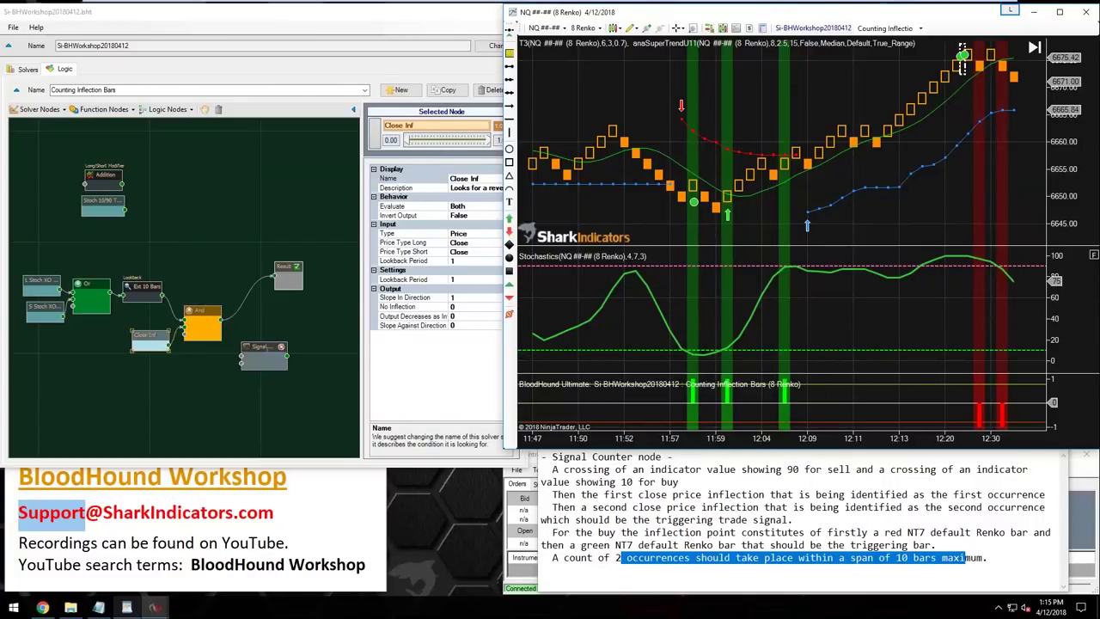
# - Place Signal Counter beside the And node and route And's output through its Input into Result
pyautogui.click(257, 347)
pyautogui.moveTo(258, 347); pyautogui.dragTo(270, 329)
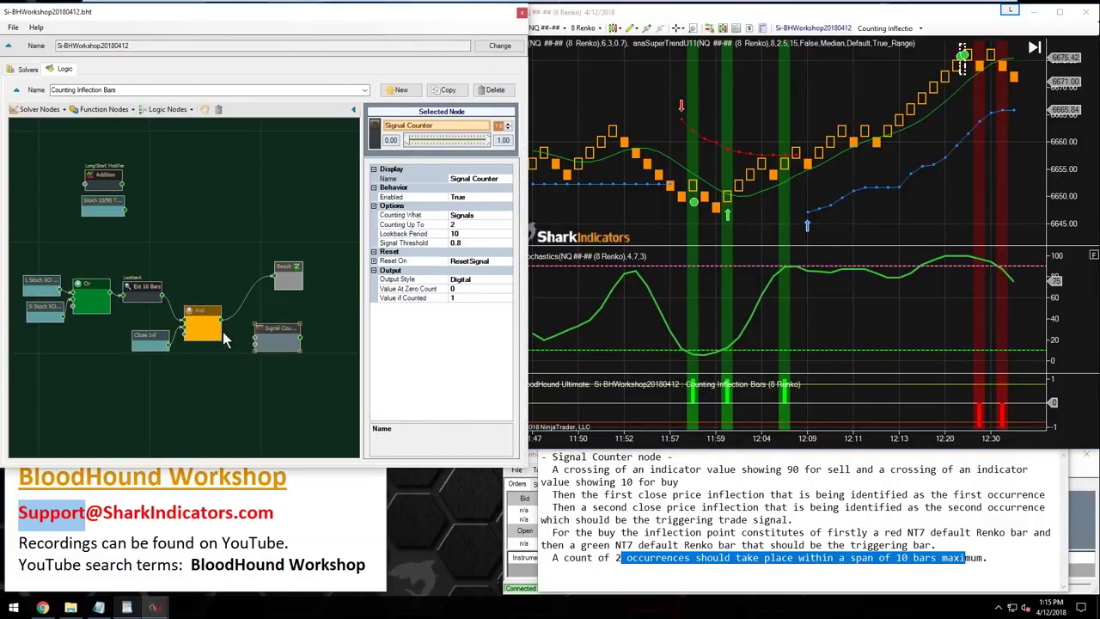
pyautogui.scroll(3, 271, 395)
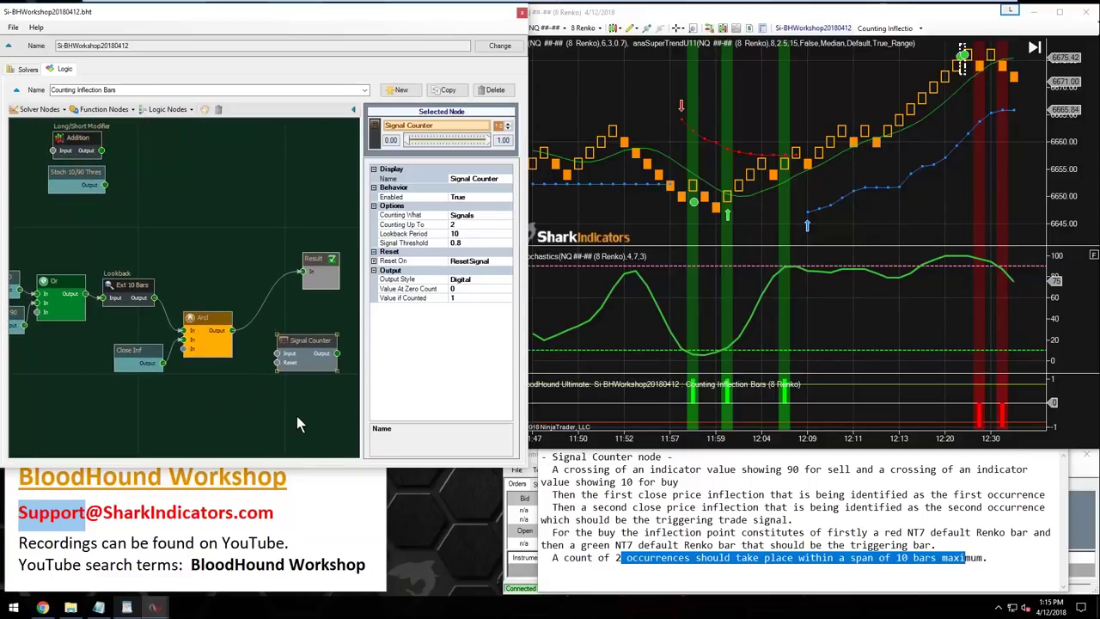
pyautogui.scroll(3, 302, 421)
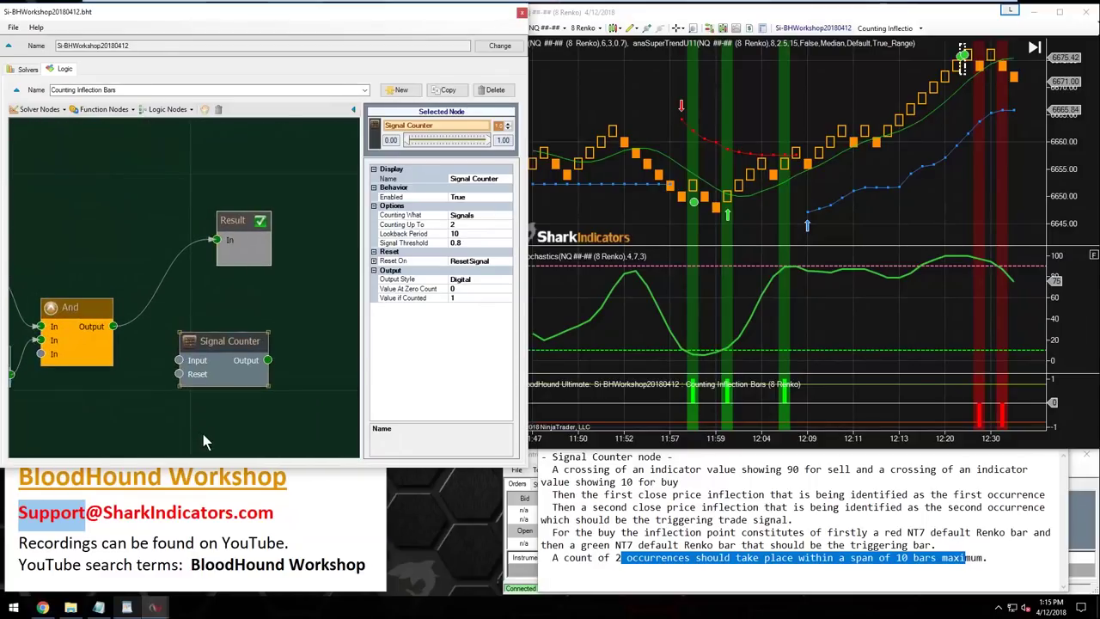
pyautogui.moveTo(204, 441); pyautogui.dragTo(221, 410)
pyautogui.moveTo(245, 309); pyautogui.dragTo(227, 292)
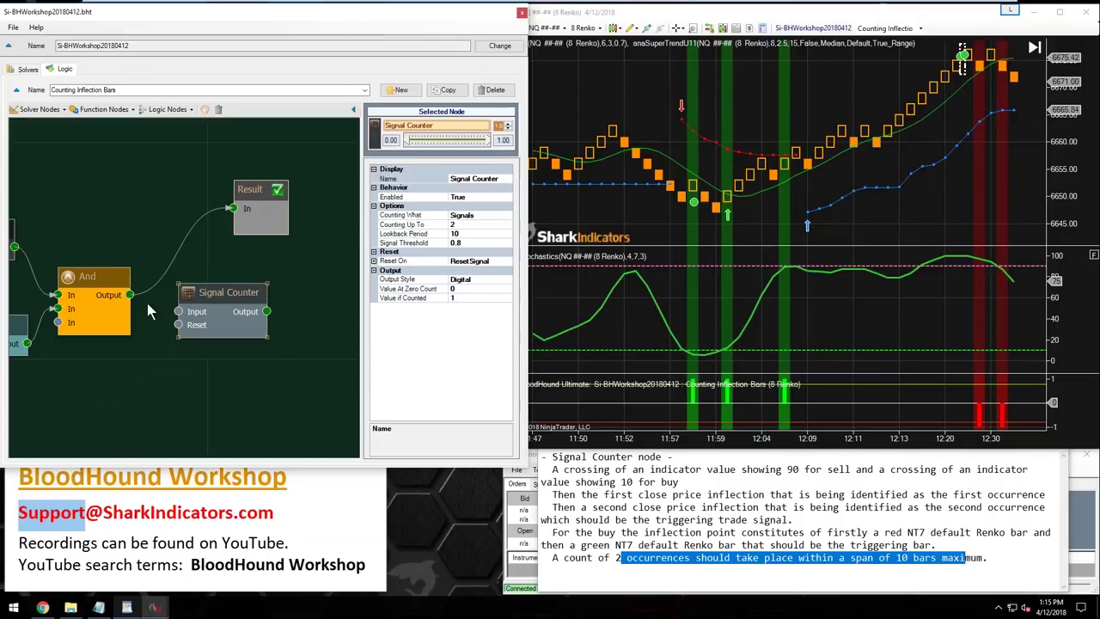
pyautogui.moveTo(129, 294); pyautogui.dragTo(178, 311)
pyautogui.click(256, 411)
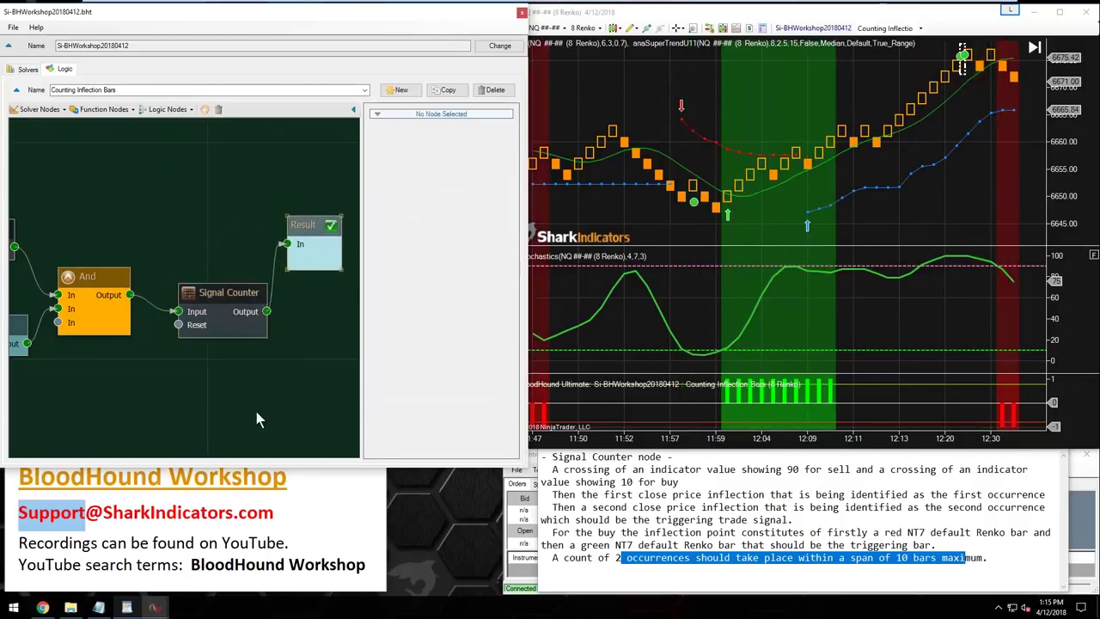
pyautogui.moveTo(254, 417); pyautogui.dragTo(214, 414)
pyautogui.moveTo(257, 233); pyautogui.dragTo(260, 265)
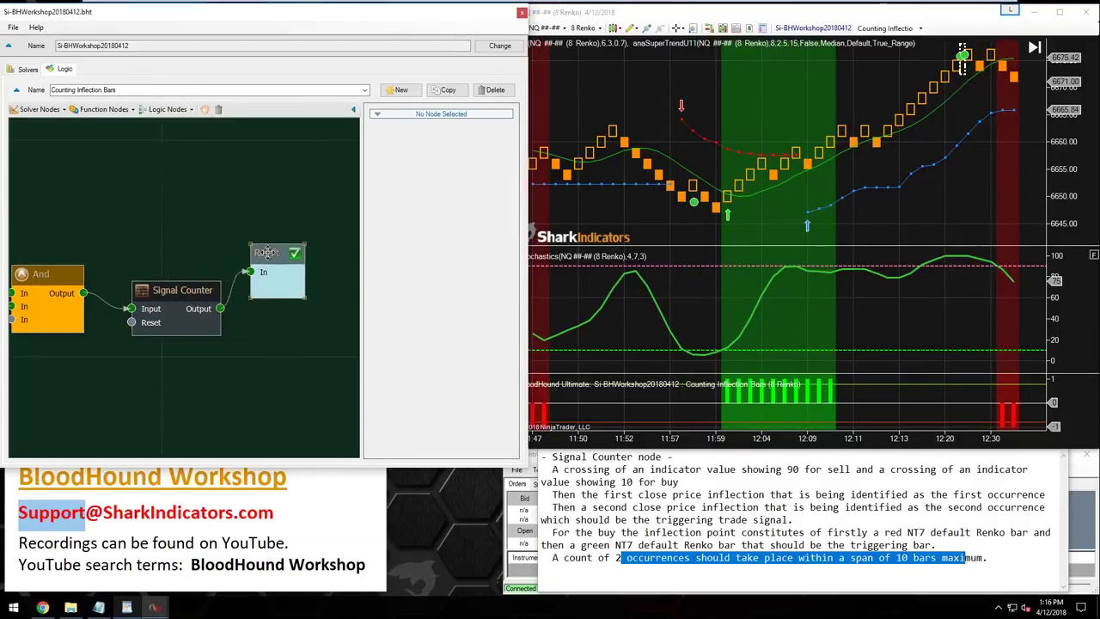
# - Review the Signal Counter's Counting Up To and Lookback Period settings against its output on the chart
pyautogui.click(171, 285)
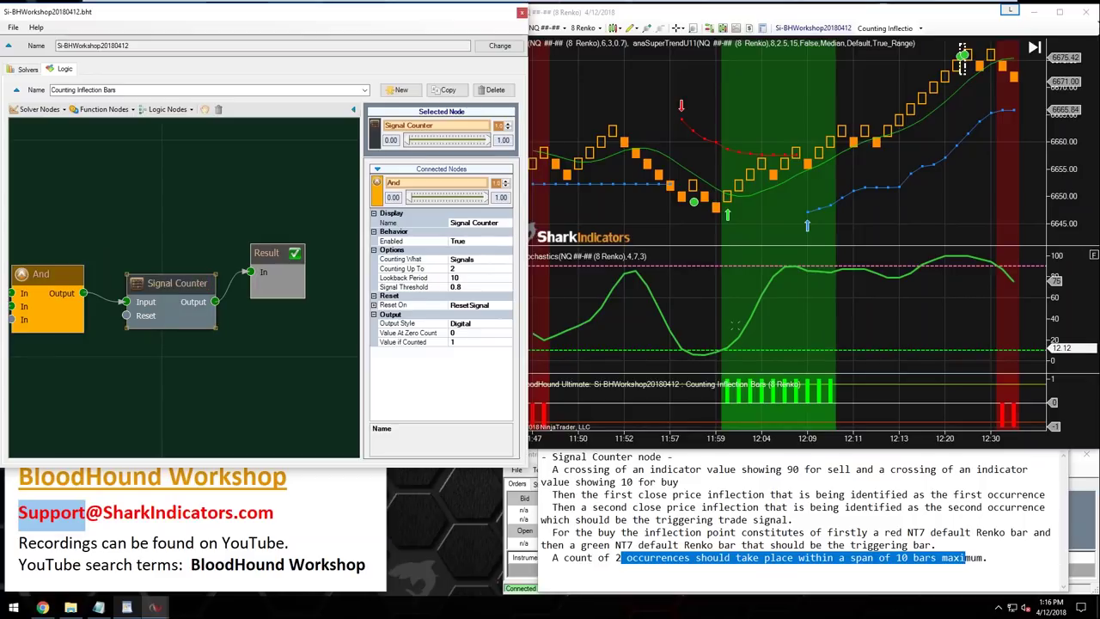
pyautogui.click(792, 318)
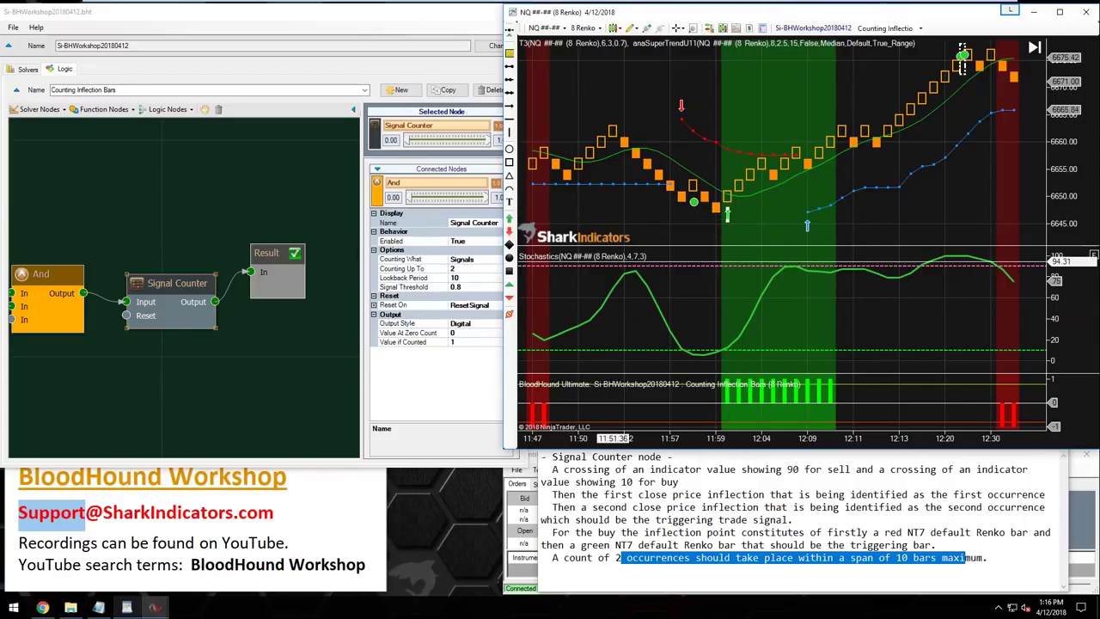
pyautogui.click(404, 269)
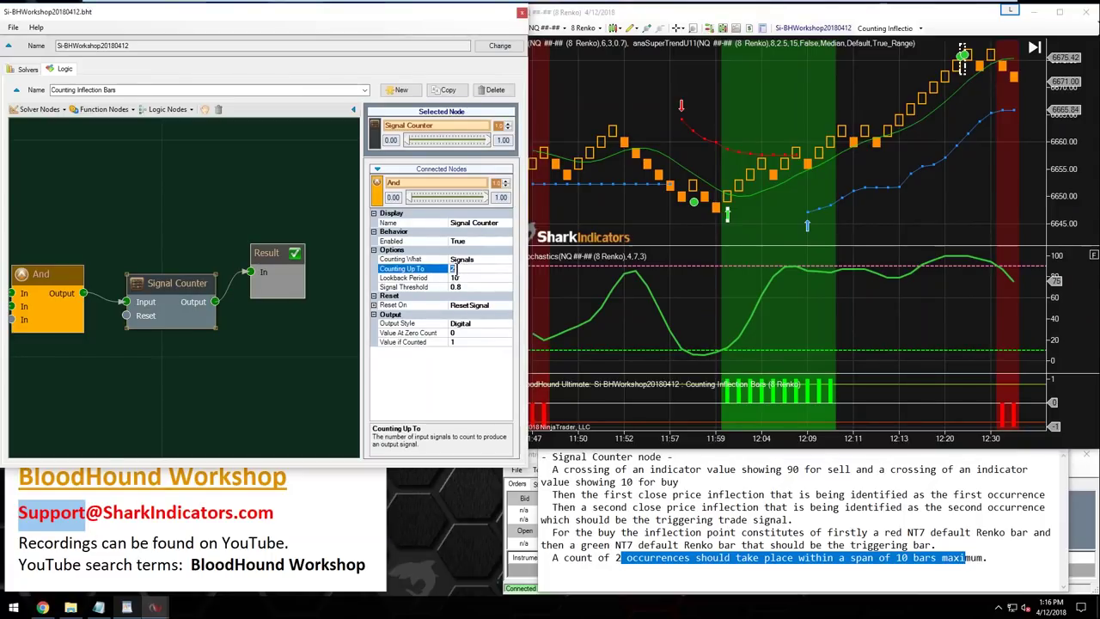
pyautogui.click(416, 287)
pyautogui.click(410, 278)
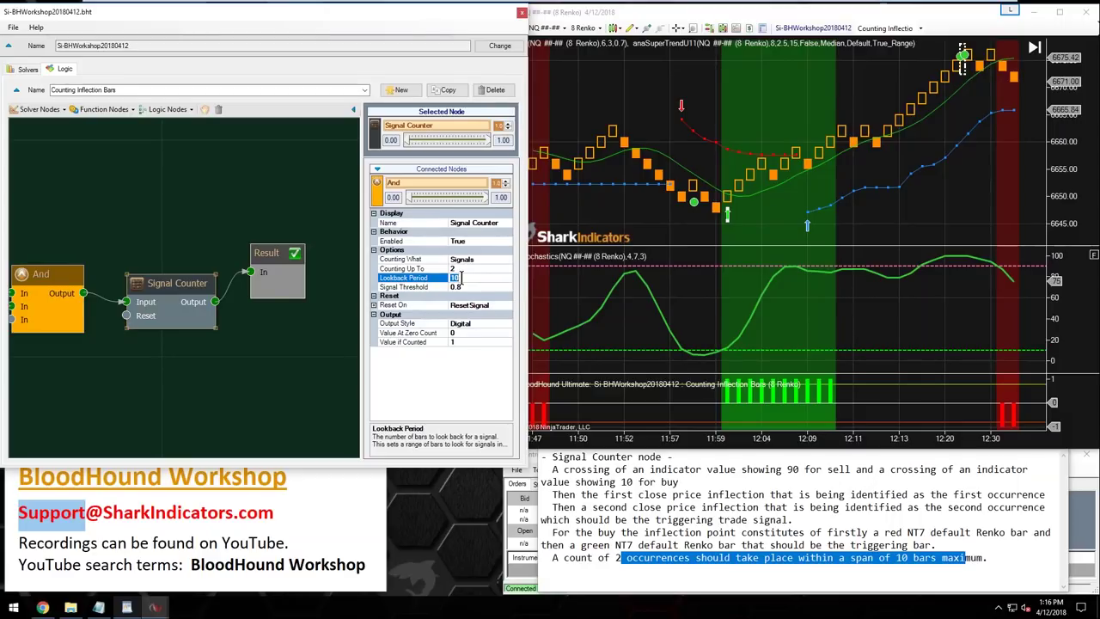
# - Draw an arrow back from the last green signal bar to illustrate the counter's lookback span, and delete the arrow
pyautogui.click(682, 225)
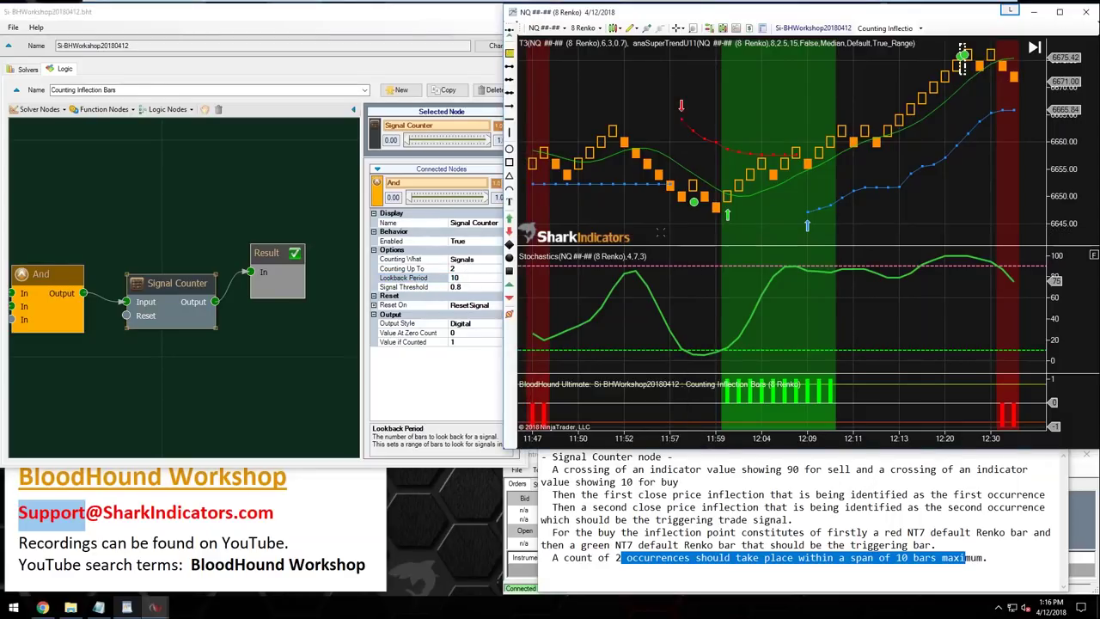
pyautogui.scroll(3, 683, 225)
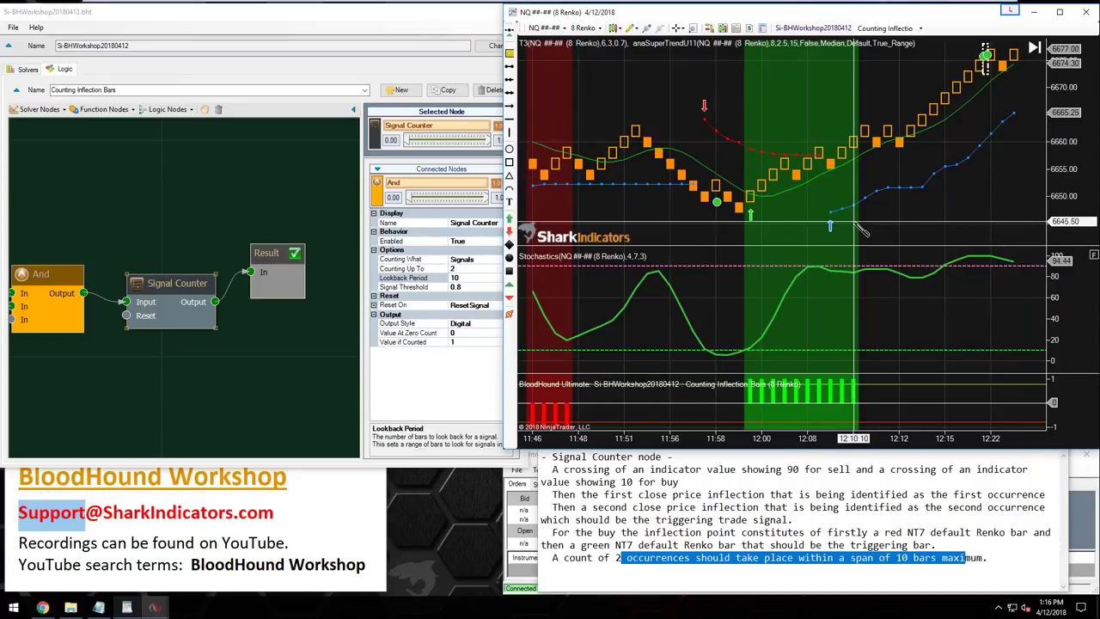
pyautogui.moveTo(853, 212)
pyautogui.mouseDown()
pyautogui.moveTo(780, 203)
pyautogui.moveTo(751, 214)
pyautogui.mouseUp()
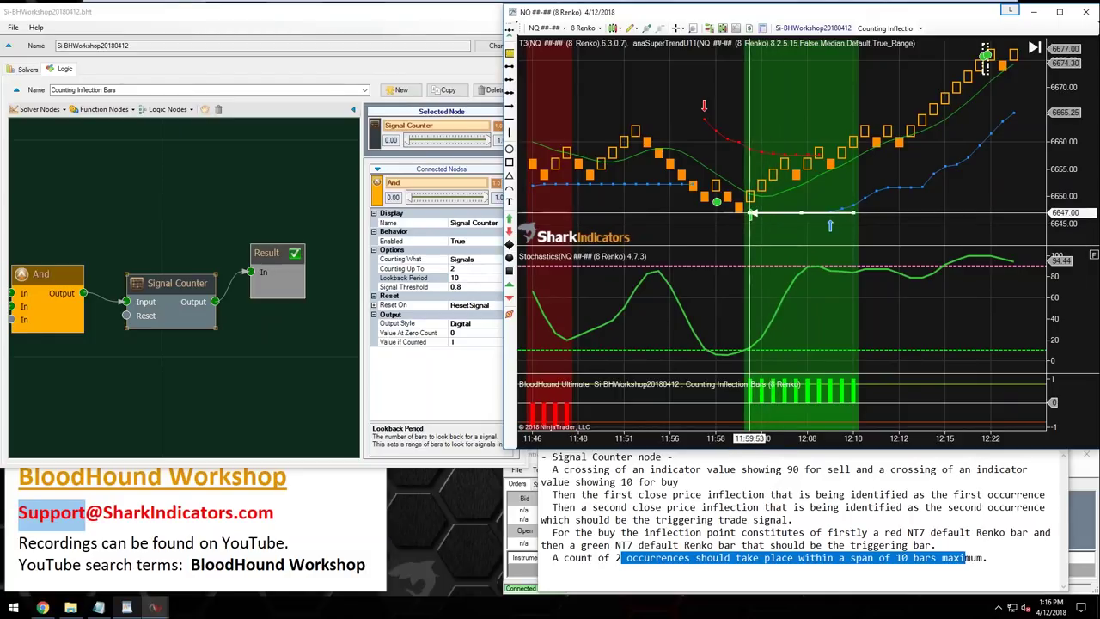
pyautogui.moveTo(750, 214)
pyautogui.mouseDown()
pyautogui.moveTo(717, 214)
pyautogui.moveTo(726, 214)
pyautogui.mouseUp()
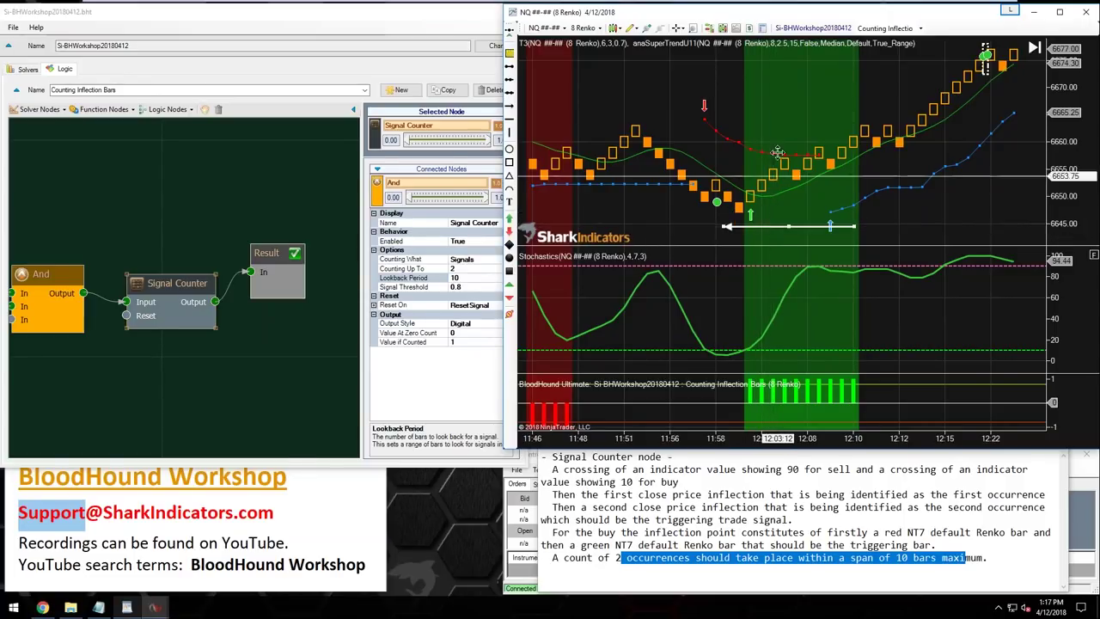
pyautogui.moveTo(772, 212); pyautogui.dragTo(780, 139)
pyautogui.press('Delete')
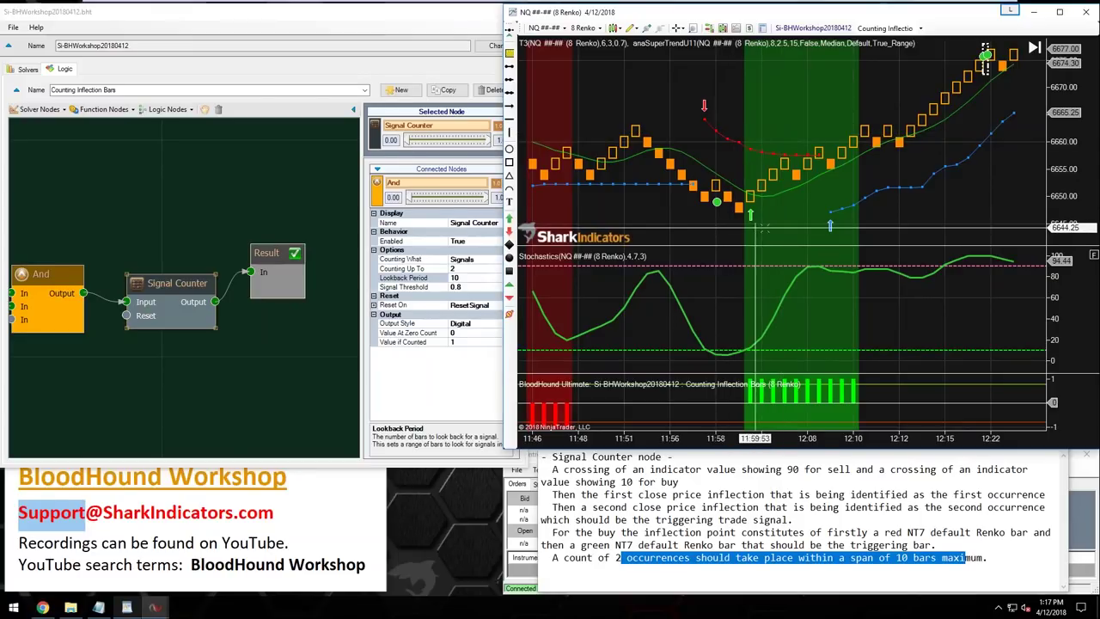
# - Add a Signal Blocker node between Signal Counter and Result, shifting Result outward to make room and aligning the blocker with the counter
pyautogui.click(166, 286)
pyautogui.scroll(-3, 188, 363)
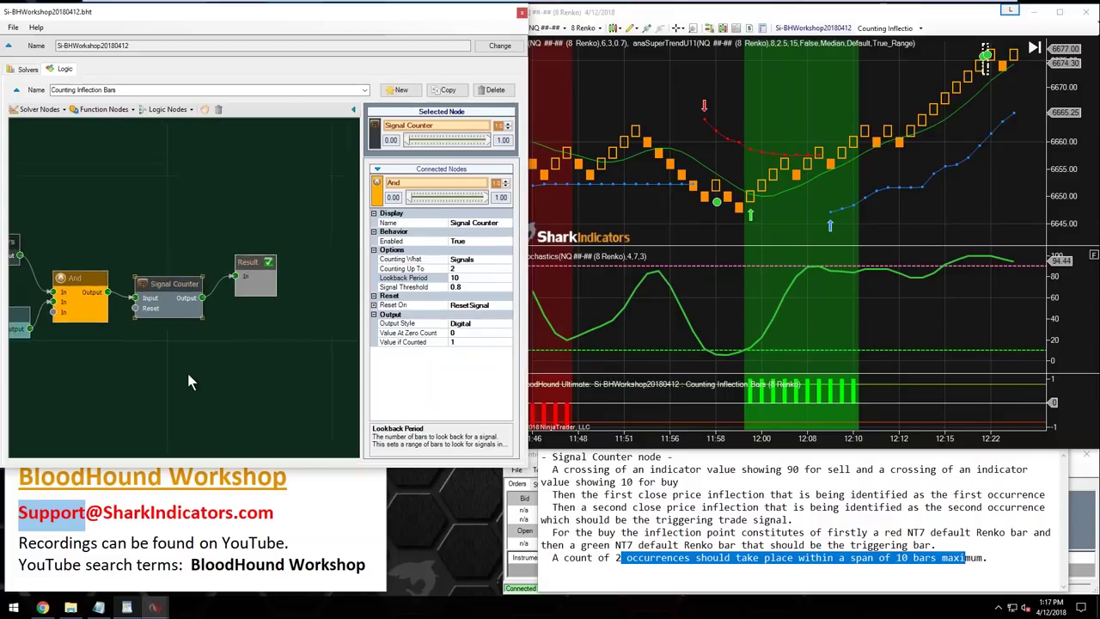
pyautogui.click(190, 382)
pyautogui.click(101, 109)
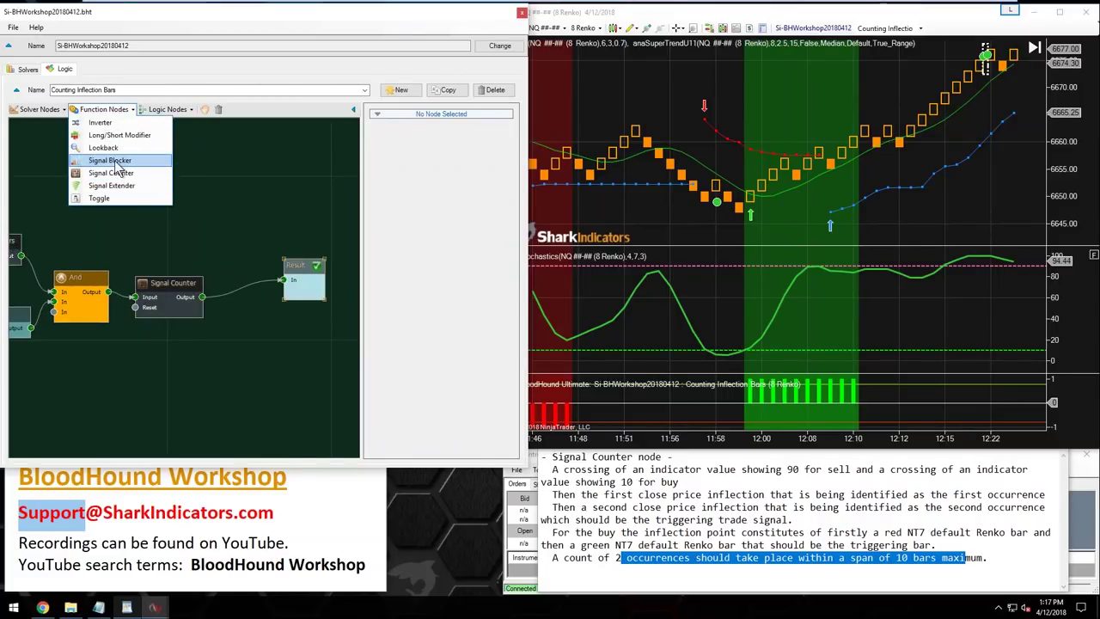
pyautogui.click(110, 161)
pyautogui.moveTo(277, 386); pyautogui.dragTo(227, 385)
pyautogui.moveTo(249, 265); pyautogui.dragTo(299, 272)
pyautogui.moveTo(168, 297); pyautogui.dragTo(207, 273)
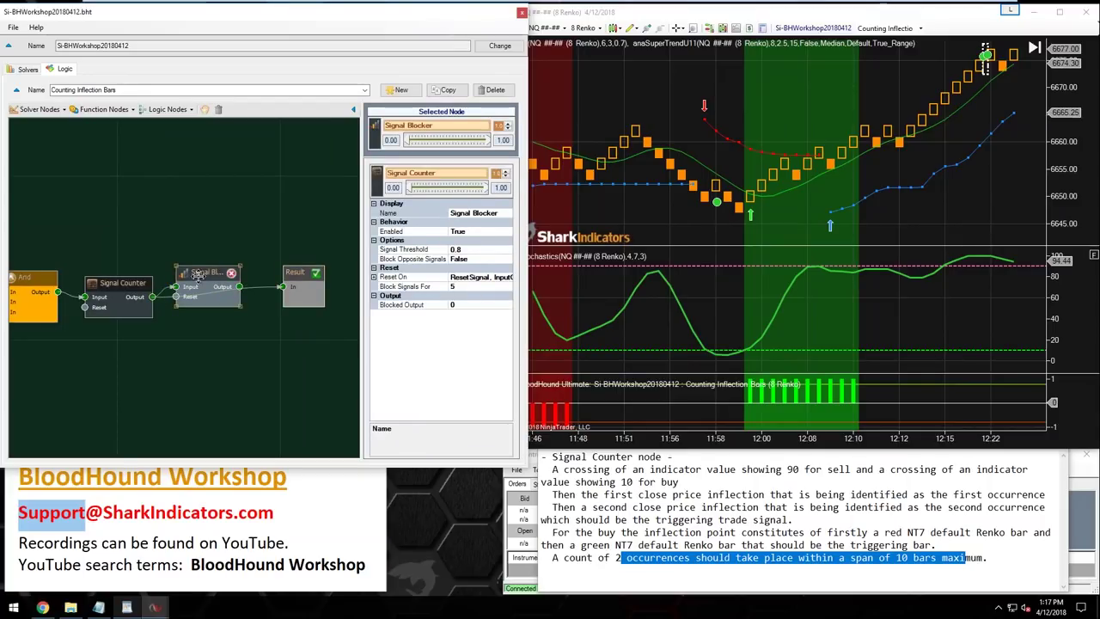
pyautogui.moveTo(198, 274); pyautogui.dragTo(195, 285)
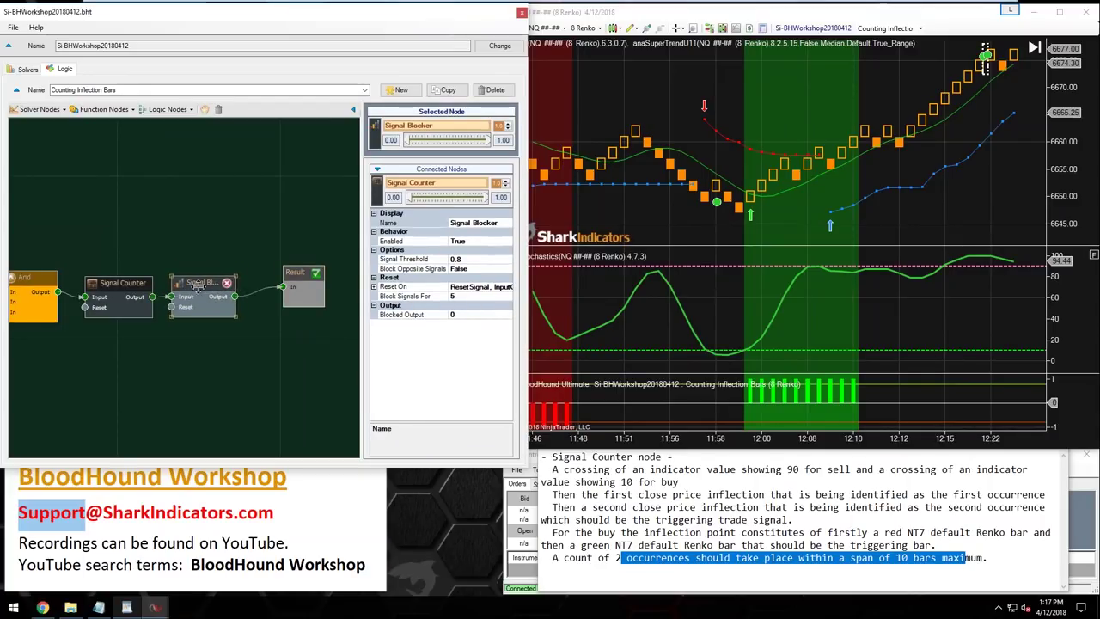
# - Set the Signal Blocker's Block Signals For to 8 and its Reset Signal option to False, keeping Input Opposite Signal at True
pyautogui.click(454, 297)
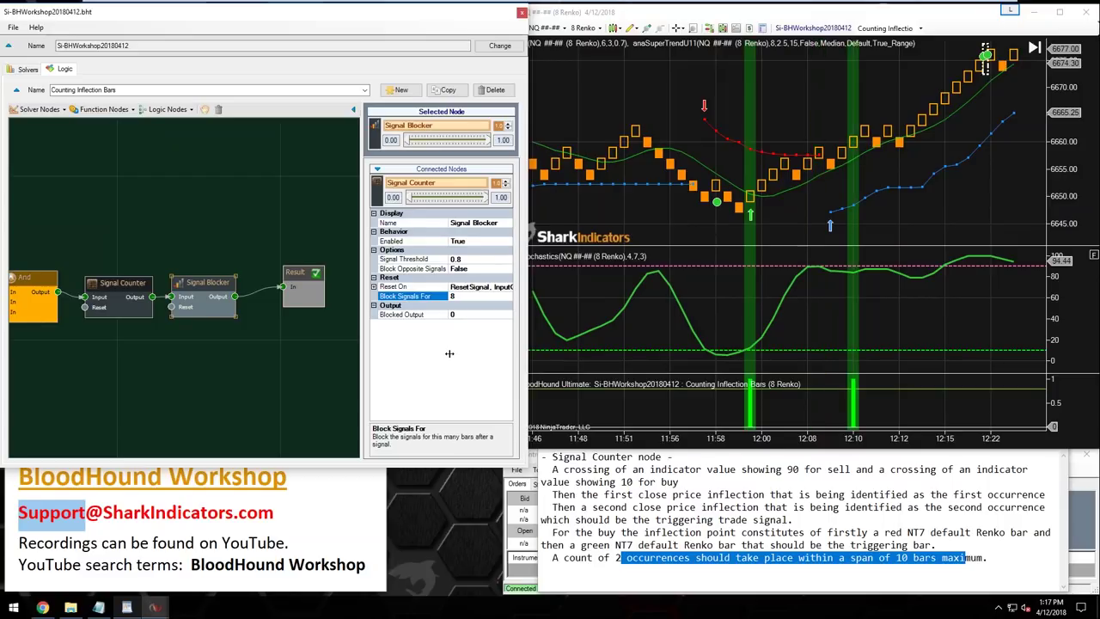
pyautogui.click(374, 287)
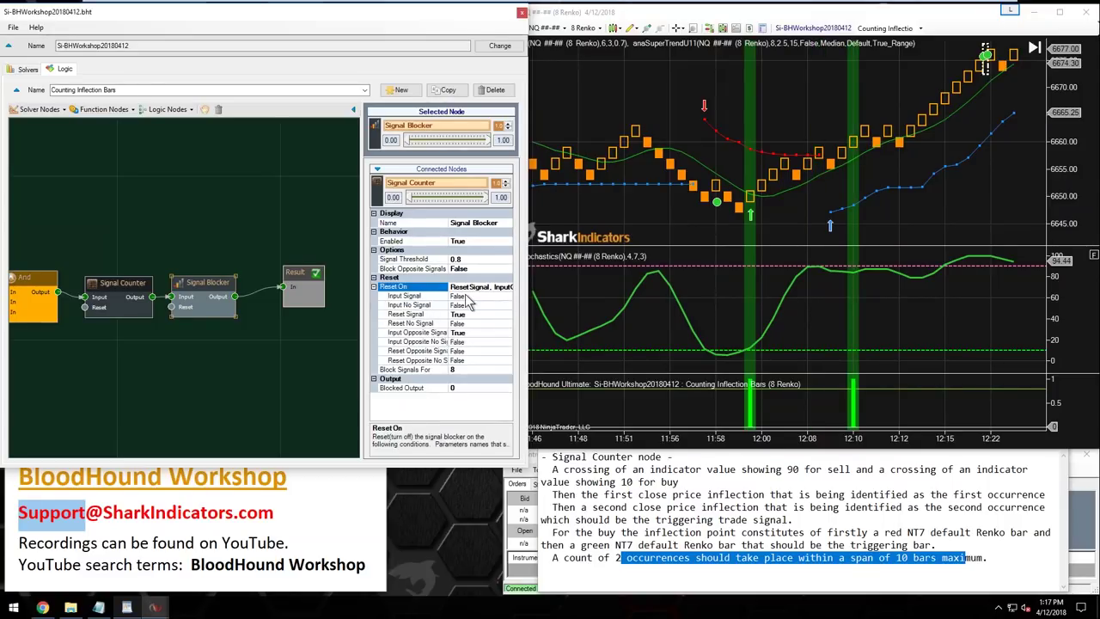
pyautogui.click(417, 314)
pyautogui.press('Down')
pyautogui.click(421, 333)
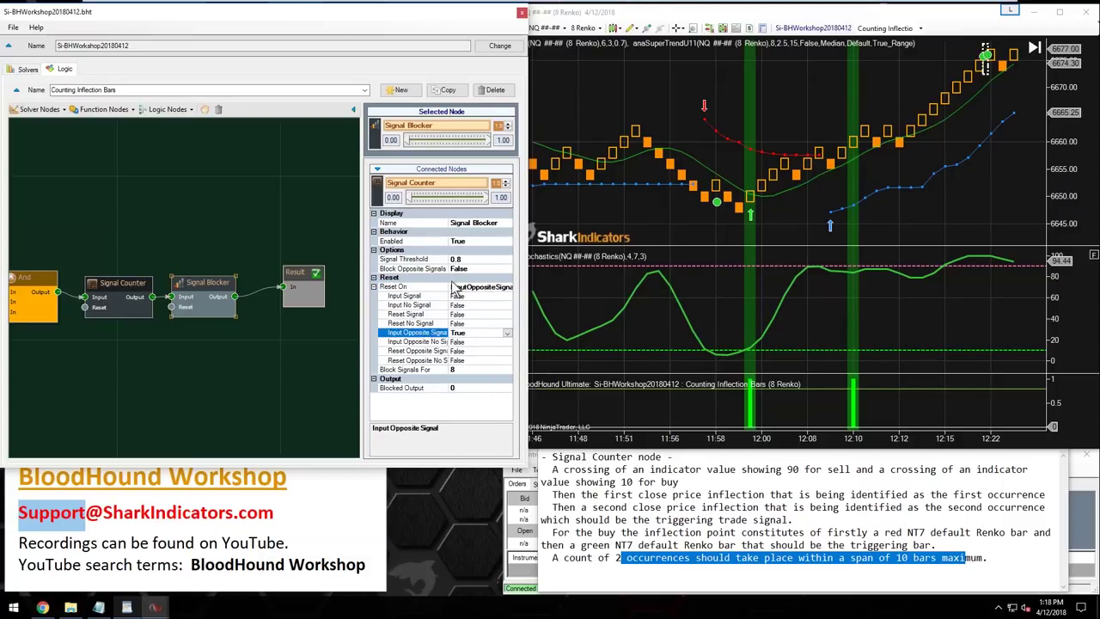
pyautogui.moveTo(452, 281); pyautogui.dragTo(457, 281)
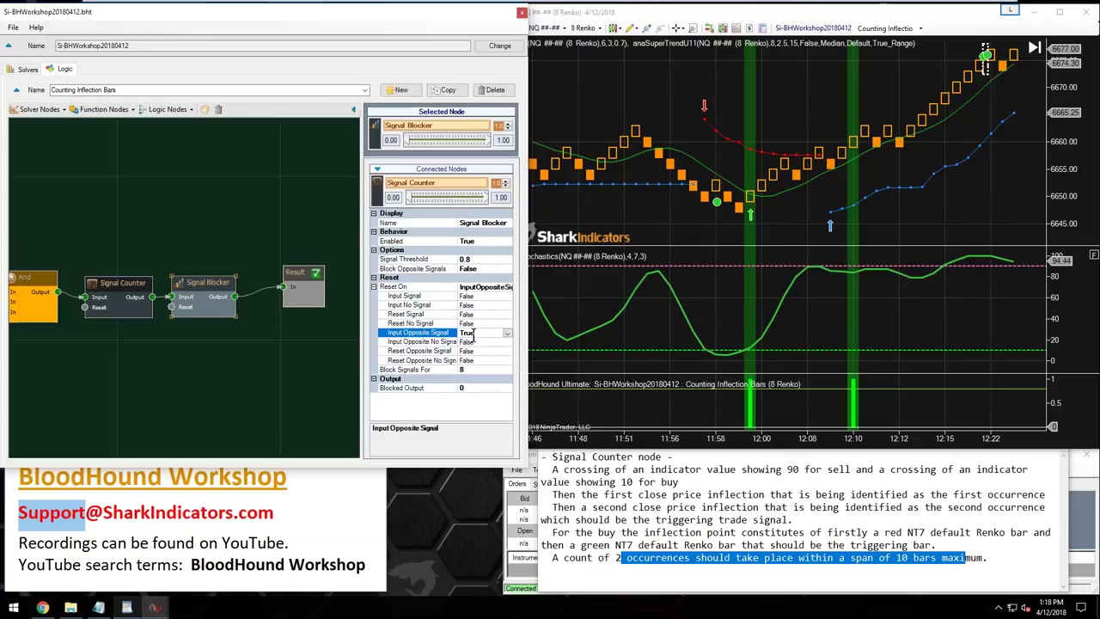
# - Set the Signal Blocker's Block Signals For to 10 bars and move Result closer to the blocker
pyautogui.moveTo(198, 283)
pyautogui.click(469, 371)
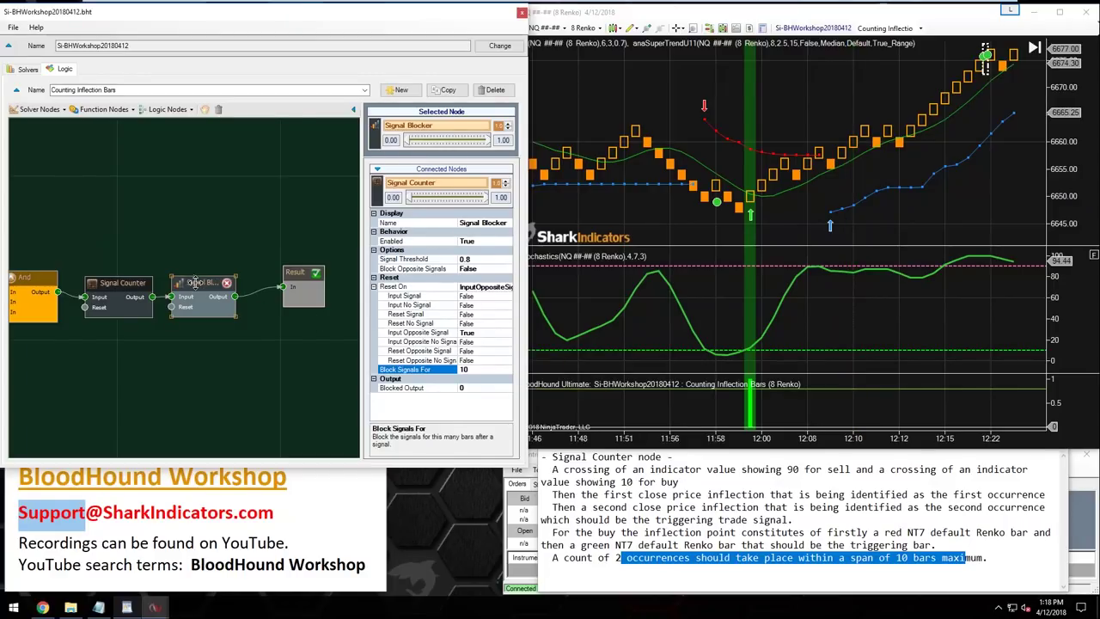
pyautogui.moveTo(195, 283); pyautogui.dragTo(197, 283)
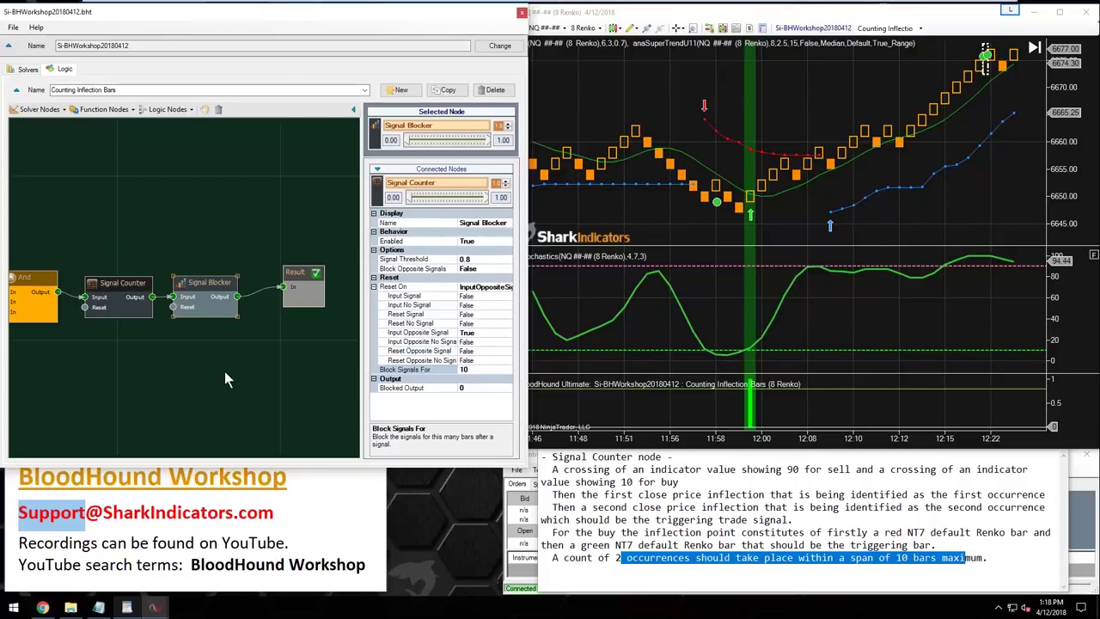
pyautogui.scroll(-5, 207, 378)
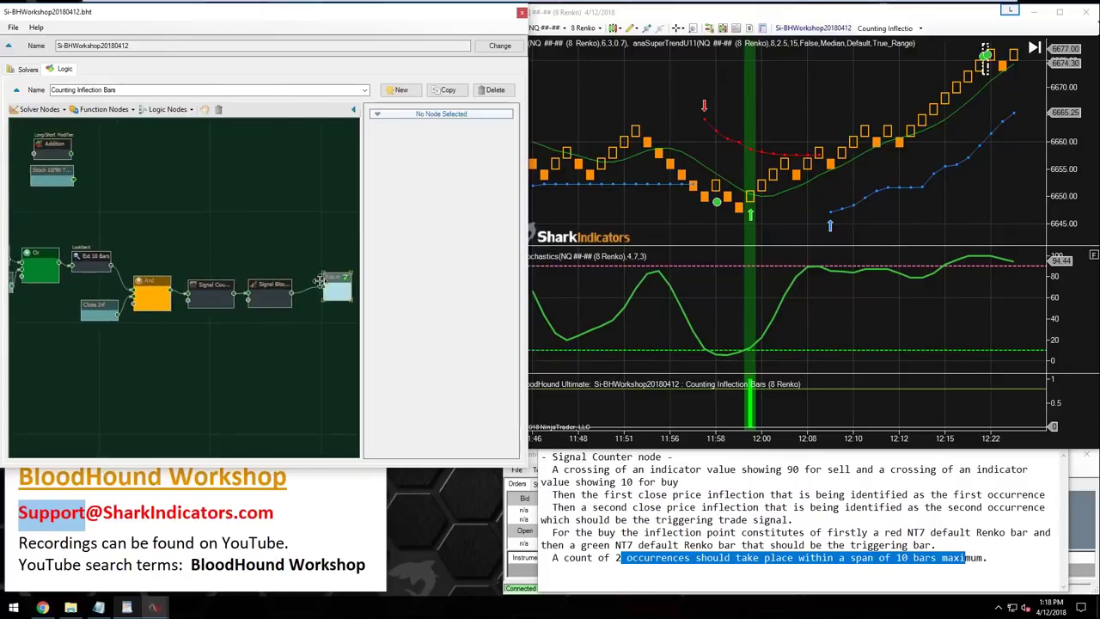
# - Maximize the chart window and draw an ellipse around the price inflection at the green signal bar just before 12:00
pyautogui.click(861, 322)
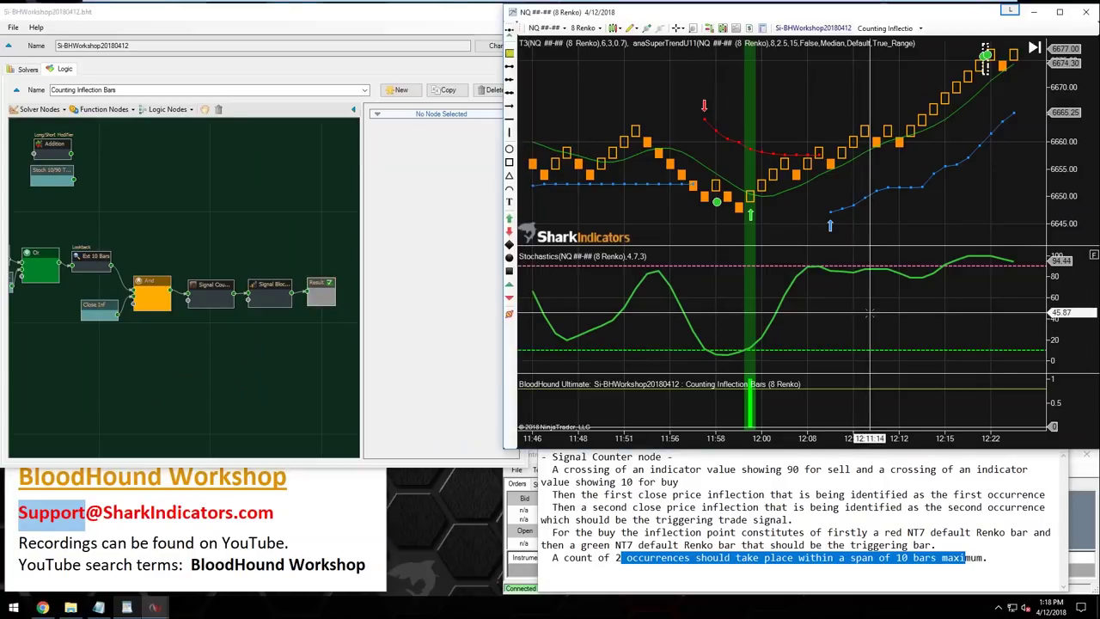
pyautogui.doubleClick(794, 17)
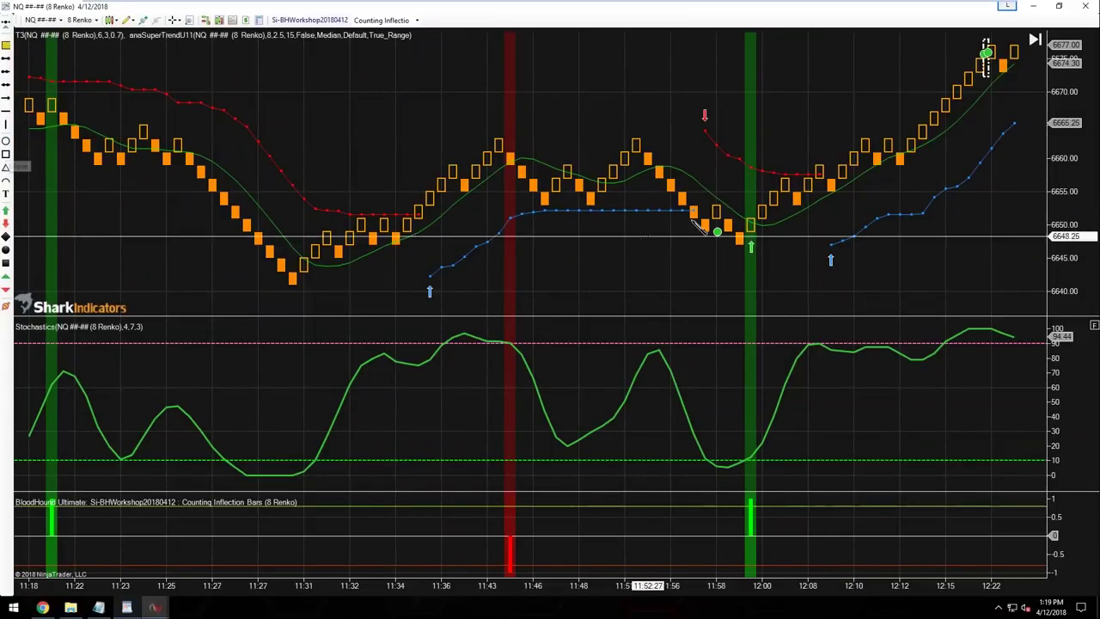
pyautogui.moveTo(758, 198); pyautogui.dragTo(737, 262)
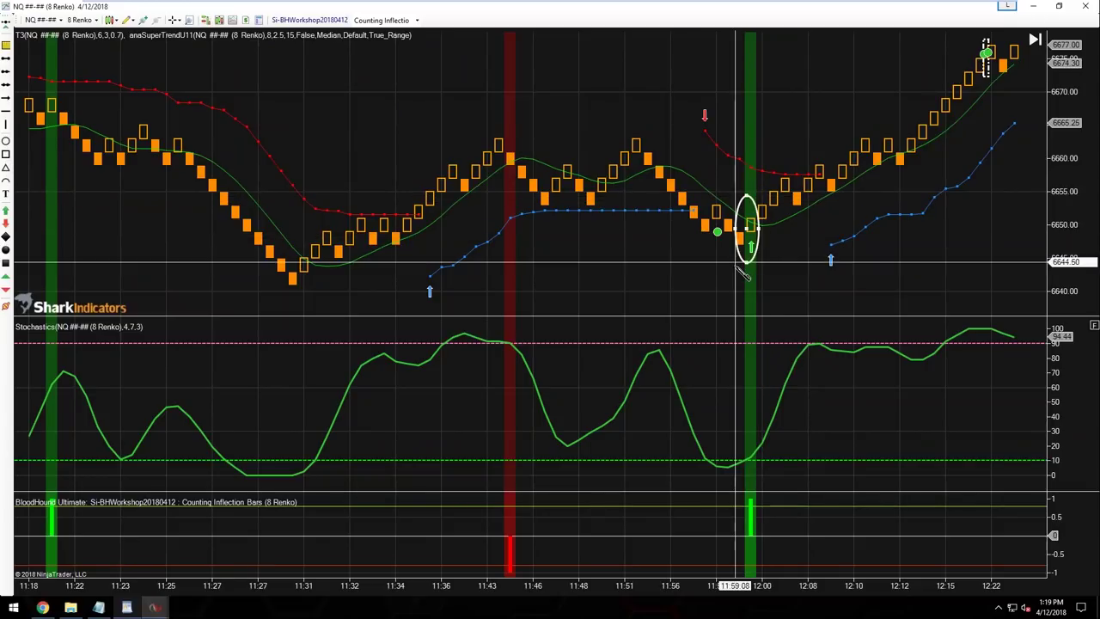
pyautogui.click(723, 467)
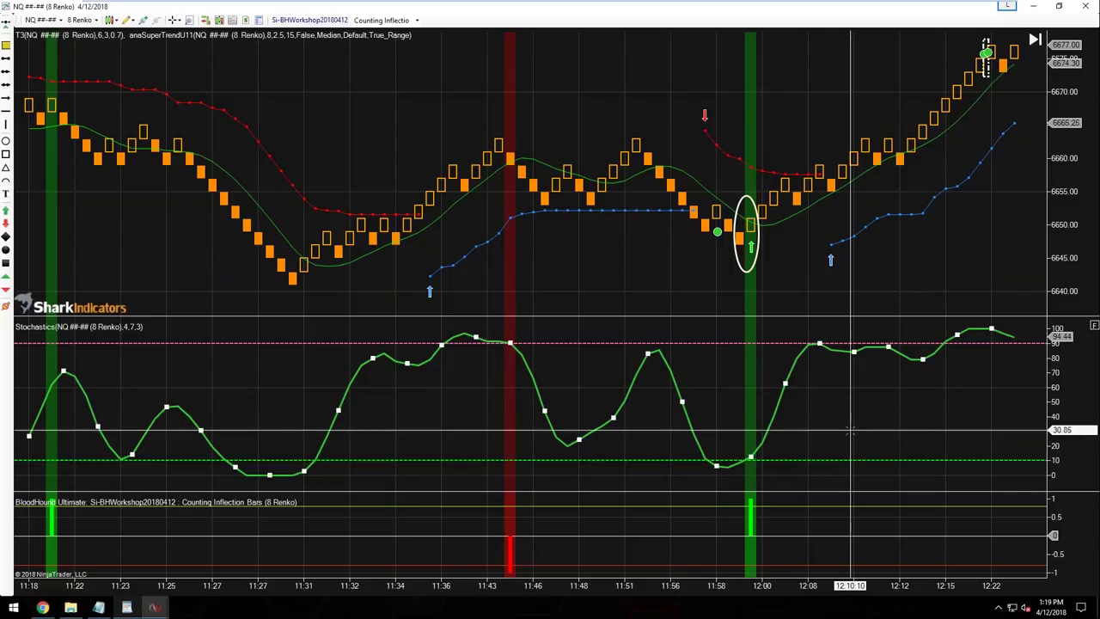
# - Circle the inflection at the red 11:46 signal bar, marking the first inflection with a red diamond and the second with a red down arrow
pyautogui.moveTo(463, 421); pyautogui.dragTo(530, 422)
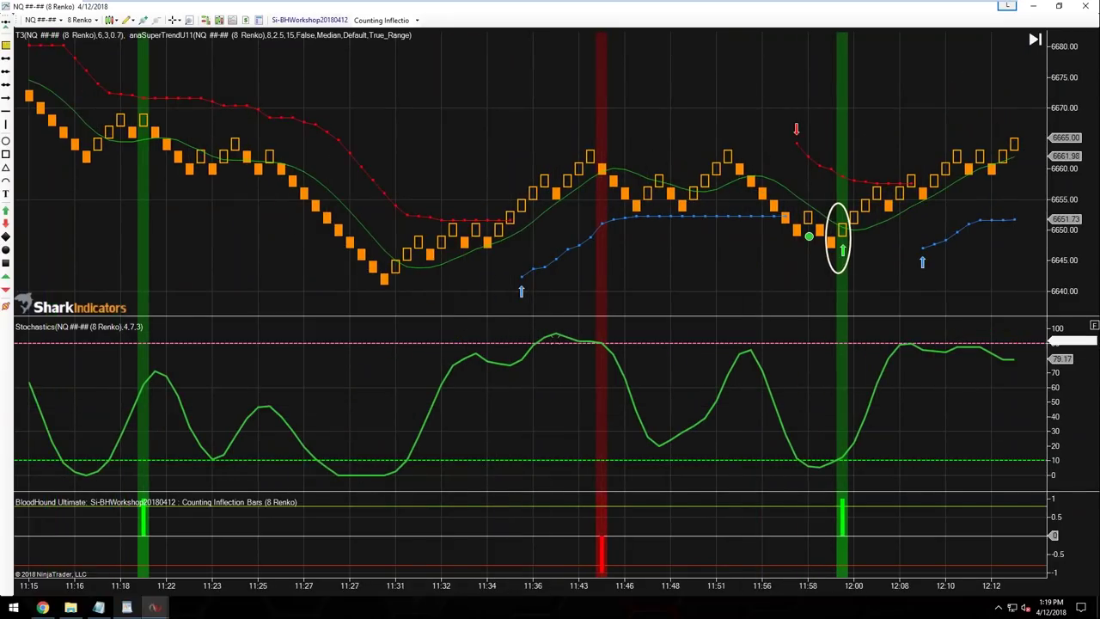
pyautogui.click(533, 346)
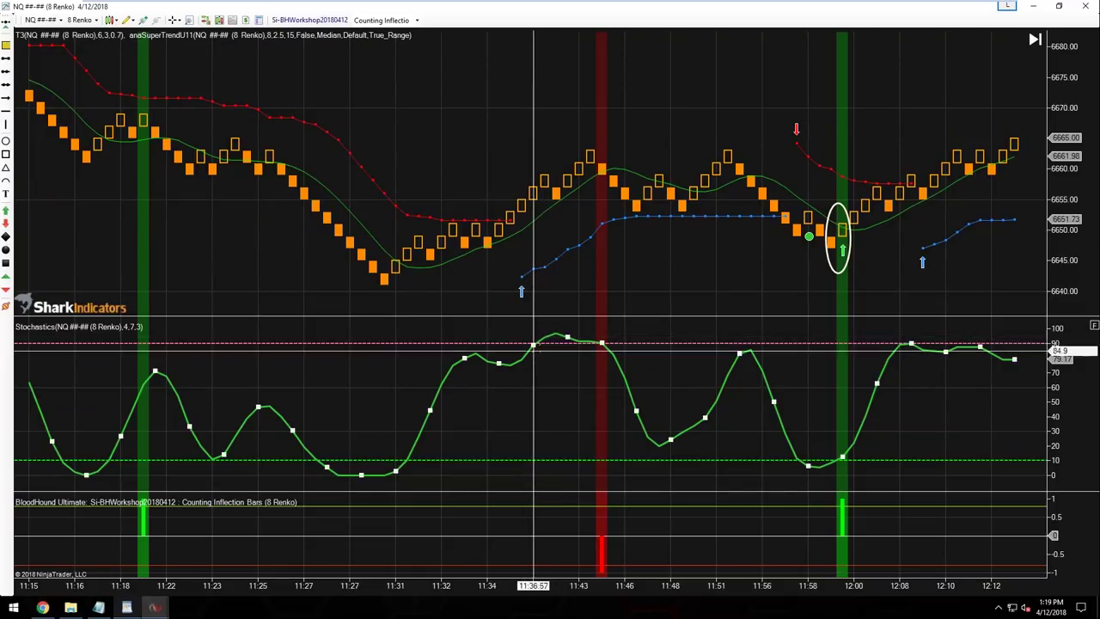
pyautogui.click(549, 348)
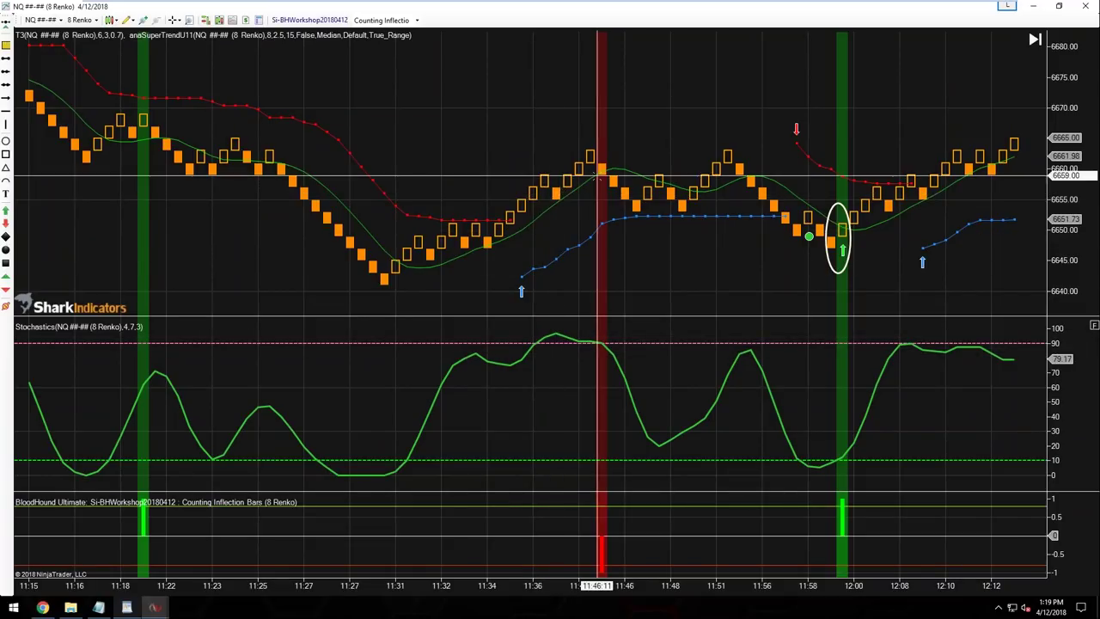
pyautogui.click(6, 142)
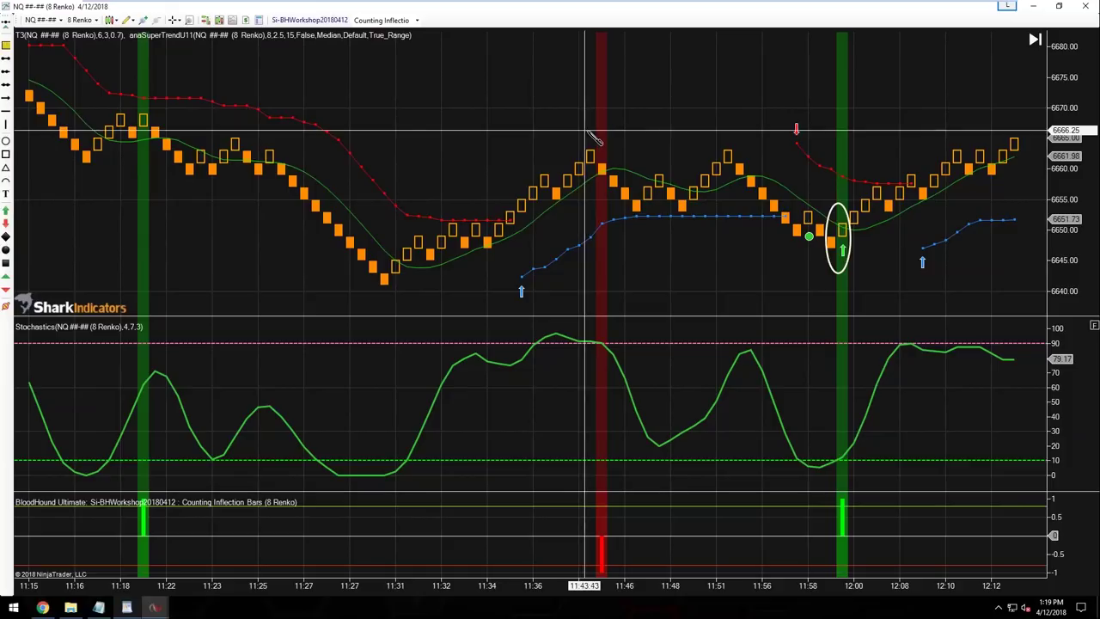
pyautogui.moveTo(588, 135); pyautogui.dragTo(618, 196)
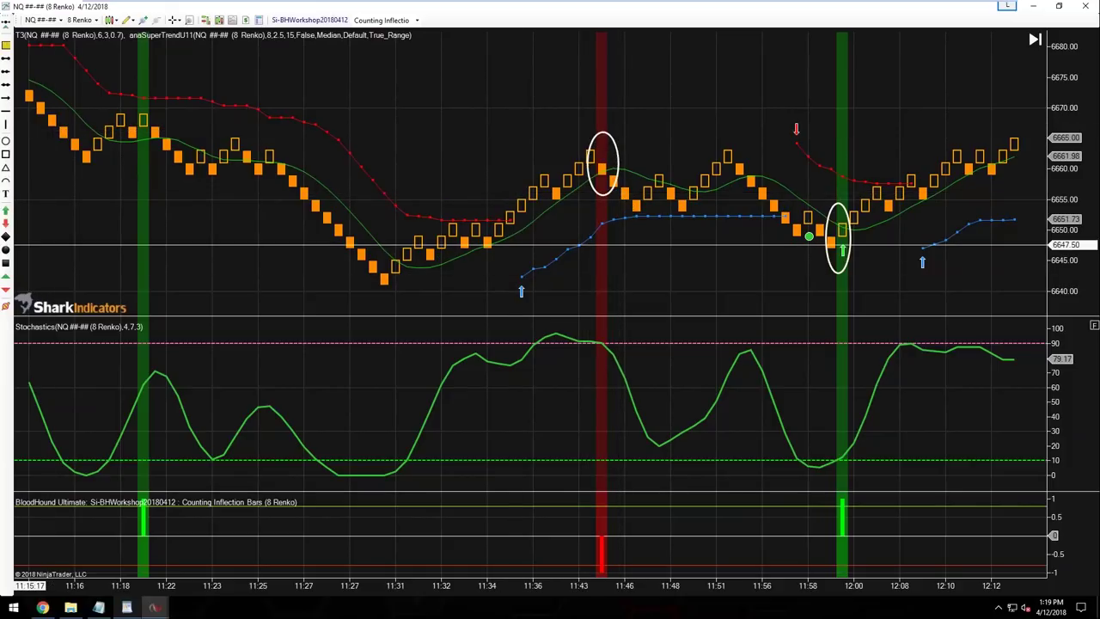
pyautogui.click(557, 181)
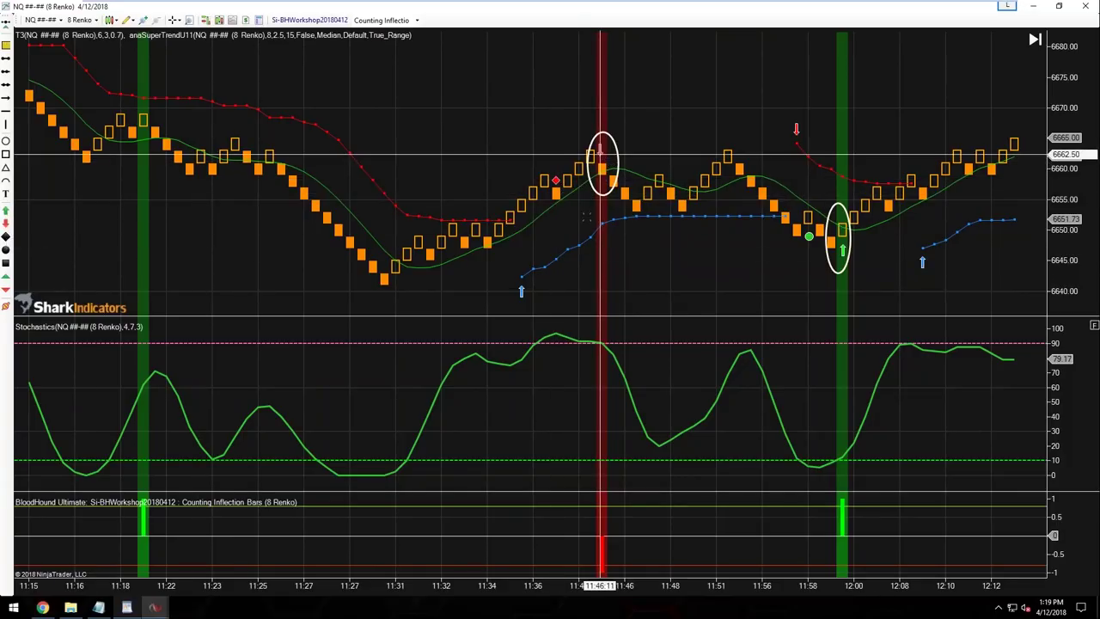
pyautogui.click(602, 155)
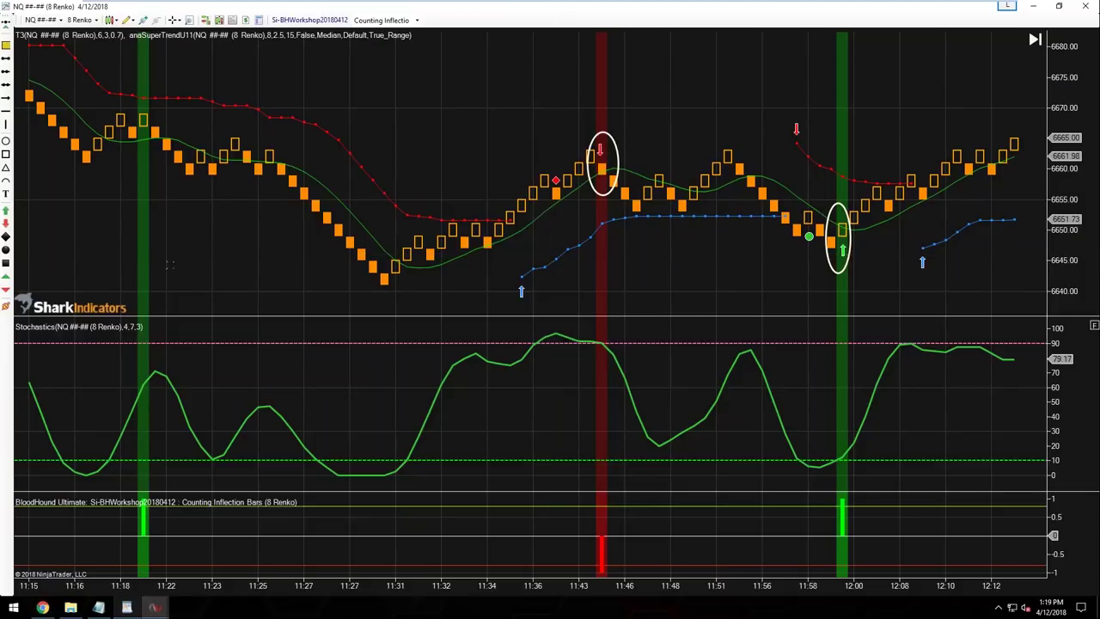
# - Mark the first inflections with green dots and the second with green up arrows for the earlier buy signals near 11:11 and 11:20
pyautogui.moveTo(361, 275); pyautogui.dragTo(560, 277)
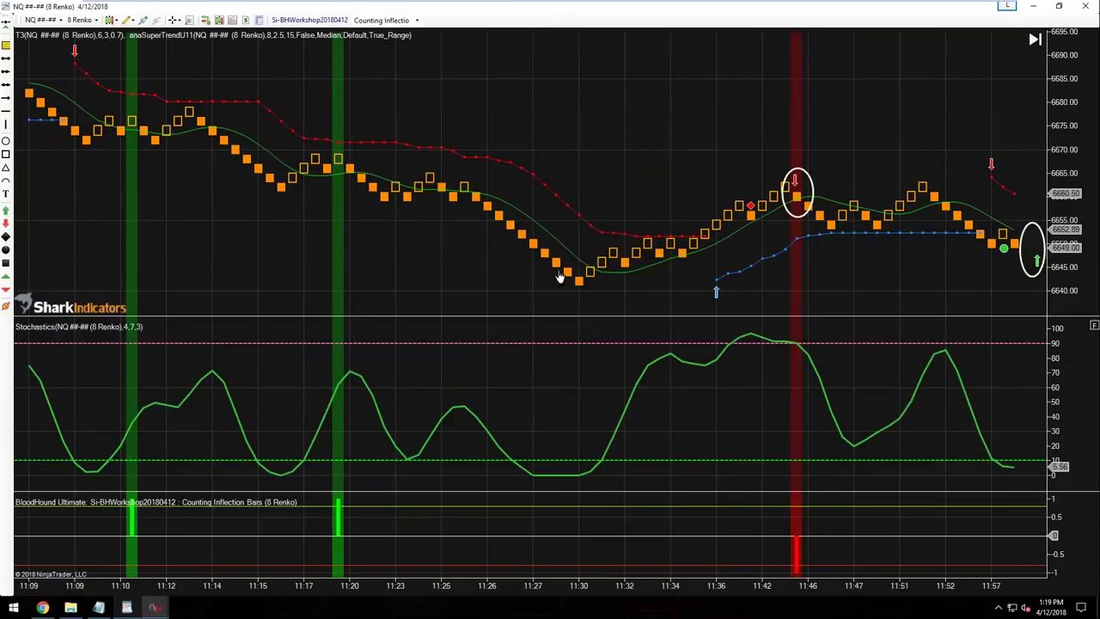
pyautogui.scroll(5, 550, 278)
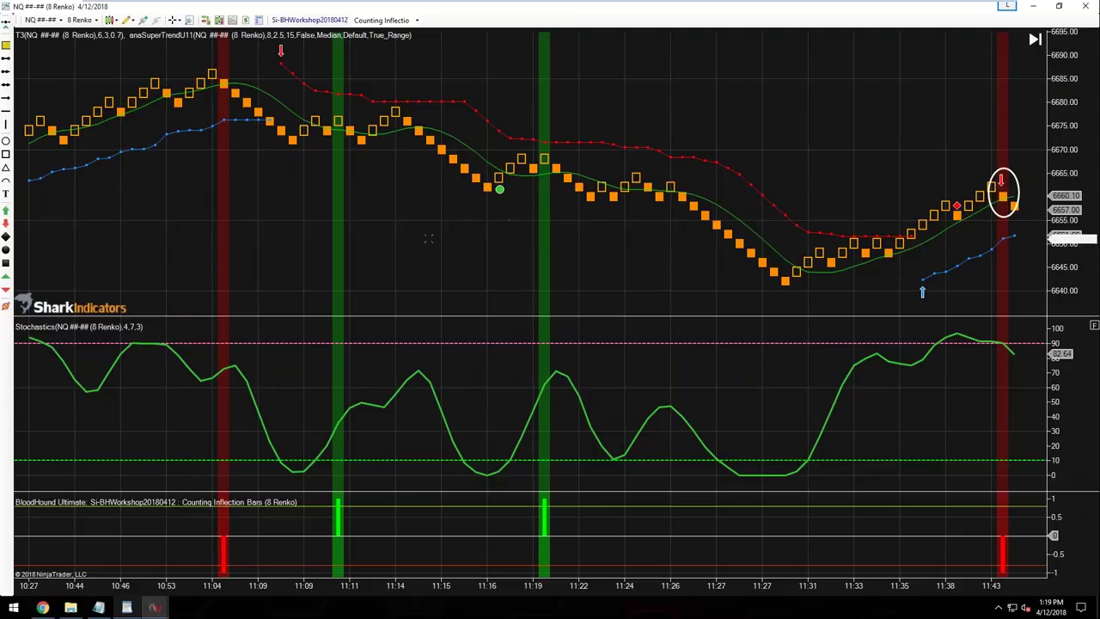
pyautogui.click(6, 212)
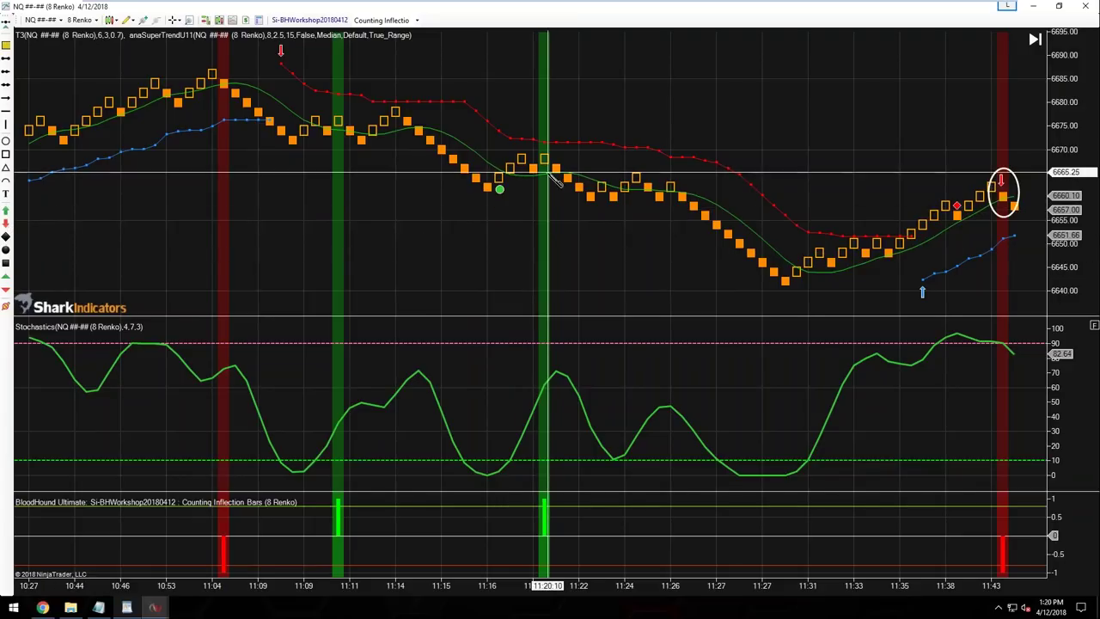
pyautogui.click(544, 177)
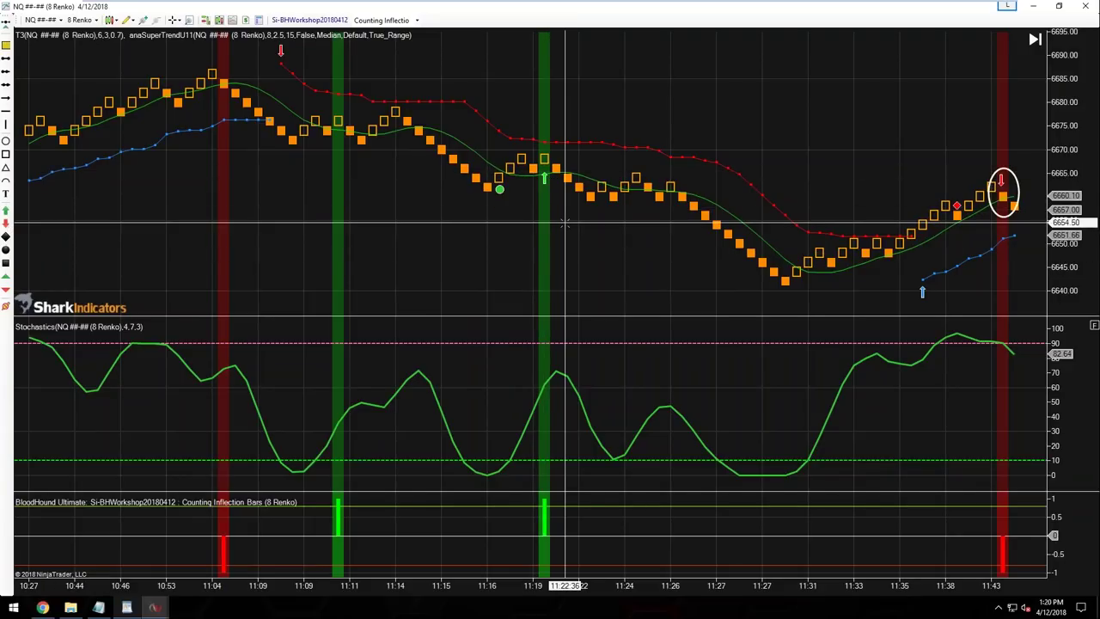
pyautogui.click(303, 142)
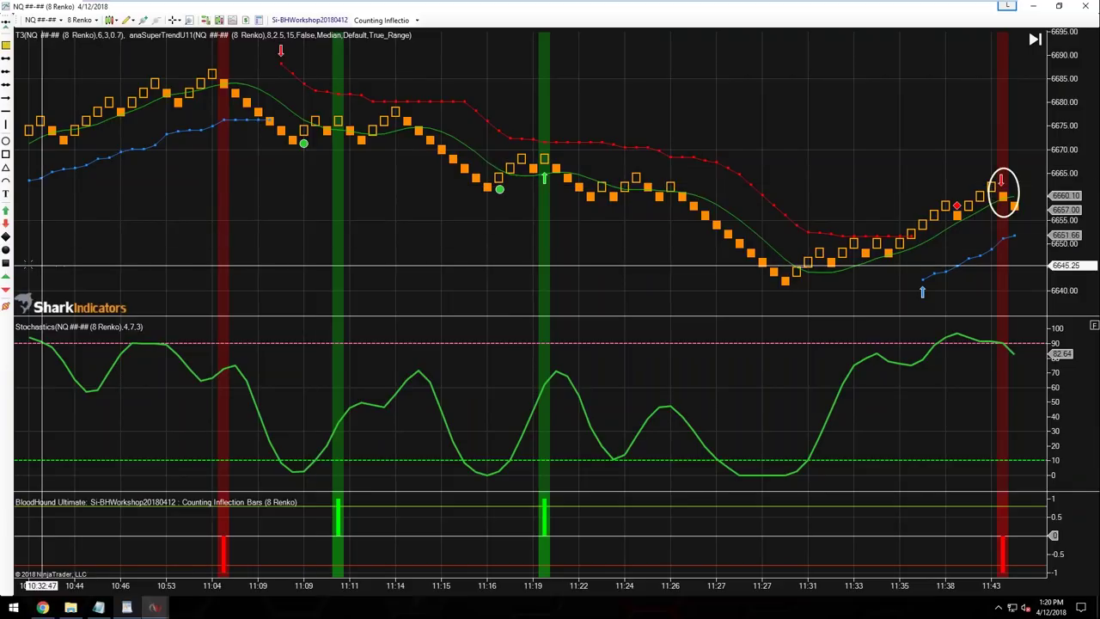
pyautogui.click(339, 137)
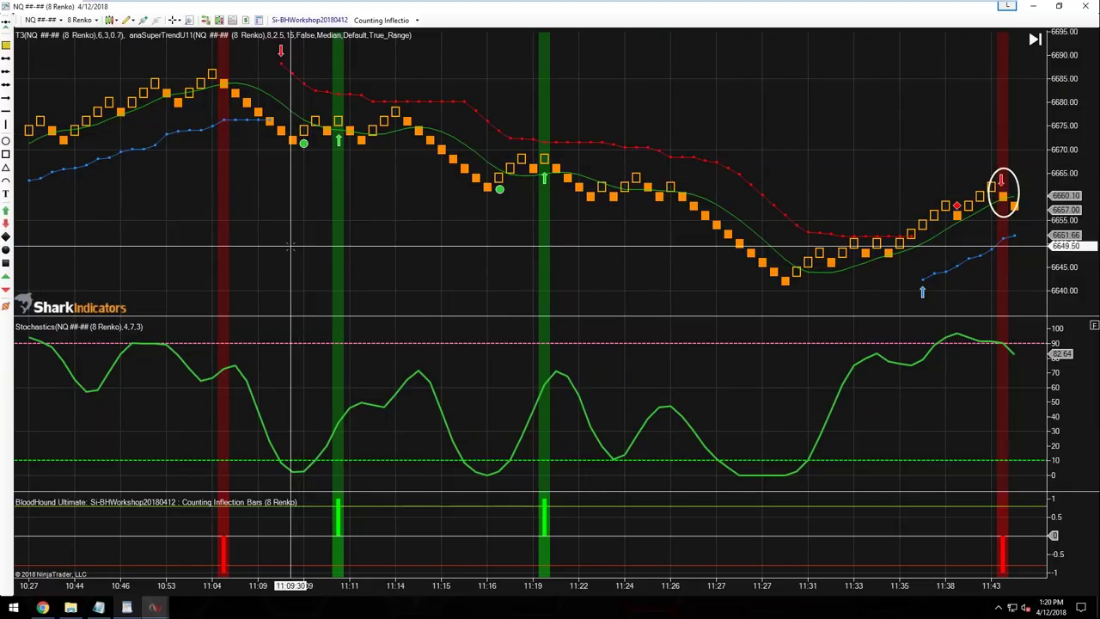
# - Mark the earlier 11:09 sell signal with a red diamond at its first inflection and a red down arrow at its second
pyautogui.scroll(5, 542, 253)
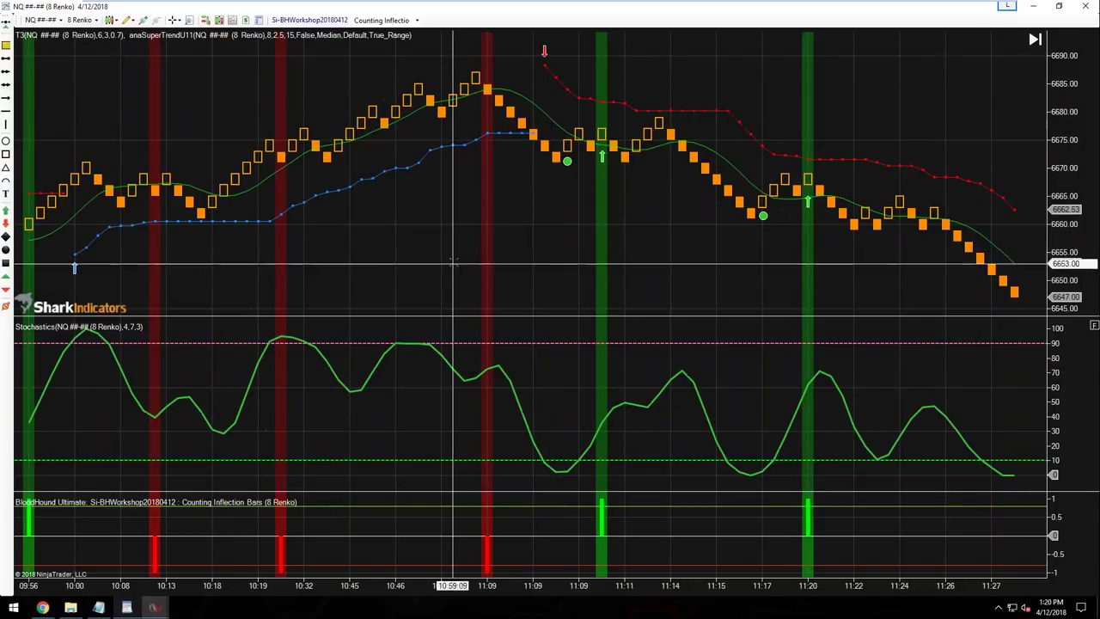
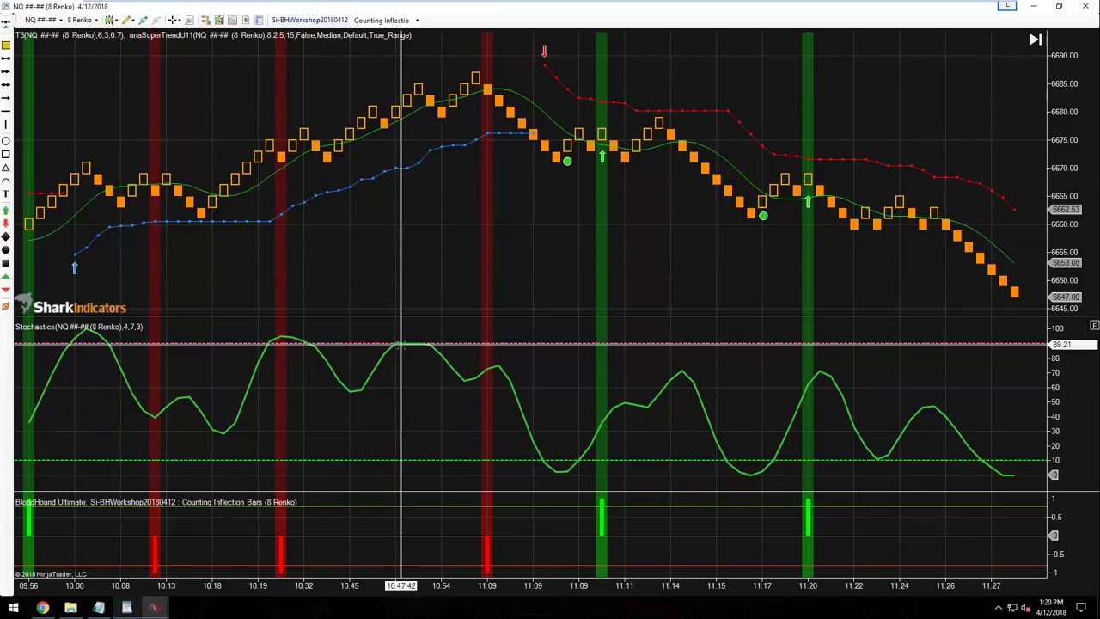
pyautogui.click(6, 239)
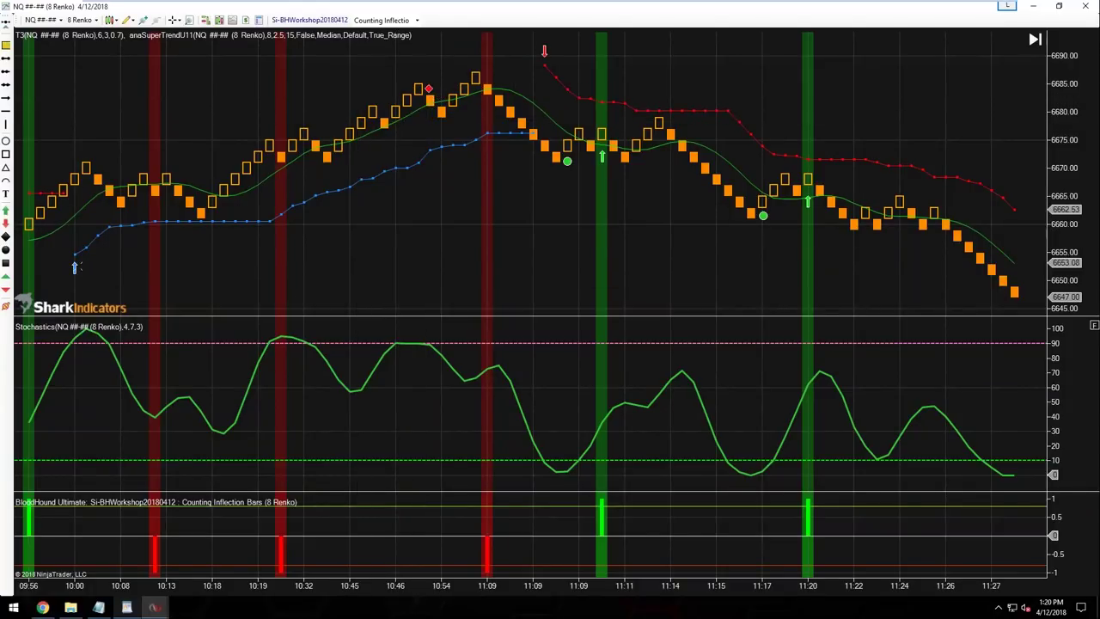
pyautogui.click(6, 224)
pyautogui.click(494, 90)
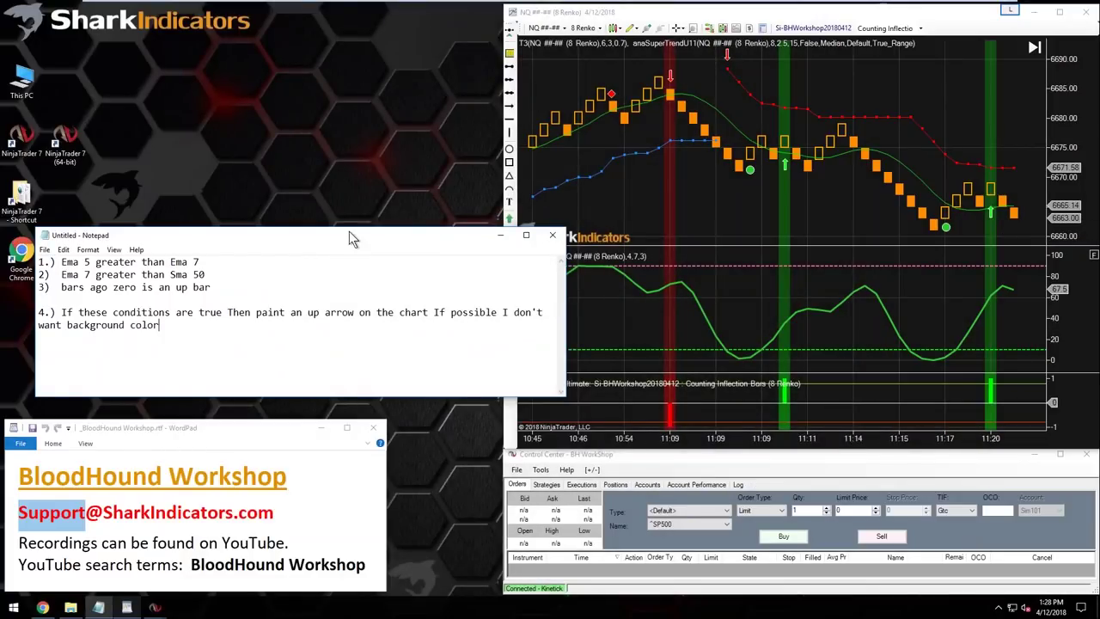
# - Move the Notepad note below the chart and highlight its Ema 5 over Ema 7 and Ema 7 over Sma 50 conditions for review
pyautogui.moveTo(350, 241); pyautogui.dragTo(832, 465)
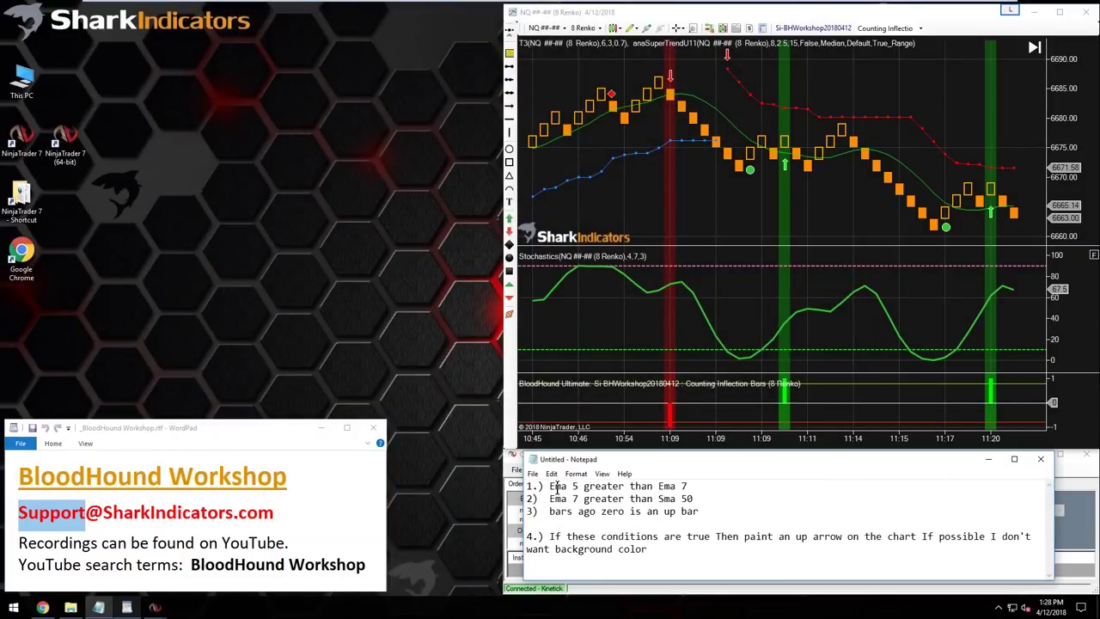
pyautogui.click(551, 486)
pyautogui.moveTo(551, 487); pyautogui.dragTo(697, 505)
pyautogui.click(552, 486)
pyautogui.moveTo(552, 487); pyautogui.dragTo(702, 500)
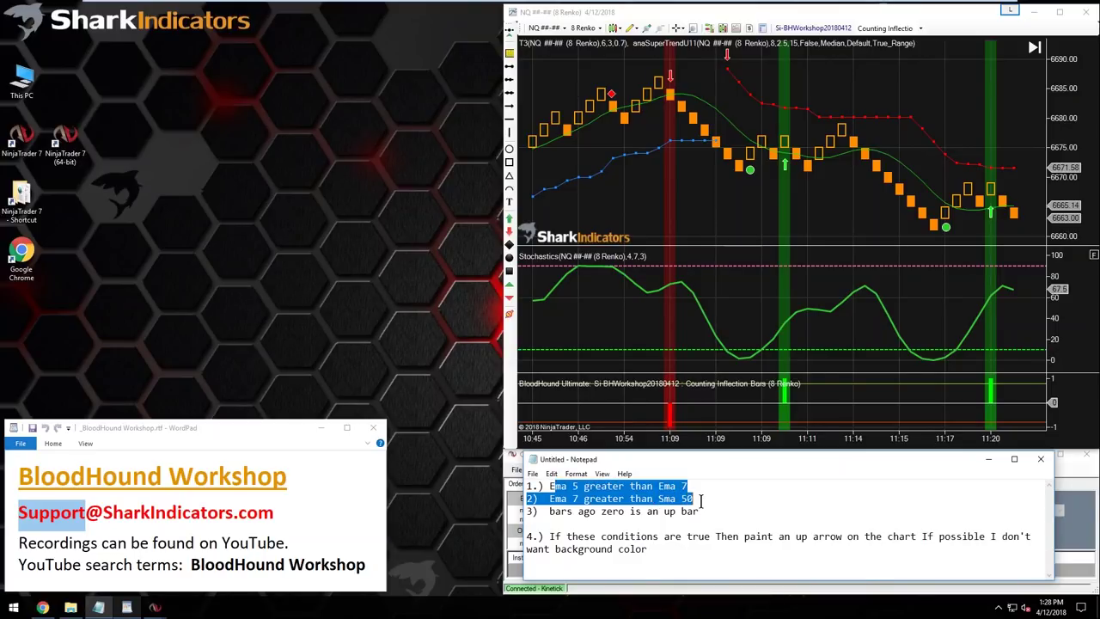
pyautogui.click(579, 486)
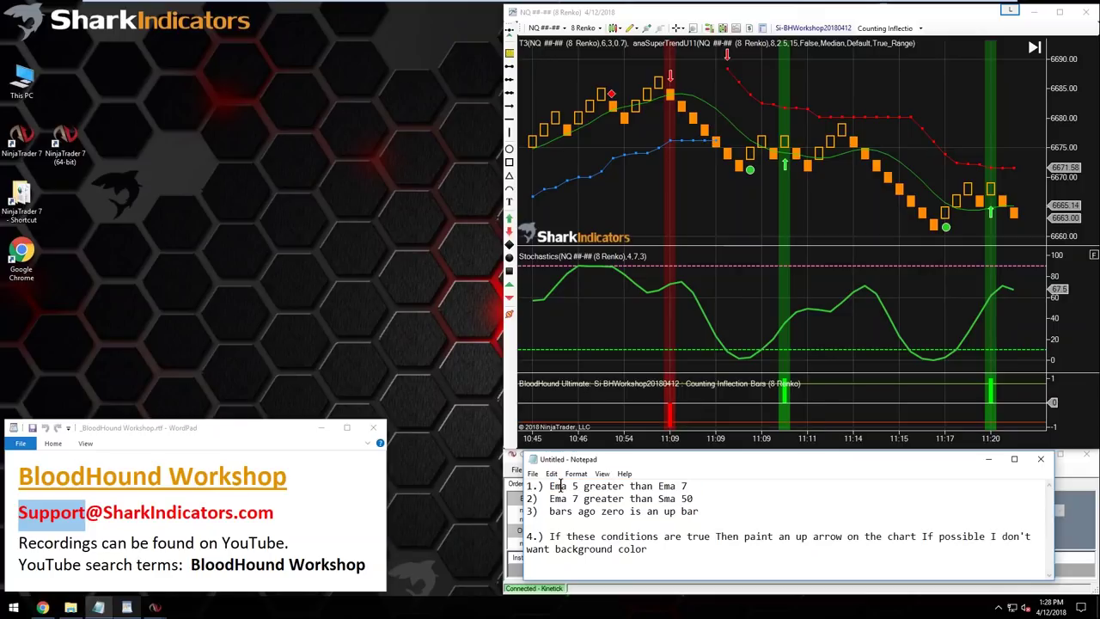
# - Review the note's three conditions, highlighting the Ema 5, Ema 7, Sma 50 and up bar terms
pyautogui.doubleClick(560, 485)
pyautogui.doubleClick(667, 487)
pyautogui.click(686, 487)
pyautogui.doubleClick(556, 499)
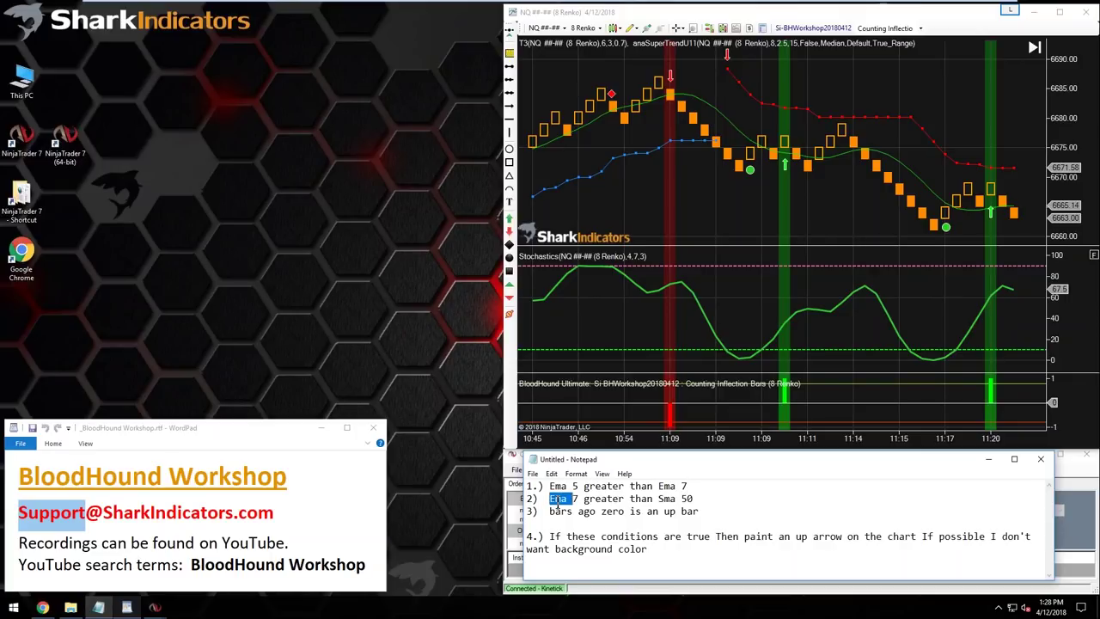
pyautogui.doubleClick(671, 499)
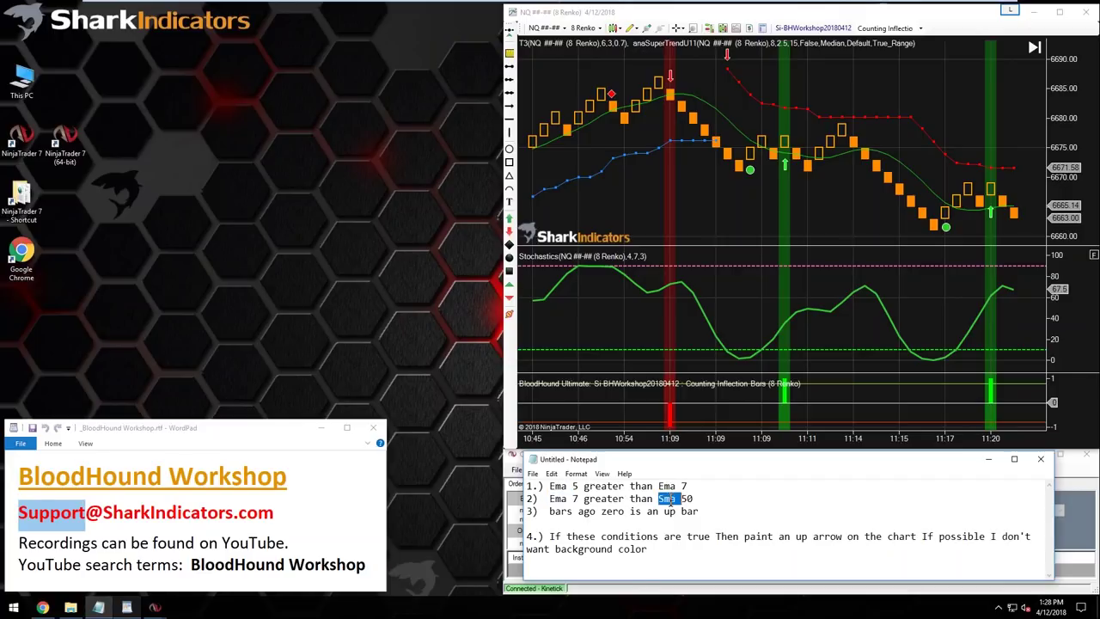
pyautogui.doubleClick(687, 498)
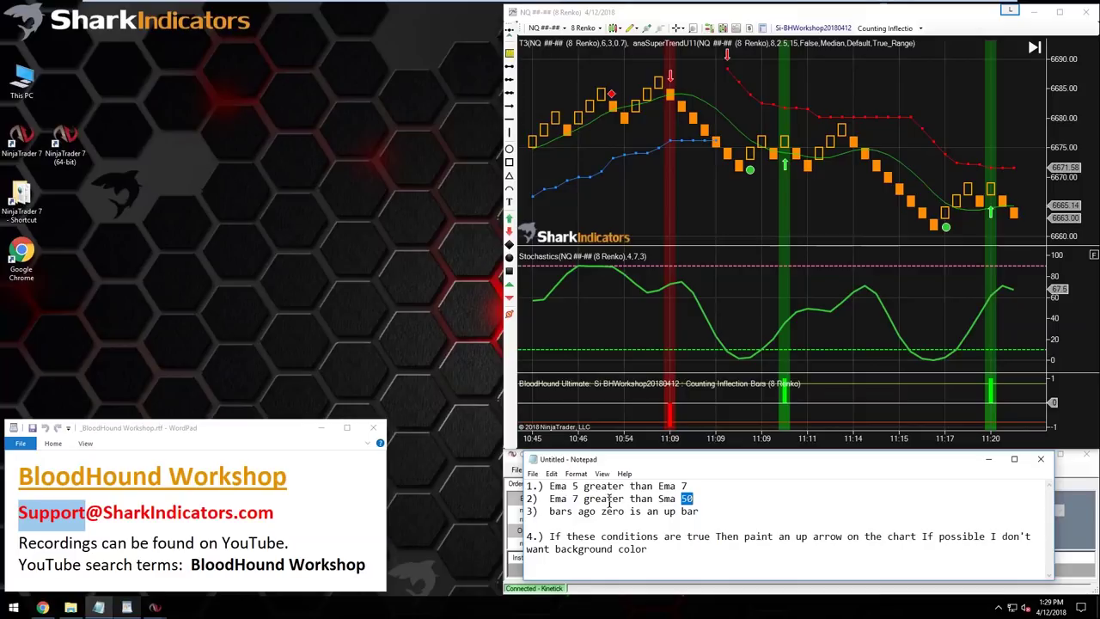
pyautogui.moveTo(664, 511); pyautogui.dragTo(702, 513)
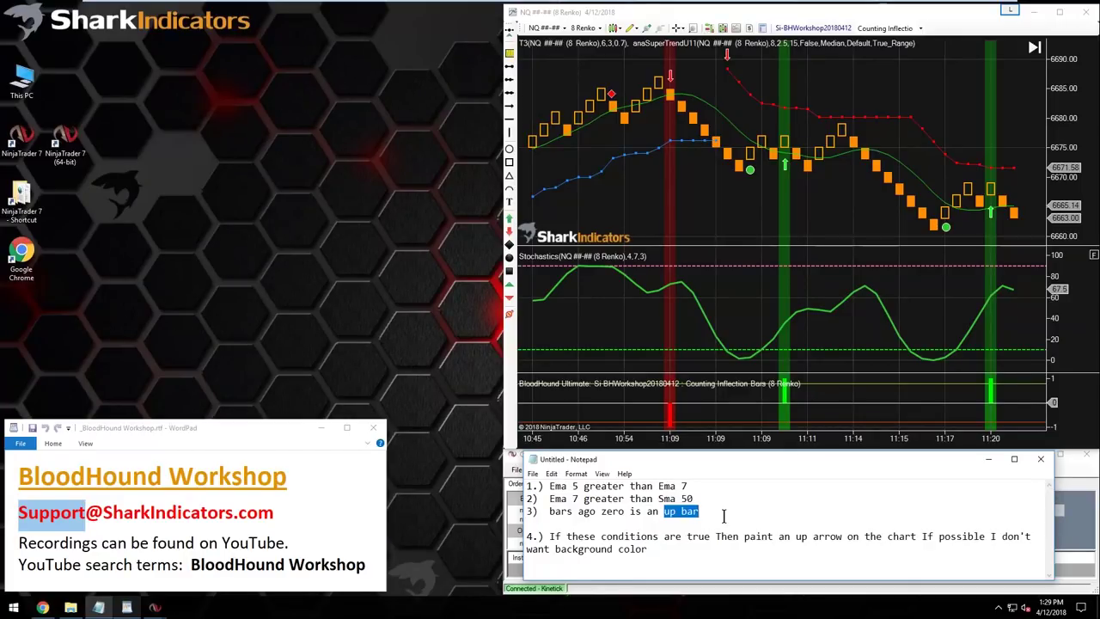
# - Enlarge the chart's price panel and add two EMA indicators with periods 5 and 7, plotting the 7-period EMA in red at width 3
pyautogui.click(699, 245)
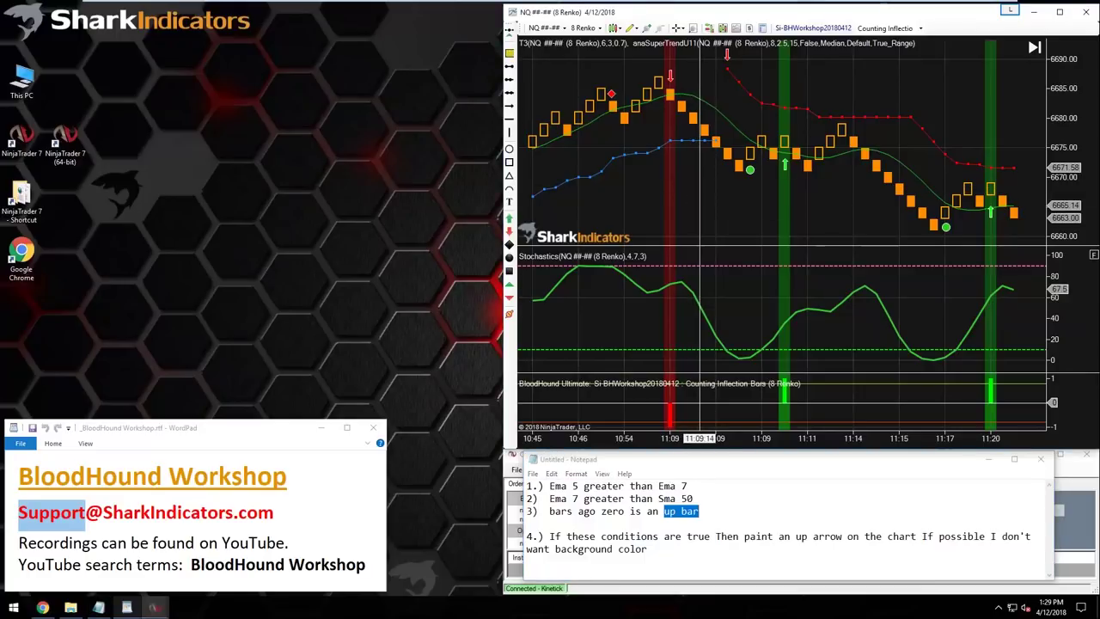
pyautogui.moveTo(700, 245); pyautogui.dragTo(702, 345)
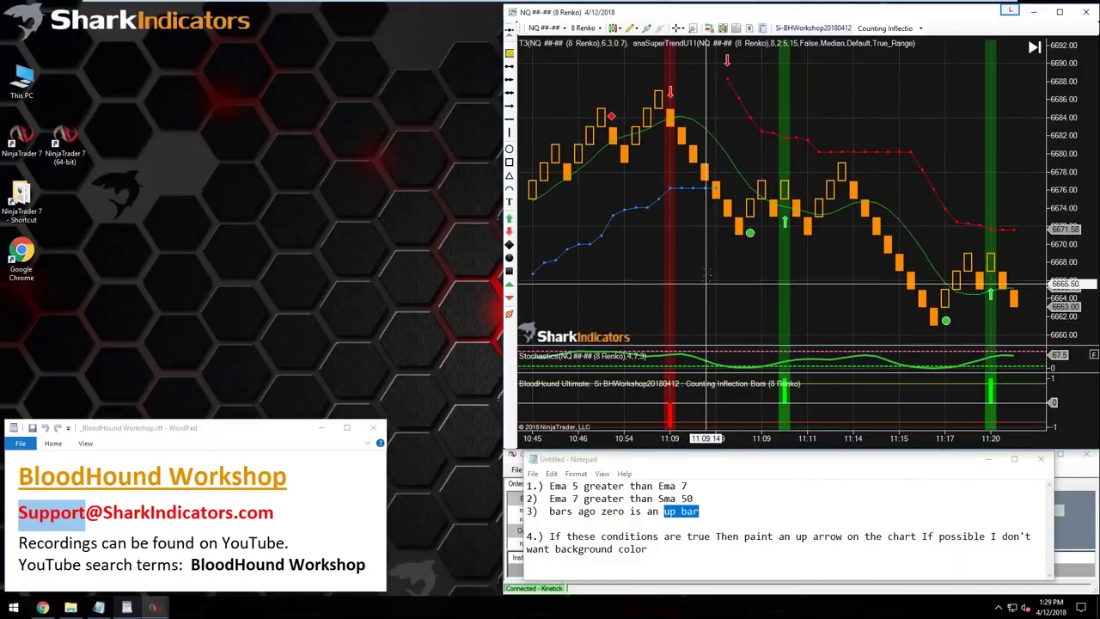
pyautogui.rightClick(560, 263)
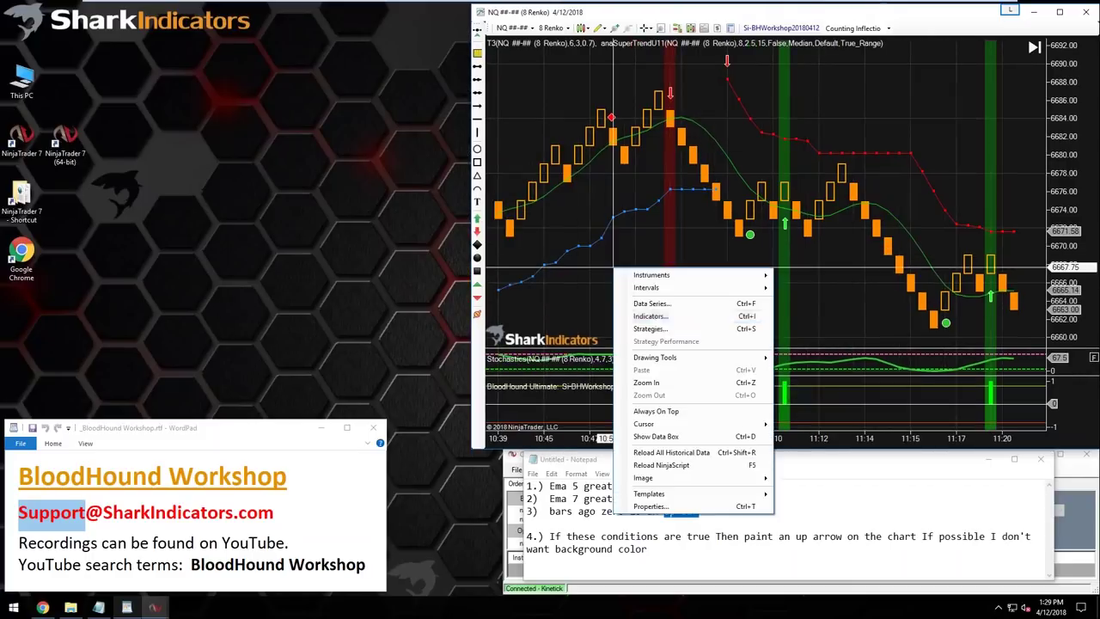
pyautogui.click(585, 287)
pyautogui.scroll(-10, 601, 172)
pyautogui.doubleClick(532, 258)
pyautogui.doubleClick(532, 257)
pyautogui.click(928, 66)
pyautogui.write('7')
pyautogui.click(783, 269)
pyautogui.click(775, 195)
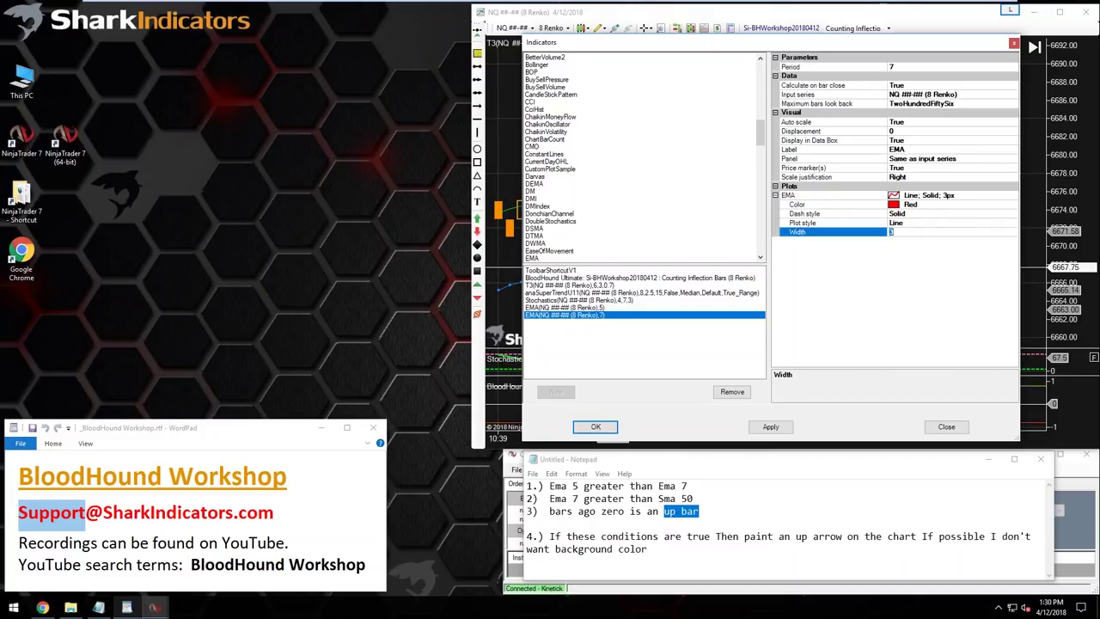
# - Change the plot colour of the 5-period EMA to Coral
pyautogui.click(945, 205)
pyautogui.click(1014, 205)
pyautogui.click(567, 307)
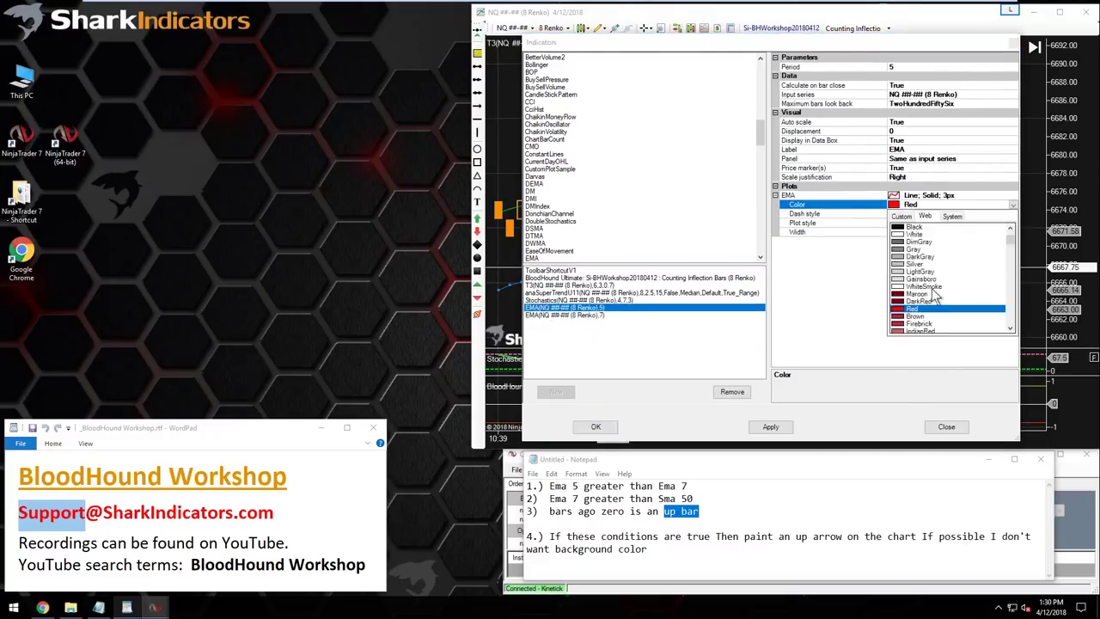
pyautogui.scroll(-15, 644, 172)
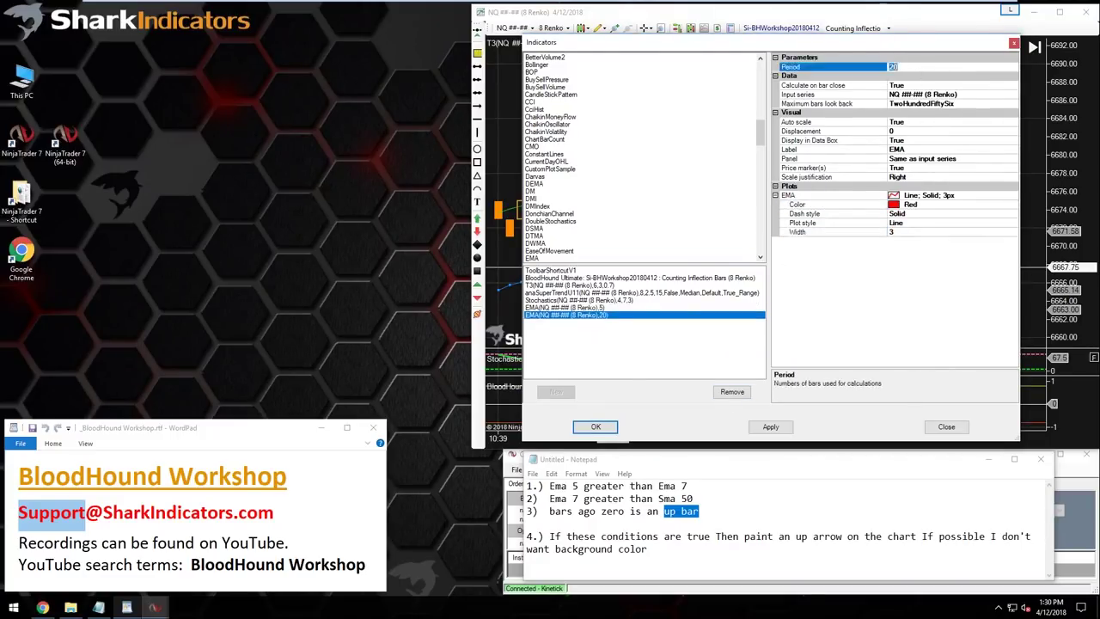
# - Add a 50-period SMA plotted as a solid white line of width 3 and apply the indicators to the chart
pyautogui.click(752, 257)
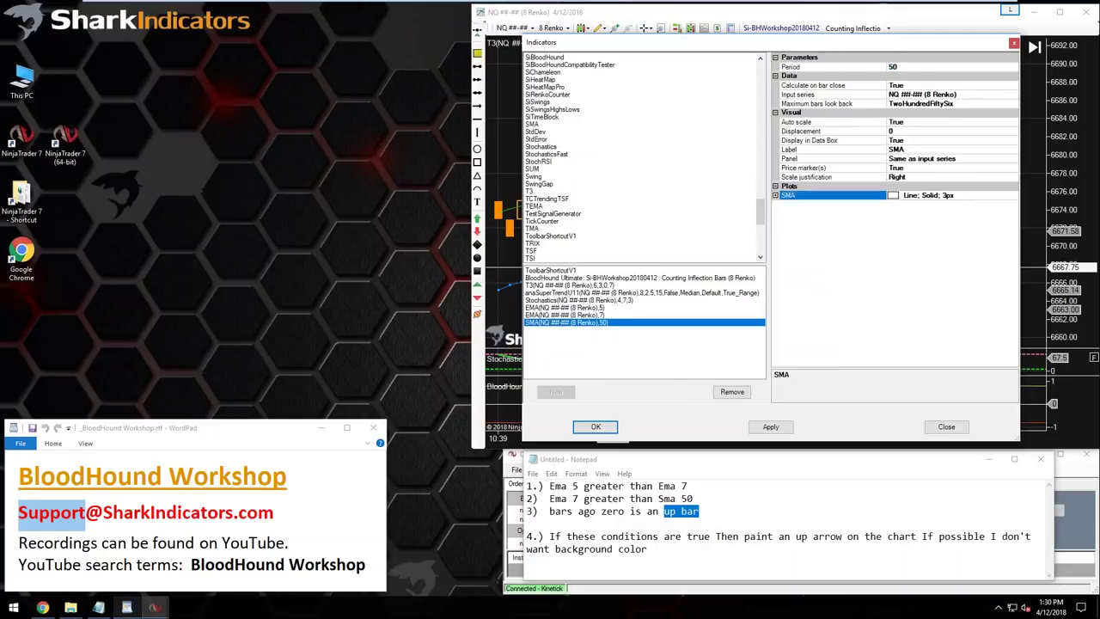
pyautogui.click(775, 195)
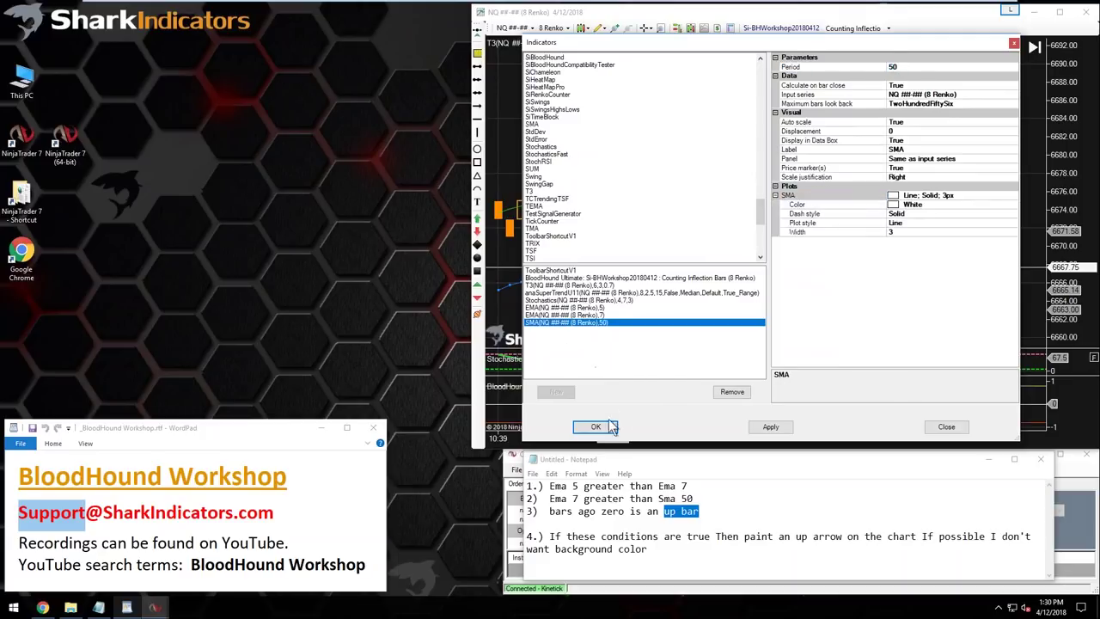
pyautogui.click(595, 428)
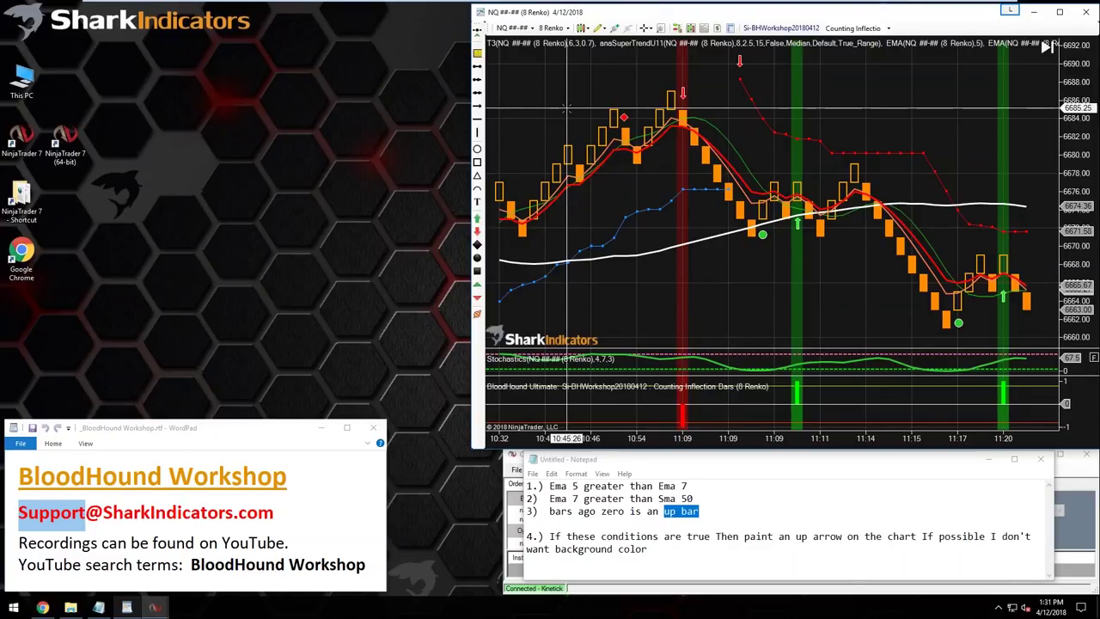
# - Switch the chart to 4 Range bars and thicken the EMA 5 and EMA 7 lines, setting EMA 7 to width 4
pyautogui.write('4R')
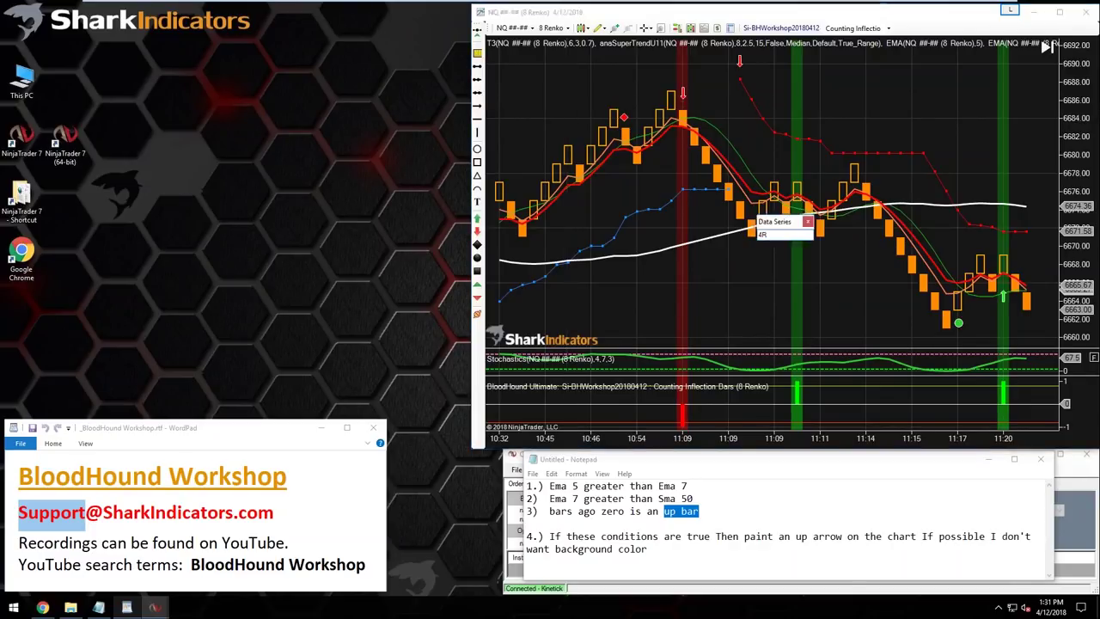
pyautogui.press('Return')
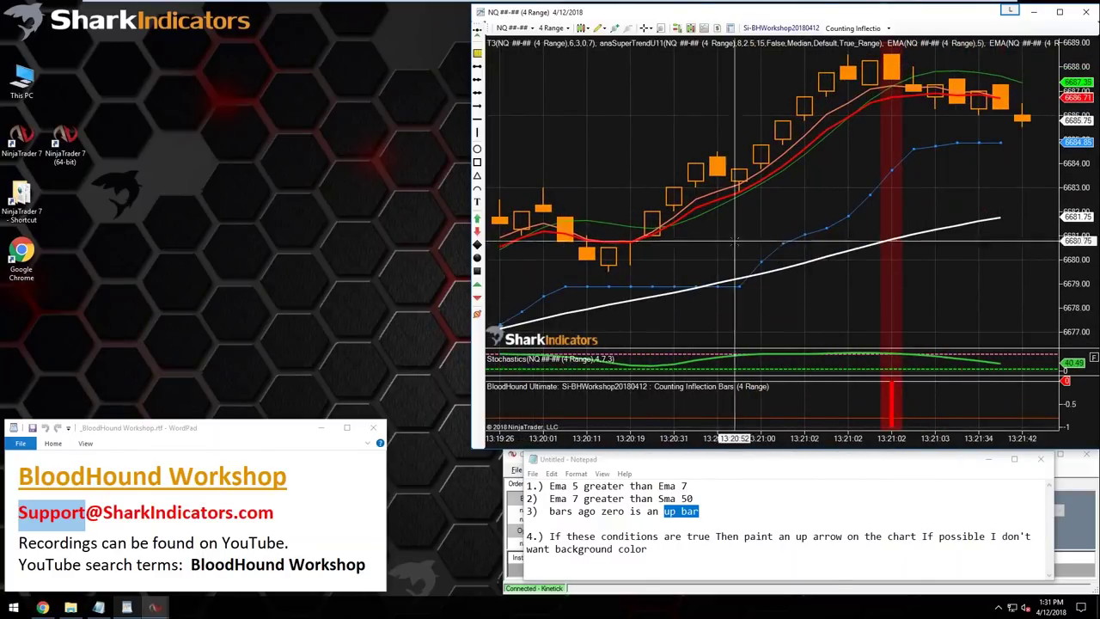
pyautogui.doubleClick(820, 117)
pyautogui.click(875, 249)
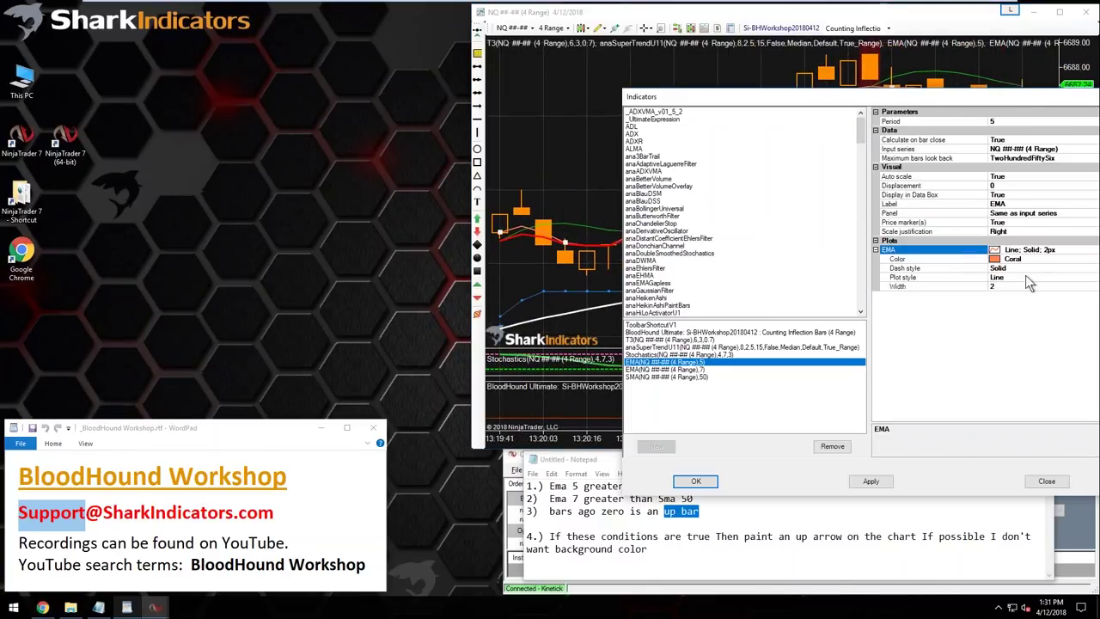
pyautogui.click(988, 286)
pyautogui.click(657, 369)
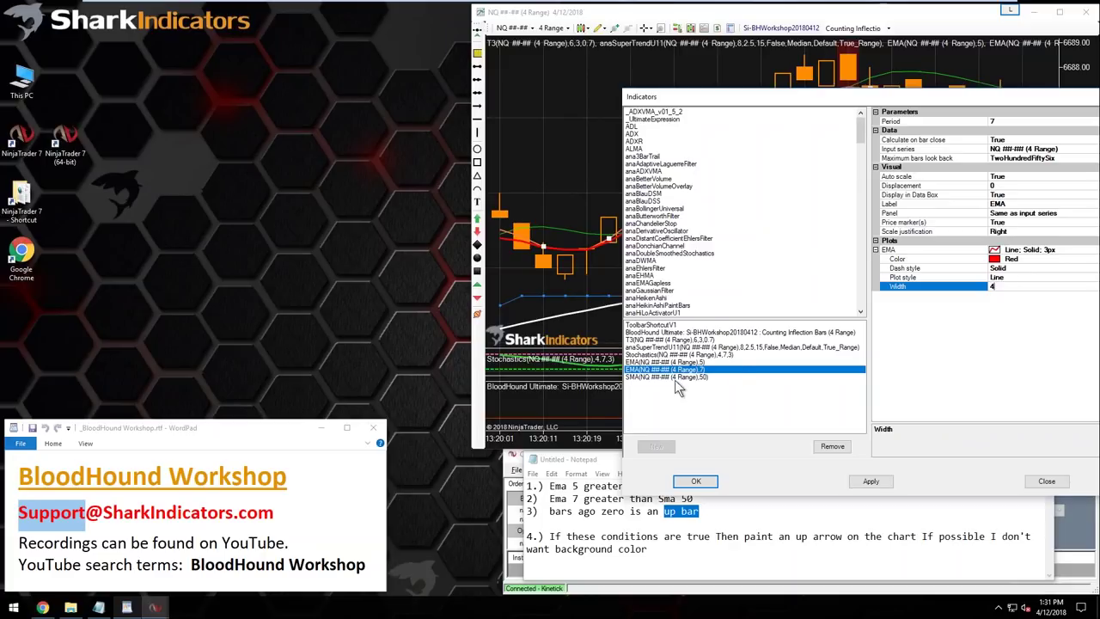
# - Set the SMA 50 line's width to 4 and apply the indicator changes to the chart
pyautogui.click(675, 377)
pyautogui.doubleClick(945, 249)
pyautogui.click(996, 286)
pyautogui.write('4')
pyautogui.click(875, 249)
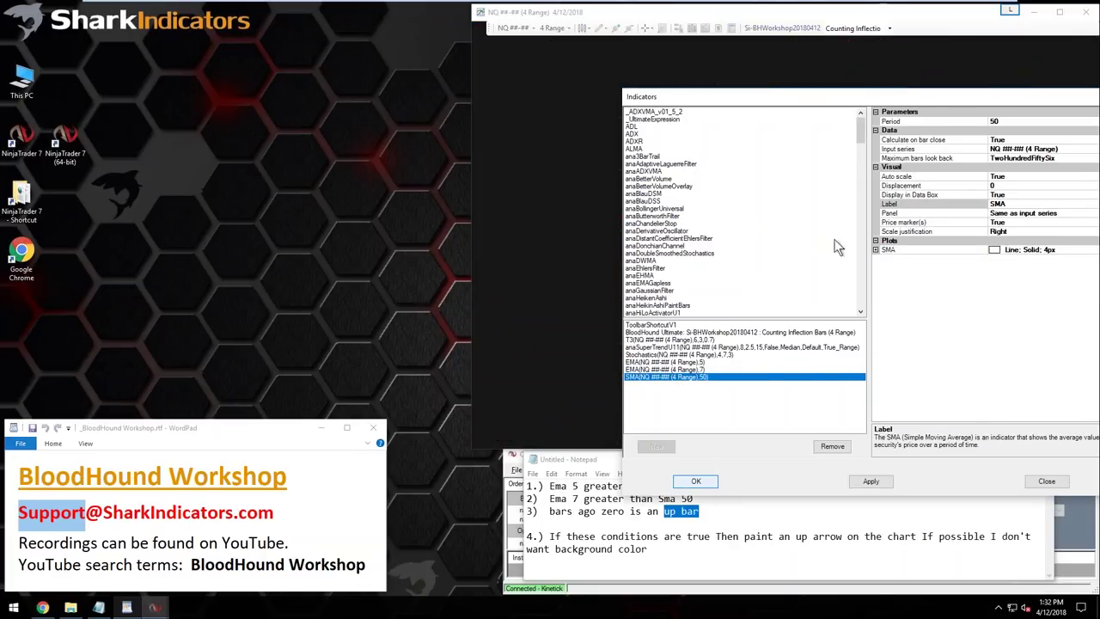
pyautogui.press('Return')
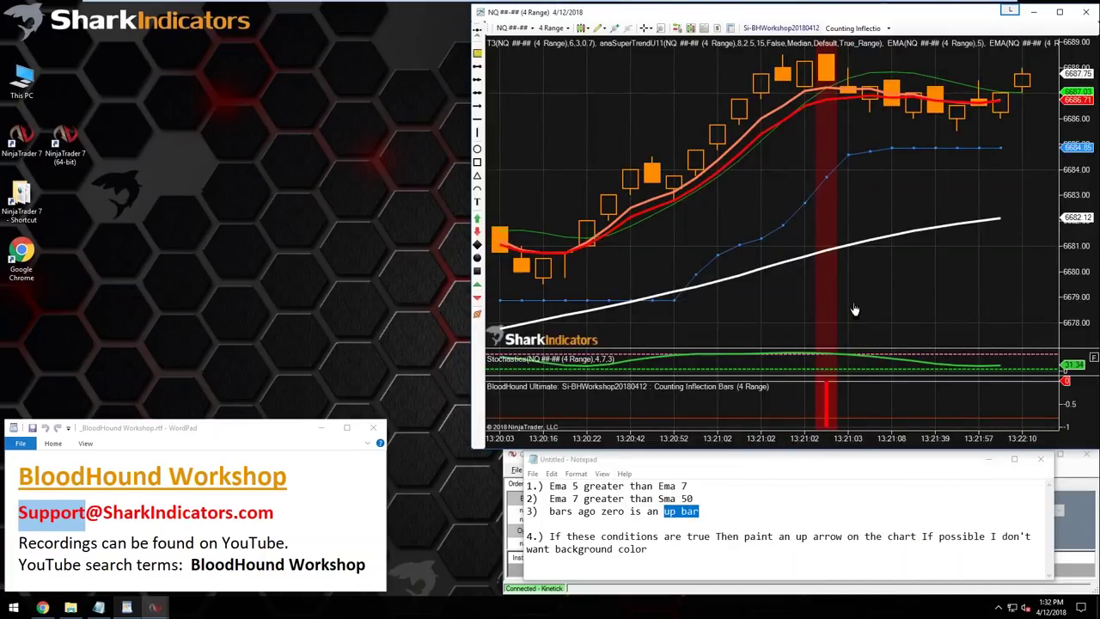
# - Draw a rectangle around the rising up bars near 13:21:02, and select the EMA 5, EMA 7 and SMA 50 lines in turn
pyautogui.middleClick(880, 66)
pyautogui.moveTo(878, 66); pyautogui.dragTo(772, 281)
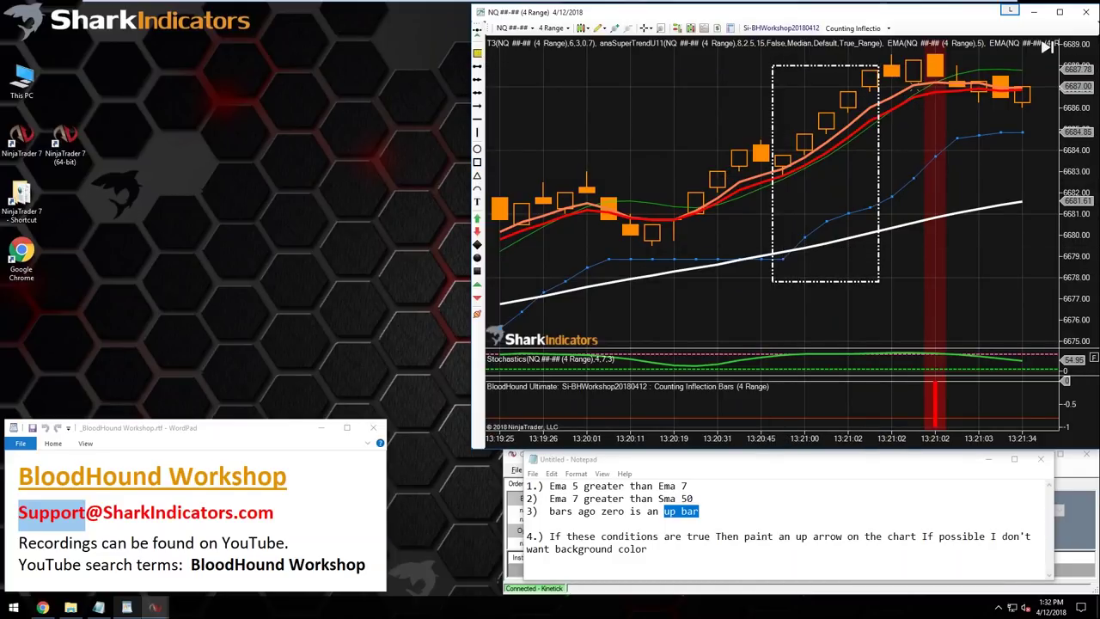
pyautogui.click(852, 125)
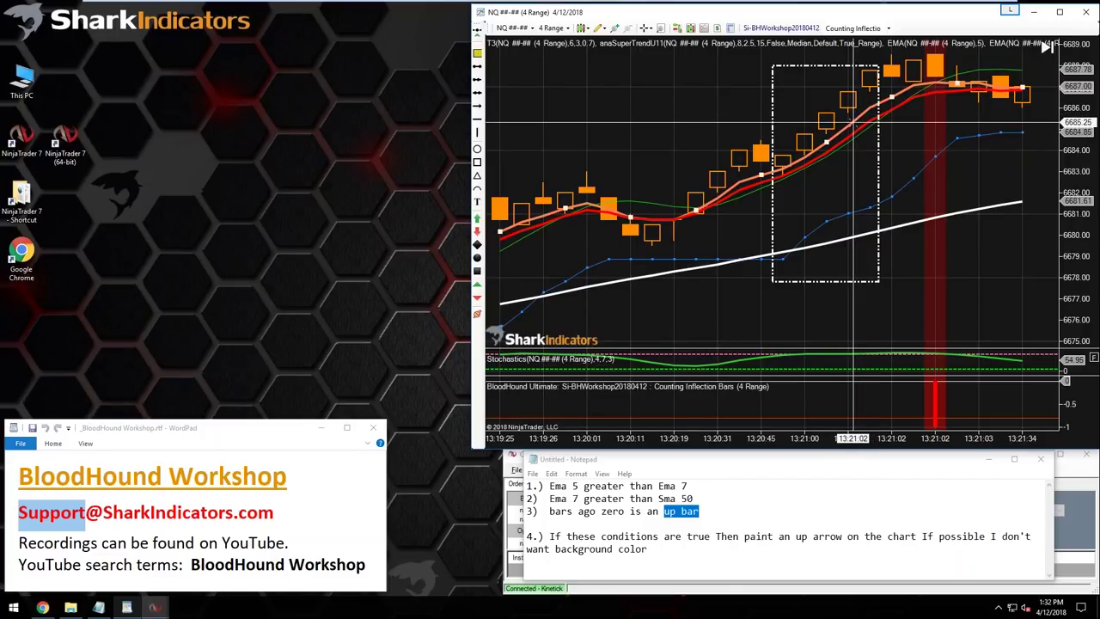
pyautogui.click(855, 130)
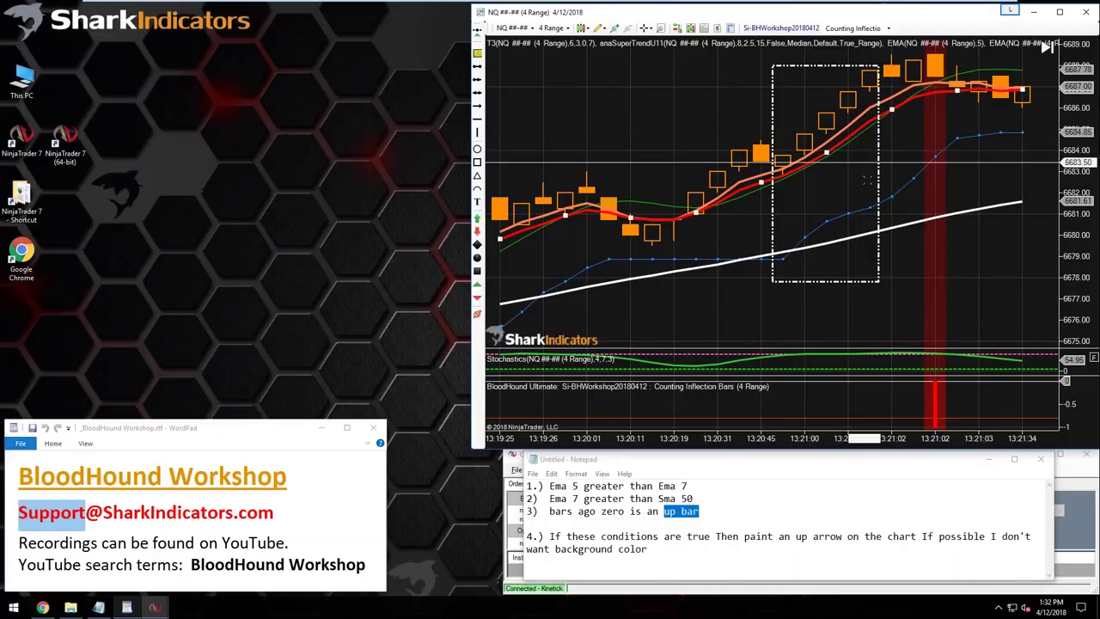
pyautogui.click(859, 233)
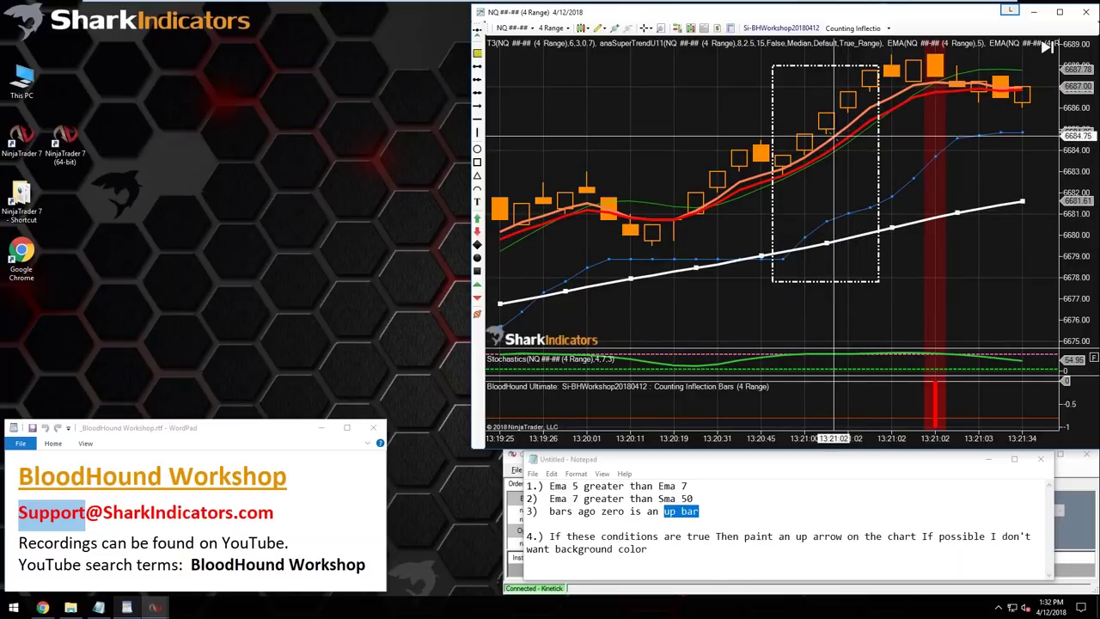
# - Compare the boxed bars with the note by highlighting its EMA 5/EMA 7, EMA 7/SMA 50 and up bar conditions
pyautogui.click(568, 485)
pyautogui.moveTo(554, 486); pyautogui.dragTo(690, 488)
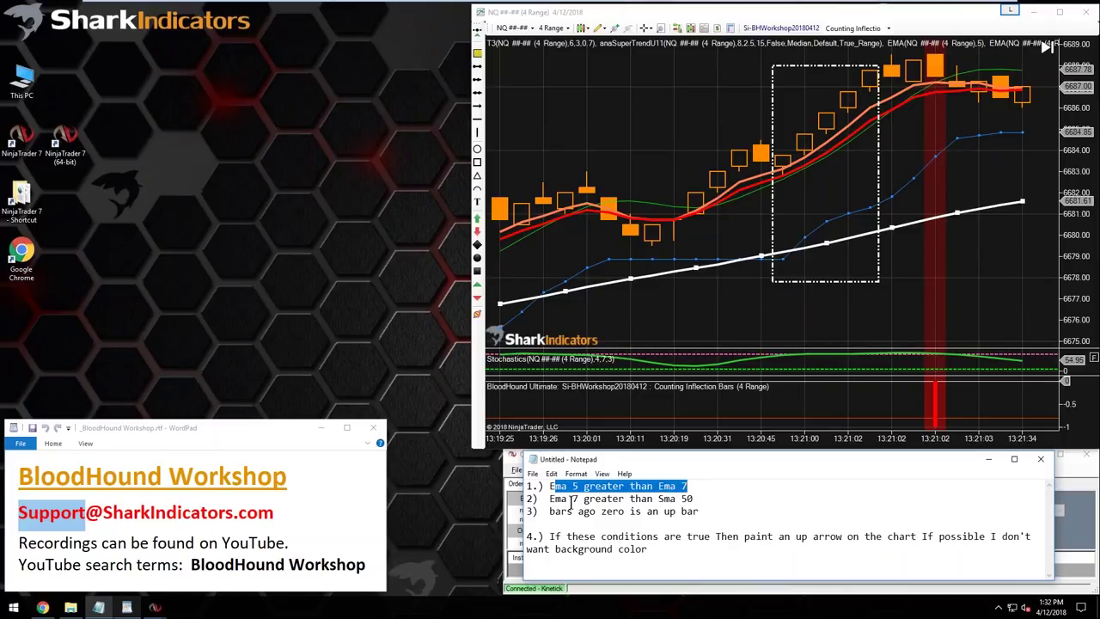
pyautogui.moveTo(553, 498); pyautogui.dragTo(693, 498)
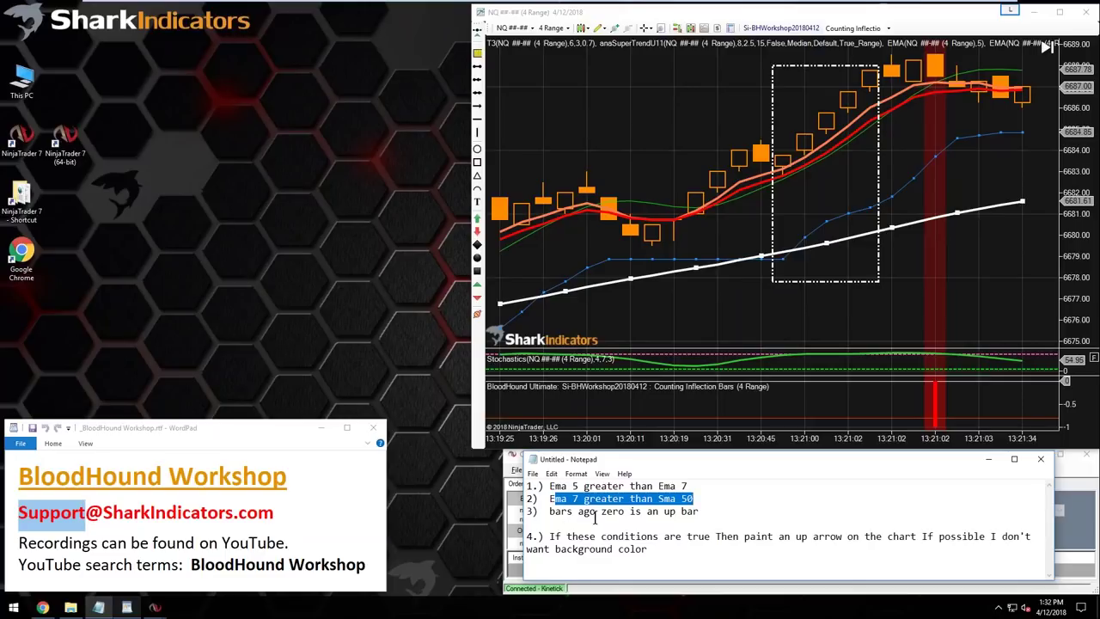
pyautogui.moveTo(667, 513); pyautogui.dragTo(702, 511)
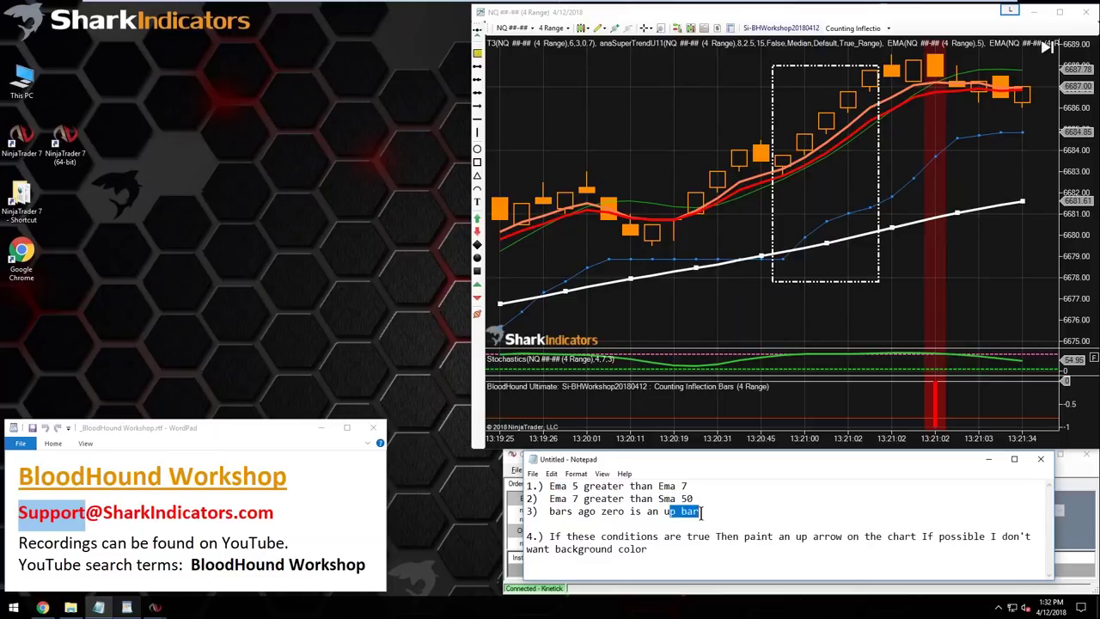
pyautogui.click(681, 156)
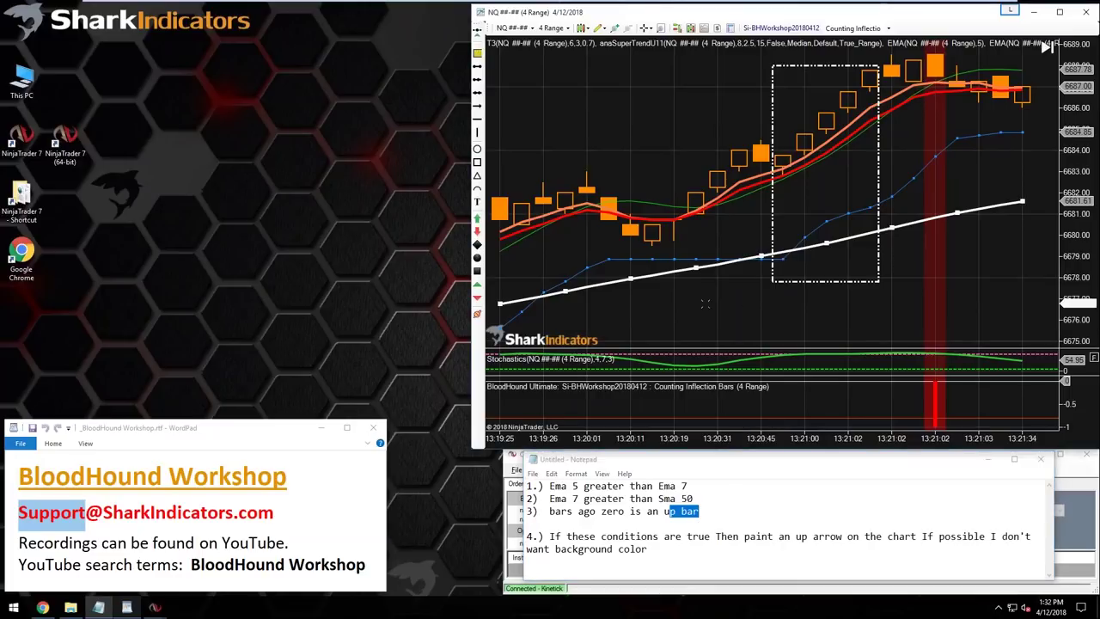
# - Open the Si-BHWorkshop20180412 template editor and enlarge its window to cover the empty desktop area
pyautogui.click(778, 28)
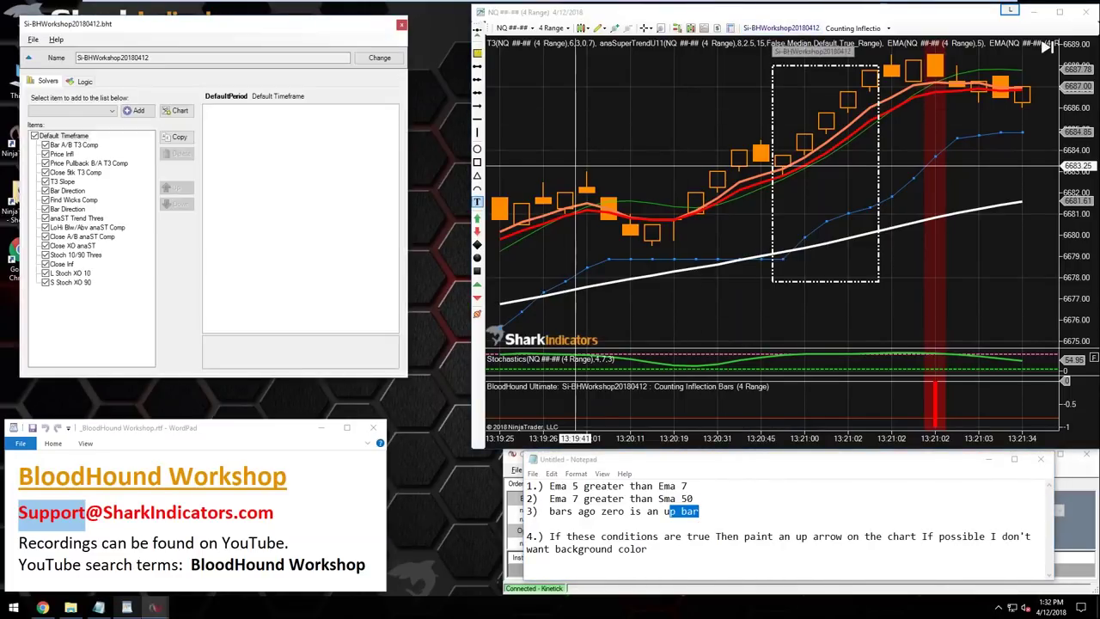
pyautogui.moveTo(171, 33); pyautogui.dragTo(155, 19)
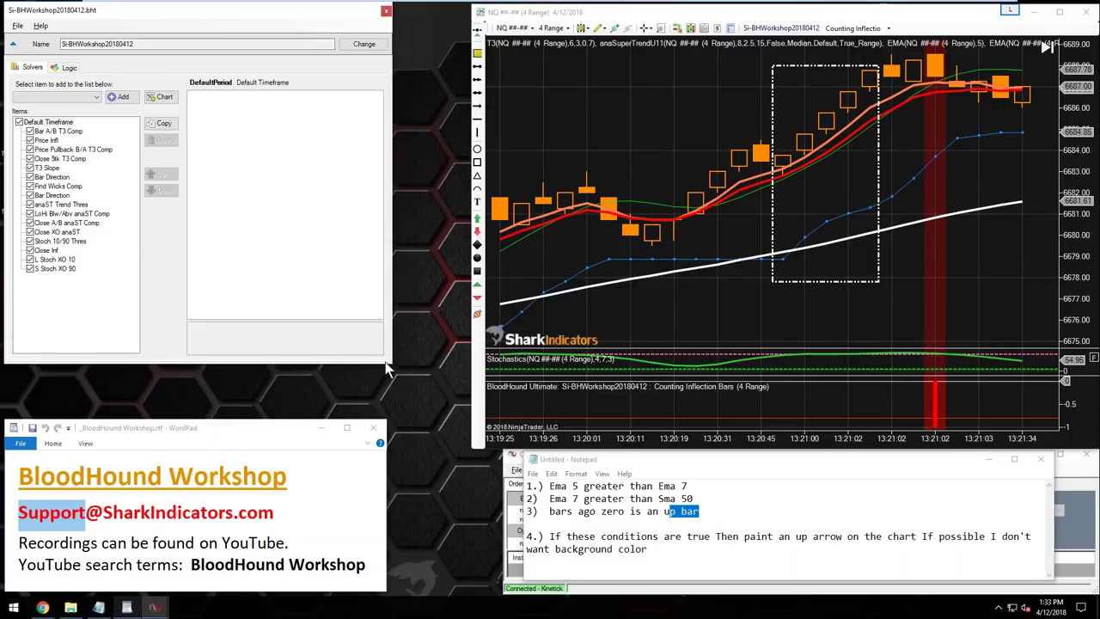
pyautogui.moveTo(389, 368); pyautogui.dragTo(693, 480)
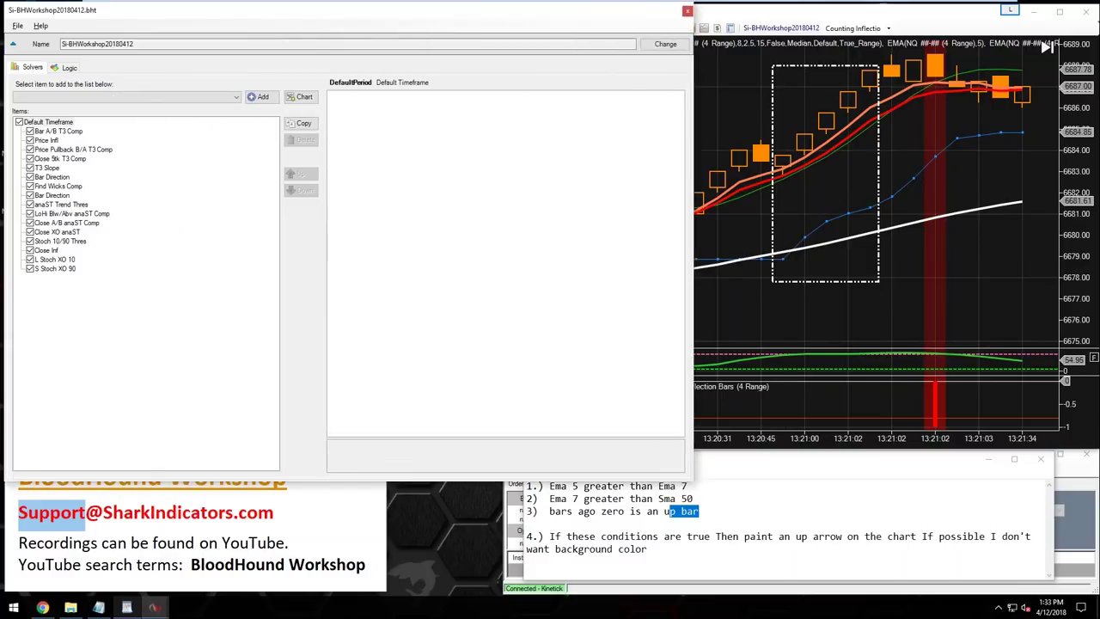
# - Create a new logic in the template and name it 3 MA Stacking
pyautogui.click(67, 68)
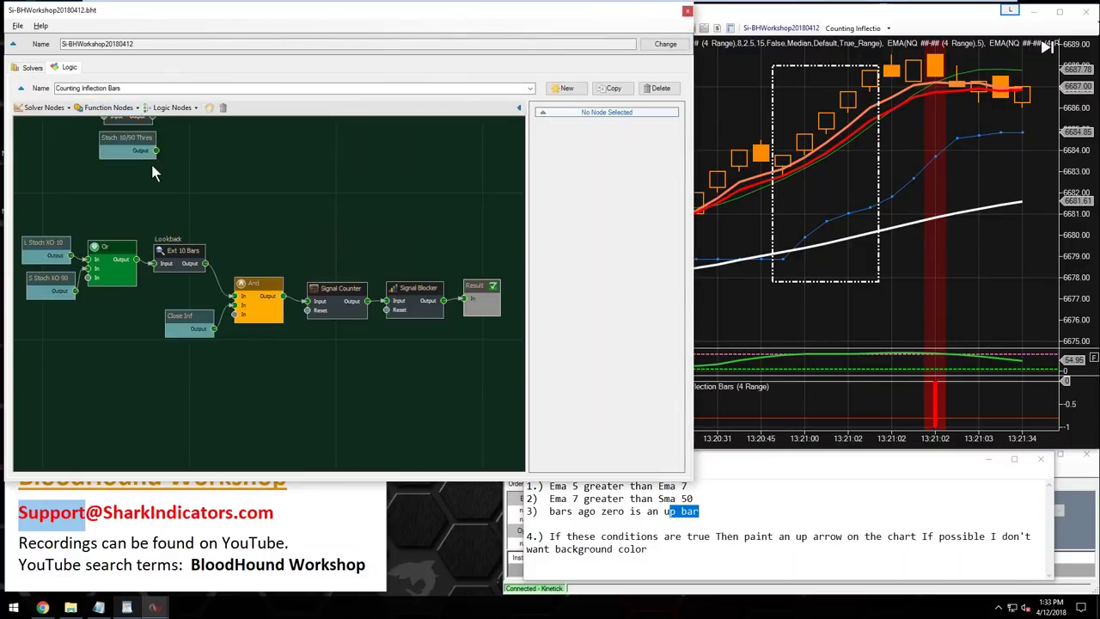
pyautogui.click(566, 91)
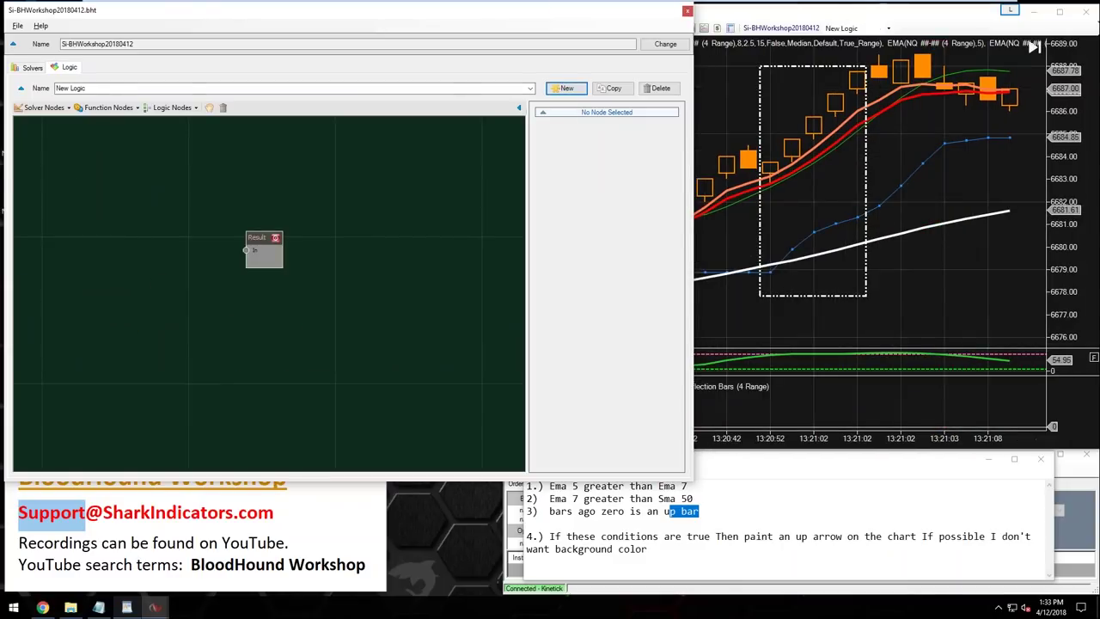
pyautogui.tripleClick(94, 87)
pyautogui.write('MA')
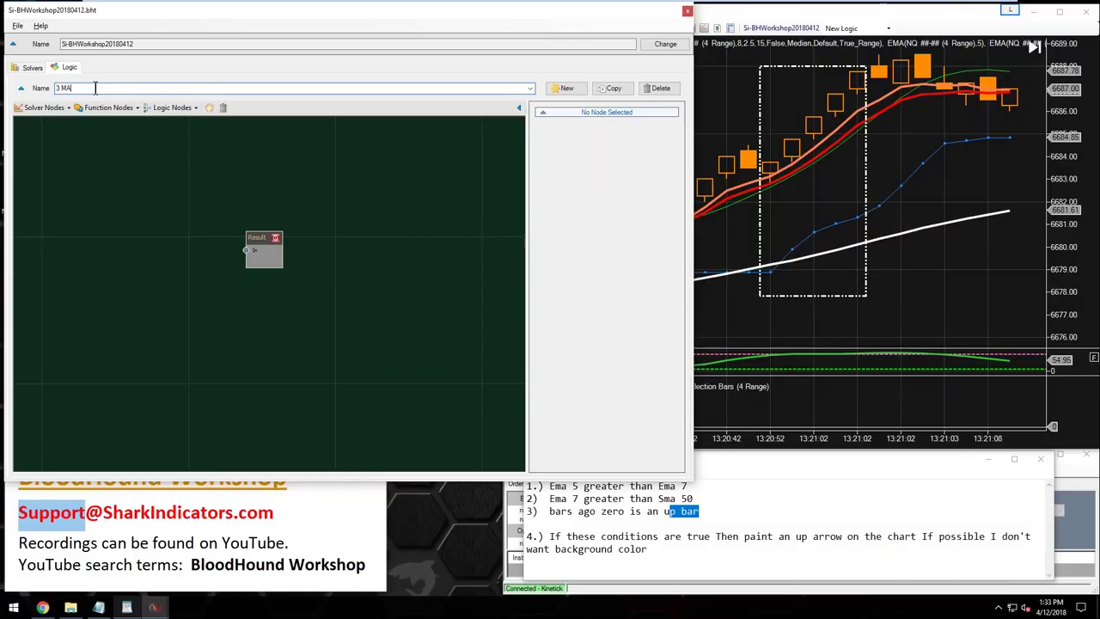
pyautogui.write('Stacking')
pyautogui.click(38, 137)
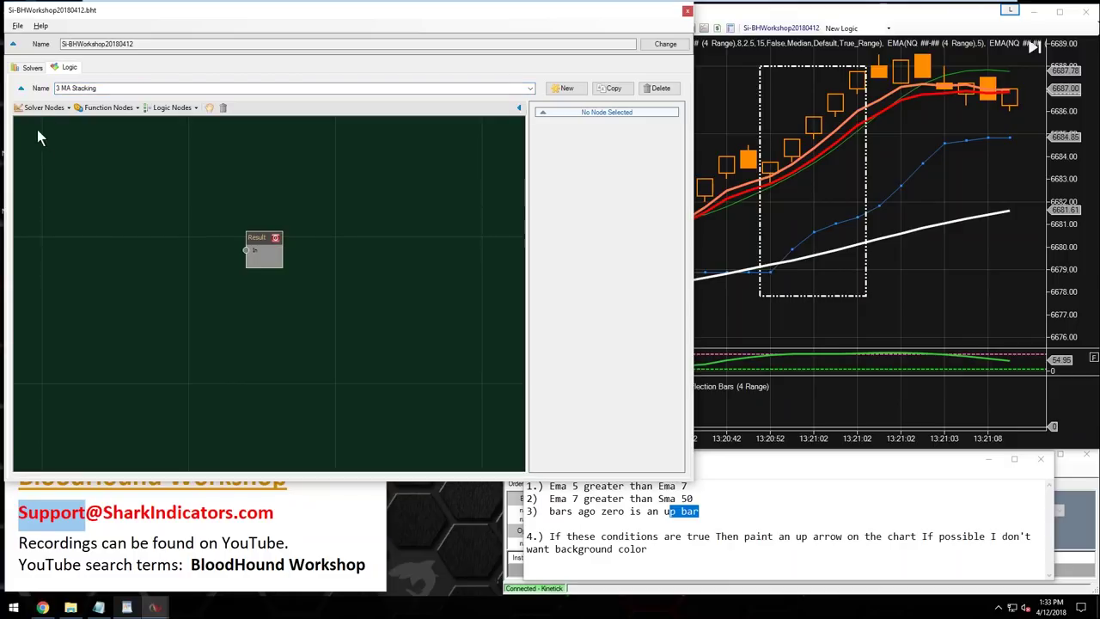
# - Add an Indicator Comparison solver node to the 3 MA Stacking logic and connect it to the Result node
pyautogui.click(40, 112)
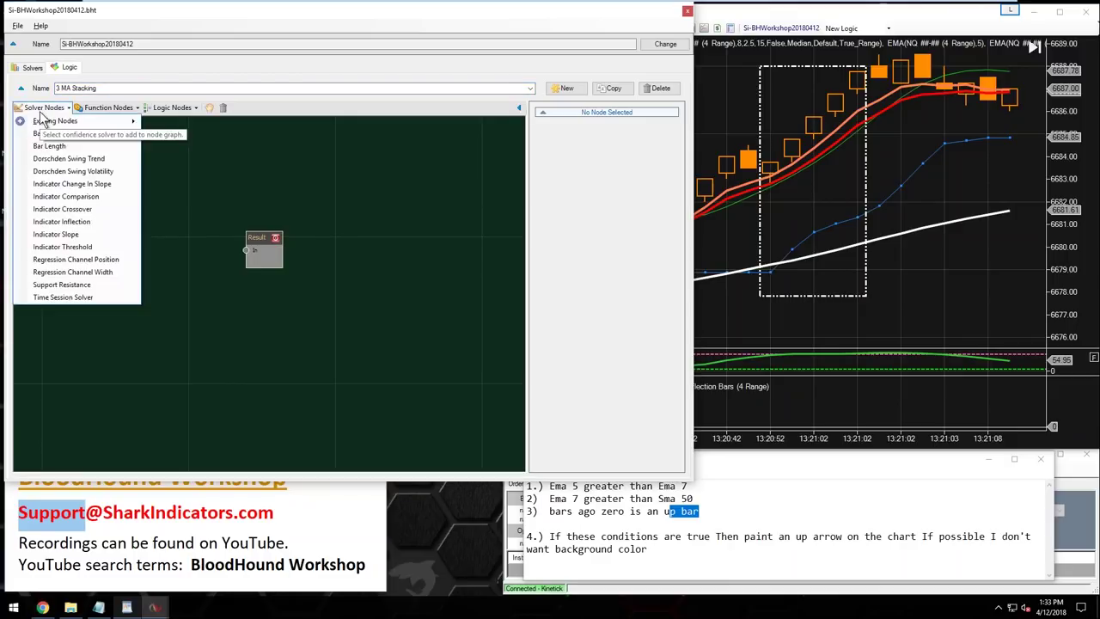
pyautogui.click(70, 197)
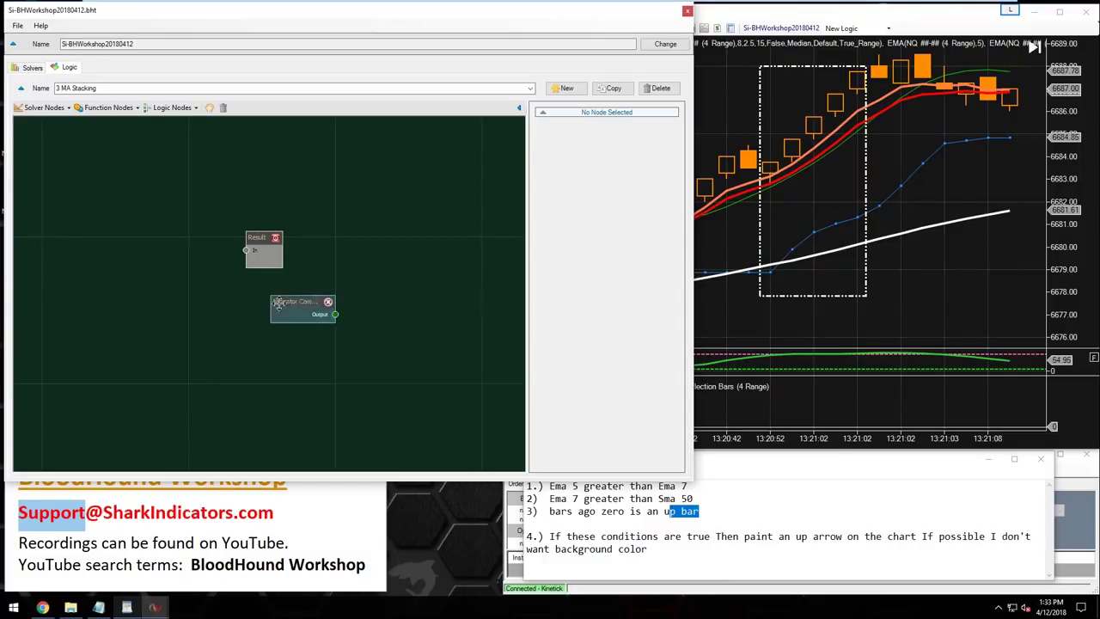
pyautogui.click(116, 225)
pyautogui.moveTo(151, 225); pyautogui.dragTo(173, 227)
# - Name the comparison node EMA5 A/B EMA7 Comp
pyautogui.doubleClick(619, 176)
pyautogui.write('EMA')
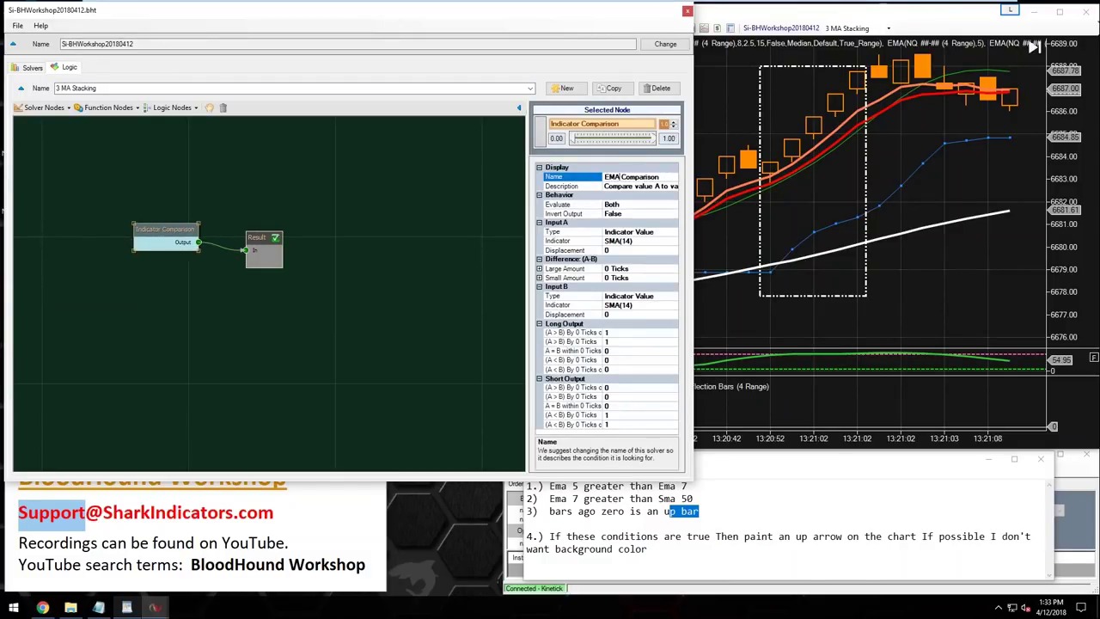
pyautogui.write('5 A/B EMA7')
pyautogui.press('Return')
# - Set Input A of the EMA5 A/B EMA7 comparison to an EMA indicator with period 5
pyautogui.click(571, 243)
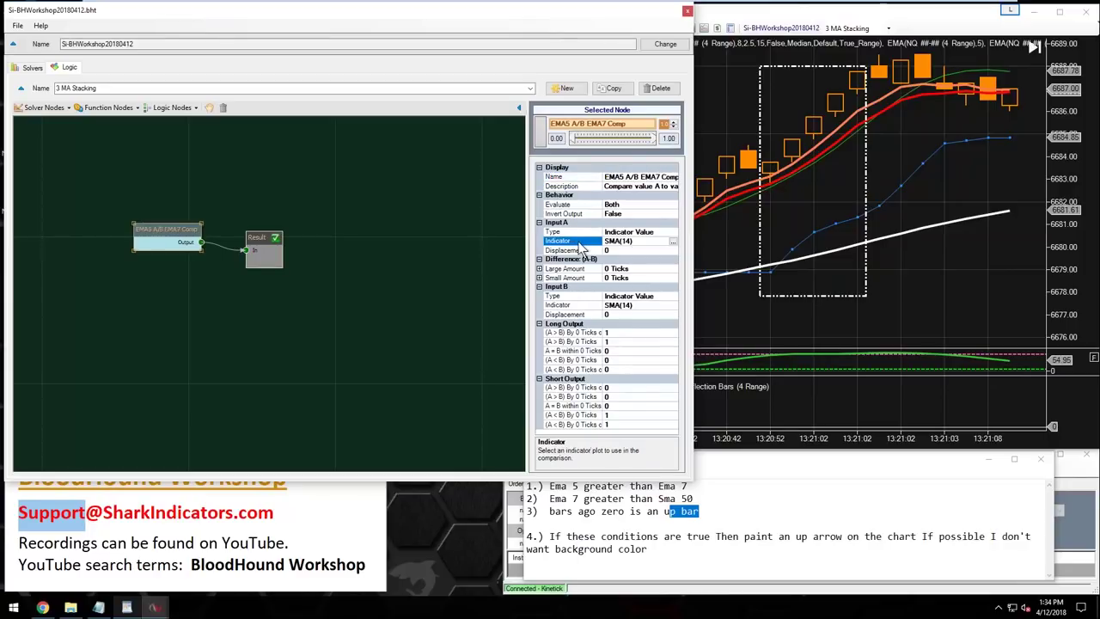
pyautogui.click(674, 242)
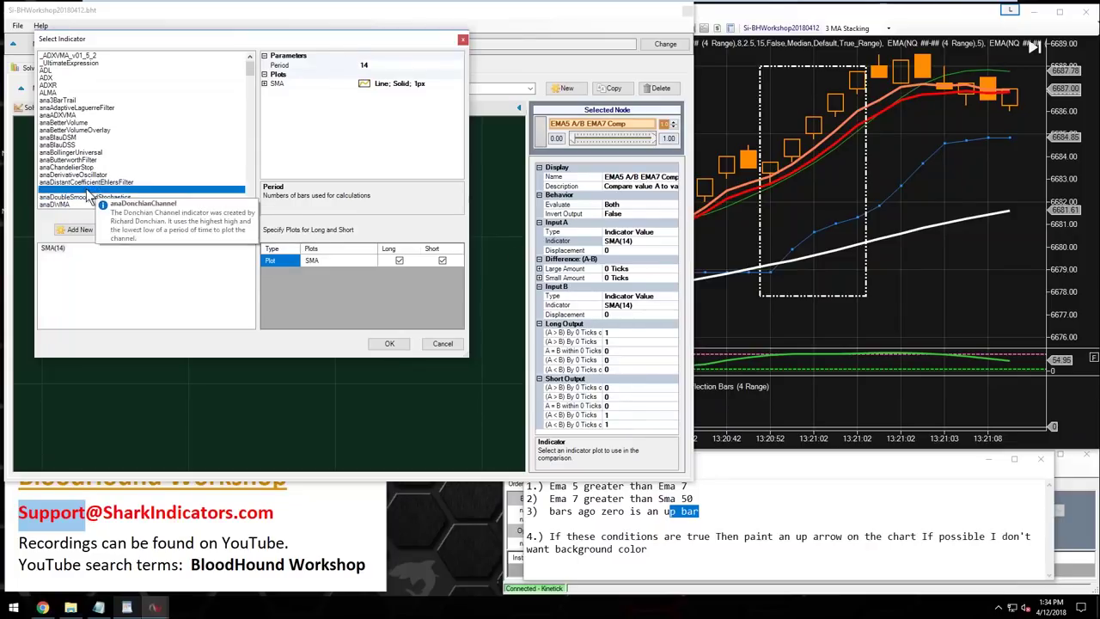
pyautogui.press('e')
pyautogui.press('Down')
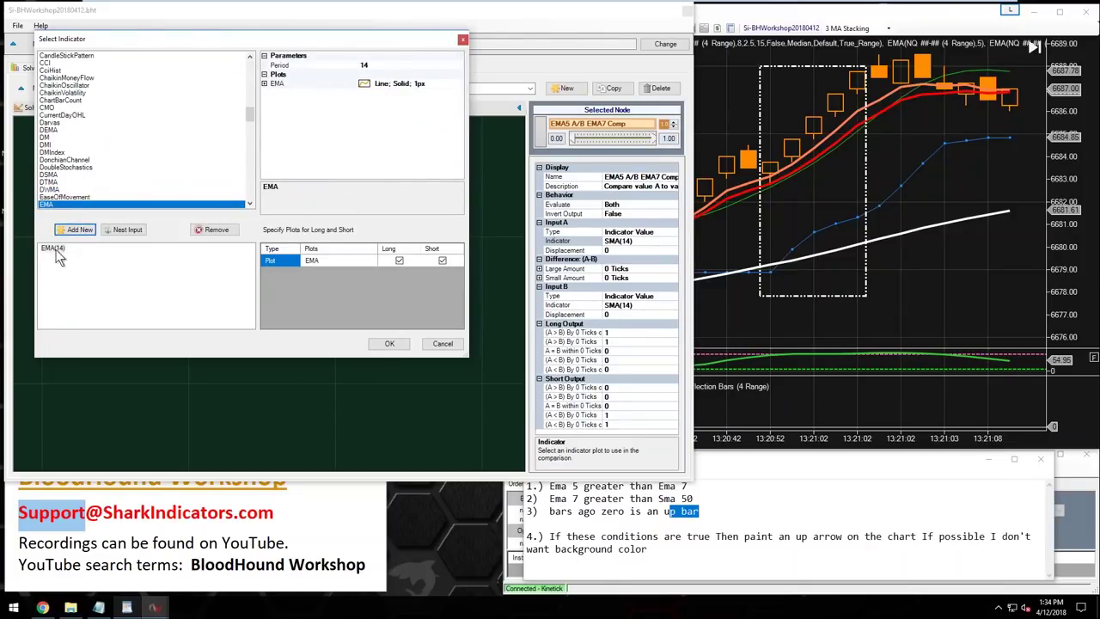
pyautogui.click(376, 65)
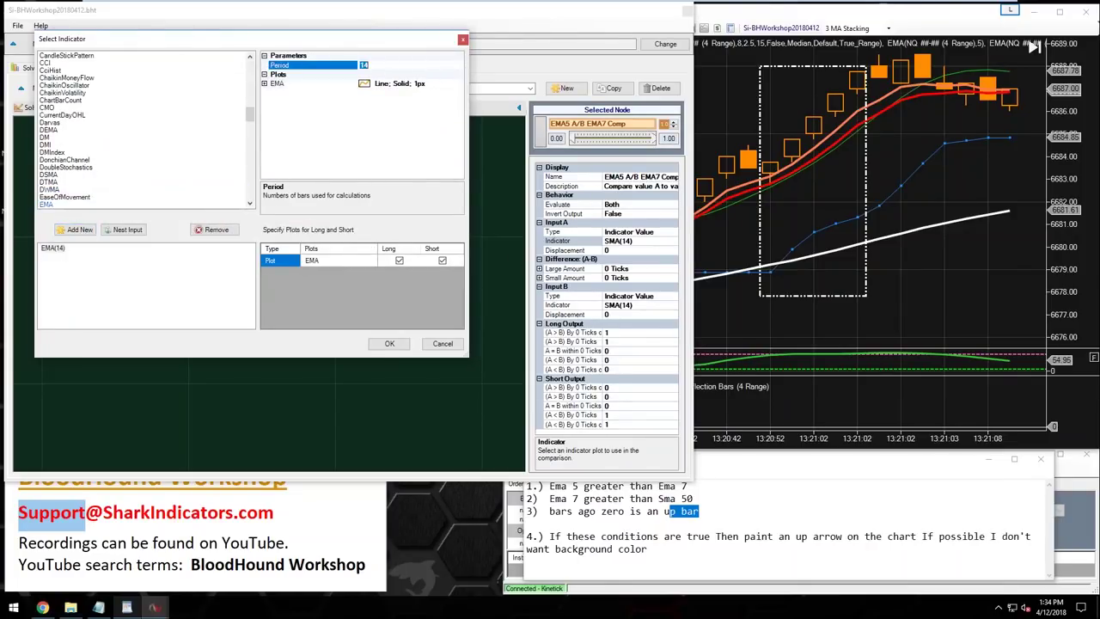
pyautogui.write('5')
pyautogui.click(388, 343)
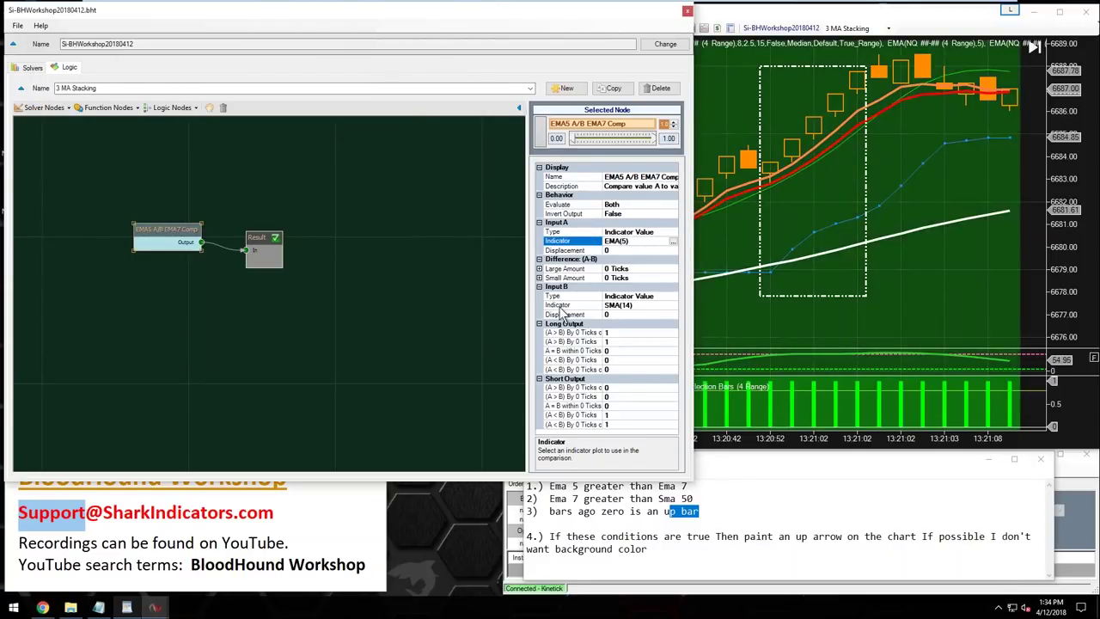
# - Set Input B of the EMA5 A/B EMA7 comparison to an EMA indicator with period 7
pyautogui.click(622, 305)
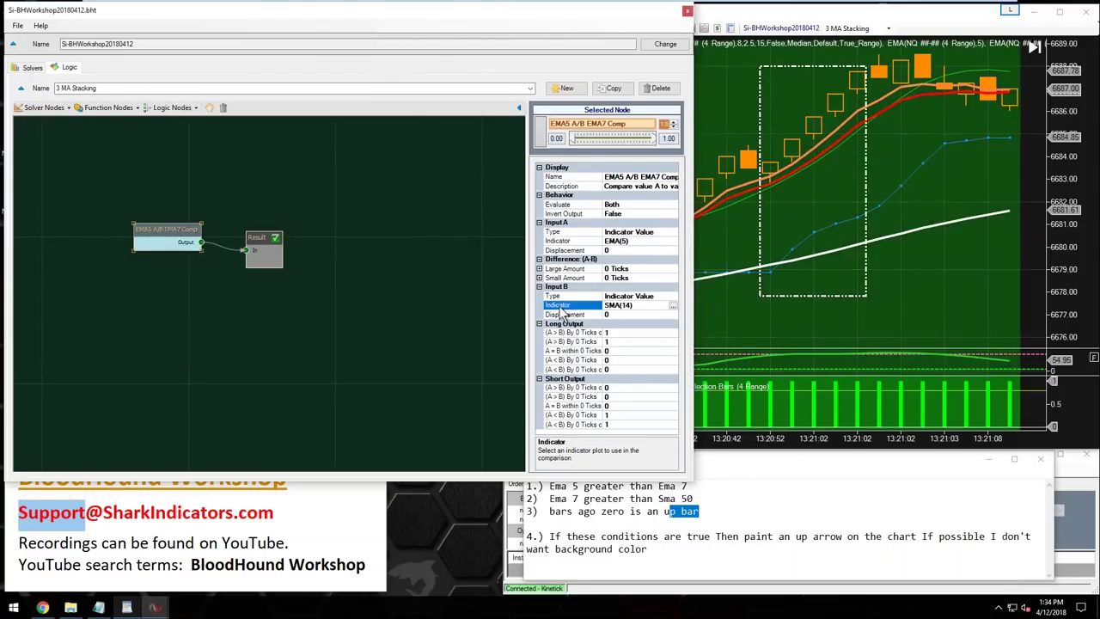
pyautogui.click(673, 305)
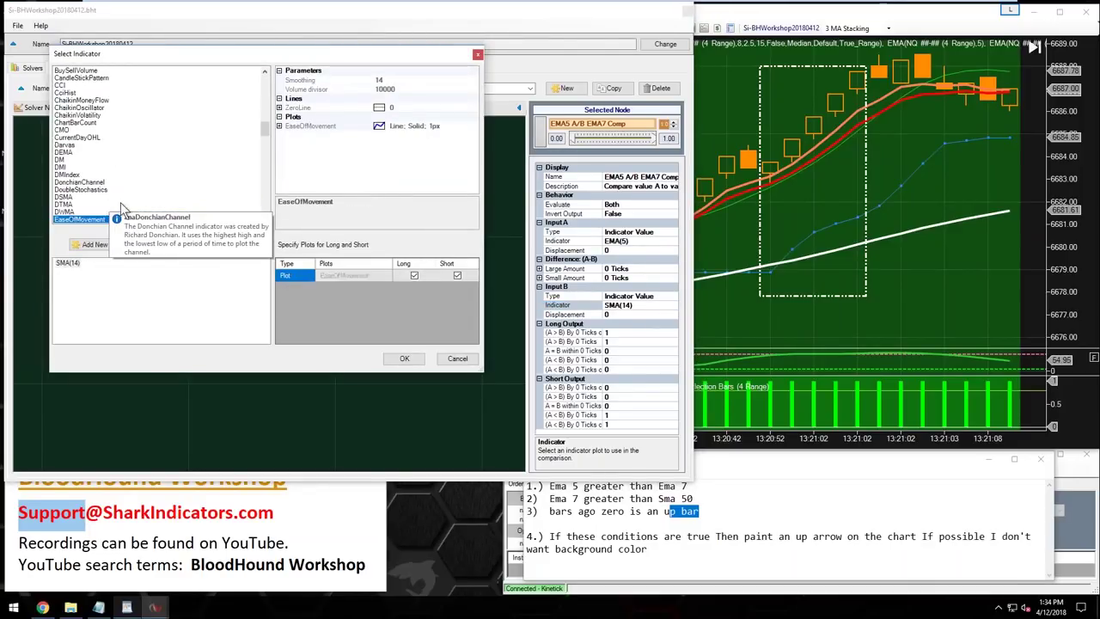
pyautogui.scroll(-10, 95, 210)
pyautogui.click(73, 219)
pyautogui.click(95, 245)
pyautogui.click(71, 262)
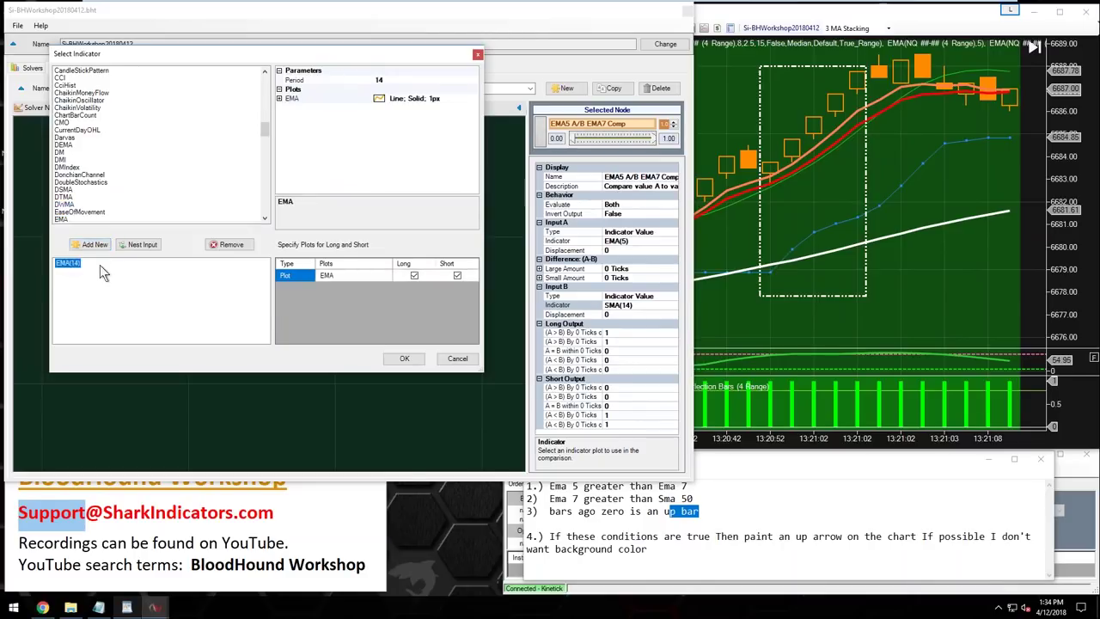
pyautogui.click(385, 80)
pyautogui.write('7')
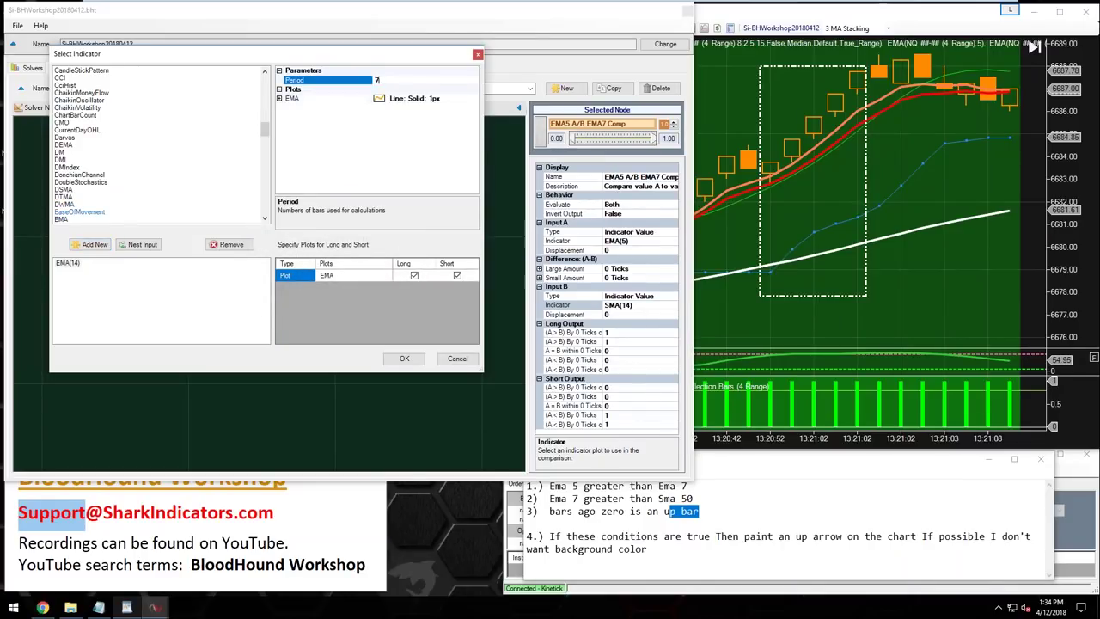
pyautogui.click(404, 359)
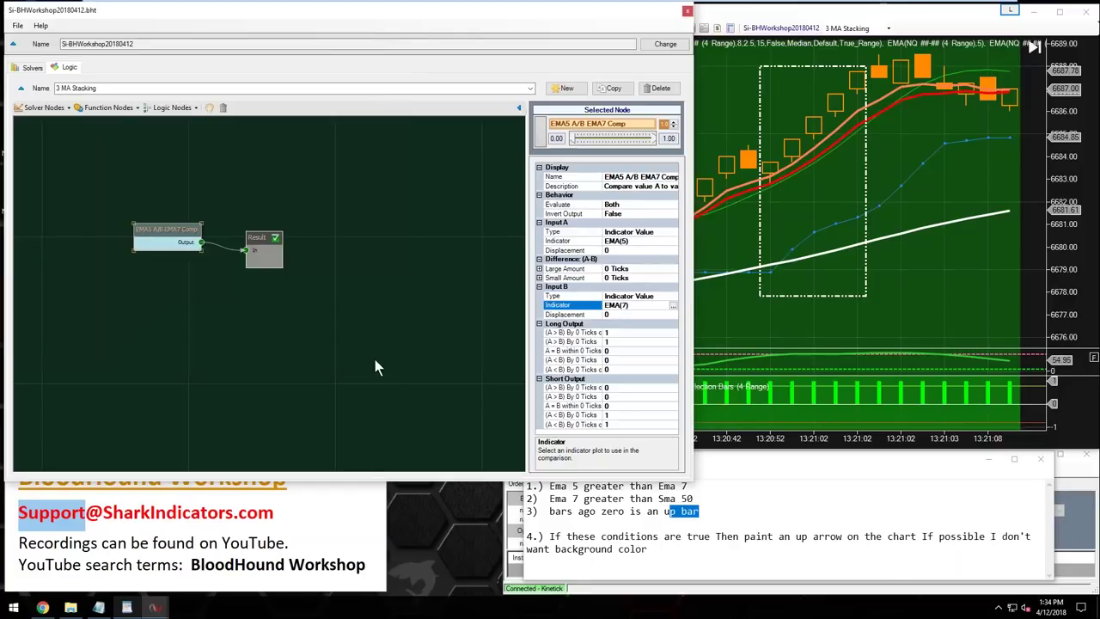
# - Examine earlier bars on the NQ chart to check the comparison's long and short signals against the EMA 5 and EMA 7 lines
pyautogui.click(754, 301)
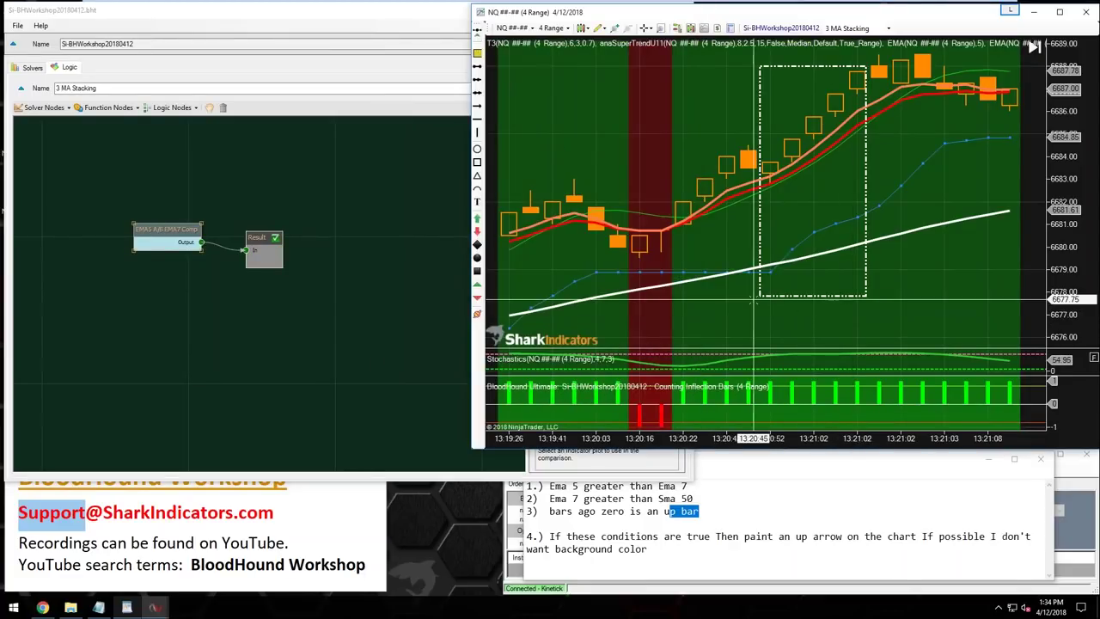
pyautogui.scroll(5, 679, 267)
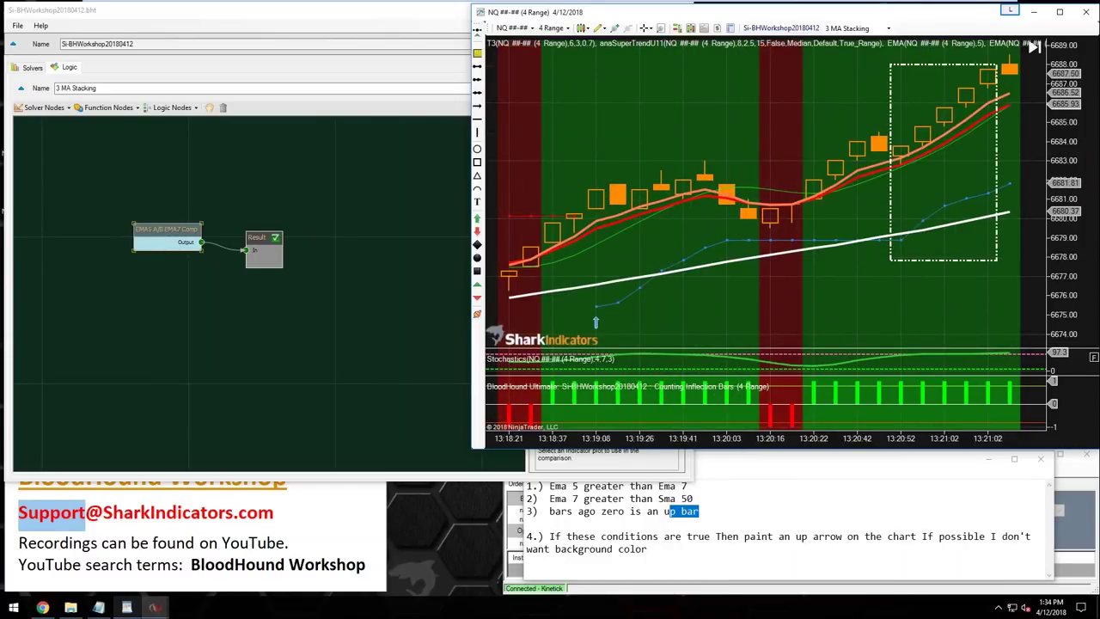
pyautogui.scroll(8, 710, 291)
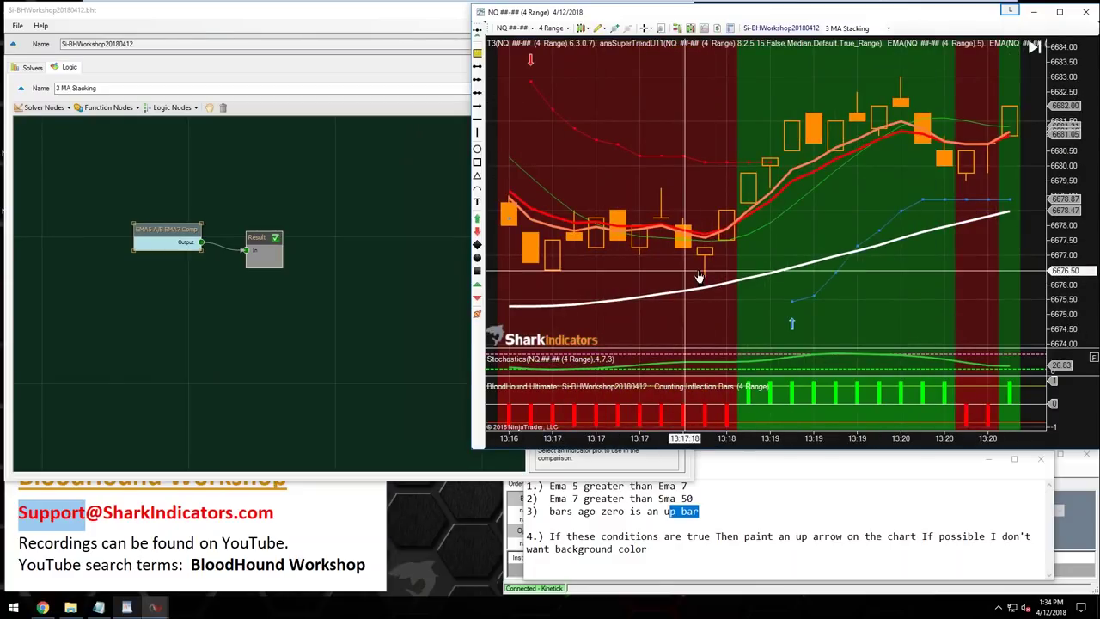
pyautogui.scroll(4, 710, 291)
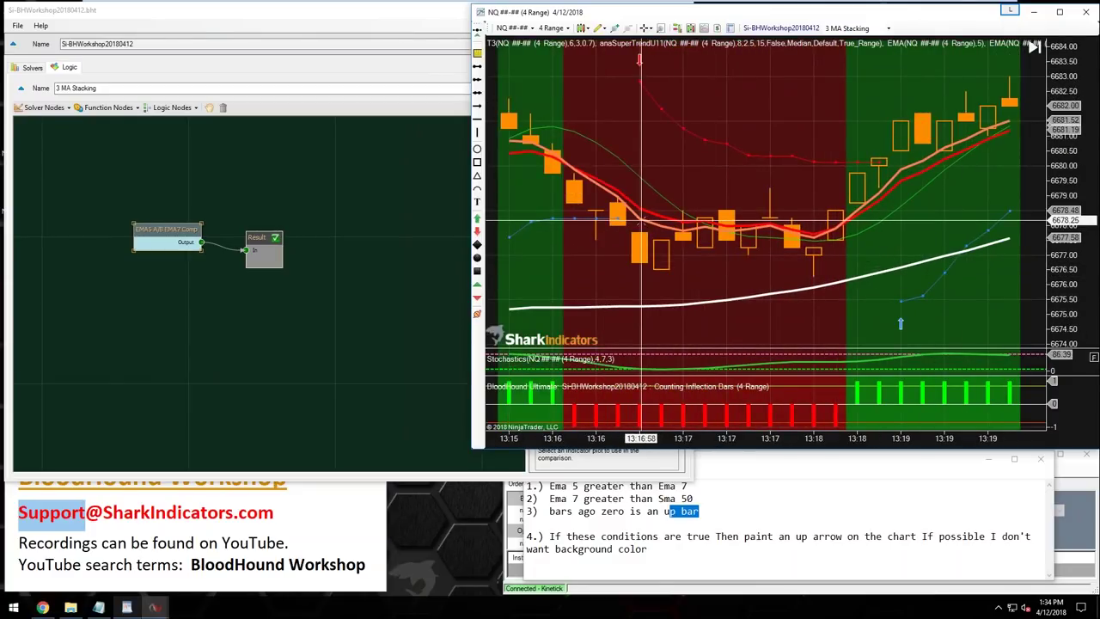
pyautogui.click(658, 225)
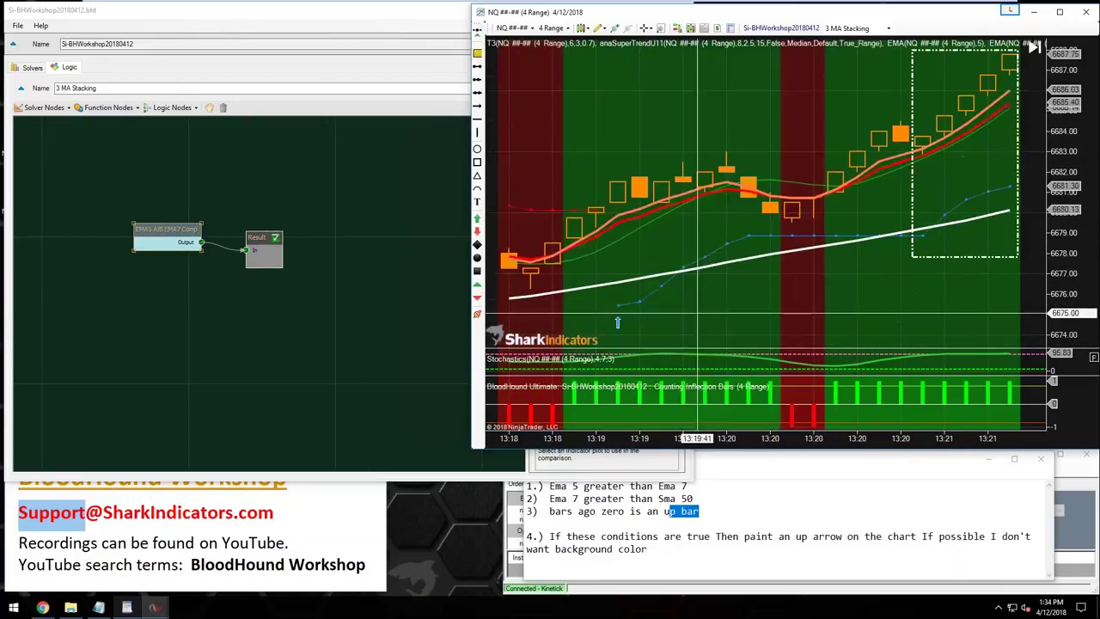
# - Add a second Indicator Comparison solver below the first, connected to Result, and widen the node properties area
pyautogui.click(164, 230)
pyautogui.click(43, 108)
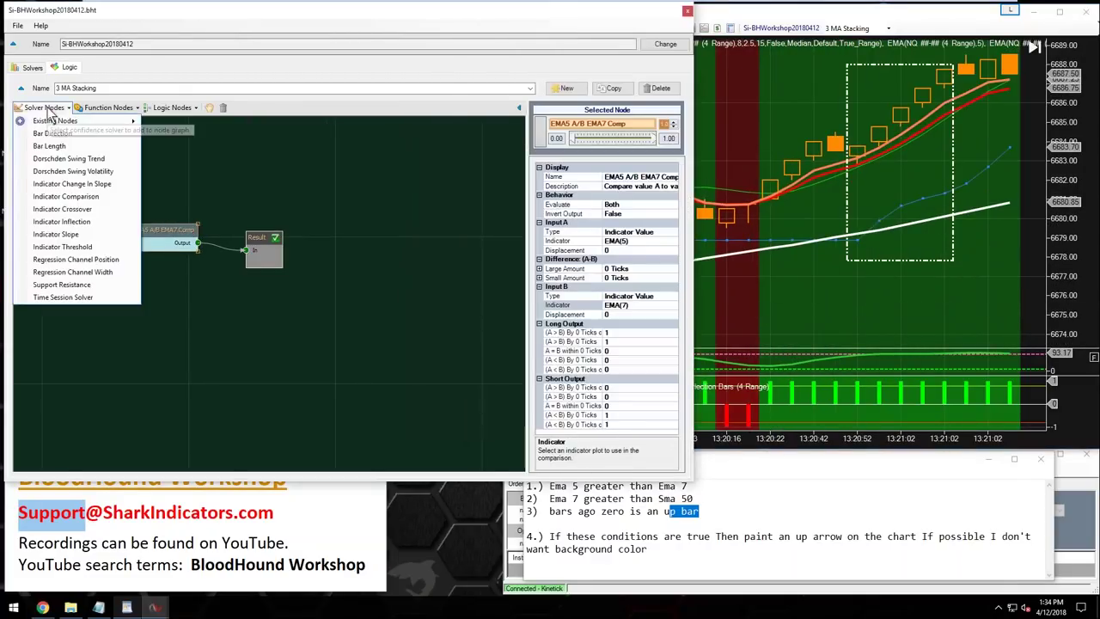
pyautogui.click(51, 197)
pyautogui.moveTo(302, 301); pyautogui.dragTo(249, 250)
pyautogui.click(563, 186)
pyautogui.moveTo(526, 220); pyautogui.dragTo(495, 220)
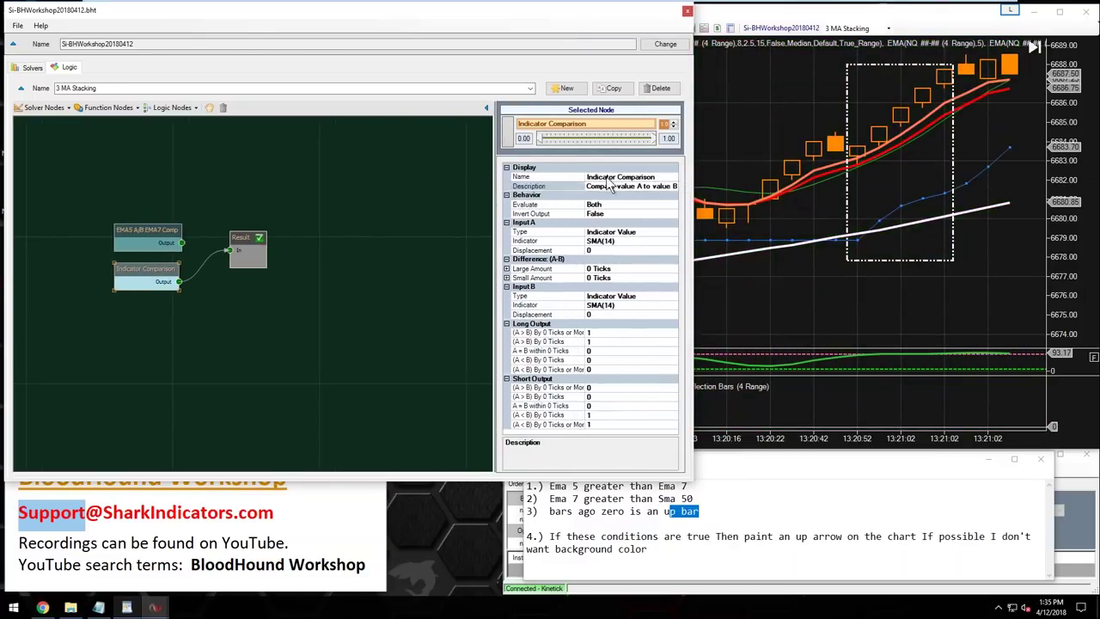
# - Name the second comparison node EMA7 A/B SMA50 Compa
pyautogui.click(619, 176)
pyautogui.moveTo(617, 176); pyautogui.dragTo(545, 177)
pyautogui.write('EMA7')
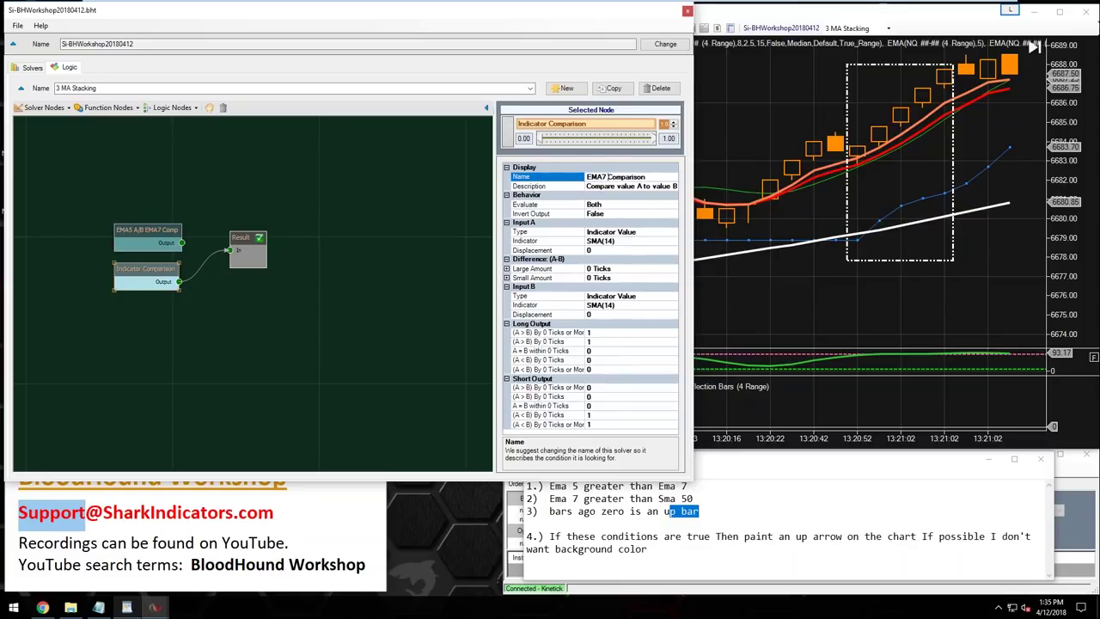
pyautogui.write(' A/B SMA50')
# - Set Input A of the EMA7 A/B SMA50 comparison to an EMA indicator with period 7
pyautogui.click(631, 241)
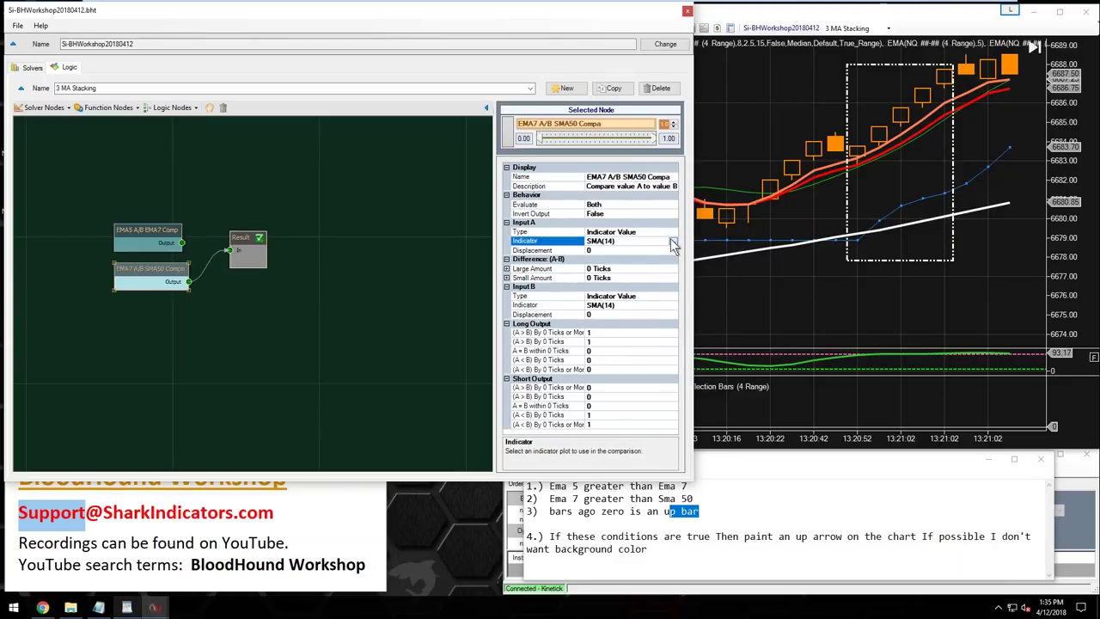
pyautogui.click(672, 241)
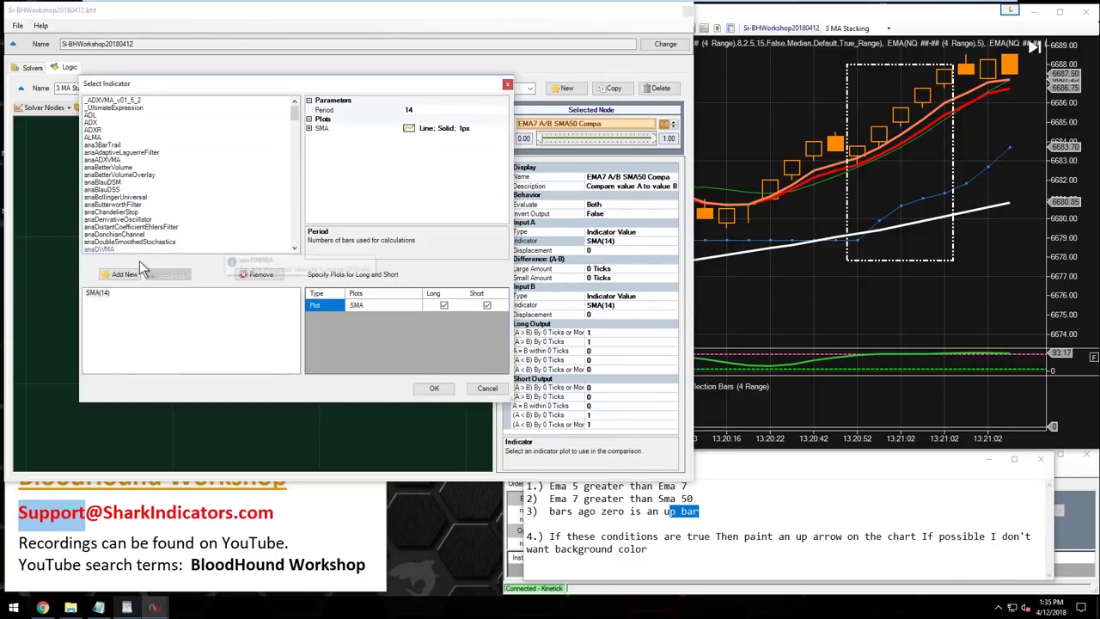
pyautogui.click(120, 250)
pyautogui.write('ema')
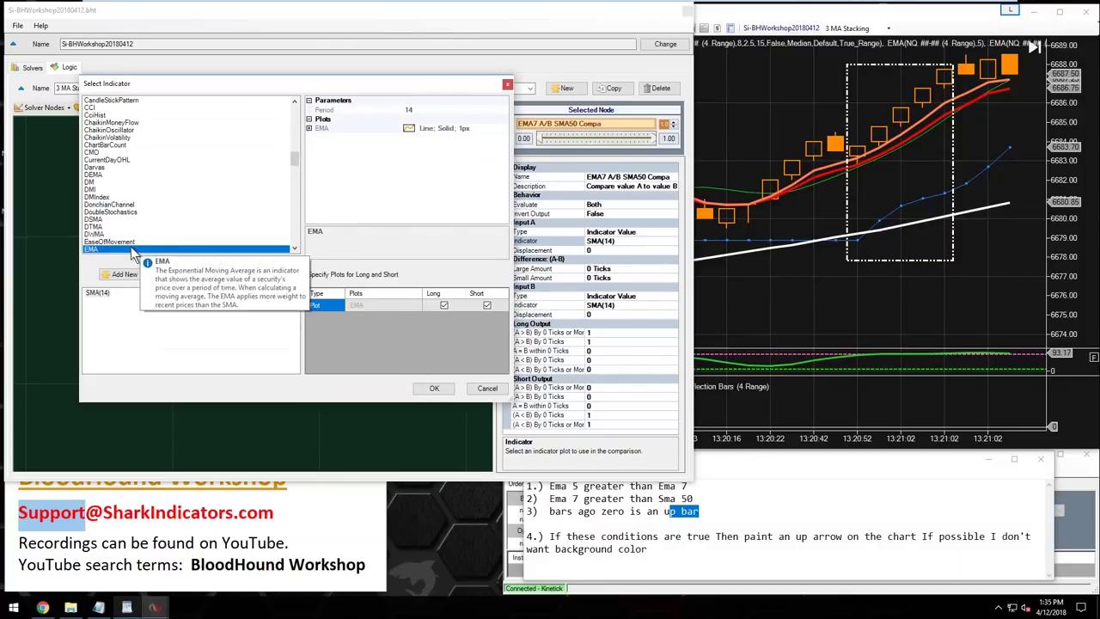
pyautogui.click(98, 293)
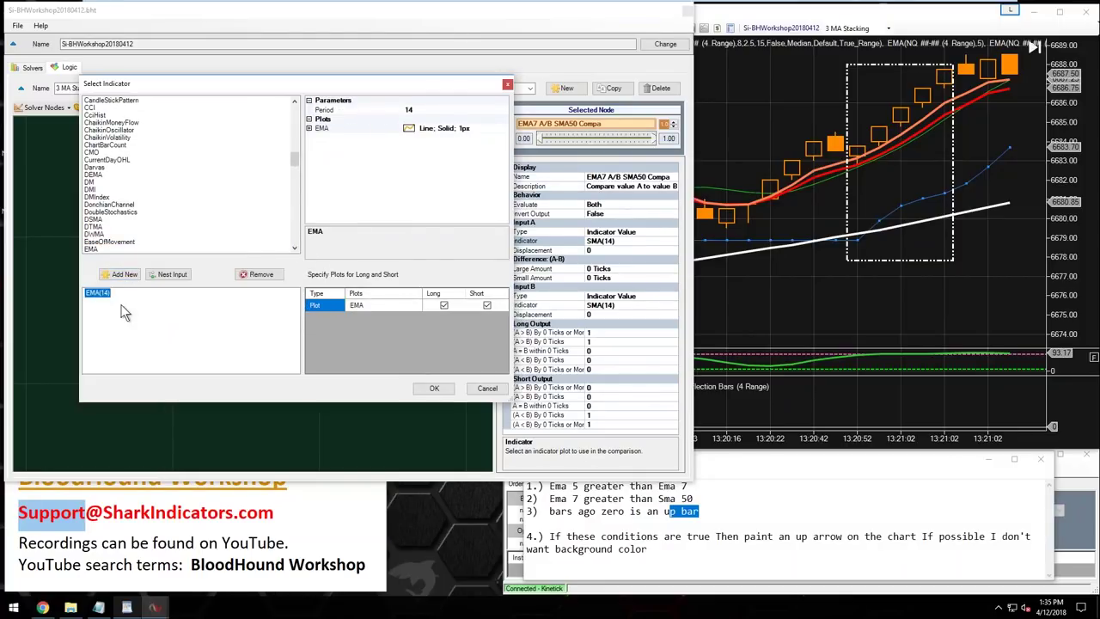
pyautogui.click(409, 109)
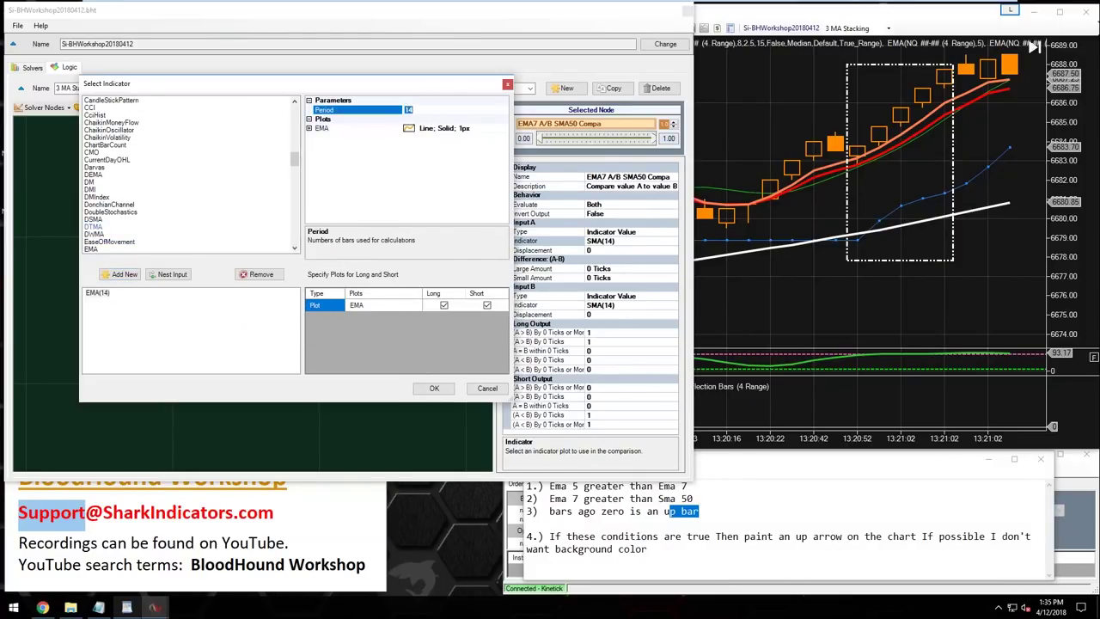
pyautogui.write('7')
pyautogui.press('Return')
pyautogui.click(434, 387)
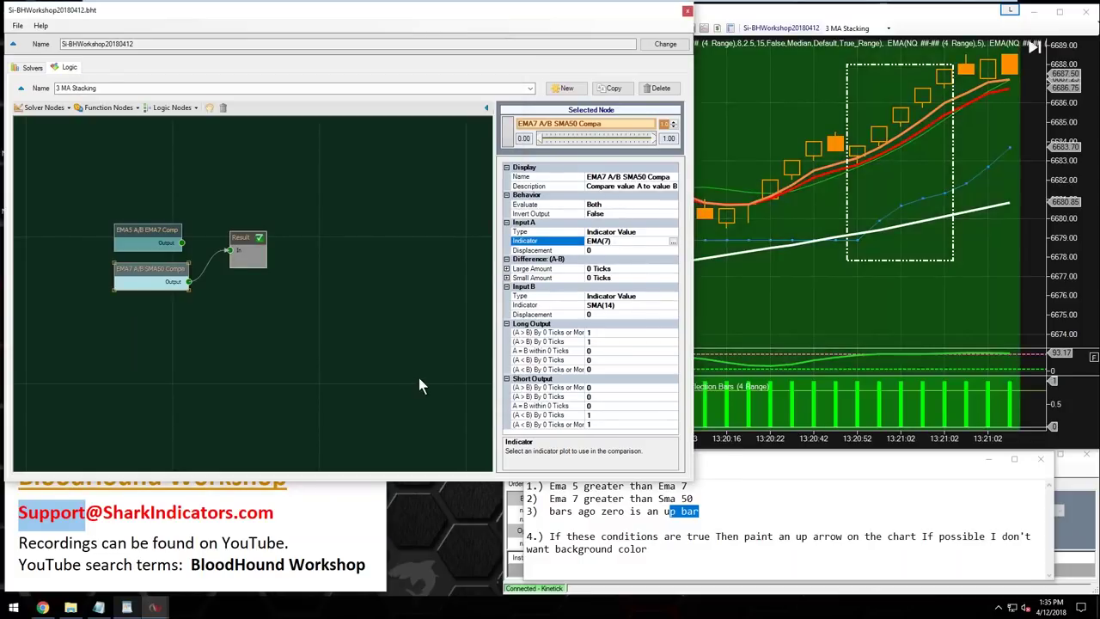
# - Set the SMA period for Input B of the EMA7 A/B SMA50 comparison to 50
pyautogui.click(551, 306)
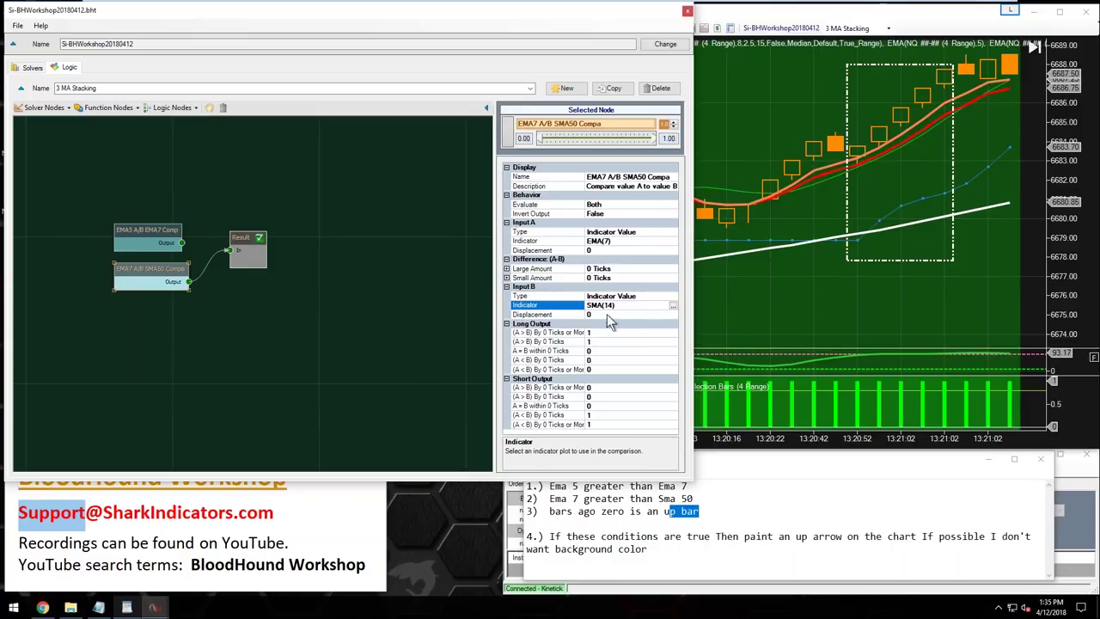
pyautogui.click(672, 305)
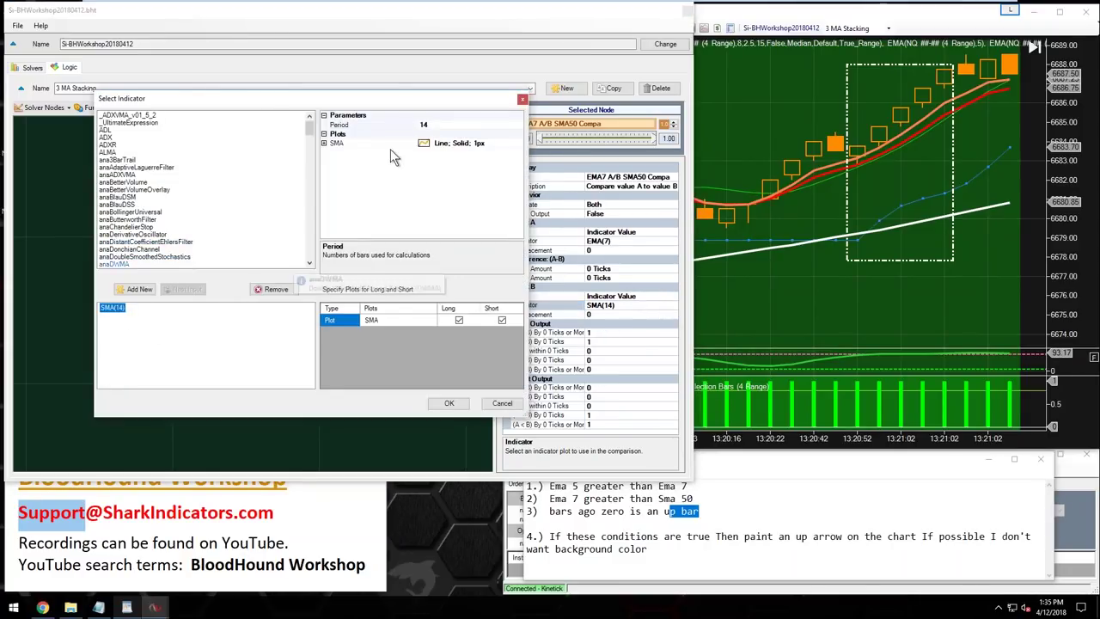
pyautogui.click(429, 126)
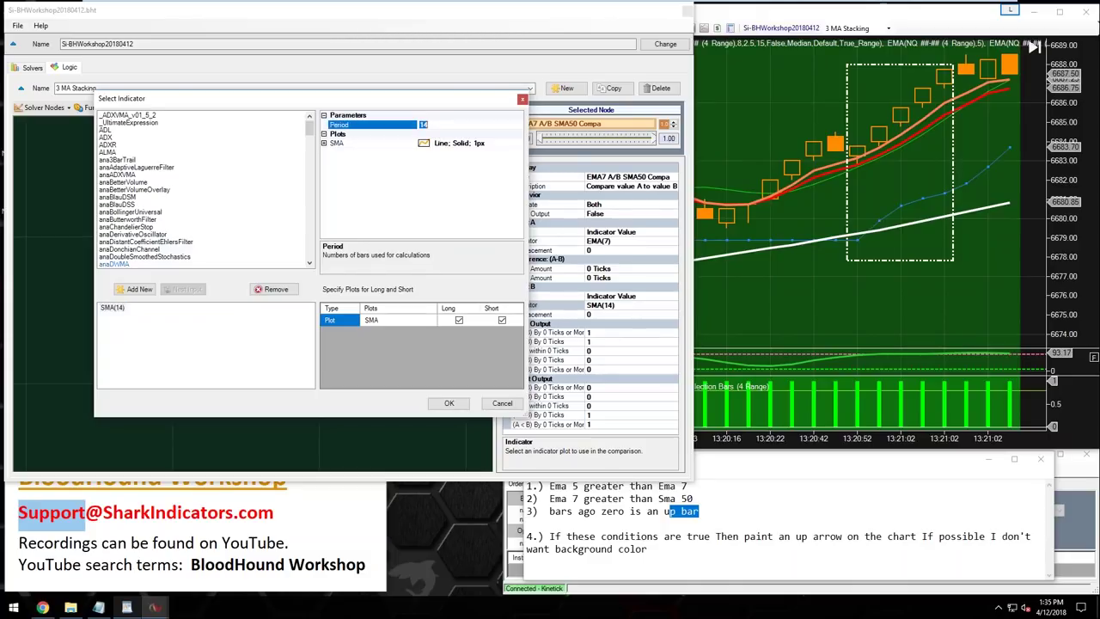
pyautogui.click(445, 404)
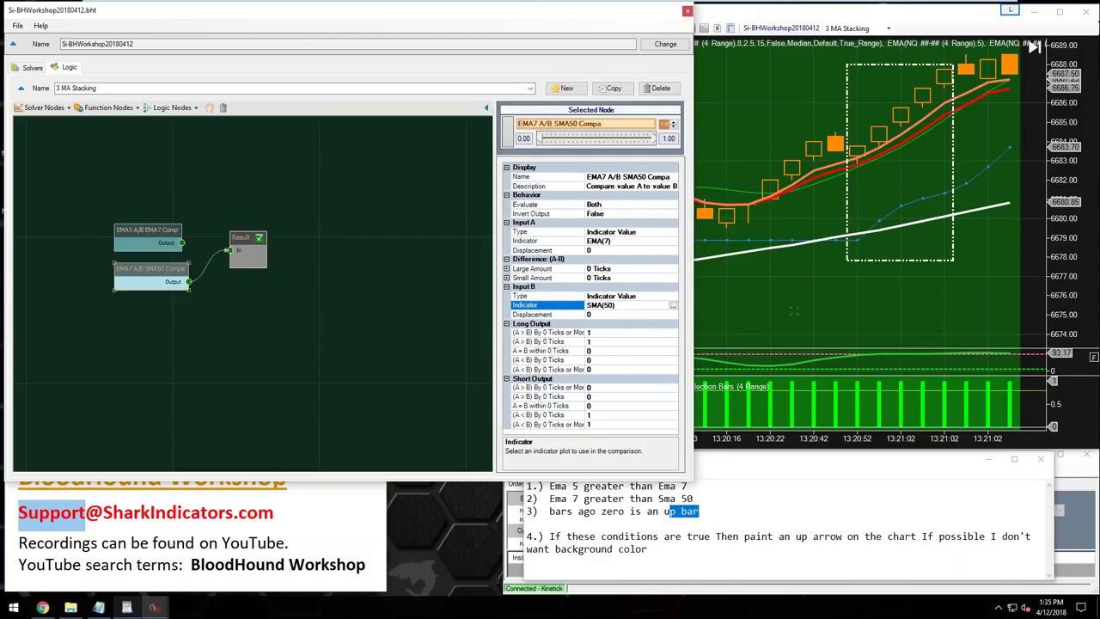
# - Select the white SMA 50 line on the chart and check earlier bars for where the EMA 7 crosses it
pyautogui.click(795, 311)
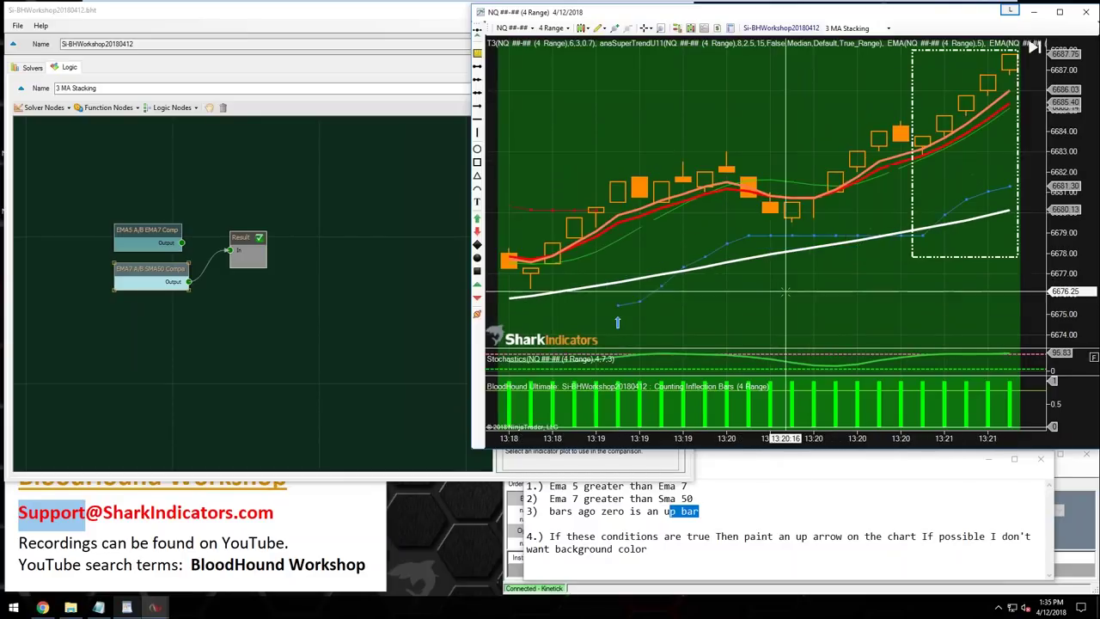
pyautogui.click(758, 255)
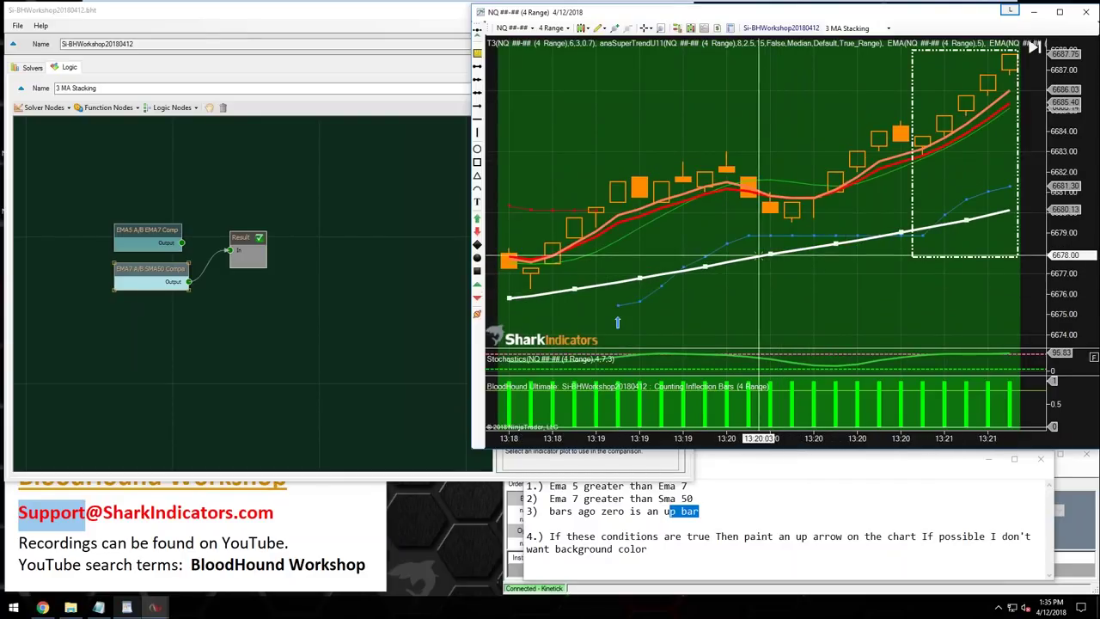
pyautogui.scroll(10, 758, 256)
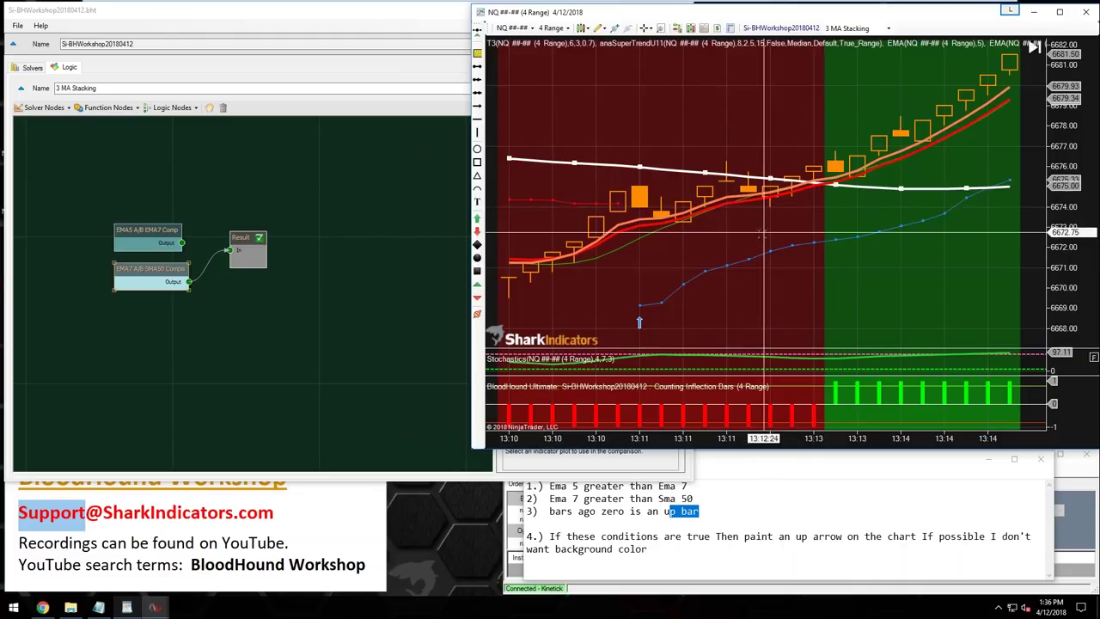
# - Insert an And node between the two EMA comparisons and the Result node, feed both comparisons through it, and check the chart signals
pyautogui.click(240, 240)
pyautogui.scroll(3, 257, 295)
pyautogui.moveTo(228, 294); pyautogui.dragTo(228, 303)
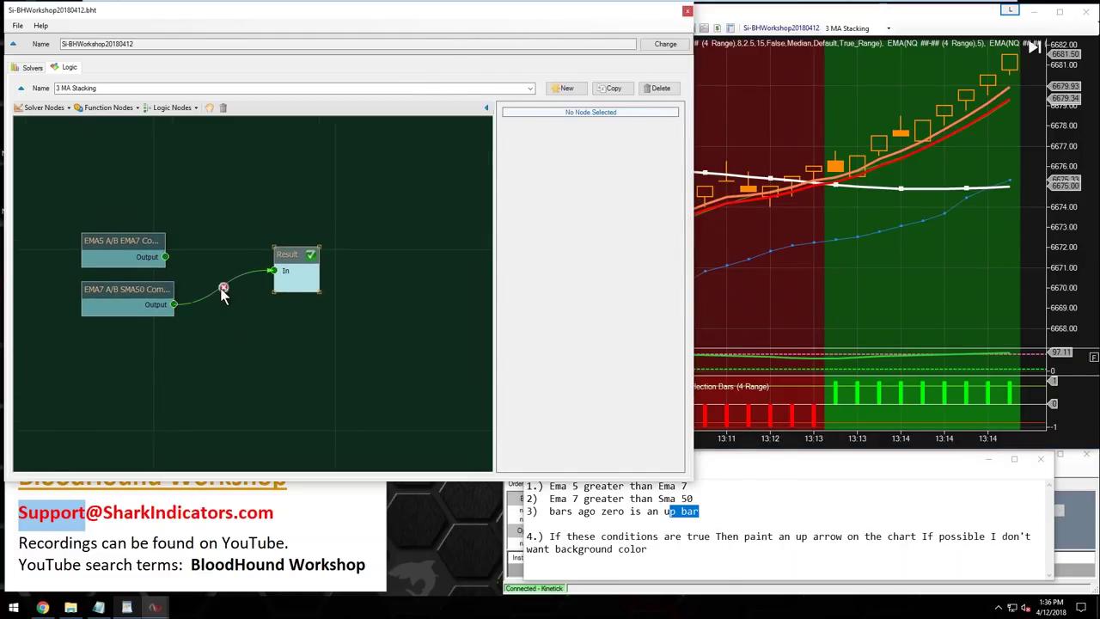
pyautogui.moveTo(283, 254); pyautogui.dragTo(311, 260)
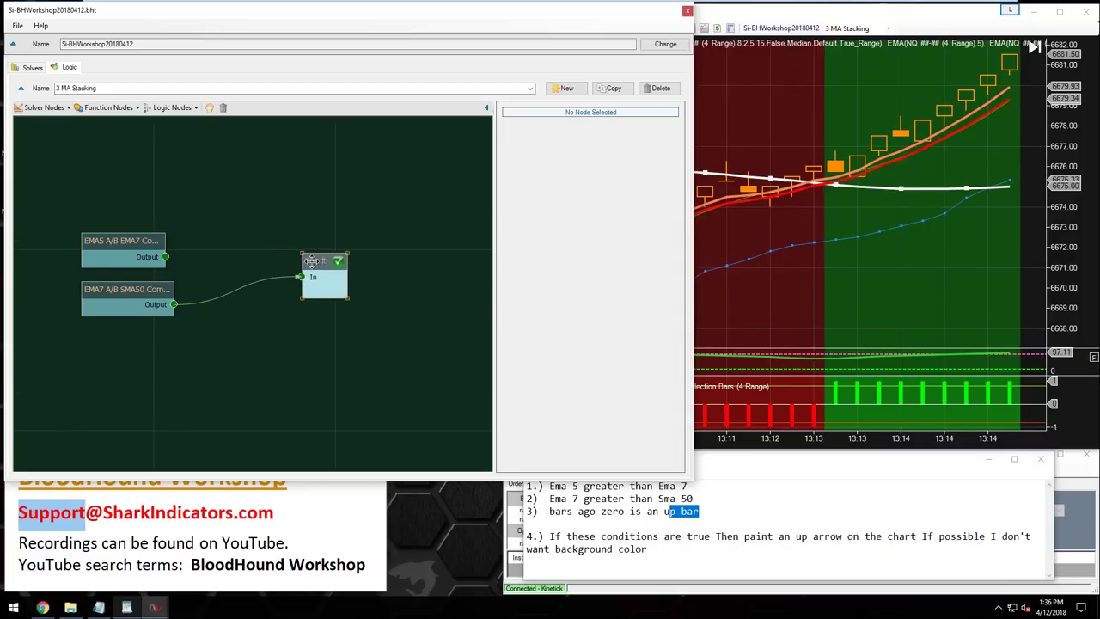
pyautogui.click(170, 109)
pyautogui.click(177, 146)
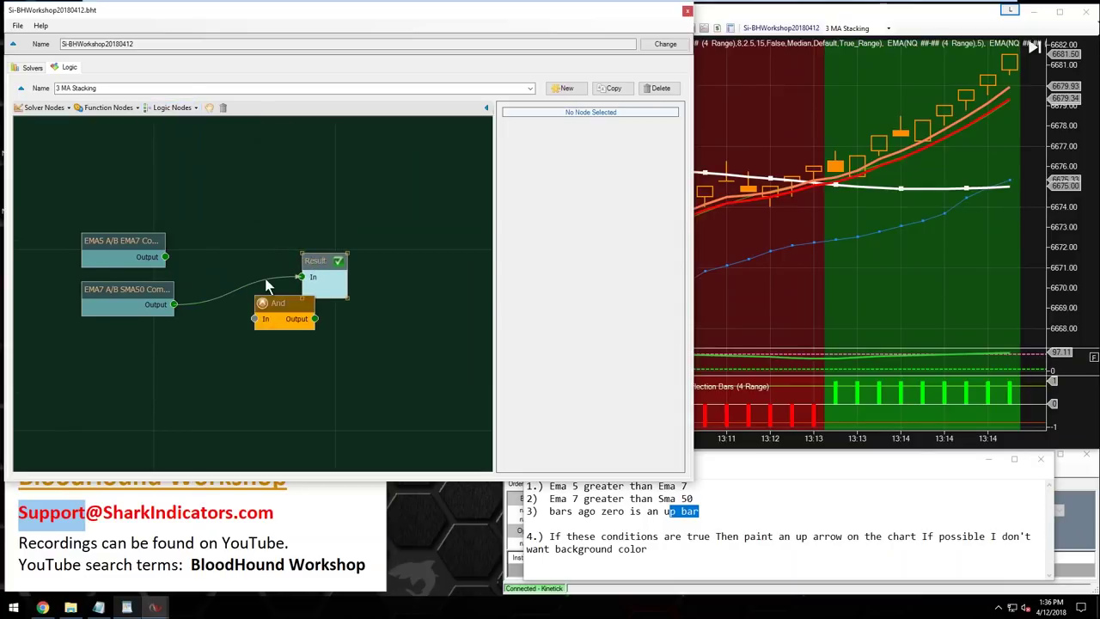
pyautogui.moveTo(275, 303); pyautogui.dragTo(237, 264)
pyautogui.click(762, 299)
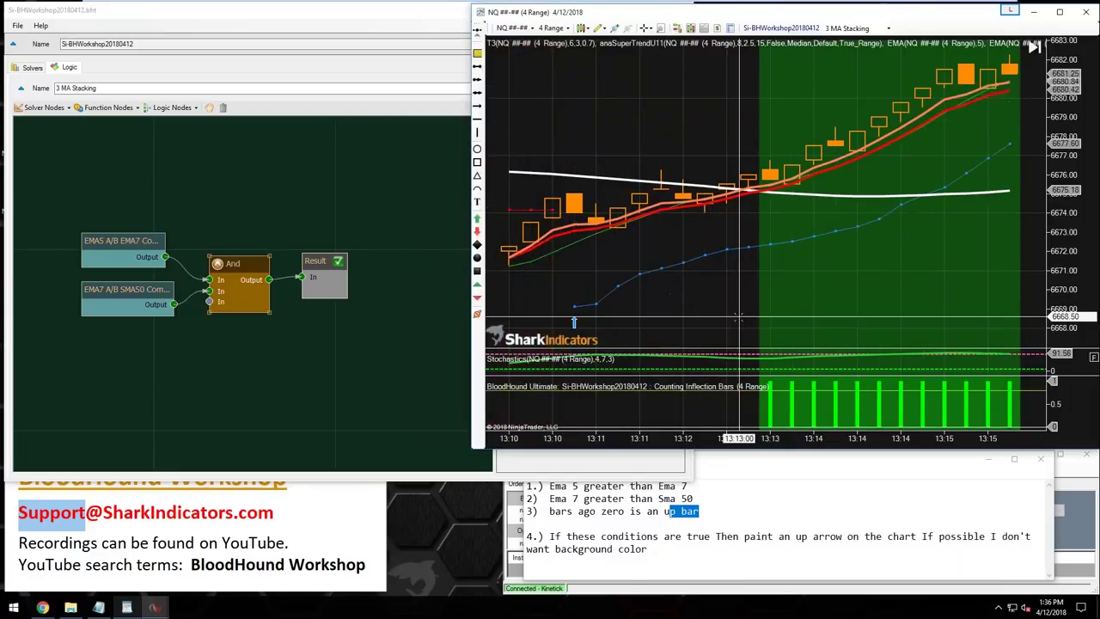
pyautogui.scroll(-3, 761, 316)
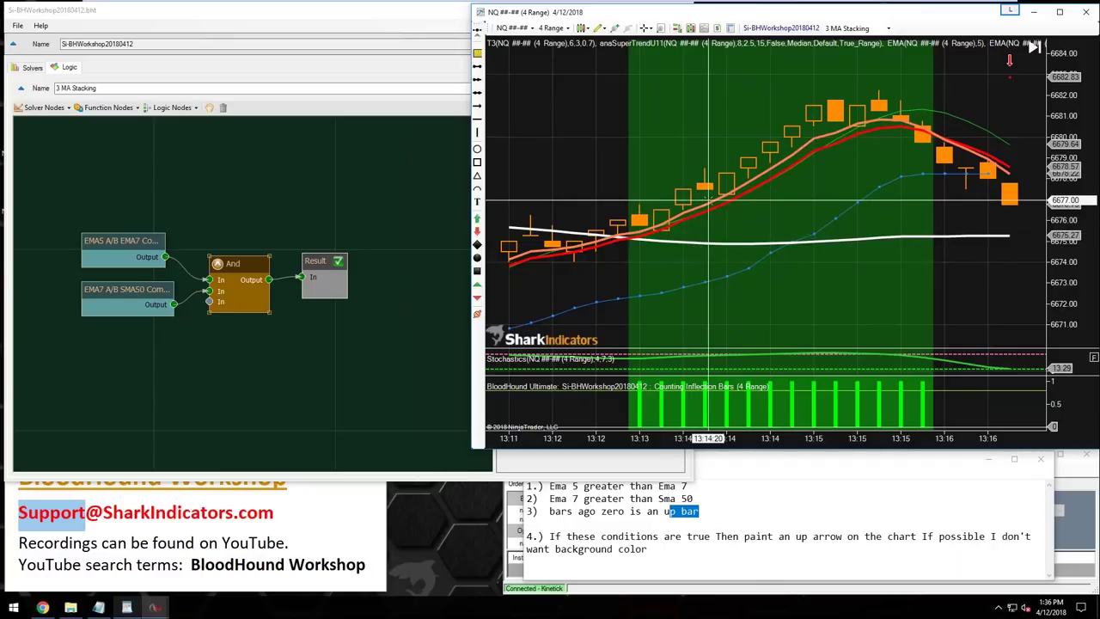
# - Add the existing Bar Direction solver below the two comparison nodes and connect its output to the And node
pyautogui.click(30, 108)
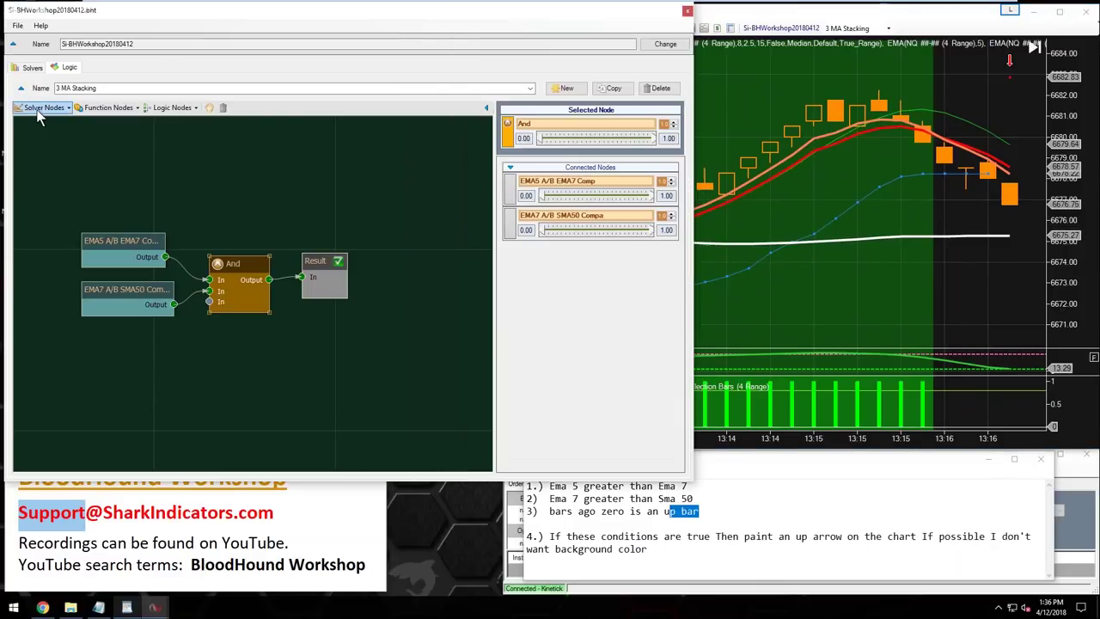
pyautogui.click(38, 110)
pyautogui.moveTo(57, 121)
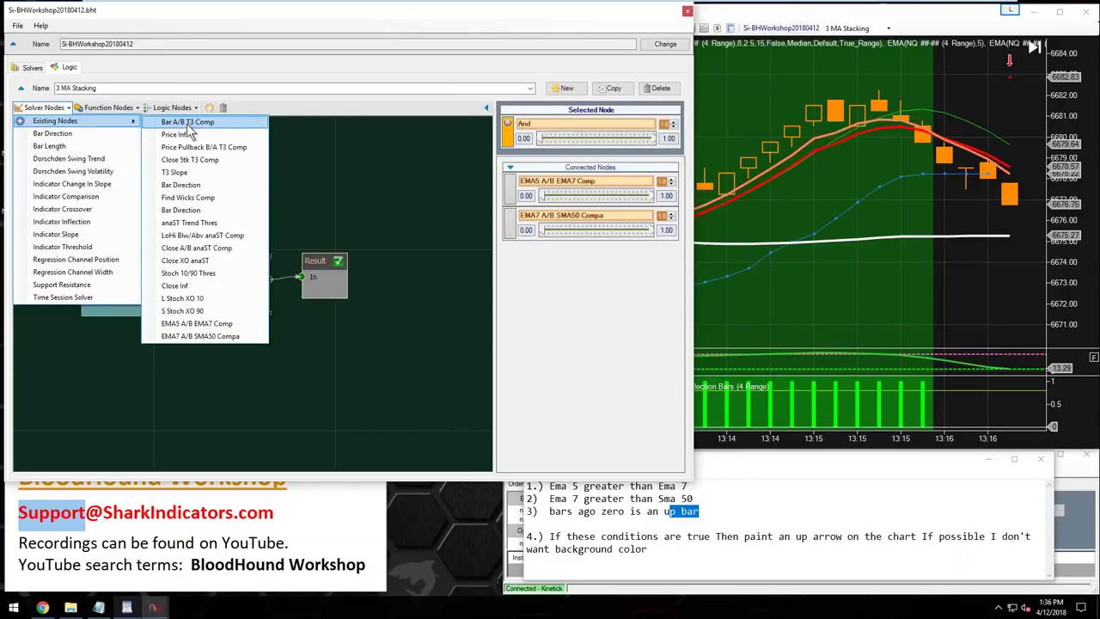
pyautogui.click(184, 211)
pyautogui.moveTo(278, 304); pyautogui.dragTo(140, 340)
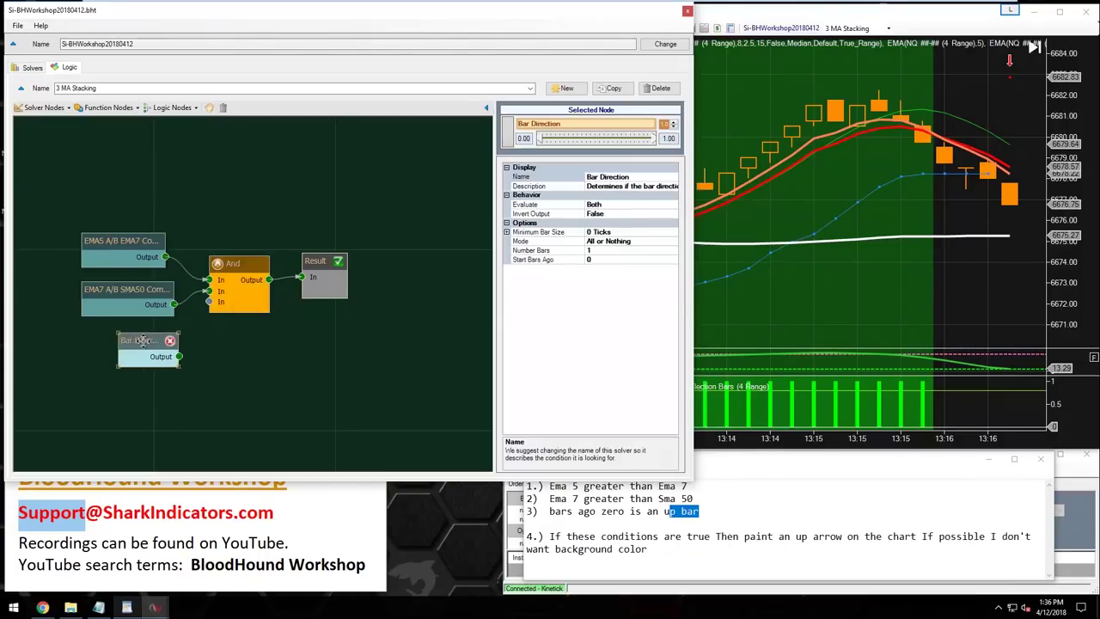
pyautogui.moveTo(179, 356); pyautogui.dragTo(230, 273)
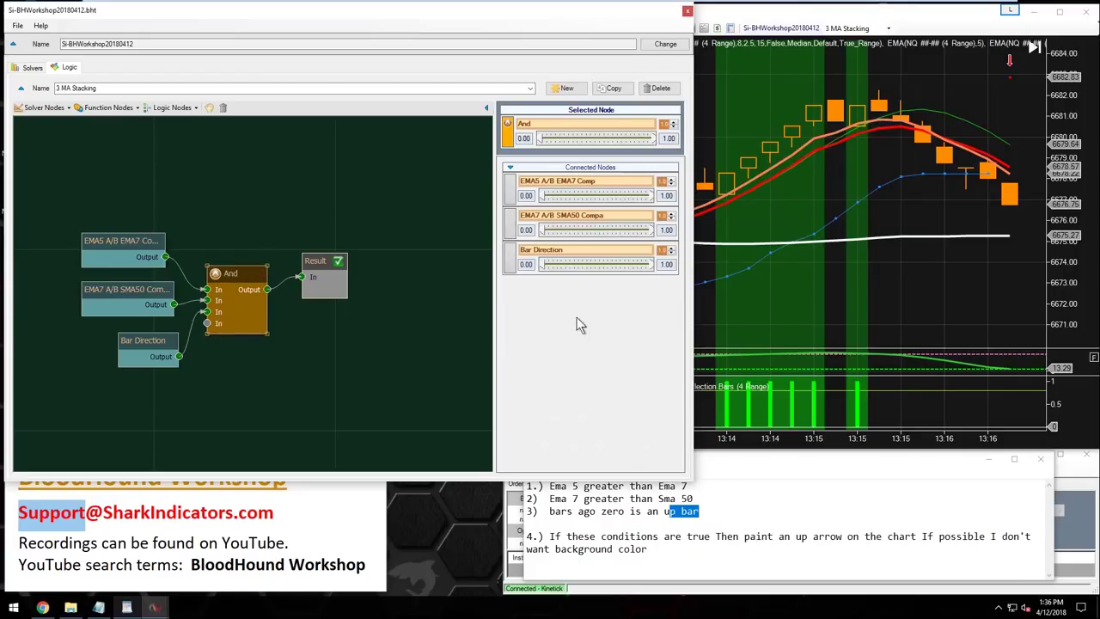
# - Enlarge the NQ chart to full screen and examine where the 3 MA Stacking signals appear relative to the moving averages and bar direction
pyautogui.click(889, 290)
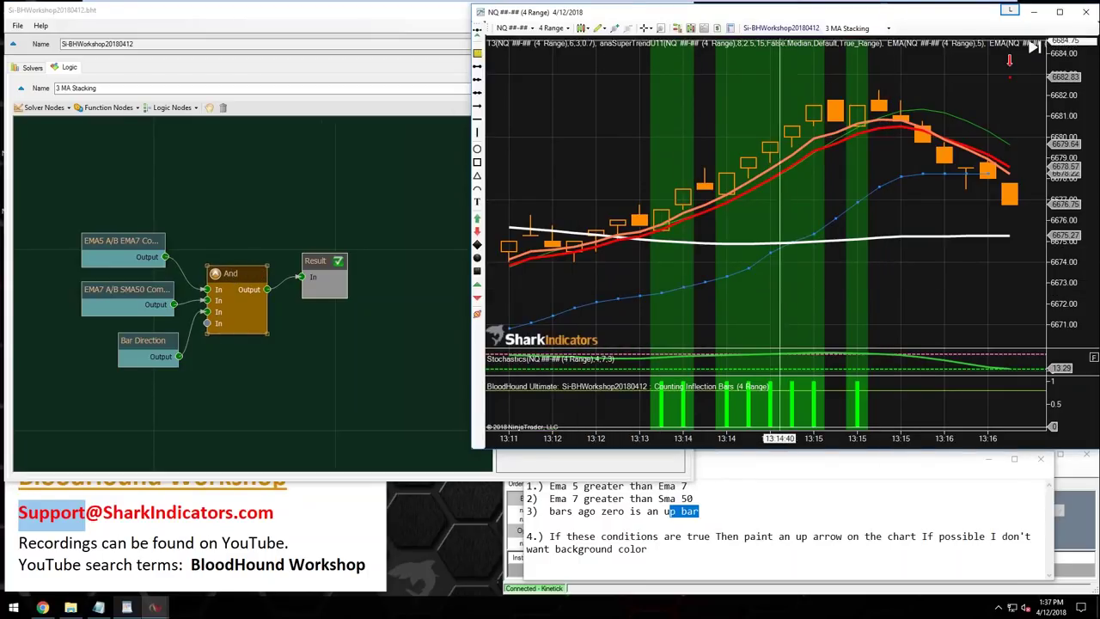
pyautogui.hotkey('alt', 'Tab')
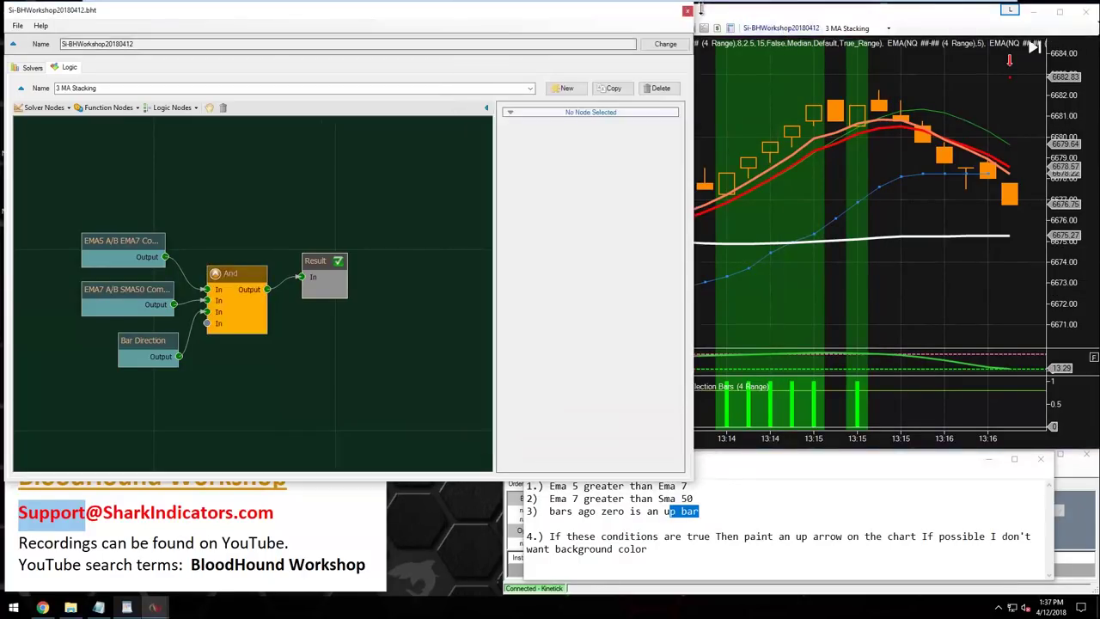
pyautogui.click(730, 21)
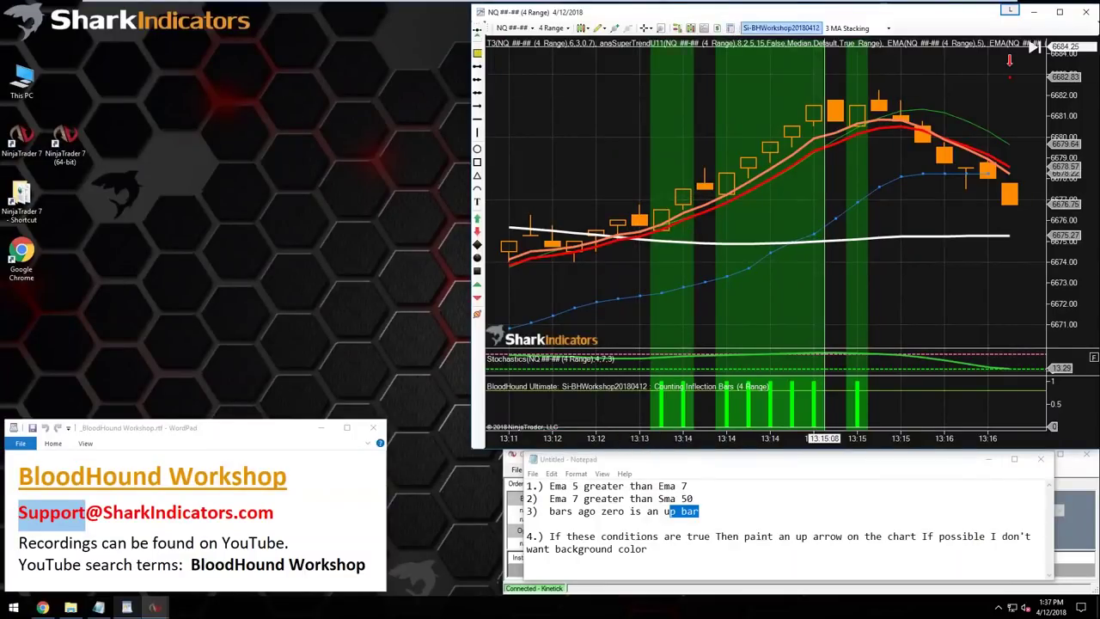
pyautogui.press('super+Up')
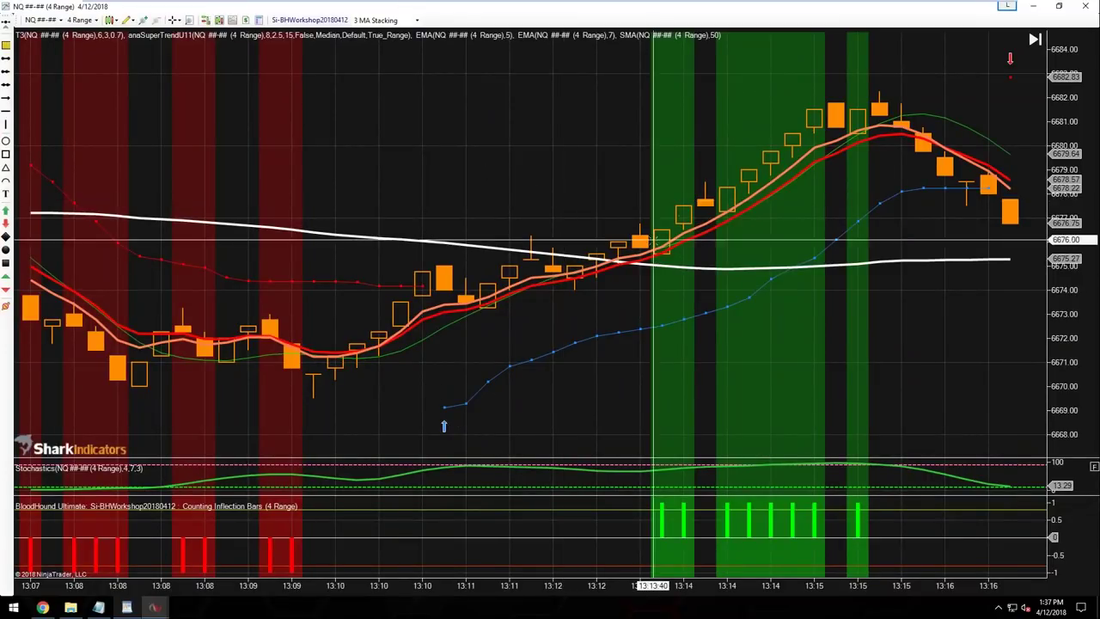
pyautogui.moveTo(697, 344); pyautogui.dragTo(771, 352)
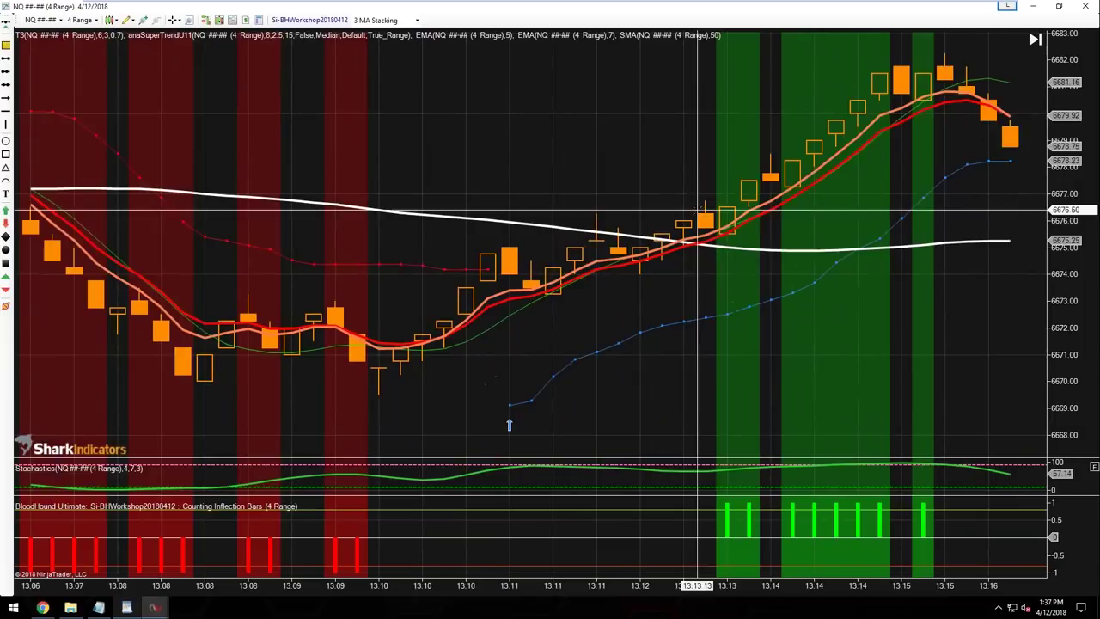
pyautogui.scroll(-10, 770, 352)
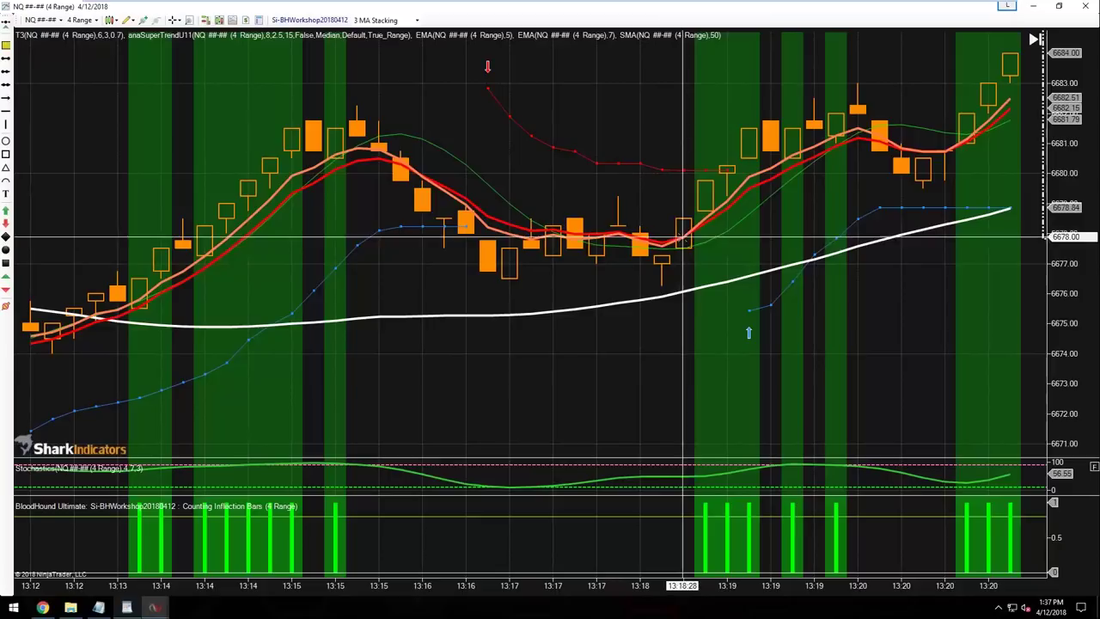
pyautogui.scroll(-10, 685, 249)
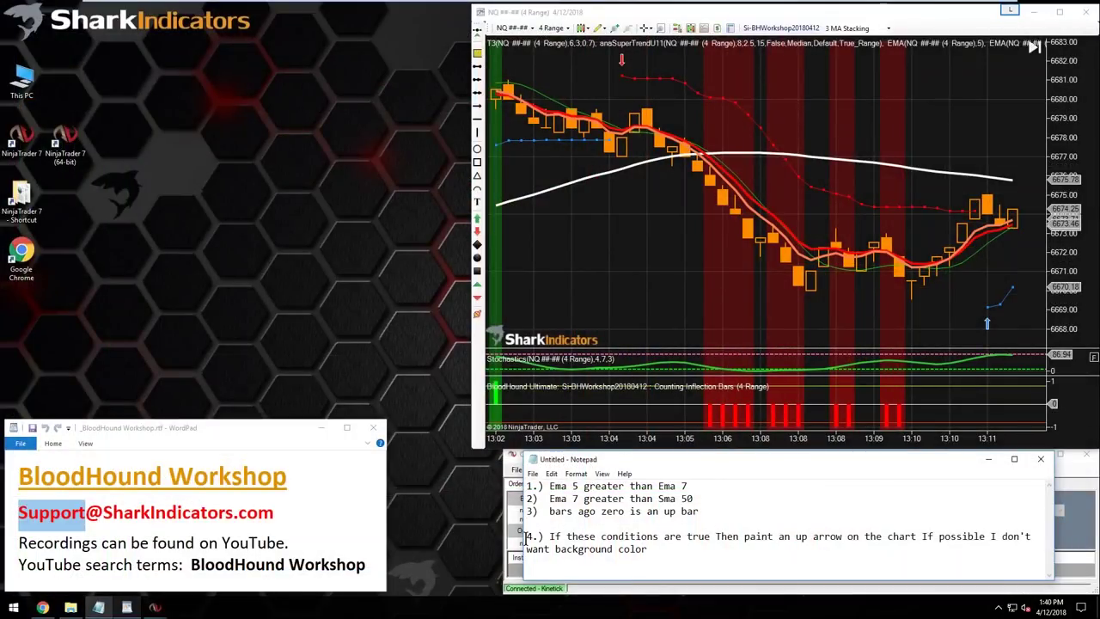
# - Highlight "up arrow on the chart If possible" in requirement 4 of the Notepad text
pyautogui.moveTo(537, 537); pyautogui.dragTo(556, 537)
pyautogui.click(556, 536)
pyautogui.moveTo(795, 536); pyautogui.dragTo(913, 536)
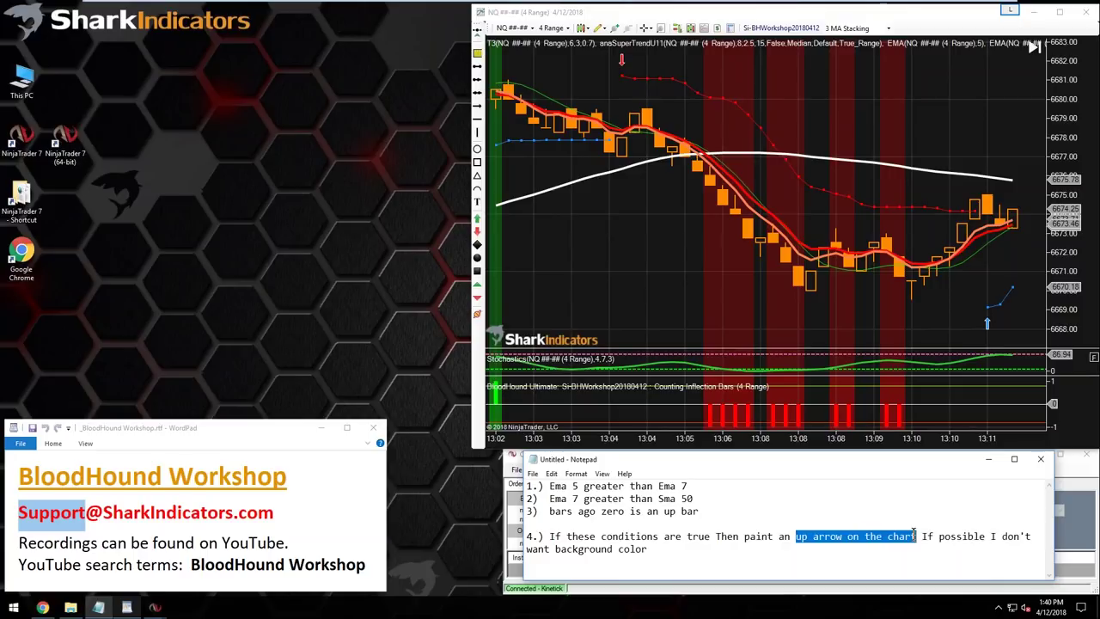
pyautogui.moveTo(915, 535); pyautogui.dragTo(986, 537)
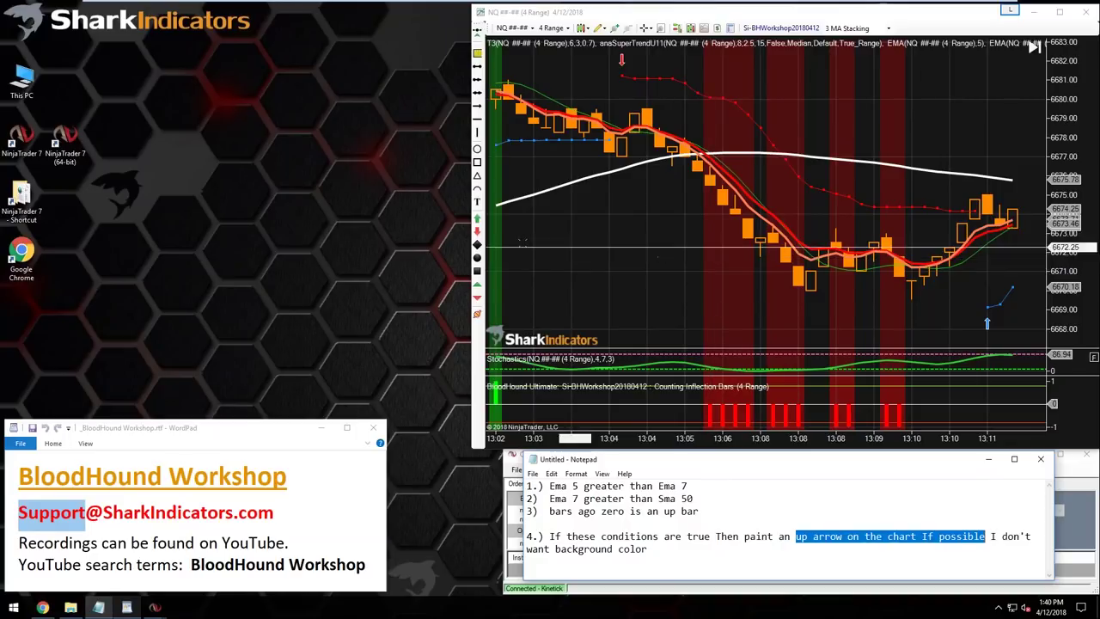
# - Place a diamond marker and a down arrow beside it in the empty chart area below the candles near 13:04
pyautogui.click(614, 251)
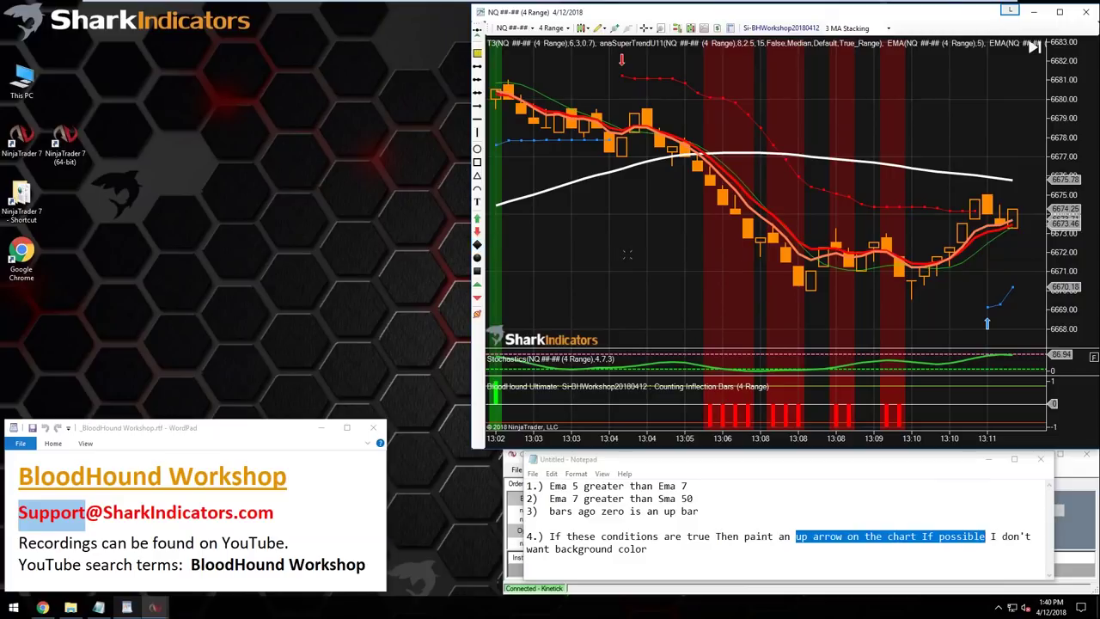
pyautogui.click(478, 245)
pyautogui.click(606, 249)
pyautogui.click(478, 232)
pyautogui.click(619, 247)
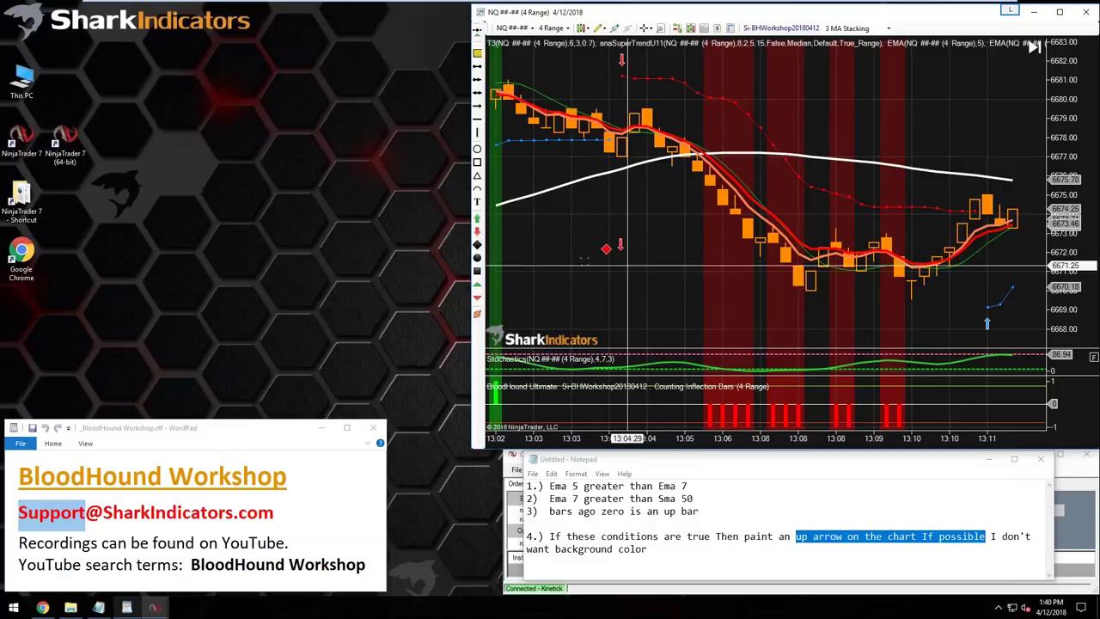
# - Add an up arrow and a square marker at opposite ends of the marker row below the candles
pyautogui.click(477, 218)
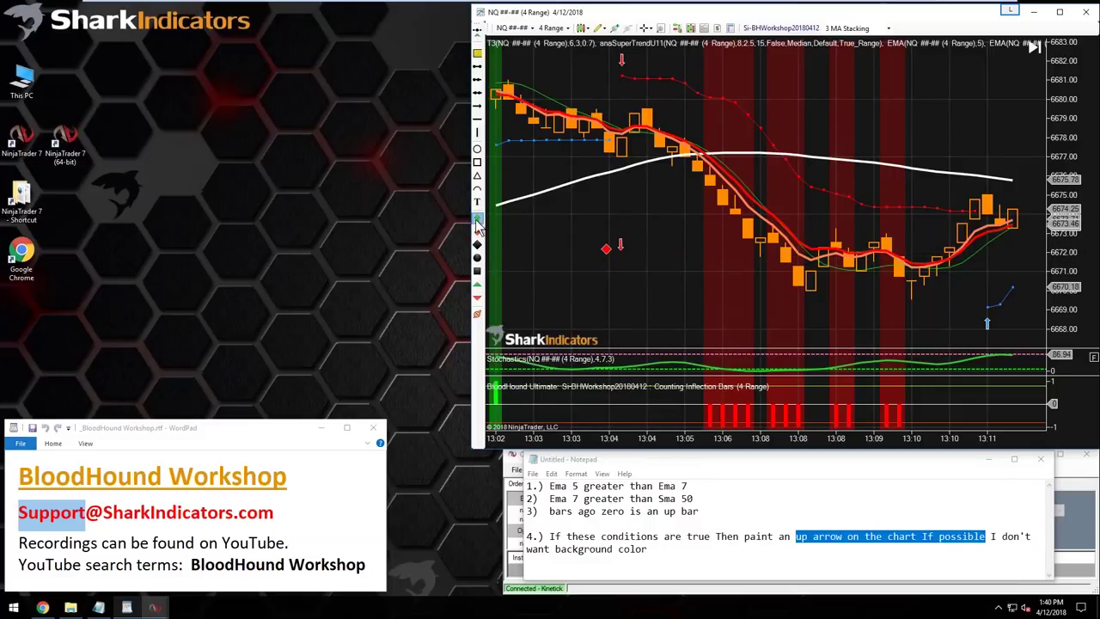
pyautogui.click(632, 251)
pyautogui.click(478, 283)
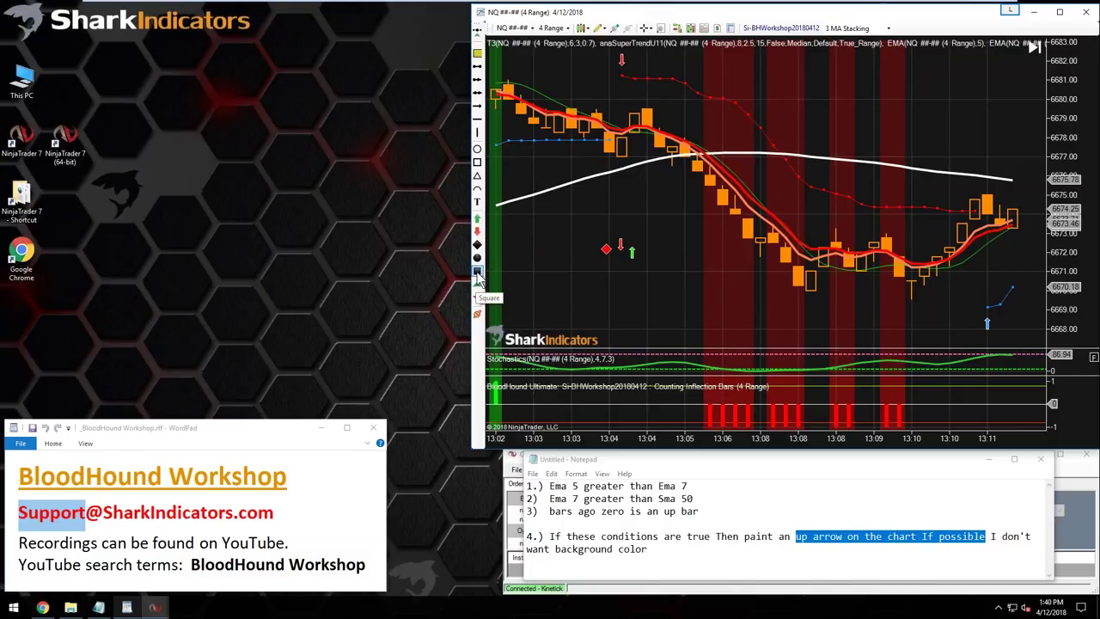
pyautogui.click(587, 248)
pyautogui.click(587, 248)
pyautogui.click(610, 269)
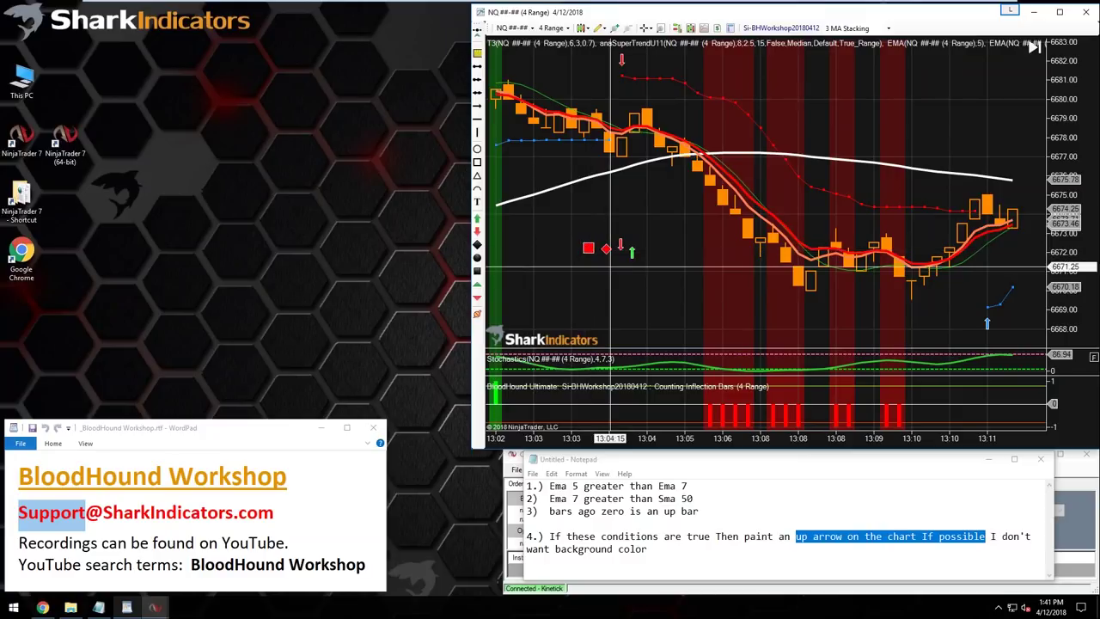
pyautogui.click(605, 249)
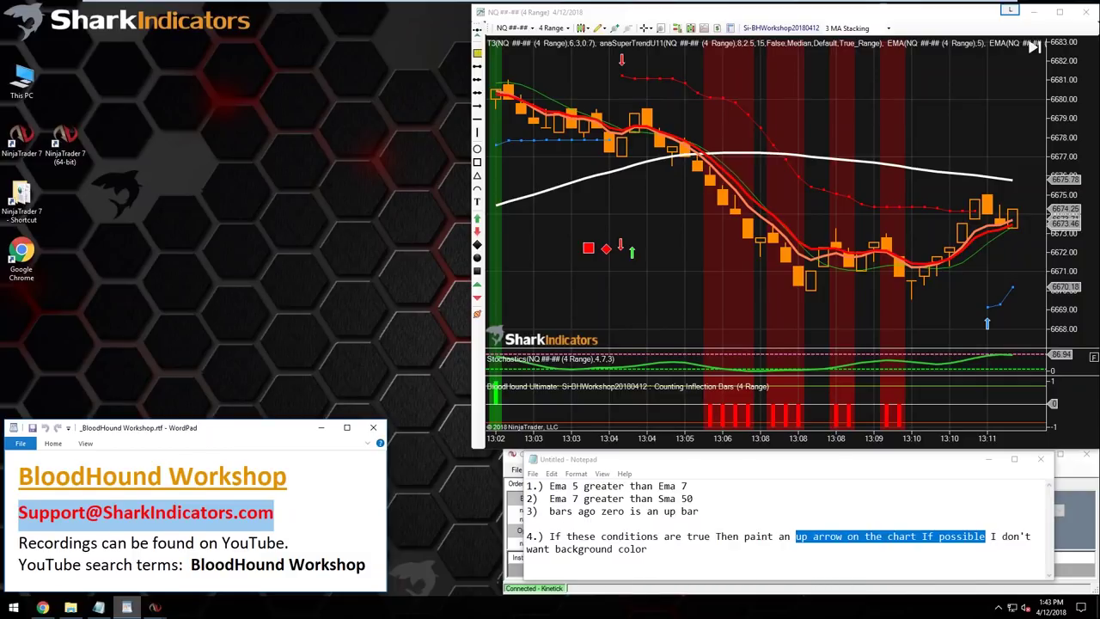
# - Highlight the domain name of the support e-mail address in the WordPad workshop document
pyautogui.click(52, 512)
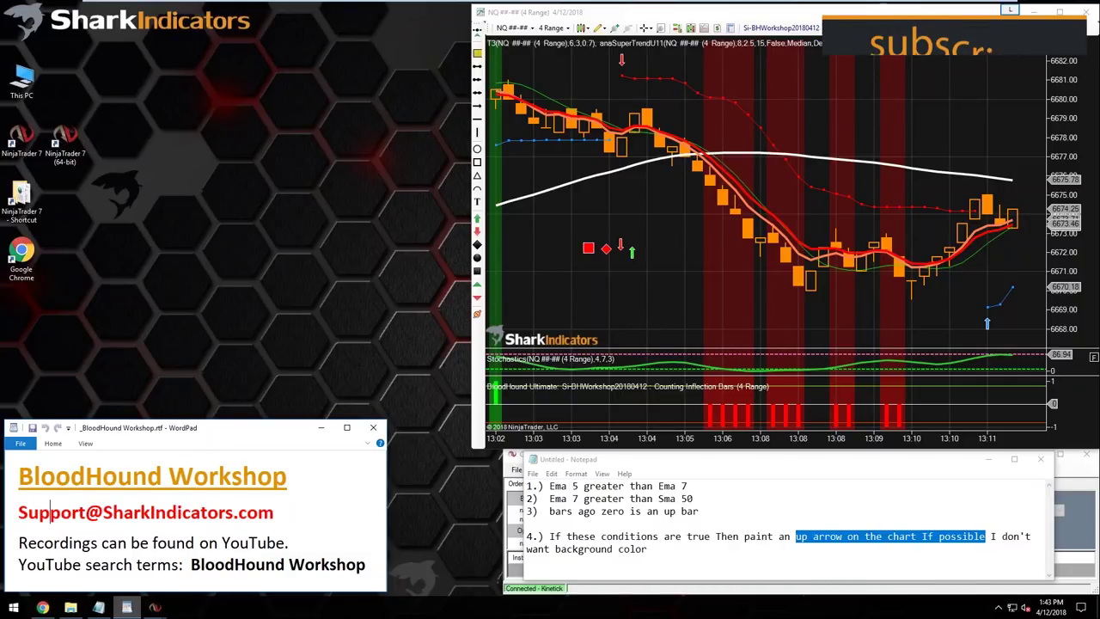
pyautogui.doubleClick(52, 511)
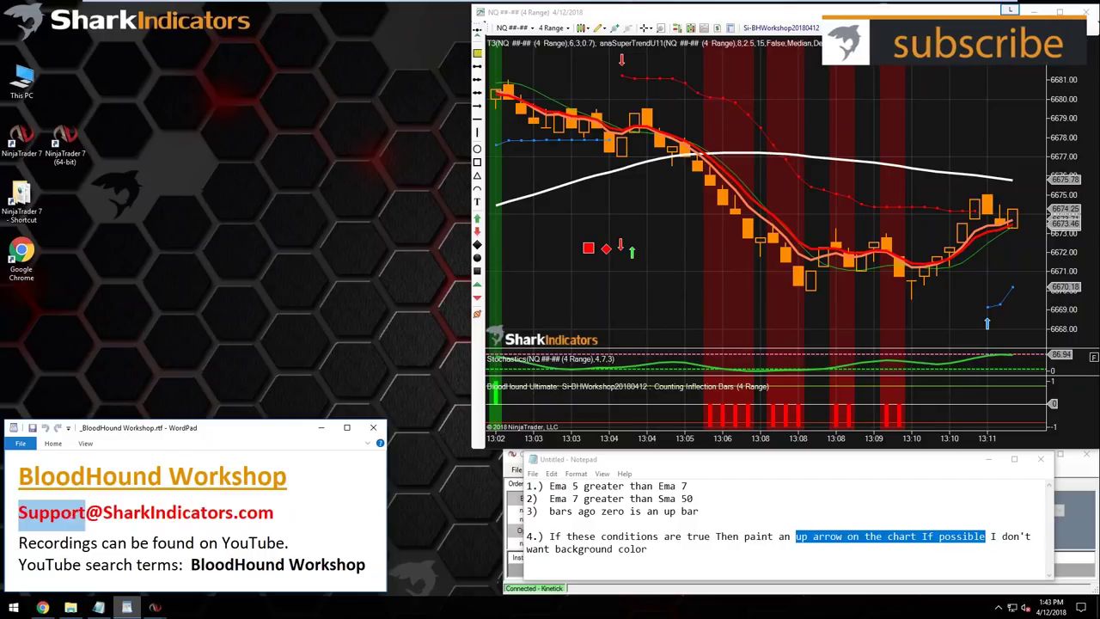
pyautogui.doubleClick(184, 517)
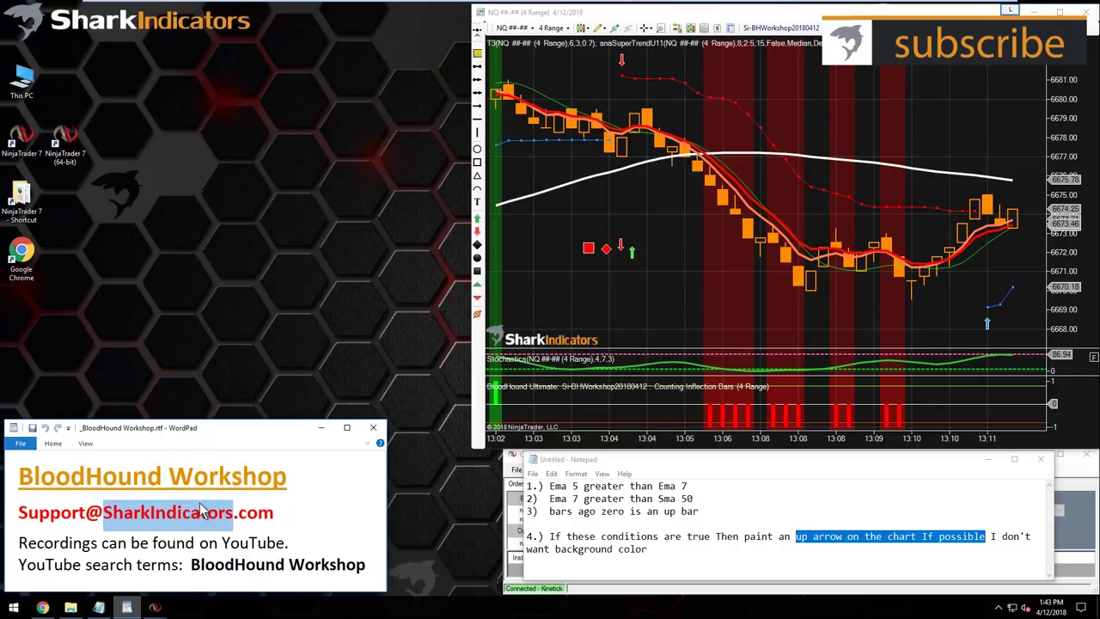